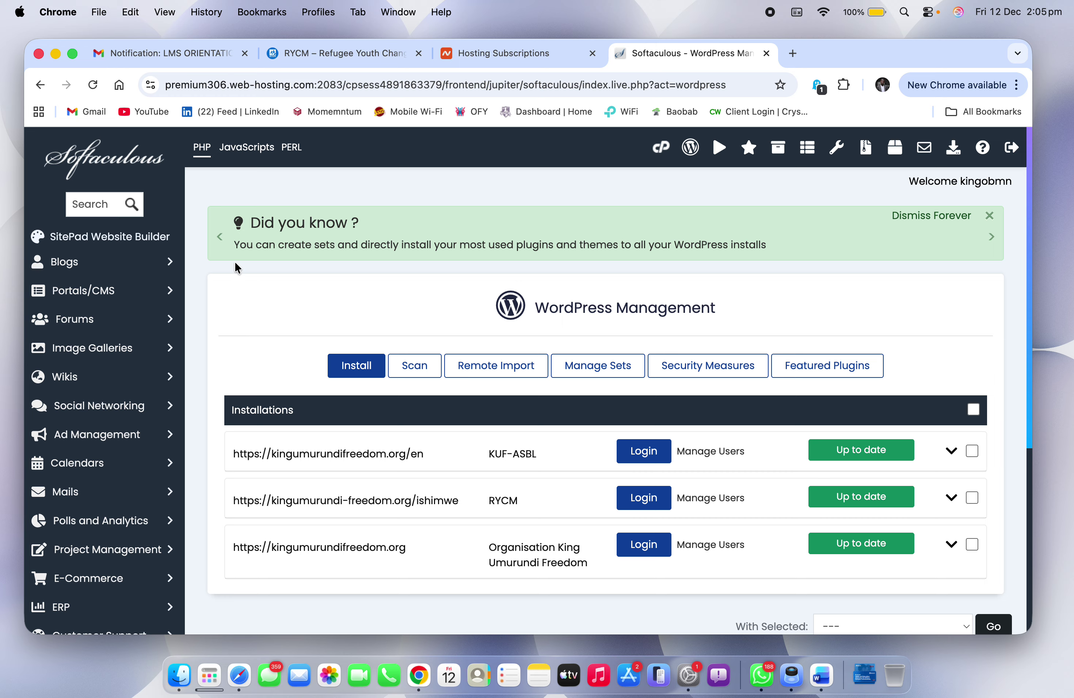
# Step: Reload the WordPress installations overview and locate the RYCM installation at kingumurundi-freedom.org/ishimwe
pyautogui.click(691, 149)
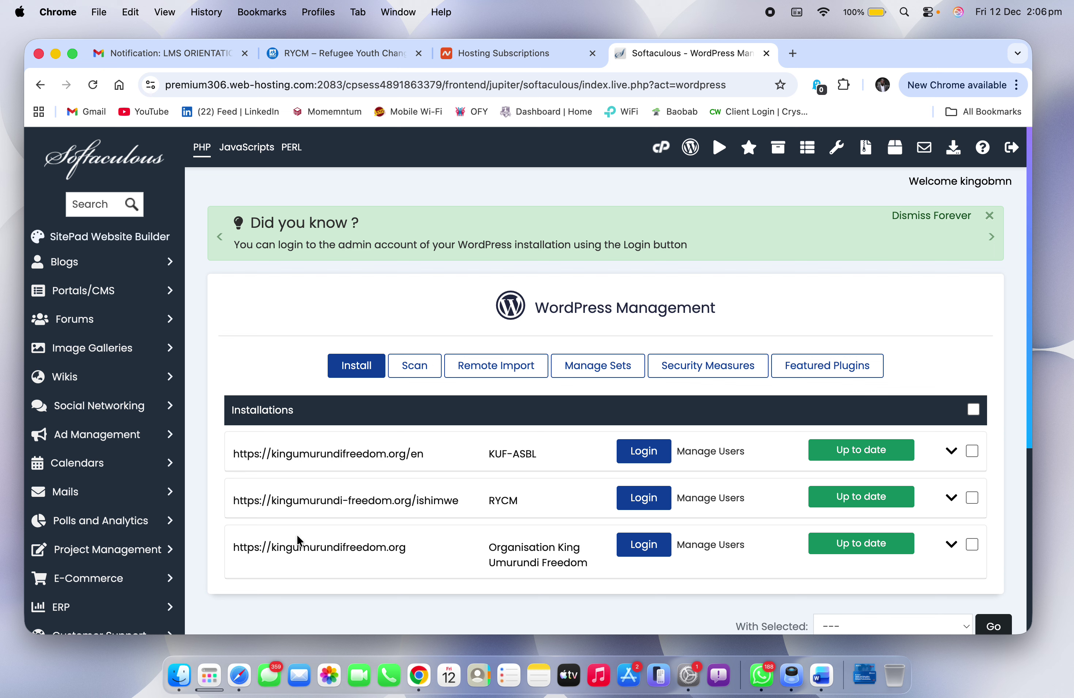
pyautogui.moveTo(523, 502); pyautogui.dragTo(233, 499)
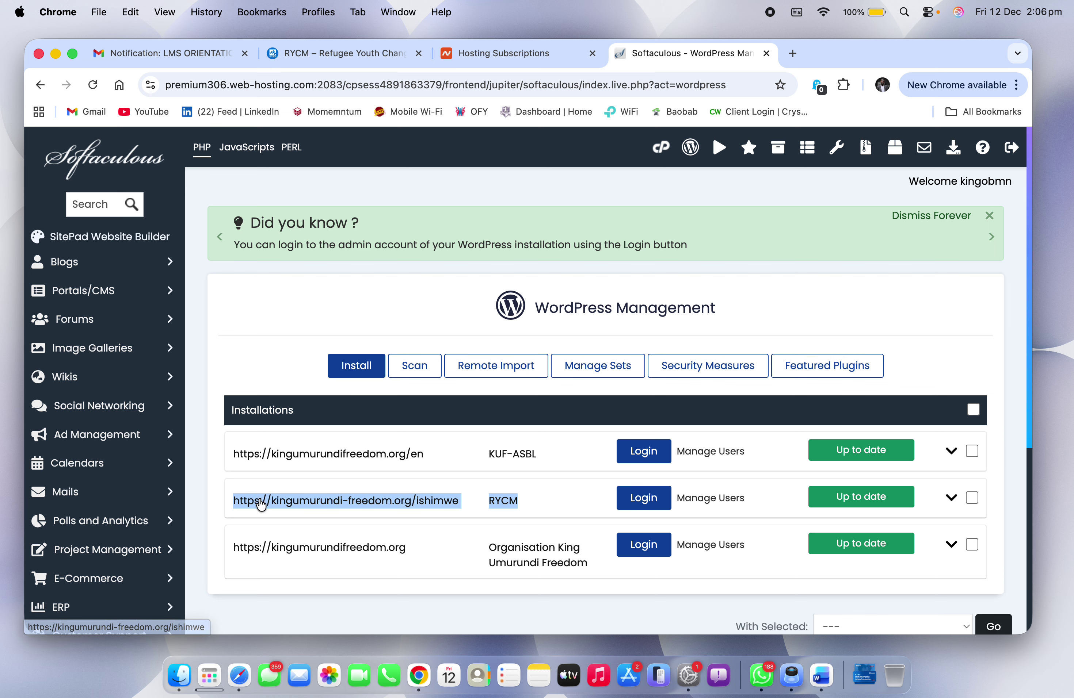
pyautogui.click(216, 502)
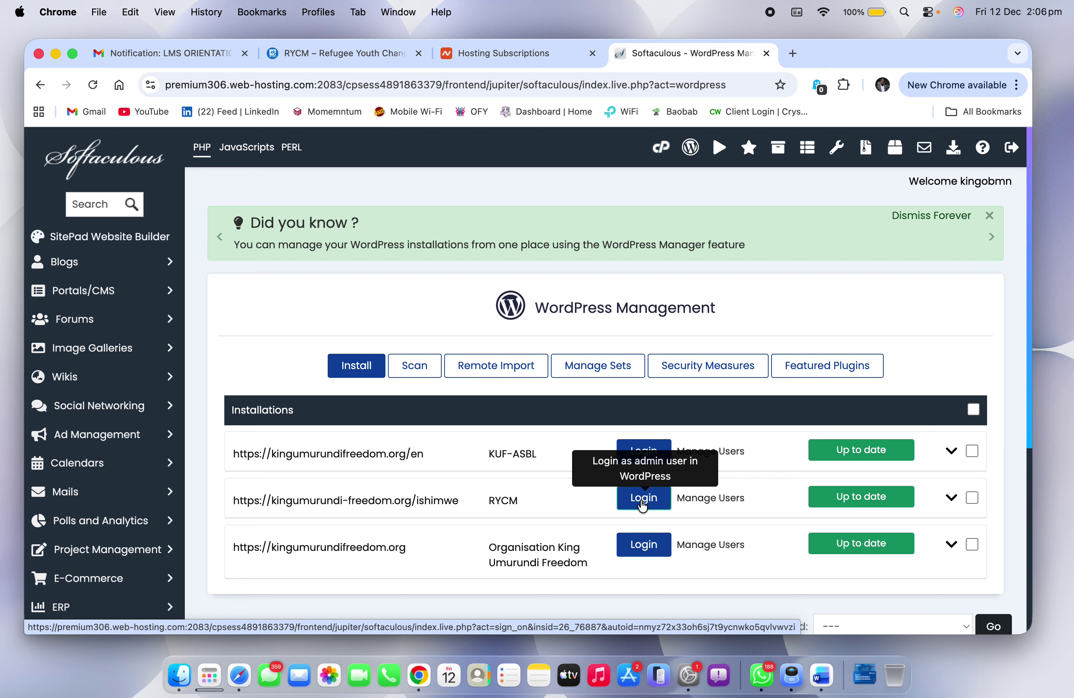
# Step: Review the user management options of the RYCM installation with its existing account selected, and leave them without saving
pyautogui.click(699, 498)
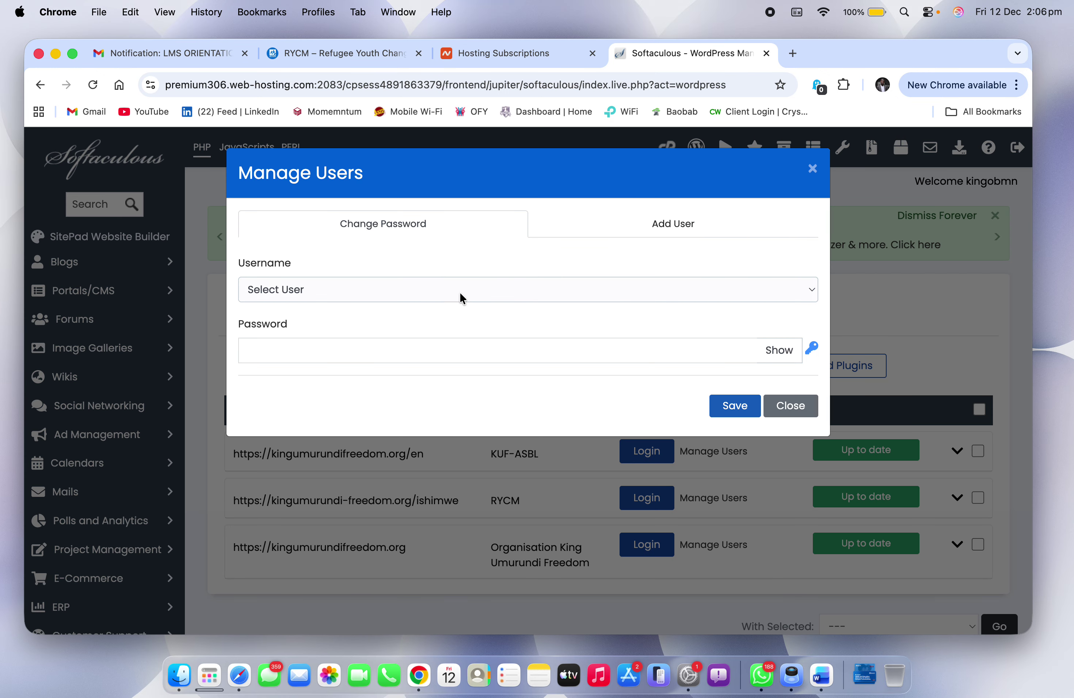
pyautogui.click(450, 299)
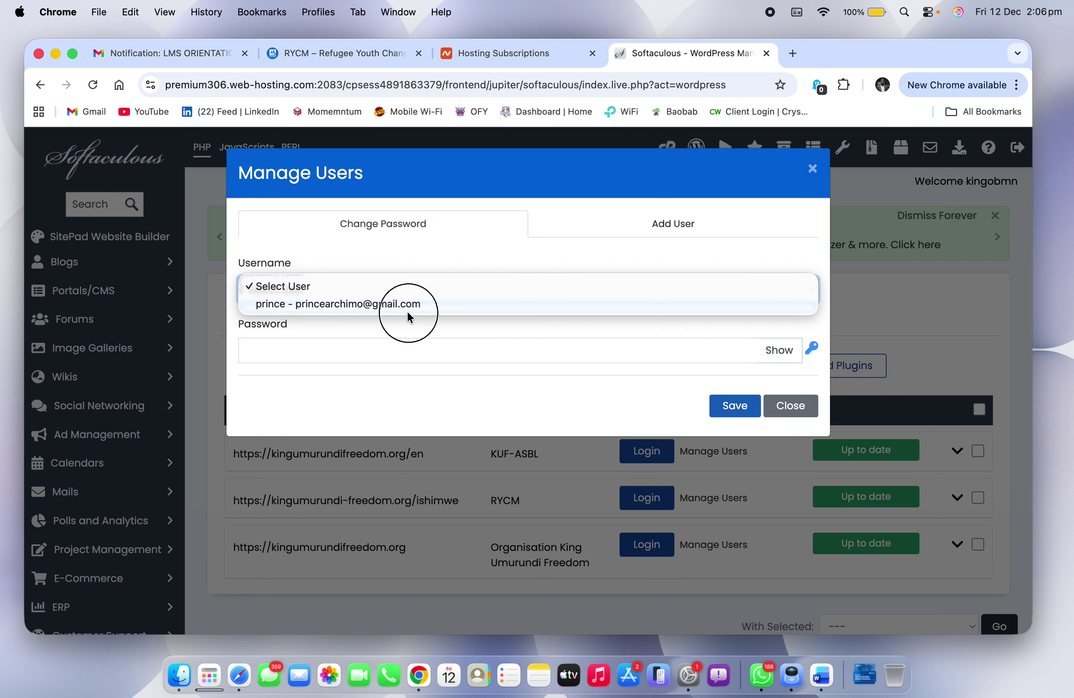
pyautogui.click(437, 310)
pyautogui.click(377, 359)
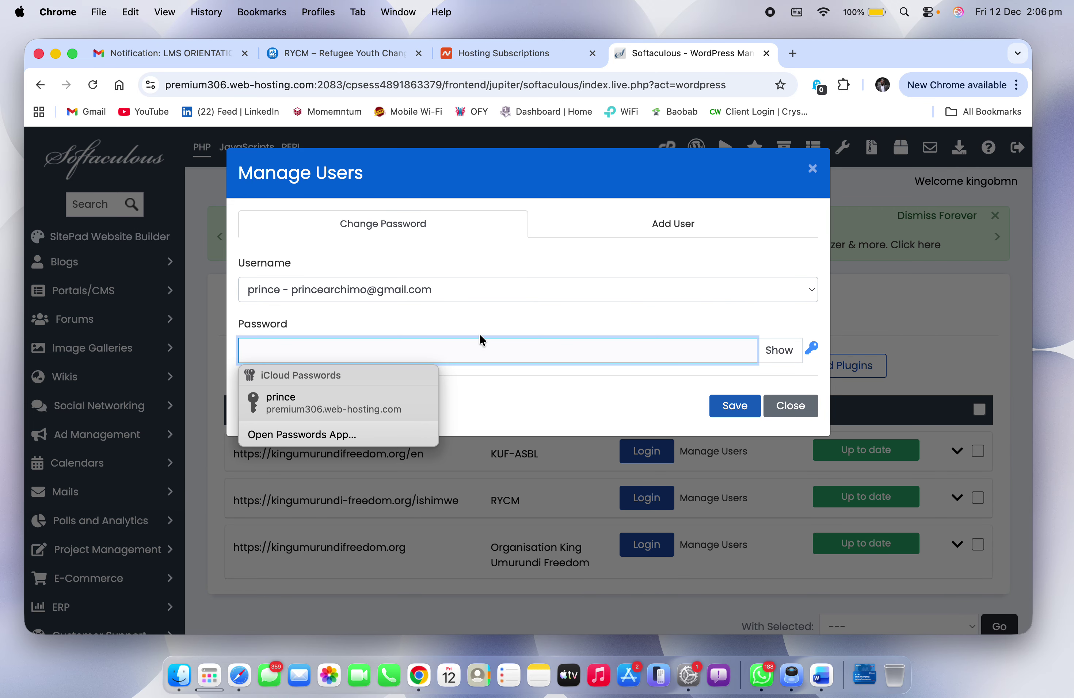
pyautogui.click(471, 294)
pyautogui.click(810, 171)
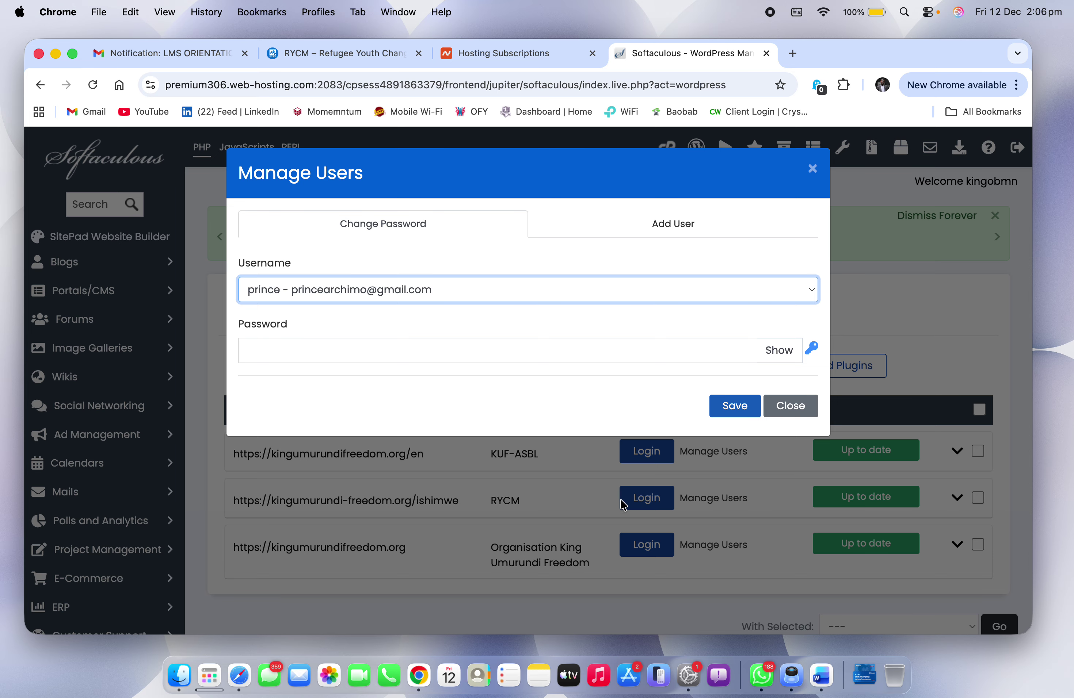
pyautogui.click(812, 169)
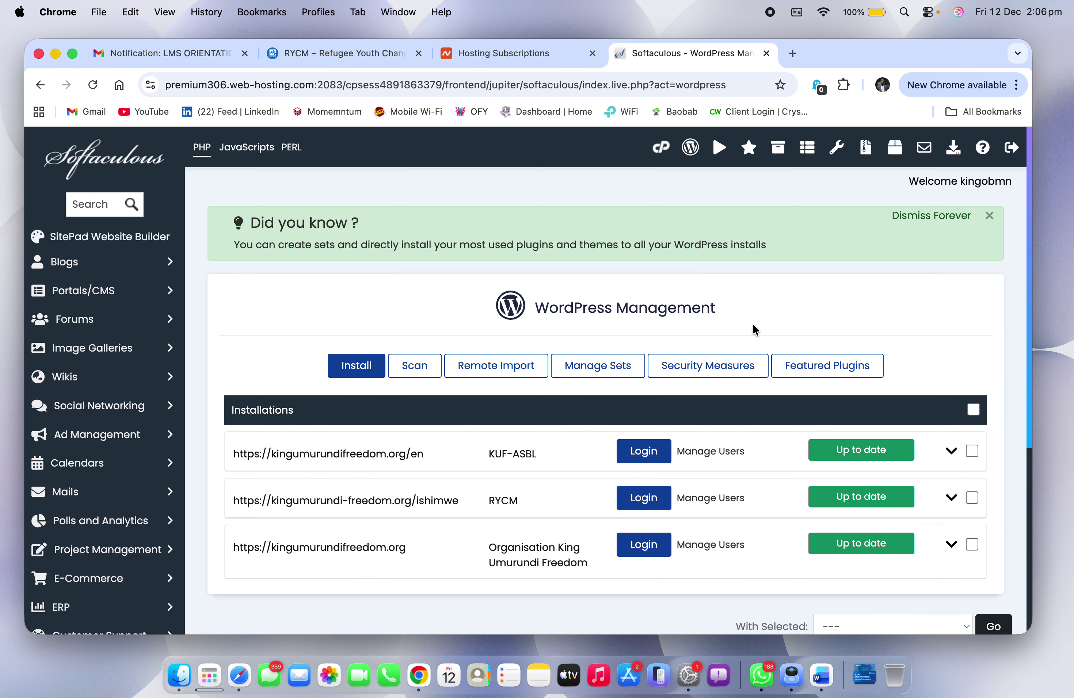
# Step: Log in to the RYCM installation's WordPress dashboard as admin and copy its site address without the wp-admin part
pyautogui.click(646, 499)
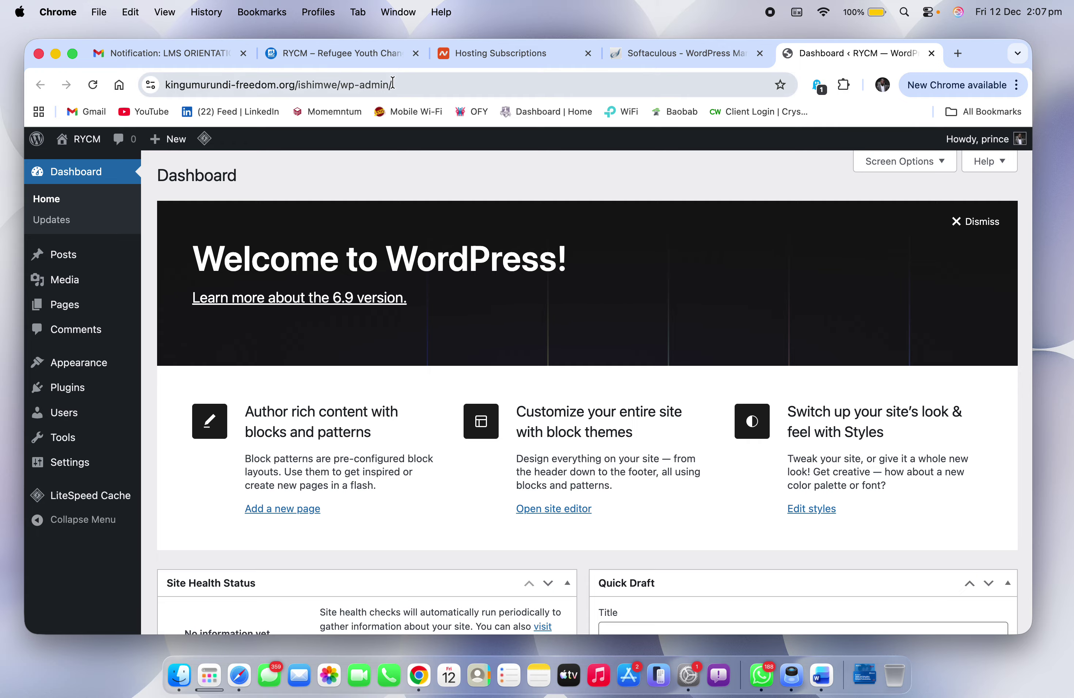
pyautogui.click(166, 87)
pyautogui.moveTo(166, 87); pyautogui.dragTo(367, 85)
pyautogui.press('super+c')
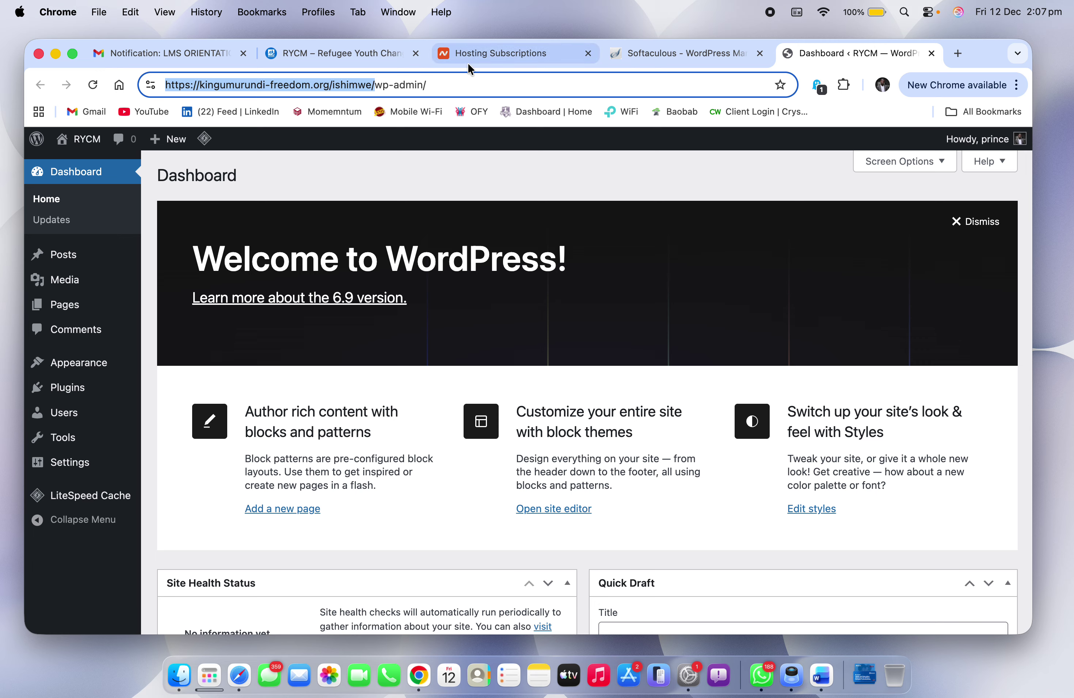
# Step: Switch to Safari, load the copied kingumurundi-freedom.org/ishimwe address and look over the public site from header to footer
pyautogui.press('super+Tab')
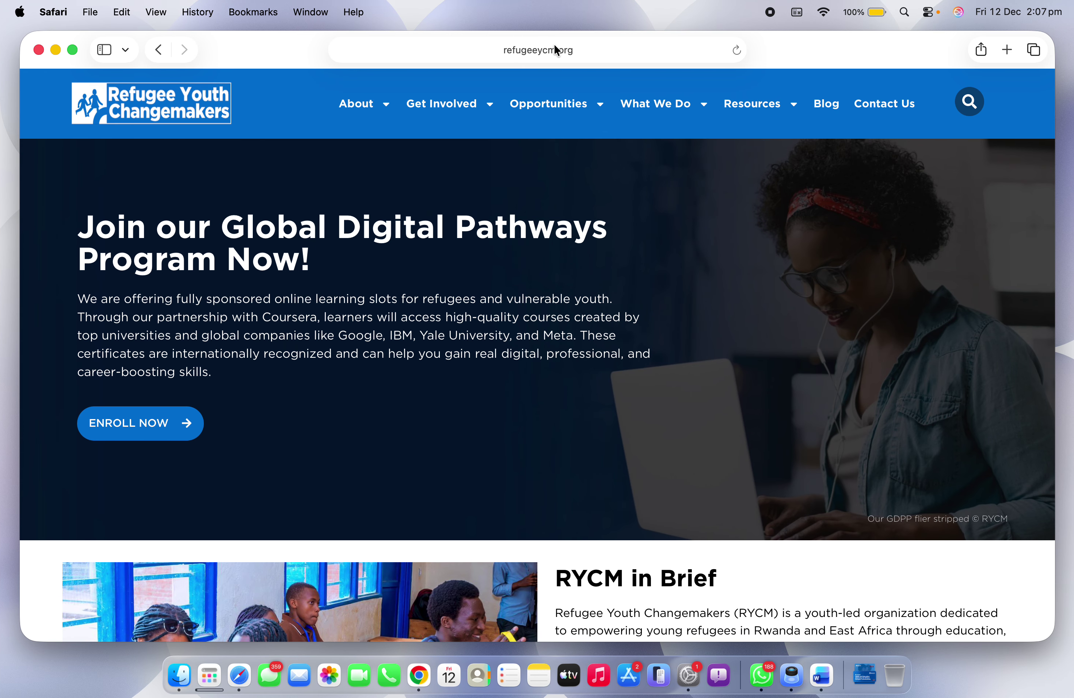
pyautogui.click(556, 49)
pyautogui.press('super+v')
pyautogui.press('Return')
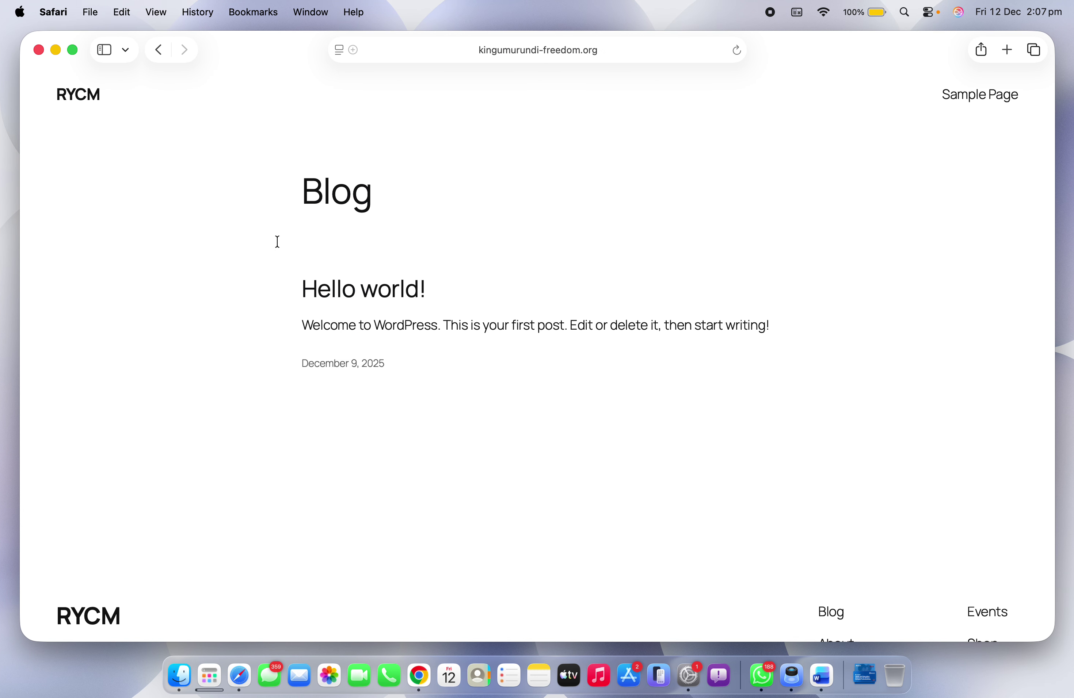
pyautogui.scroll(-5, 340, 576)
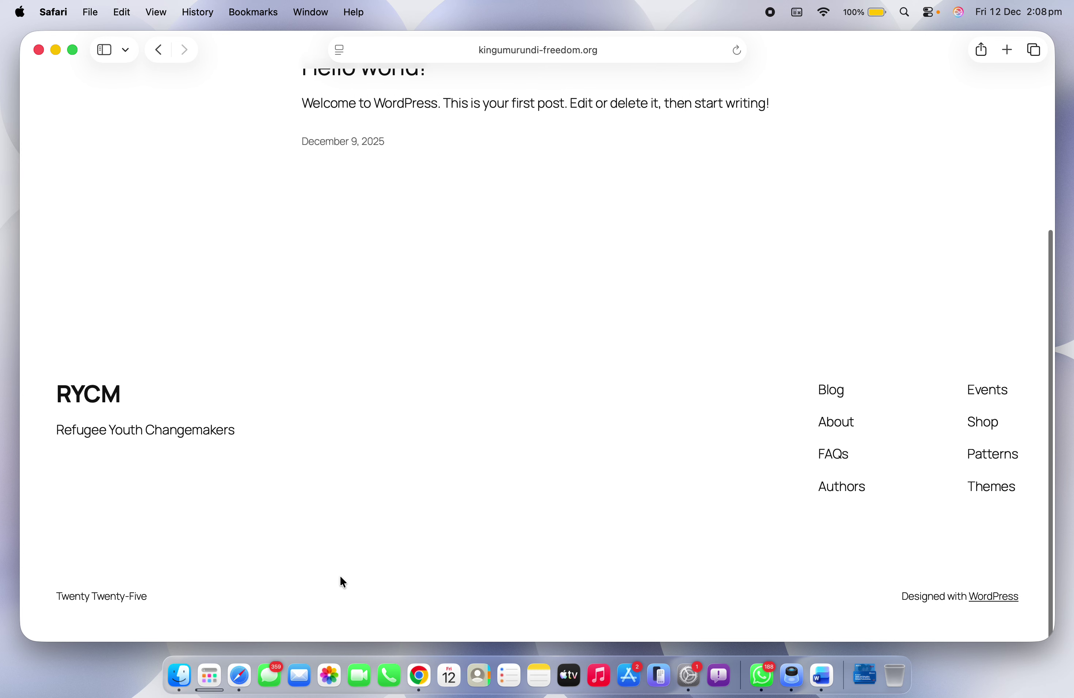
pyautogui.scroll(5, 339, 576)
# Step: Return the Safari window to the refugeeycm.org homepage
pyautogui.hotkey('ctrl', 'Left')
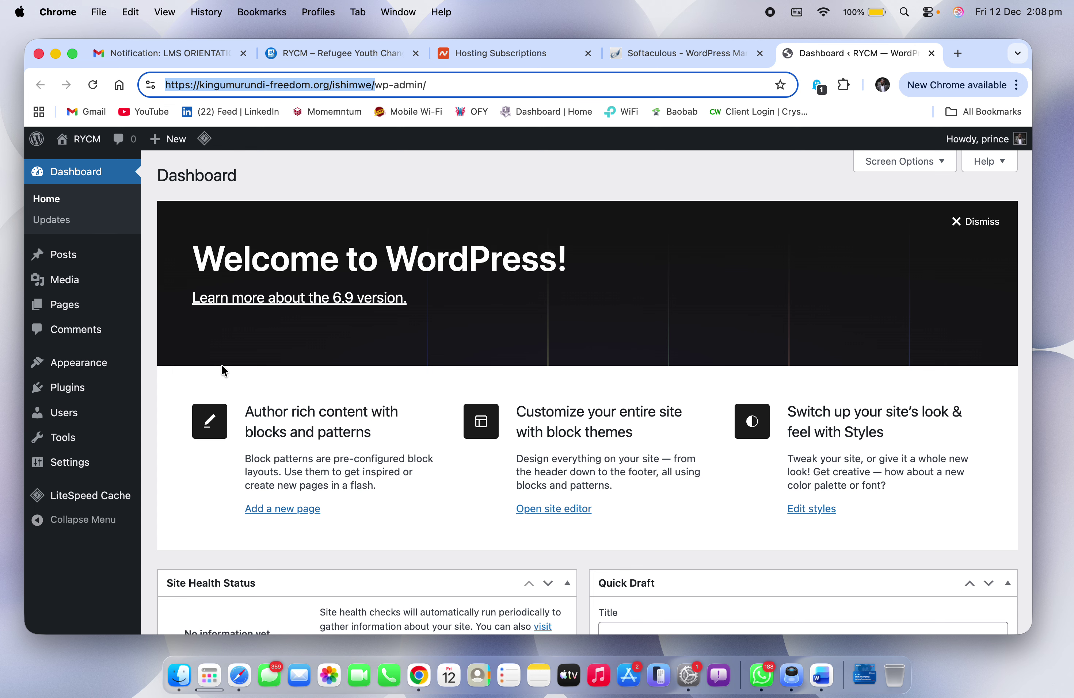
pyautogui.hotkey('ctrl', 'Right')
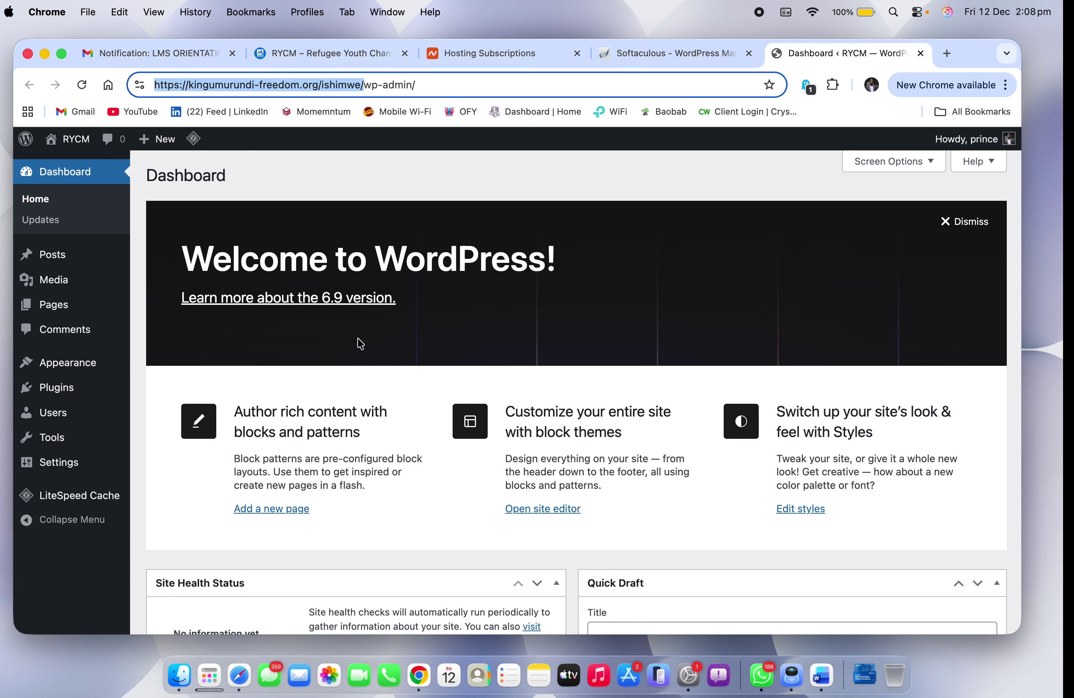
pyautogui.click(158, 51)
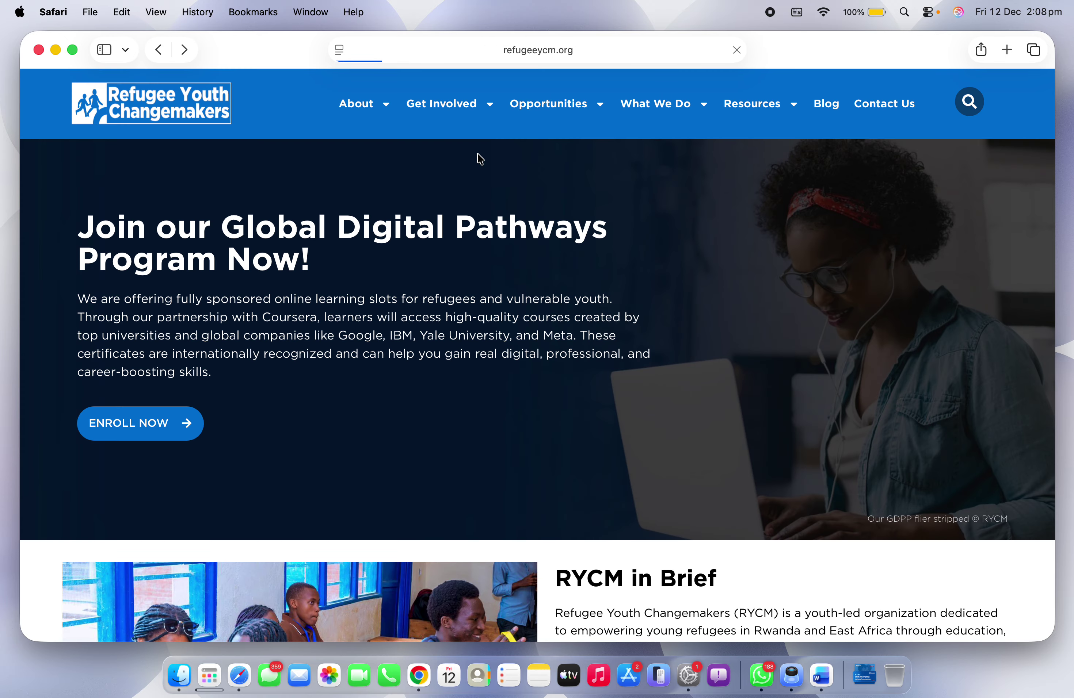
# Step: Switch to Chrome, review the installed WordPress themes of the RYCM site and start adding a new theme
pyautogui.hotkey('ctrl', 'Left')
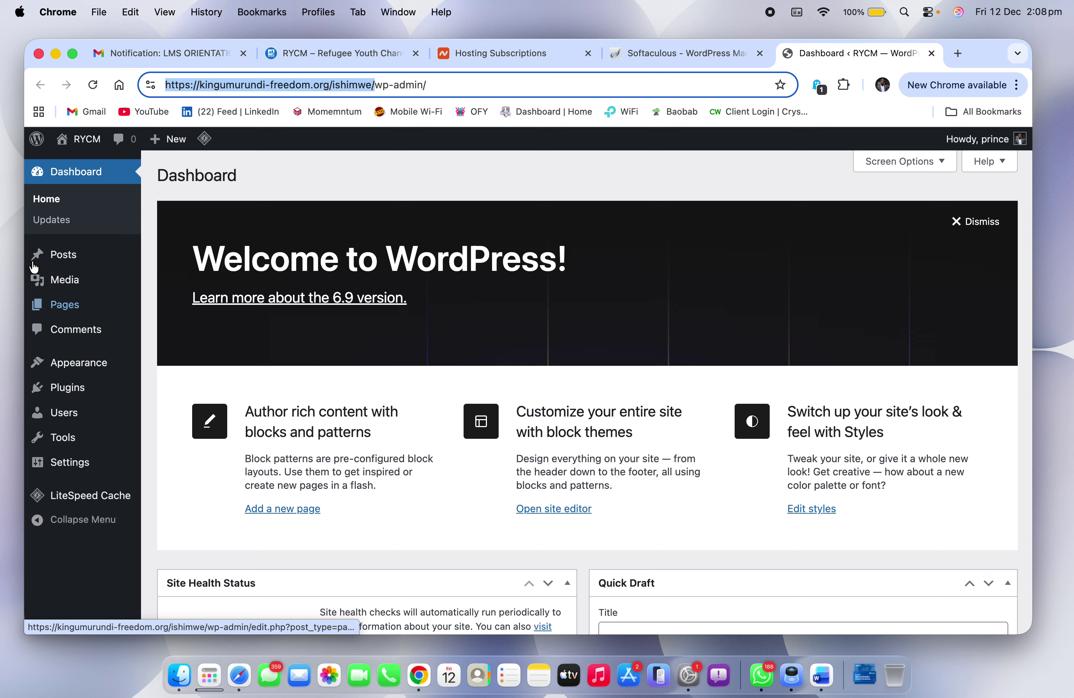
pyautogui.moveTo(91, 368)
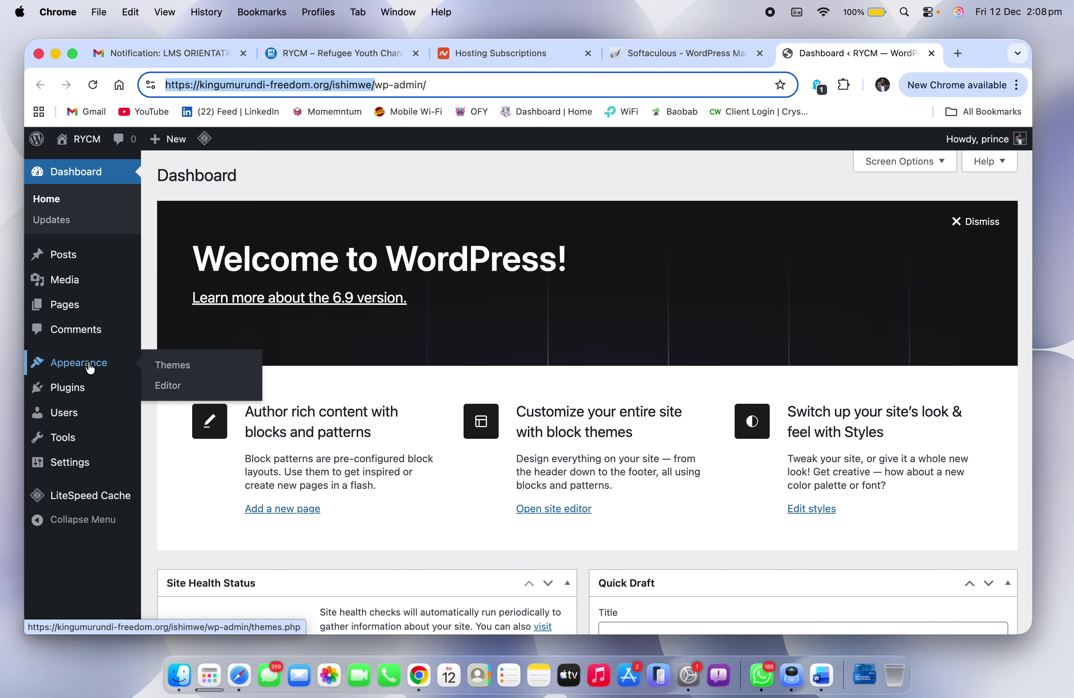
pyautogui.click(184, 370)
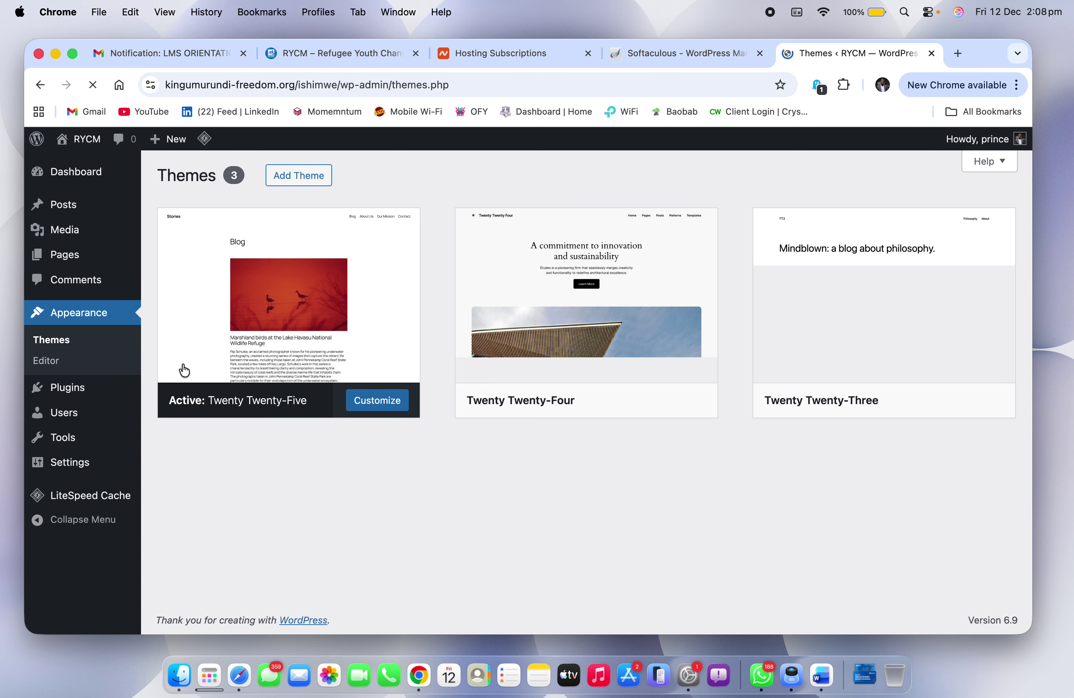
pyautogui.moveTo(609, 390)
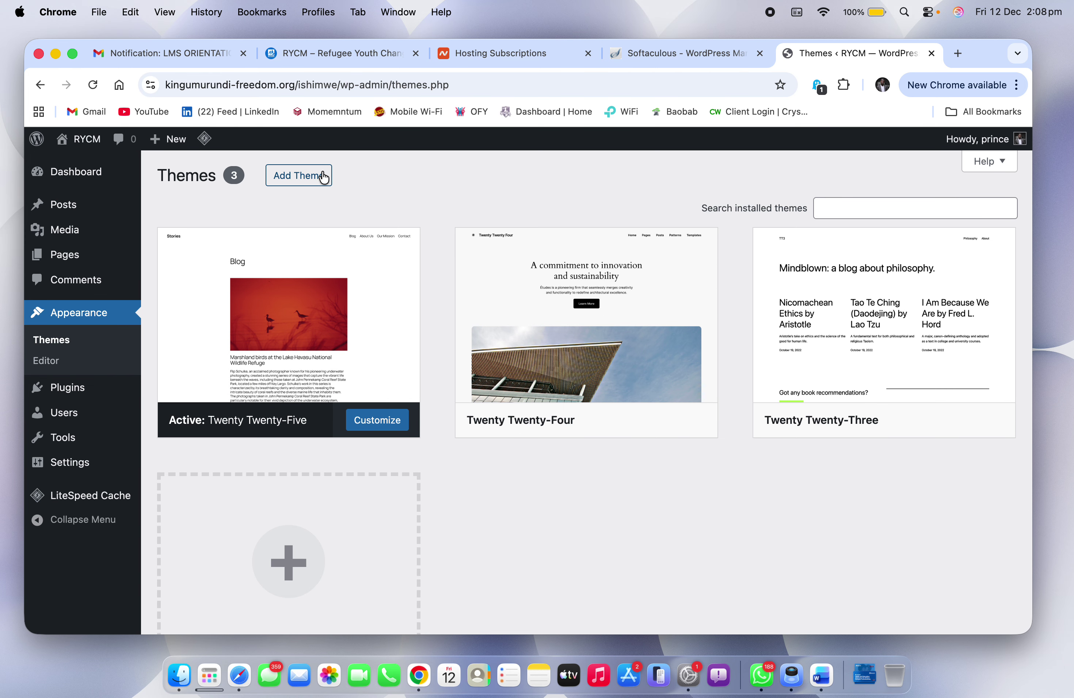
pyautogui.scroll(-1, 309, 185)
pyautogui.scroll(-3, 308, 185)
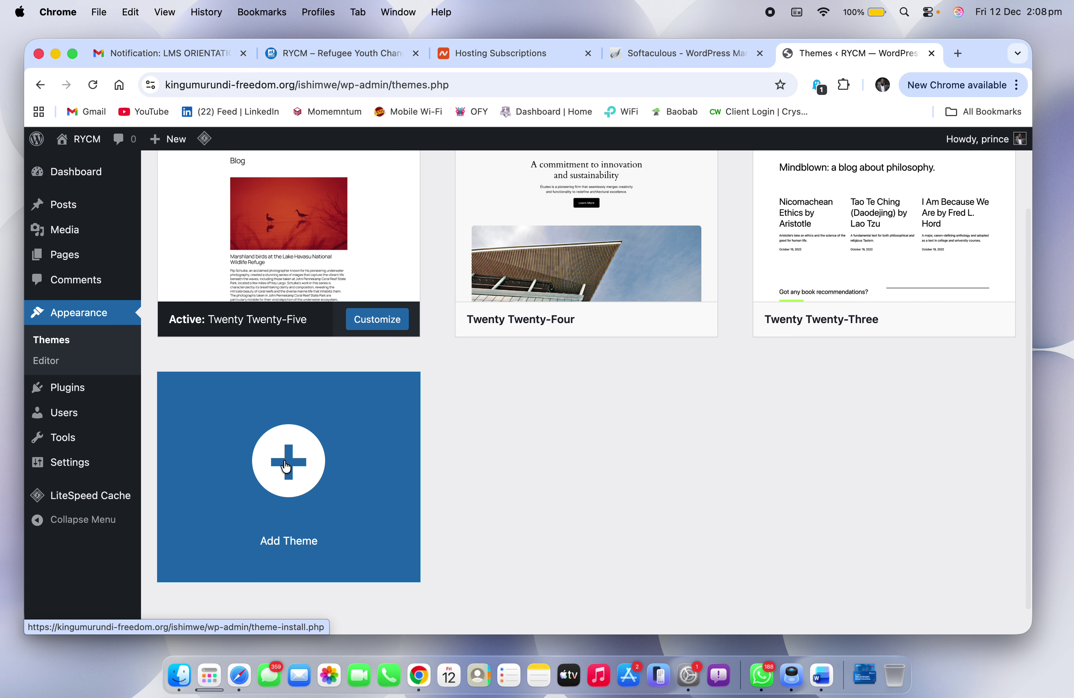
pyautogui.click(300, 458)
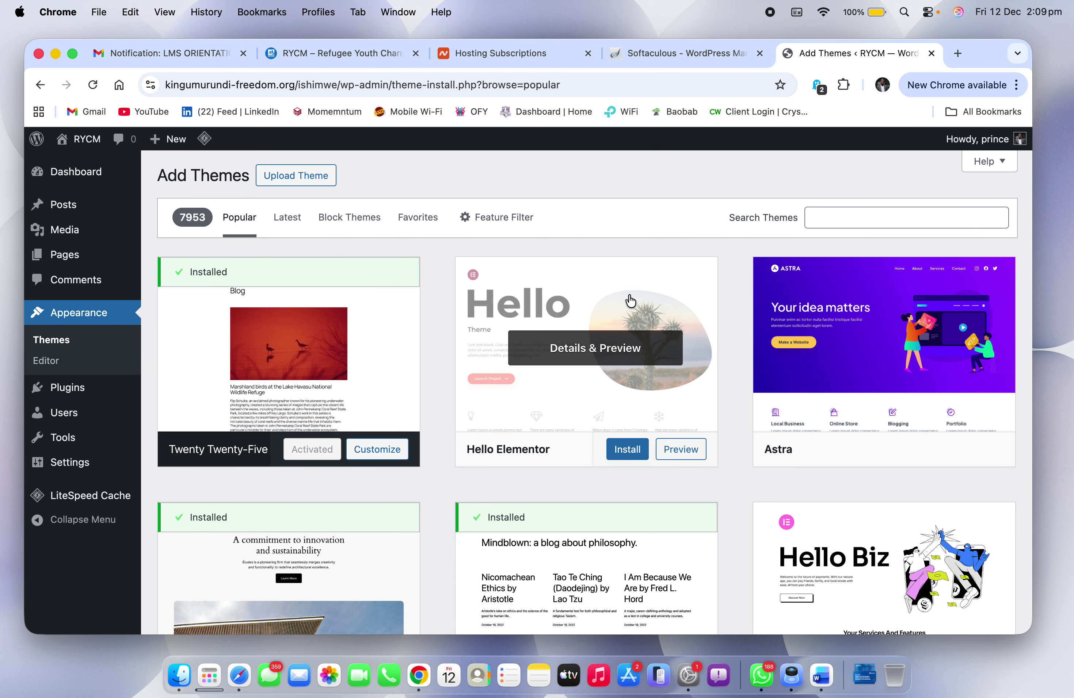
# Step: Compare the popular themes on offer in WordPress with the refugeeycm.org homepage in Safari
pyautogui.click(845, 218)
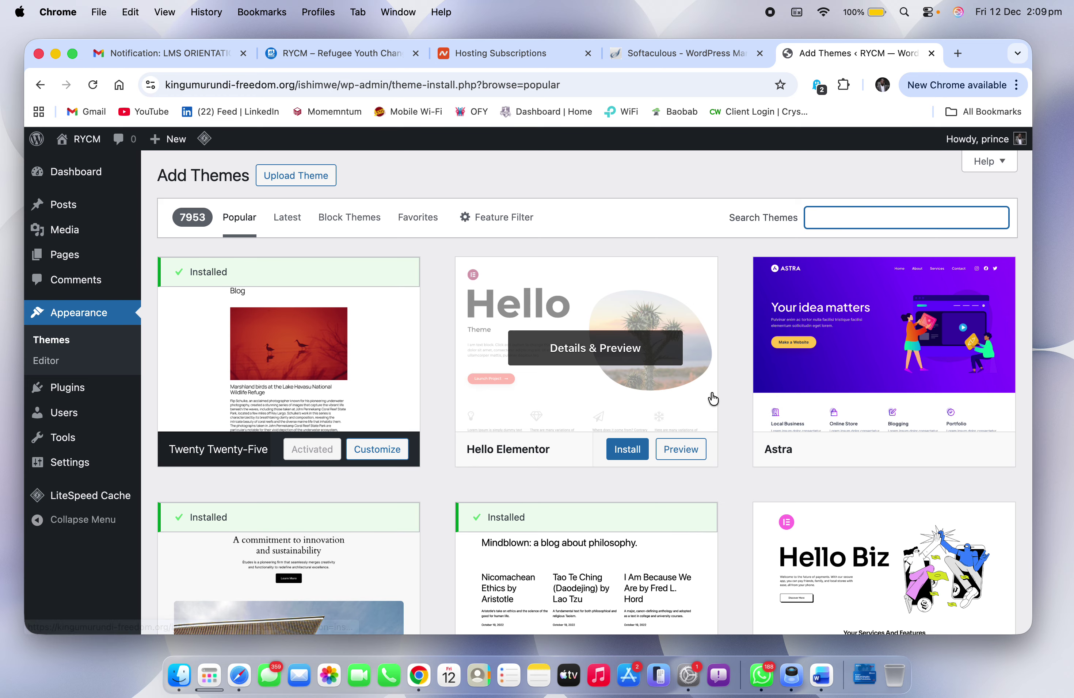
pyautogui.hotkey('ctrl', 'Right')
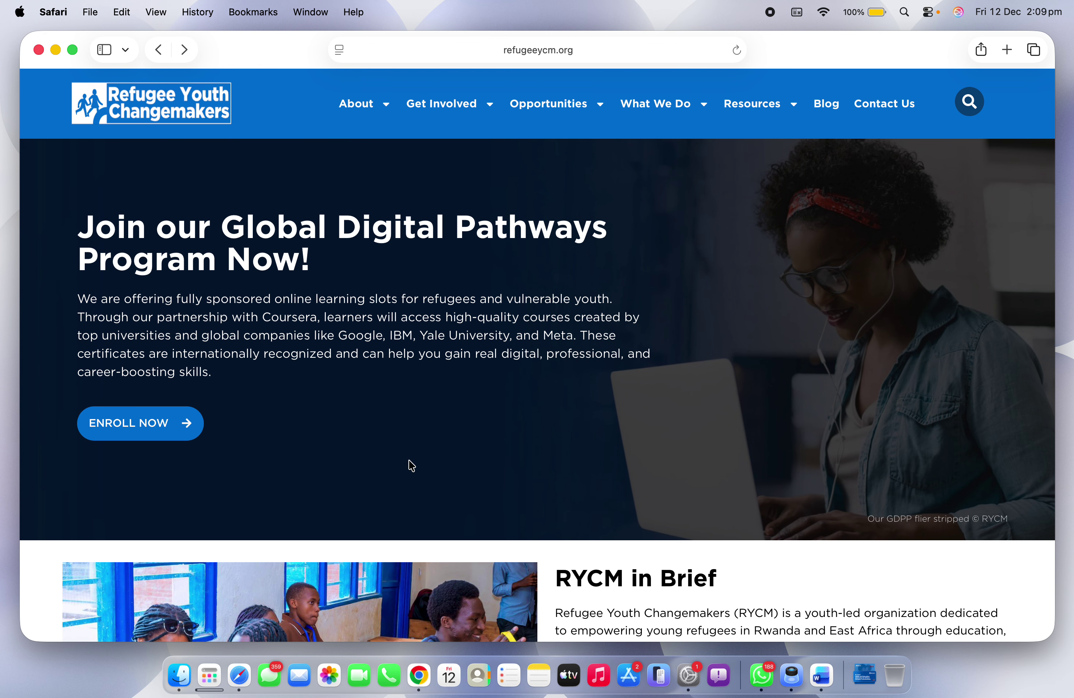
pyautogui.hotkey('ctrl', 'Left')
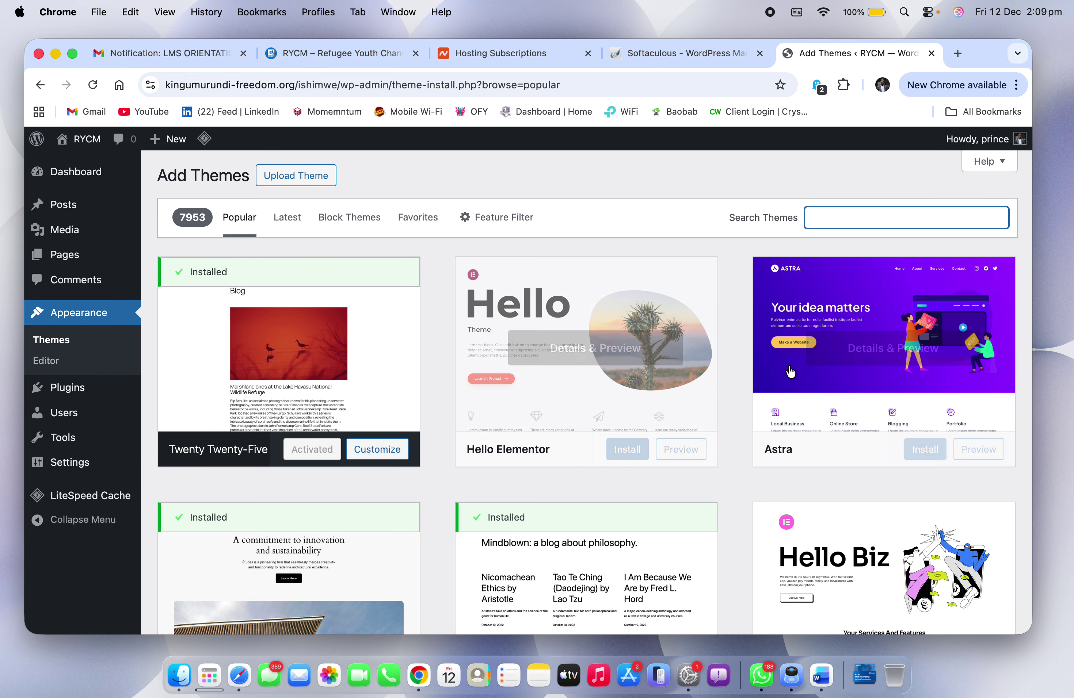
pyautogui.hotkey('ctrl', 'Right')
pyautogui.hotkey('ctrl', 'Left')
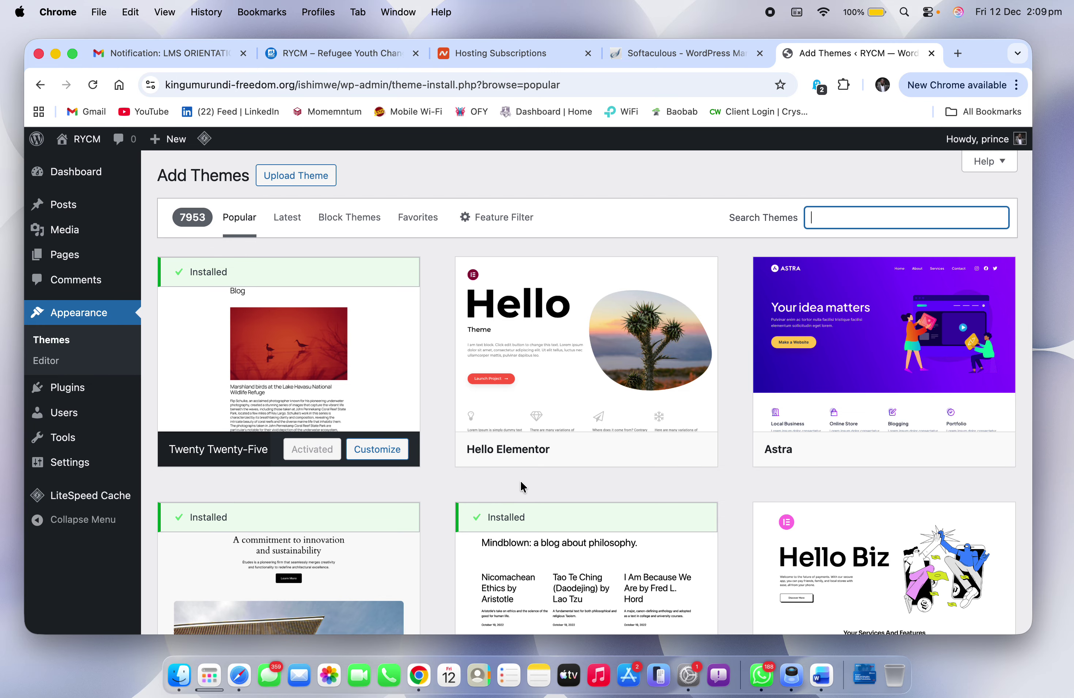
# Step: Search Google for "elementor pro plugin price" in a new browser tab and open the Elementor Plugin Pricing result
pyautogui.click(957, 55)
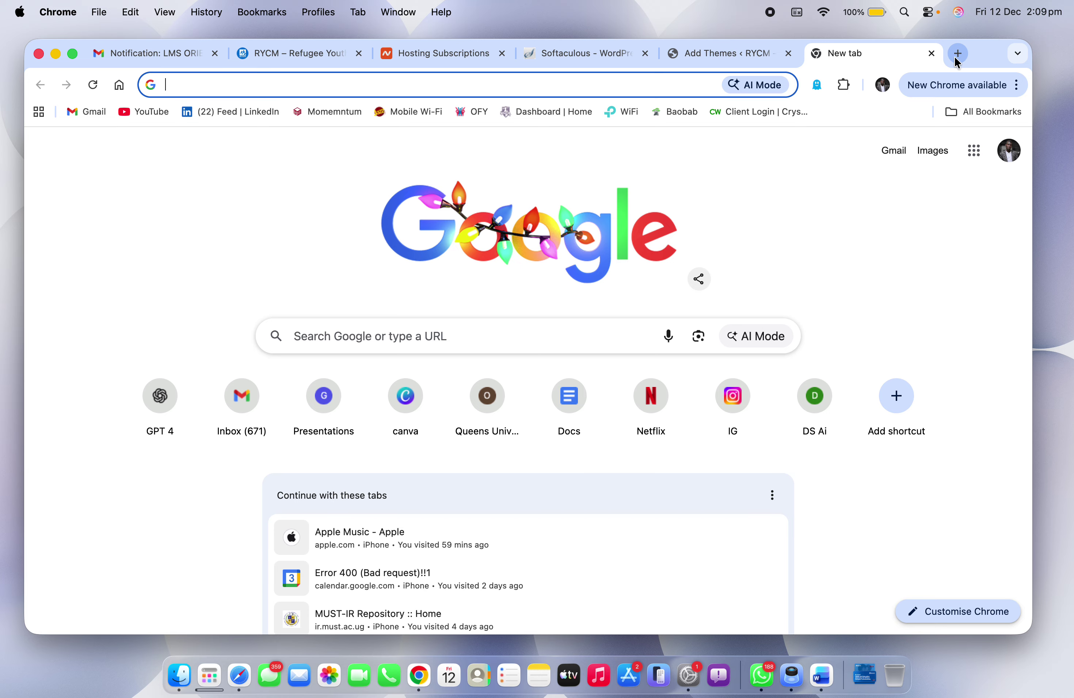
pyautogui.write('elemen')
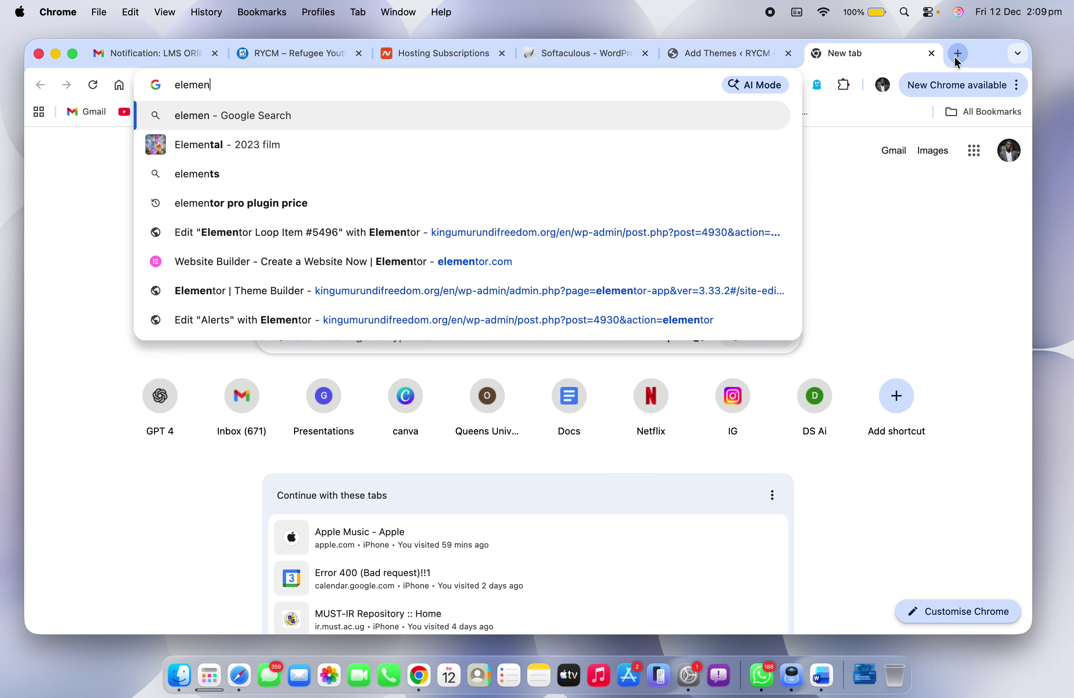
pyautogui.write('tor')
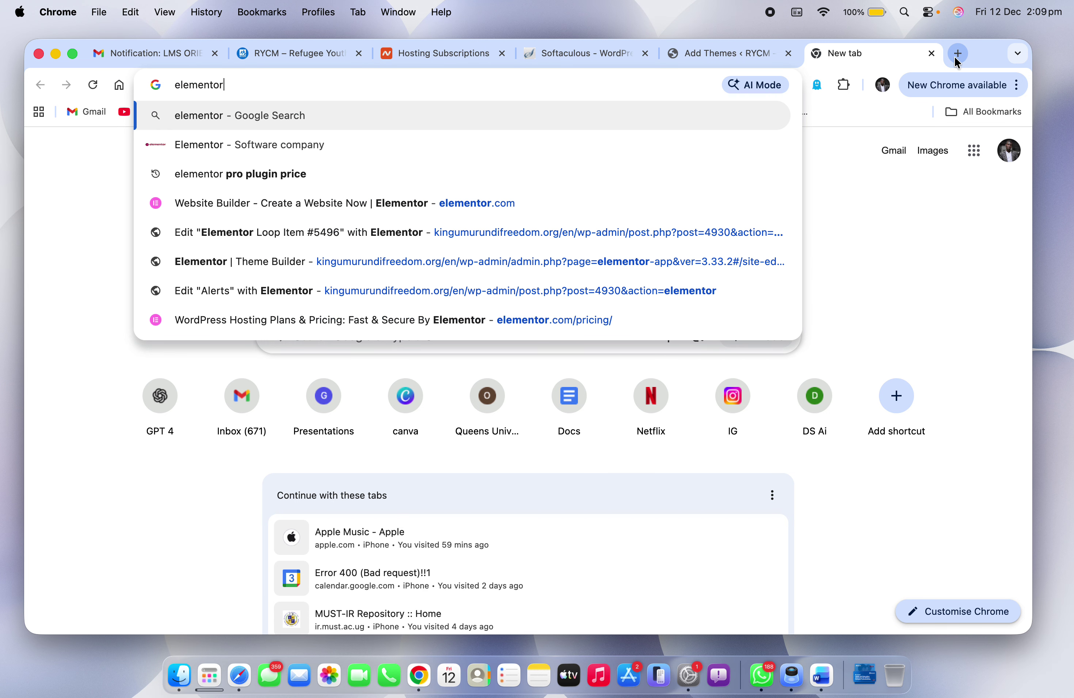
pyautogui.click(579, 174)
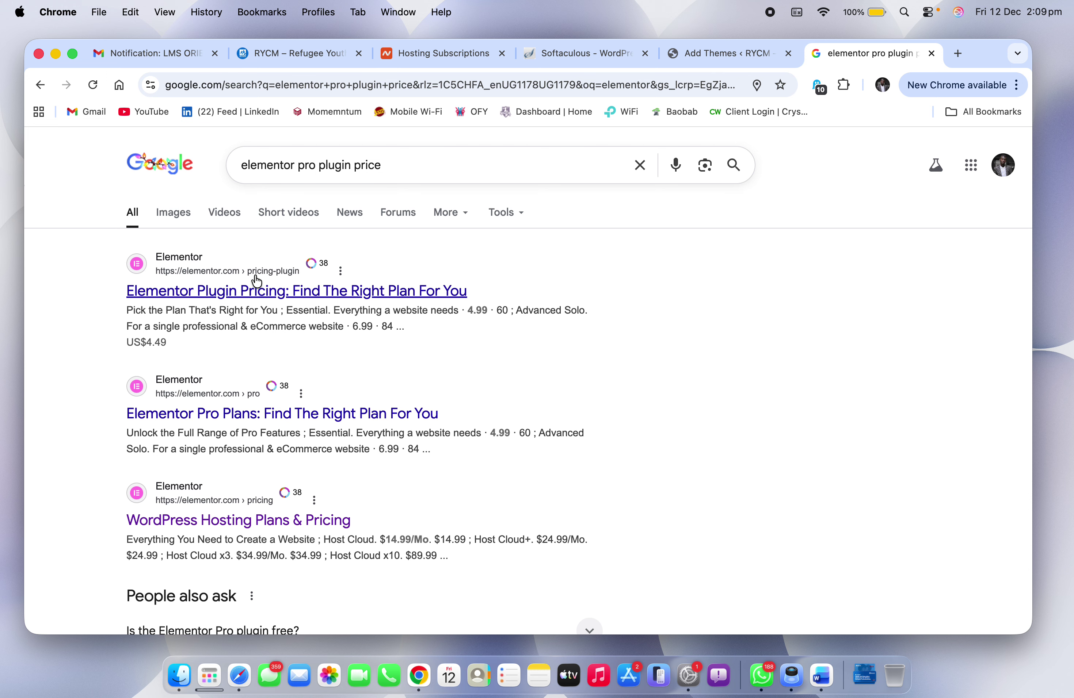
pyautogui.click(212, 292)
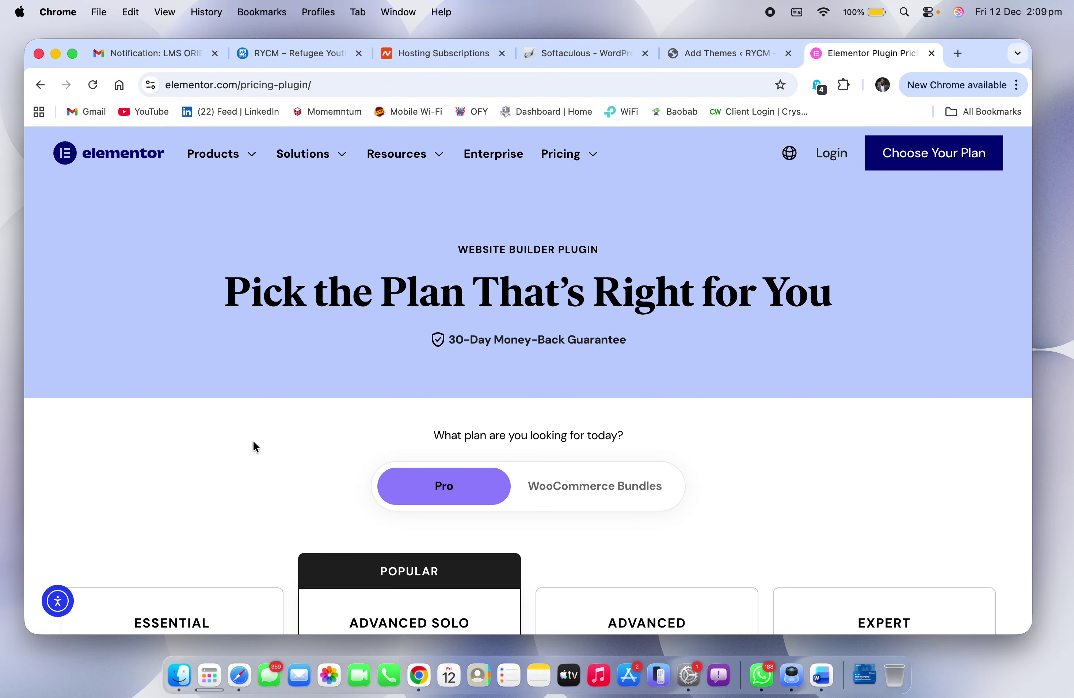
# Step: Examine the Elementor Pro plans, their prices and features on the elementor.com/pricing-plugin page
pyautogui.scroll(-3, 284, 534)
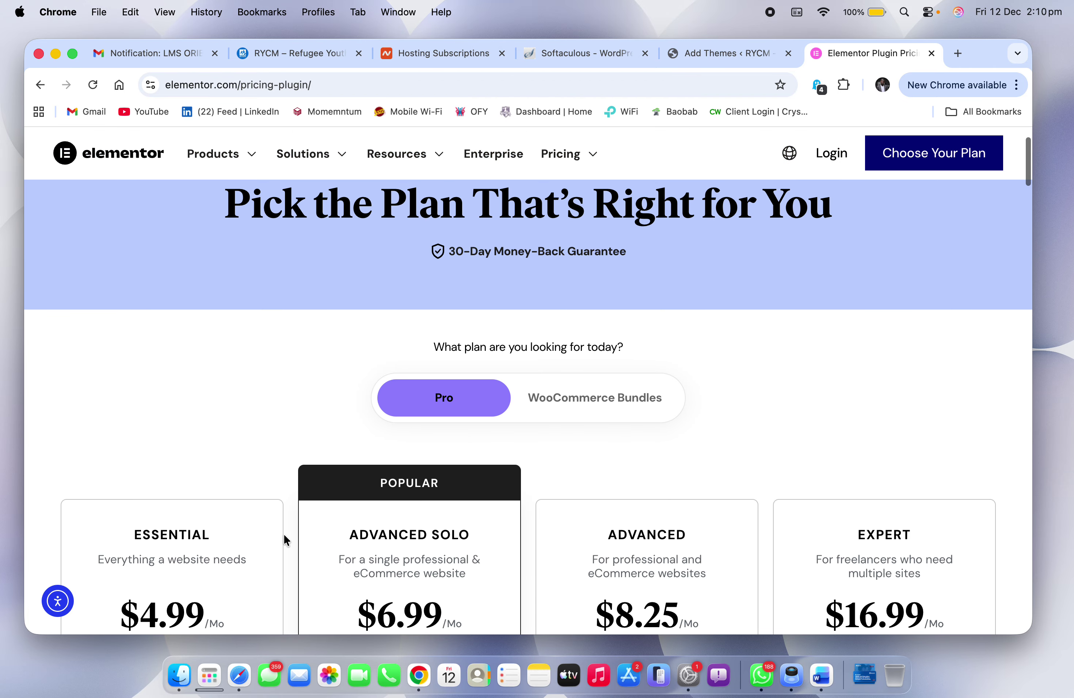
pyautogui.scroll(-10, 288, 534)
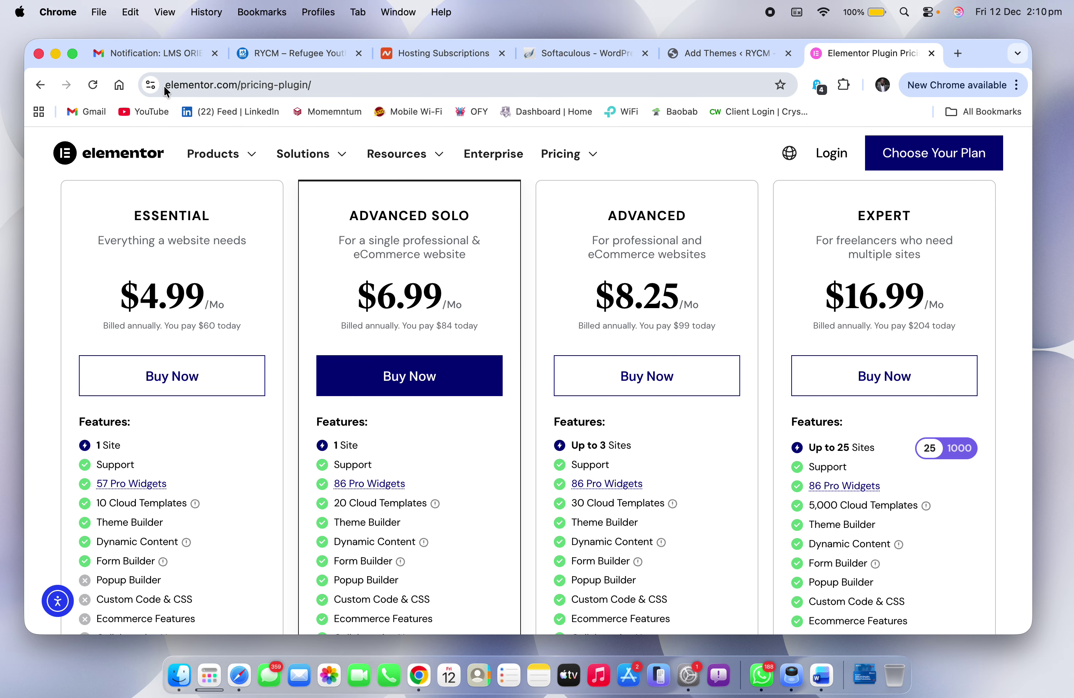
pyautogui.moveTo(164, 85); pyautogui.dragTo(343, 95)
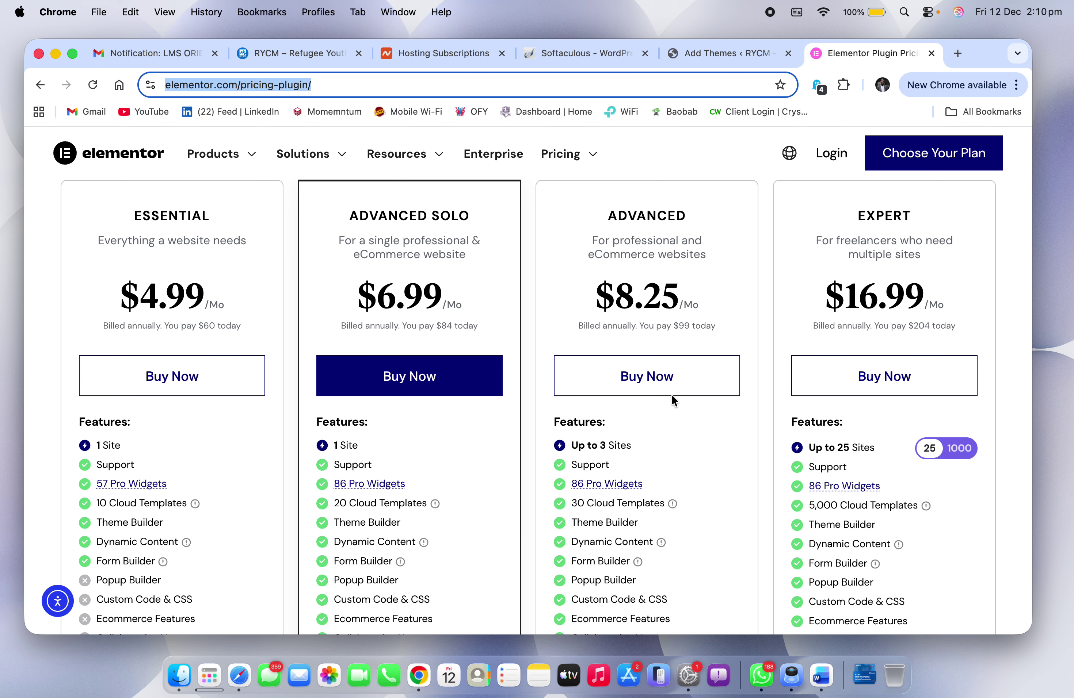
pyautogui.scroll(6, 659, 374)
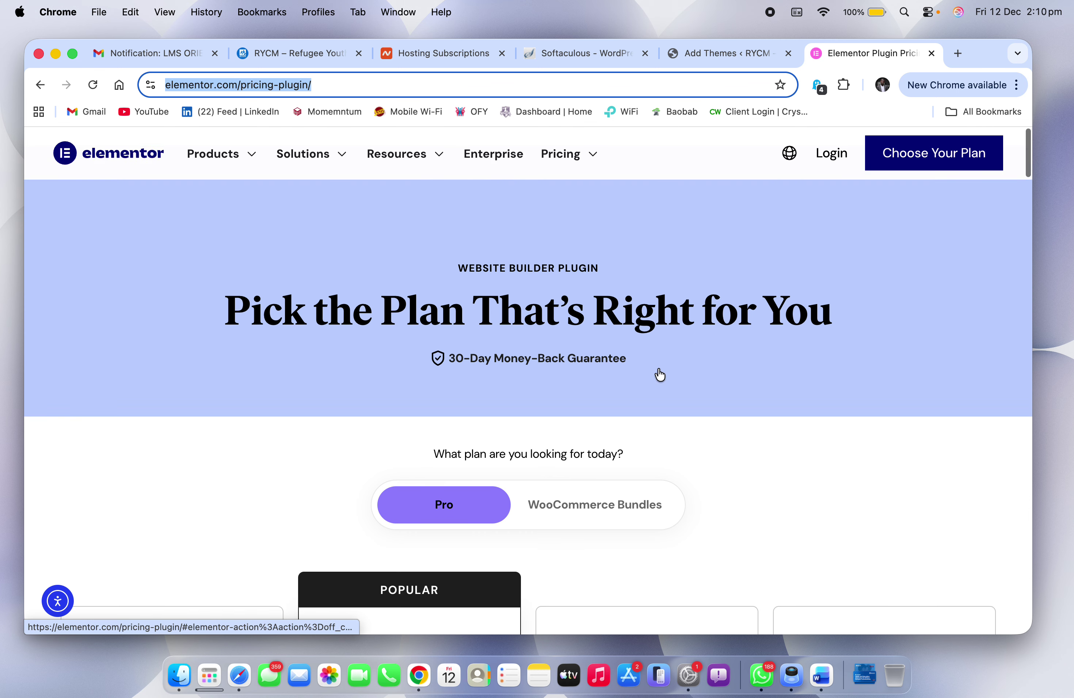
# Step: Review the feature lists of the Elementor Pro plans and close the pricing page
pyautogui.scroll(-8, 811, 488)
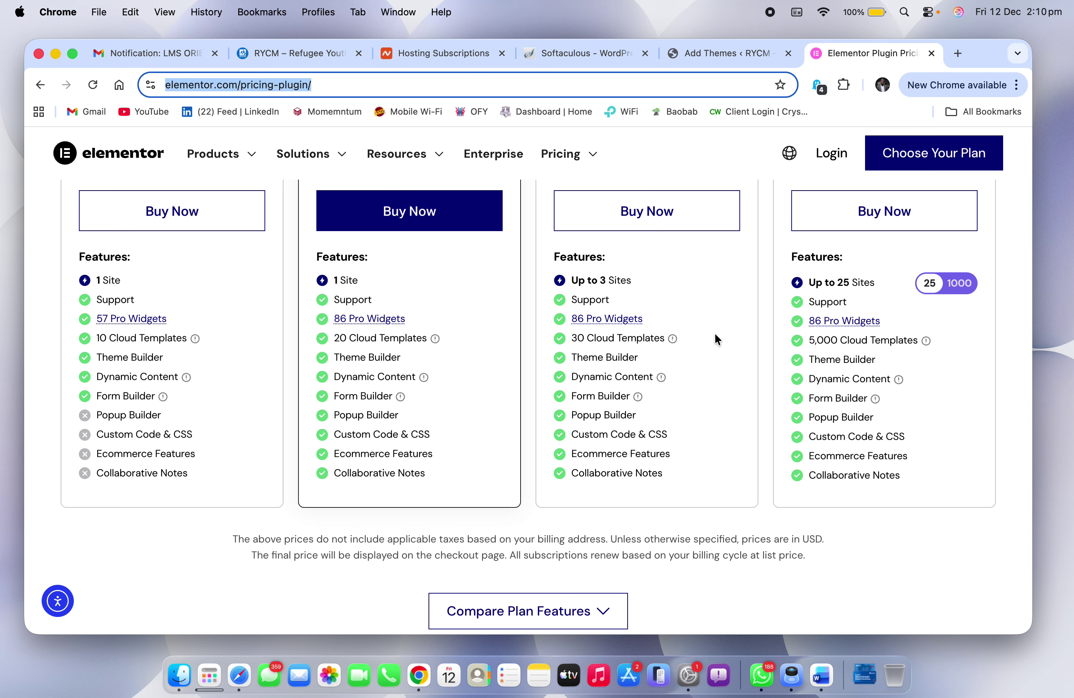
pyautogui.scroll(10, 715, 333)
pyautogui.click(930, 54)
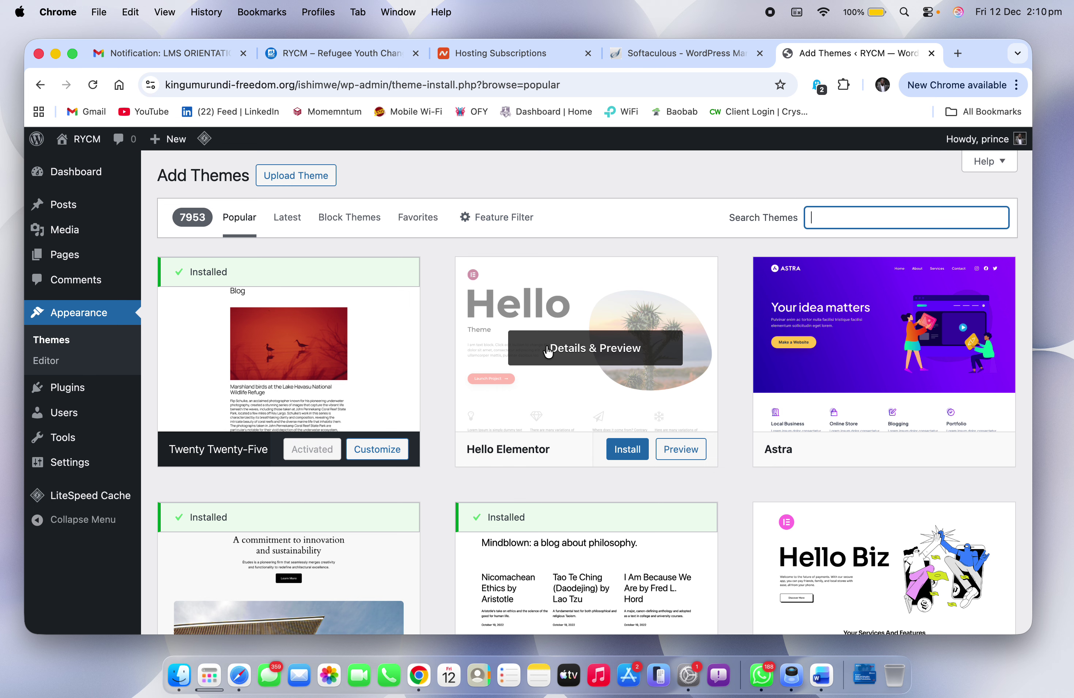
# Step: Install and activate the Hello Elementor theme, and look over the installed themes
pyautogui.click(627, 449)
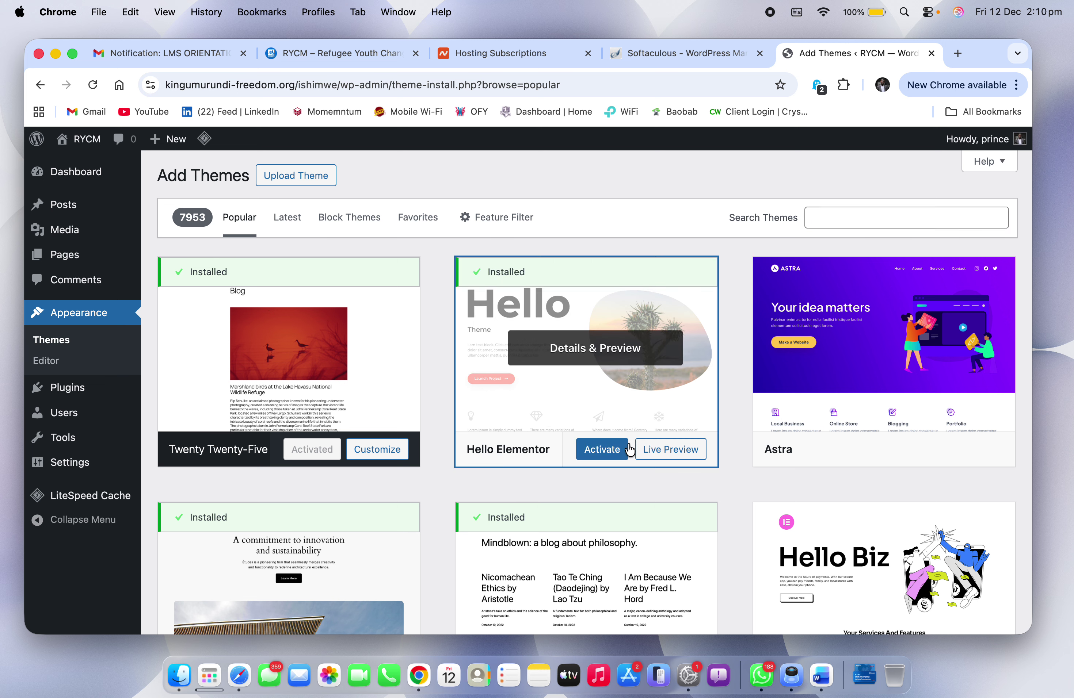
pyautogui.click(614, 453)
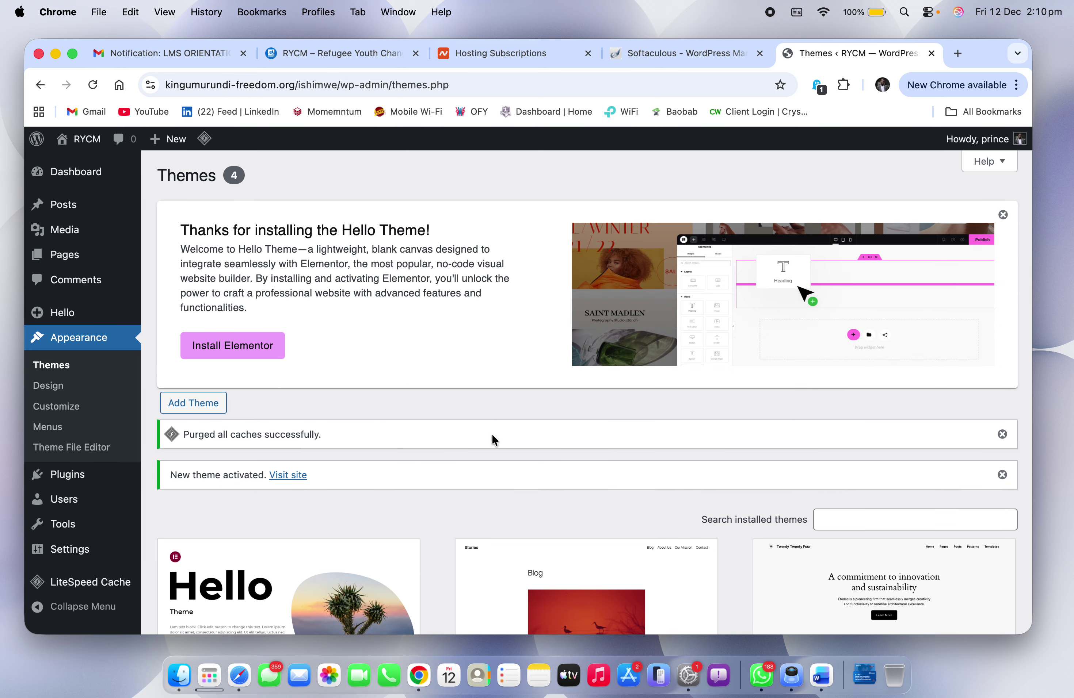
pyautogui.scroll(-3, 392, 582)
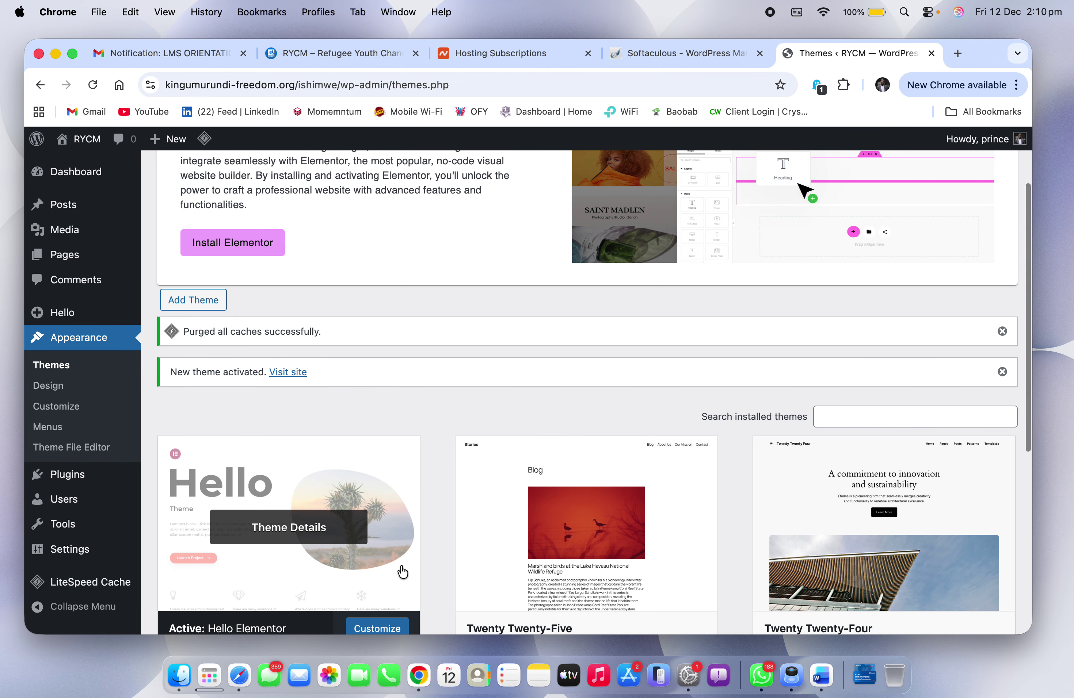
pyautogui.scroll(3, 402, 570)
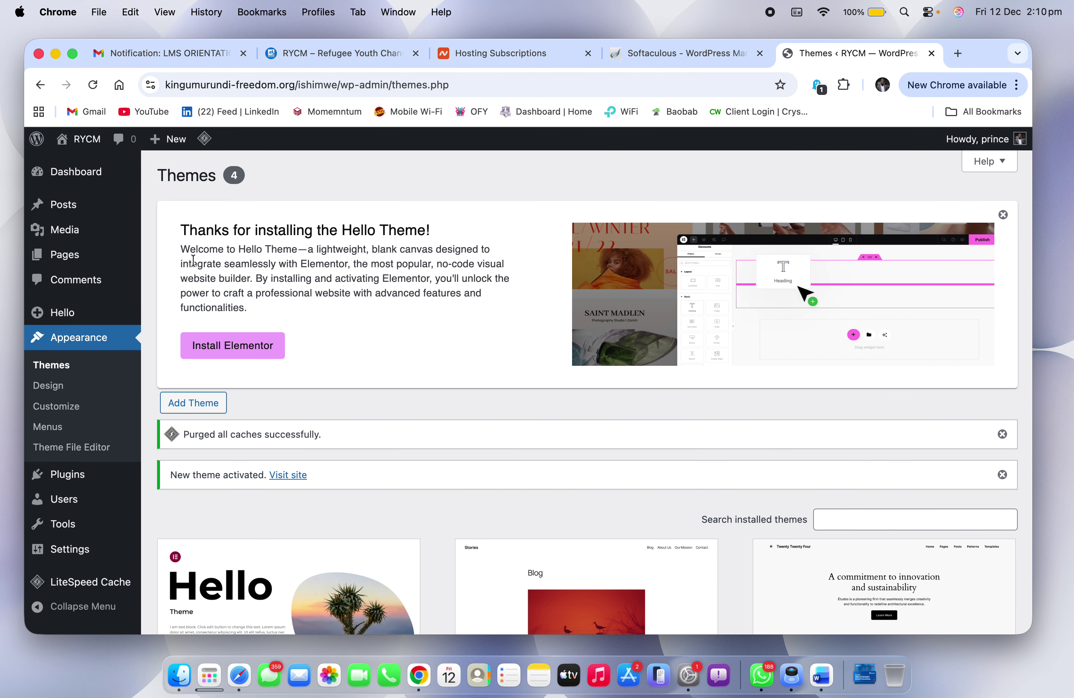
# Step: Install the Elementor plugin offered by the Hello theme and skip its account, Pro features and getting-started setup stages
pyautogui.click(230, 351)
pyautogui.moveTo(68, 476)
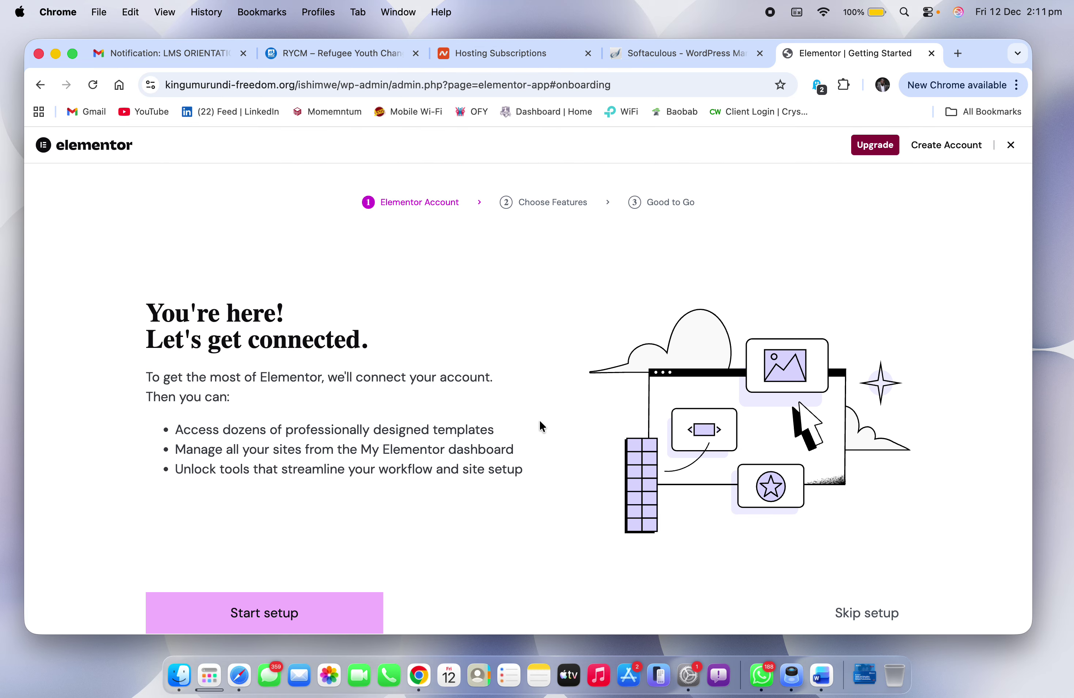
pyautogui.scroll(-1, 539, 442)
pyautogui.click(846, 582)
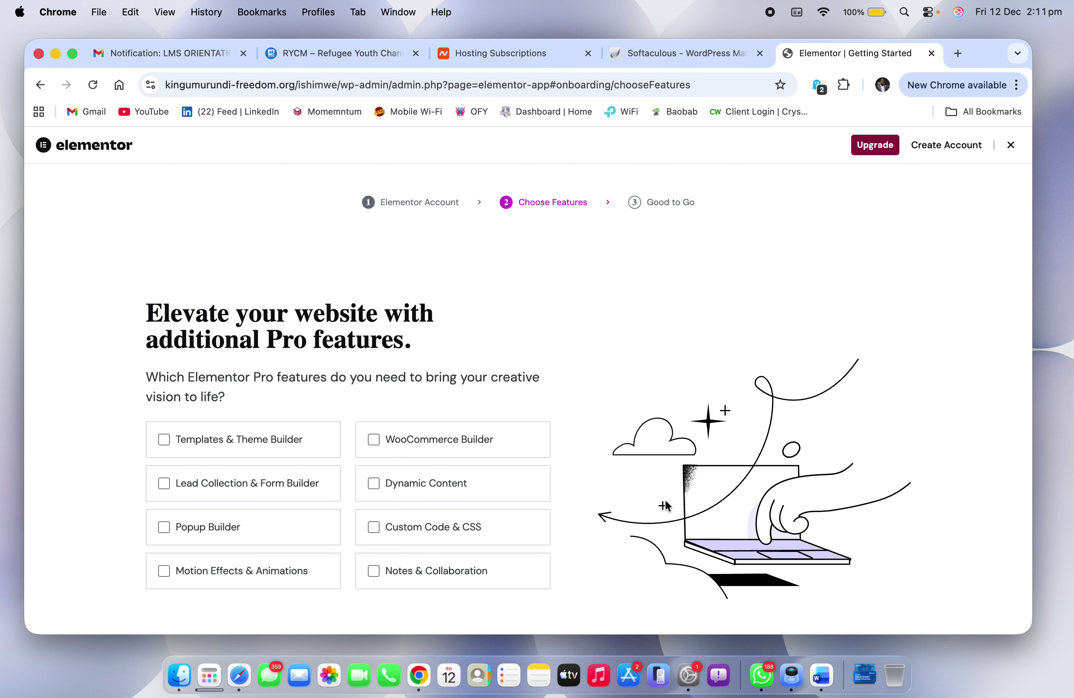
pyautogui.click(884, 625)
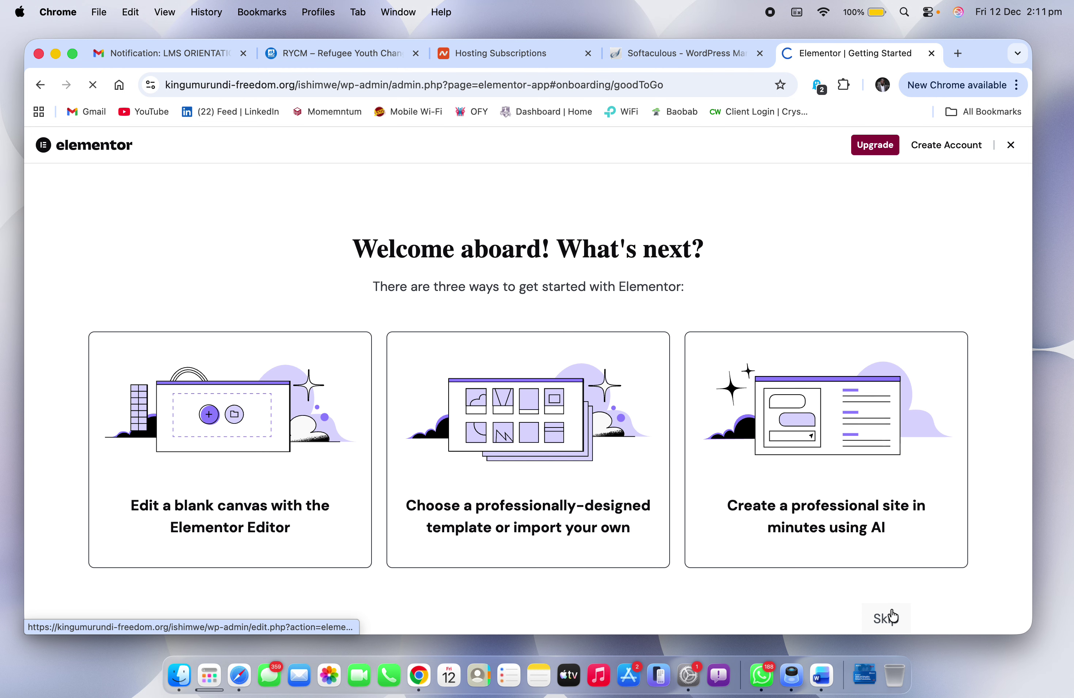
pyautogui.click(887, 622)
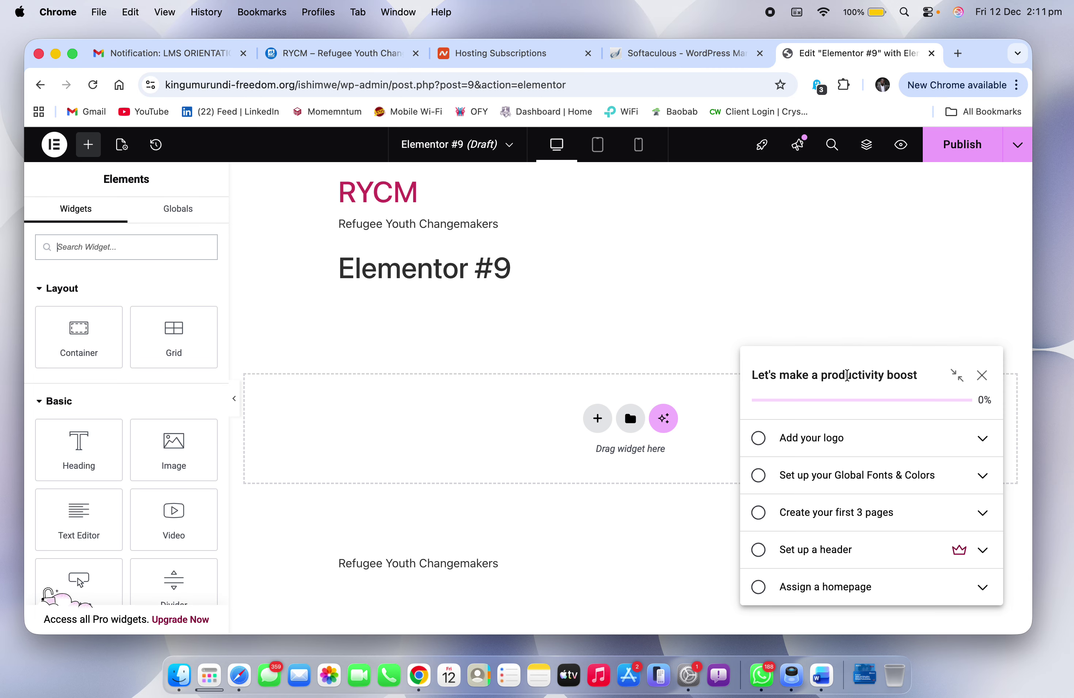
# Step: Return to the WordPress dashboard by shortening the page address to end at wp-admin/, and dismiss the "Go Pro, Go Limitless" notice
pyautogui.click(586, 85)
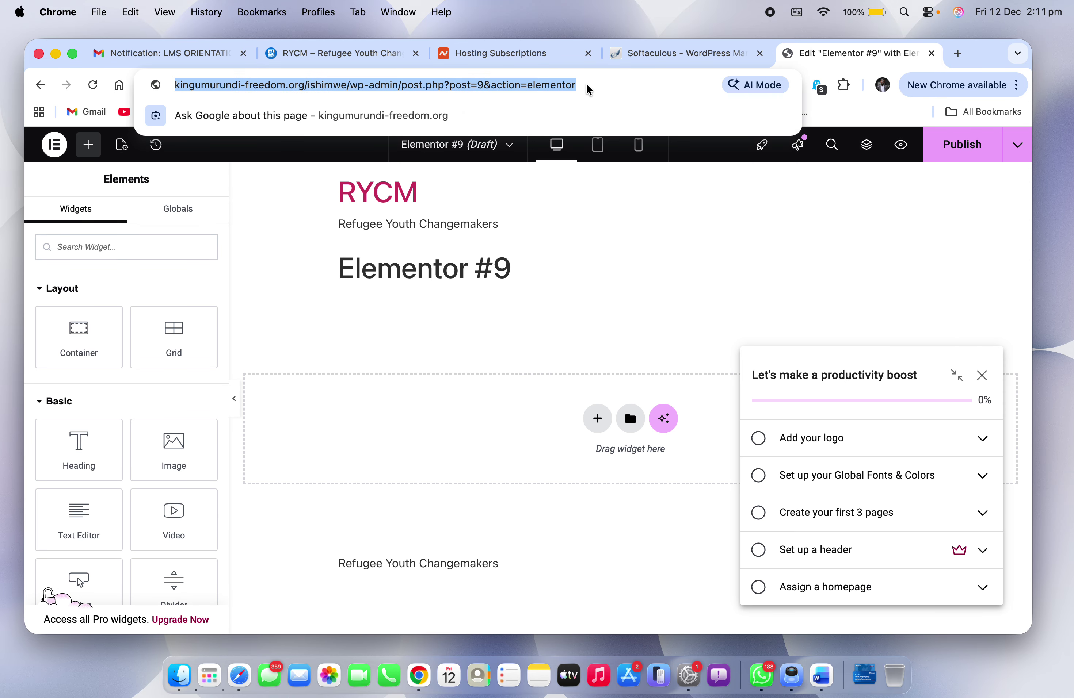
pyautogui.click(597, 82)
pyautogui.moveTo(627, 85); pyautogui.dragTo(435, 81)
pyautogui.press('BackSpace')
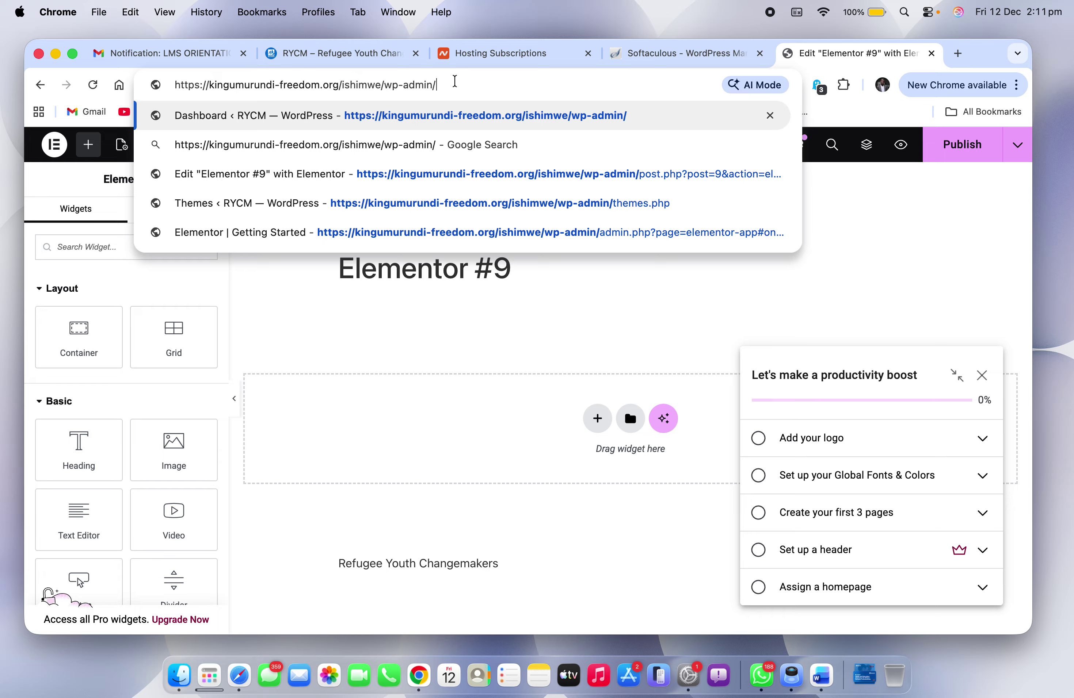
pyautogui.press('Return')
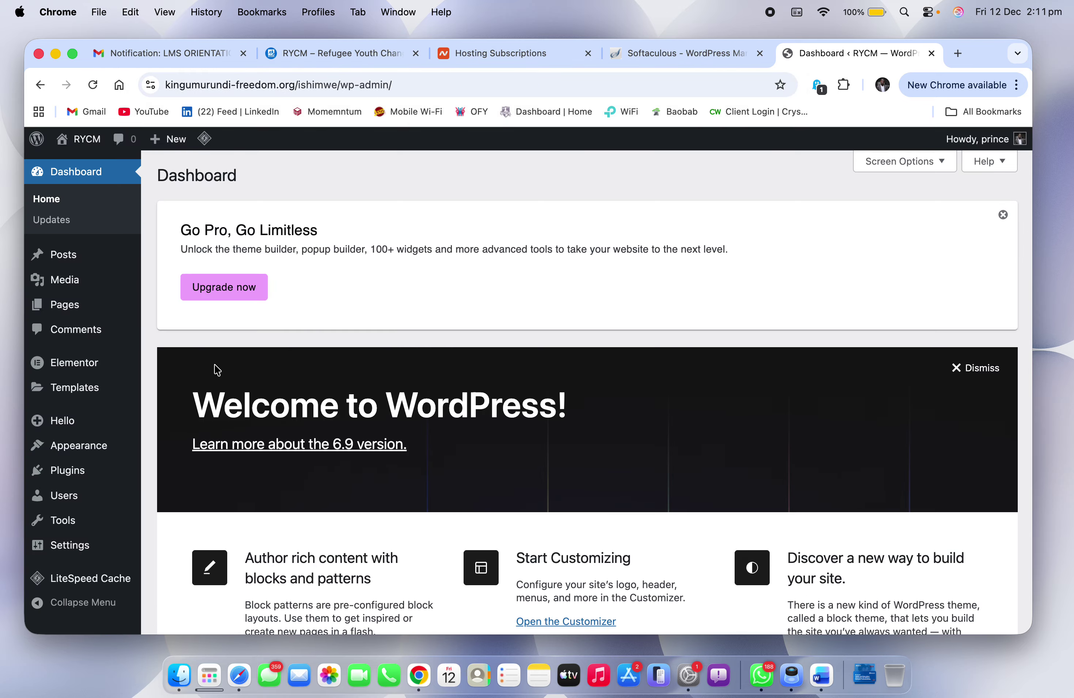
pyautogui.click(1003, 214)
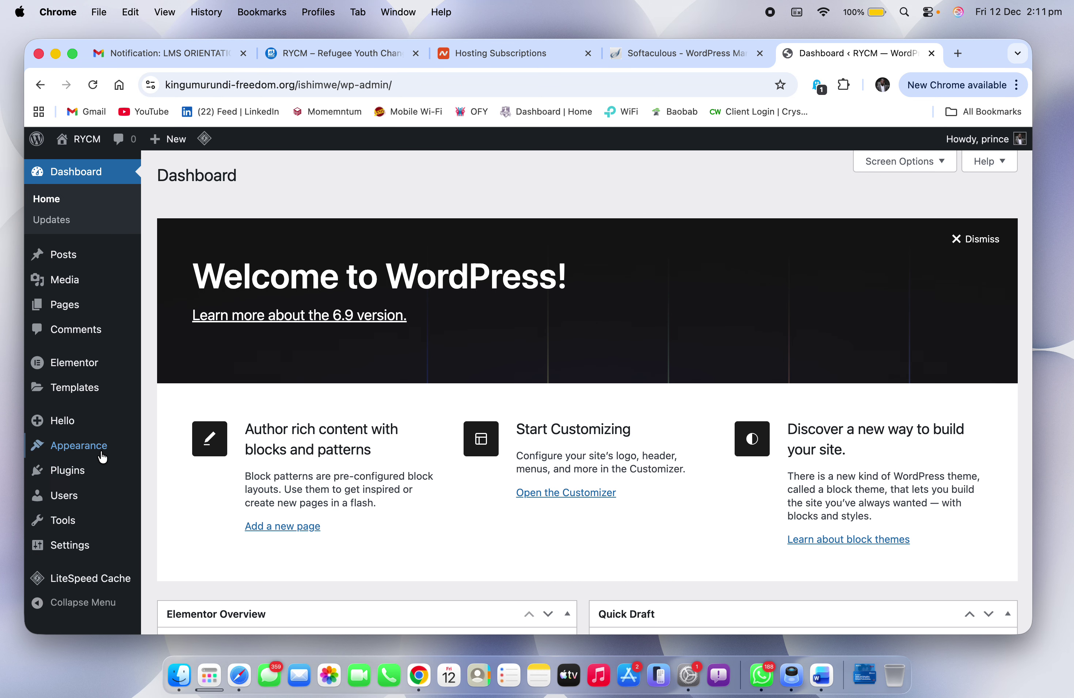
# Step: Delete the Hello Dolly and Akismet Anti-spam plugins from the installed plugins
pyautogui.click(103, 472)
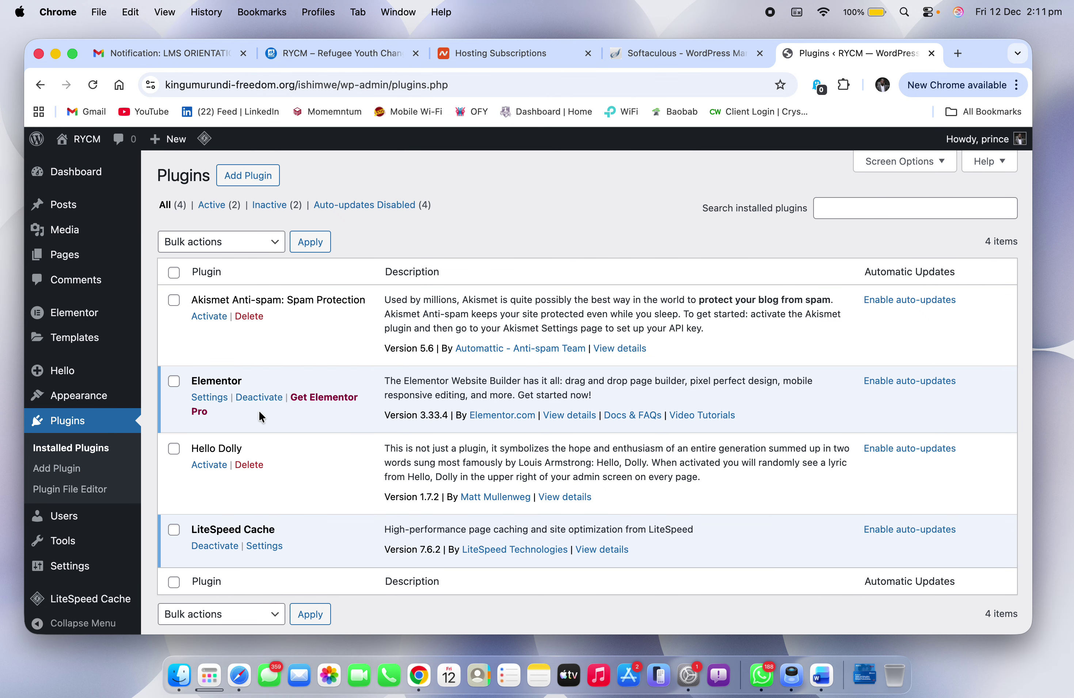
pyautogui.scroll(-3, 267, 413)
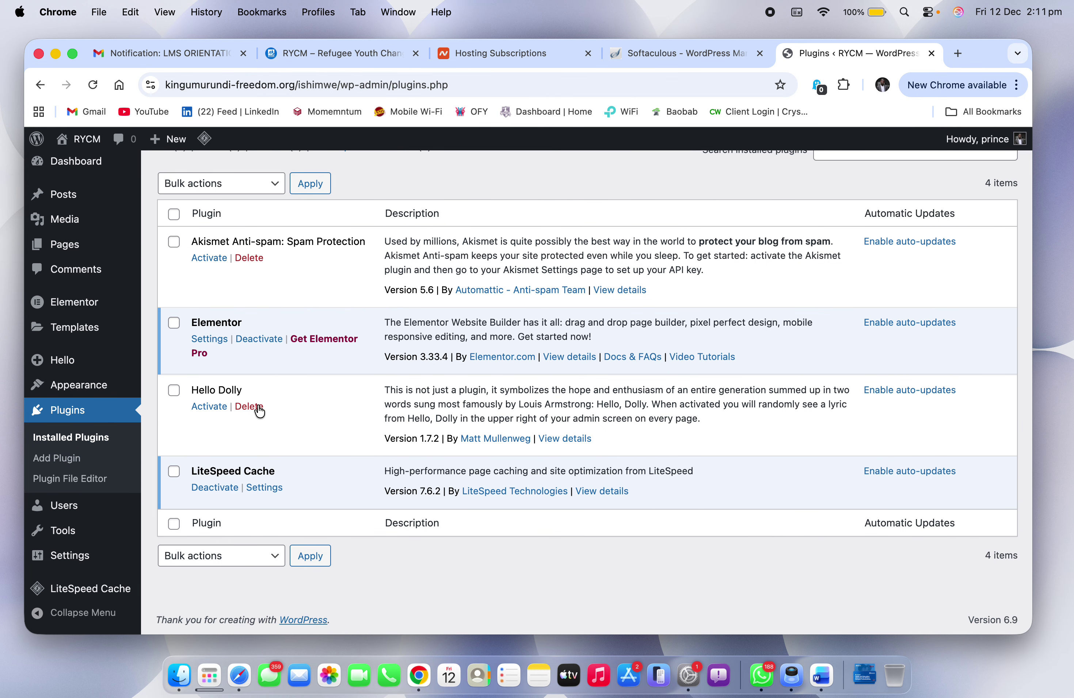
pyautogui.click(250, 405)
pyautogui.click(653, 177)
pyautogui.click(249, 309)
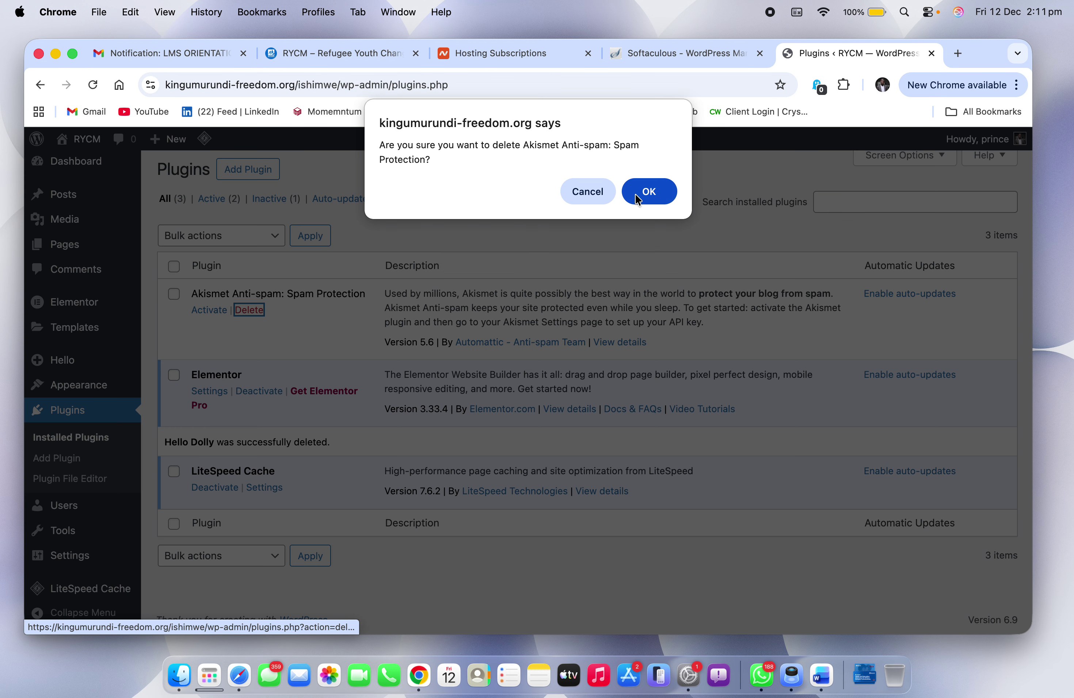
pyautogui.click(652, 193)
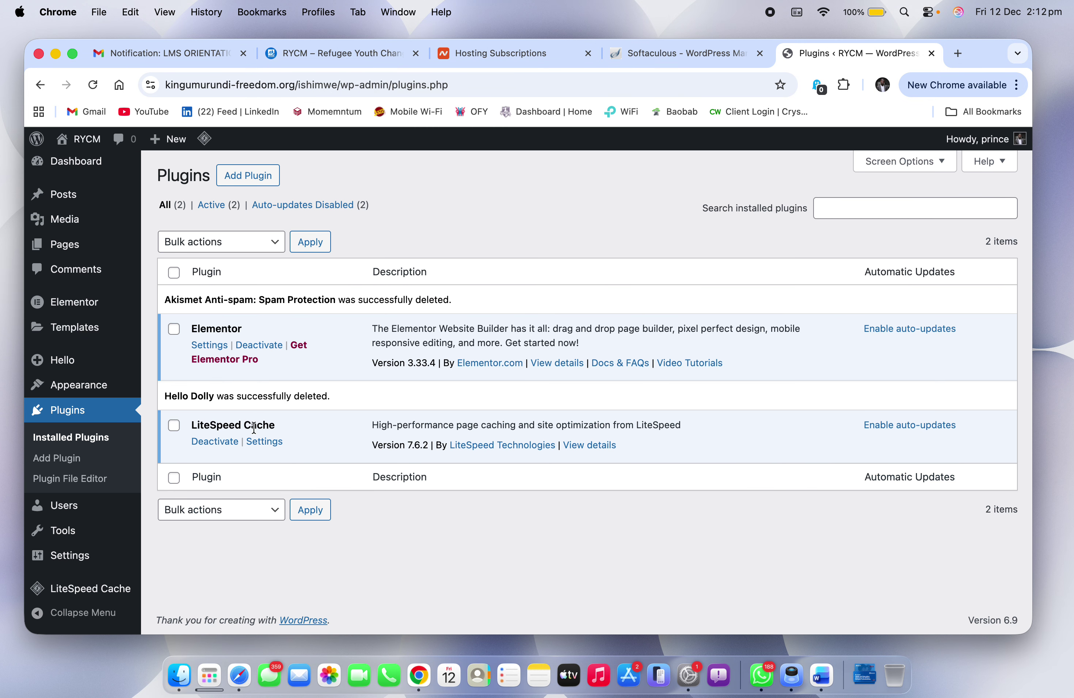
# Step: Deactivate the LiteSpeed Cache plugin without giving a reason and delete it with its data
pyautogui.click(228, 443)
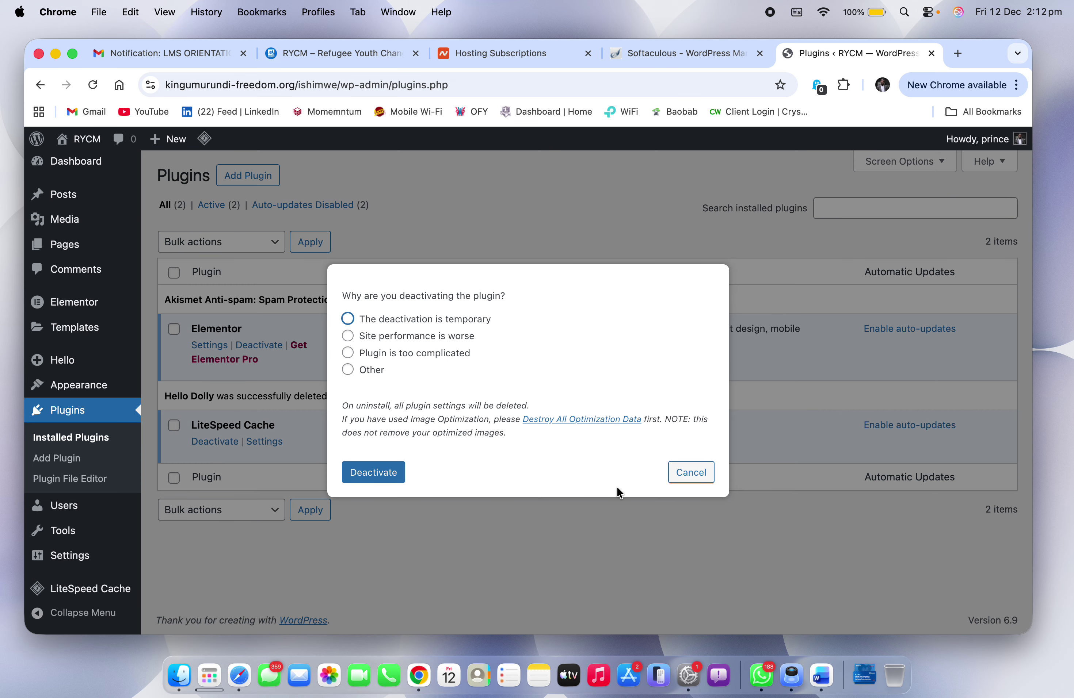
pyautogui.click(373, 473)
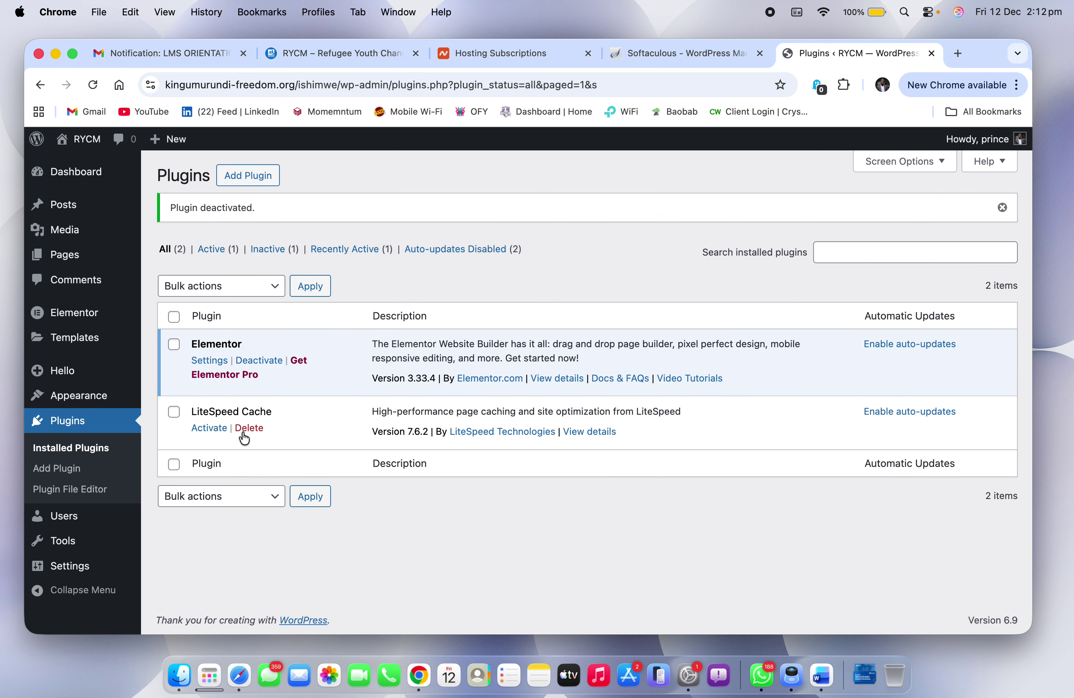
pyautogui.click(243, 436)
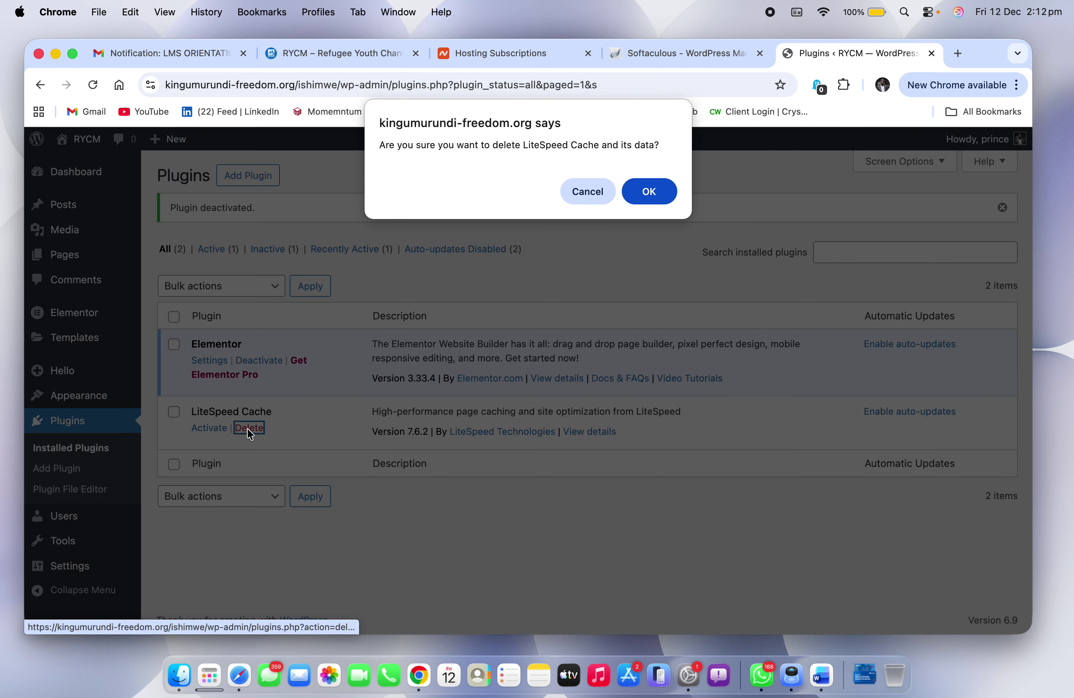
pyautogui.click(636, 192)
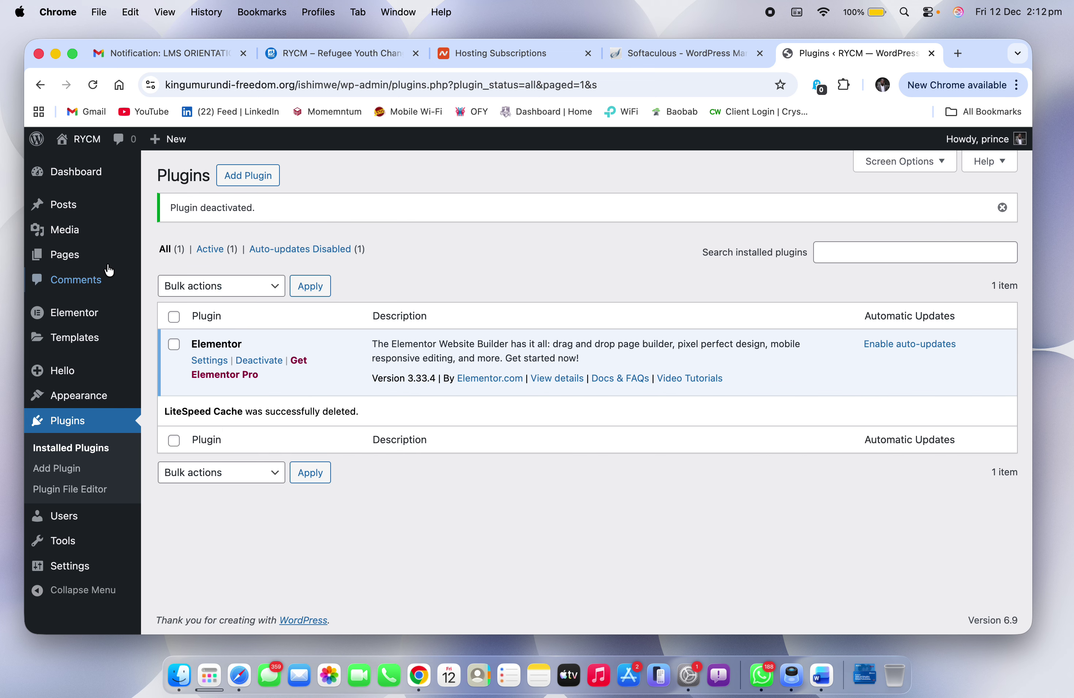
# Step: Open the draft page Elementor #9 from the site's pages in the Elementor editor
pyautogui.click(65, 261)
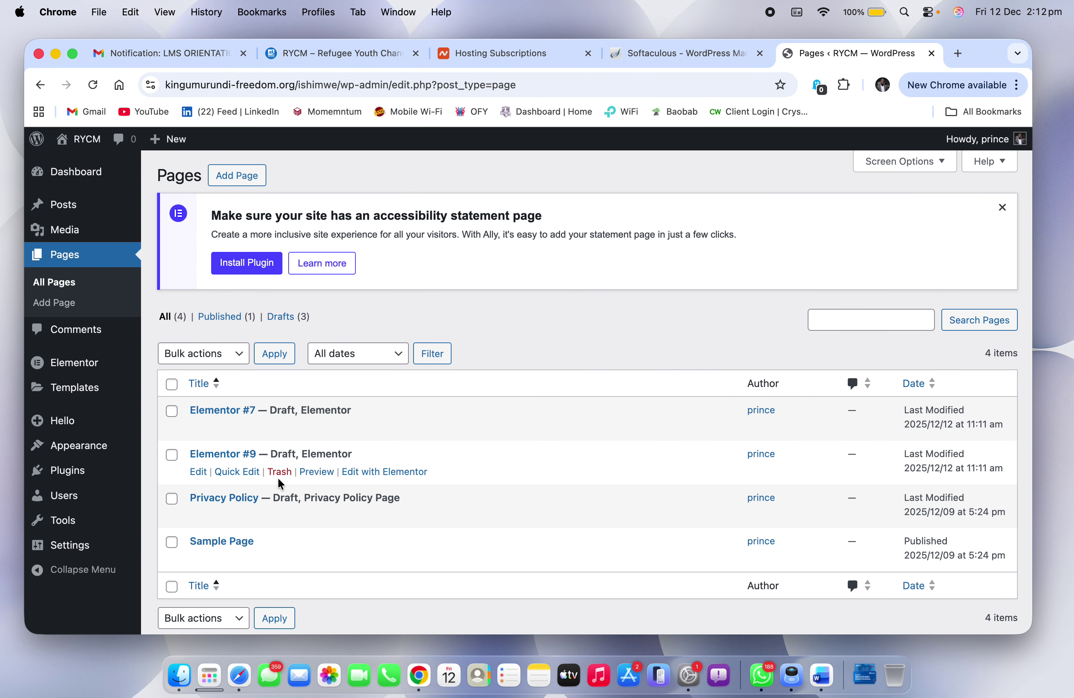
pyautogui.click(380, 473)
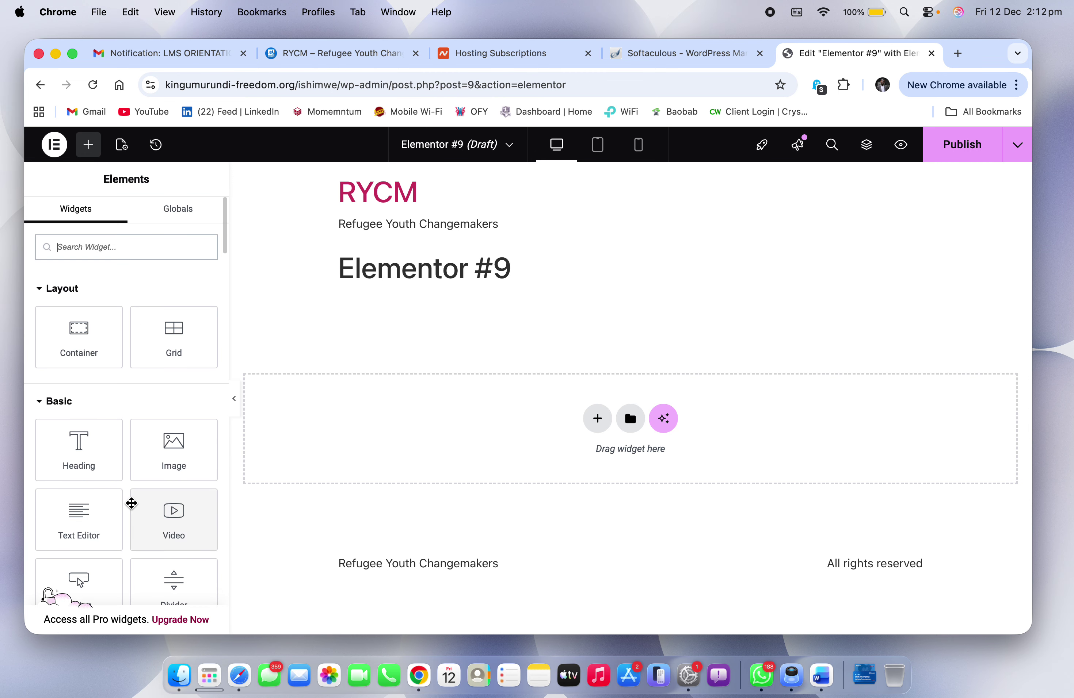
# Step: Examine the available Elementor widgets from Layout and Basic through Pro and General to the WordPress category
pyautogui.scroll(-5, 129, 501)
pyautogui.scroll(-5, 133, 508)
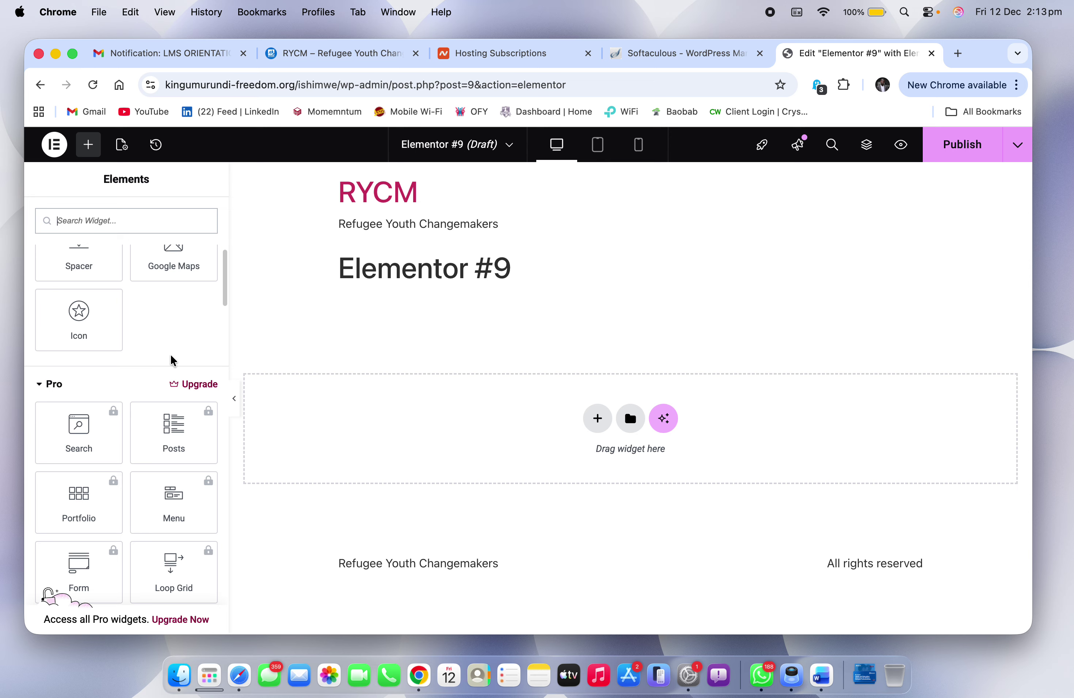
pyautogui.scroll(2, 171, 361)
pyautogui.scroll(4, 190, 363)
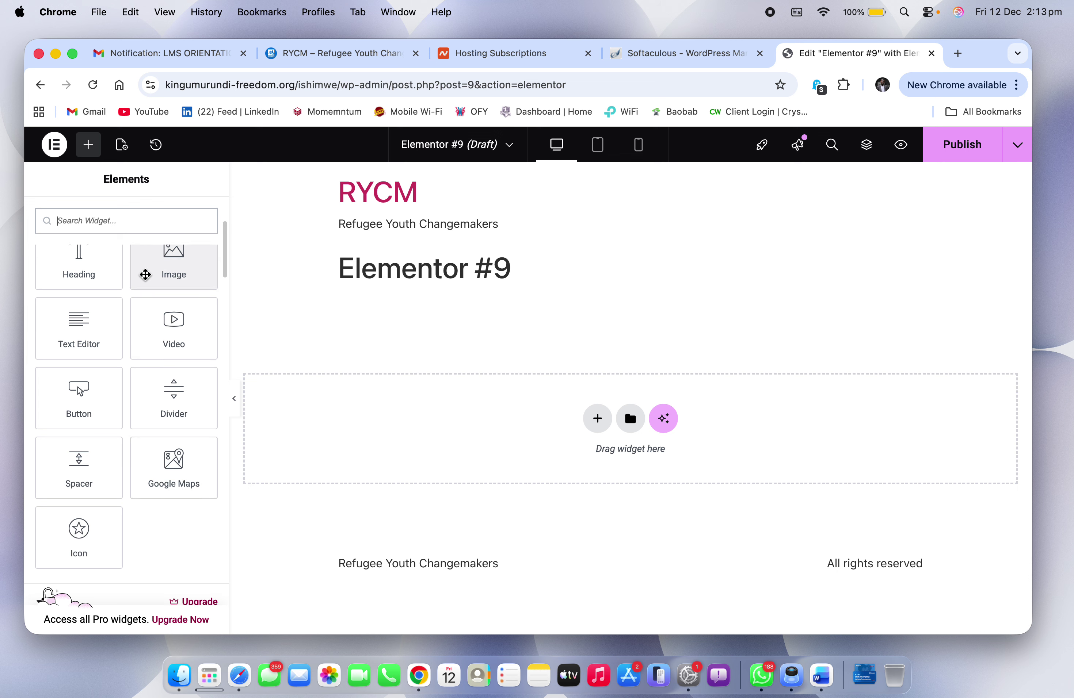
pyautogui.scroll(3, 144, 275)
pyautogui.scroll(3, 139, 334)
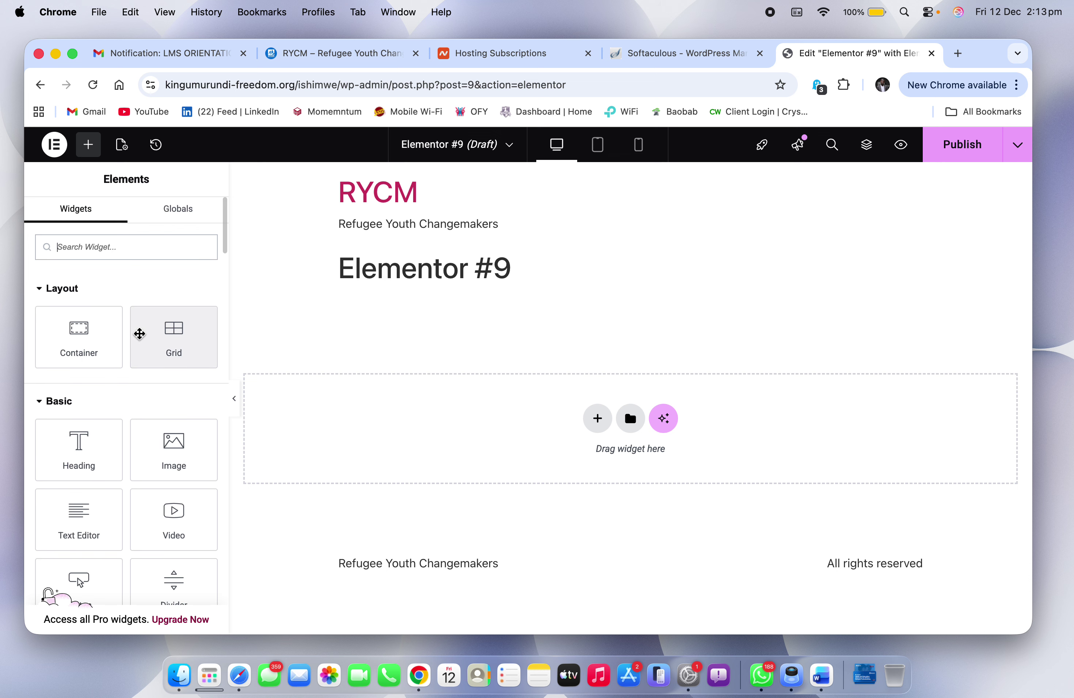
pyautogui.scroll(-4, 138, 335)
pyautogui.scroll(-4, 139, 540)
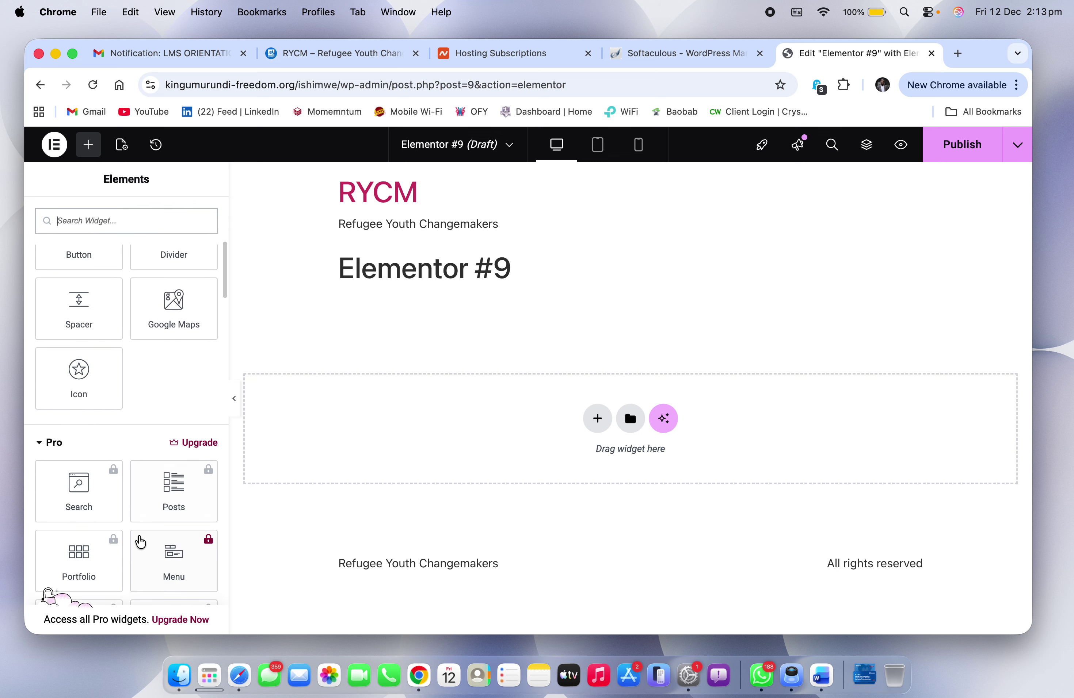
pyautogui.scroll(-5, 141, 542)
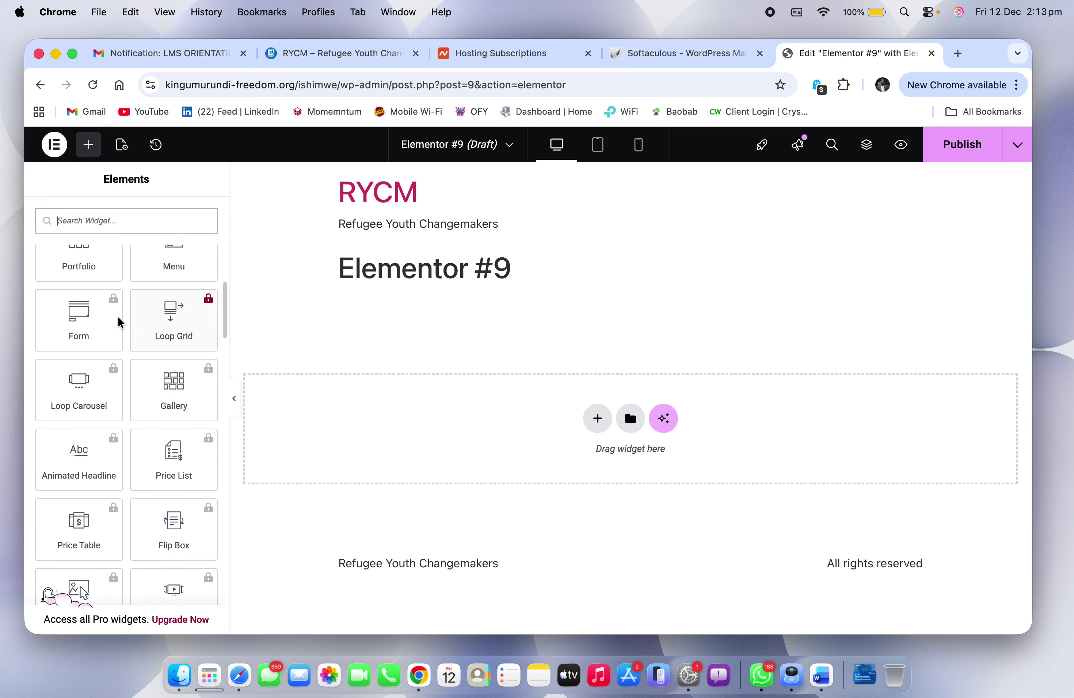
pyautogui.scroll(-5, 146, 531)
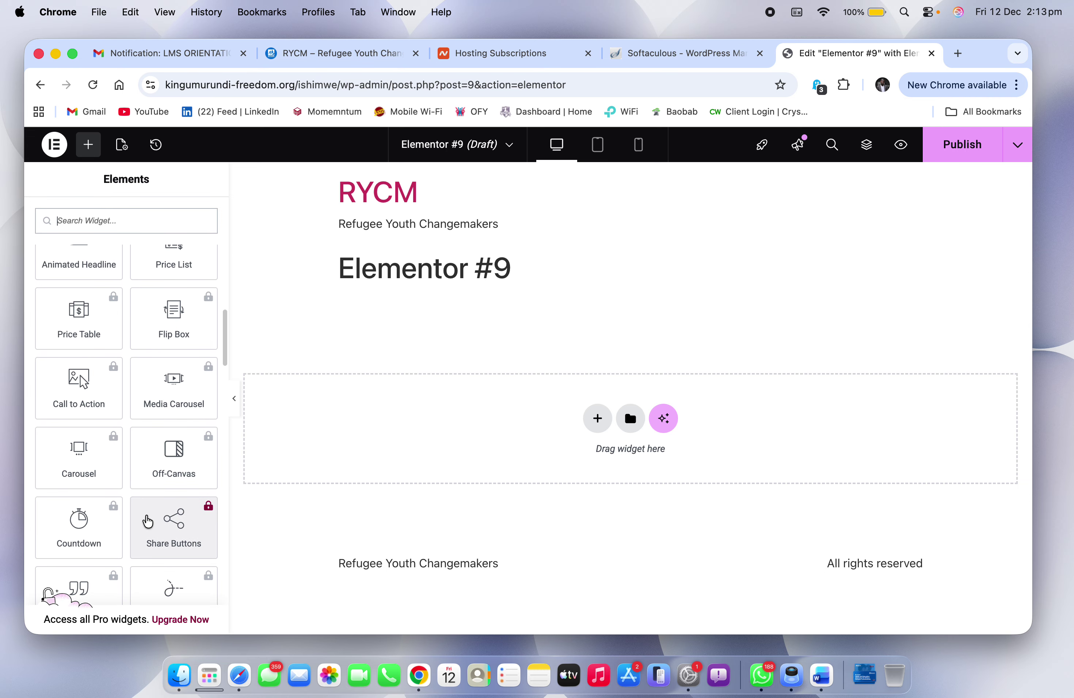
pyautogui.scroll(-12, 146, 522)
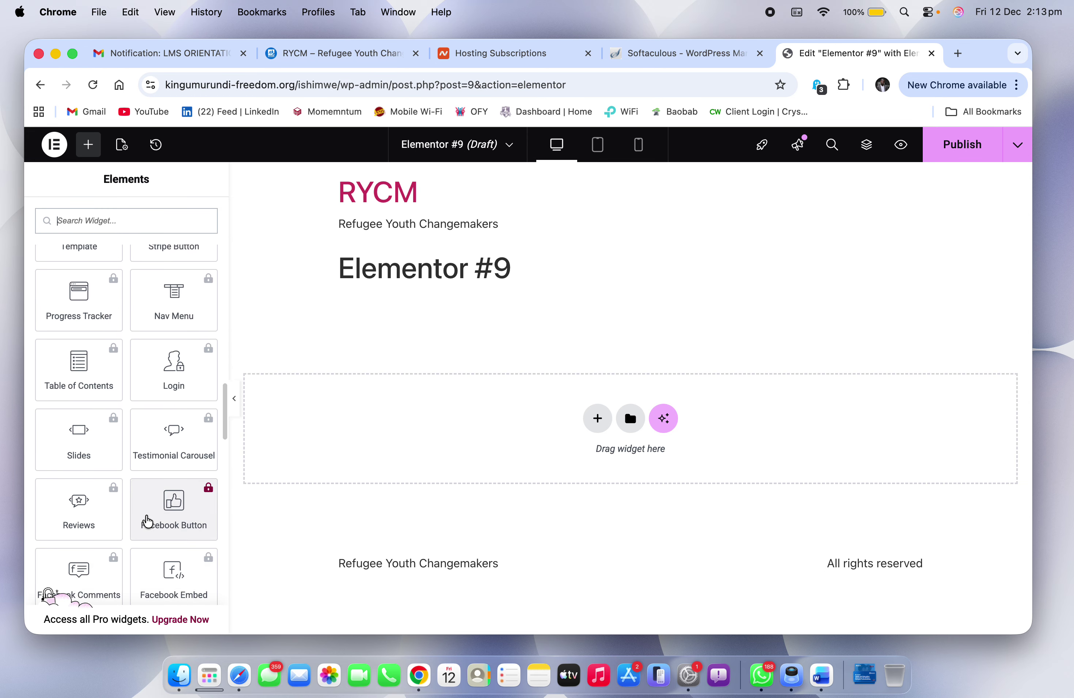
pyautogui.scroll(-12, 147, 522)
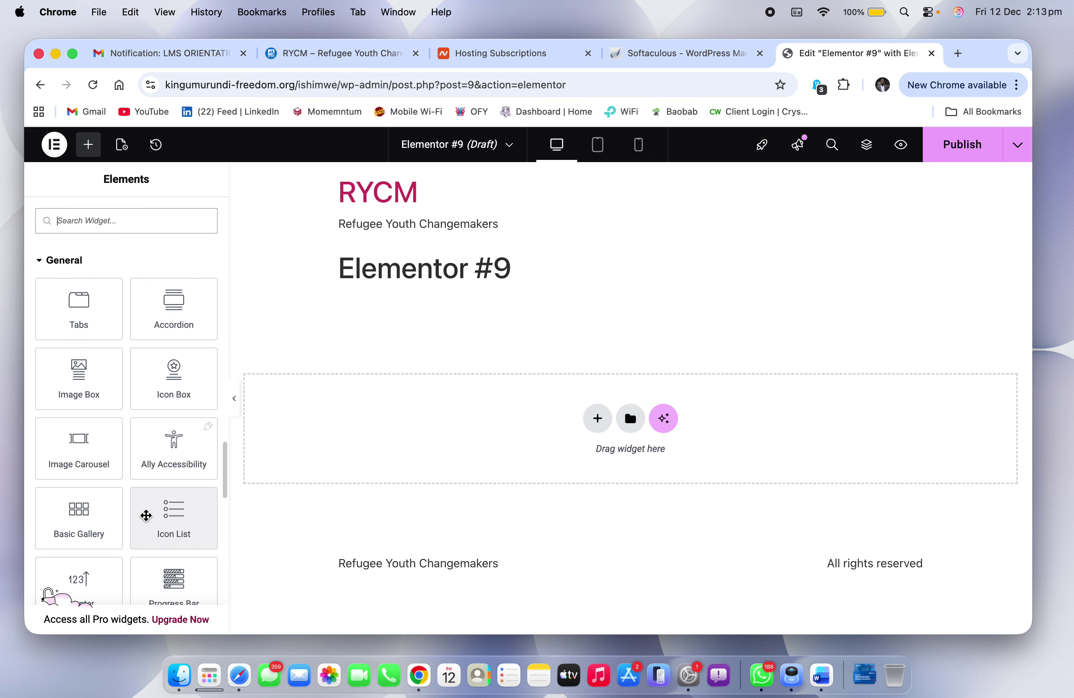
pyautogui.scroll(-5, 130, 525)
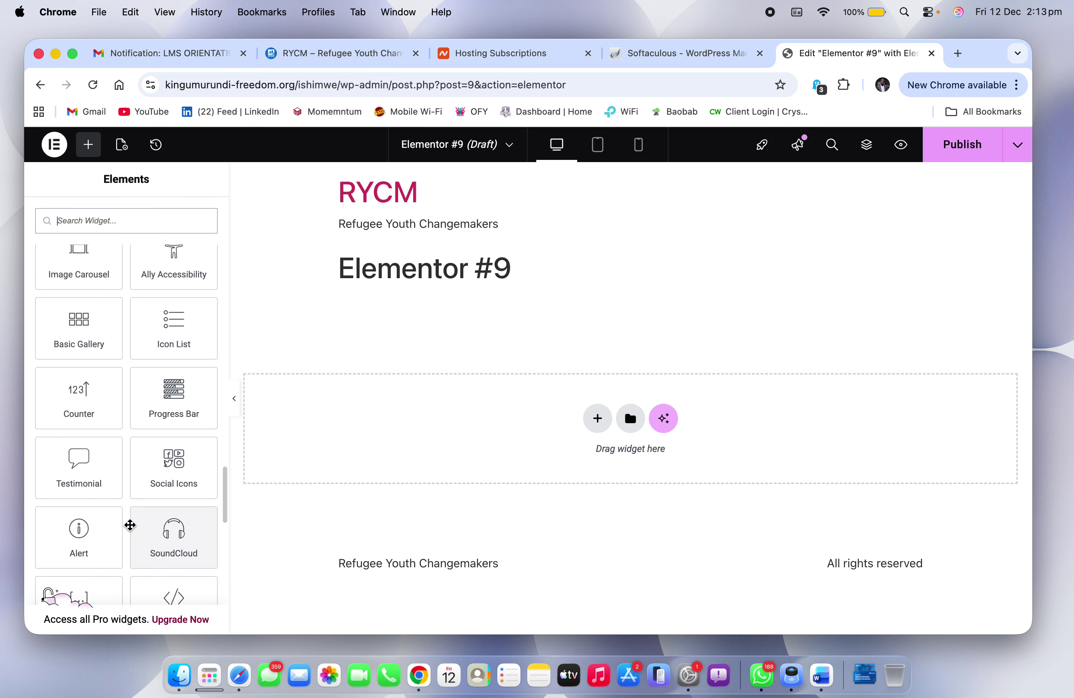
pyautogui.scroll(-15, 130, 525)
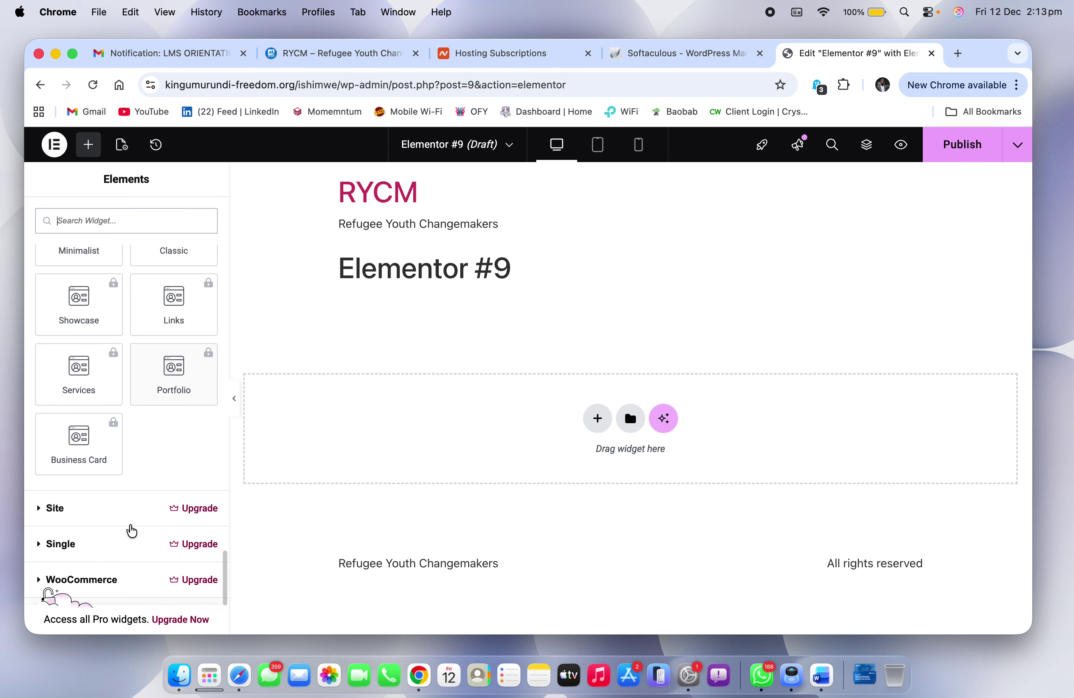
pyautogui.scroll(-6, 131, 530)
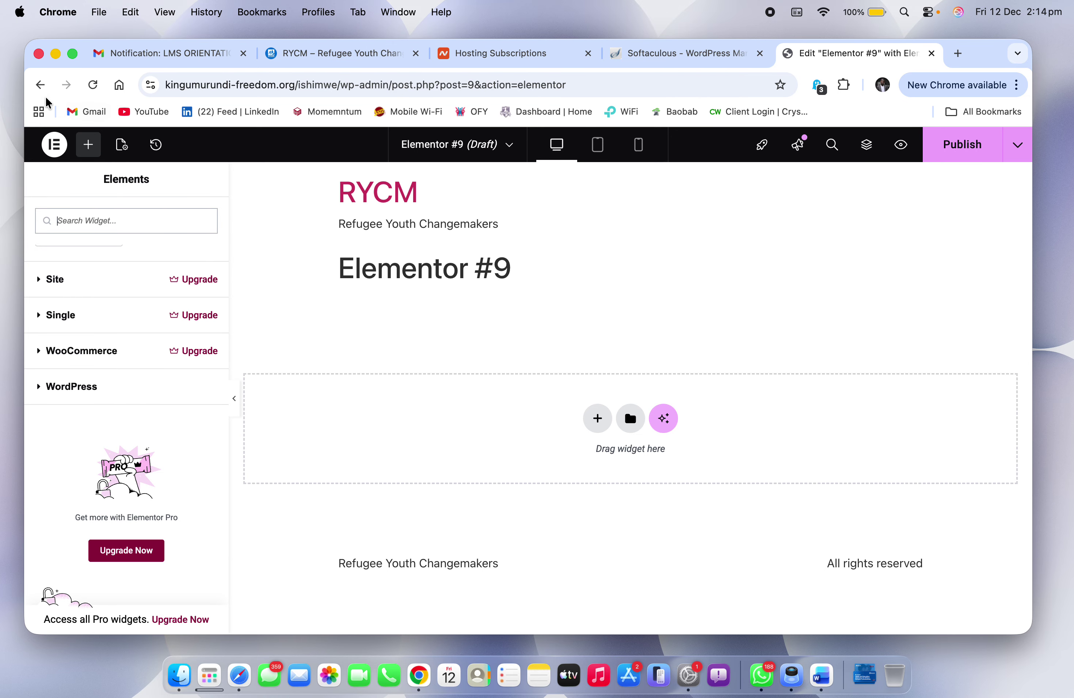
# Step: Upload pro-elements.zip from the Documents folder as a new plugin and install it on the site
pyautogui.click(39, 84)
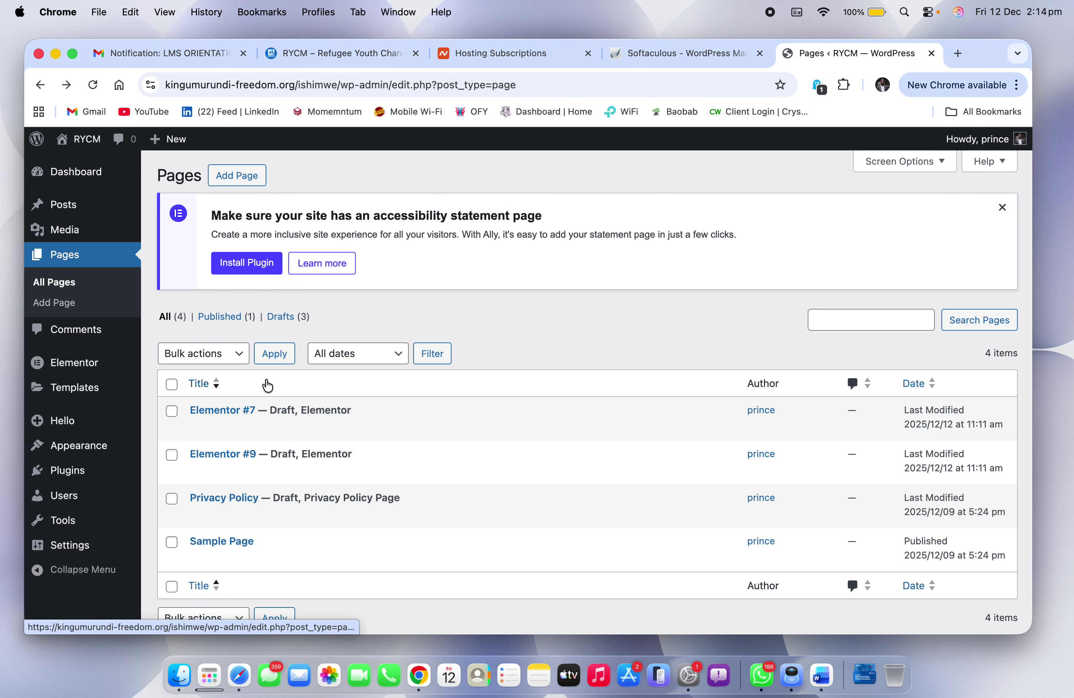
pyautogui.click(87, 472)
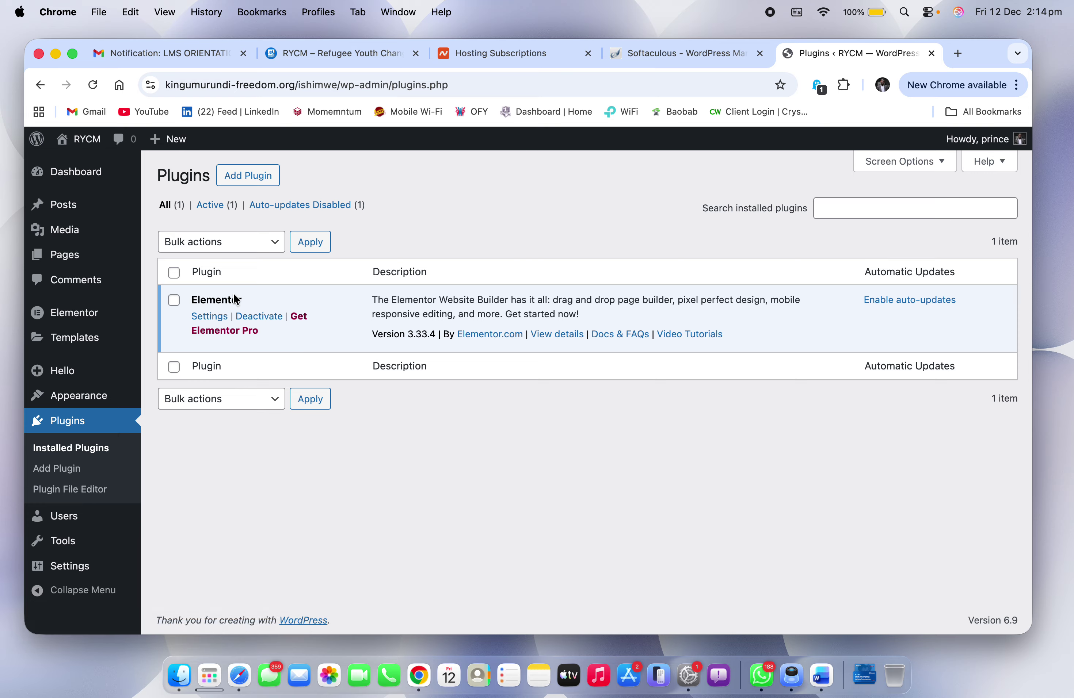
pyautogui.click(248, 175)
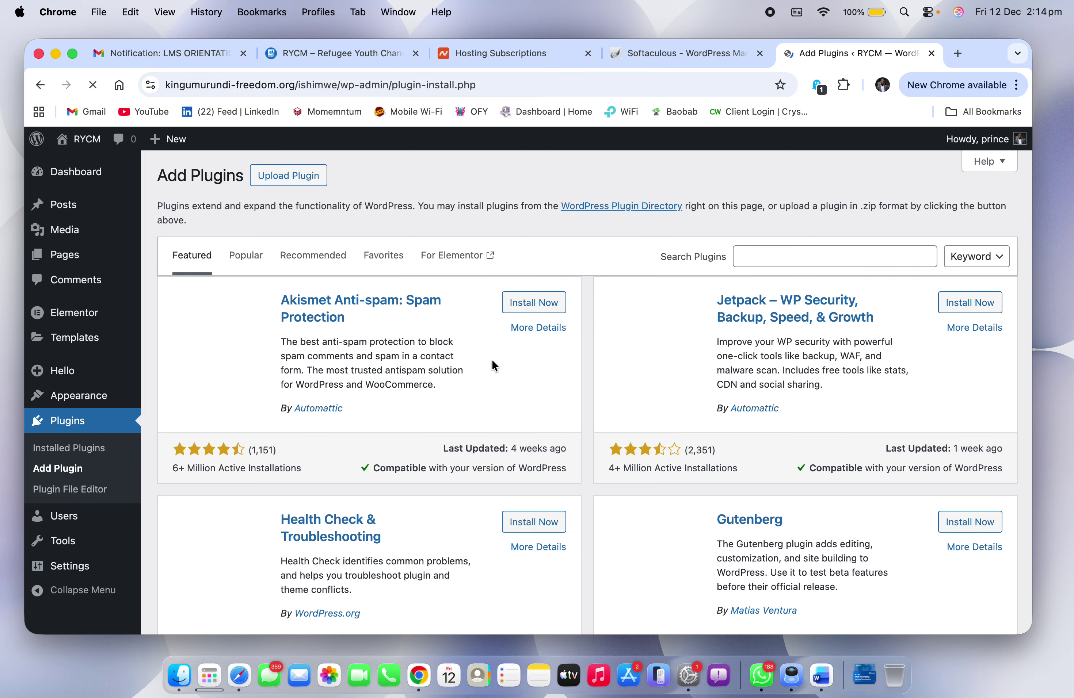
pyautogui.click(293, 182)
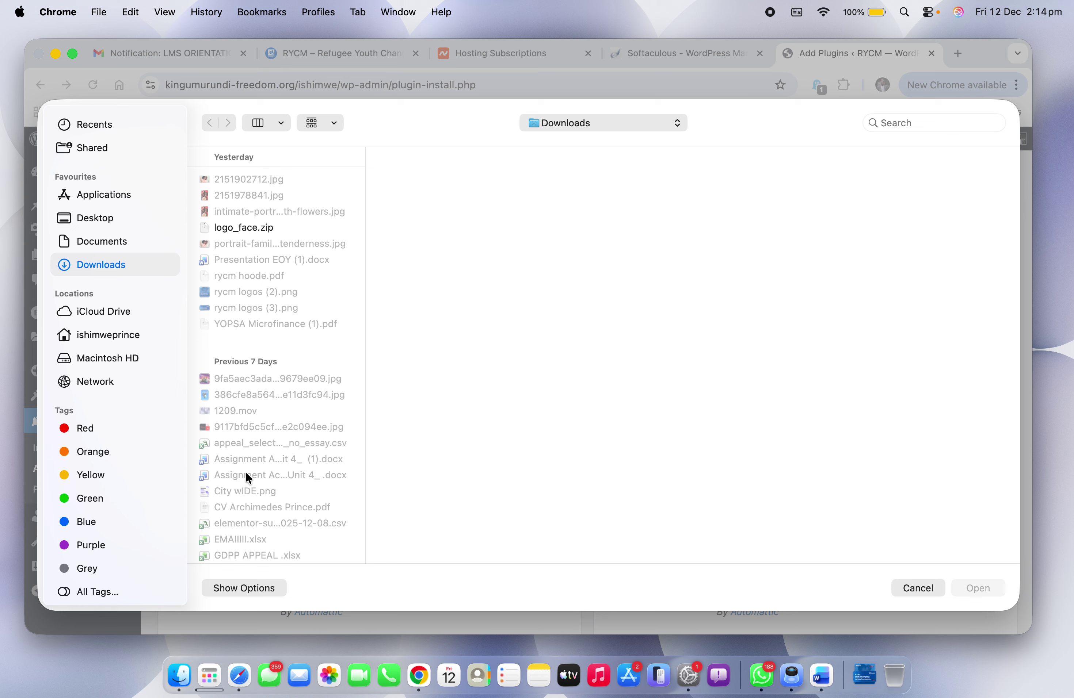
pyautogui.click(118, 240)
pyautogui.scroll(-5, 236, 385)
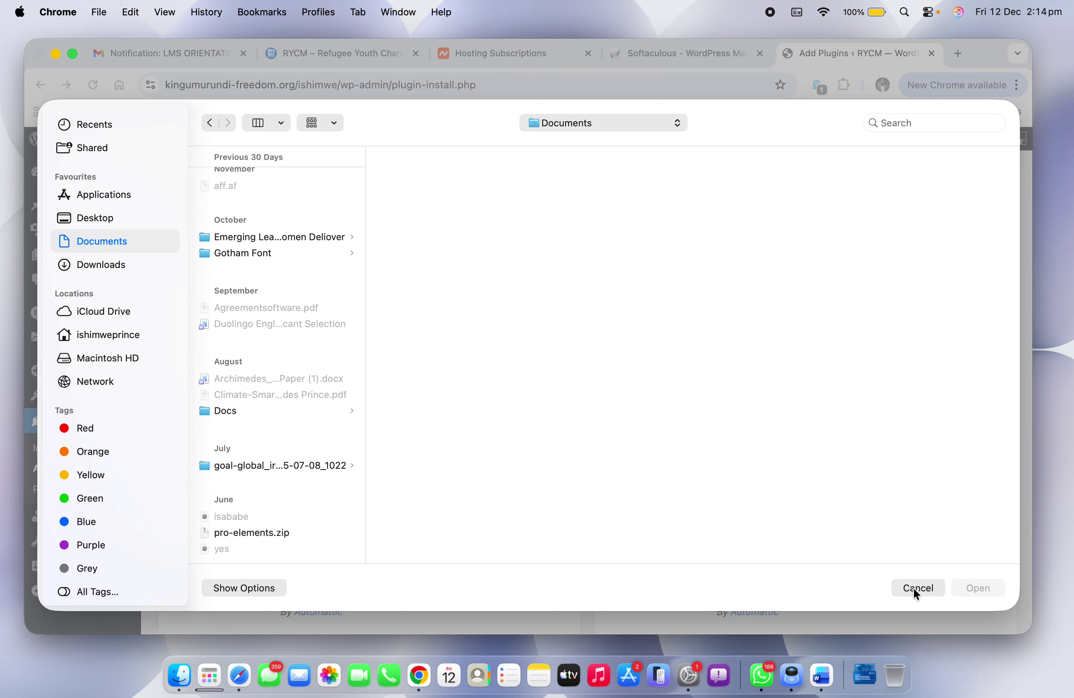
pyautogui.click(325, 531)
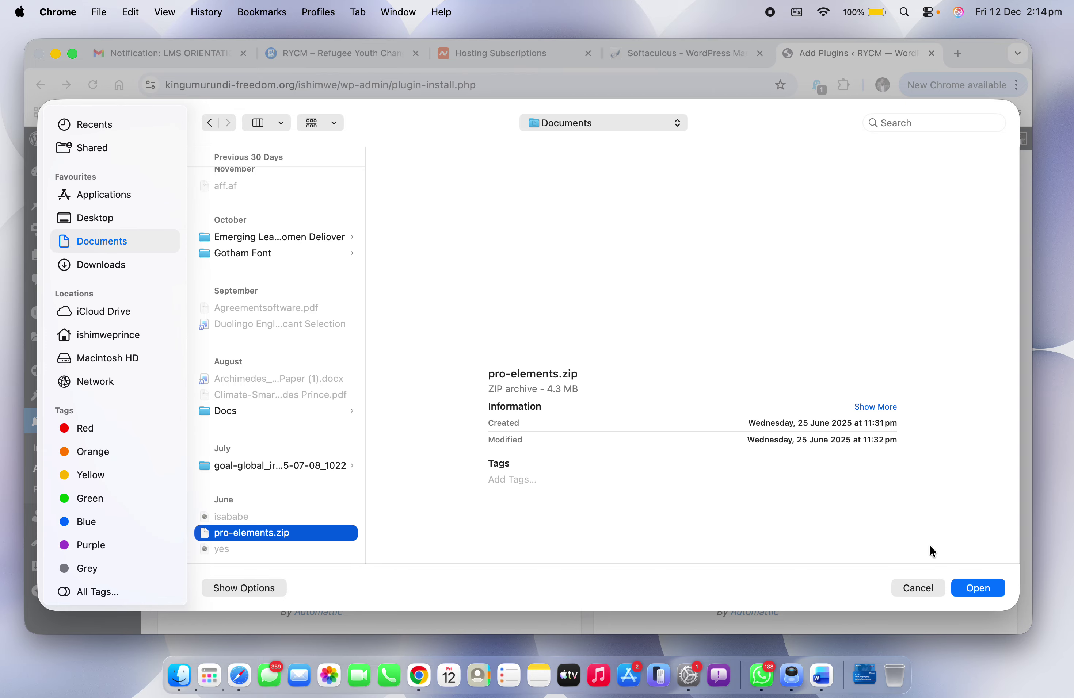
pyautogui.click(976, 588)
pyautogui.click(692, 305)
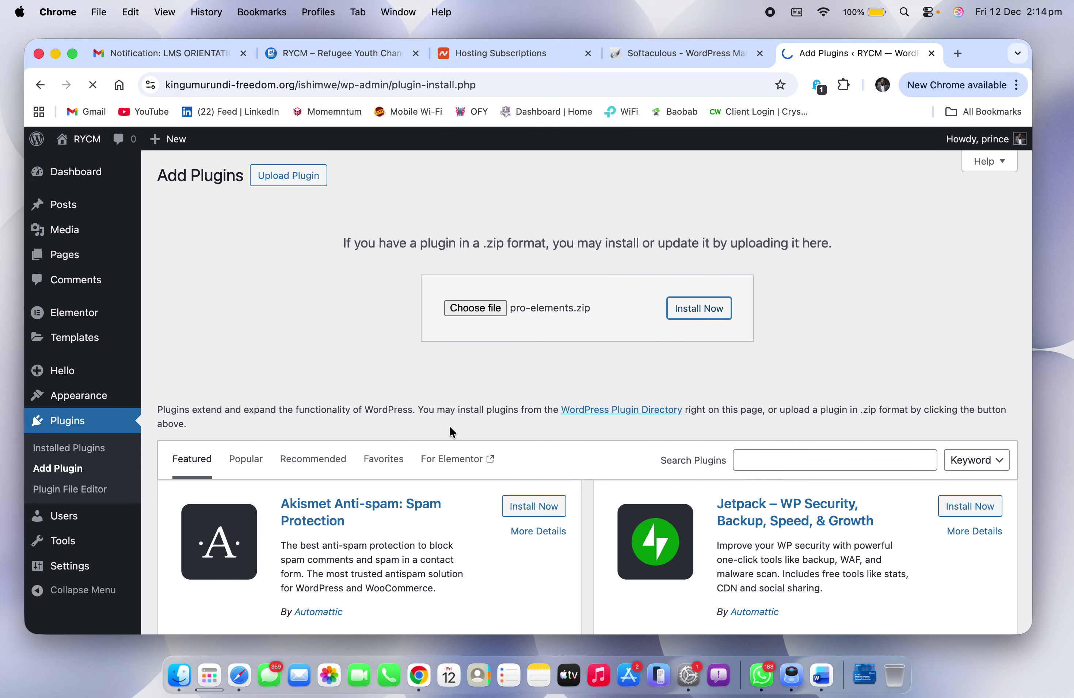
pyautogui.scroll(-2, 450, 427)
pyautogui.scroll(2, 450, 427)
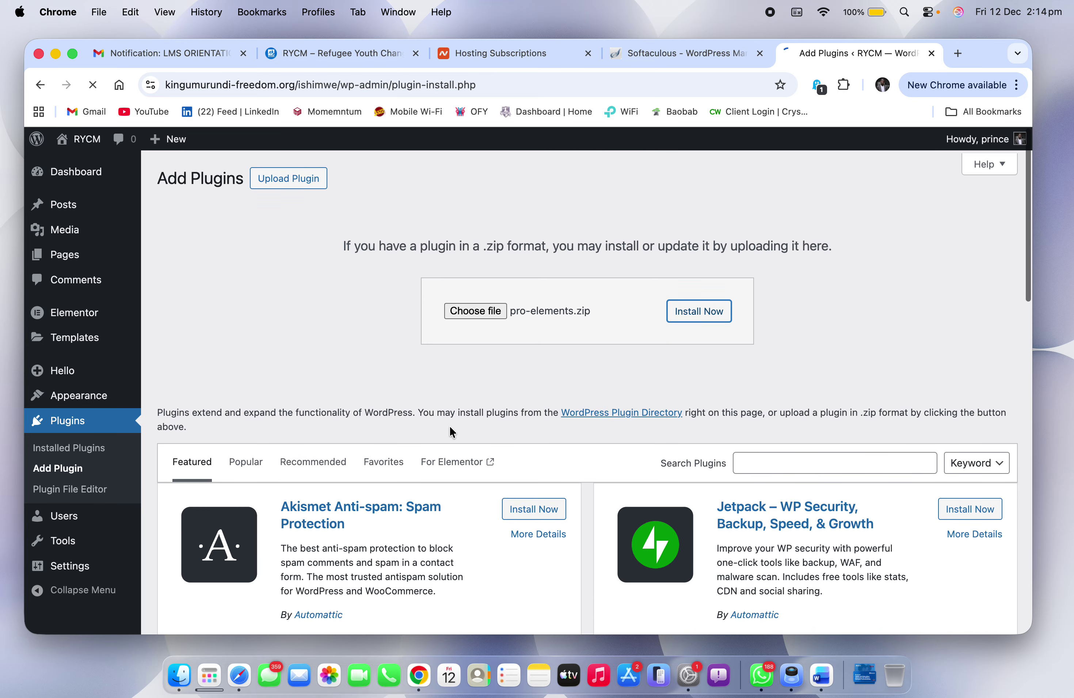
pyautogui.scroll(-15, 450, 426)
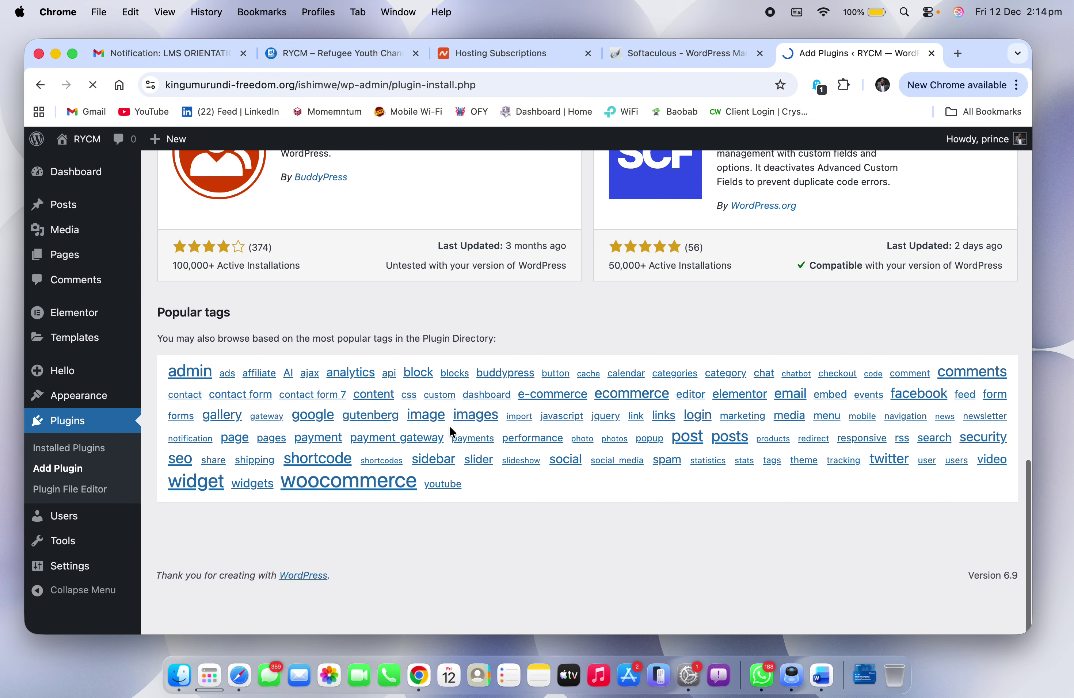
pyautogui.scroll(5, 450, 425)
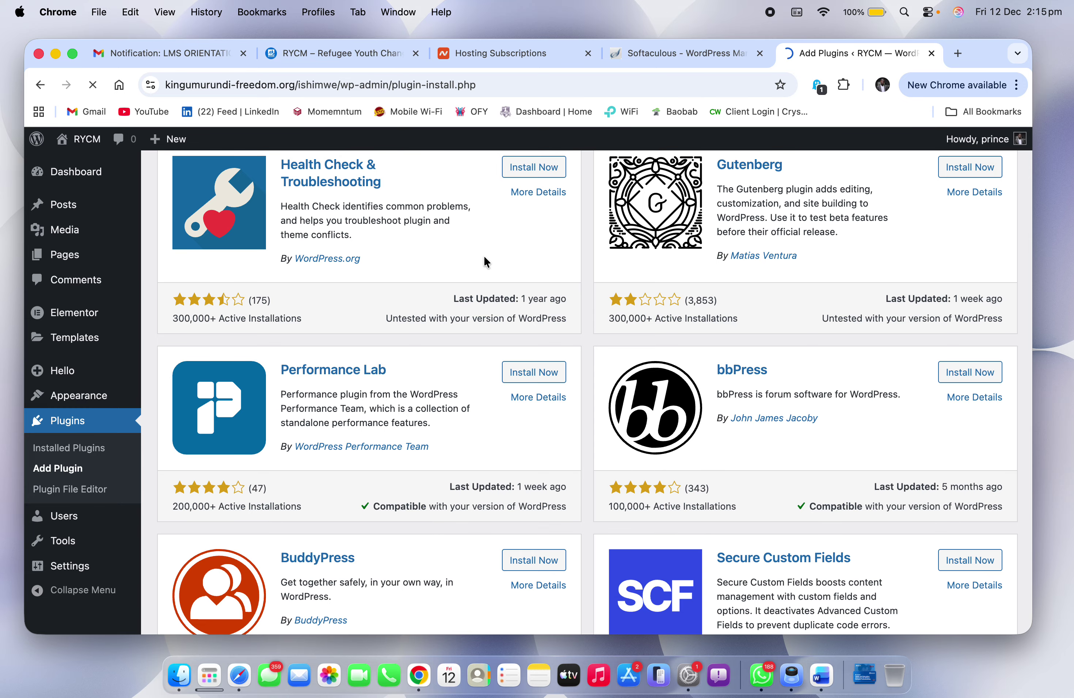
pyautogui.scroll(4, 484, 255)
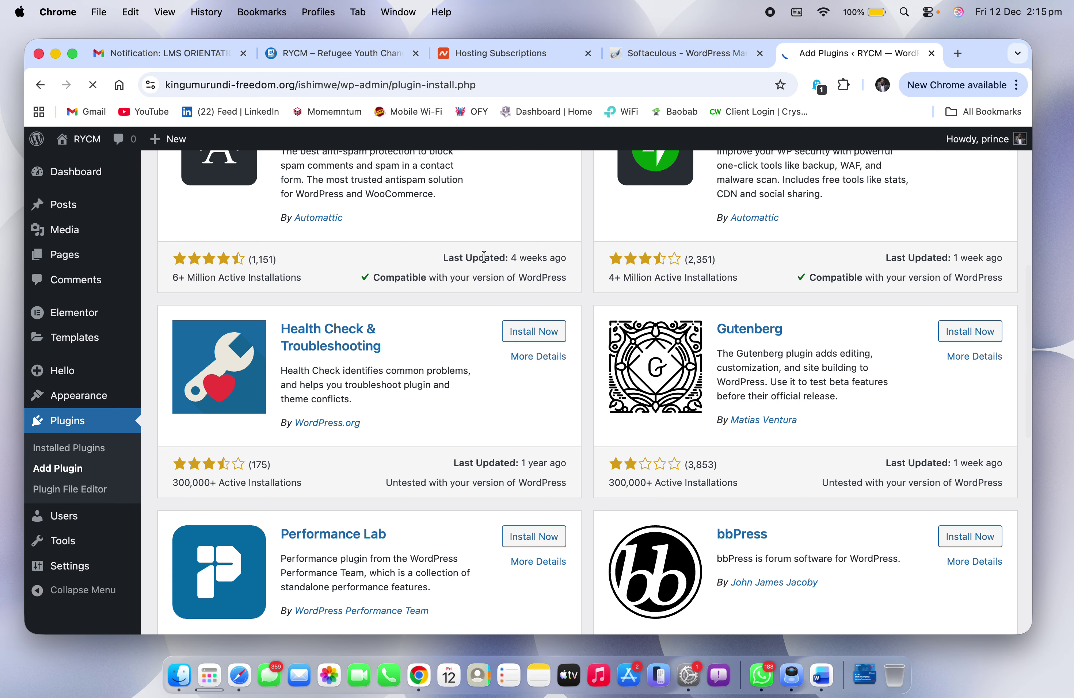
pyautogui.scroll(3, 483, 257)
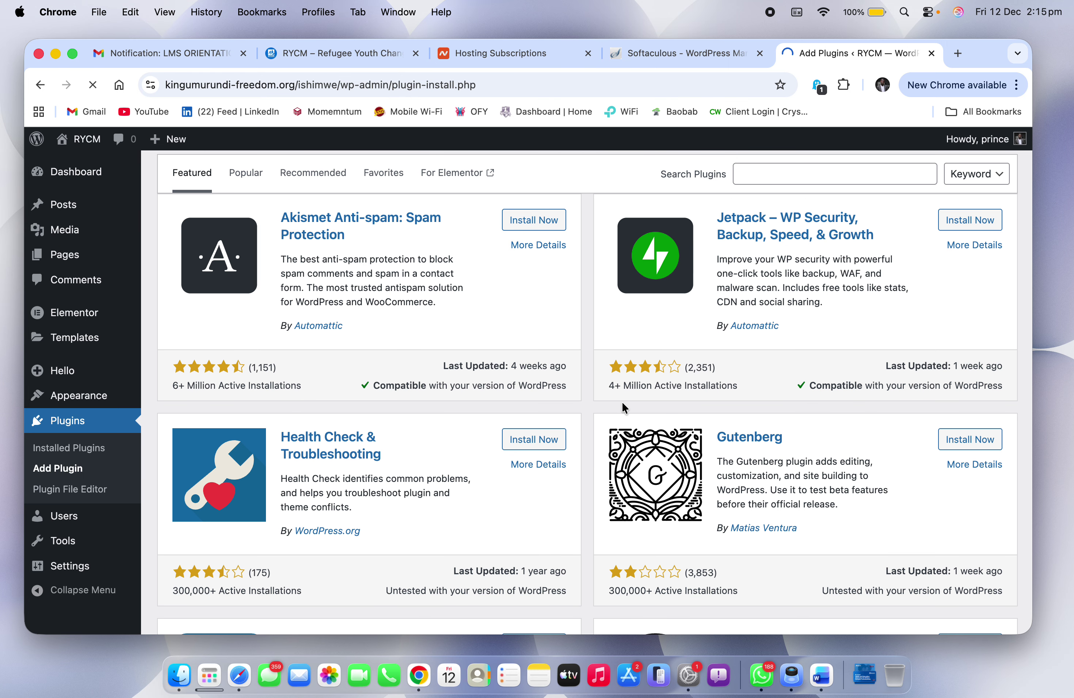
pyautogui.scroll(-10, 551, 517)
pyautogui.scroll(7, 551, 517)
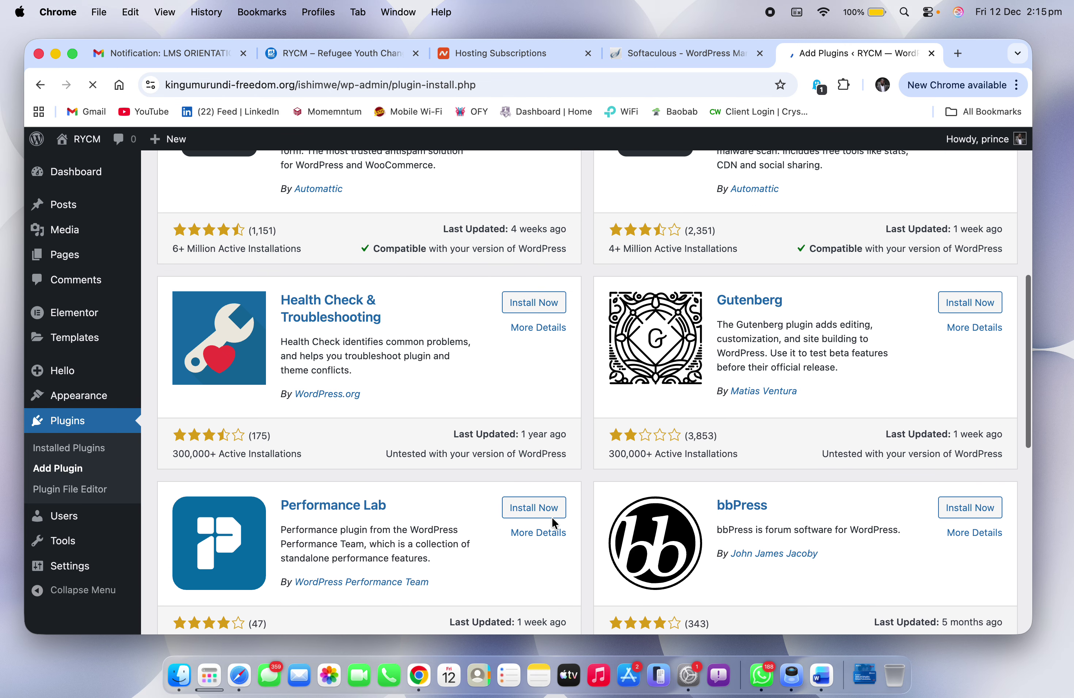
pyautogui.scroll(3, 680, 354)
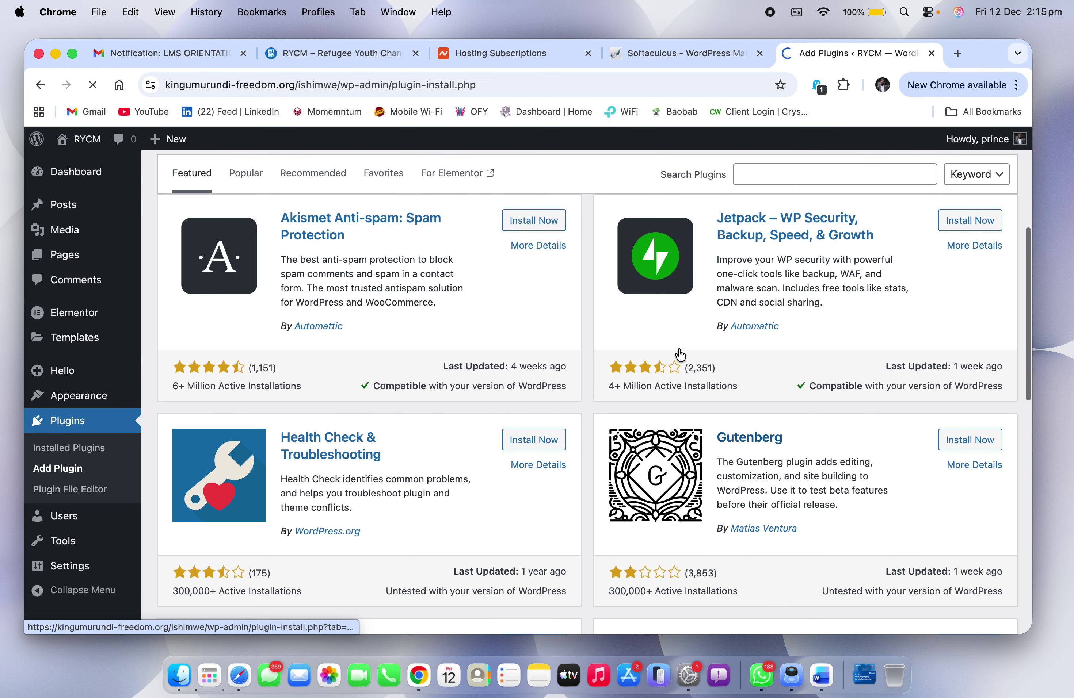
pyautogui.scroll(1, 680, 354)
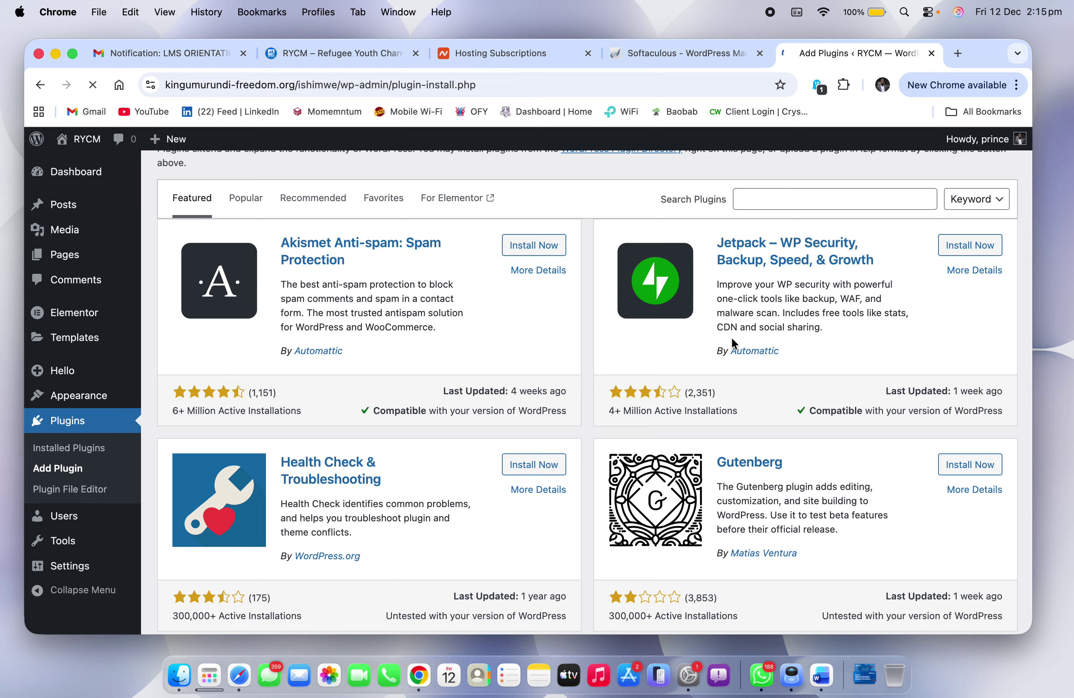
# Step: Switch to the existing refugeeycm.org site in Safari and view the entries under its About menu
pyautogui.hotkey('ctrl', 'Right')
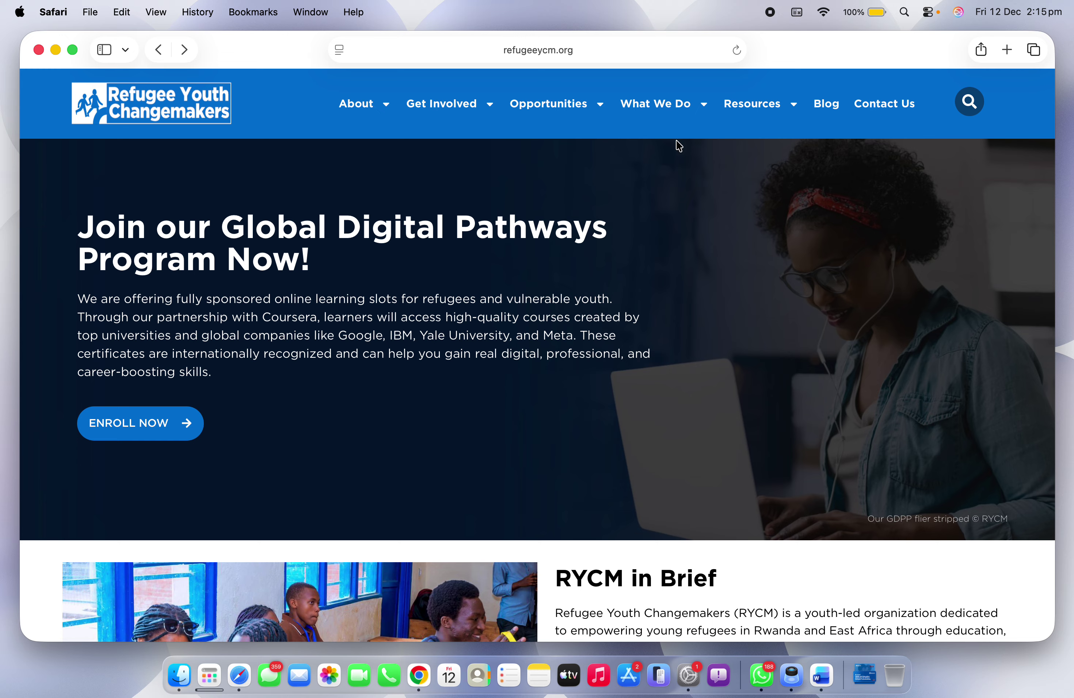
pyautogui.moveTo(357, 105)
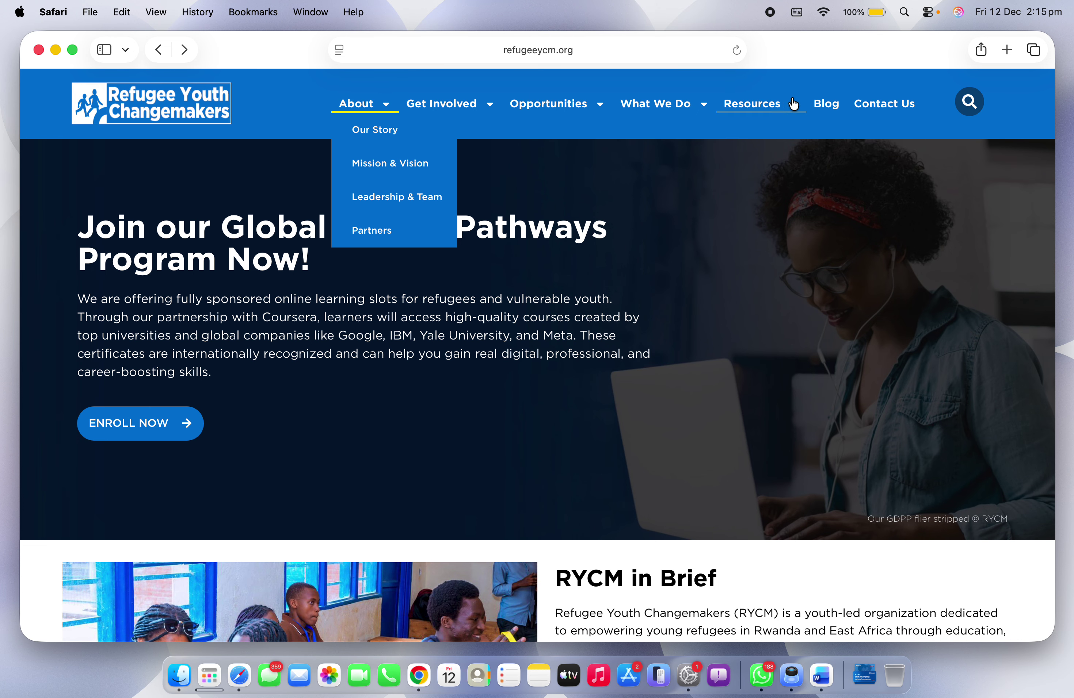
# Step: Return to the WordPress admin in Chrome and activate the plugin uploaded from pro-elements.zip
pyautogui.hotkey('ctrl', 'Left')
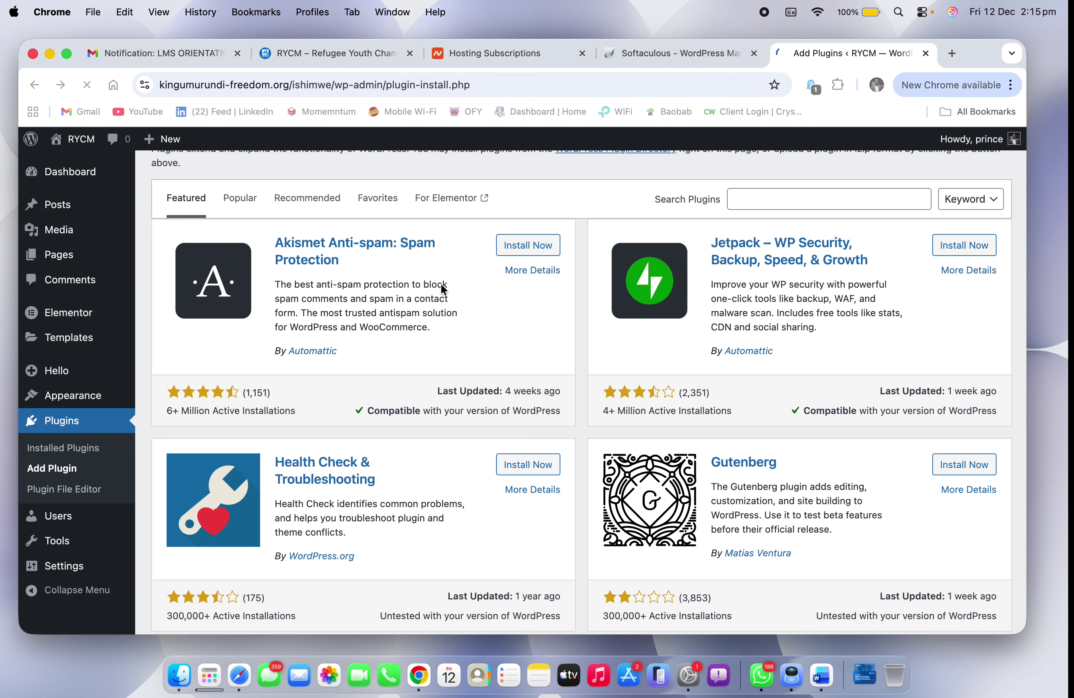
pyautogui.scroll(3, 536, 289)
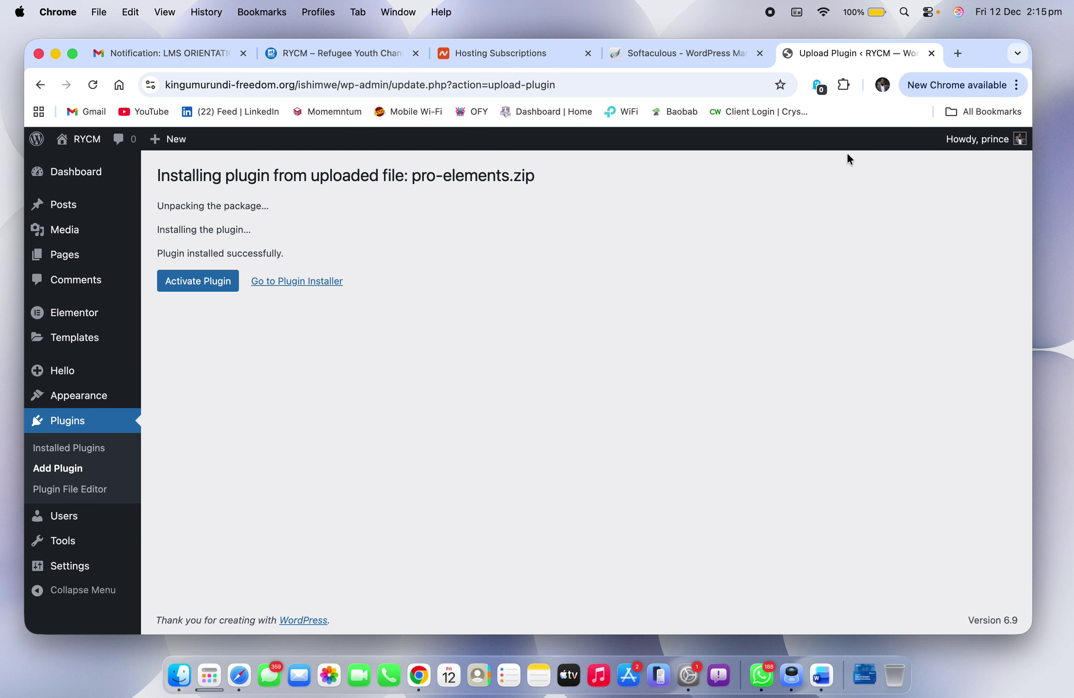
pyautogui.click(188, 290)
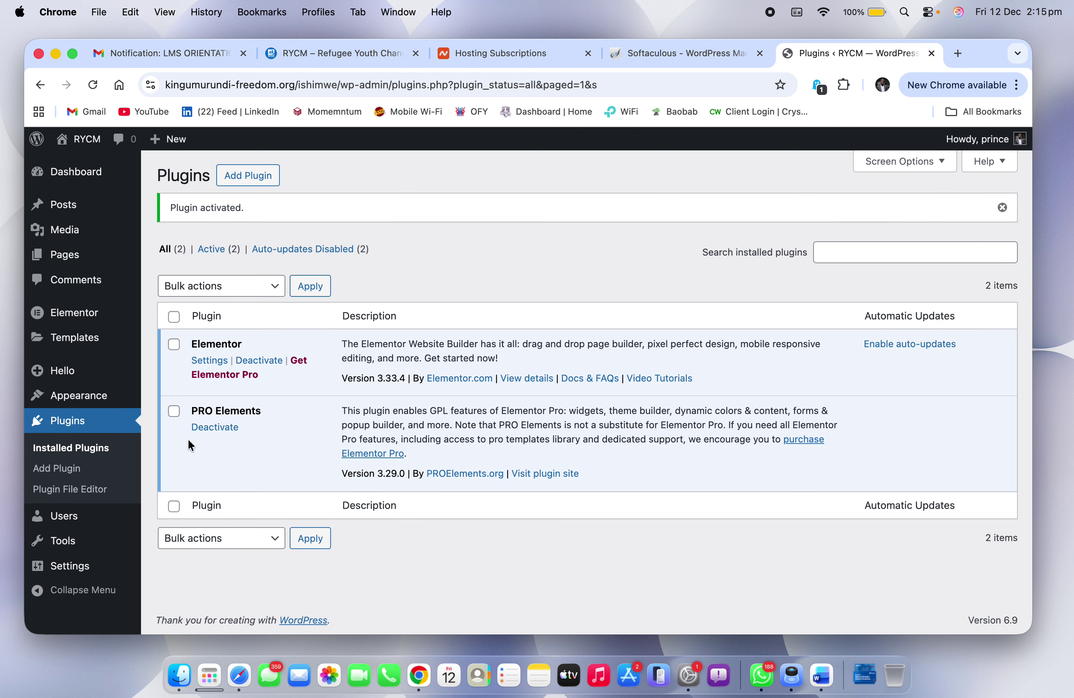
# Step: Move the pages Elementor #7, Elementor #9, Privacy Policy and Sample Page to the Trash and dismiss the accessibility statement notice
pyautogui.click(66, 256)
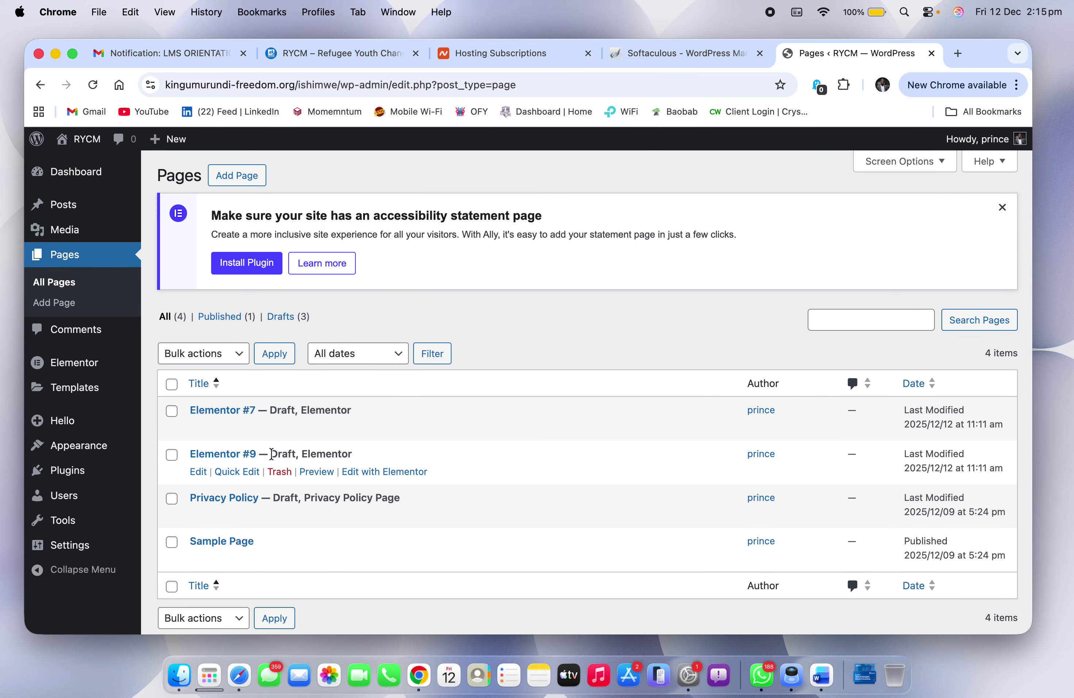
pyautogui.click(171, 411)
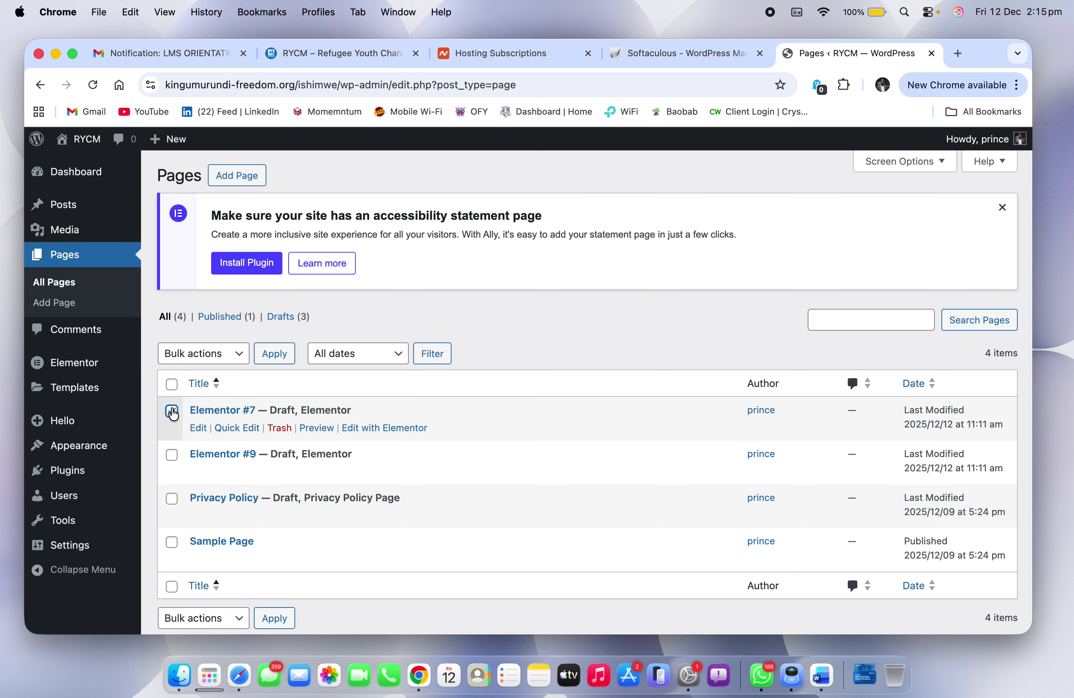
pyautogui.click(172, 455)
pyautogui.click(172, 499)
pyautogui.click(172, 542)
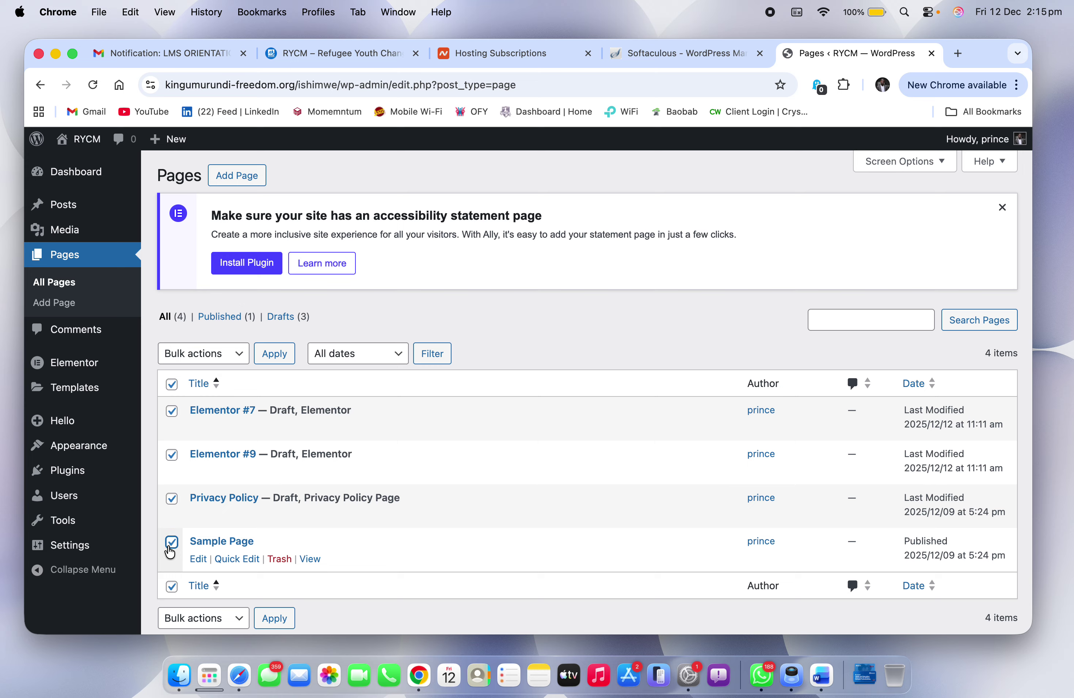
pyautogui.click(204, 353)
pyautogui.click(208, 387)
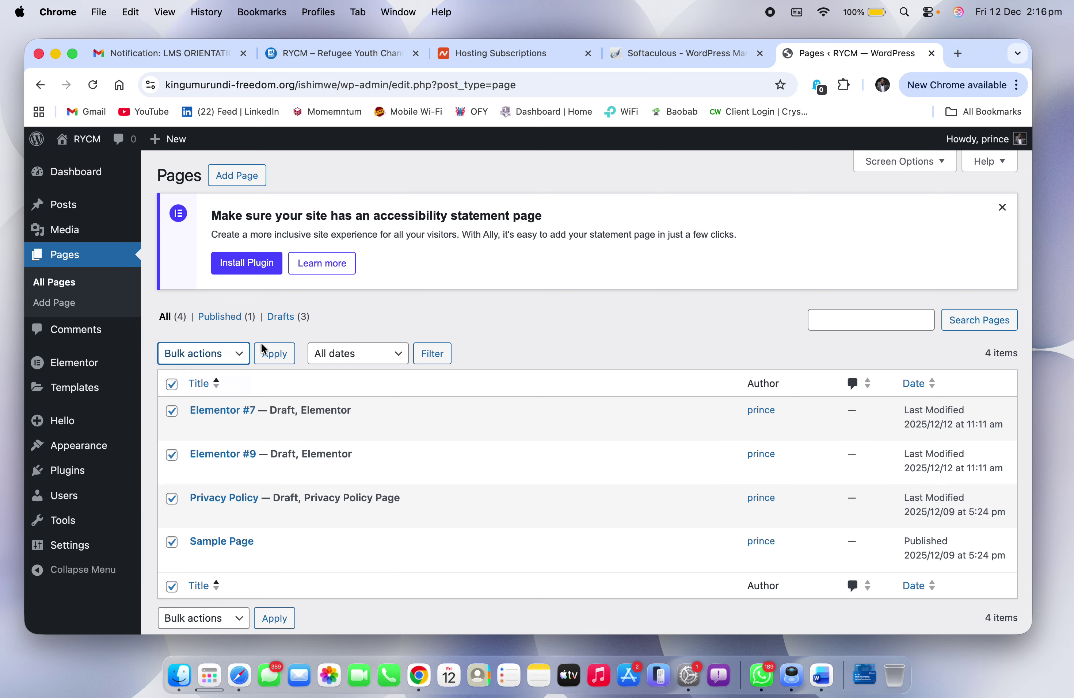
pyautogui.click(172, 385)
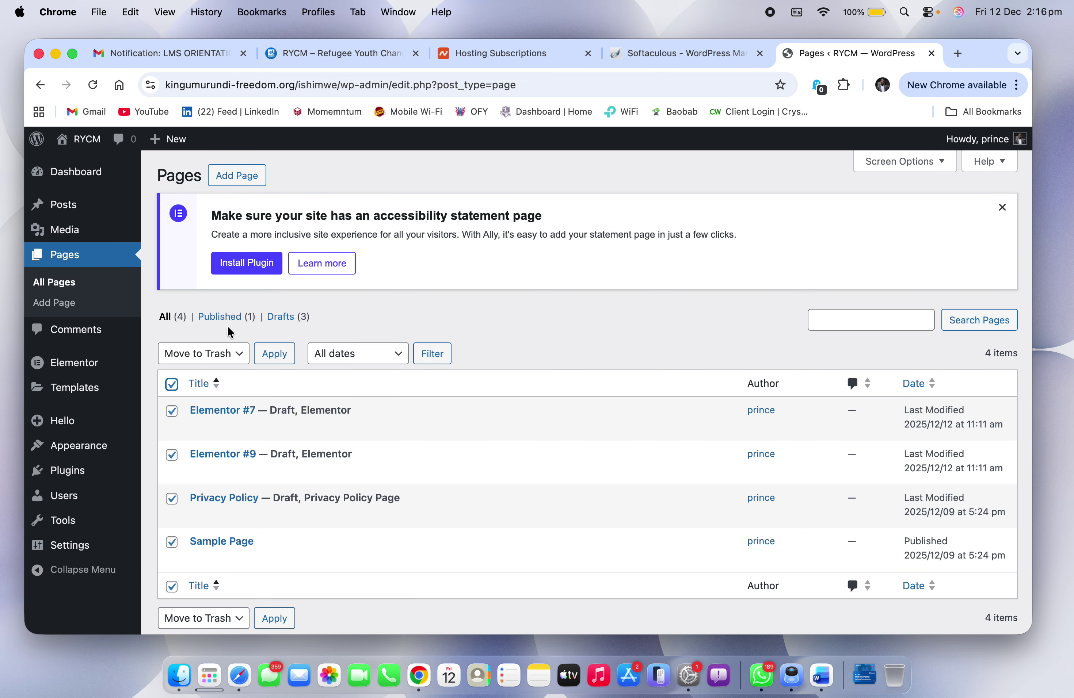
pyautogui.click(202, 354)
pyautogui.click(203, 353)
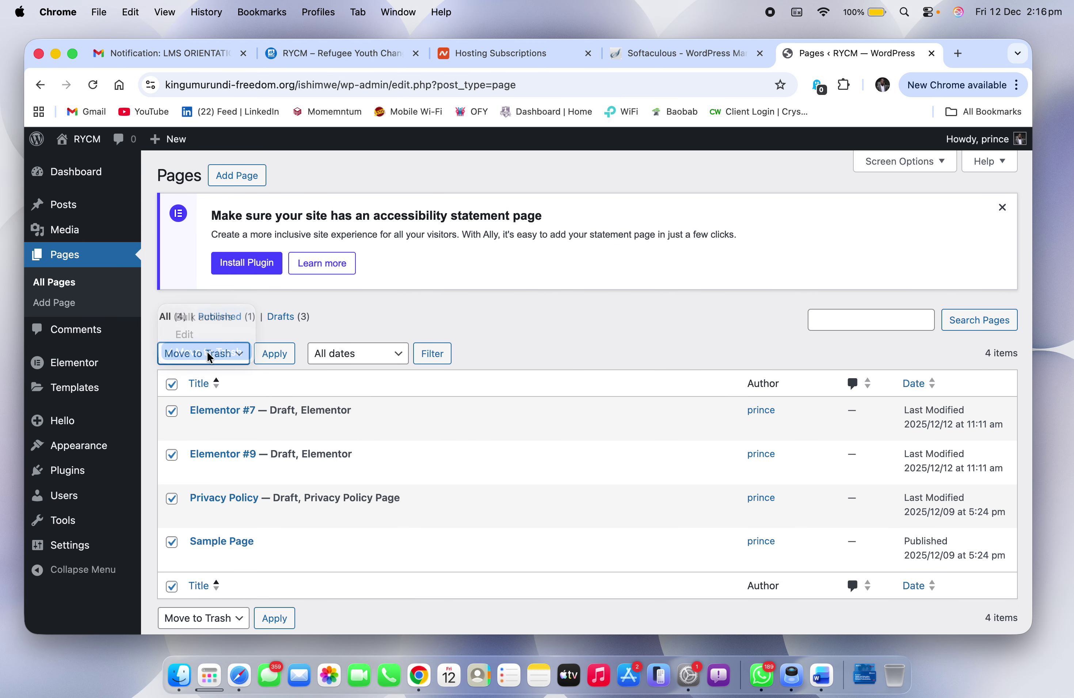
pyautogui.click(275, 354)
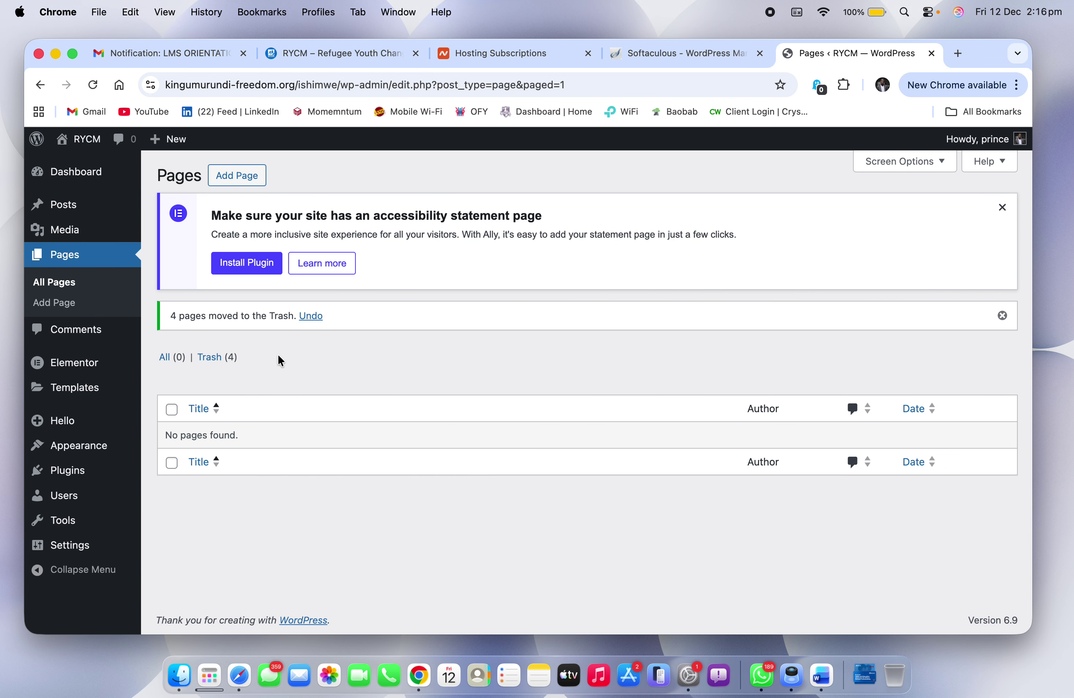
pyautogui.click(1003, 209)
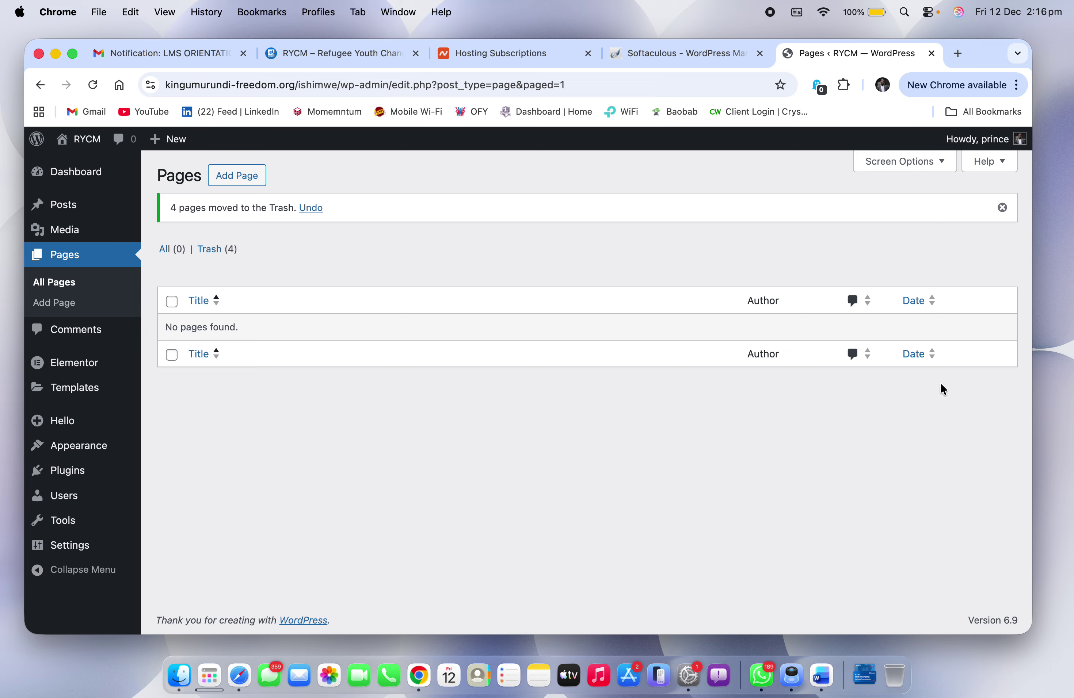
# Step: Examine the navigation menu structure of refugeeycm.org in Safari as a reference for the new site's pages
pyautogui.hotkey('ctrl', 'Right')
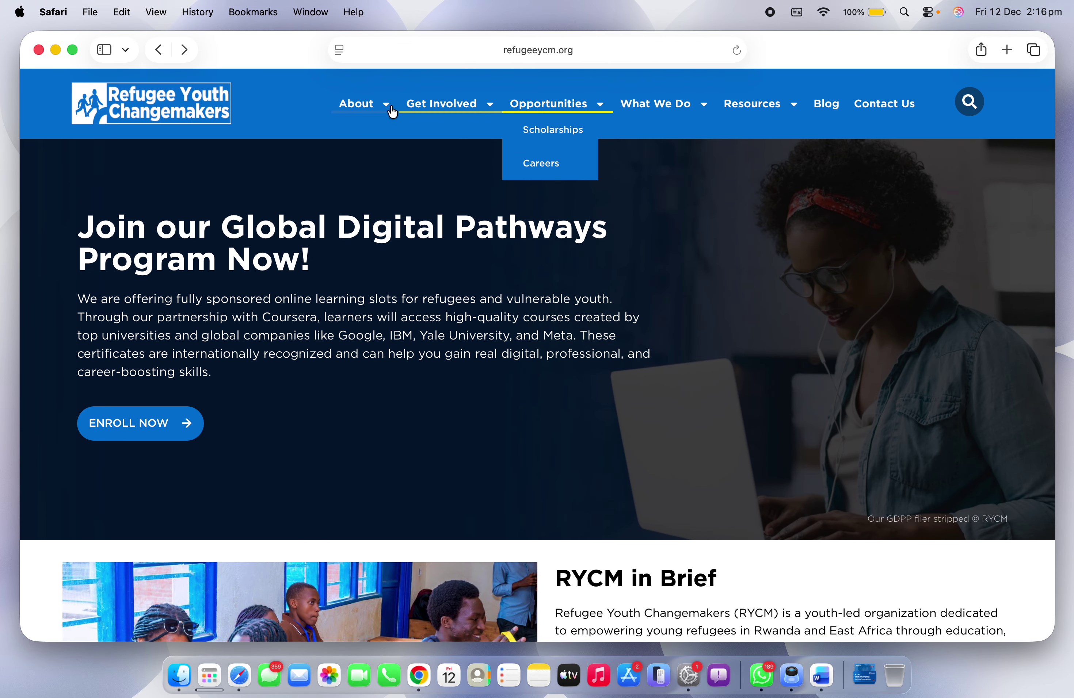
pyautogui.moveTo(388, 109)
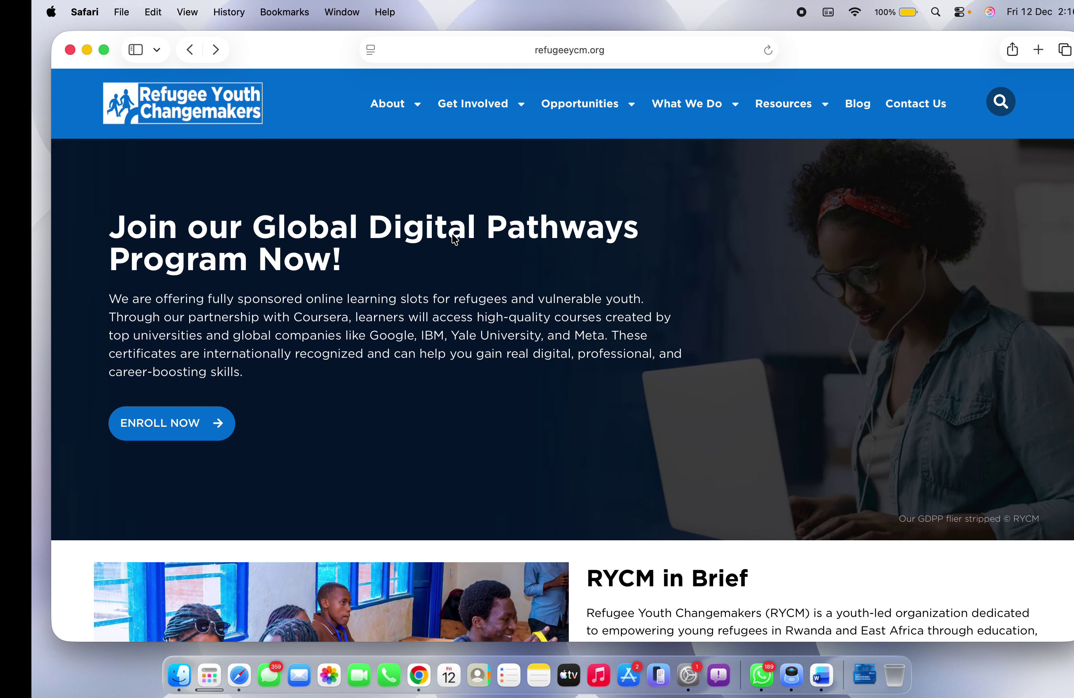
pyautogui.moveTo(401, 113)
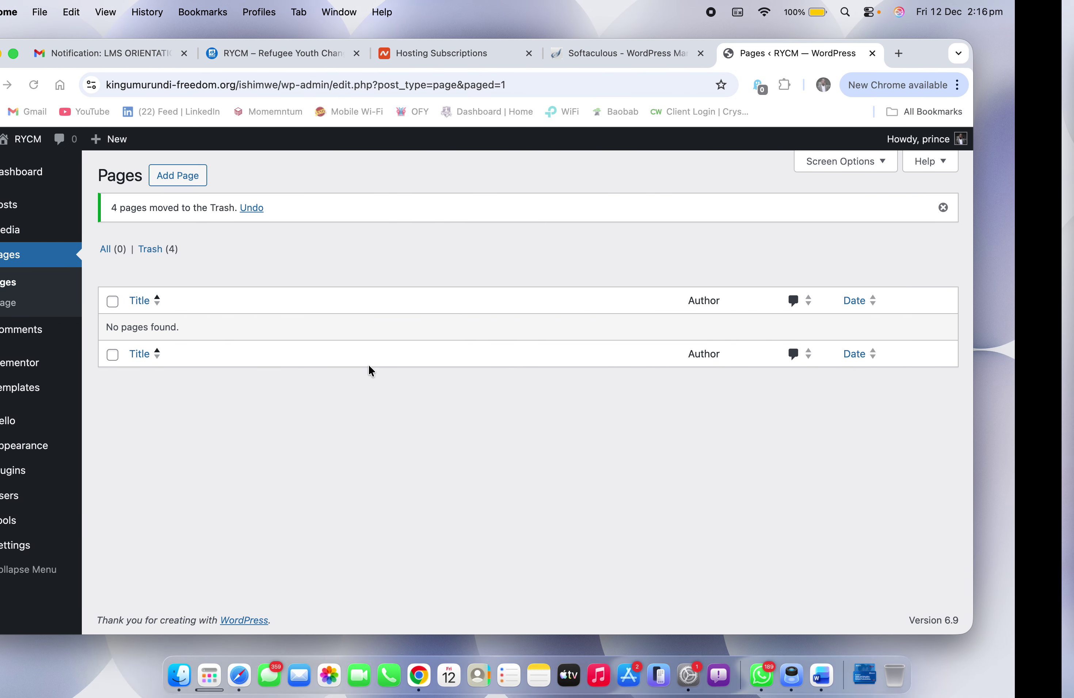
# Step: Add a new page titled Home in the Chrome WordPress admin and publish it
pyautogui.click(241, 183)
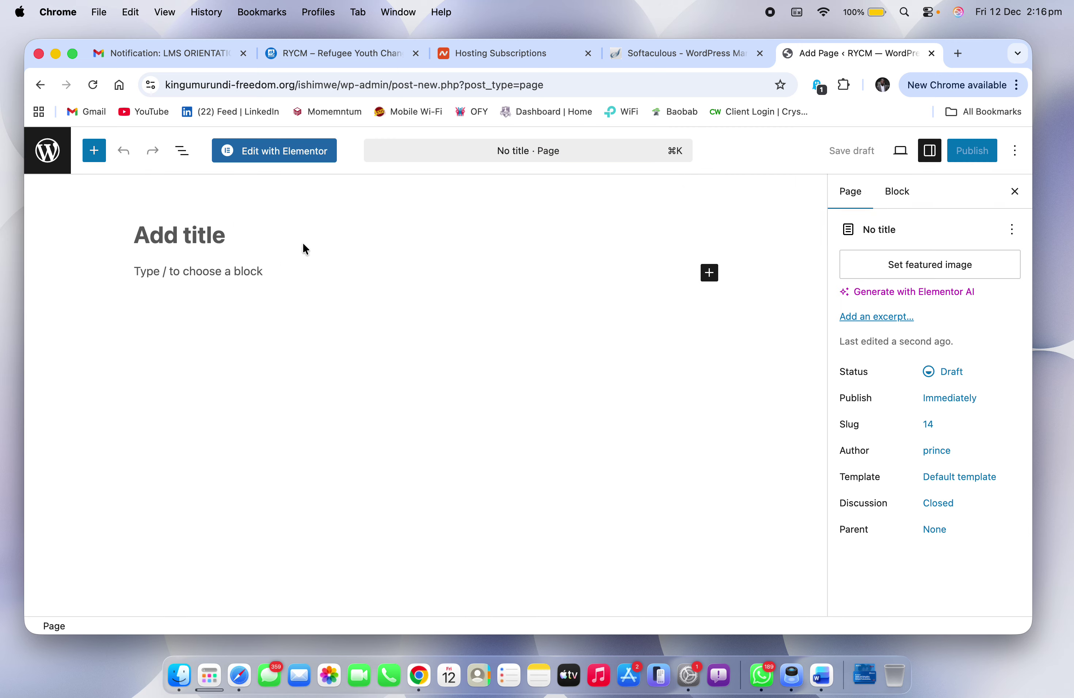
pyautogui.press('capslock')
pyautogui.write('Home')
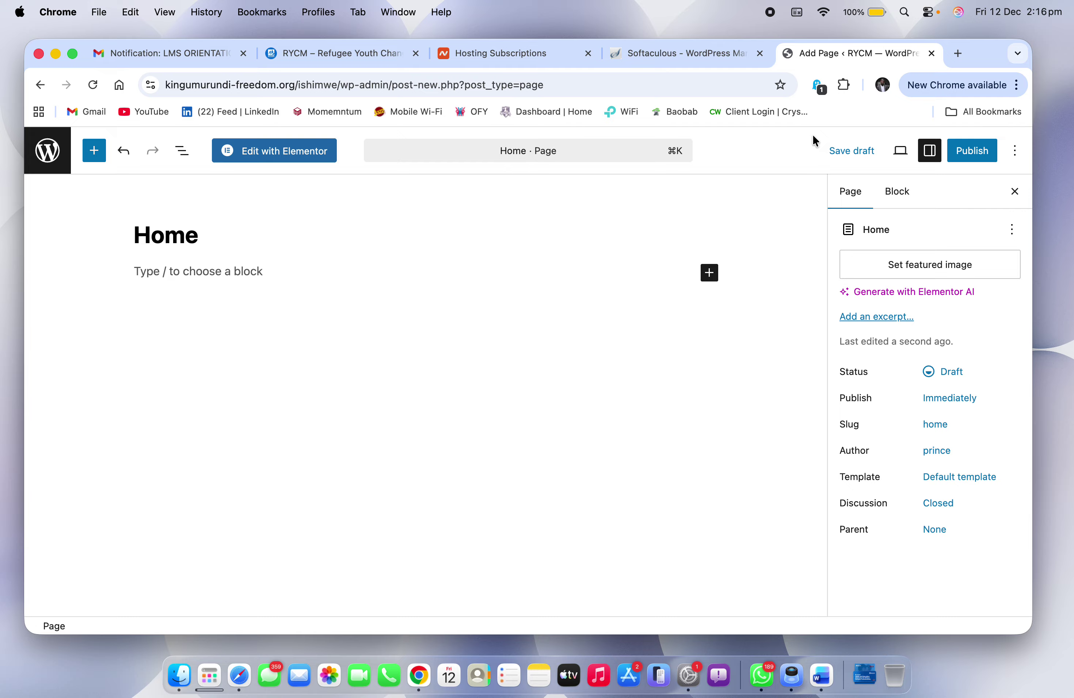
pyautogui.click(971, 149)
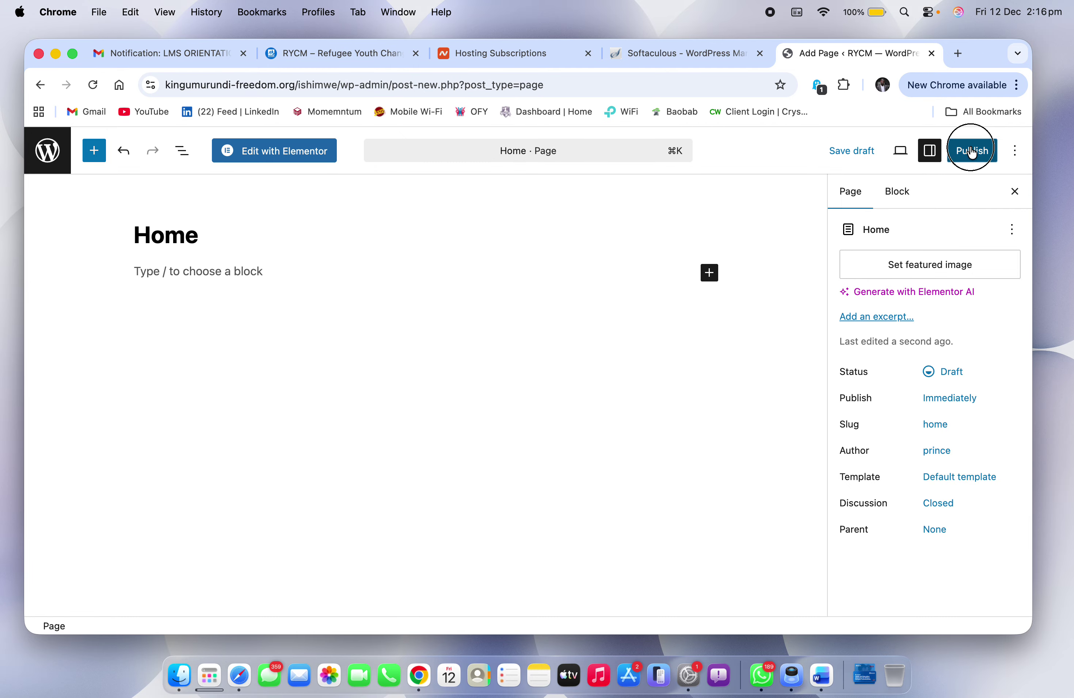
pyautogui.click(972, 151)
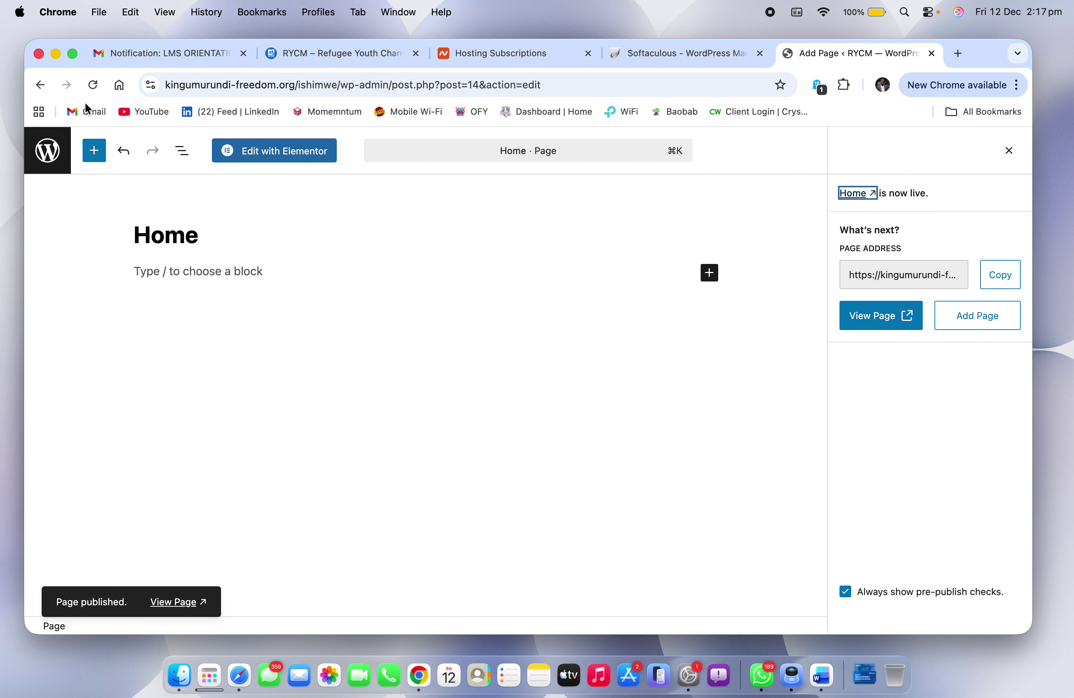
# Step: Check the refugeeycm.org menu in Safari and publish a new page titled About in the Chrome WordPress admin
pyautogui.click(47, 150)
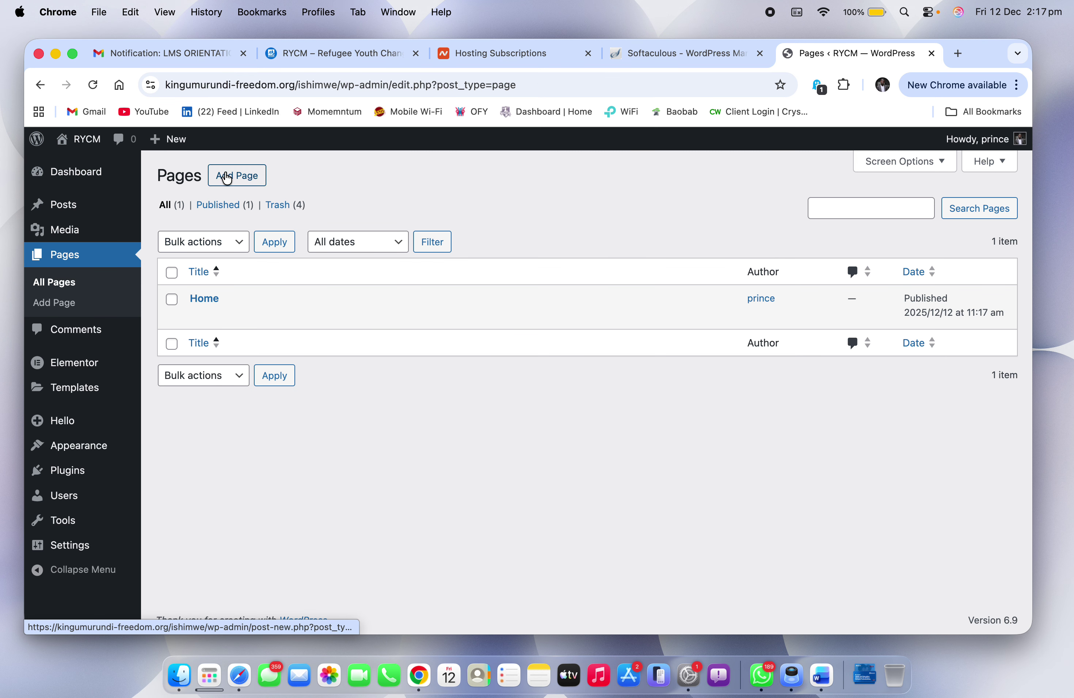
pyautogui.hotkey('ctrl', 'Right')
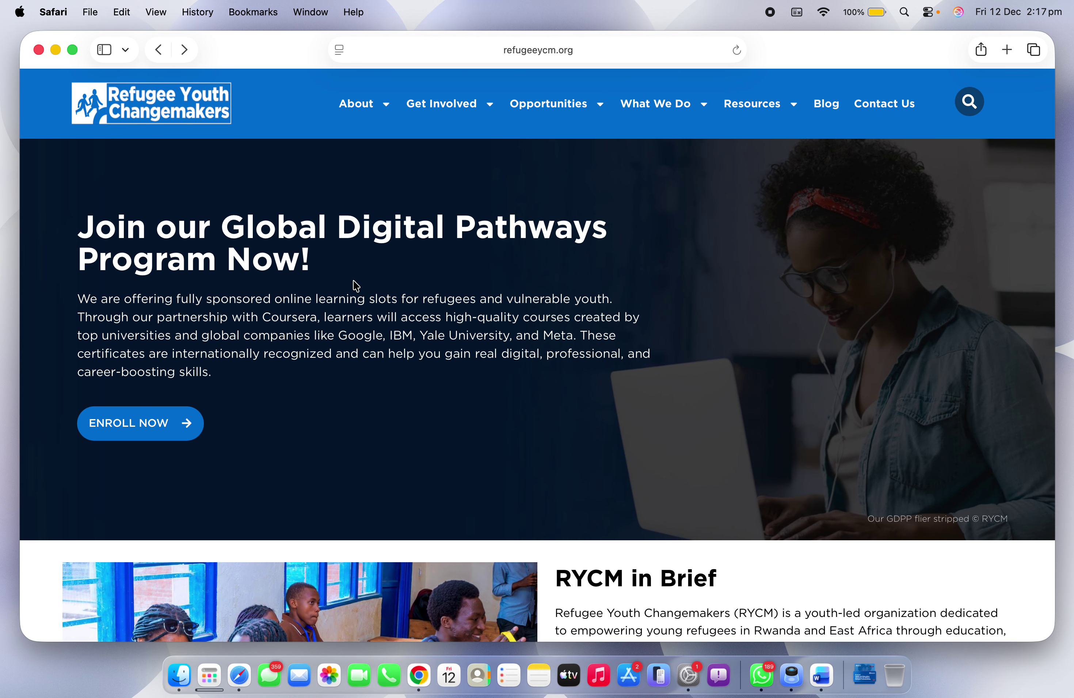
pyautogui.hotkey('ctrl', 'Left')
pyautogui.write('About')
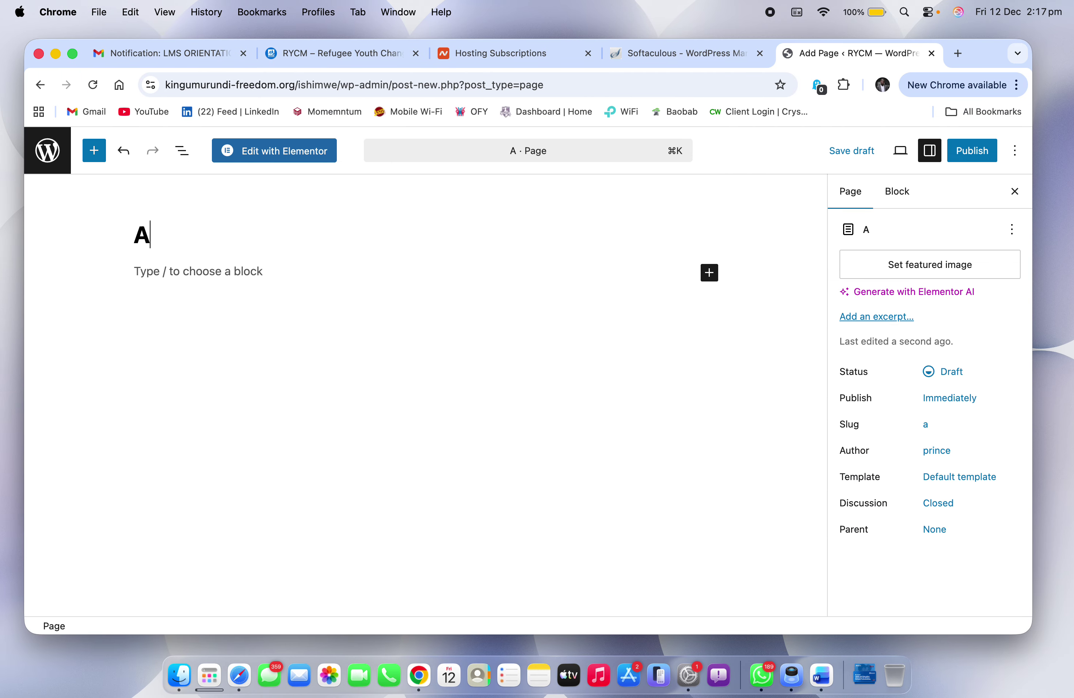
pyautogui.click(970, 150)
pyautogui.click(970, 150)
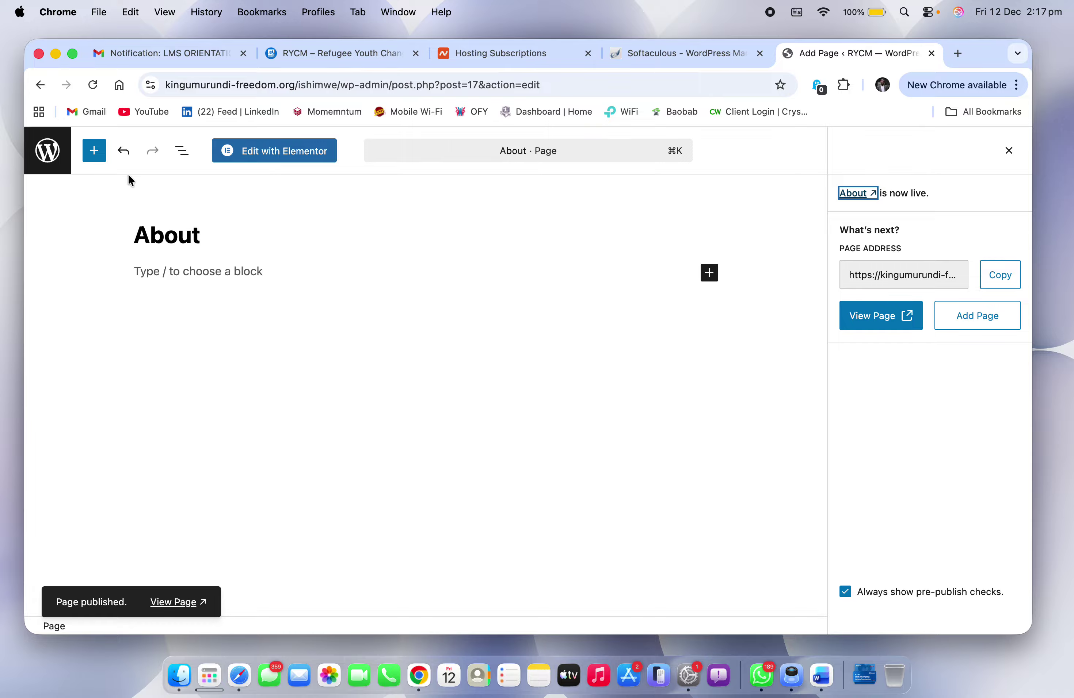
# Step: Look up the next menu item on refugeeycm.org in Safari and publish a WordPress page titled Get Involved in Chrome
pyautogui.click(47, 151)
pyautogui.hotkey('ctrl', 'Right')
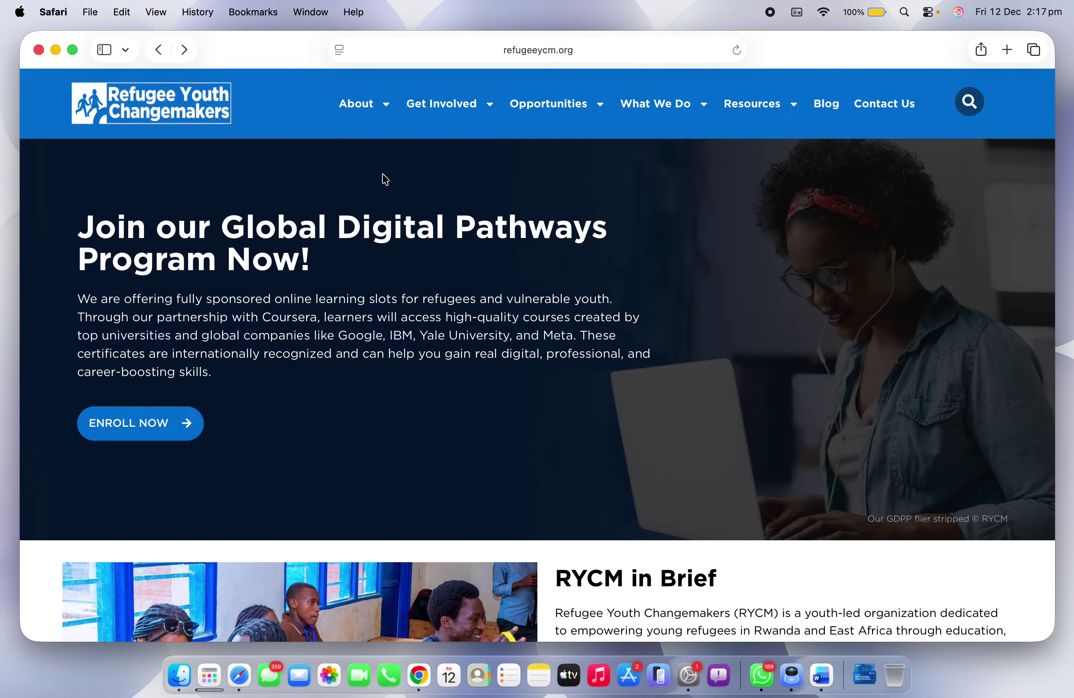
pyautogui.hotkey('ctrl', 'Left')
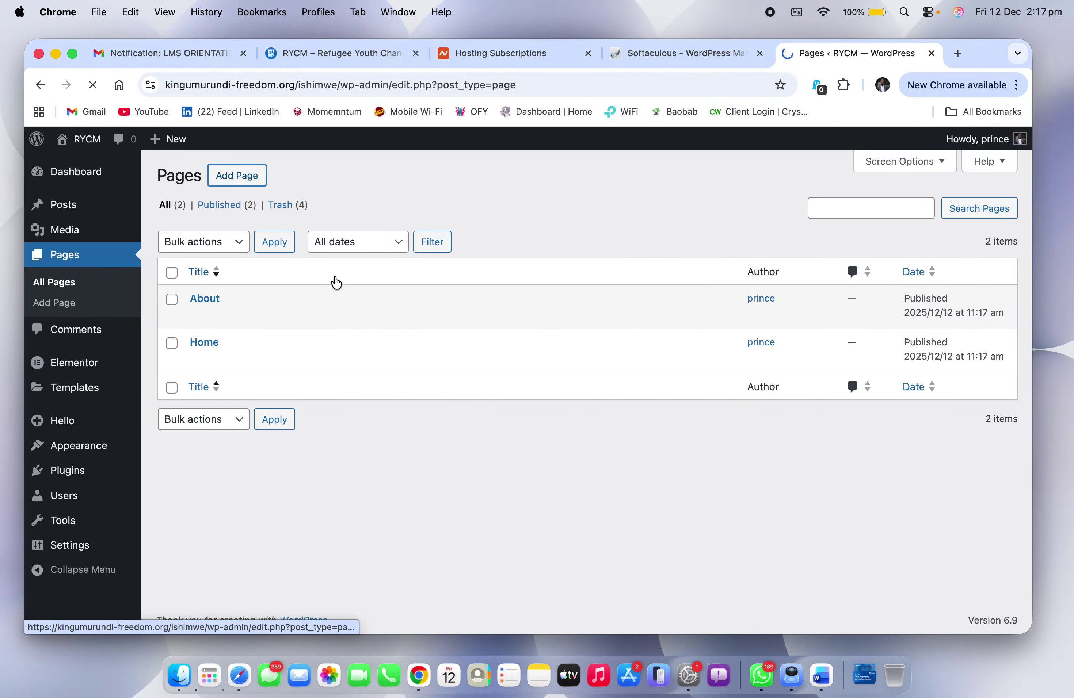
pyautogui.write('G')
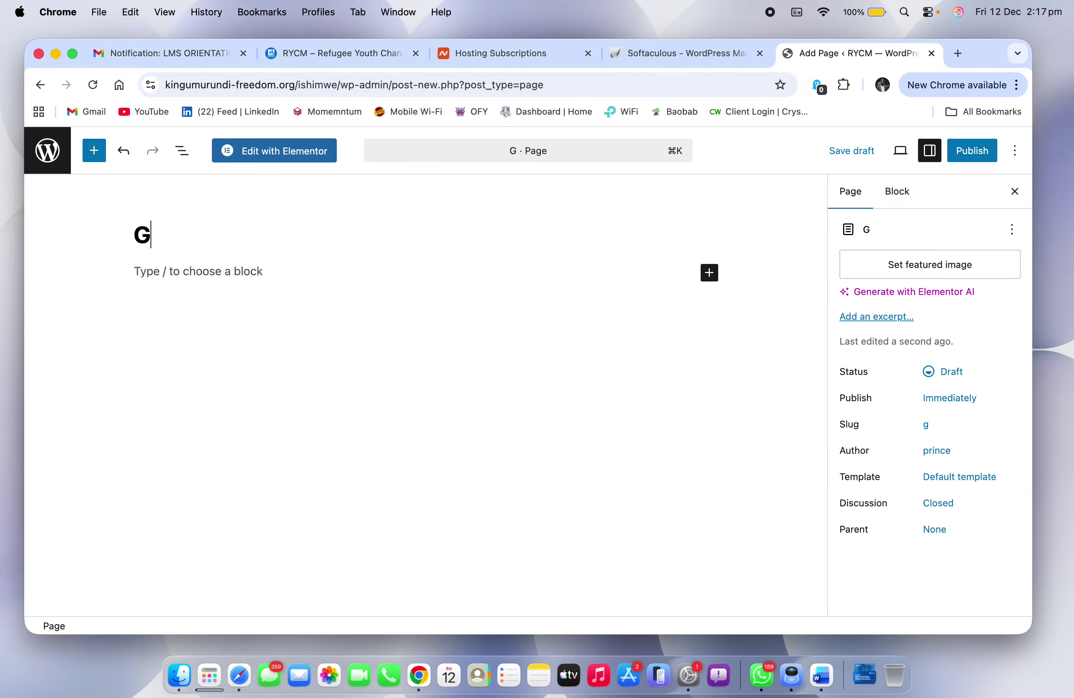
pyautogui.write('et Involved')
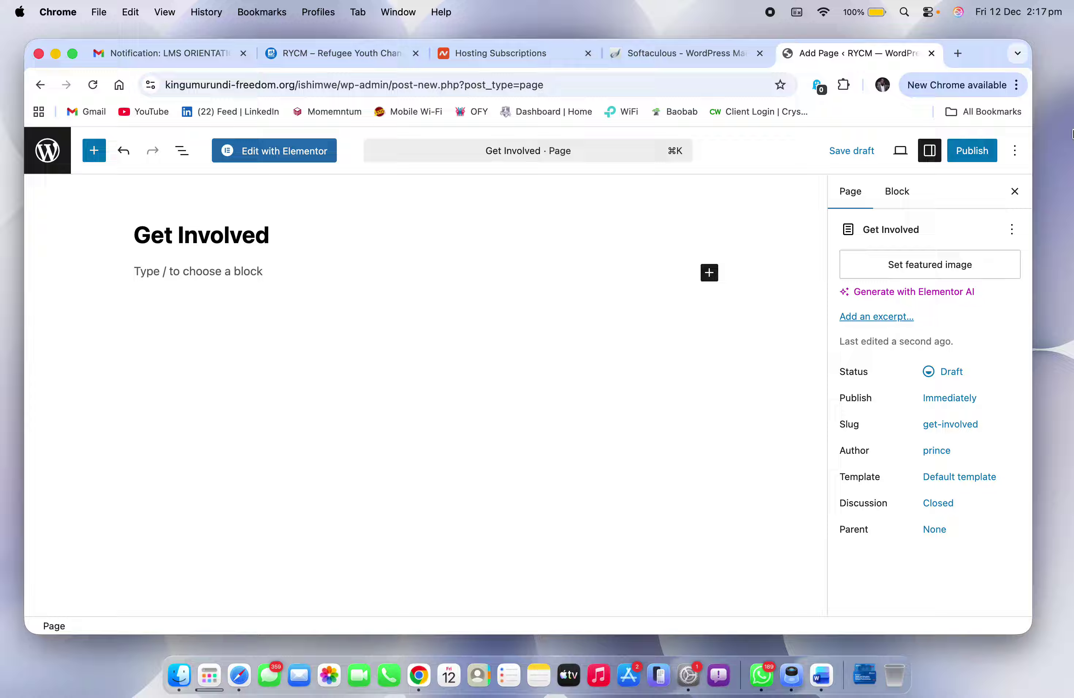
pyautogui.click(982, 150)
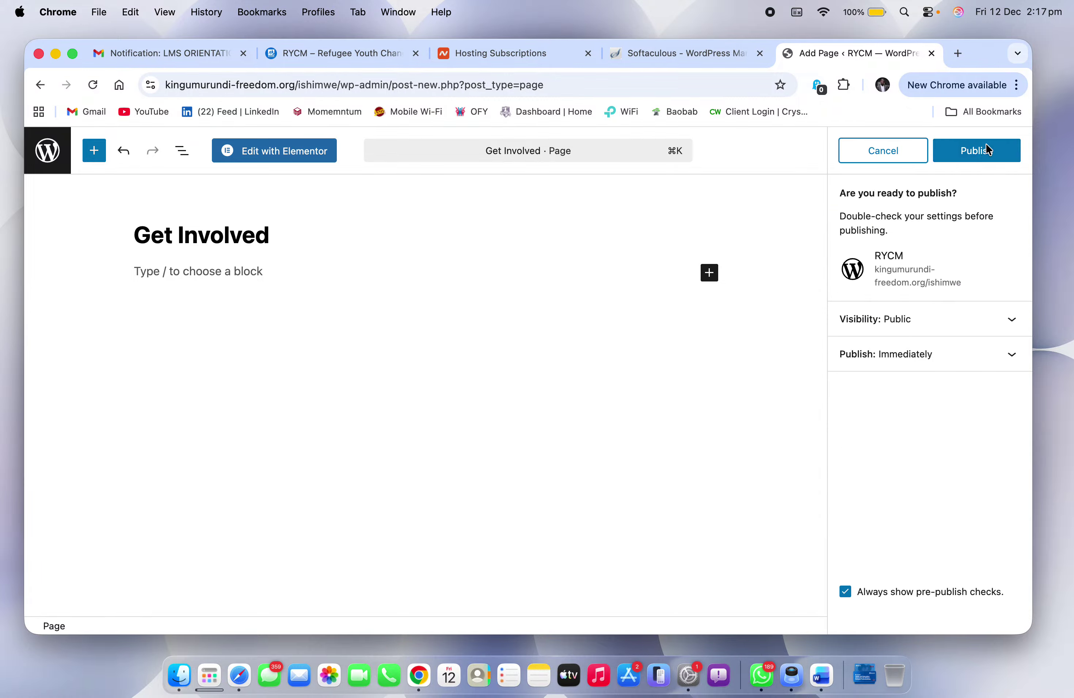
pyautogui.click(984, 150)
# Step: Consult the refugeeycm.org menu in Safari and add and publish a WordPress page titled Opportunities in Chrome
pyautogui.click(47, 150)
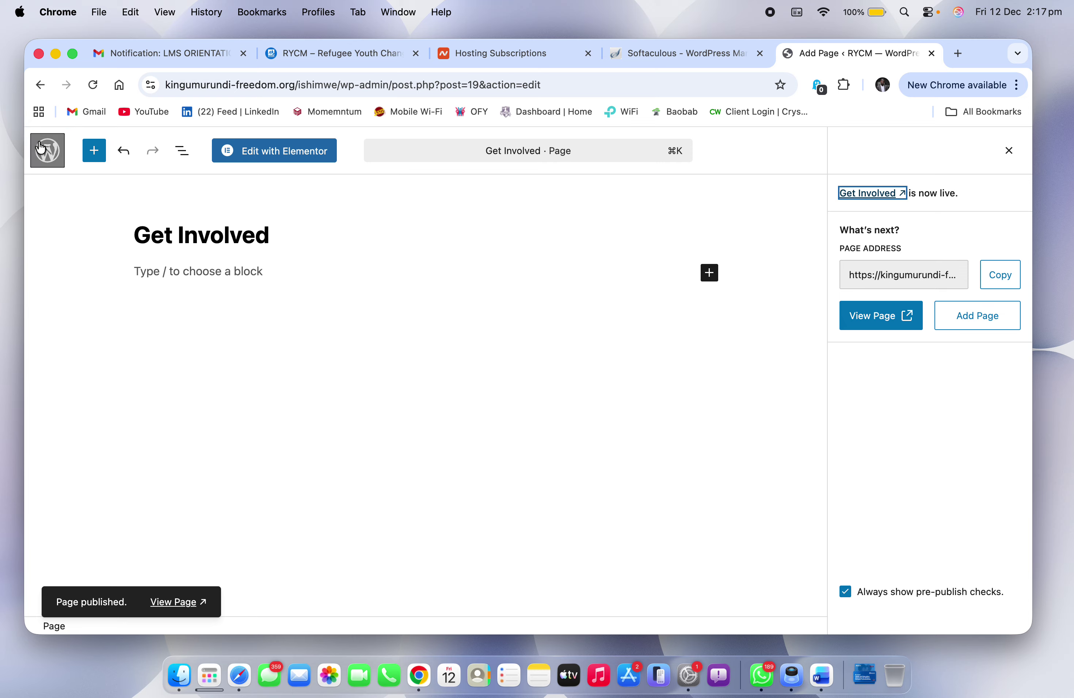
pyautogui.hotkey('ctrl', 'Right')
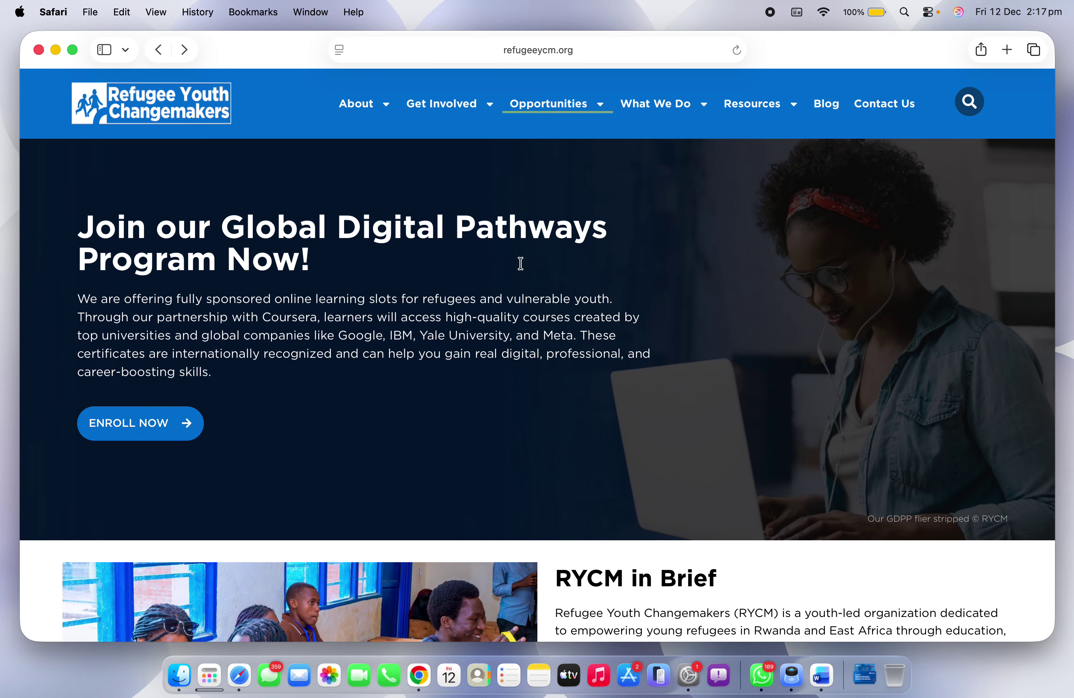
pyautogui.hotkey('ctrl', 'Left')
pyautogui.click(222, 174)
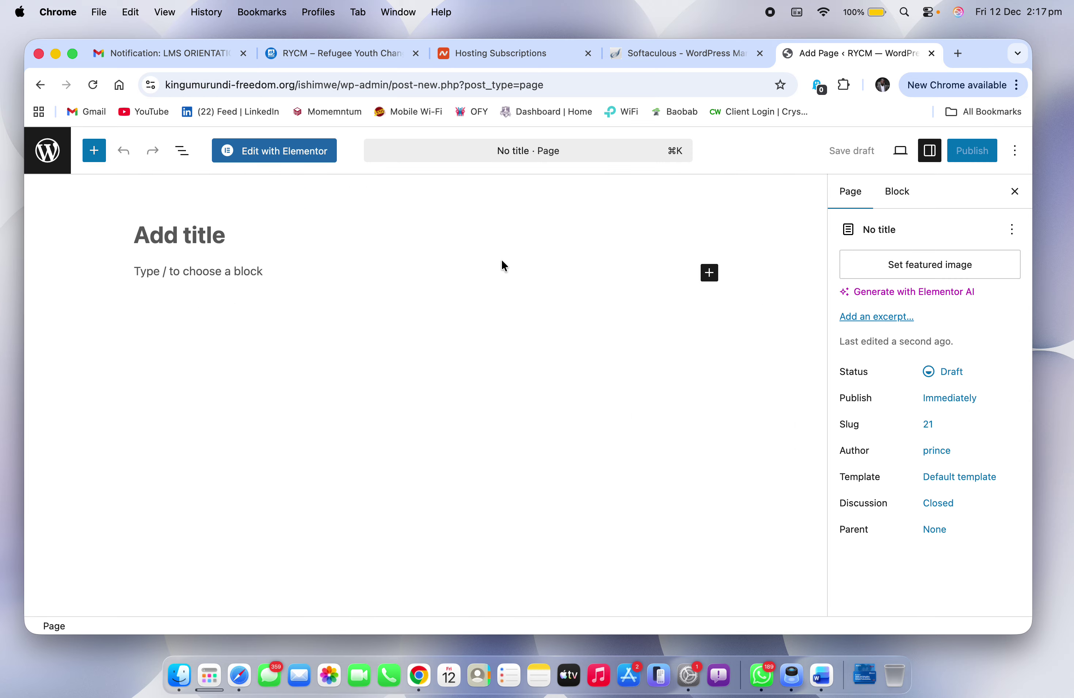
pyautogui.write('Opport')
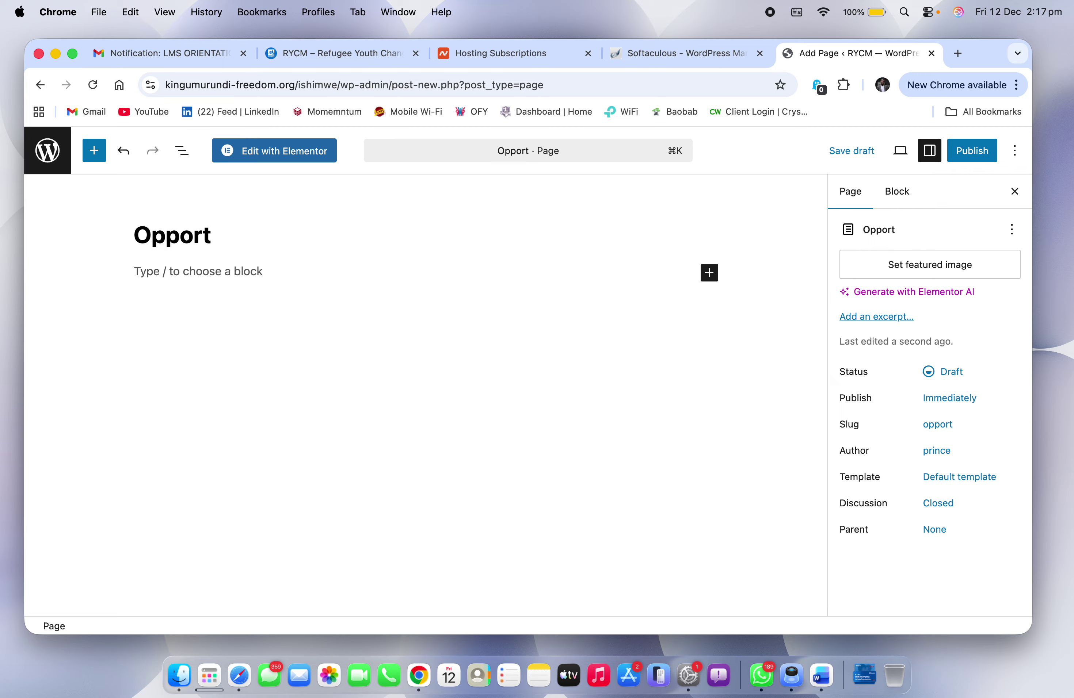
pyautogui.write('uni')
pyautogui.press('BackSpace')
pyautogui.write('un')
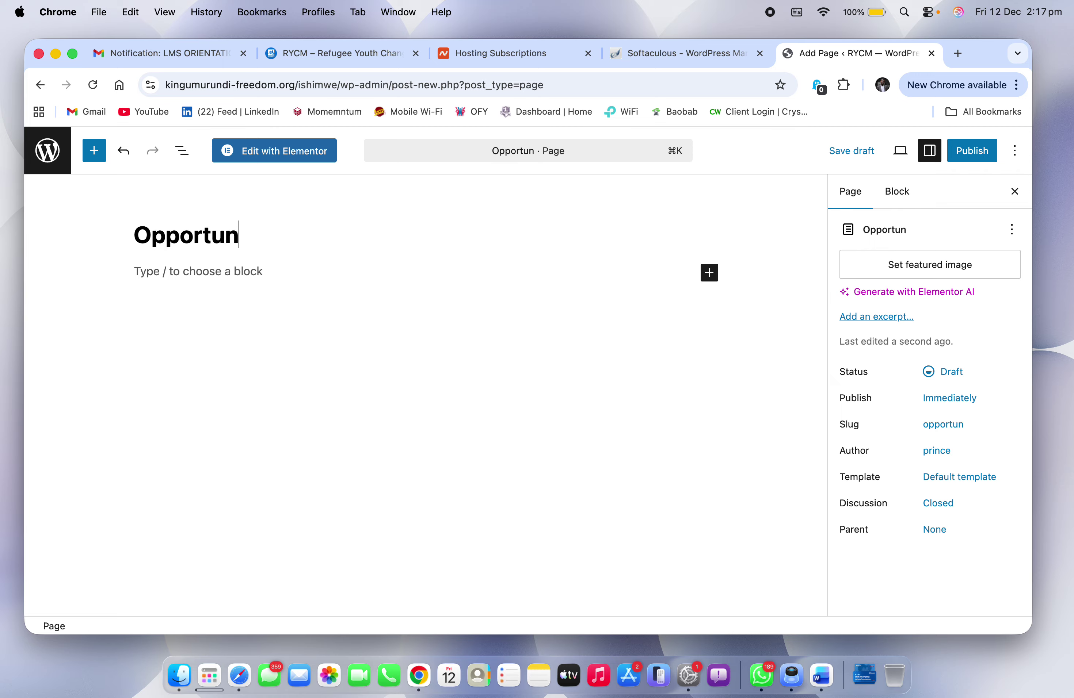
pyautogui.write('ities')
pyautogui.click(540, 350)
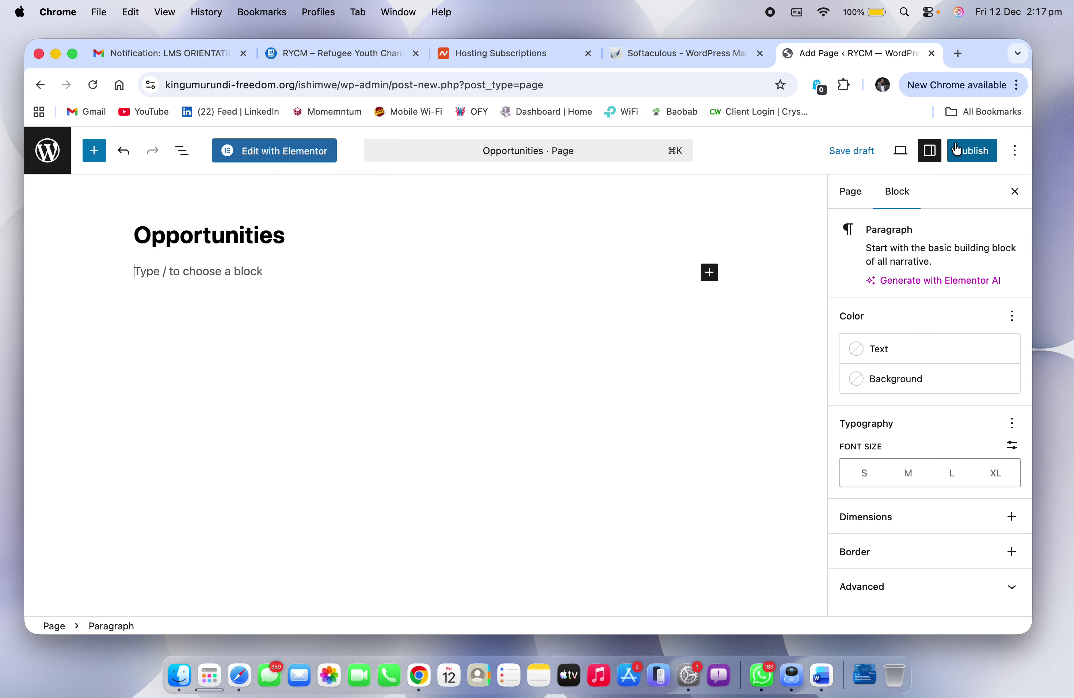
pyautogui.click(956, 154)
pyautogui.click(956, 154)
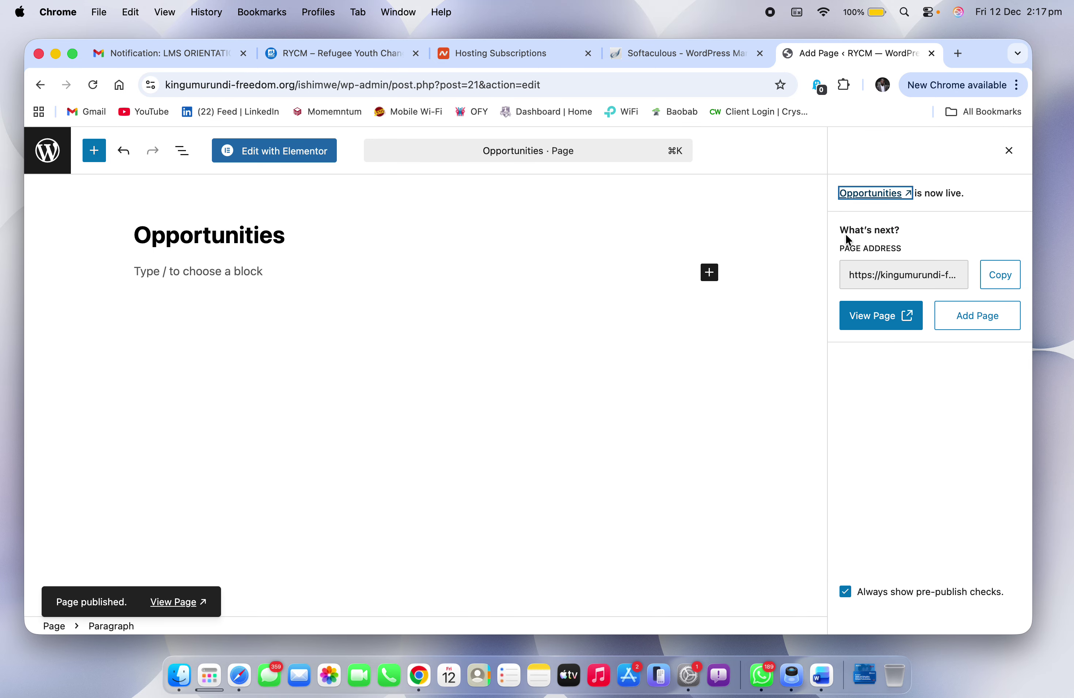
# Step: Check refugeeycm.org in Safari for the following menu item and publish a WordPress page titled What We Do in Chrome
pyautogui.click(47, 150)
pyautogui.hotkey('ctrl', 'Right')
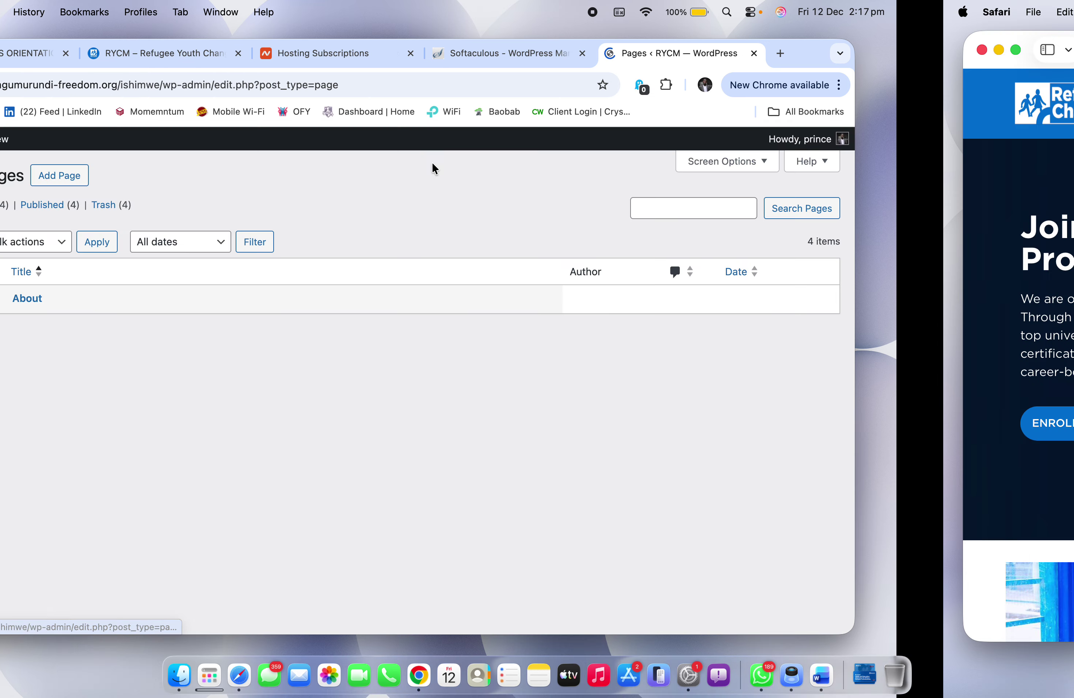
pyautogui.hotkey('ctrl', 'Left')
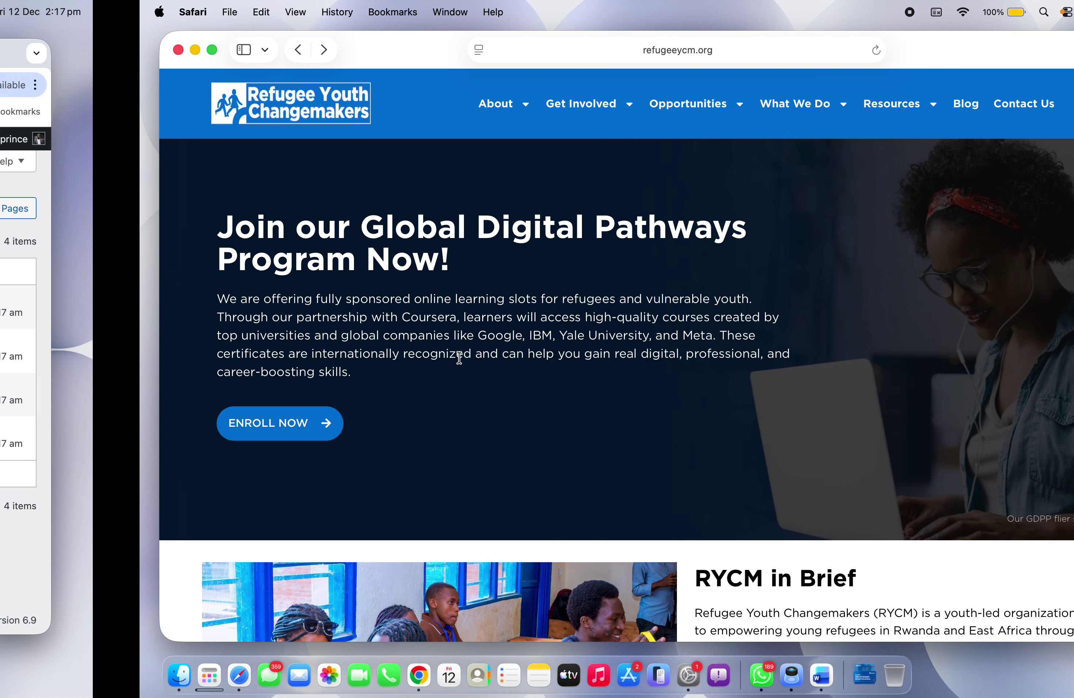
pyautogui.click(234, 180)
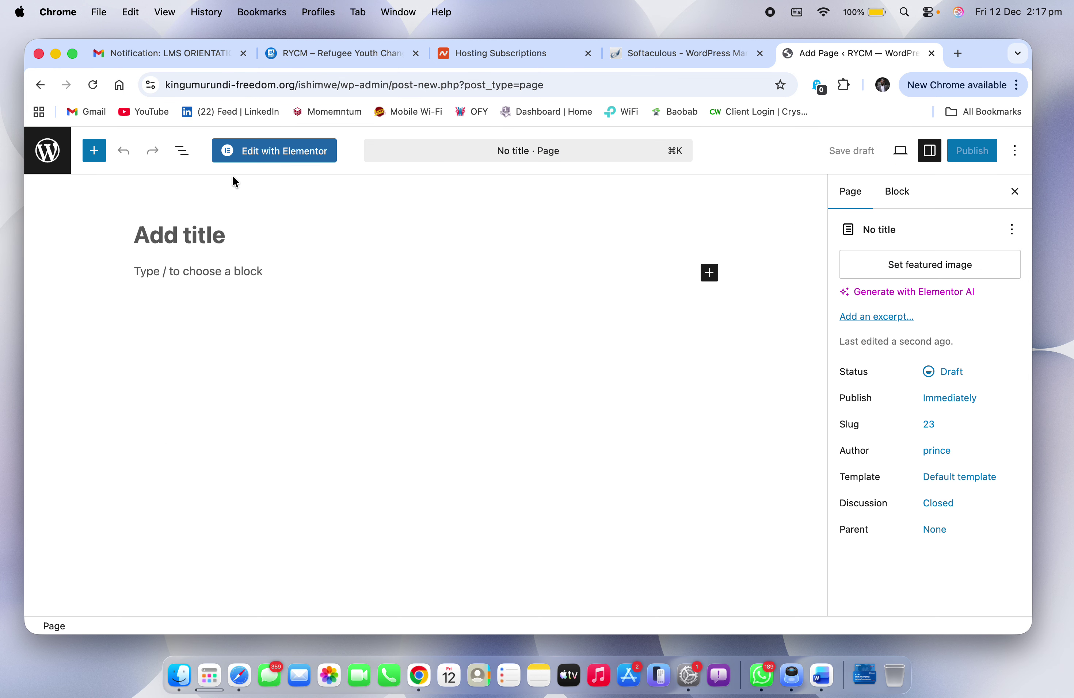
pyautogui.write('What ')
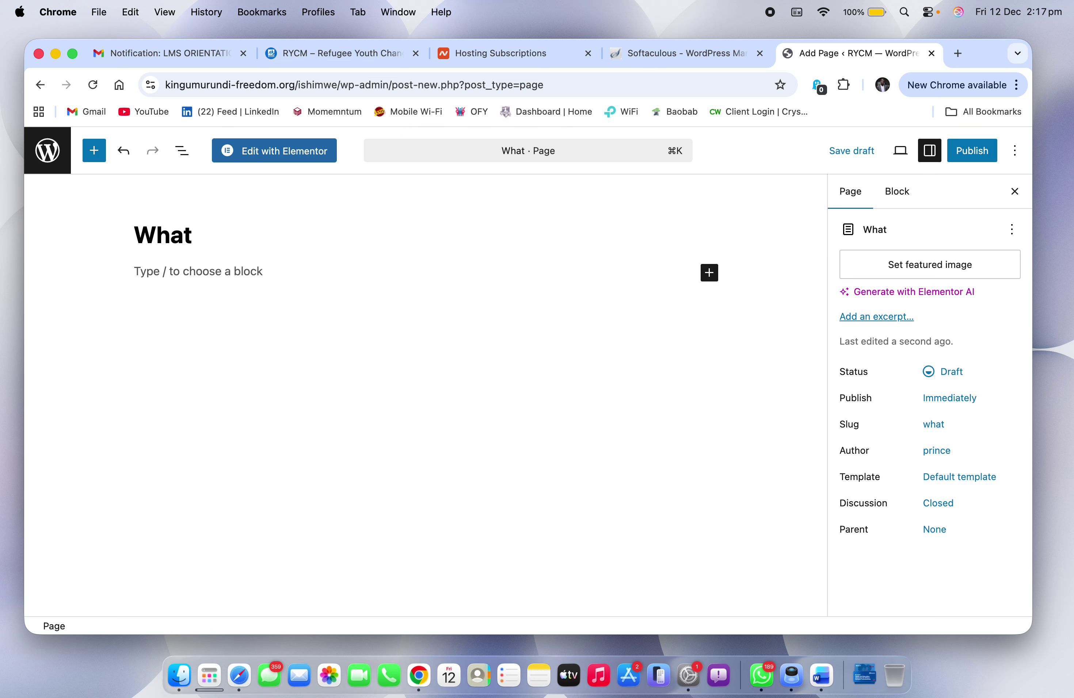
pyautogui.write('We Do')
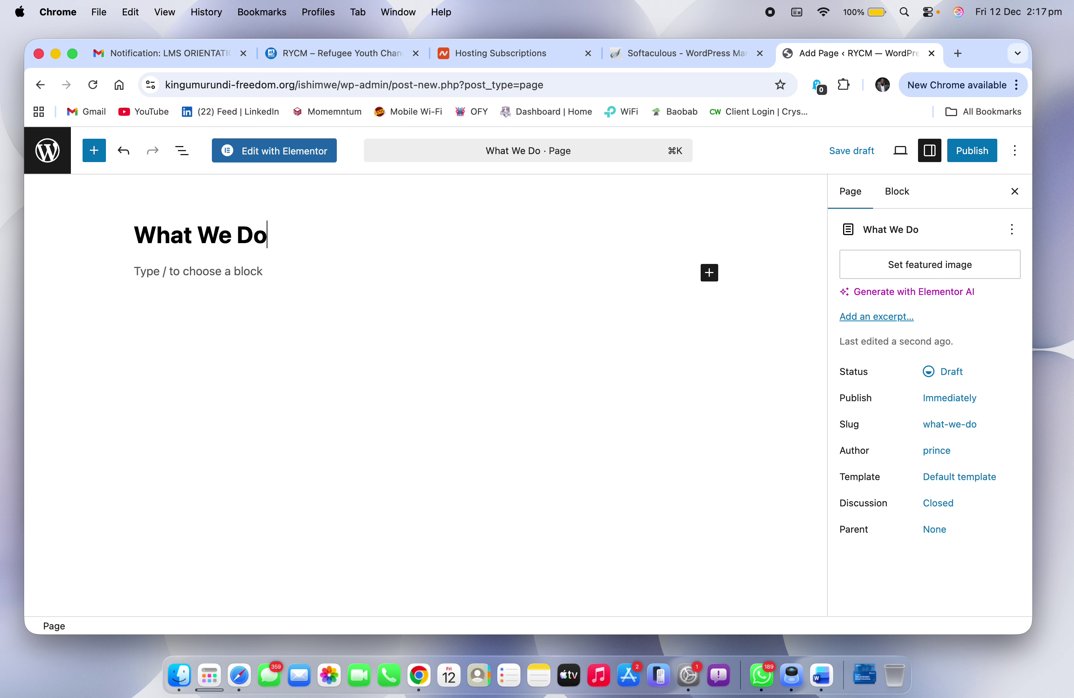
pyautogui.click(970, 154)
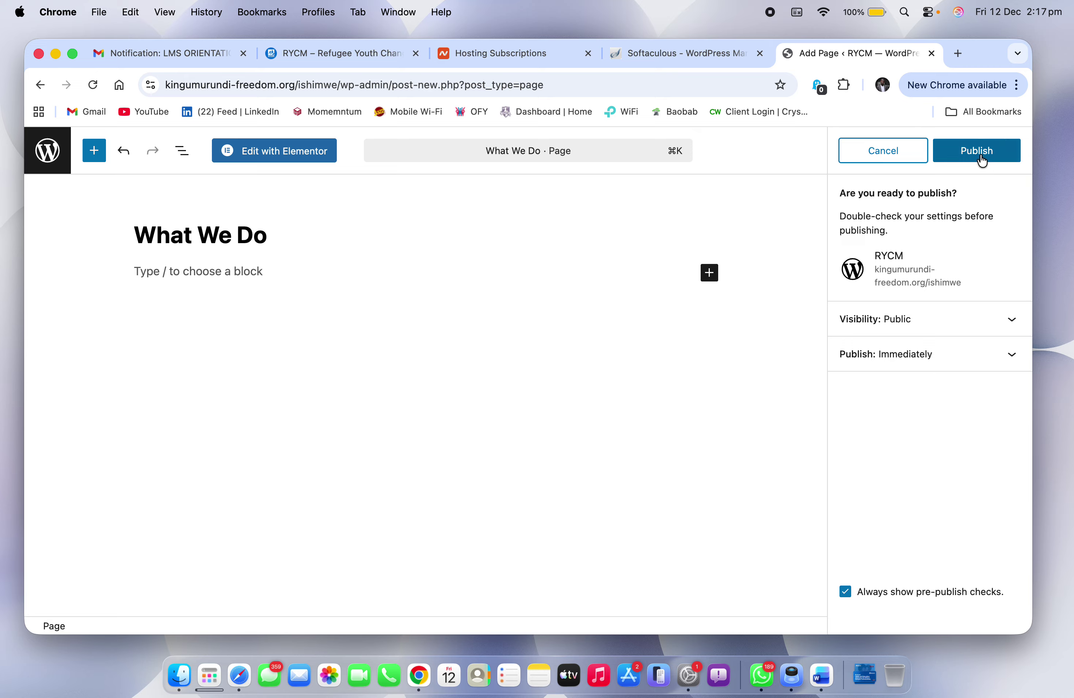
pyautogui.click(981, 159)
# Step: Return to the page list, check the reference menu in Safari, and publish a new page titled Resources in Chrome
pyautogui.click(44, 151)
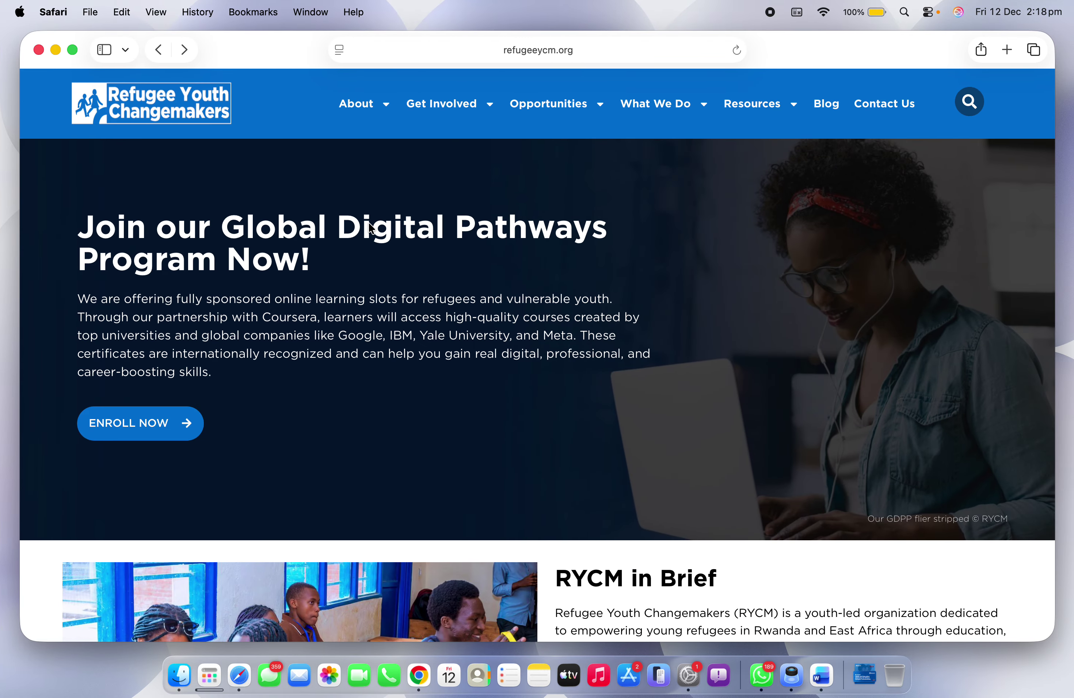
pyautogui.hotkey('ctrl', 'Left')
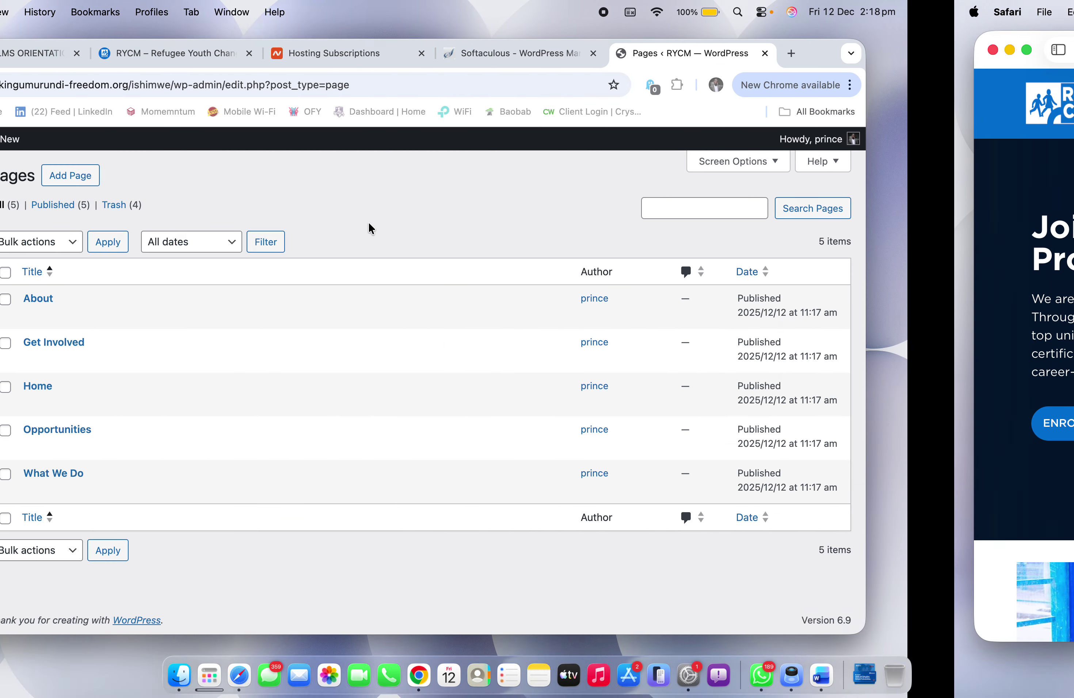
pyautogui.click(235, 181)
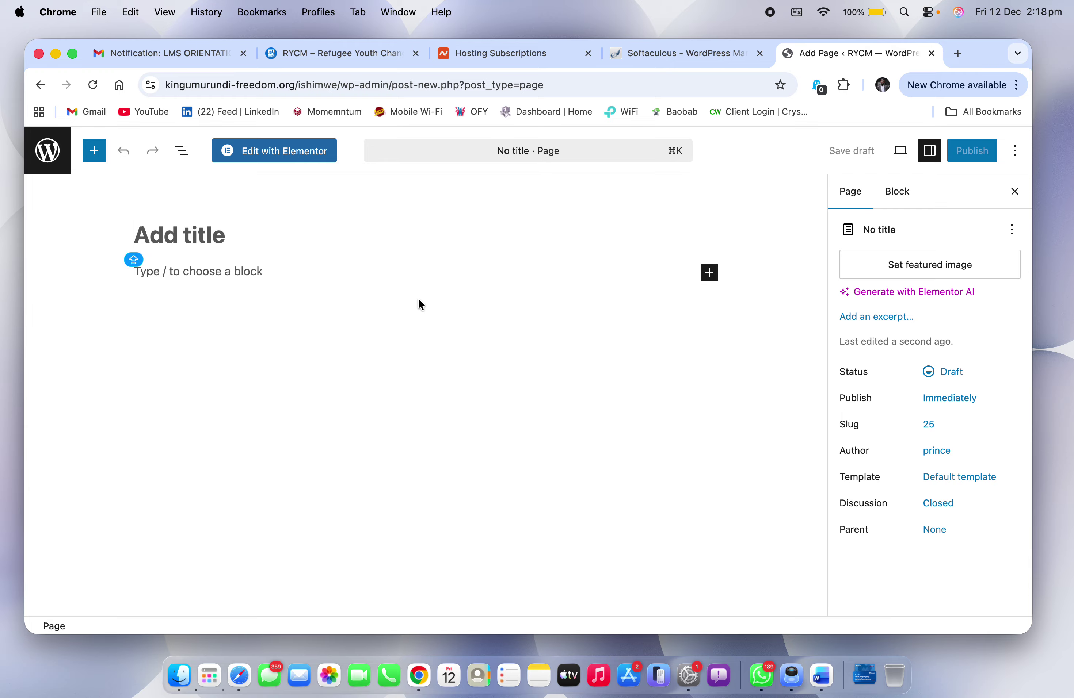
pyautogui.write('Resoru')
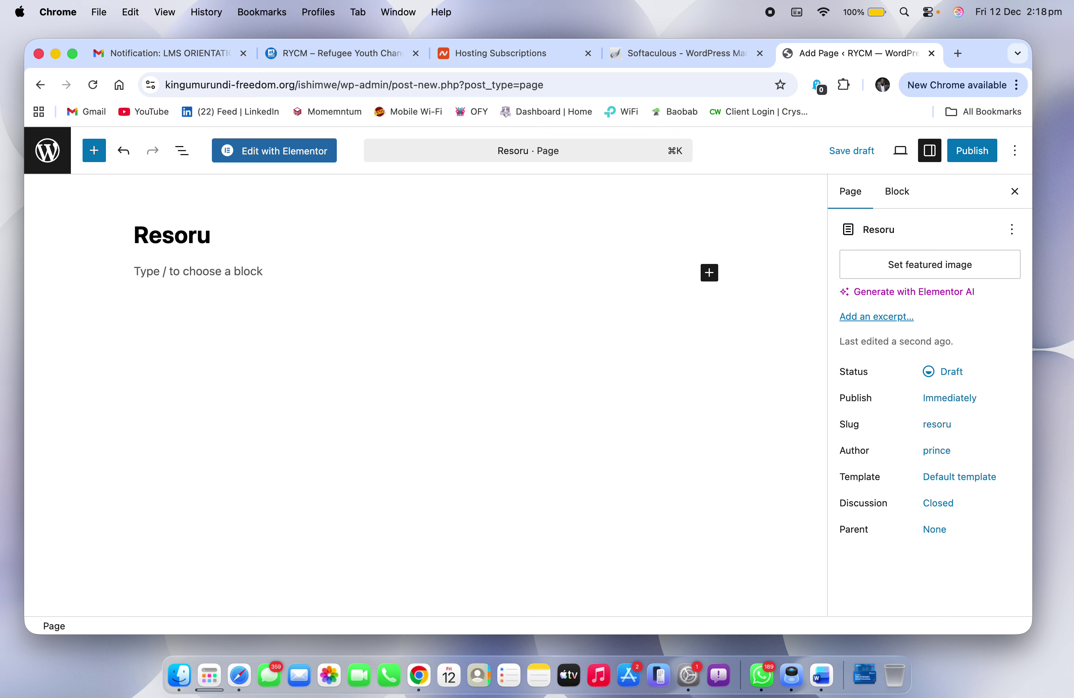
pyautogui.press('BackSpace')
pyautogui.press('BackSpace')
pyautogui.write('urces')
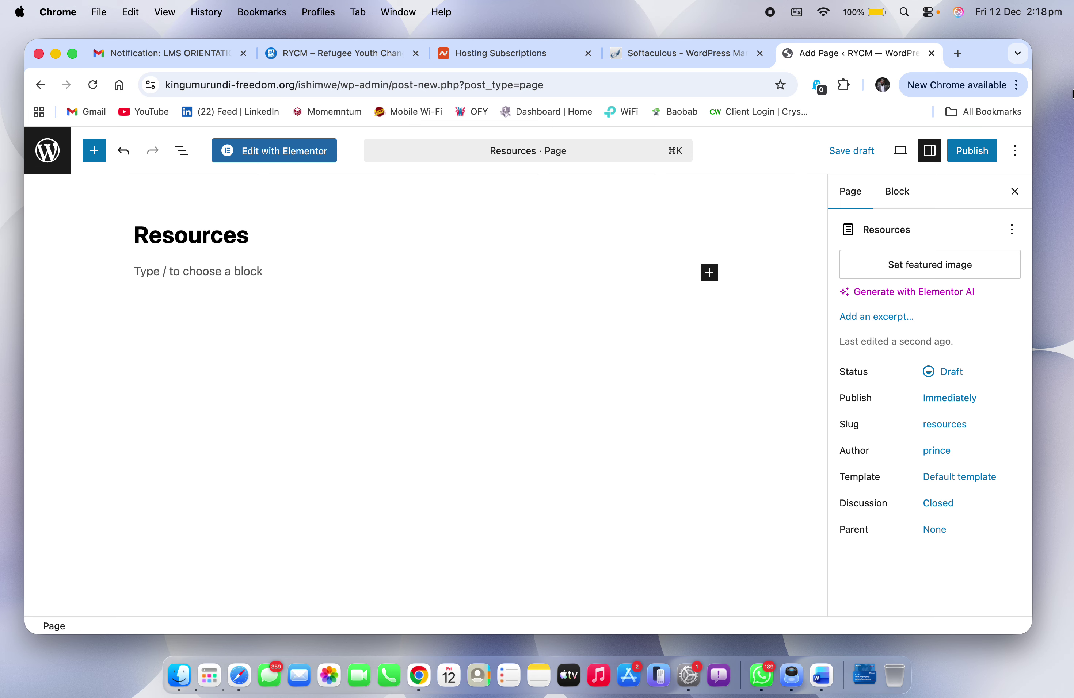
pyautogui.click(975, 150)
pyautogui.click(975, 150)
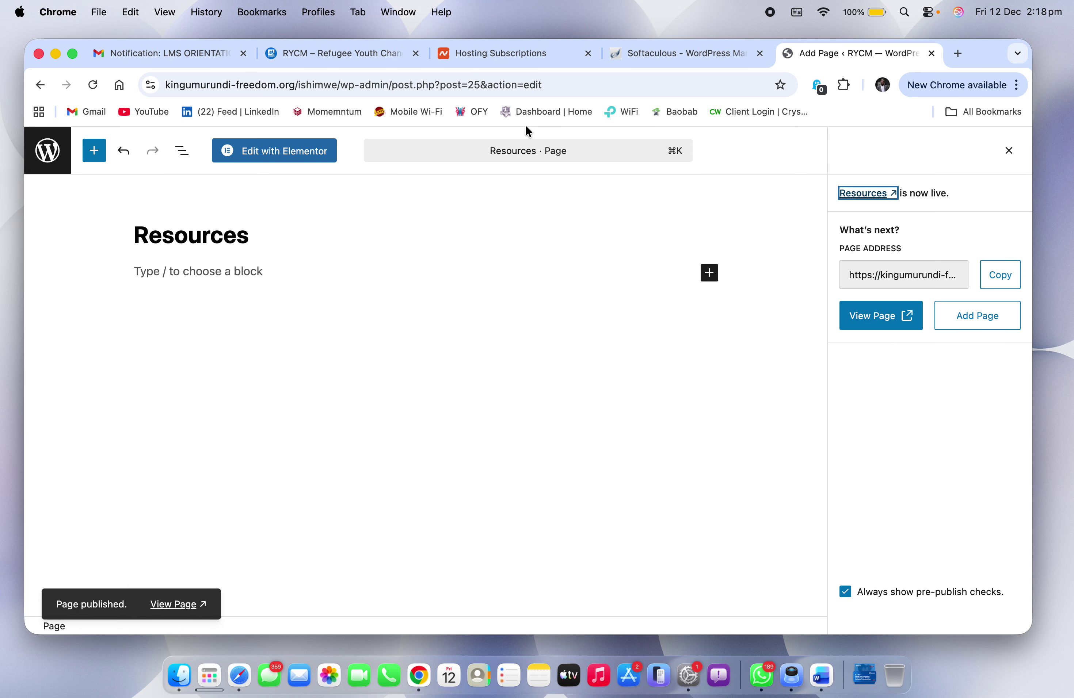
# Step: Check the reference menu in Safari again and publish a new WordPress page titled Blog in Chrome
pyautogui.click(43, 149)
pyautogui.hotkey('ctrl', 'Right')
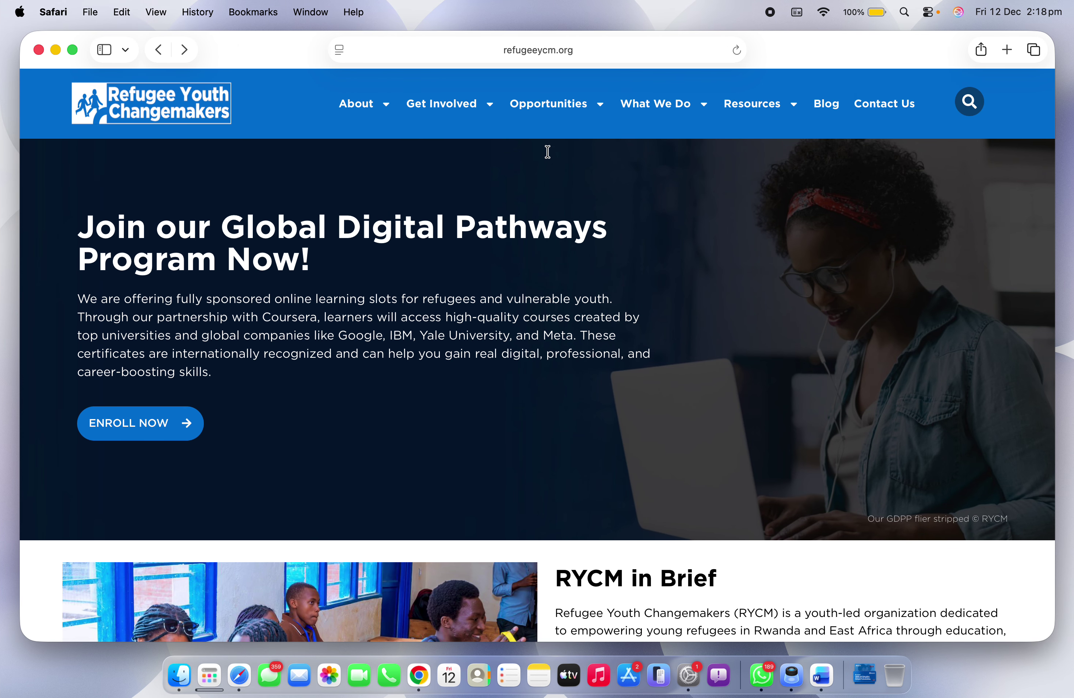
pyautogui.hotkey('ctrl', 'Left')
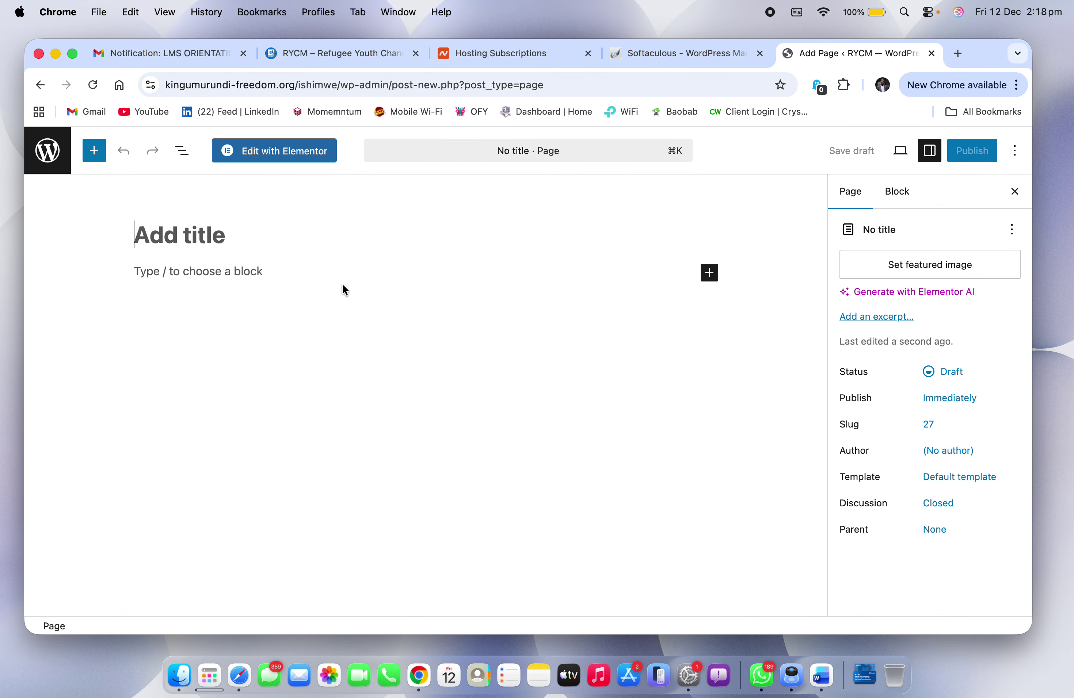
pyautogui.write('Blog')
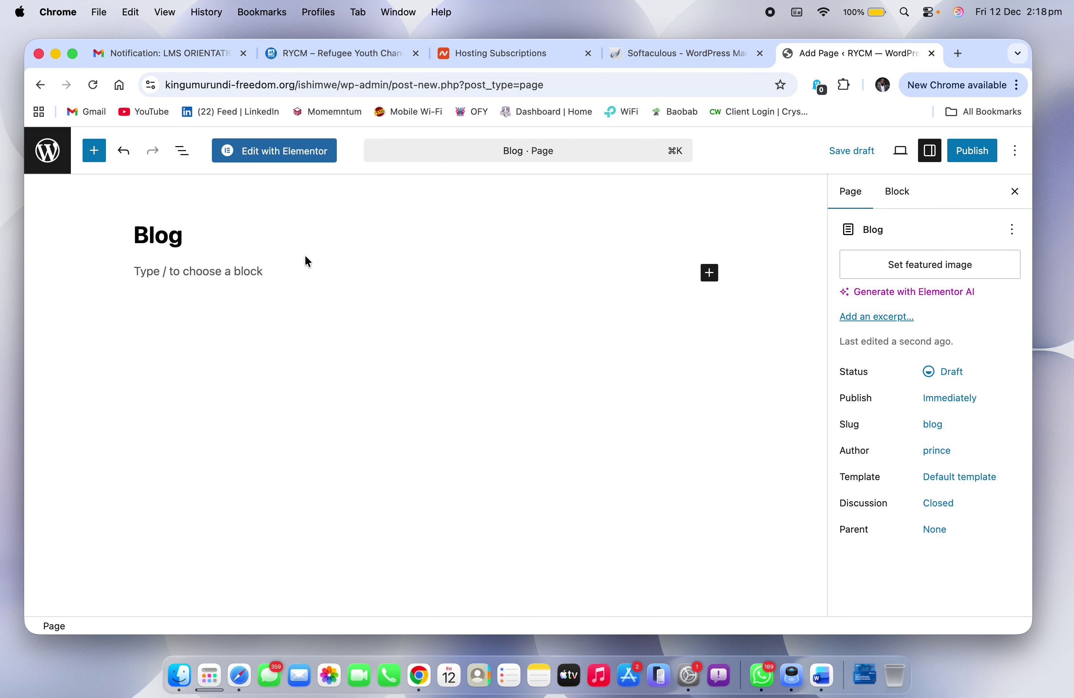
pyautogui.click(972, 159)
pyautogui.click(971, 155)
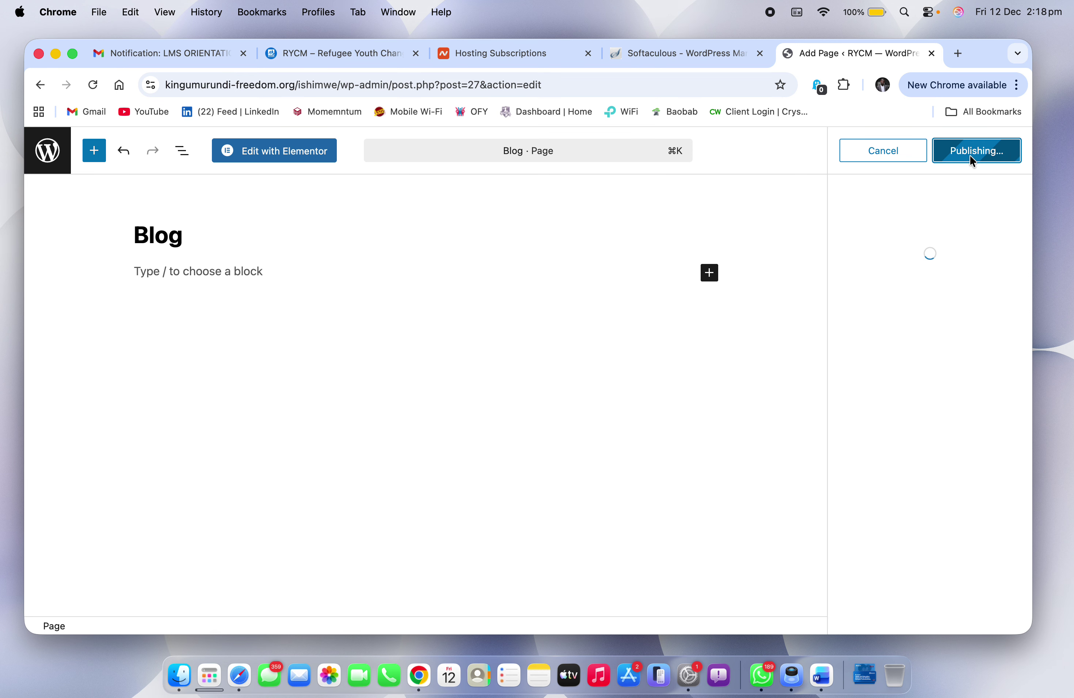
# Step: Leave the Blog page editor and publish a new WordPress page titled Contact Us
pyautogui.click(47, 150)
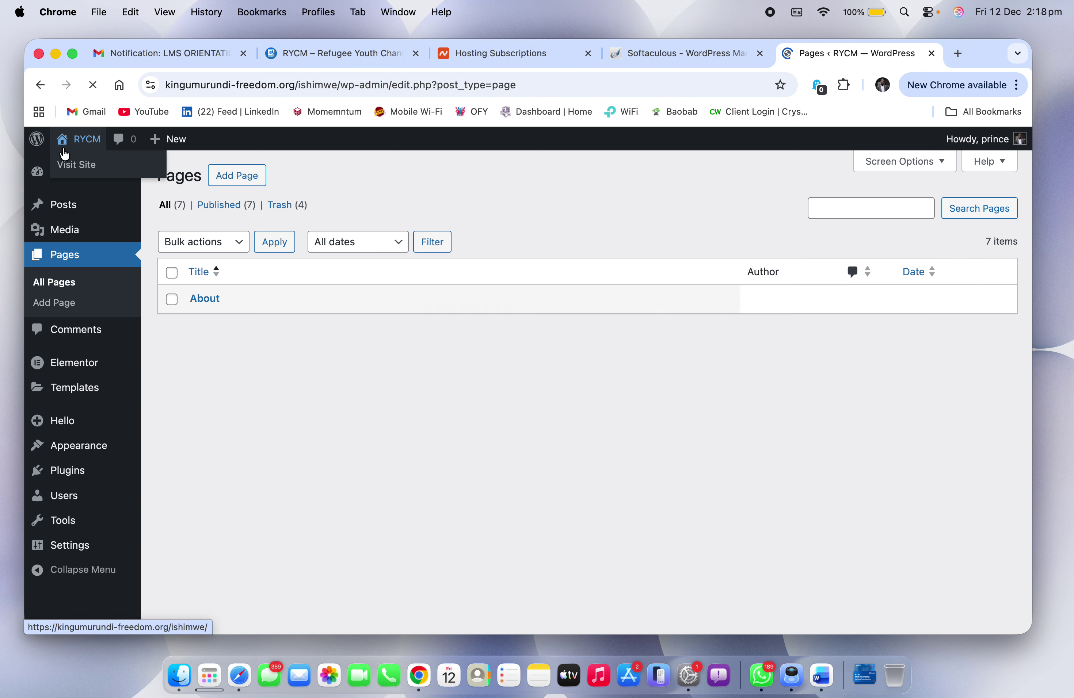
pyautogui.click(236, 175)
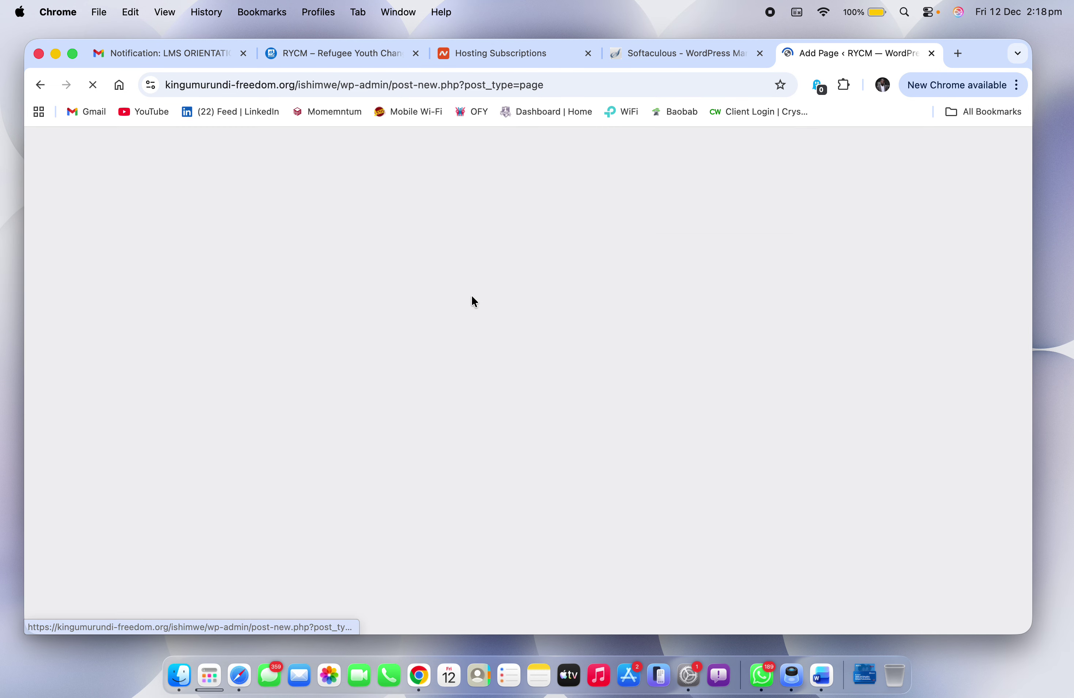
pyautogui.write('C')
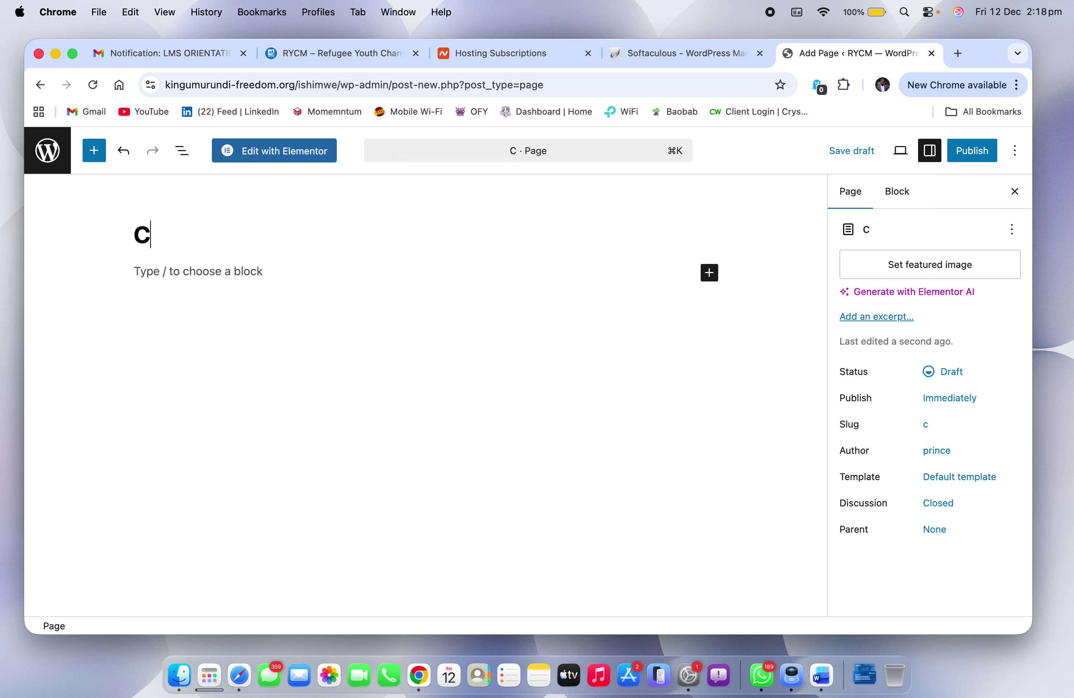
pyautogui.write('ontact Us')
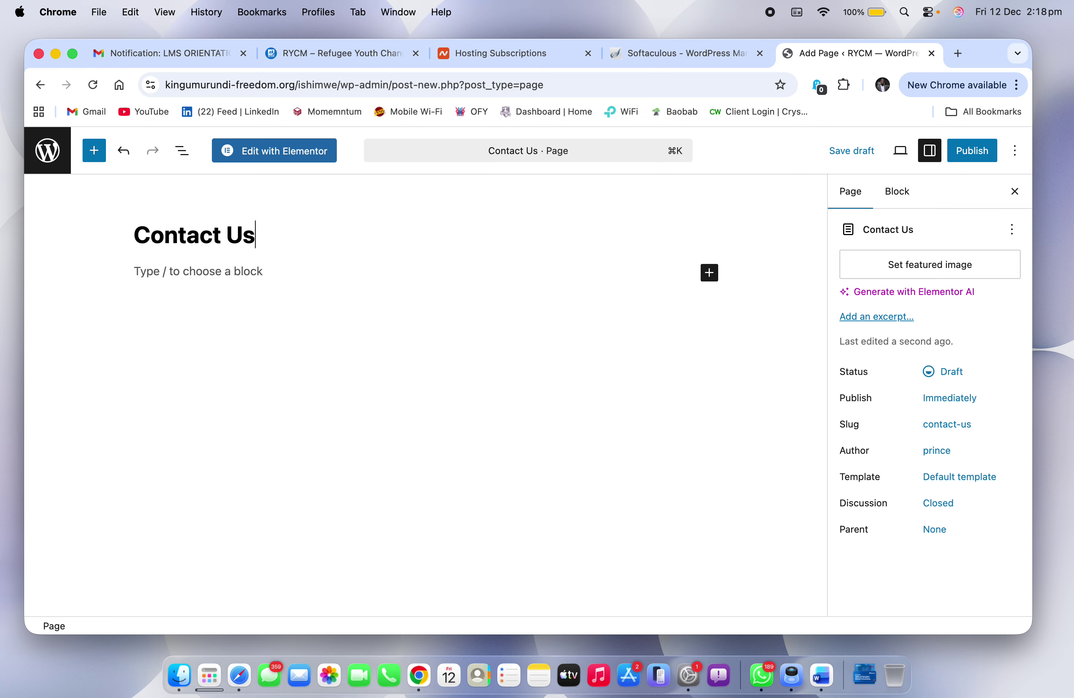
pyautogui.click(972, 151)
pyautogui.click(975, 152)
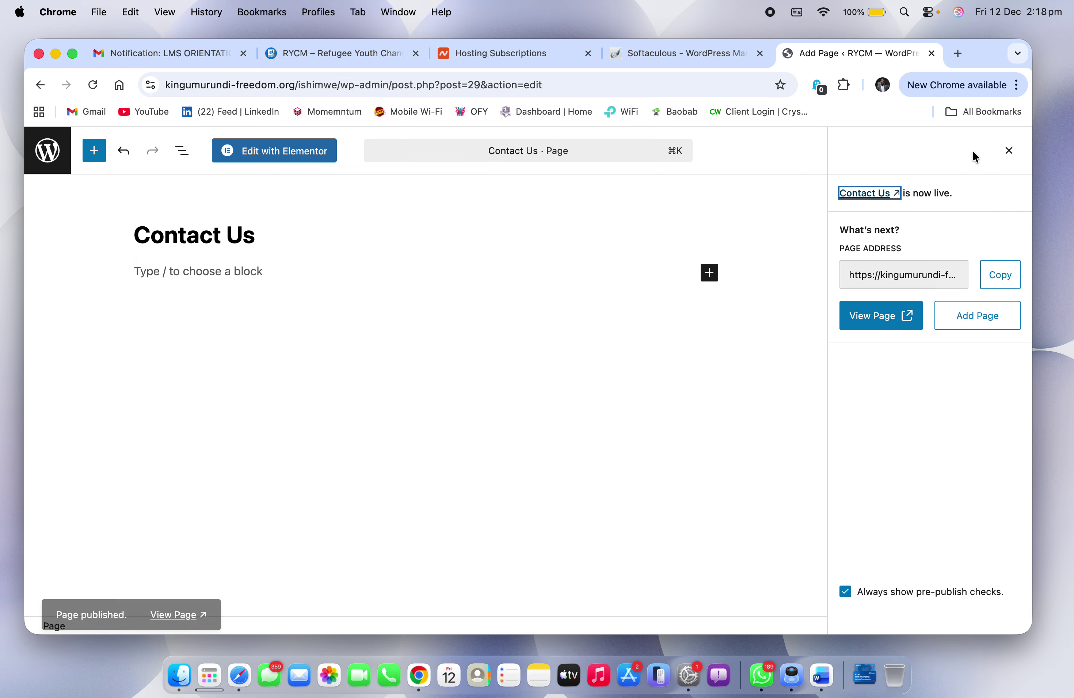
# Step: Return to the page list and compare the published pages with the refugeeycm.org menu in Safari
pyautogui.click(65, 172)
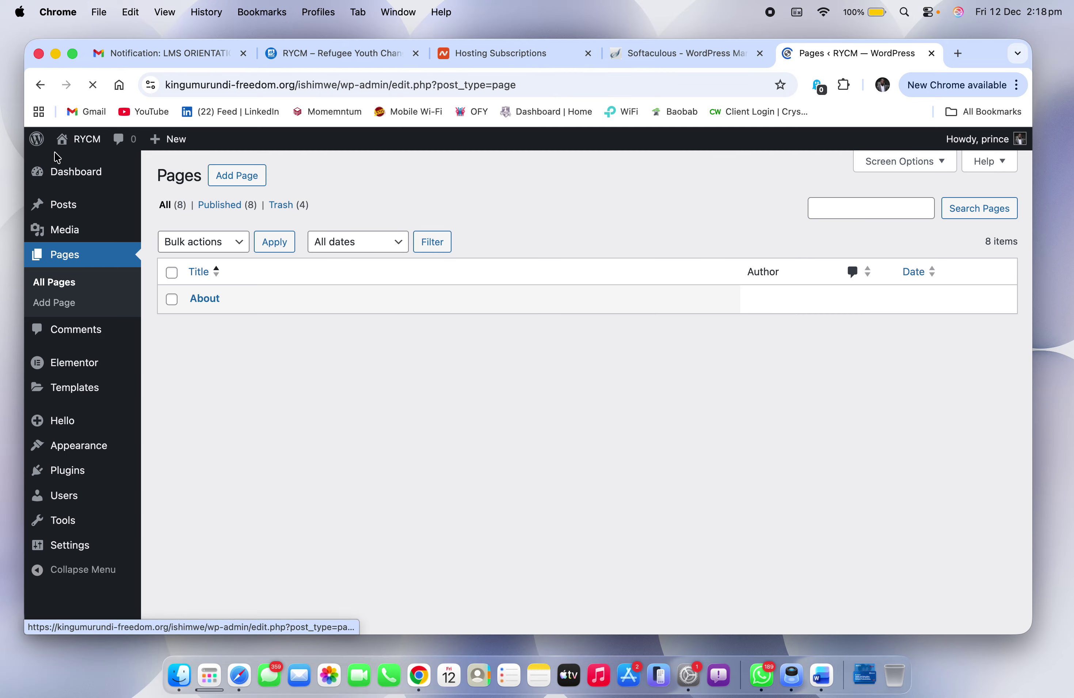
pyautogui.hotkey('ctrl', 'Right')
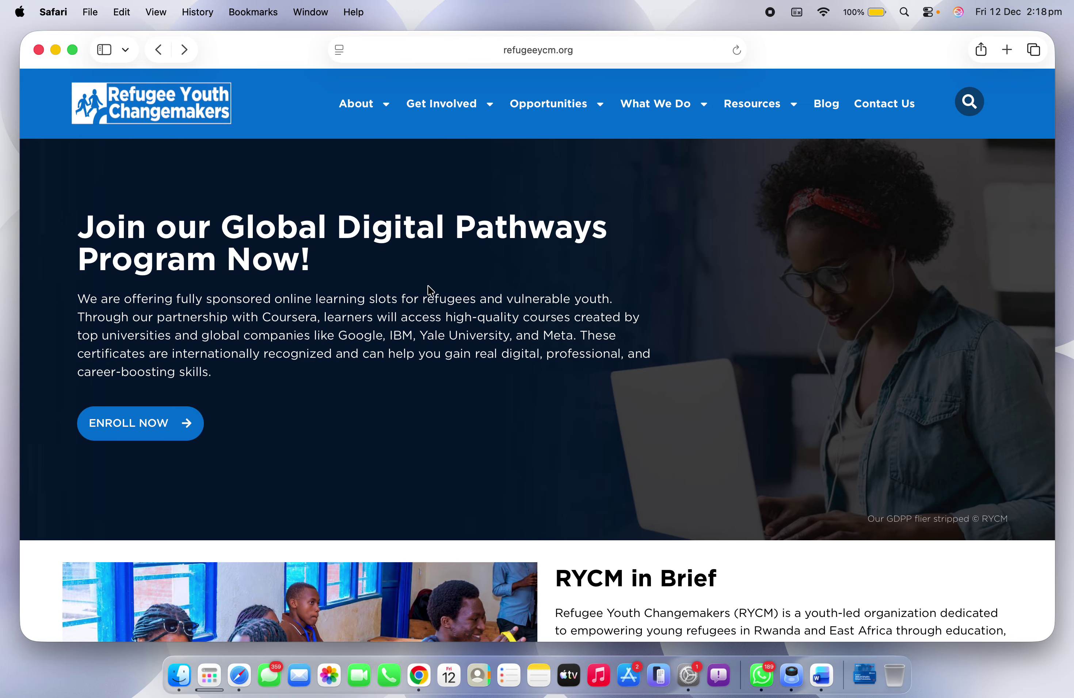
pyautogui.hotkey('ctrl', 'Left')
pyautogui.scroll(-3, 384, 543)
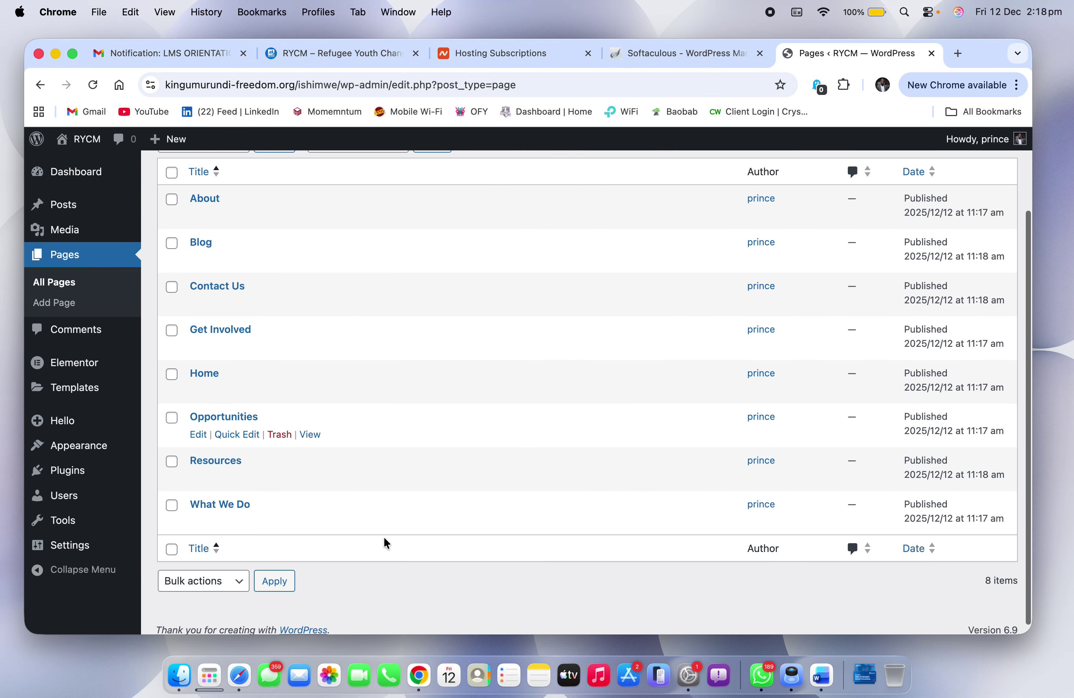
pyautogui.scroll(3, 383, 542)
pyautogui.hotkey('ctrl', 'Right')
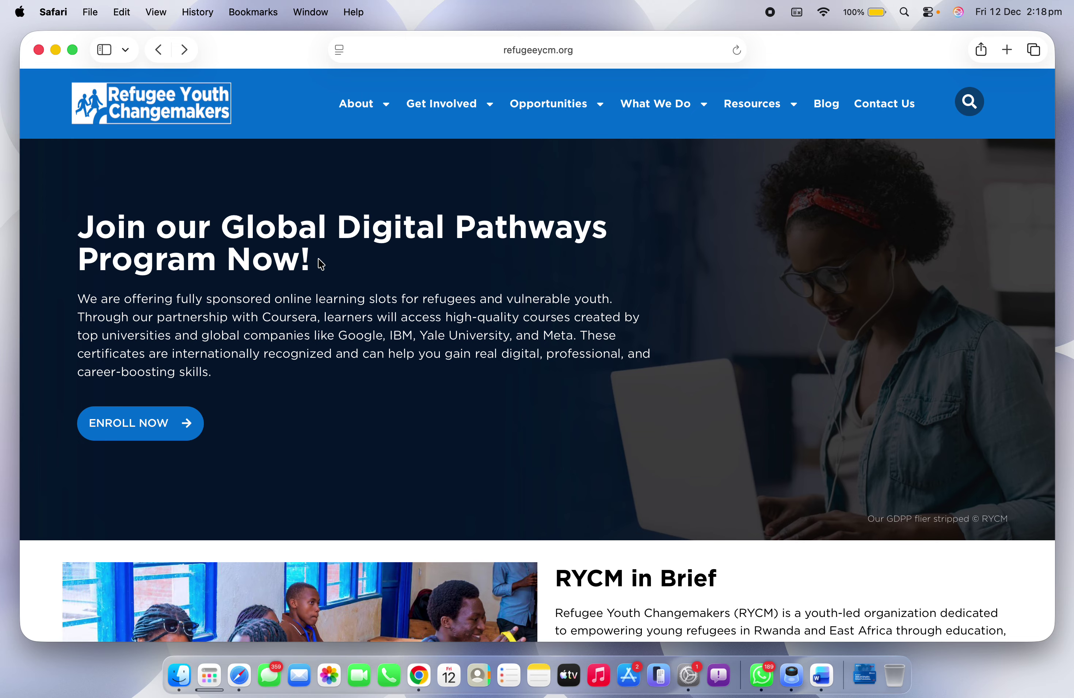
# Step: Switch back to Chrome and create a WordPress navigation menu named Main menu
pyautogui.press('super+Tab')
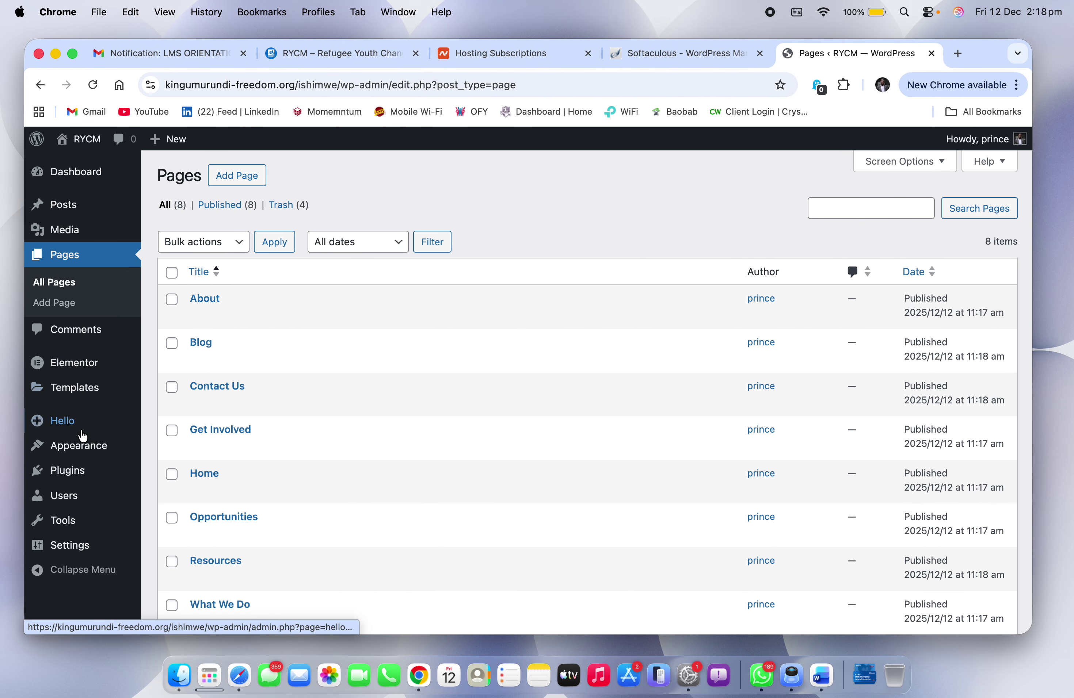
pyautogui.moveTo(79, 445)
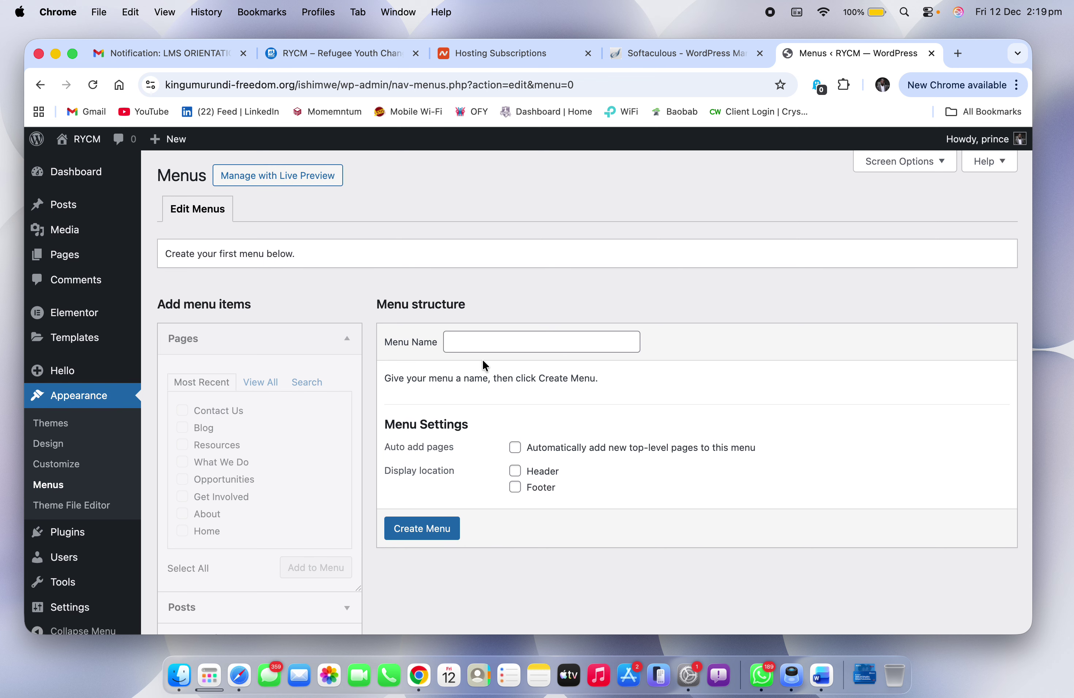
pyautogui.click(459, 350)
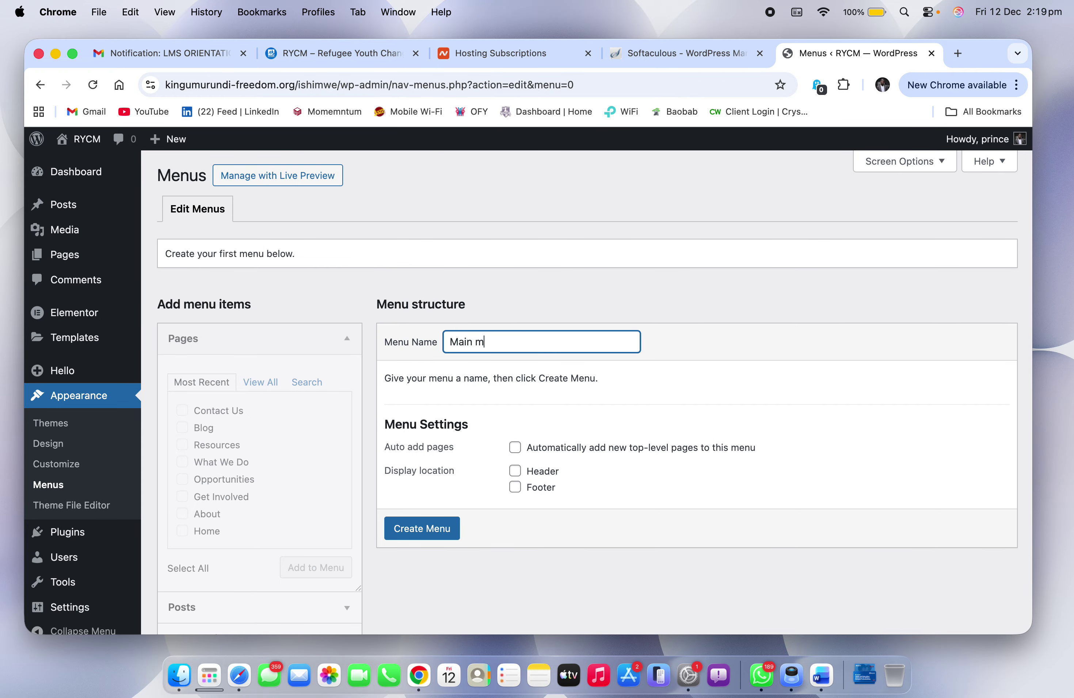
pyautogui.click(422, 529)
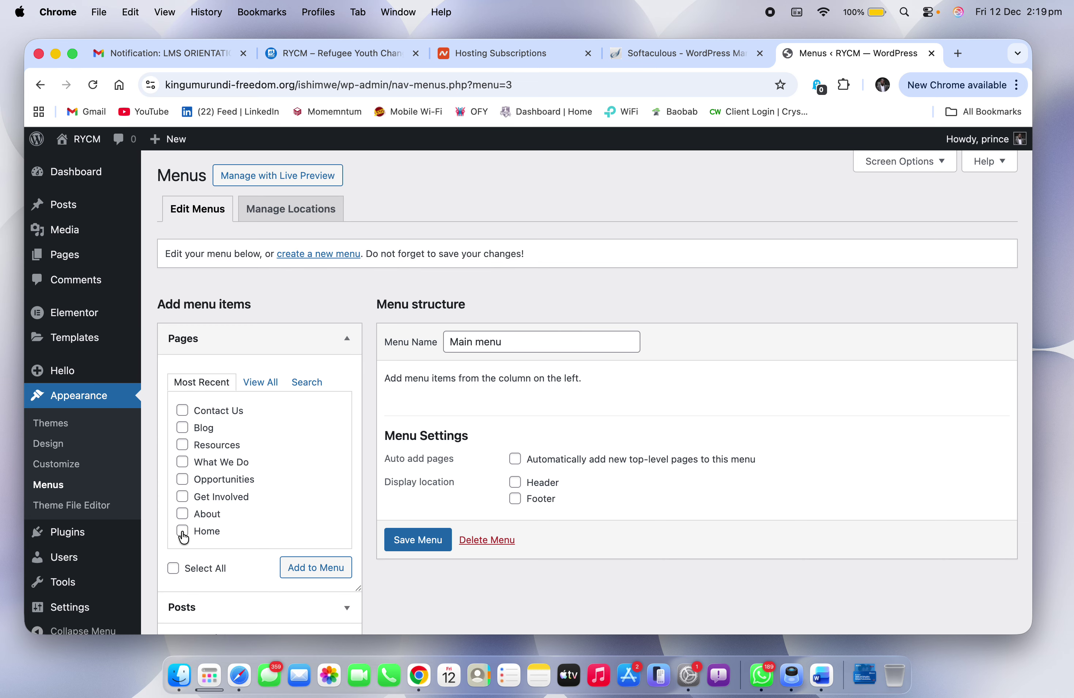
# Step: Consult the reference menu in Safari and add every page except Home to Main menu in Chrome
pyautogui.hotkey('ctrl', 'Right')
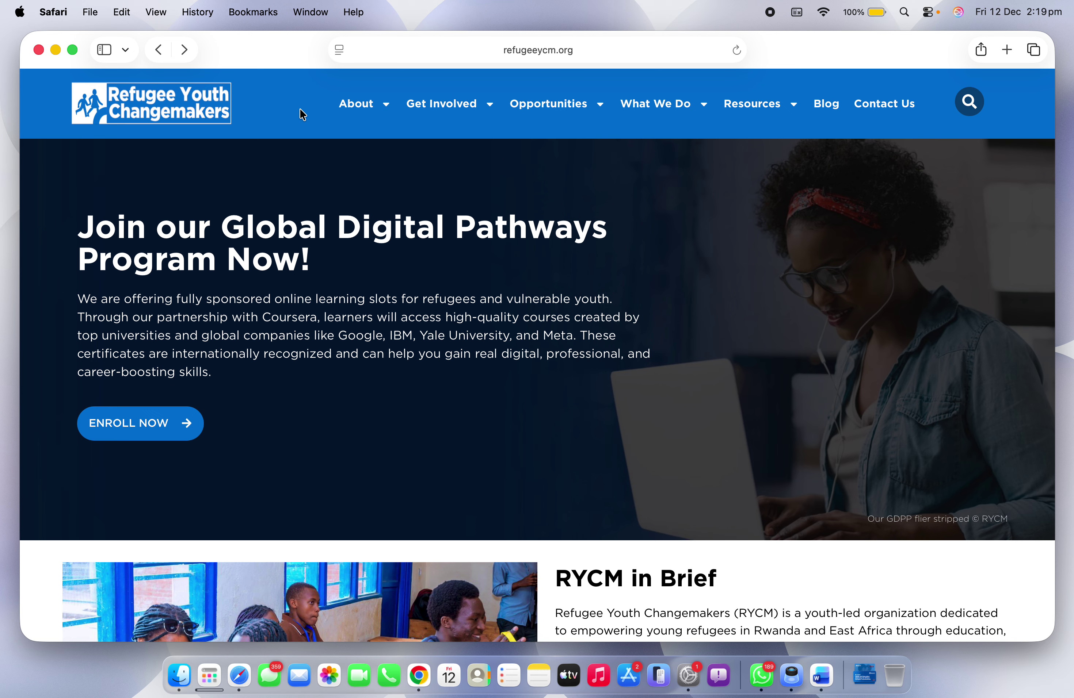
pyautogui.hotkey('ctrl', 'Left')
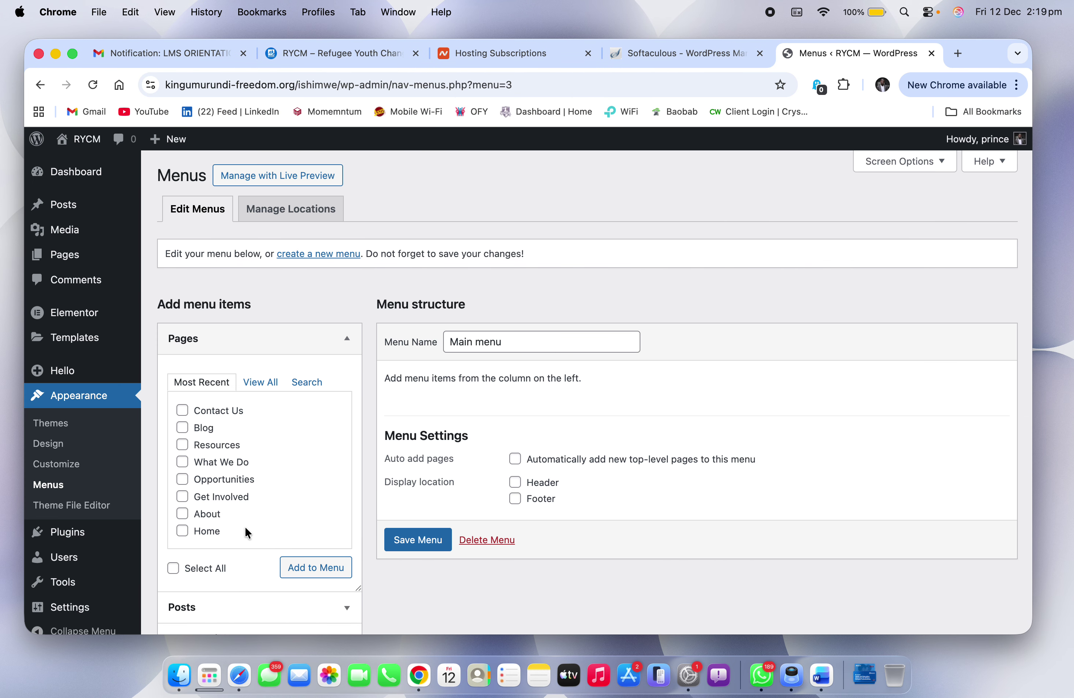
pyautogui.click(194, 511)
pyautogui.click(206, 495)
pyautogui.click(217, 479)
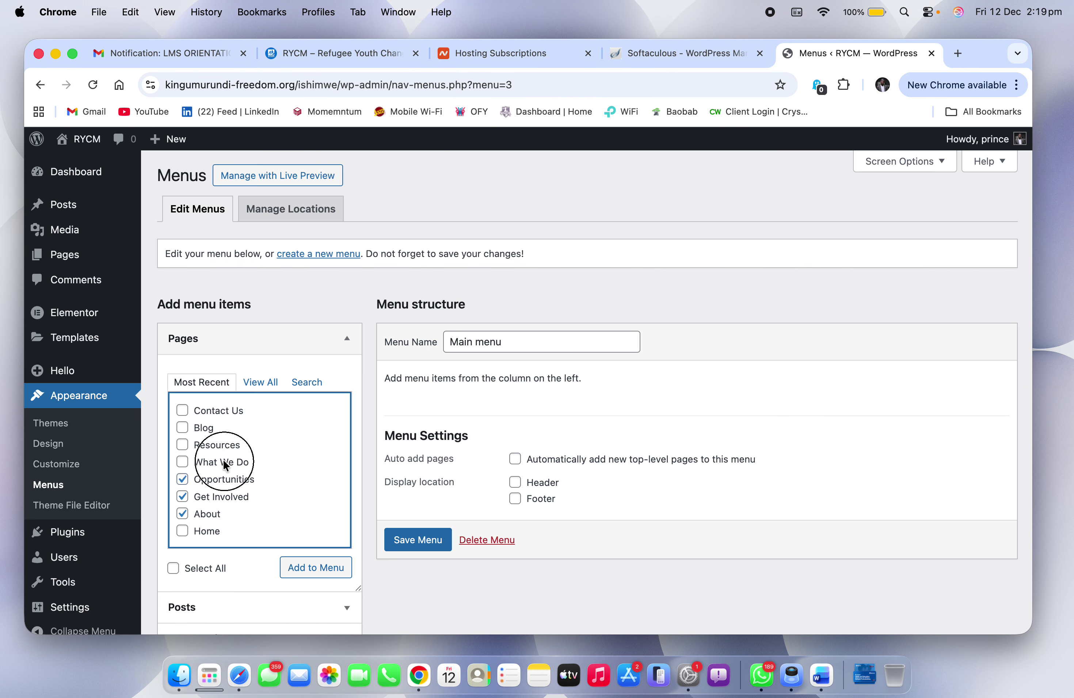
pyautogui.click(223, 461)
pyautogui.click(229, 446)
pyautogui.click(212, 426)
pyautogui.click(232, 411)
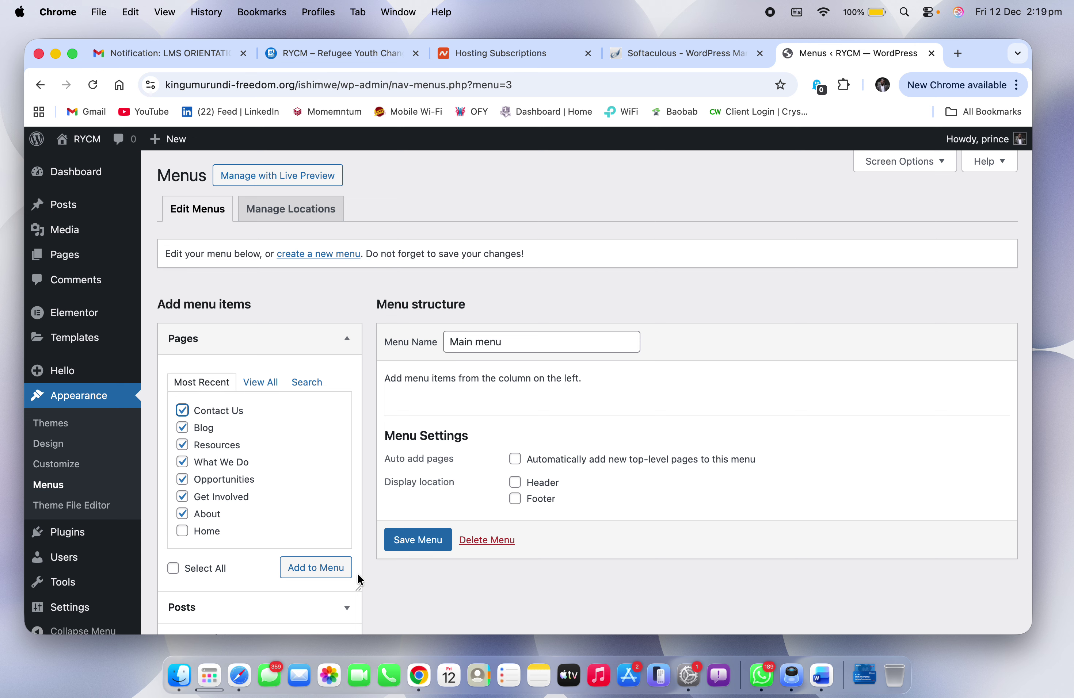
pyautogui.click(328, 568)
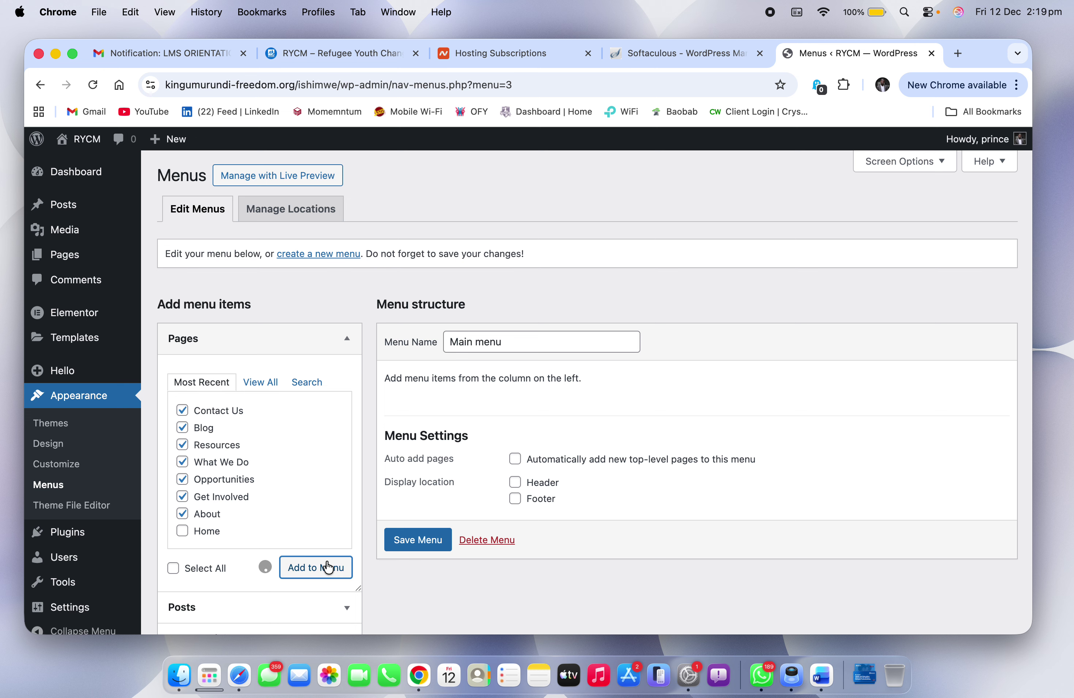
# Step: Reorder Main menu as About, Get Involved, Opportunities, What We Do, Resources, Blog, Contact Us, and save it
pyautogui.scroll(-3, 610, 482)
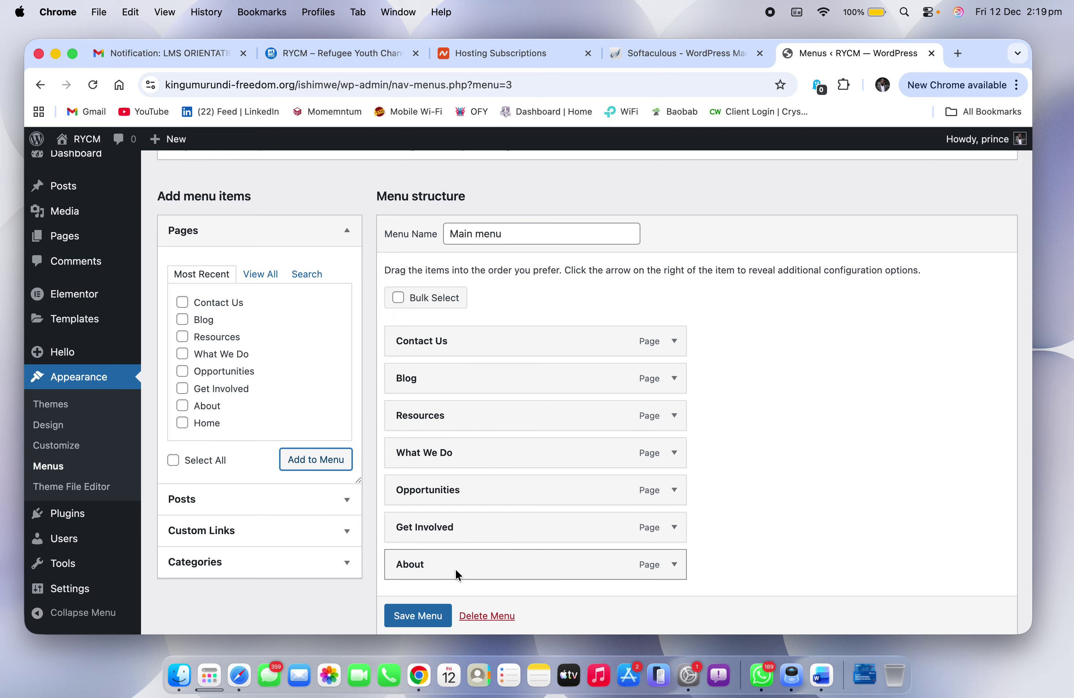
pyautogui.moveTo(457, 574); pyautogui.dragTo(456, 343)
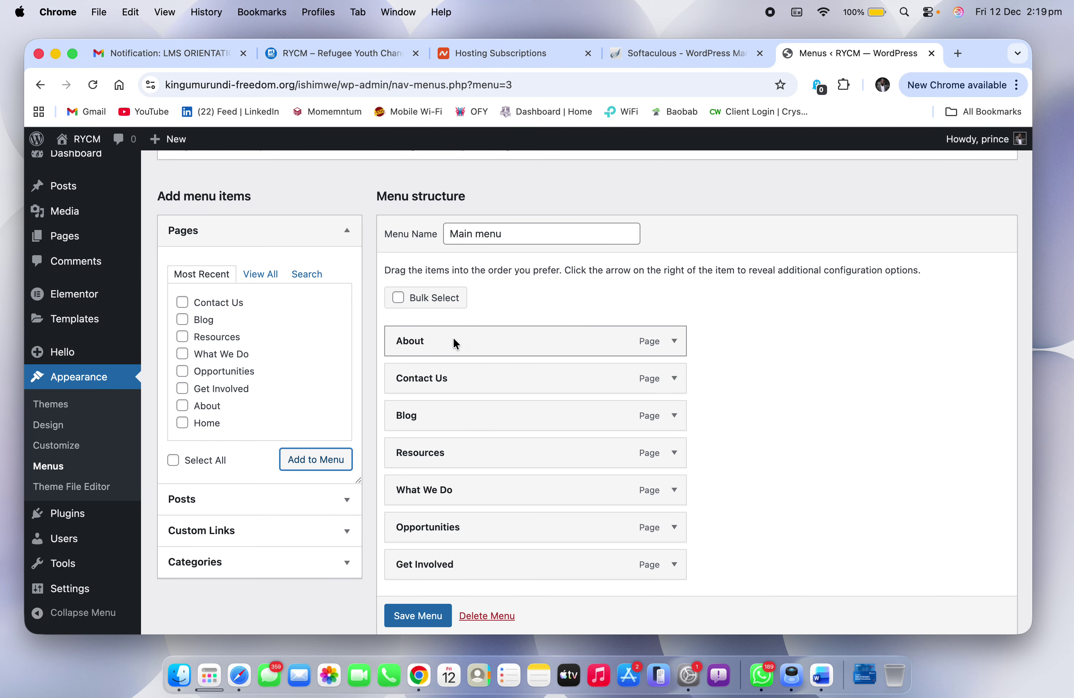
pyautogui.moveTo(487, 569); pyautogui.dragTo(489, 373)
pyautogui.moveTo(456, 565); pyautogui.dragTo(448, 417)
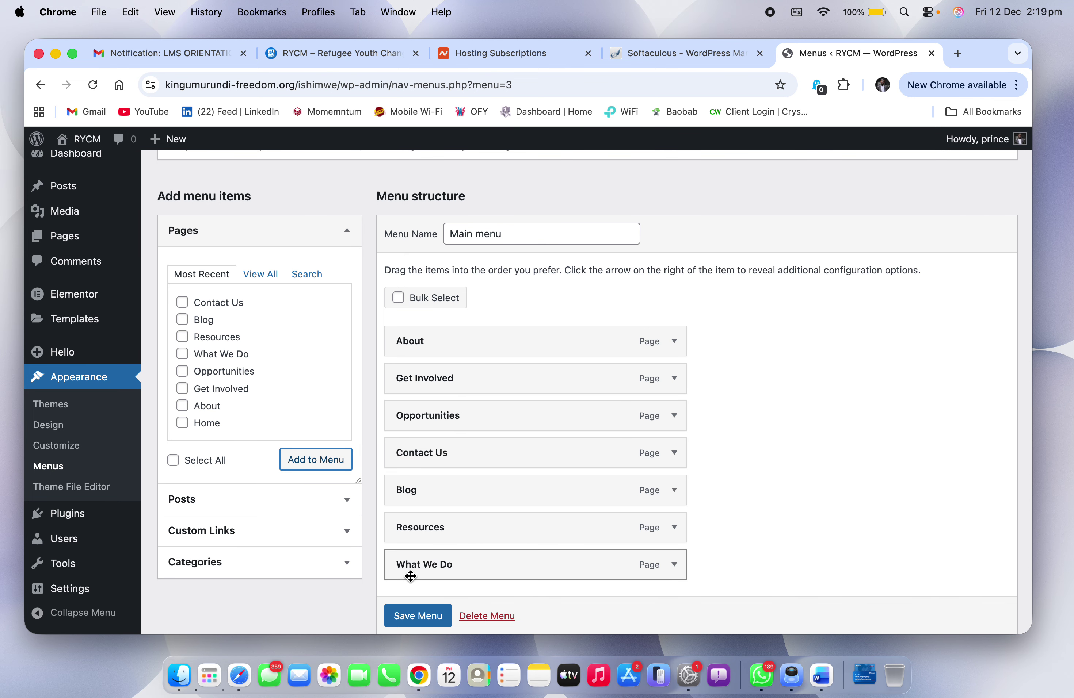
pyautogui.moveTo(424, 563); pyautogui.dragTo(422, 450)
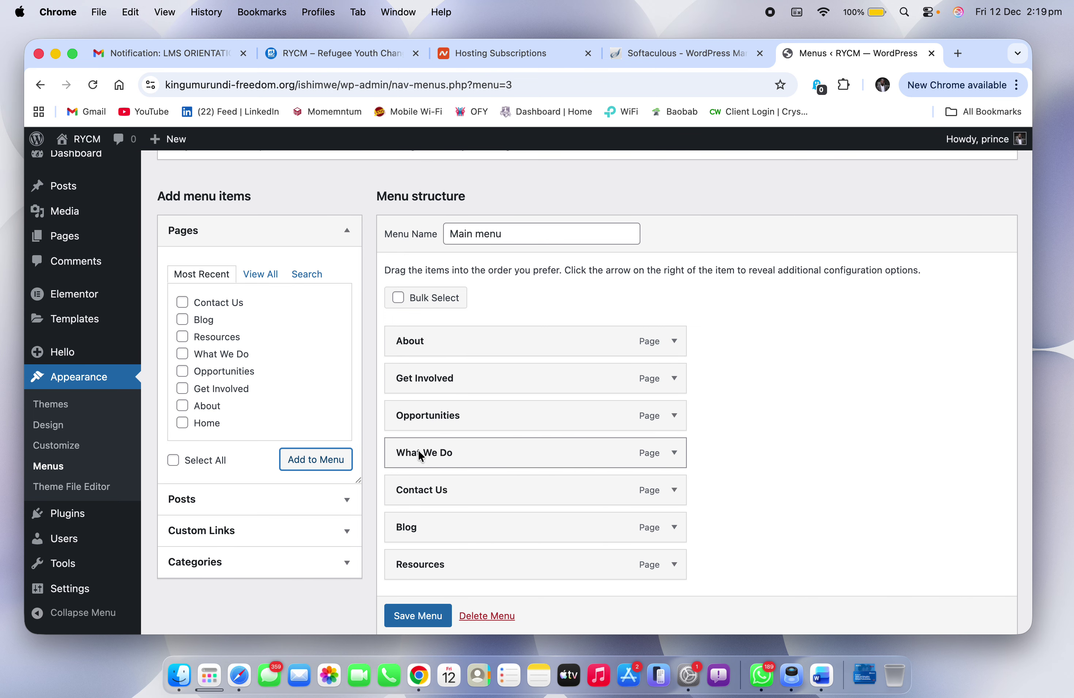
pyautogui.moveTo(400, 566); pyautogui.dragTo(394, 520)
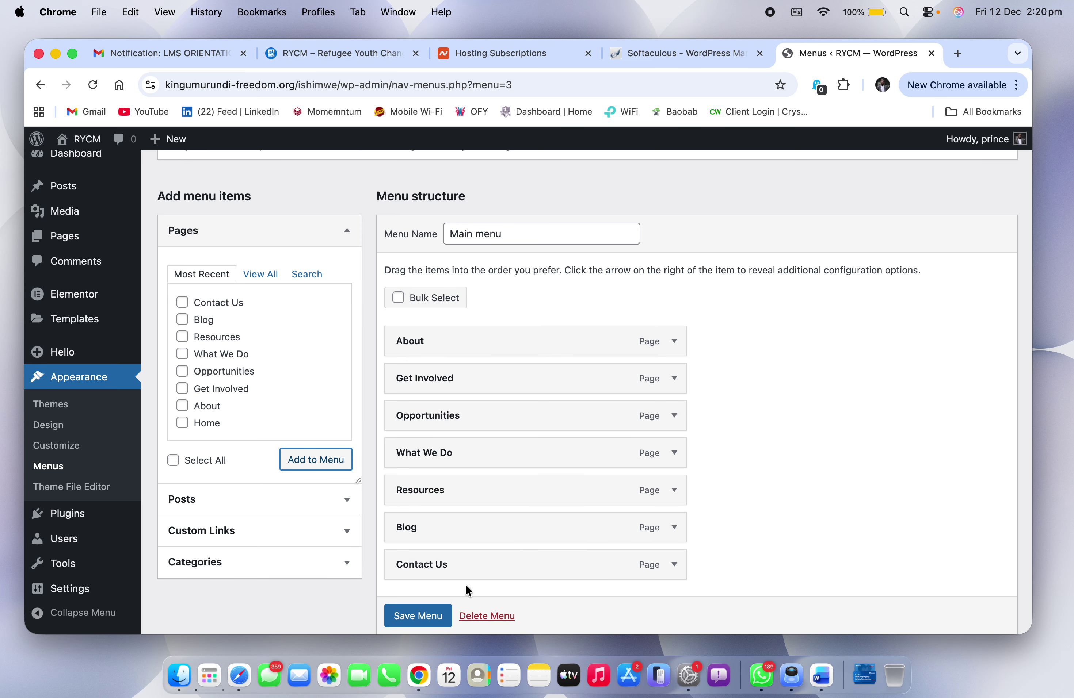
pyautogui.scroll(-3, 537, 535)
pyautogui.click(426, 614)
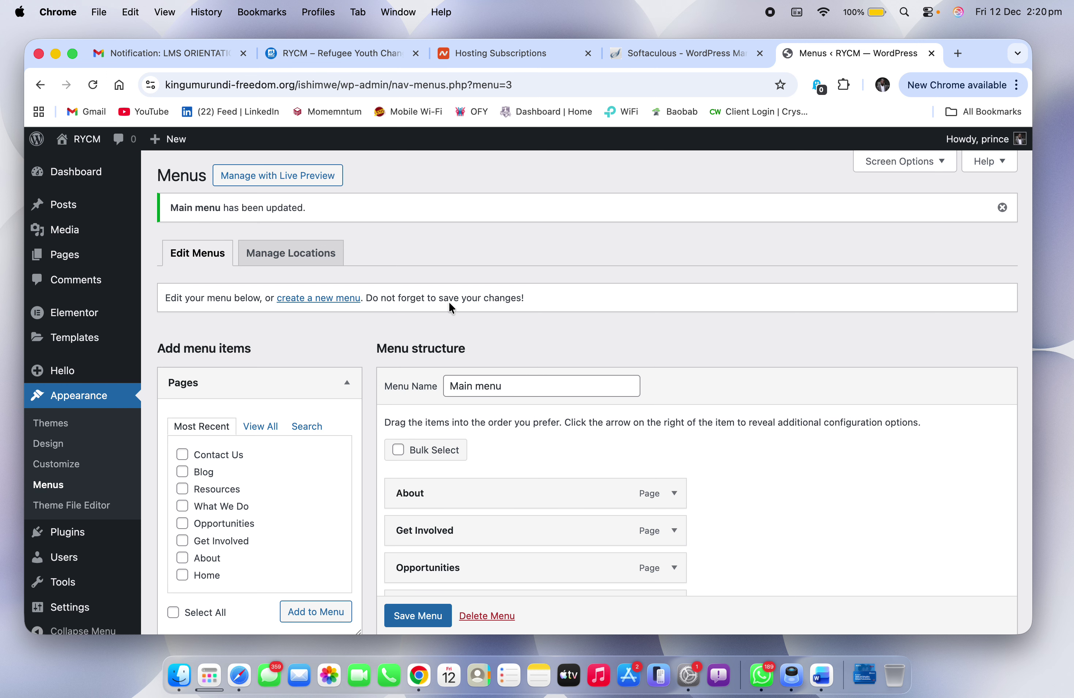
# Step: Consult refugeeycm.org in Safari, add a new Header in Elementor's Theme Builder in Chrome, and dismiss the template library
pyautogui.hotkey('ctrl', 'Right')
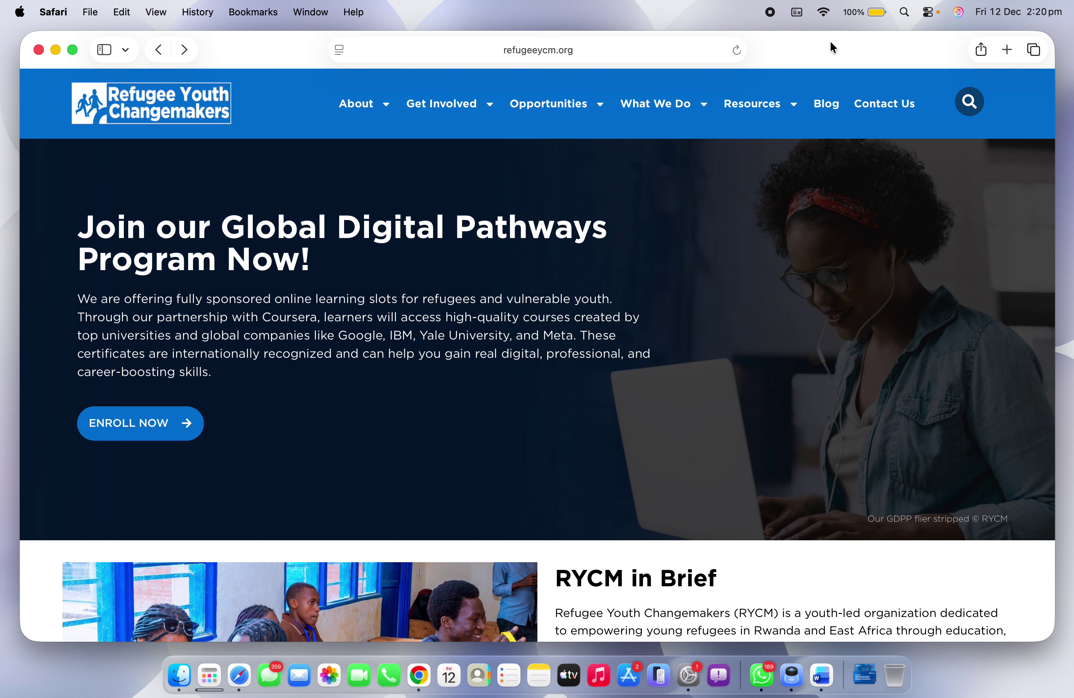
pyautogui.hotkey('ctrl', 'Left')
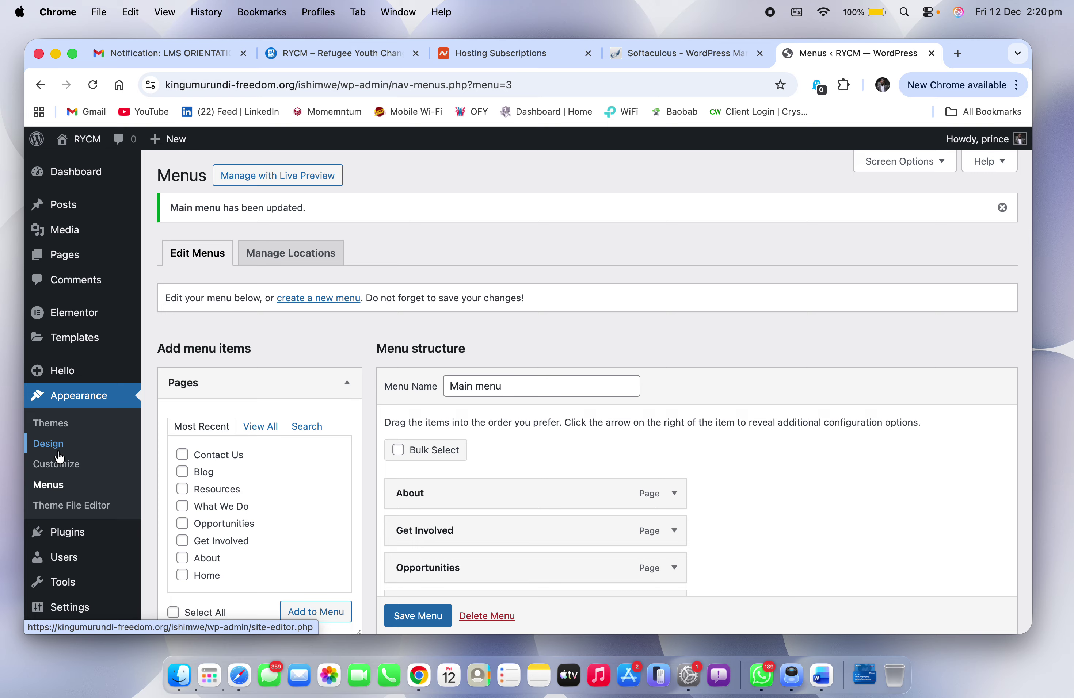
pyautogui.moveTo(85, 340)
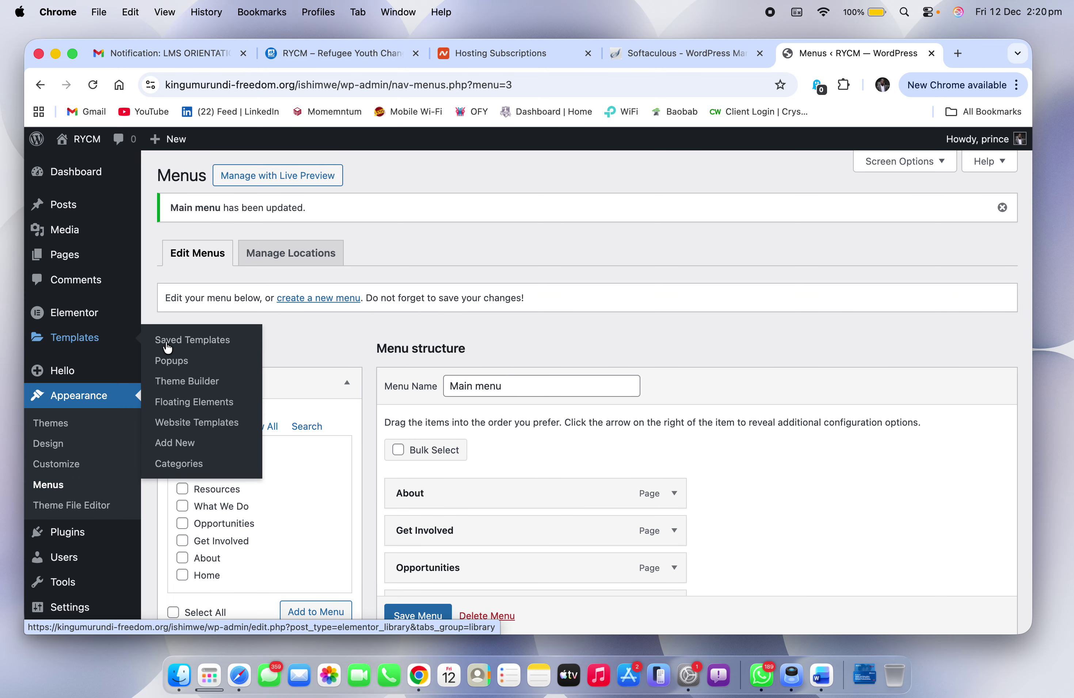
pyautogui.click(206, 383)
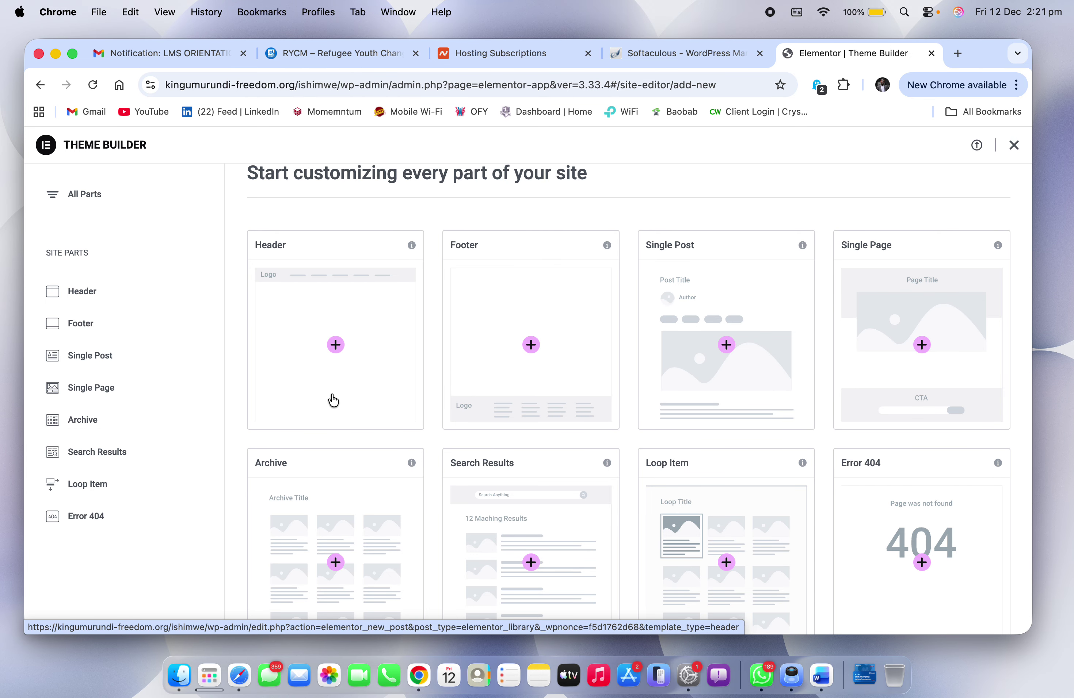
pyautogui.hotkey('ctrl', 'Right')
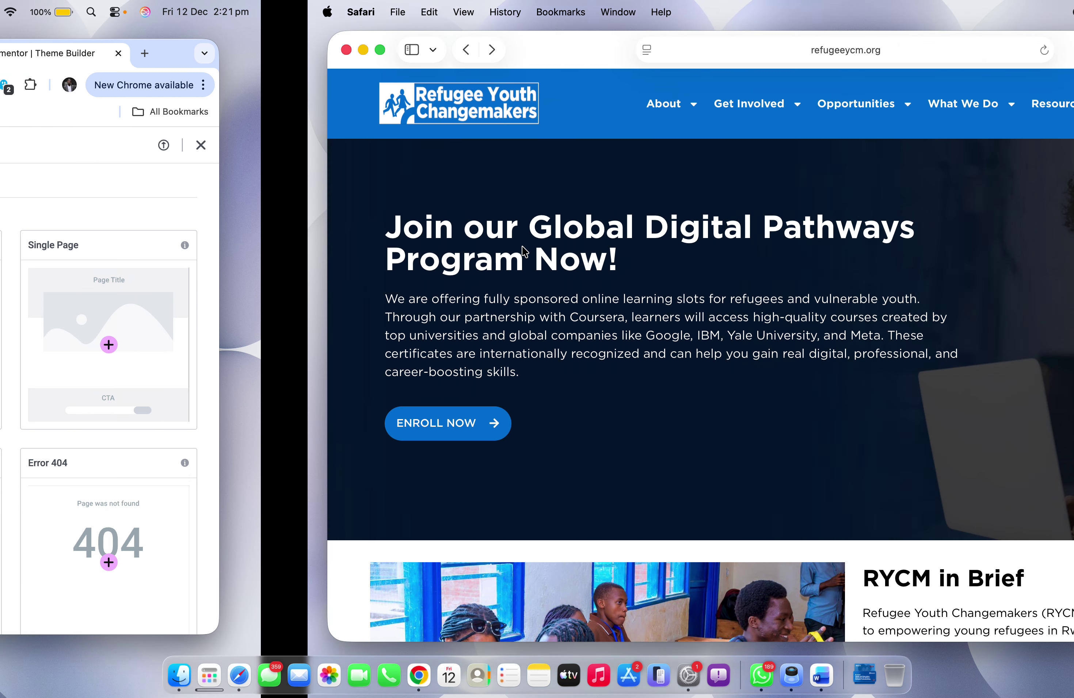
pyautogui.hotkey('ctrl', 'Left')
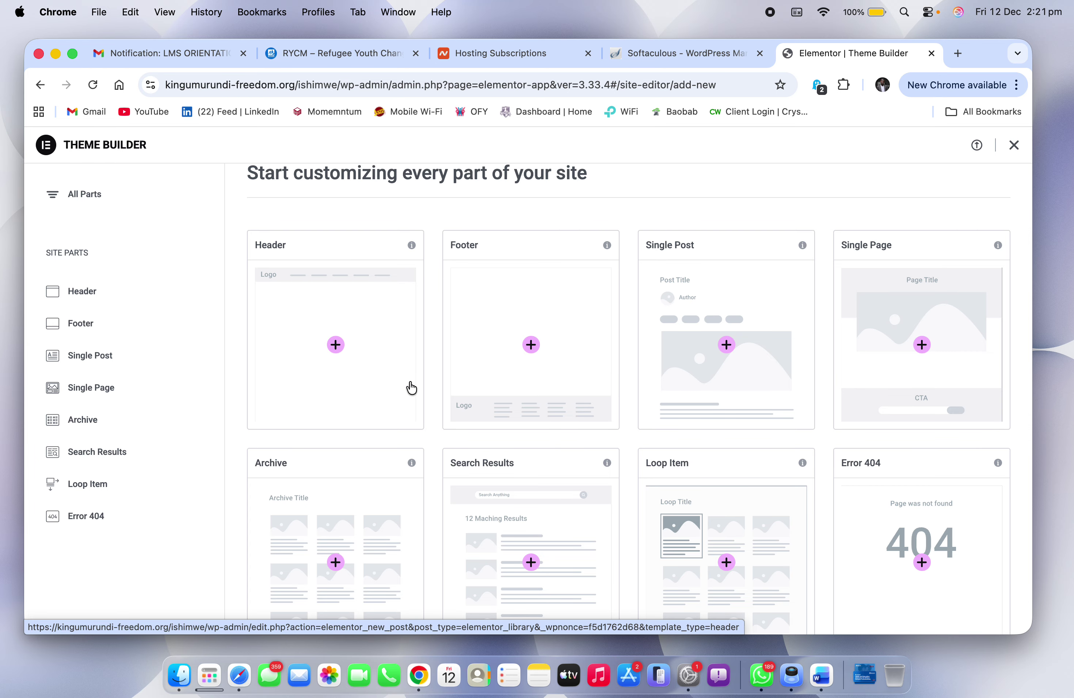
pyautogui.click(337, 346)
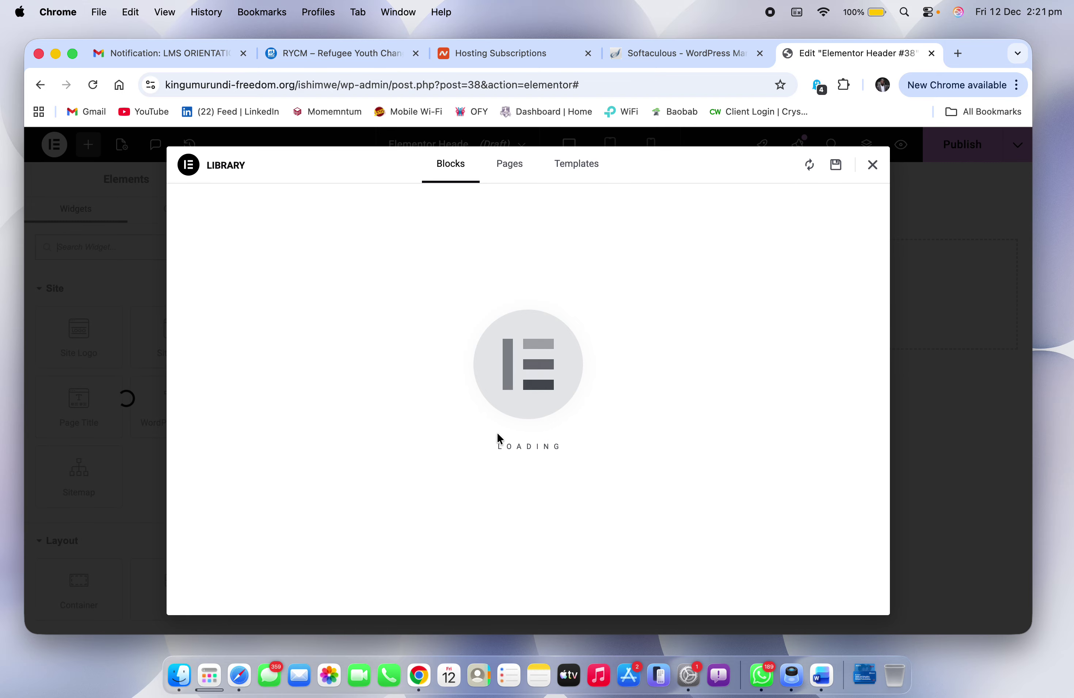
pyautogui.click(873, 164)
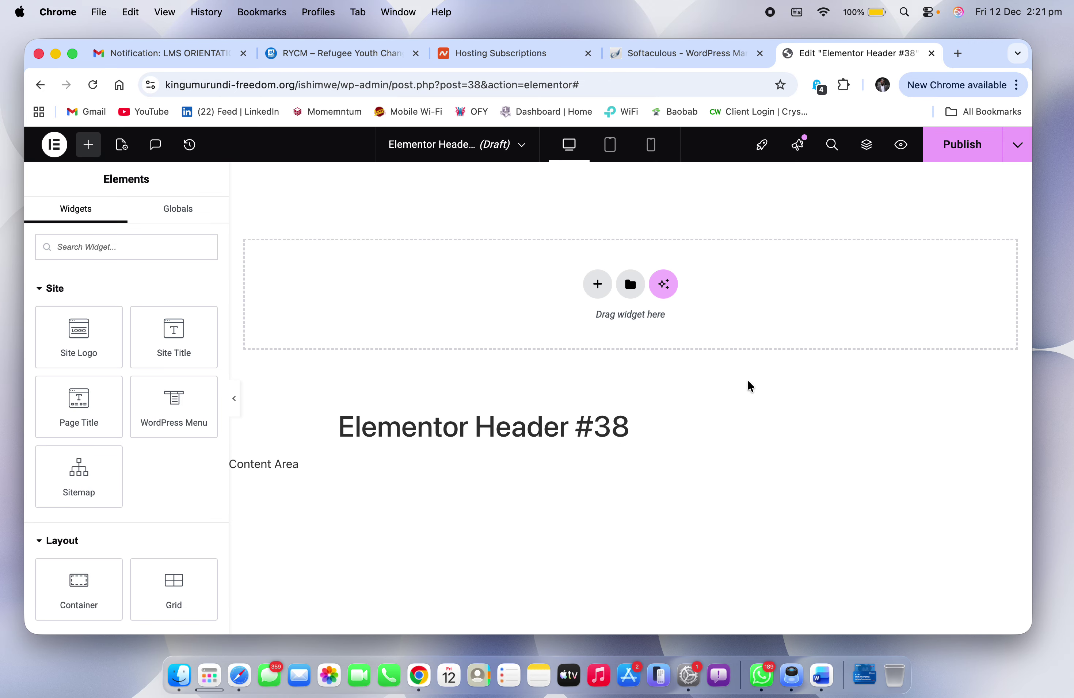
# Step: Consult the header layout on refugeeycm.org in Safari and return to the header template in Chrome
pyautogui.hotkey('ctrl', 'Right')
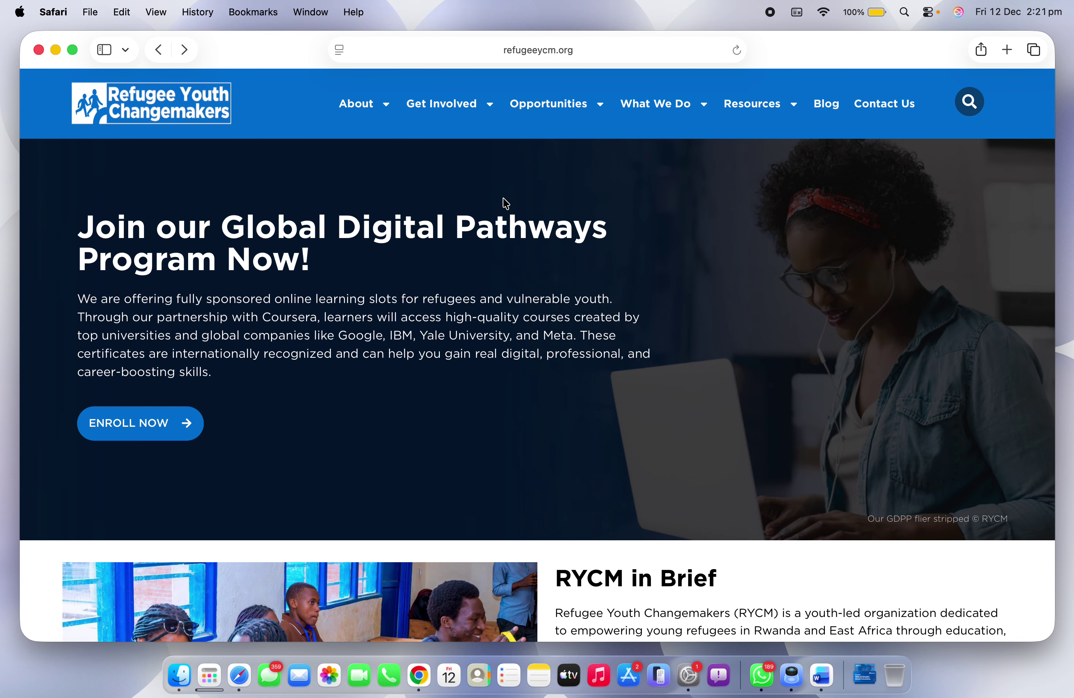
pyautogui.hotkey('ctrl', 'Left')
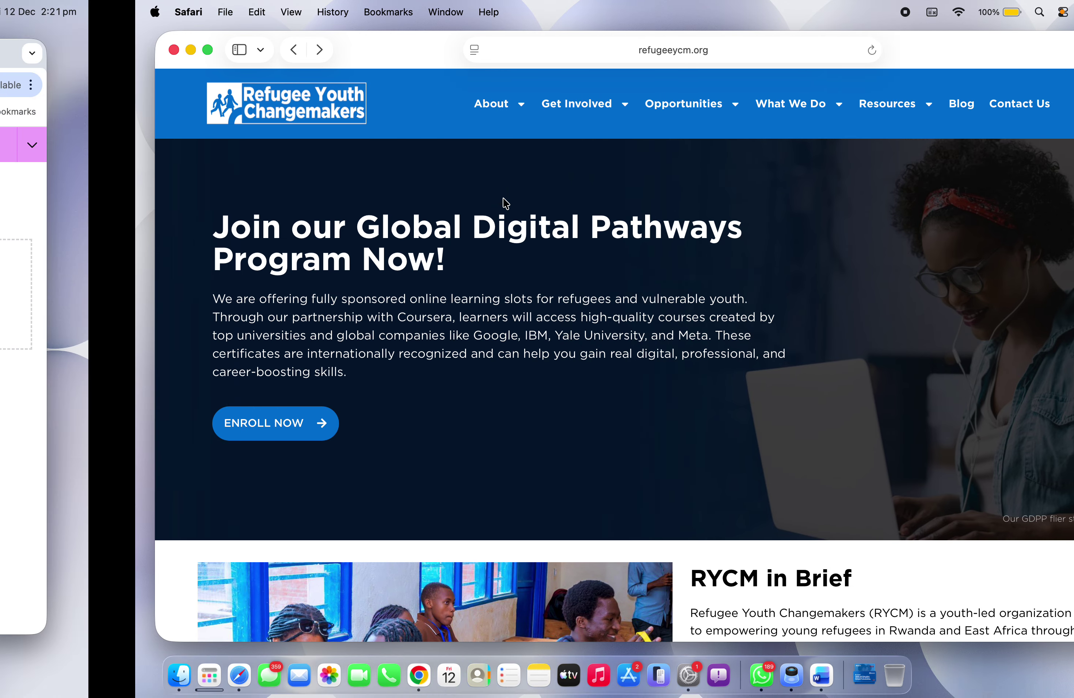
pyautogui.hotkey('ctrl', 'Right')
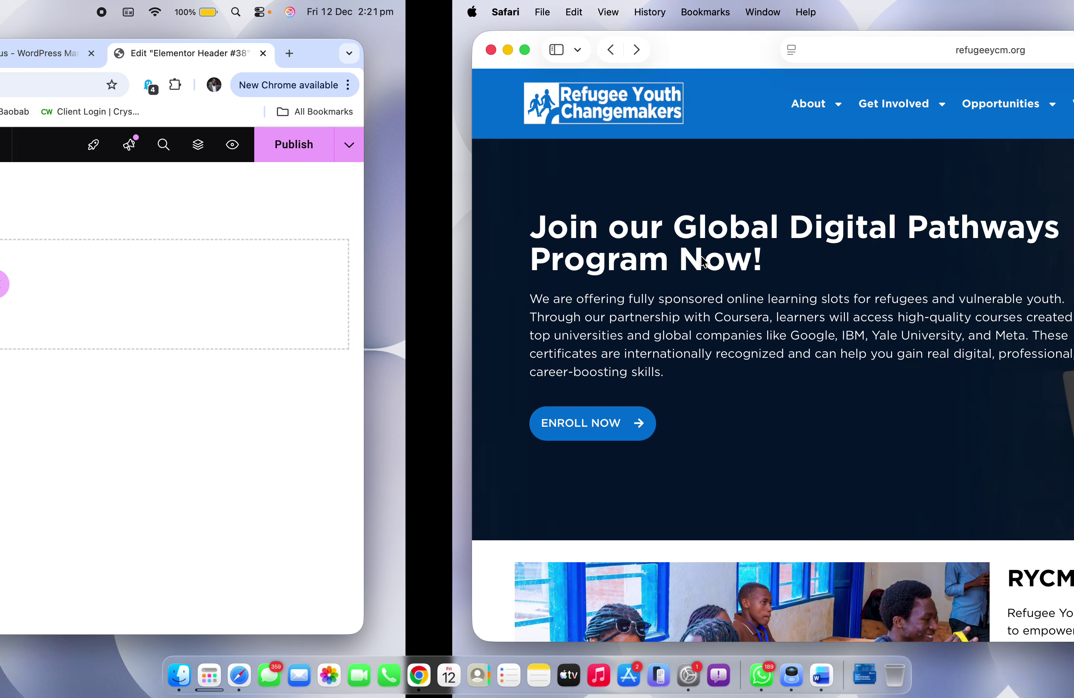
pyautogui.hotkey('ctrl', 'Left')
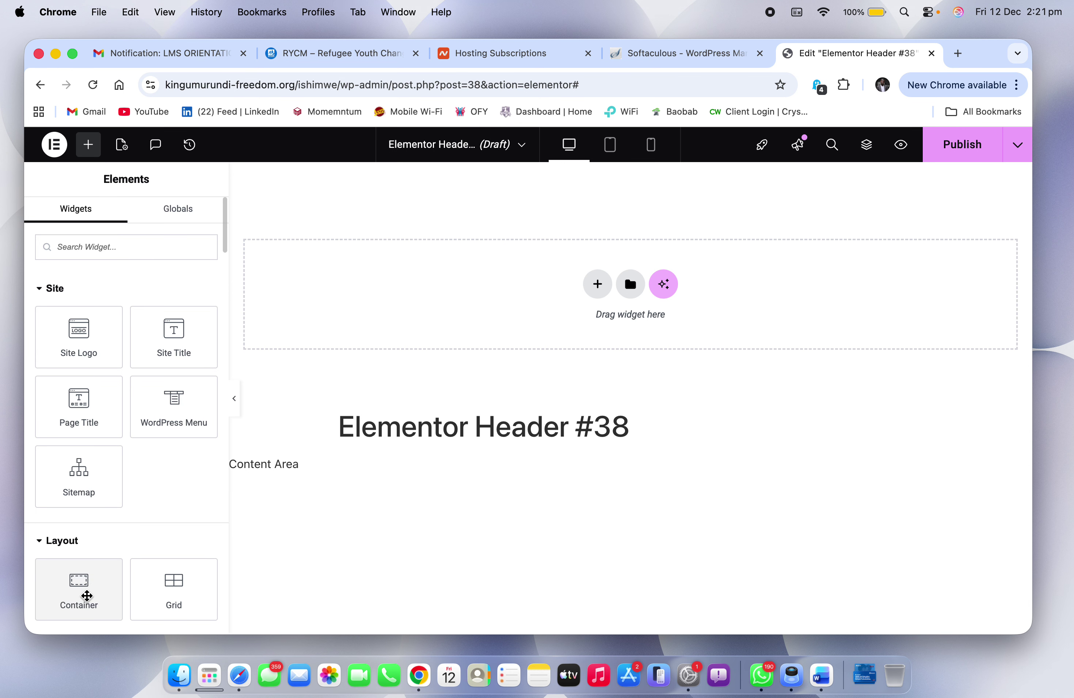
# Step: Add a Container from the Layout widgets to the empty header template
pyautogui.click(79, 579)
pyautogui.moveTo(79, 579)
pyautogui.mouseDown()
pyautogui.moveTo(421, 290)
pyautogui.moveTo(440, 290)
pyautogui.moveTo(115, 511)
pyautogui.moveTo(81, 573)
pyautogui.mouseUp()
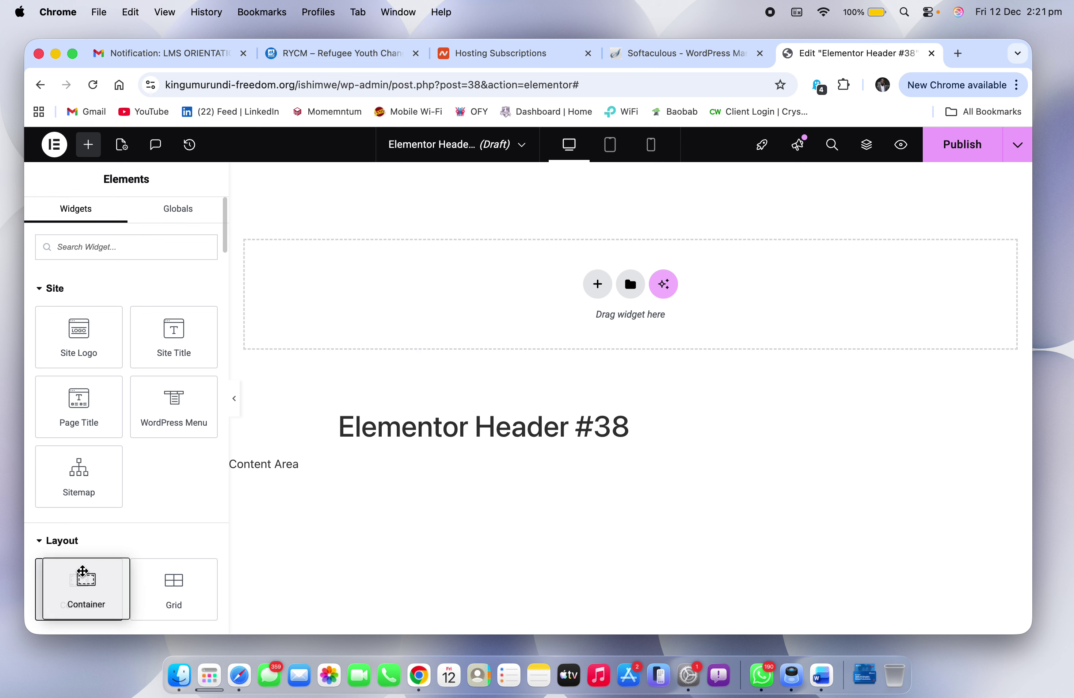
pyautogui.scroll(-15, 128, 553)
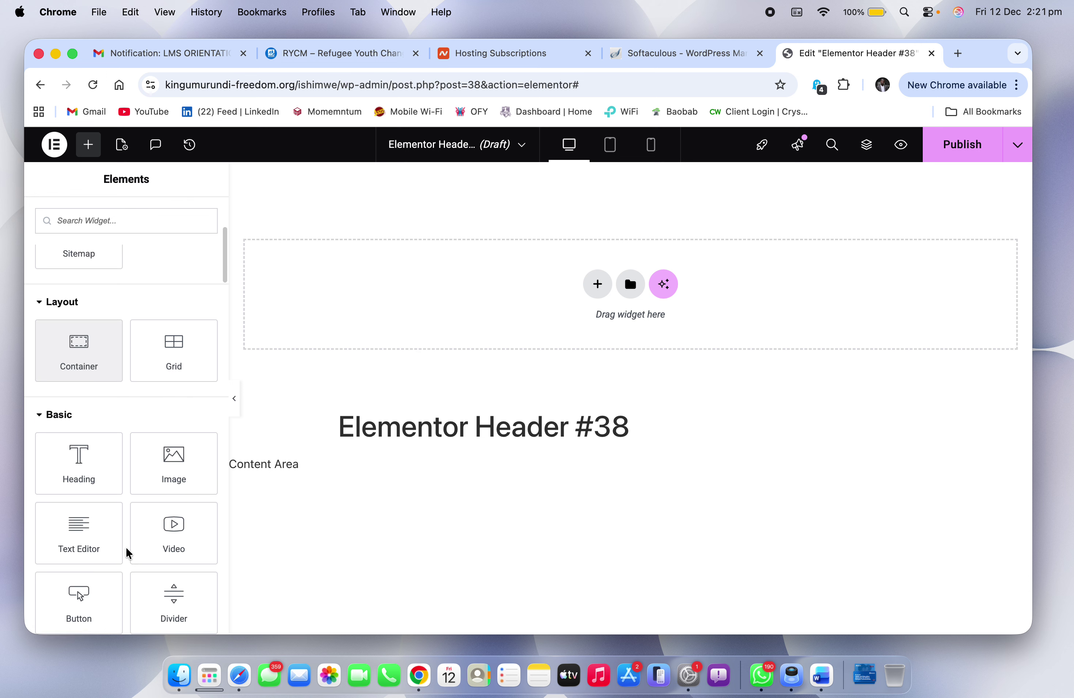
pyautogui.scroll(-5, 127, 553)
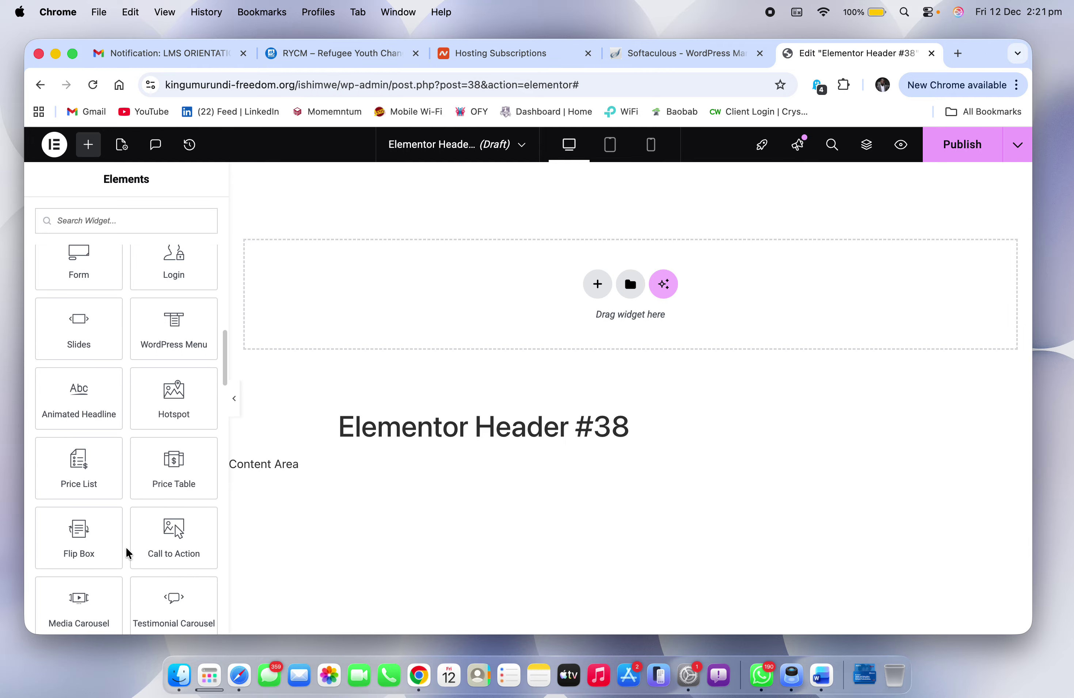
pyautogui.scroll(-1, 127, 553)
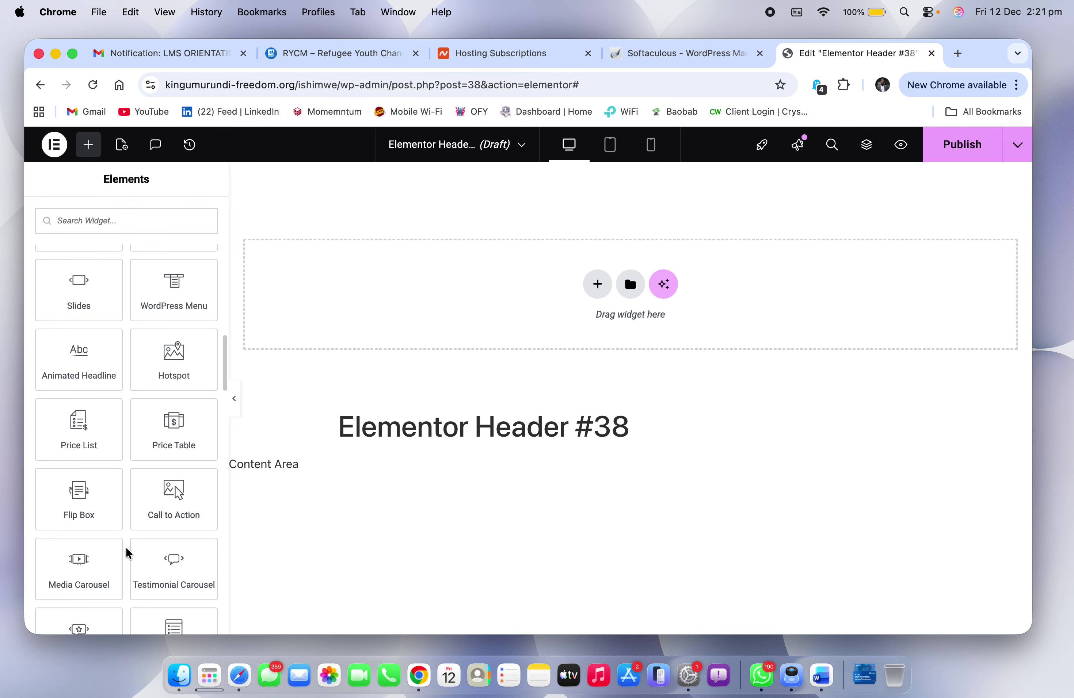
pyautogui.scroll(-2, 128, 553)
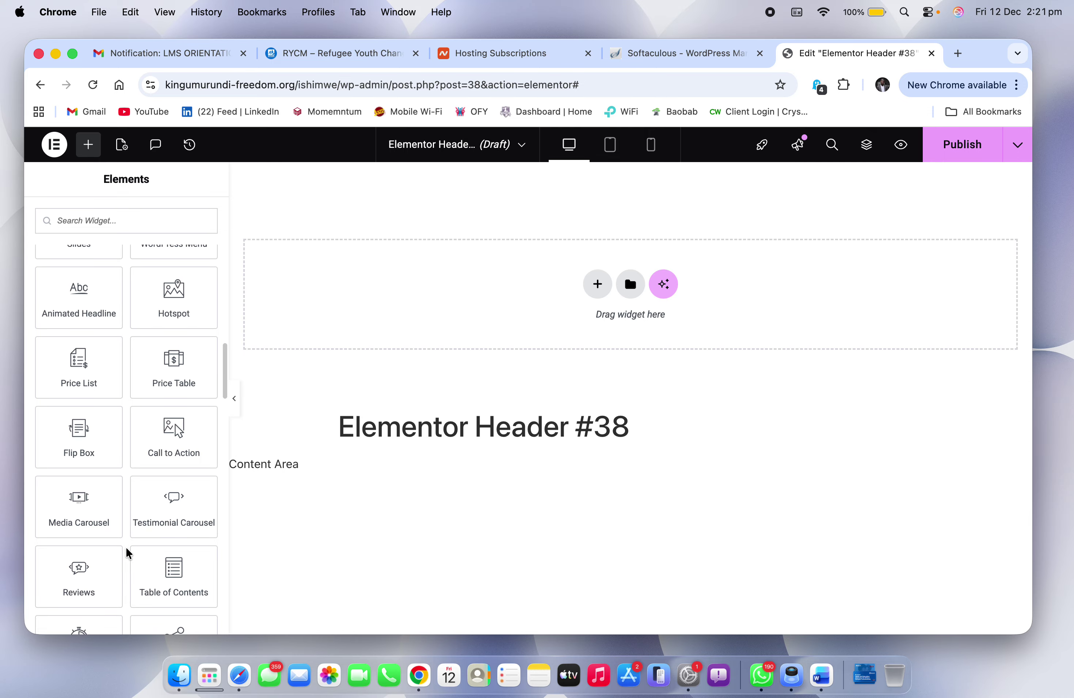
pyautogui.scroll(-8, 127, 554)
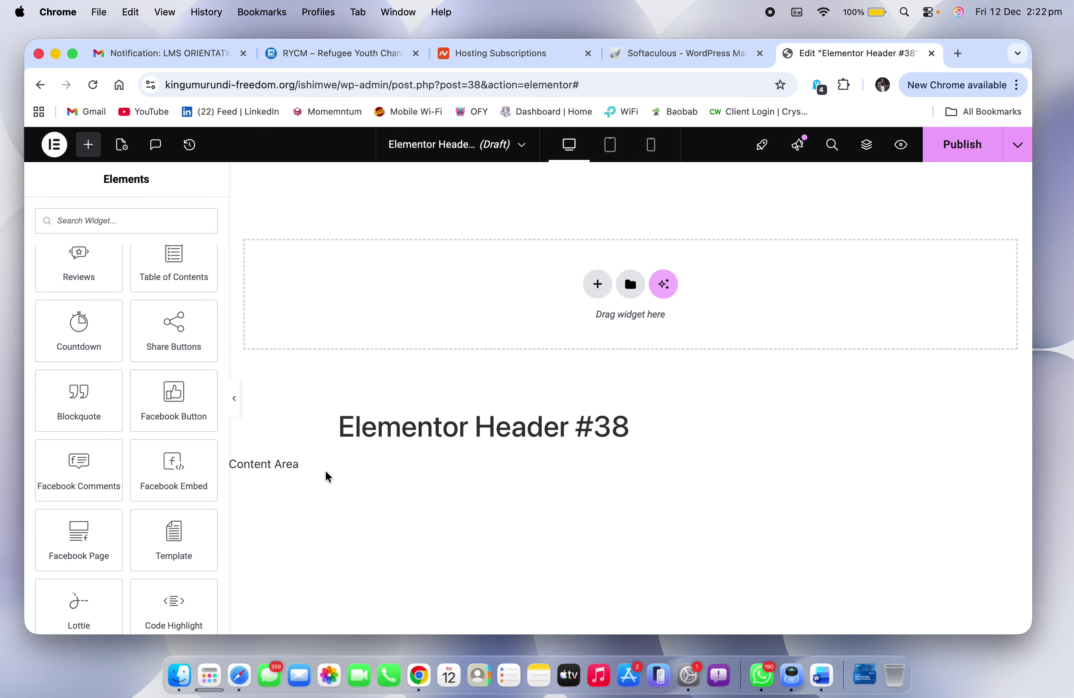
pyautogui.scroll(10, 163, 393)
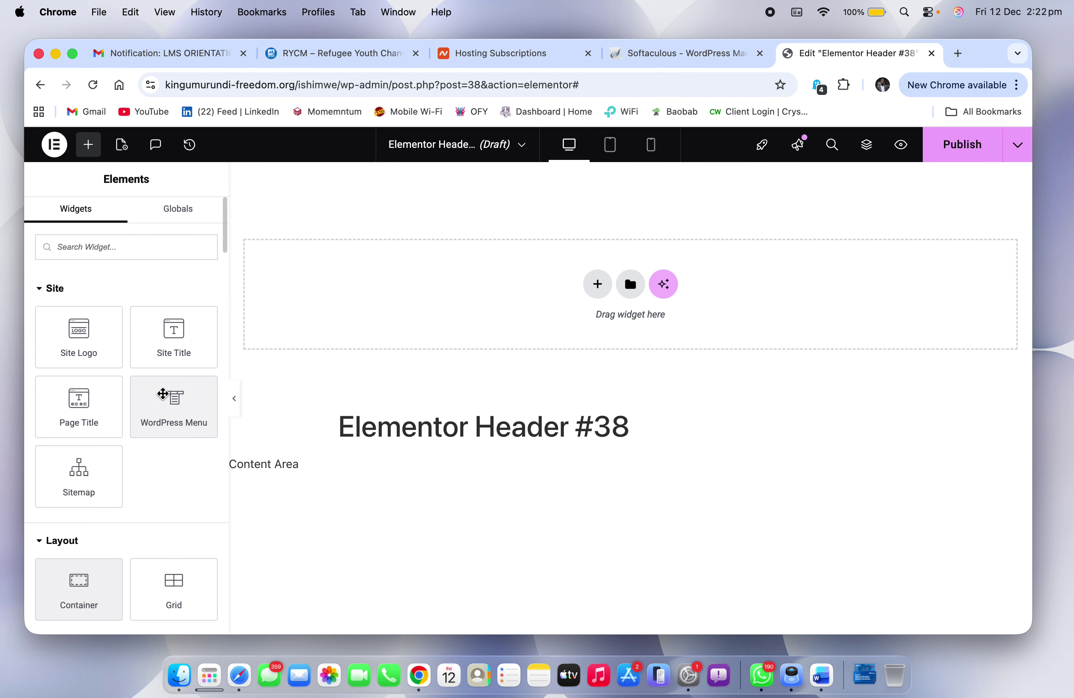
pyautogui.scroll(-3, 100, 540)
pyautogui.moveTo(86, 503); pyautogui.dragTo(544, 305)
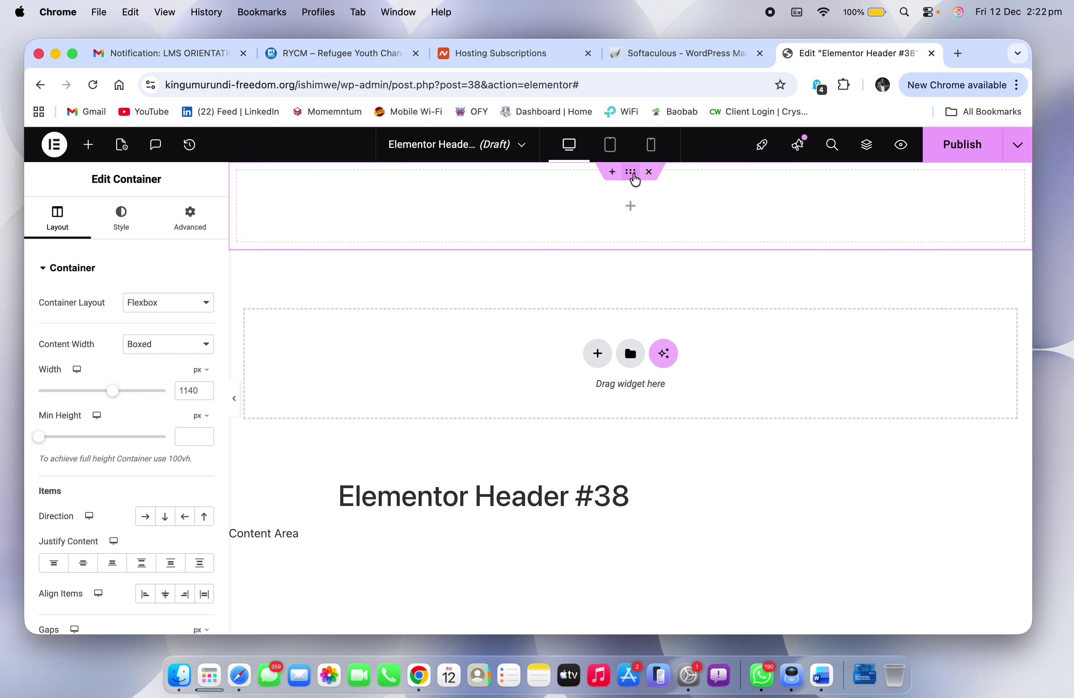
# Step: Check the reference site's header bar in Safari against the new container in Chrome
pyautogui.hotkey('ctrl', 'Right')
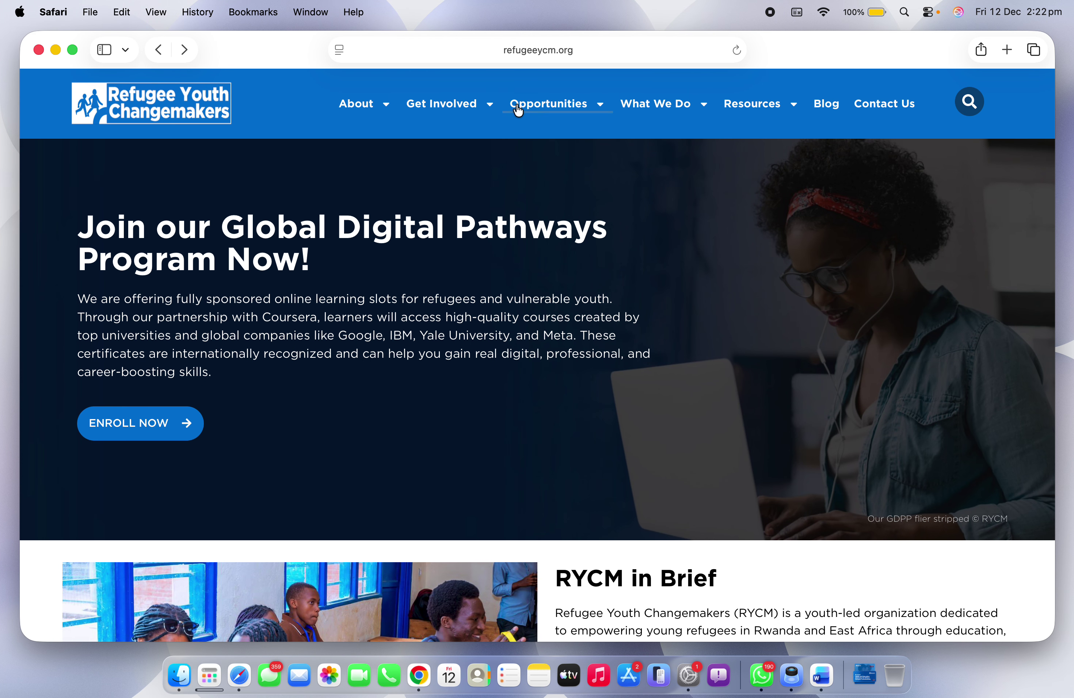
pyautogui.hotkey('ctrl', 'Left')
pyautogui.hotkey('ctrl', 'Right')
pyautogui.hotkey('ctrl', 'Left')
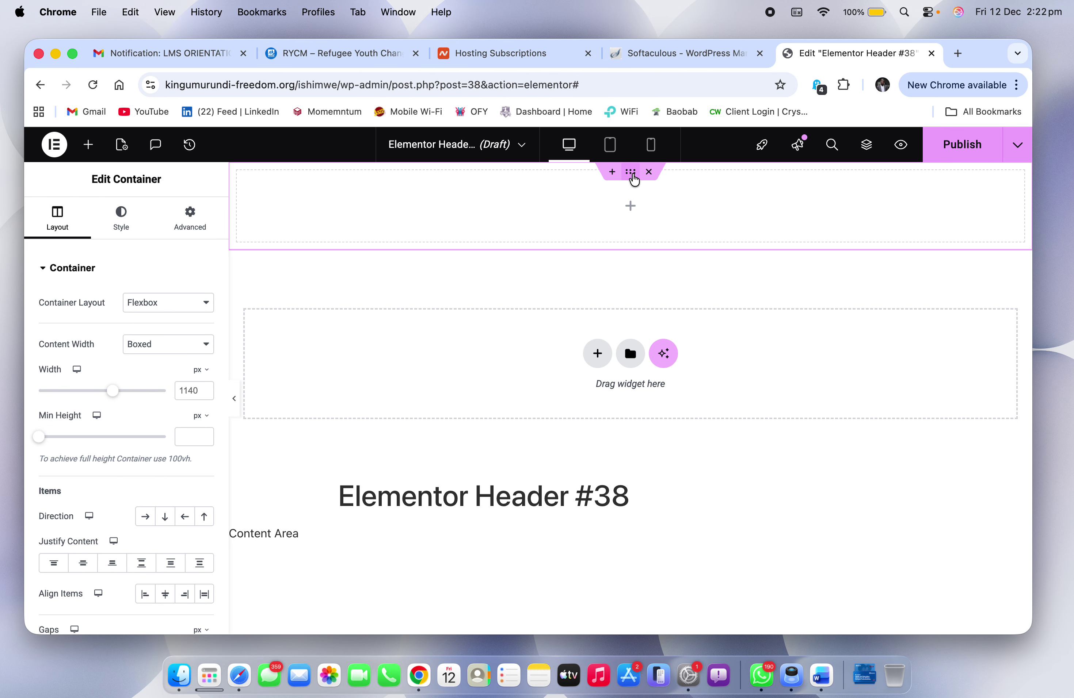
# Step: Set the header container's background type to Classic and try a dark red background colour, #9C4848
pyautogui.click(129, 218)
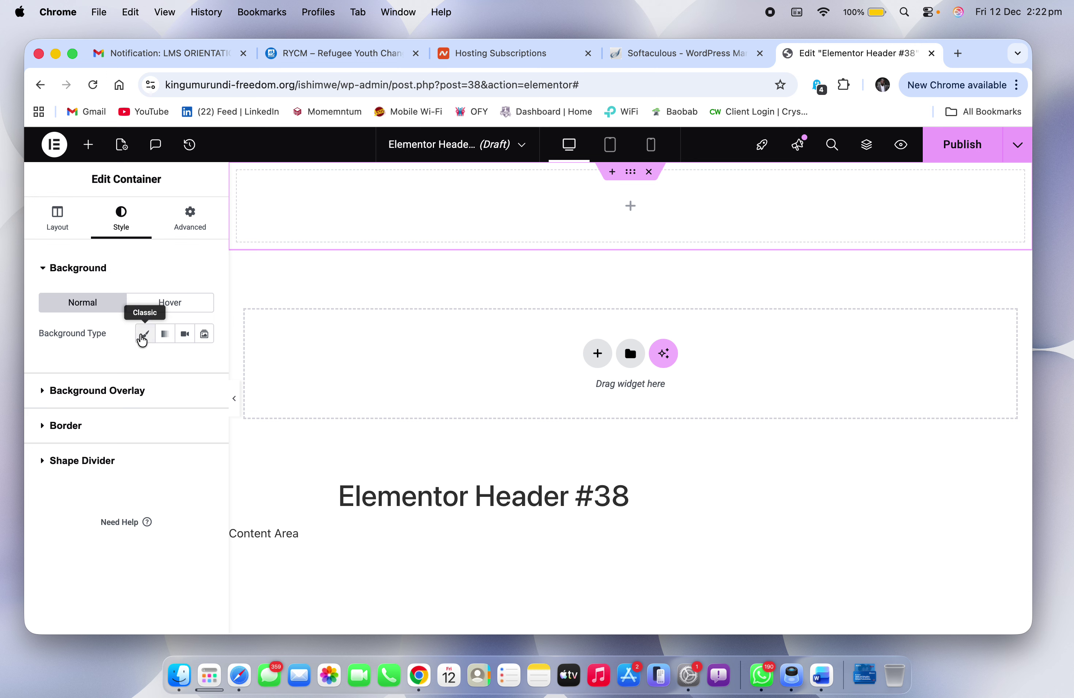
pyautogui.click(143, 335)
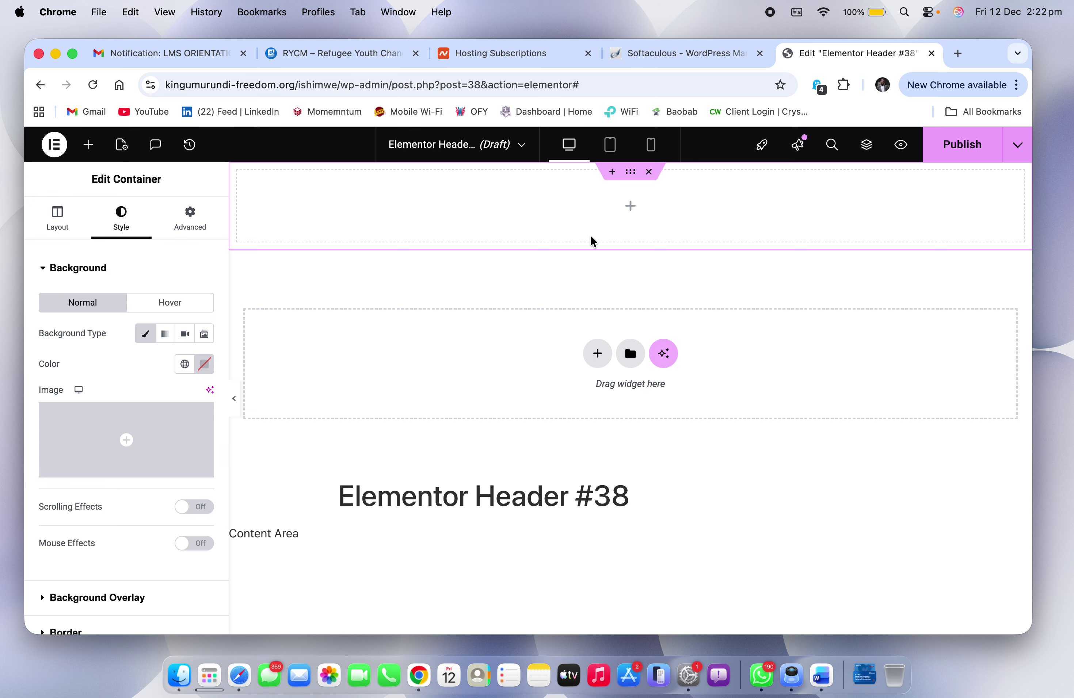
pyautogui.click(55, 217)
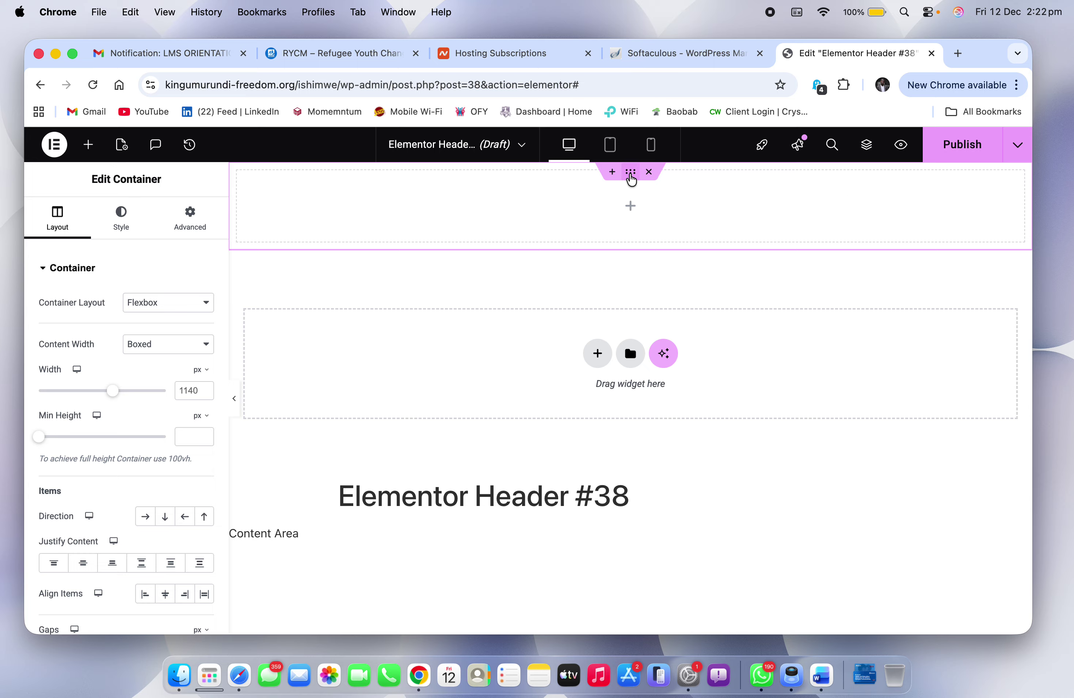
pyautogui.click(631, 178)
pyautogui.click(118, 229)
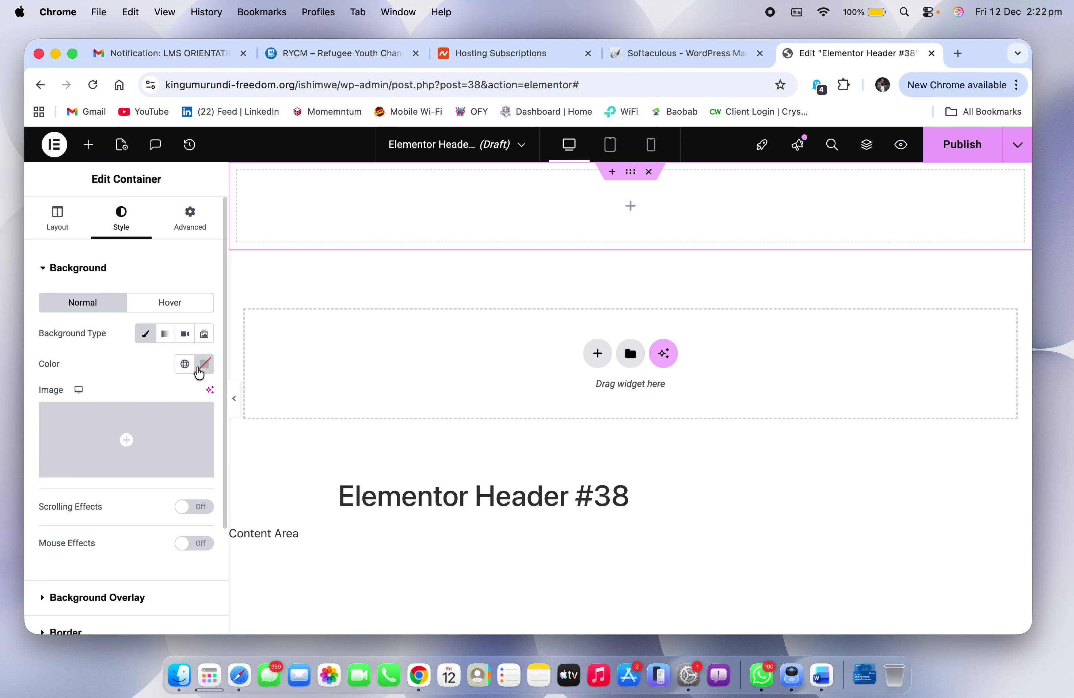
pyautogui.click(202, 371)
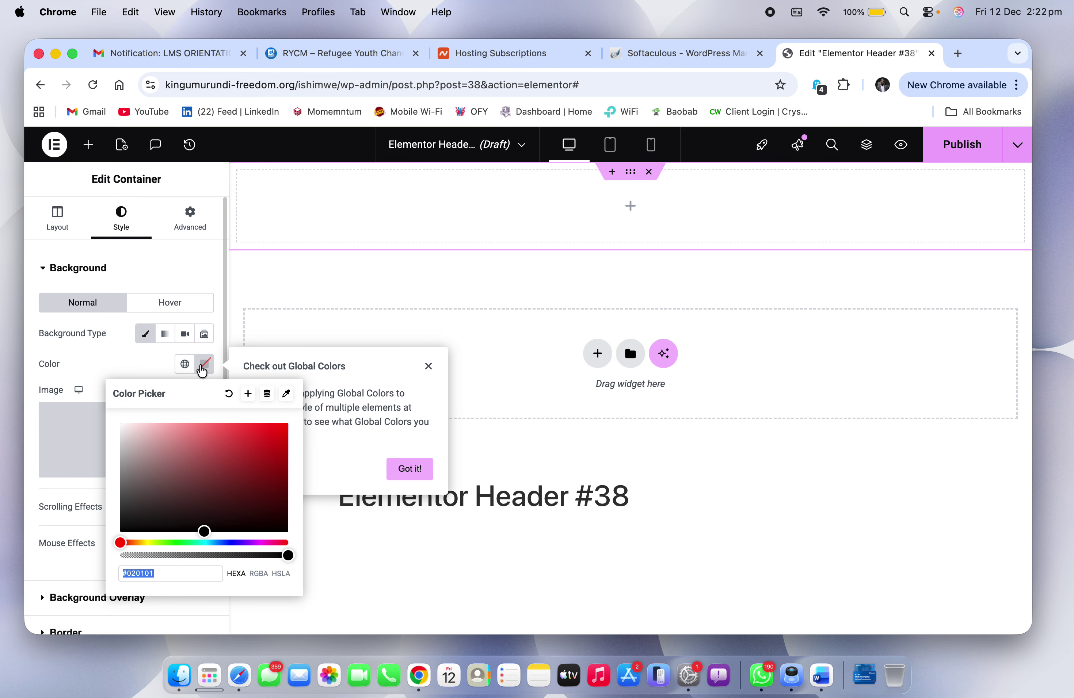
pyautogui.moveTo(180, 467); pyautogui.dragTo(211, 462)
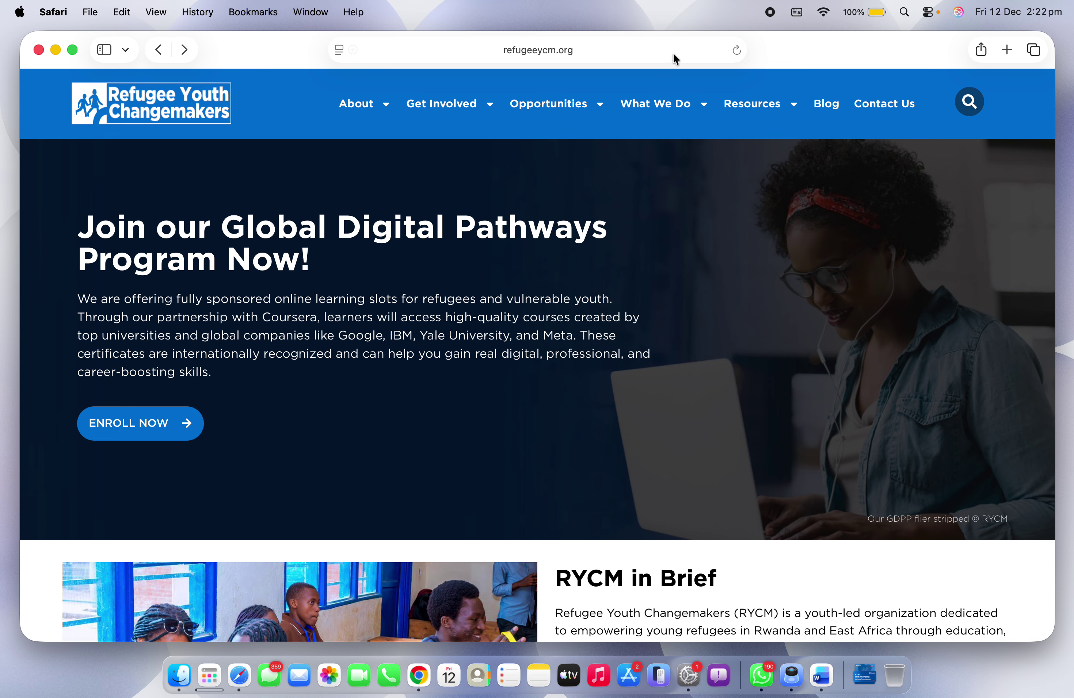
# Step: Open the RYCM Brand Guidelines on refugeeycm.org in Safari and copy the Full Color version's blue hex code, #0277D4
pyautogui.click(358, 108)
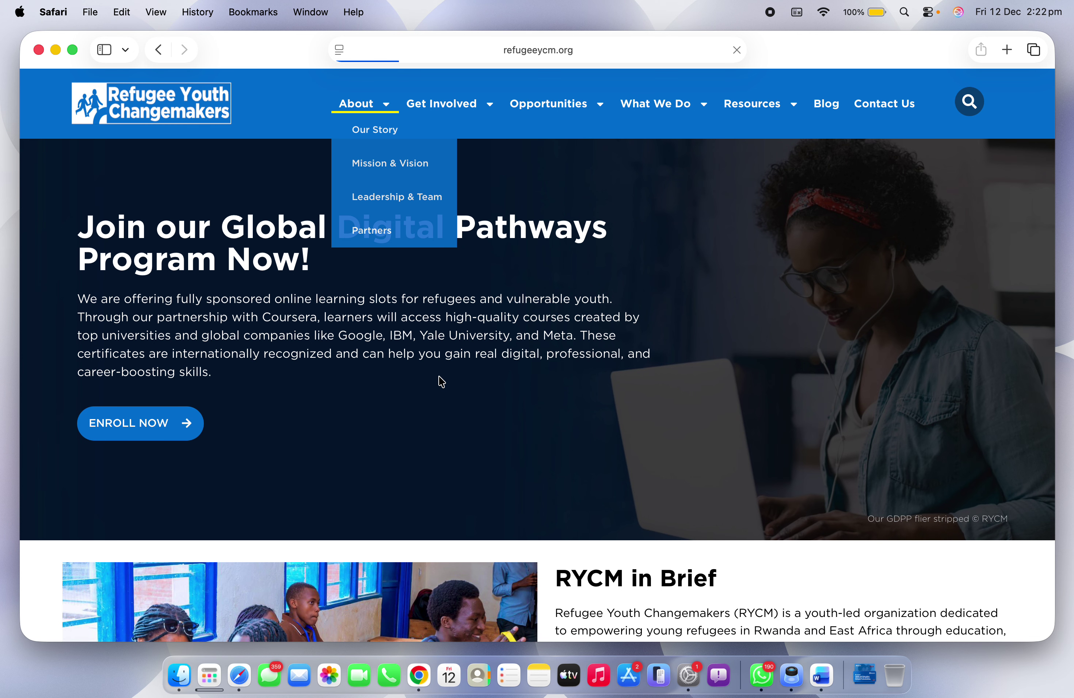
pyautogui.scroll(-20, 439, 378)
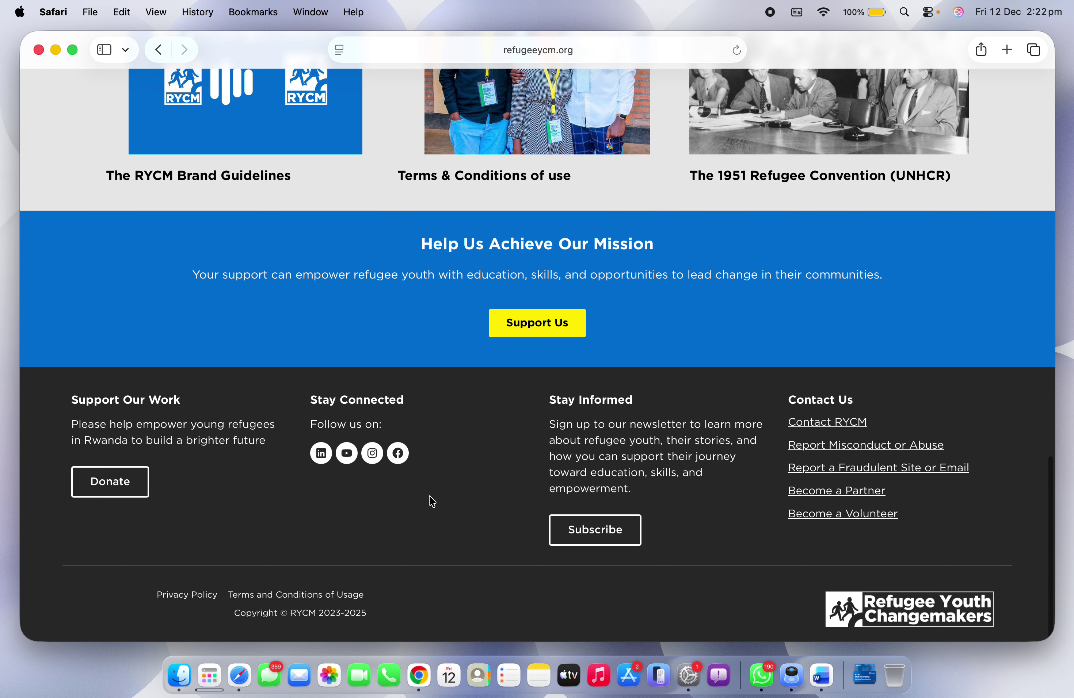
pyautogui.scroll(5, 429, 498)
pyautogui.click(241, 236)
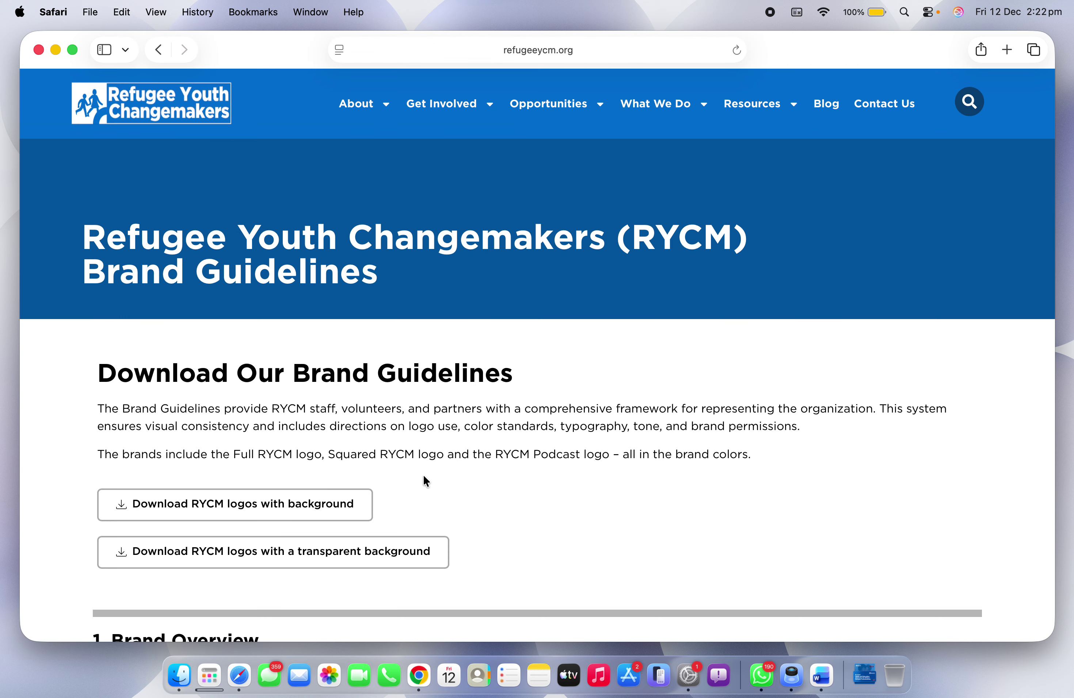
pyautogui.scroll(-15, 476, 462)
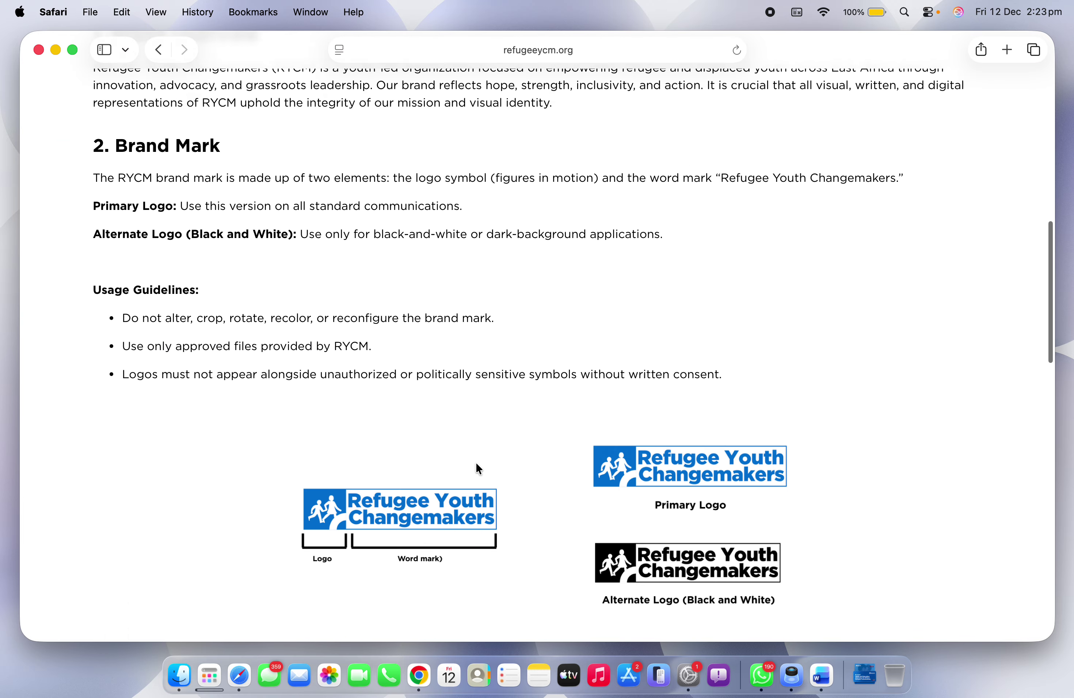
pyautogui.scroll(-8, 475, 462)
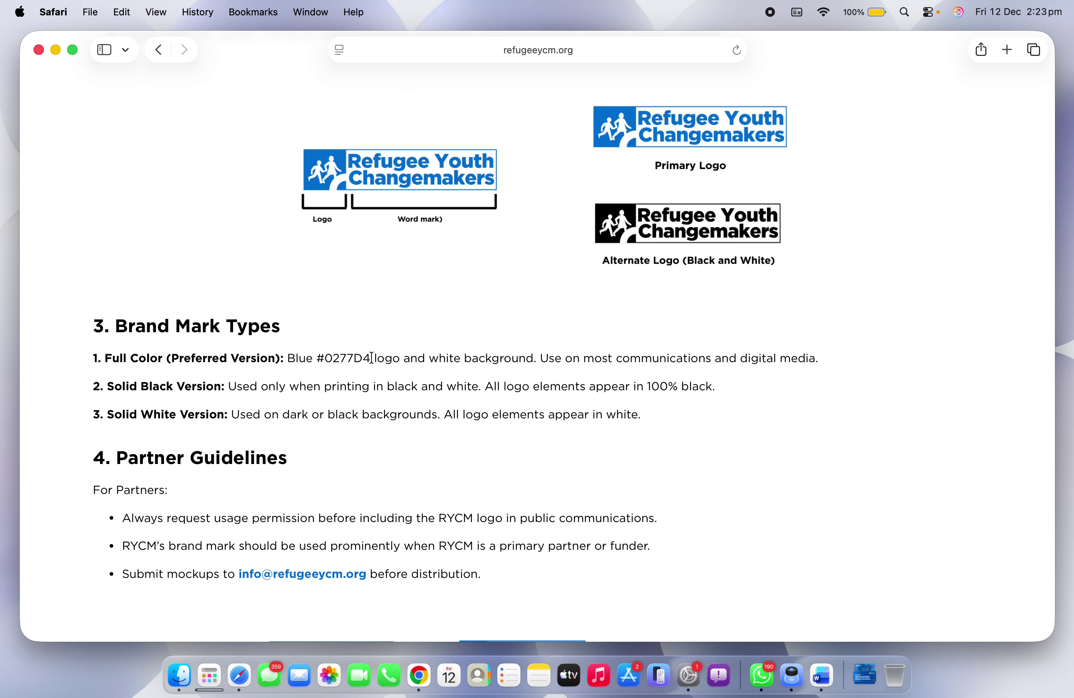
pyautogui.moveTo(372, 358); pyautogui.dragTo(320, 358)
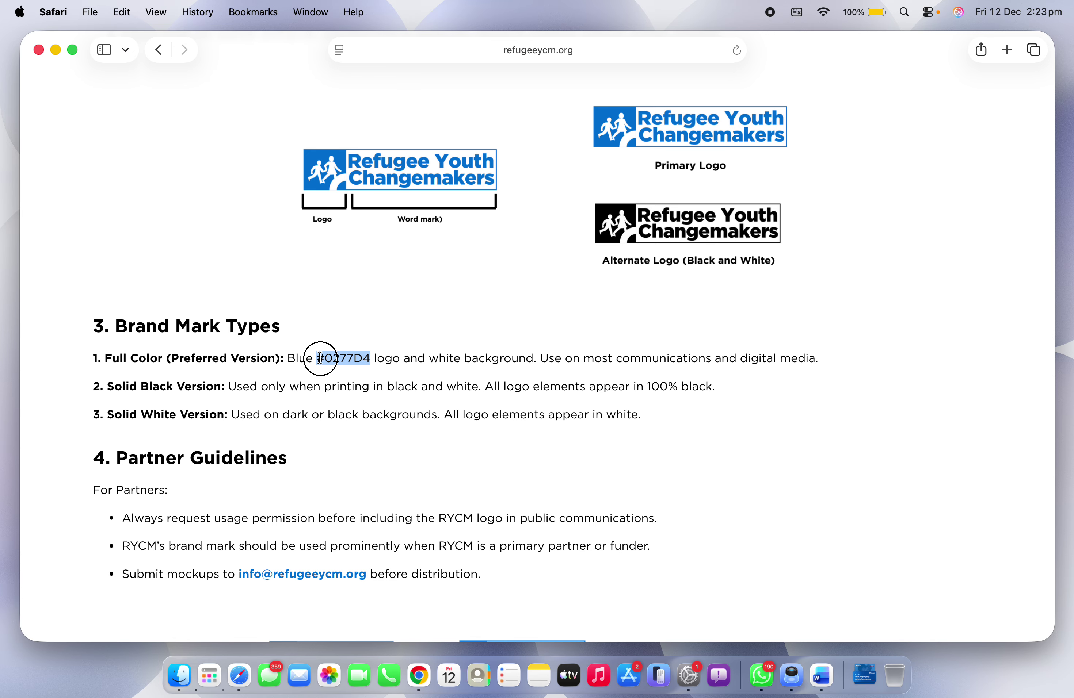
pyautogui.press('super+r')
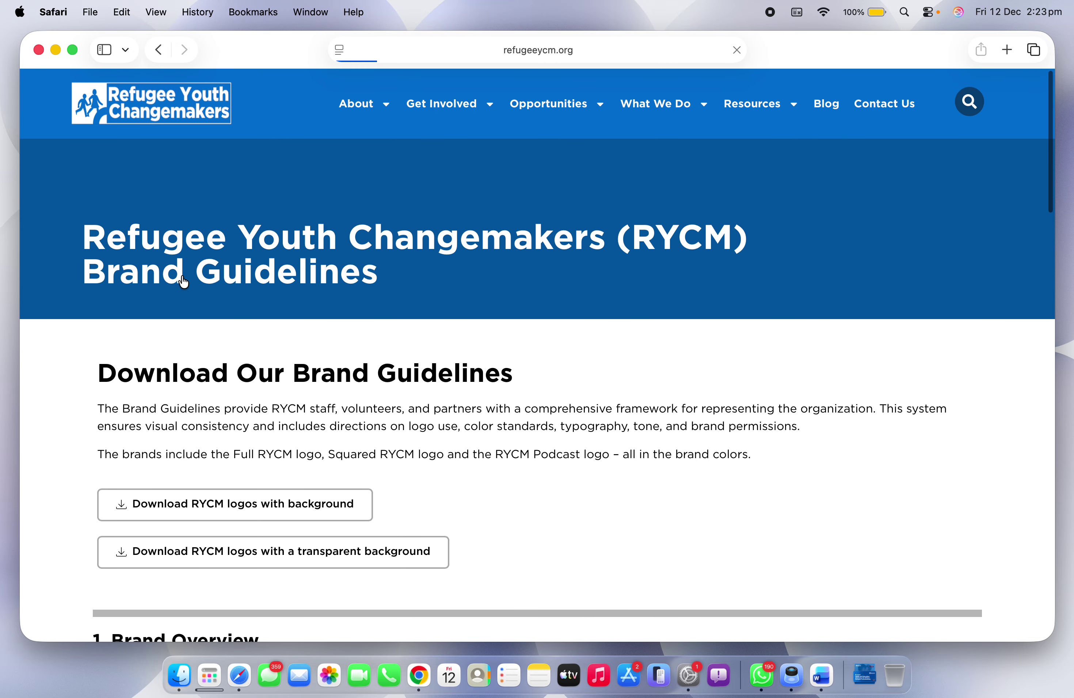
# Step: Switch back to Chrome and set the header container's background colour to #0277D4
pyautogui.hotkey('ctrl', 'Left')
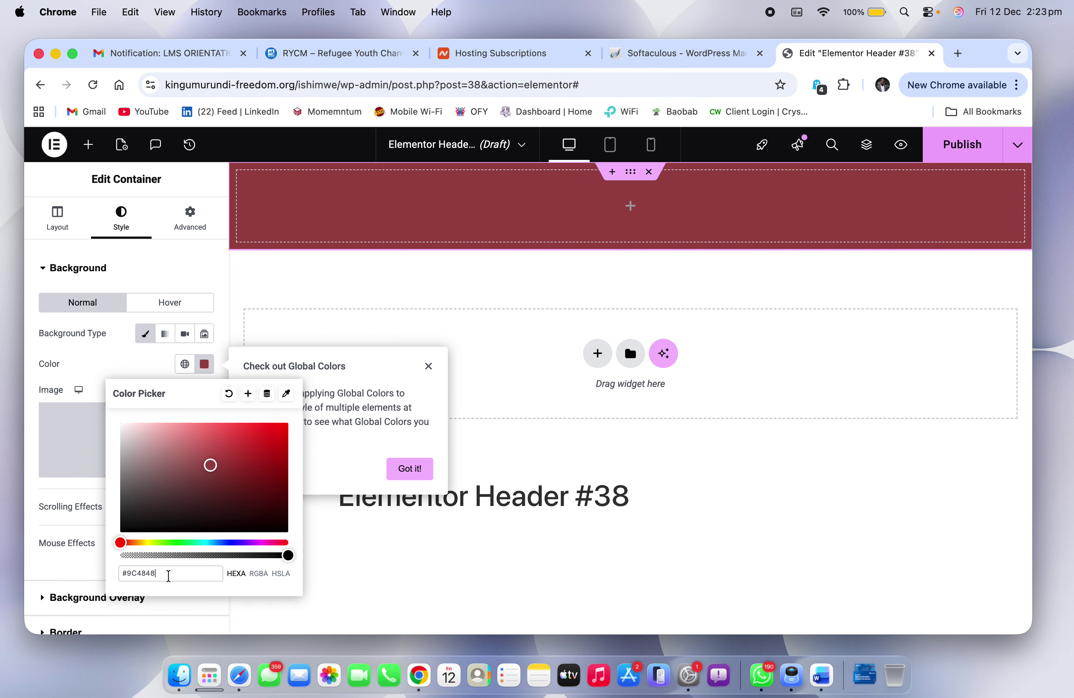
pyautogui.click(51, 497)
pyautogui.click(207, 366)
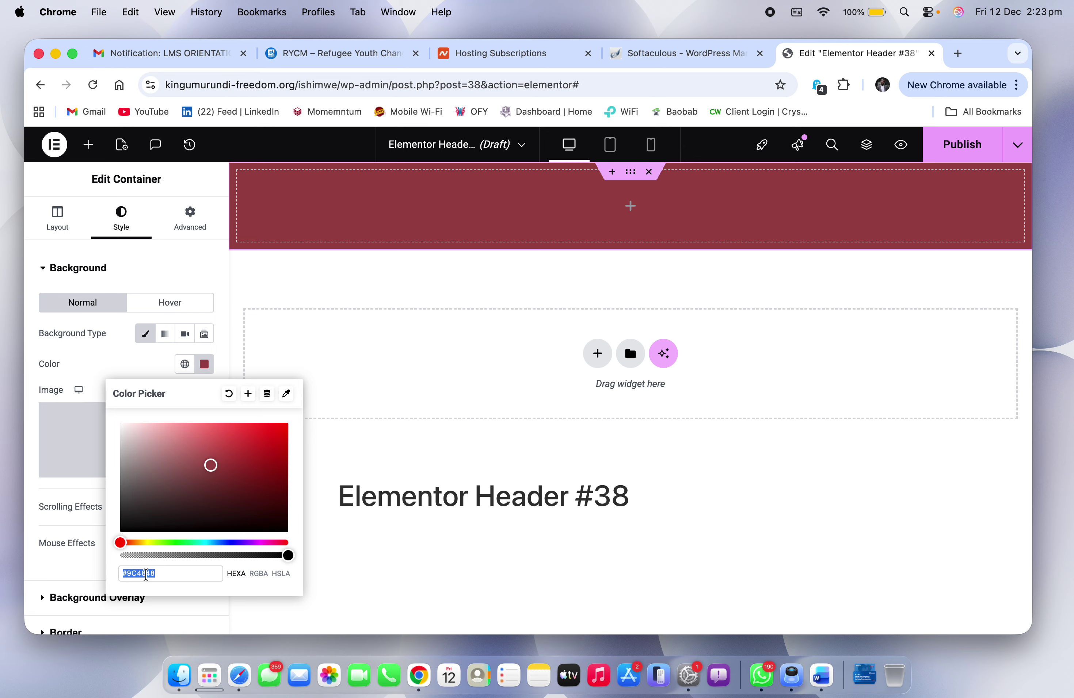
pyautogui.write('#0277D4')
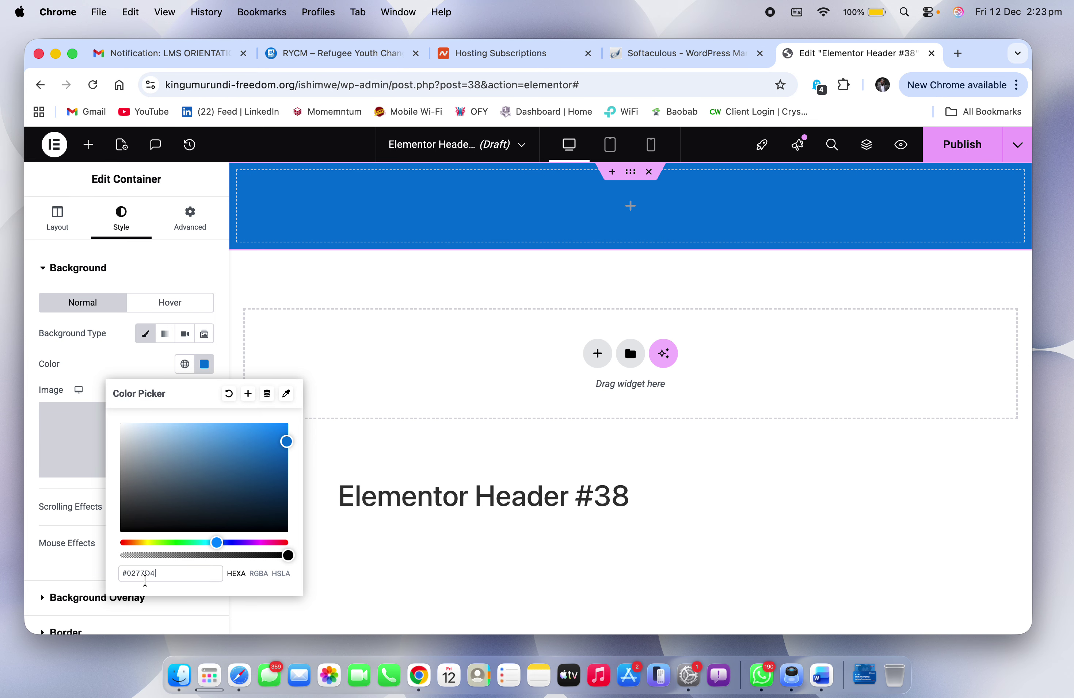
pyautogui.click(87, 377)
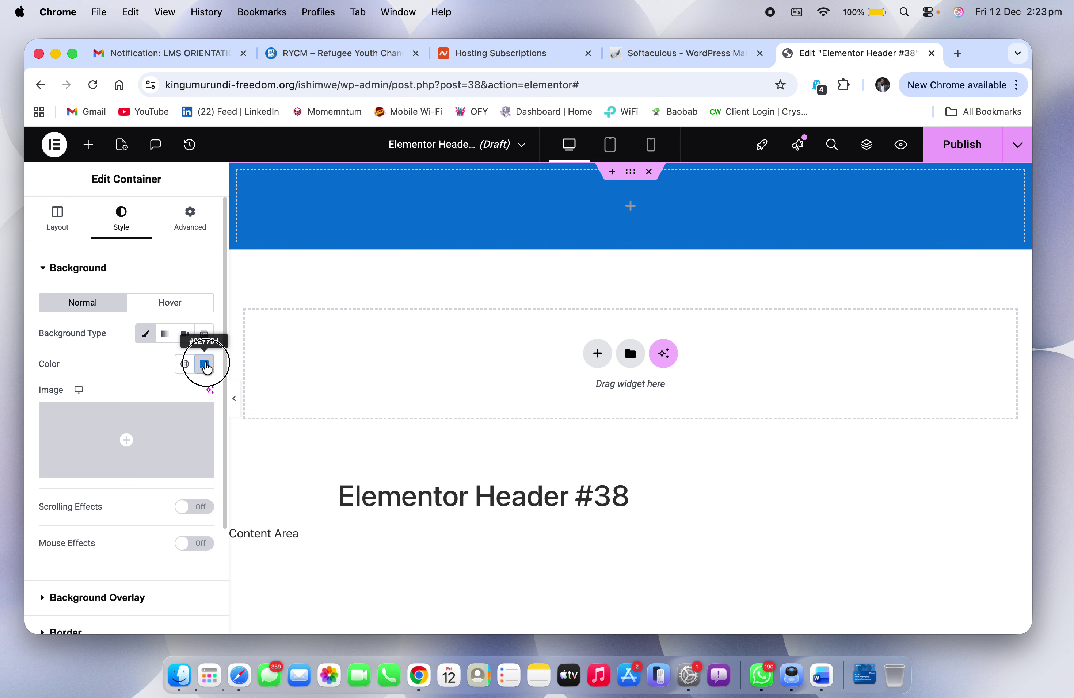
# Step: Save the container's background colour as a new global colour named blue and check it in the Global Colors list
pyautogui.click(205, 365)
pyautogui.press('super+c')
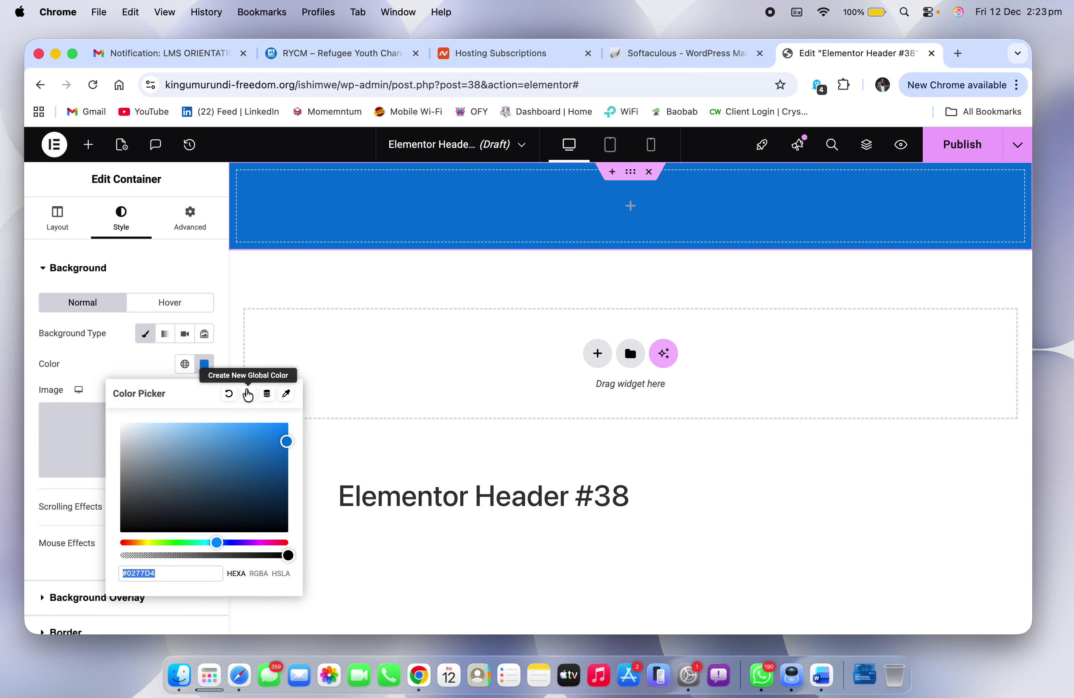
pyautogui.click(247, 395)
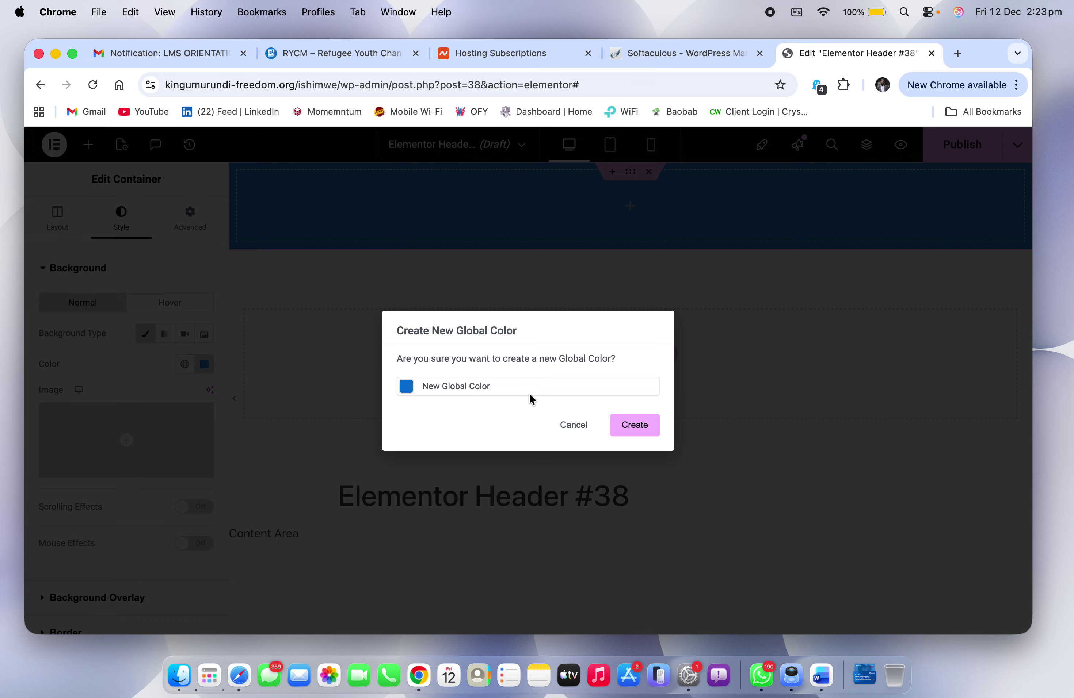
pyautogui.press('super+a')
pyautogui.write('b')
pyautogui.click(634, 425)
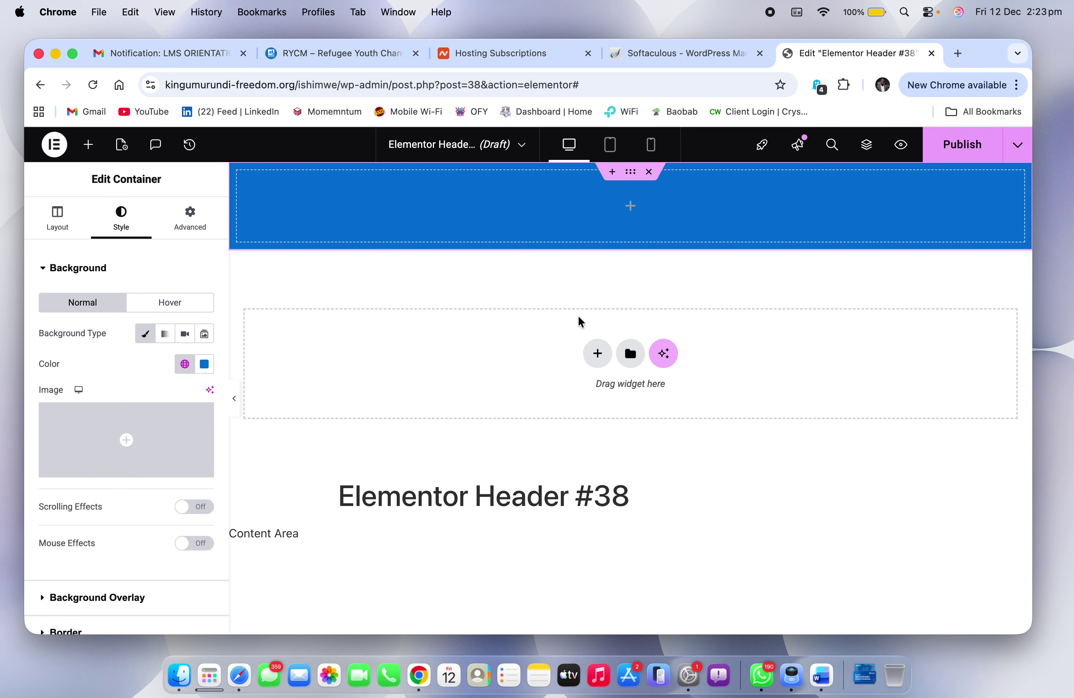
pyautogui.click(184, 365)
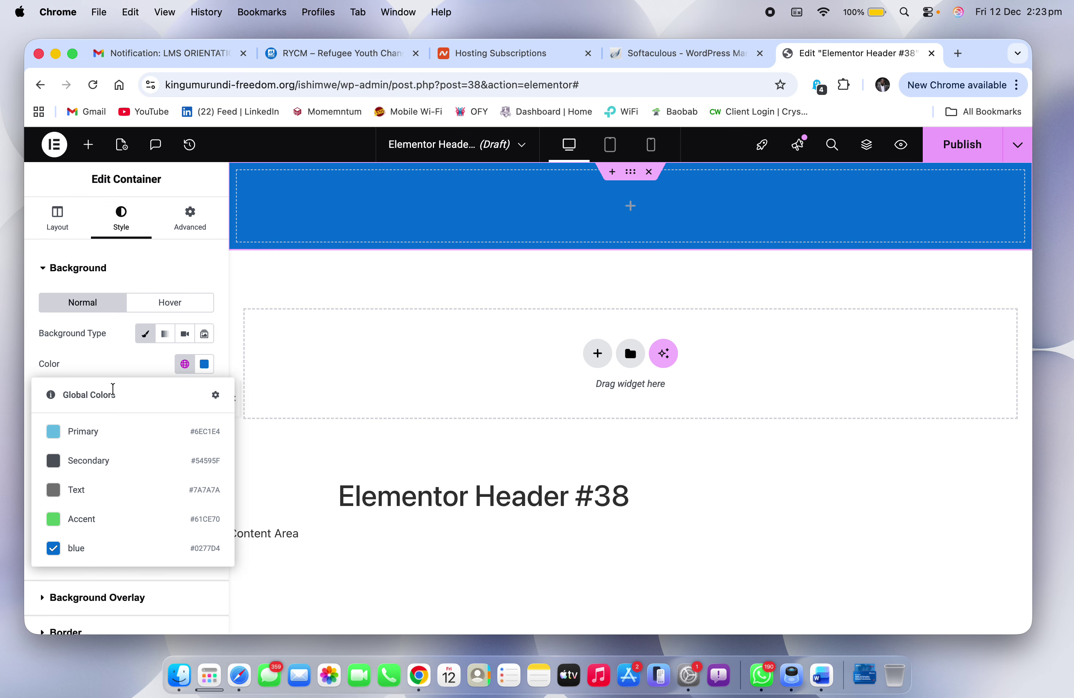
# Step: Close the header container's global colour list and open Elementor's Site Settings
pyautogui.click(98, 363)
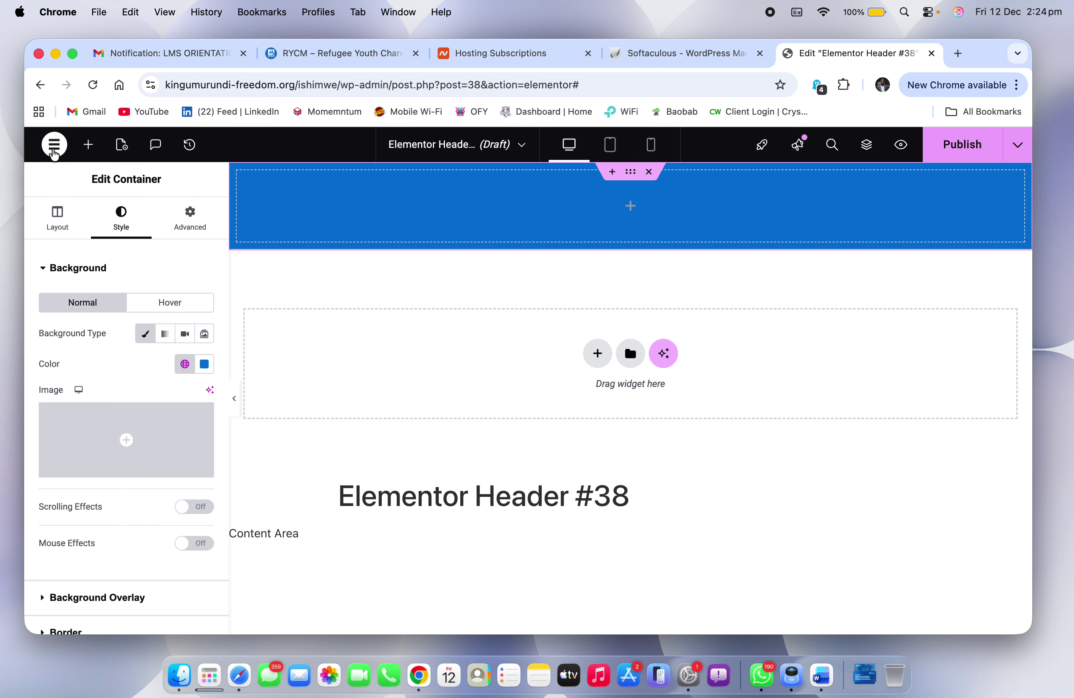
pyautogui.click(53, 145)
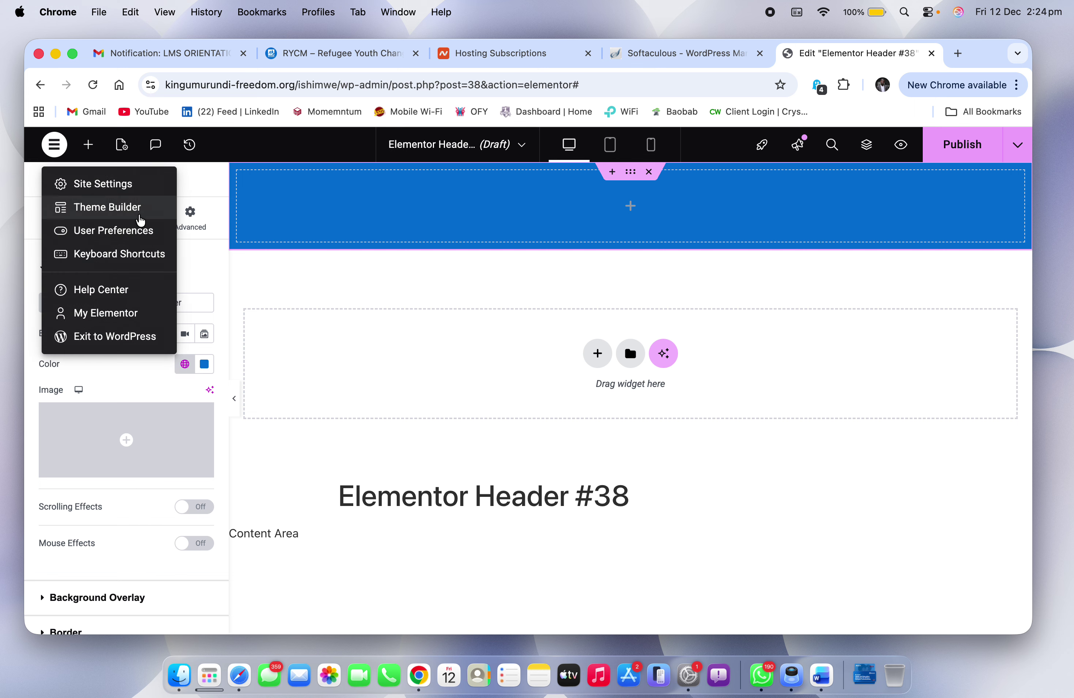
pyautogui.click(116, 191)
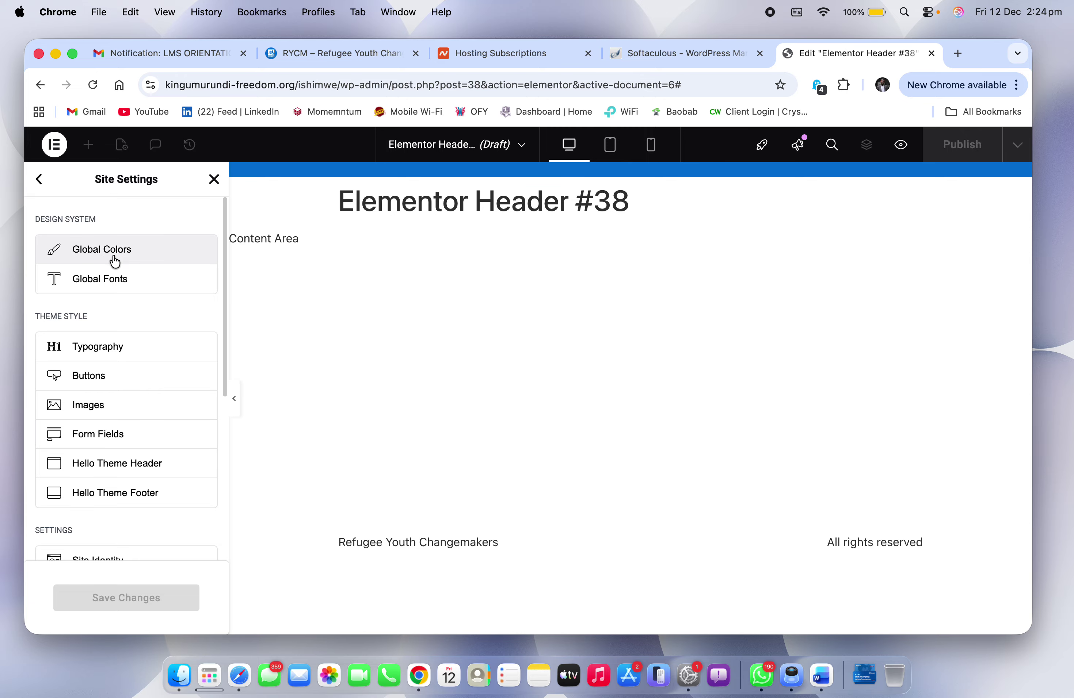
# Step: Switch to System Settings, set the Mac's appearance to Dark, and return to Chrome
pyautogui.click(688, 676)
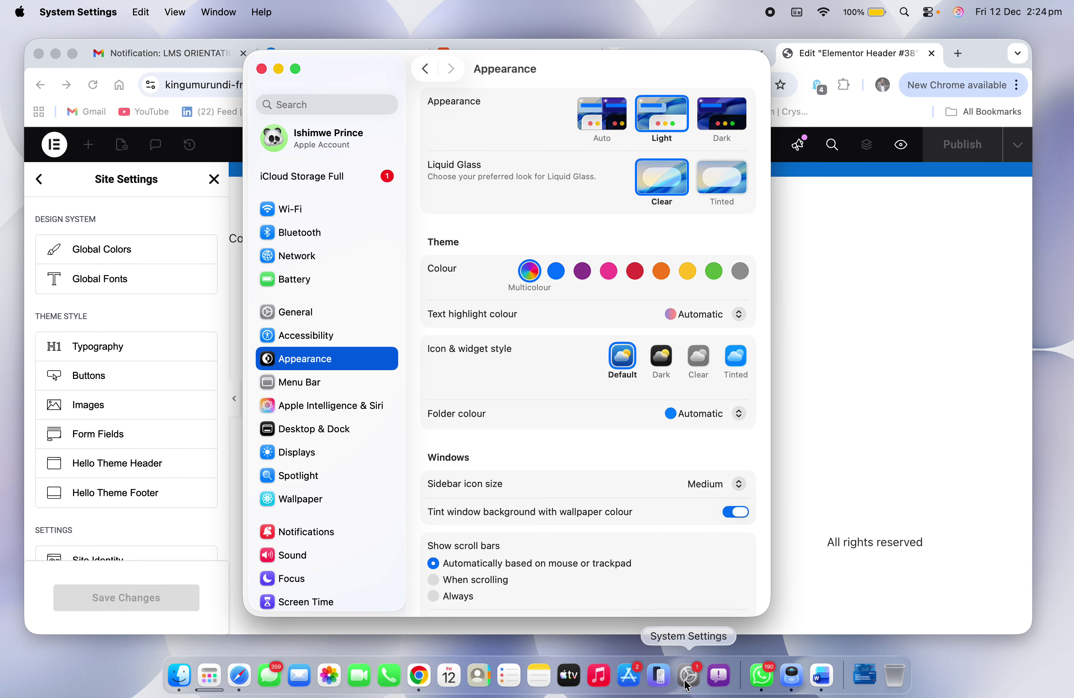
pyautogui.click(709, 136)
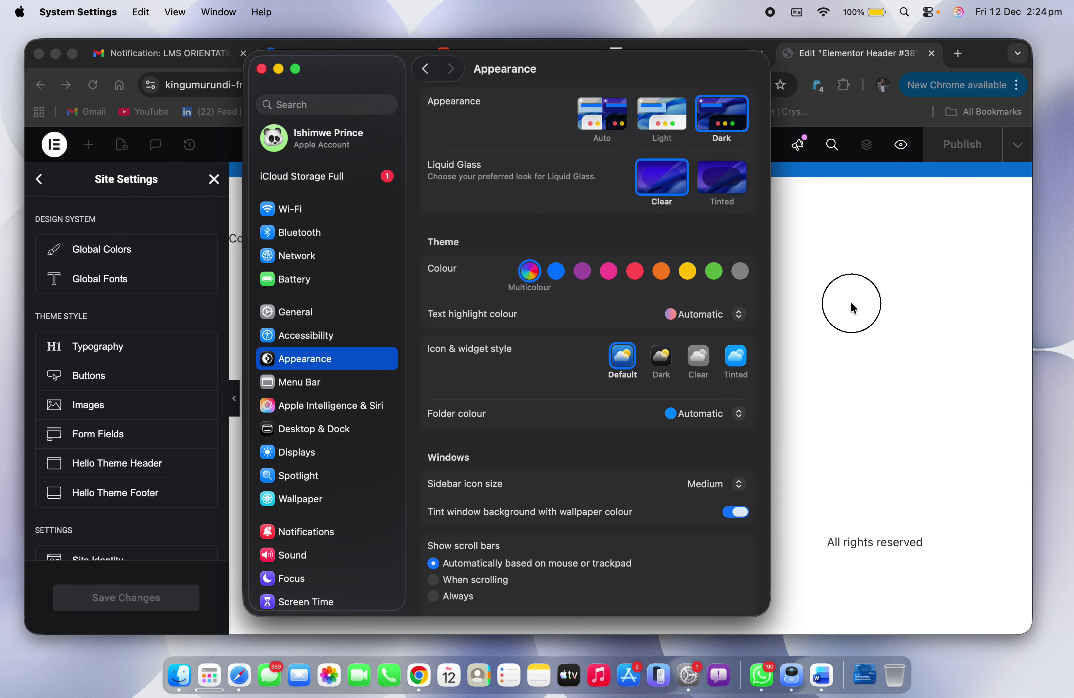
pyautogui.click(851, 301)
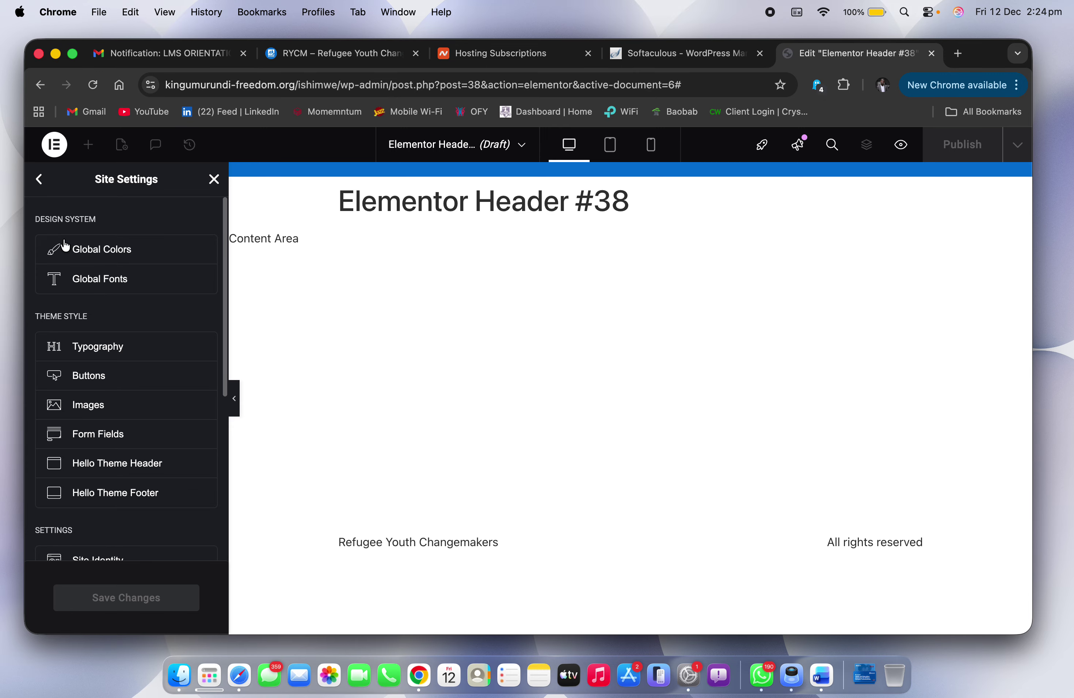
# Step: Open the site's Global Colors and set the Primary system colour to the copied blue, #0277D4
pyautogui.click(65, 249)
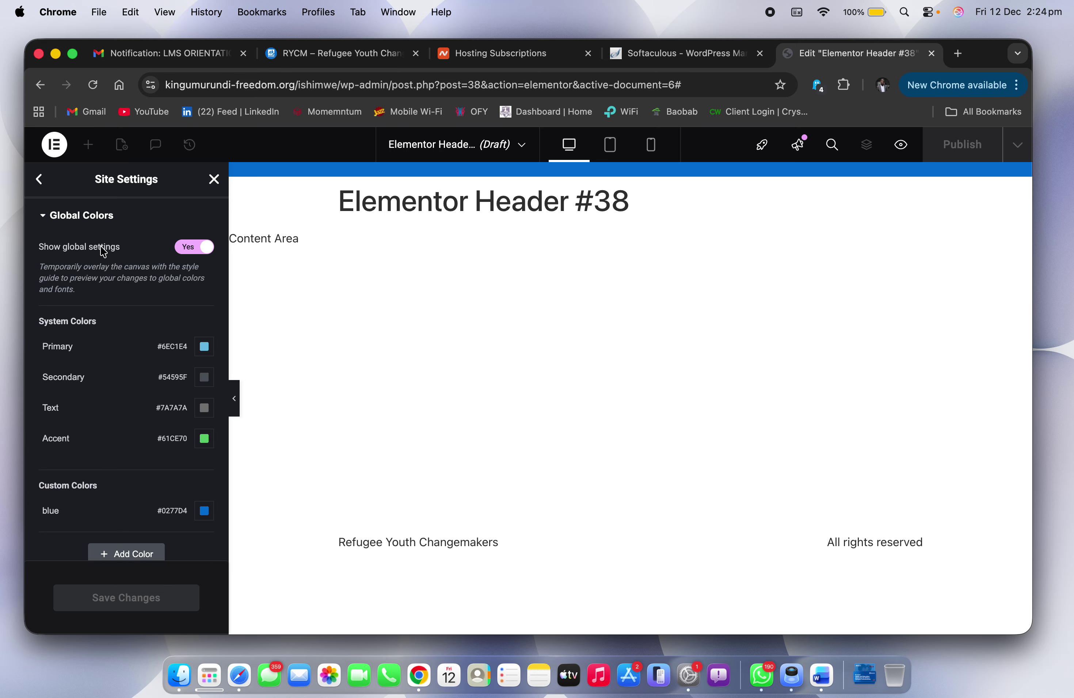
pyautogui.click(205, 347)
pyautogui.press('super+v')
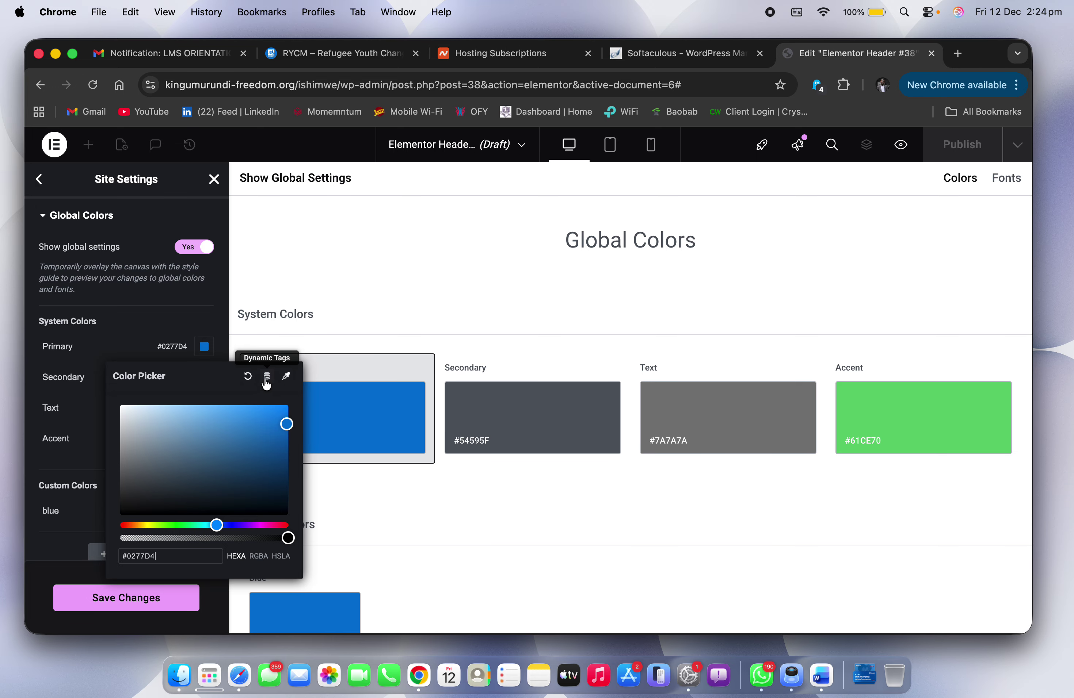
pyautogui.click(137, 346)
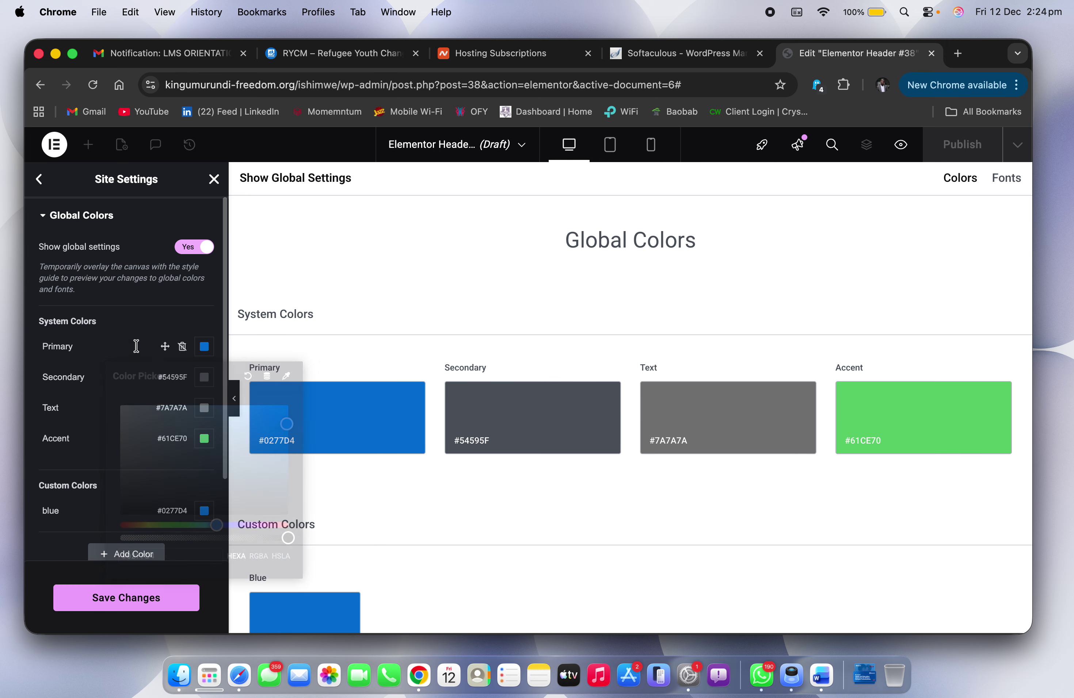
# Step: Look over the refugeeycm.org homepage in Safari for reference, and set the Secondary system colour in Chrome to bright yellow, #EAFF00
pyautogui.hotkey('ctrl', 'Right')
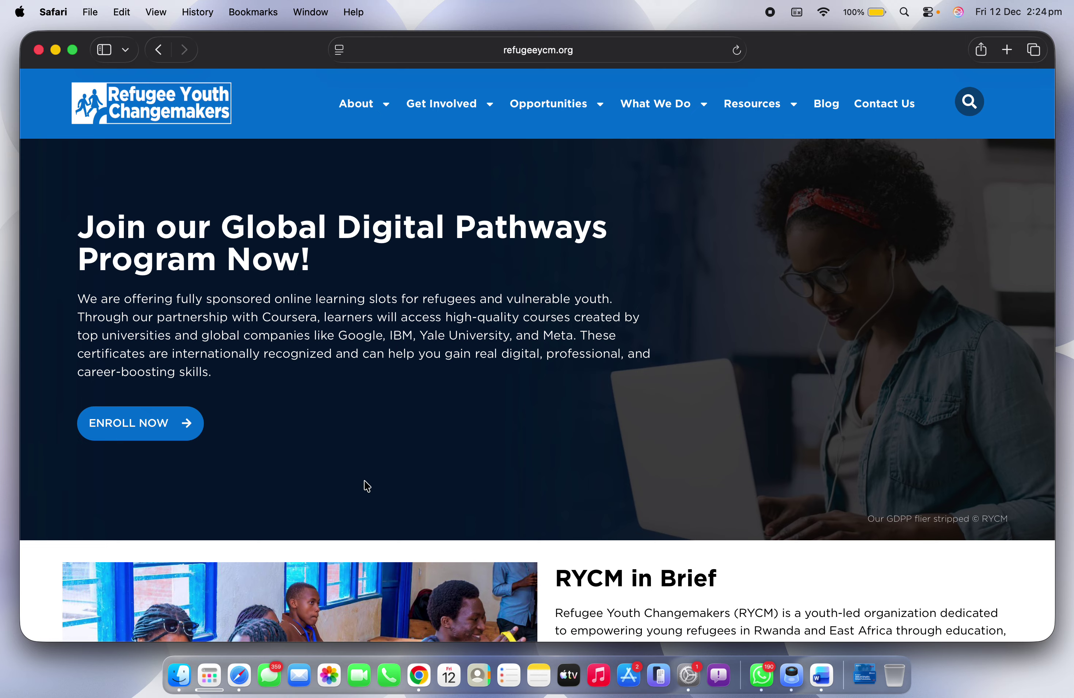
pyautogui.scroll(-10, 366, 486)
pyautogui.scroll(-10, 366, 486)
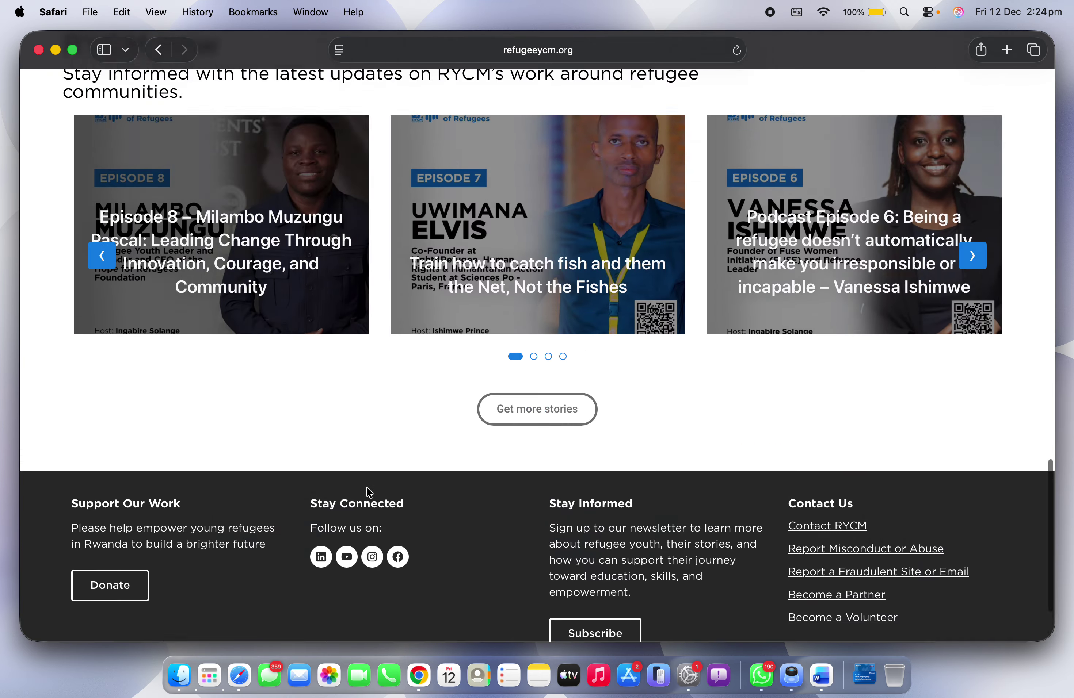
pyautogui.scroll(8, 366, 486)
pyautogui.hotkey('ctrl', 'Left')
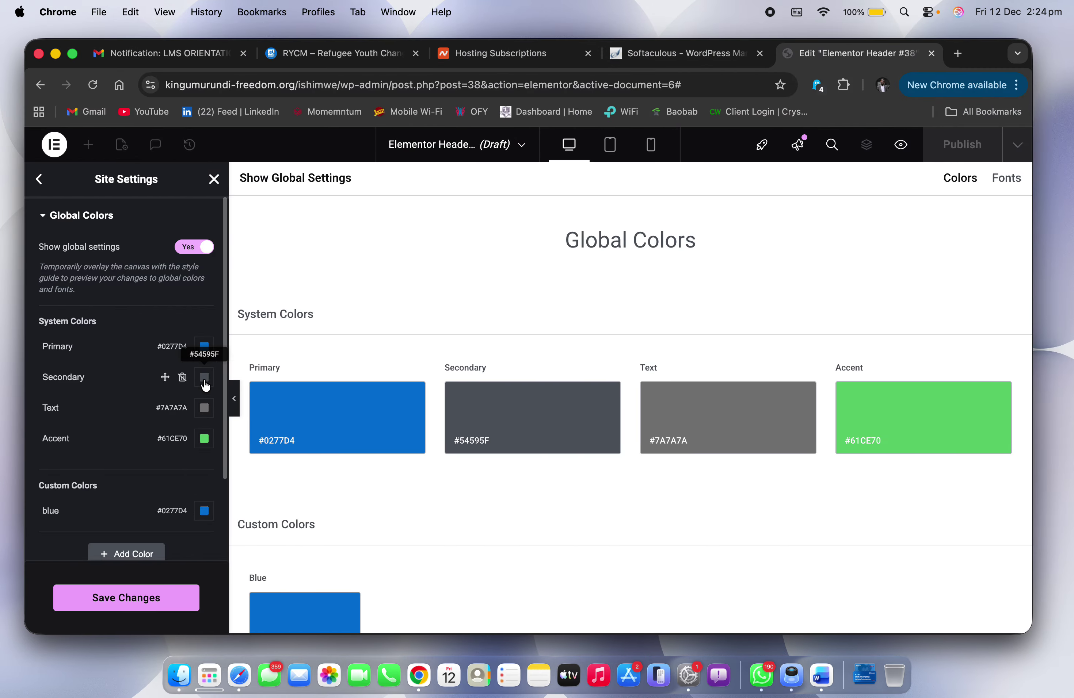
pyautogui.click(204, 377)
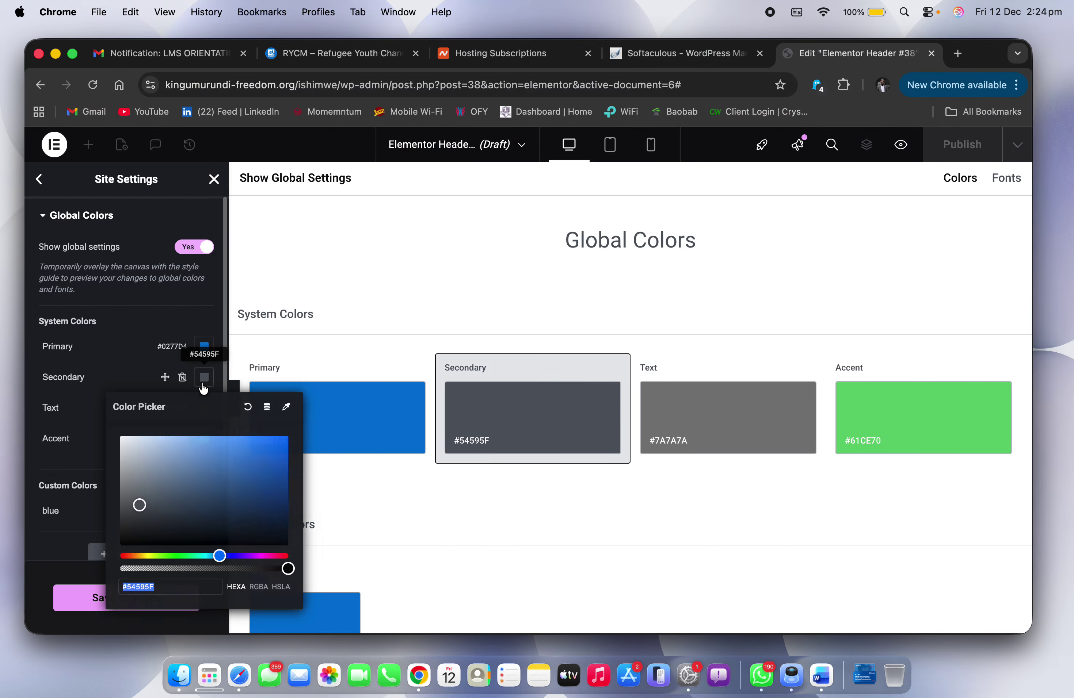
pyautogui.click(151, 556)
pyautogui.moveTo(235, 473); pyautogui.dragTo(324, 422)
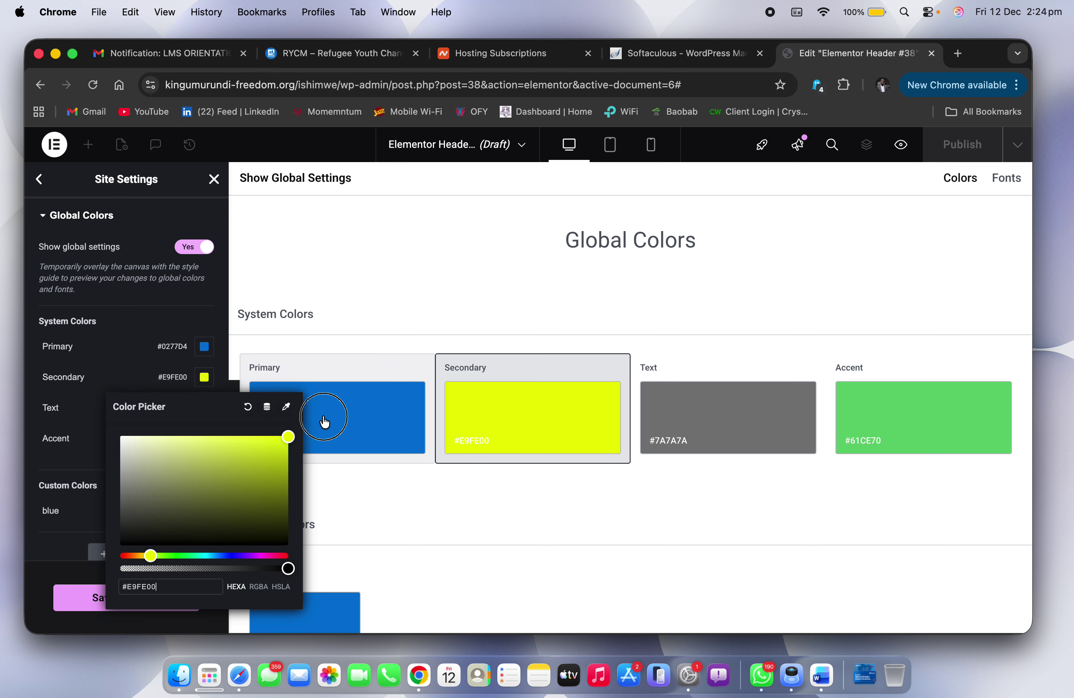
pyautogui.click(139, 345)
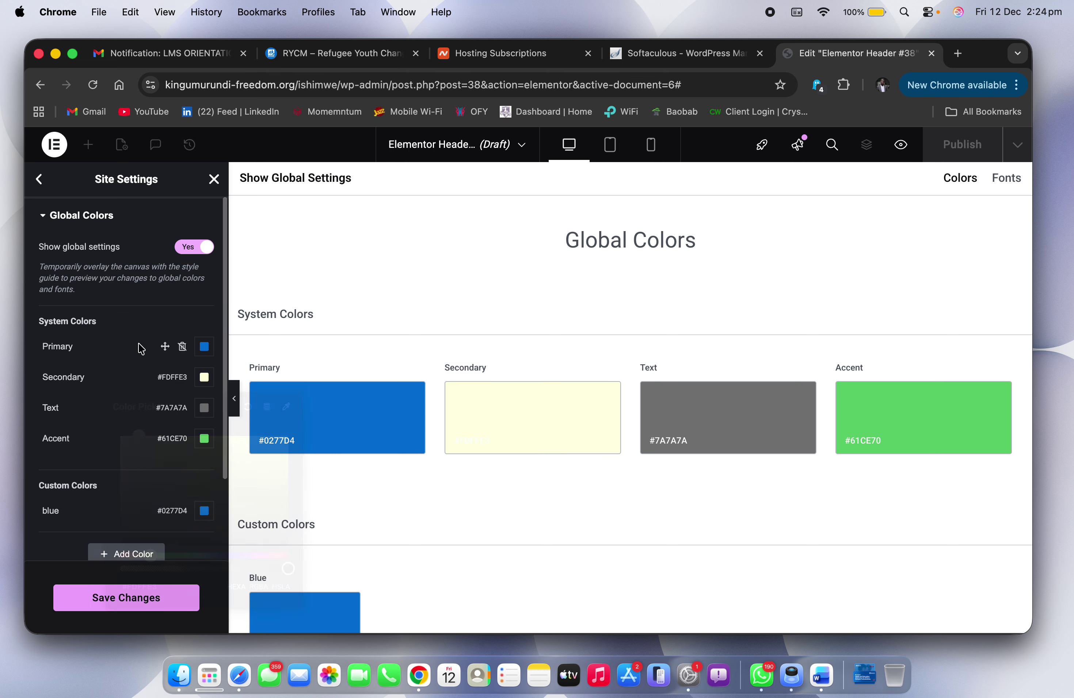
pyautogui.click(206, 377)
pyautogui.moveTo(234, 466); pyautogui.dragTo(322, 402)
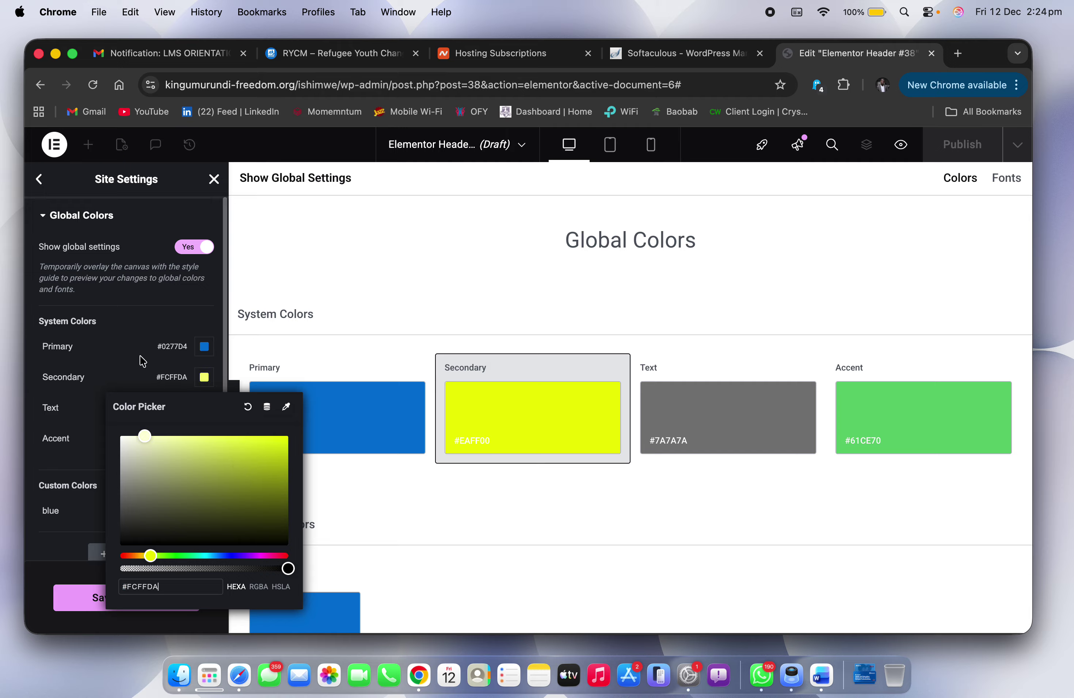
pyautogui.moveTo(142, 361); pyautogui.dragTo(295, 435)
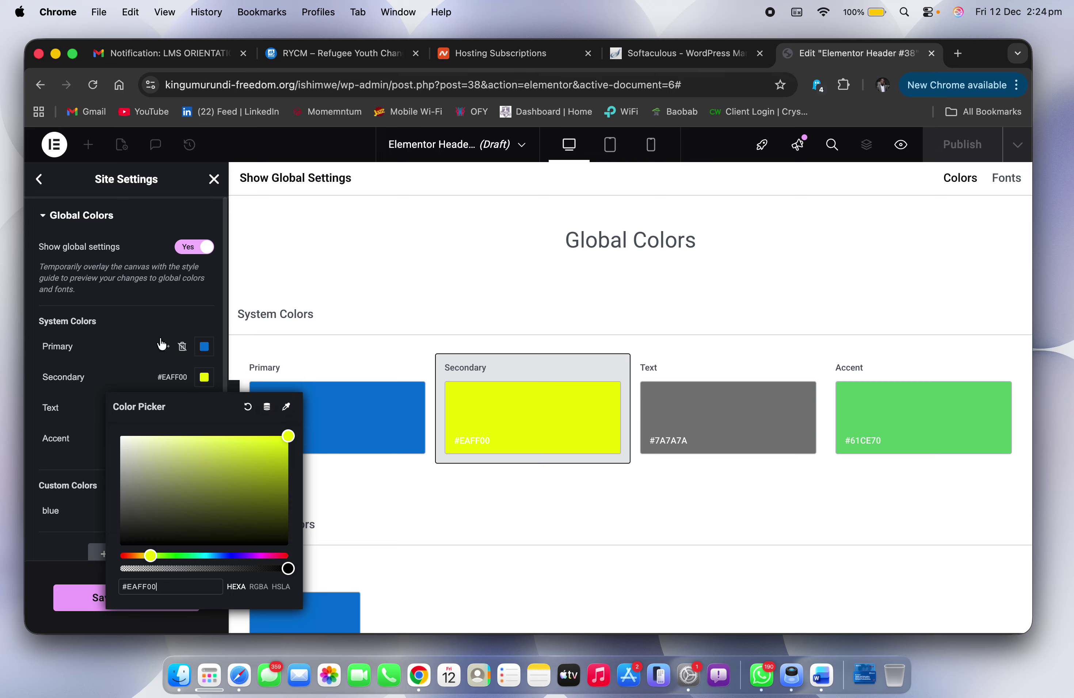
pyautogui.click(204, 350)
# Step: Set the Text system colour to dark grey, #676767, and the Accent colour to black, #000000
pyautogui.click(205, 408)
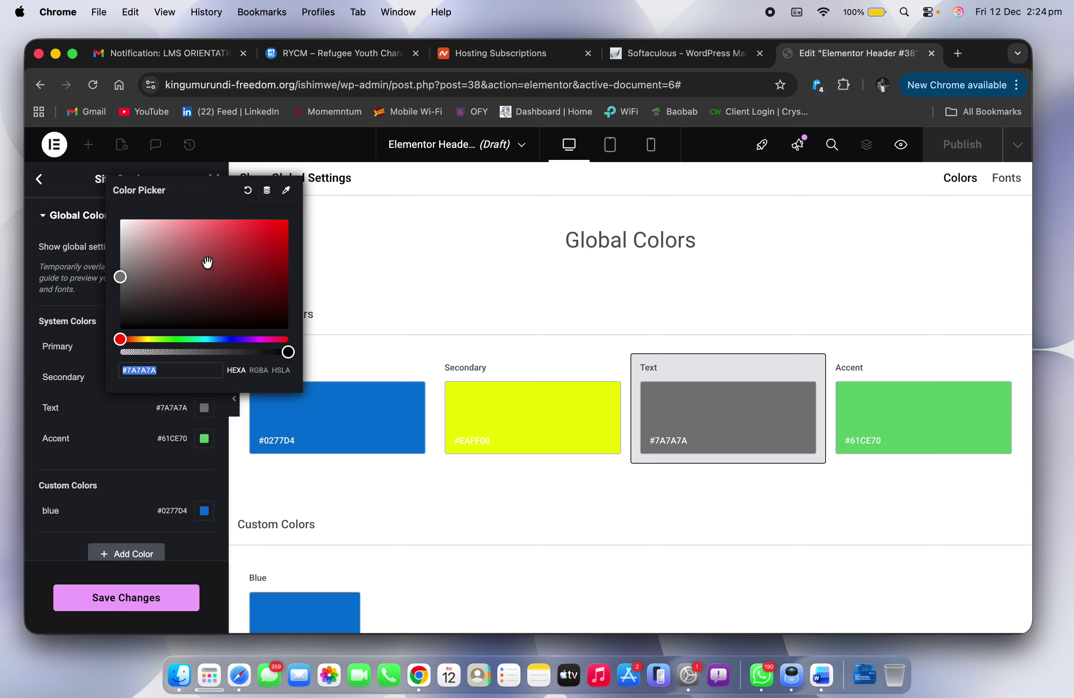
pyautogui.moveTo(131, 274); pyautogui.dragTo(99, 289)
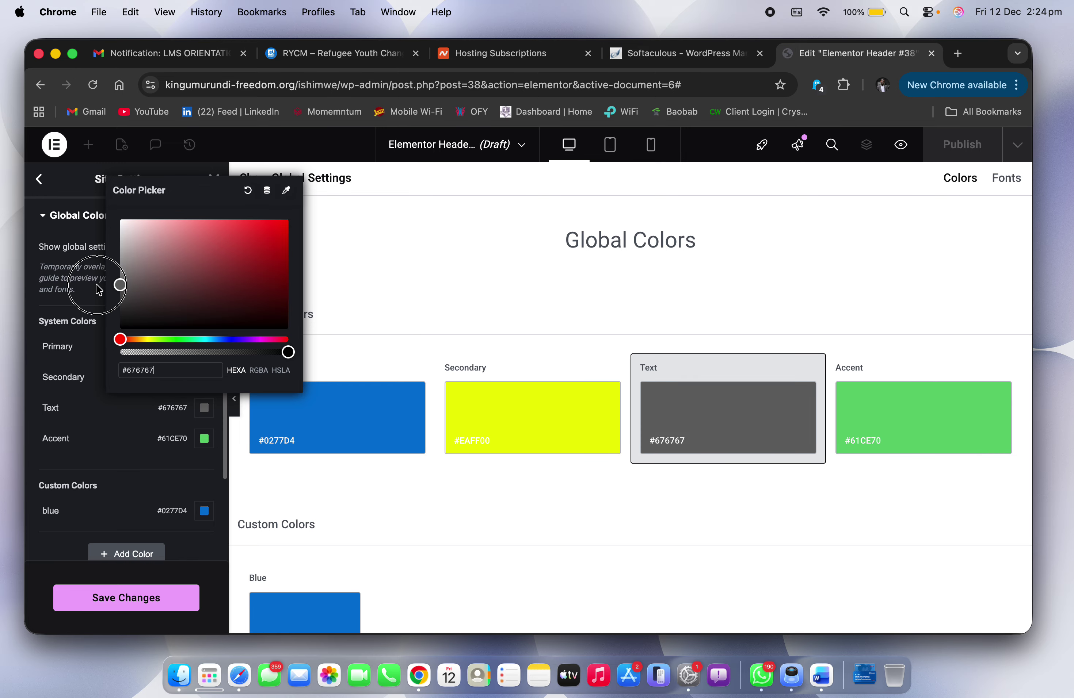
pyautogui.click(85, 345)
pyautogui.click(208, 443)
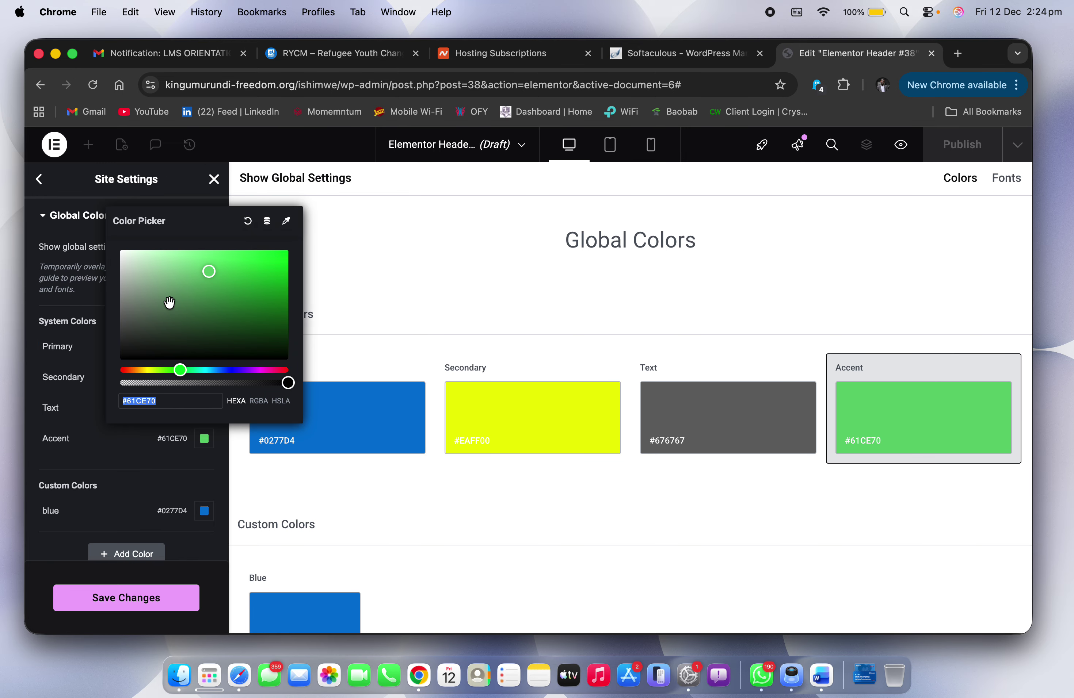
pyautogui.moveTo(170, 304); pyautogui.dragTo(66, 406)
pyautogui.click(77, 438)
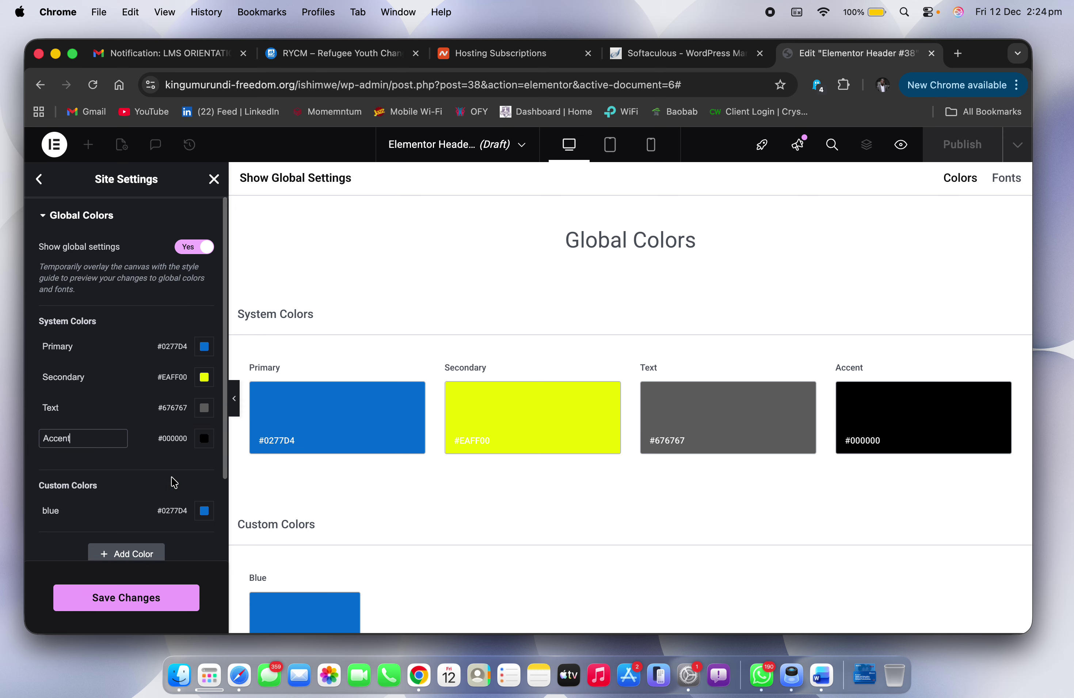
# Step: Change the custom colour named blue to white, #FFFFFF
pyautogui.click(205, 511)
pyautogui.moveTo(256, 376); pyautogui.dragTo(54, 289)
pyautogui.click(78, 401)
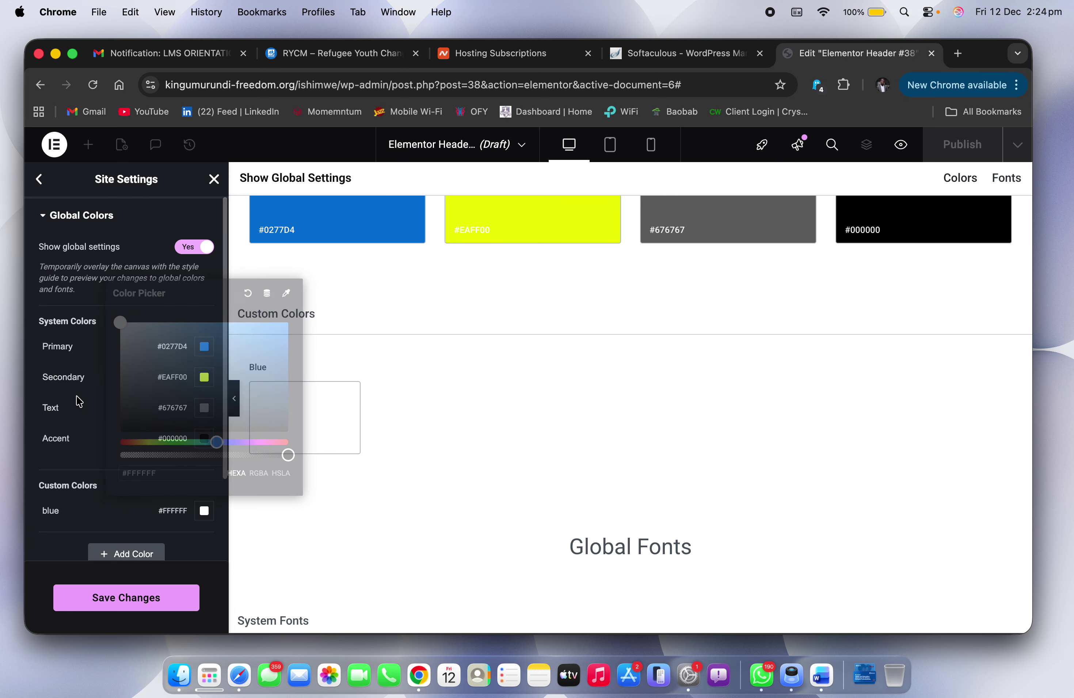
pyautogui.scroll(-3, 145, 522)
pyautogui.click(126, 488)
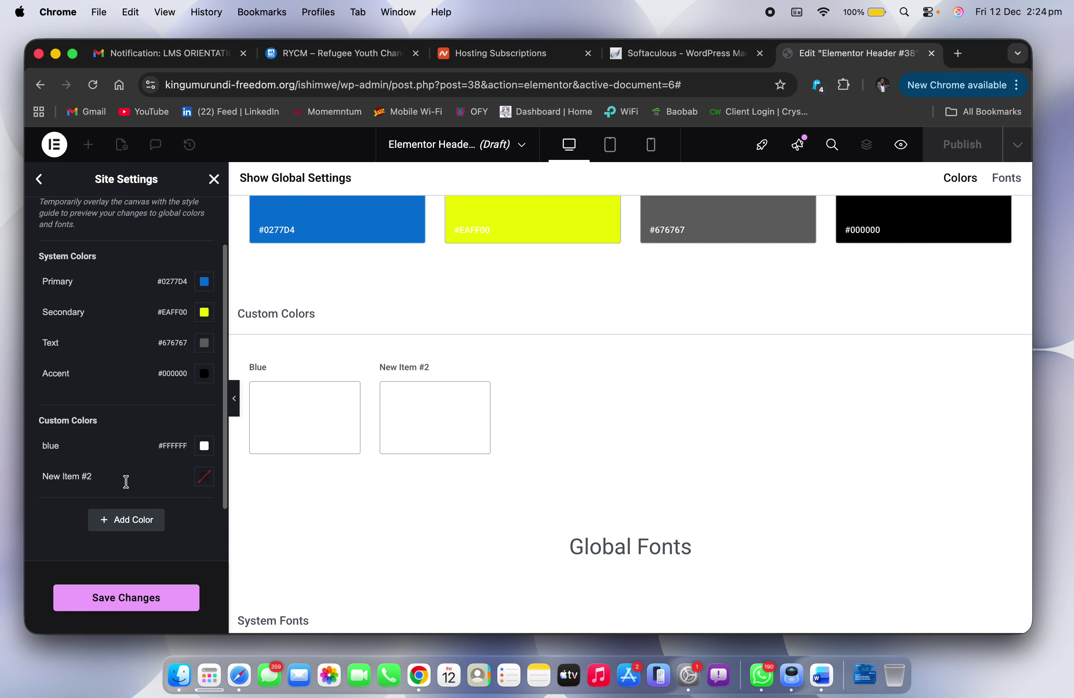
pyautogui.click(204, 476)
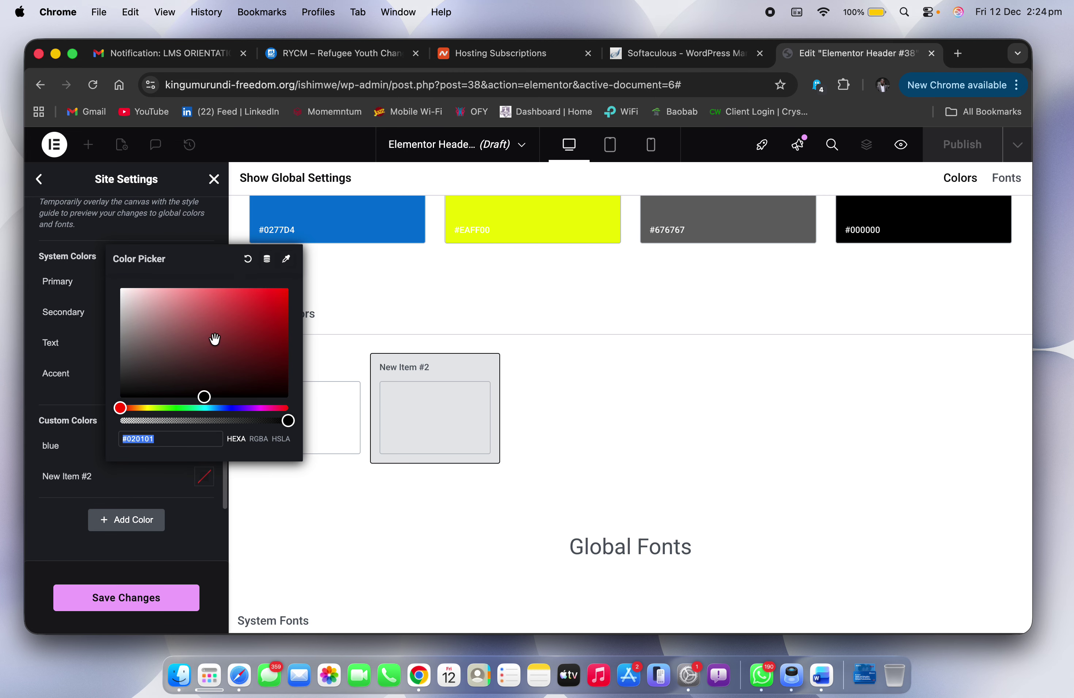
pyautogui.click(84, 376)
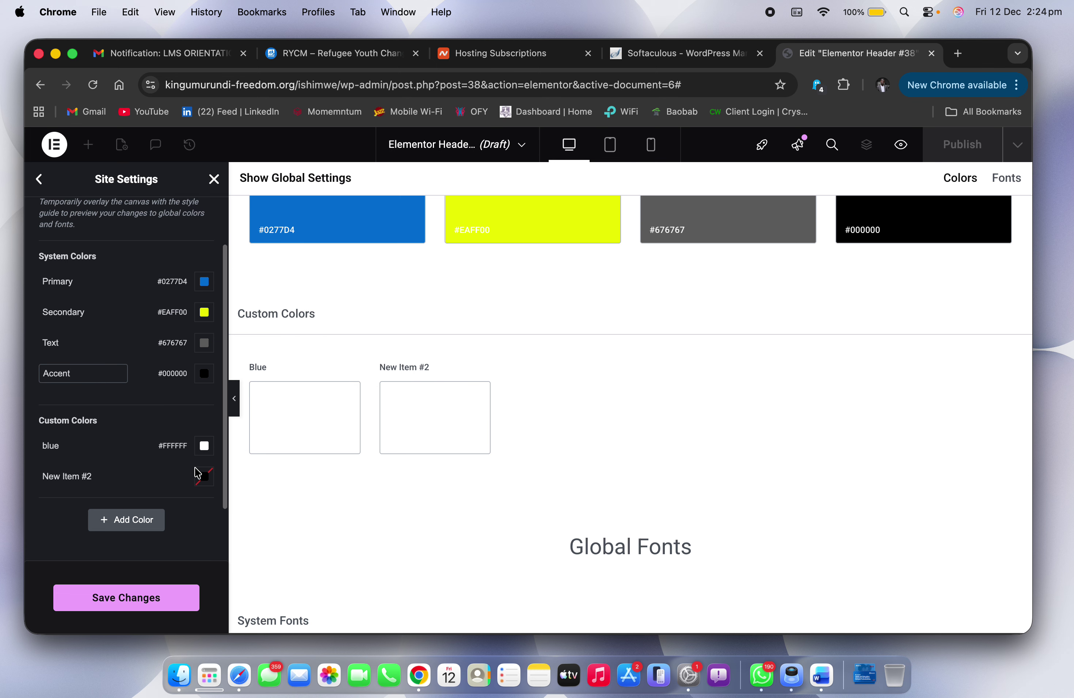
pyautogui.click(182, 476)
pyautogui.click(635, 416)
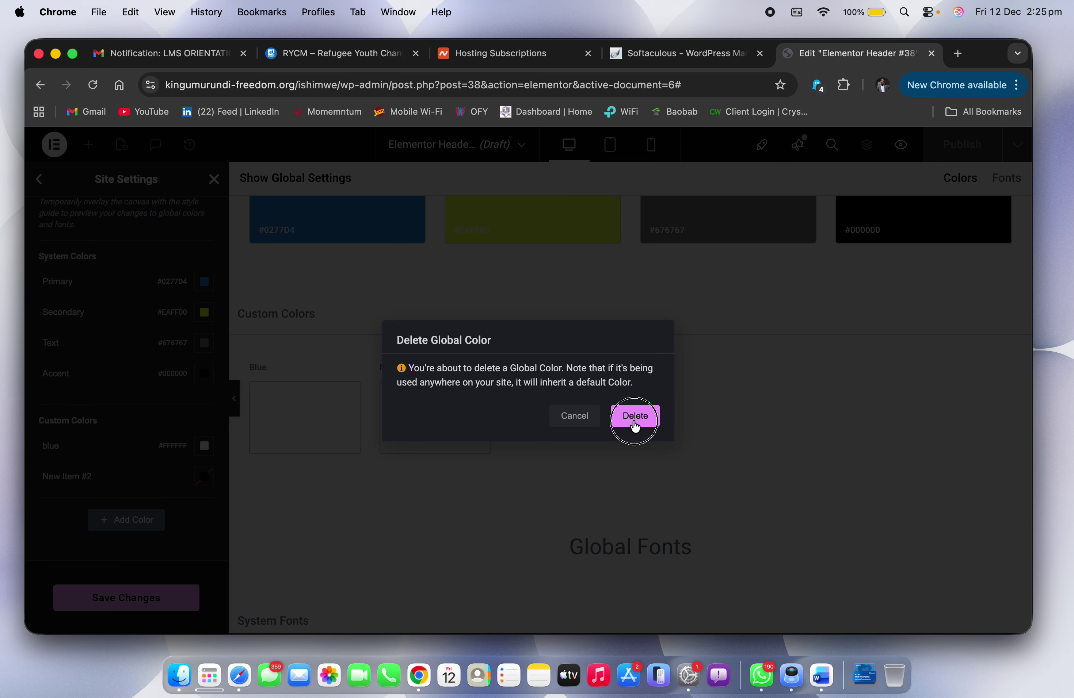
# Step: Save the global colour changes and return to the Site Settings overview
pyautogui.click(157, 599)
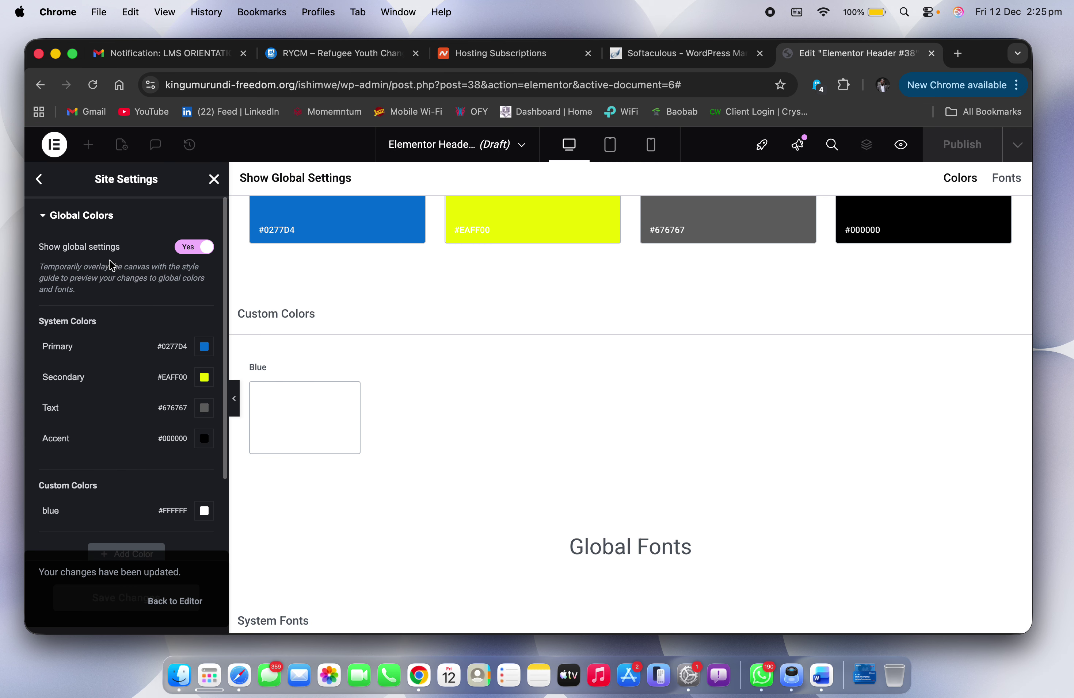
pyautogui.click(39, 179)
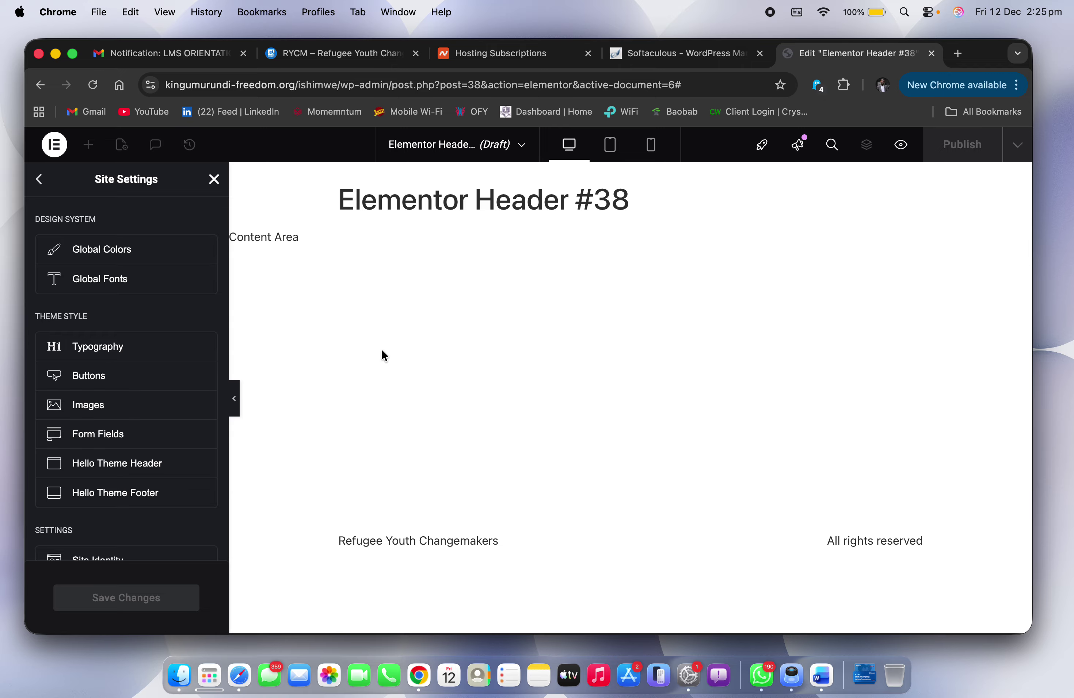
# Step: Review the refugeeycm.org homepage in Safari, and open the Primary global font's typography settings in Chrome
pyautogui.hotkey('ctrl', 'Right')
pyautogui.scroll(20, 436, 381)
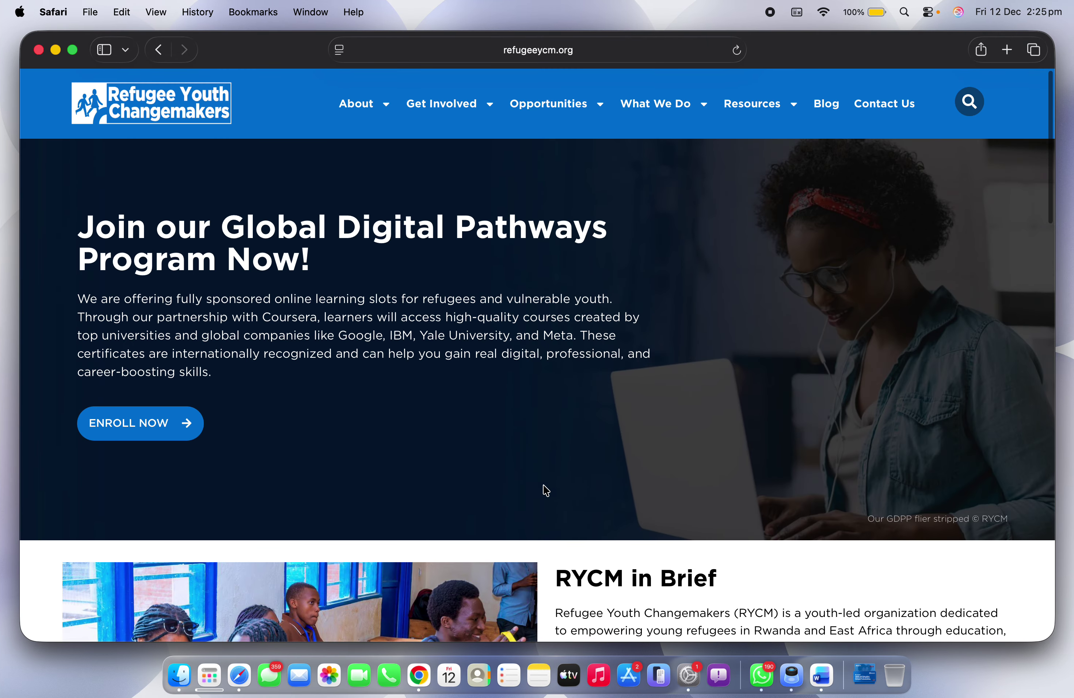
pyautogui.scroll(-4, 554, 532)
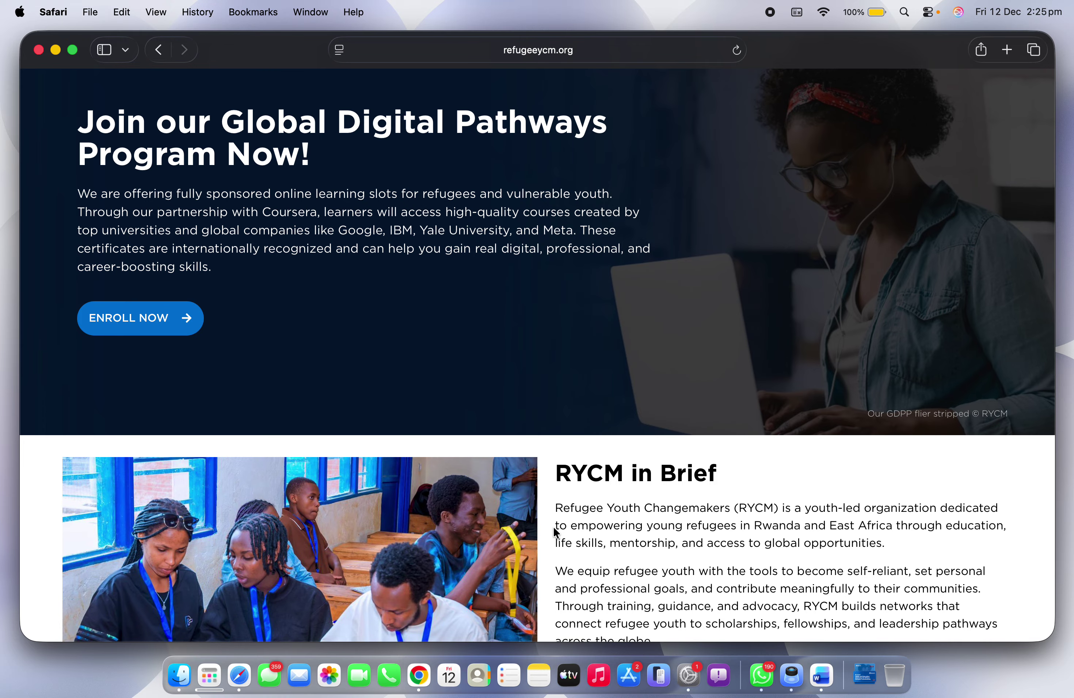
pyautogui.hotkey('ctrl', 'Left')
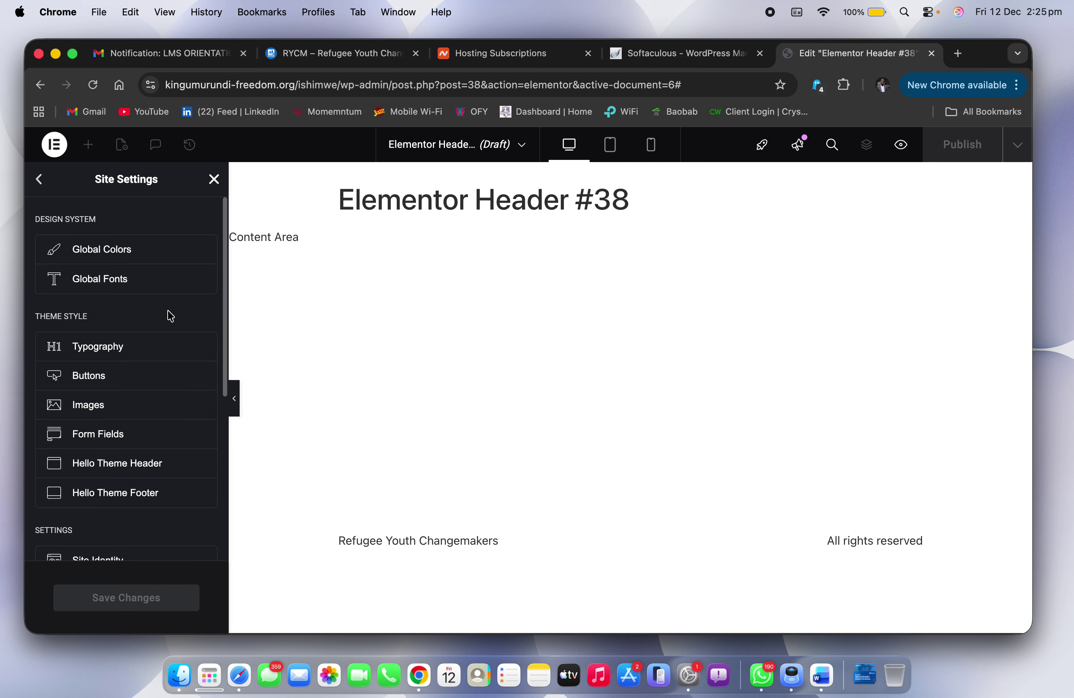
pyautogui.click(102, 284)
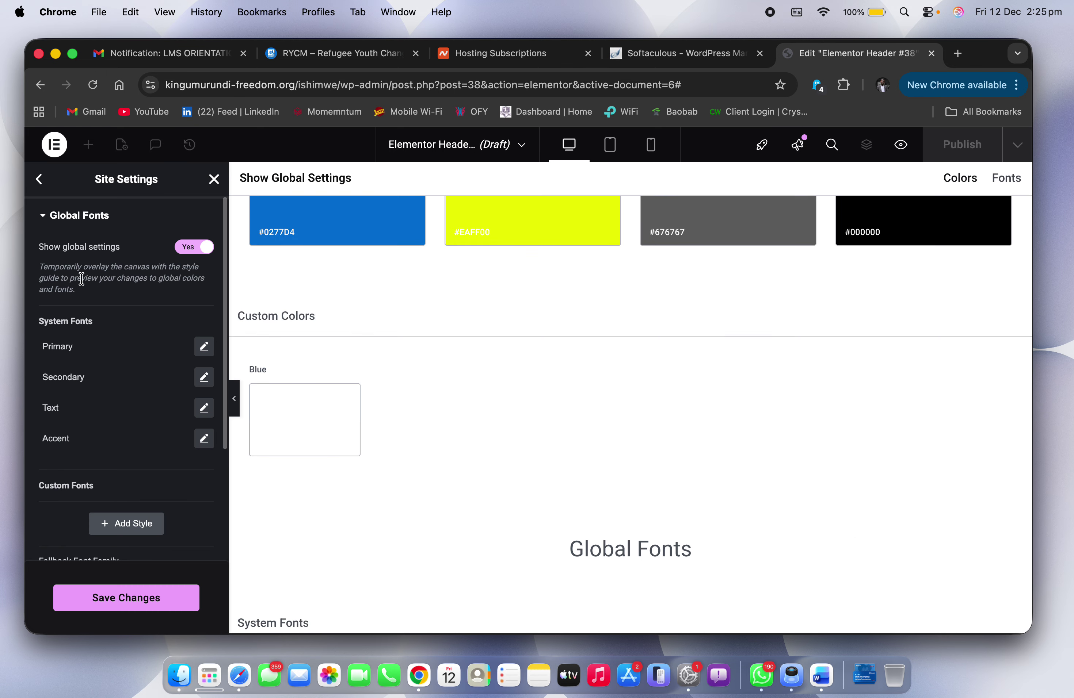
pyautogui.click(199, 351)
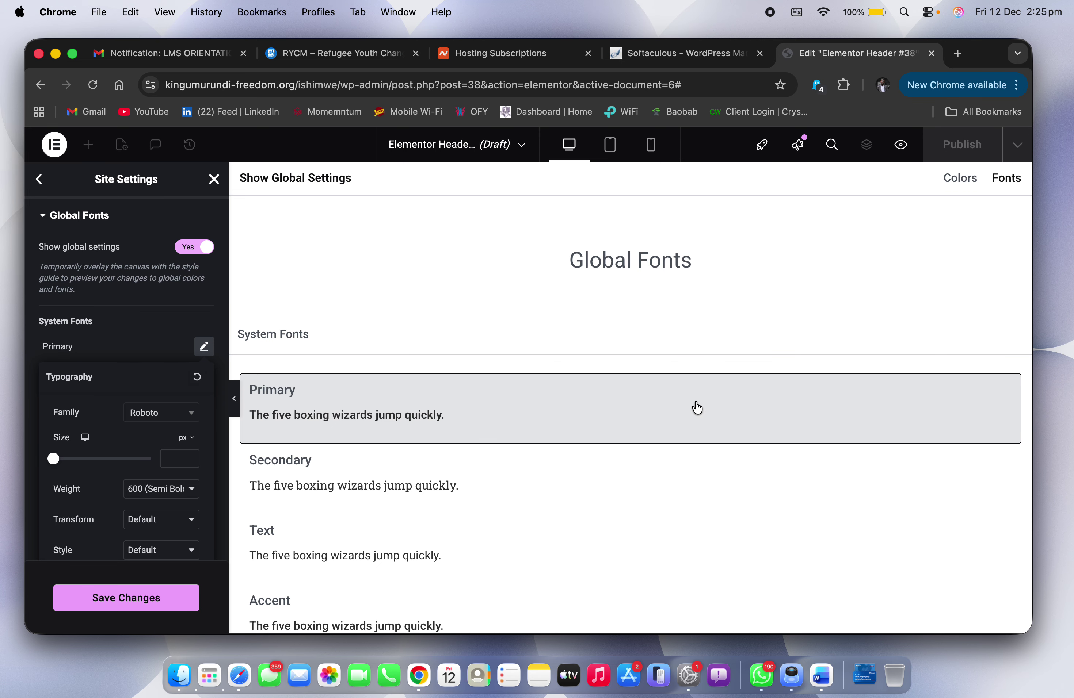
# Step: Search the web for google fonts in a new tab and open the Google Fonts site
pyautogui.click(958, 54)
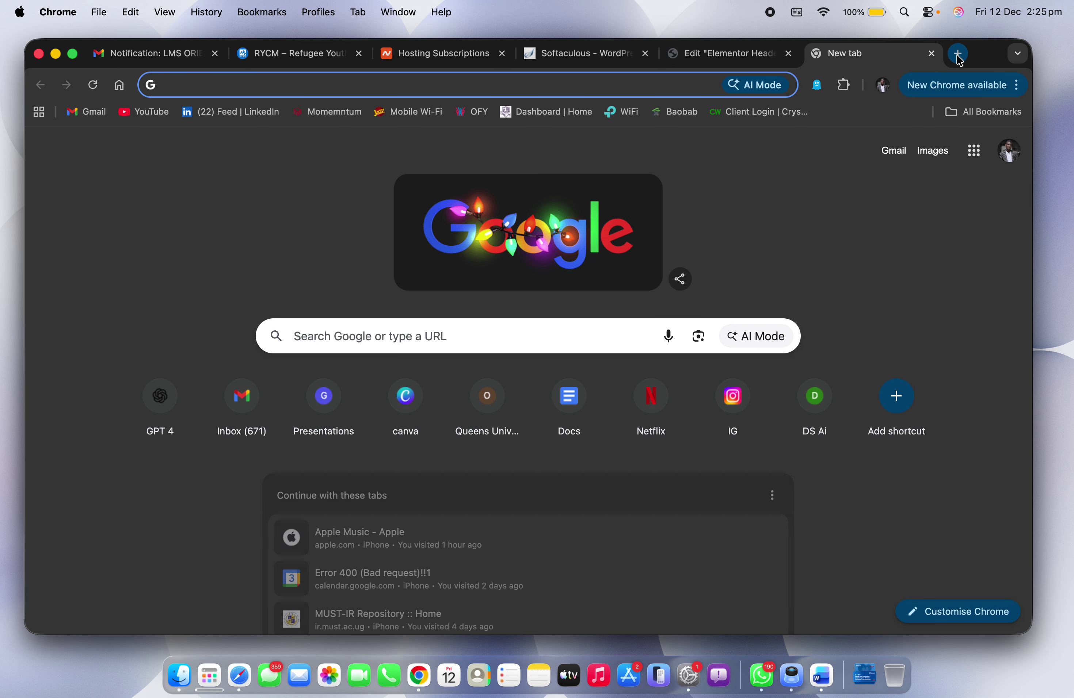
pyautogui.write('goog')
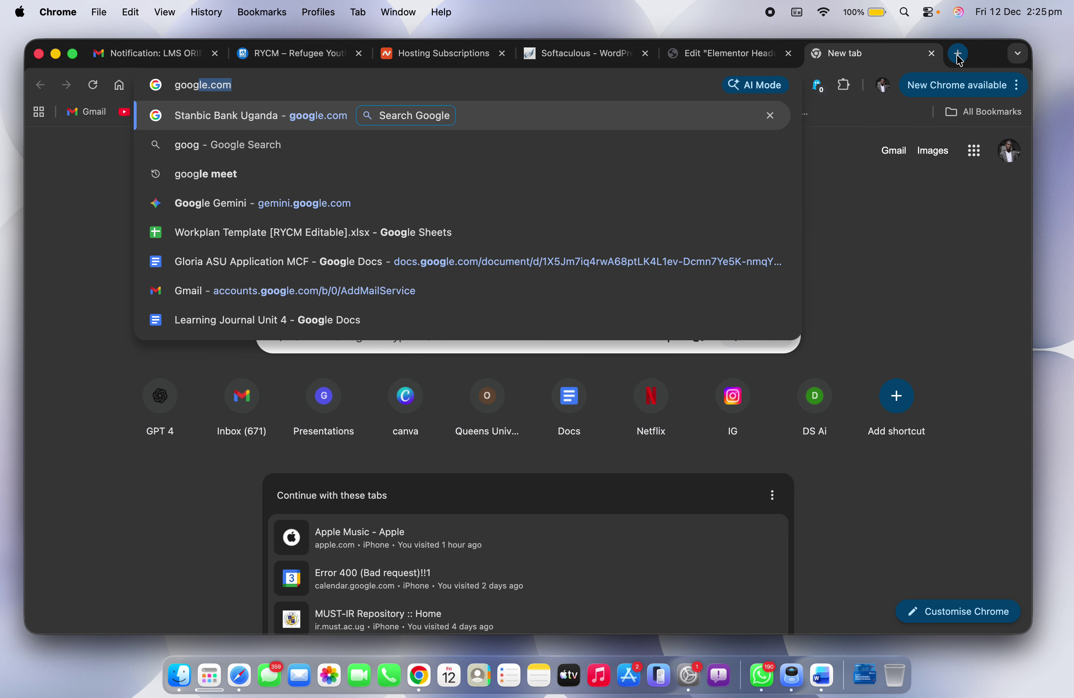
pyautogui.write('le fonts')
pyautogui.press('Return')
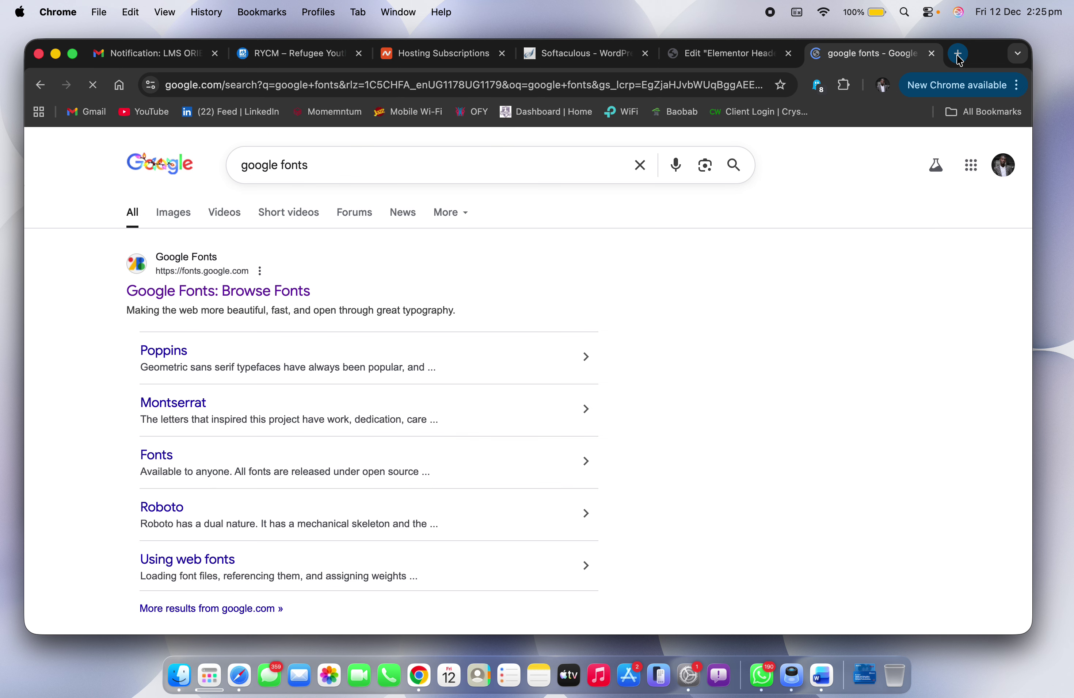
pyautogui.click(263, 290)
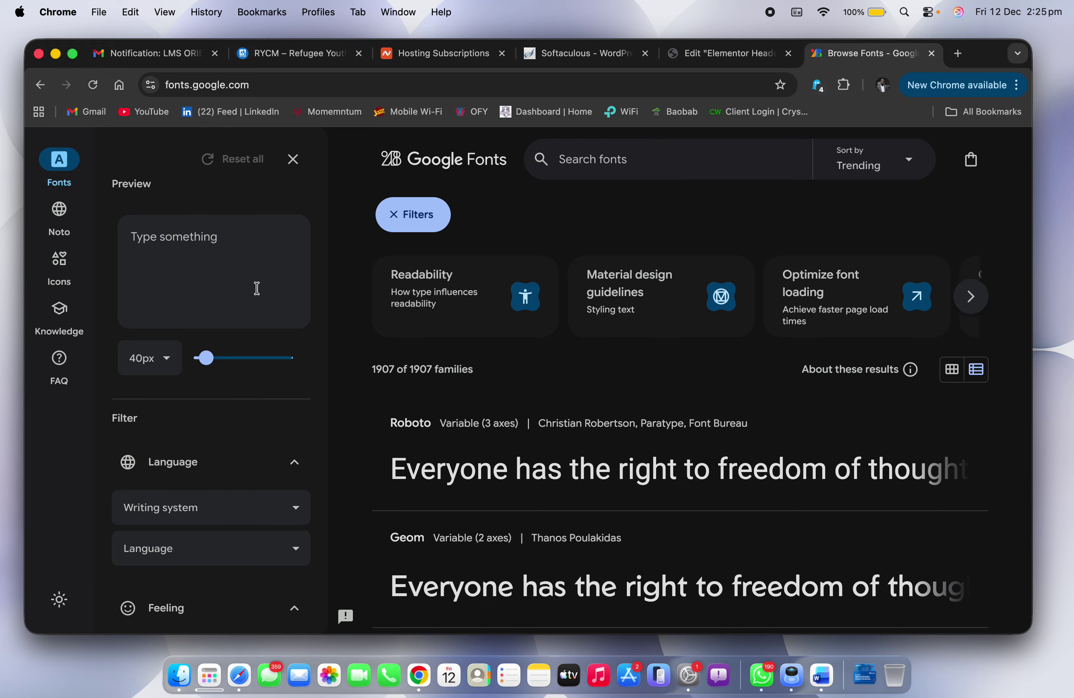
# Step: Hide the filters and browse the font families listed on Google Fonts
pyautogui.click(408, 213)
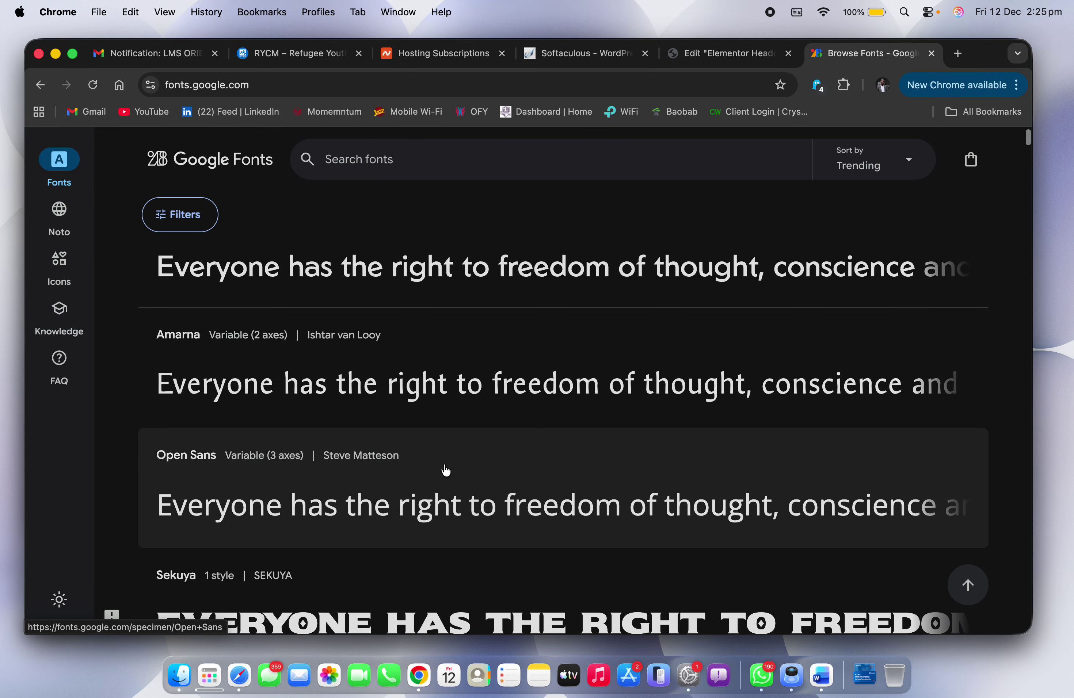
pyautogui.scroll(3, 451, 408)
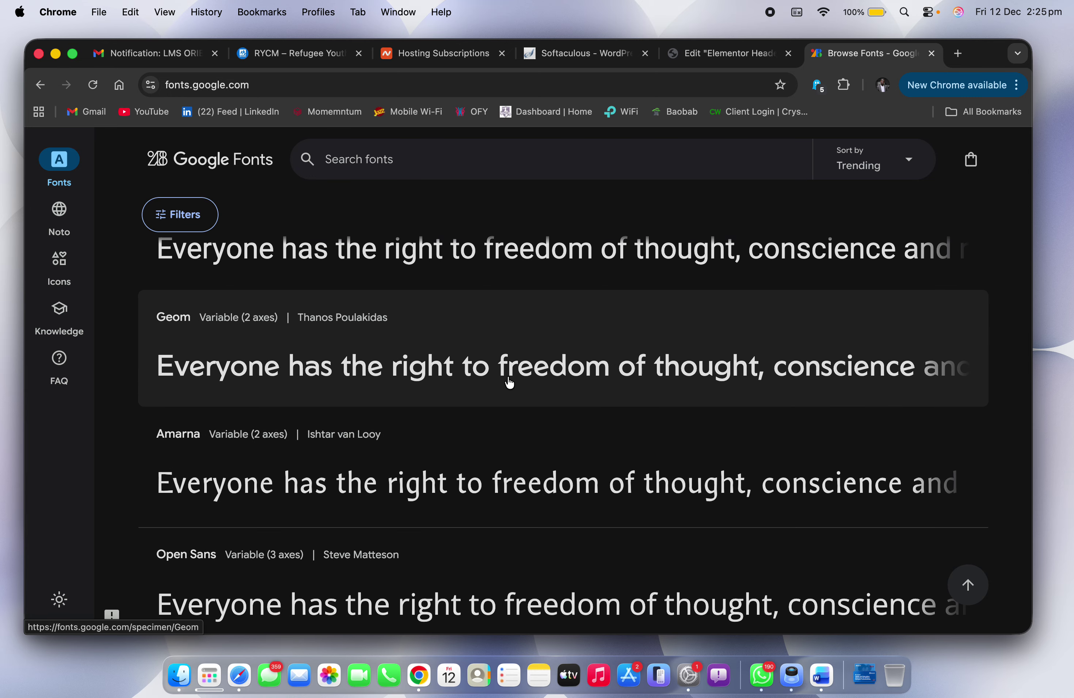
pyautogui.scroll(-2, 482, 484)
pyautogui.scroll(-5, 482, 484)
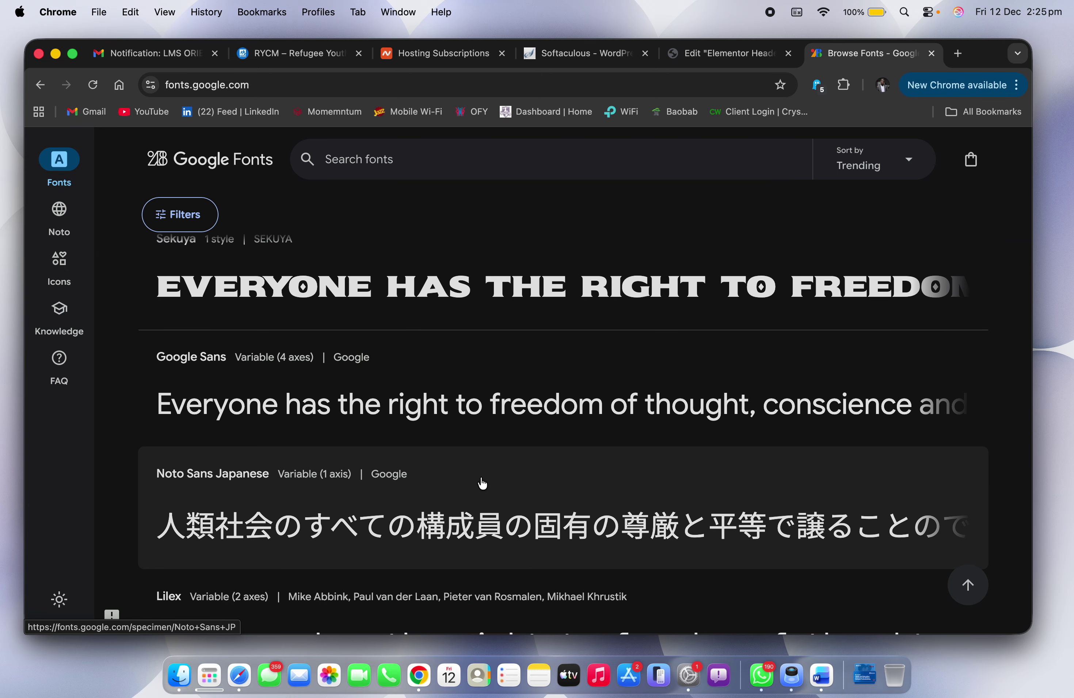
pyautogui.scroll(-2, 482, 484)
pyautogui.scroll(5, 483, 484)
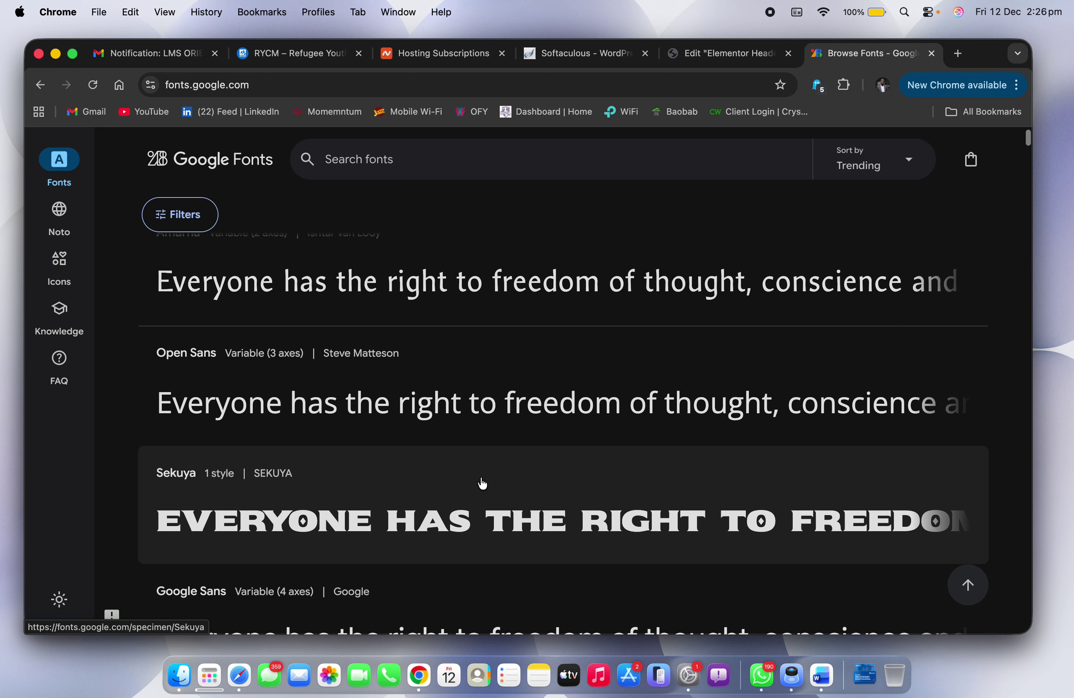
pyautogui.scroll(4, 482, 484)
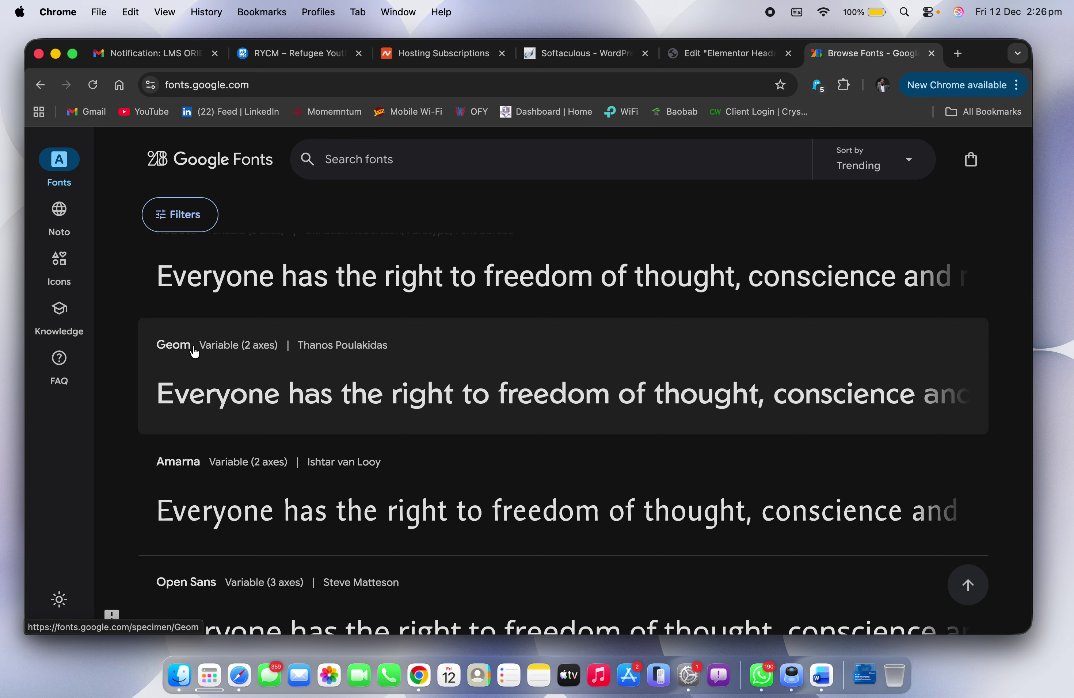
# Step: Open the Geom font's specimen page and choose to get the font
pyautogui.click(539, 388)
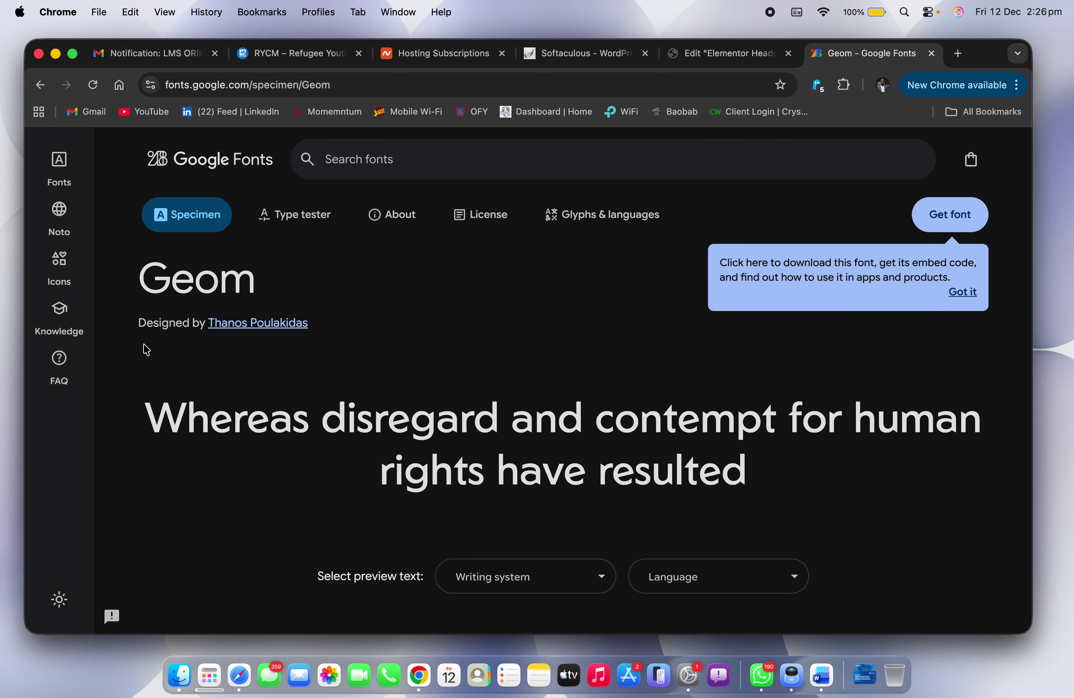
pyautogui.scroll(-1, 578, 505)
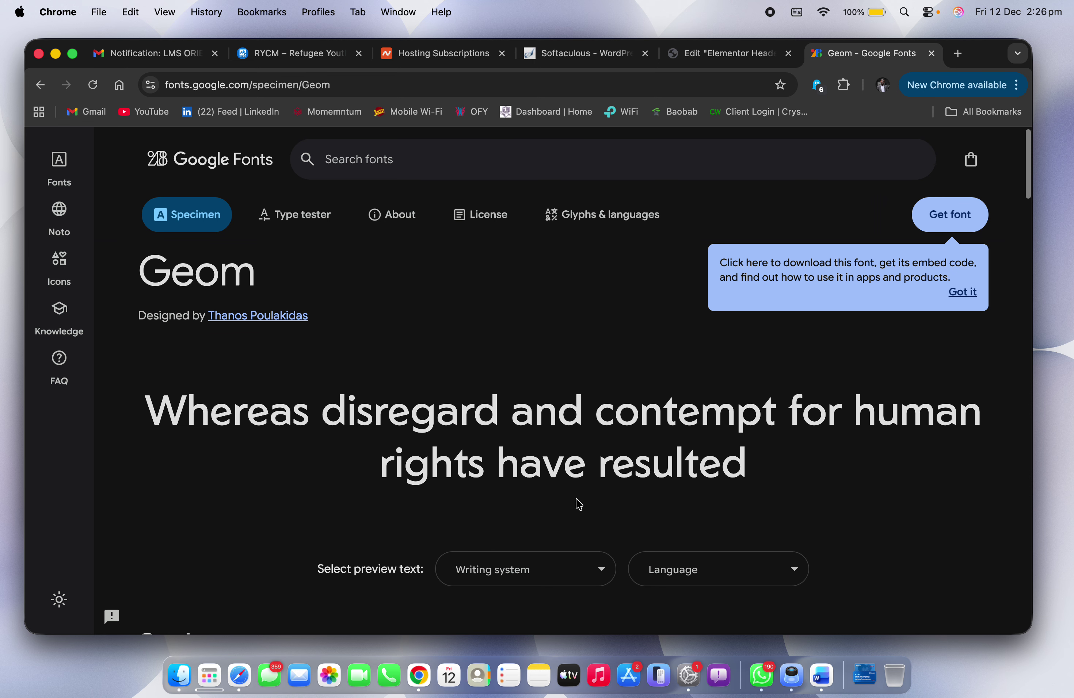
pyautogui.click(949, 216)
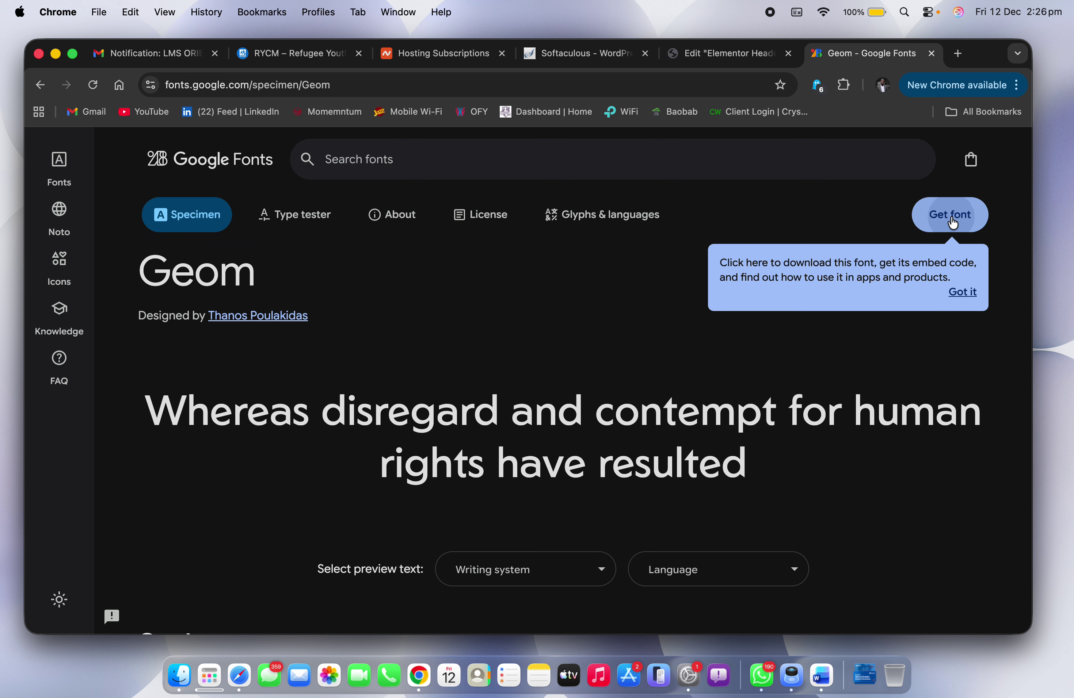
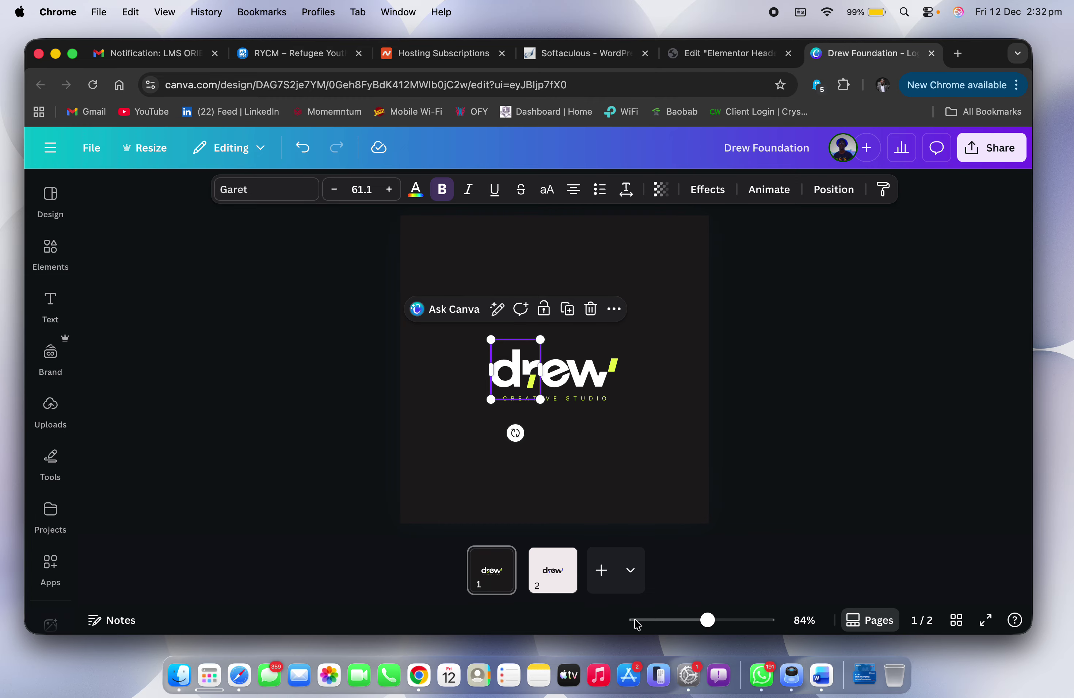
# Step: Recolour the letter e of the drew logo on page 1 with the copied blue, #0277d4
pyautogui.click(572, 381)
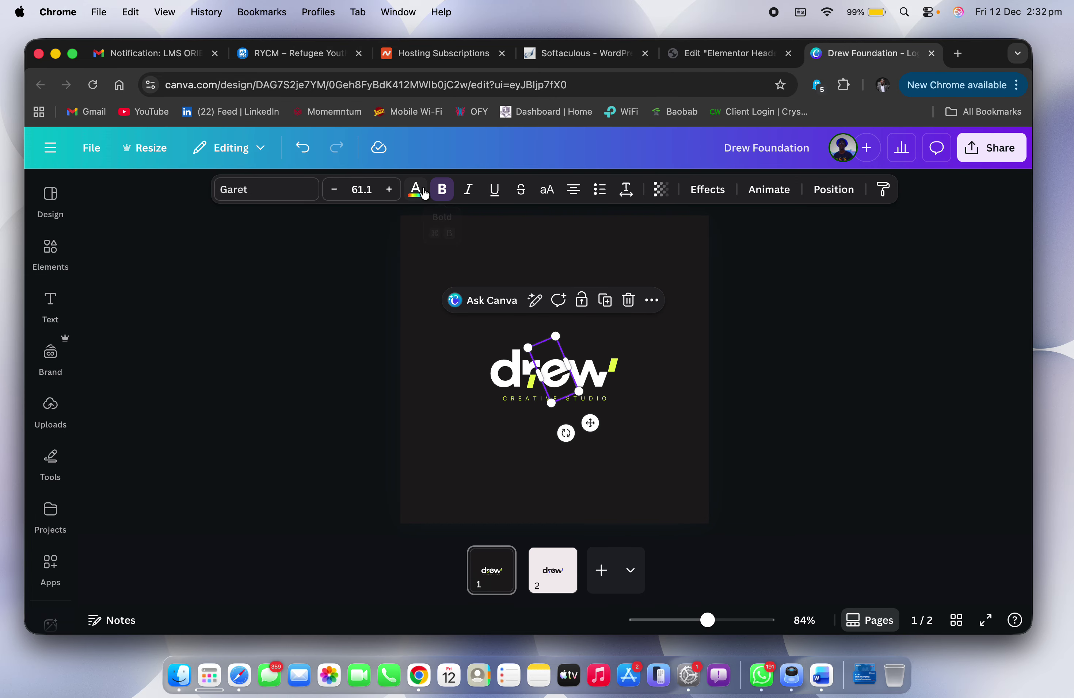
pyautogui.click(423, 192)
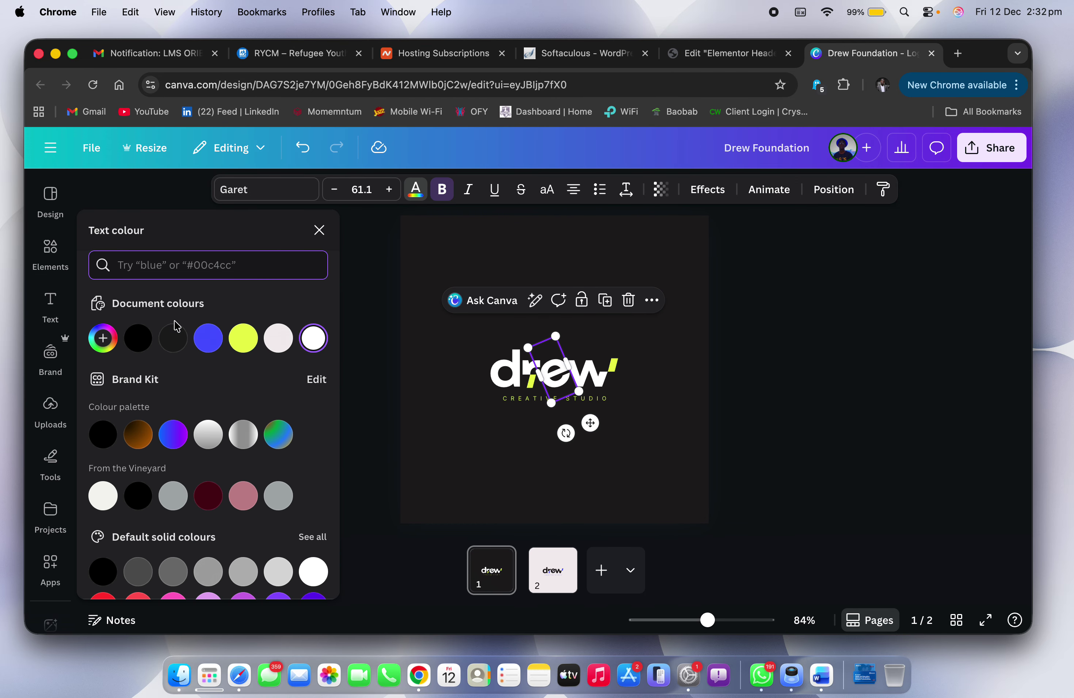
pyautogui.click(107, 337)
pyautogui.press('super+v')
pyautogui.press('Return')
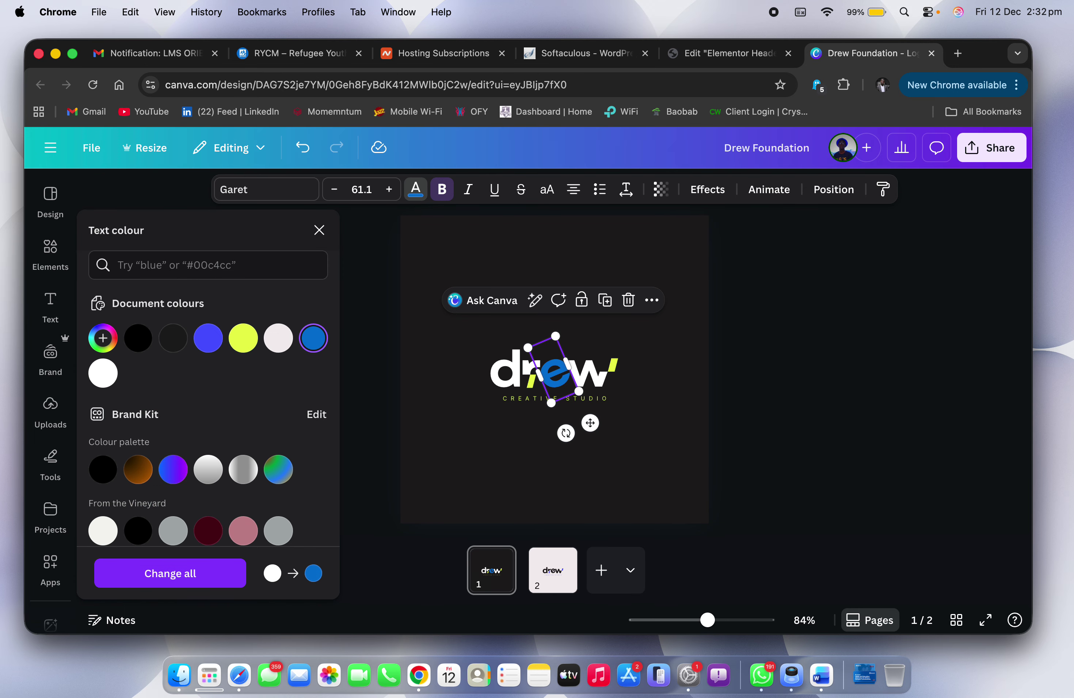
pyautogui.click(452, 448)
# Step: Apply the same blue, #0277d4, to the letters dr and w of the logo on page 1
pyautogui.click(515, 367)
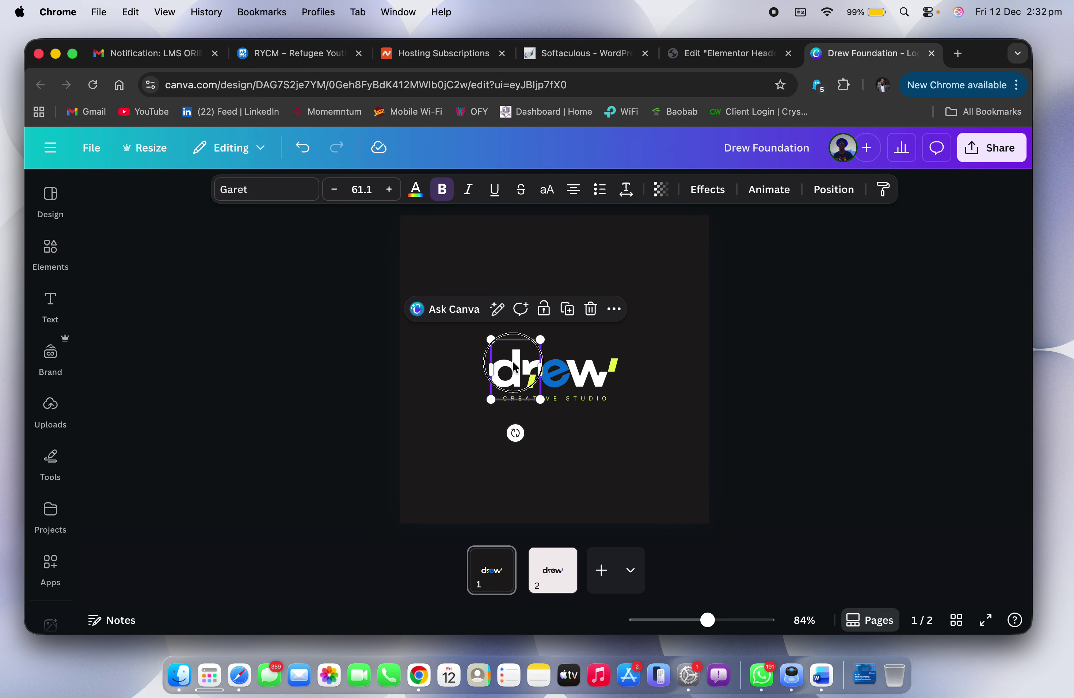
pyautogui.click(416, 189)
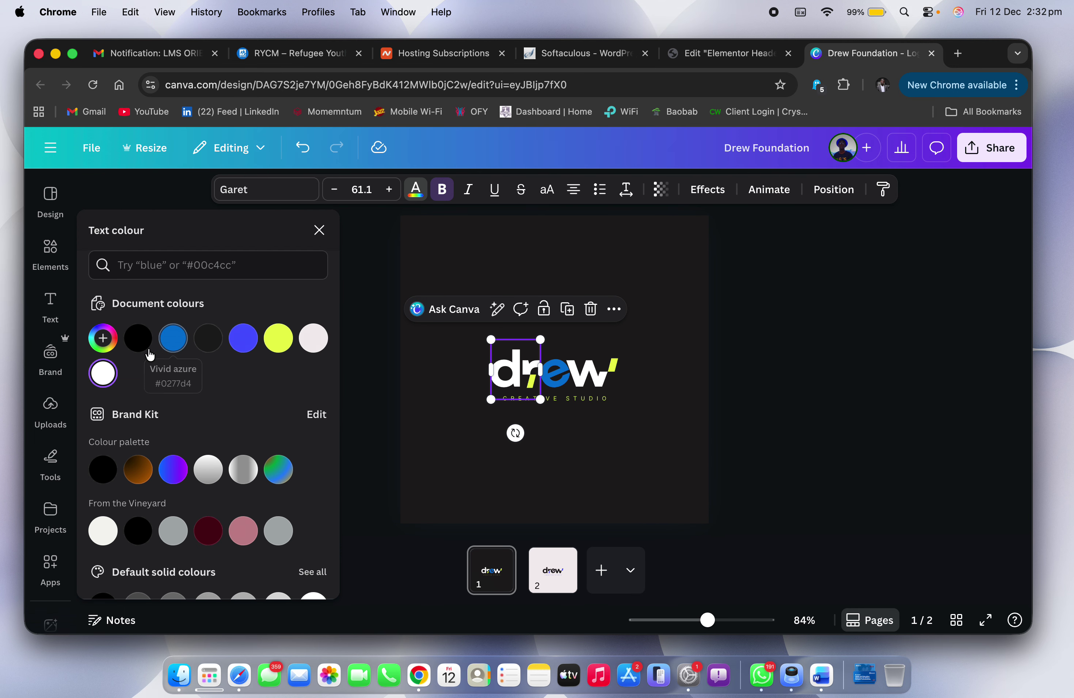
pyautogui.click(168, 343)
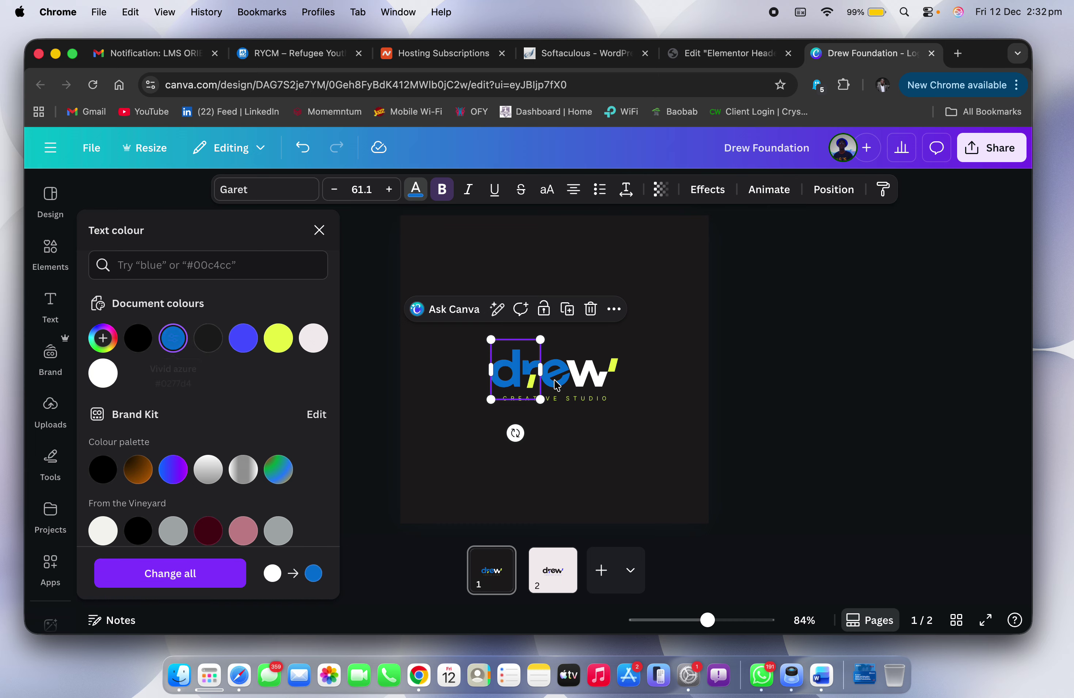
pyautogui.click(585, 376)
pyautogui.click(173, 339)
pyautogui.click(852, 389)
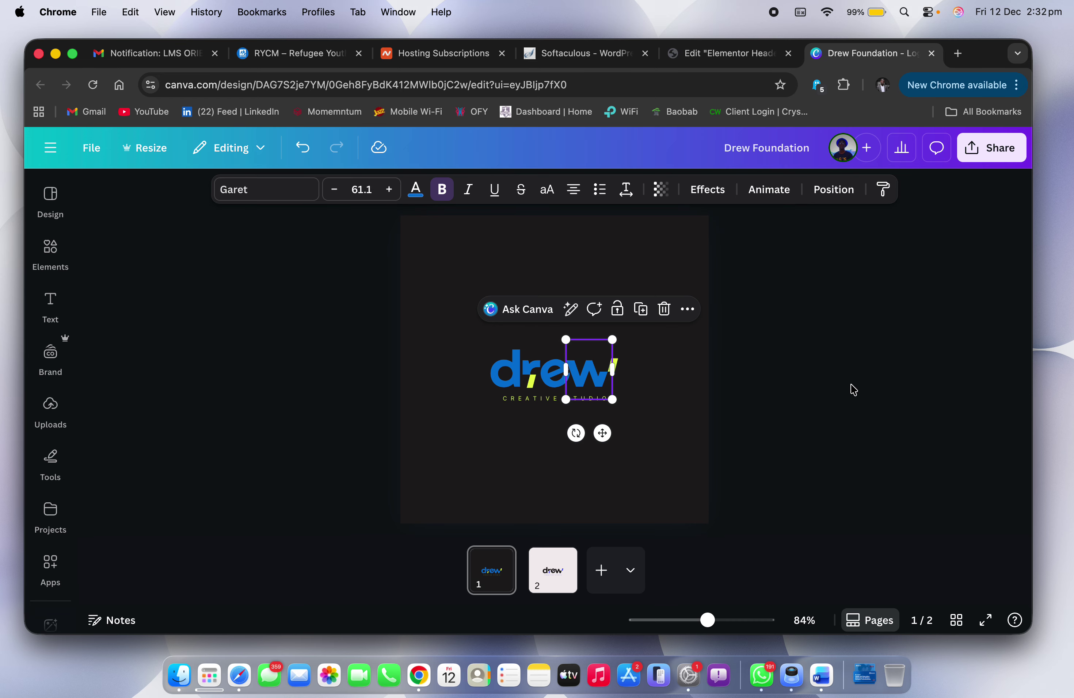
# Step: Replace the CREATIVE STUDIO tagline under the page 1 logo with FOUNDATION
pyautogui.scroll(5, 589, 403)
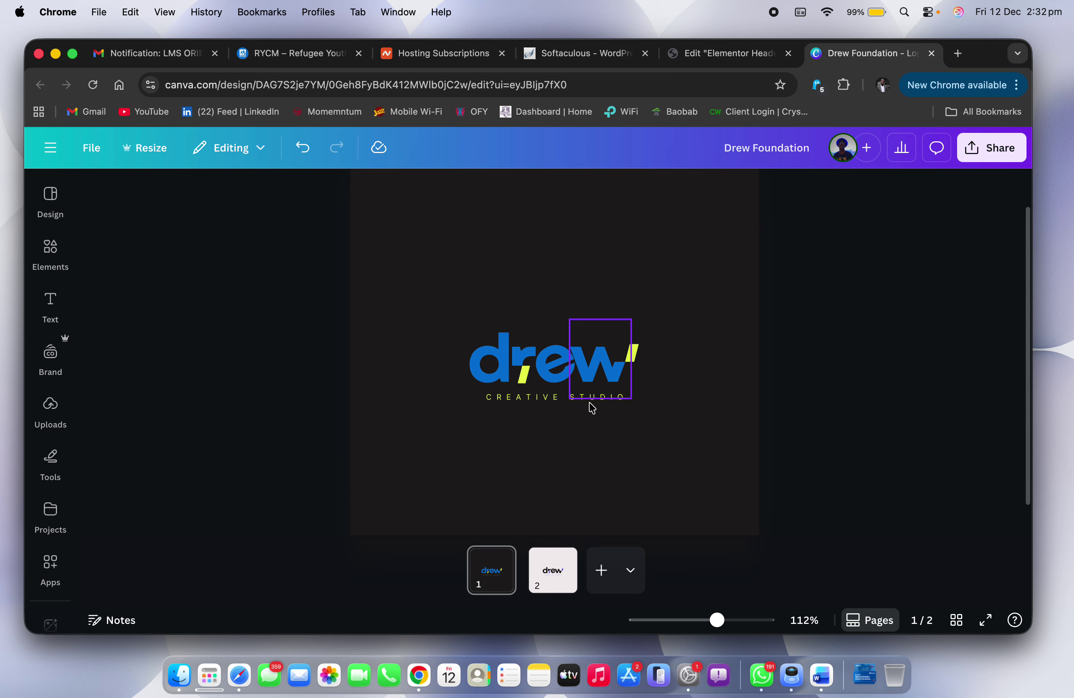
pyautogui.click(516, 399)
pyautogui.click(513, 396)
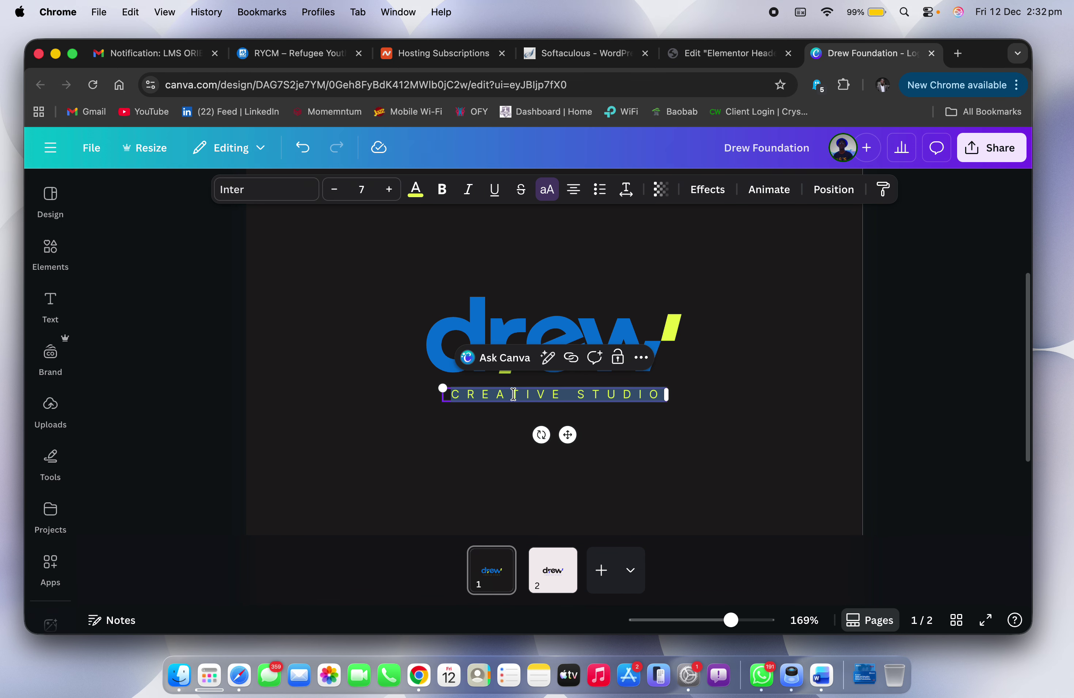
pyautogui.write('FOUN')
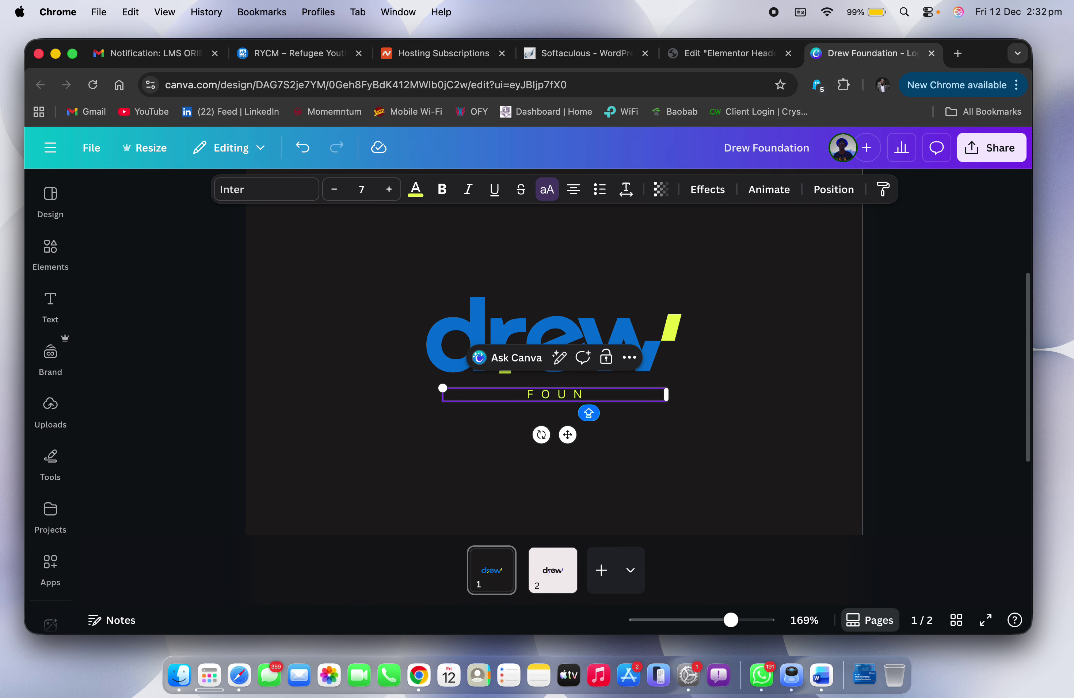
pyautogui.write('DATION')
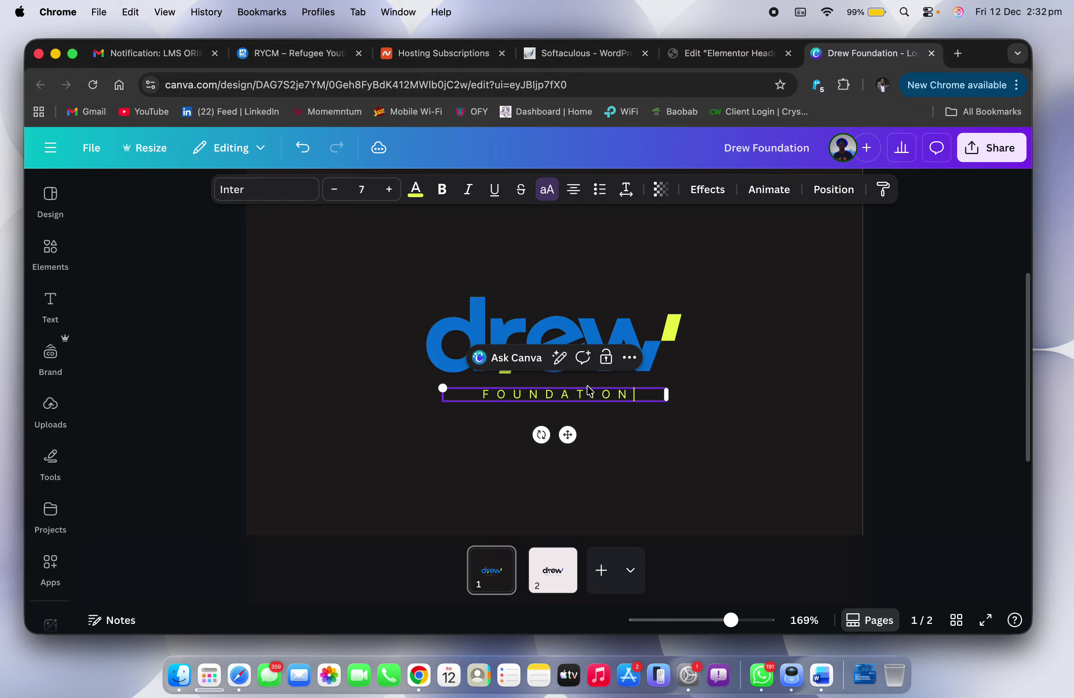
pyautogui.click(789, 447)
# Step: Make the FOUNDATION tagline bold and centre-aligned, and increase its letter spacing
pyautogui.click(622, 399)
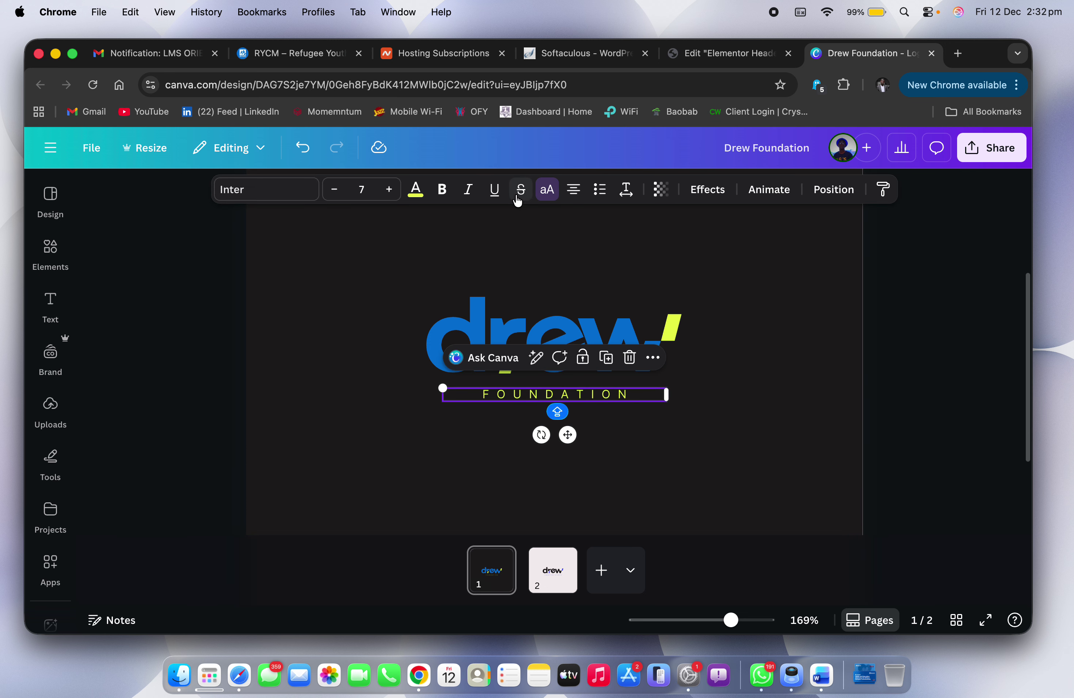
pyautogui.click(442, 190)
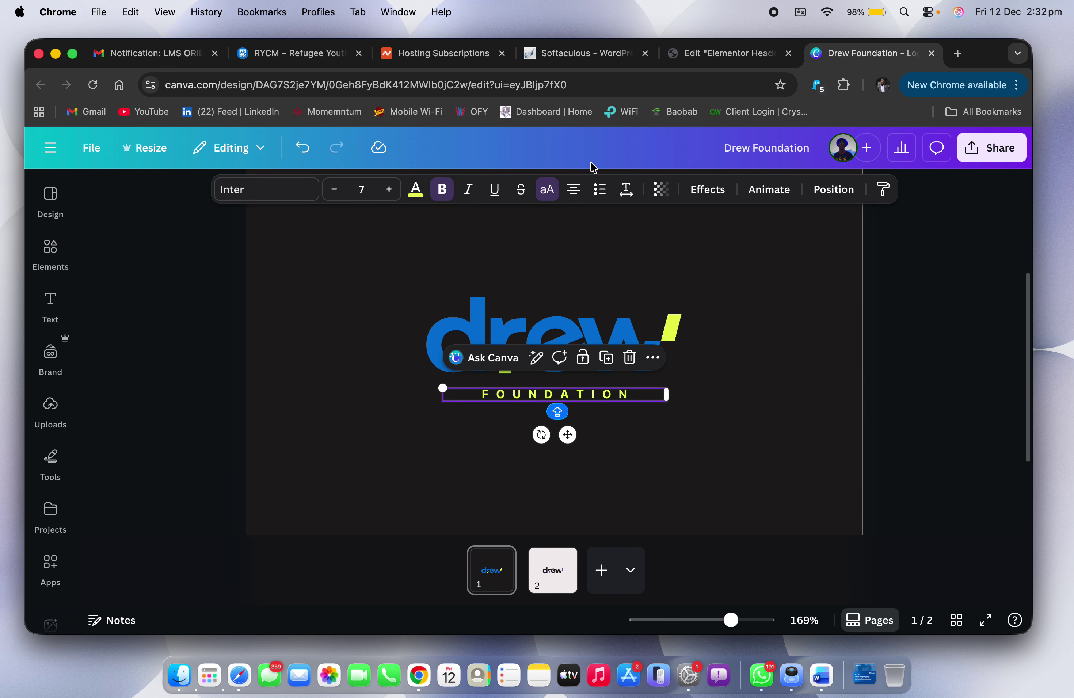
pyautogui.click(583, 199)
pyautogui.click(582, 199)
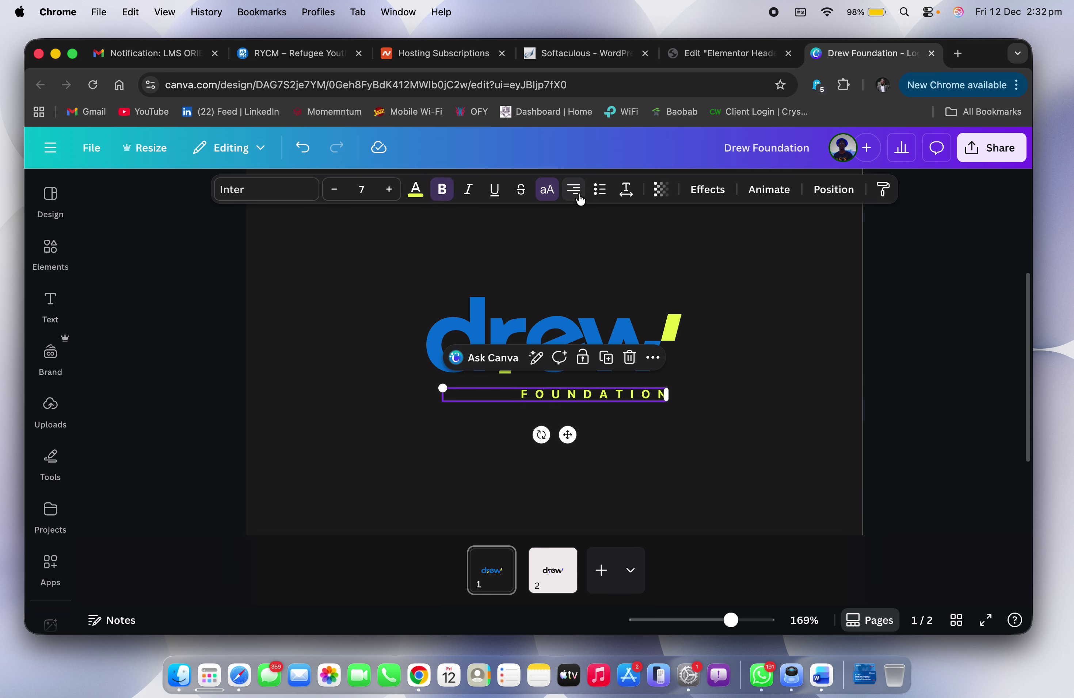
pyautogui.click(581, 198)
pyautogui.click(624, 200)
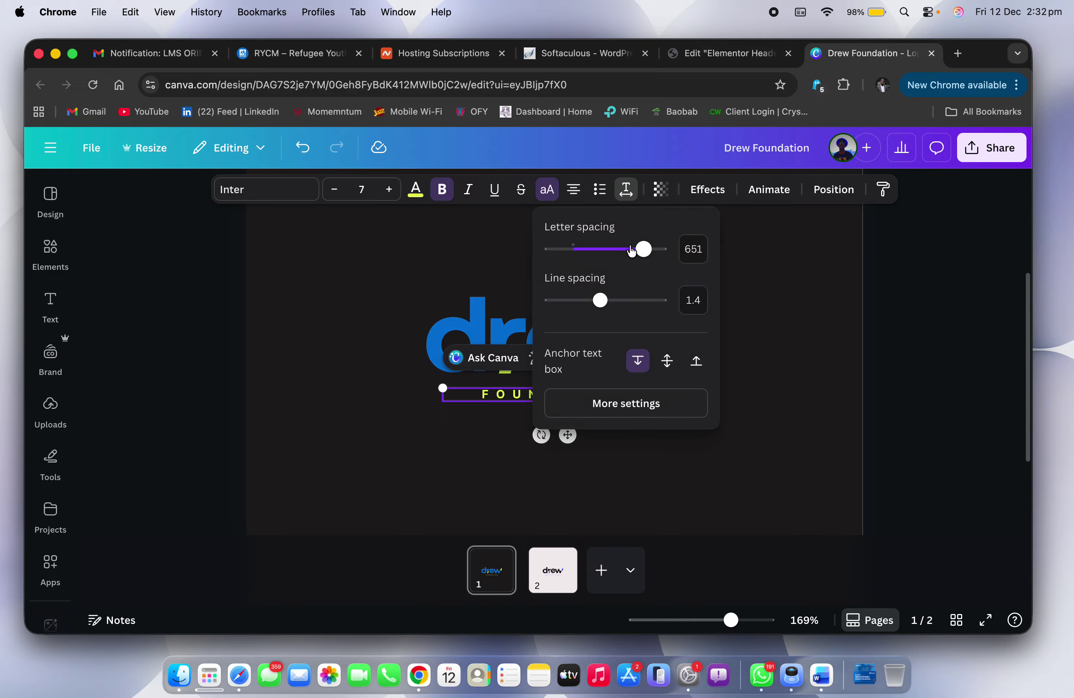
pyautogui.moveTo(631, 251); pyautogui.dragTo(662, 250)
pyautogui.click(801, 446)
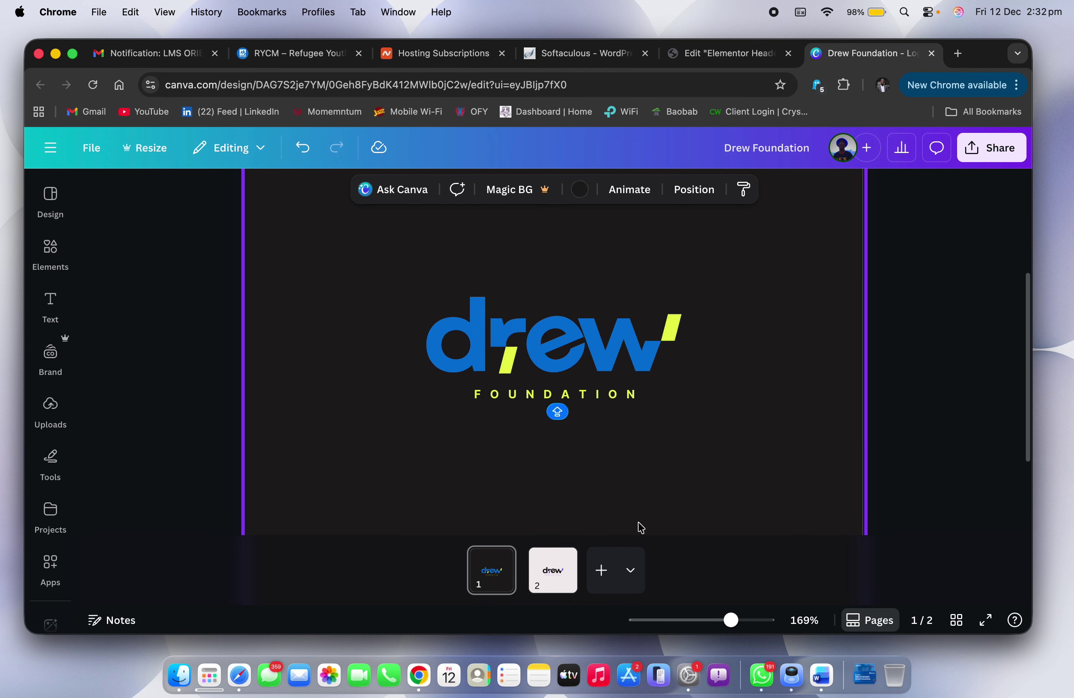
# Step: Review the light logo version on page 2, and duplicate the dark logo on page 1
pyautogui.click(553, 575)
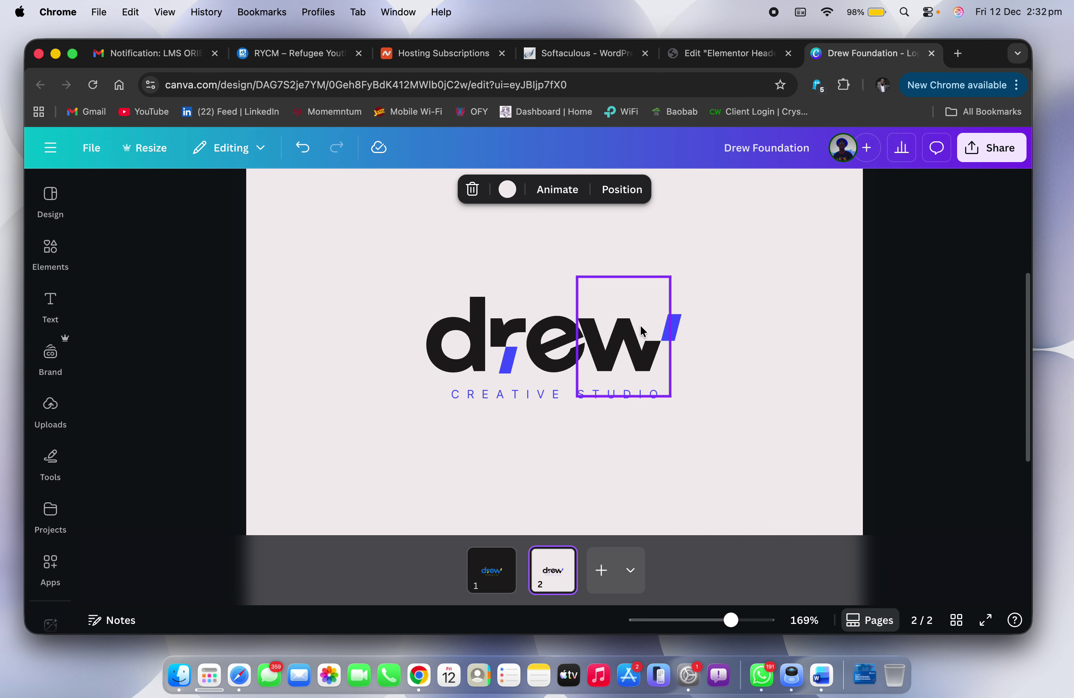
pyautogui.scroll(-3, 633, 418)
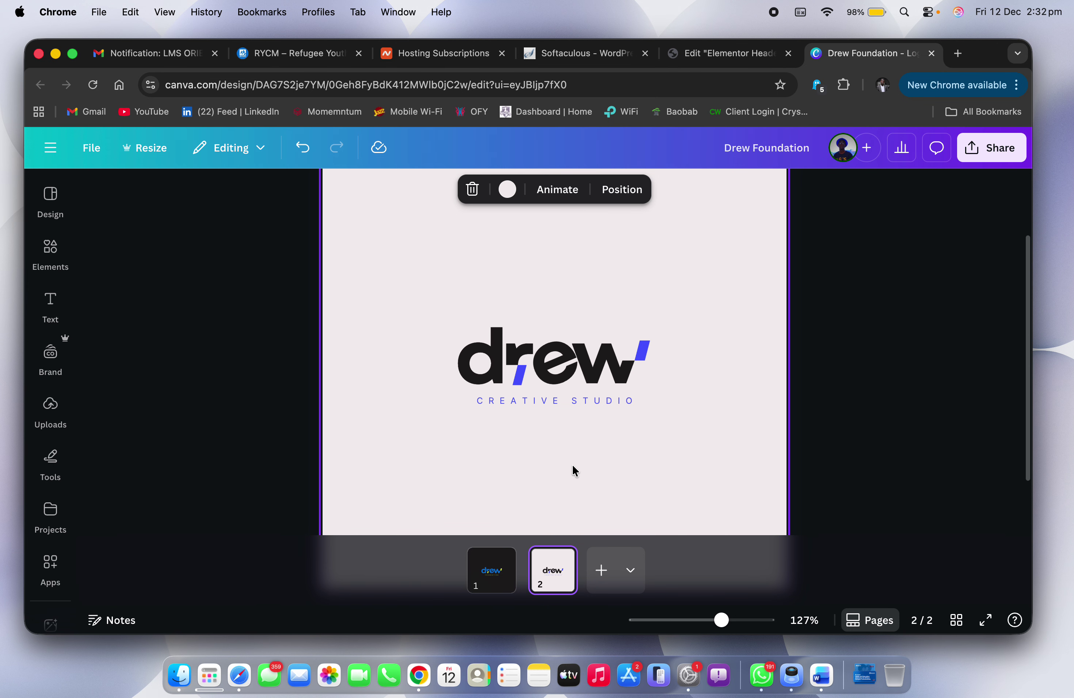
pyautogui.scroll(-3, 633, 416)
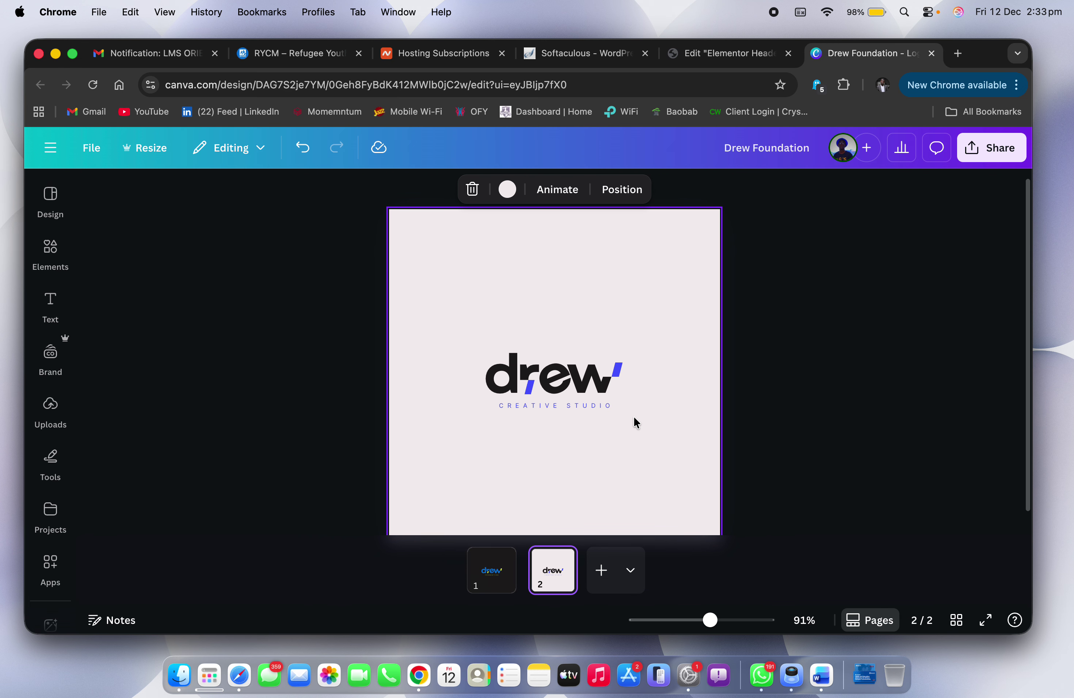
pyautogui.scroll(-1, 634, 416)
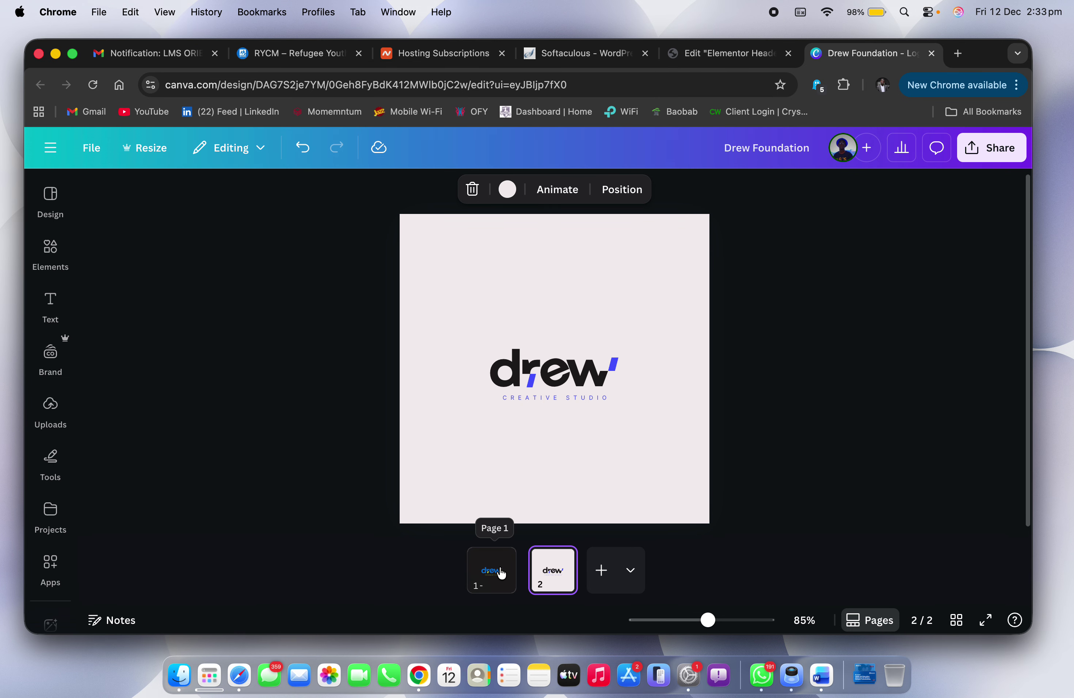
pyautogui.rightClick(485, 580)
pyautogui.click(605, 310)
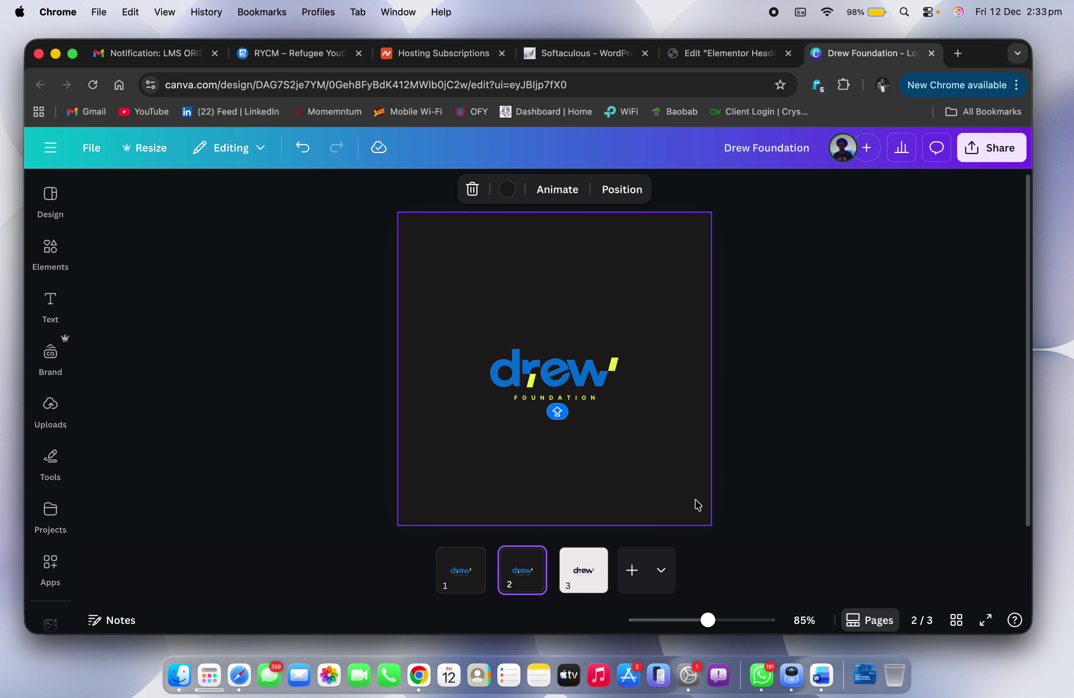
# Step: Recolour all the letters of the word drew in the page 2 logo off-white
pyautogui.click(513, 368)
pyautogui.click(410, 201)
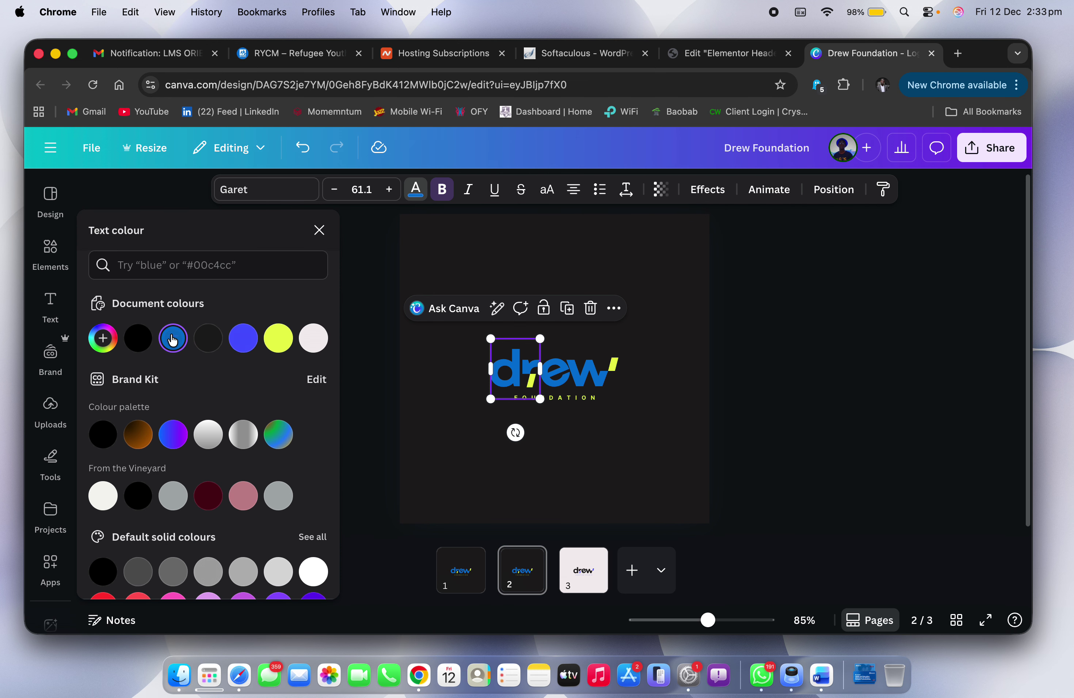
pyautogui.click(313, 338)
pyautogui.click(556, 373)
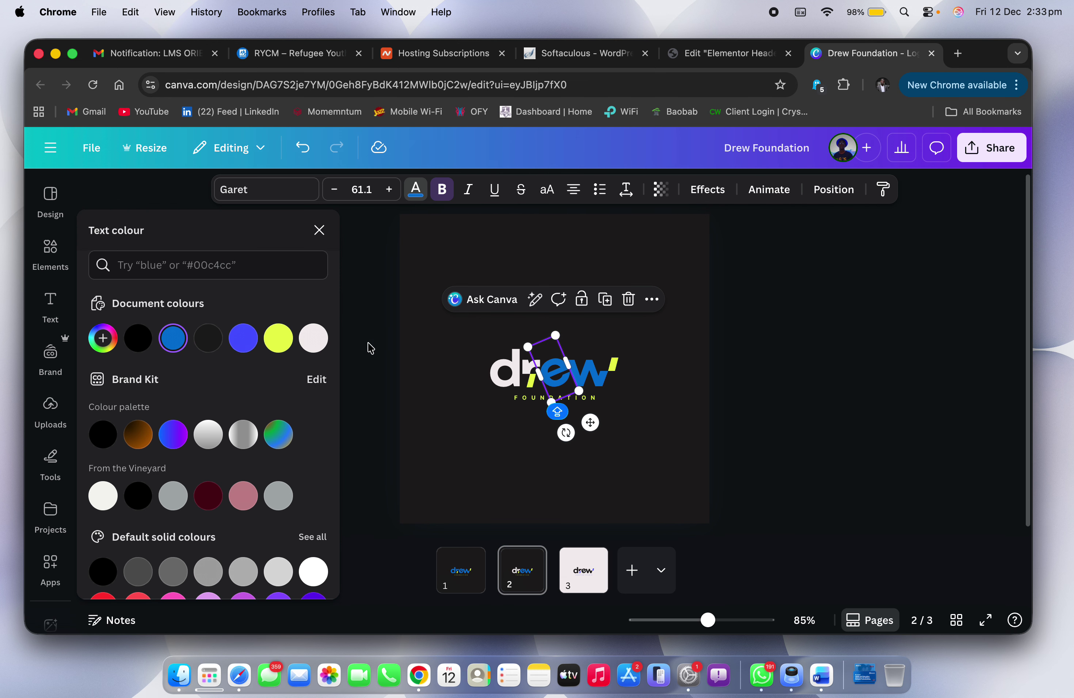
pyautogui.click(313, 338)
pyautogui.click(589, 368)
pyautogui.click(314, 338)
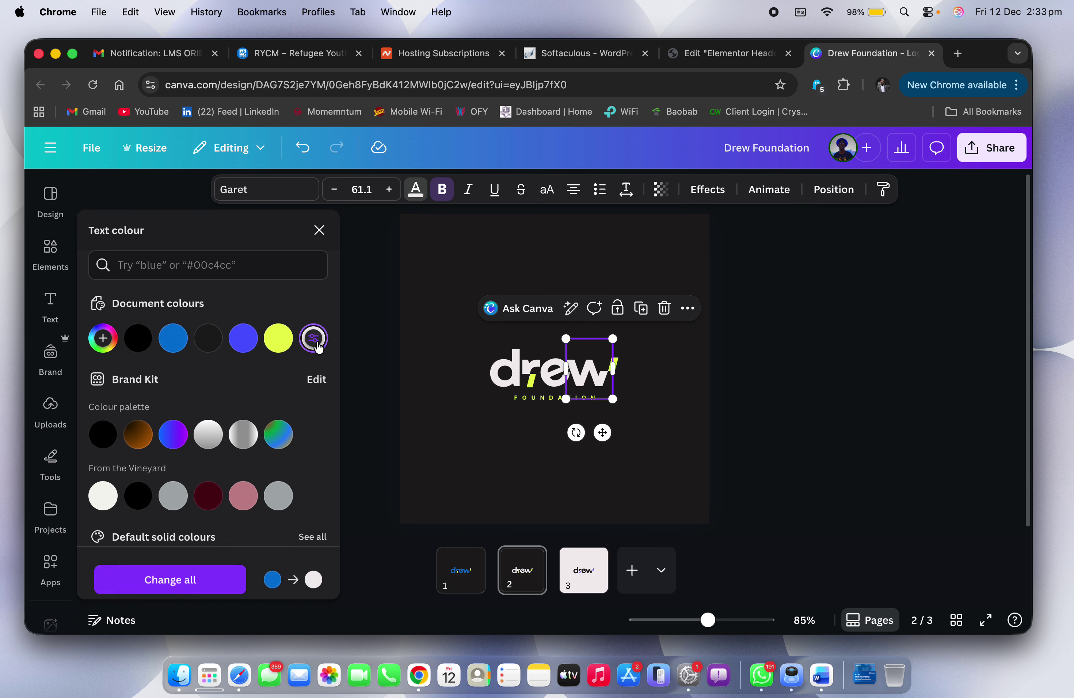
pyautogui.click(852, 446)
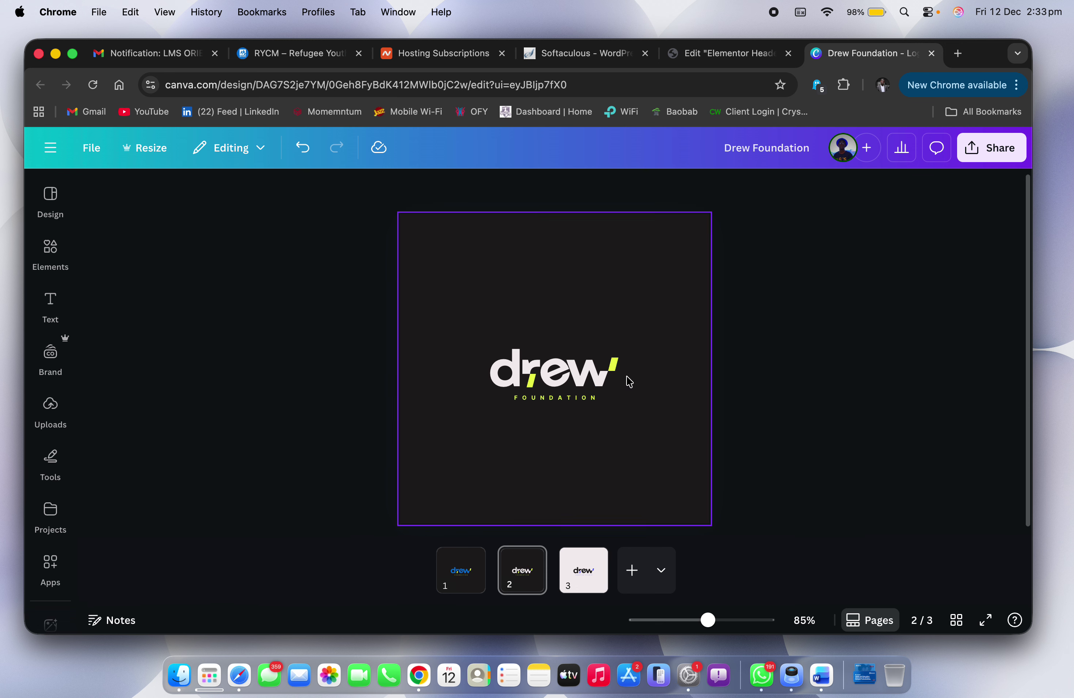
# Step: Duplicate page 2, and recolour both slanted yellow accents of the logo on the copy off-white
pyautogui.click(613, 365)
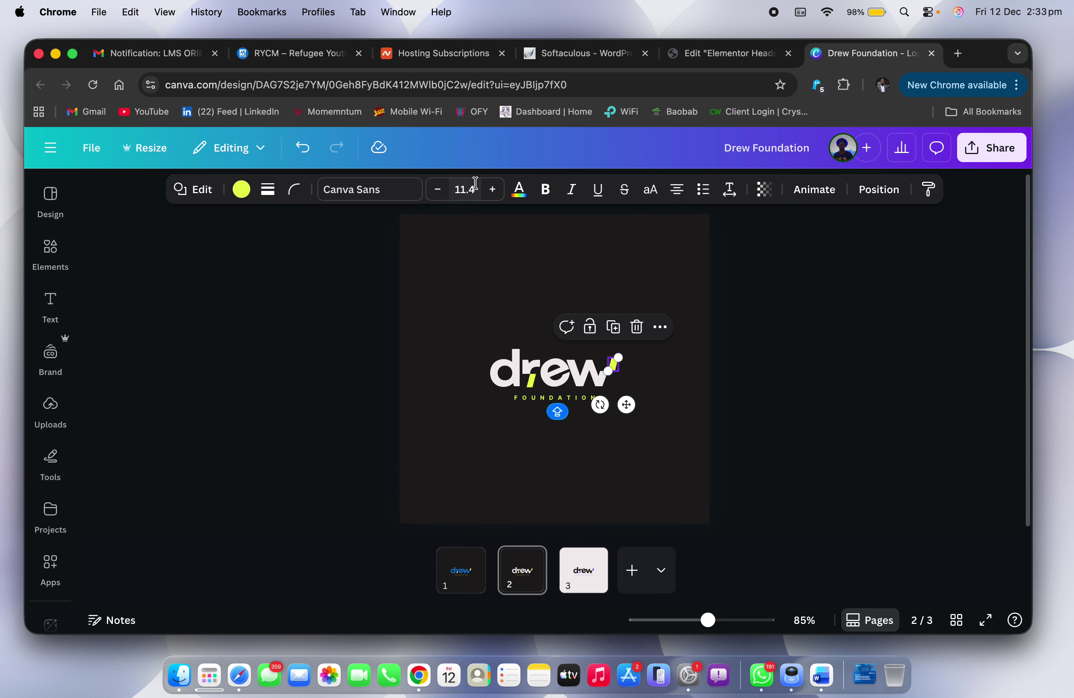
pyautogui.click(247, 191)
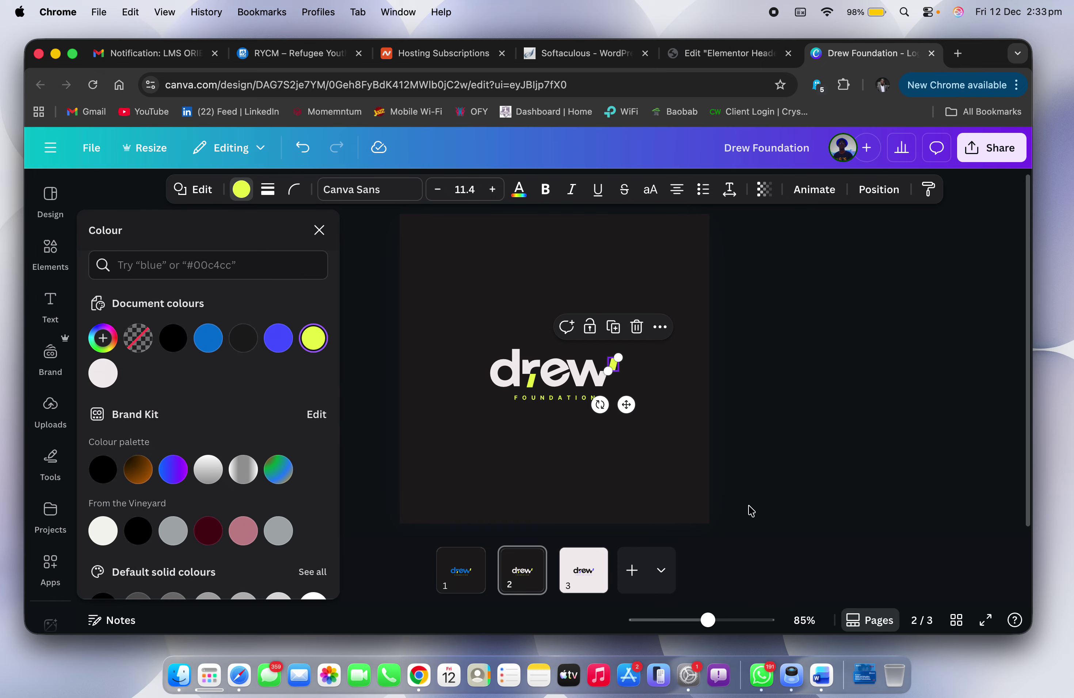
pyautogui.rightClick(513, 576)
pyautogui.click(643, 315)
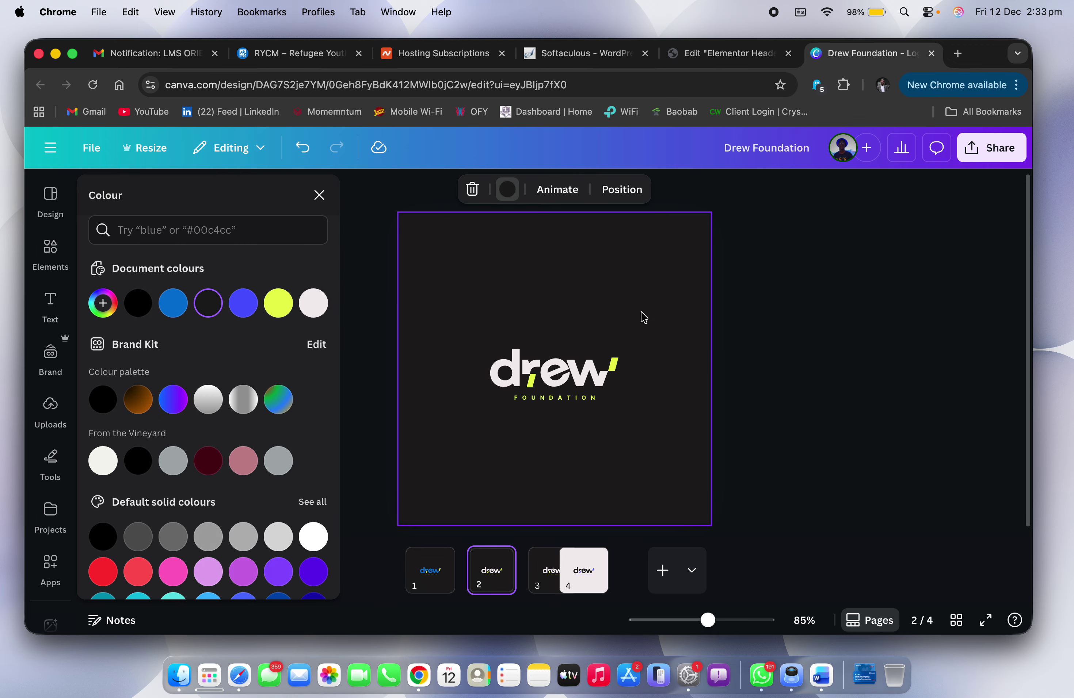
pyautogui.click(619, 363)
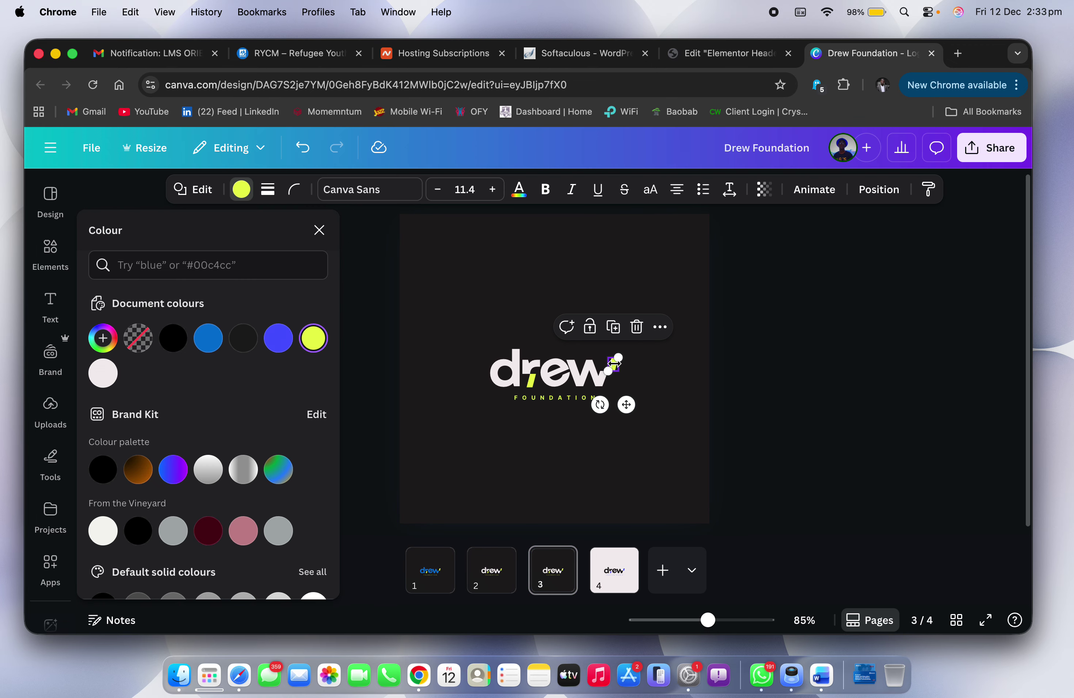
pyautogui.click(103, 373)
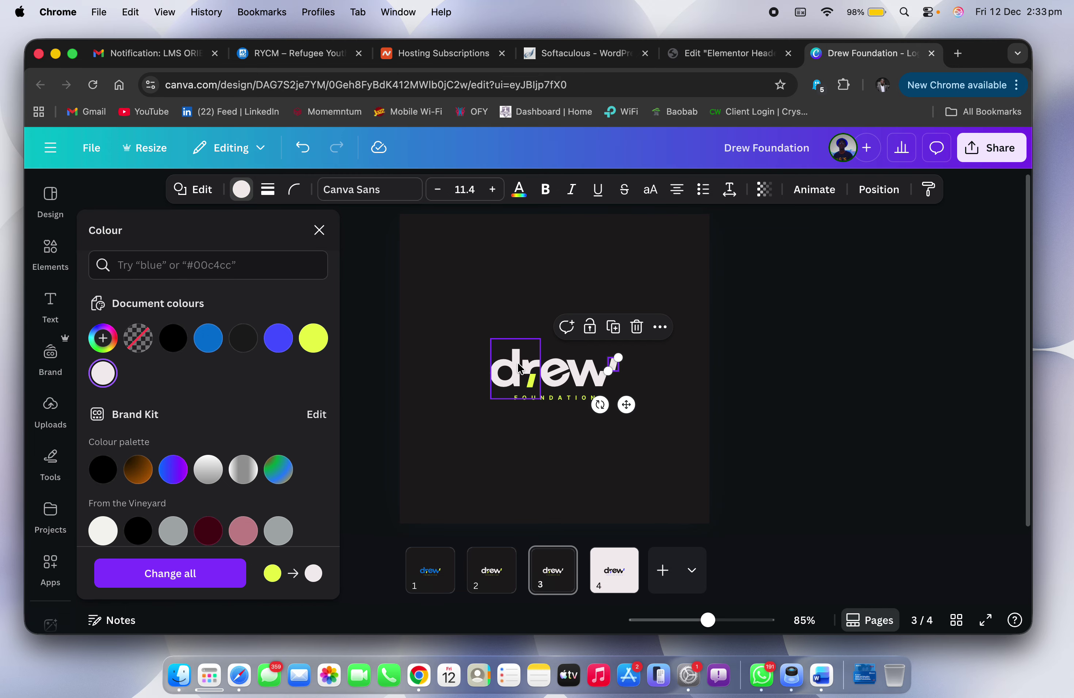
pyautogui.click(535, 382)
pyautogui.click(103, 374)
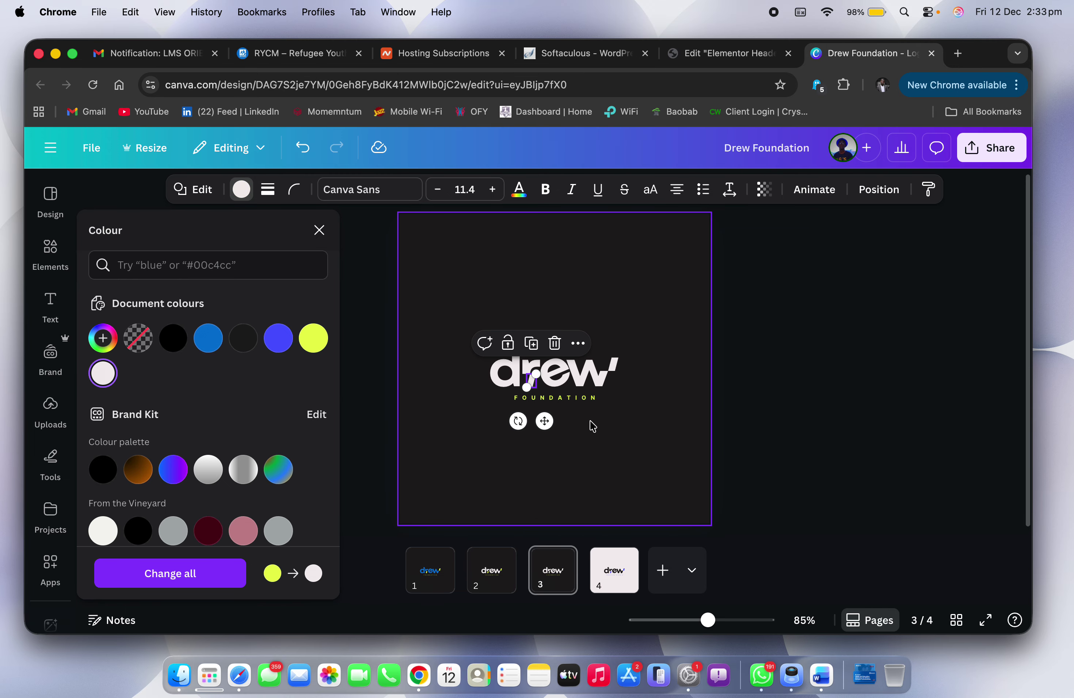
# Step: Recolour the FOUNDATION tagline on page 3 off-white
pyautogui.click(576, 399)
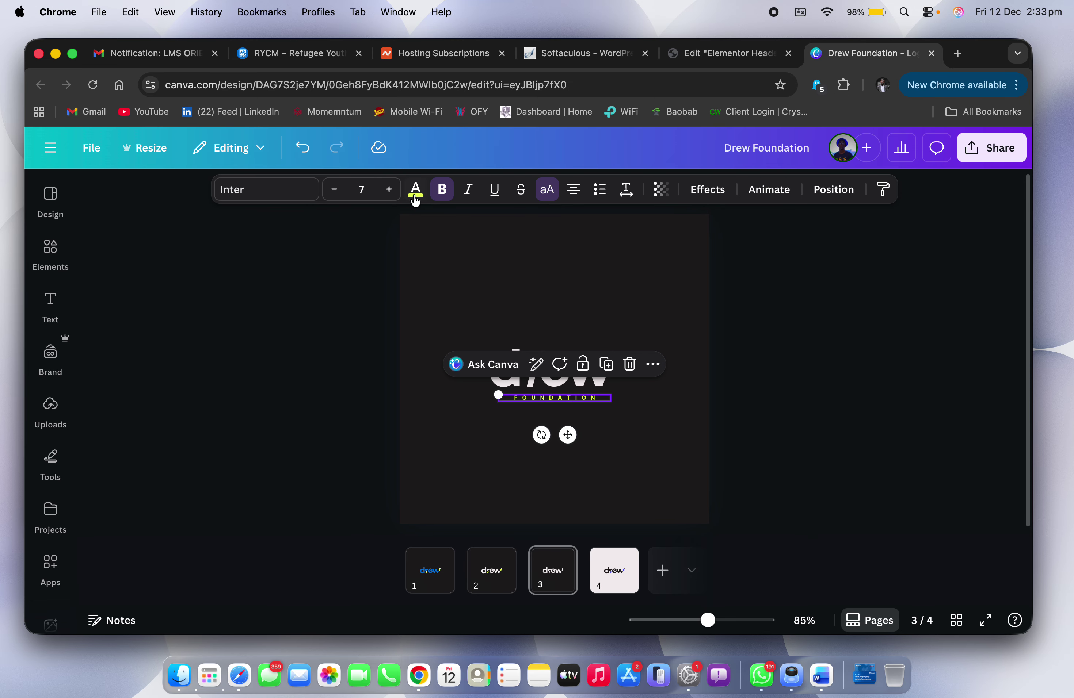
pyautogui.click(415, 190)
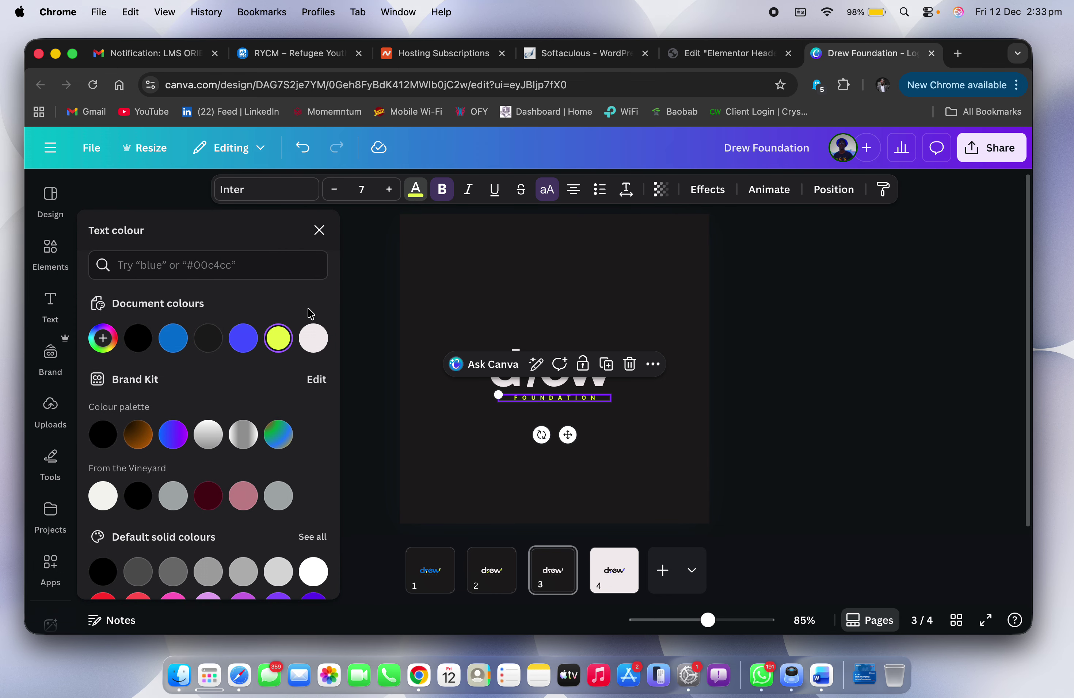
pyautogui.click(313, 337)
pyautogui.press('Escape')
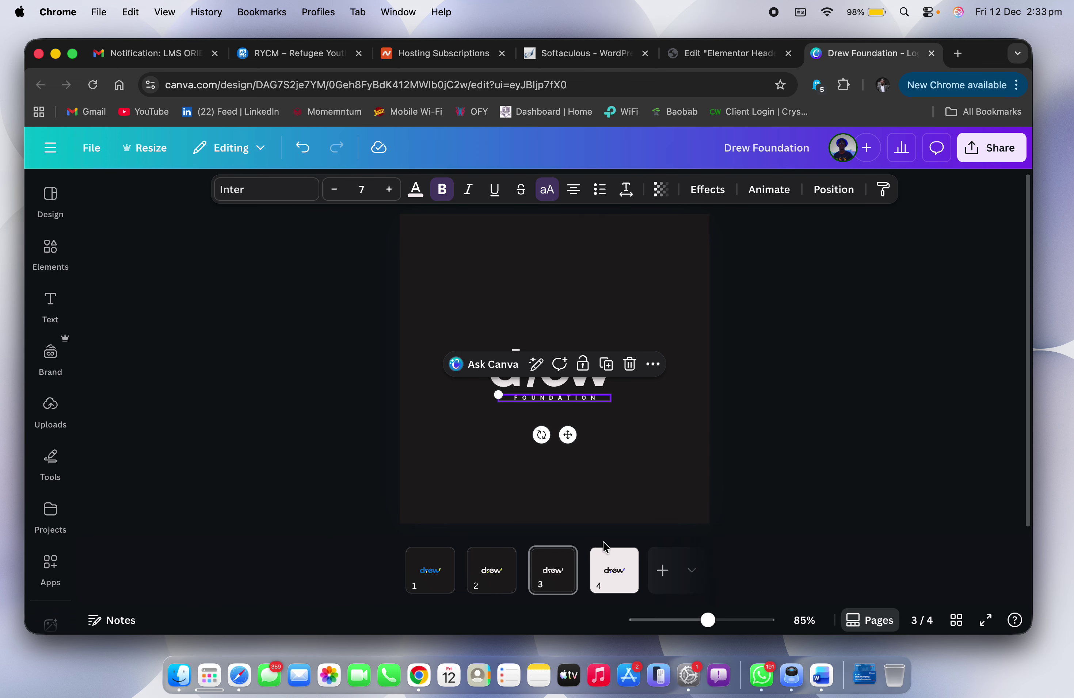
# Step: Duplicate page 3, and set the copy's background to a solid grey
pyautogui.rightClick(557, 581)
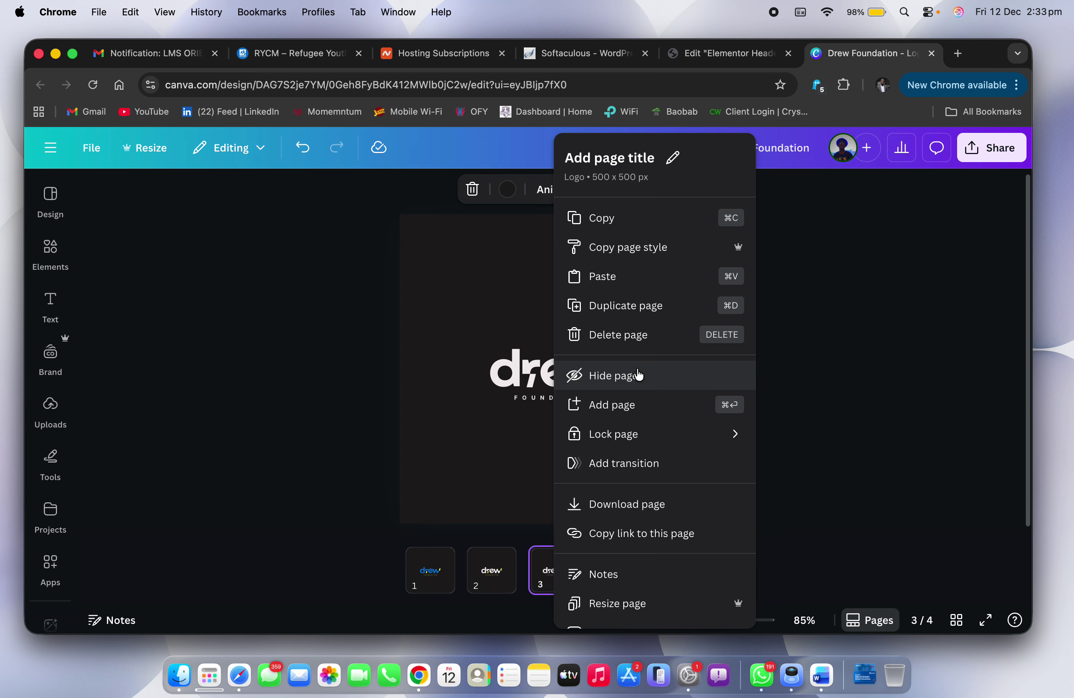
pyautogui.click(647, 305)
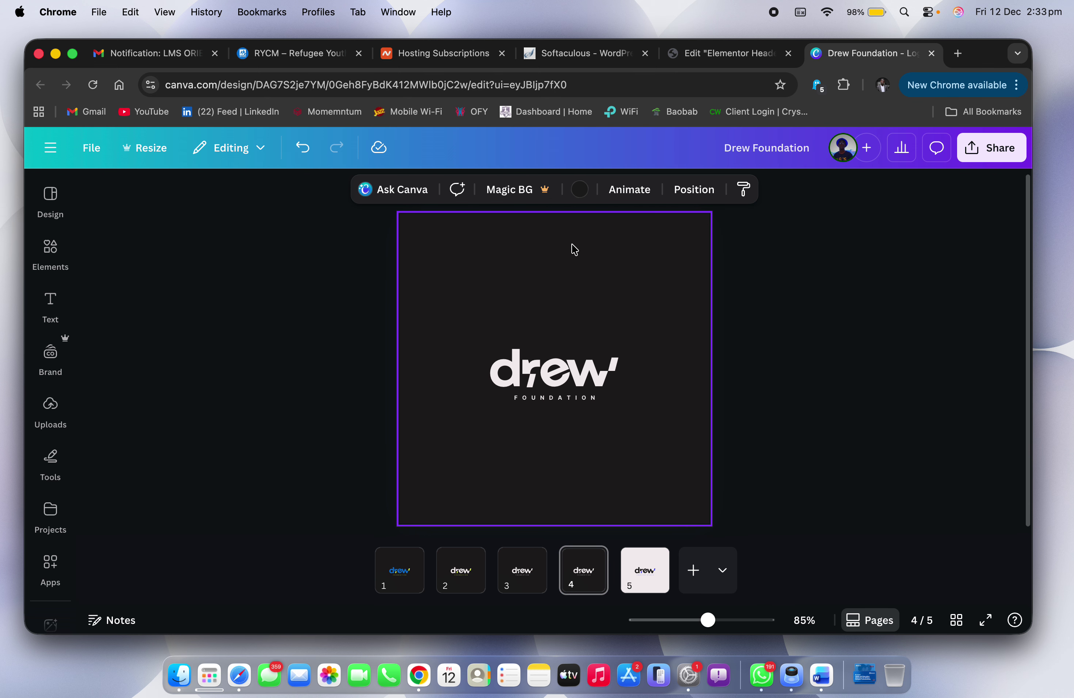
pyautogui.click(580, 190)
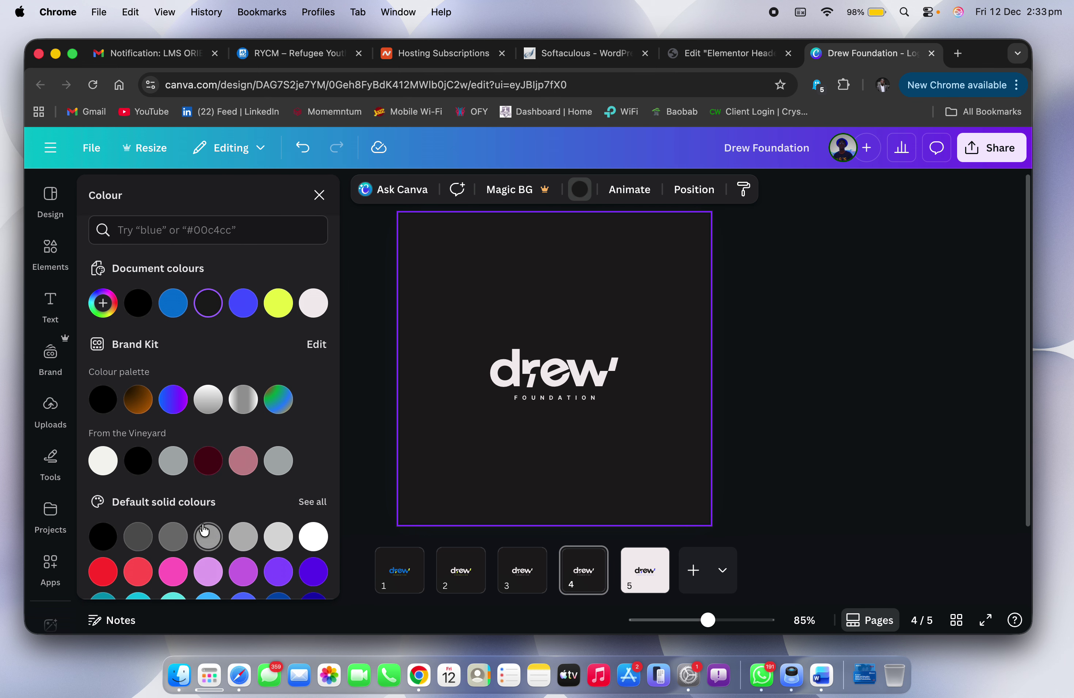
pyautogui.click(207, 536)
pyautogui.click(774, 341)
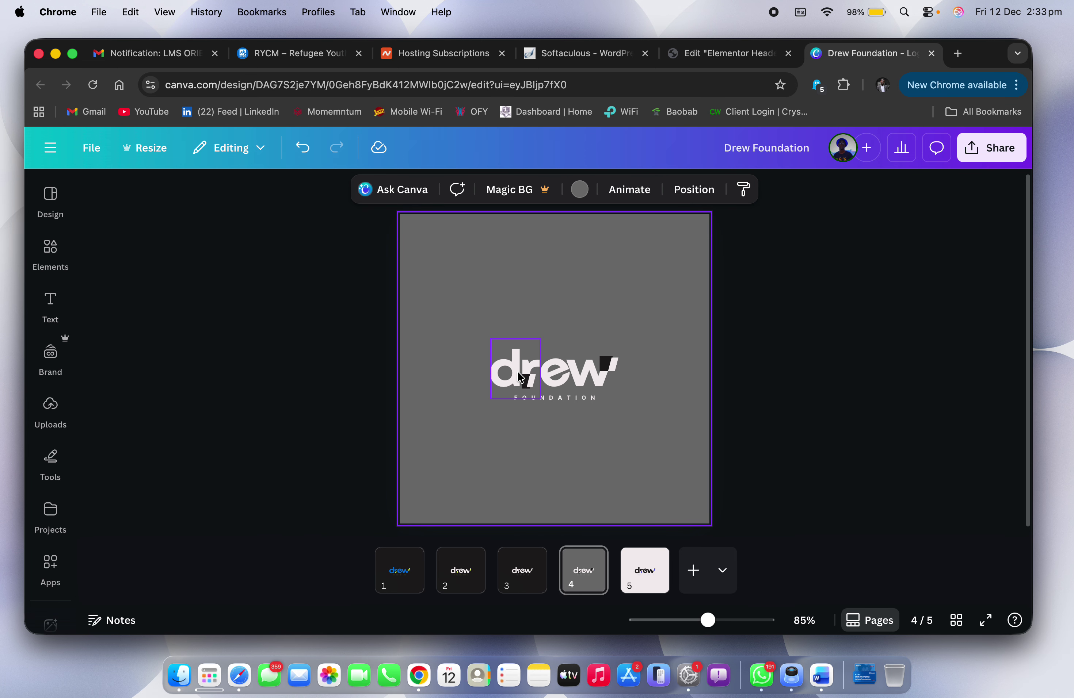
# Step: Try black on the letters dr of the page 4 logo, and undo that colour change
pyautogui.click(519, 377)
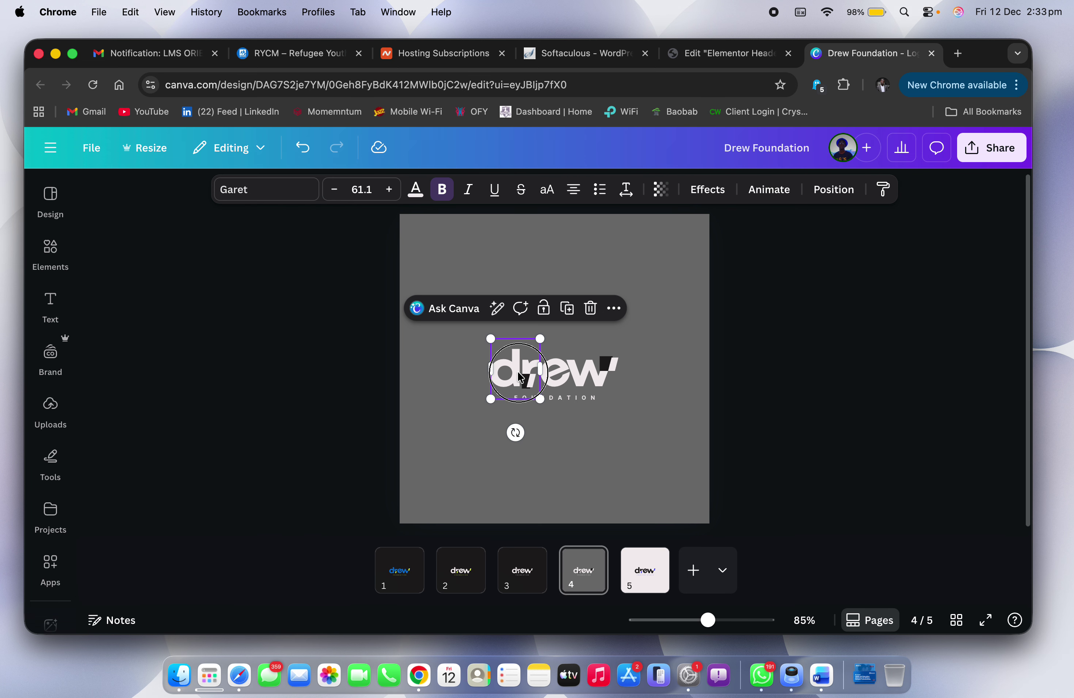
pyautogui.click(416, 190)
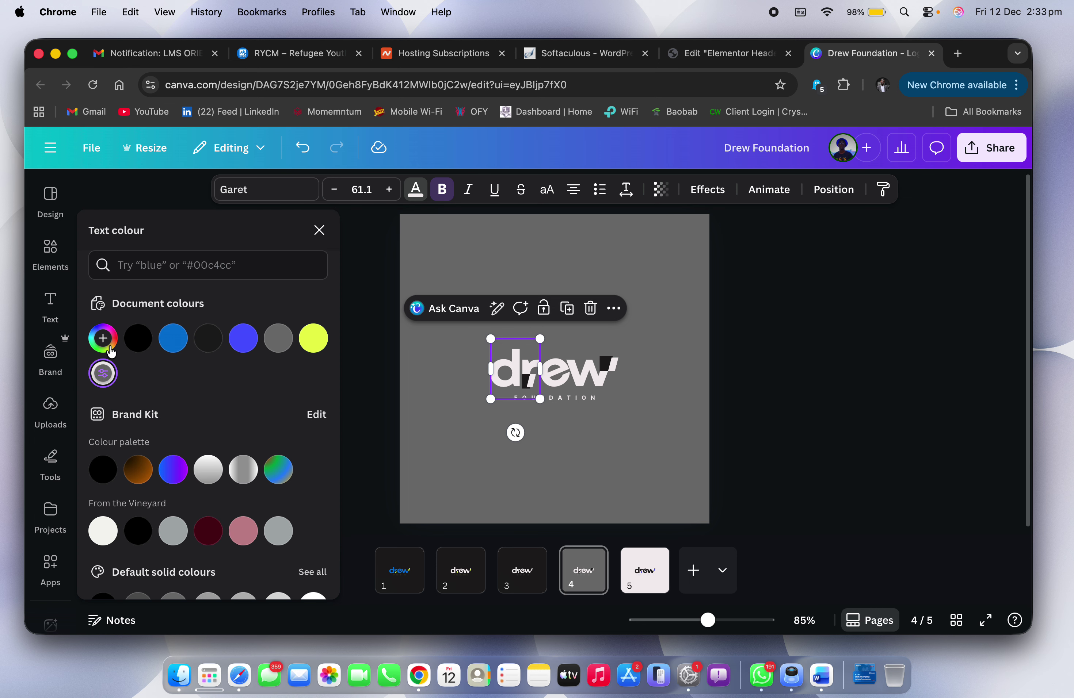
pyautogui.click(138, 338)
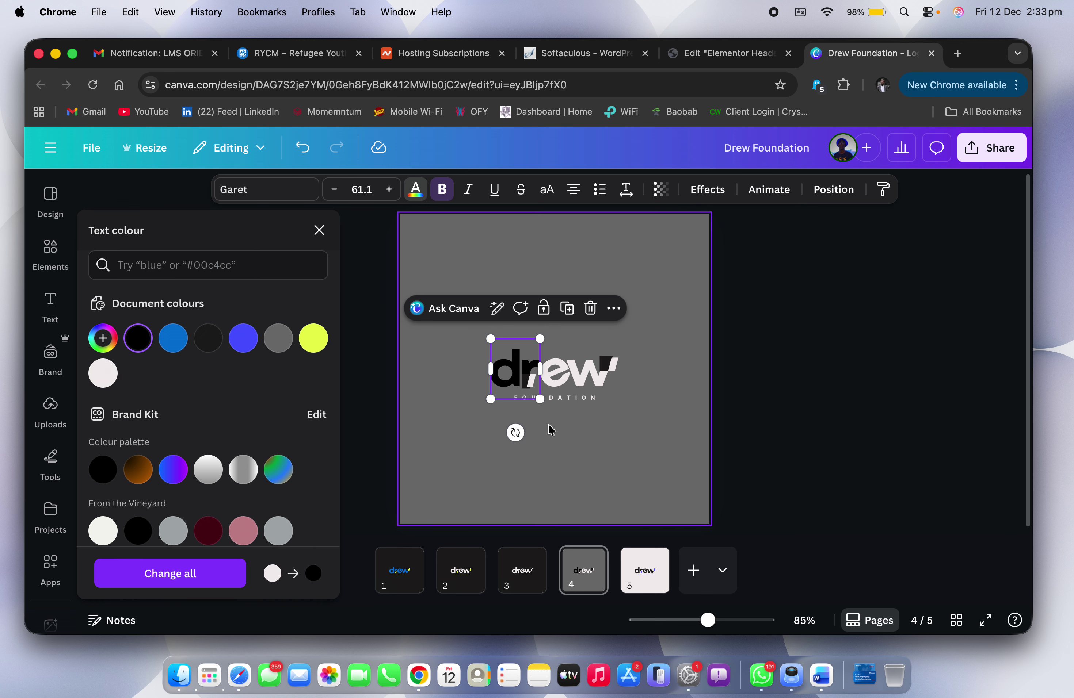
pyautogui.press('super+z')
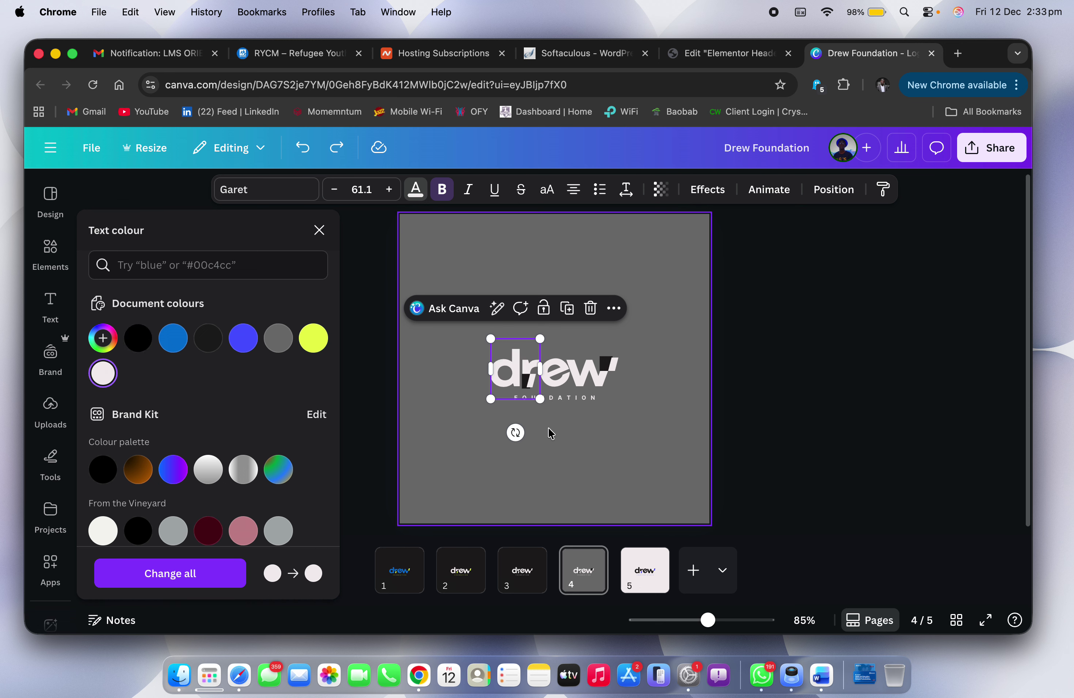
# Step: Recolour the dark masking shape beside the accent under the r on page 4 off-white
pyautogui.scroll(10, 543, 419)
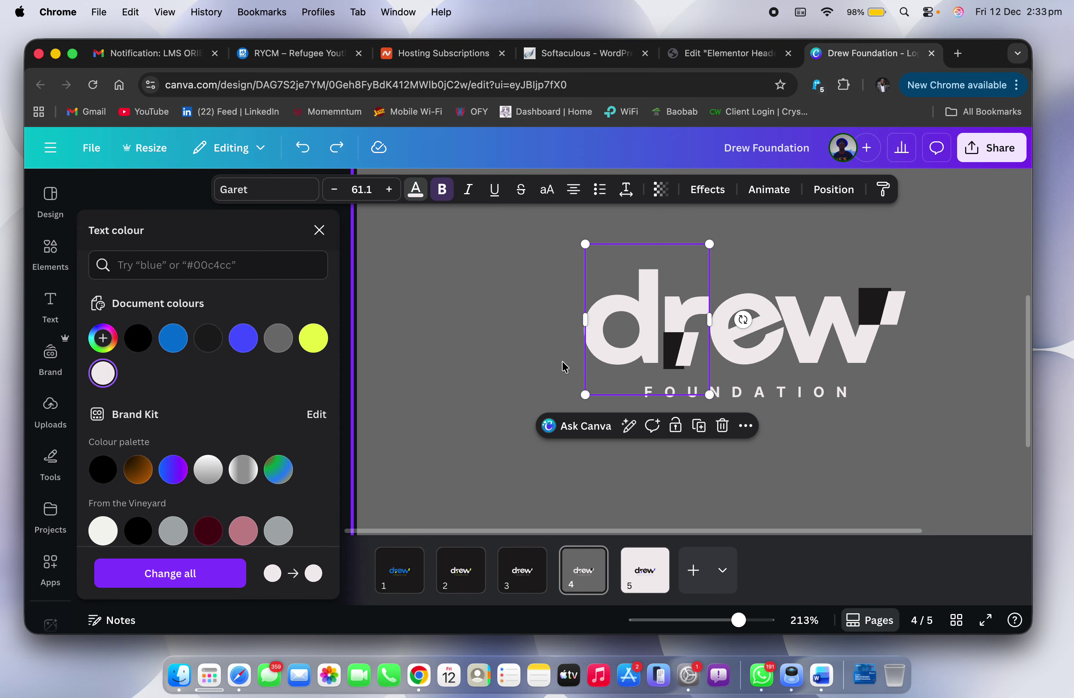
pyautogui.click(673, 361)
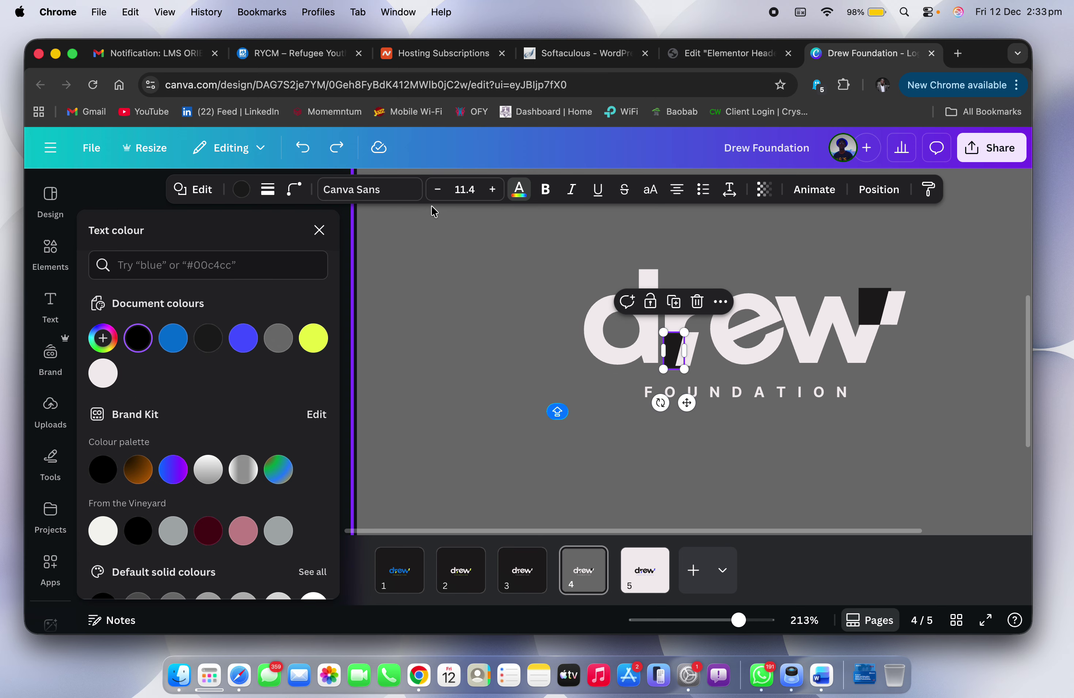
pyautogui.click(103, 374)
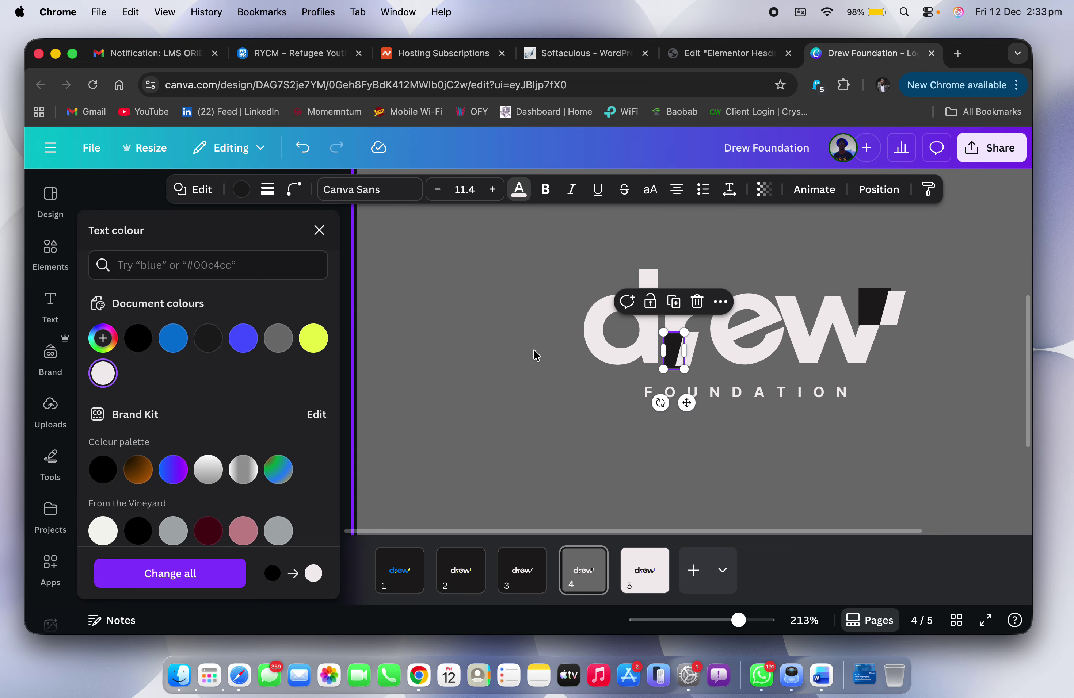
pyautogui.click(248, 191)
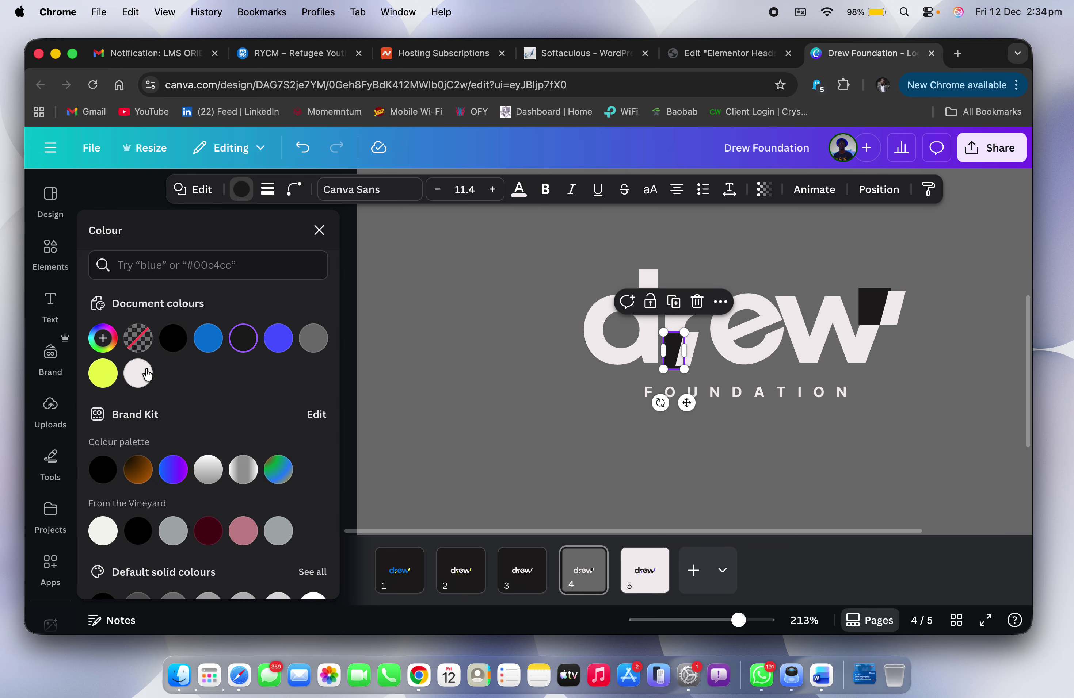
pyautogui.click(137, 372)
# Step: Recolour all the letters of the word drew in the page 4 logo black
pyautogui.click(630, 351)
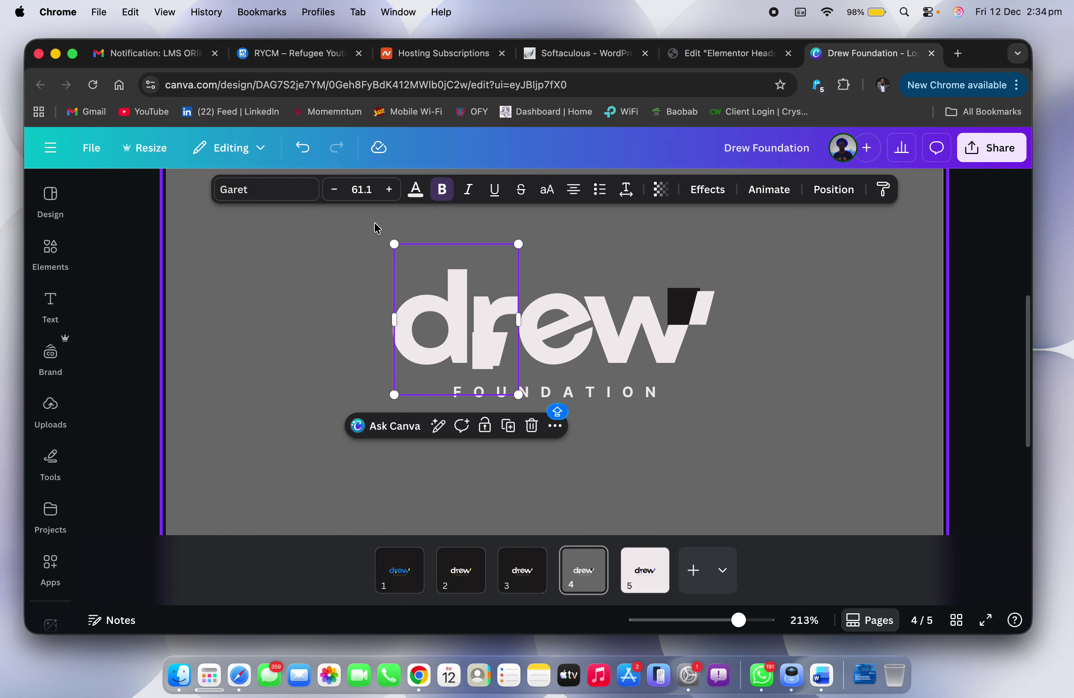
pyautogui.click(416, 190)
pyautogui.click(133, 345)
pyautogui.click(750, 355)
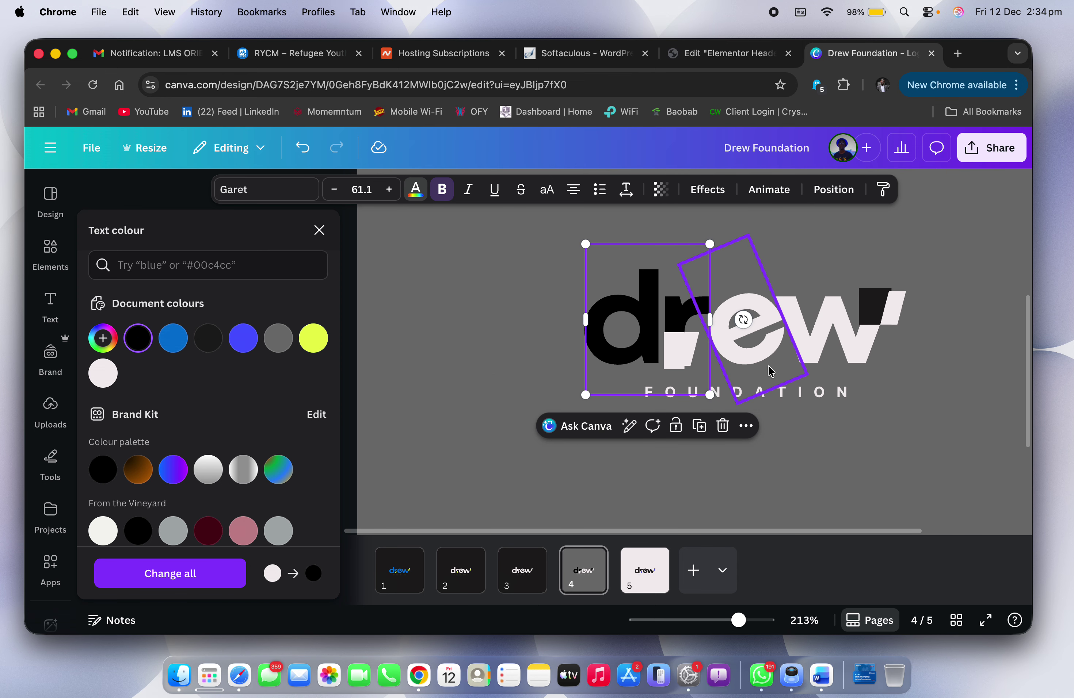
pyautogui.click(149, 343)
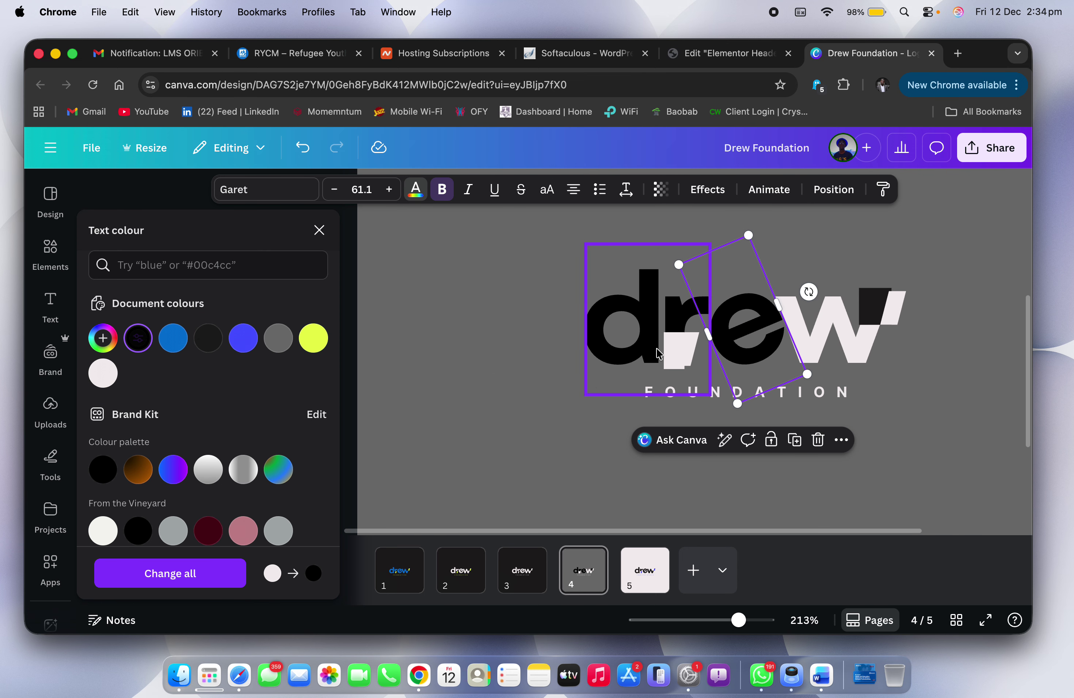
pyautogui.click(843, 357)
pyautogui.click(144, 343)
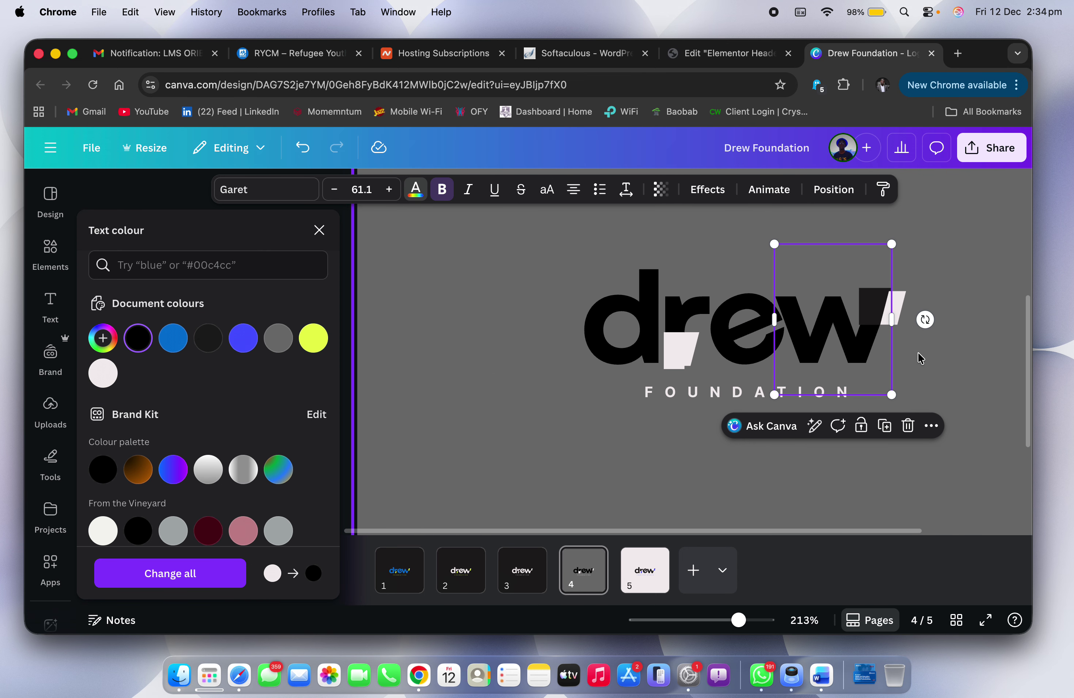
pyautogui.click(914, 359)
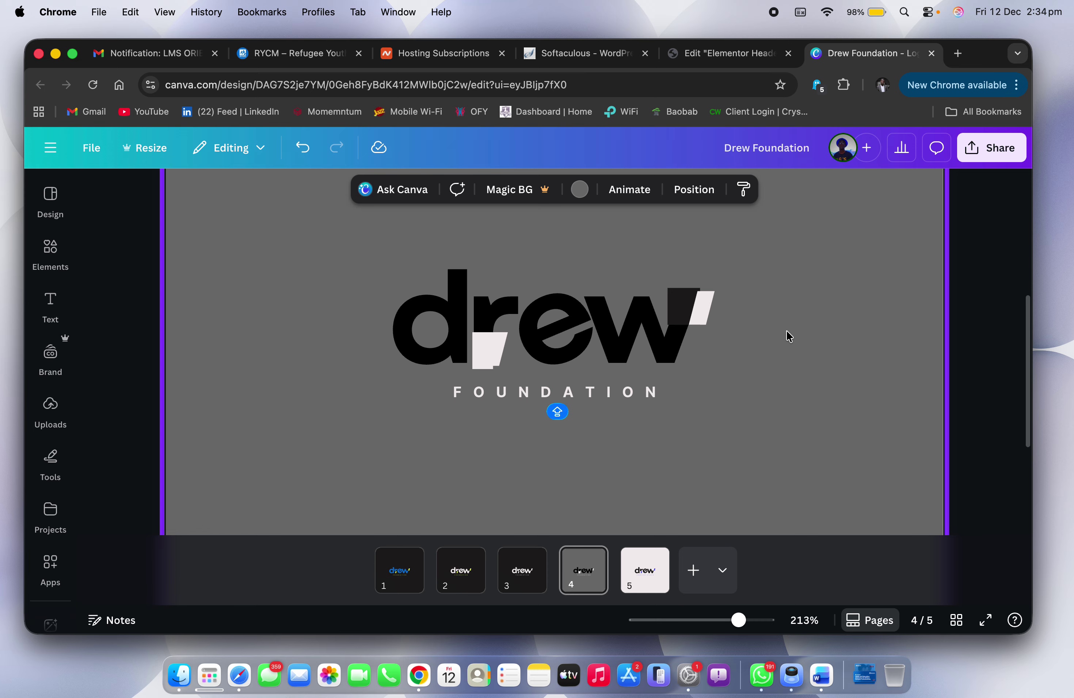
# Step: Recolour the dark masking shape between the w and its accent on page 4 off-white
pyautogui.click(683, 307)
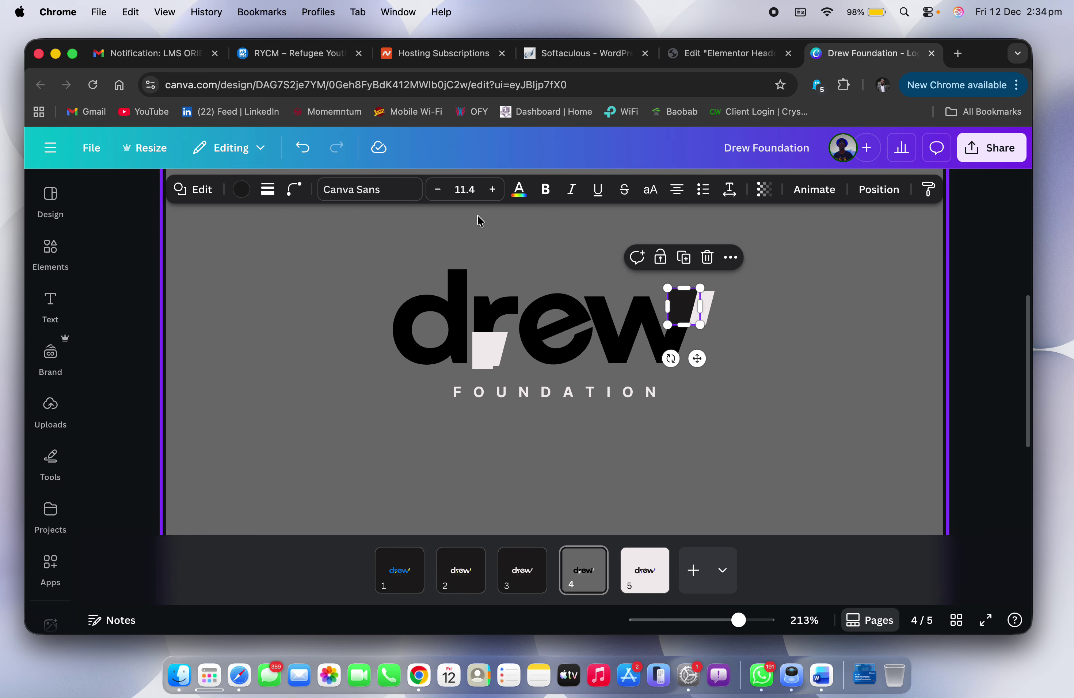
pyautogui.click(242, 189)
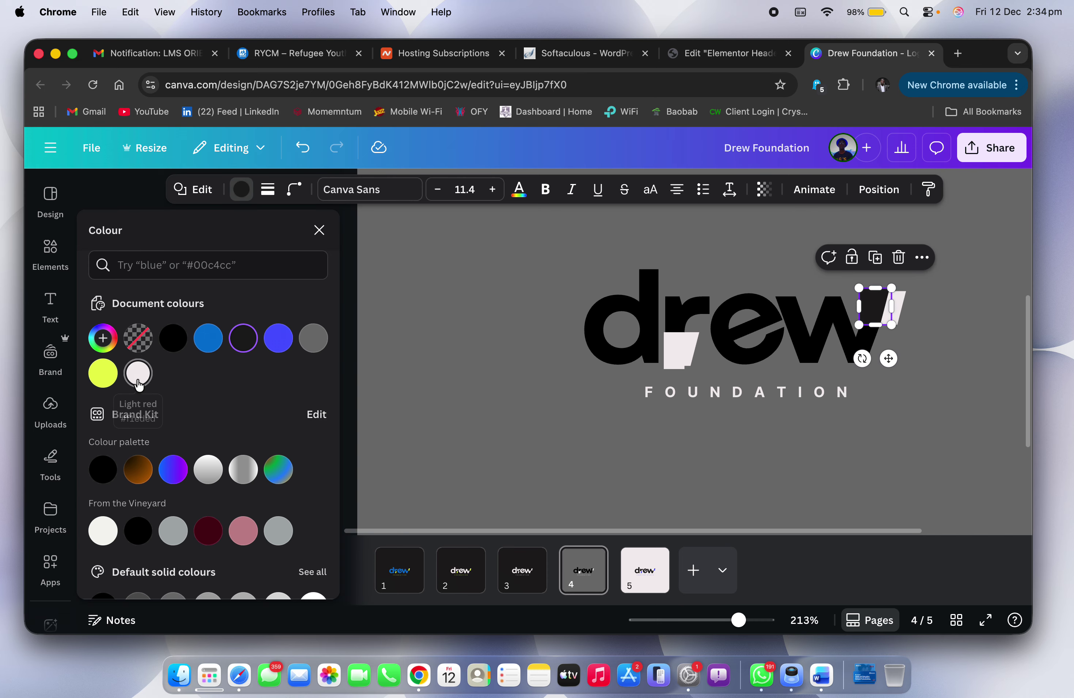
pyautogui.click(103, 338)
pyautogui.click(509, 387)
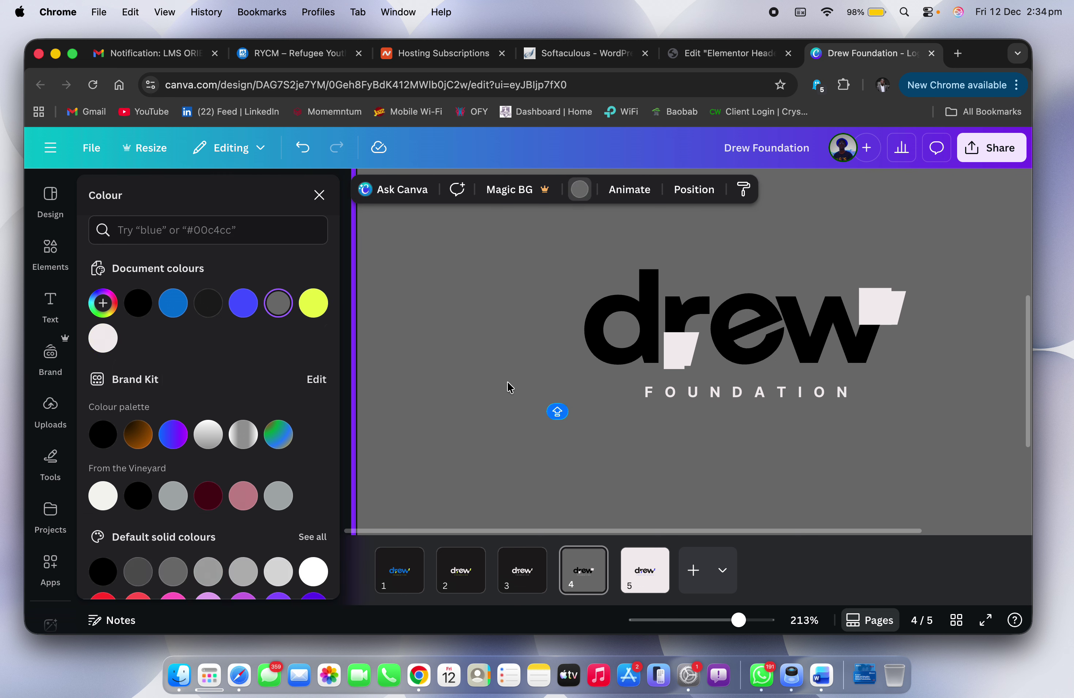
# Step: Recolour the FOUNDATION text on page 4 black
pyautogui.click(743, 390)
pyautogui.click(411, 195)
pyautogui.click(137, 338)
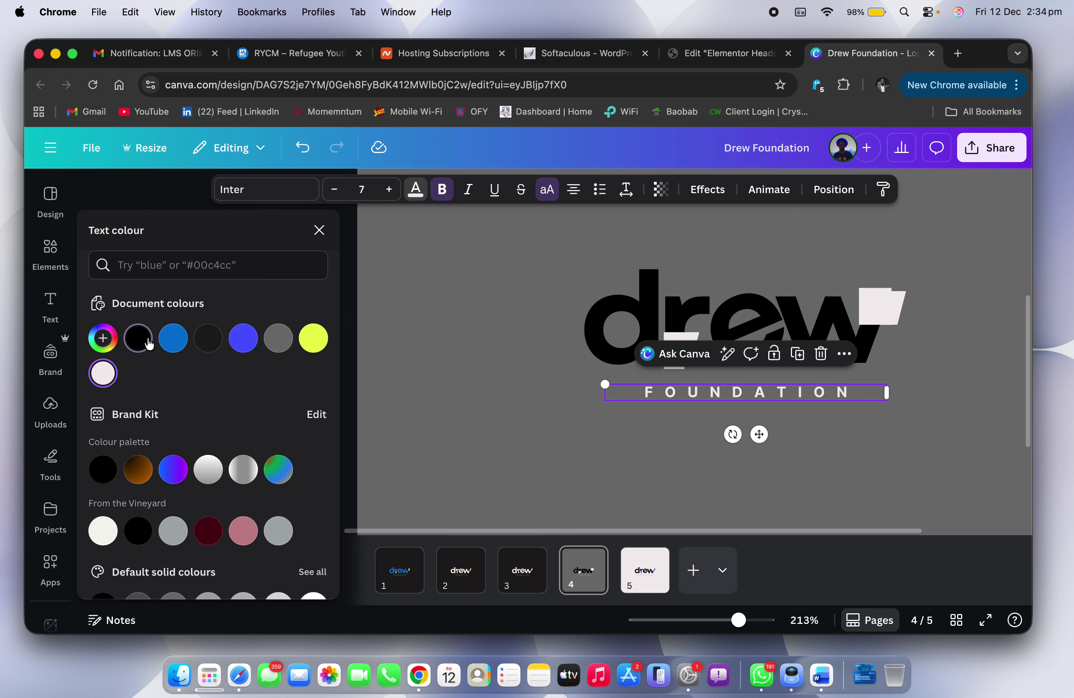
# Step: Set the page 4 background colour to the off-white used in the document
pyautogui.click(456, 456)
pyautogui.click(579, 189)
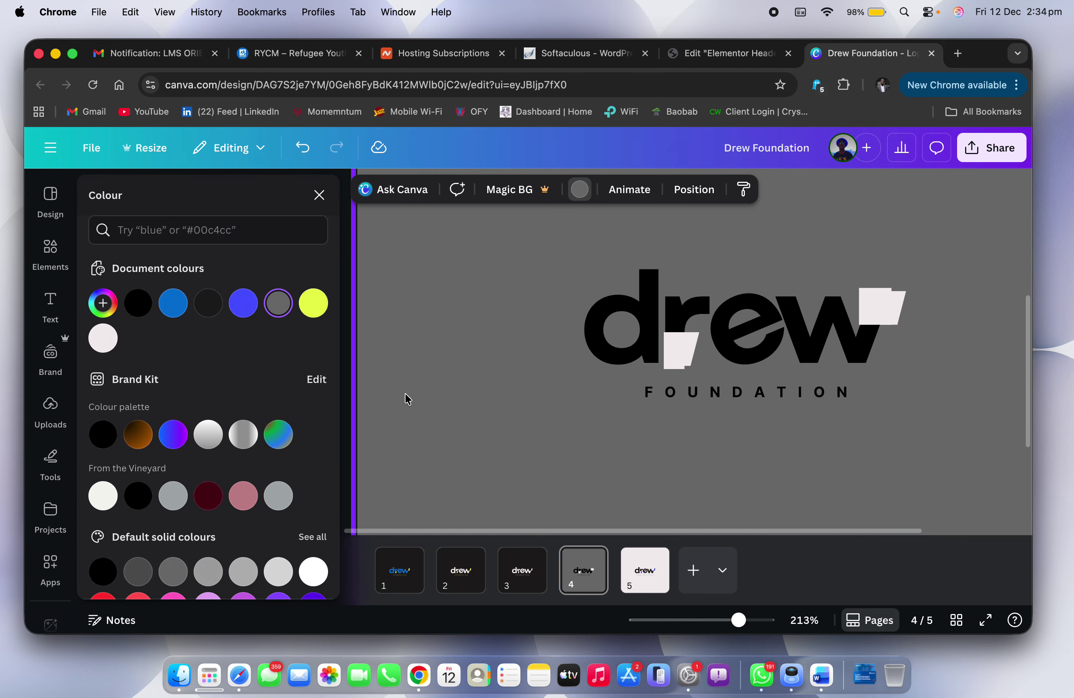
pyautogui.click(136, 304)
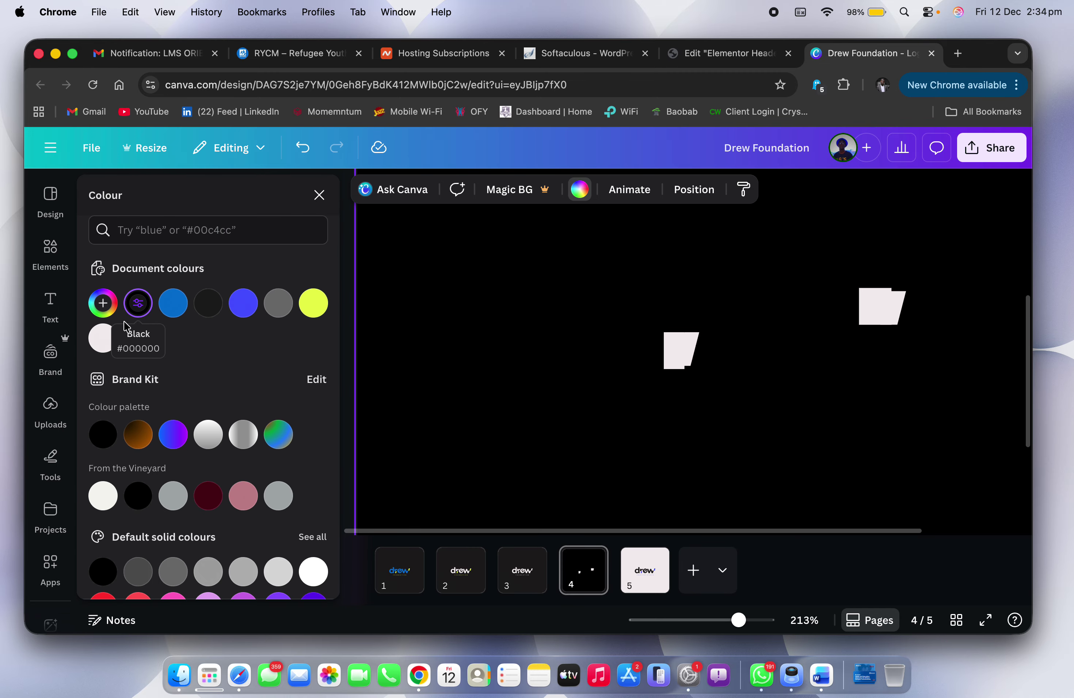
pyautogui.click(105, 338)
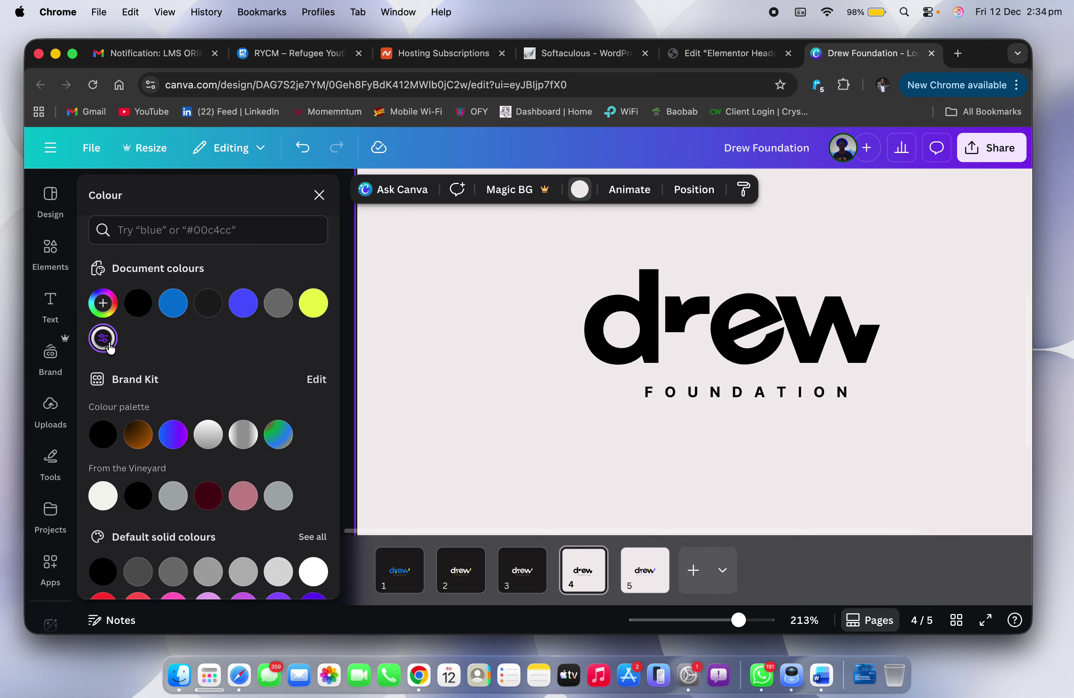
# Step: Recolour the slanted accents under the r and beside the w on page 4 black
pyautogui.click(692, 355)
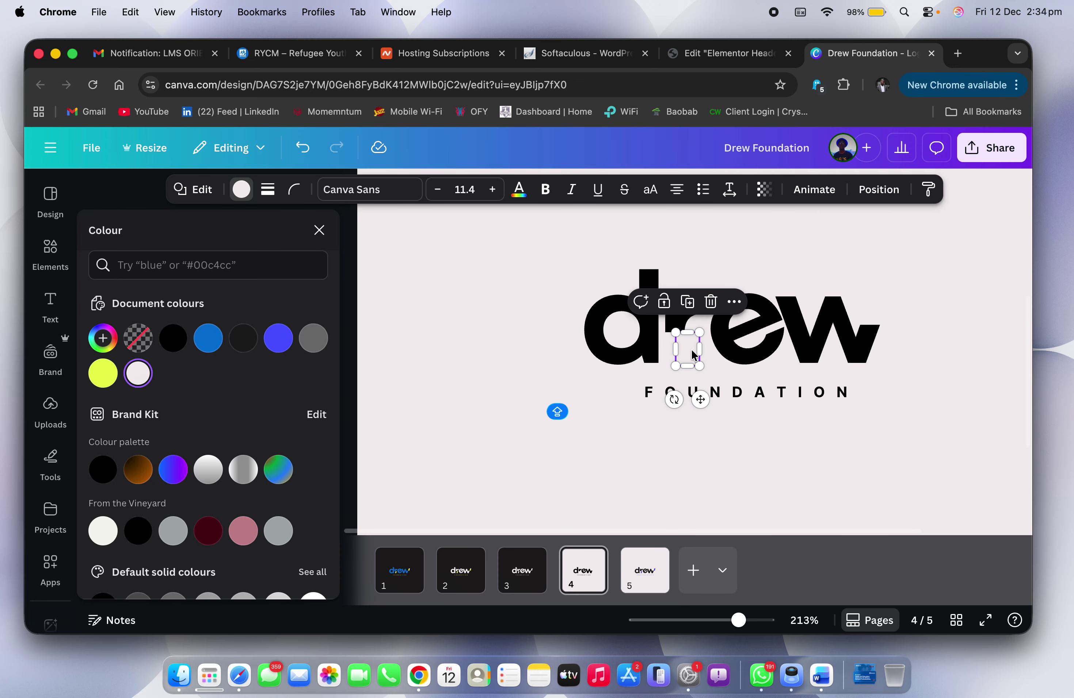
pyautogui.click(178, 344)
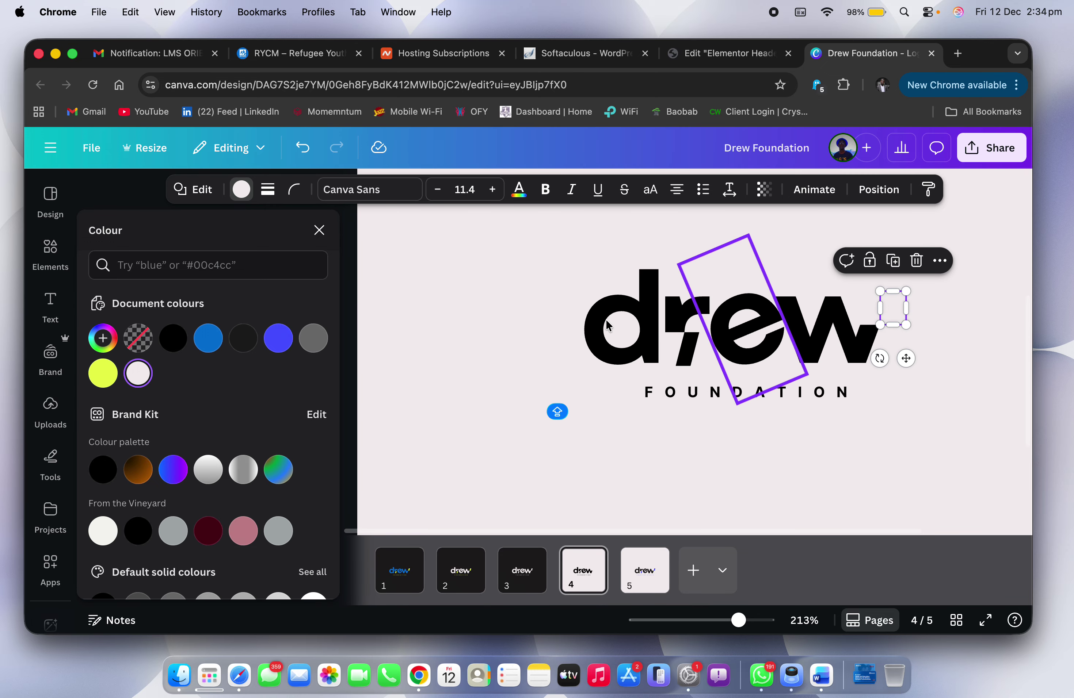
pyautogui.click(903, 466)
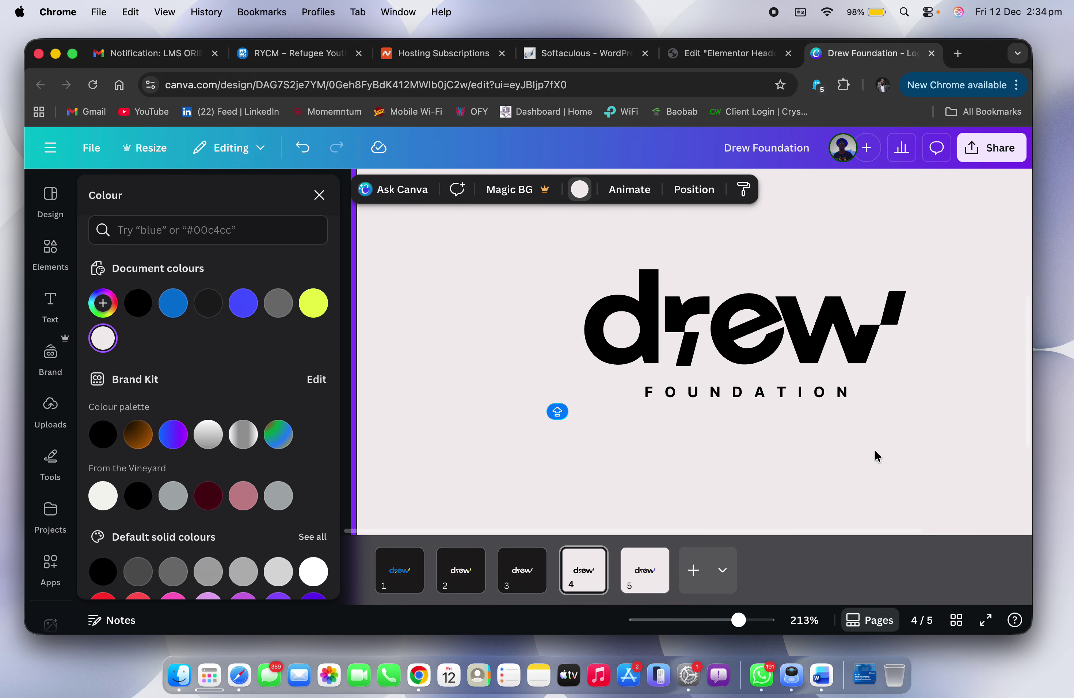
# Step: Enlarge the whole page 4 logo to the full page width, and delete page 5
pyautogui.scroll(-10, 862, 448)
pyautogui.moveTo(653, 439); pyautogui.dragTo(410, 296)
pyautogui.moveTo(614, 402); pyautogui.dragTo(699, 447)
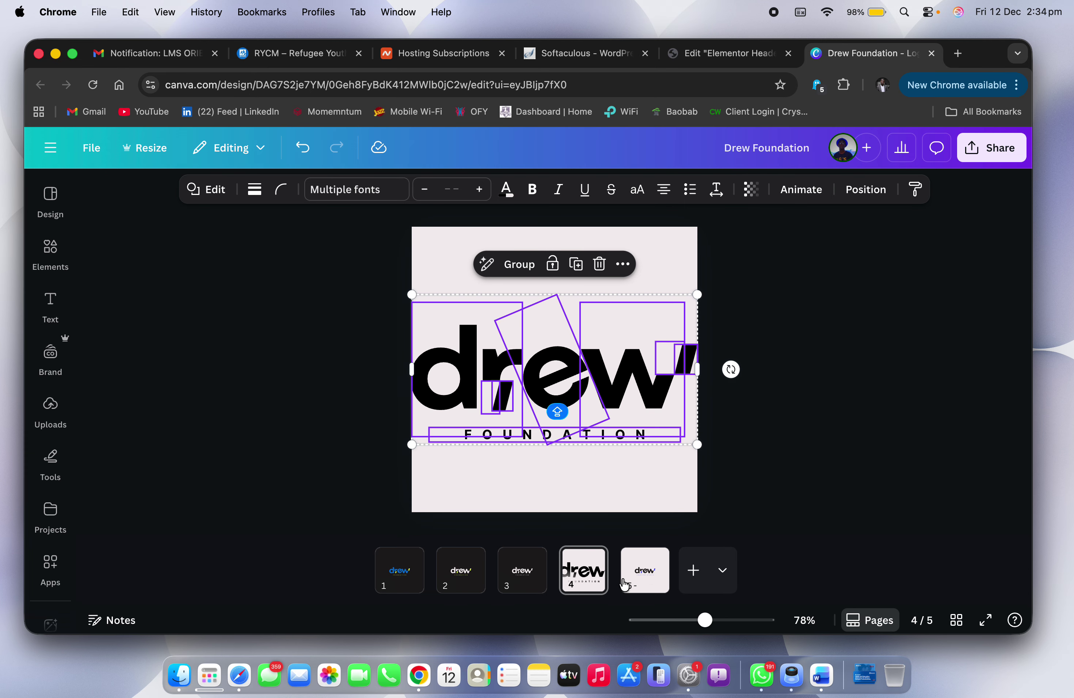
pyautogui.click(646, 575)
pyautogui.press('BackSpace')
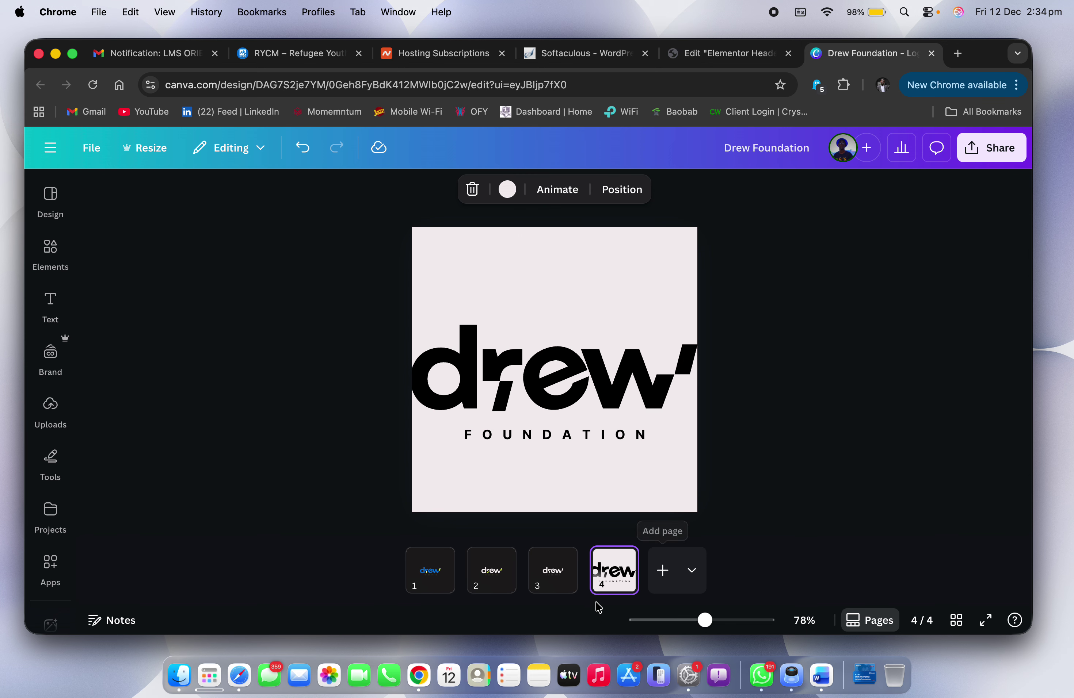
# Step: Enlarge the whole off-white logo on page 3 to span the full page width
pyautogui.click(563, 578)
pyautogui.click(514, 343)
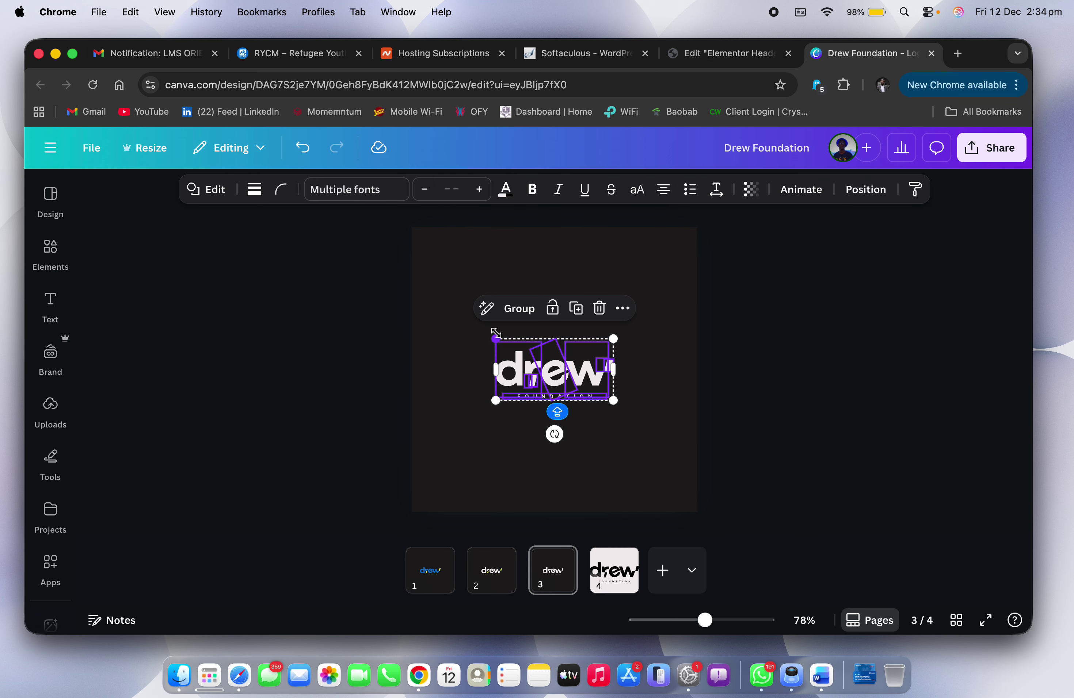
pyautogui.moveTo(492, 338); pyautogui.dragTo(405, 295)
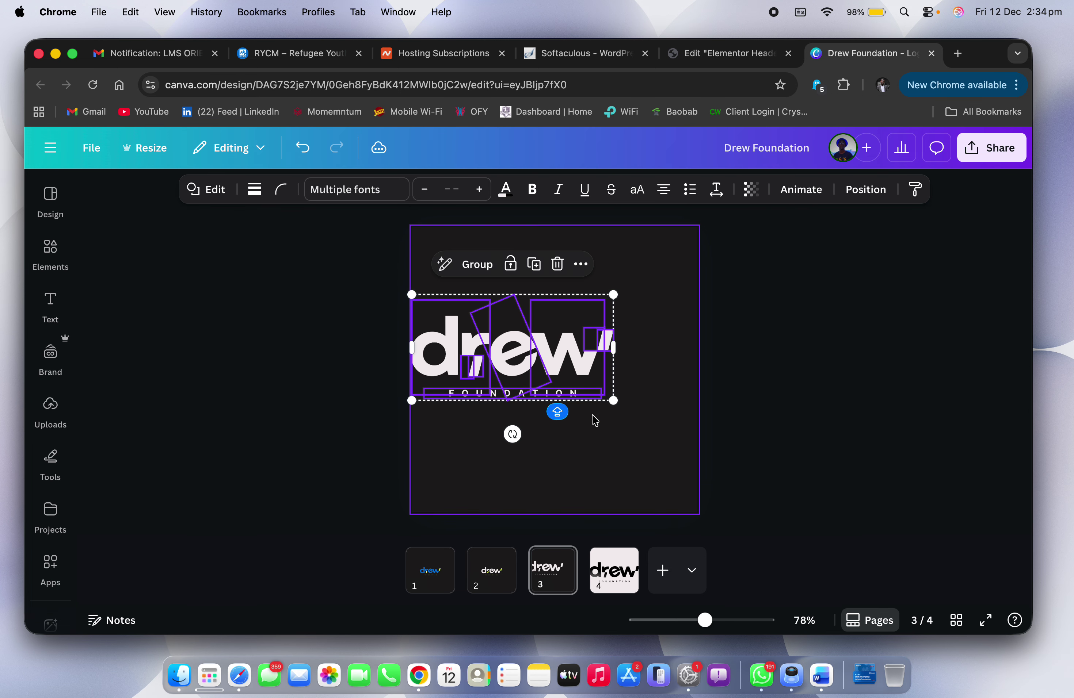
pyautogui.moveTo(613, 401); pyautogui.dragTo(698, 460)
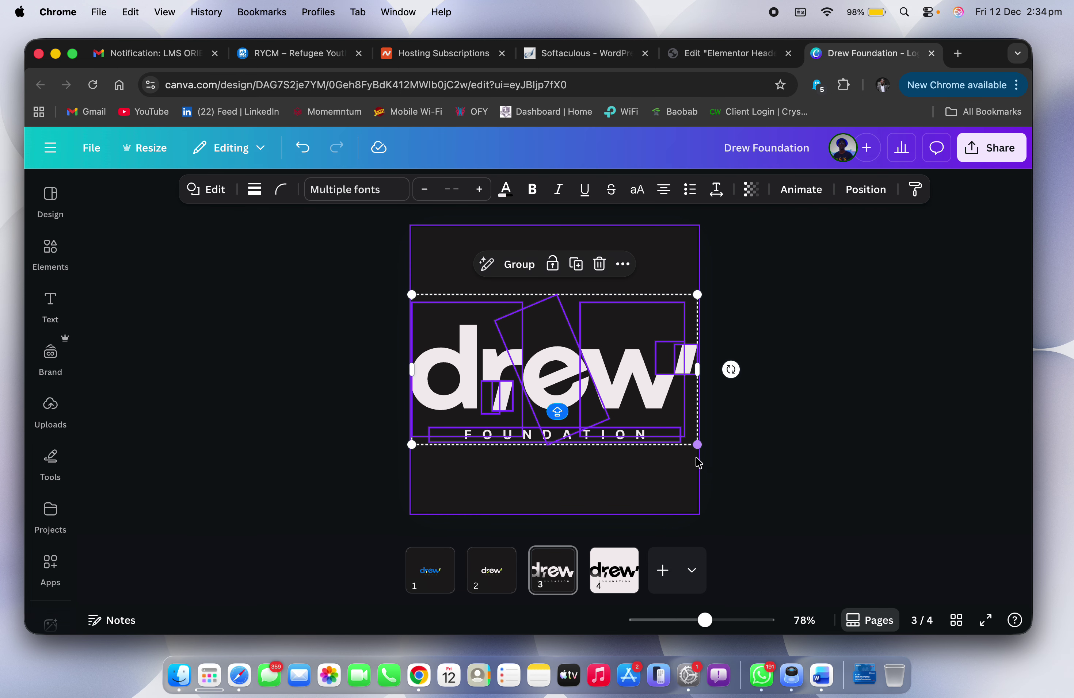
# Step: Enlarge the whole logo on page 2 to span the full page width
pyautogui.click(492, 571)
pyautogui.moveTo(629, 420); pyautogui.dragTo(404, 311)
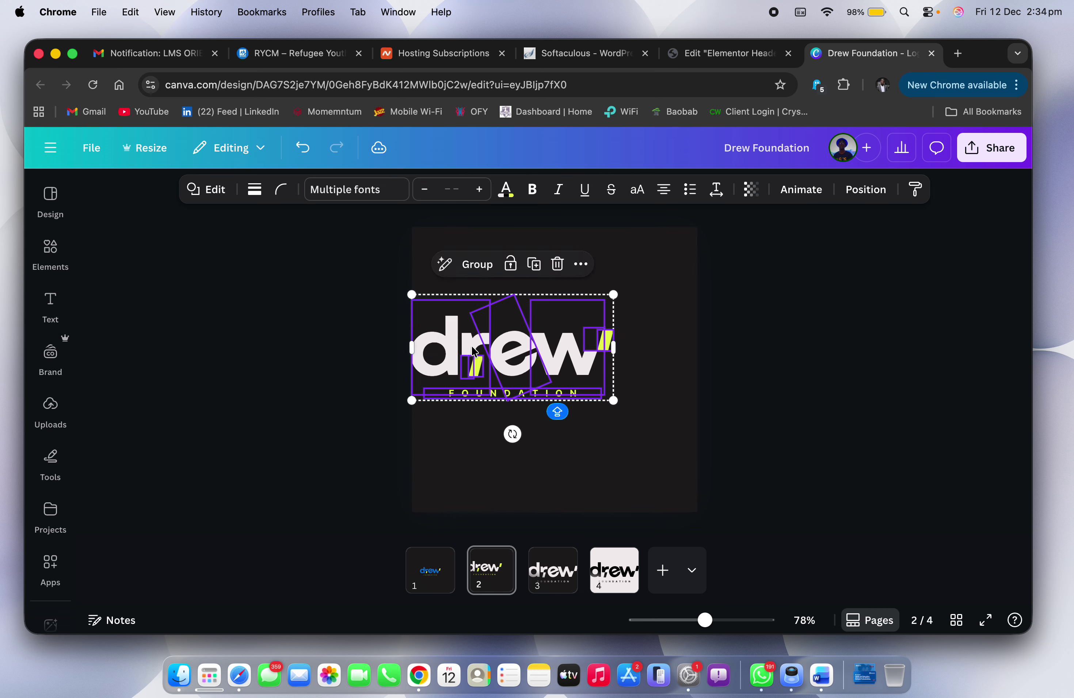
pyautogui.moveTo(614, 401); pyautogui.dragTo(693, 462)
# Step: Enlarge the whole blue logo on page 1 to span the full page width
pyautogui.click(432, 569)
pyautogui.click(569, 407)
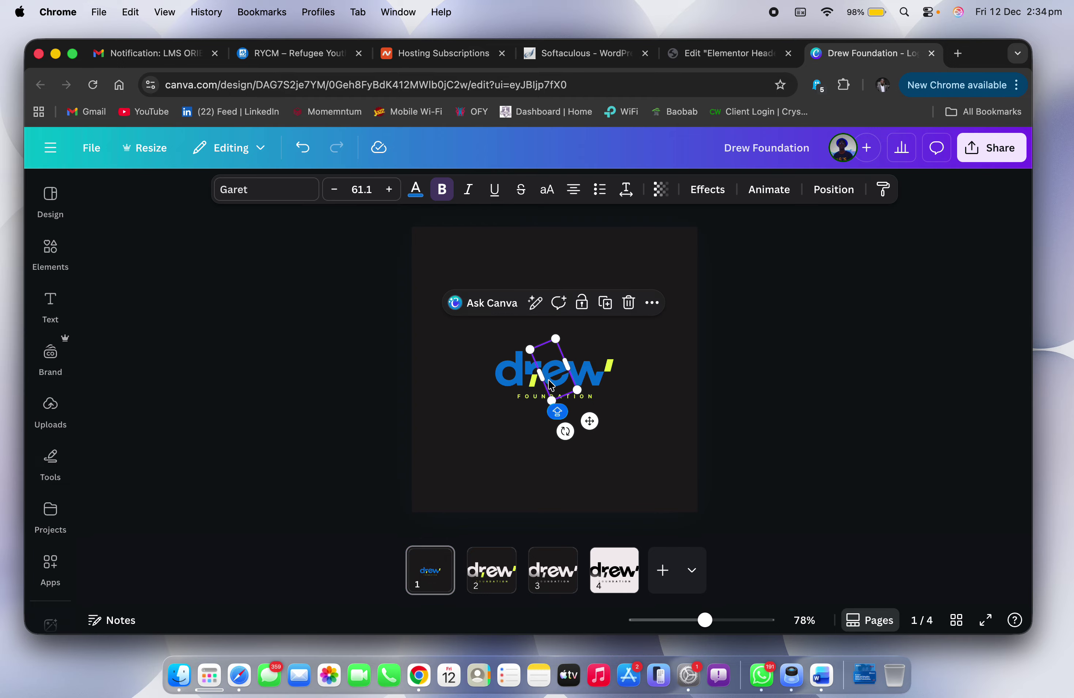
pyautogui.click(623, 420)
pyautogui.moveTo(629, 426); pyautogui.dragTo(411, 294)
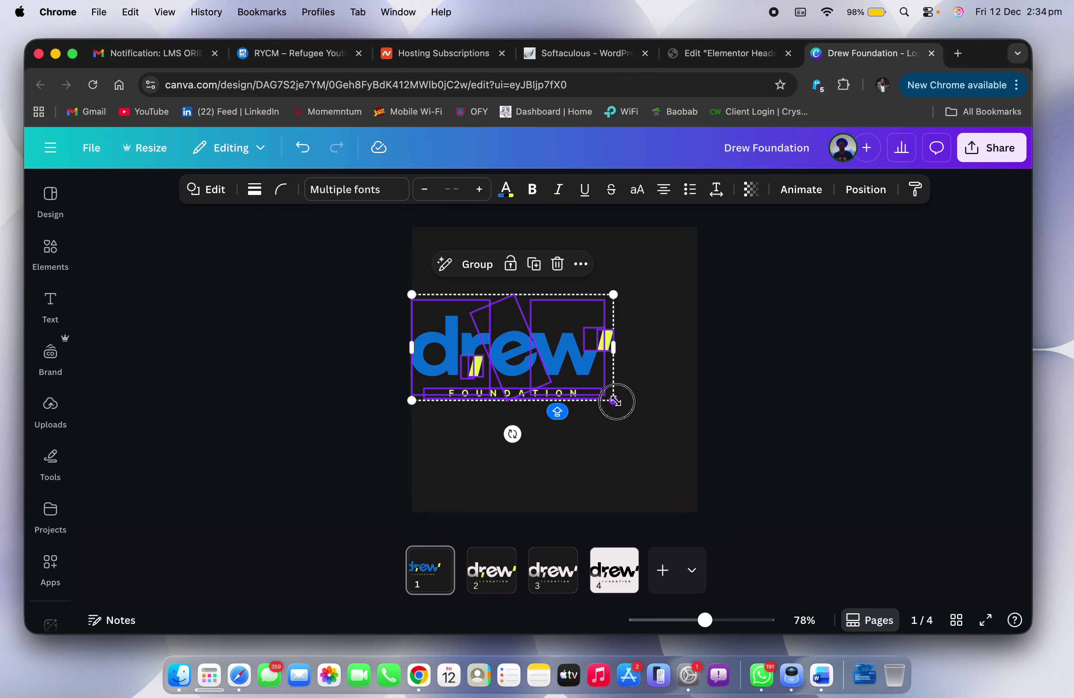
pyautogui.moveTo(614, 399); pyautogui.dragTo(698, 456)
pyautogui.click(783, 458)
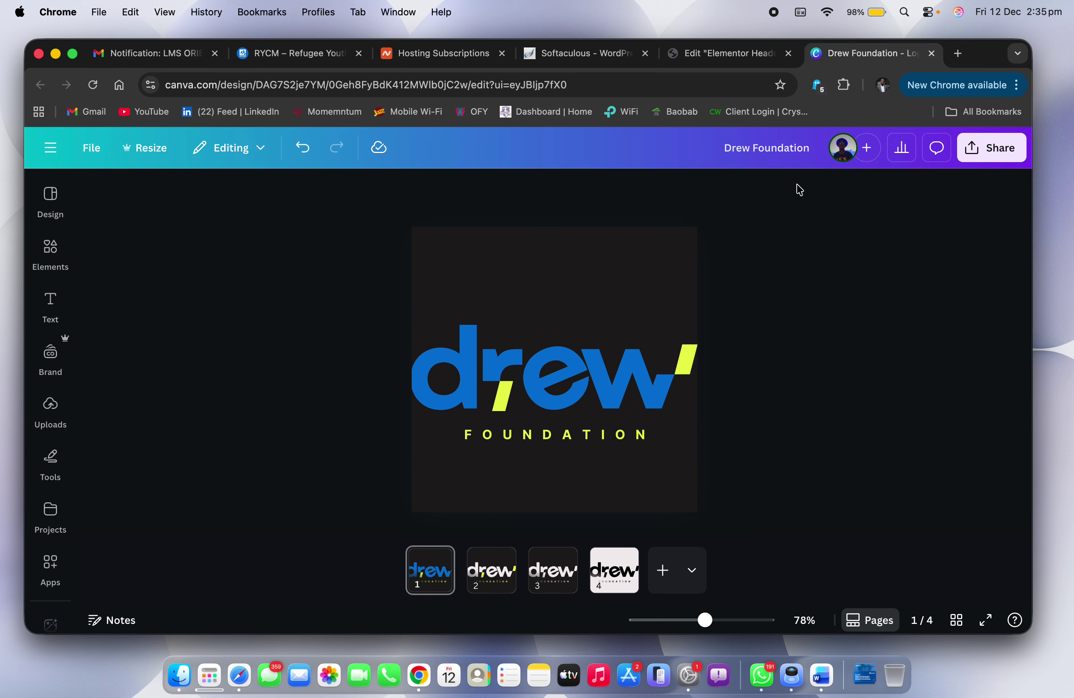
# Step: Rename the design as Drew Foundation LOGO
pyautogui.write('LOGO')
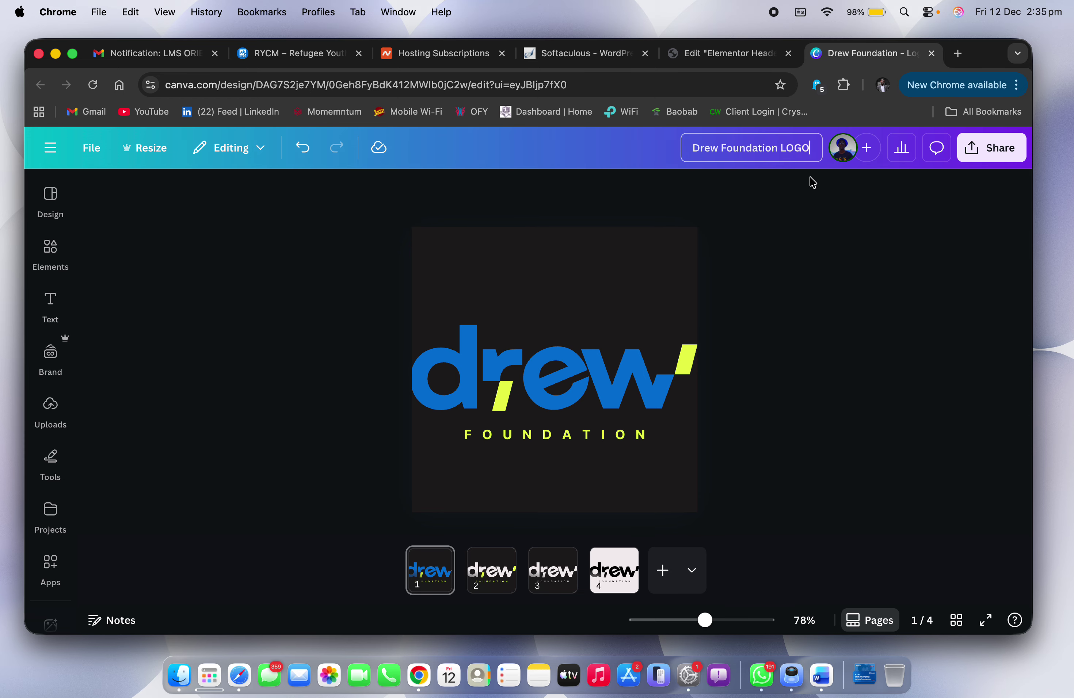
pyautogui.press('Return')
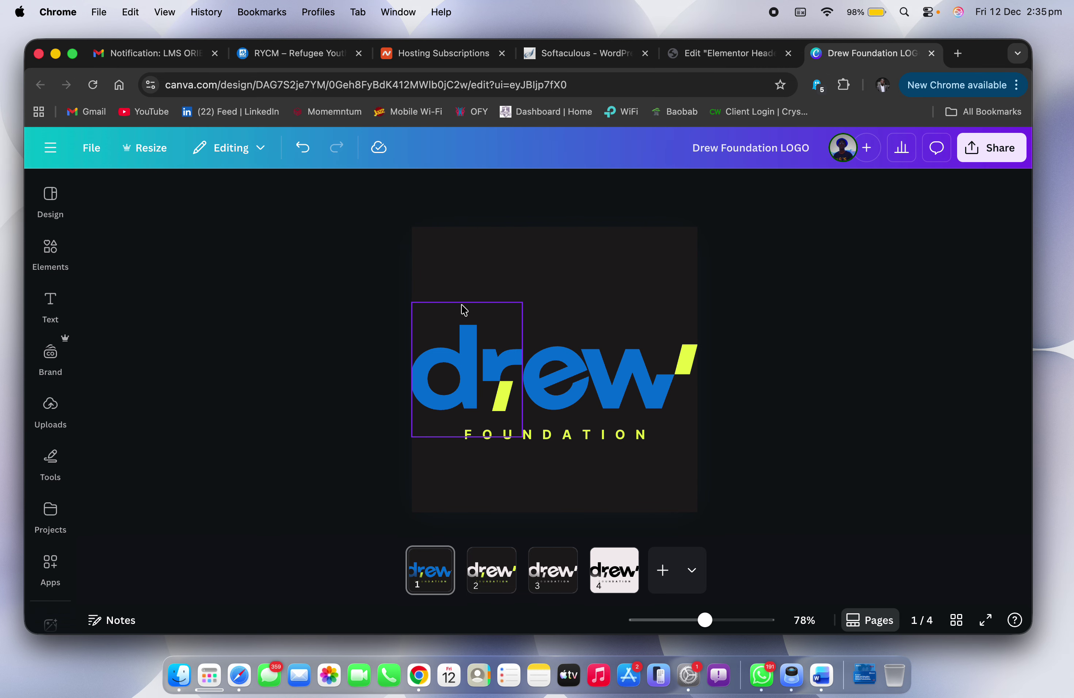
# Step: View the live RYCM homepage and the Elementor header draft, and return to the Drew Foundation design in Canva
pyautogui.hotkey('ctrl', 'Right')
pyautogui.hotkey('ctrl', 'Left')
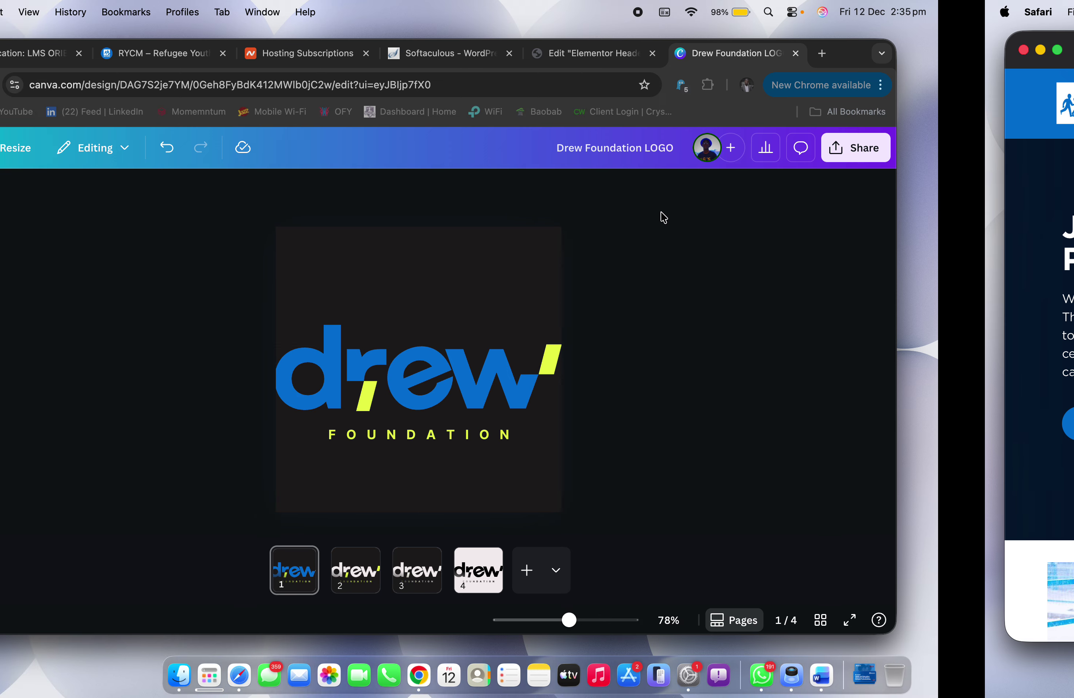
pyautogui.click(278, 62)
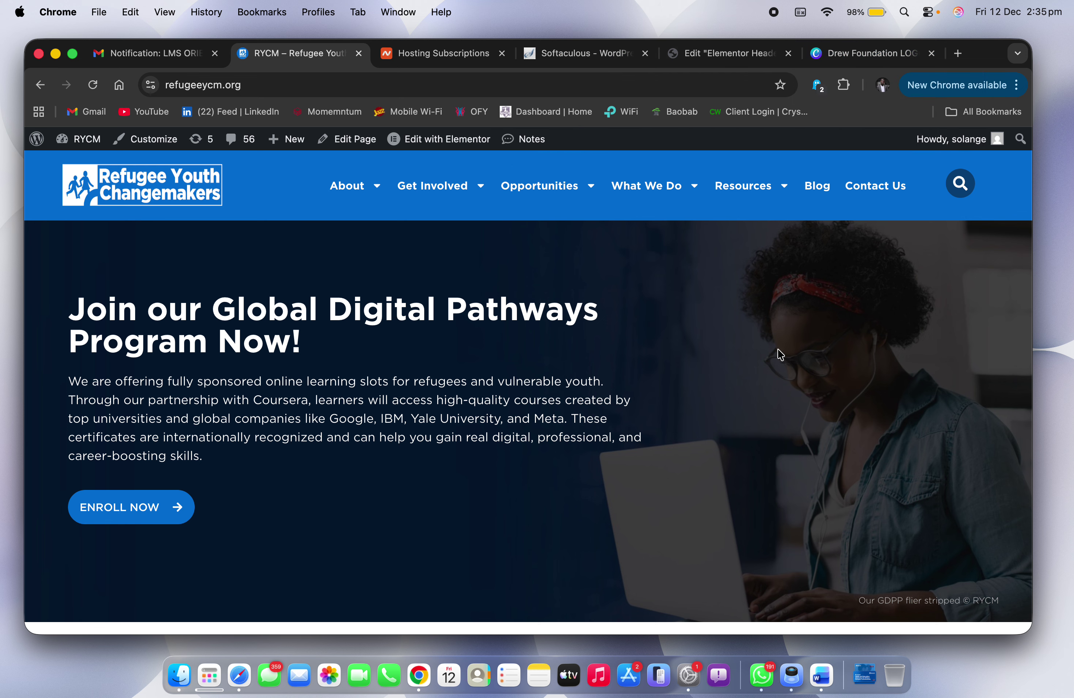
pyautogui.click(694, 57)
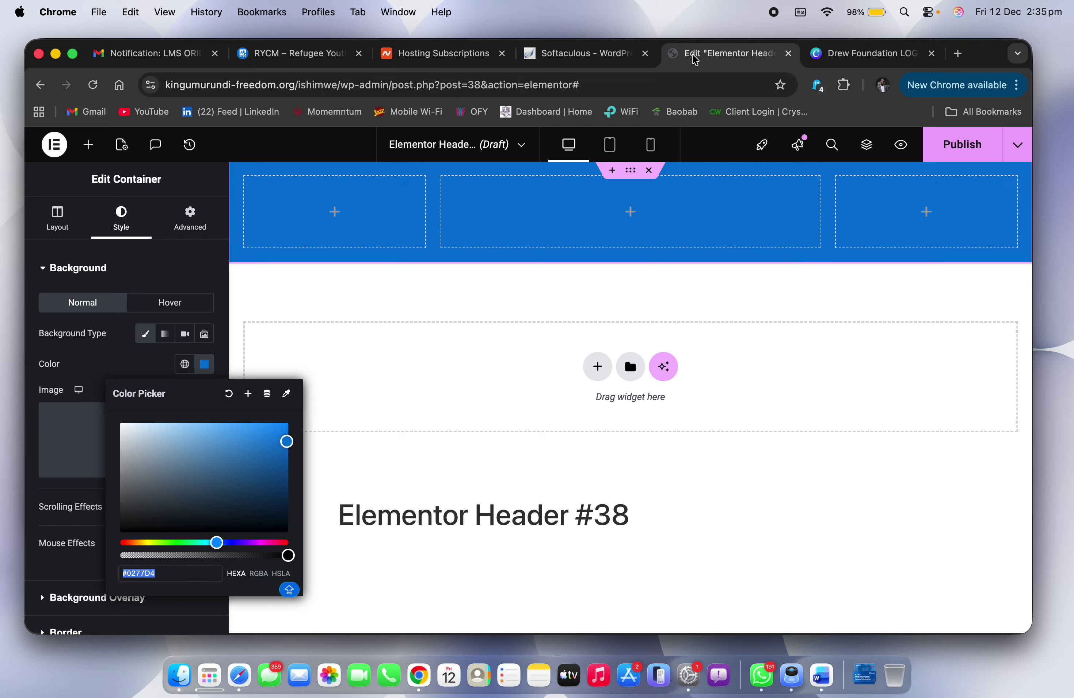
pyautogui.click(828, 53)
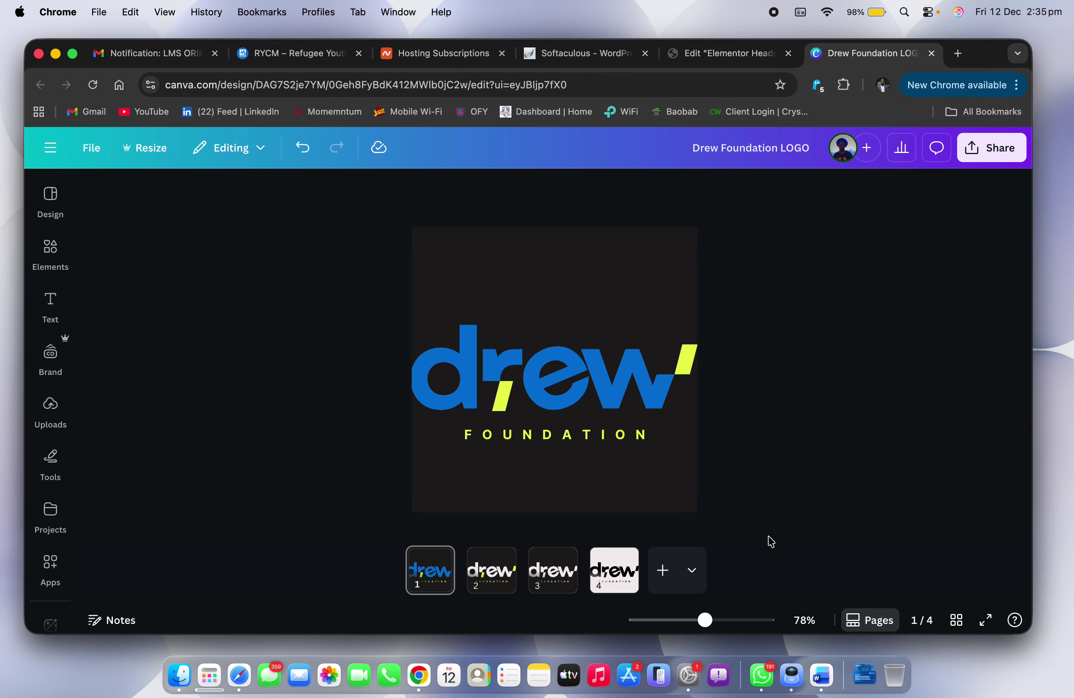
# Step: Add a blank page 5 and copy the dr letters with their accent and masking shape from page 4 onto it
pyautogui.click(665, 579)
pyautogui.click(590, 426)
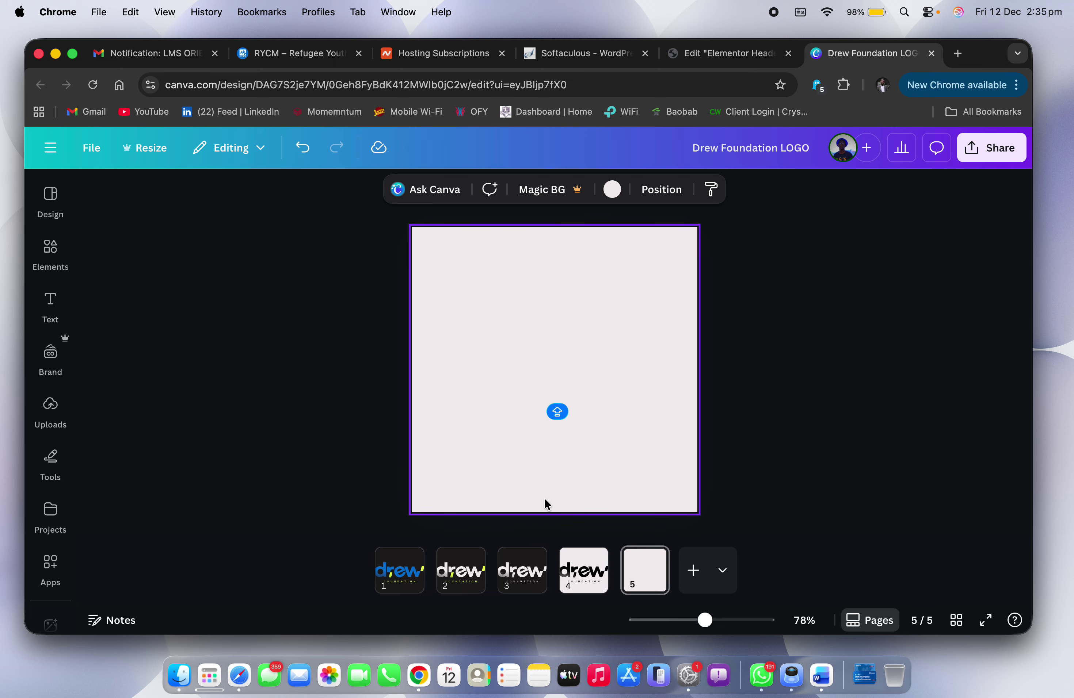
pyautogui.click(585, 582)
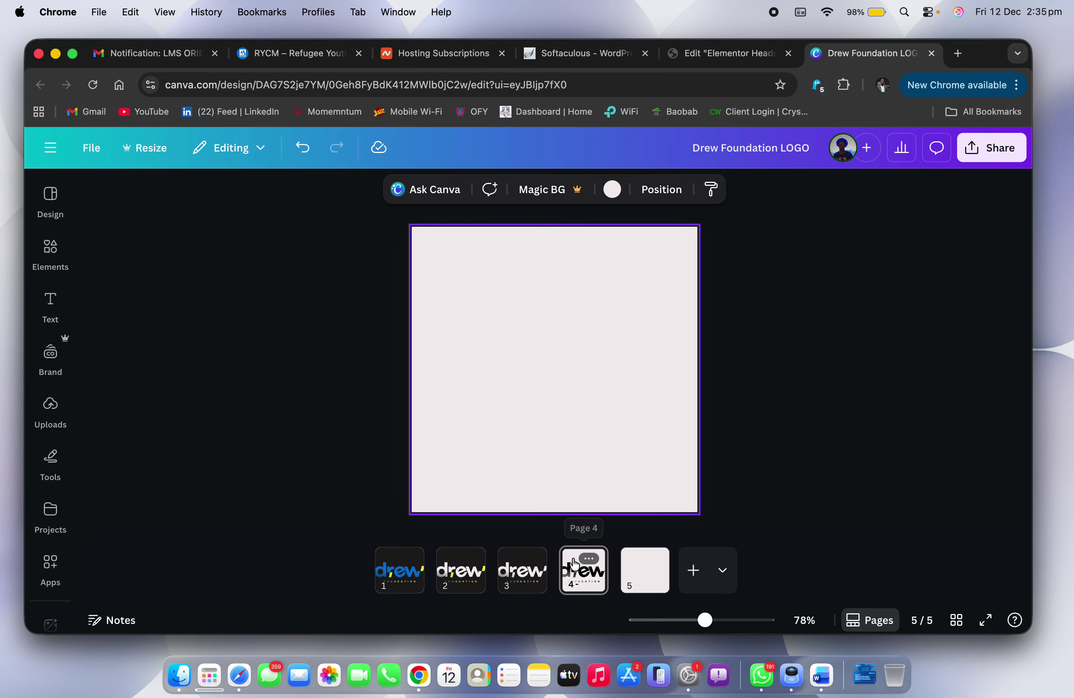
pyautogui.click(436, 355)
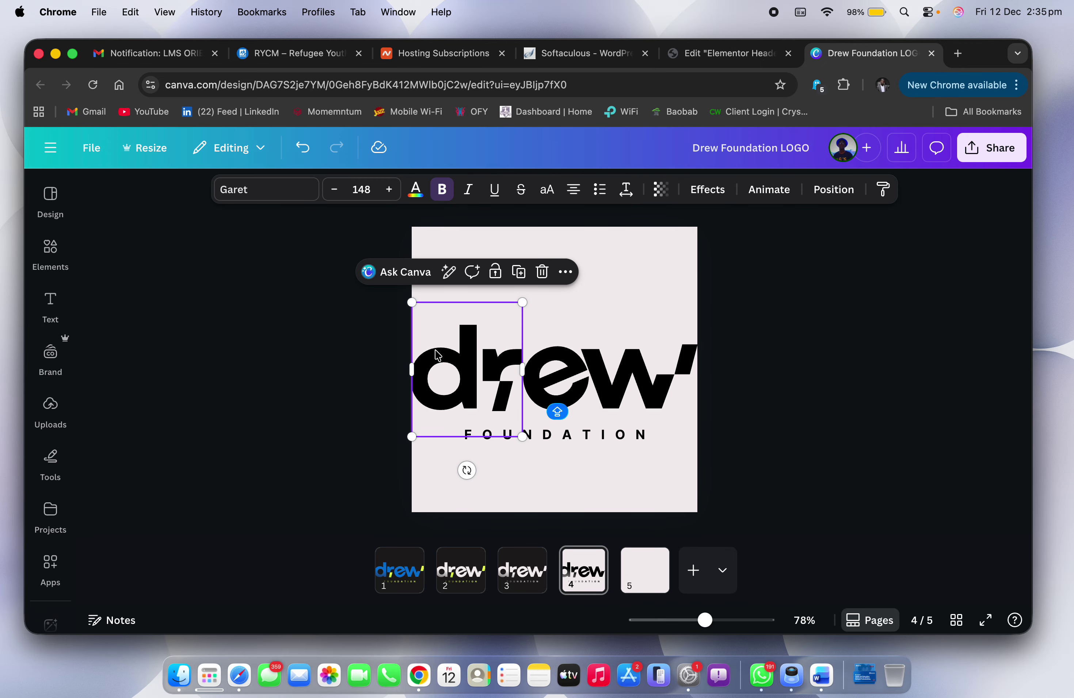
pyautogui.click(358, 334)
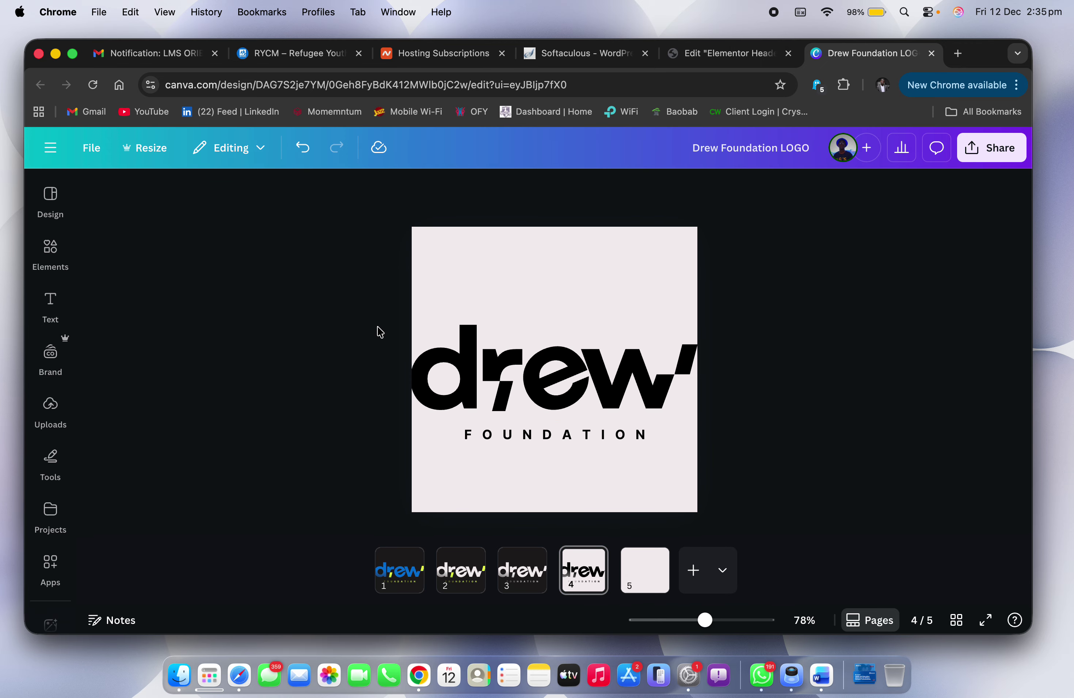
pyautogui.moveTo(380, 326); pyautogui.dragTo(496, 413)
pyautogui.press('cmd+c')
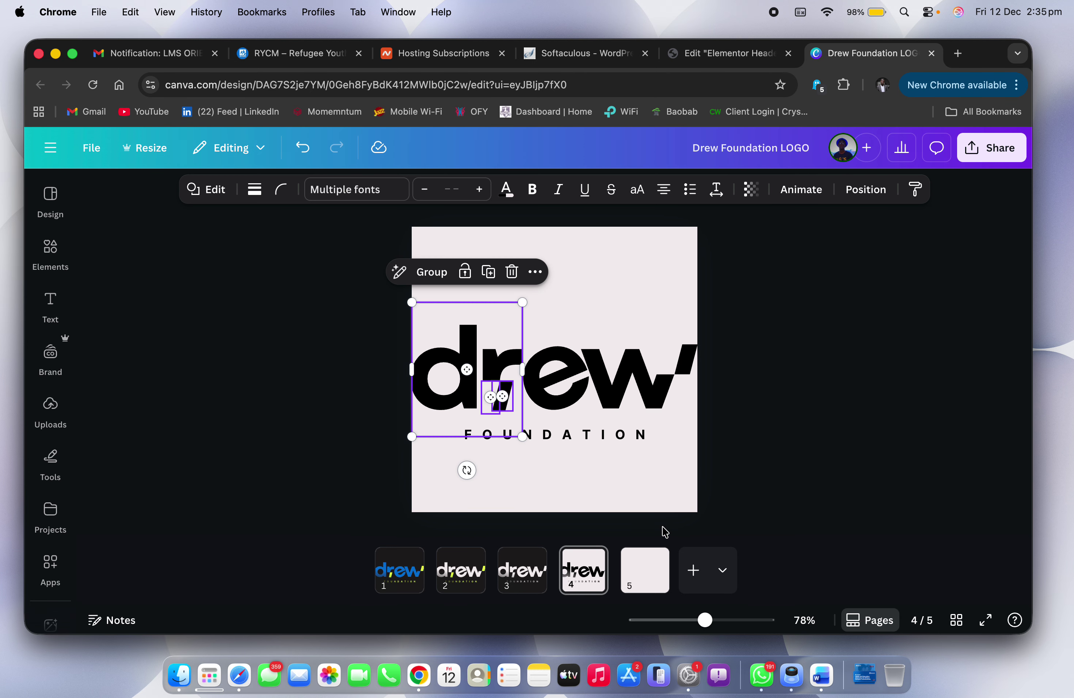
pyautogui.click(645, 572)
pyautogui.press('cmd+v')
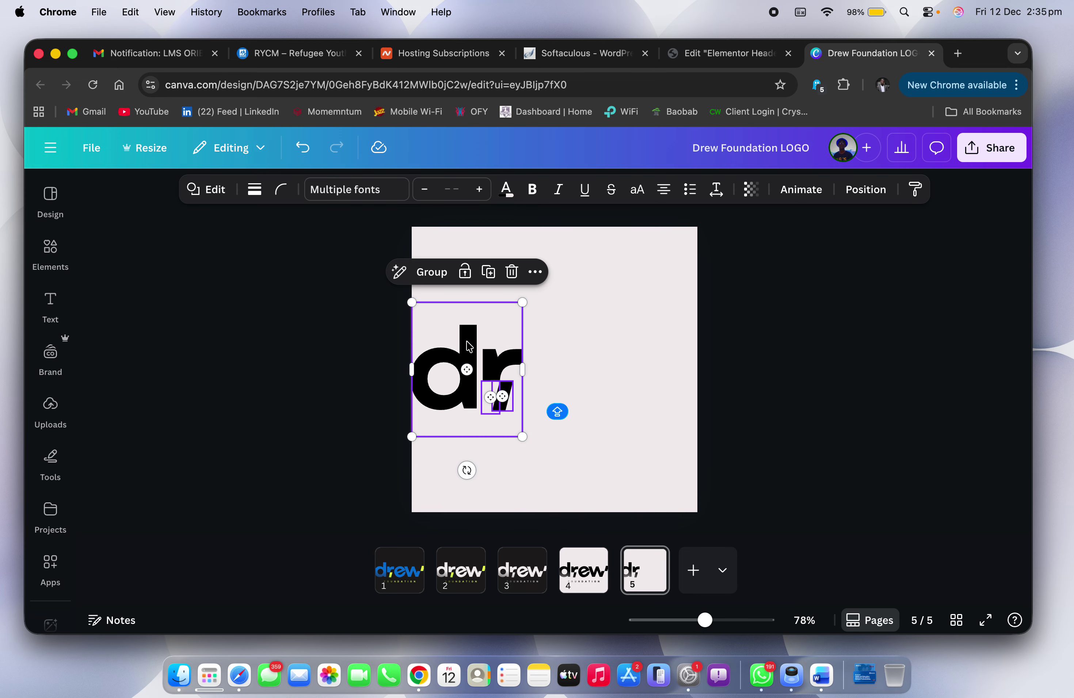
# Step: Group the copied dr letters with their accent shapes and centre the group on page 5
pyautogui.click(432, 272)
pyautogui.moveTo(454, 351); pyautogui.dragTo(535, 352)
pyautogui.click(772, 403)
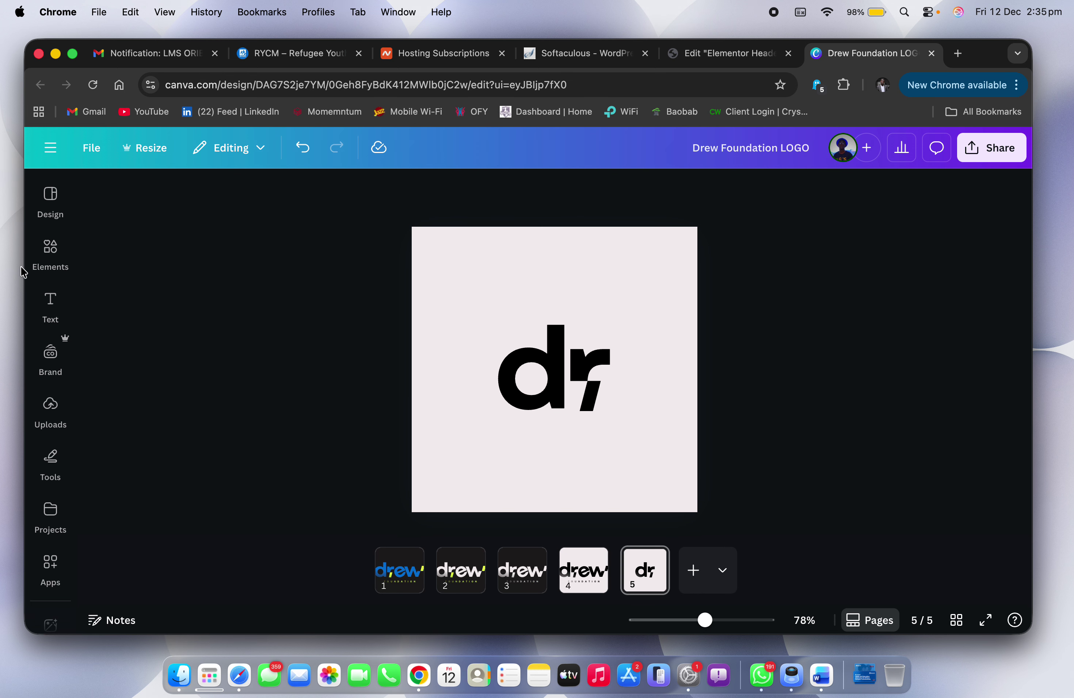
# Step: Add a circle from the recently used elements to page 5 and enlarge it to fill the page
pyautogui.click(49, 254)
pyautogui.moveTo(118, 408); pyautogui.dragTo(715, 380)
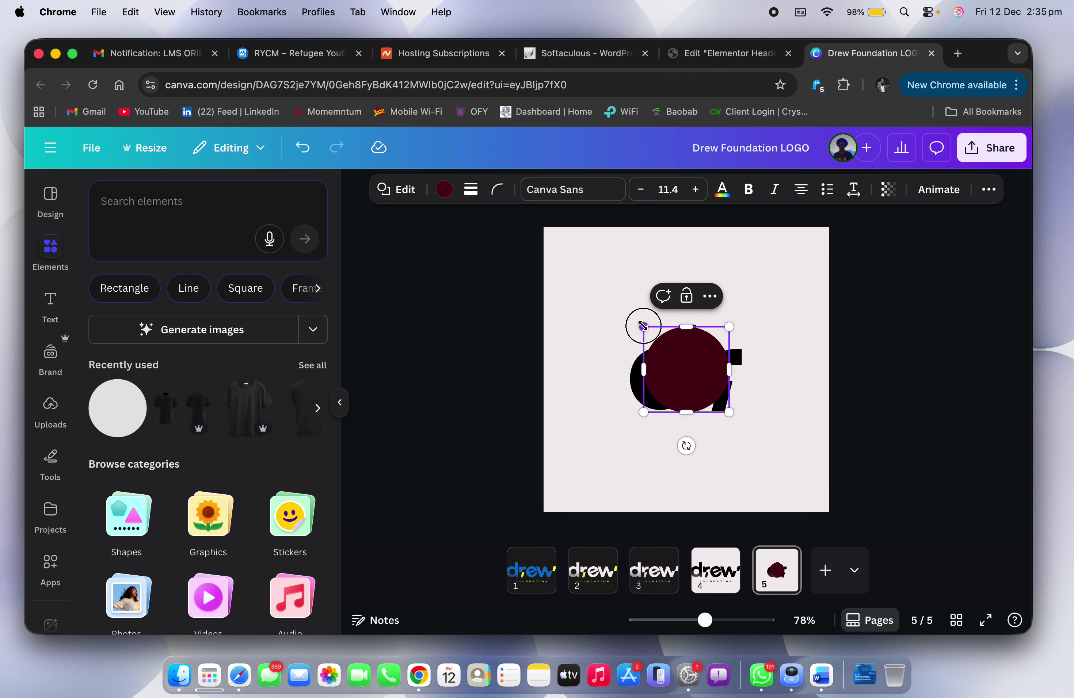
pyautogui.moveTo(643, 327); pyautogui.dragTo(518, 250)
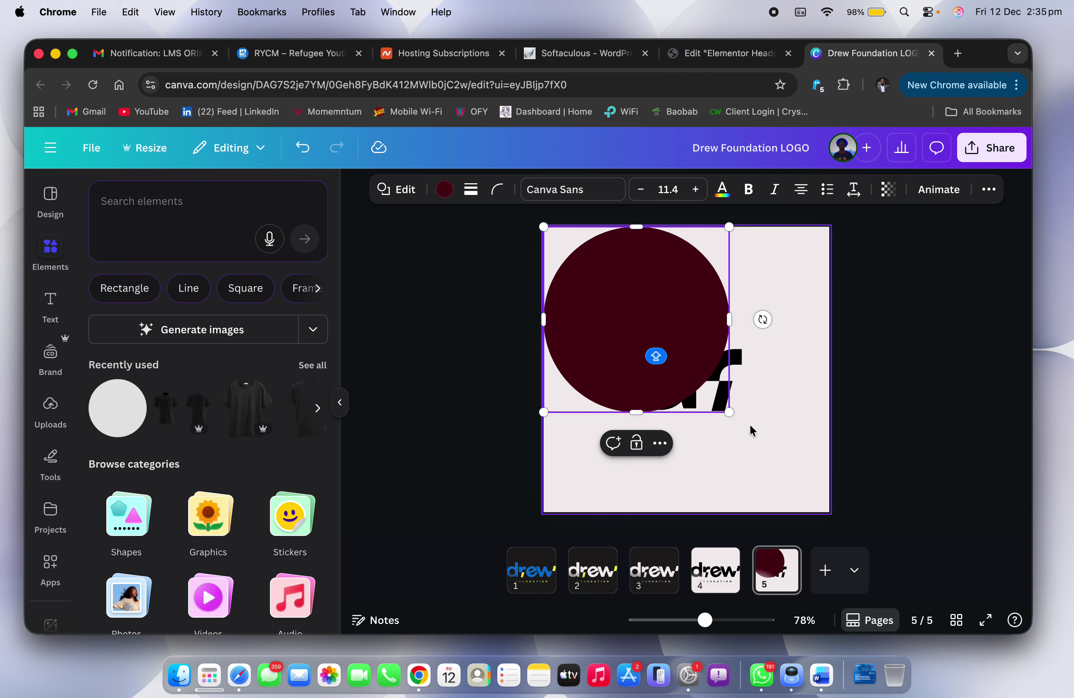
pyautogui.moveTo(729, 413); pyautogui.dragTo(821, 517)
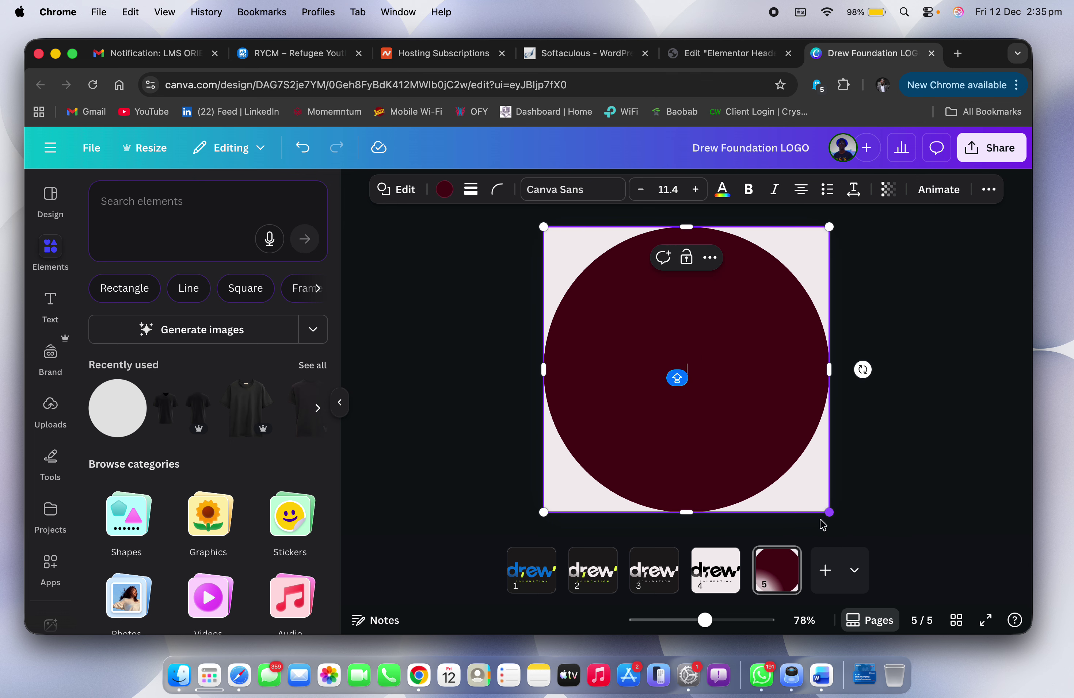
# Step: Send the dark red circle to the back of page 5, and select the dr group in front of it
pyautogui.rightClick(733, 438)
pyautogui.click(534, 427)
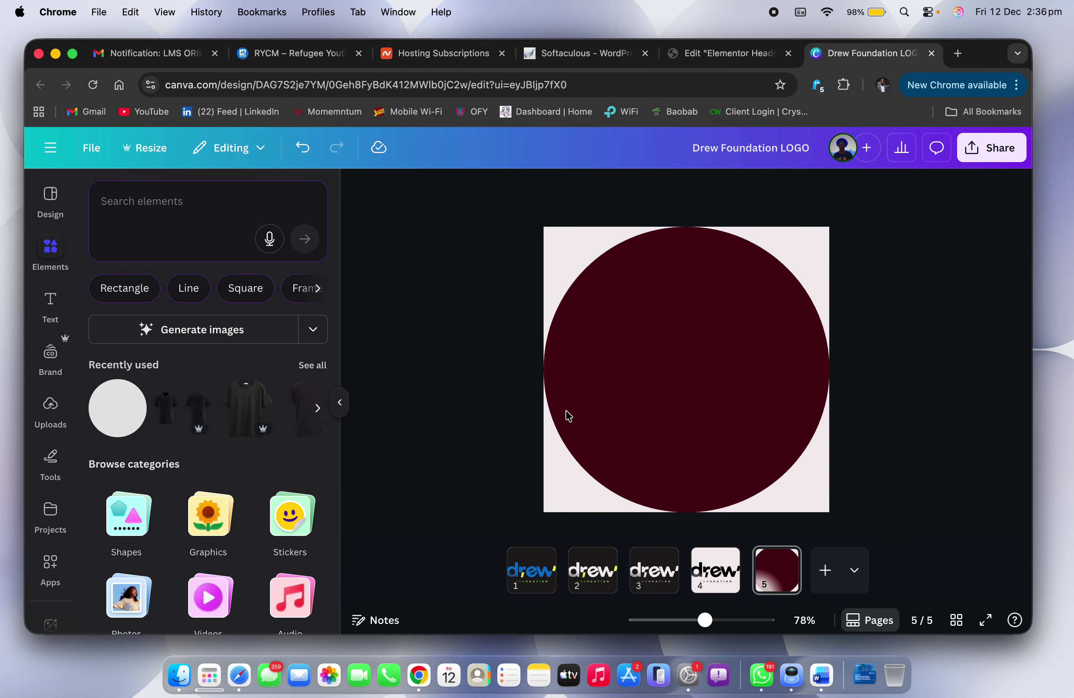
pyautogui.rightClick(626, 424)
pyautogui.moveTo(682, 426)
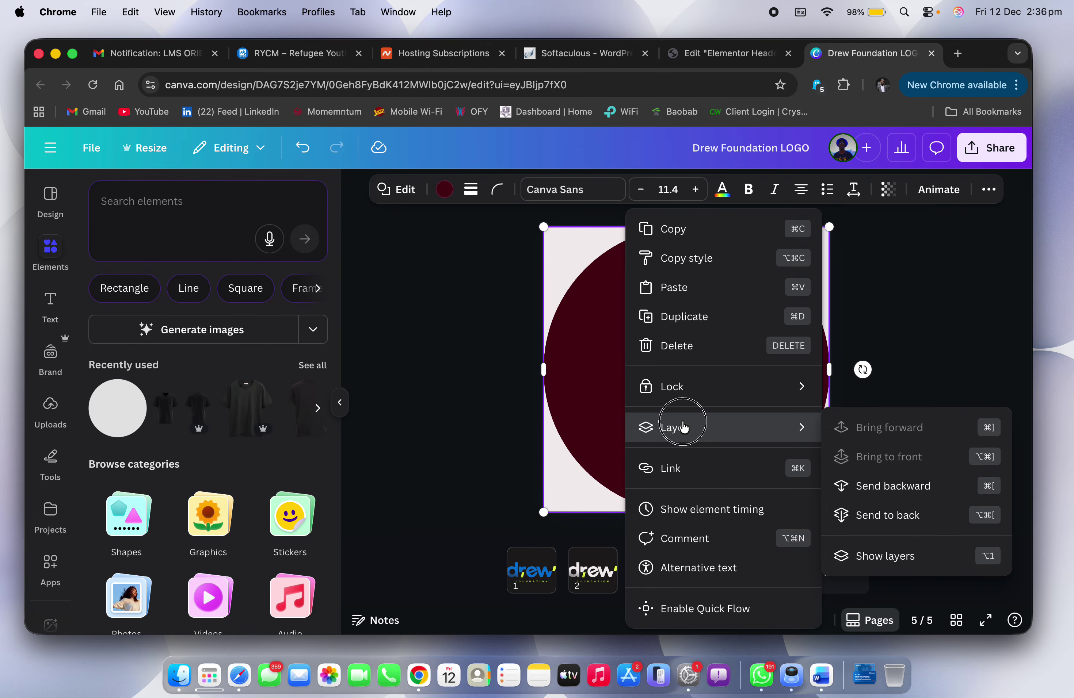
pyautogui.click(907, 513)
pyautogui.click(947, 406)
pyautogui.click(691, 405)
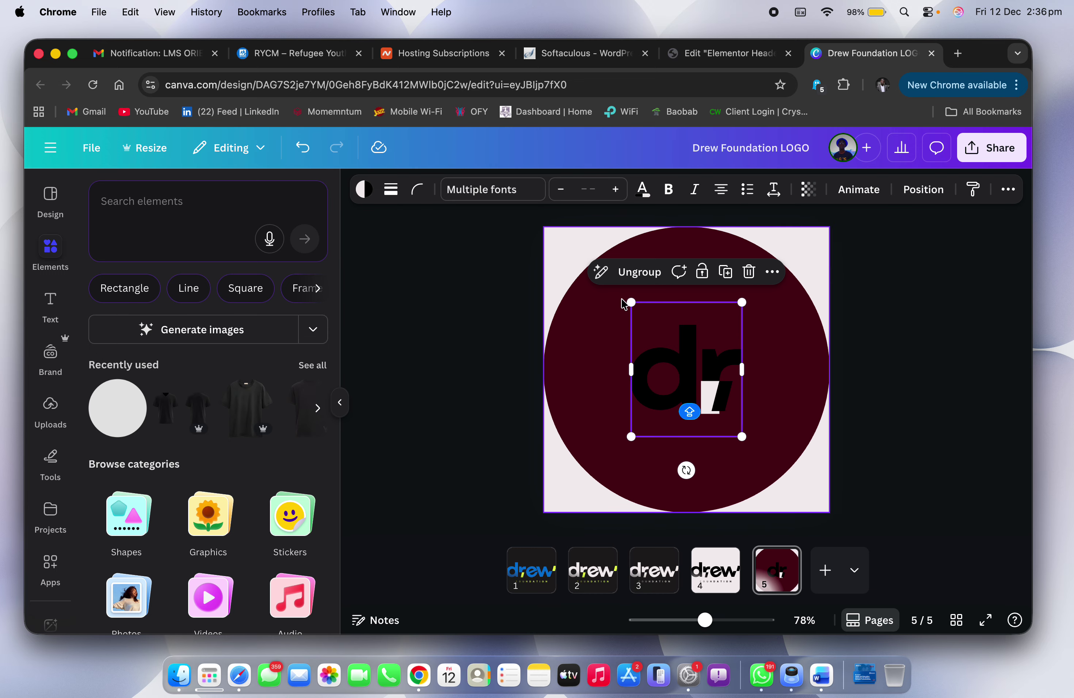
# Step: Enlarge the dr group on page 5 so it fills more of the circle while staying centred
pyautogui.moveTo(631, 302); pyautogui.dragTo(592, 269)
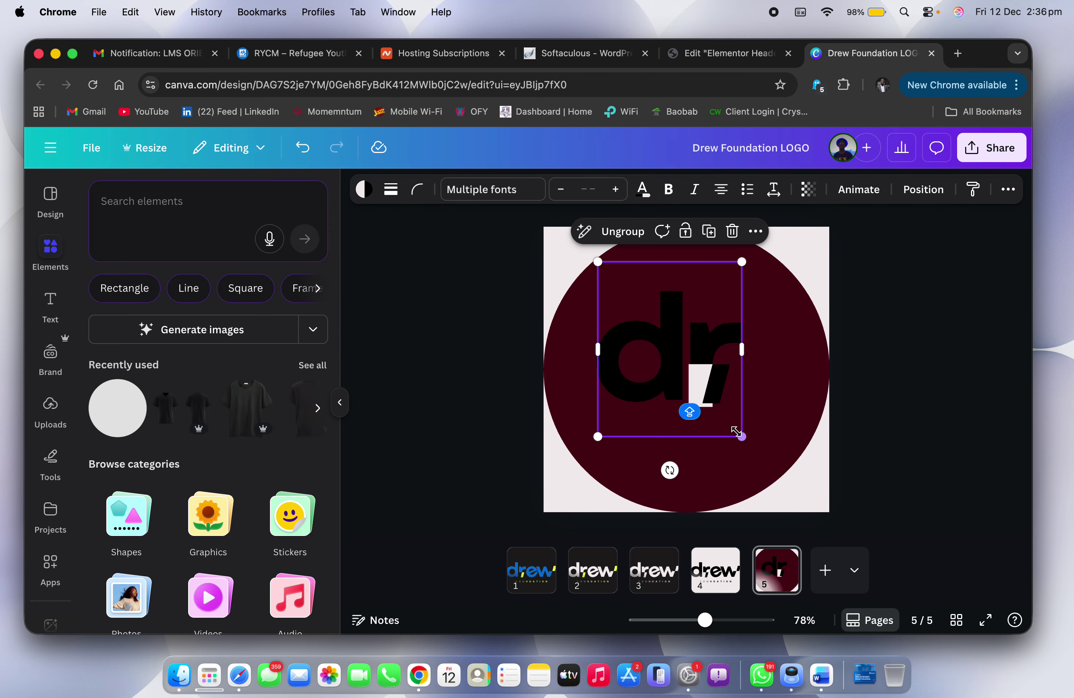
pyautogui.moveTo(742, 435); pyautogui.dragTo(770, 475)
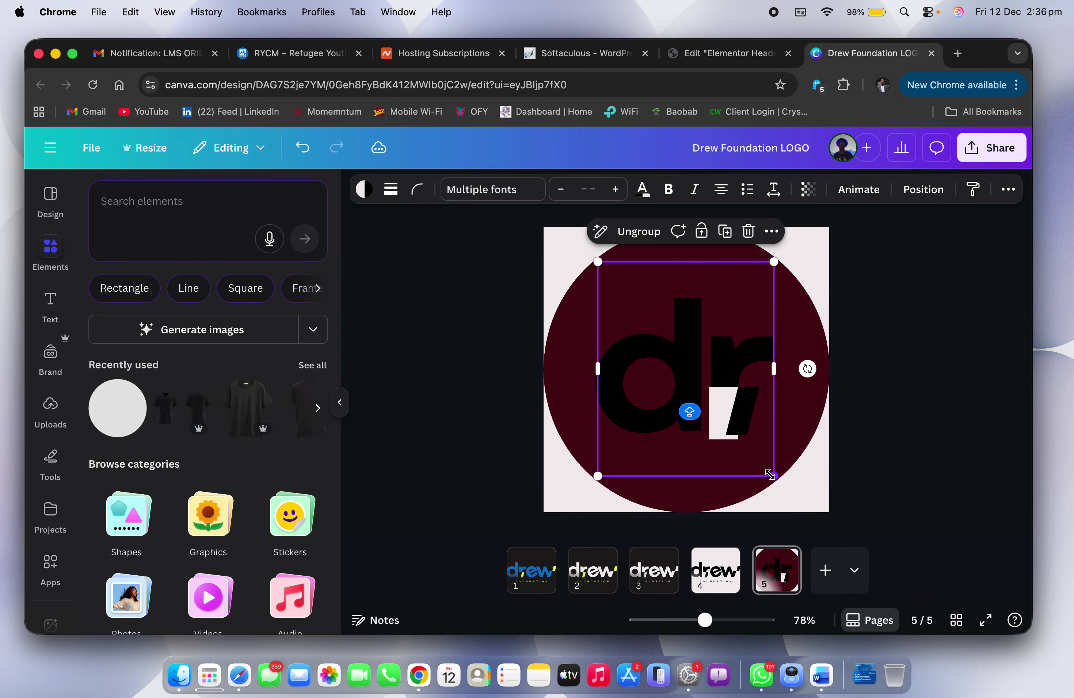
pyautogui.click(899, 467)
# Step: Recolour the large background circle on page 5 with the blue from the document colours
pyautogui.click(798, 287)
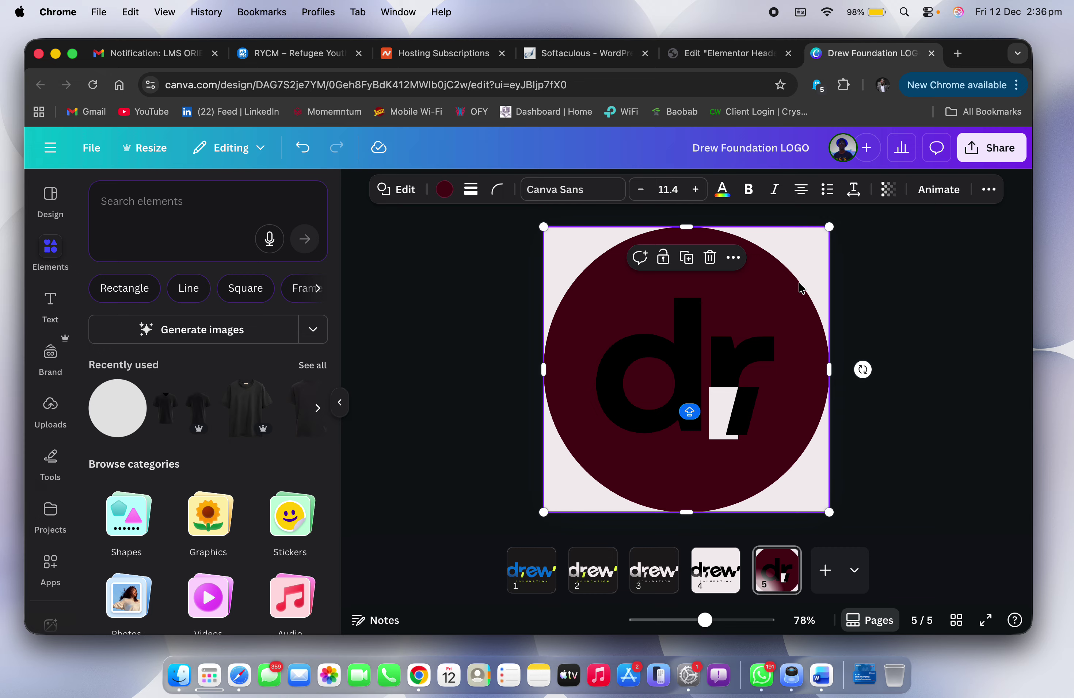
pyautogui.click(438, 189)
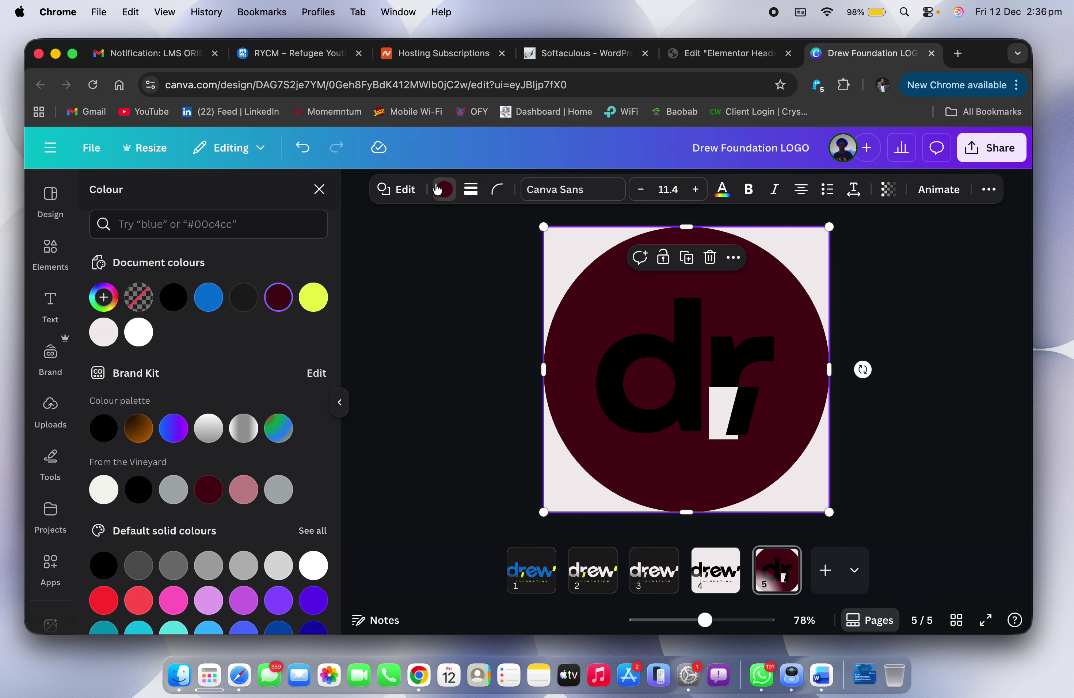
pyautogui.click(211, 303)
pyautogui.press('Escape')
pyautogui.click(935, 331)
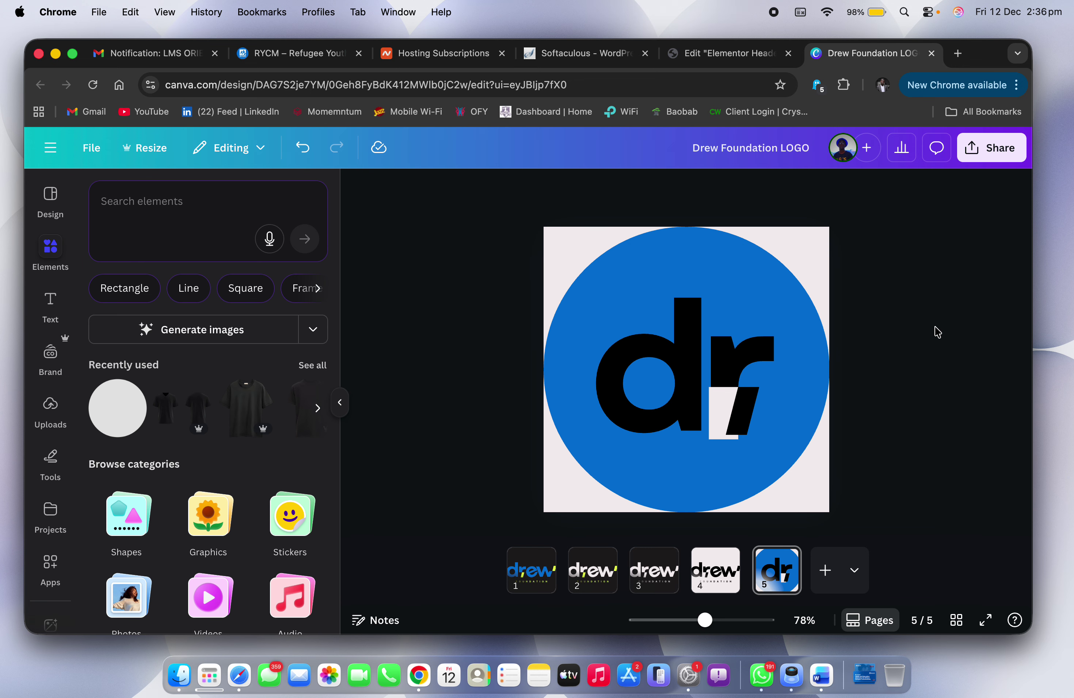
# Step: Ungroup the dr elements on page 5 and set the dr letters' text colour to white
pyautogui.click(709, 390)
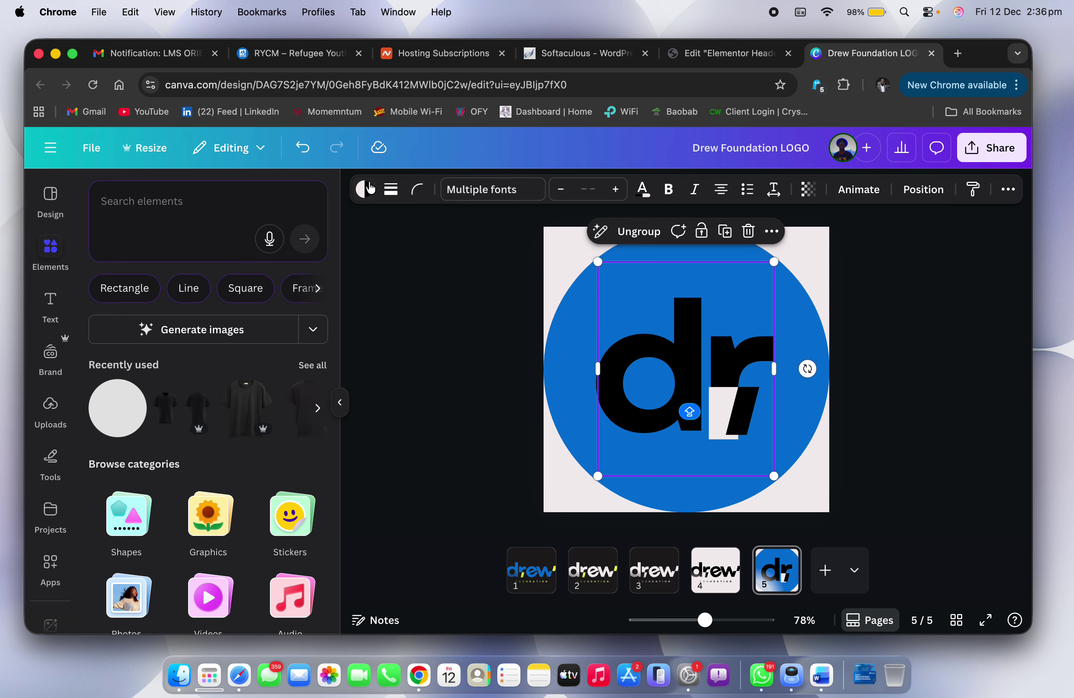
pyautogui.click(639, 231)
pyautogui.press('Escape')
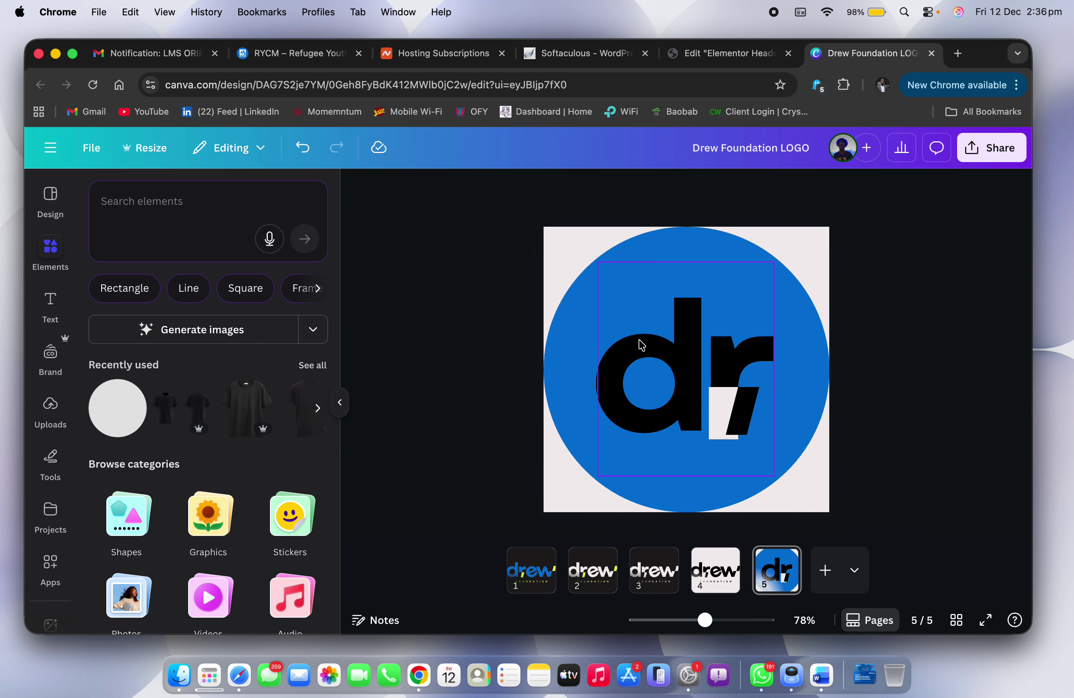
pyautogui.click(641, 345)
pyautogui.click(557, 195)
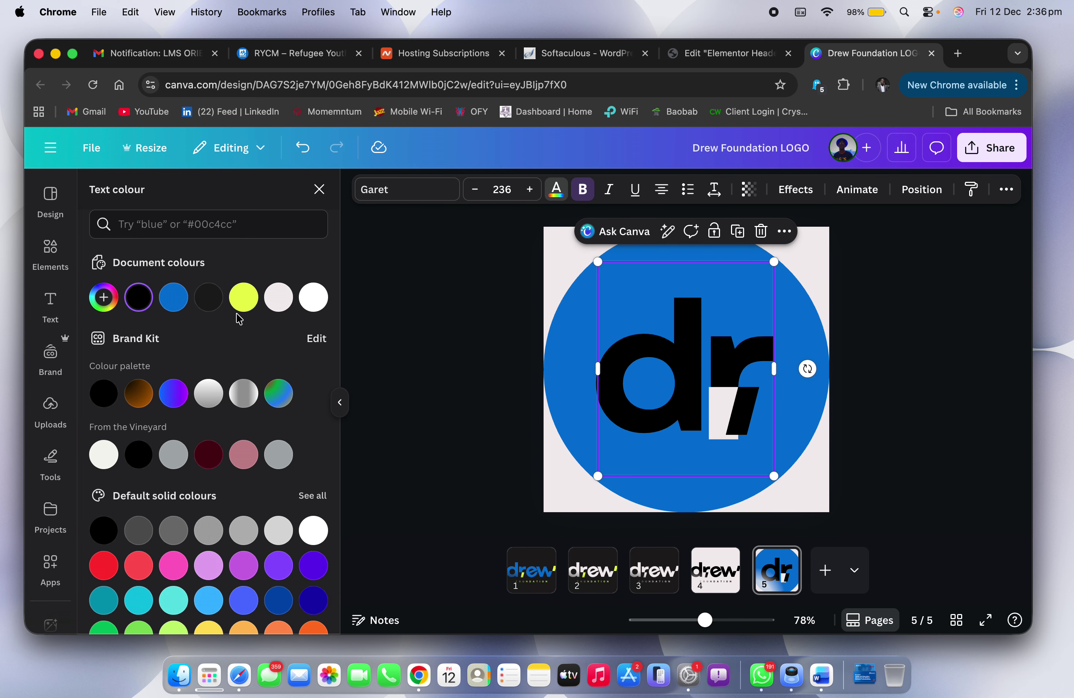
pyautogui.click(313, 297)
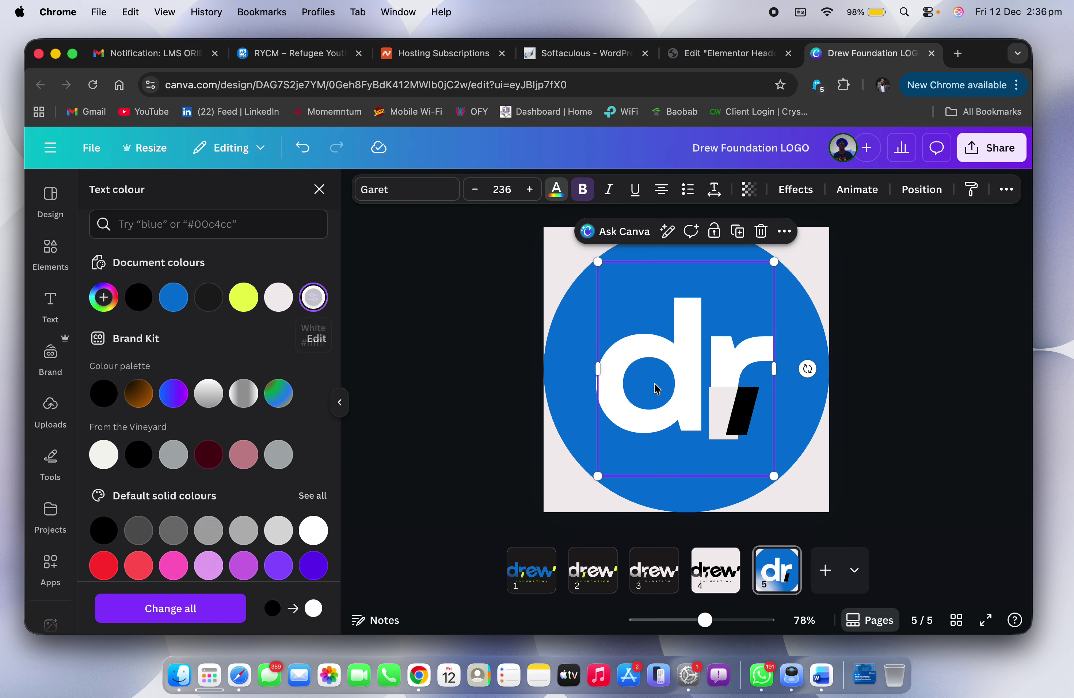
# Step: Fill the pale masking shape under the r with the document blue to match the circle
pyautogui.click(718, 413)
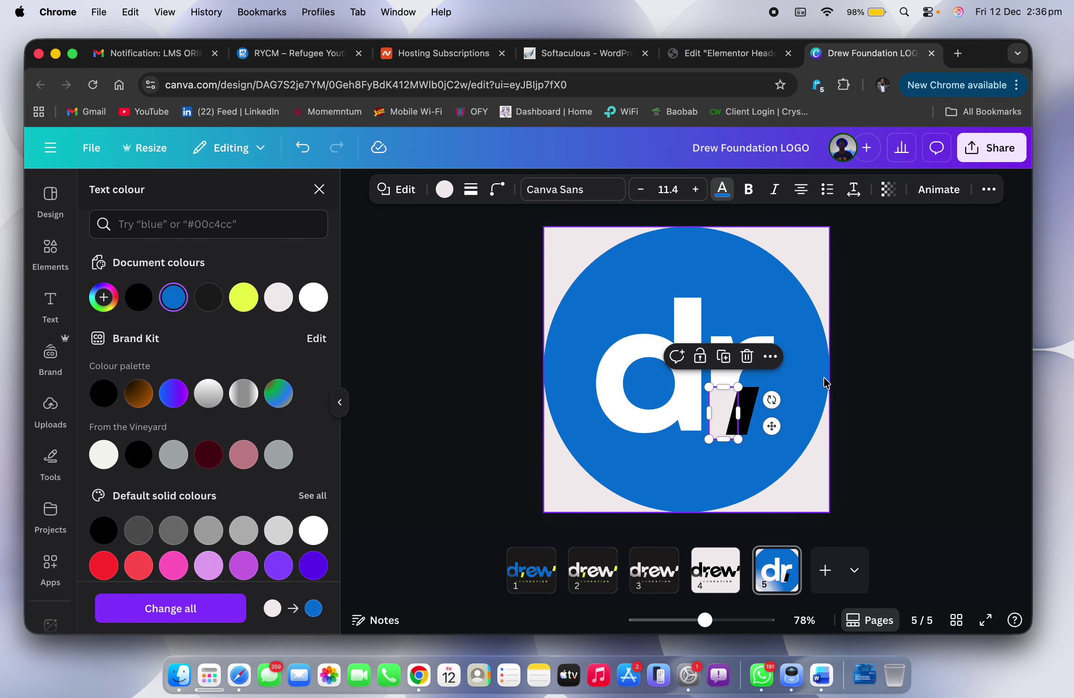
pyautogui.click(445, 190)
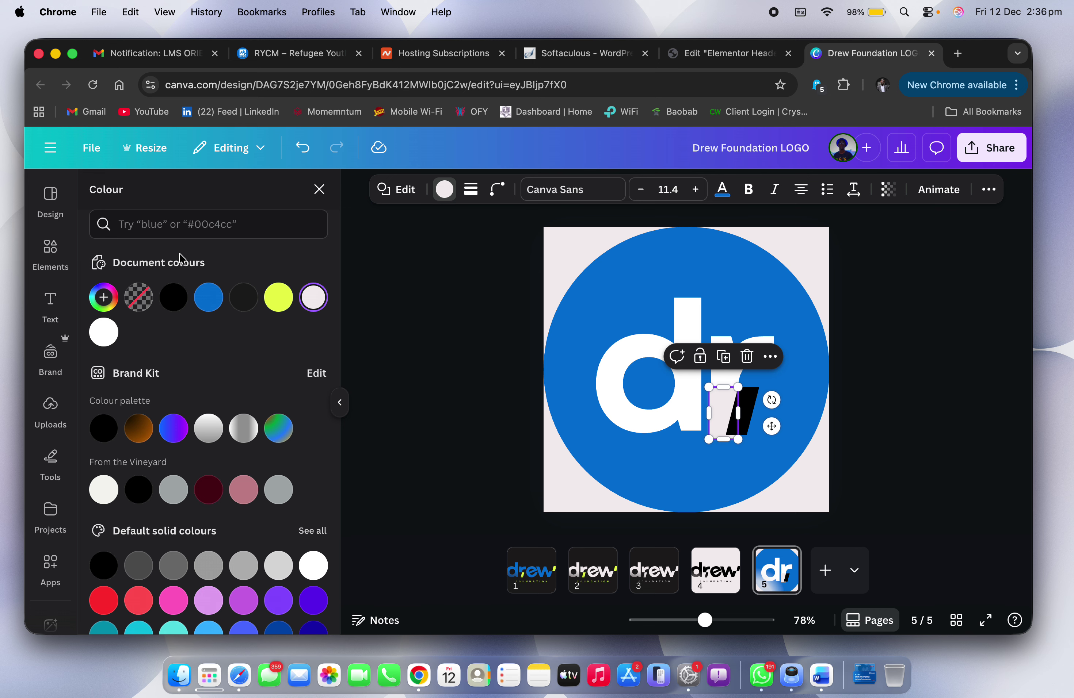
pyautogui.click(215, 297)
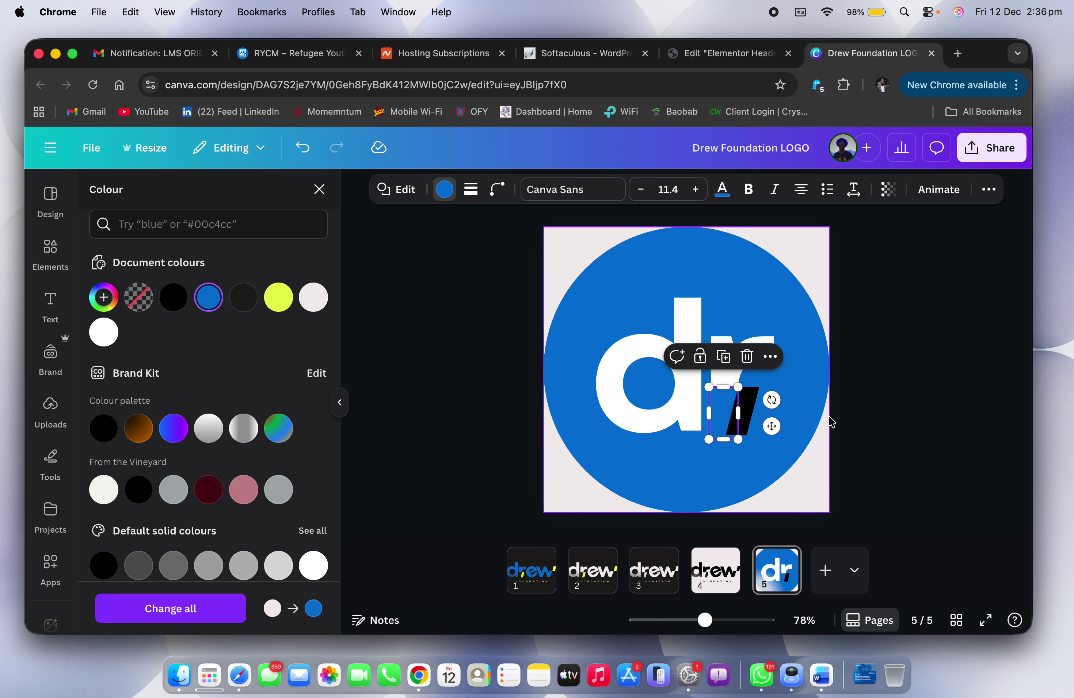
pyautogui.click(863, 436)
pyautogui.click(875, 427)
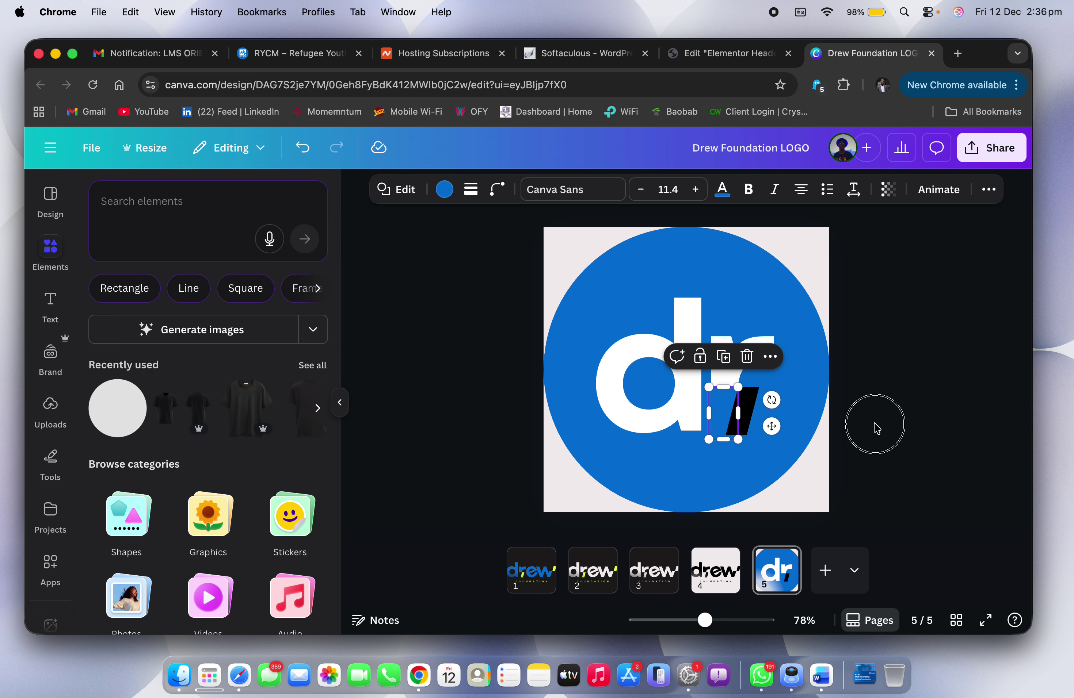
# Step: Fill the black slanted accent under the r with the lime yellow from the document colours
pyautogui.click(739, 429)
pyautogui.click(444, 189)
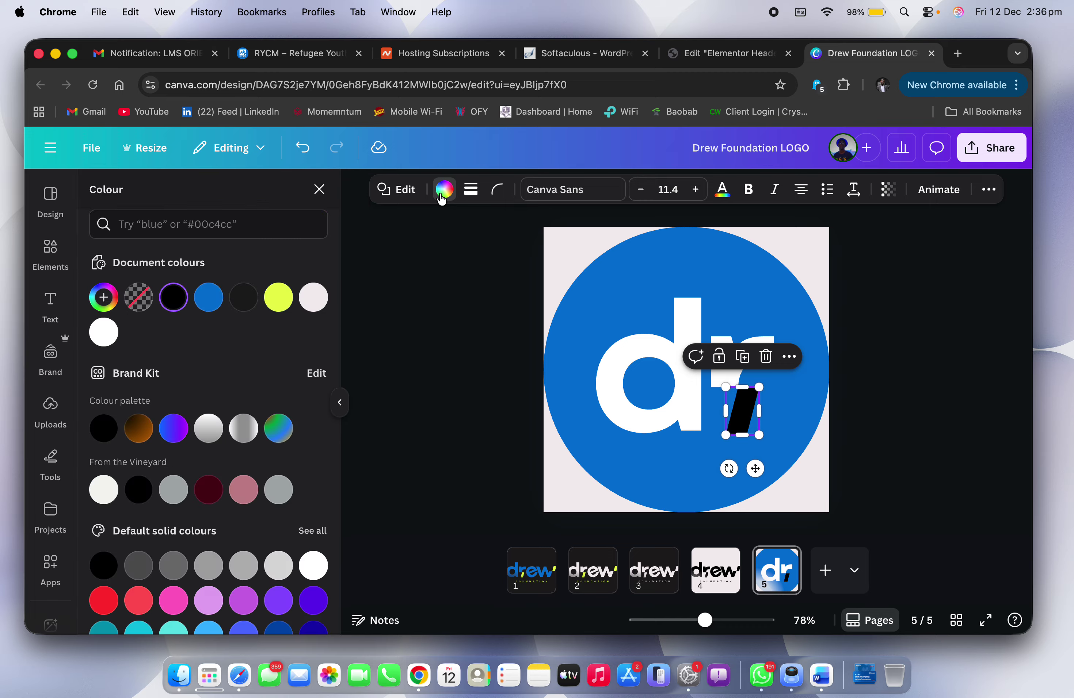
pyautogui.click(285, 299)
pyautogui.click(906, 350)
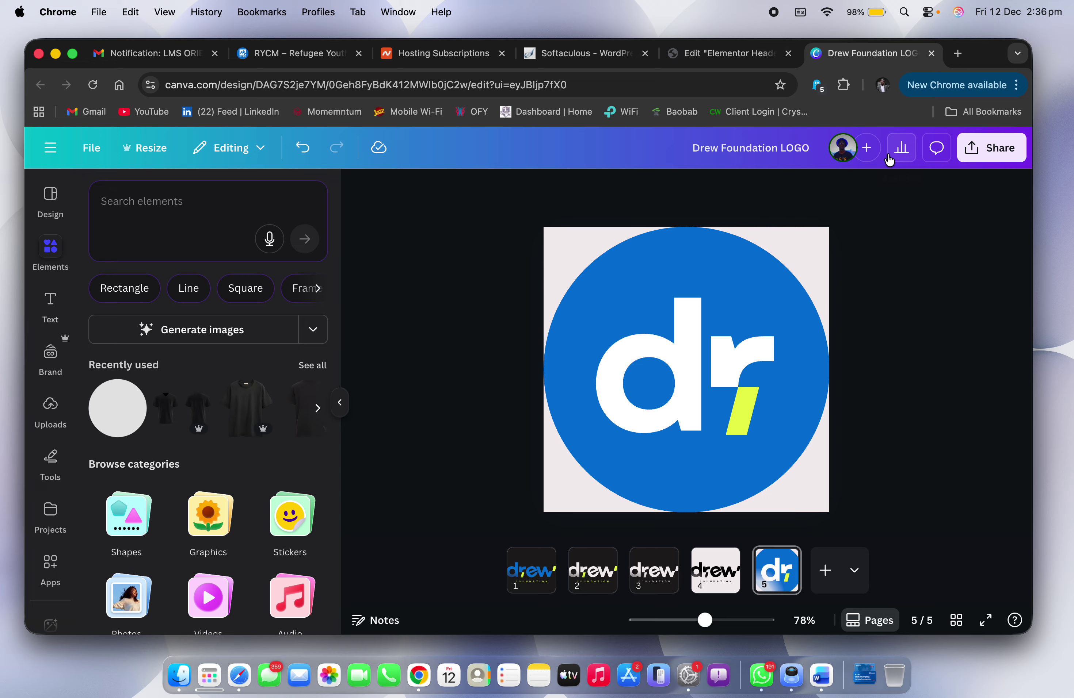
# Step: Download pages 1–5 of the logo design as PNG at 1.875× size (938 × 938 px)
pyautogui.click(987, 157)
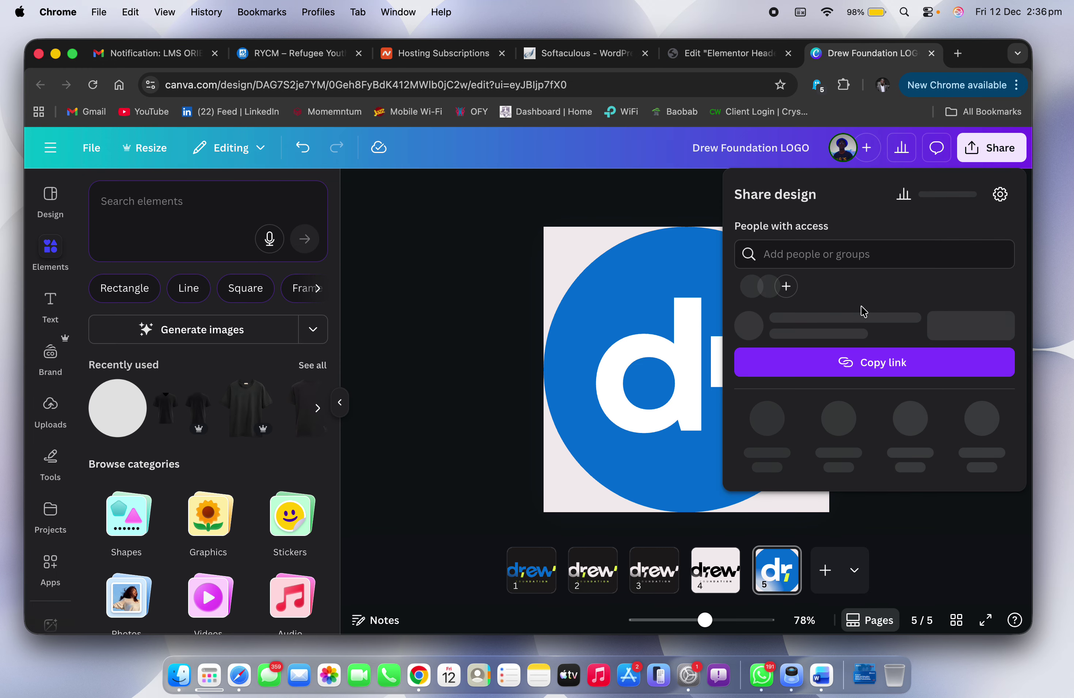
pyautogui.click(768, 448)
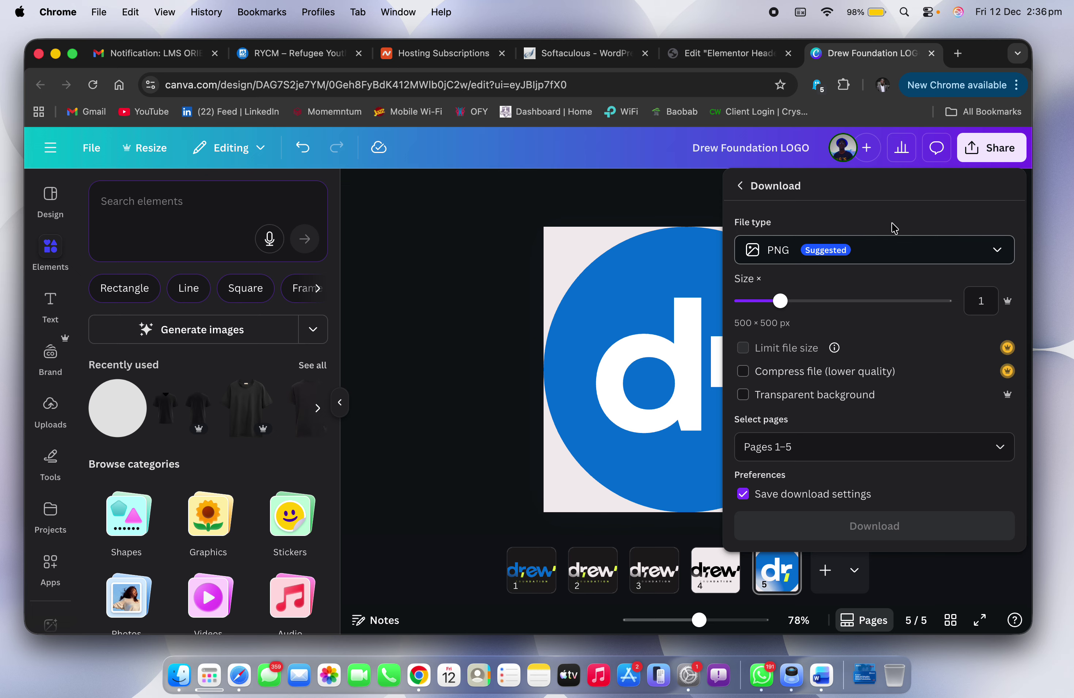
pyautogui.moveTo(780, 301); pyautogui.dragTo(866, 302)
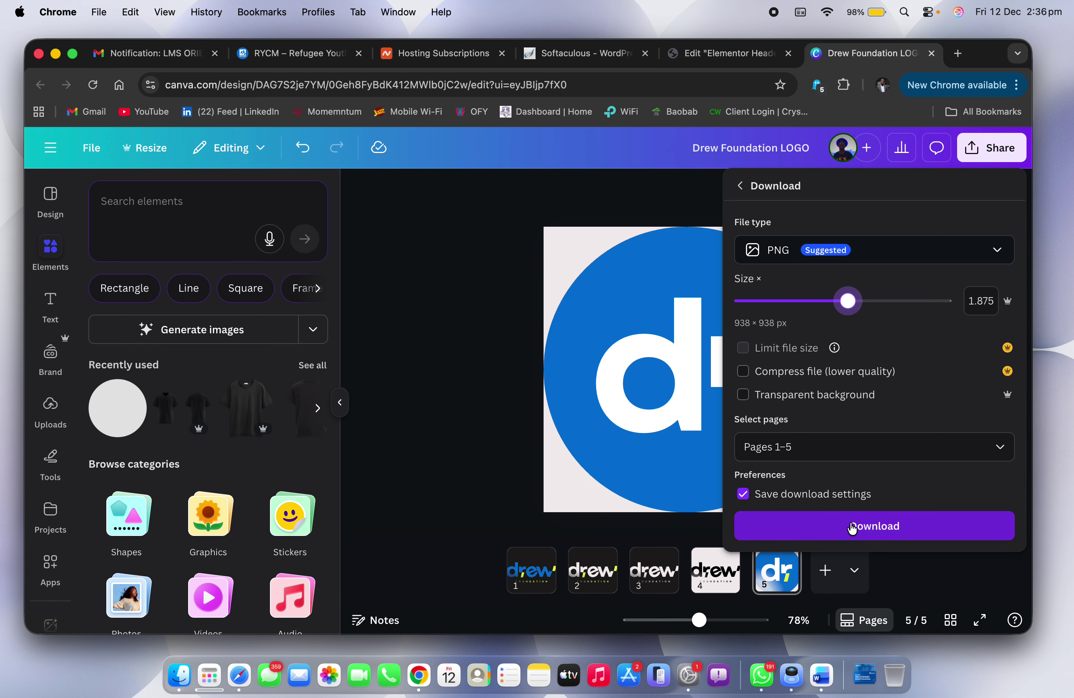
pyautogui.click(880, 526)
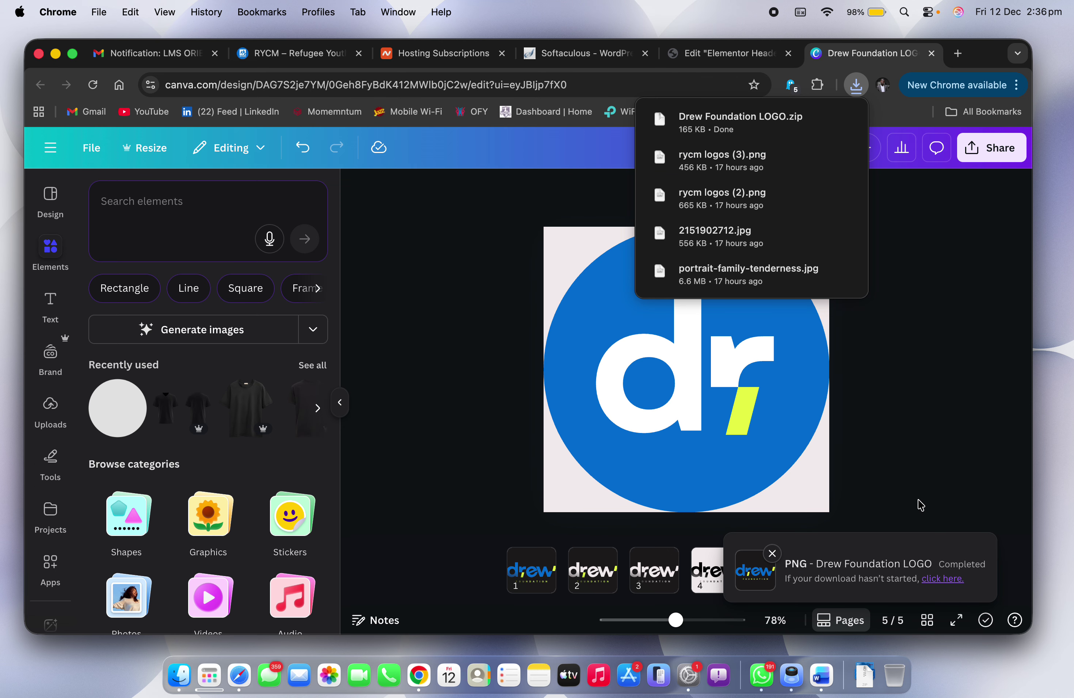
pyautogui.click(921, 471)
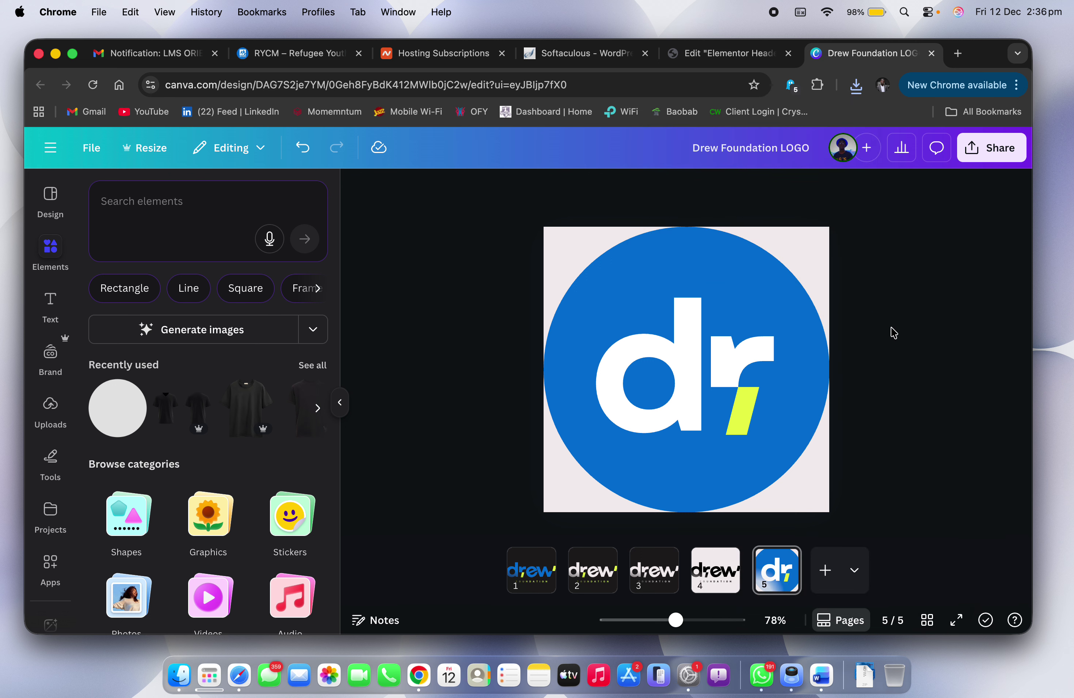
# Step: Switch to the Elementor header draft to view its blue container, and return to Canva to view the page 2 logo variant
pyautogui.click(716, 57)
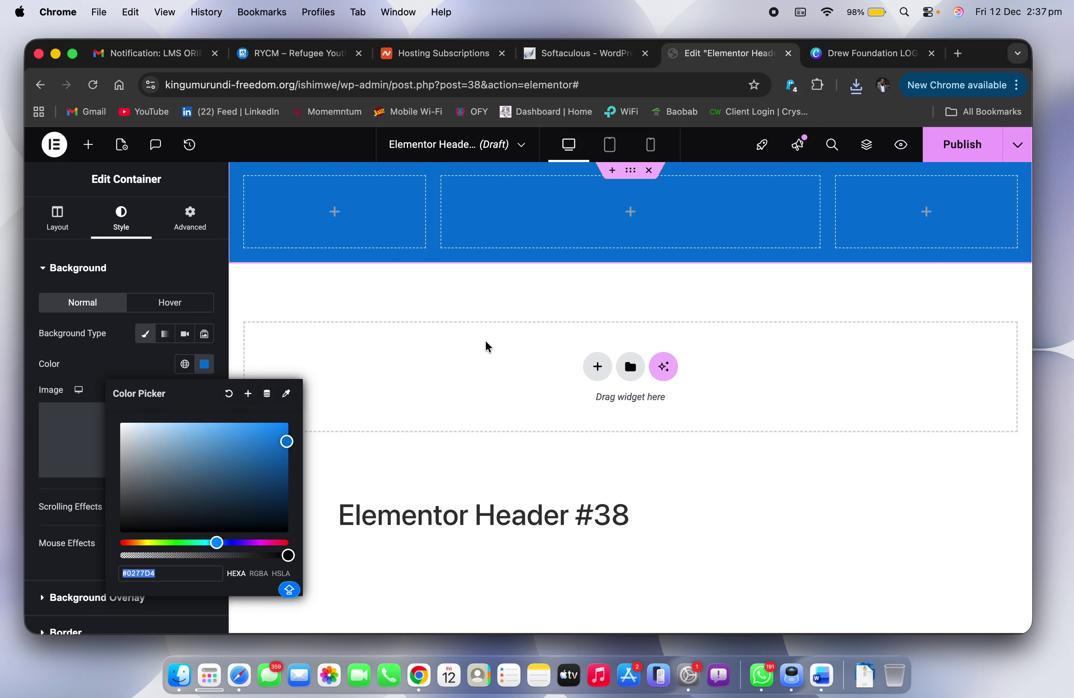
pyautogui.click(338, 290)
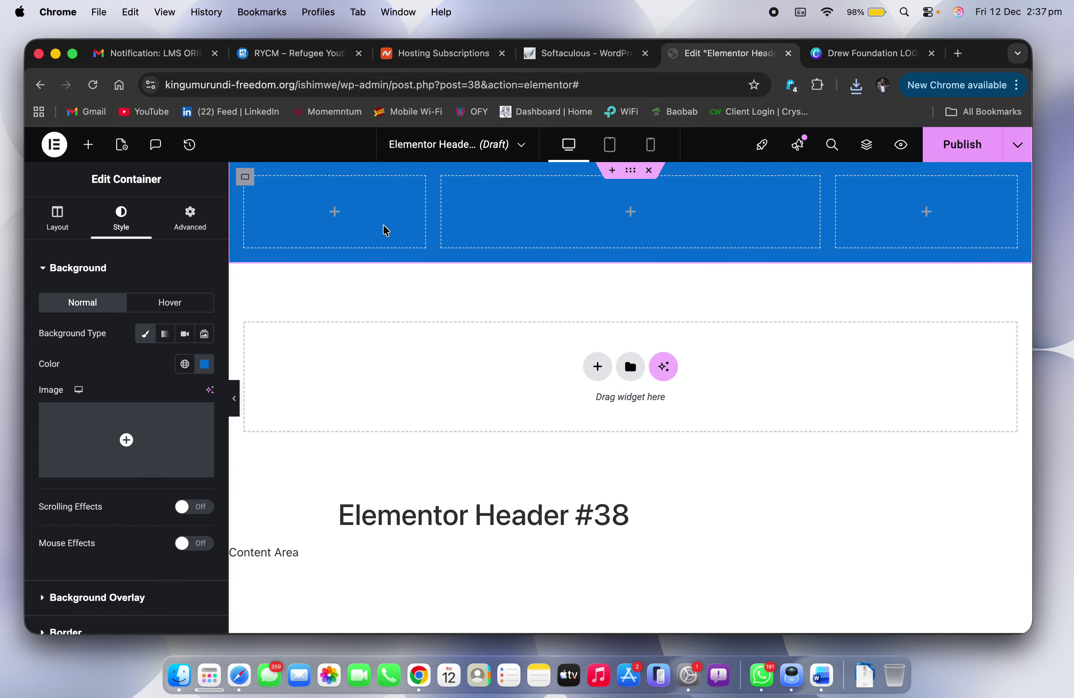
pyautogui.hotkey('ctrl', 'Right')
pyautogui.hotkey('ctrl', 'Left')
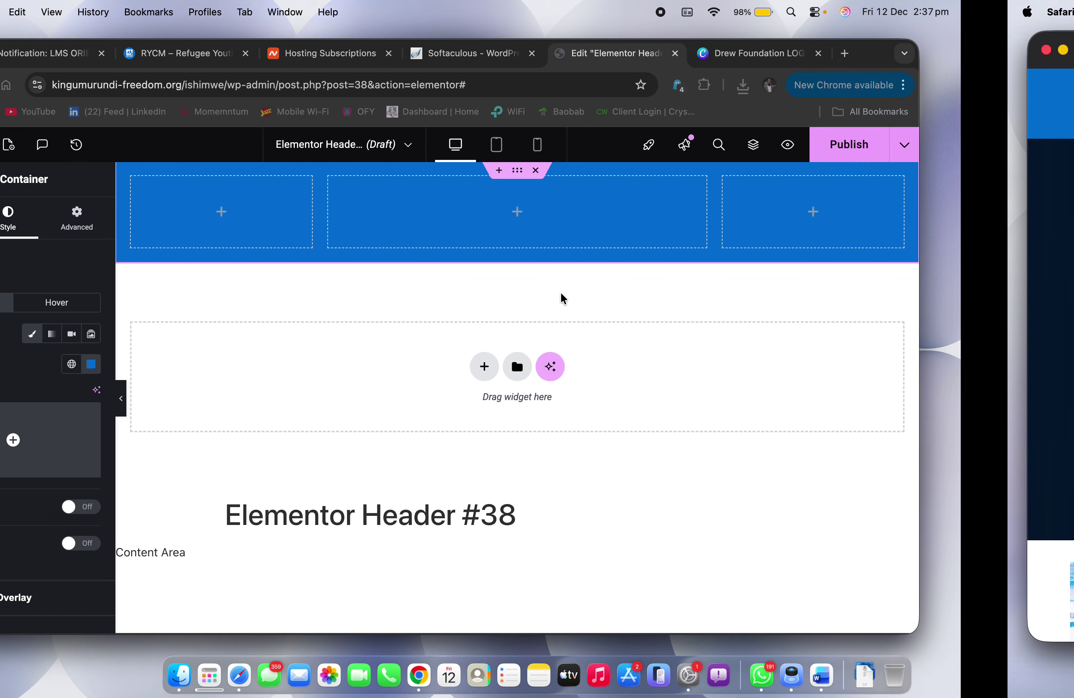
pyautogui.click(823, 54)
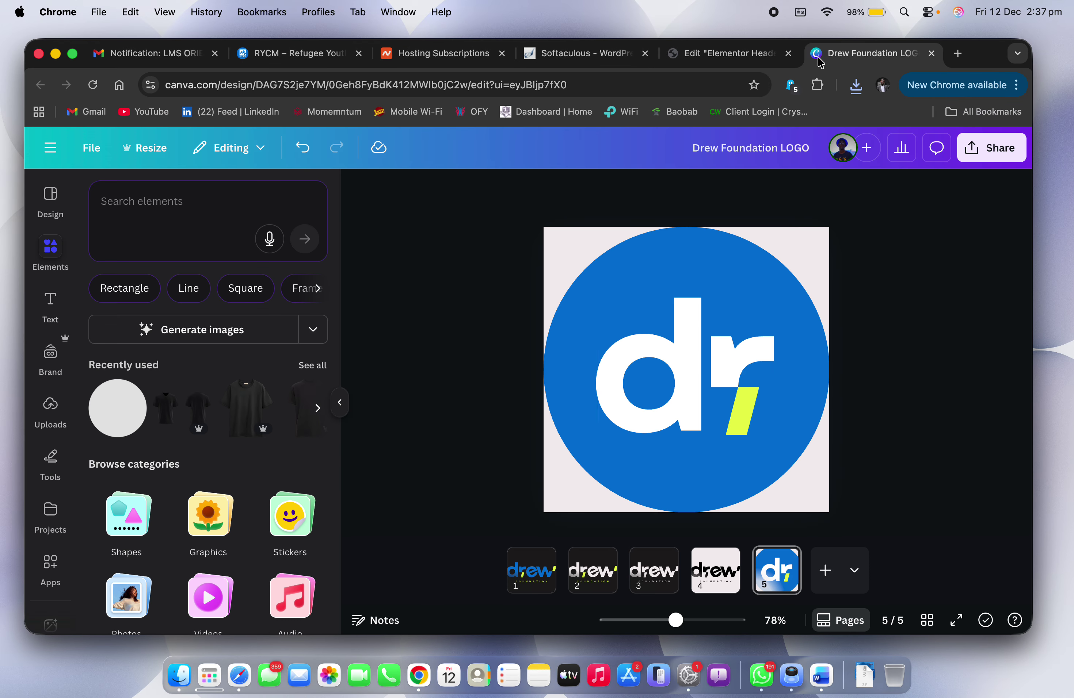
pyautogui.click(575, 588)
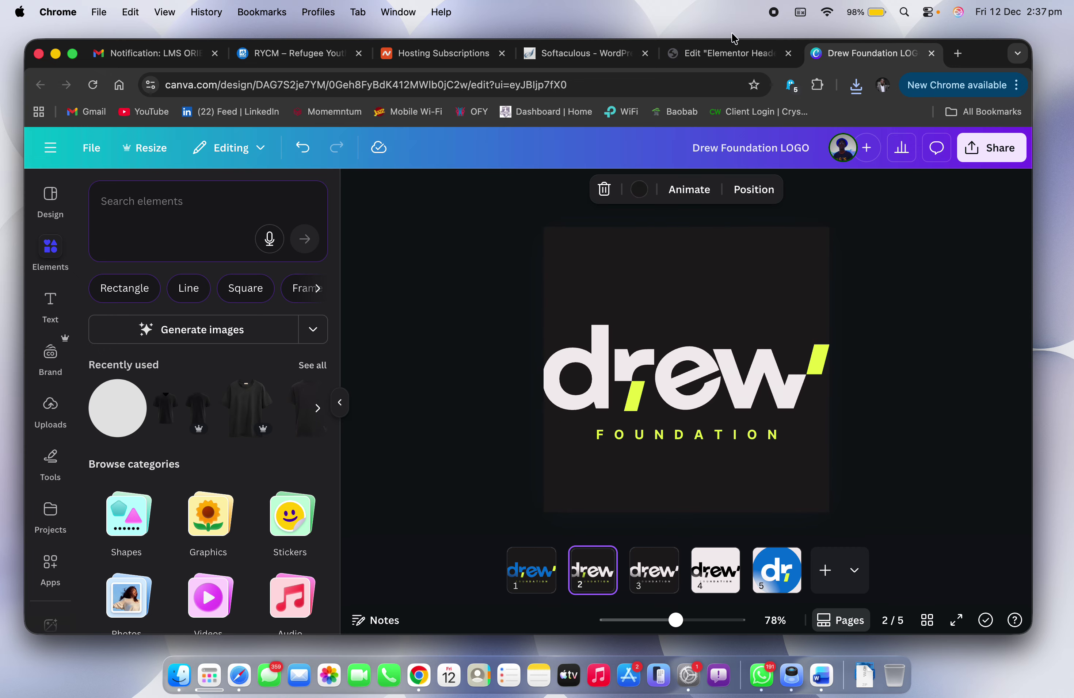
# Step: Open the remove.bg image upload page in a new browser tab
pyautogui.click(707, 53)
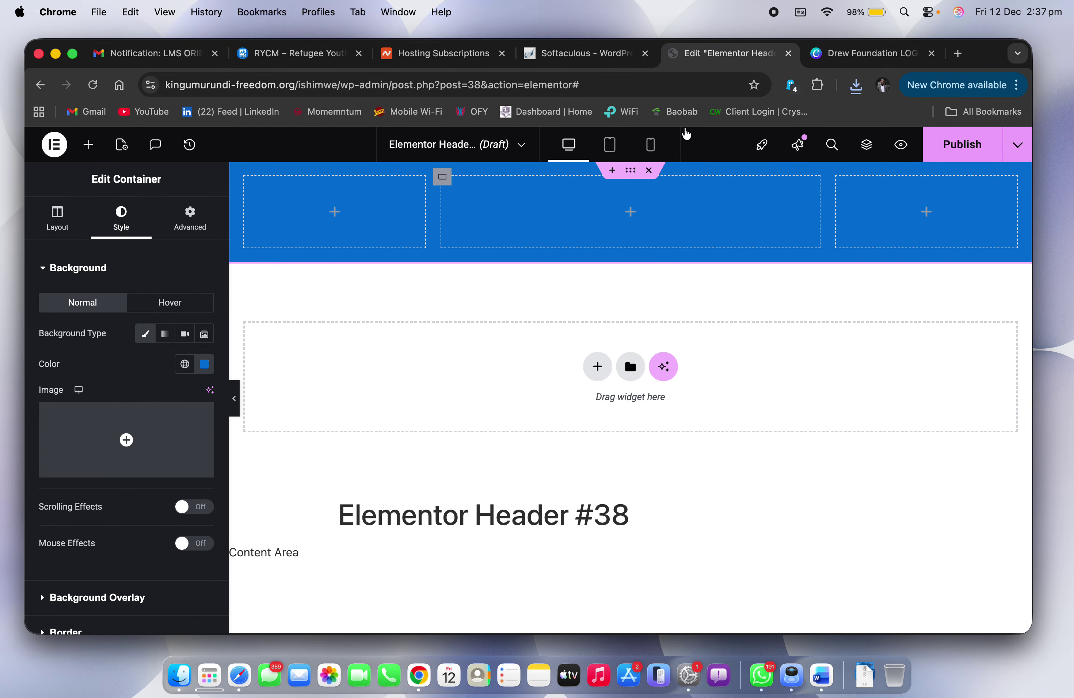
pyautogui.click(958, 53)
pyautogui.write('RE')
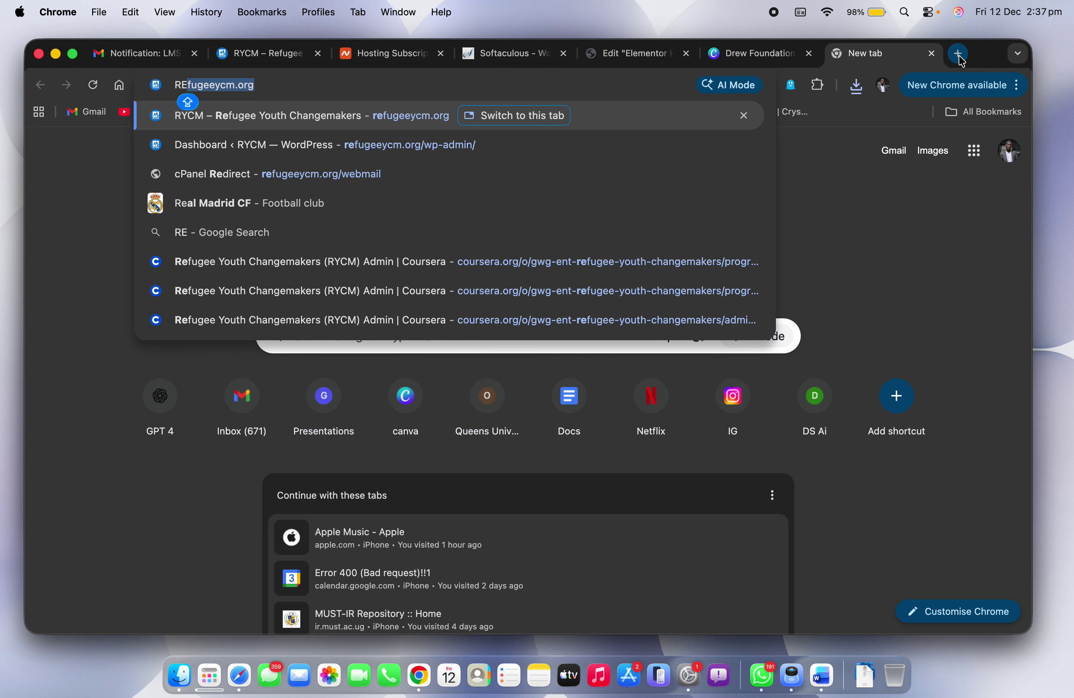
pyautogui.write('MOVE')
pyautogui.press('Return')
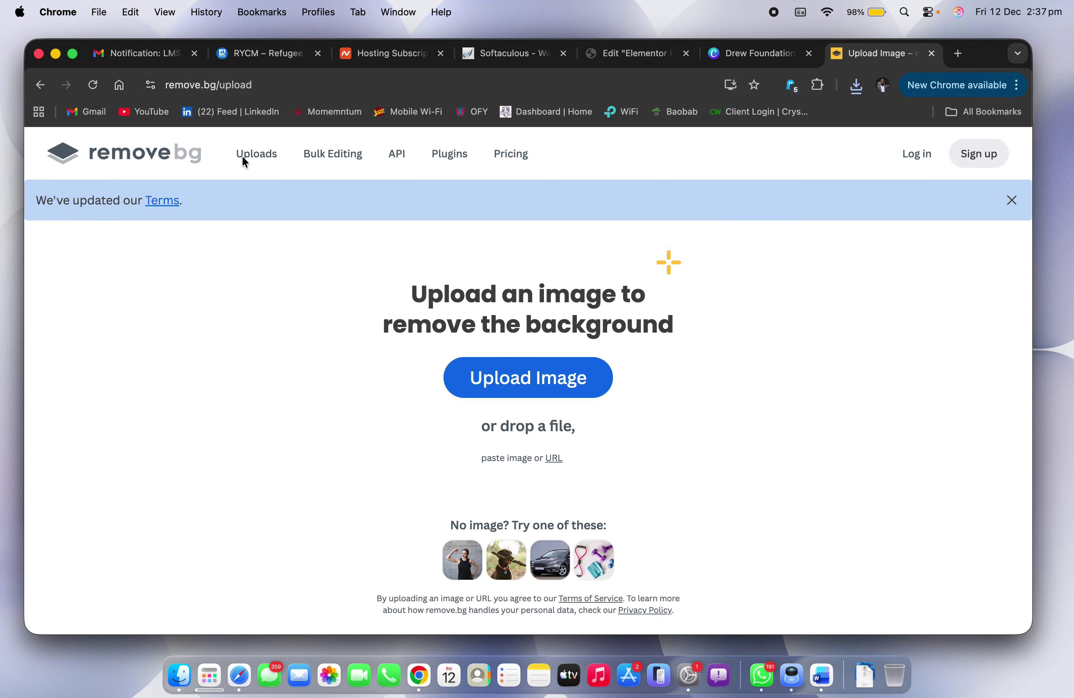
# Step: Start an image upload on remove.bg and extract Drew Foundation LOGO.zip from the Downloads folder in Finder
pyautogui.click(569, 388)
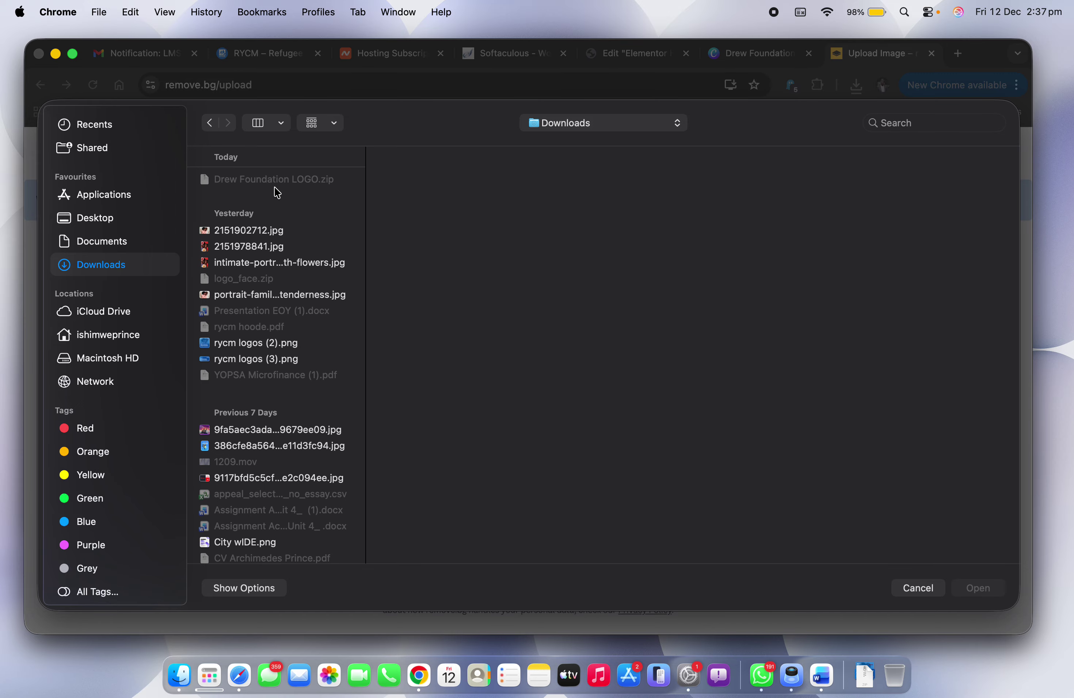
pyautogui.click(180, 675)
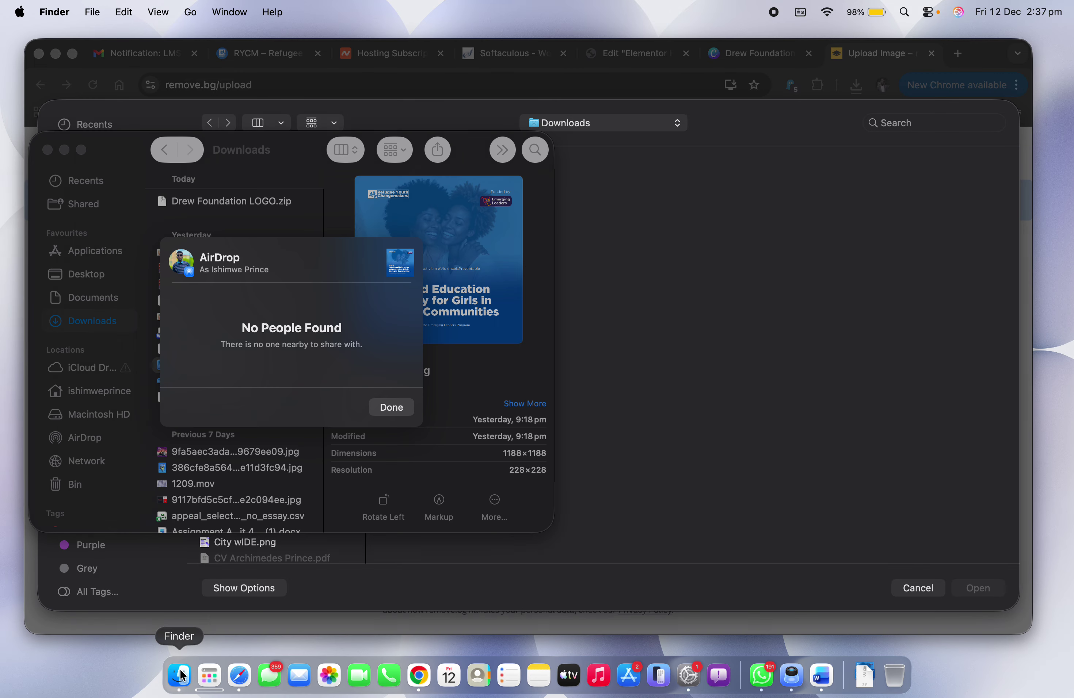
pyautogui.click(391, 407)
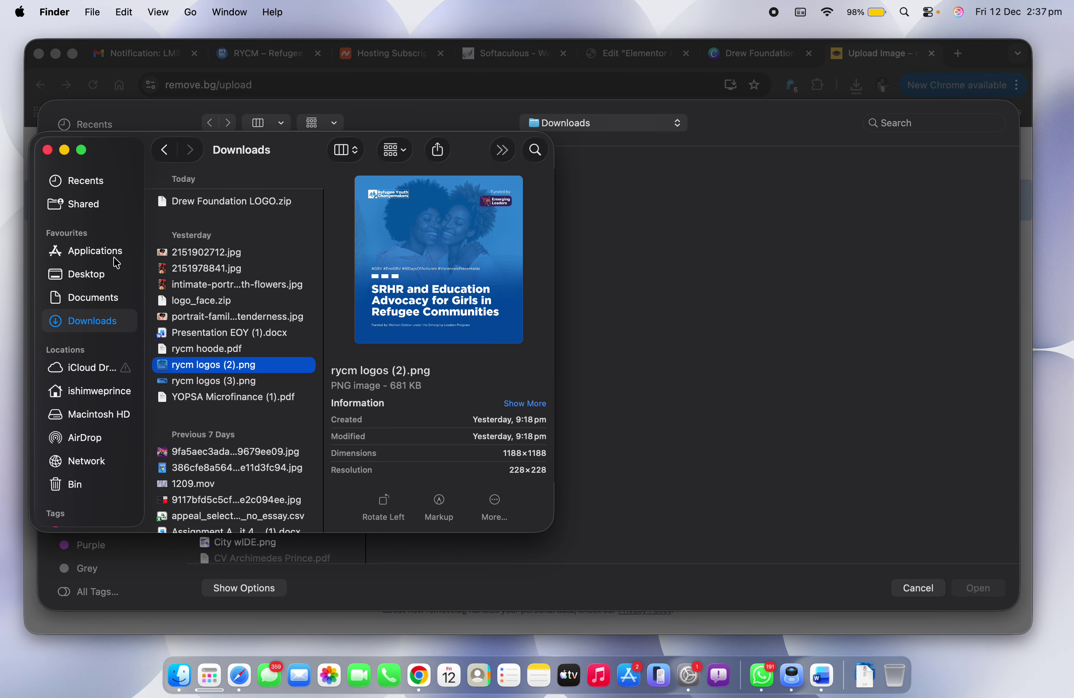
pyautogui.click(237, 202)
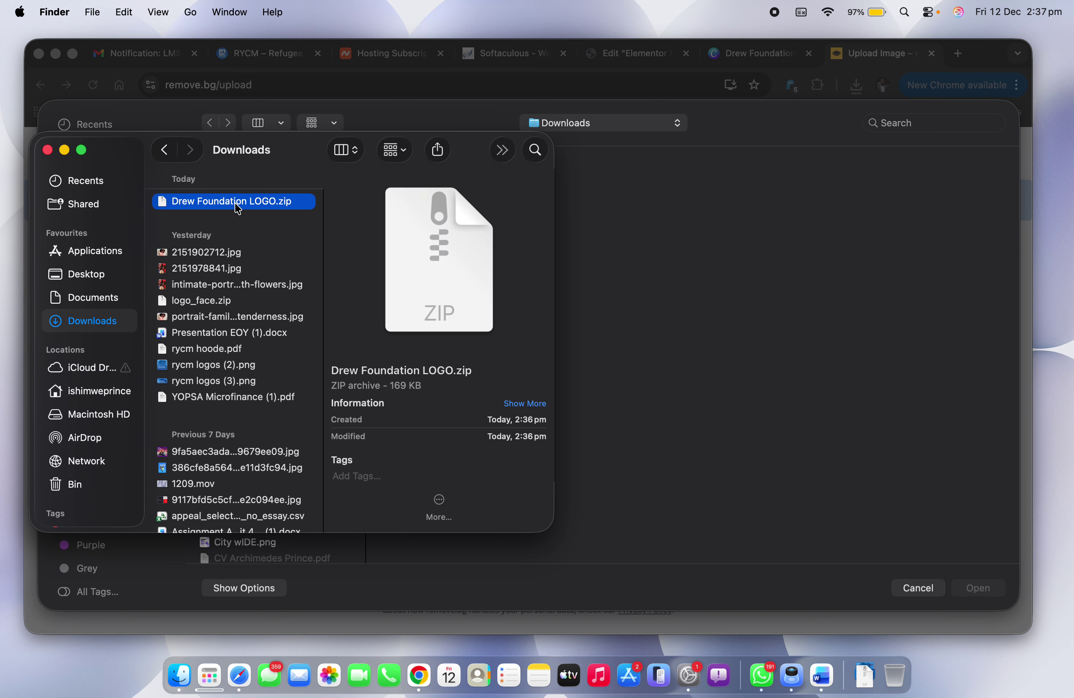
pyautogui.doubleClick(237, 203)
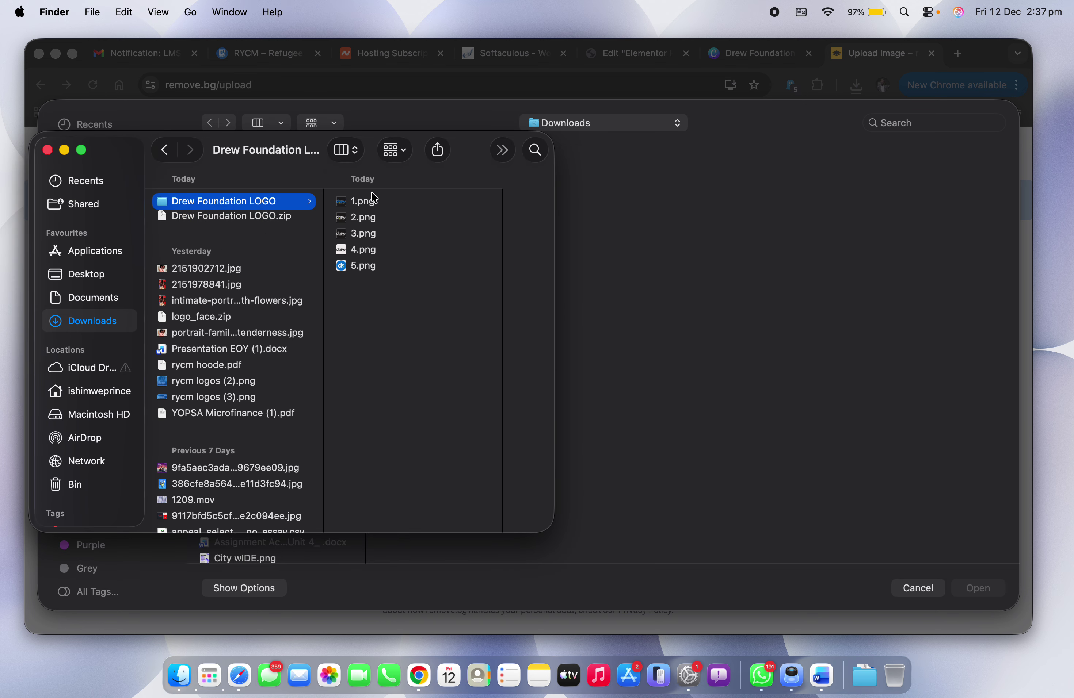
# Step: Upload 2.png from the Drew Foundation LOGO folder to remove its background, and download the free preview version
pyautogui.click(641, 275)
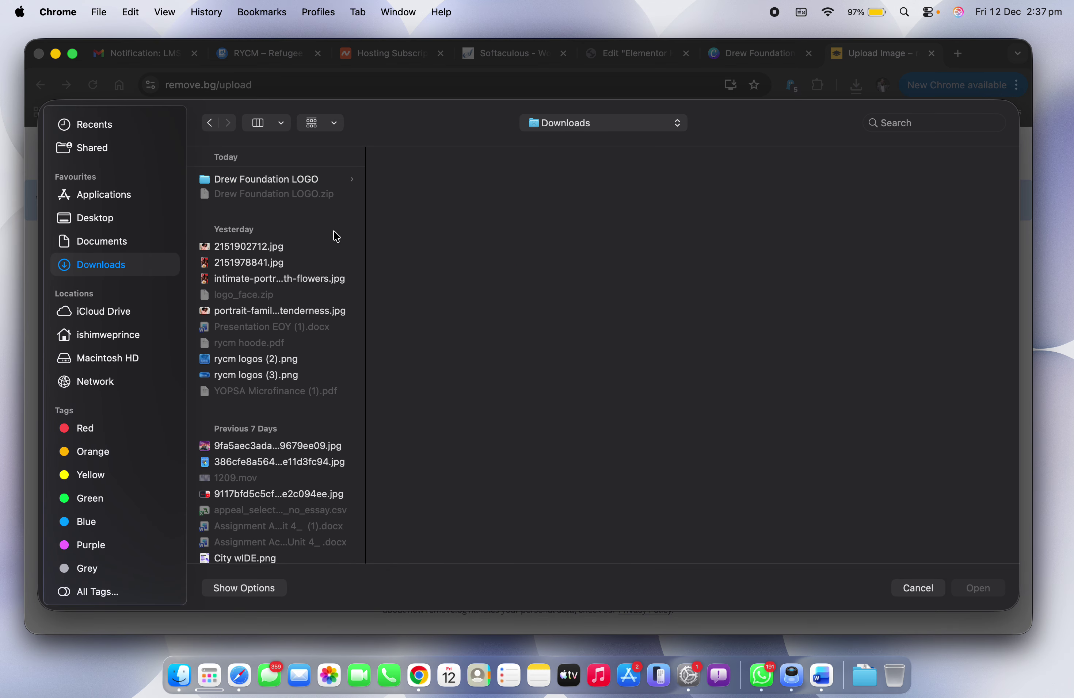
pyautogui.click(261, 180)
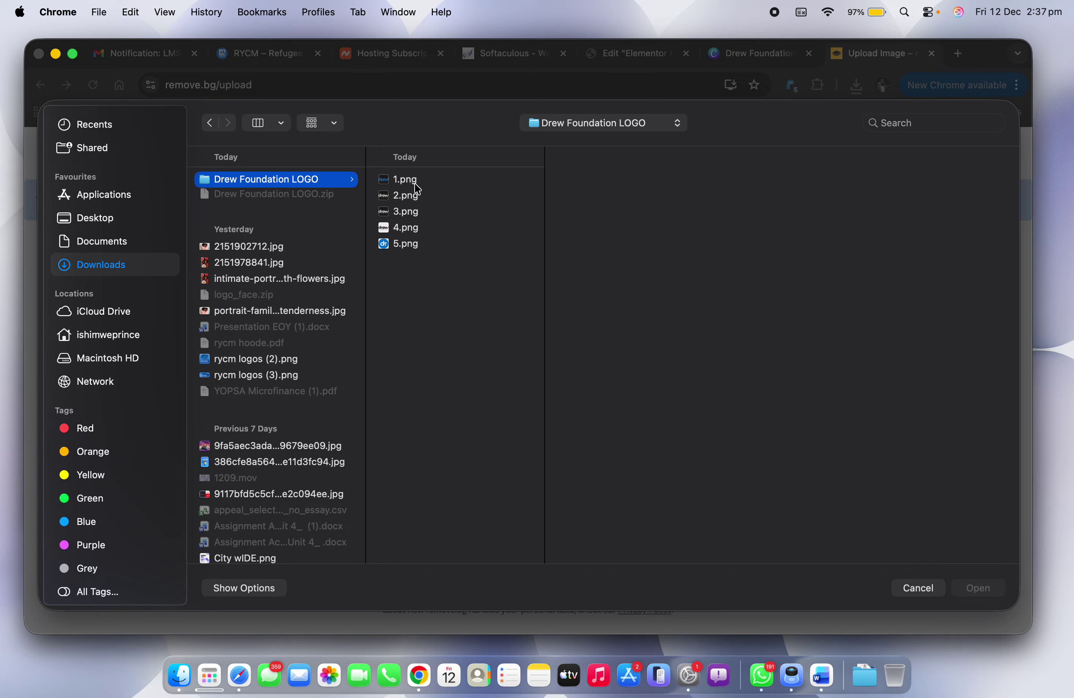
pyautogui.click(411, 199)
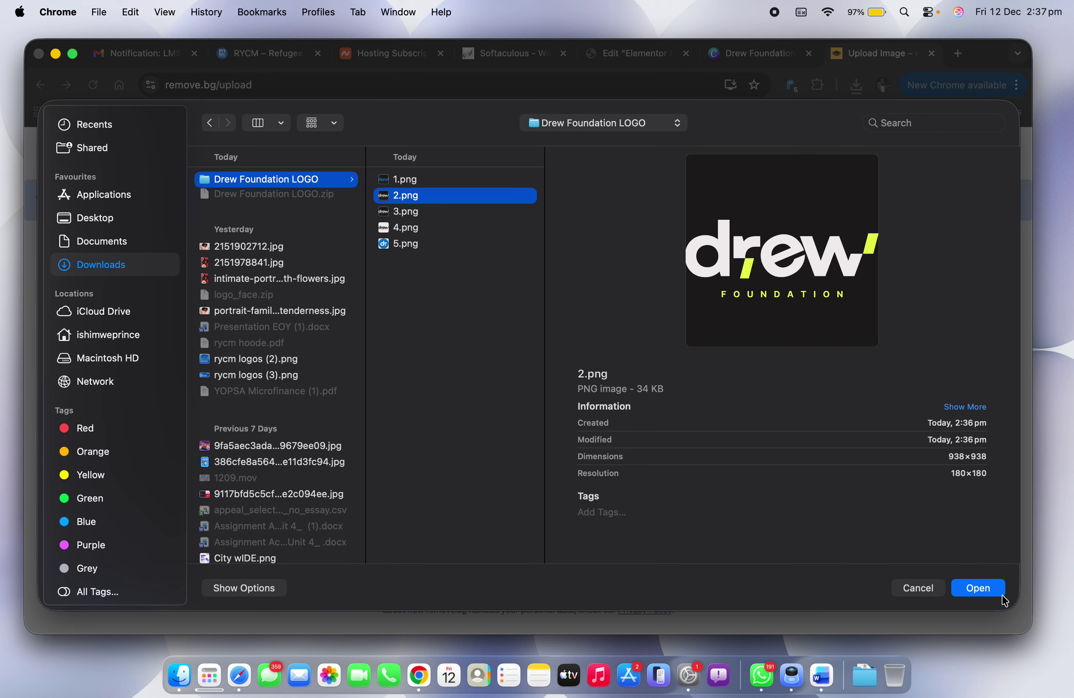
pyautogui.click(984, 592)
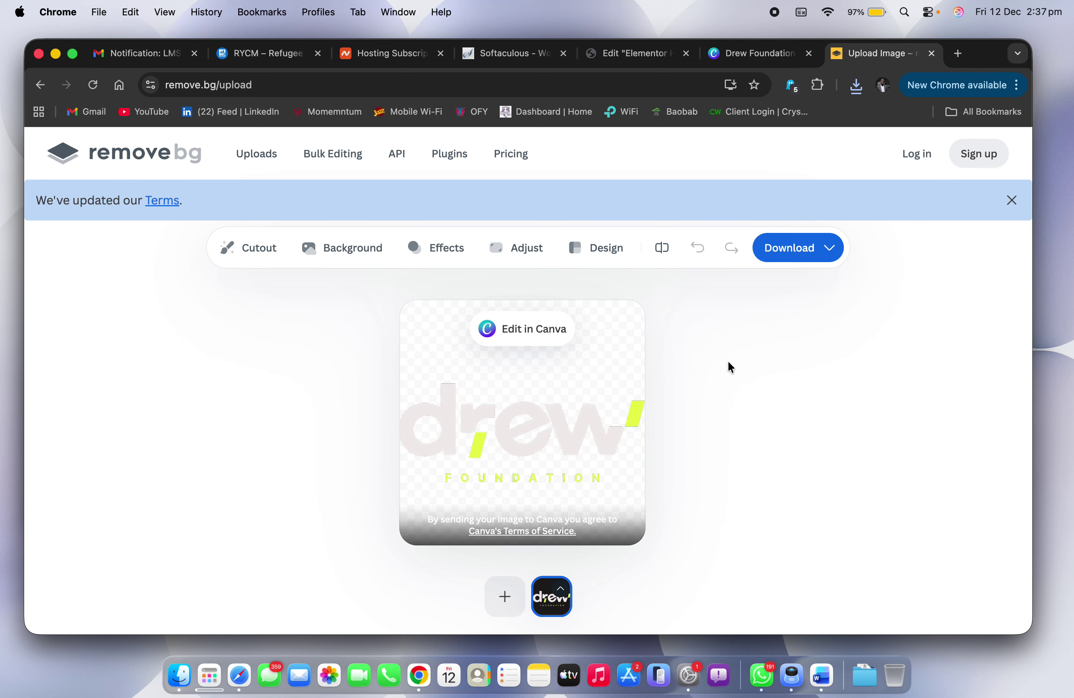
pyautogui.click(802, 248)
pyautogui.click(784, 290)
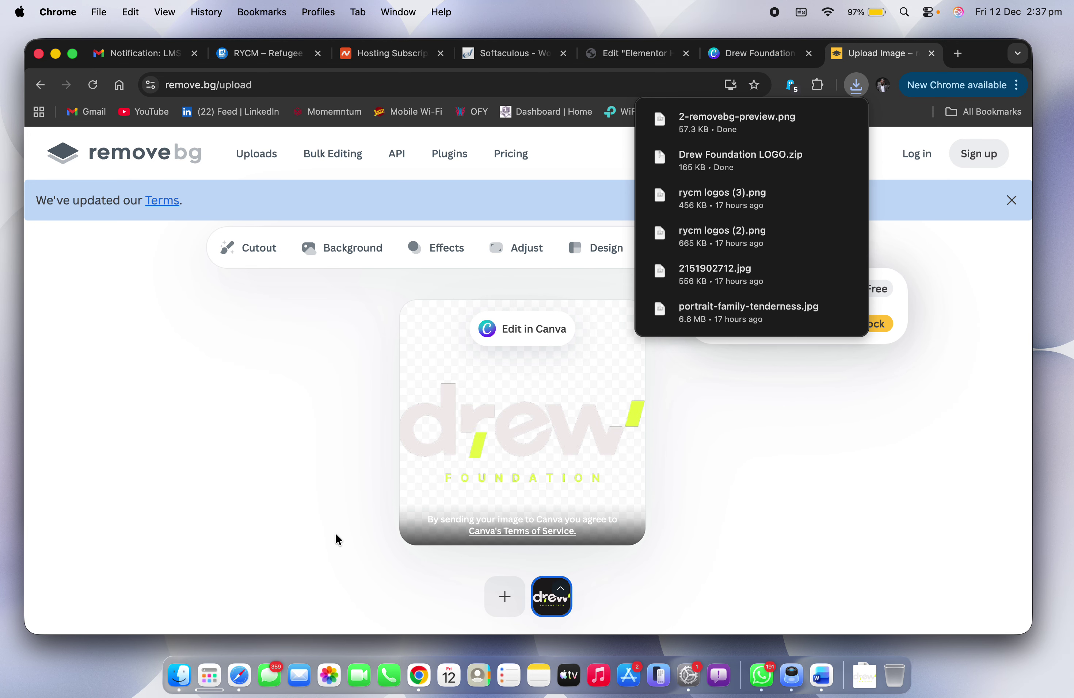
# Step: Switch to the Elementor header editor and set the padding of the header's left container to 0 px on all sides
pyautogui.click(649, 63)
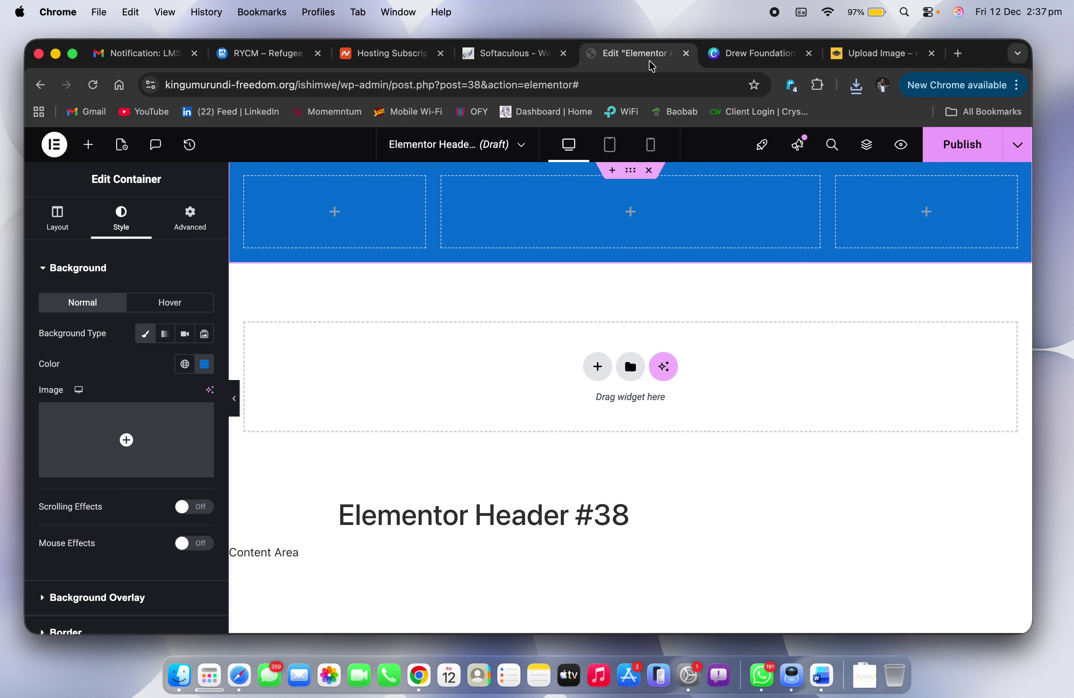
pyautogui.click(242, 179)
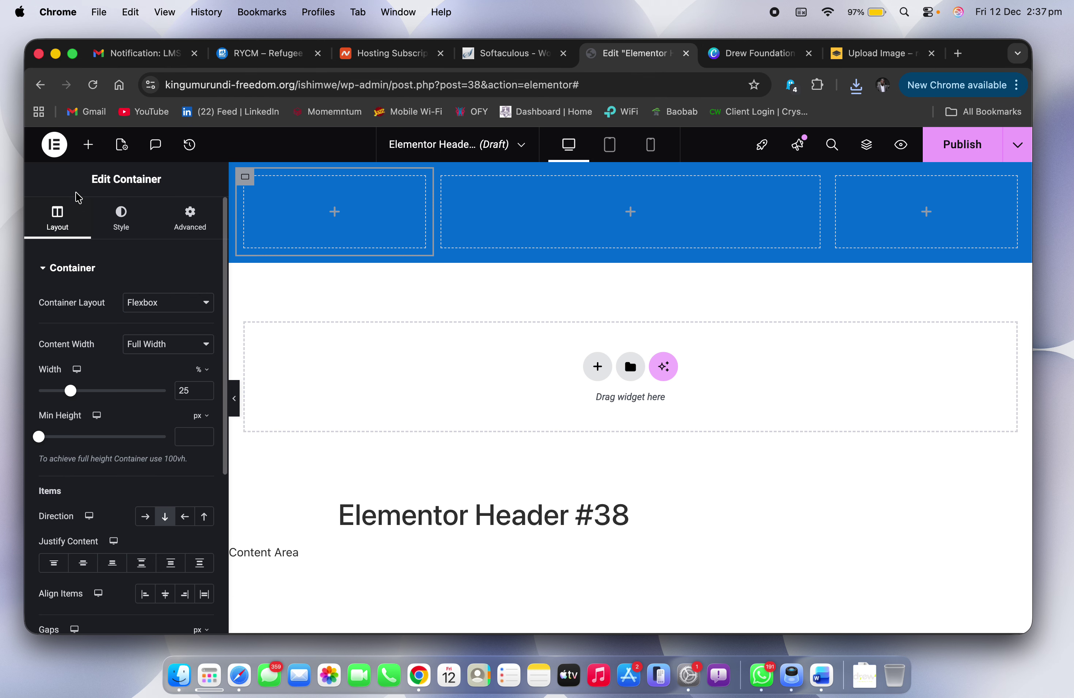
pyautogui.click(89, 145)
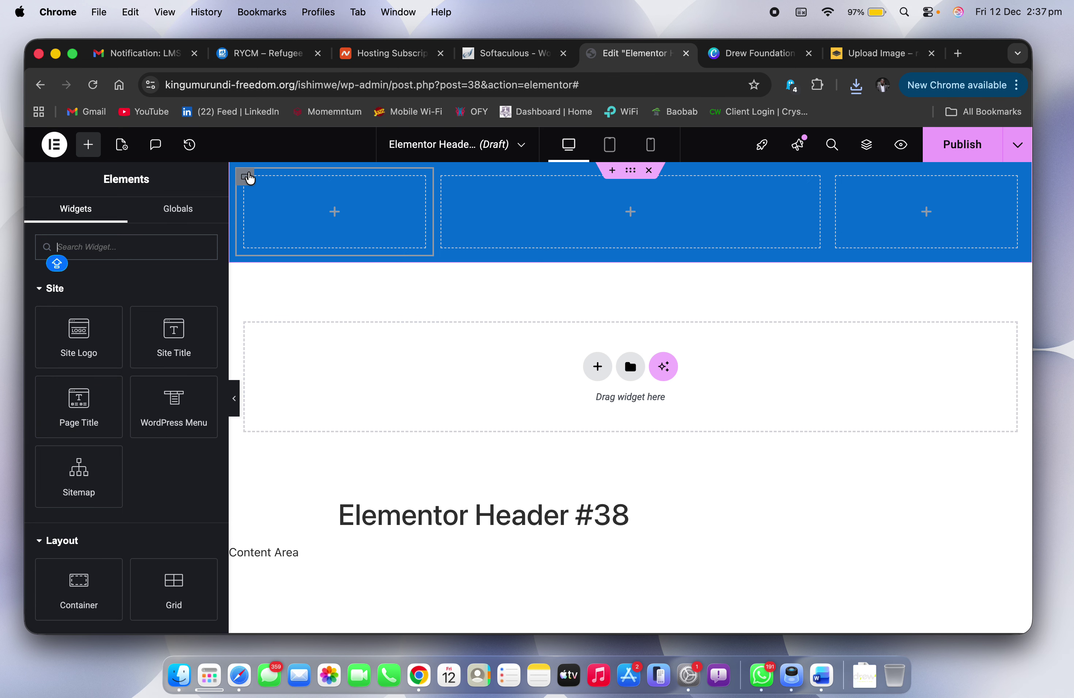
pyautogui.click(247, 178)
pyautogui.click(182, 229)
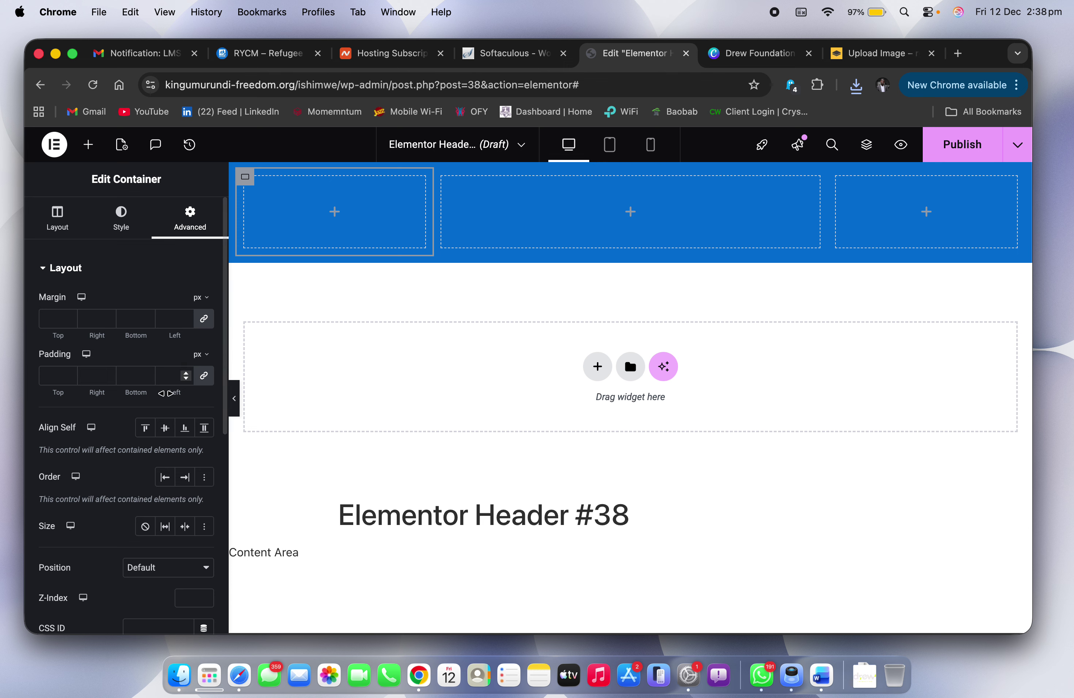
pyautogui.write('0')
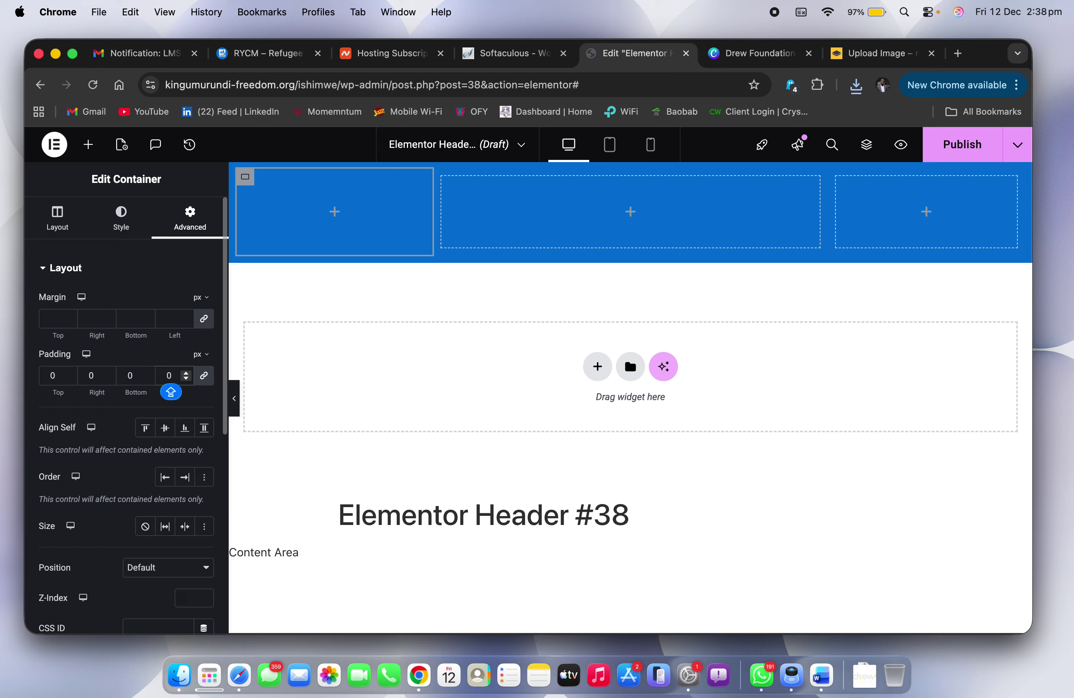
# Step: Add a nested container to the header's left column and place a Site Logo widget inside it
pyautogui.click(88, 144)
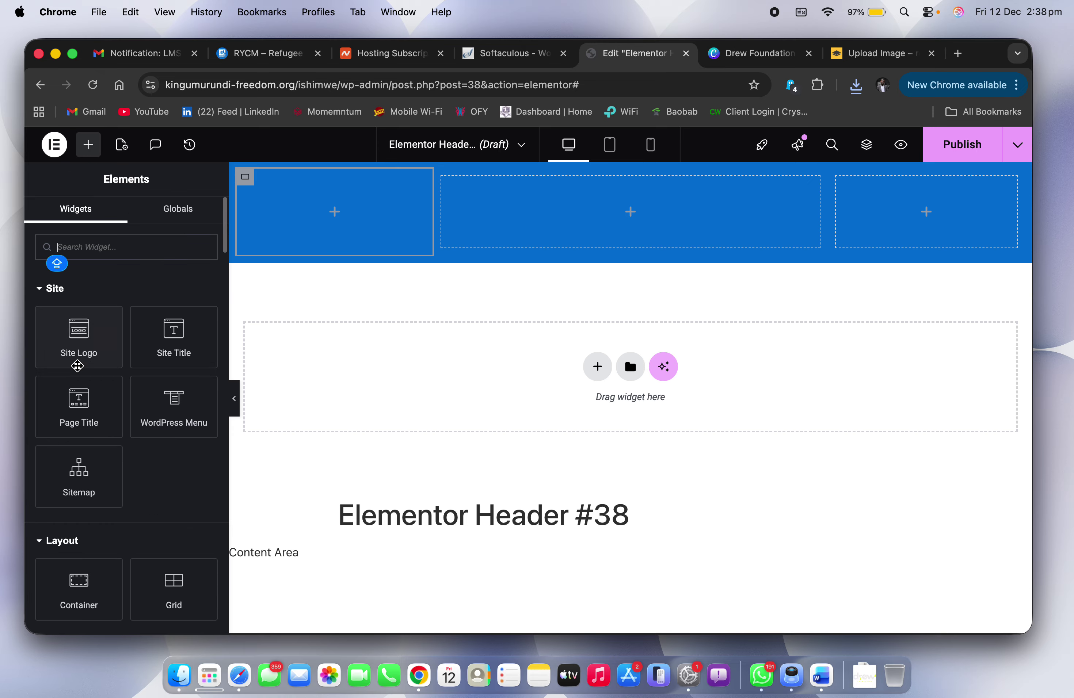
pyautogui.moveTo(79, 585); pyautogui.dragTo(350, 223)
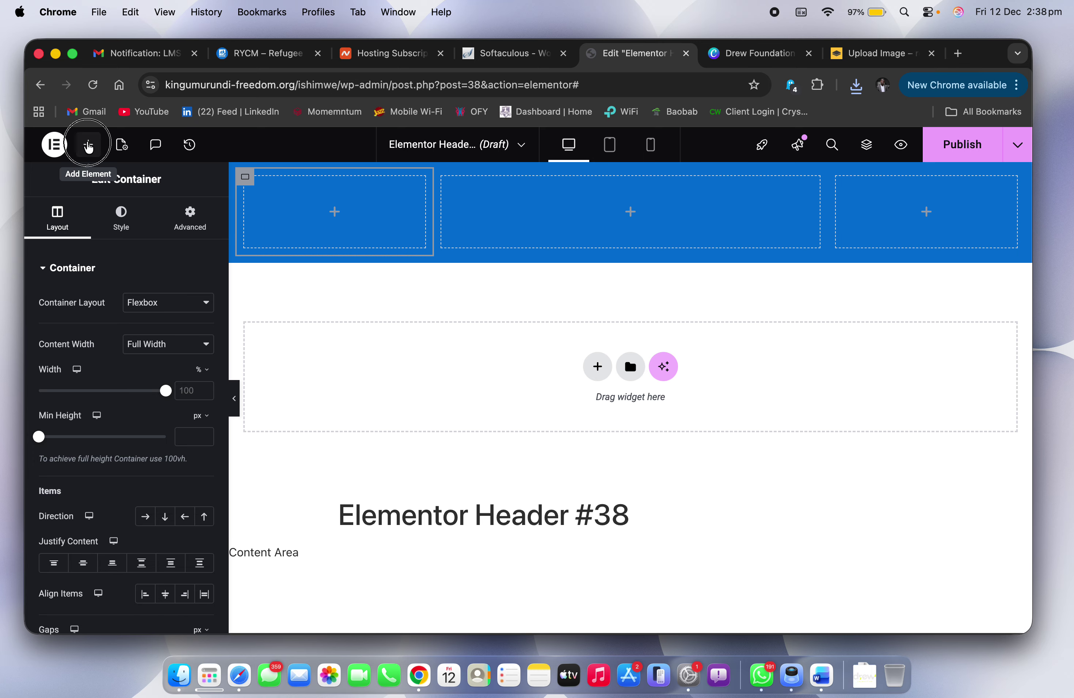
pyautogui.click(88, 144)
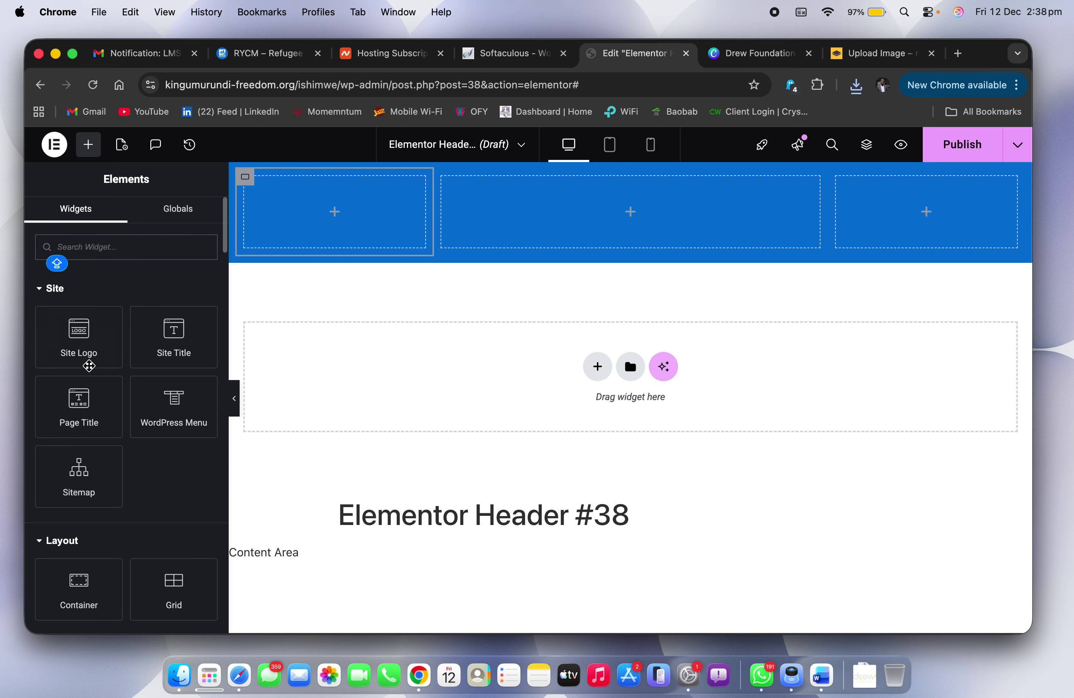
pyautogui.moveTo(81, 338); pyautogui.dragTo(312, 226)
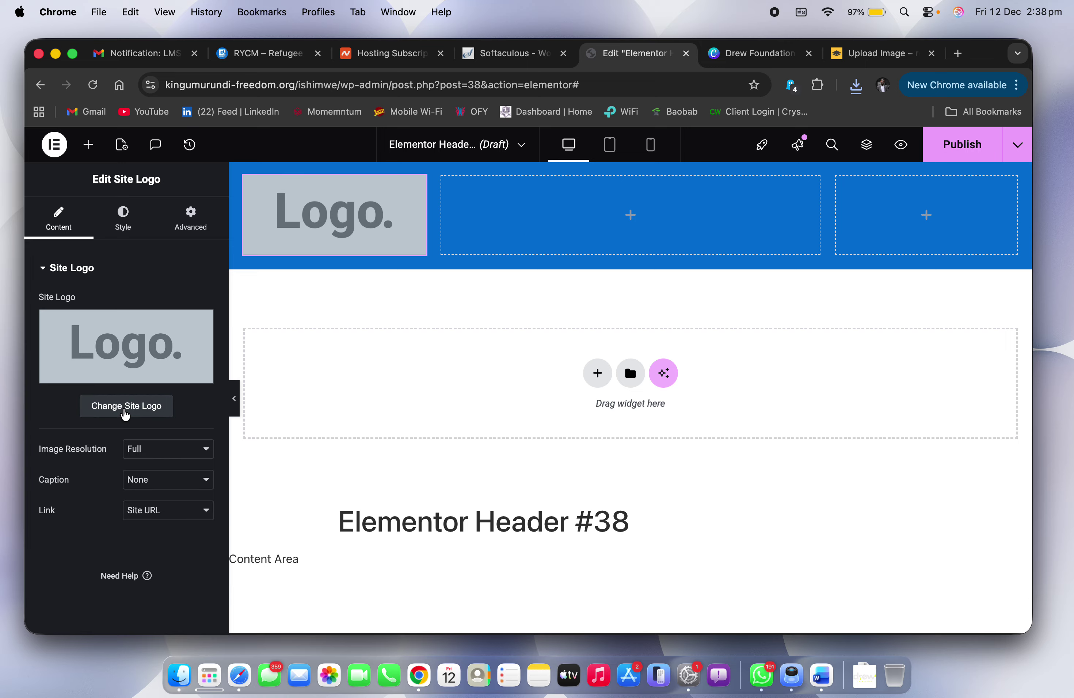
# Step: Open the site identity settings from the Site Logo widget and set the site name to "Drew Foundation"
pyautogui.click(127, 415)
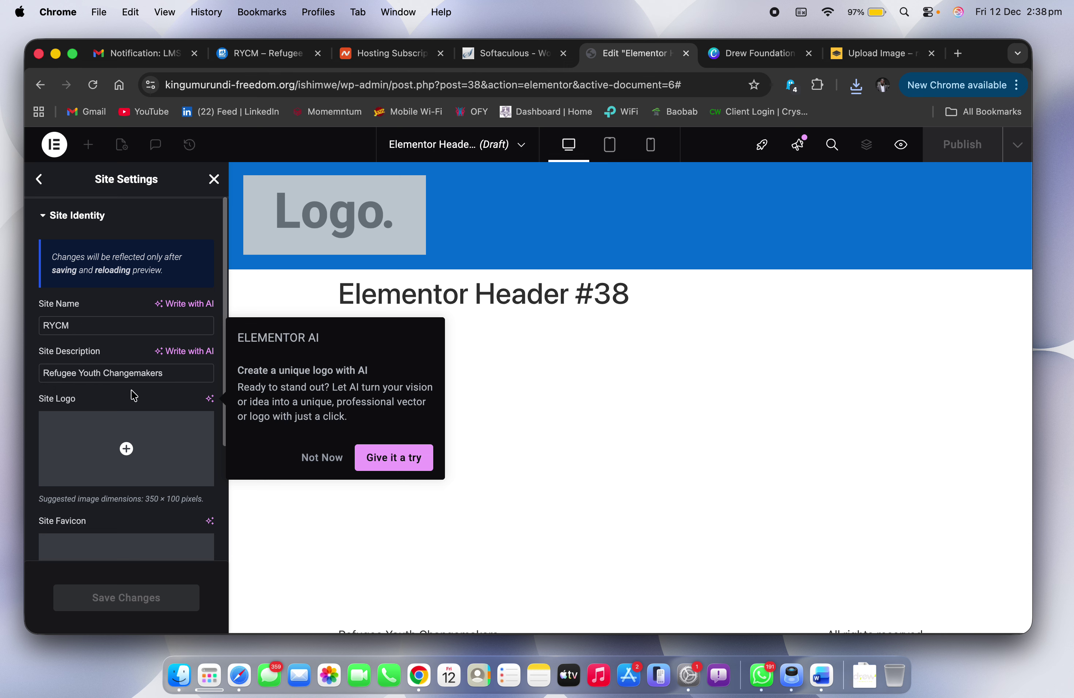
pyautogui.press('capslock')
pyautogui.scroll(-3, 140, 374)
pyautogui.click(91, 259)
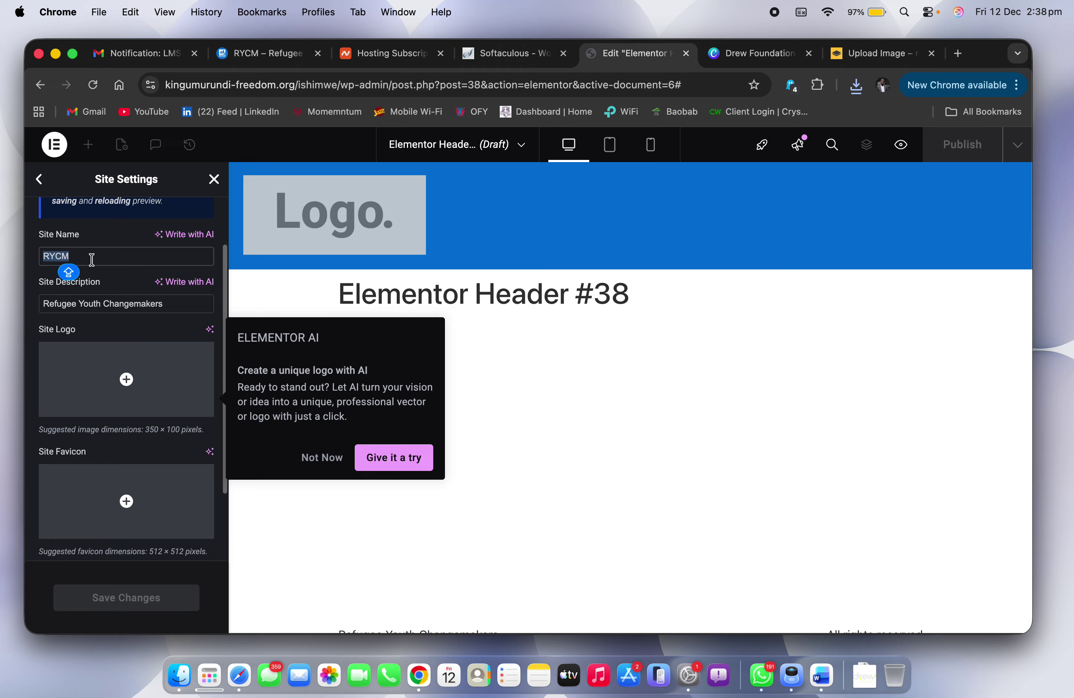
pyautogui.write('Drew Foundation')
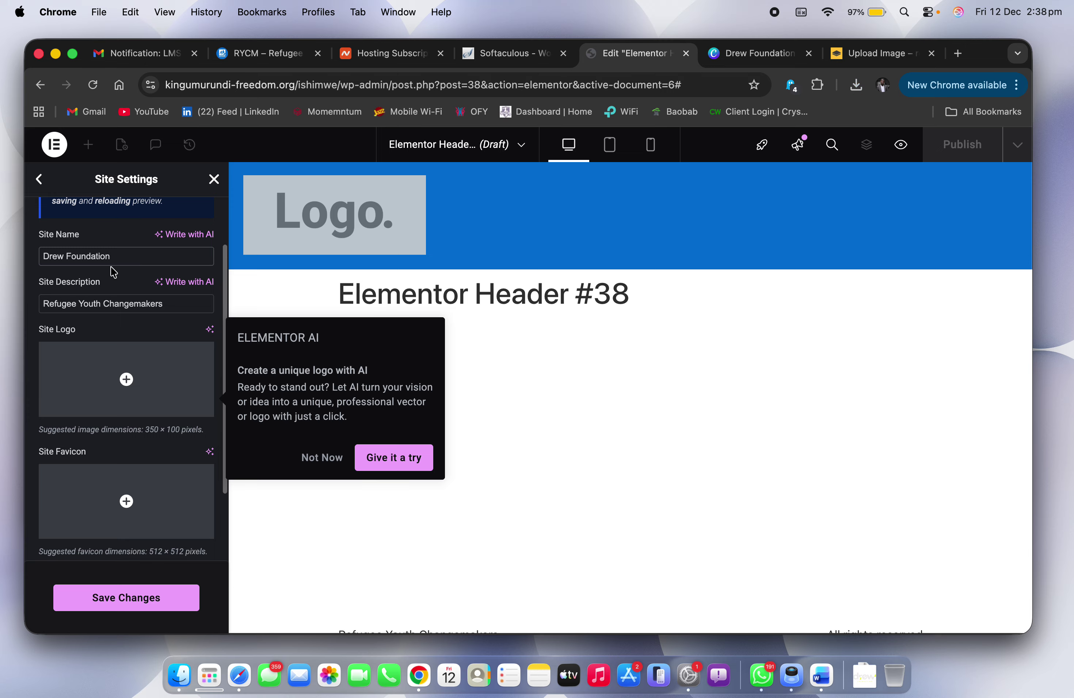
# Step: Check the logo design in Canva, change the site name to "Dr" and set the site description to "Drew Foundation"
pyautogui.moveTo(135, 254); pyautogui.dragTo(21, 255)
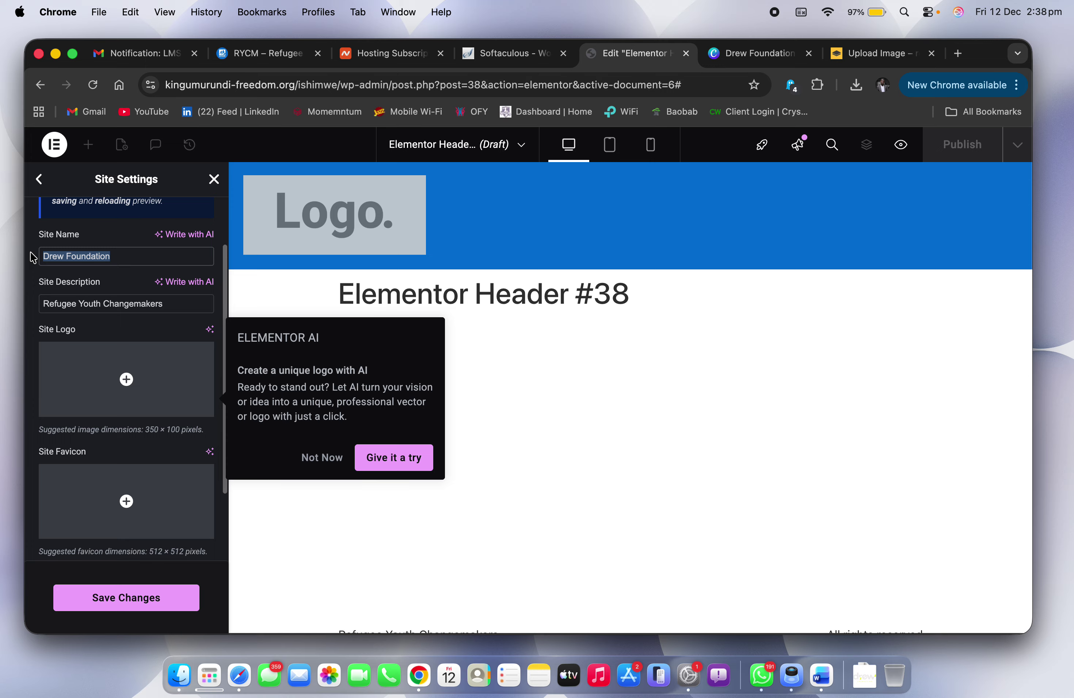
pyautogui.write('DF')
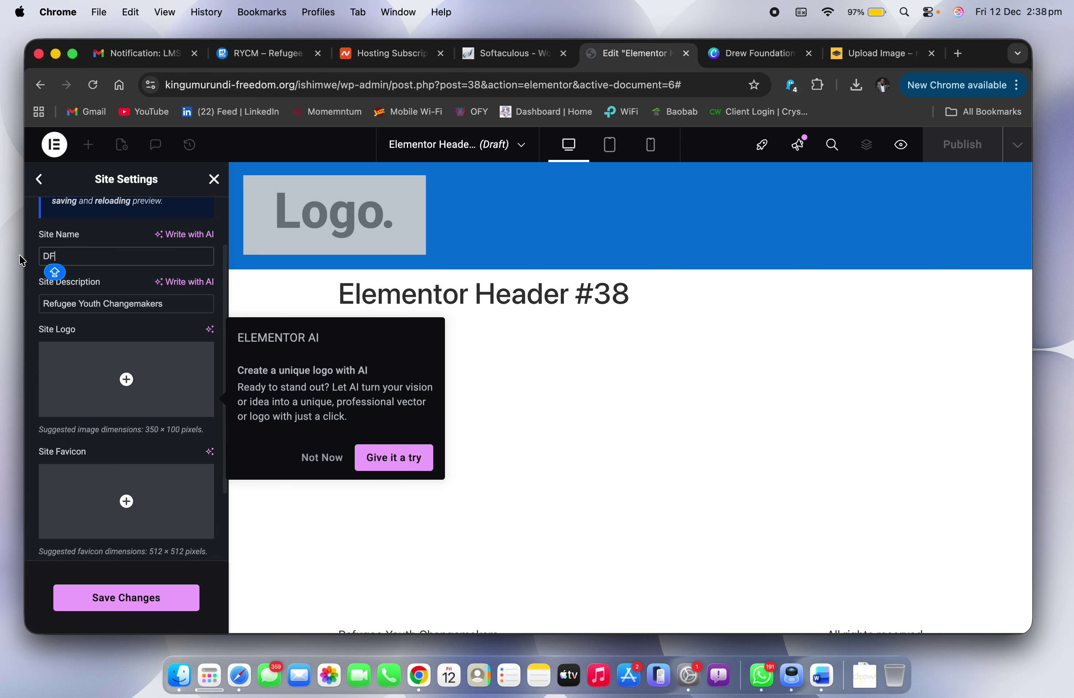
pyautogui.press('Left')
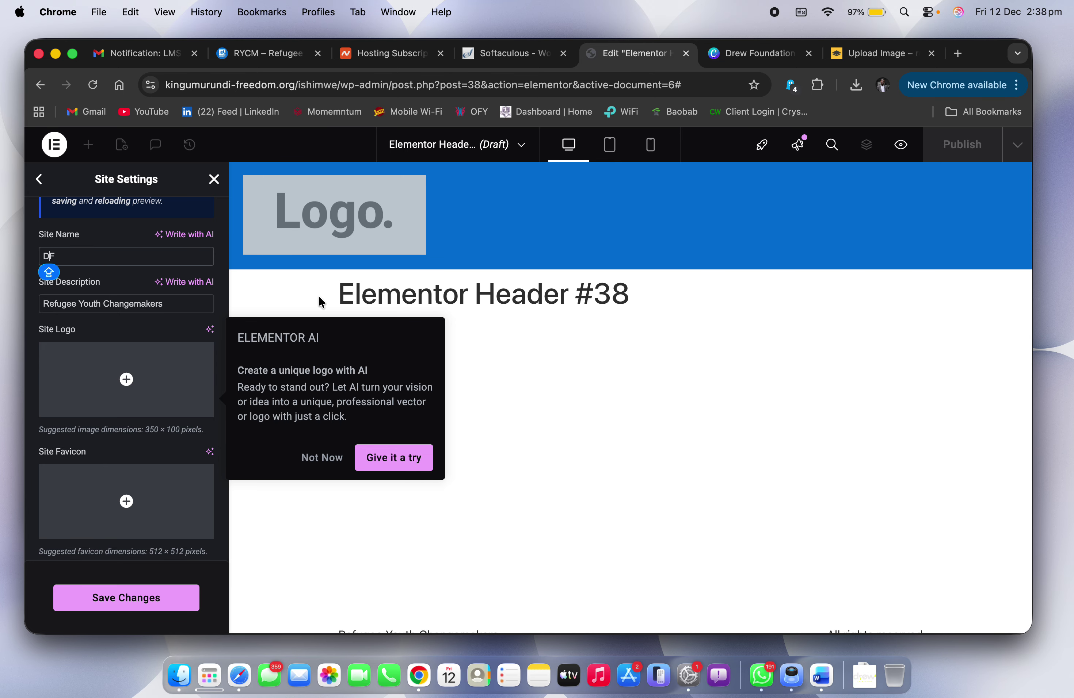
pyautogui.click(752, 55)
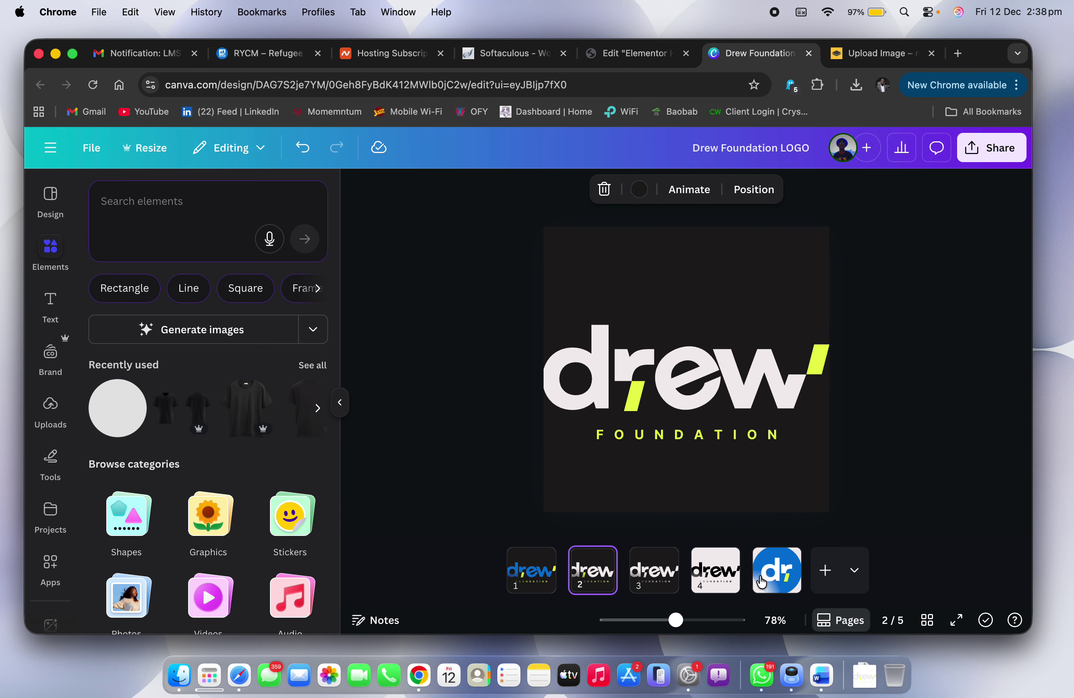
pyautogui.click(627, 54)
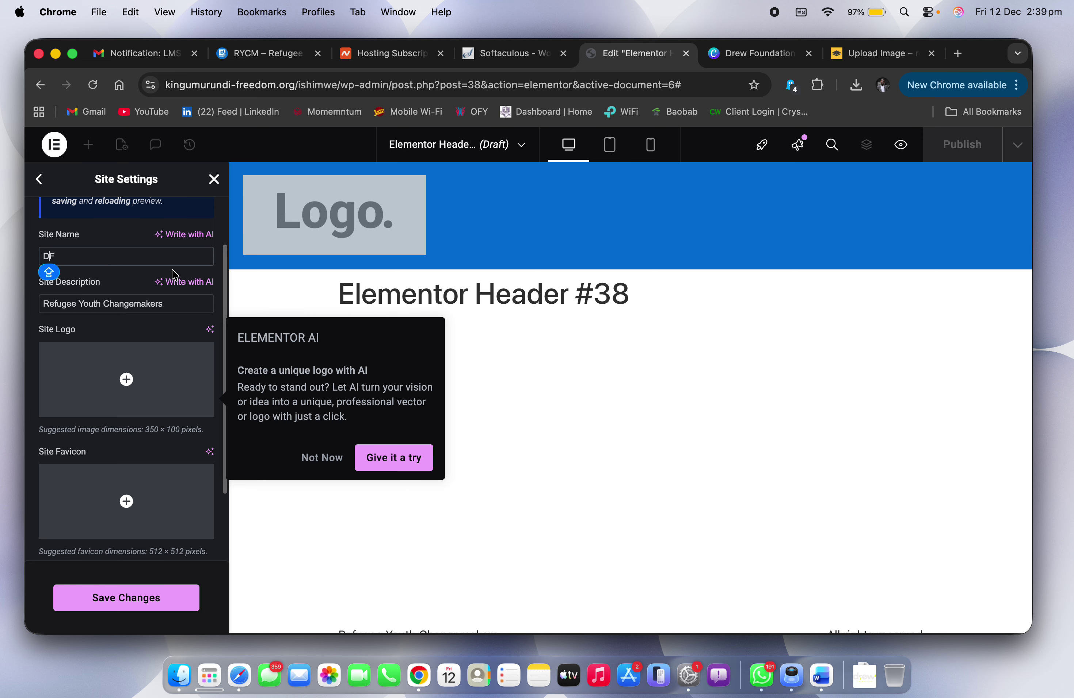
pyautogui.press('Delete')
pyautogui.write('r')
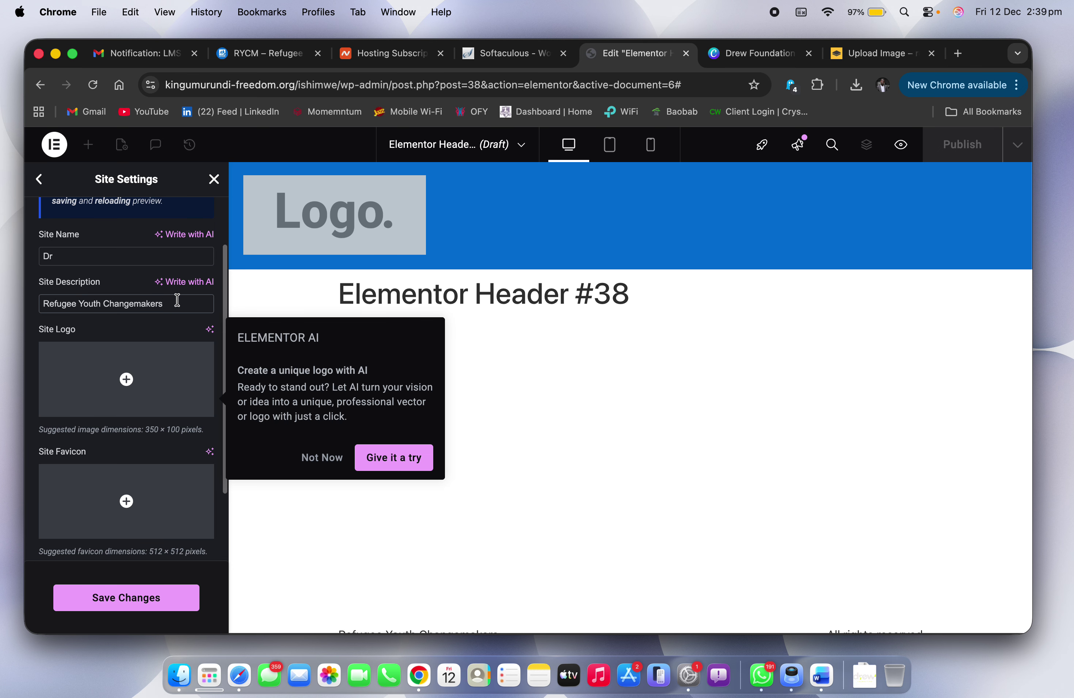
pyautogui.tripleClick(177, 300)
pyautogui.write('Drew Foundation')
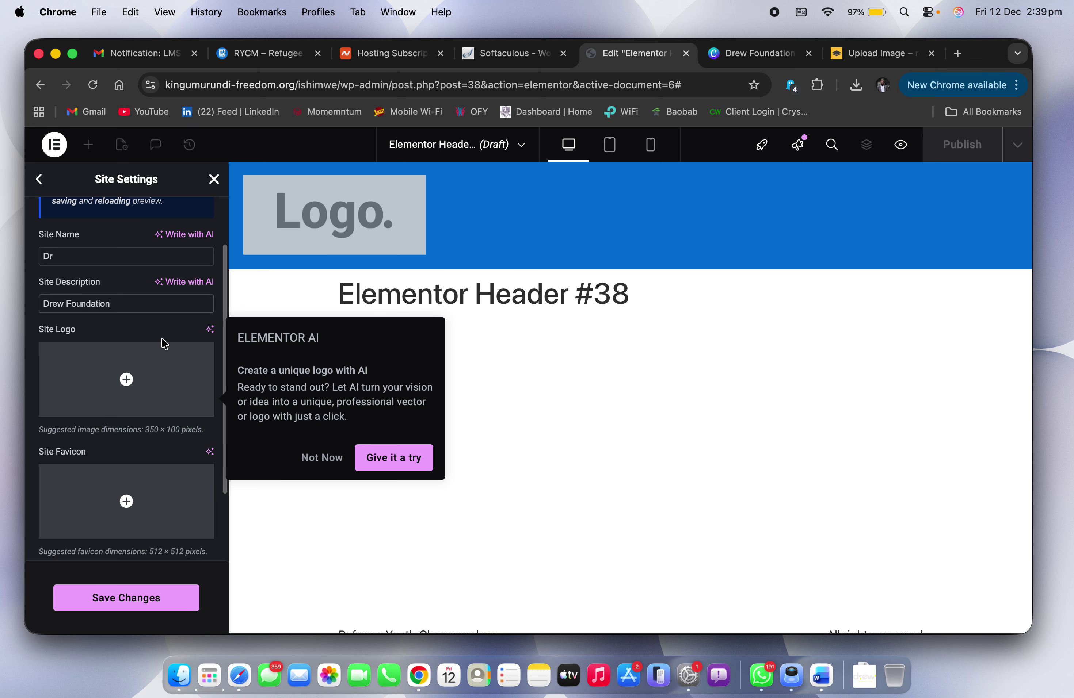
# Step: Upload 2-removebg-preview.png from Downloads as the site logo and reopen the logo's image selection
pyautogui.moveTo(127, 372)
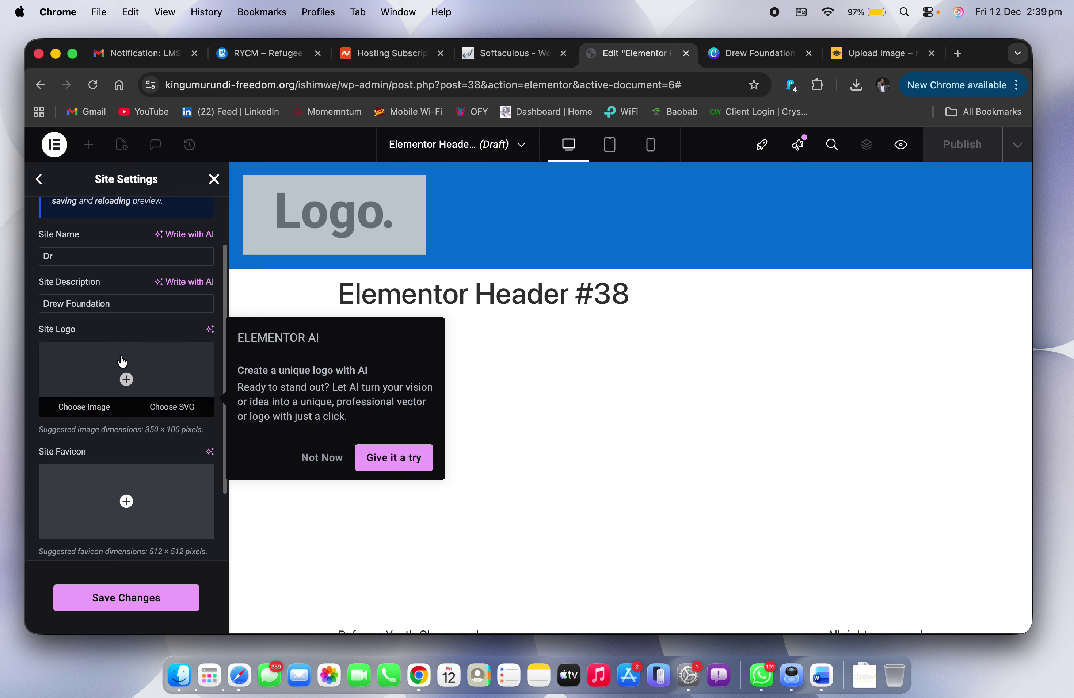
pyautogui.click(100, 407)
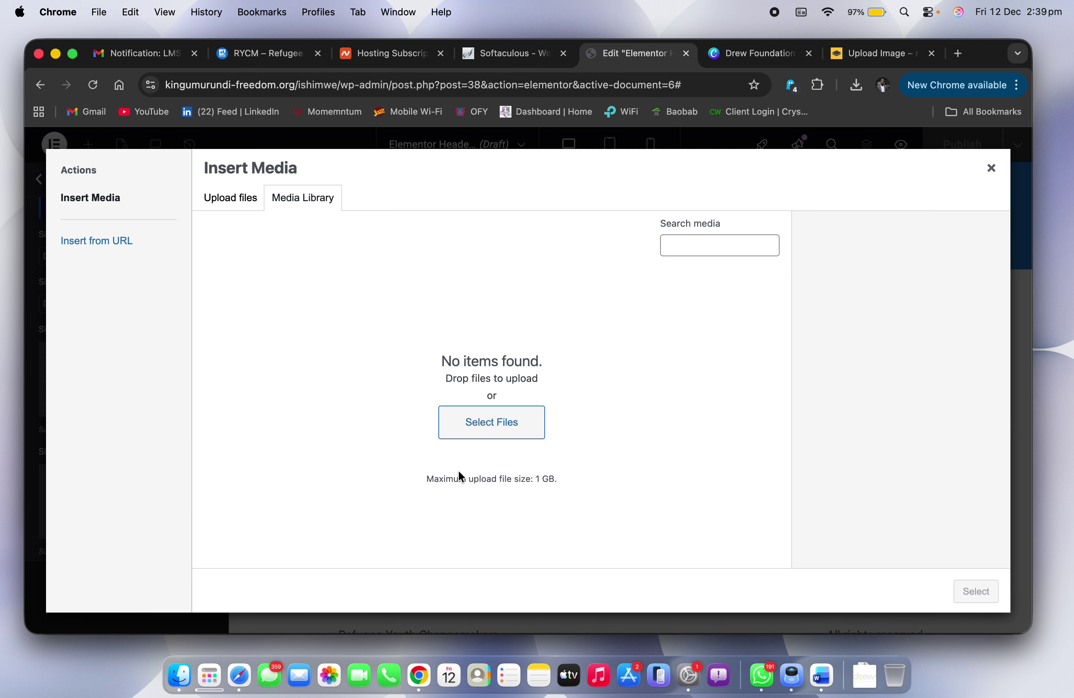
pyautogui.click(494, 428)
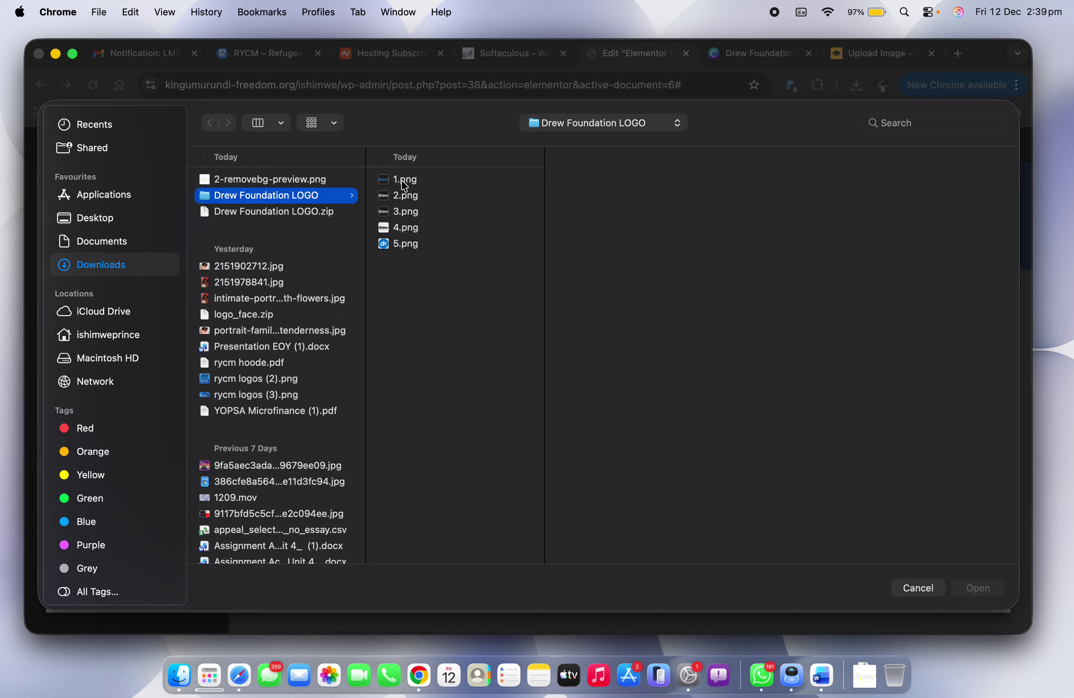
pyautogui.click(279, 183)
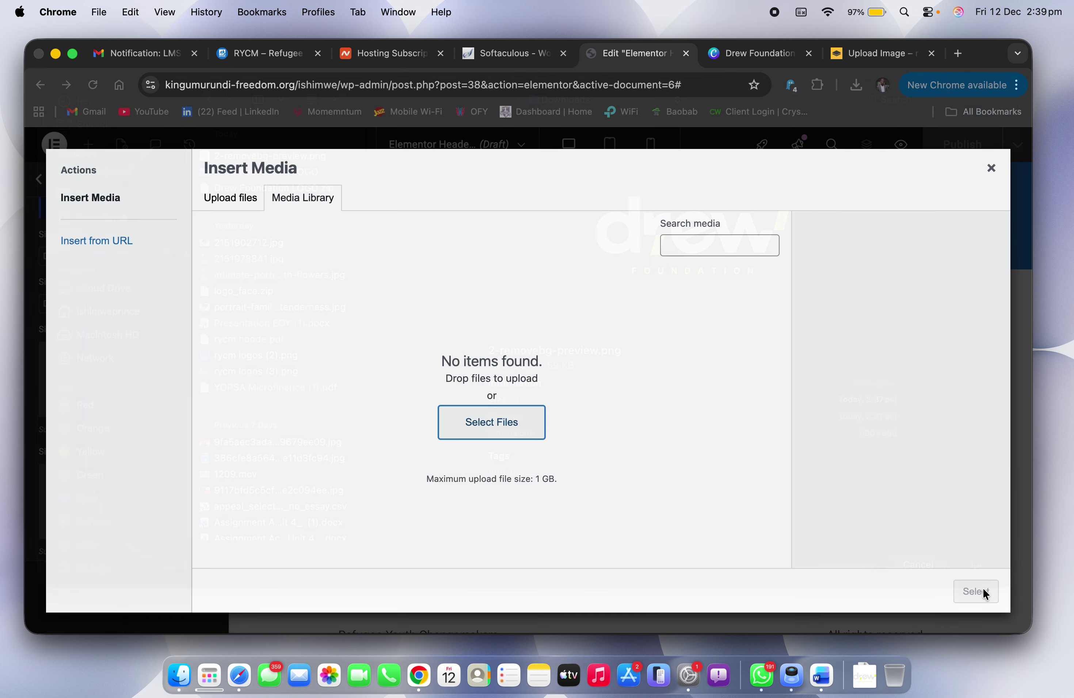
pyautogui.click(981, 590)
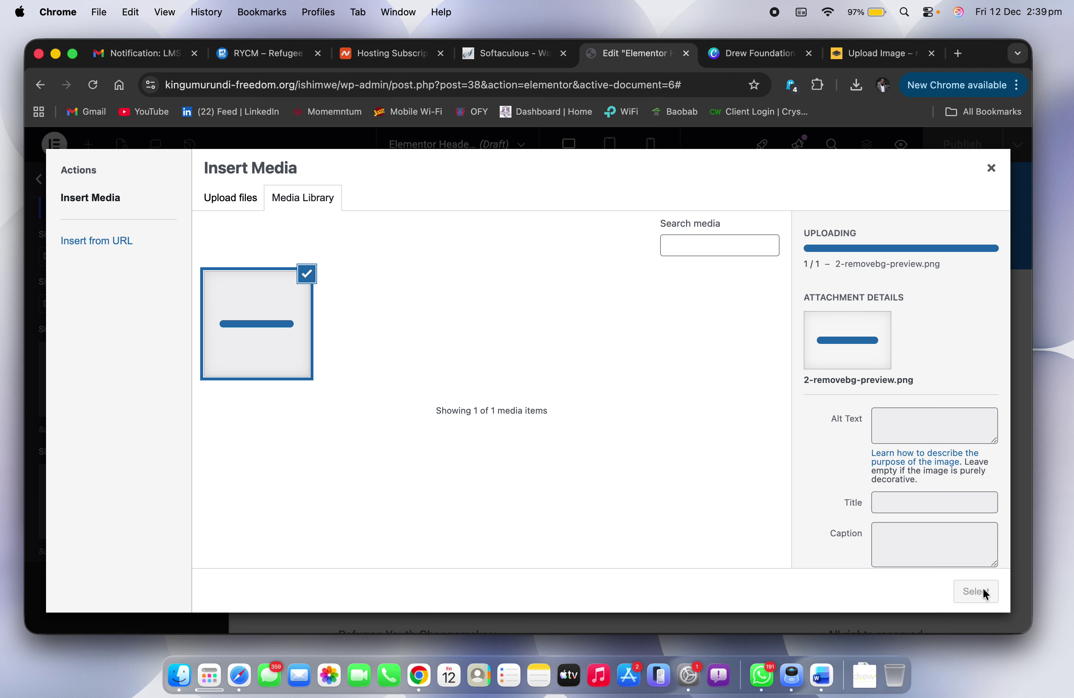
pyautogui.click(984, 592)
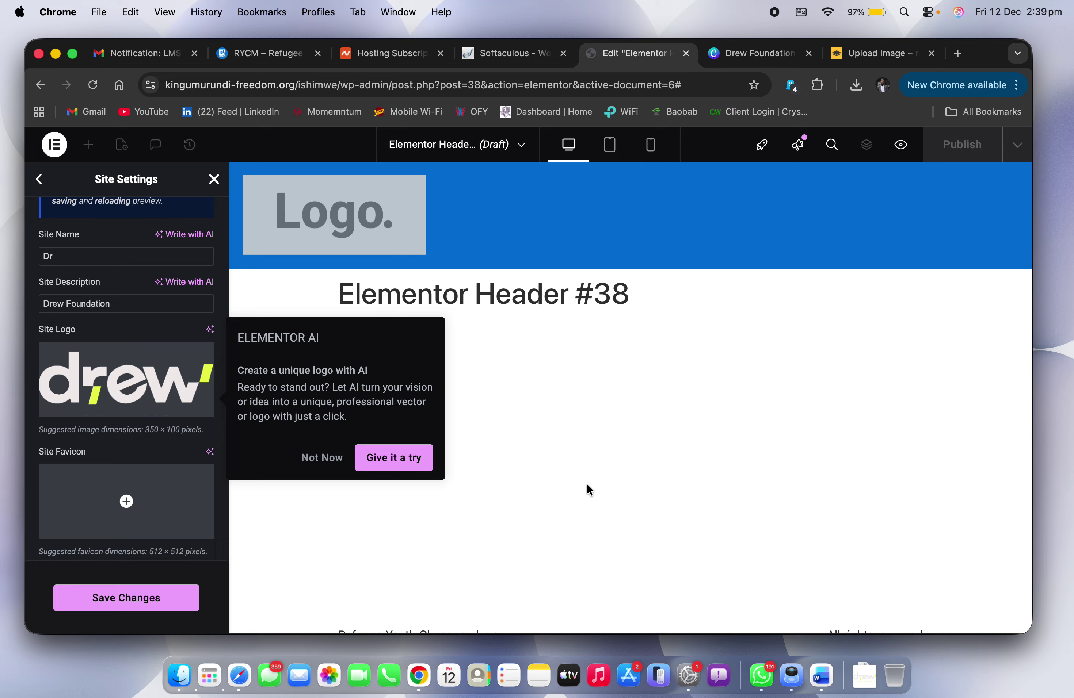
pyautogui.click(96, 405)
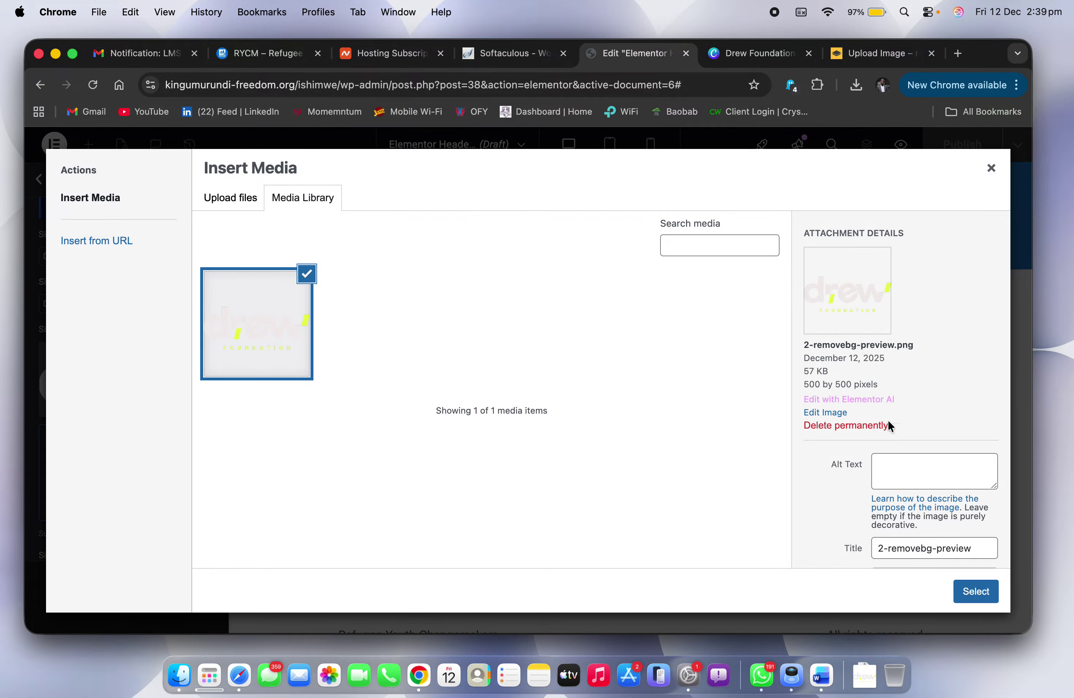
pyautogui.click(834, 412)
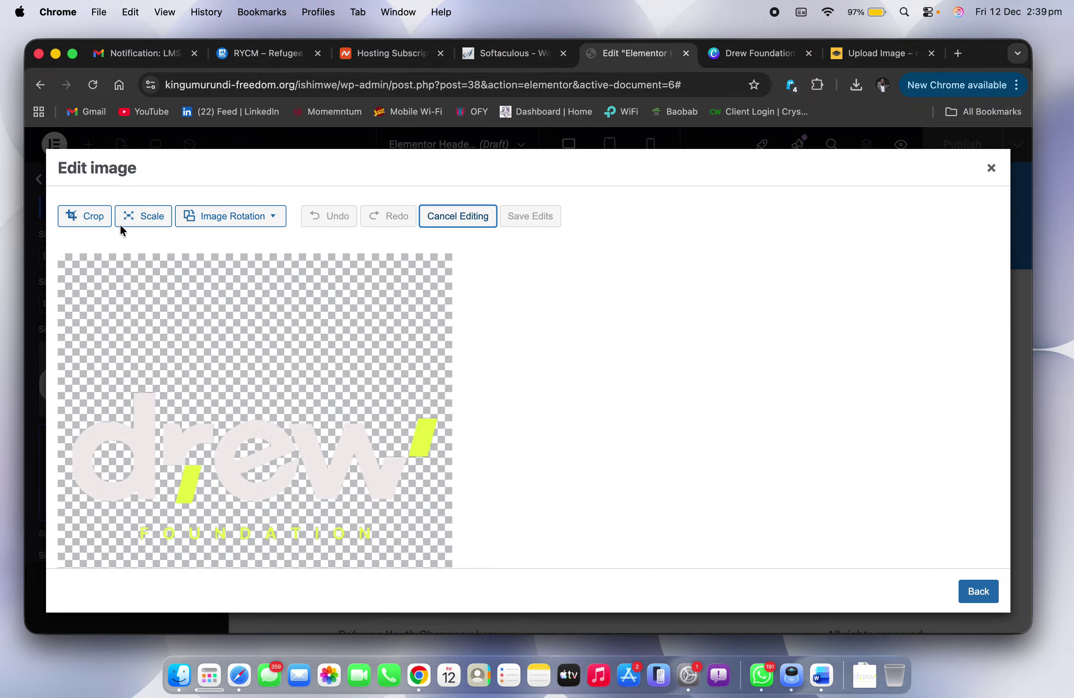
pyautogui.click(86, 219)
pyautogui.moveTo(254, 271); pyautogui.dragTo(254, 388)
pyautogui.scroll(-3, 253, 383)
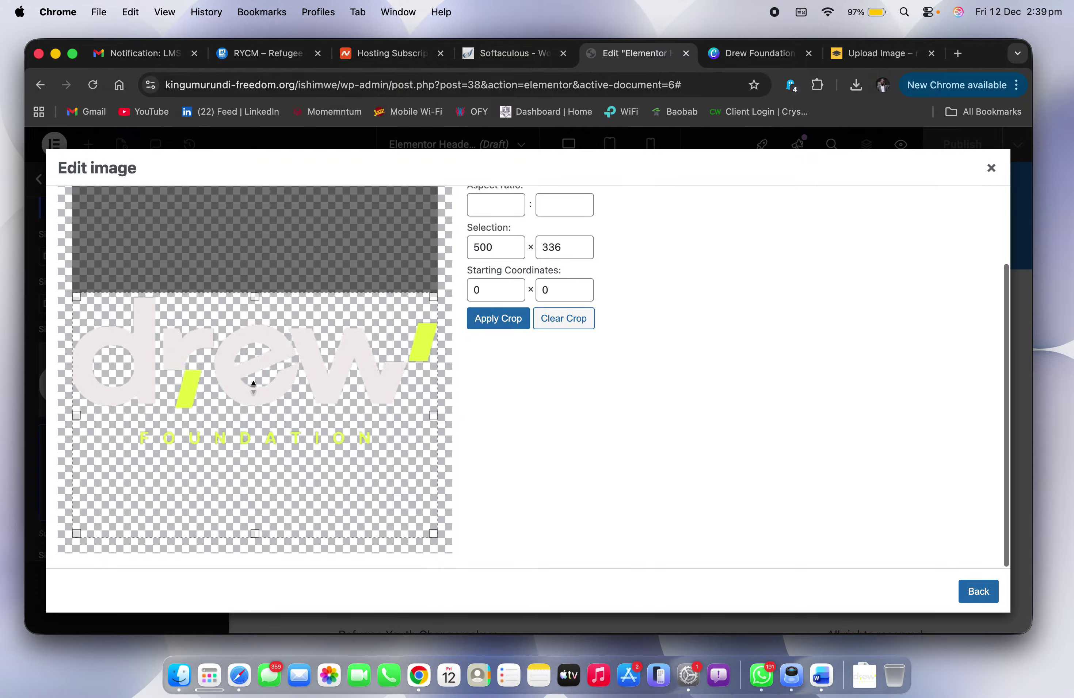
pyautogui.moveTo(256, 535); pyautogui.dragTo(256, 448)
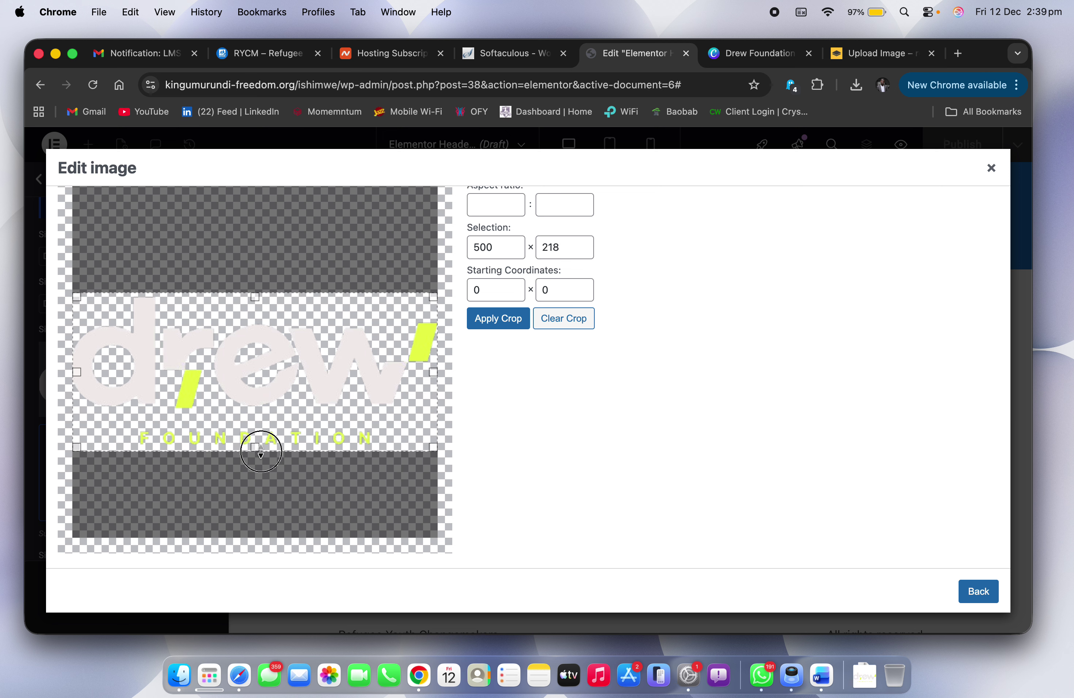
pyautogui.click(975, 592)
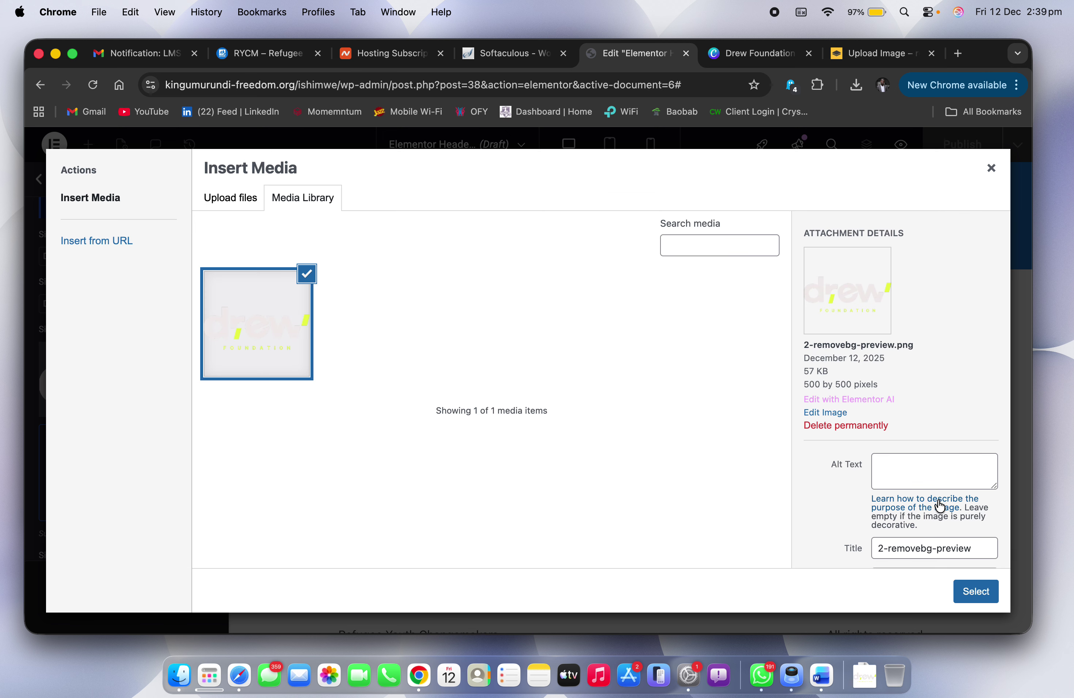
# Step: Crop away the empty areas above and below the logo, save the edit as the site logo and dismiss the AI suggestion
pyautogui.click(832, 414)
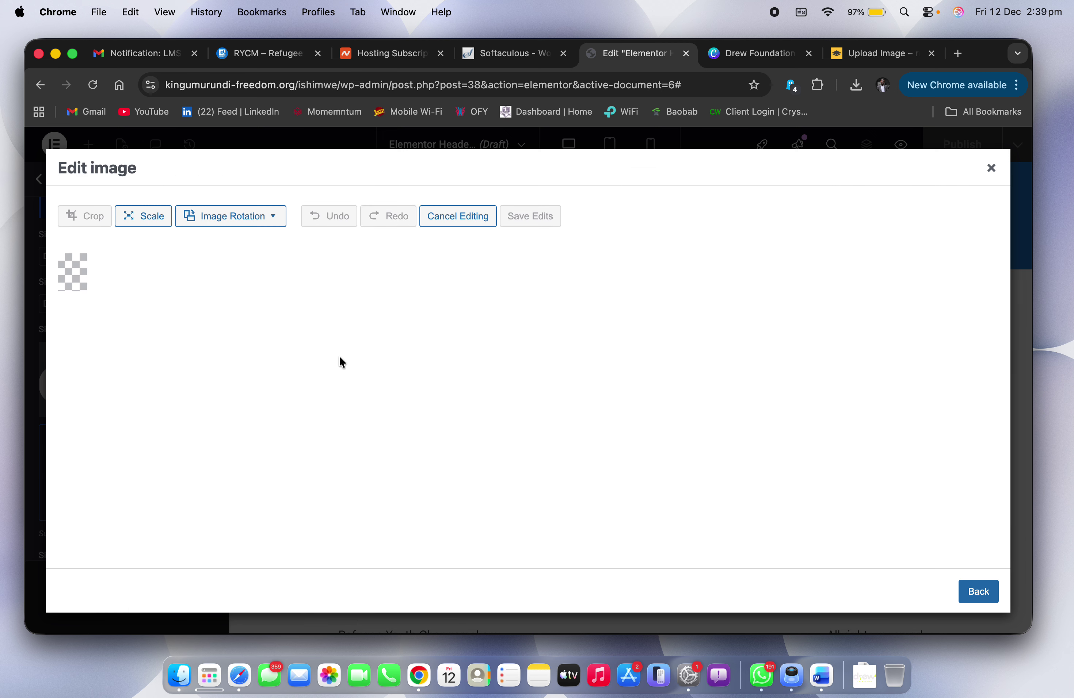
pyautogui.click(79, 220)
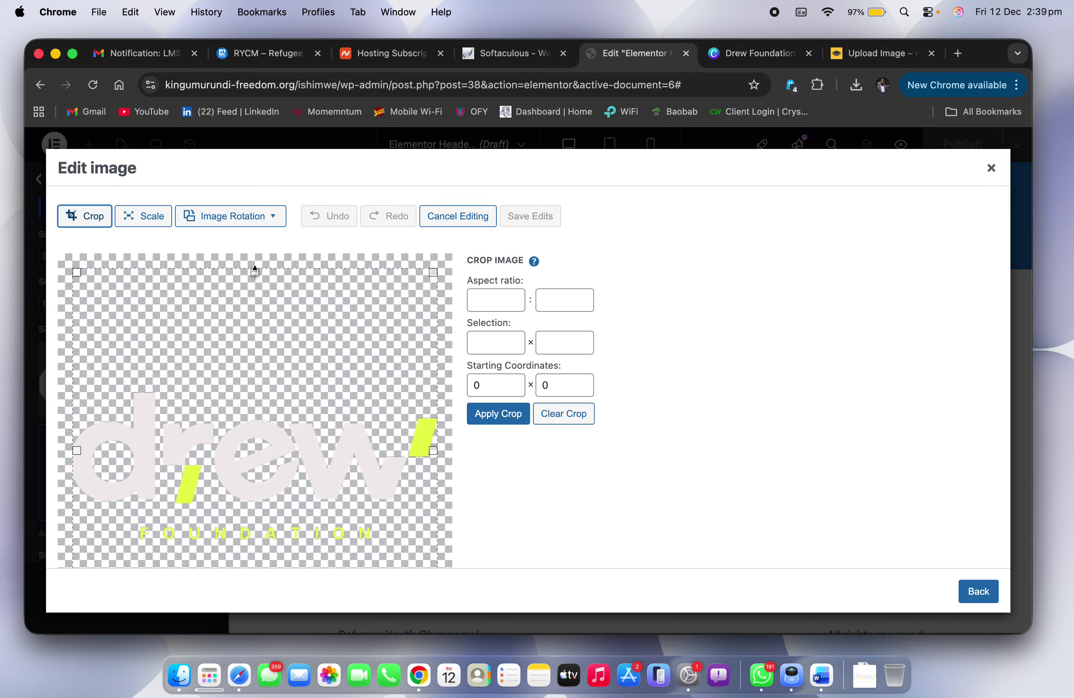
pyautogui.moveTo(254, 271); pyautogui.dragTo(259, 383)
pyautogui.scroll(-3, 259, 383)
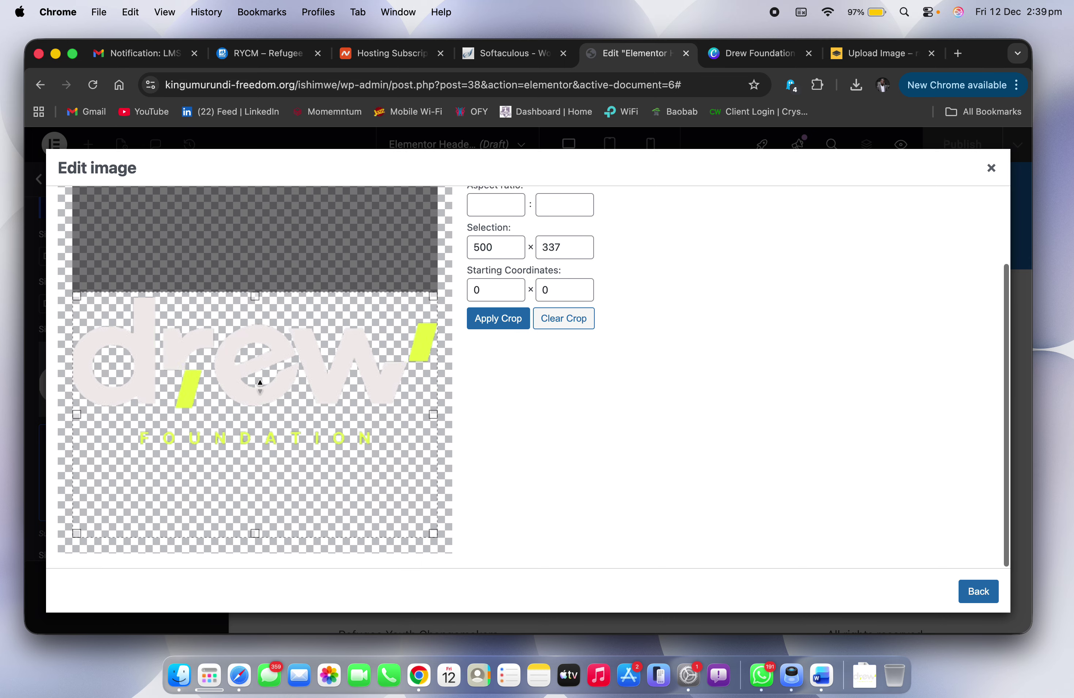
pyautogui.moveTo(254, 531); pyautogui.dragTo(280, 450)
pyautogui.click(494, 319)
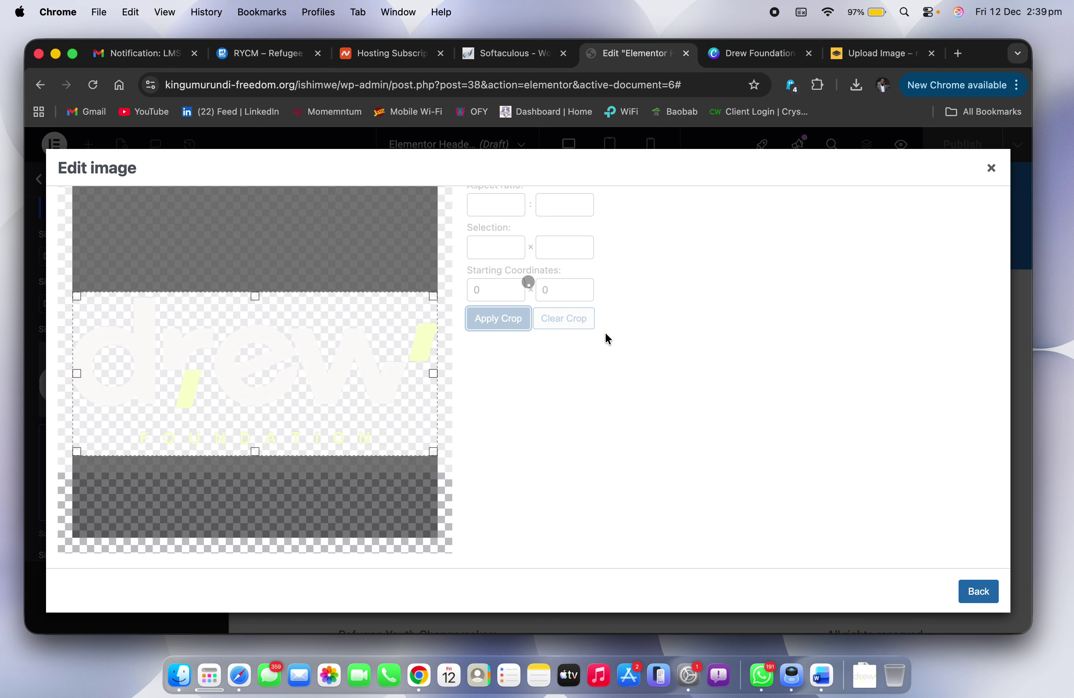
pyautogui.click(539, 218)
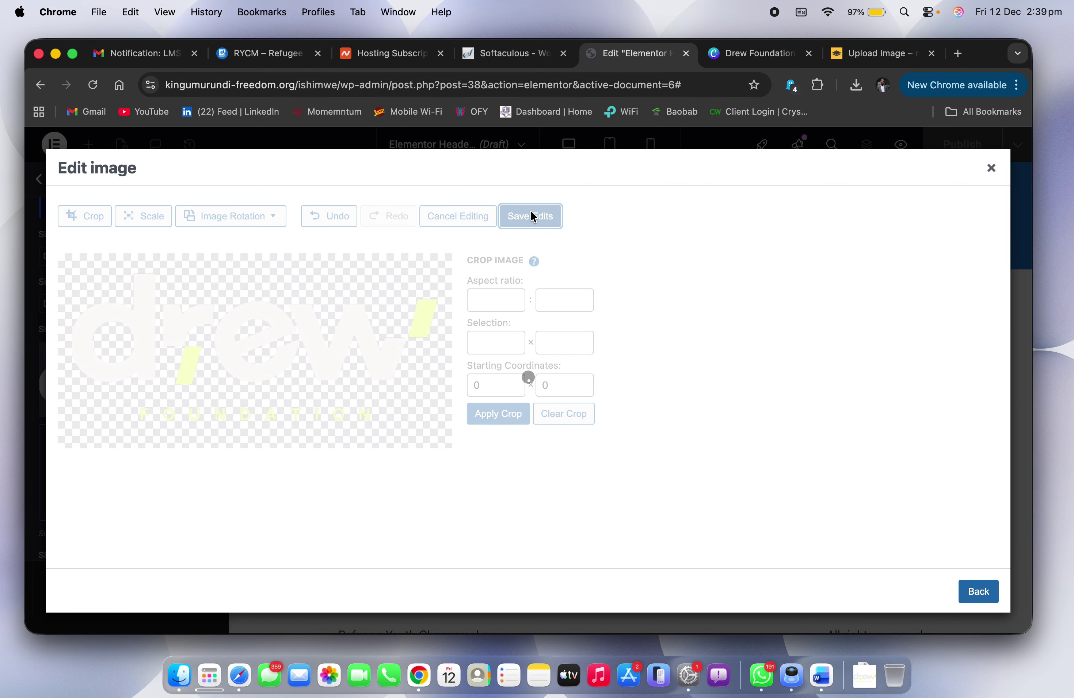
pyautogui.click(976, 591)
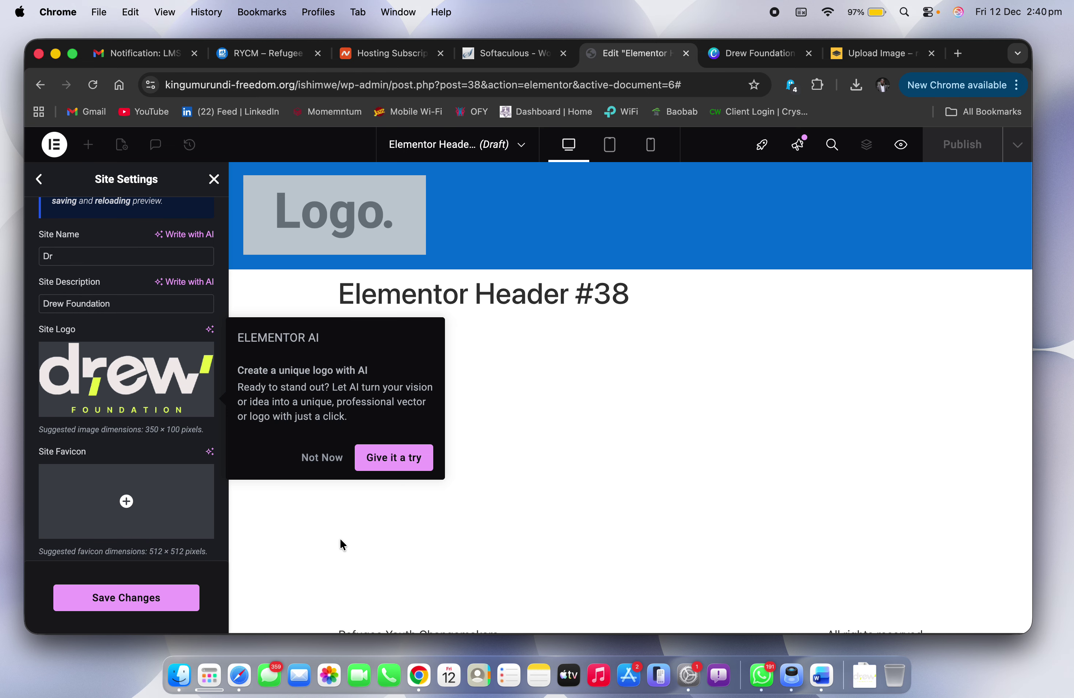
pyautogui.click(320, 458)
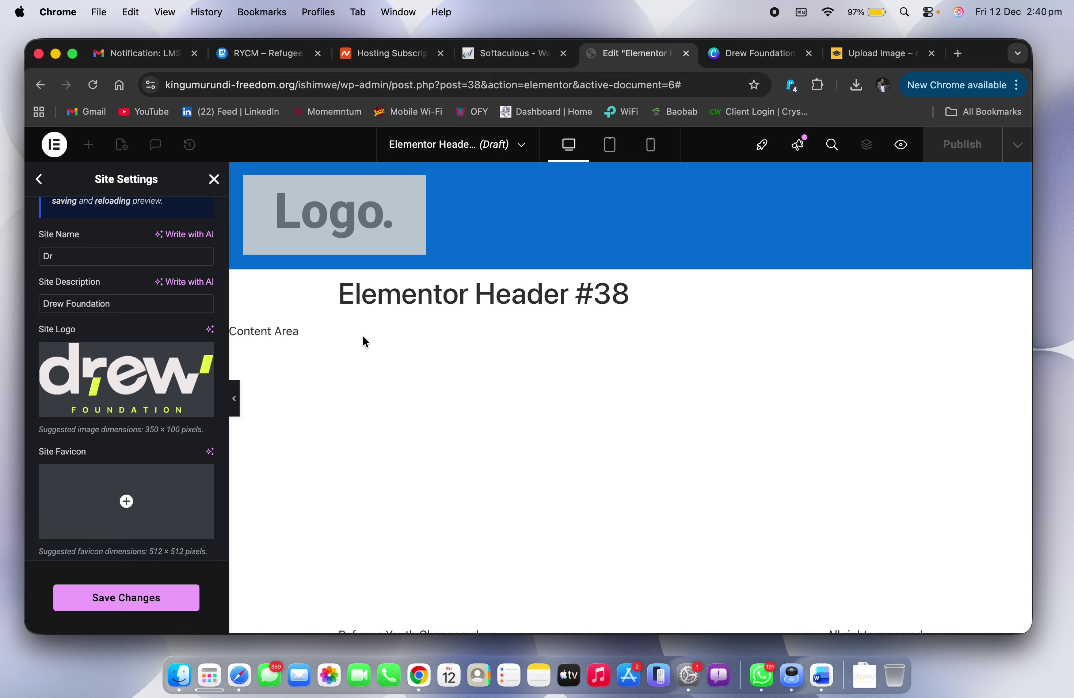
# Step: Open the site favicon's image selection, check the Drew Foundation LOGO files in Finder and switch to remove.bg
pyautogui.moveTo(143, 499)
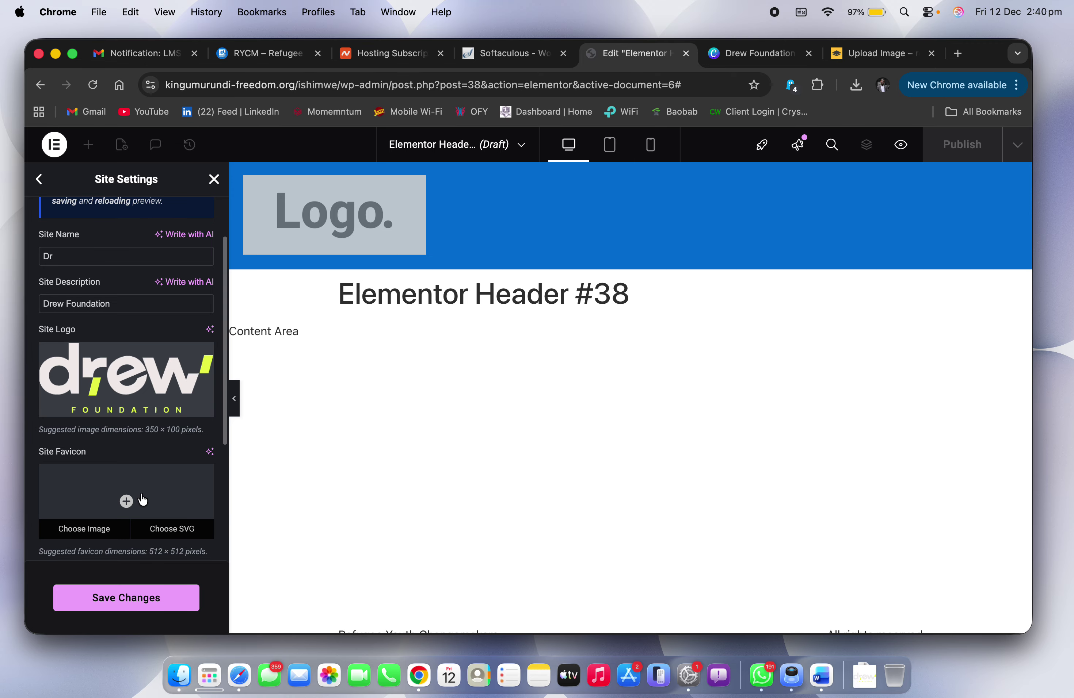
pyautogui.click(75, 529)
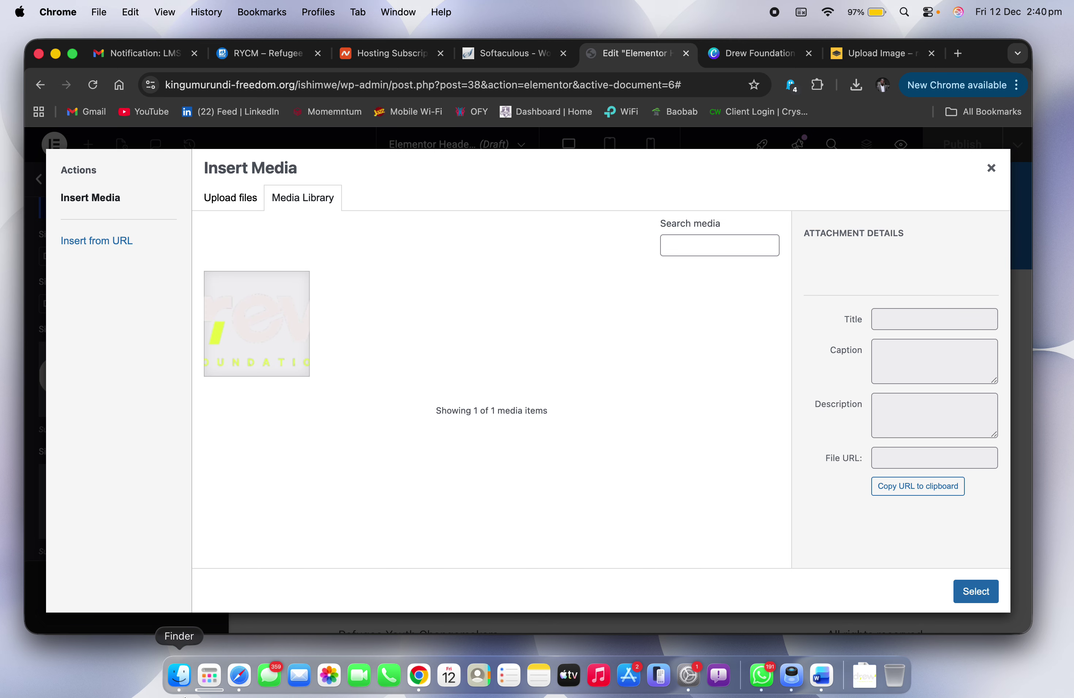
pyautogui.click(180, 676)
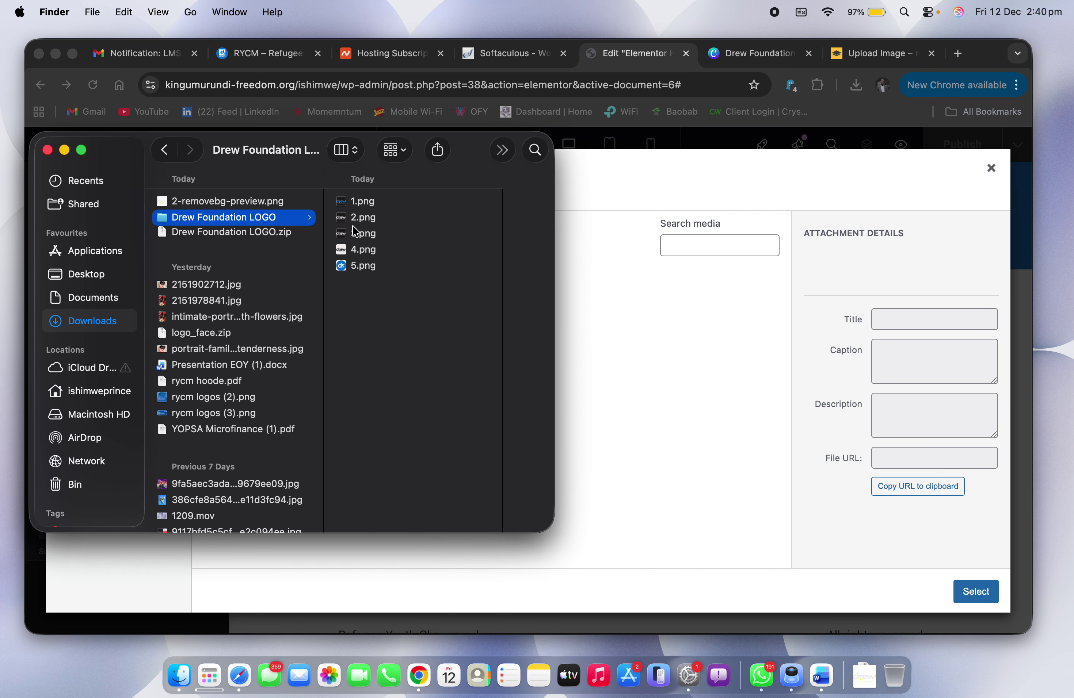
pyautogui.click(884, 54)
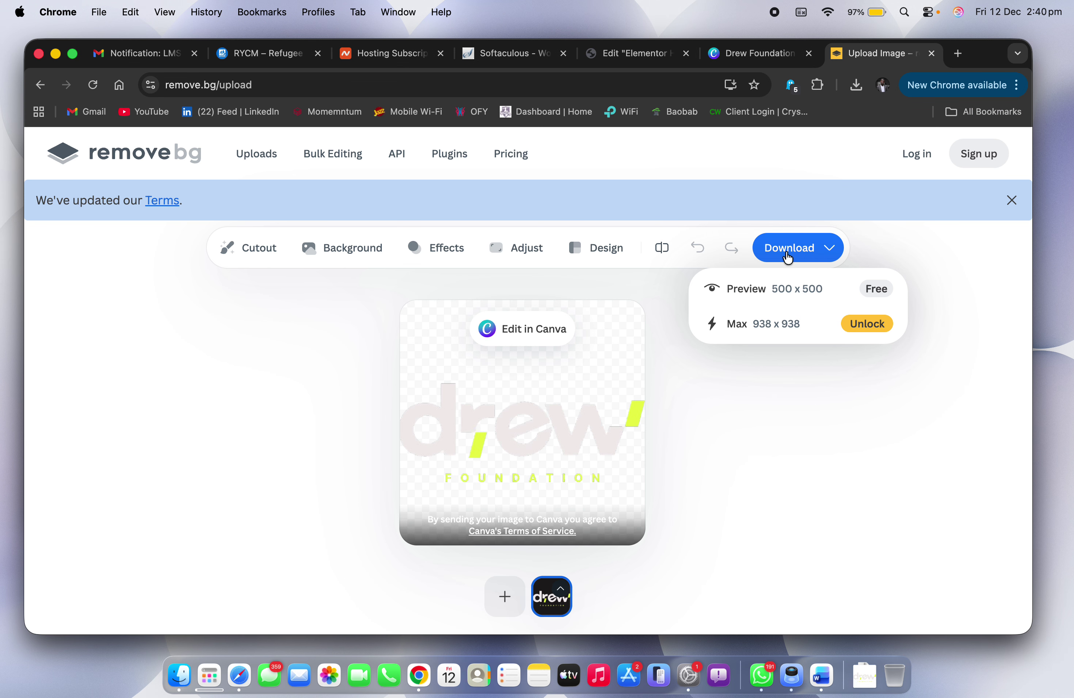
# Step: Try to upload 5.png from the Drew Foundation LOGO folder to remove.bg from its start page
pyautogui.click(261, 159)
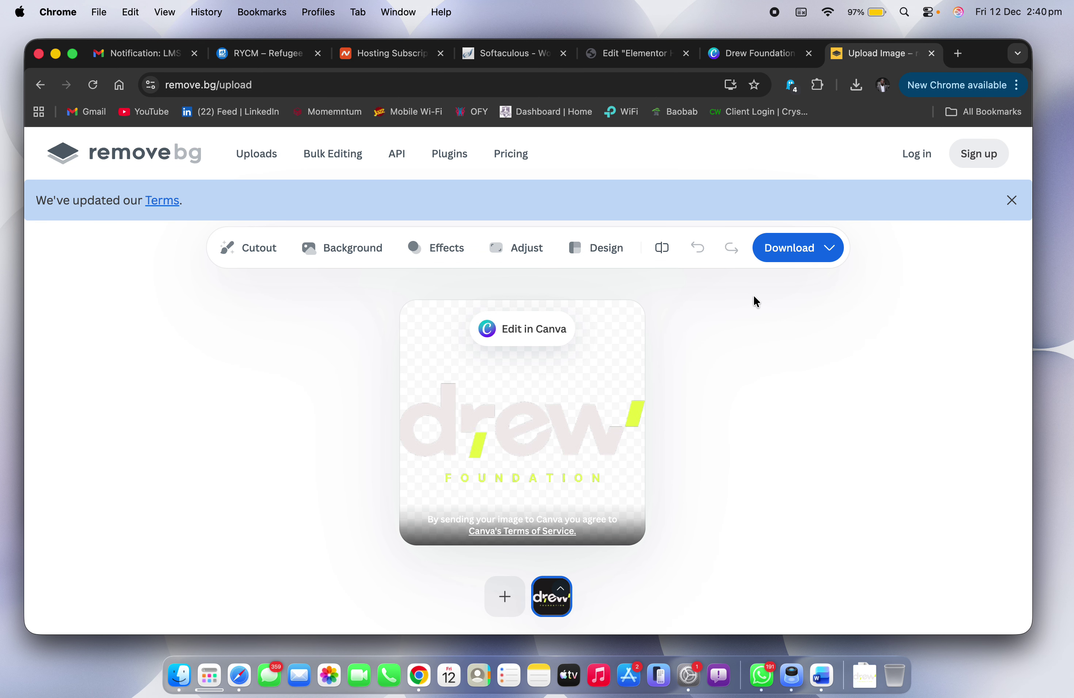
pyautogui.click(137, 159)
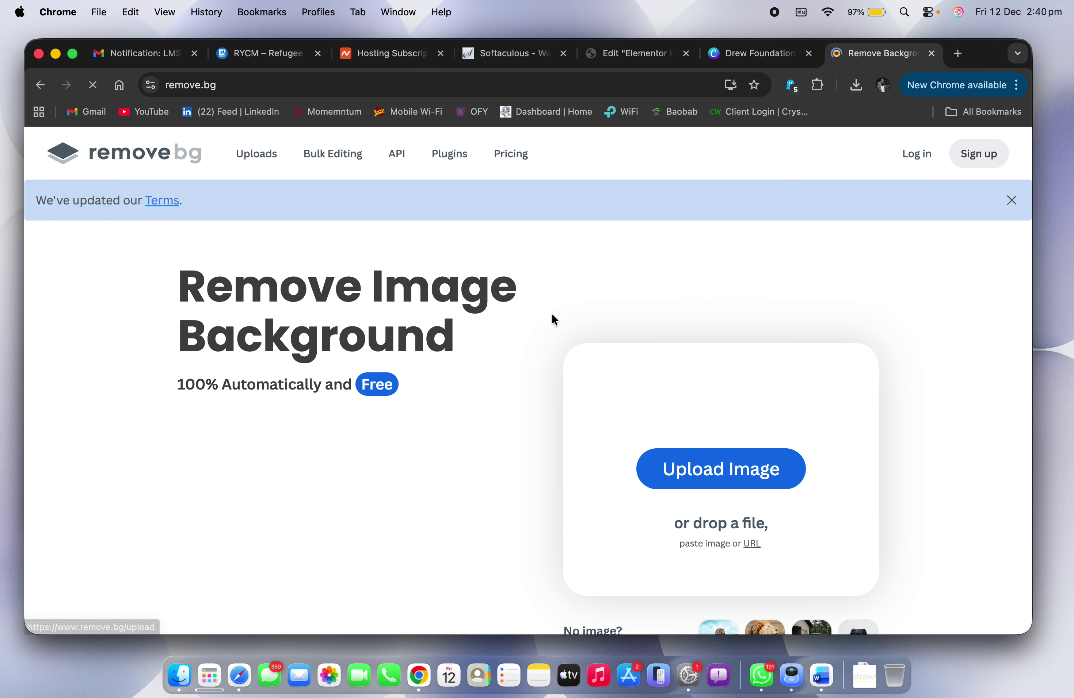
pyautogui.click(655, 467)
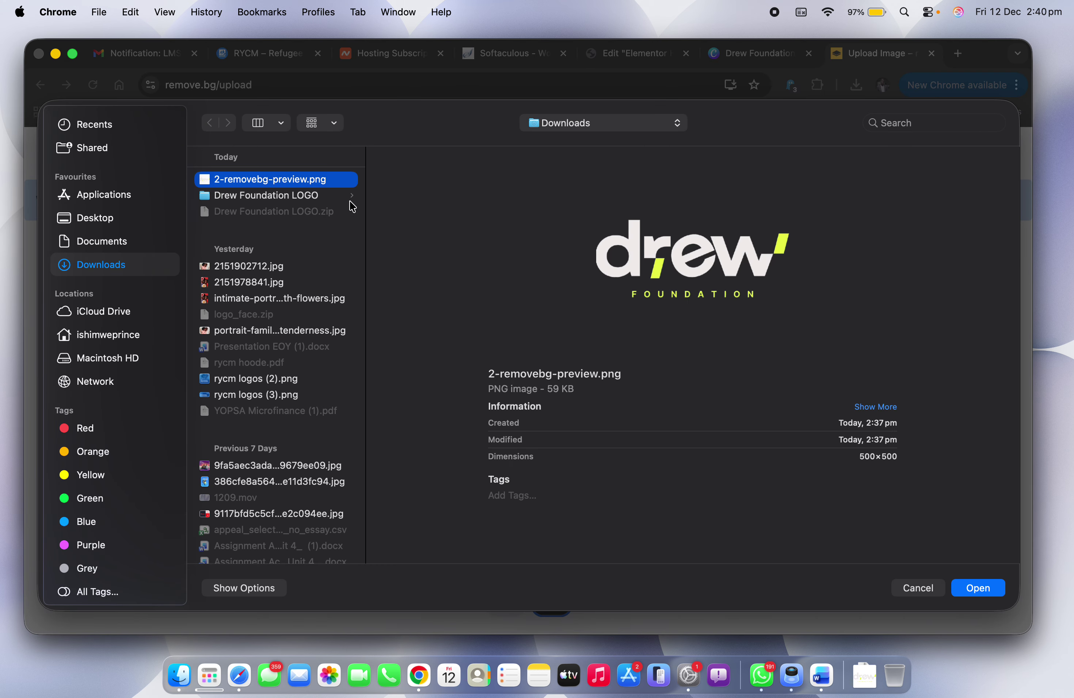
pyautogui.click(291, 200)
pyautogui.click(410, 247)
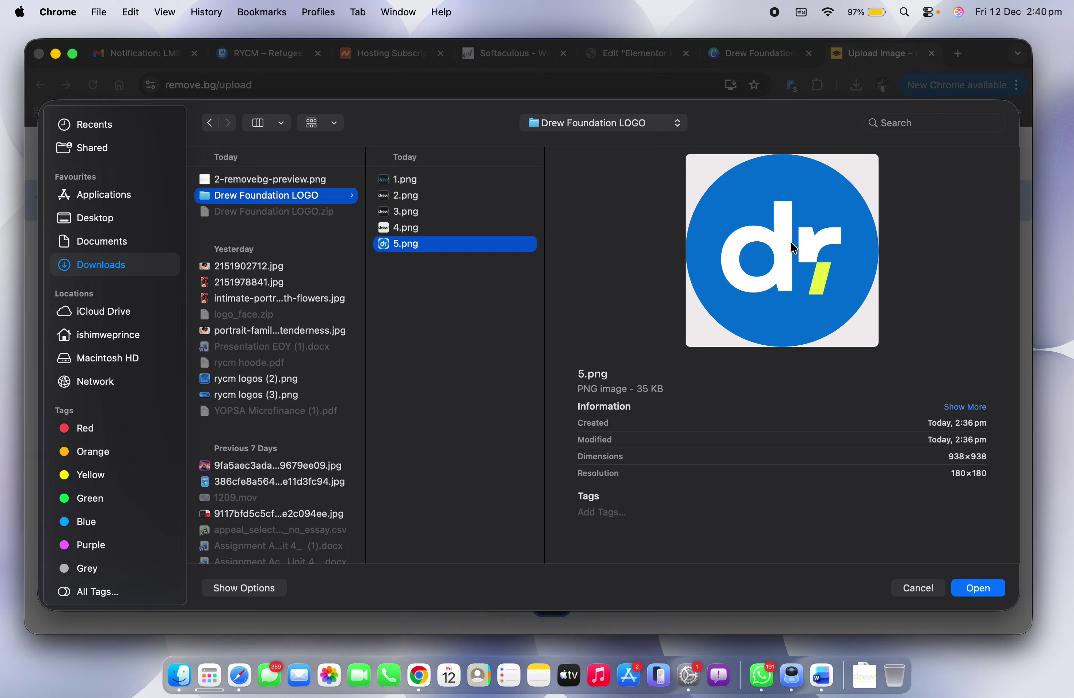
pyautogui.click(971, 588)
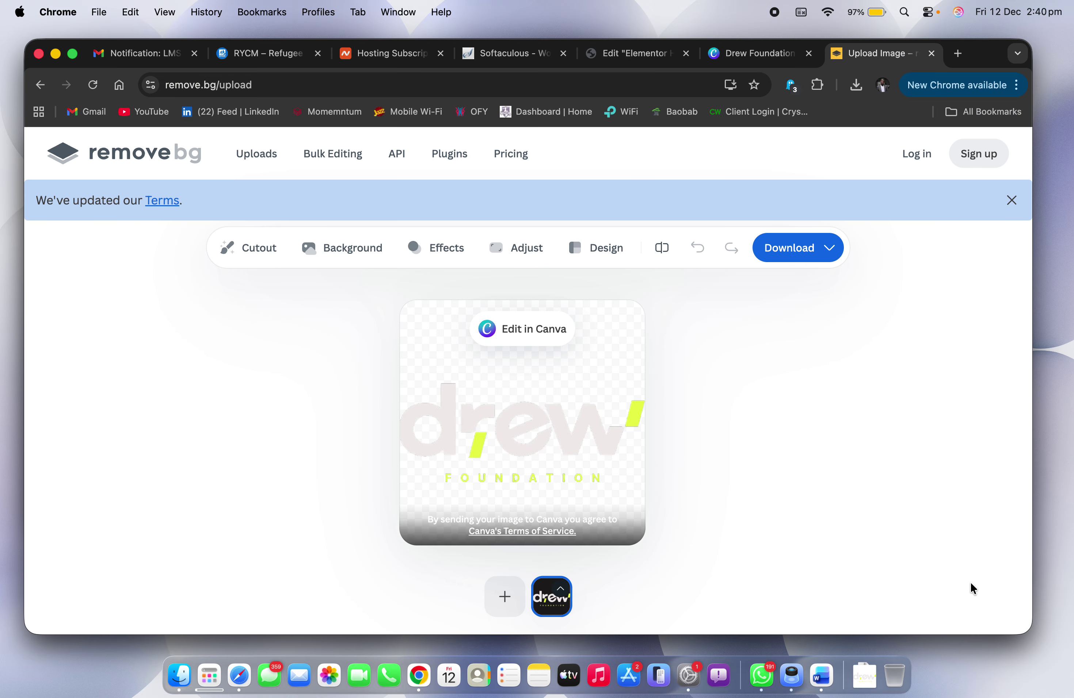
# Step: Return to the remove.bg start page, upload 5.png again to remove its background and dismiss the terms notice
pyautogui.click(165, 158)
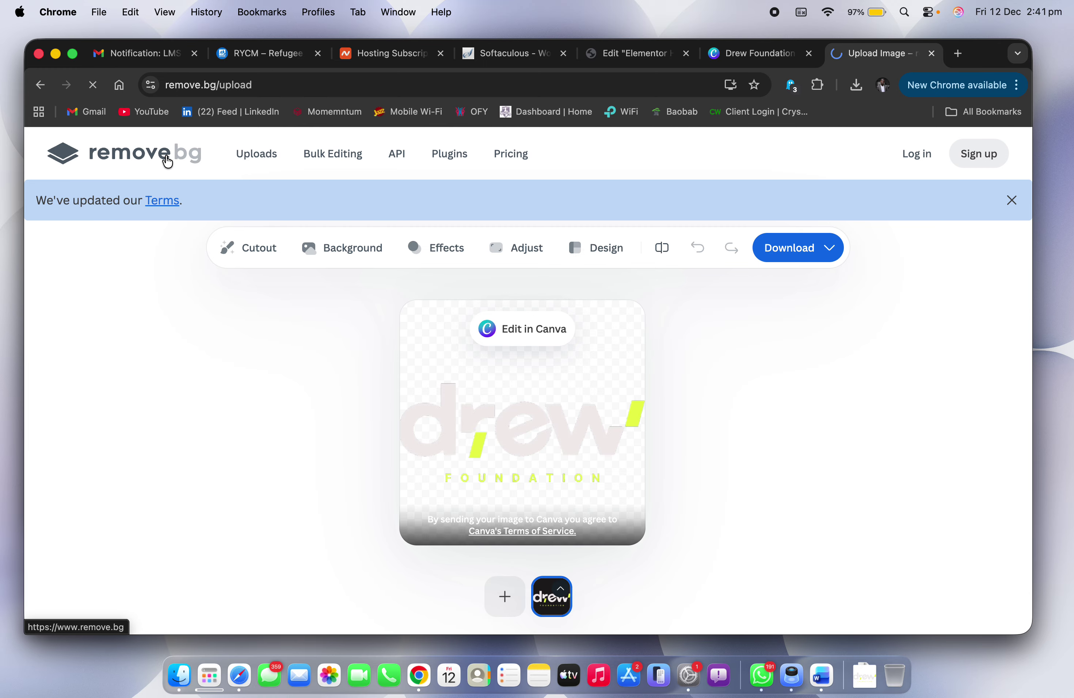
pyautogui.click(640, 468)
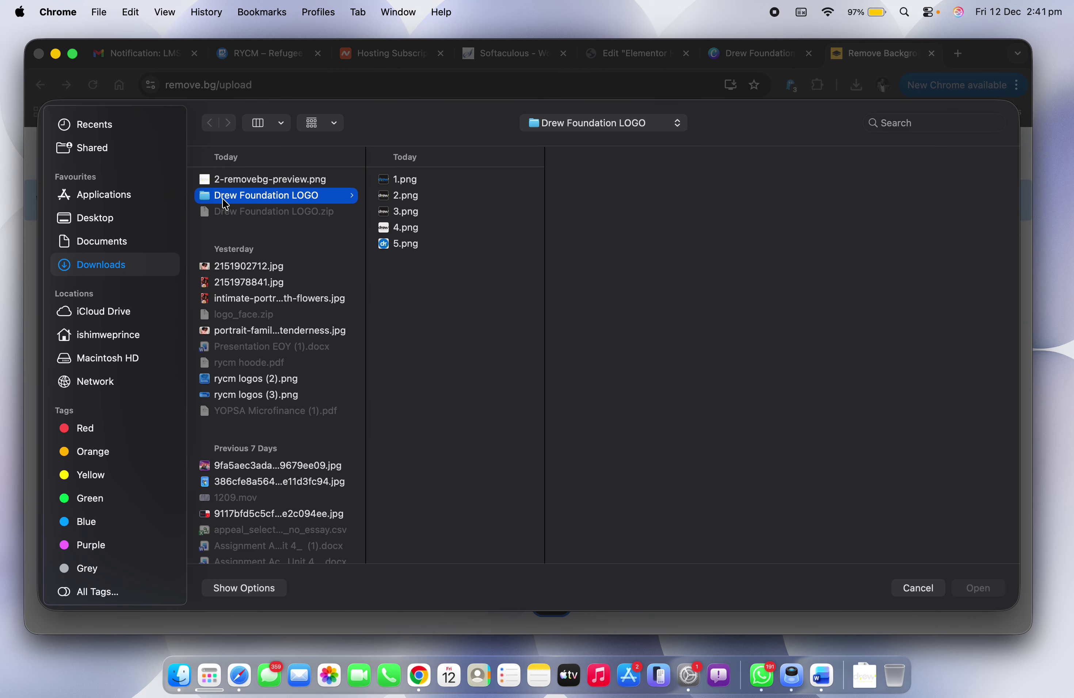
pyautogui.click(401, 245)
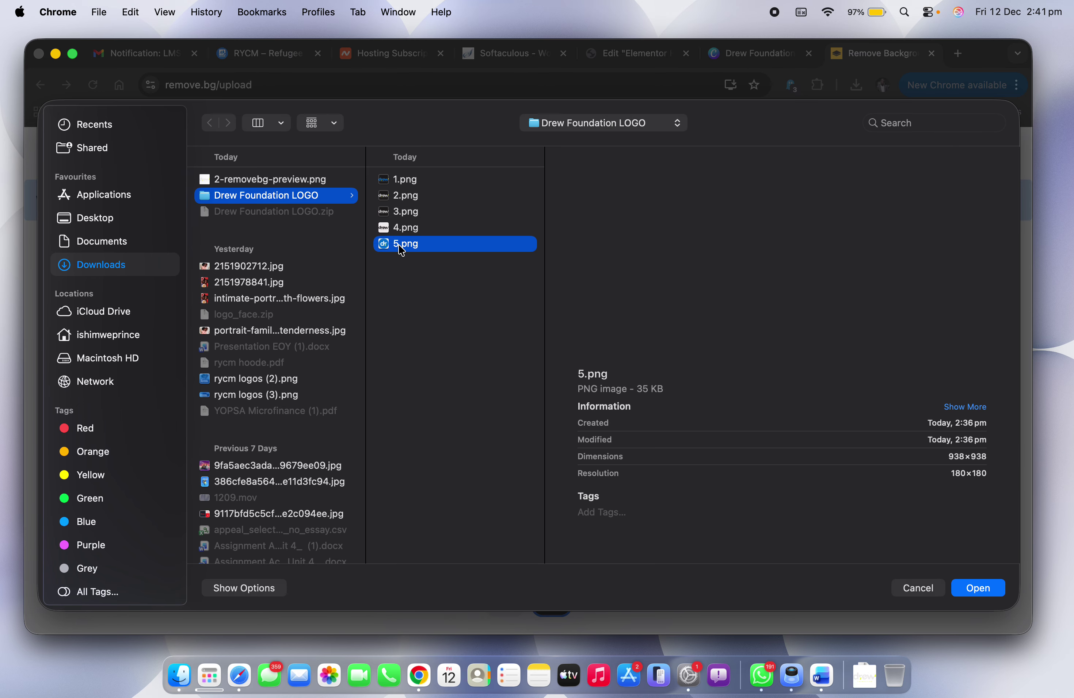
pyautogui.click(976, 598)
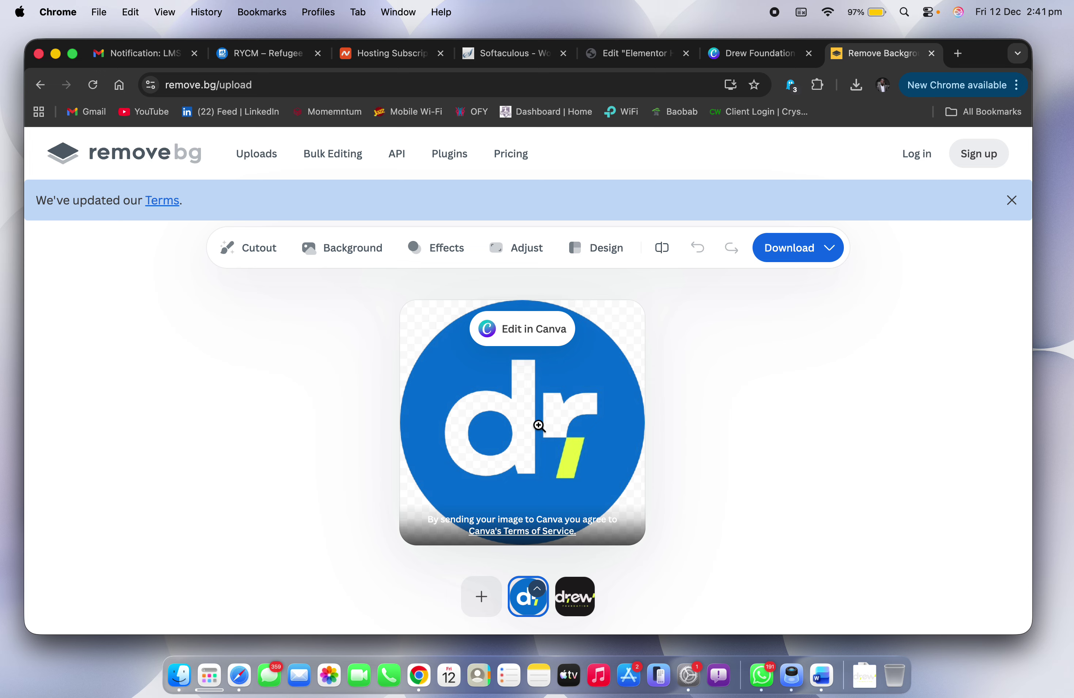
pyautogui.click(1010, 201)
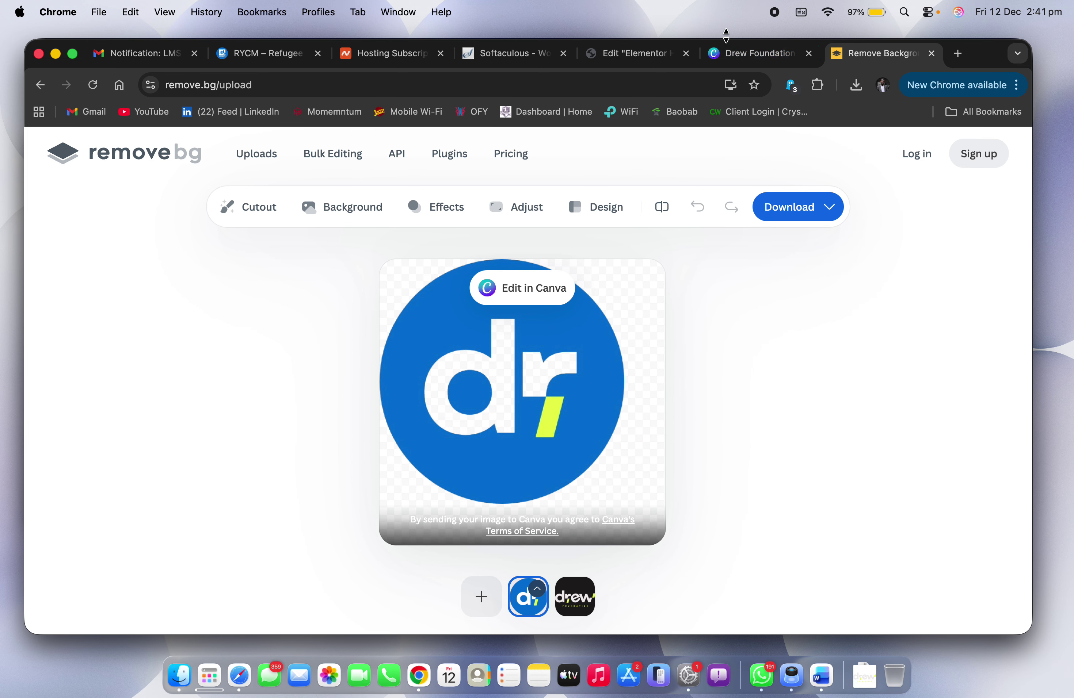
# Step: Switch to the Drew Foundation LOGO design in Canva and download only page 5 as a PNG with a transparent background
pyautogui.click(753, 53)
pyautogui.click(770, 561)
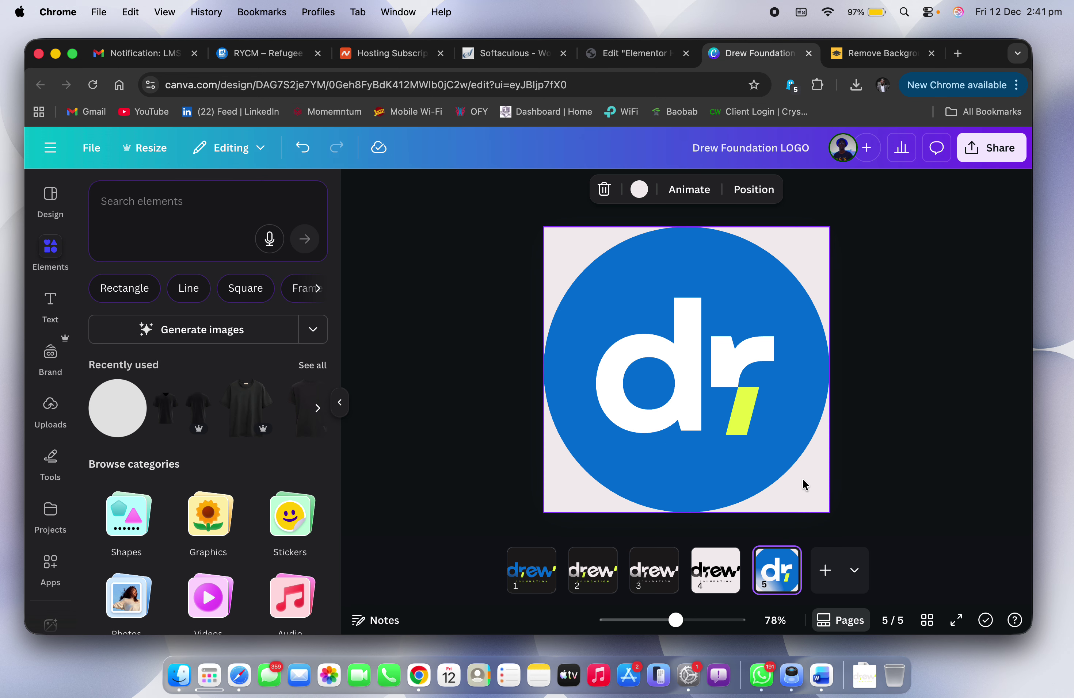
pyautogui.click(977, 150)
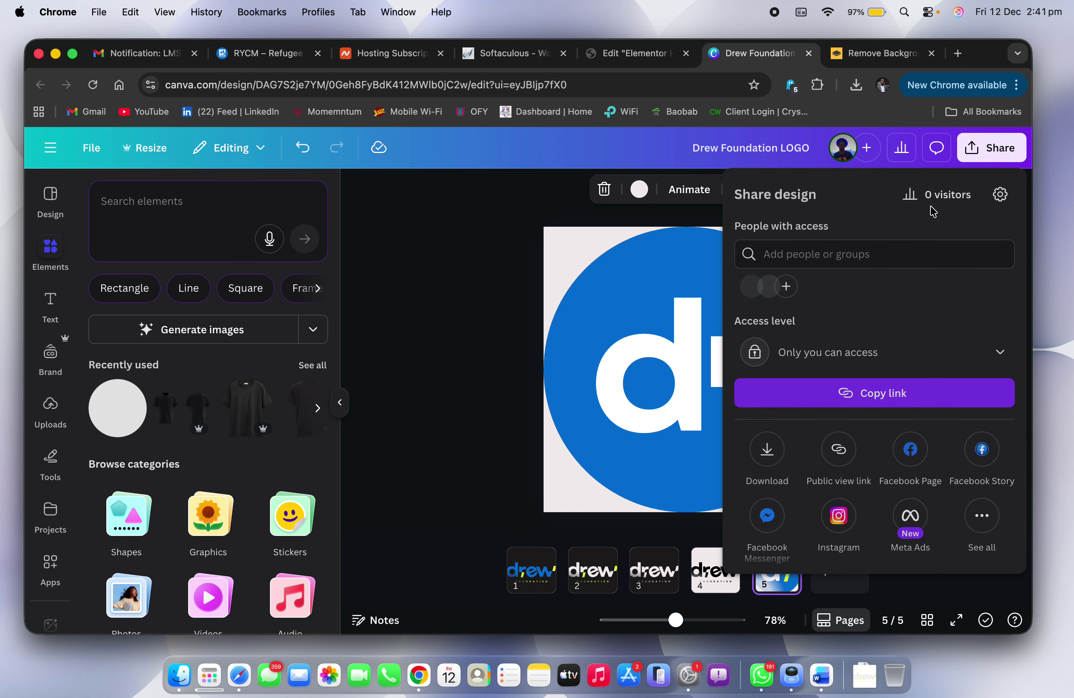
pyautogui.click(757, 465)
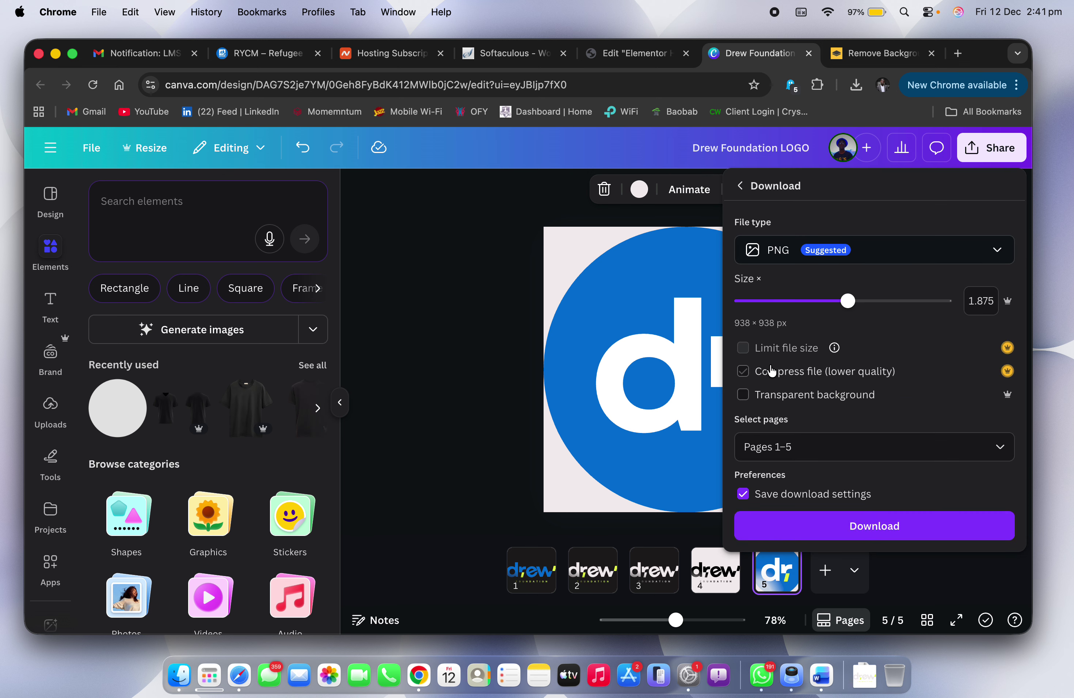
pyautogui.click(744, 395)
pyautogui.click(816, 444)
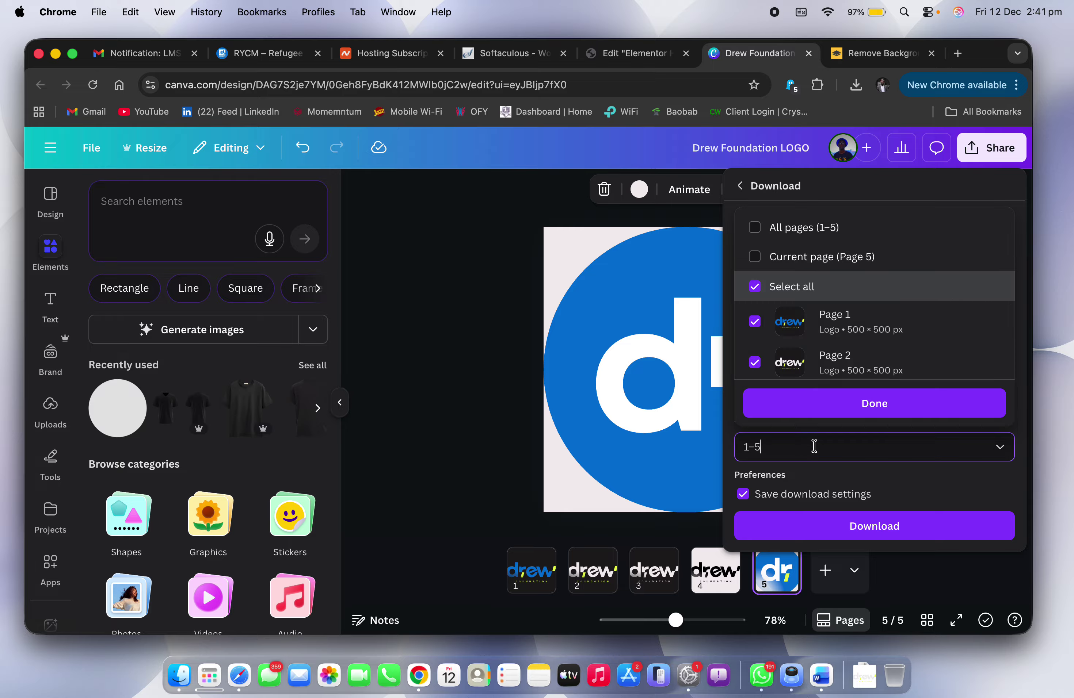
pyautogui.press('BackSpace')
pyautogui.press('BackSpace')
pyautogui.click(895, 410)
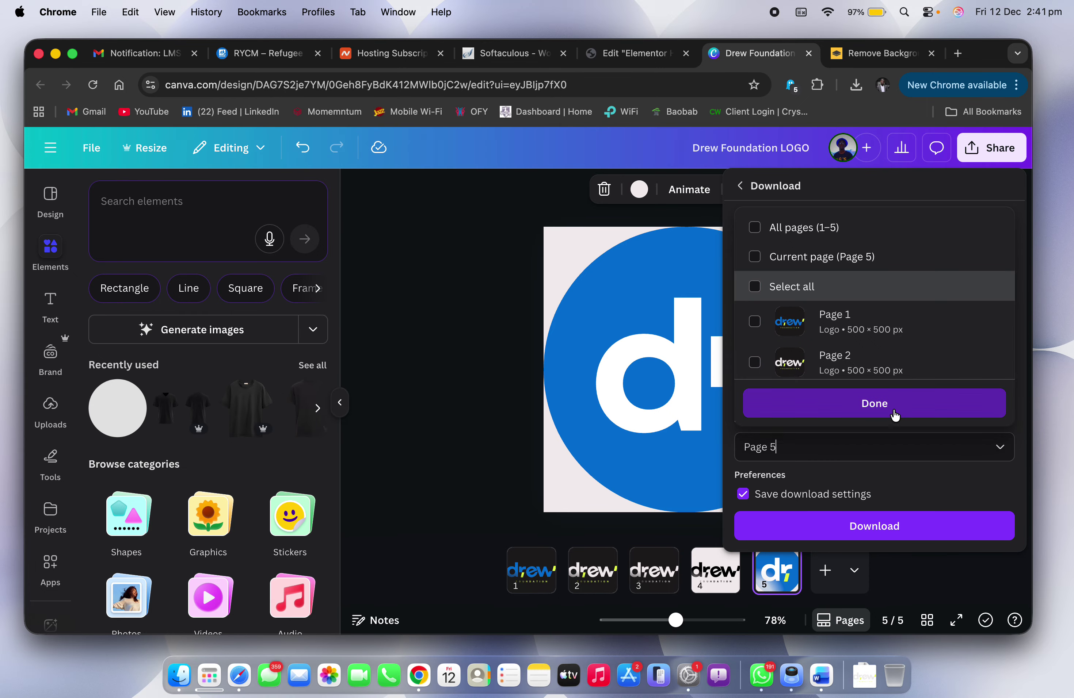
pyautogui.click(858, 526)
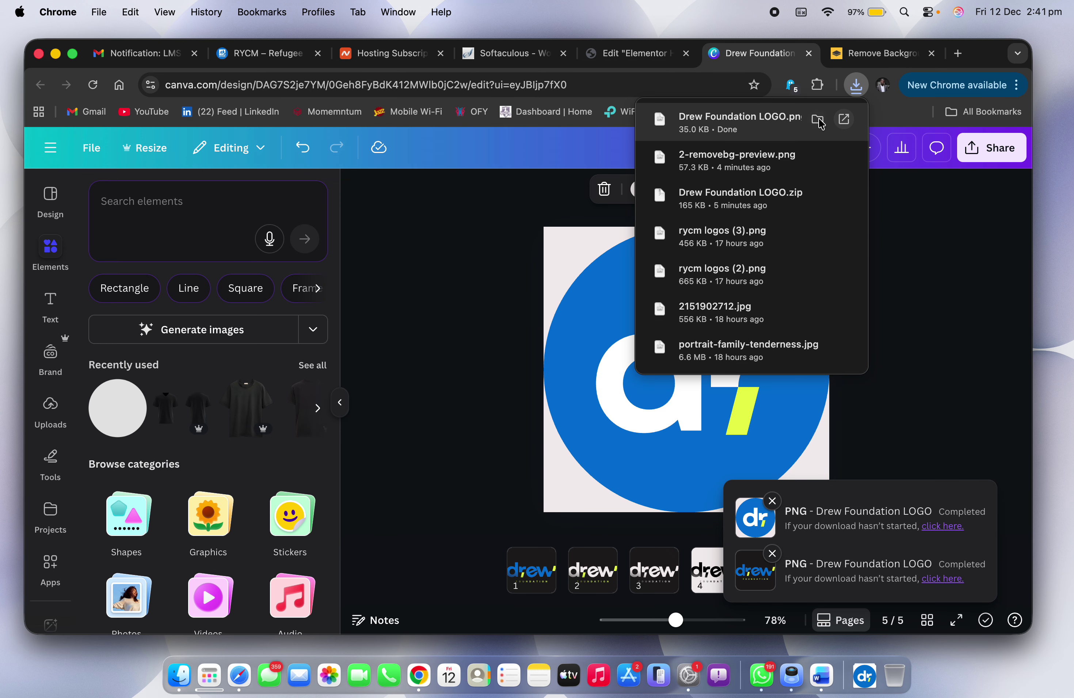
# Step: Show the downloaded Drew Foundation LOGO.png in Finder, preview it and return to the browser
pyautogui.click(819, 124)
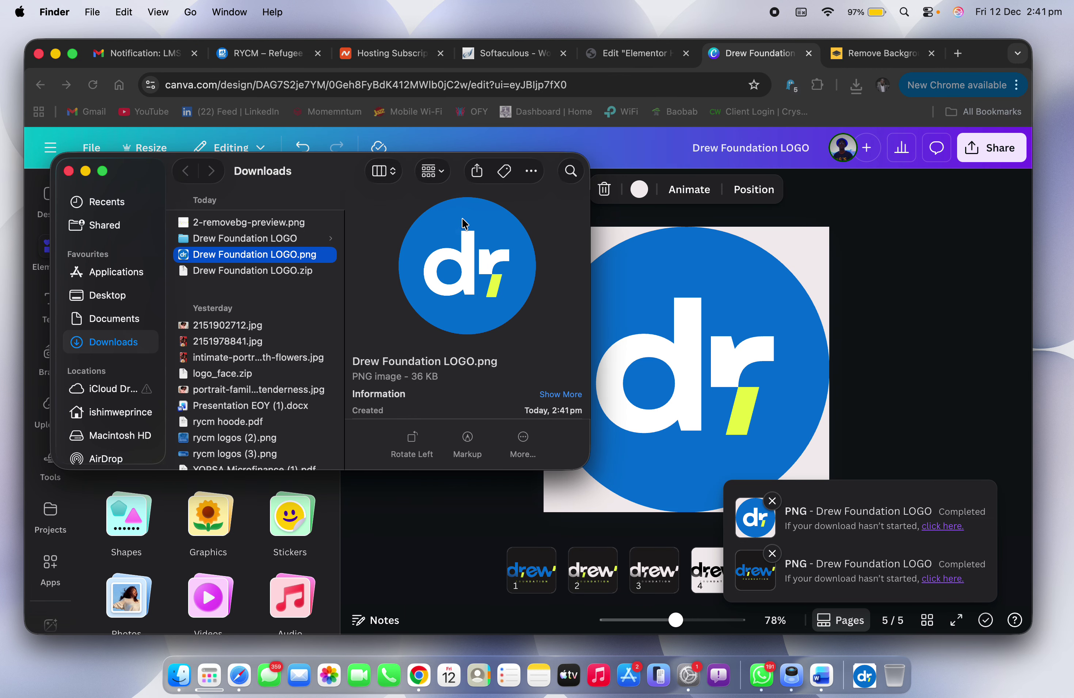
pyautogui.press('space')
pyautogui.press('space')
pyautogui.click(914, 233)
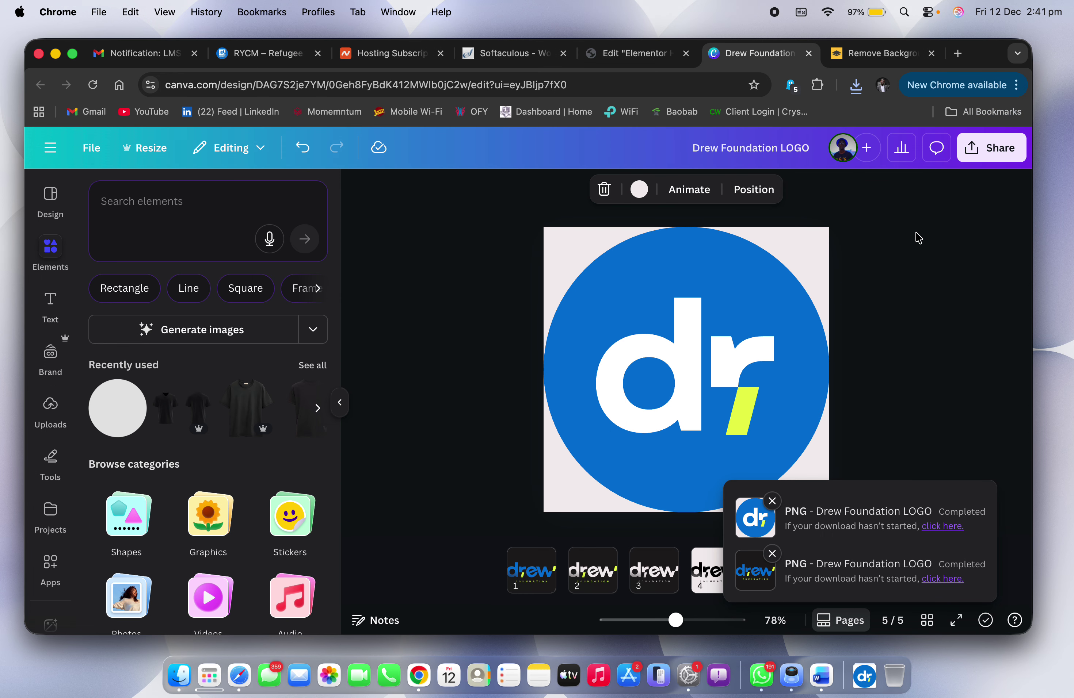
# Step: Upload Drew Foundation LOGO.png from Downloads to the Elementor media library and choose it as the site favicon
pyautogui.click(619, 51)
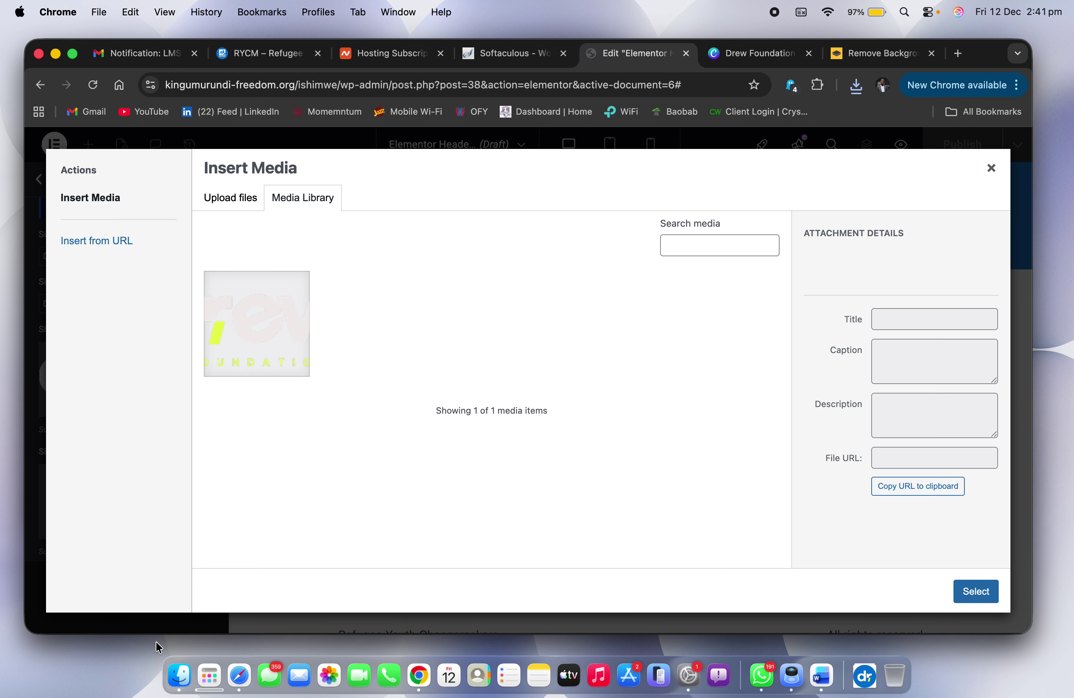
pyautogui.click(178, 676)
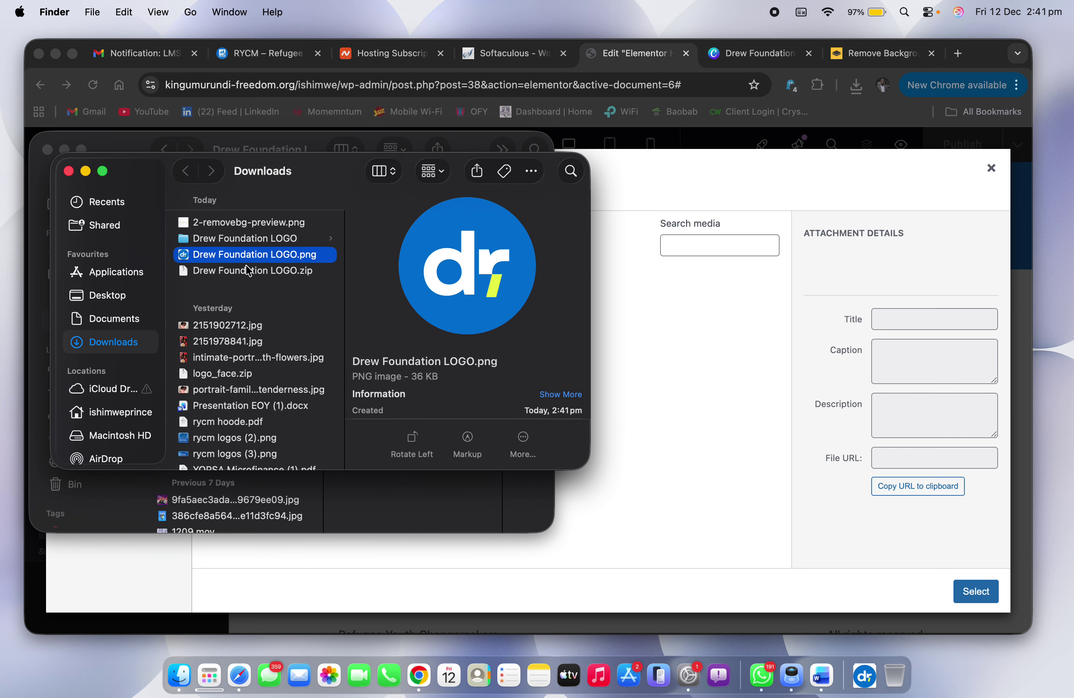
pyautogui.moveTo(455, 275); pyautogui.dragTo(680, 375)
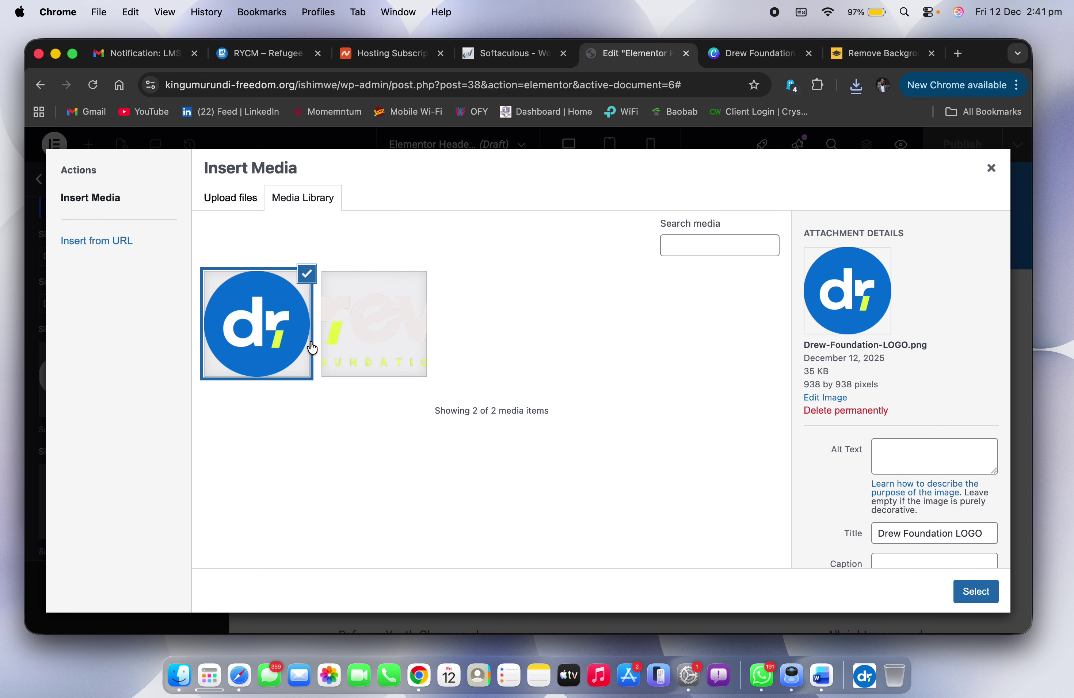
pyautogui.click(973, 593)
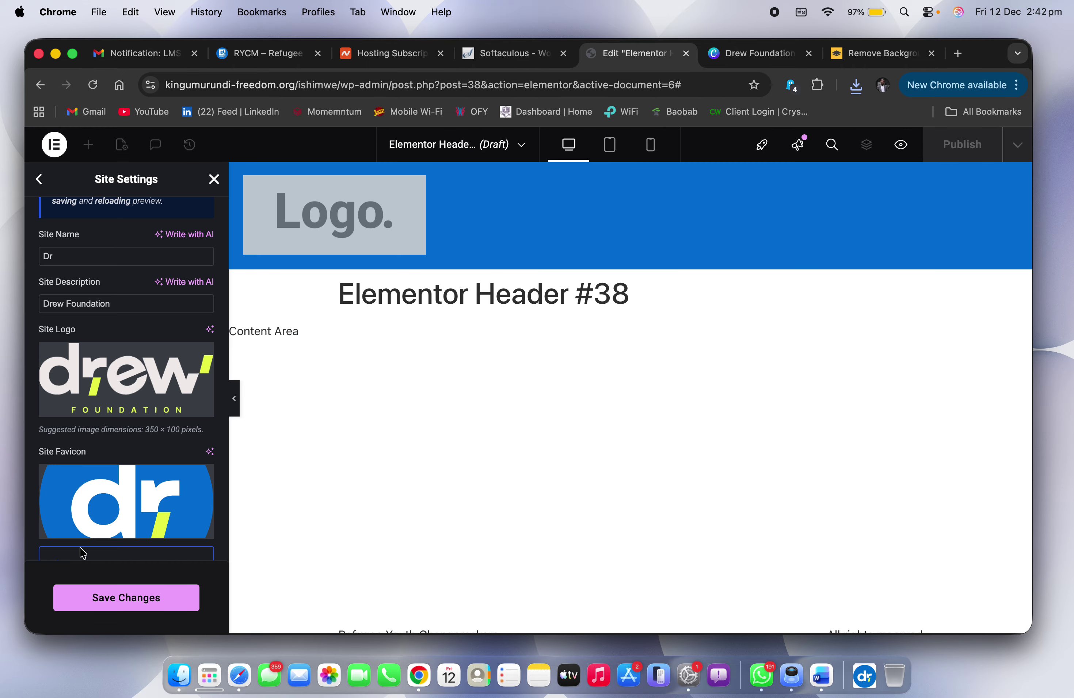
# Step: Save the site identity changes and return to the header editor
pyautogui.scroll(-3, 82, 552)
pyautogui.click(119, 597)
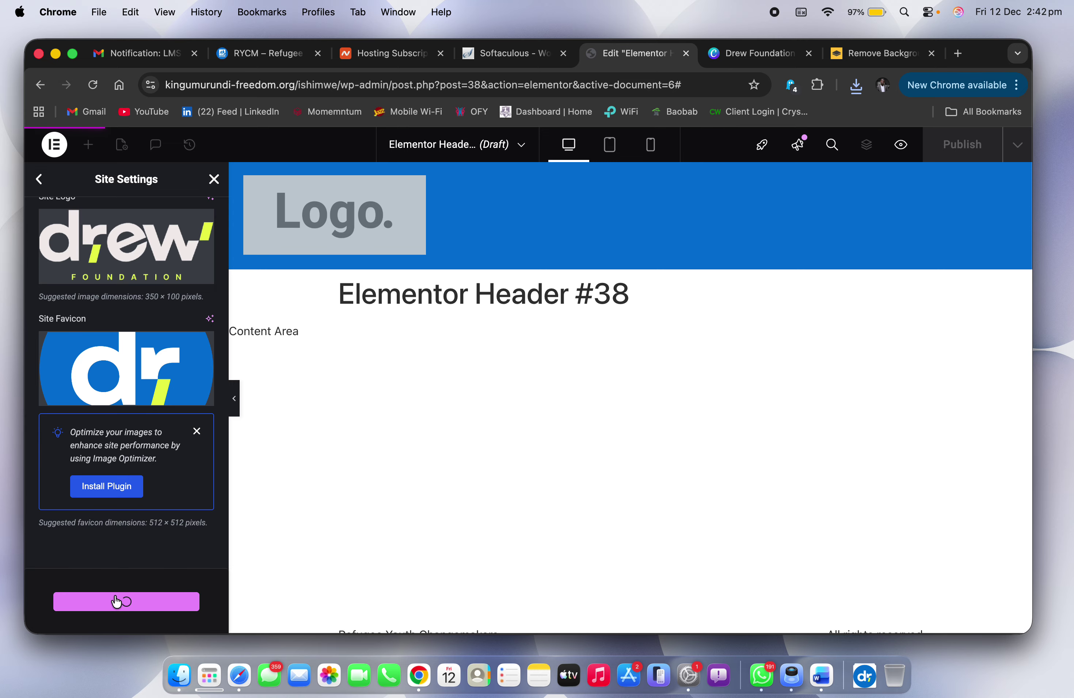
pyautogui.scroll(5, 198, 447)
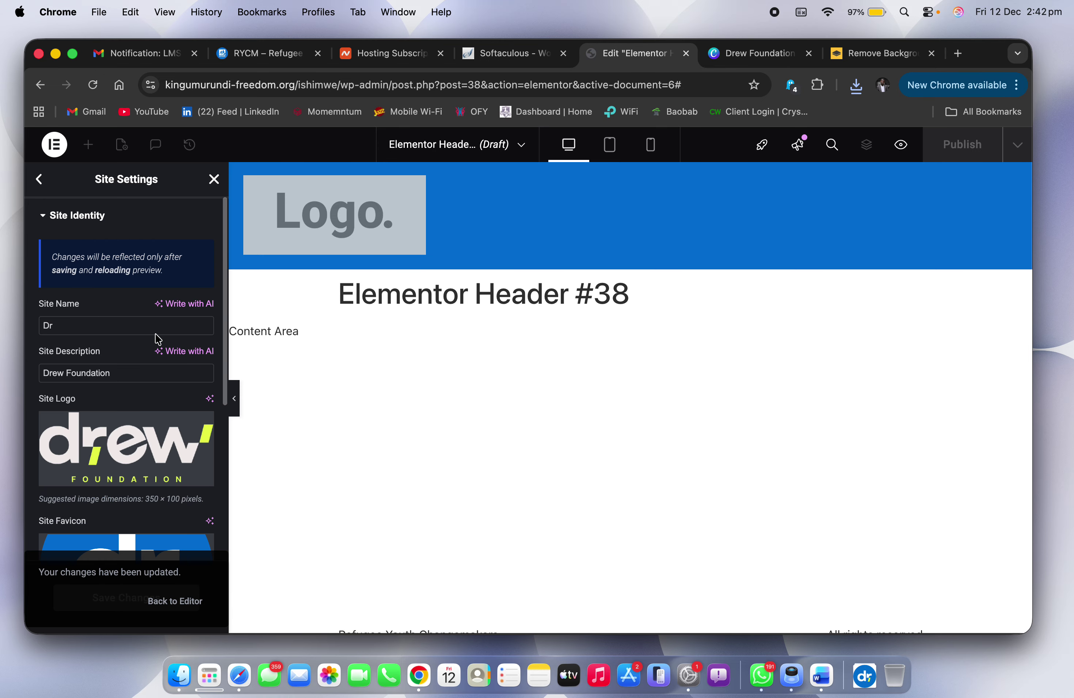
pyautogui.click(183, 601)
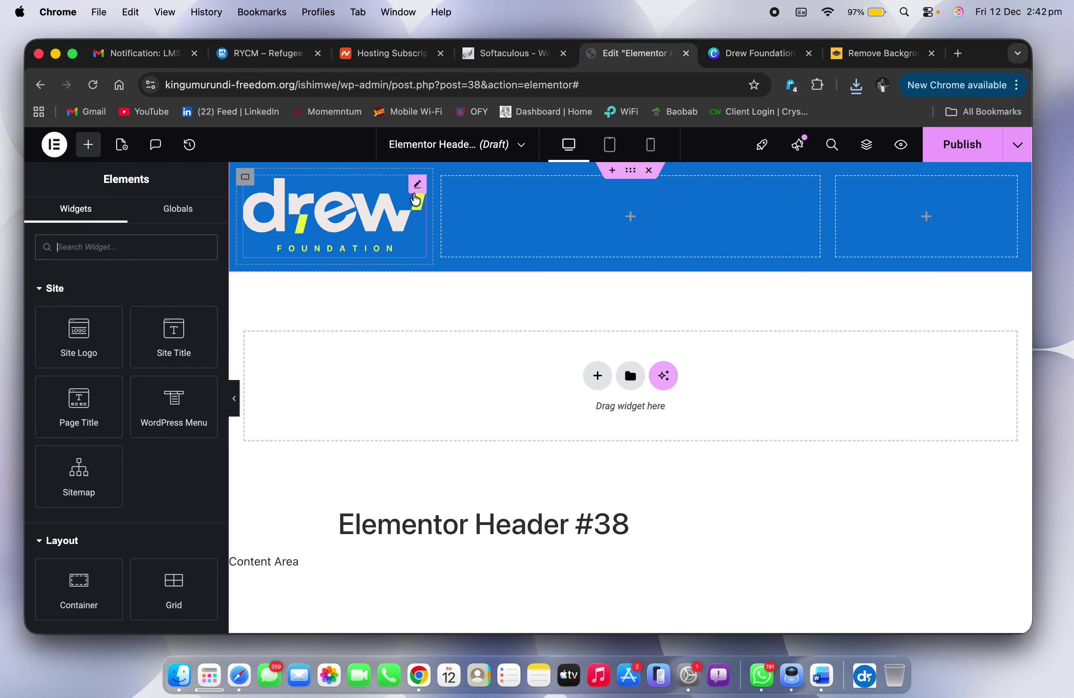
# Step: Check the Refugee Youth Changemakers header in Safari for reference and set the outer header container's minimum height to 0 px
pyautogui.hotkey('ctrl', 'Right')
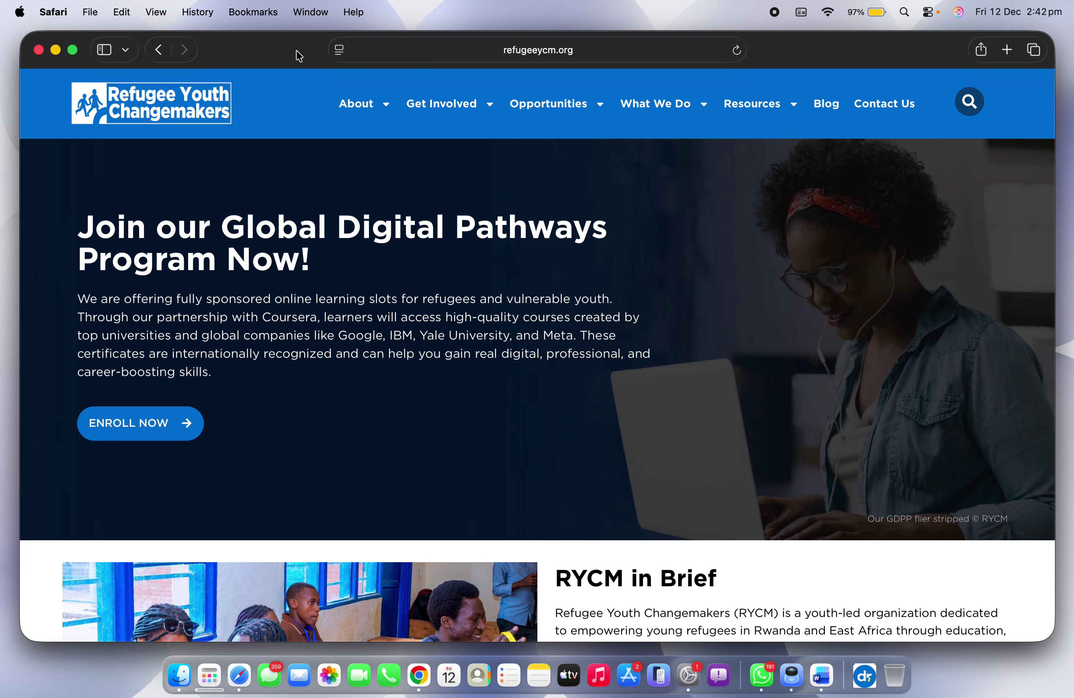
pyautogui.hotkey('ctrl', 'Left')
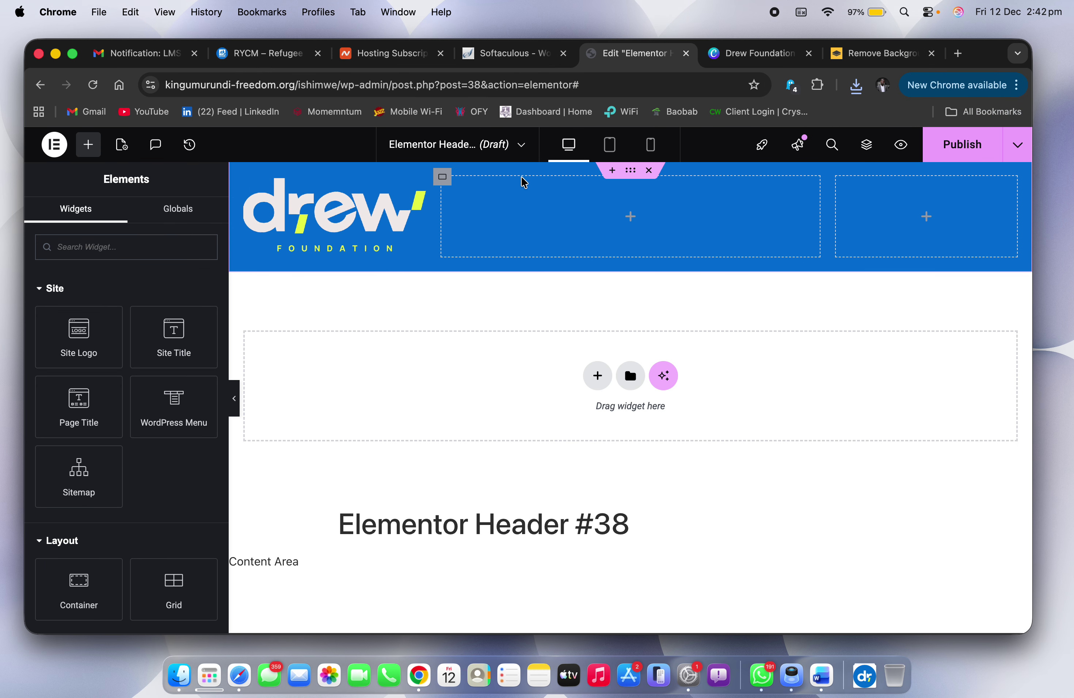
pyautogui.click(631, 173)
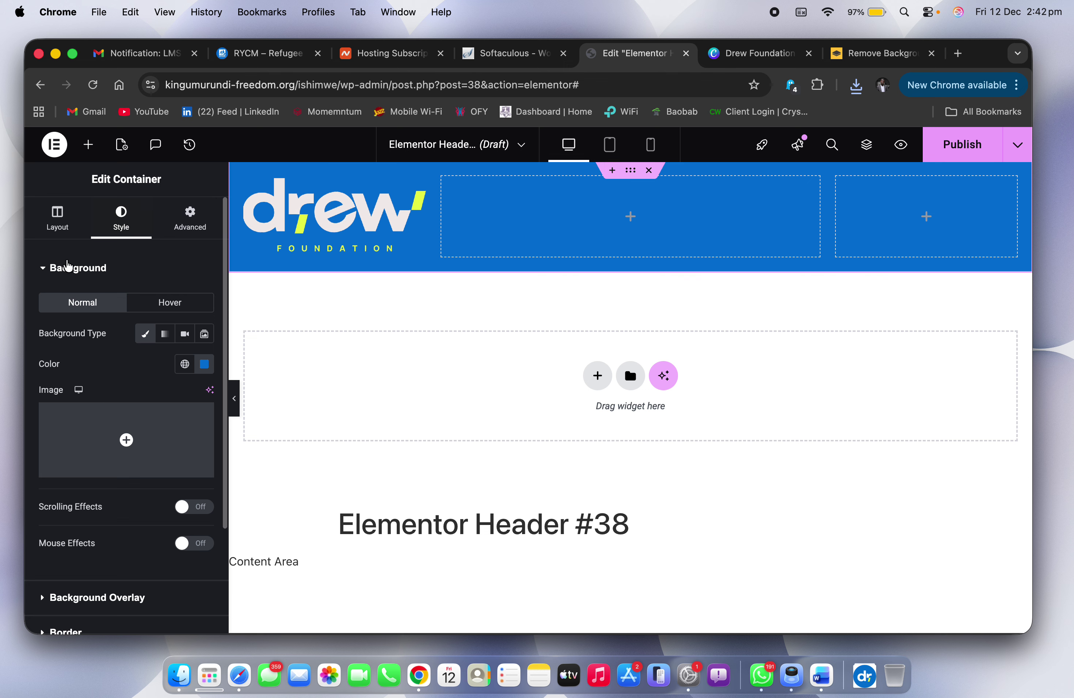
pyautogui.click(55, 222)
pyautogui.scroll(-1, 76, 421)
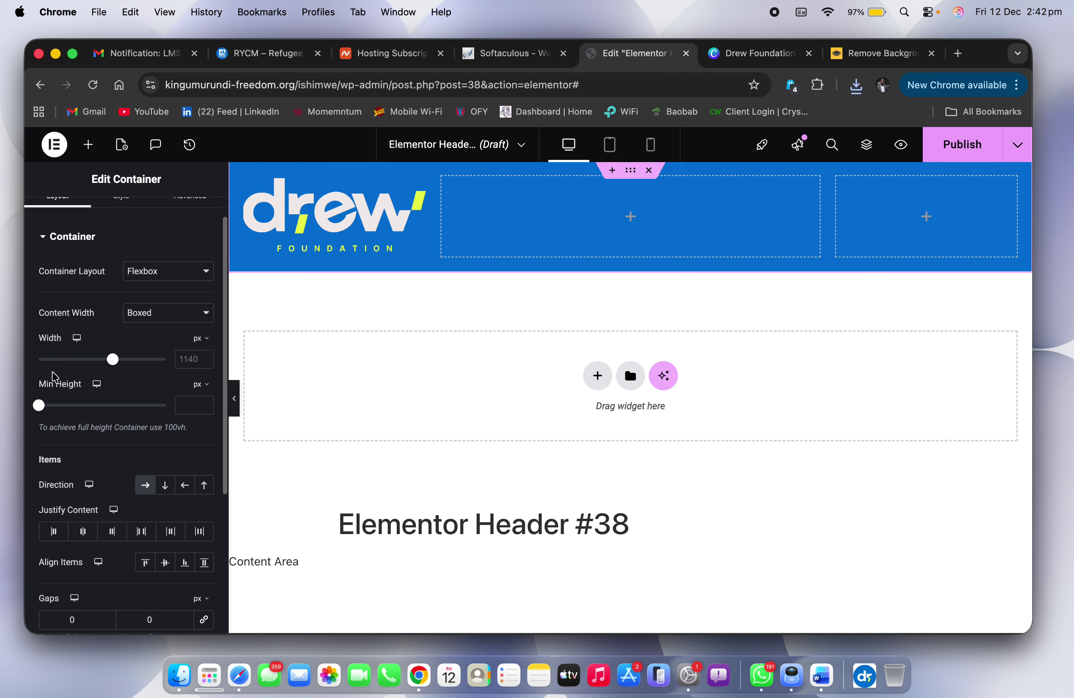
pyautogui.moveTo(43, 414)
pyautogui.mouseDown()
pyautogui.moveTo(38, 405)
pyautogui.moveTo(59, 405)
pyautogui.moveTo(38, 405)
pyautogui.mouseUp()
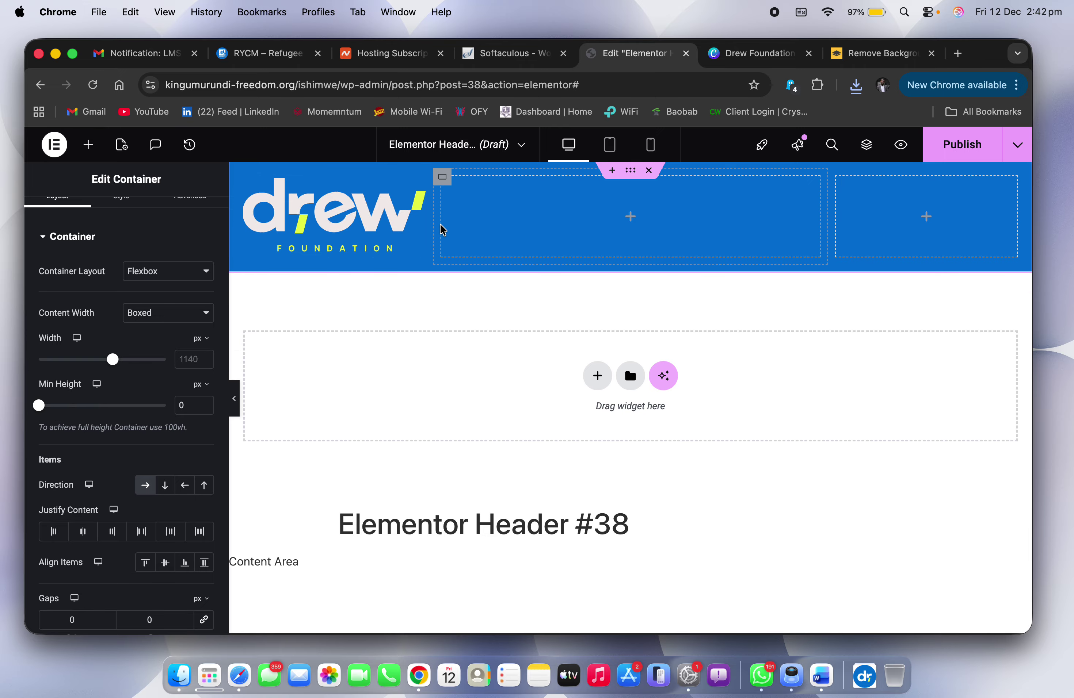
# Step: Try a height of 67 px on the header's site logo image and clear the height value again
pyautogui.click(414, 189)
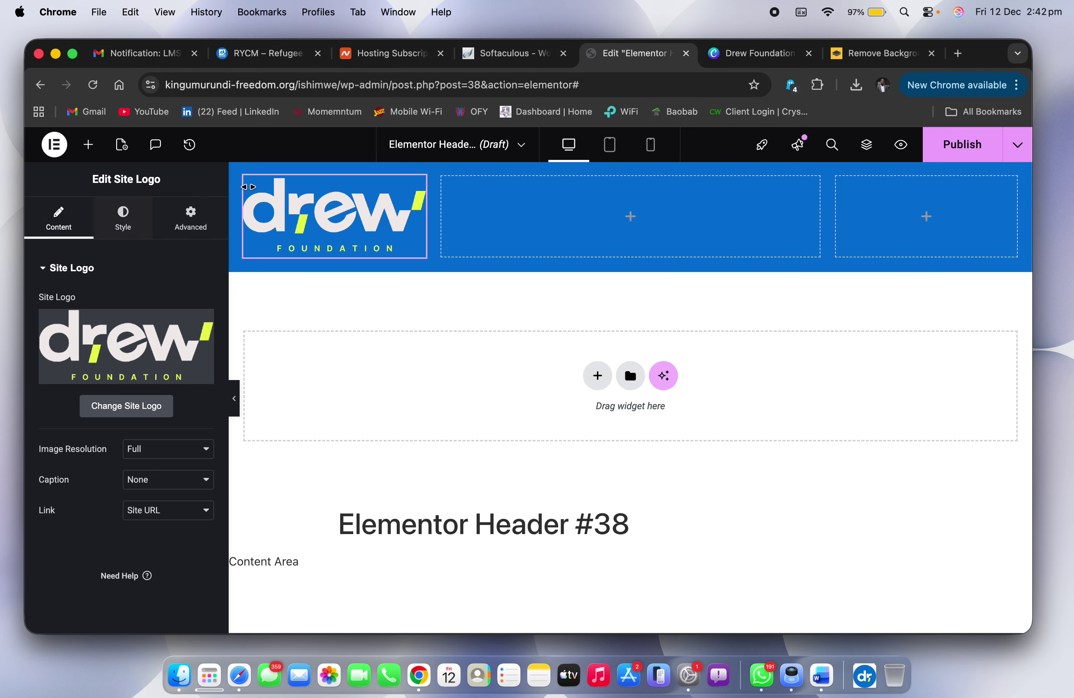
pyautogui.click(123, 225)
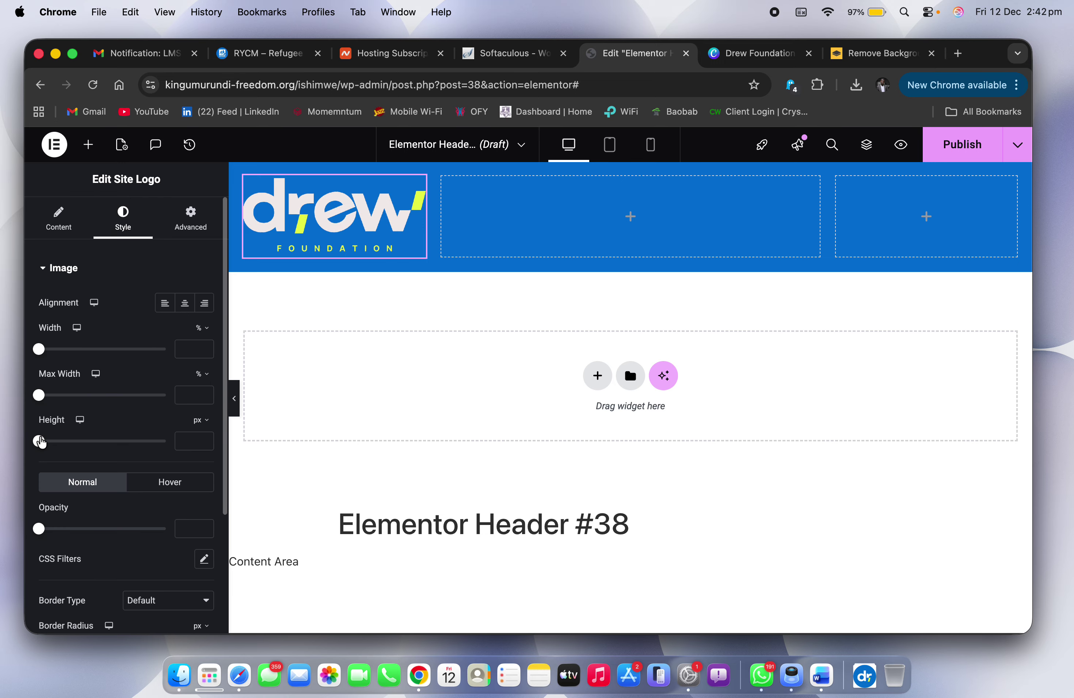
pyautogui.moveTo(39, 444); pyautogui.dragTo(57, 447)
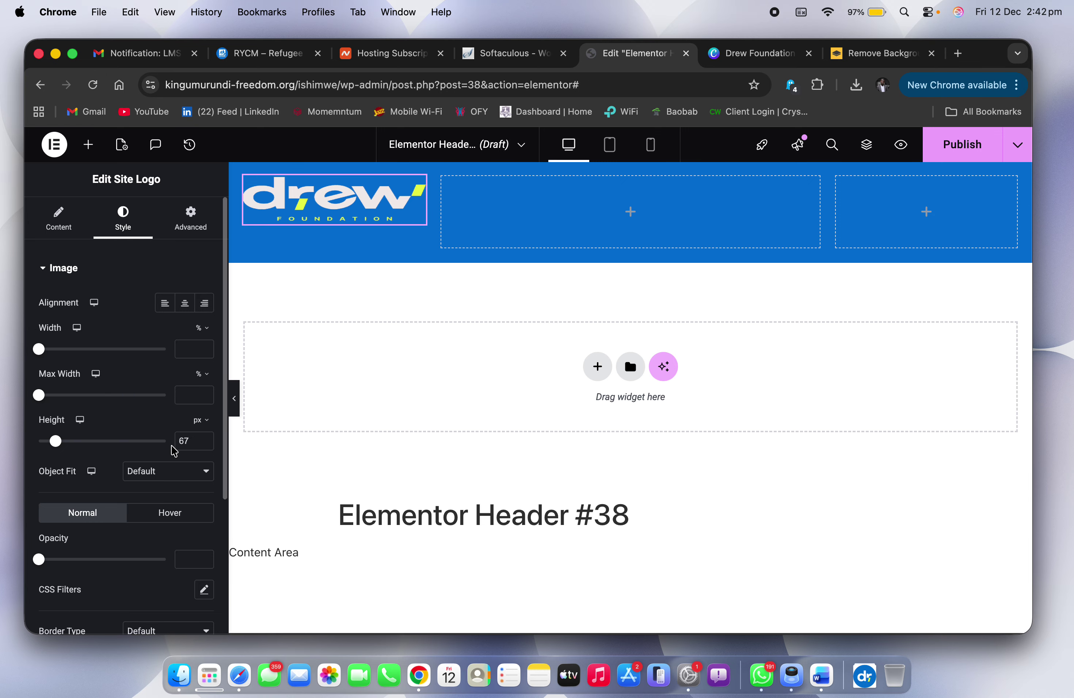
pyautogui.moveTo(186, 443); pyautogui.dragTo(176, 447)
pyautogui.press('BackSpace')
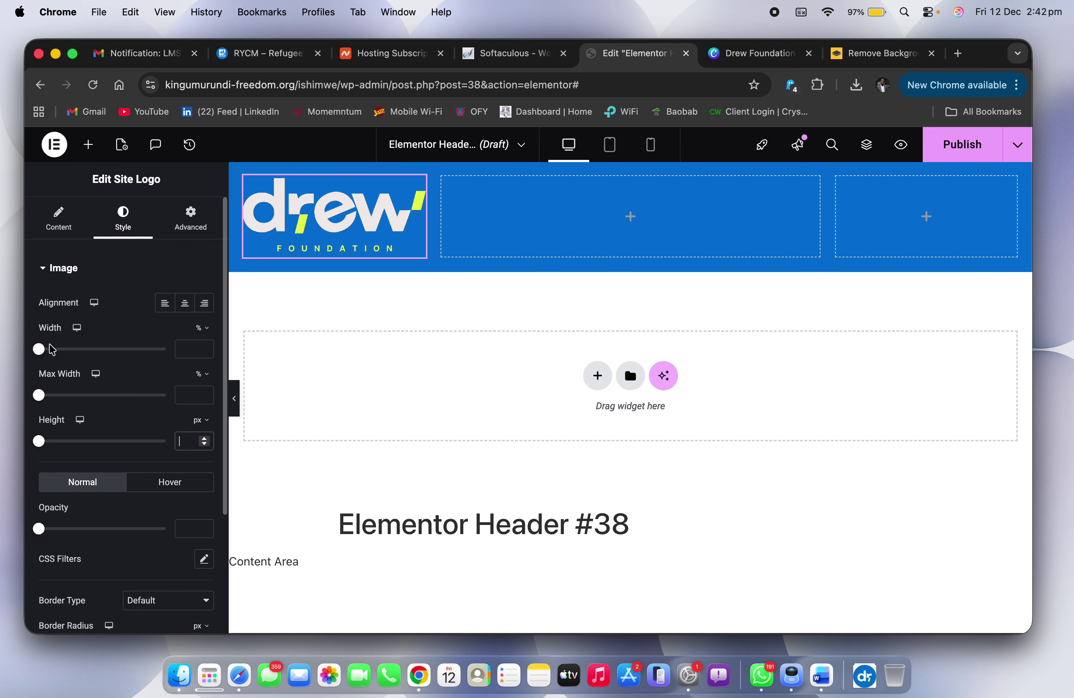
# Step: Set the site logo's width and max width to 44%
pyautogui.moveTo(39, 350); pyautogui.dragTo(97, 363)
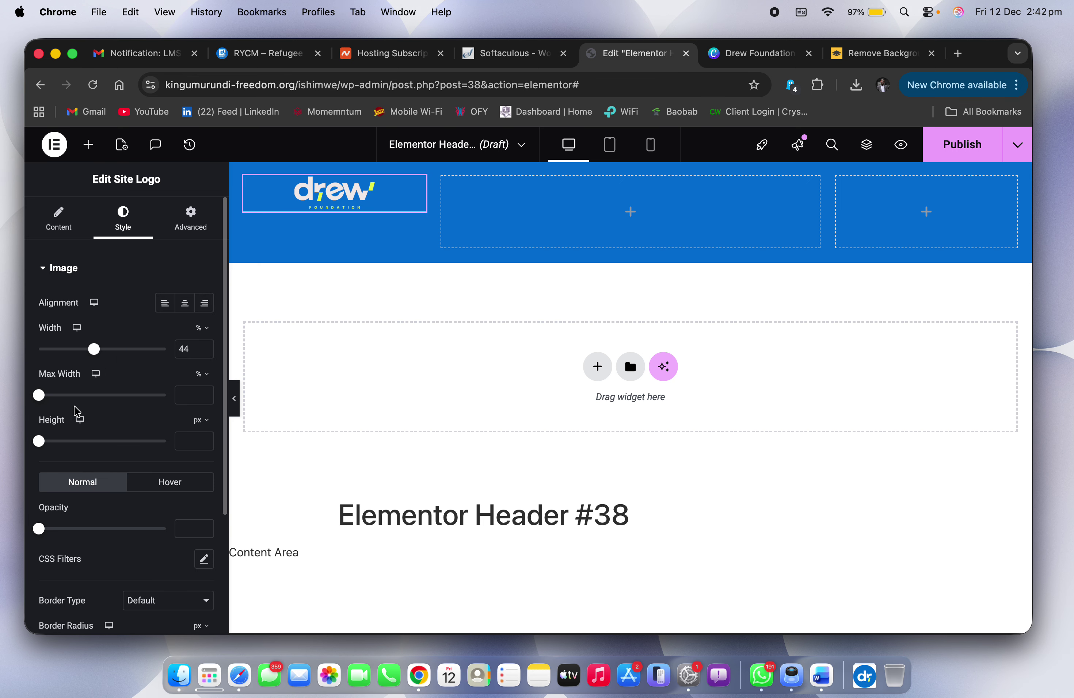
pyautogui.click(195, 396)
pyautogui.write('44')
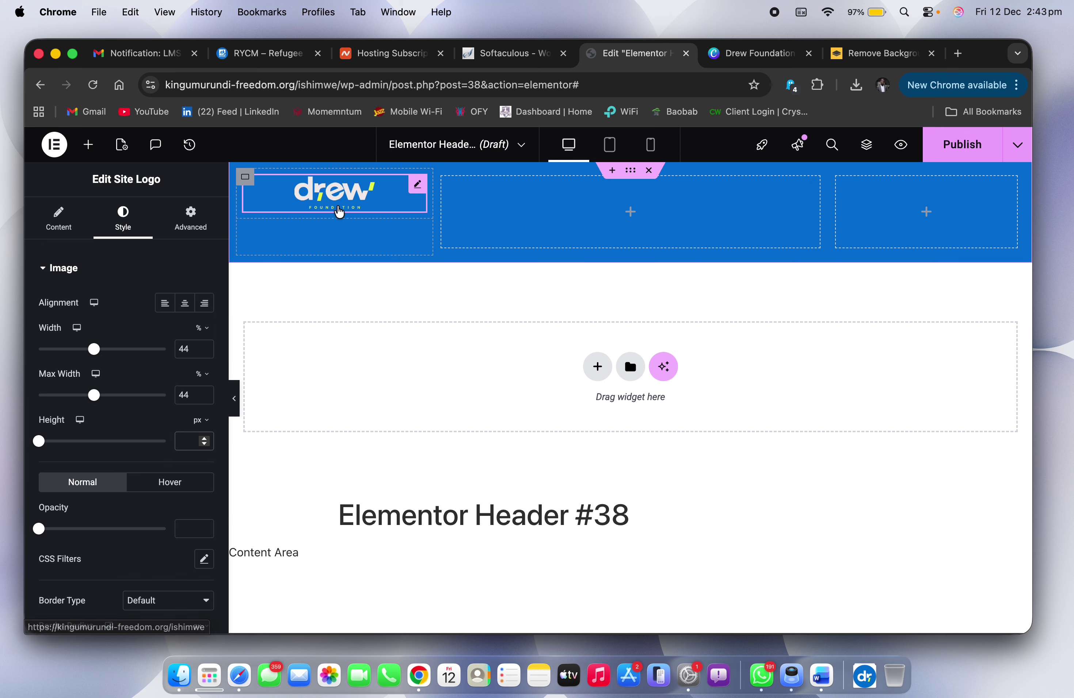
# Step: Compare the logo with the Refugee Youth Changemakers header in Safari and align the site logo to the left
pyautogui.hotkey('ctrl', 'Left')
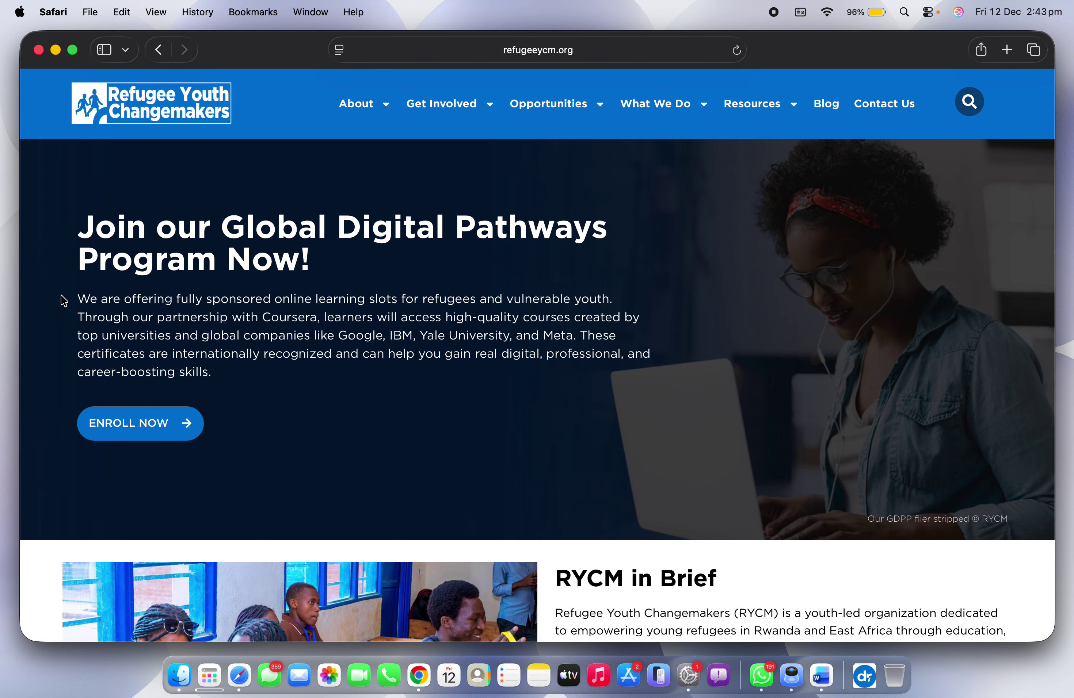
pyautogui.hotkey('ctrl', 'Left')
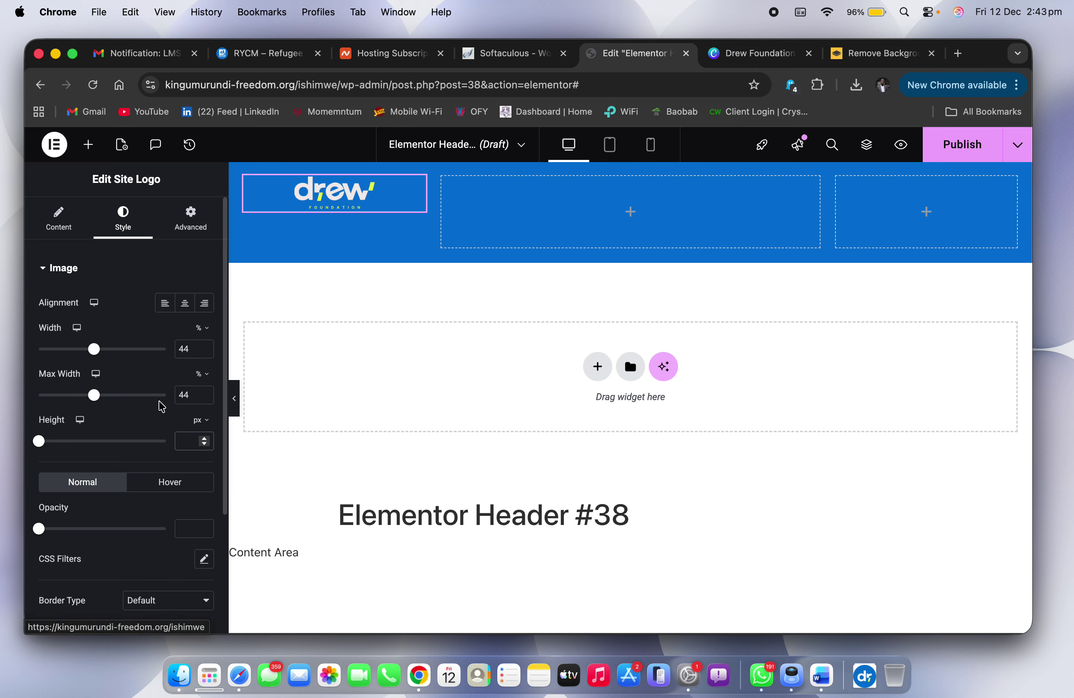
pyautogui.click(164, 303)
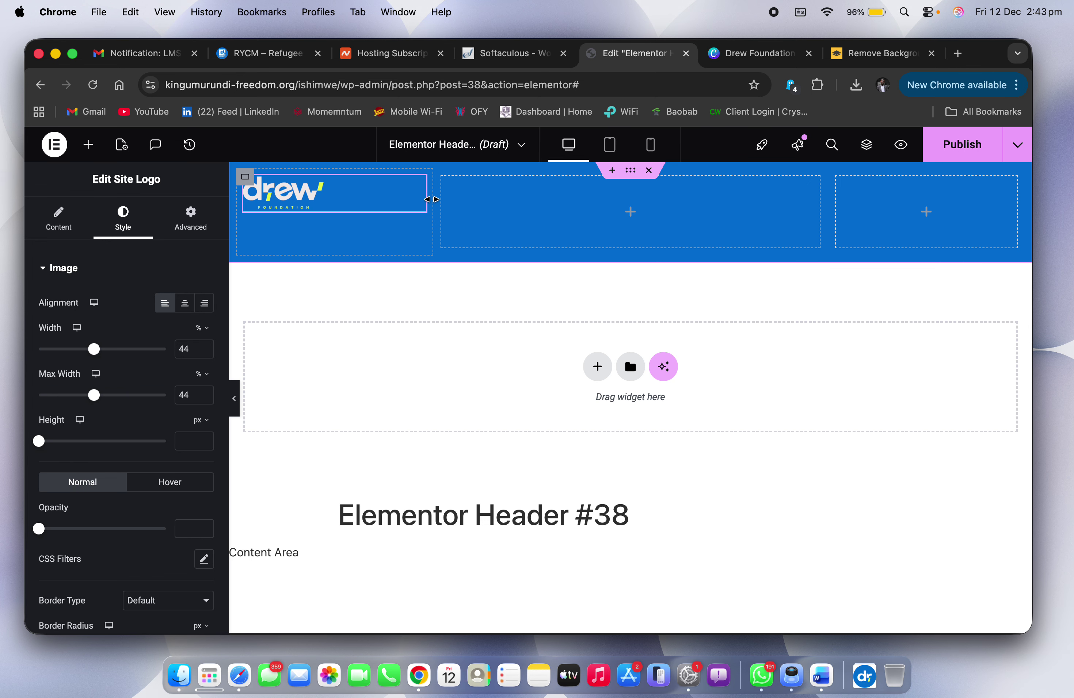
# Step: Narrow the logo column to fit the logo and set the site logo's width and max width to 100%
pyautogui.moveTo(432, 199); pyautogui.dragTo(351, 210)
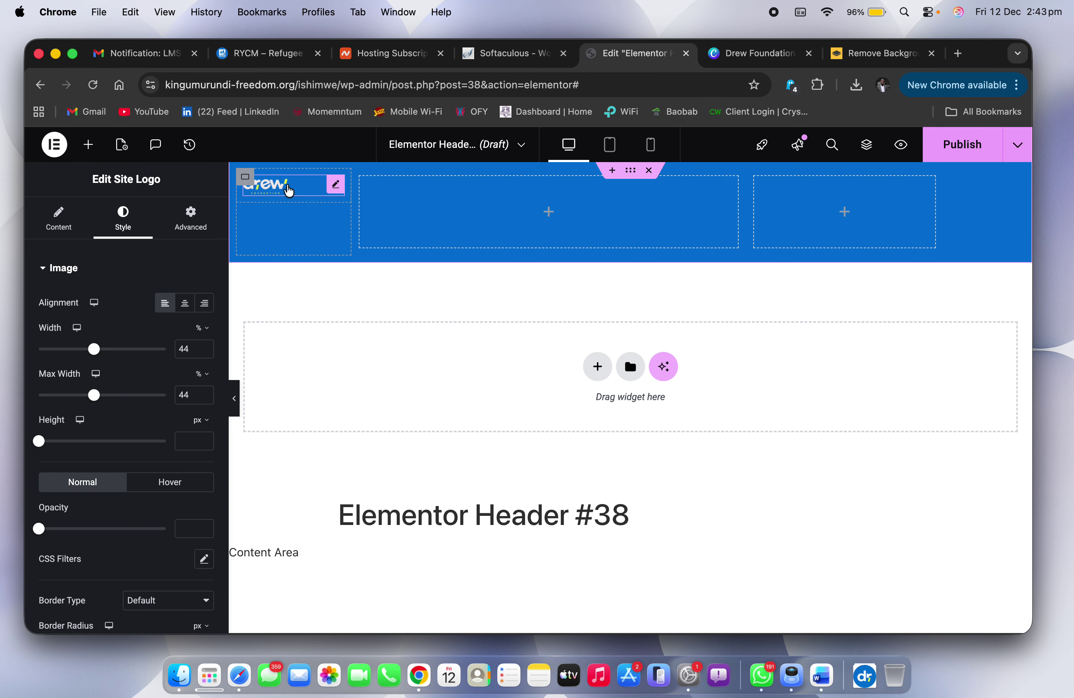
pyautogui.moveTo(94, 349); pyautogui.dragTo(166, 362)
pyautogui.moveTo(92, 396); pyautogui.dragTo(182, 416)
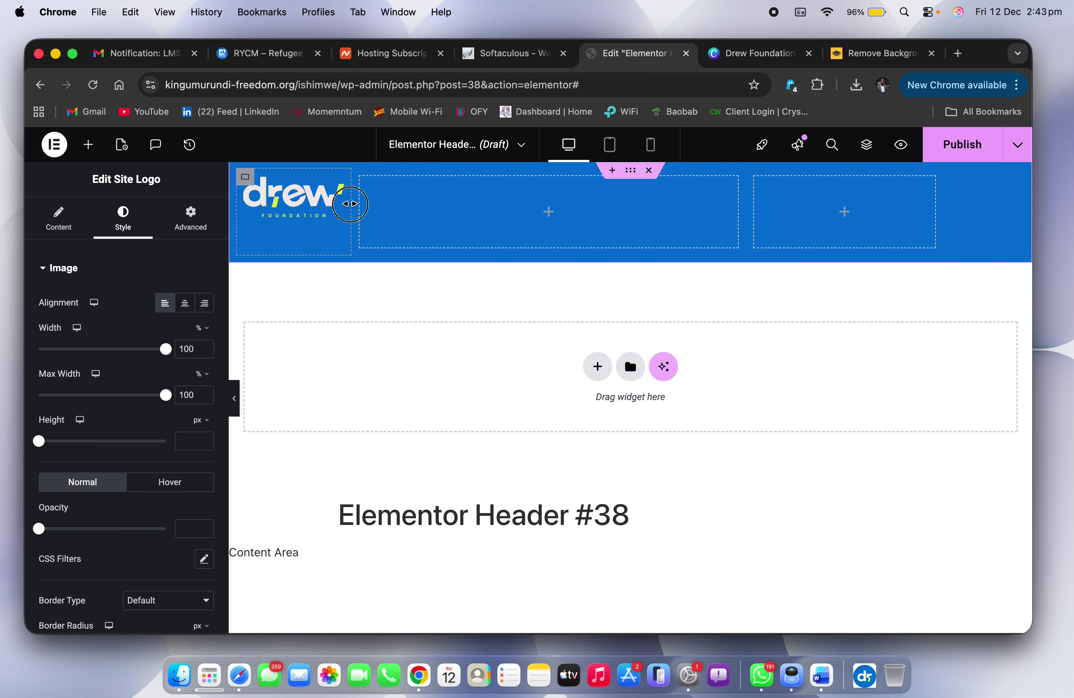
pyautogui.moveTo(350, 204); pyautogui.dragTo(362, 205)
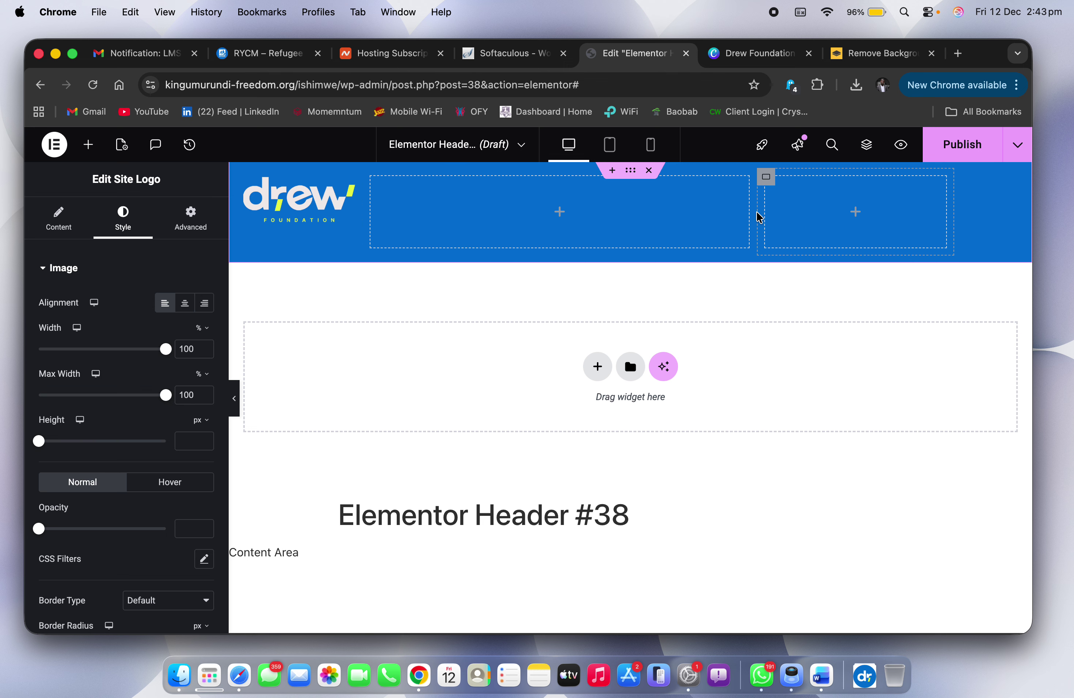
# Step: Widen the header's middle column by shrinking the last column to a narrow strip, and open the widget list
pyautogui.moveTo(760, 218); pyautogui.dragTo(925, 214)
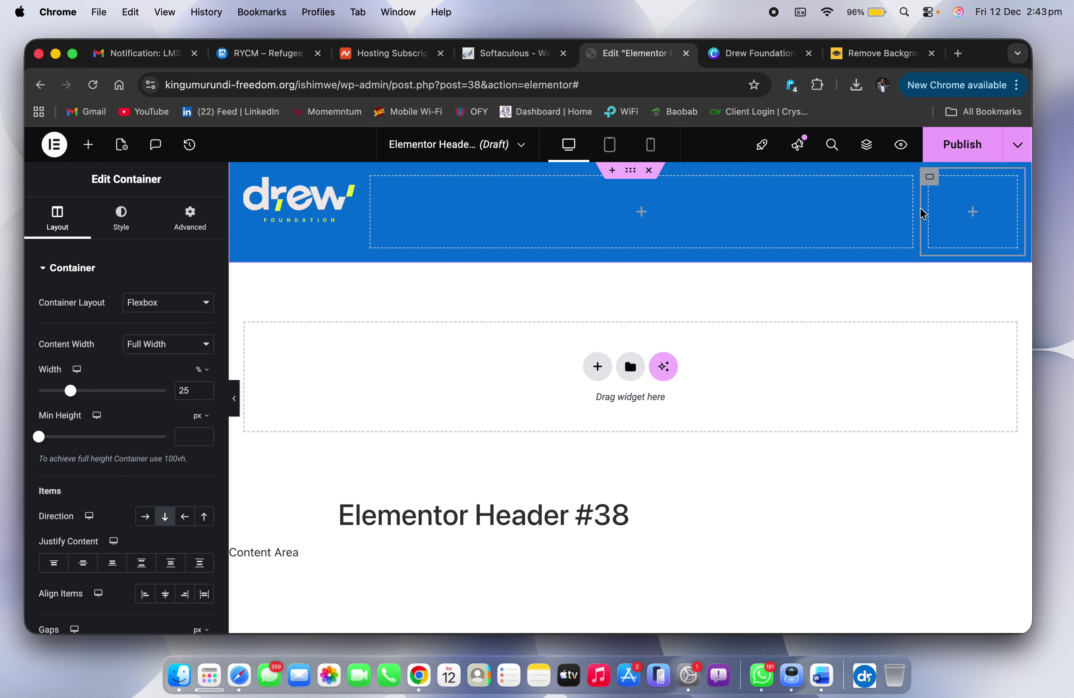
pyautogui.moveTo(919, 209); pyautogui.dragTo(934, 212)
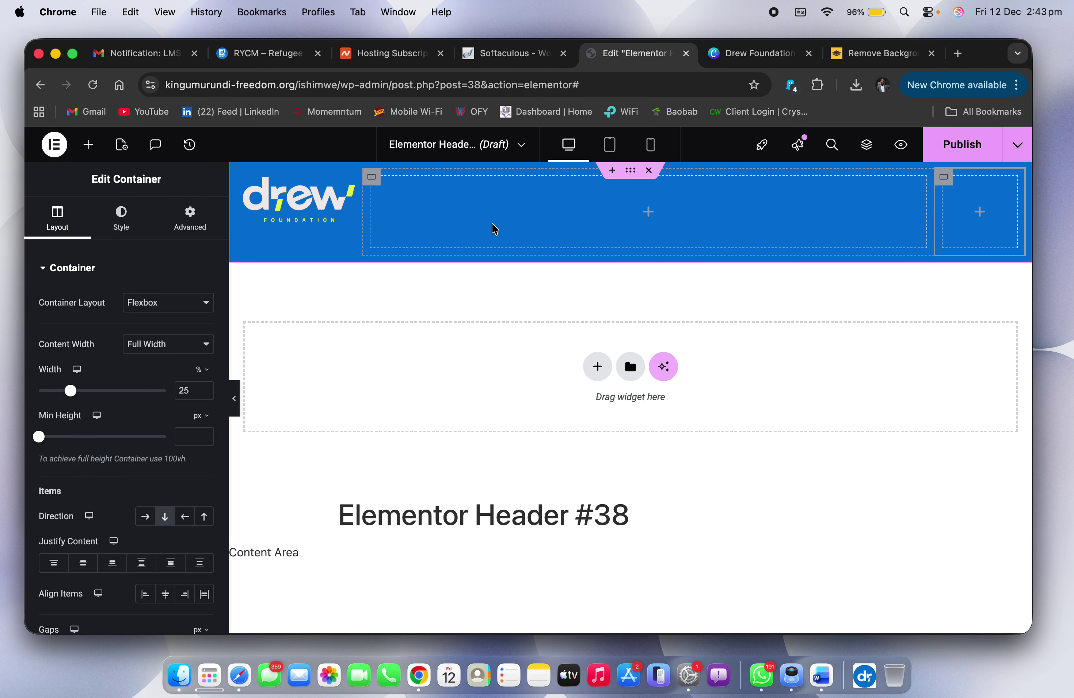
pyautogui.click(88, 145)
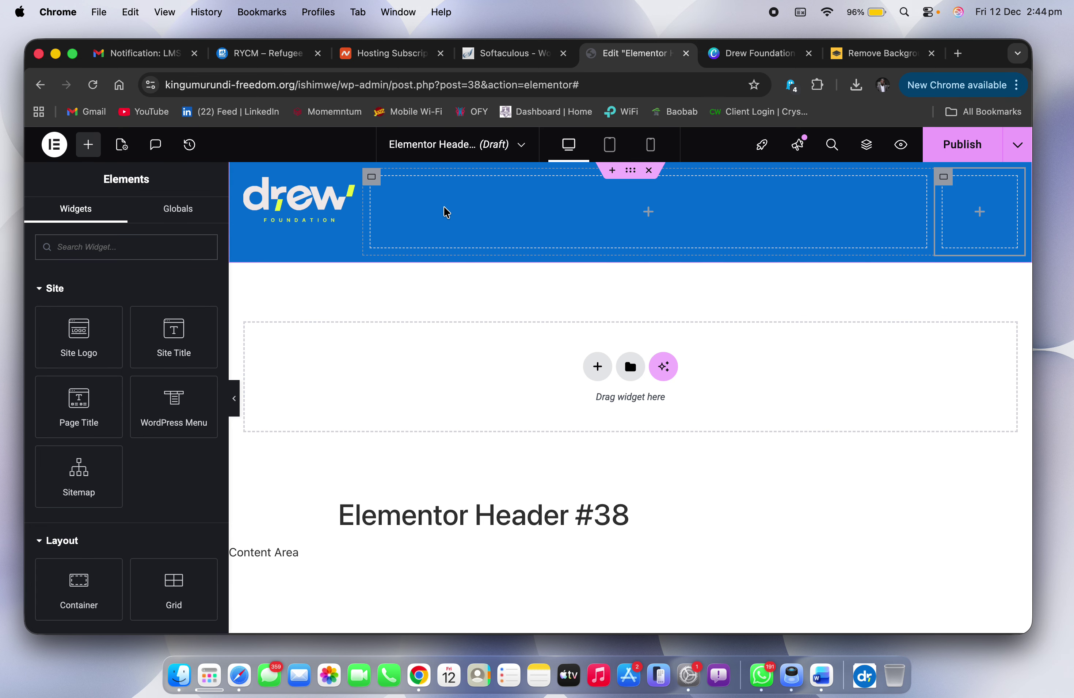
# Step: Find the WordPress Menu widget by searching for "menu" and add it to the header's middle column
pyautogui.click(370, 181)
pyautogui.click(89, 144)
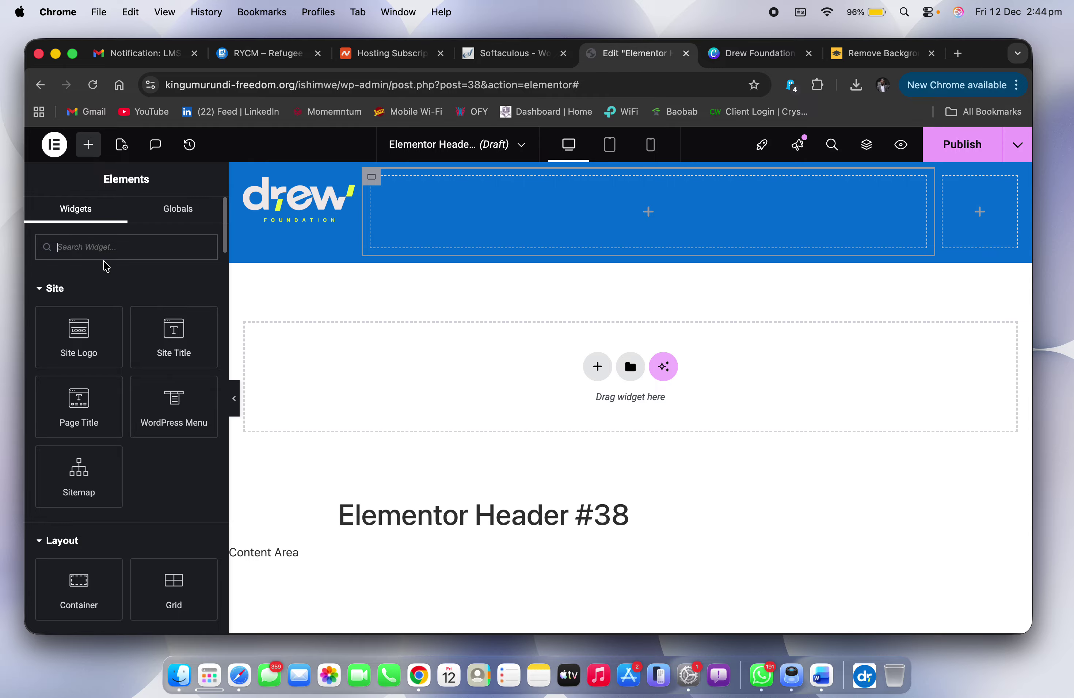
pyautogui.write('menu')
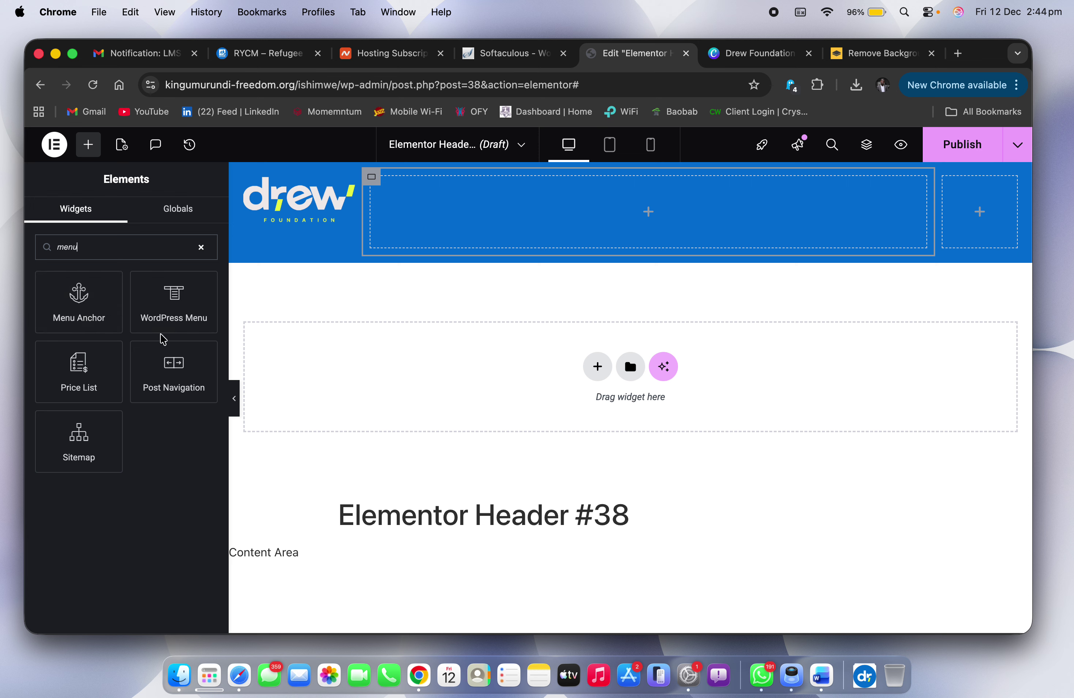
pyautogui.moveTo(173, 305); pyautogui.dragTo(553, 213)
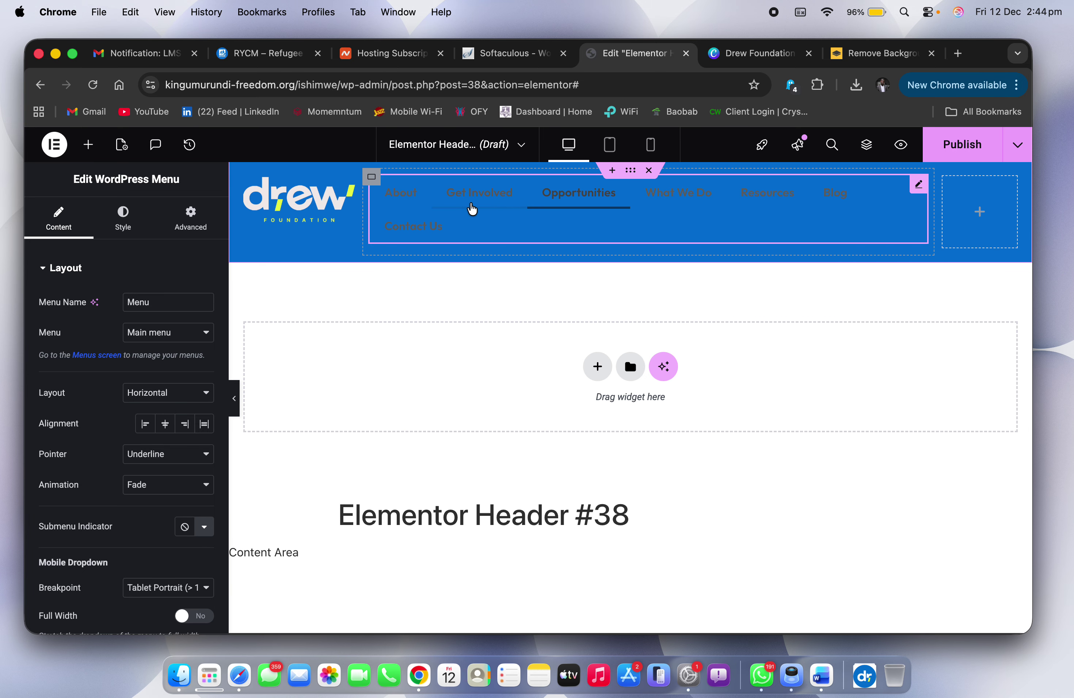
# Step: Check the Refugee Youth Changemakers menu in Safari and set the header menu's normal text color to the global color #FFFFFF
pyautogui.hotkey('ctrl', 'Right')
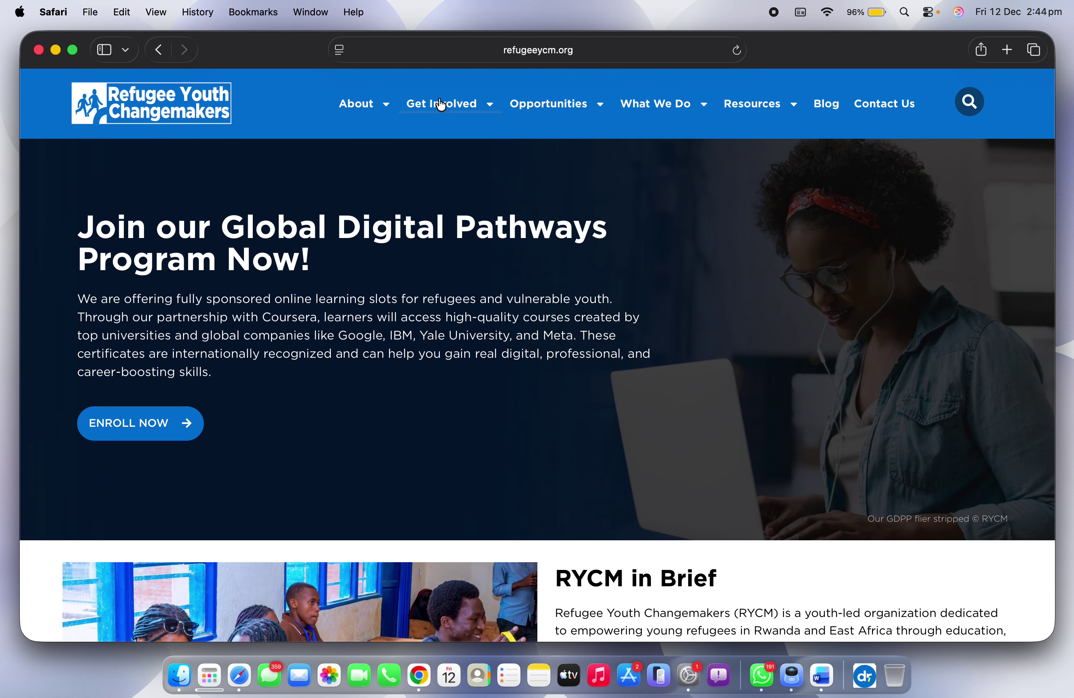
pyautogui.hotkey('ctrl', 'Left')
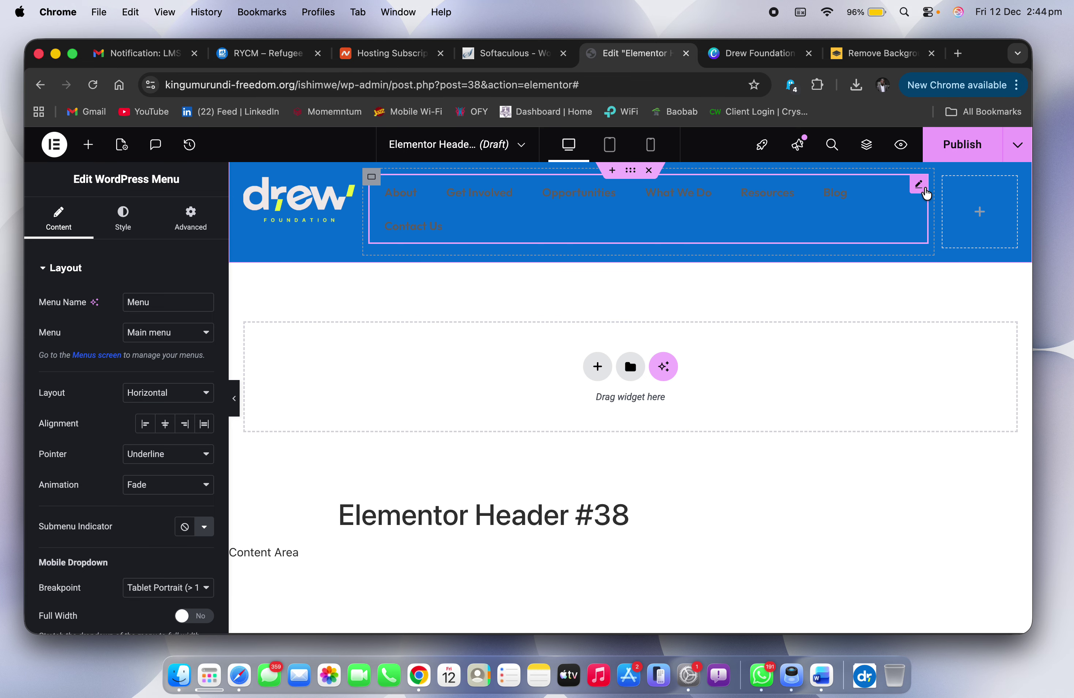
pyautogui.click(114, 225)
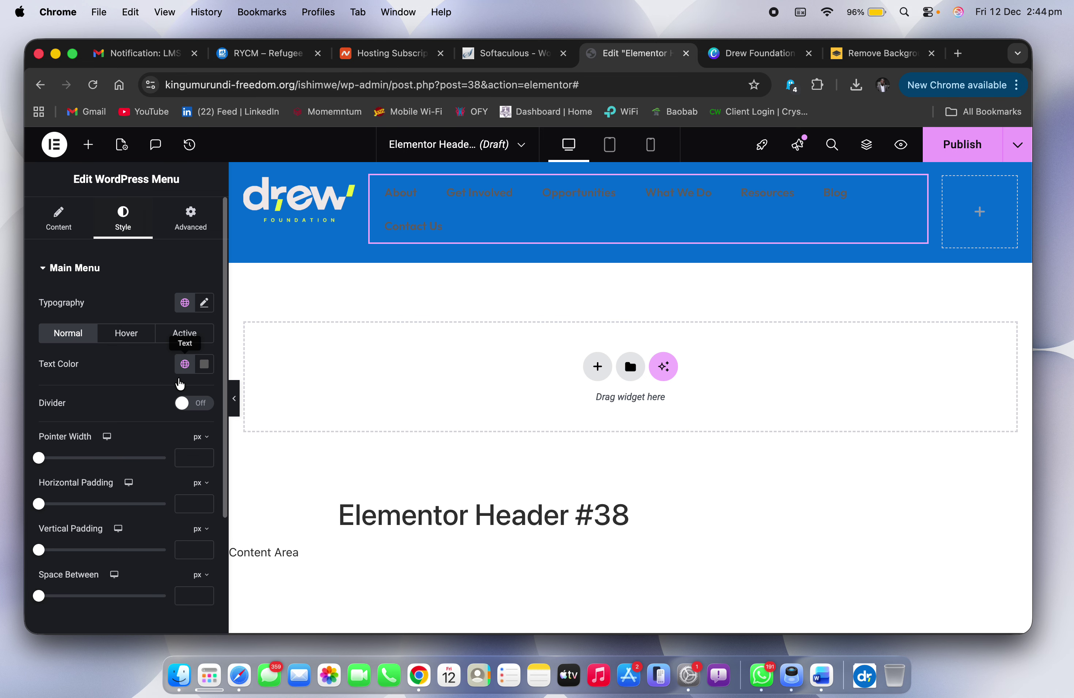
pyautogui.click(184, 364)
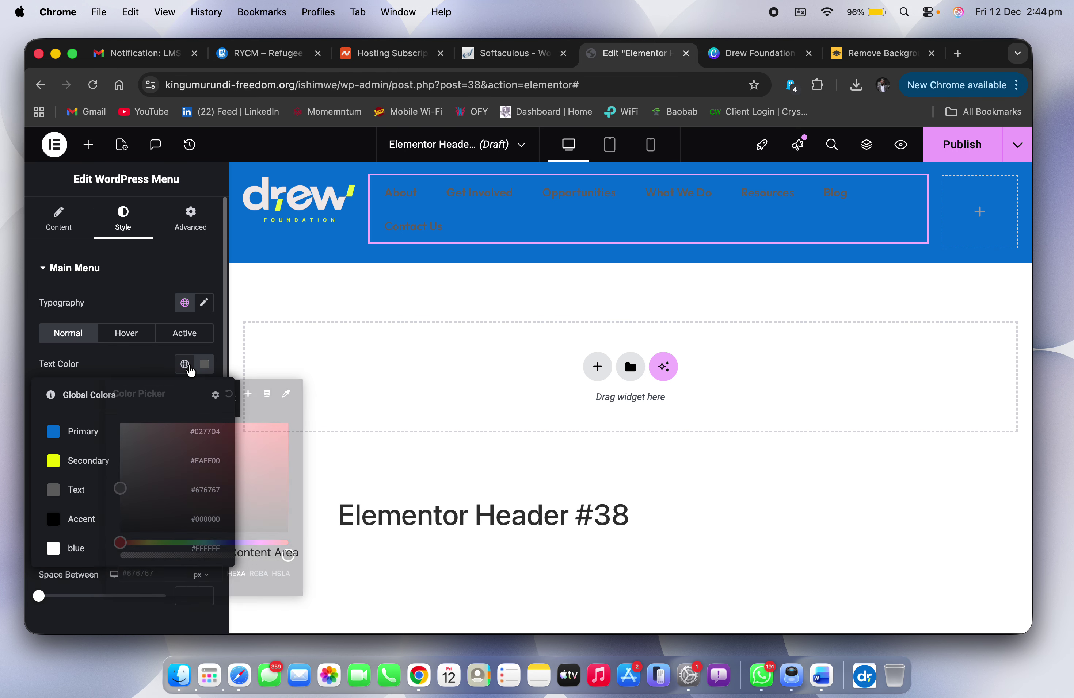
pyautogui.click(53, 549)
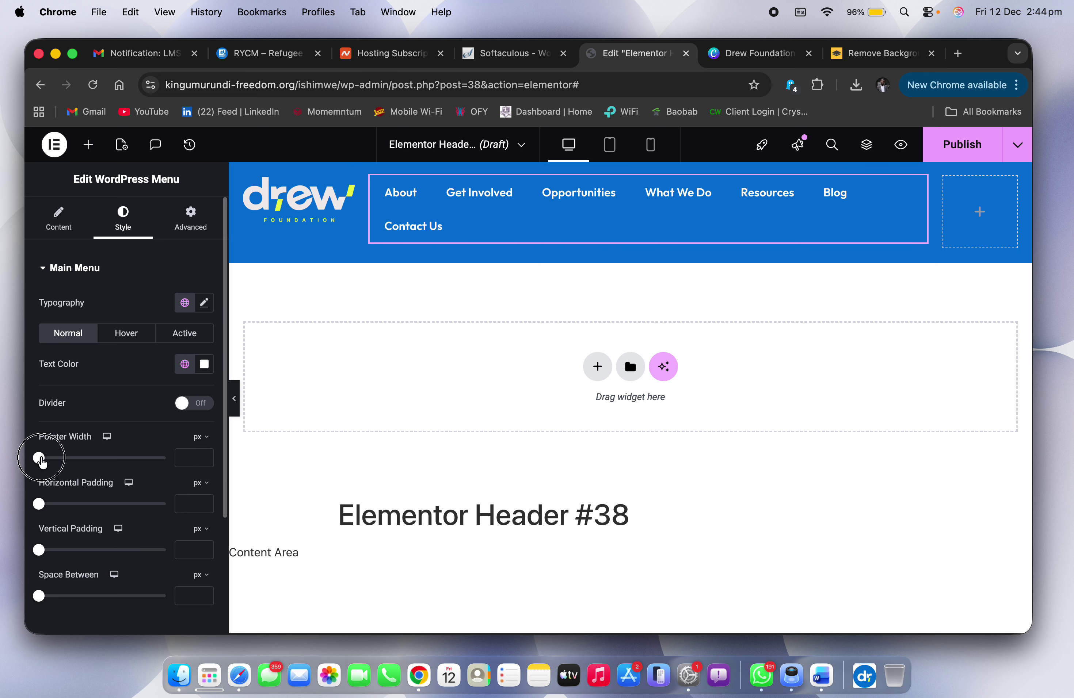
# Step: Set the menu's pointer width to 6 px and compare its hover underline with the Refugee Youth Changemakers menu in Safari
pyautogui.moveTo(36, 457); pyautogui.dragTo(64, 458)
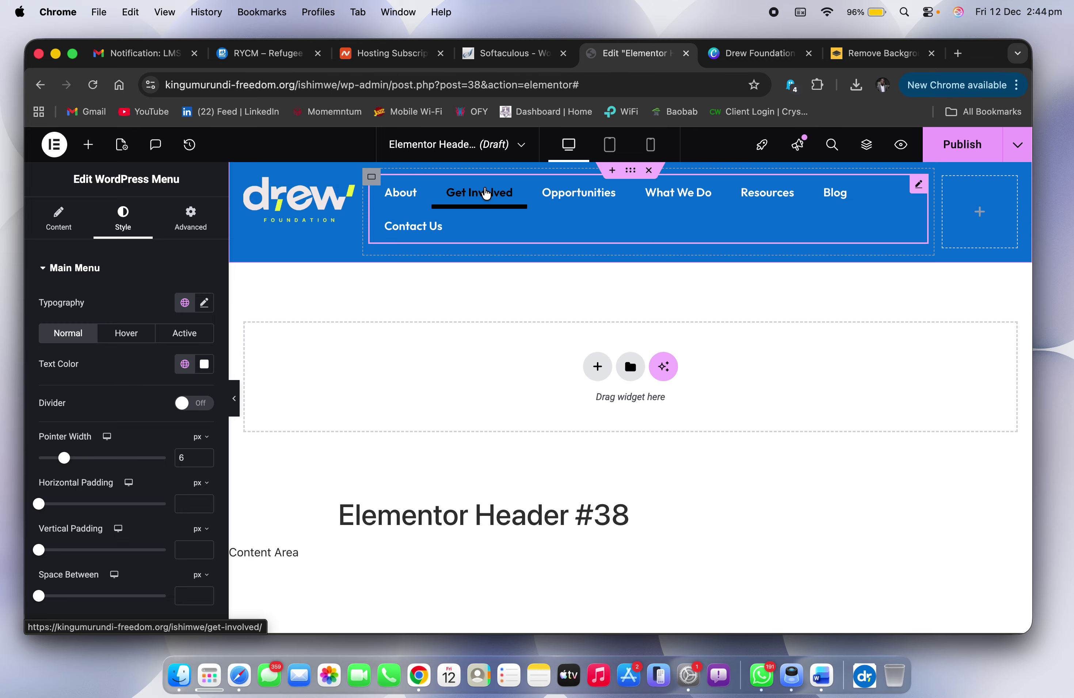
pyautogui.hotkey('ctrl', 'Right')
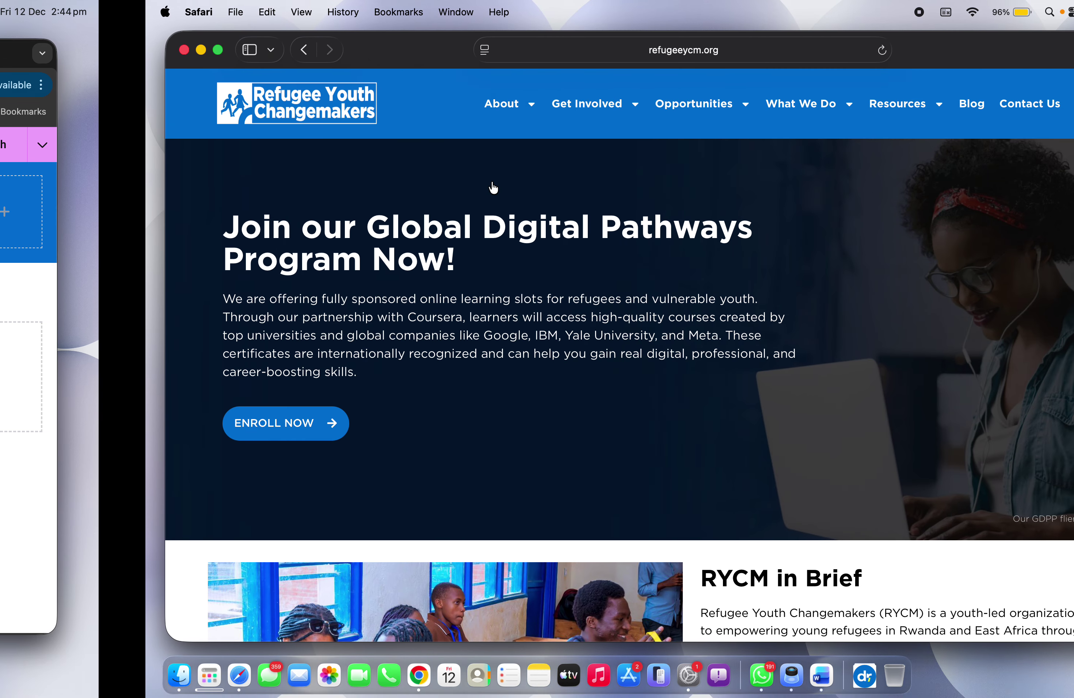
pyautogui.moveTo(462, 107)
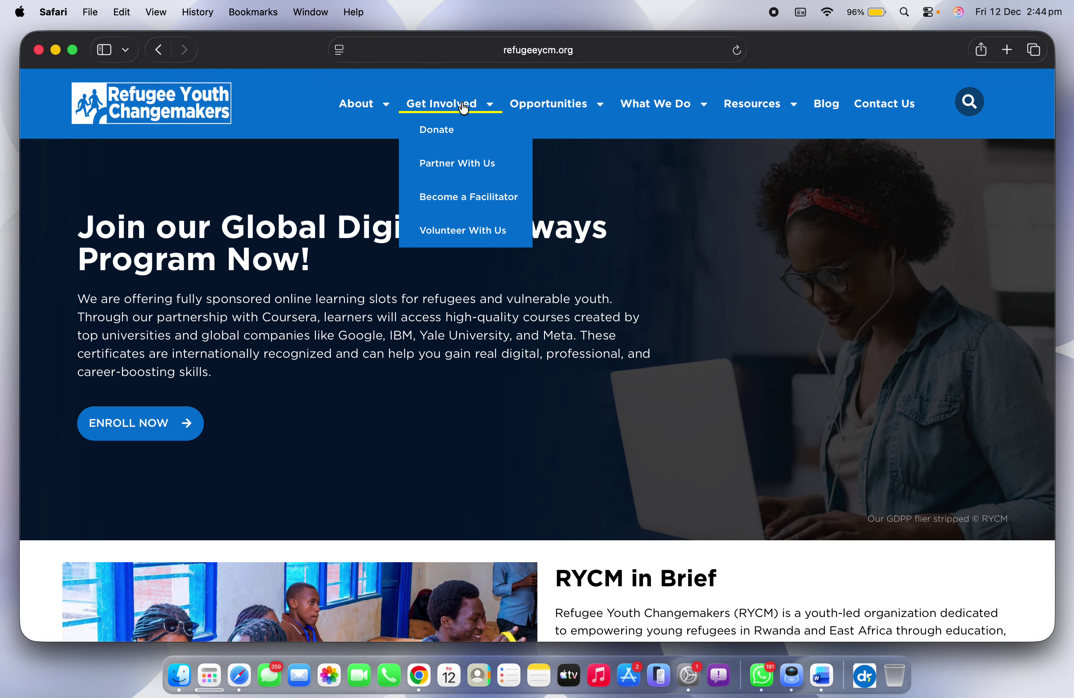
pyautogui.hotkey('ctrl', 'Left')
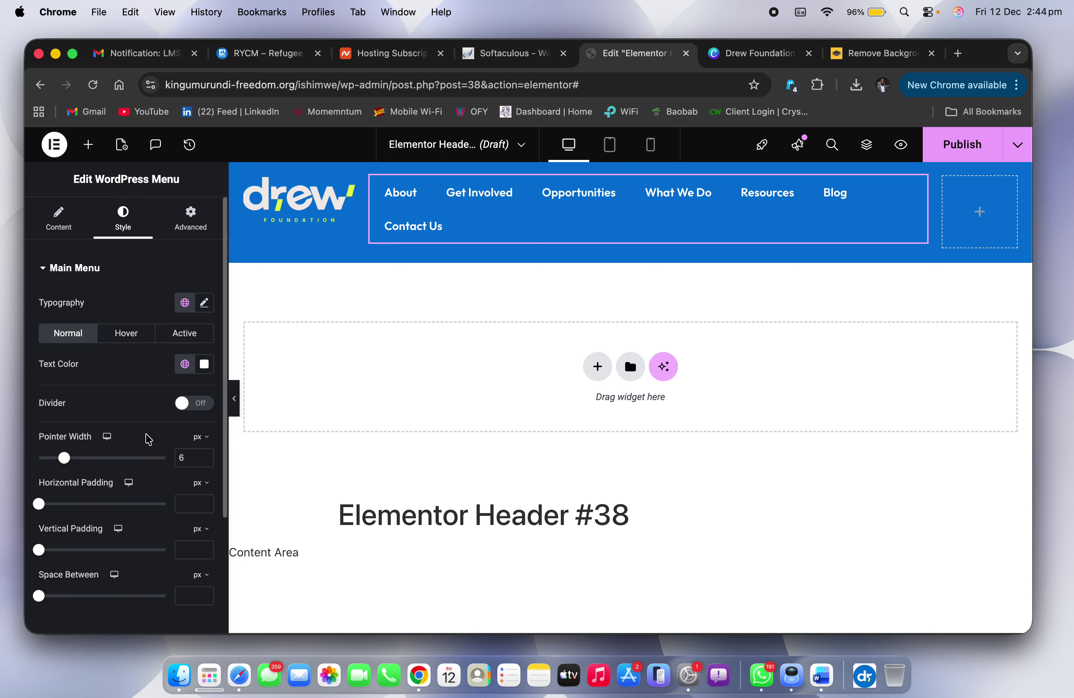
pyautogui.scroll(-3, 91, 488)
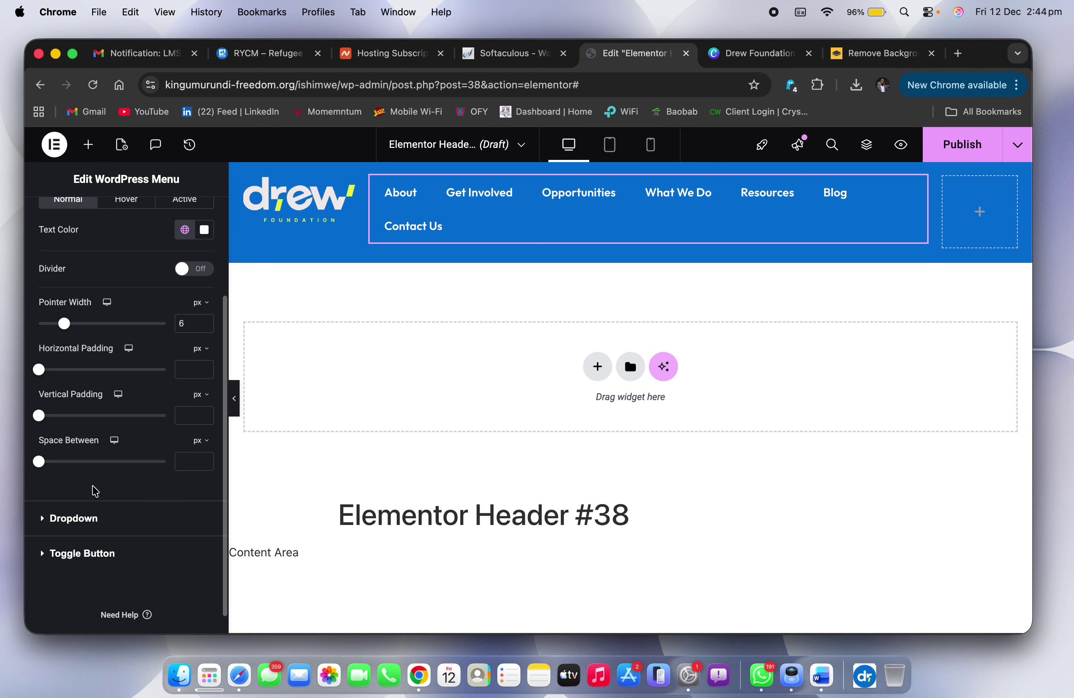
pyautogui.scroll(3, 93, 490)
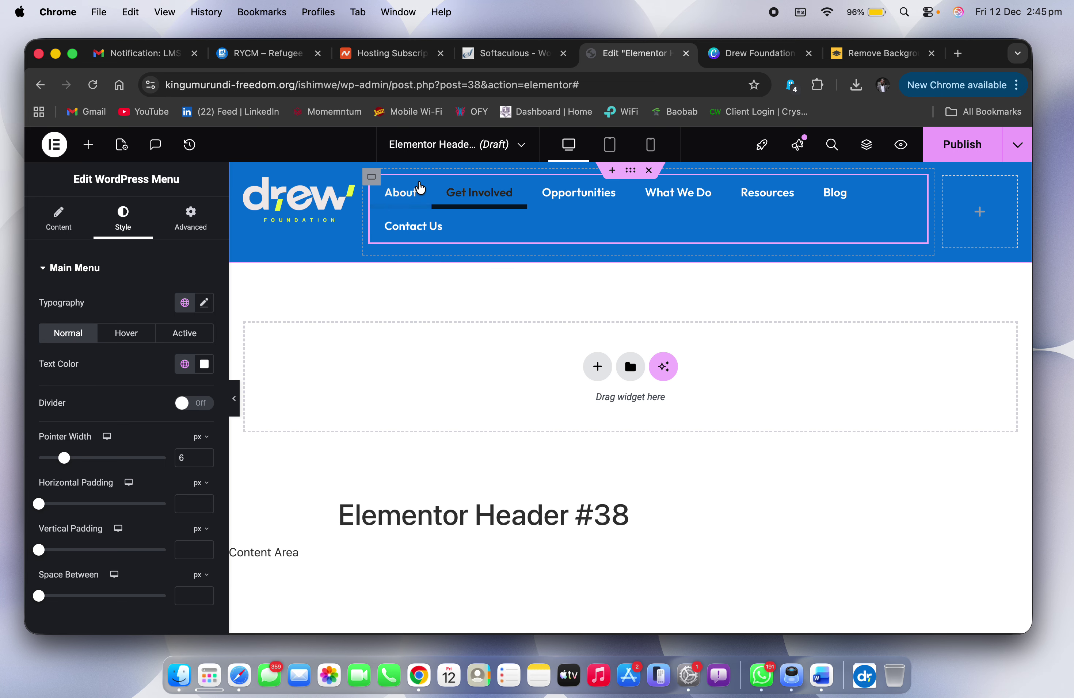
# Step: Set the menu's horizontal padding to 8 px, vertical padding to 16 px and space between items to 15 px
pyautogui.moveTo(37, 507); pyautogui.dragTo(59, 507)
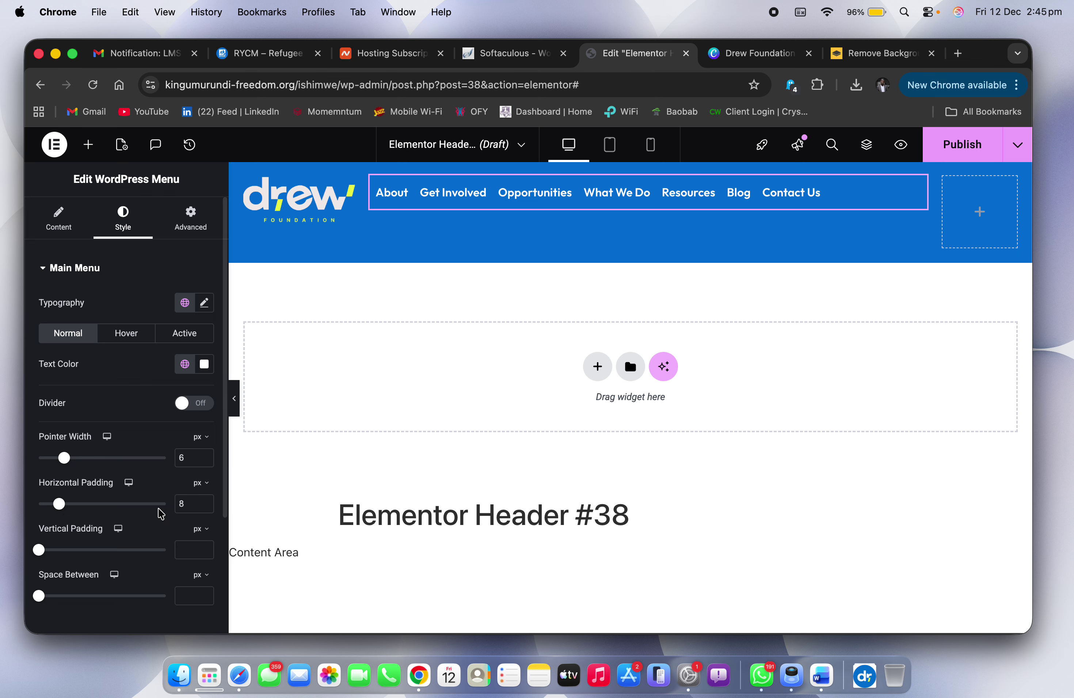
pyautogui.moveTo(39, 550); pyautogui.dragTo(80, 537)
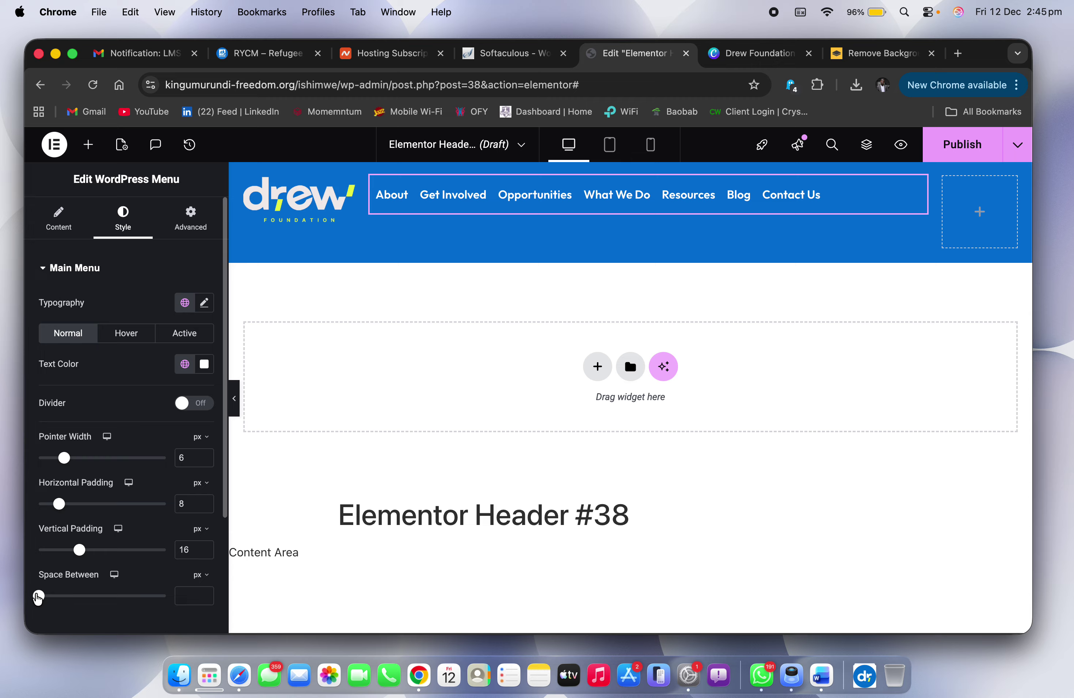
pyautogui.moveTo(38, 598)
pyautogui.mouseDown()
pyautogui.moveTo(75, 595)
pyautogui.moveTo(57, 601)
pyautogui.mouseUp()
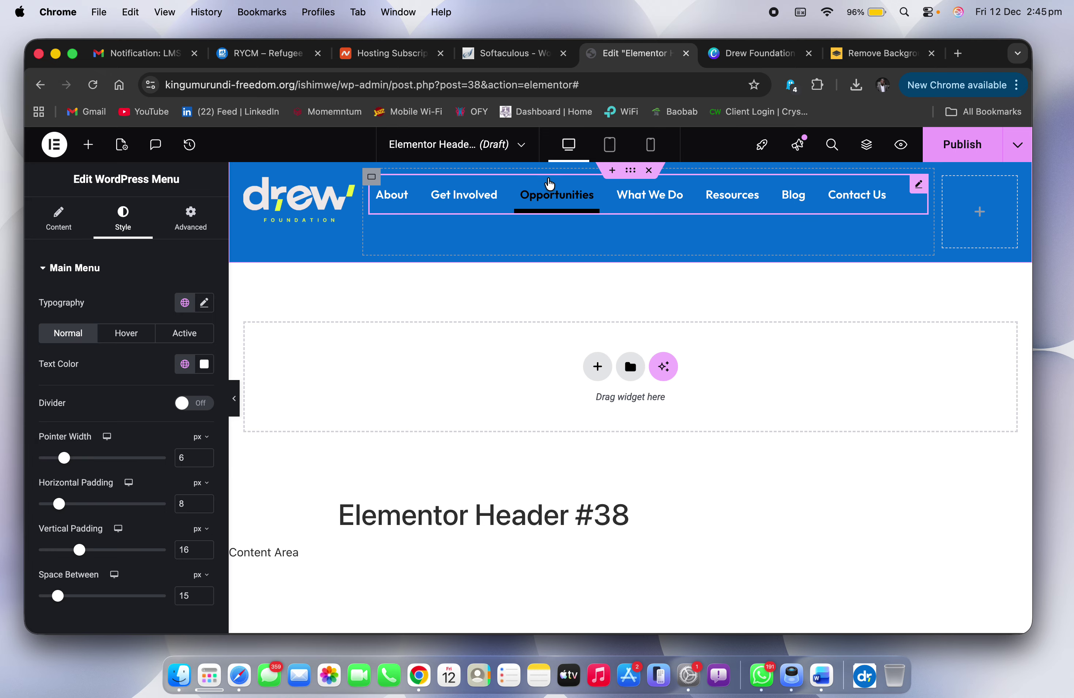
# Step: Examine the hover underlines and dropdowns of the Refugee Youth Changemakers menu in Safari, and return to the header editor in Chrome
pyautogui.hotkey('ctrl', 'Right')
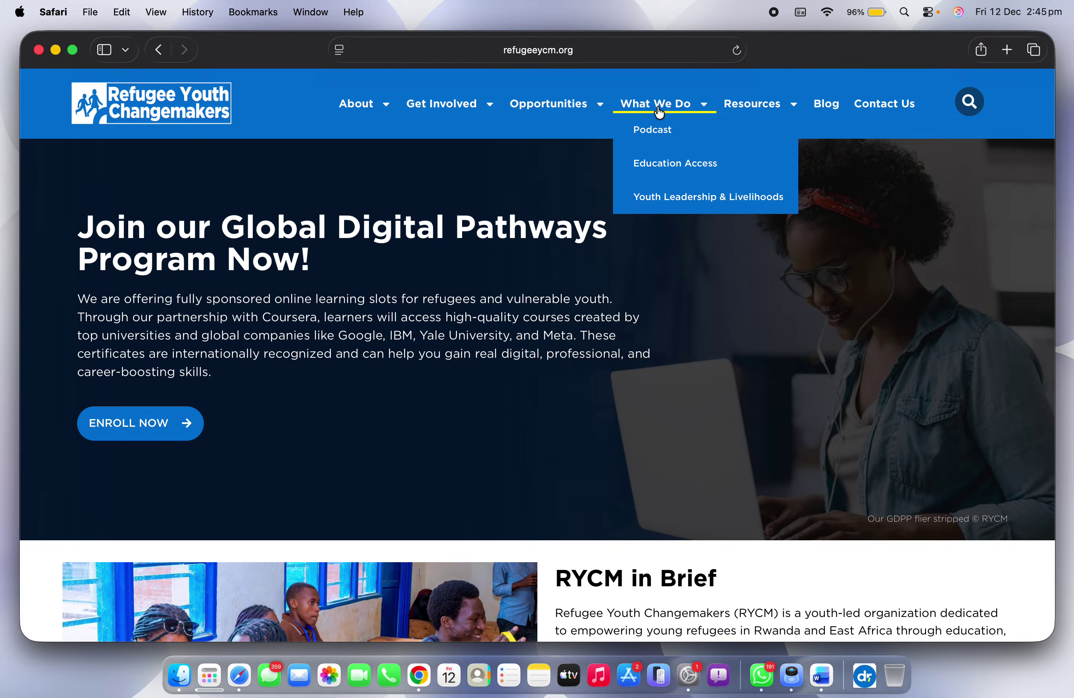
pyautogui.moveTo(750, 109)
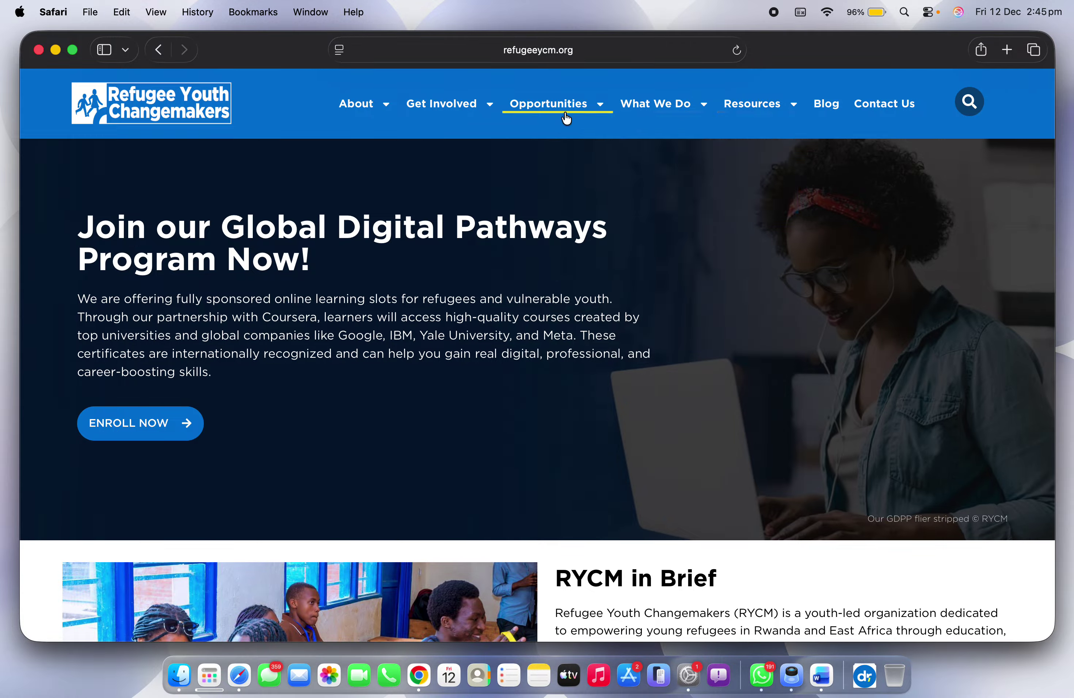
pyautogui.moveTo(566, 118)
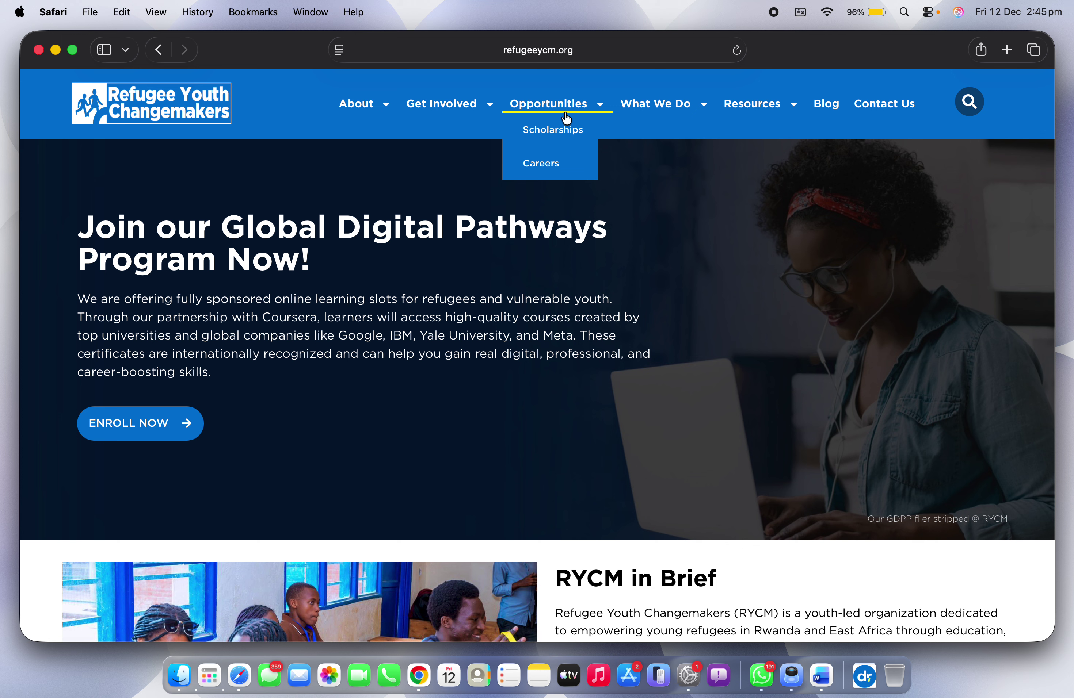
pyautogui.moveTo(426, 111)
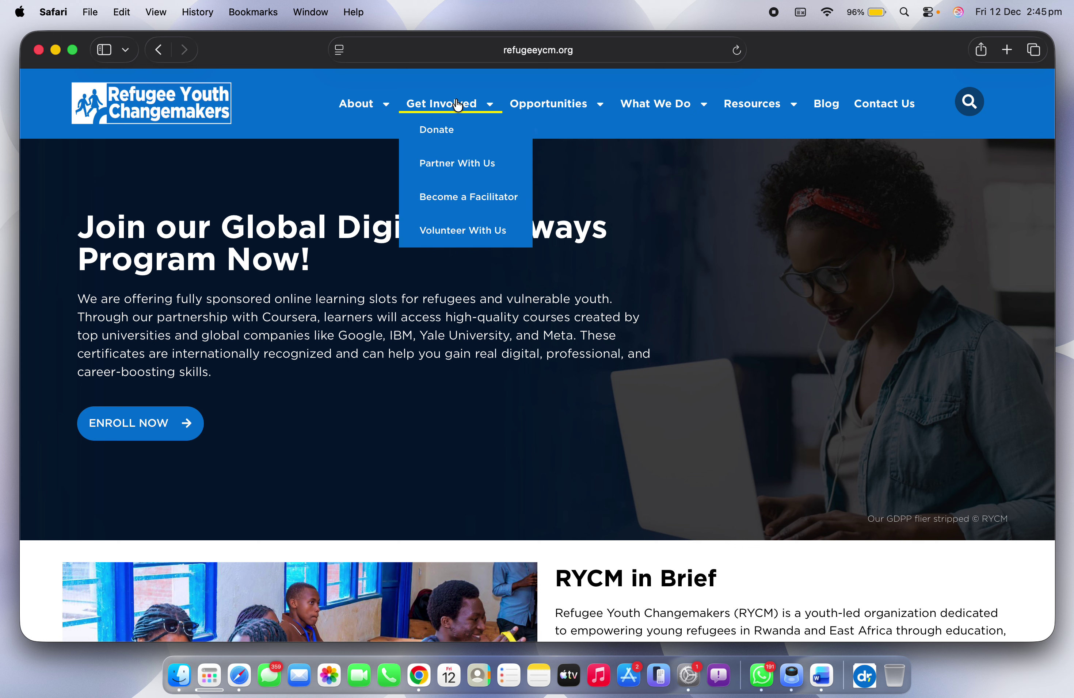
pyautogui.moveTo(535, 110)
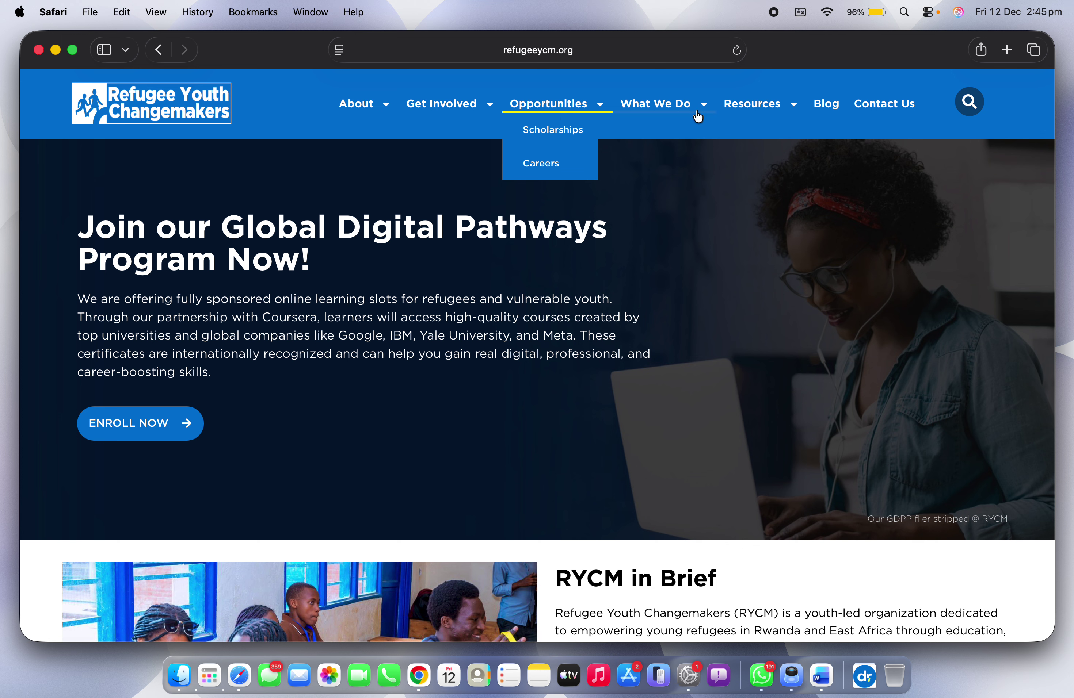
pyautogui.moveTo(673, 103)
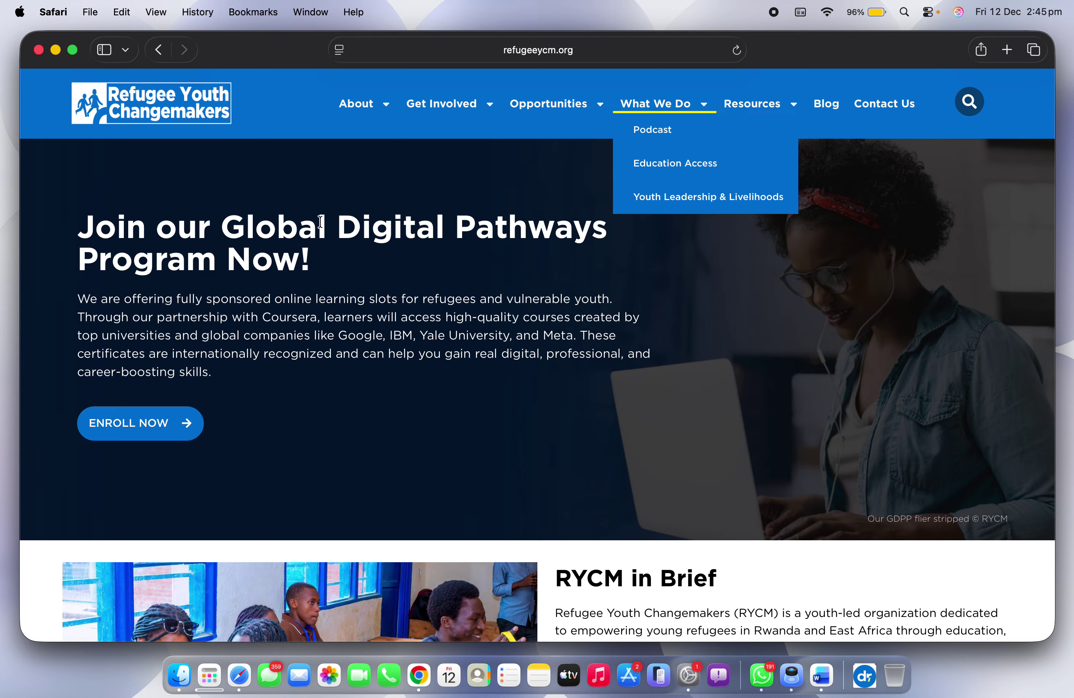
pyautogui.hotkey('ctrl', 'Left')
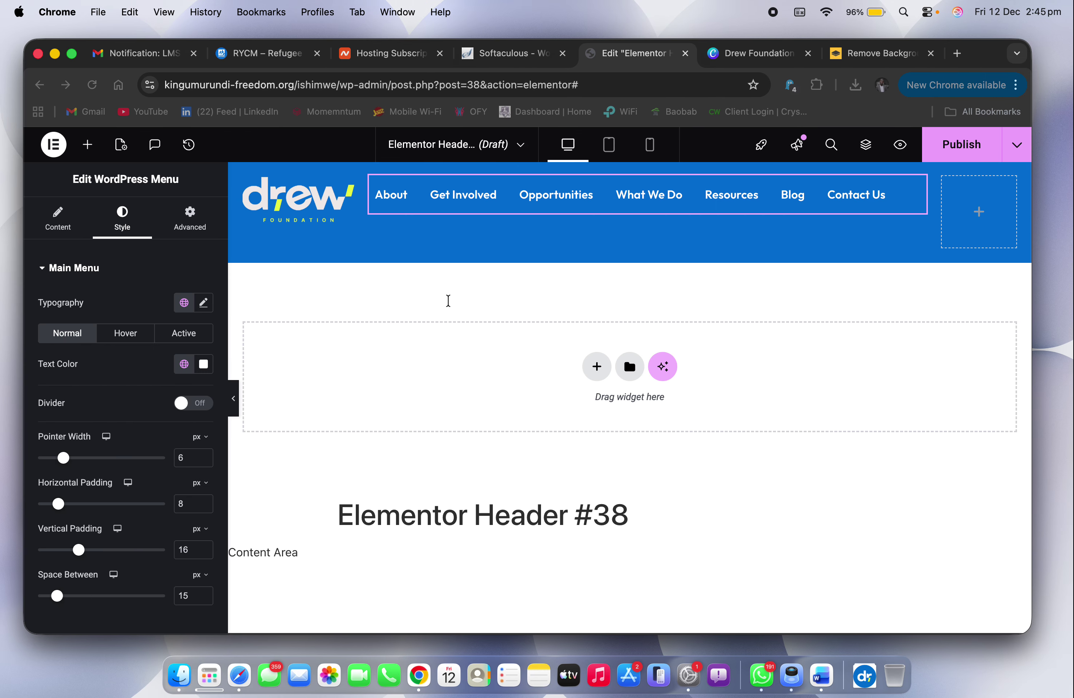
# Step: Set the menu's hover text color and hover pointer color to the global Secondary color #EAFF00
pyautogui.click(126, 338)
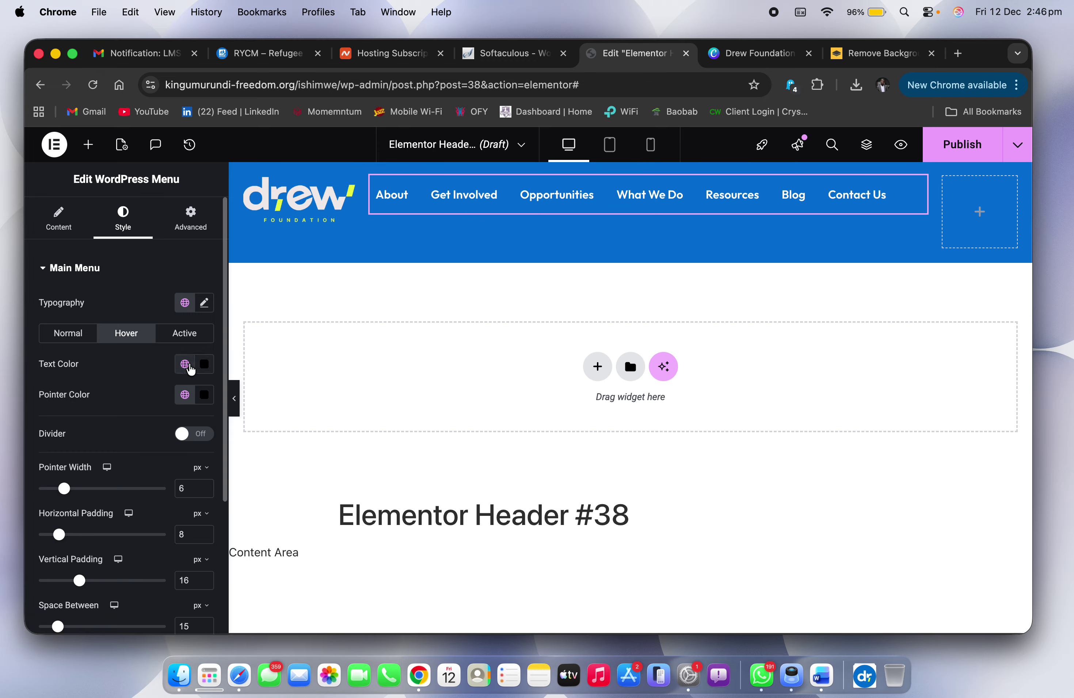
pyautogui.click(185, 364)
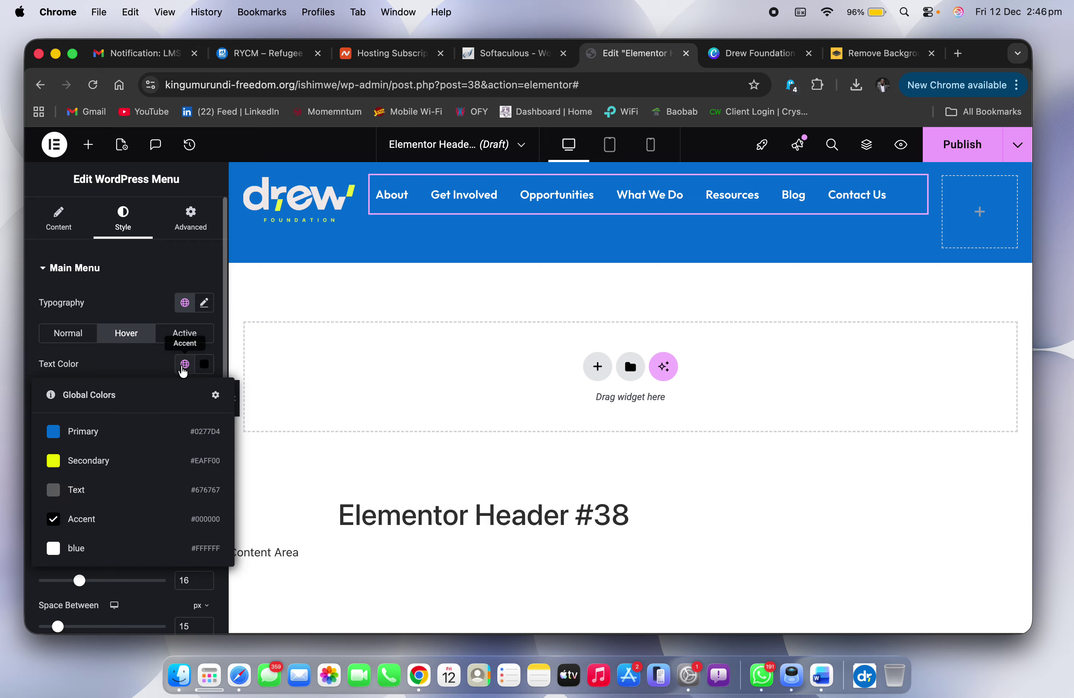
pyautogui.click(106, 459)
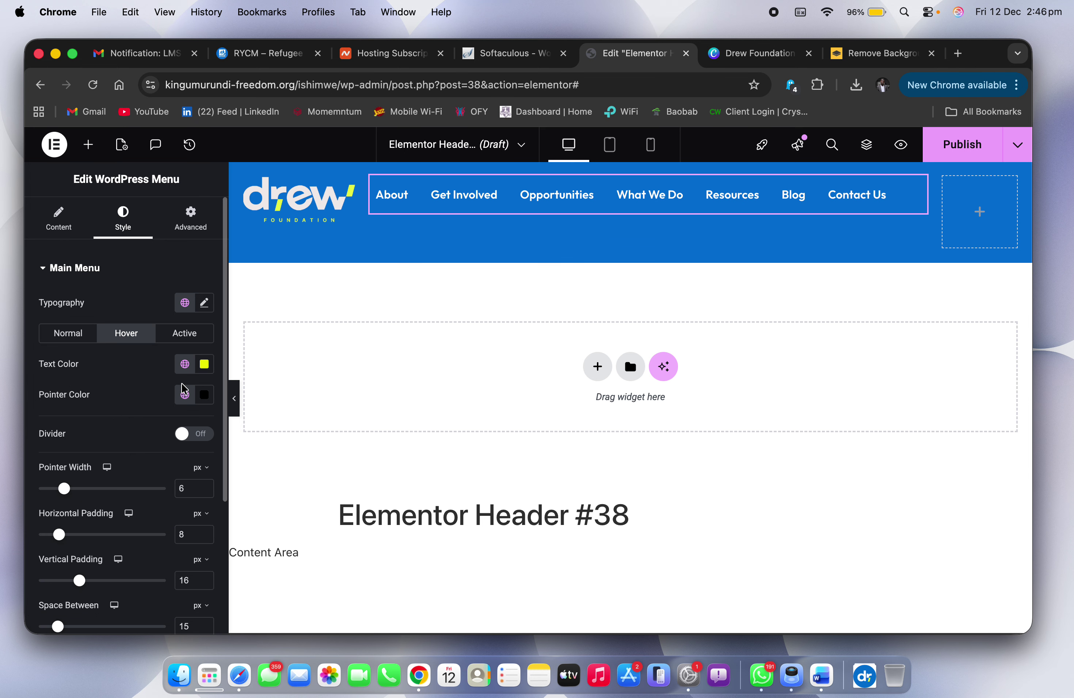
pyautogui.click(184, 394)
pyautogui.click(74, 492)
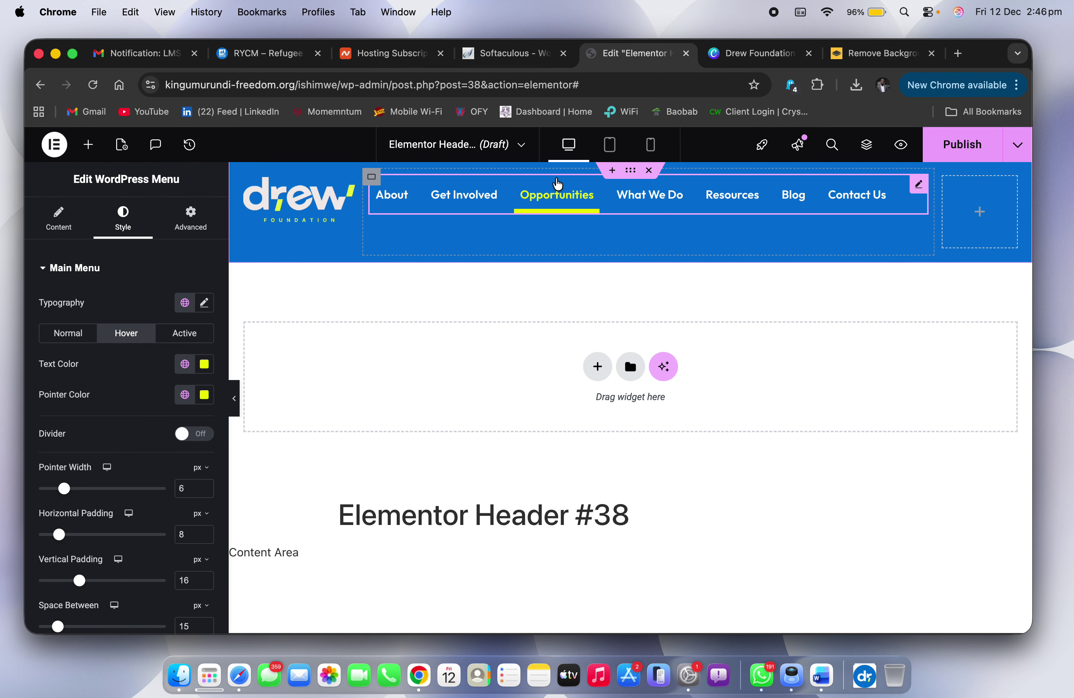
# Step: Compare the hover style with the reference menu in Safari and set the menu's hover text color to the global color #FFFFFF
pyautogui.hotkey('ctrl', 'Right')
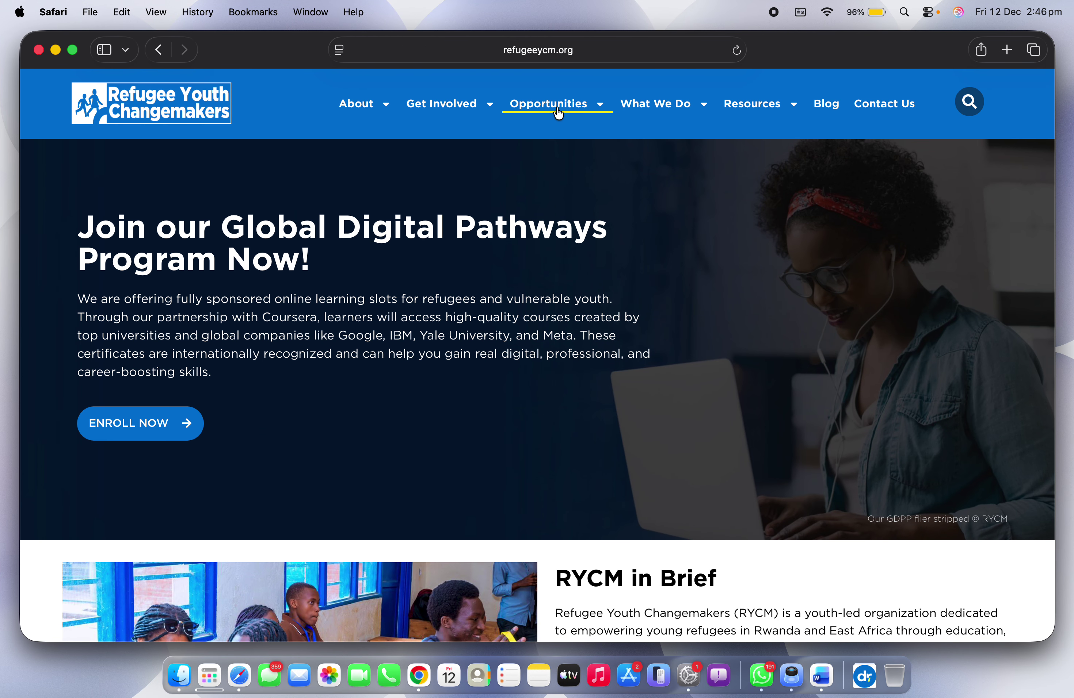
pyautogui.hotkey('ctrl', 'Left')
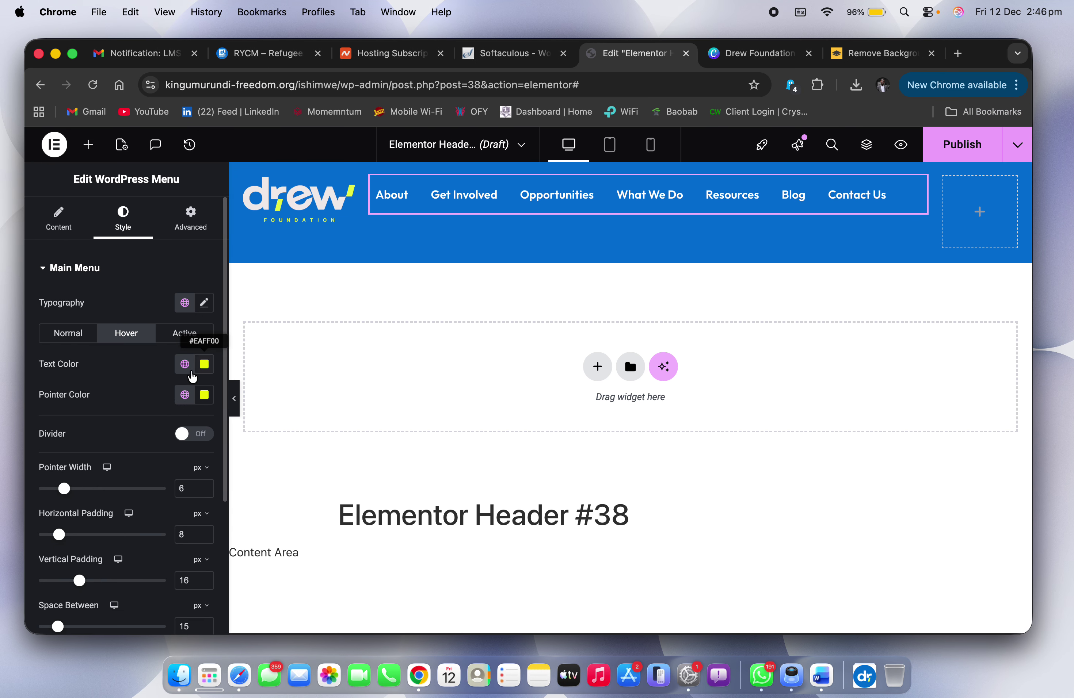
pyautogui.click(184, 364)
pyautogui.click(72, 548)
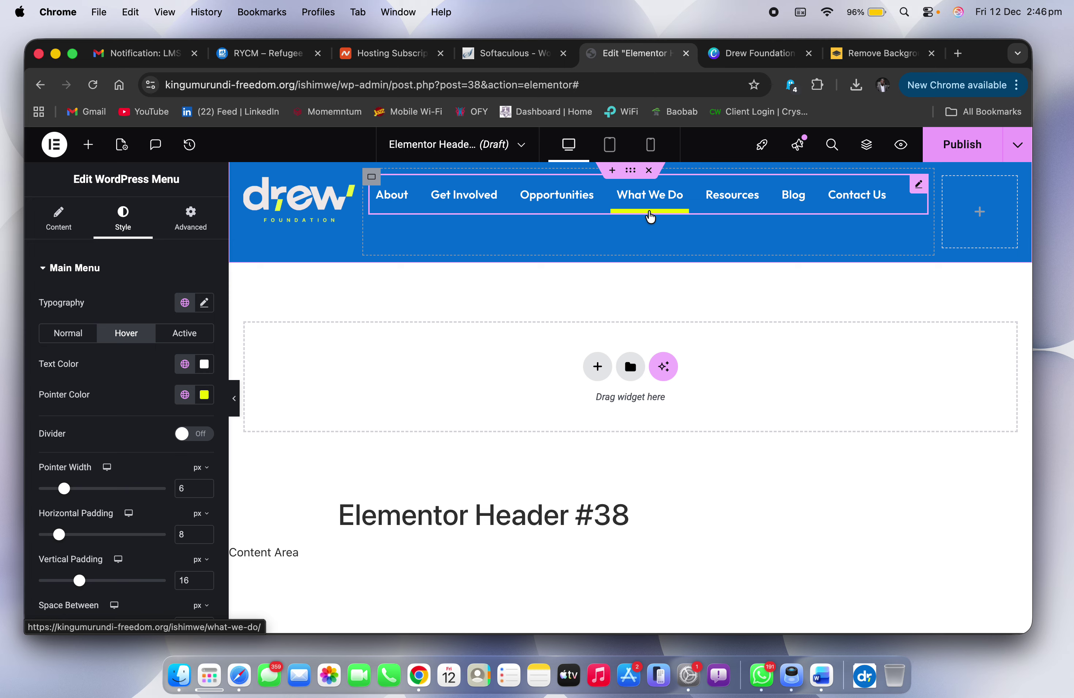
# Step: Compare the underline thickness with the reference menu in Safari and set the menu's pointer width to 3 px
pyautogui.hotkey('ctrl', 'Right')
pyautogui.moveTo(572, 112)
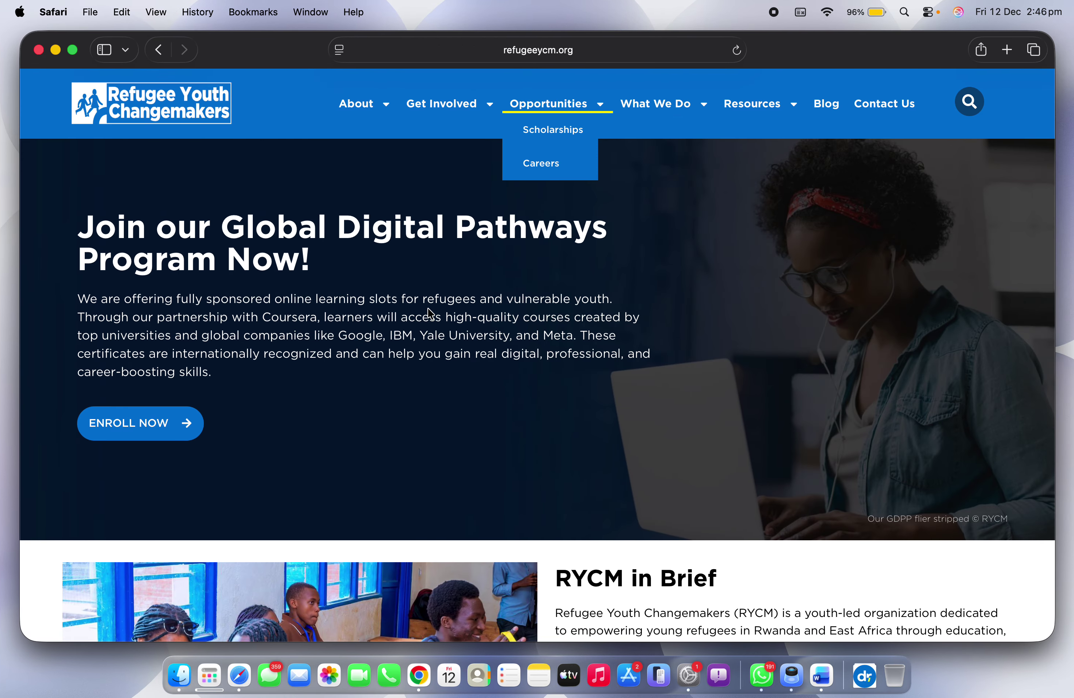
pyautogui.hotkey('ctrl', 'Left')
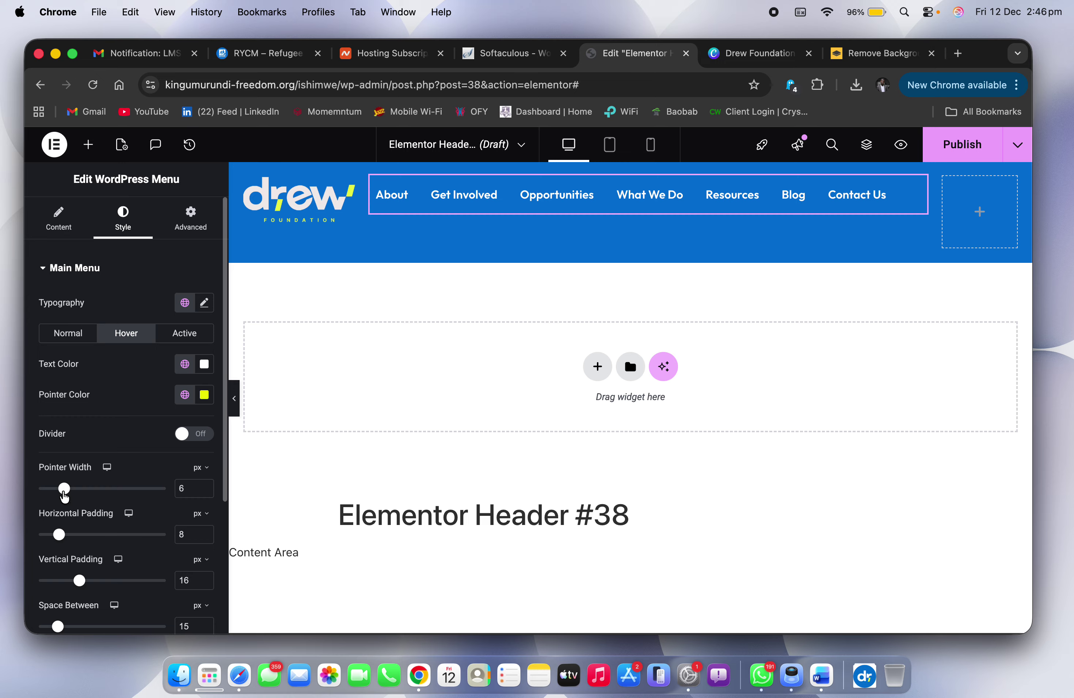
pyautogui.moveTo(64, 496); pyautogui.dragTo(51, 494)
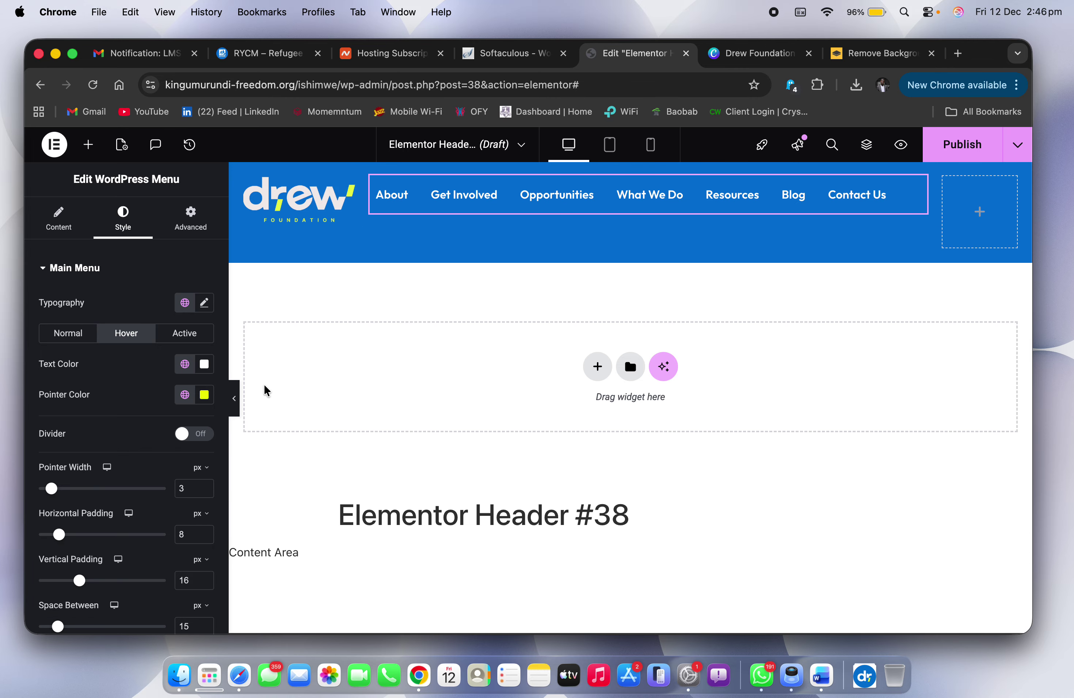
# Step: Open the Get Involved page of the reference site in Safari to examine its active menu item, and return to the header editor in Chrome
pyautogui.click(185, 336)
pyautogui.hotkey('ctrl', 'Right')
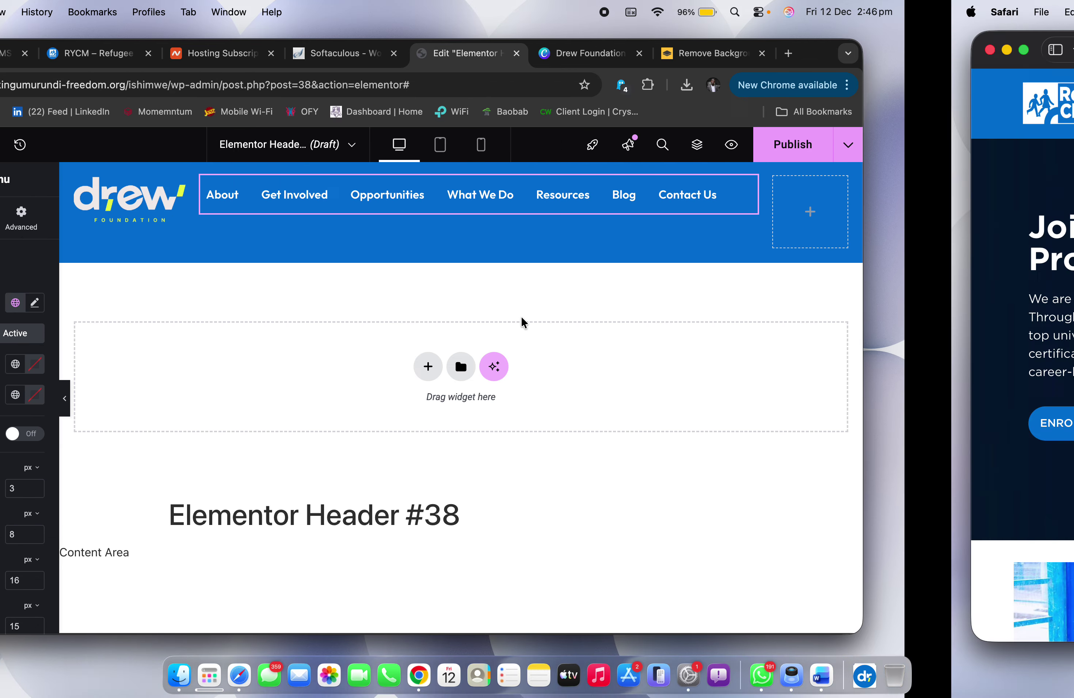
pyautogui.moveTo(558, 115)
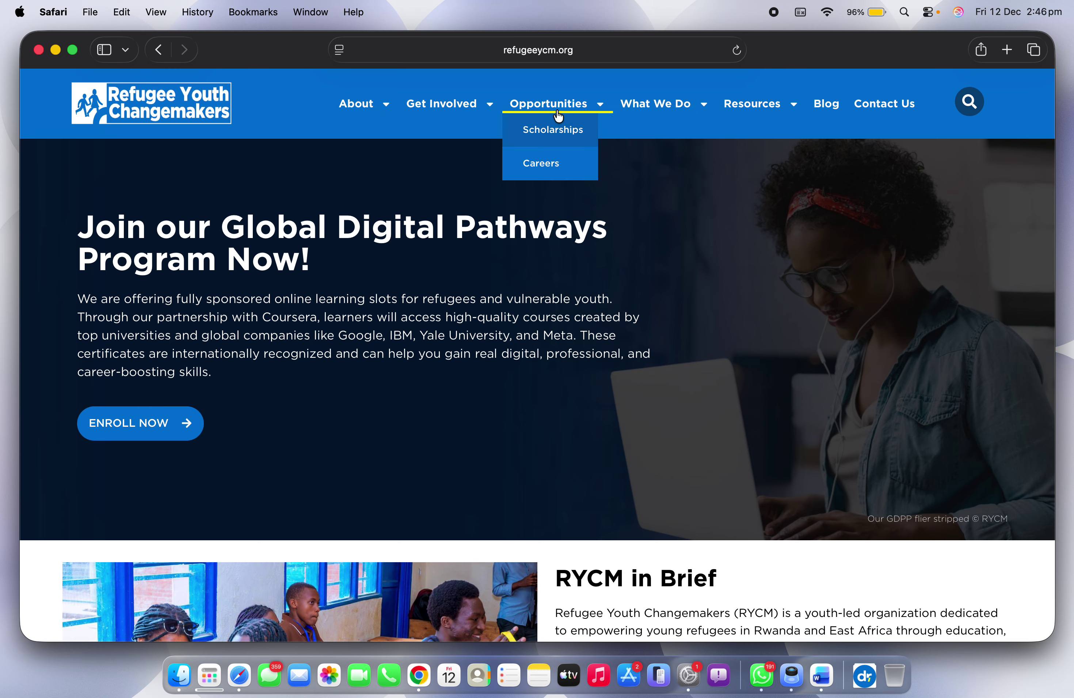
pyautogui.click(449, 104)
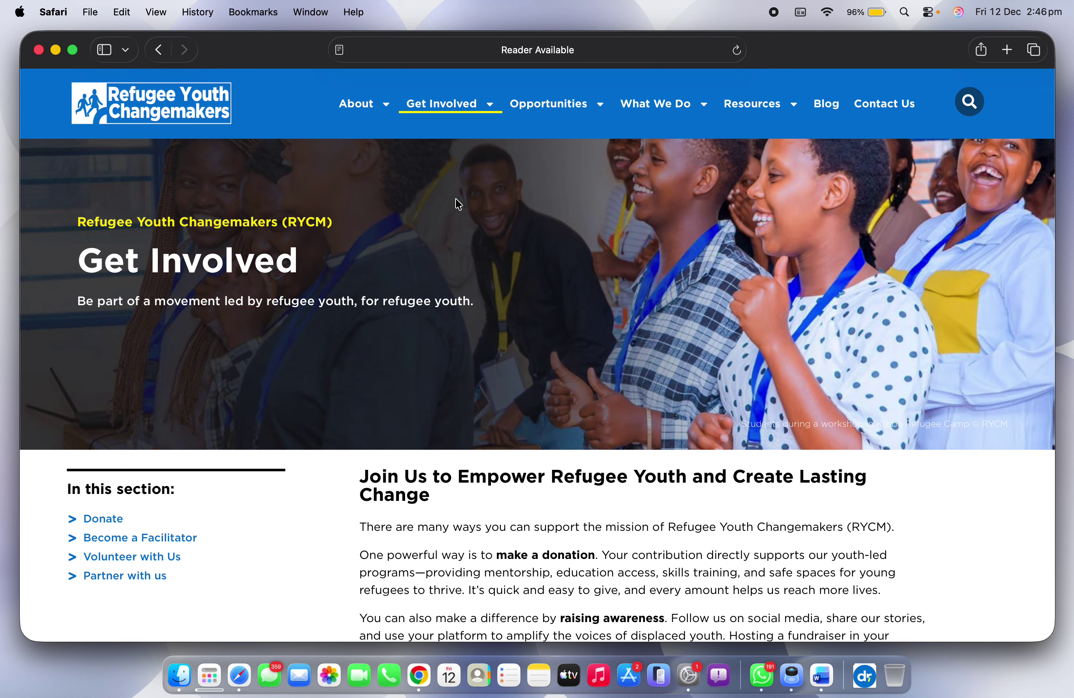
pyautogui.hotkey('ctrl', 'Left')
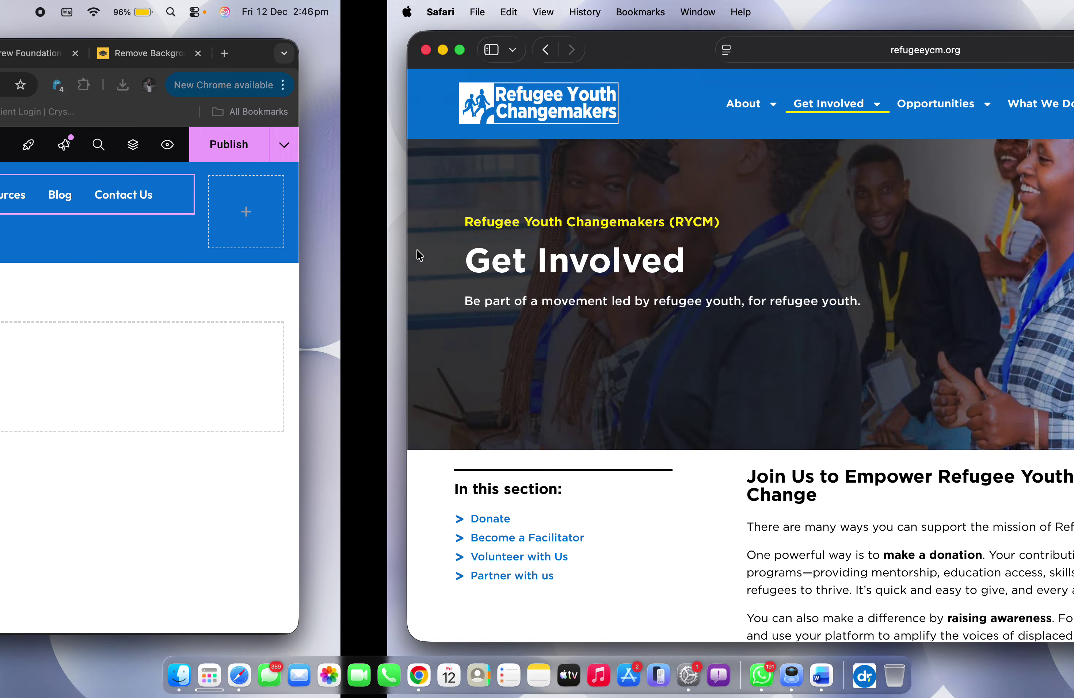
# Step: Set the menu's active text color to the global color #FFFFFF and its active pointer color to the global Secondary color #EAFF00
pyautogui.click(184, 363)
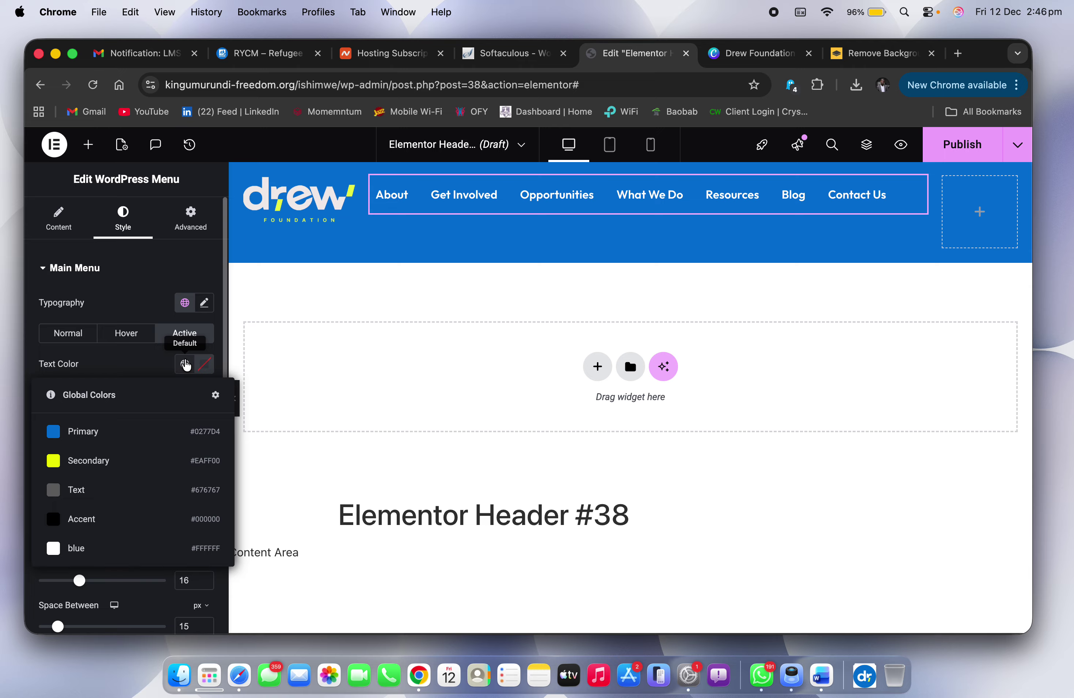
pyautogui.click(106, 547)
pyautogui.click(181, 397)
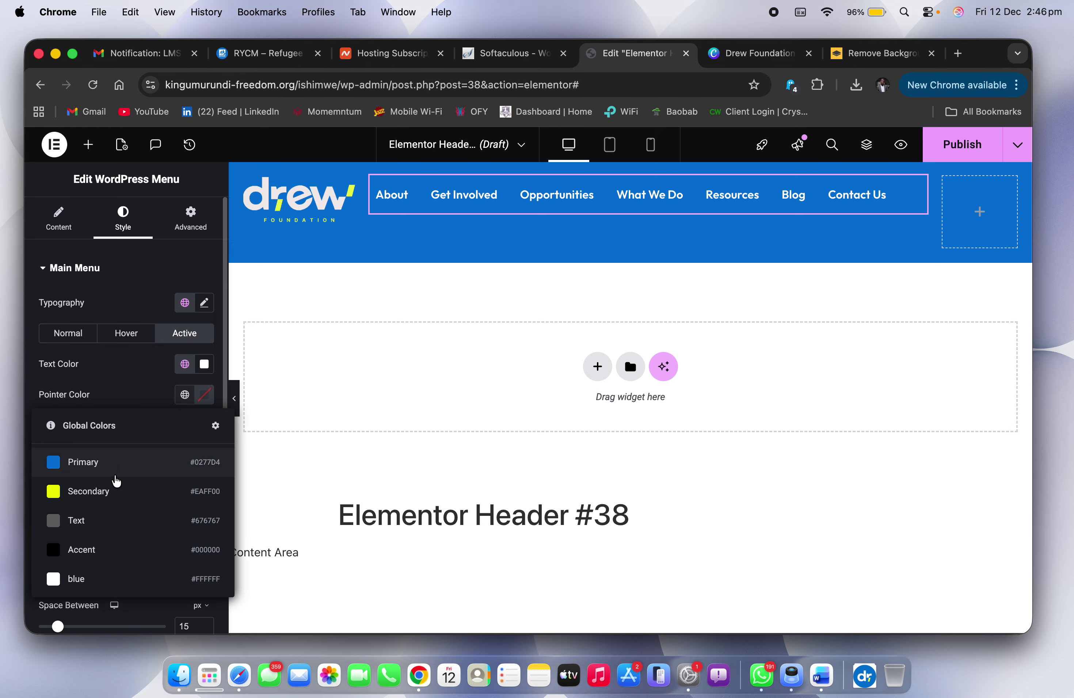
pyautogui.click(103, 490)
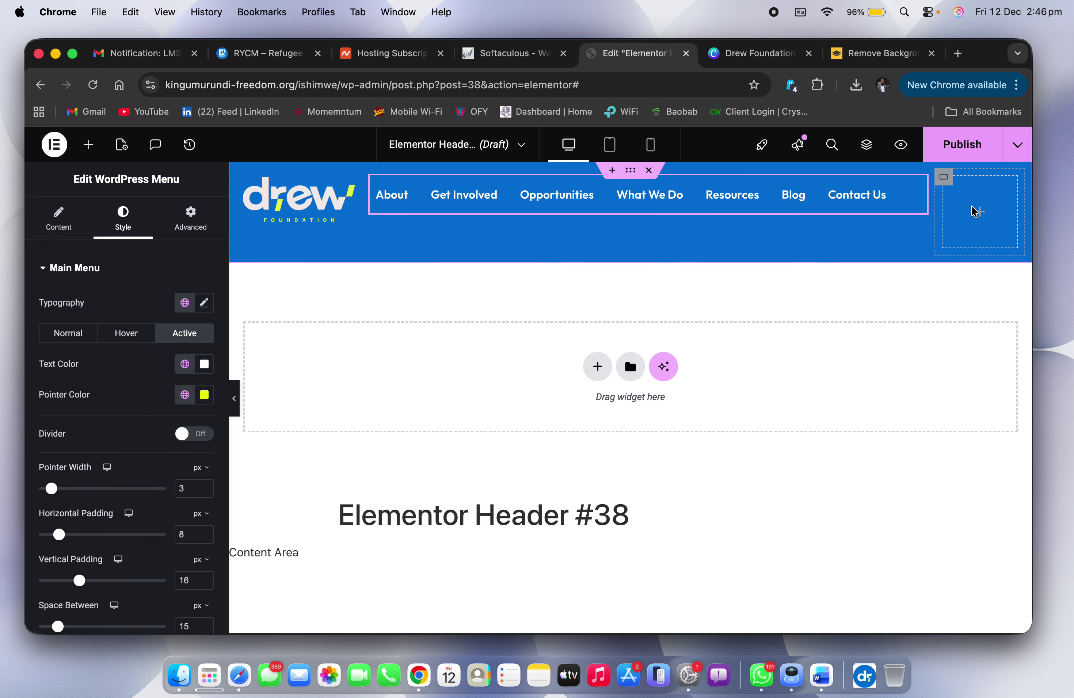
# Step: Check the reference site's header in Safari and add an Icon widget to the empty third column of the header in Chrome
pyautogui.hotkey('ctrl', 'Right')
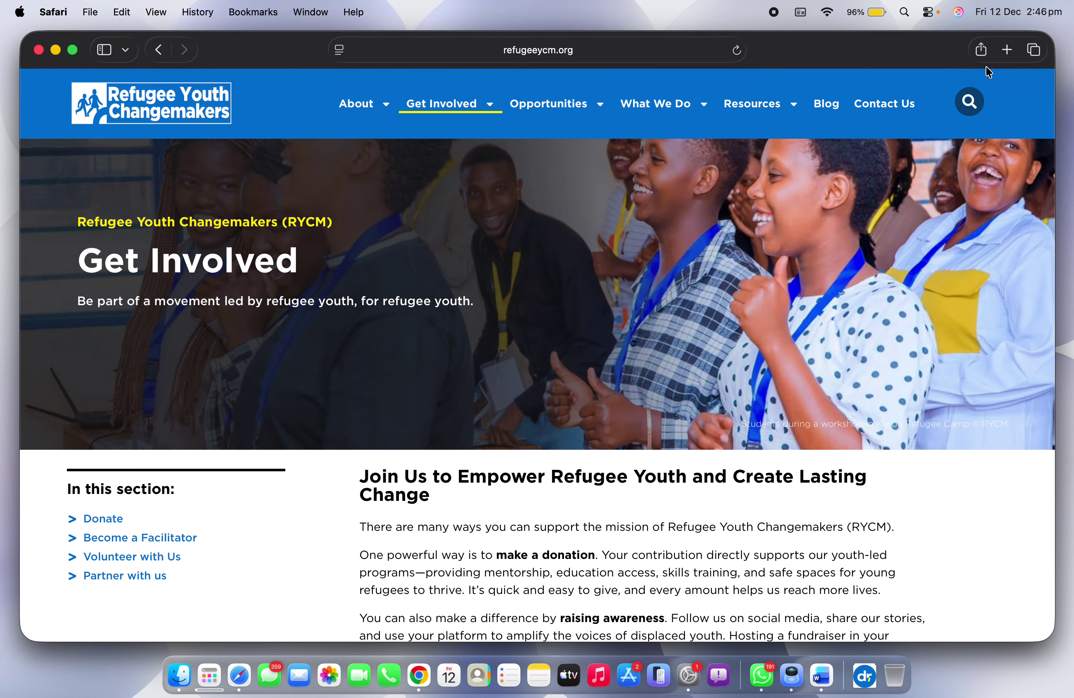
pyautogui.click(186, 117)
pyautogui.hotkey('ctrl', 'Left')
pyautogui.click(88, 144)
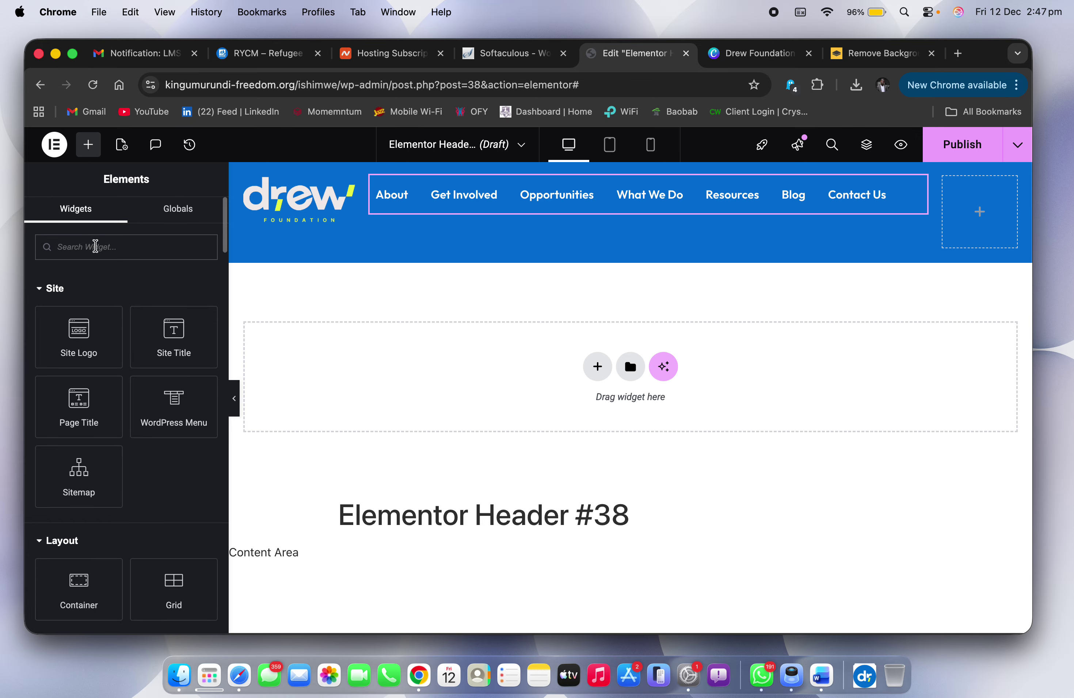
pyautogui.click(95, 247)
pyautogui.write('icon')
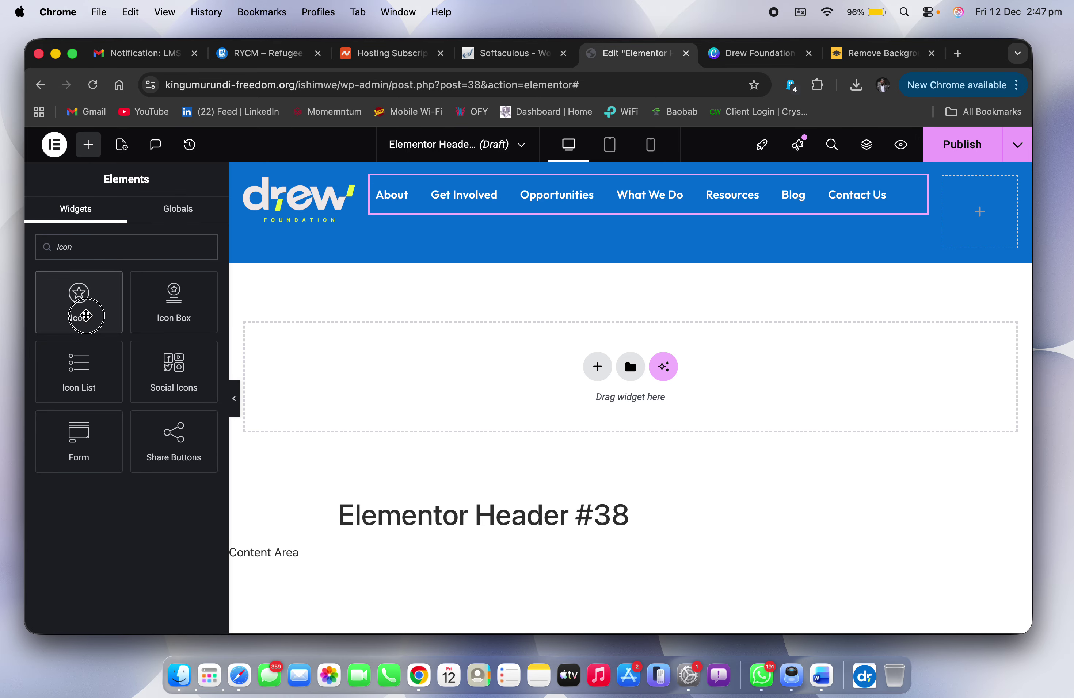
pyautogui.moveTo(86, 316); pyautogui.dragTo(1005, 237)
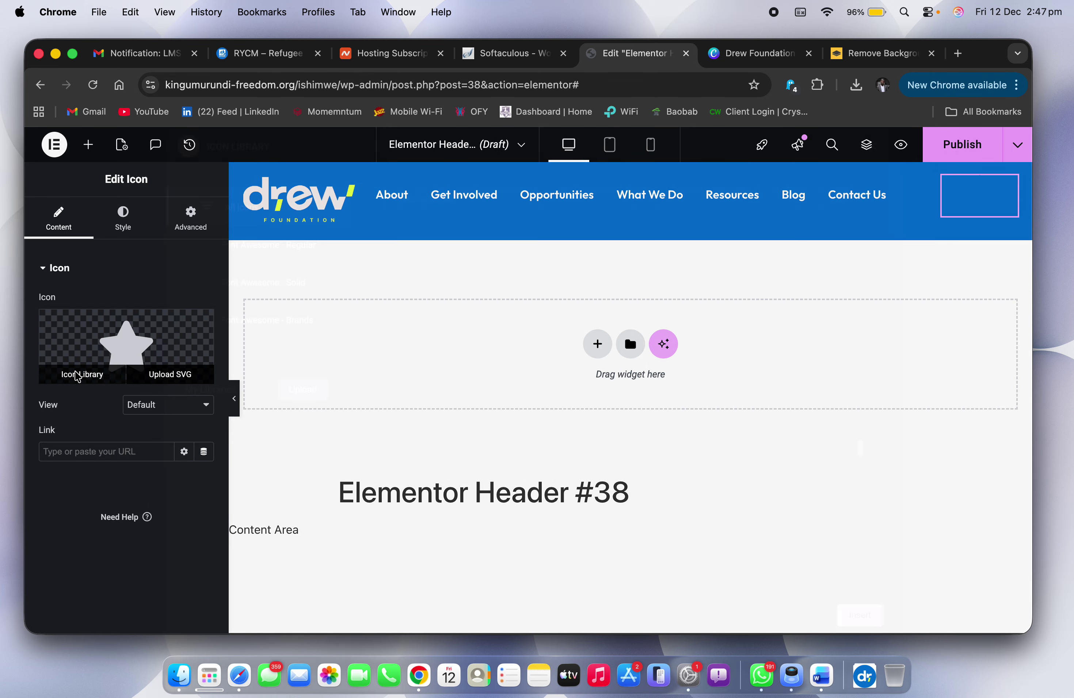
# Step: Replace the widget's star with the plain Search magnifier from the icon library
pyautogui.click(80, 372)
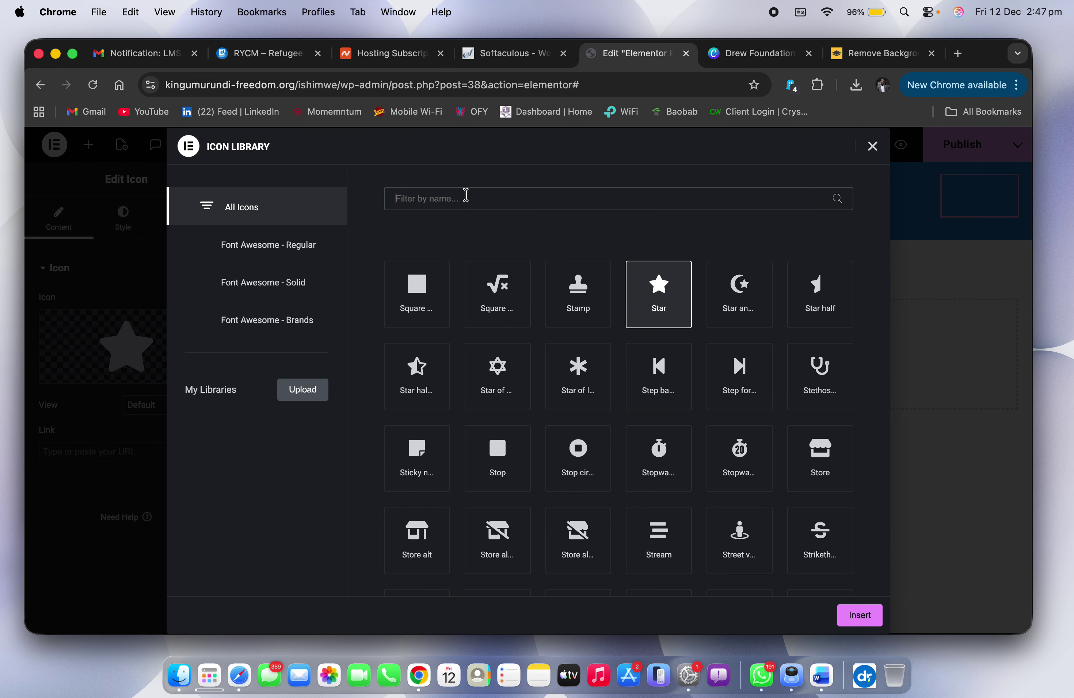
pyautogui.write('search')
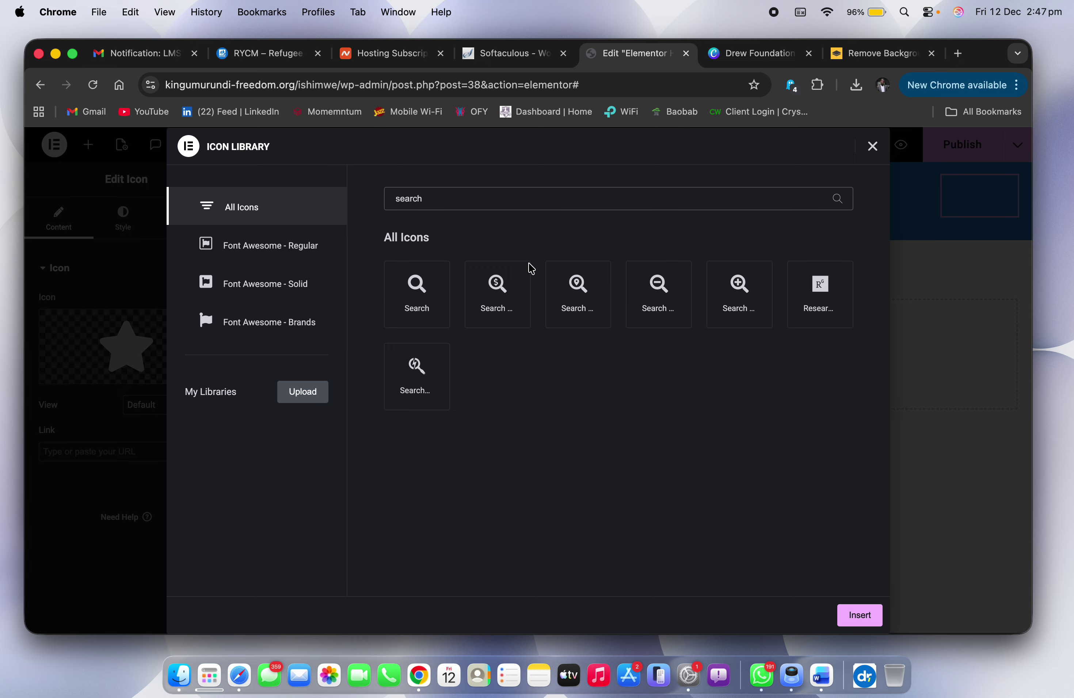
pyautogui.click(418, 317)
pyautogui.click(858, 616)
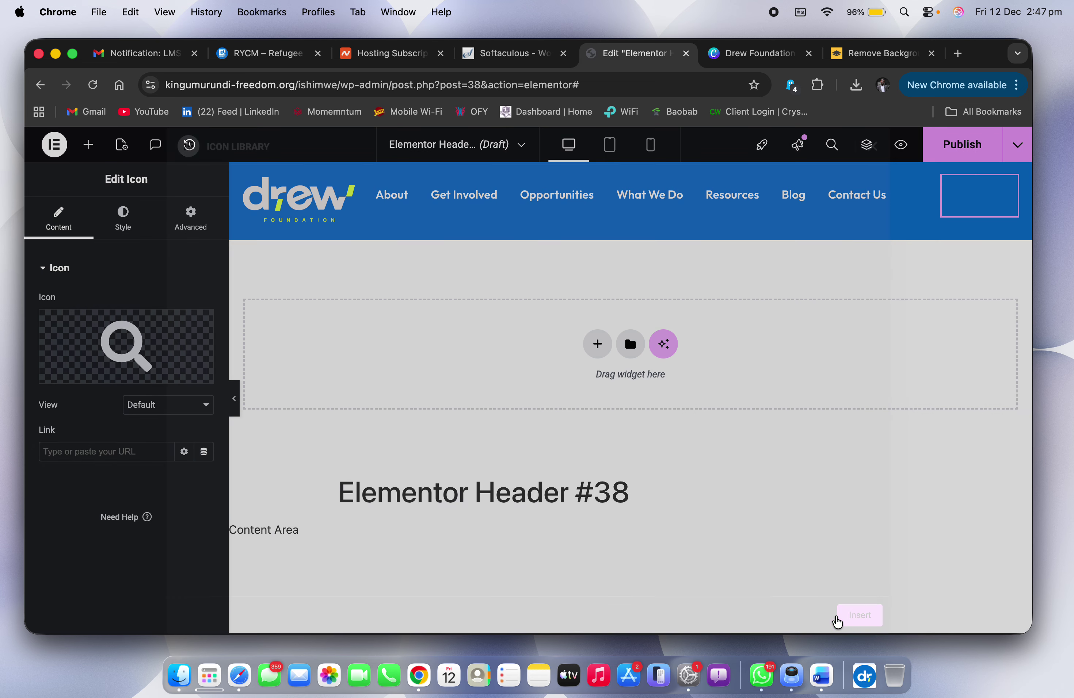
# Step: Set the search icon's primary color to the global color #FFFFFF and its size to 25 px, comparing with the reference header in Safari
pyautogui.click(123, 217)
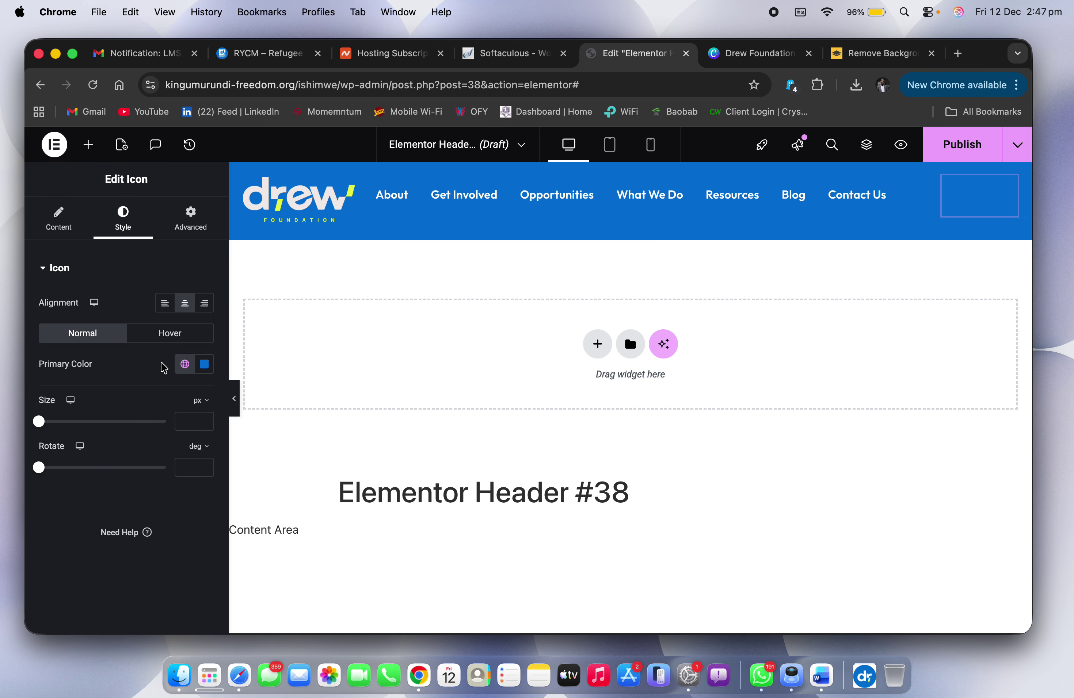
pyautogui.click(185, 364)
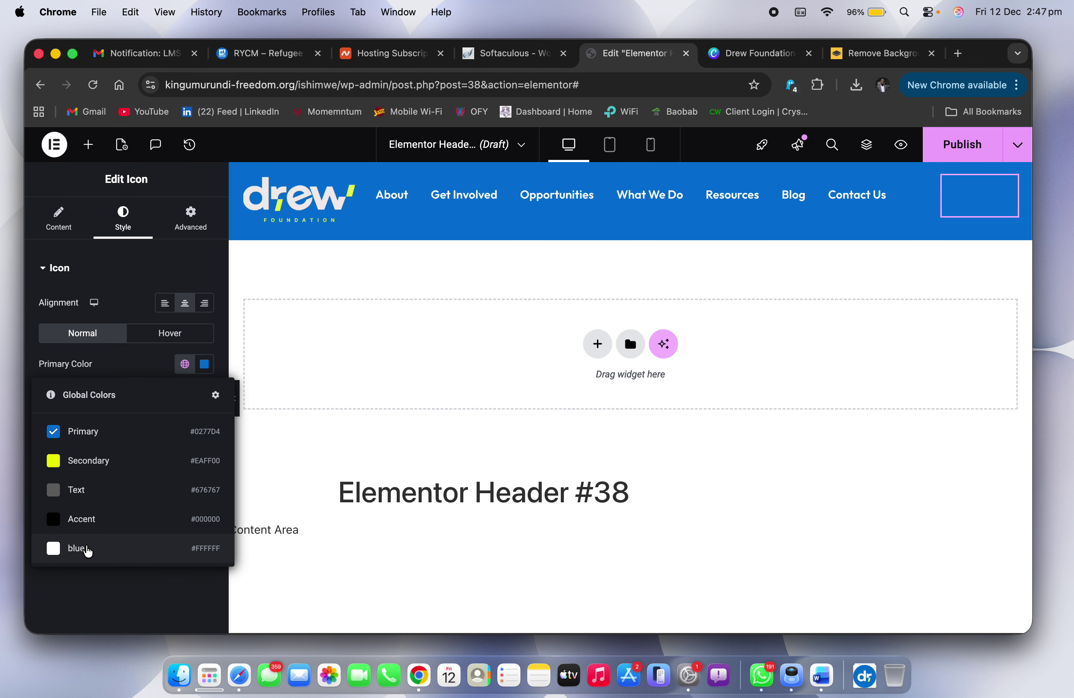
pyautogui.click(87, 550)
pyautogui.moveTo(47, 422); pyautogui.dragTo(49, 426)
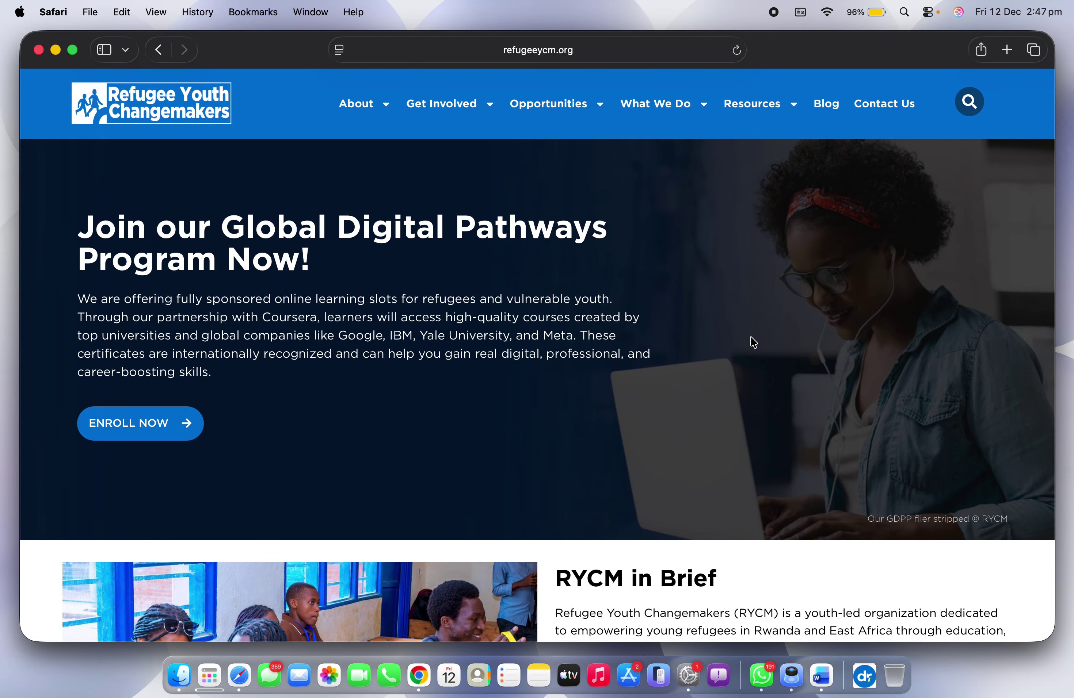
pyautogui.hotkey('ctrl', 'Left')
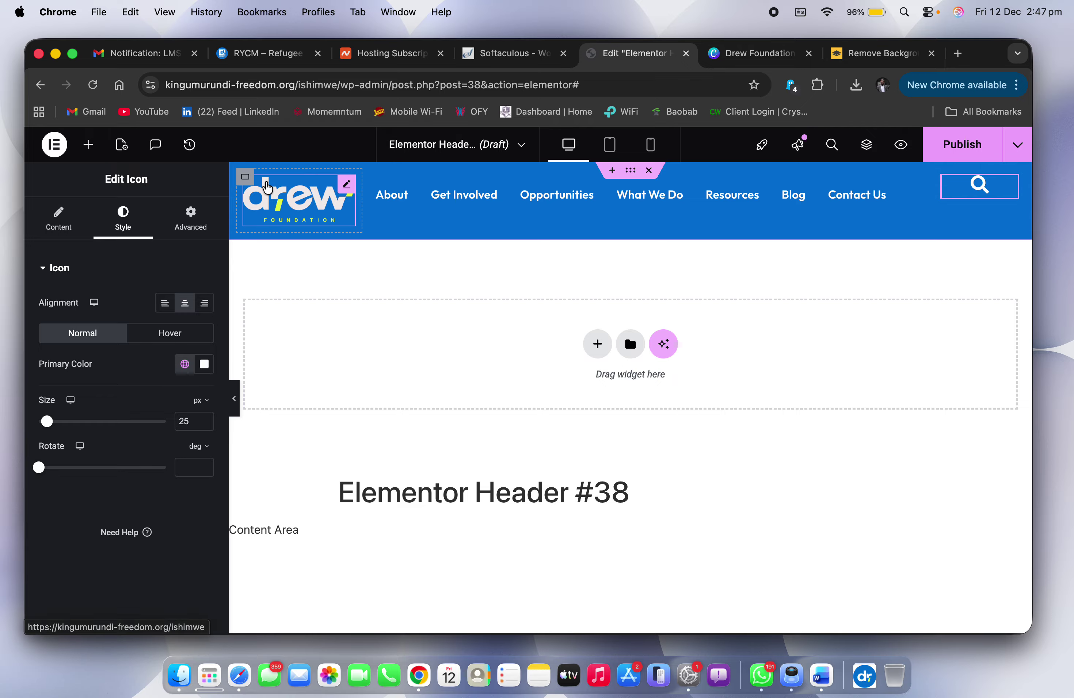
# Step: Justify the logo column's content to the center and set the outer header container's item alignment to center
pyautogui.click(244, 179)
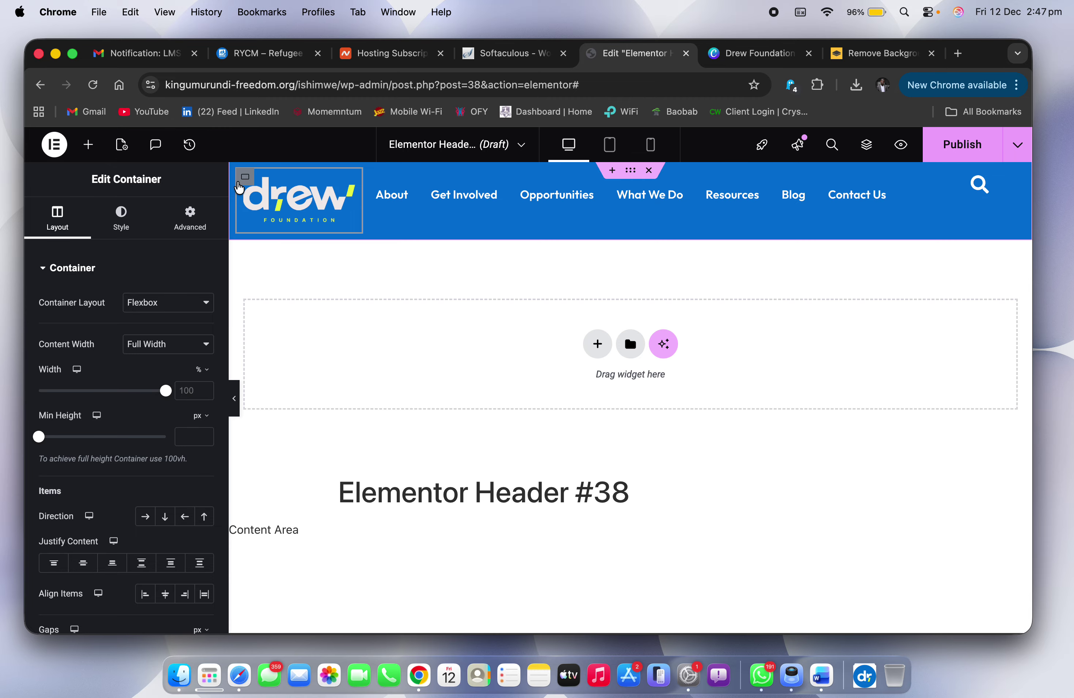
pyautogui.scroll(-1, 130, 549)
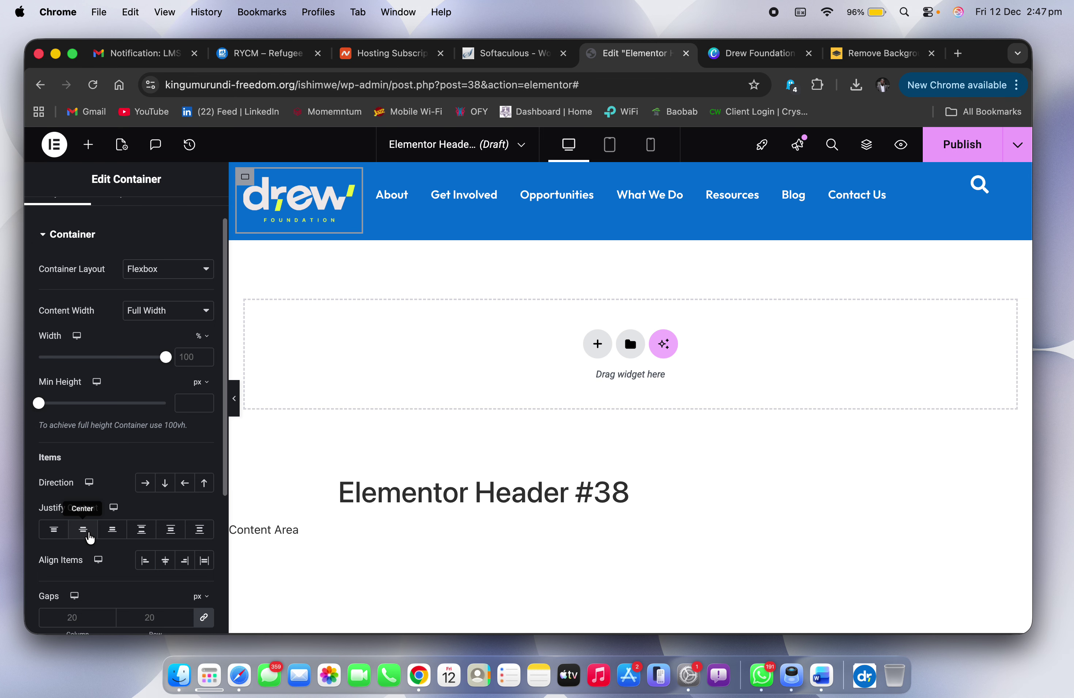
pyautogui.moveTo(444, 168)
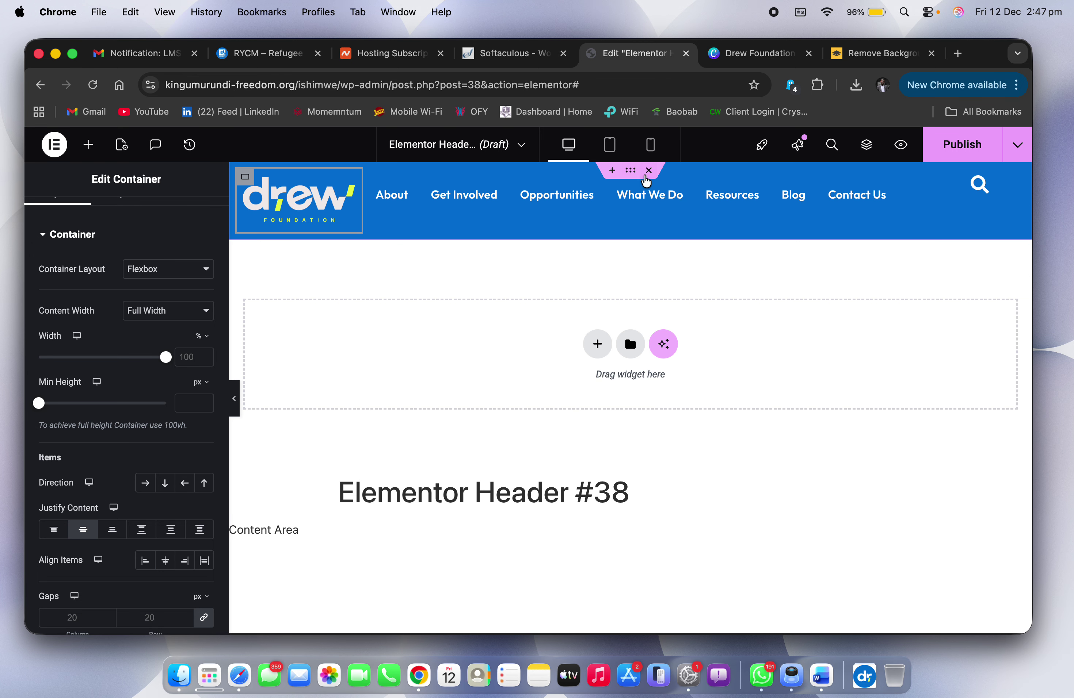
pyautogui.click(632, 173)
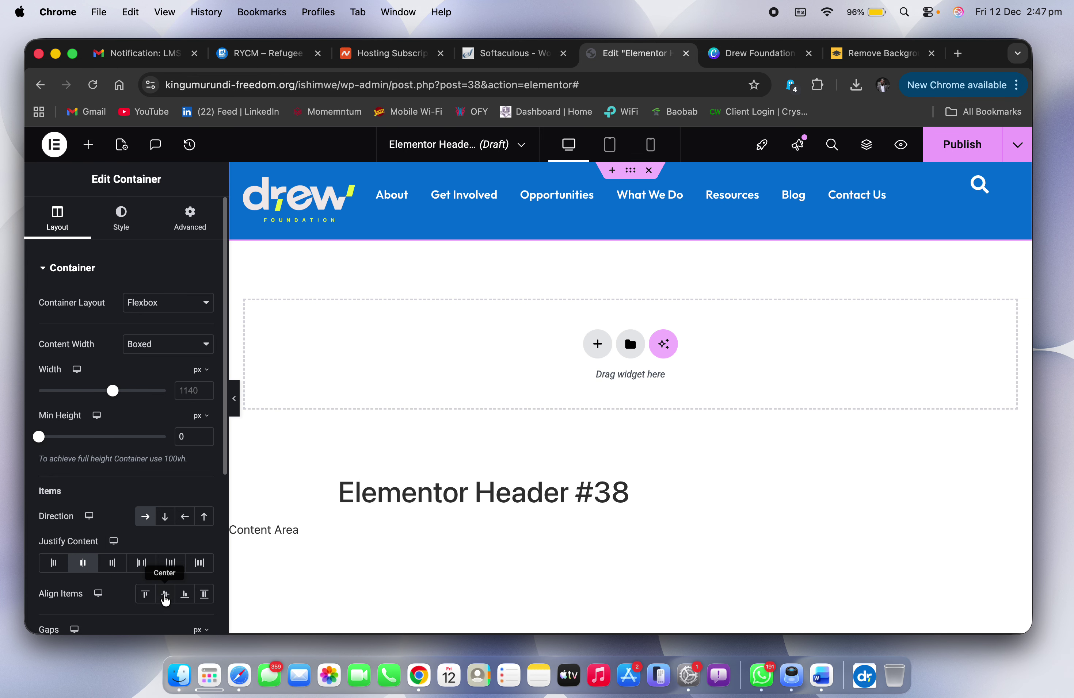
pyautogui.click(166, 597)
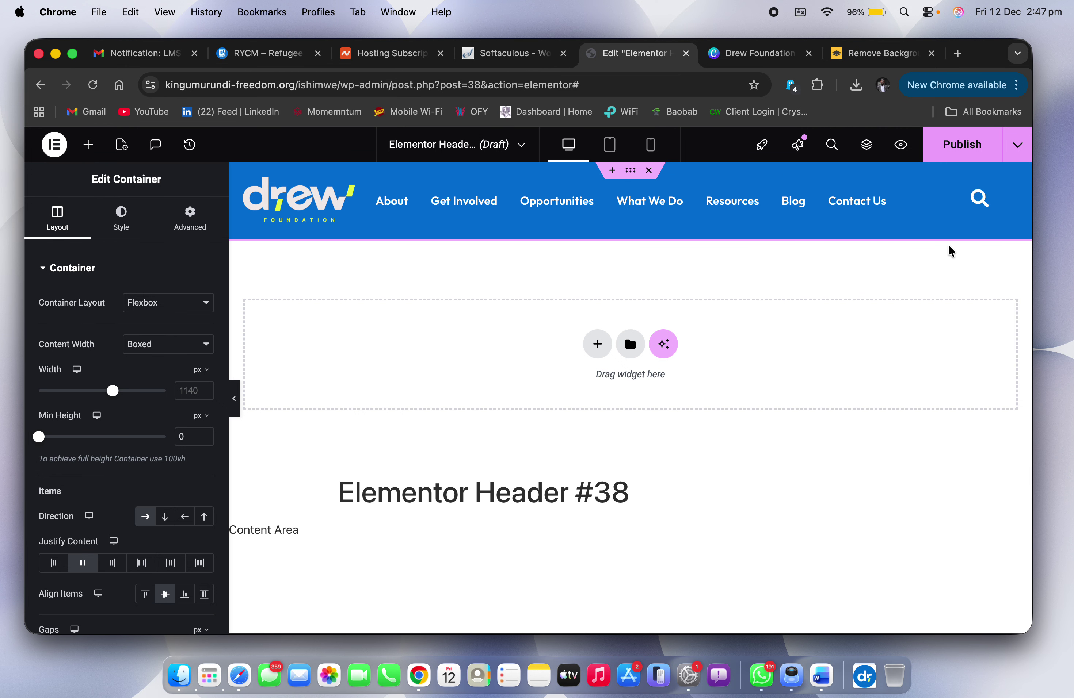
# Step: Set both the content justification and the item alignment of the search icon's column to center
pyautogui.click(950, 195)
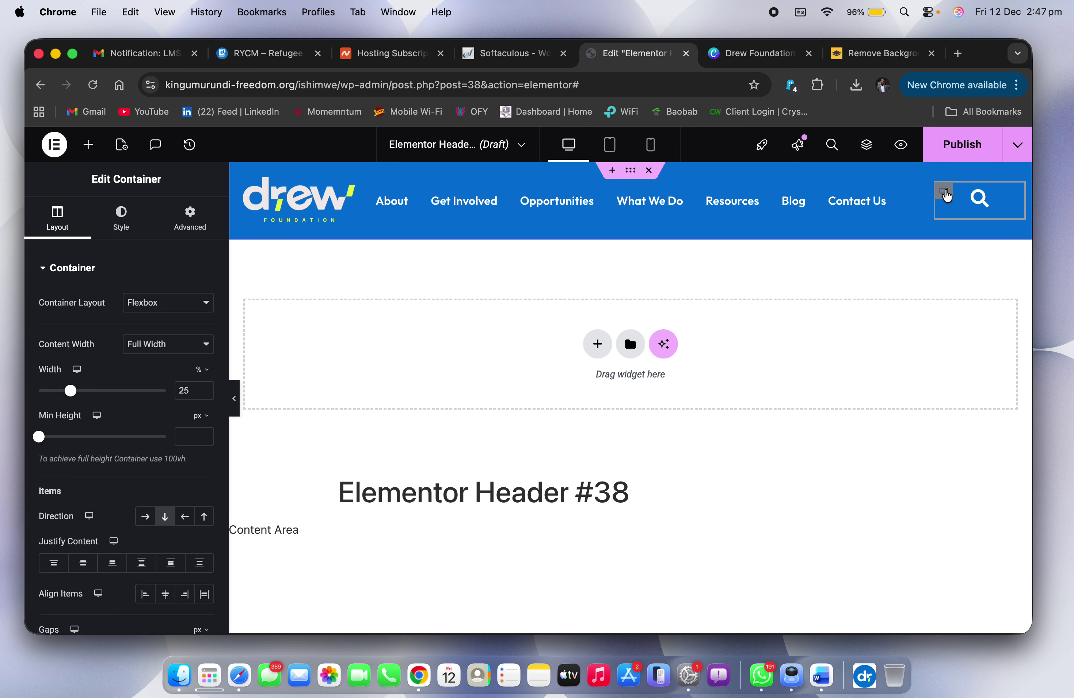
pyautogui.click(82, 564)
pyautogui.click(165, 594)
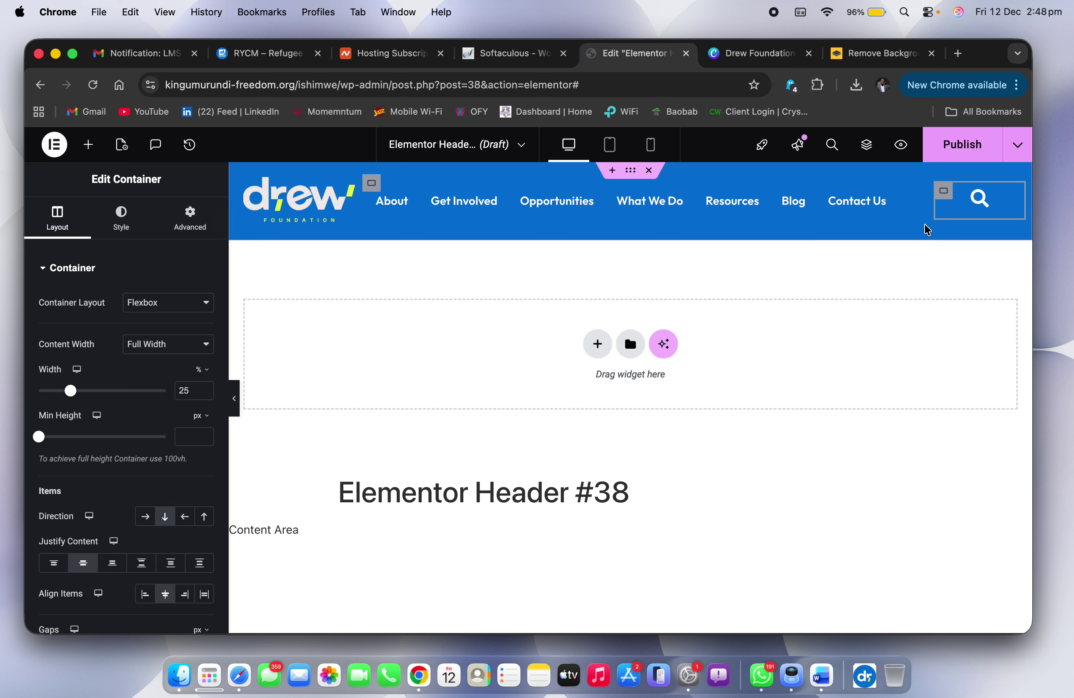
# Step: Publish the header with the outer container's minimum height at 0 px and dismiss the publish settings
pyautogui.click(927, 157)
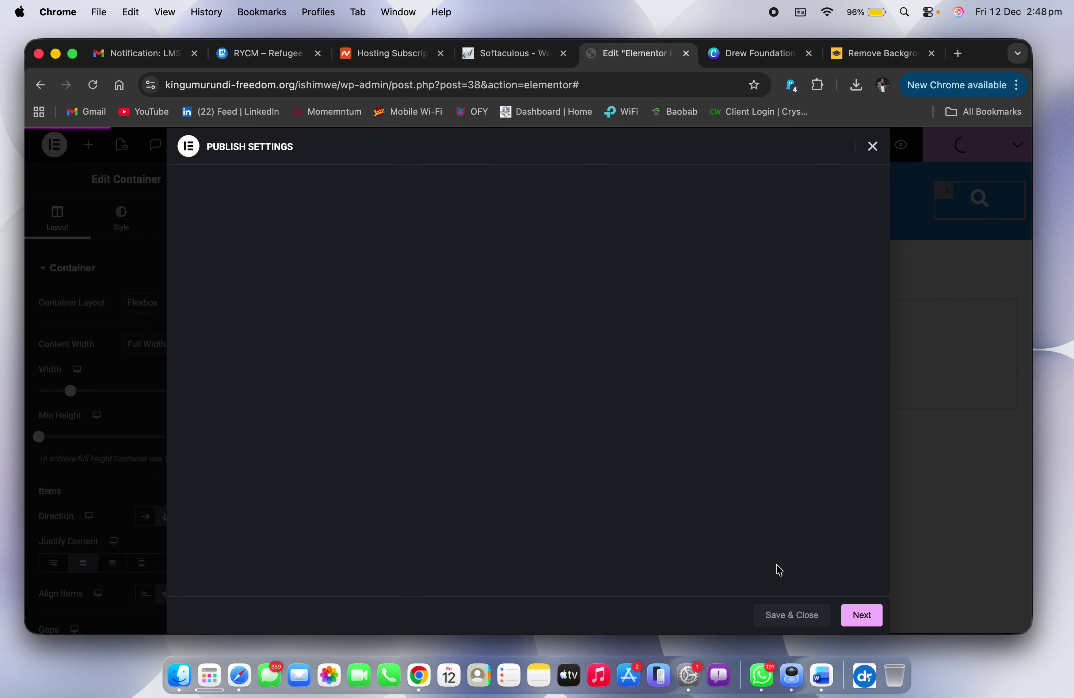
pyautogui.click(871, 146)
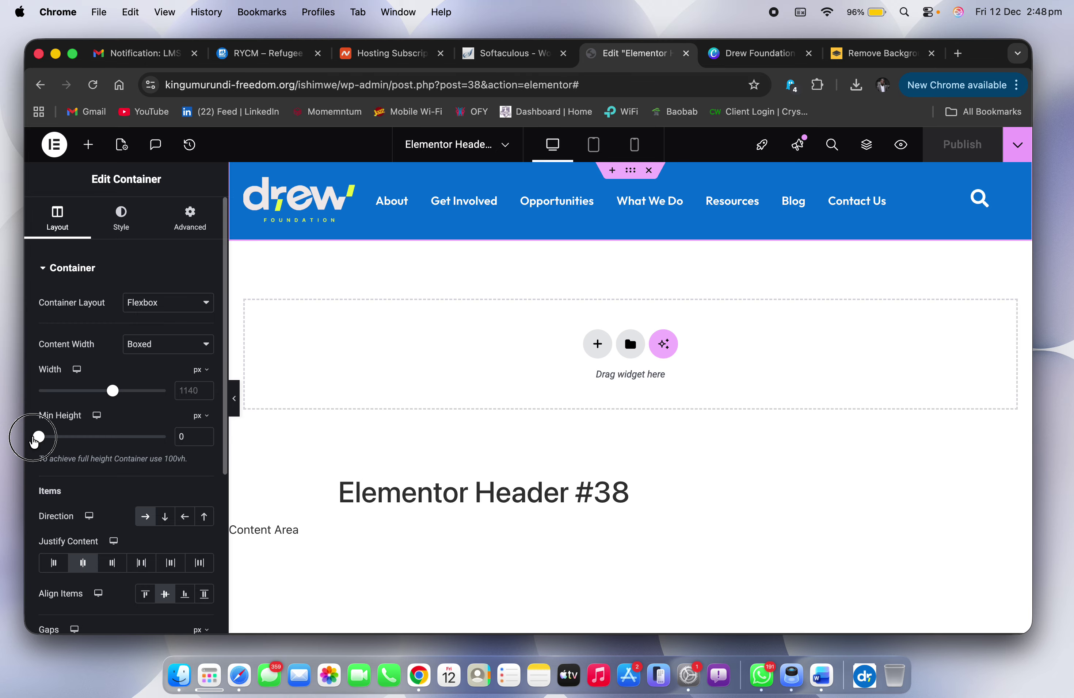
pyautogui.moveTo(36, 439)
pyautogui.mouseDown()
pyautogui.moveTo(53, 437)
pyautogui.moveTo(38, 438)
pyautogui.mouseUp()
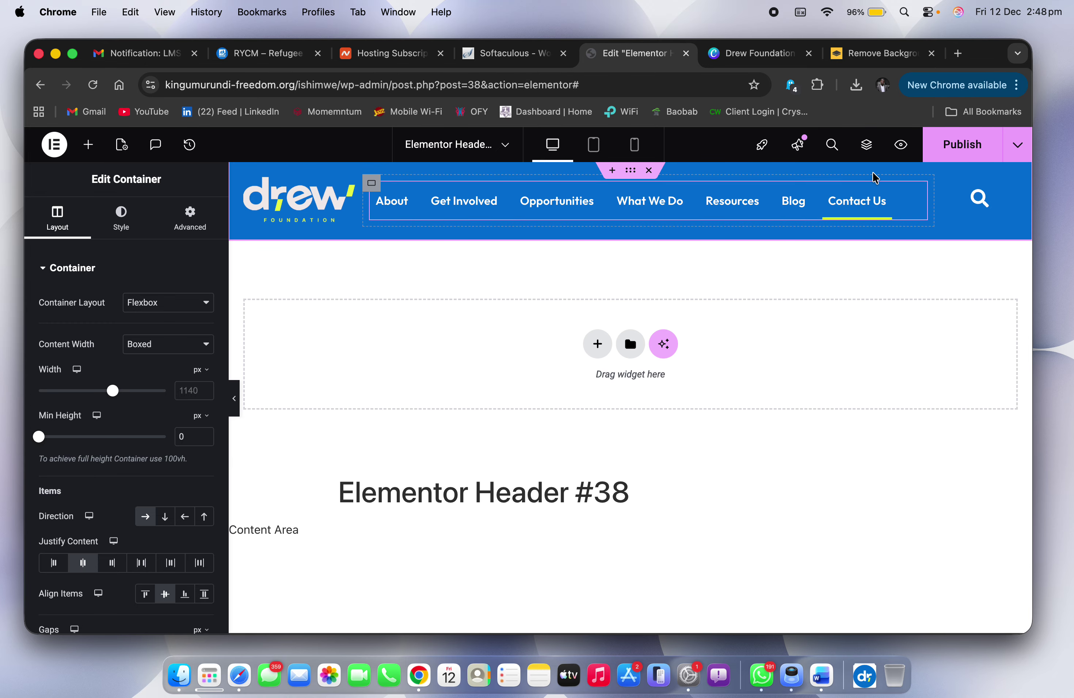
pyautogui.click(948, 145)
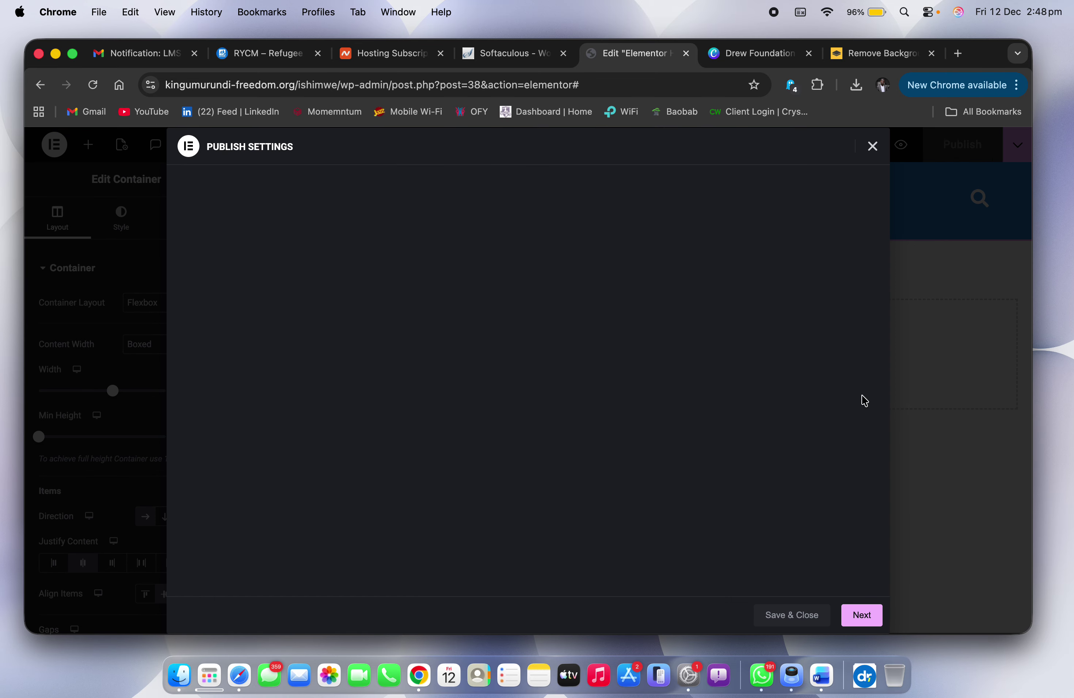
pyautogui.click(873, 147)
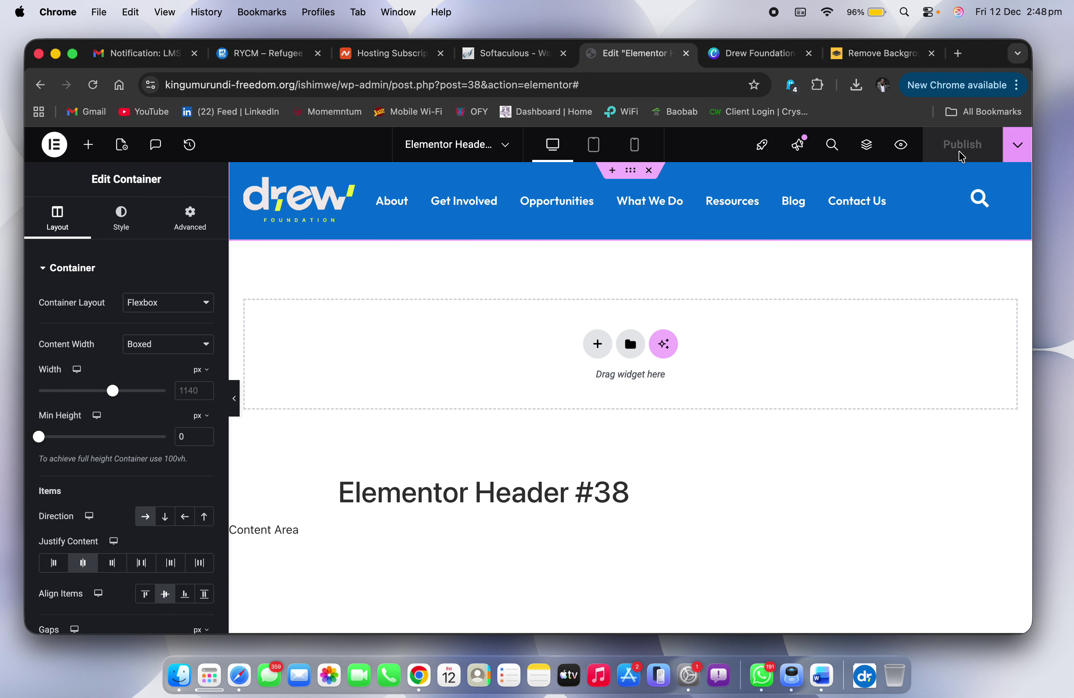
# Step: Publish the header again, using the save-and-close option in the publish settings
pyautogui.click(1018, 145)
pyautogui.click(767, 441)
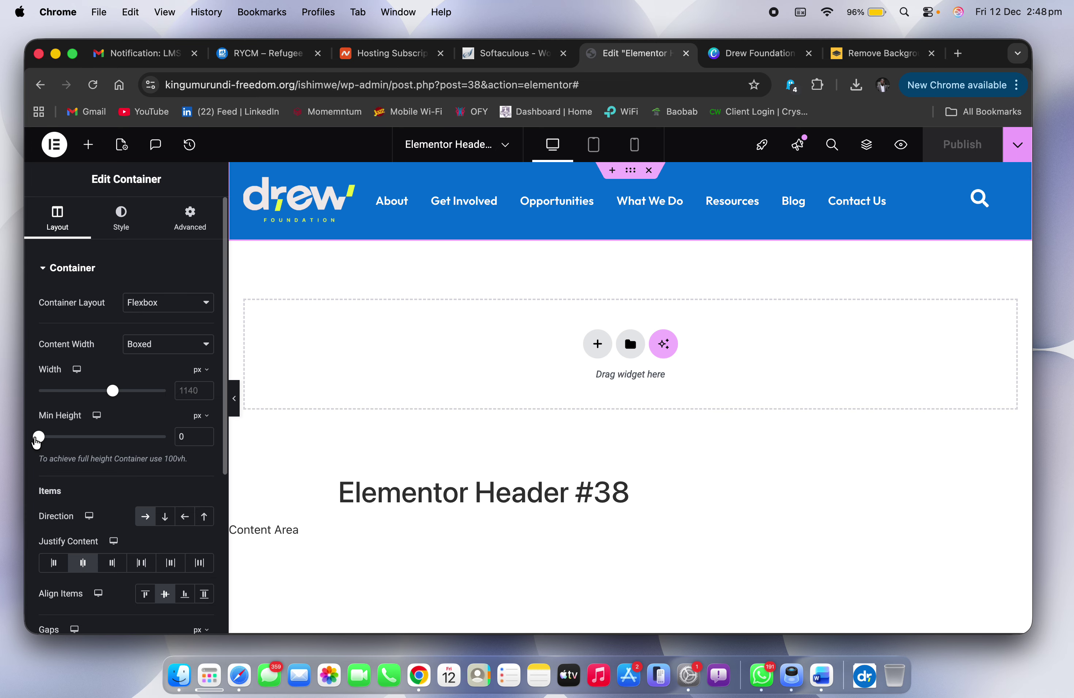
pyautogui.click(962, 144)
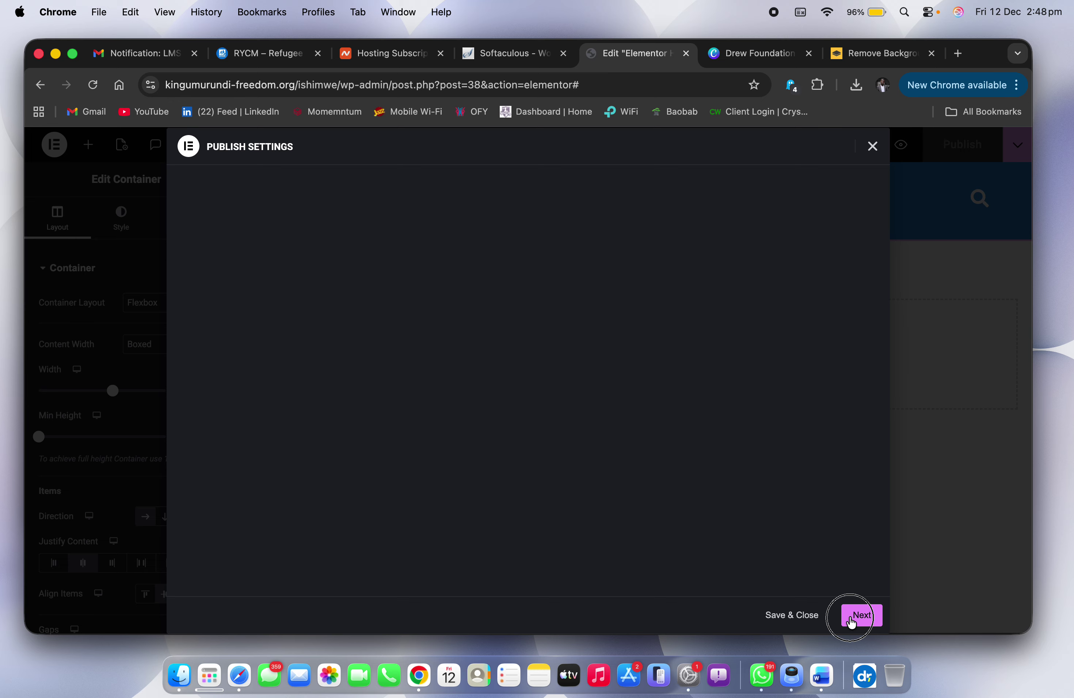
pyautogui.click(806, 619)
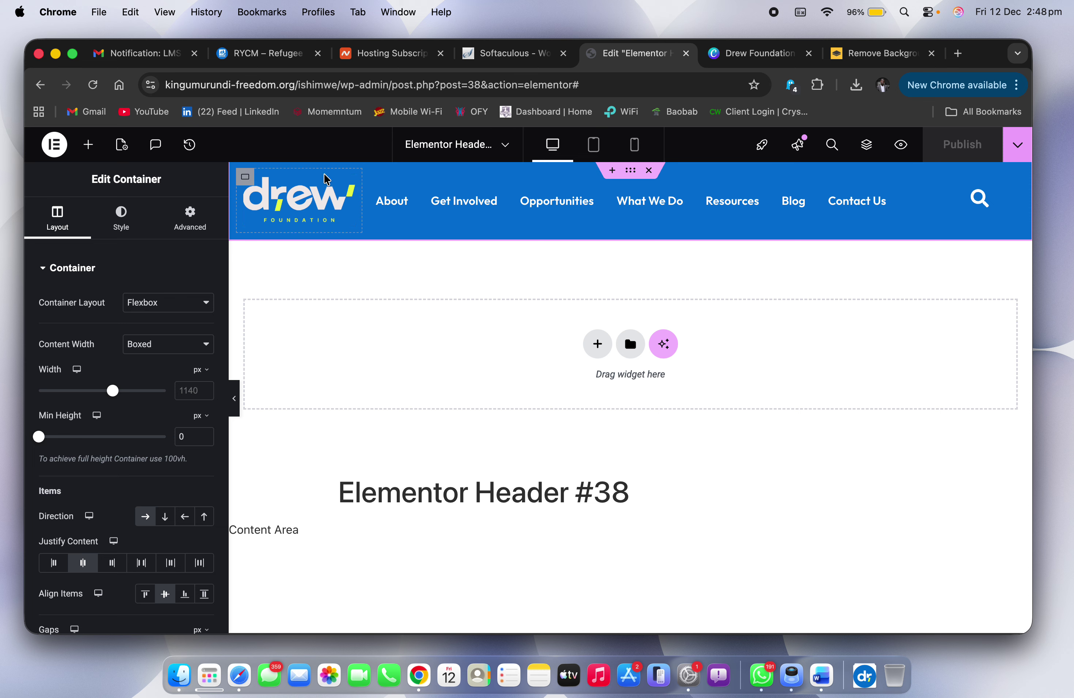
# Step: Reduce the site logo's width to 81% in the header
pyautogui.click(345, 186)
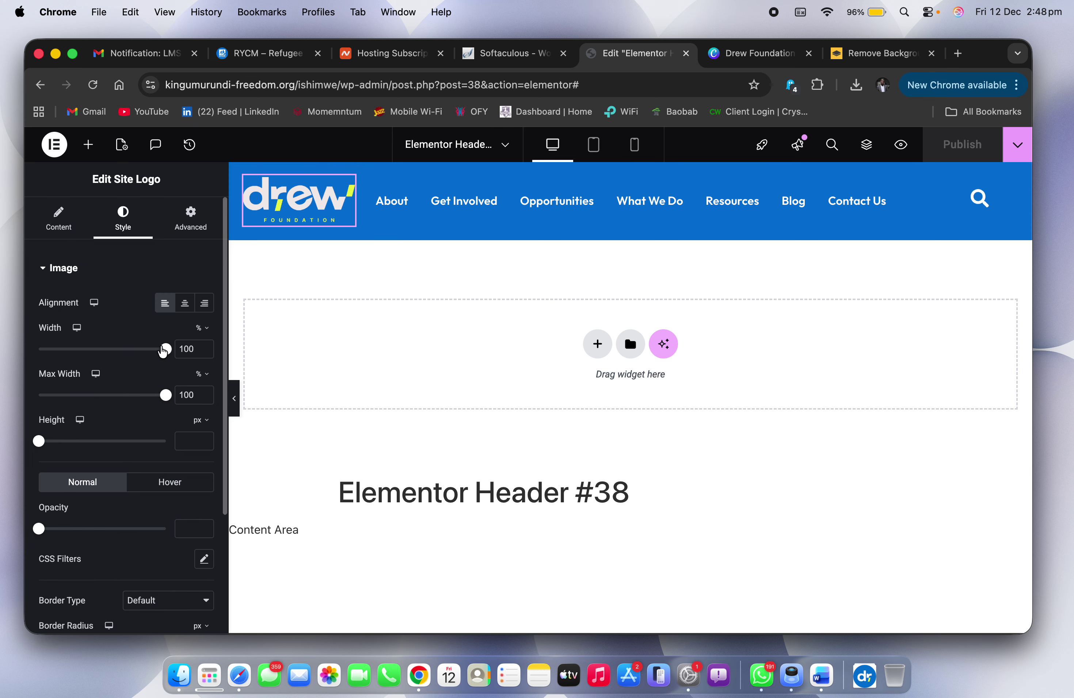
pyautogui.moveTo(163, 351); pyautogui.dragTo(141, 350)
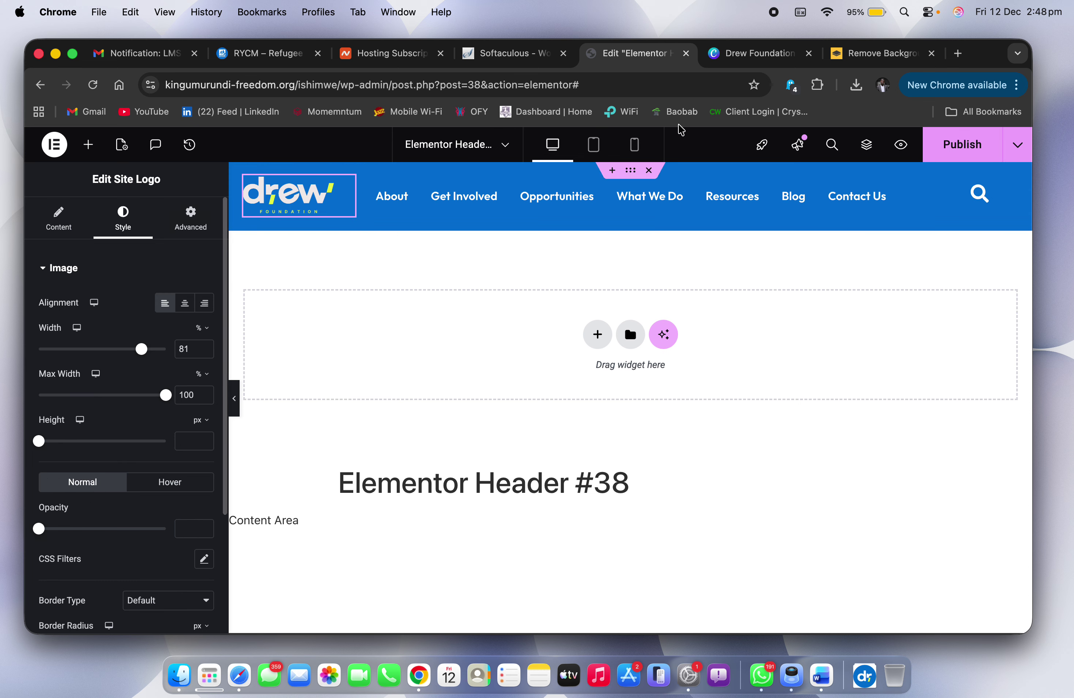
# Step: Publish the header with the resized logo using the save-and-close option, and return to the Theme Builder
pyautogui.click(961, 145)
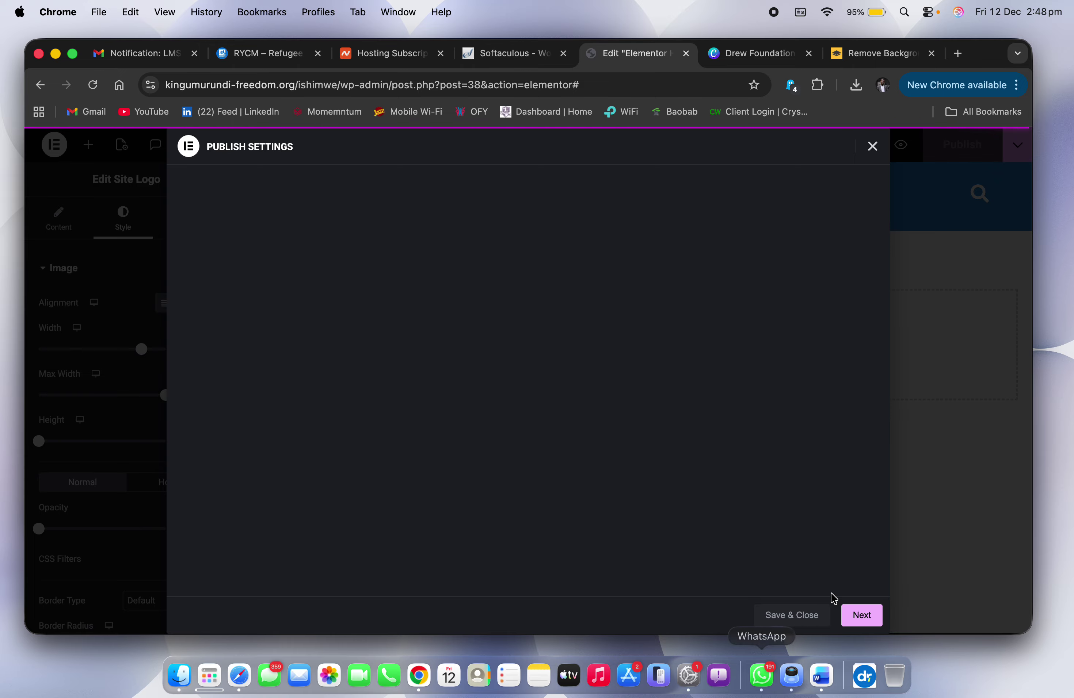
pyautogui.click(792, 615)
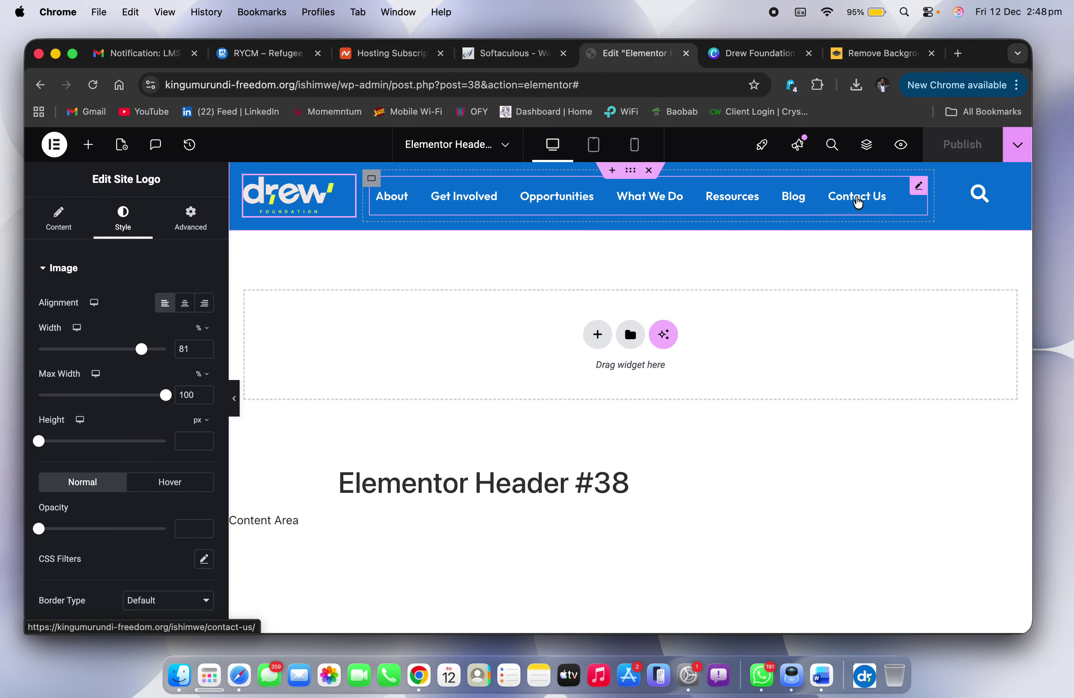
pyautogui.click(40, 88)
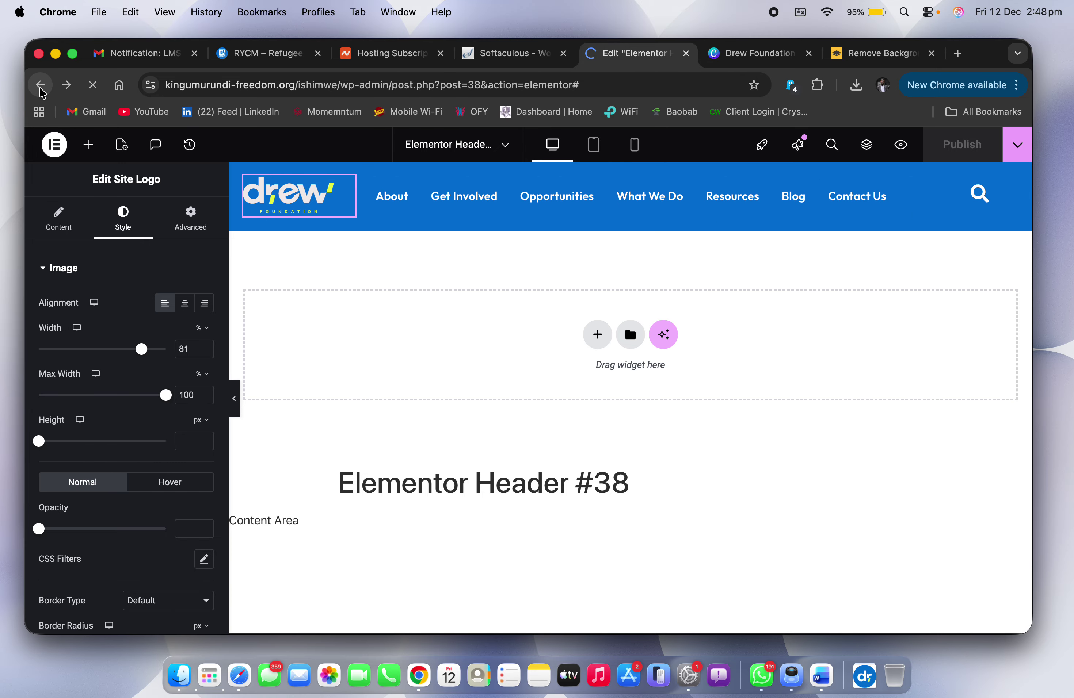
# Step: Check the reference site's footer, create a new footer template in the Theme Builder, and dismiss the template library
pyautogui.hotkey('ctrl', 'Right')
pyautogui.scroll(-20, 275, 311)
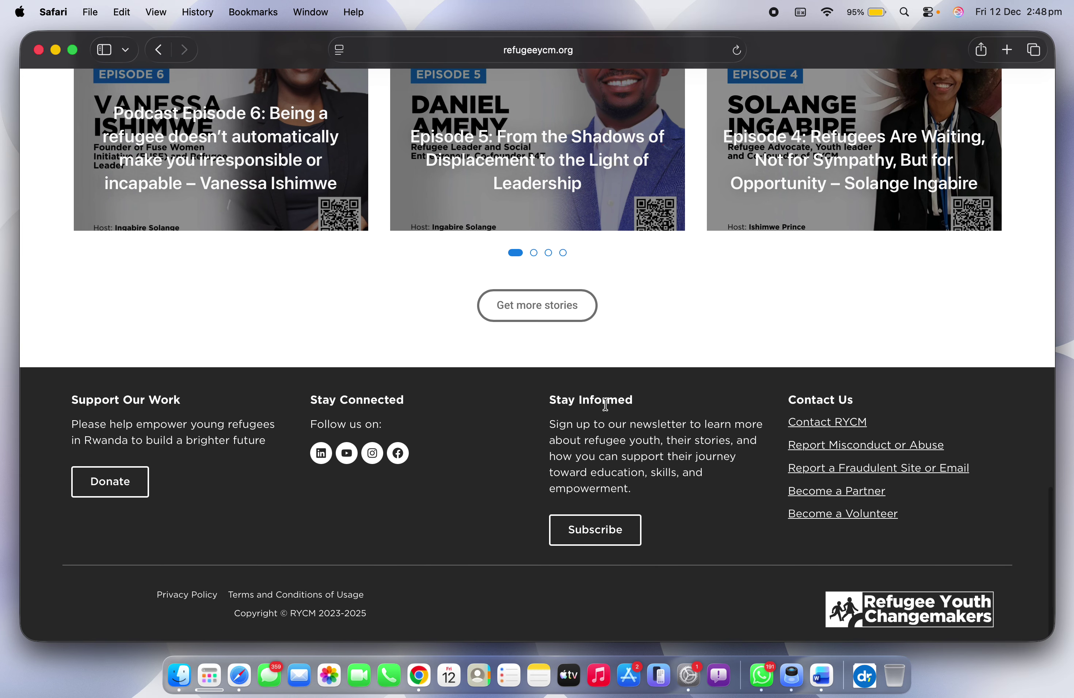
pyautogui.hscroll(-5, 393, 337)
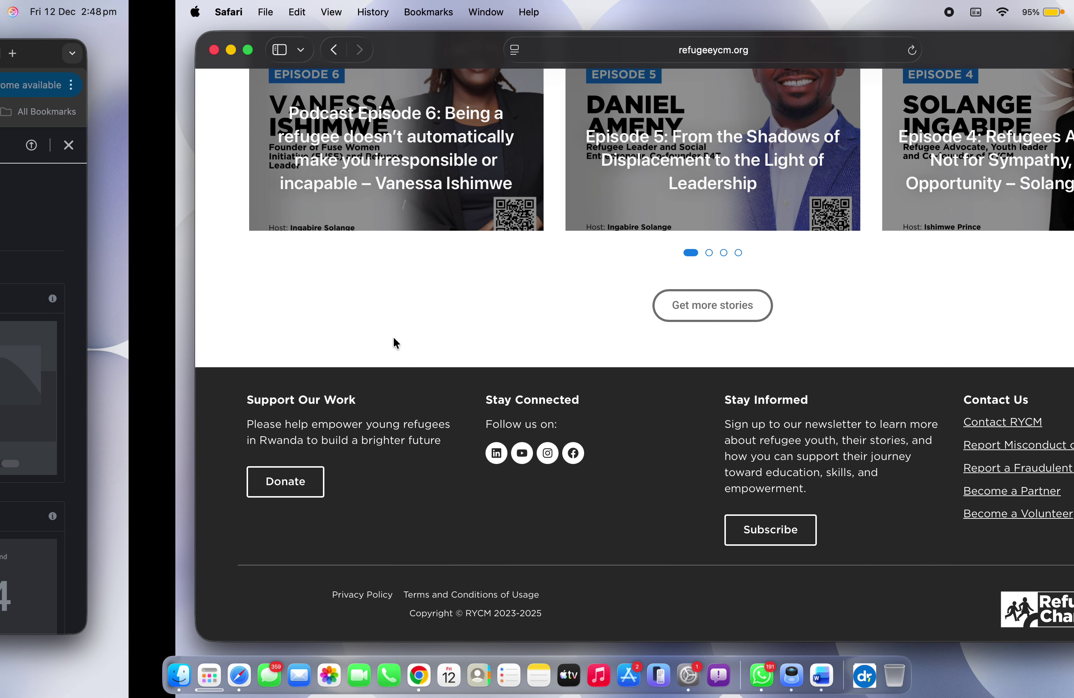
pyautogui.hotkey('ctrl', 'Left')
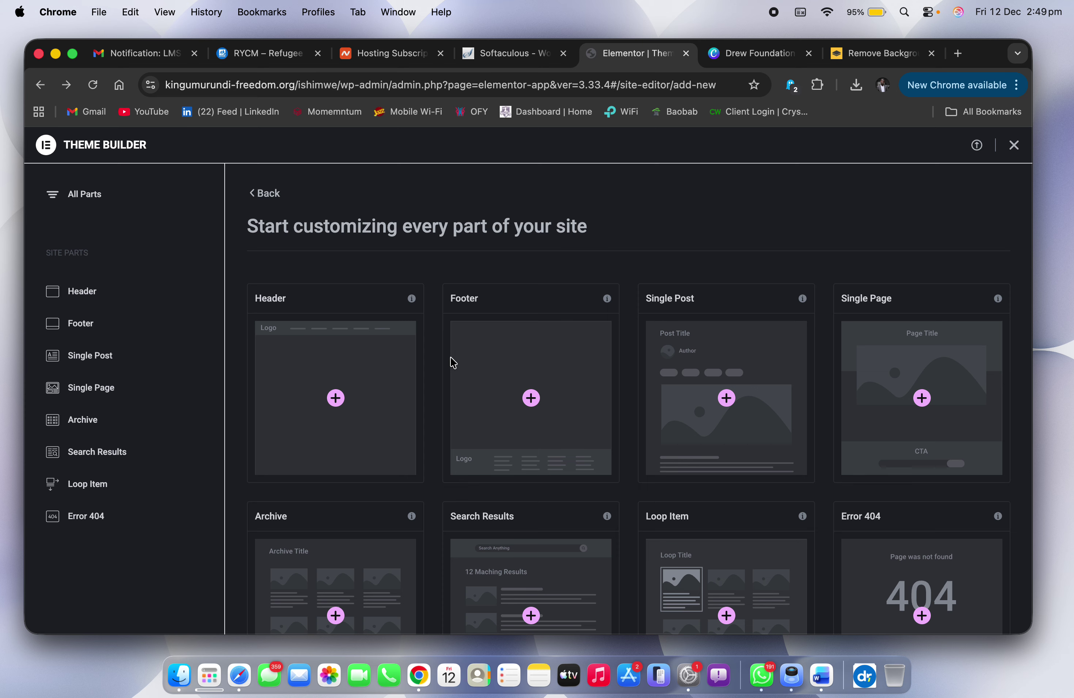
pyautogui.moveTo(143, 290)
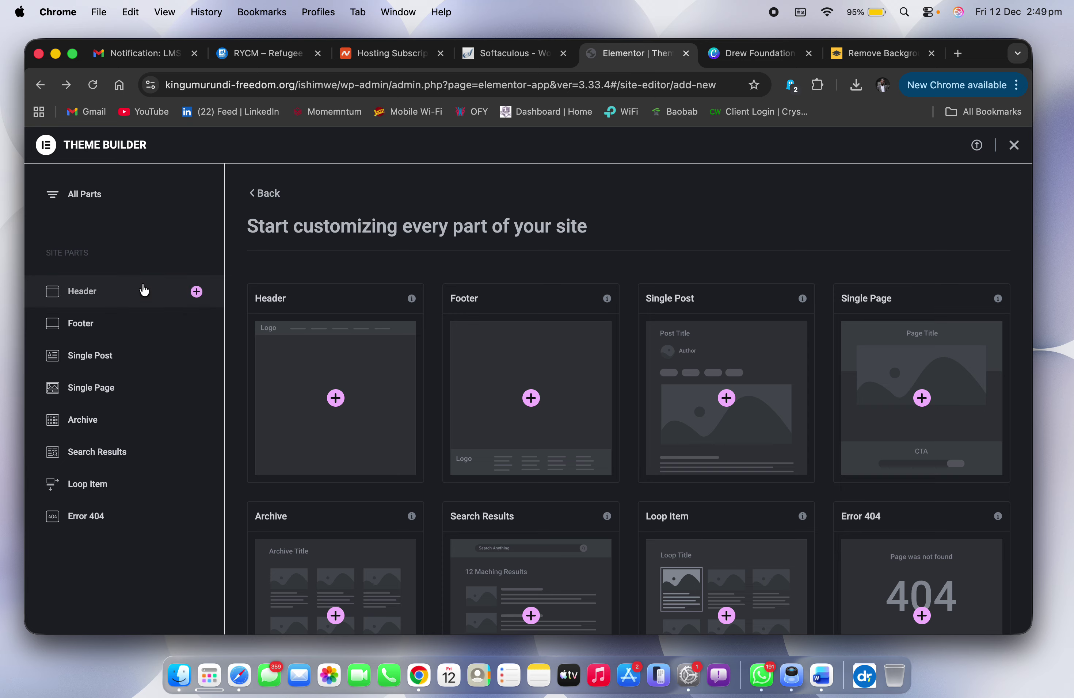
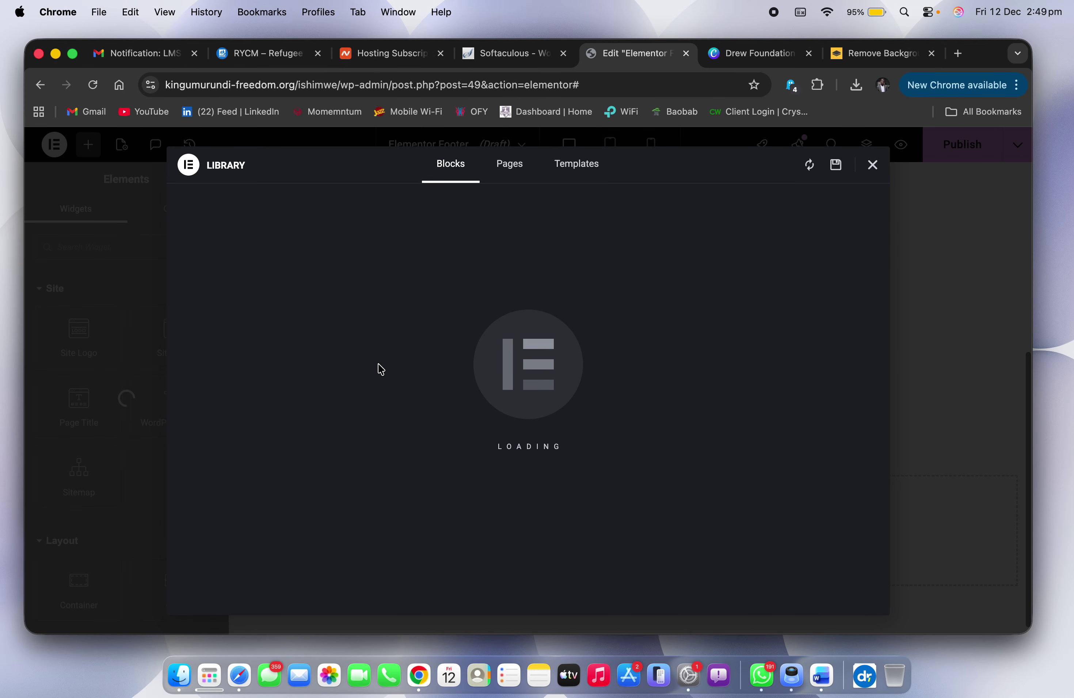
pyautogui.click(872, 166)
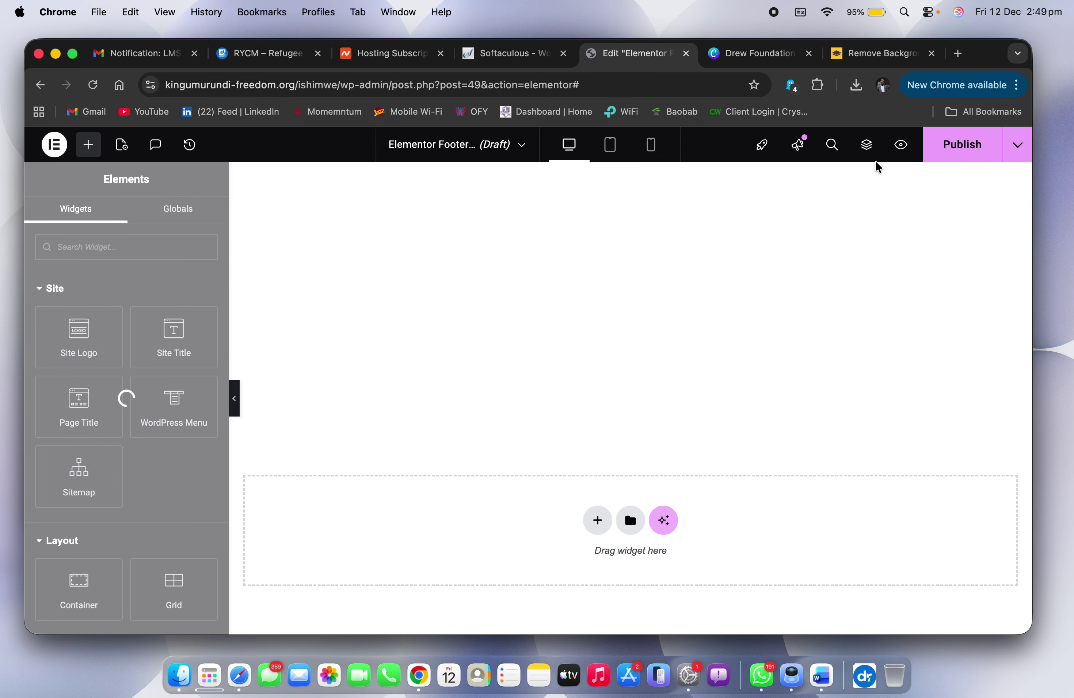
pyautogui.scroll(-1, 575, 448)
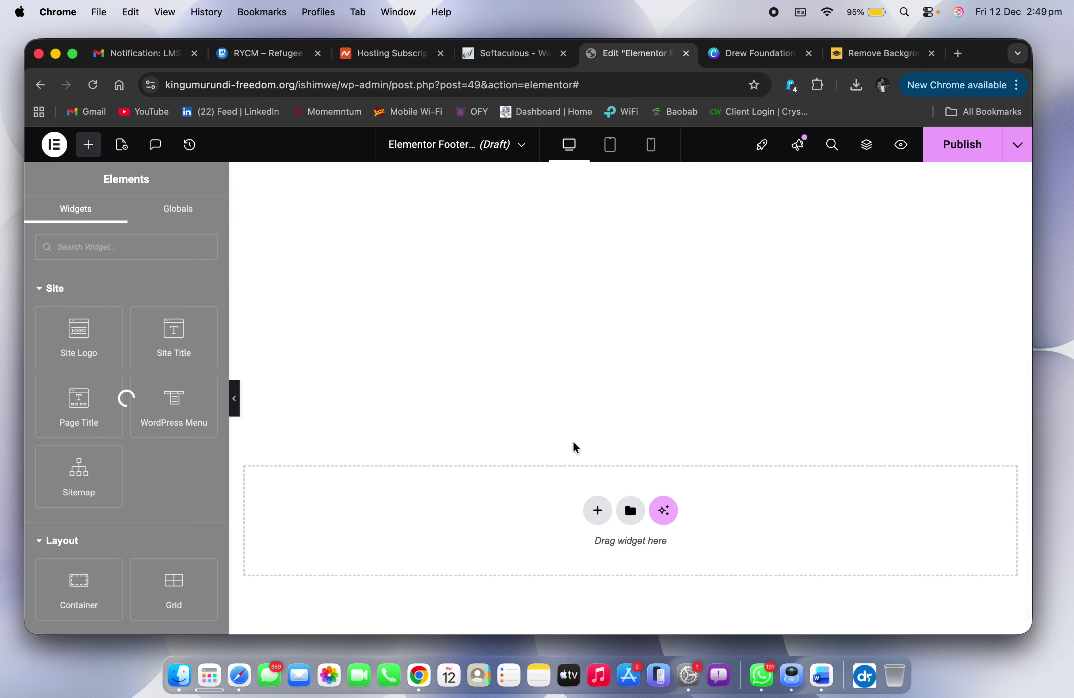
# Step: Add a flexbox container with four equal columns to the footer, matching the reference footer's layout
pyautogui.hotkey('ctrl', 'Right')
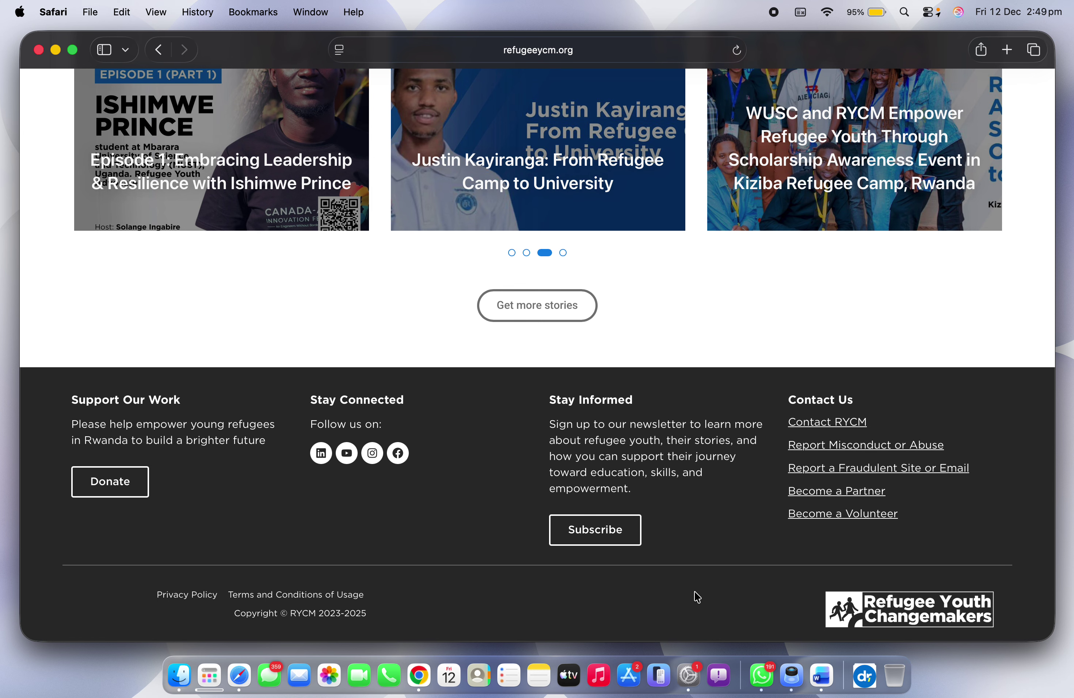
pyautogui.hotkey('ctrl', 'Left')
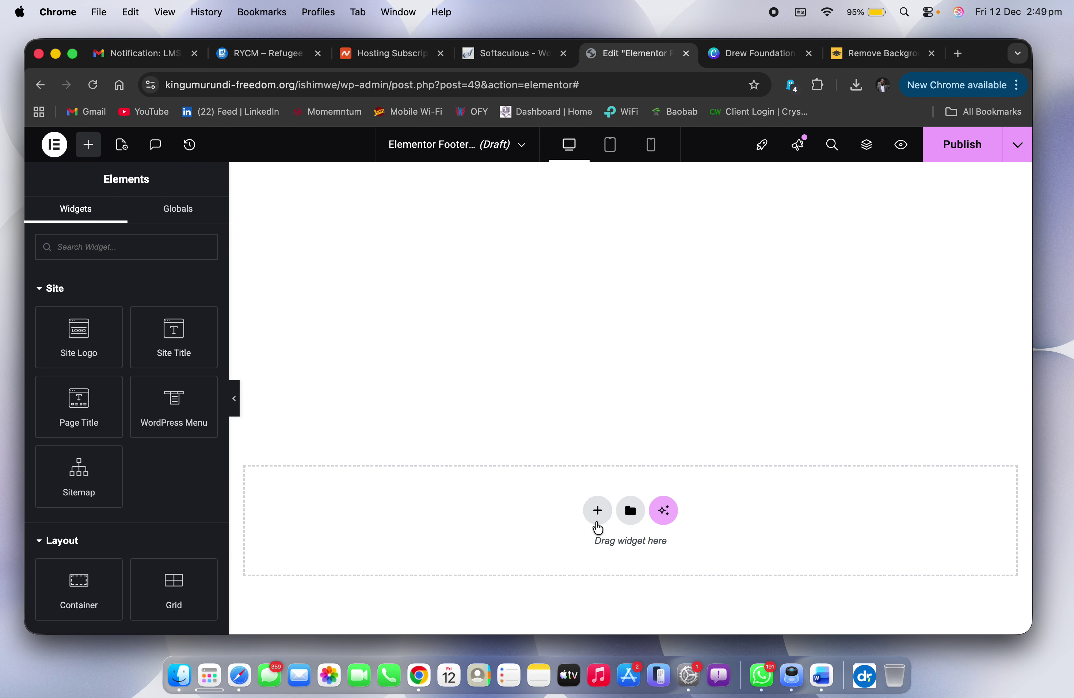
pyautogui.click(597, 508)
pyautogui.click(586, 560)
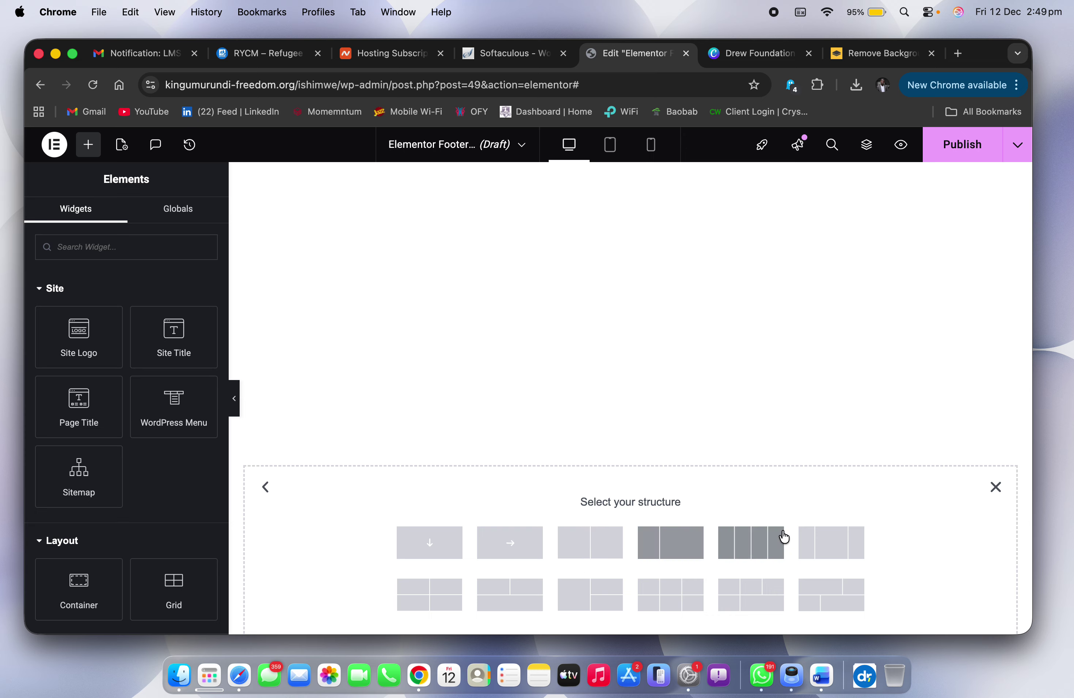
pyautogui.click(750, 549)
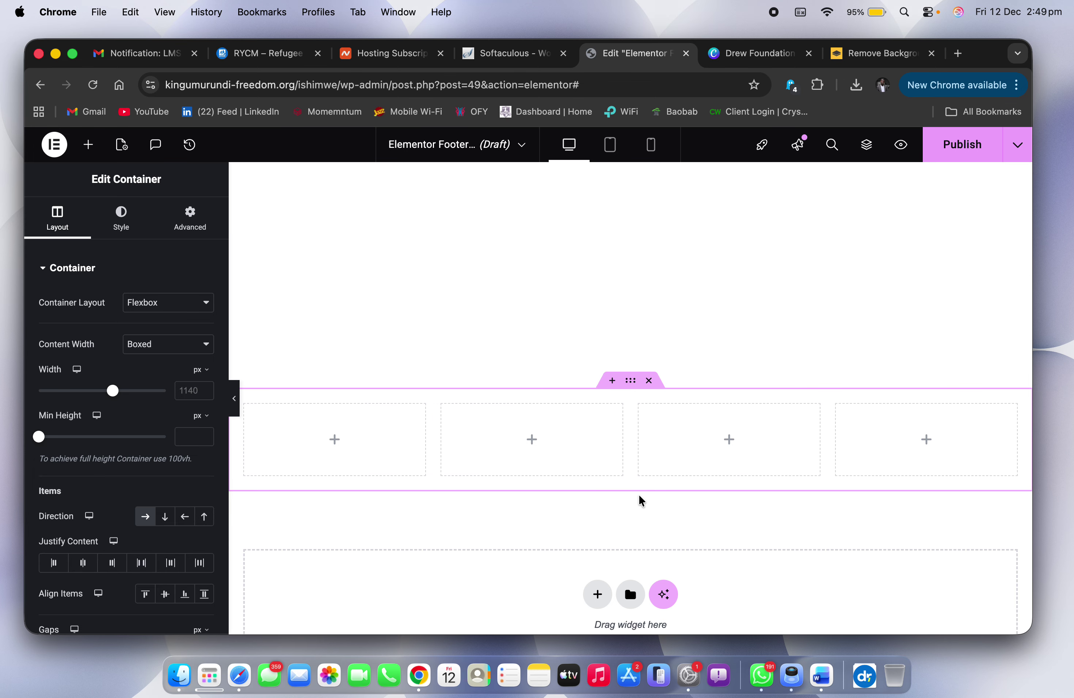
pyautogui.scroll(-3, 640, 499)
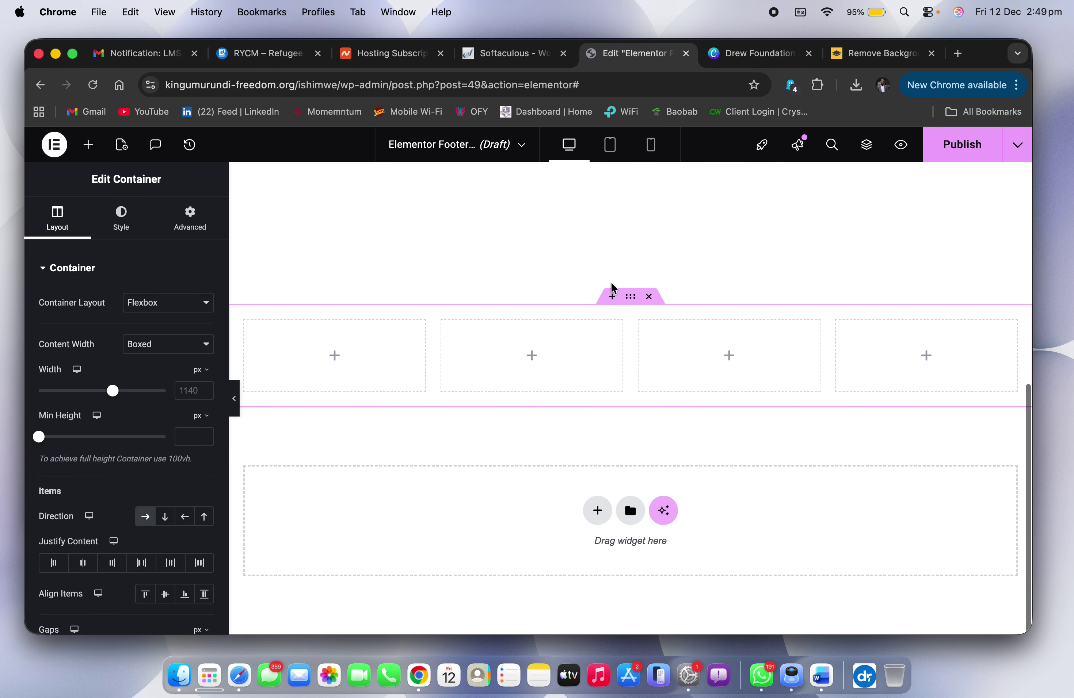
# Step: Give the four-column container a classic dark grey background, #3B3B3B, and compare it with the reference footer
pyautogui.click(121, 217)
pyautogui.click(150, 337)
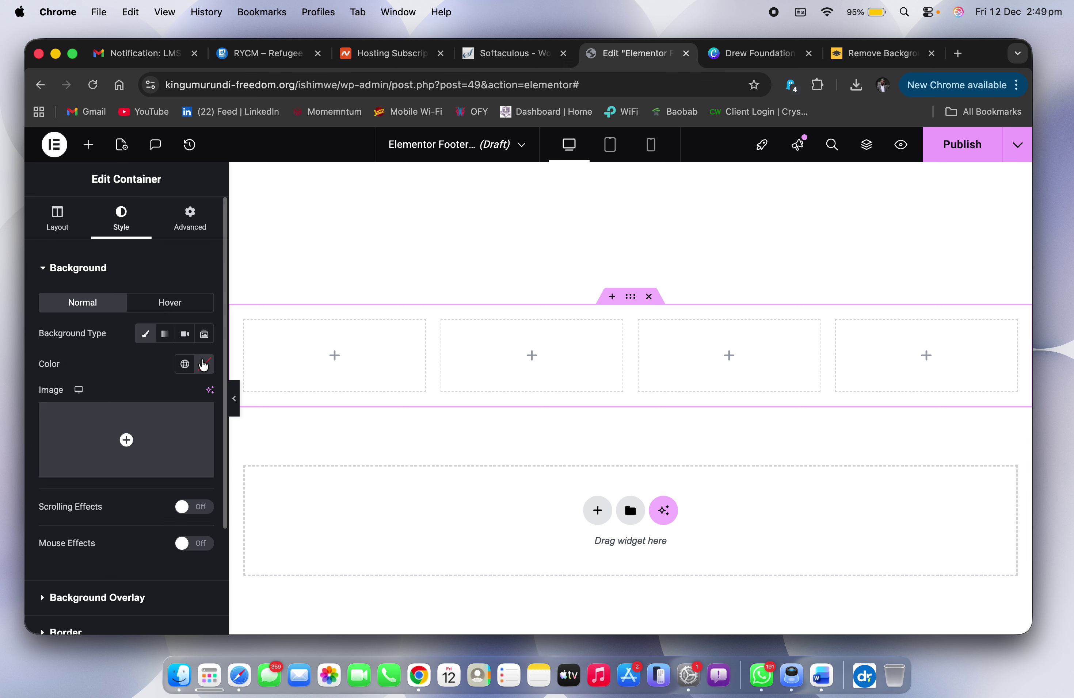
pyautogui.click(205, 364)
pyautogui.moveTo(136, 431); pyautogui.dragTo(91, 511)
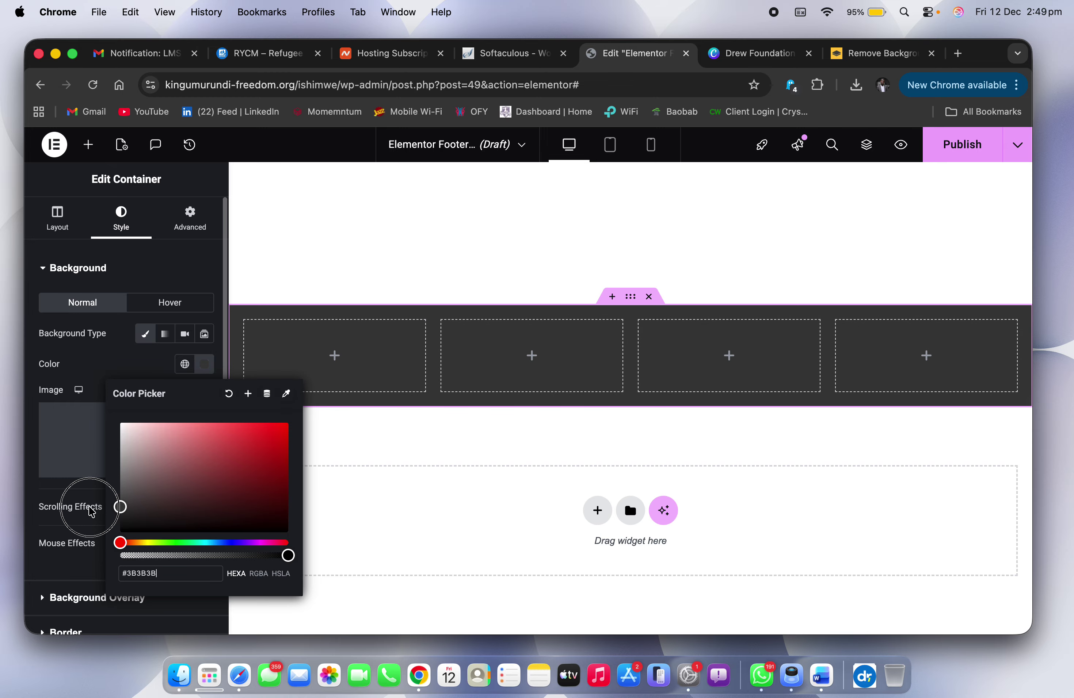
pyautogui.click(386, 458)
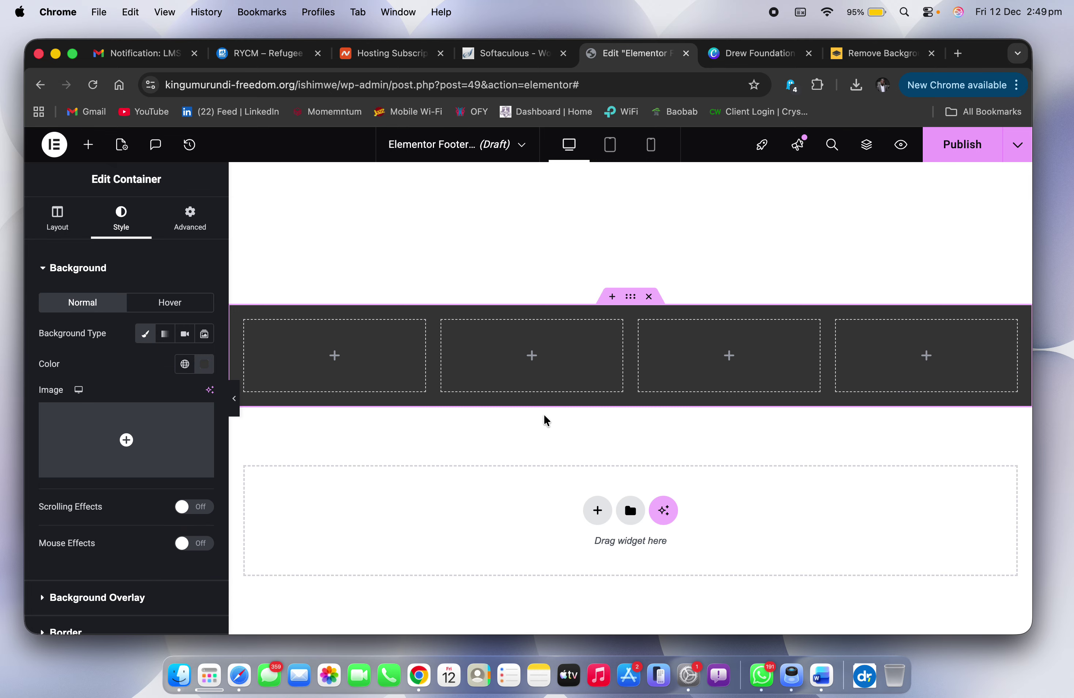
pyautogui.hotkey('ctrl', 'Right')
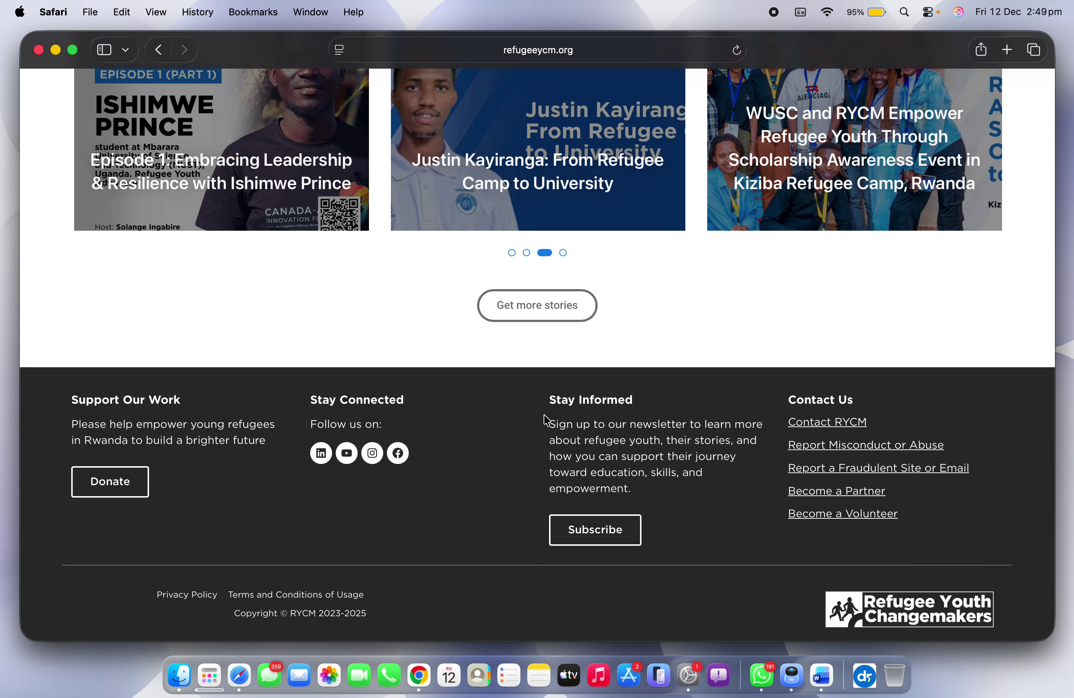
pyautogui.hotkey('ctrl', 'Left')
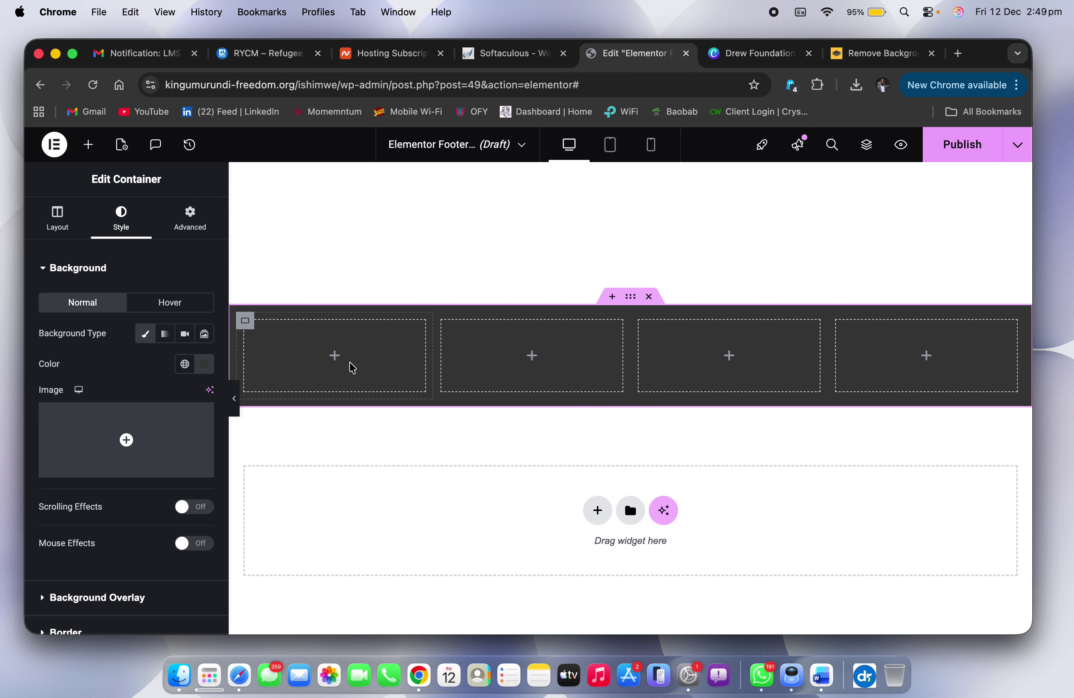
# Step: Add a Heading widget to the footer's first column and set its text color to the global white
pyautogui.click(245, 321)
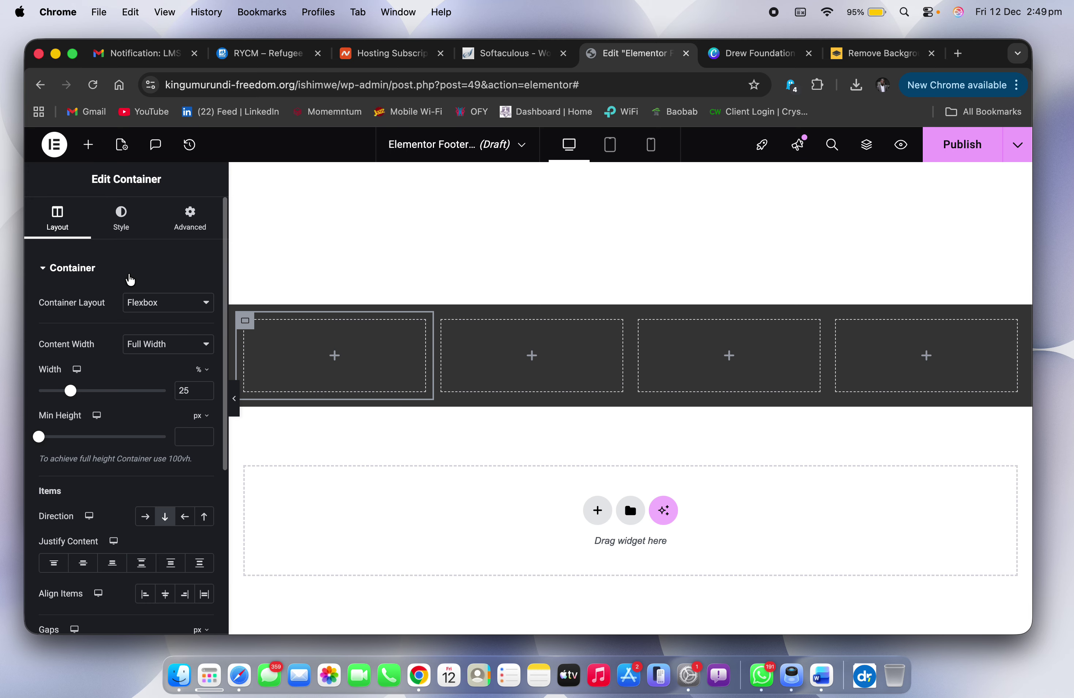
pyautogui.click(88, 145)
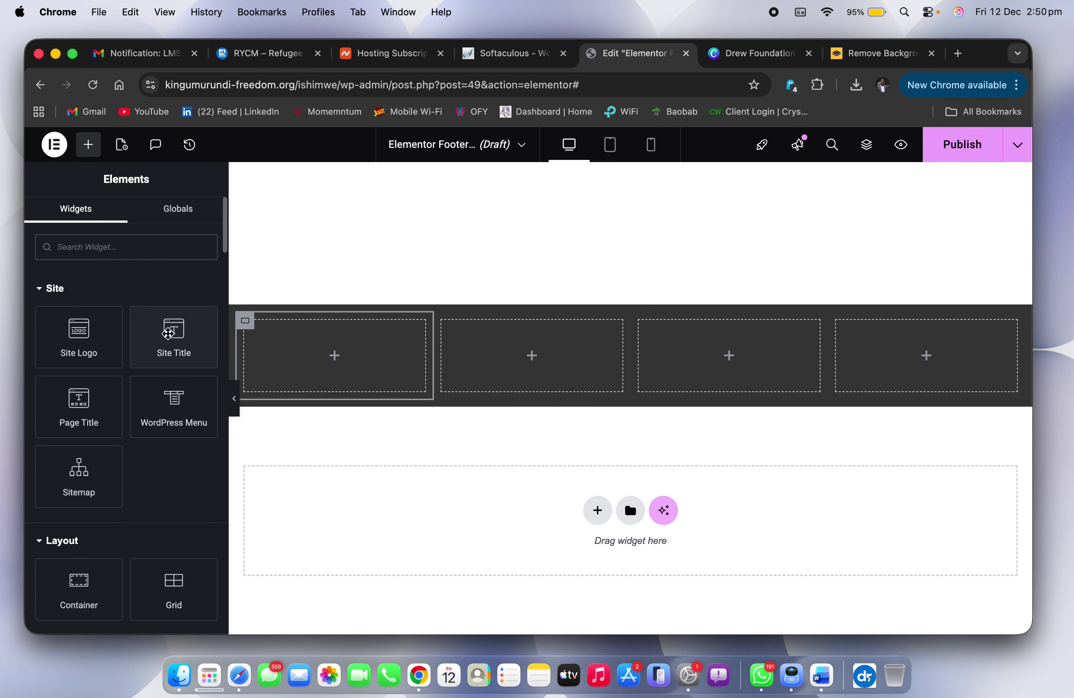
pyautogui.scroll(-4, 166, 357)
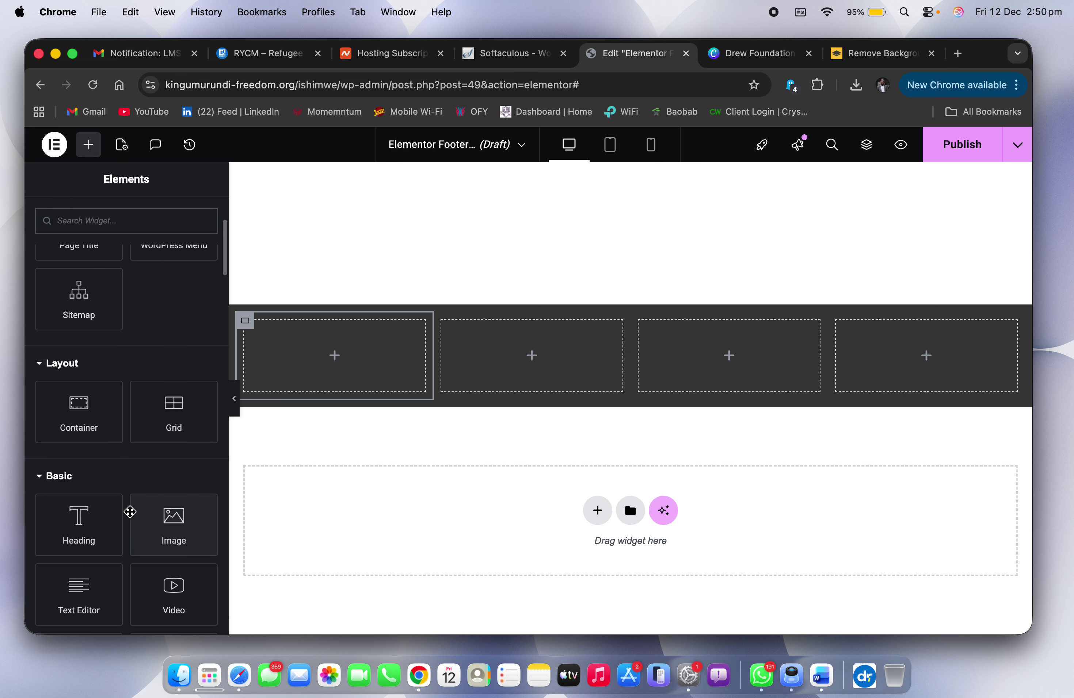
pyautogui.moveTo(64, 538); pyautogui.dragTo(276, 351)
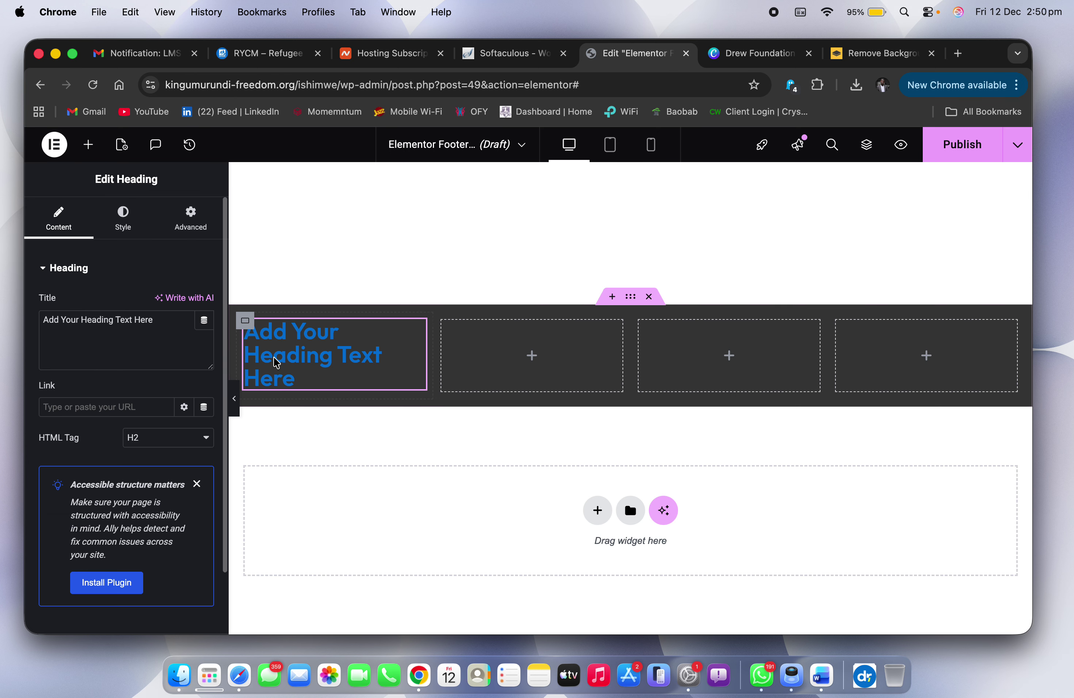
pyautogui.click(136, 217)
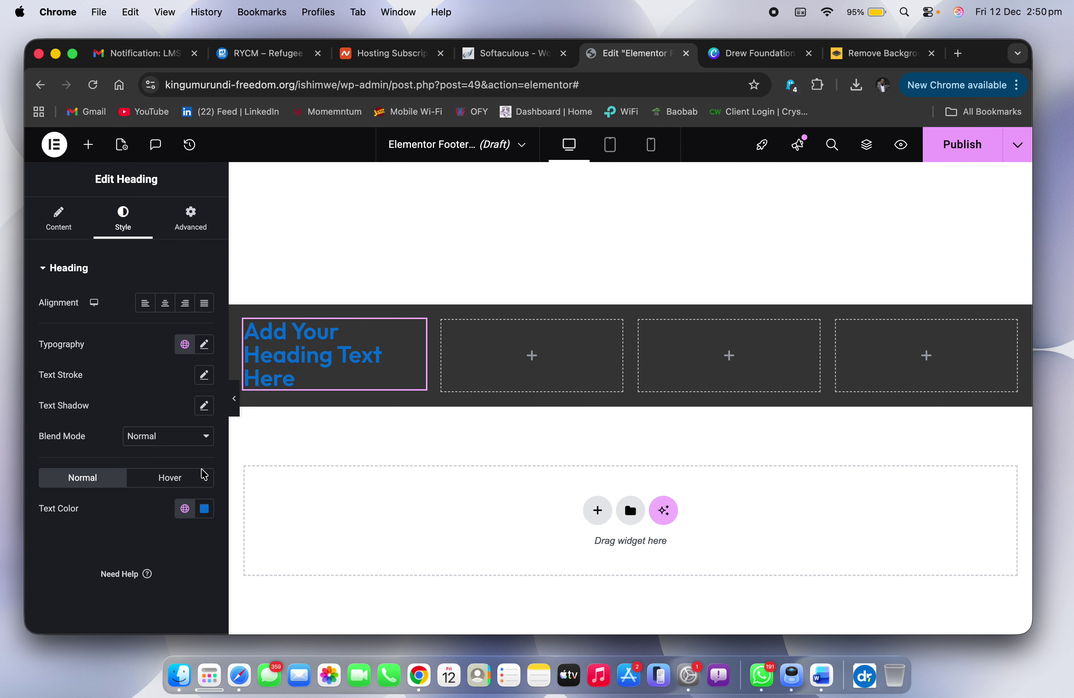
pyautogui.click(184, 522)
pyautogui.click(93, 481)
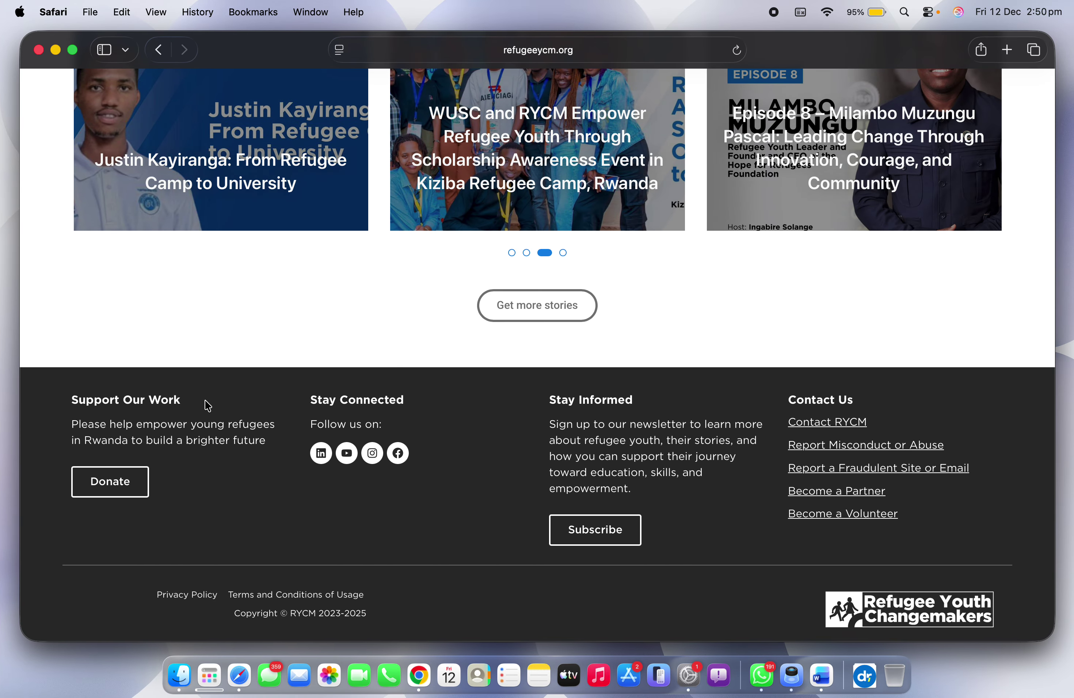
# Step: Replace the heading's placeholder title with "Support Our Work", copied from the reference site's footer
pyautogui.moveTo(206, 403); pyautogui.dragTo(66, 401)
pyautogui.press('super+c')
pyautogui.hotkey('ctrl', 'Left')
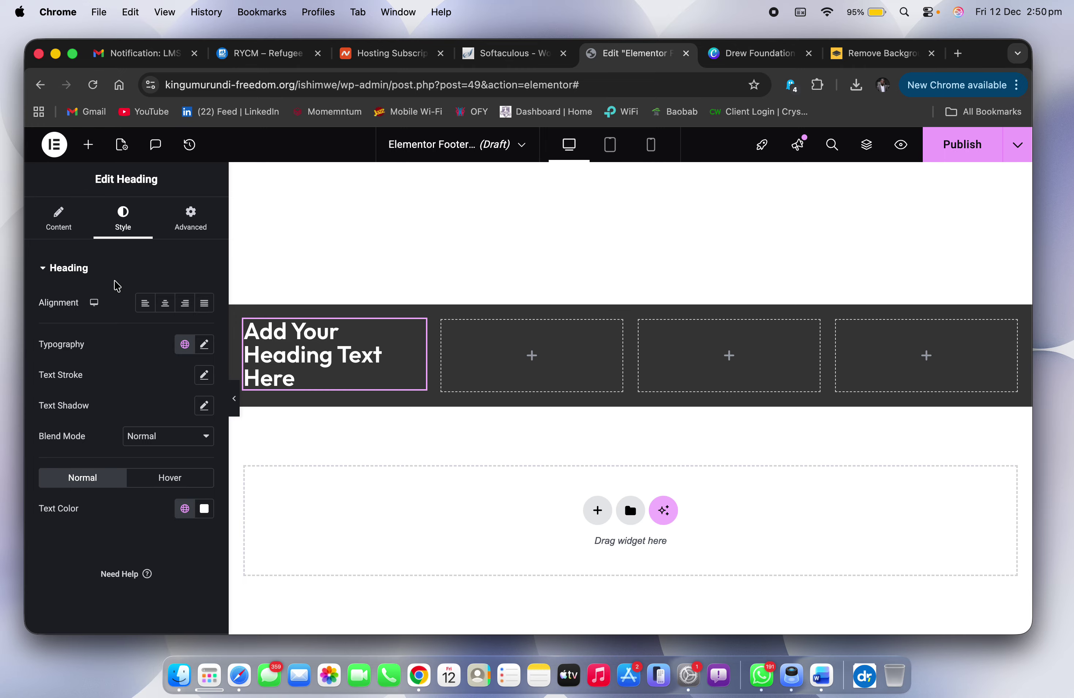
pyautogui.click(66, 219)
pyautogui.click(177, 345)
pyautogui.press('super+a')
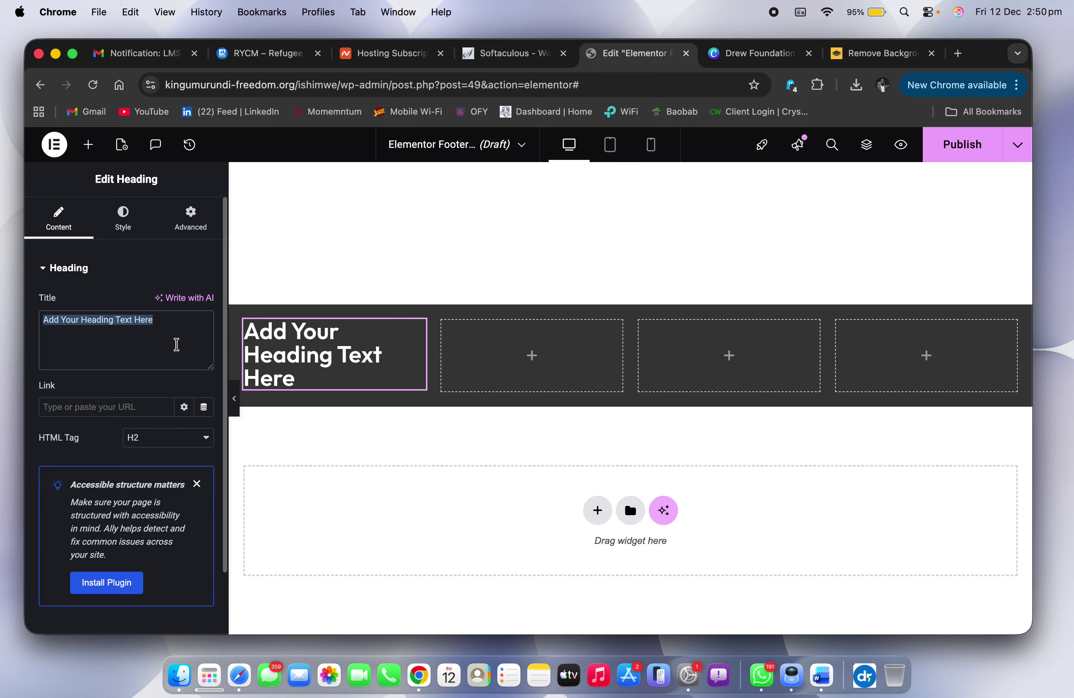
pyautogui.press('super+v')
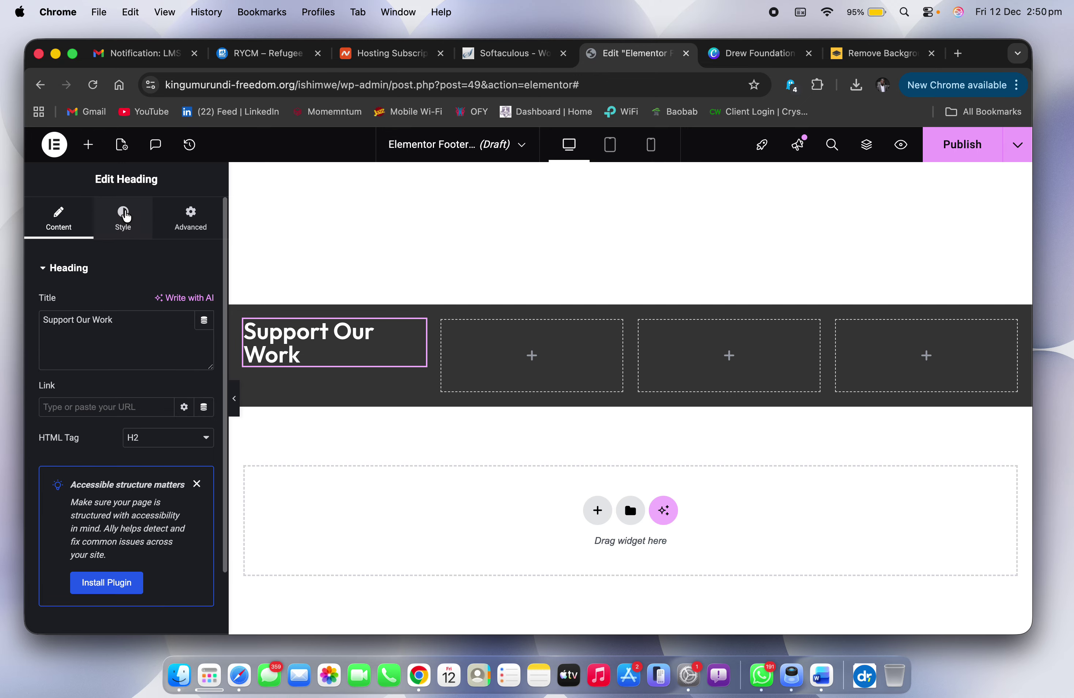
# Step: Set the "Support Our Work" heading's font size to 18 px and compare it with the reference footer
pyautogui.click(126, 215)
pyautogui.click(37, 346)
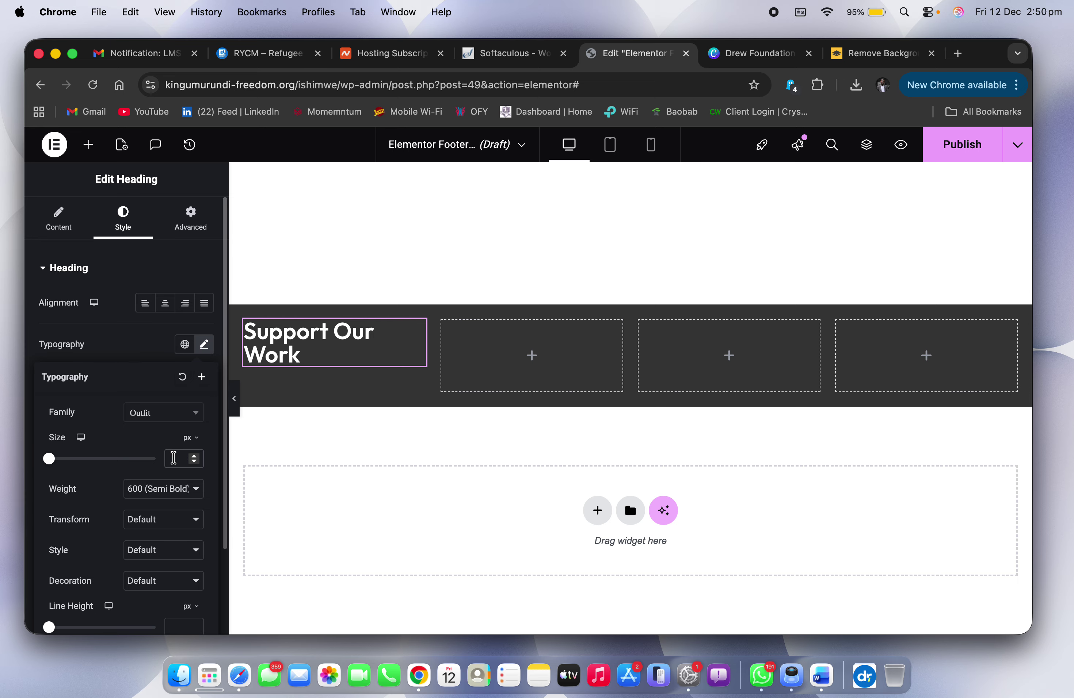
pyautogui.click(173, 458)
pyautogui.write('20')
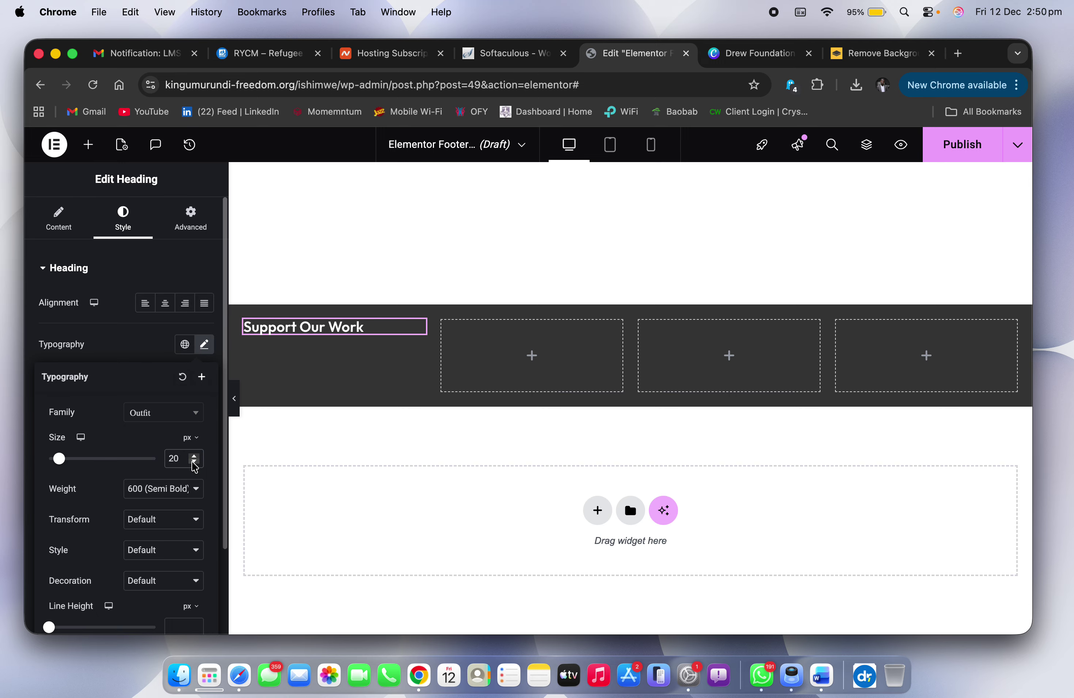
pyautogui.click(193, 463)
pyautogui.click(194, 463)
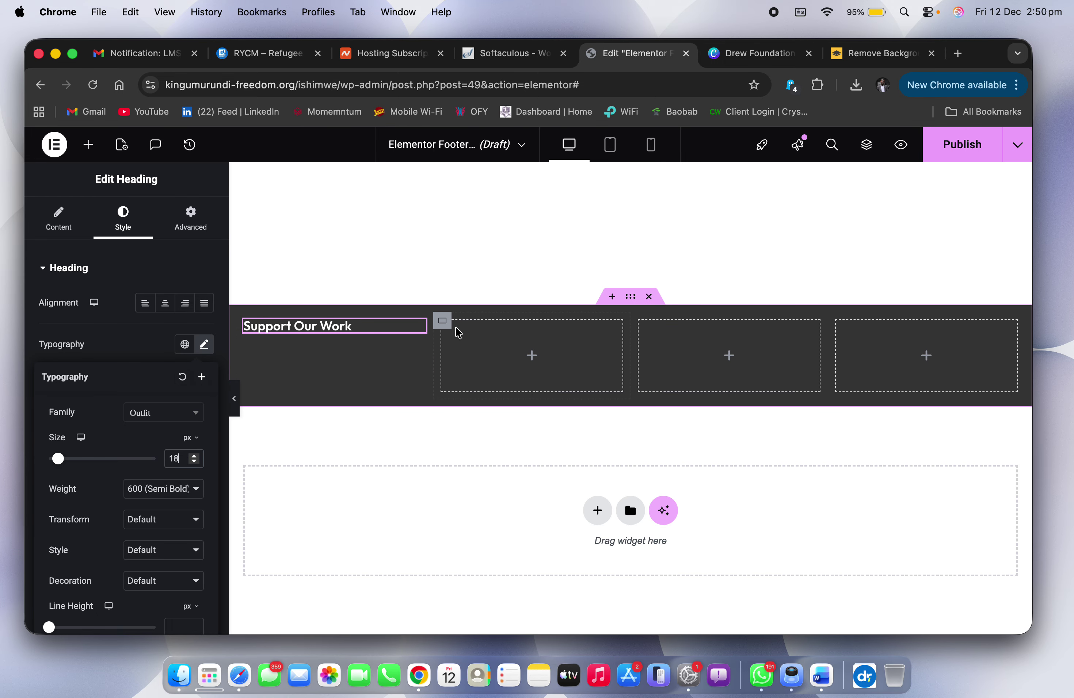
pyautogui.hotkey('ctrl', 'Right')
pyautogui.hotkey('ctrl', 'Left')
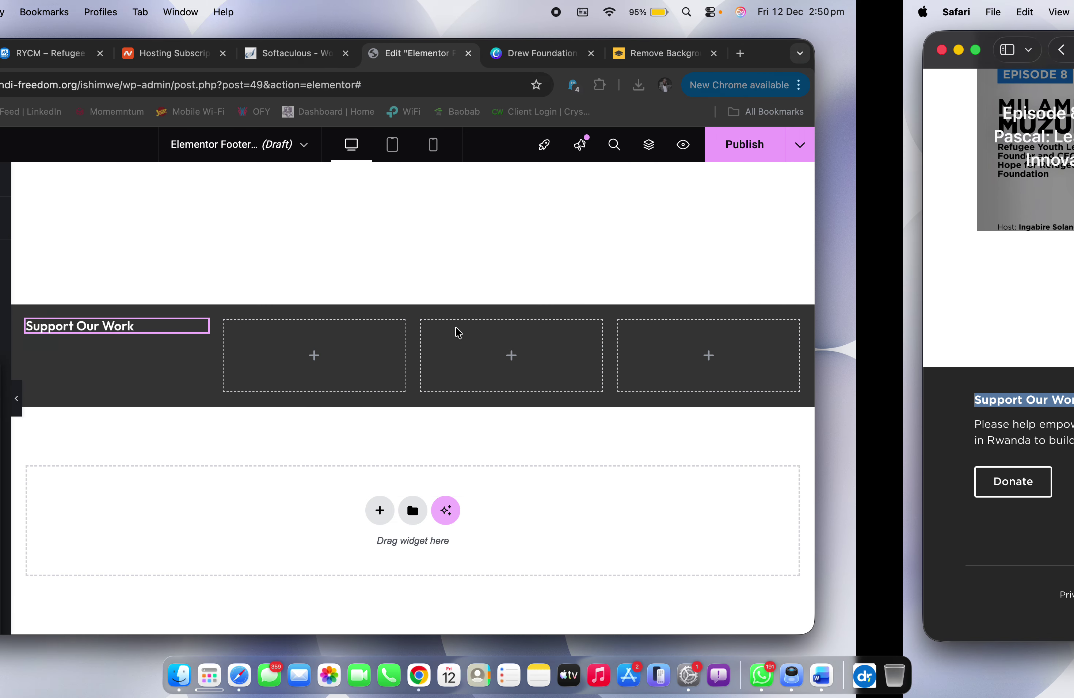
# Step: Copy the "Support Our Work" heading and paste it into the other three footer columns
pyautogui.rightClick(293, 327)
pyautogui.click(366, 368)
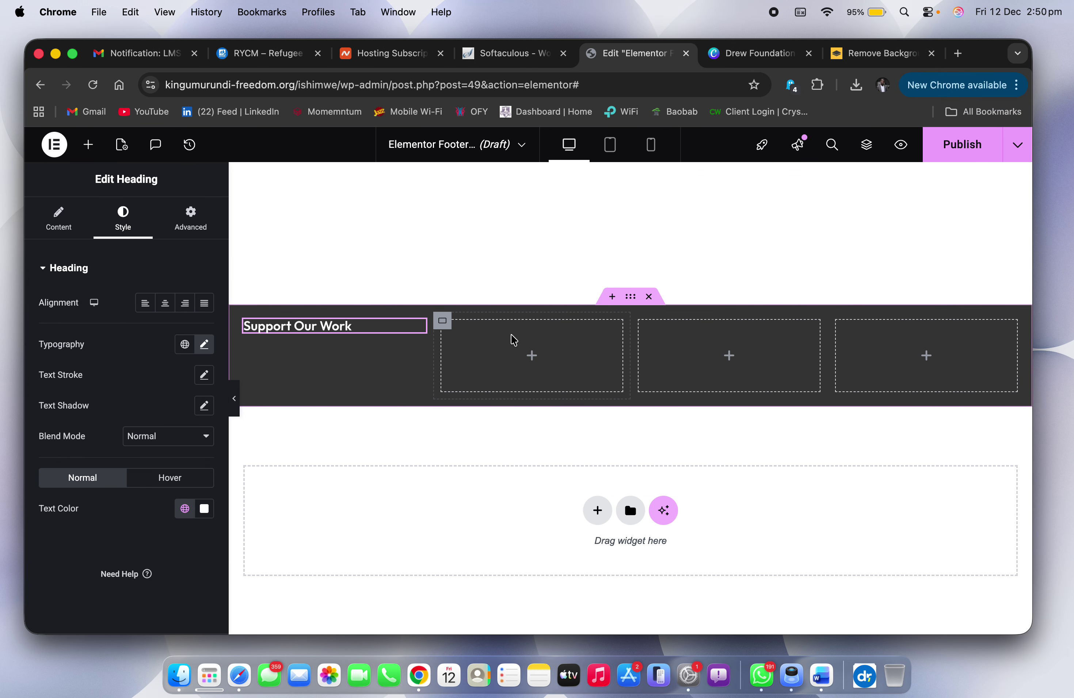
pyautogui.rightClick(511, 338)
pyautogui.click(542, 364)
pyautogui.rightClick(697, 358)
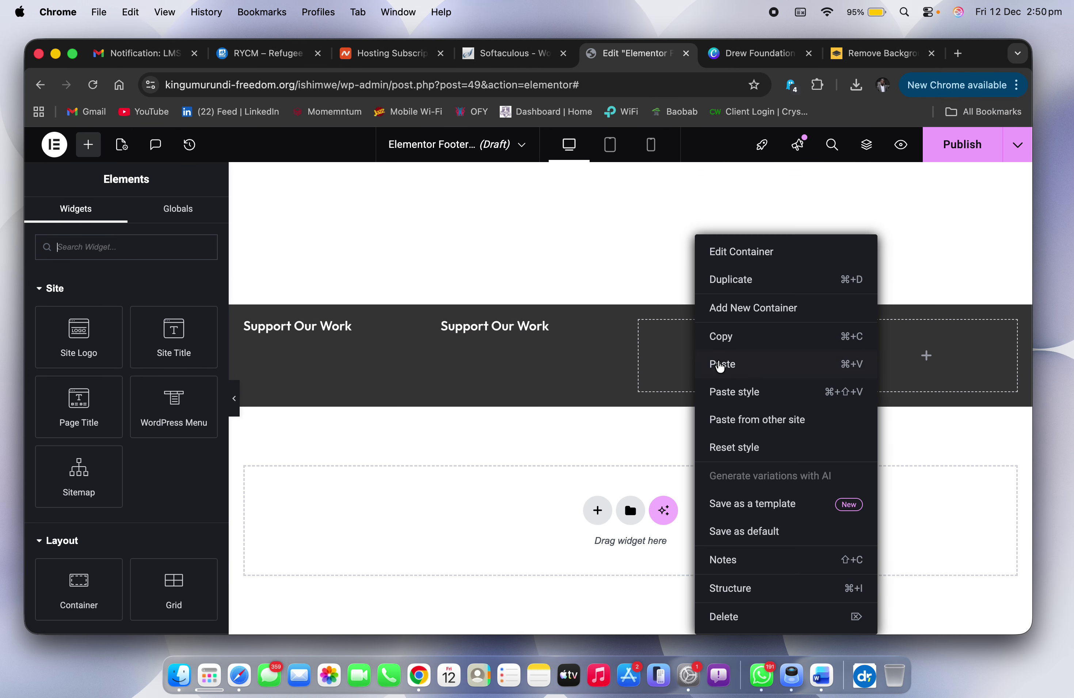
pyautogui.click(757, 364)
pyautogui.rightClick(916, 360)
pyautogui.click(938, 366)
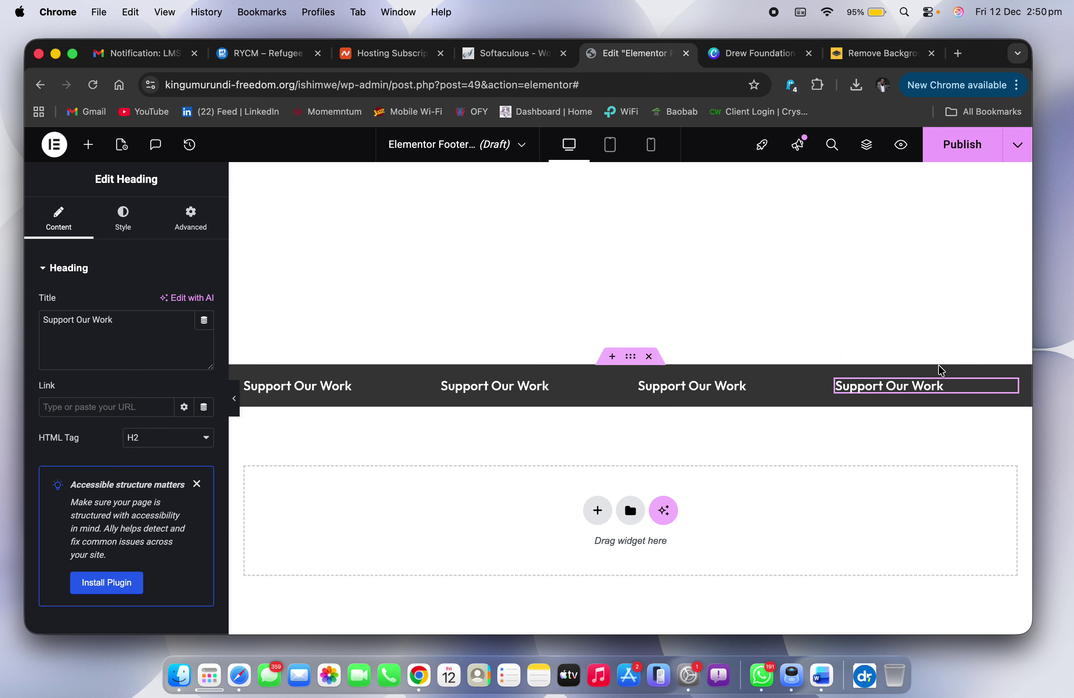
# Step: Change the second column's heading to "Stay Connected", copied from the reference site's footer
pyautogui.hotkey('ctrl', 'Right')
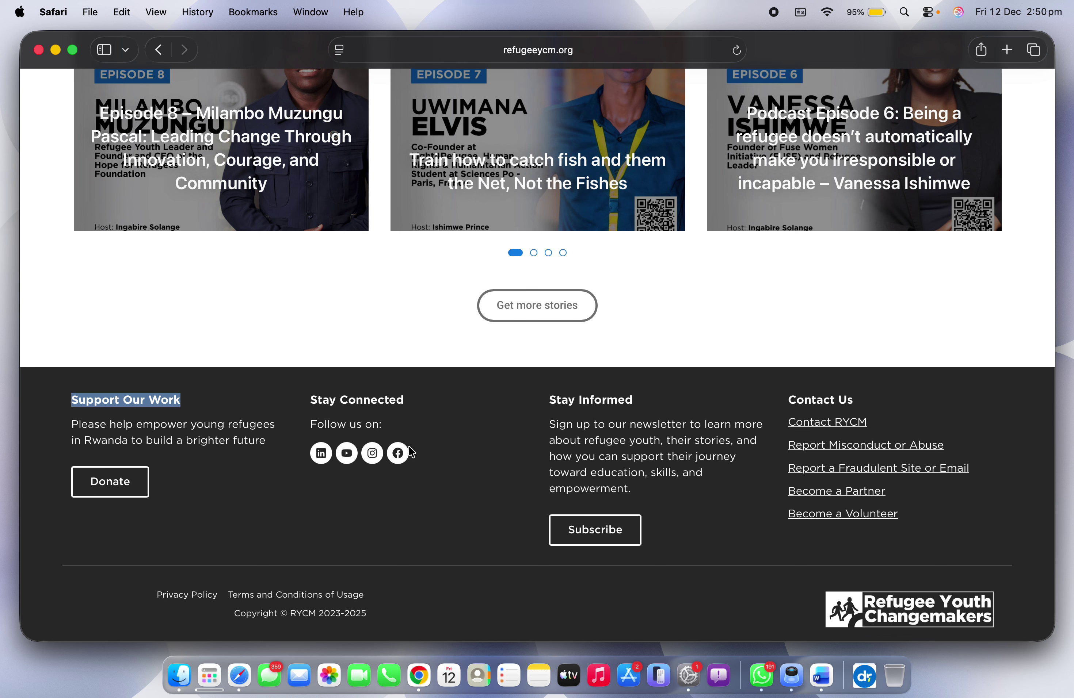
pyautogui.moveTo(406, 400); pyautogui.dragTo(290, 399)
pyautogui.click(403, 401)
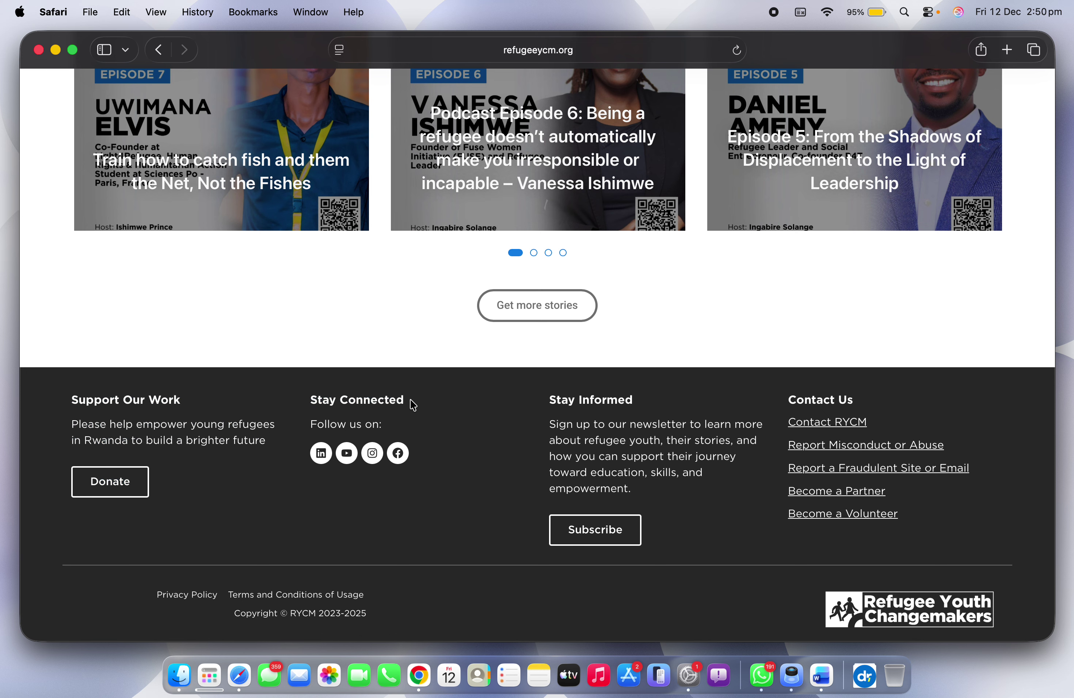
pyautogui.moveTo(413, 405); pyautogui.dragTo(307, 398)
pyautogui.press('super+c')
pyautogui.hotkey('ctrl', 'Left')
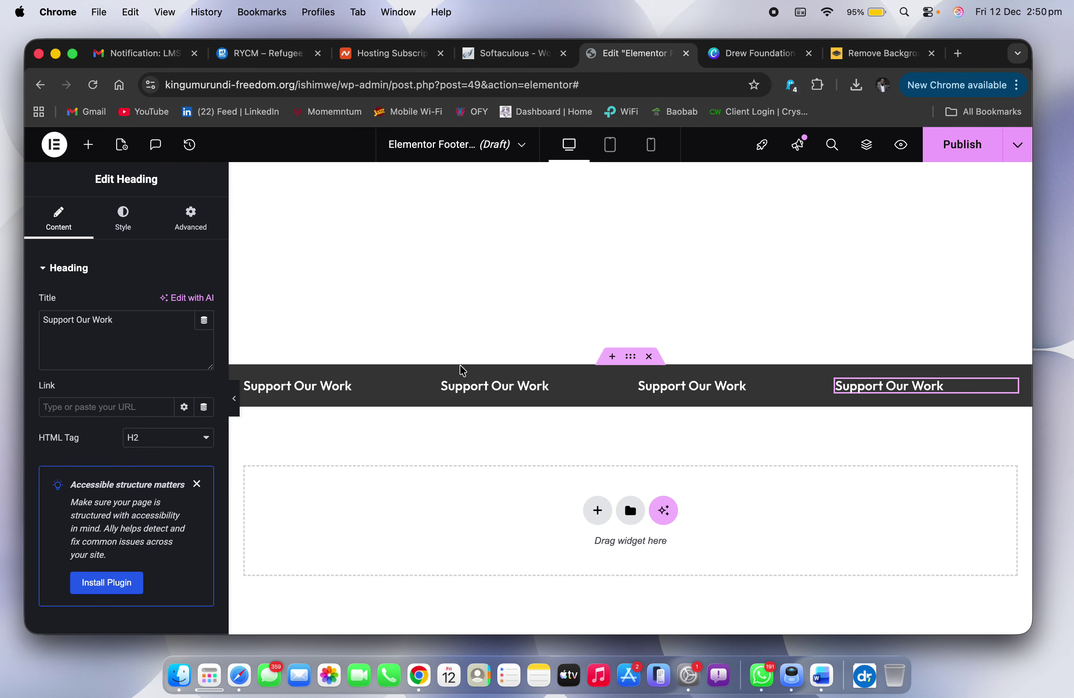
pyautogui.click(458, 386)
pyautogui.tripleClick(126, 324)
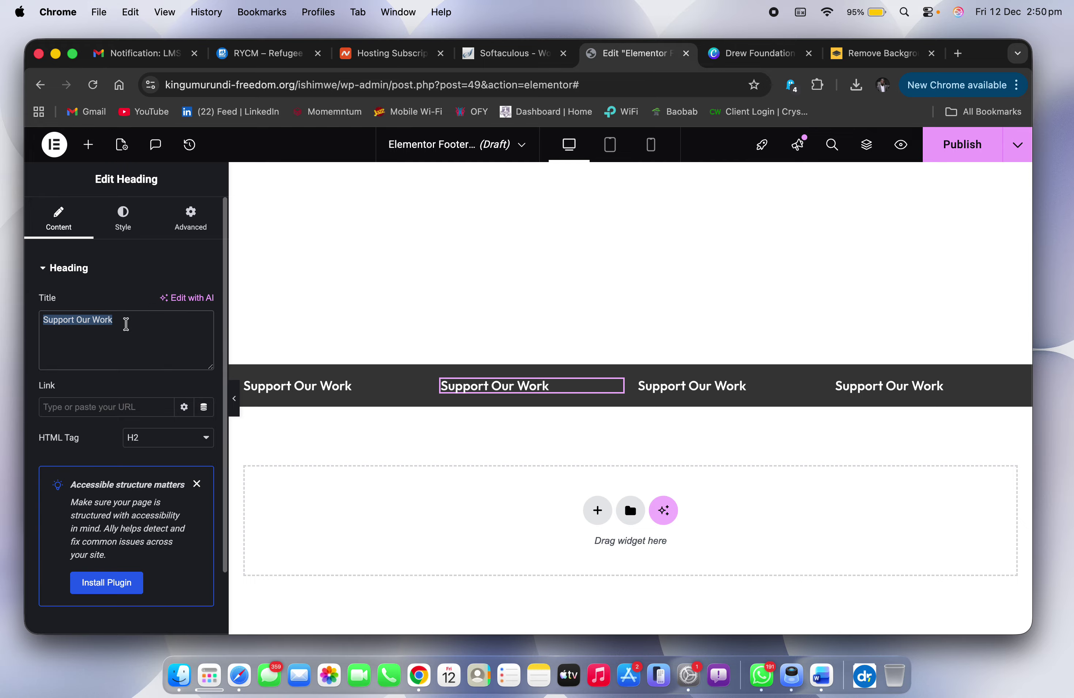
pyautogui.press('super+v')
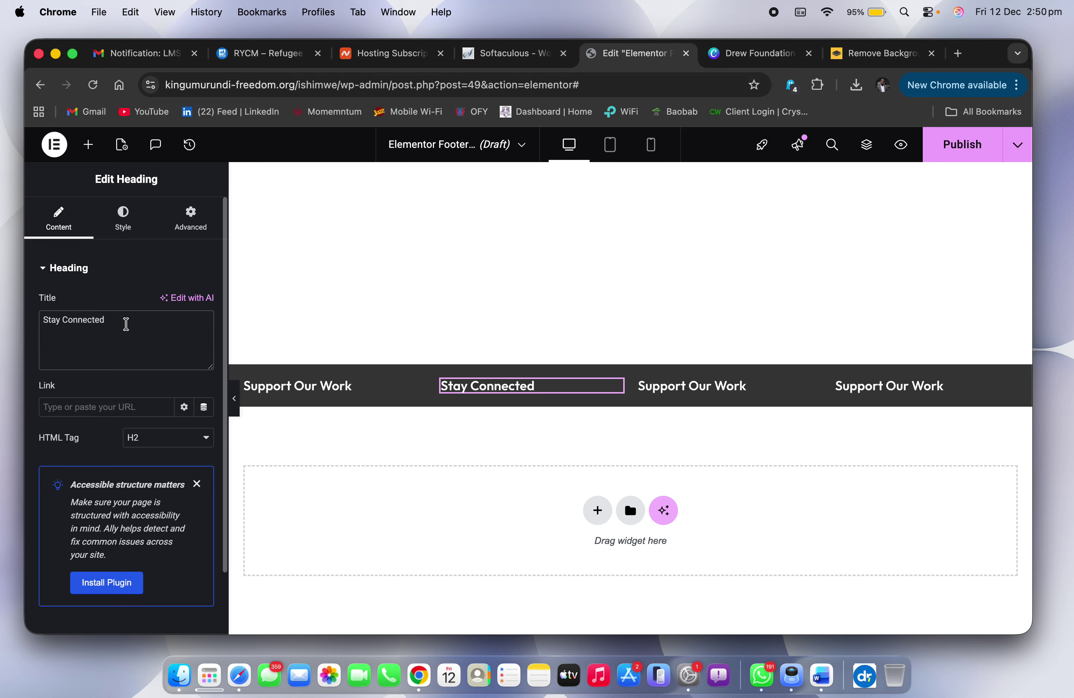
# Step: Change the third column's heading to "Stay Informed", copied from the reference site's footer
pyautogui.hotkey('ctrl', 'Right')
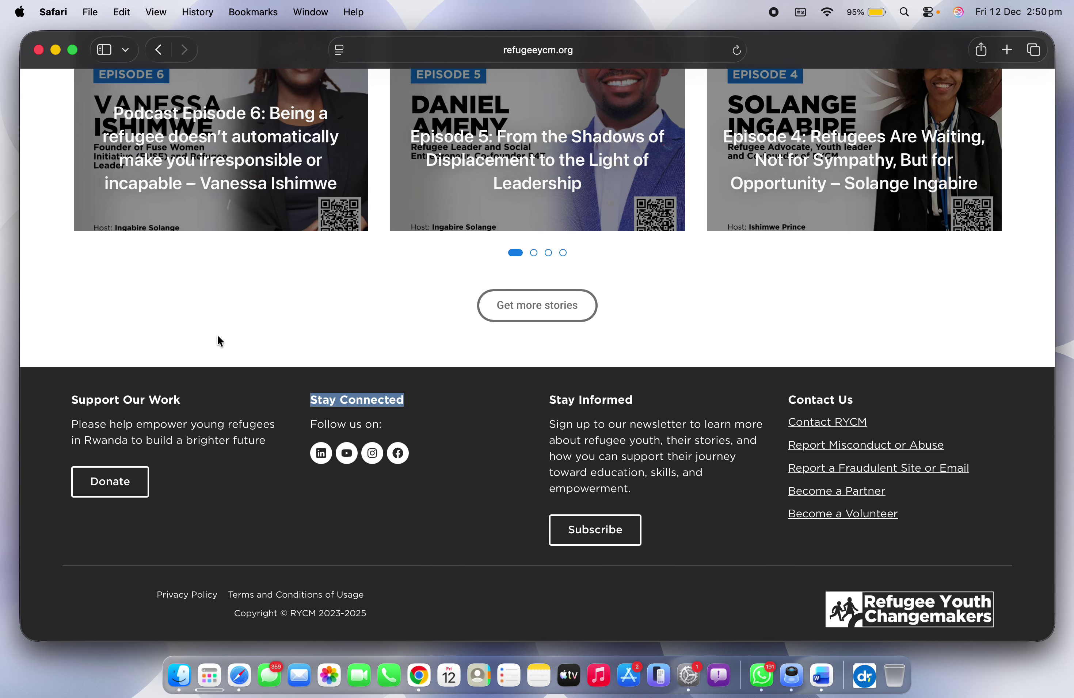
pyautogui.moveTo(637, 403); pyautogui.dragTo(548, 400)
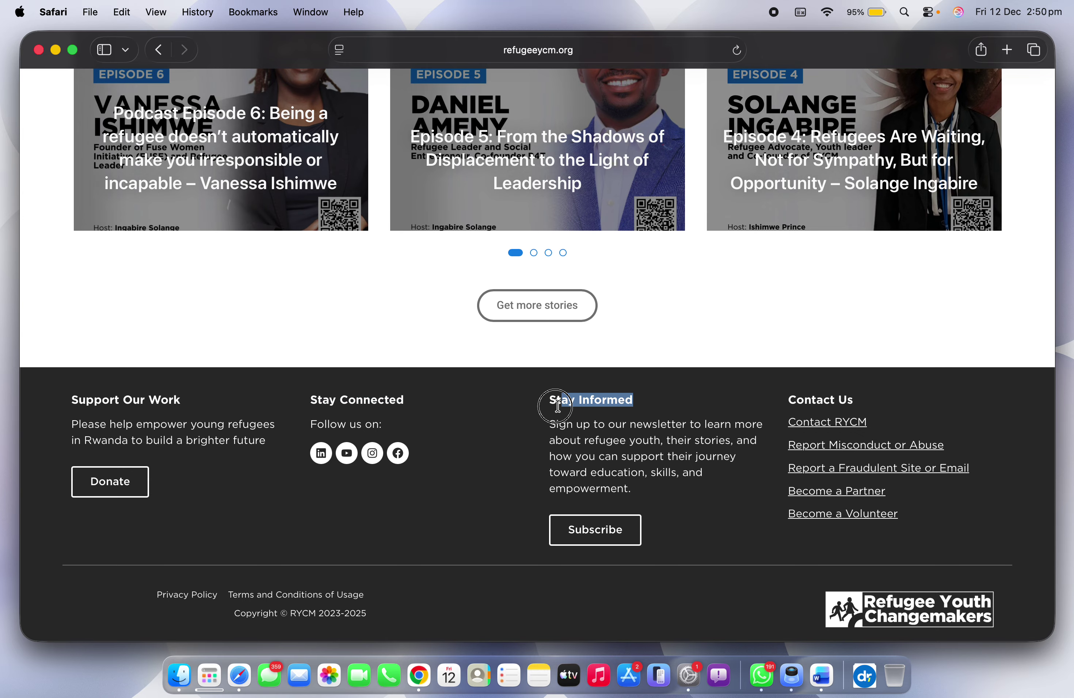
pyautogui.press('super+c')
pyautogui.hotkey('ctrl', 'Left')
pyautogui.click(669, 400)
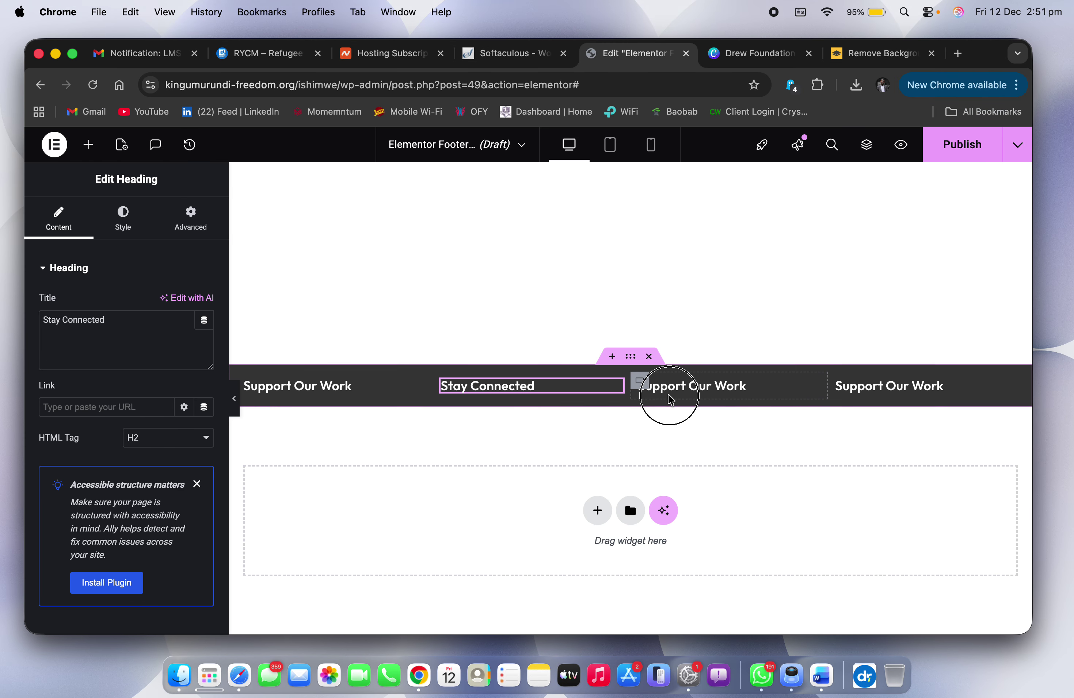
pyautogui.click(663, 390)
pyautogui.click(132, 343)
pyautogui.press('super+a')
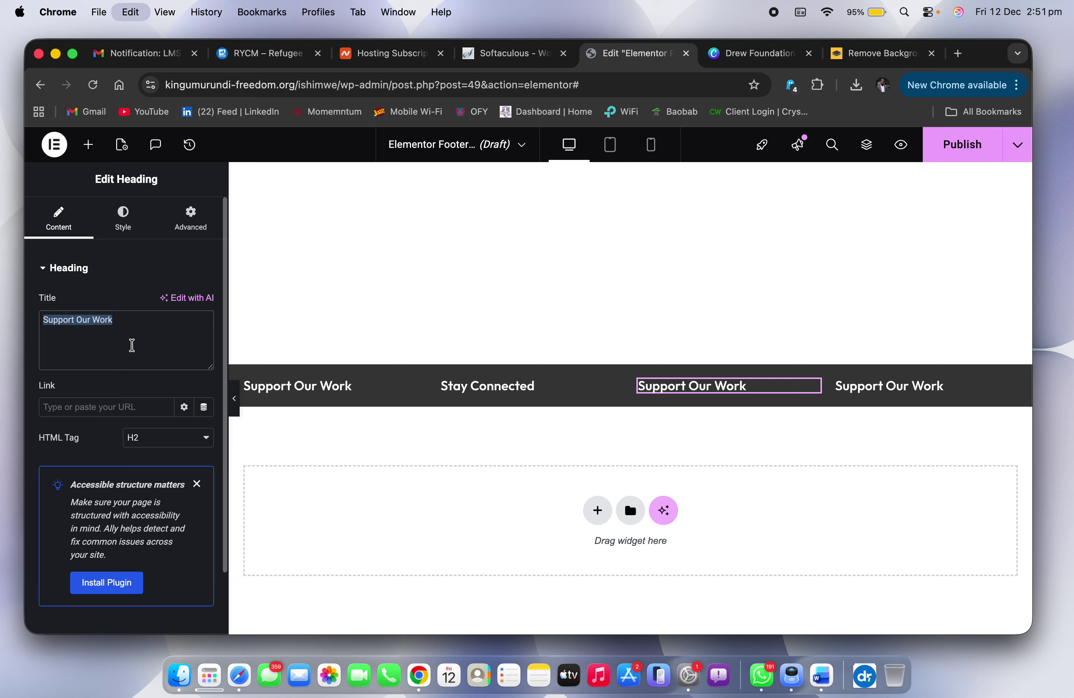
pyautogui.press('super+v')
# Step: Change the fourth column's heading to "Contact Us", copied from the reference site's footer
pyautogui.hotkey('ctrl', 'Right')
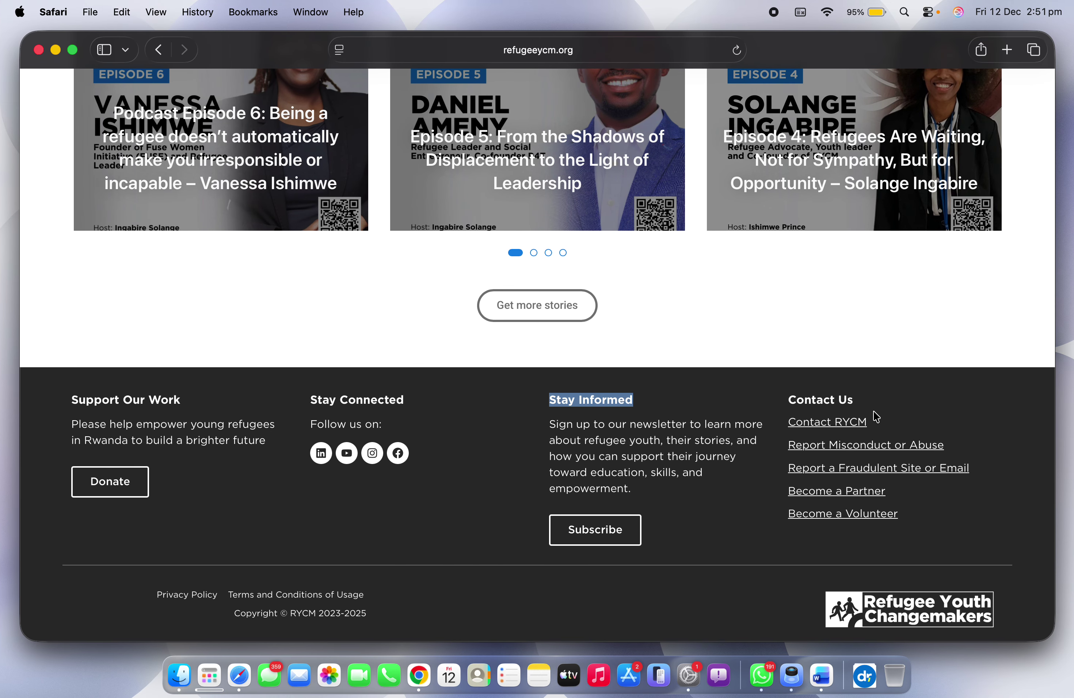
pyautogui.moveTo(870, 401); pyautogui.dragTo(785, 401)
pyautogui.hotkey('ctrl', 'Left')
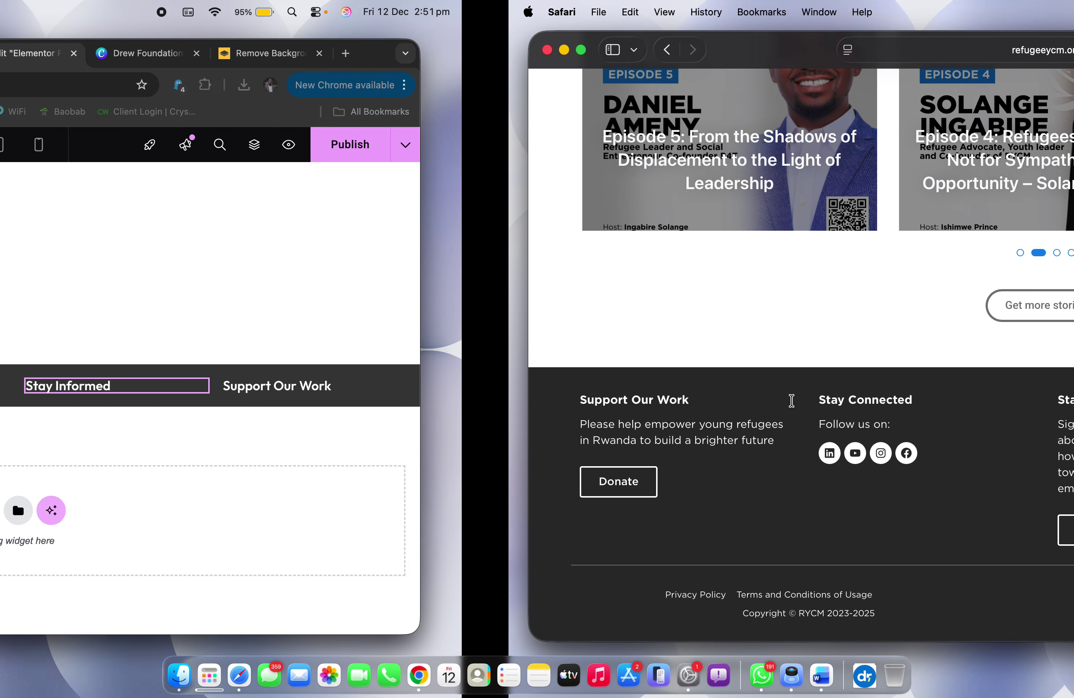
pyautogui.click(863, 386)
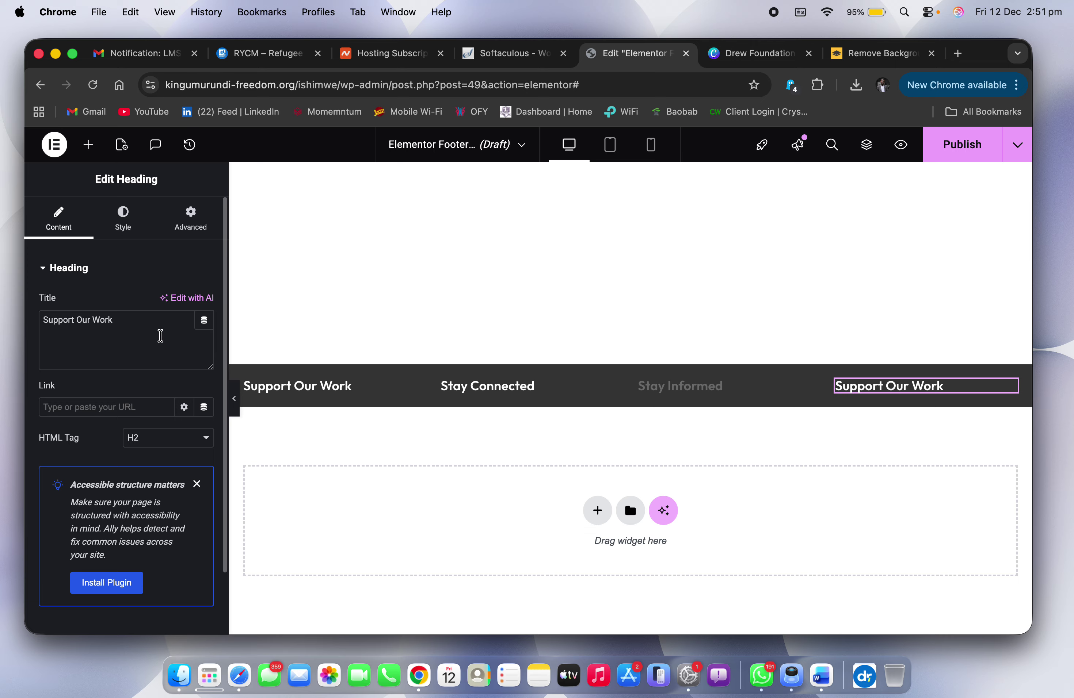
pyautogui.click(161, 335)
pyautogui.press('super+a')
pyautogui.press('super+v')
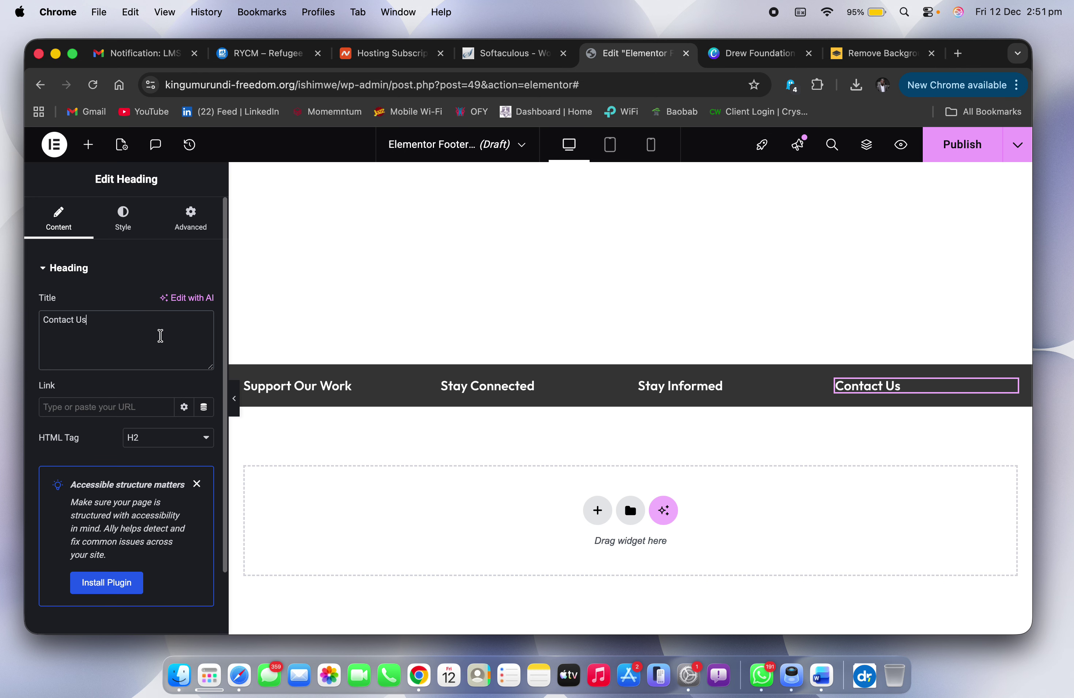
# Step: Check the reference footer and add a Text Editor widget below the "Support Our Work" heading in the first column
pyautogui.hotkey('ctrl', 'Right')
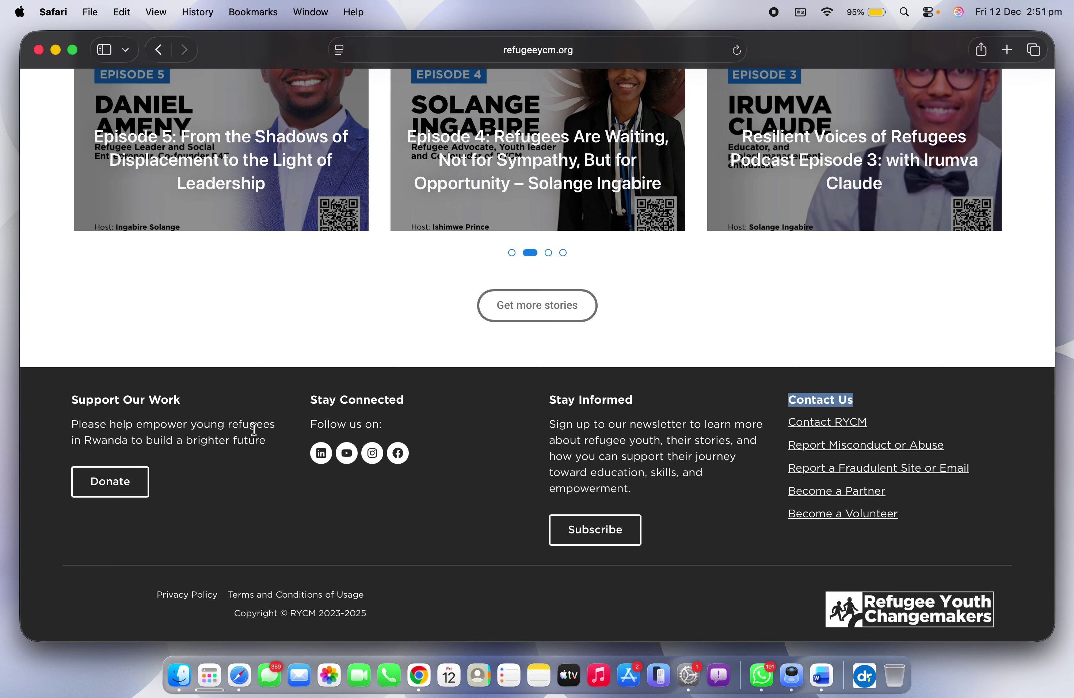
pyautogui.hotkey('ctrl', 'Left')
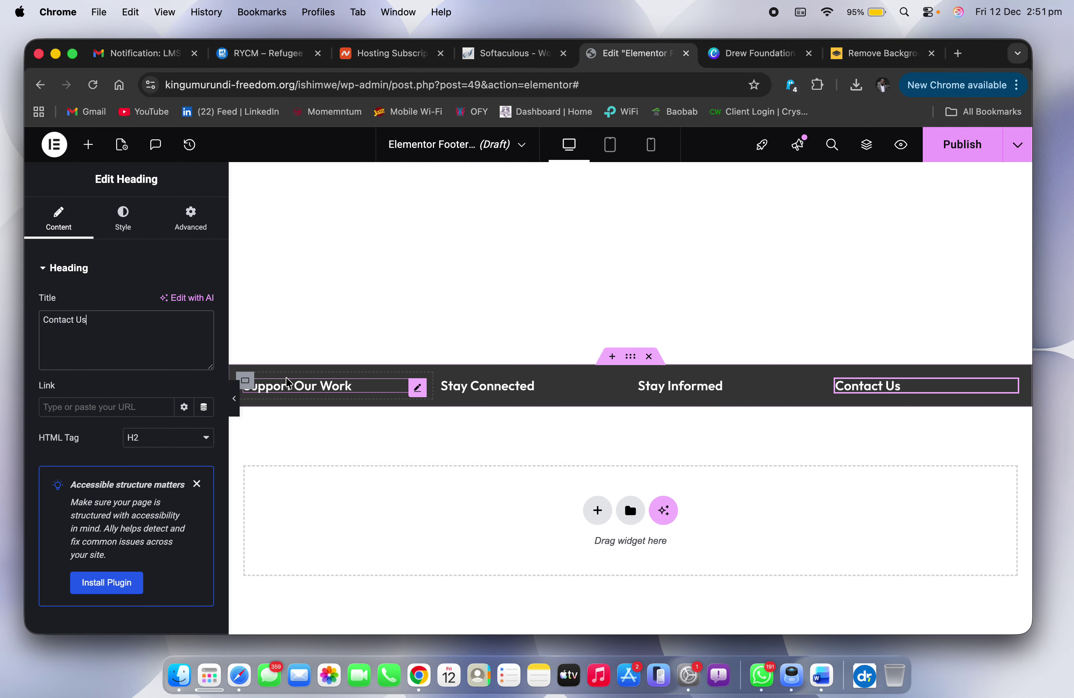
pyautogui.click(89, 144)
pyautogui.hotkey('ctrl', 'Right')
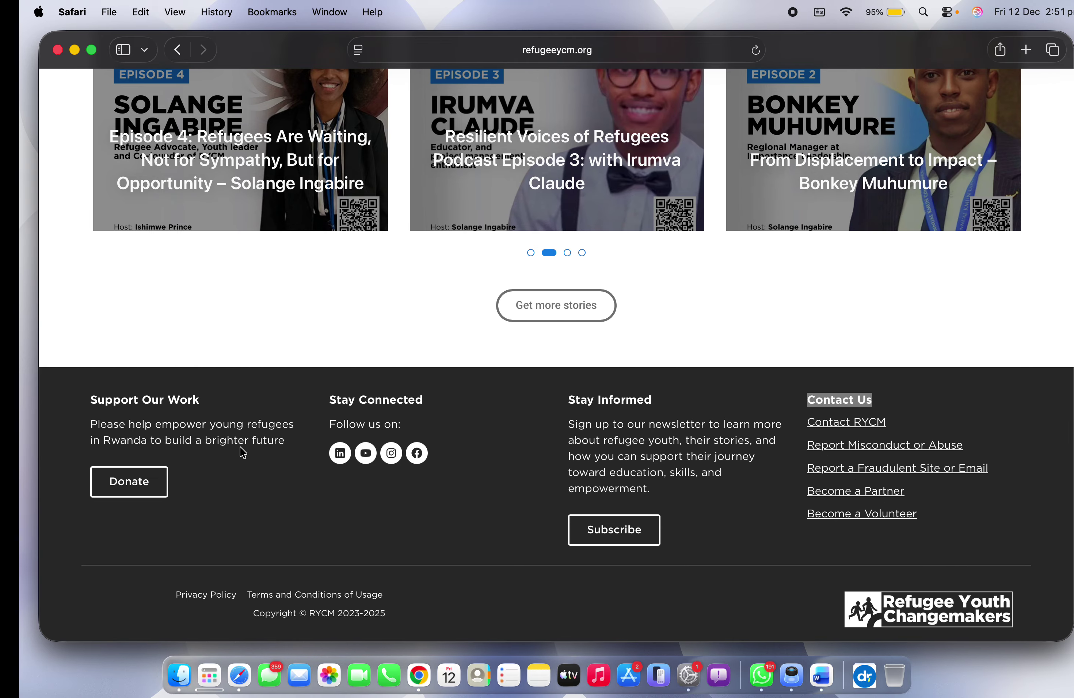
pyautogui.hotkey('ctrl', 'Left')
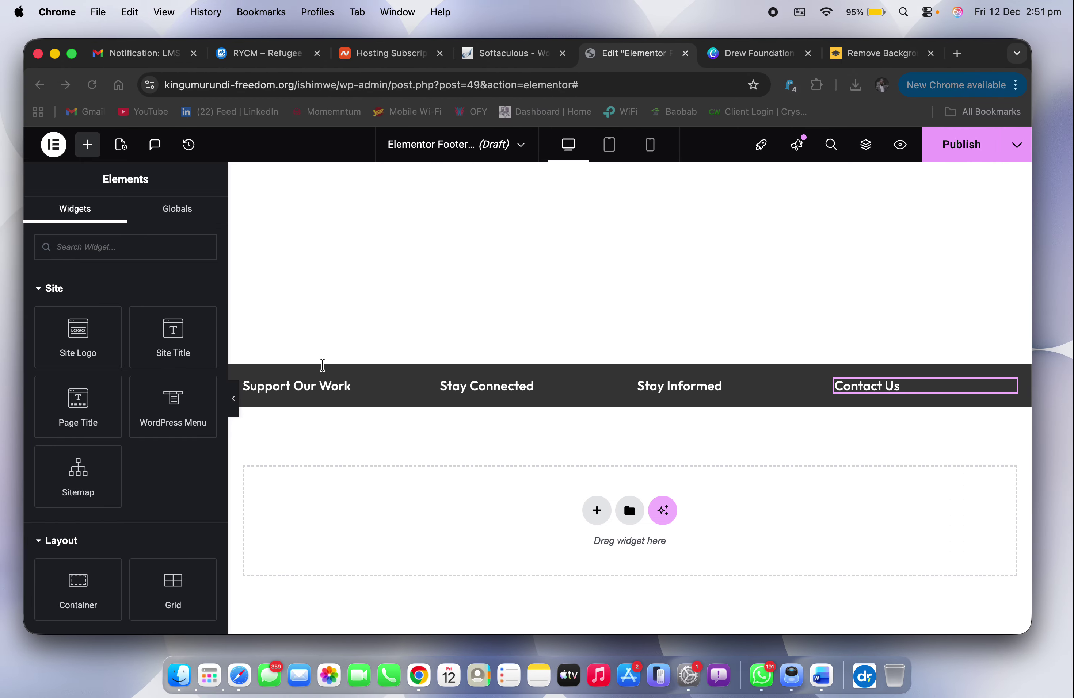
pyautogui.scroll(-6, 109, 499)
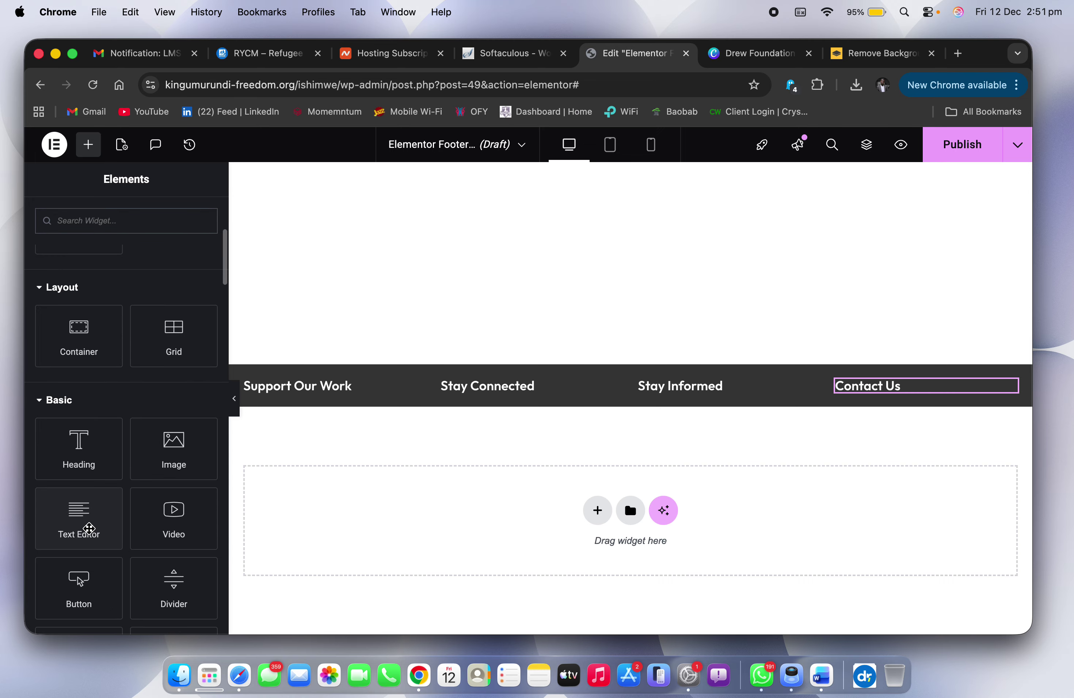
pyautogui.moveTo(89, 529); pyautogui.dragTo(285, 393)
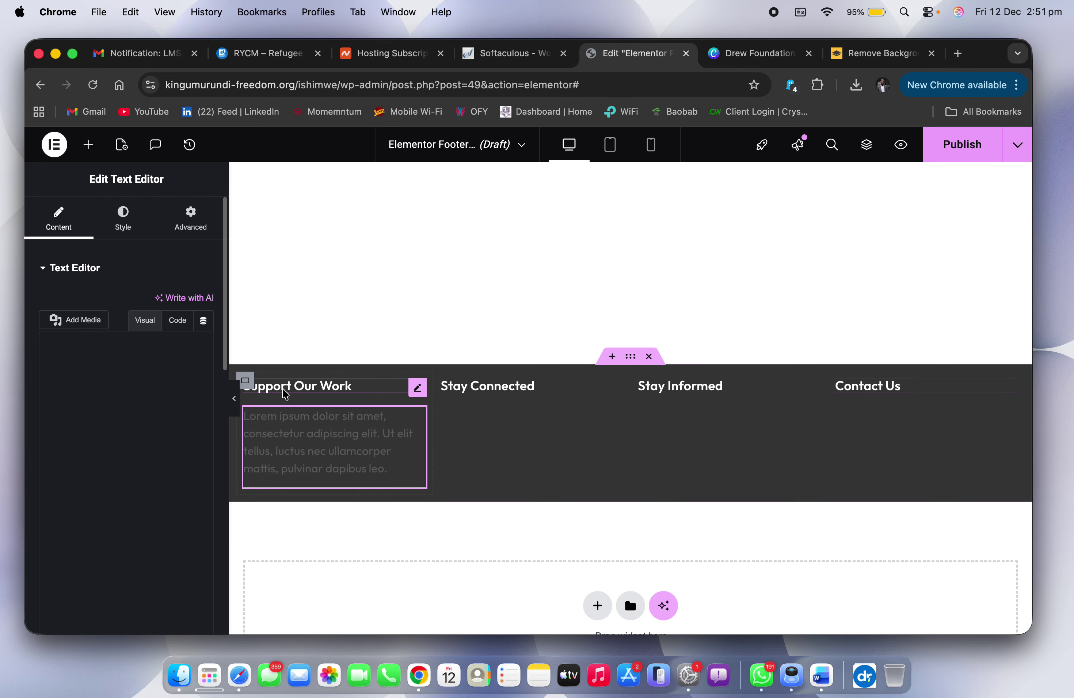
# Step: Set the new paragraph's text color to the global white and compare it with the reference footer
pyautogui.click(122, 218)
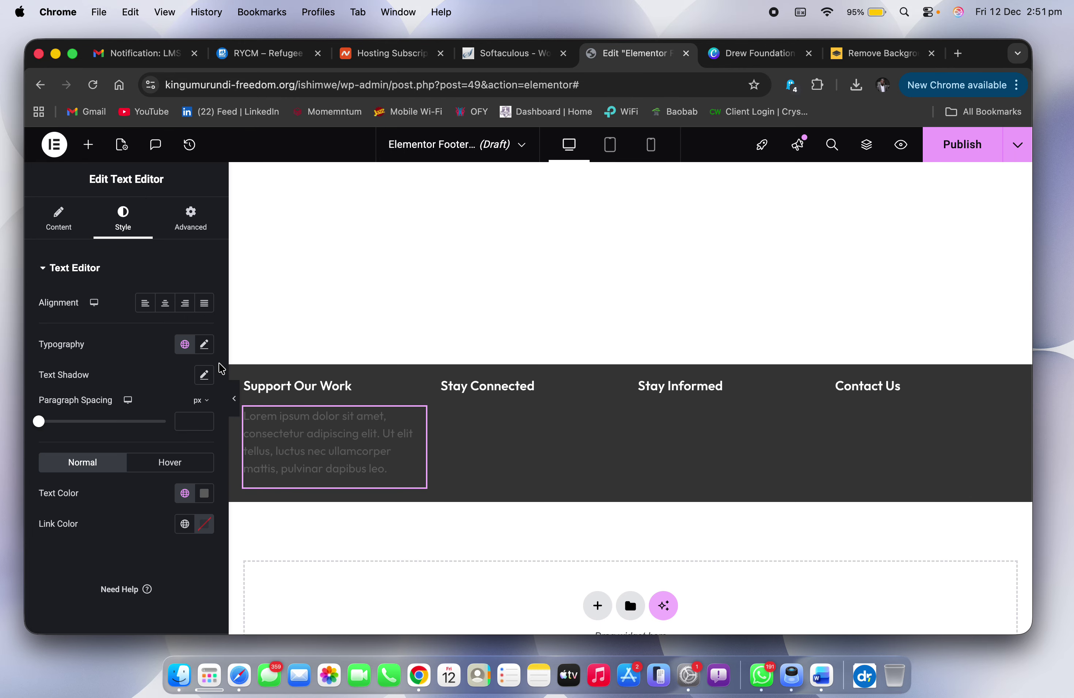
pyautogui.click(185, 495)
pyautogui.click(77, 464)
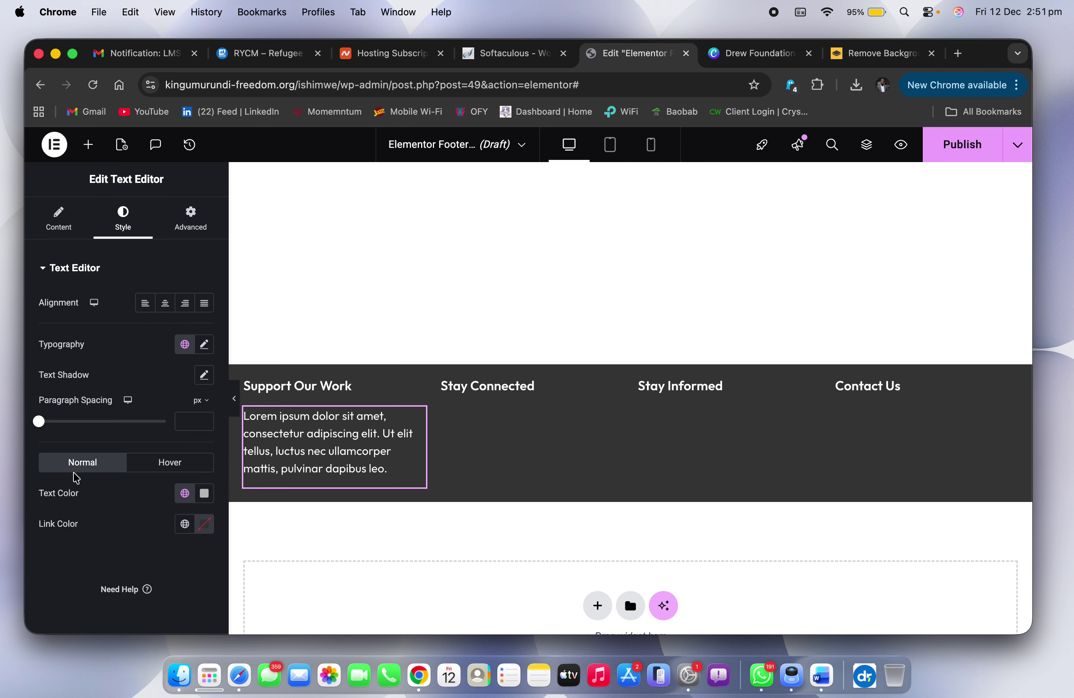
pyautogui.hotkey('ctrl', 'Right')
pyautogui.hotkey('ctrl', 'Left')
pyautogui.hotkey('ctrl', 'Right')
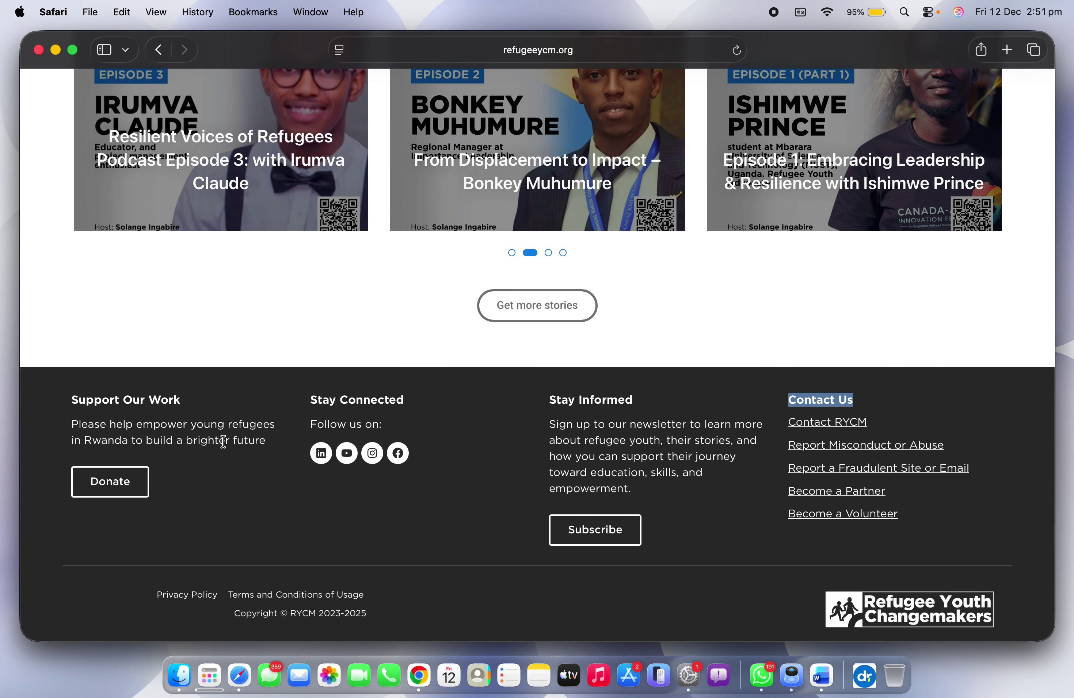
pyautogui.hotkey('ctrl', 'Left')
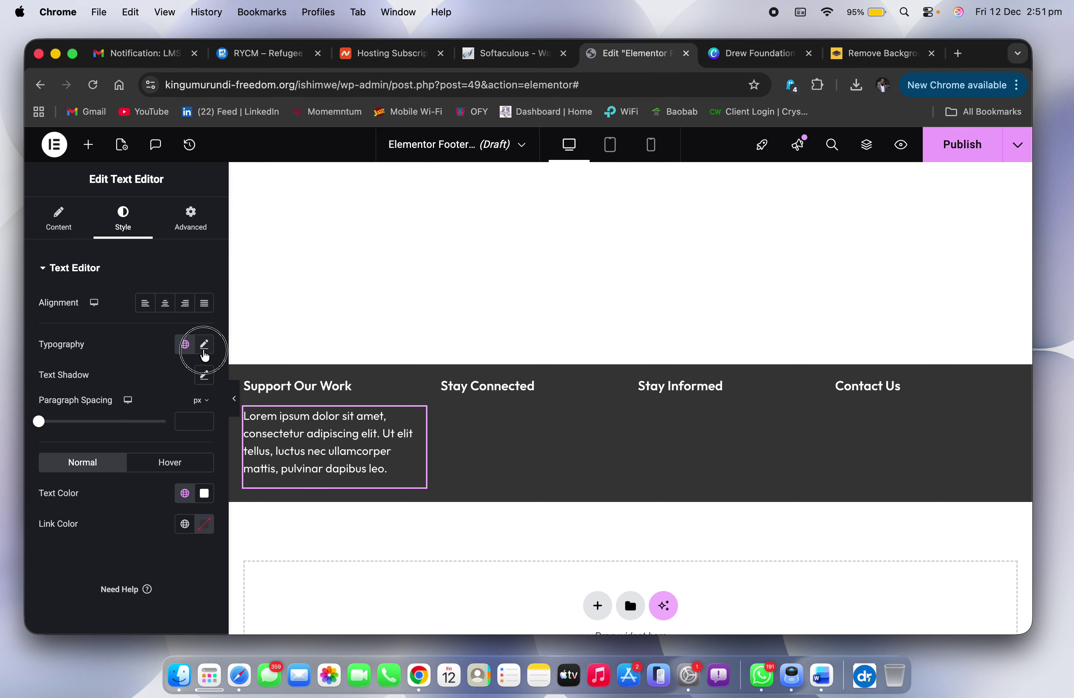
# Step: Set the first-column paragraph's font weight to 200 (Extra Light)
pyautogui.click(205, 346)
pyautogui.click(148, 496)
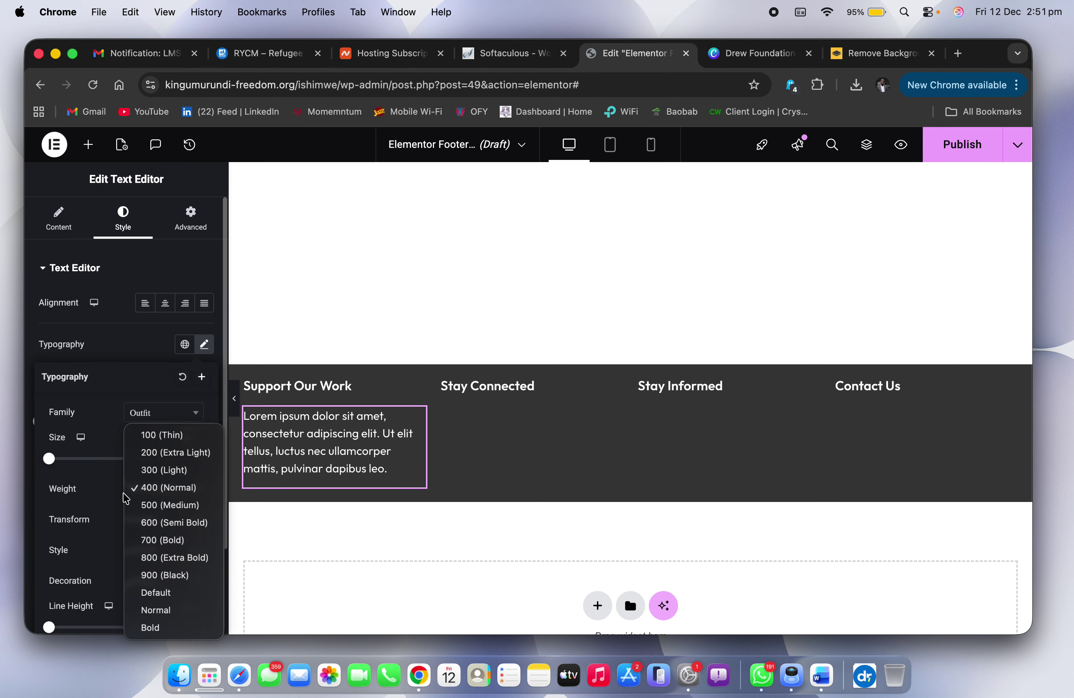
pyautogui.click(184, 472)
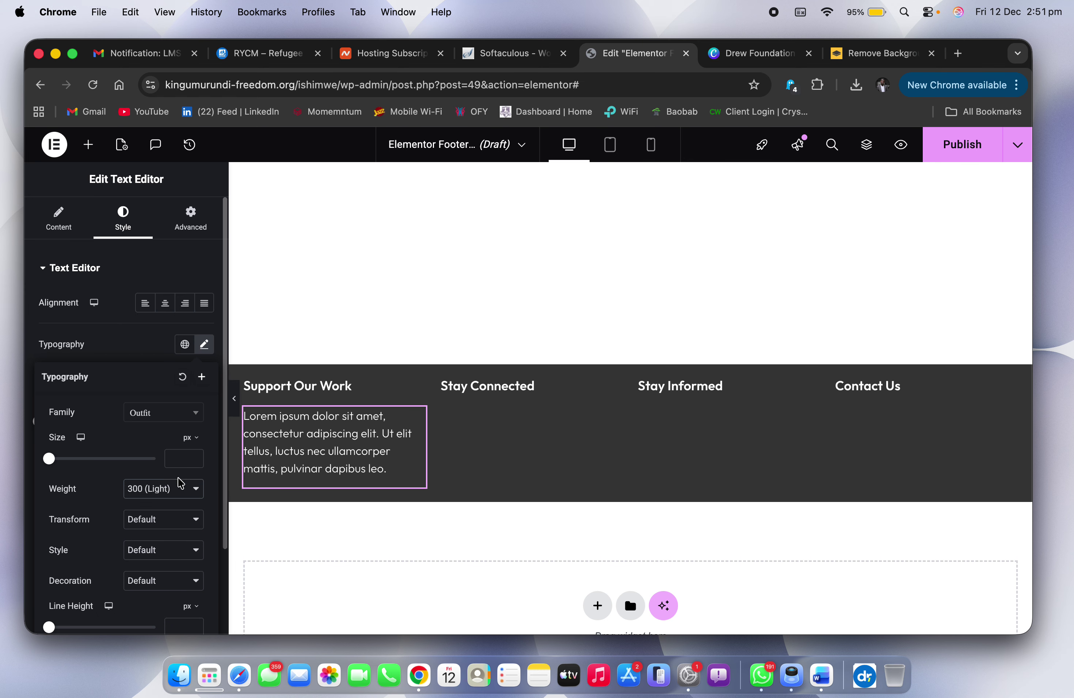
pyautogui.click(179, 481)
pyautogui.click(190, 475)
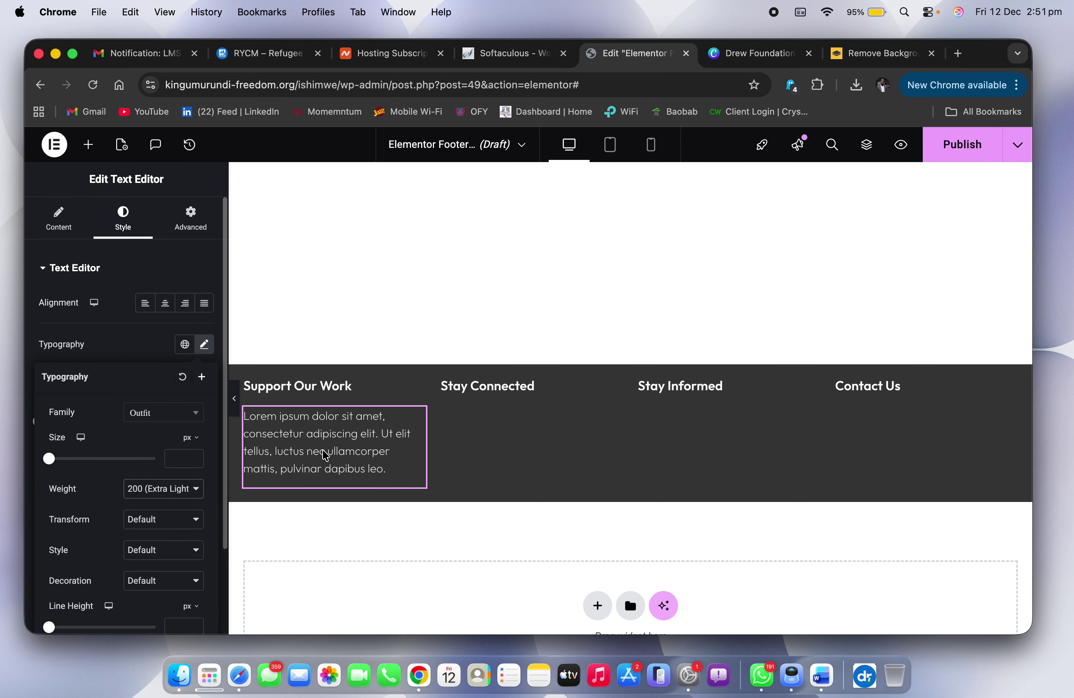
# Step: Replace the first column's placeholder paragraph with the reference footer's text "Please help empower young refugees in Rwanda to build a brighter future"
pyautogui.hotkey('ctrl', 'Right')
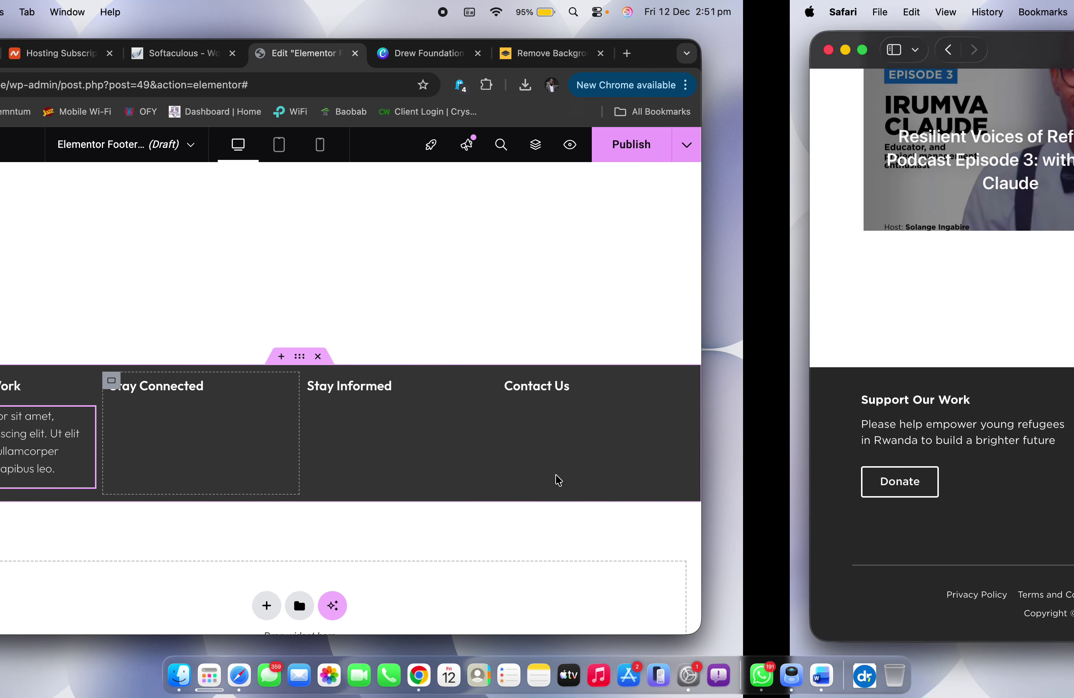
pyautogui.moveTo(277, 450); pyautogui.dragTo(60, 424)
pyautogui.press('super+c')
pyautogui.hotkey('ctrl', 'Left')
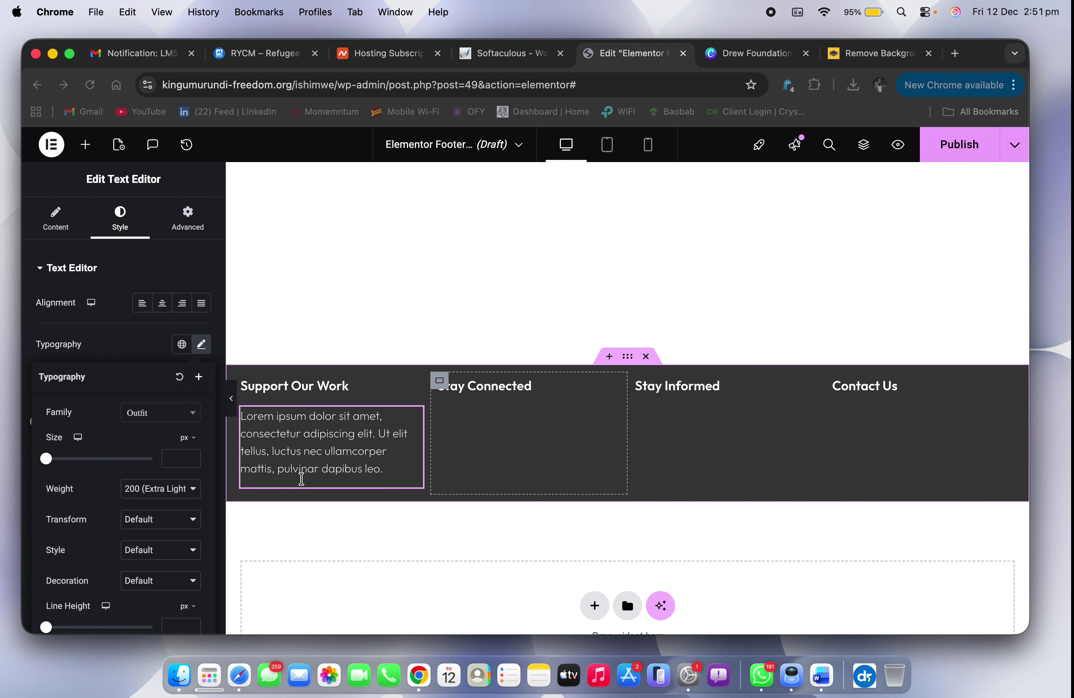
pyautogui.click(59, 218)
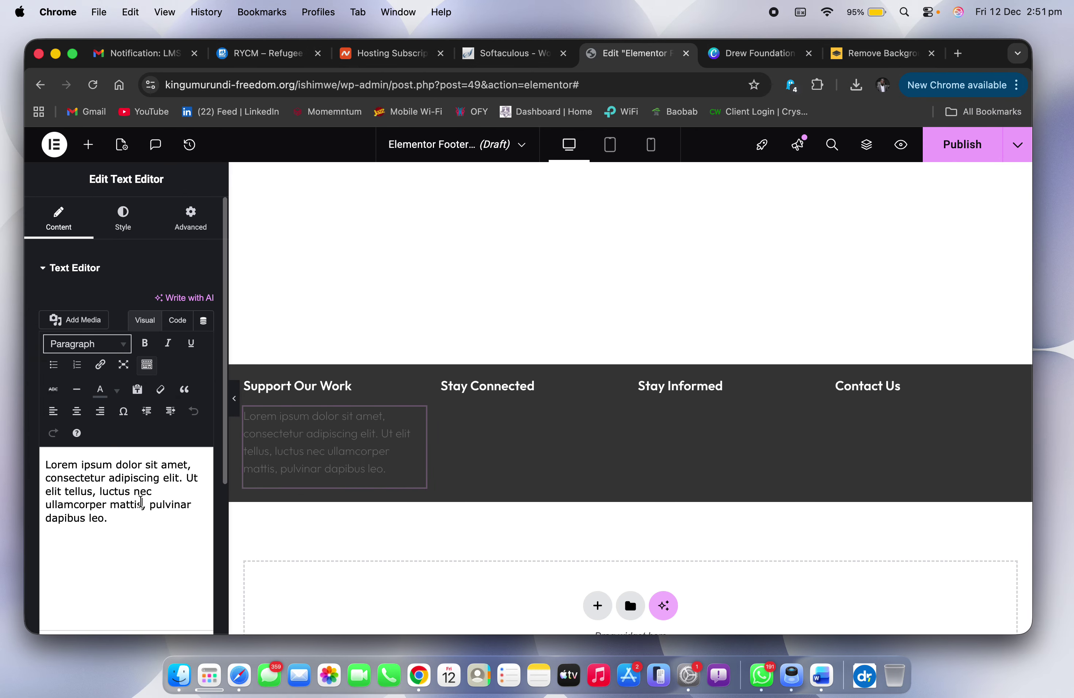
pyautogui.press('super+v')
pyautogui.hotkey('ctrl', 'Right')
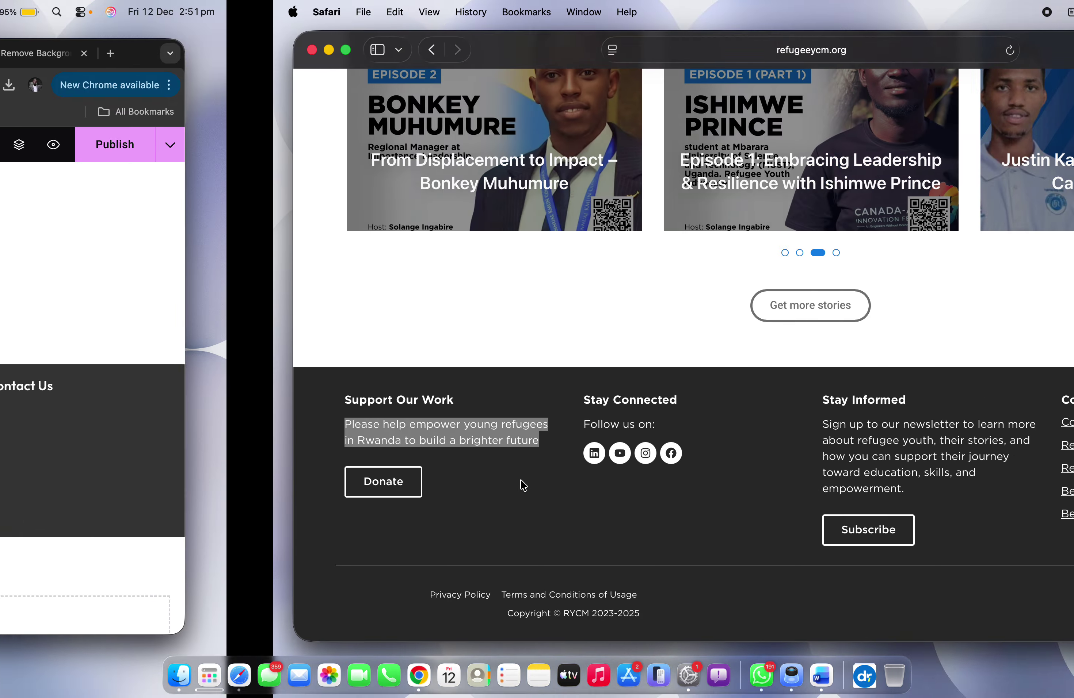
pyautogui.press('super+c')
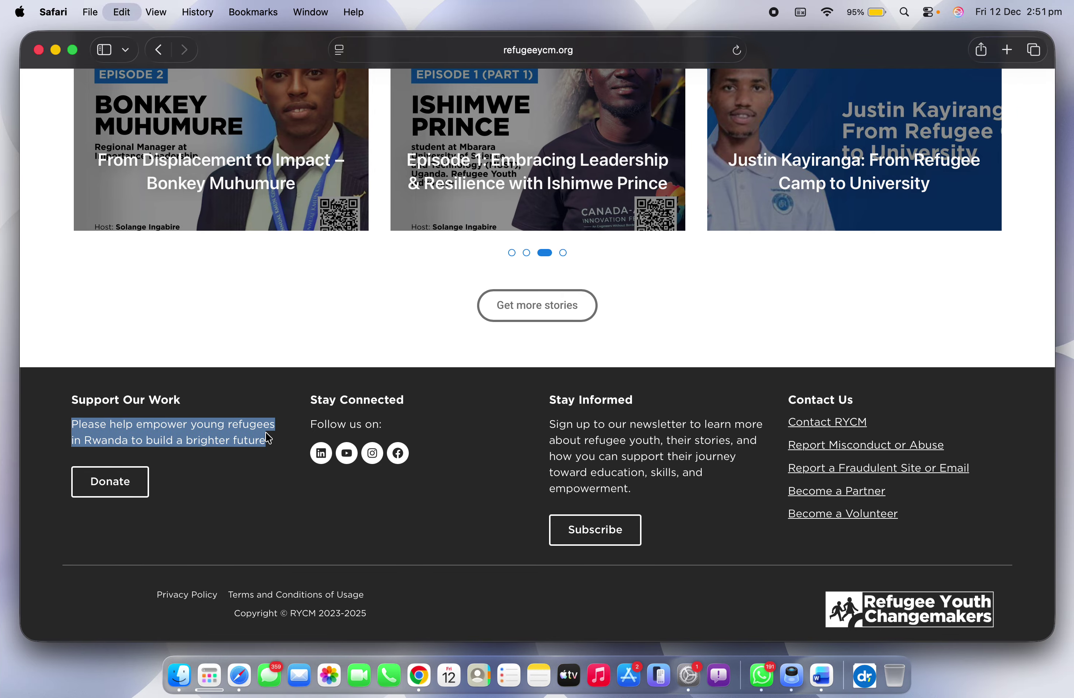
pyautogui.hotkey('ctrl', 'Left')
pyautogui.press('super+a')
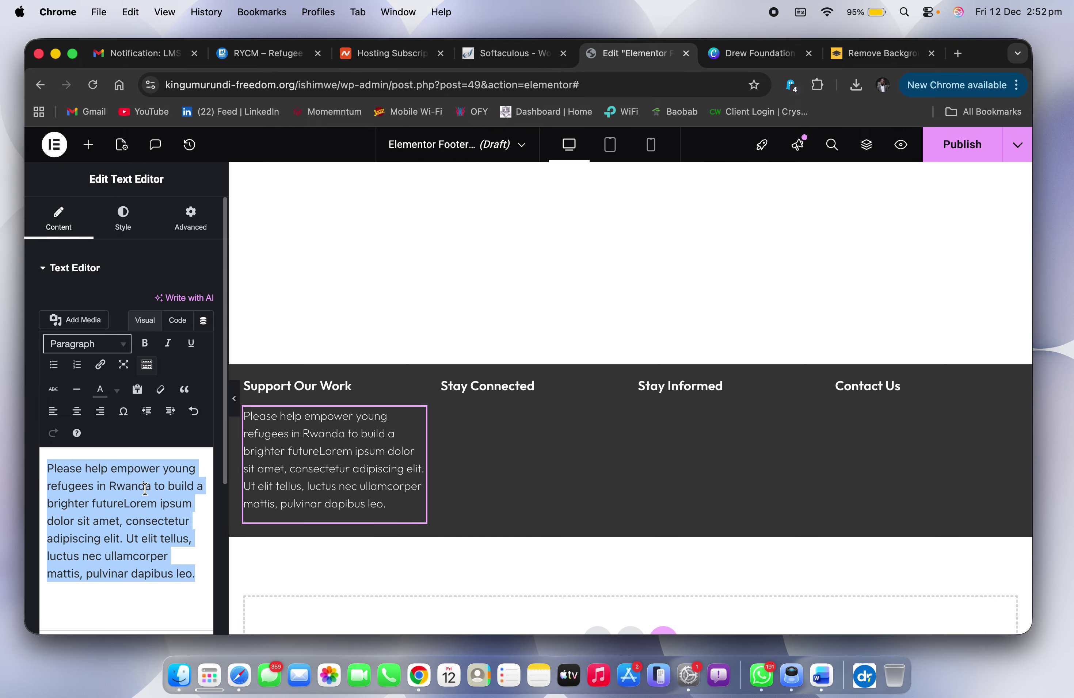
pyautogui.press('BackSpace')
pyautogui.press('super+v')
# Step: Copy the first-column paragraph widget and paste it below the "Stay Connected", "Stay Informed" and "Contact Us" headings
pyautogui.hotkey('ctrl', 'Right')
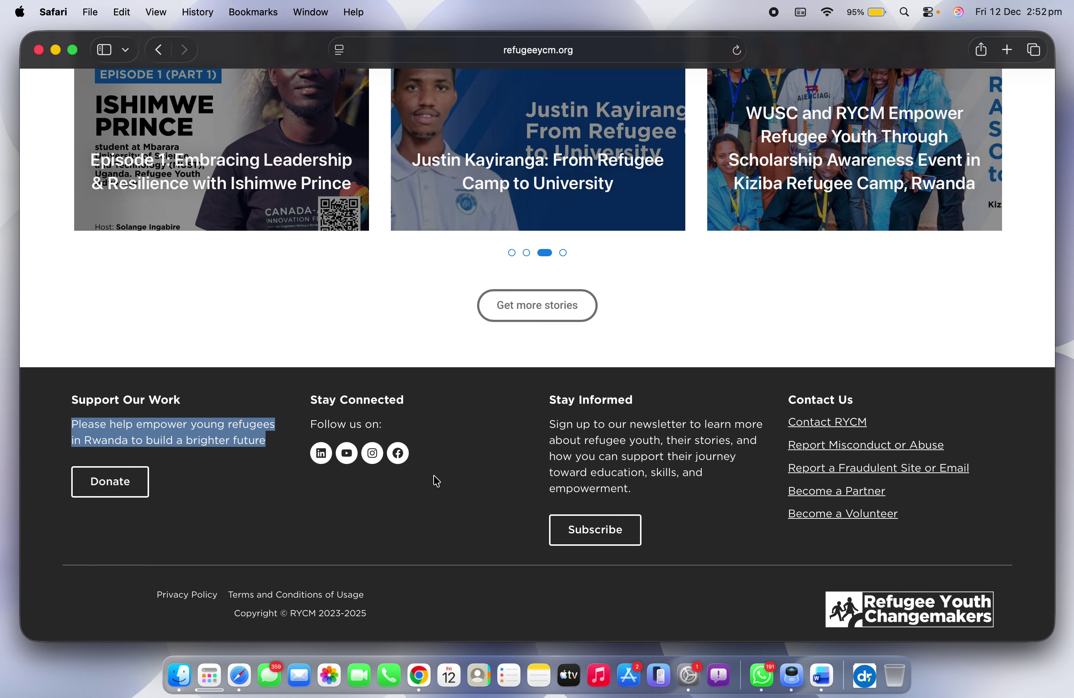
pyautogui.hotkey('ctrl', 'Left')
pyautogui.rightClick(338, 422)
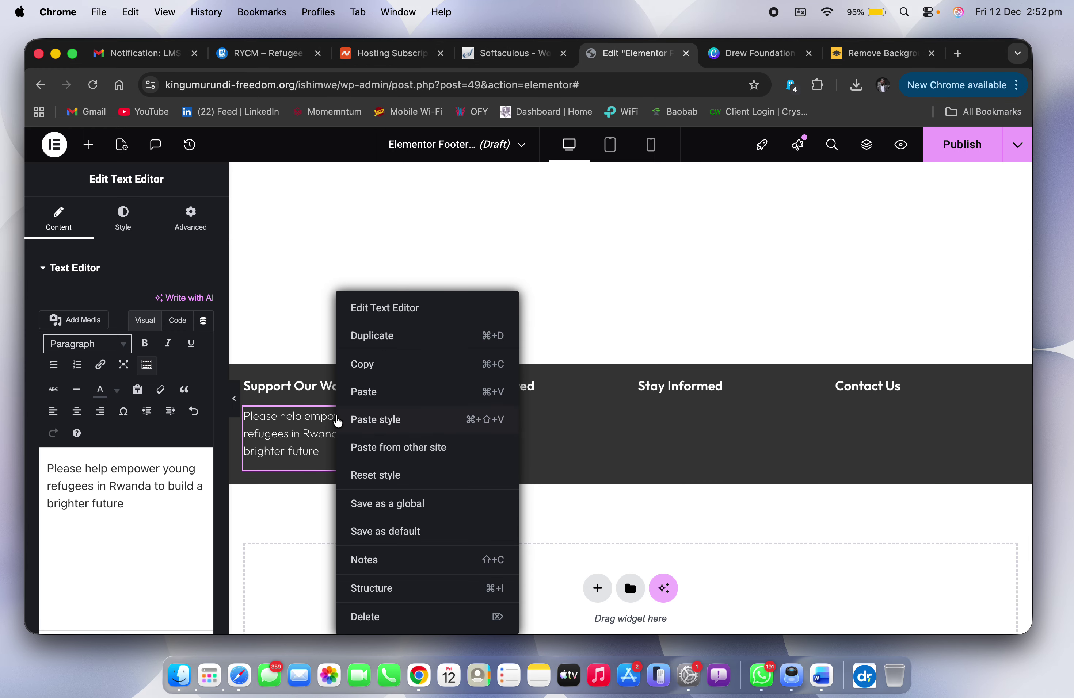
pyautogui.click(405, 393)
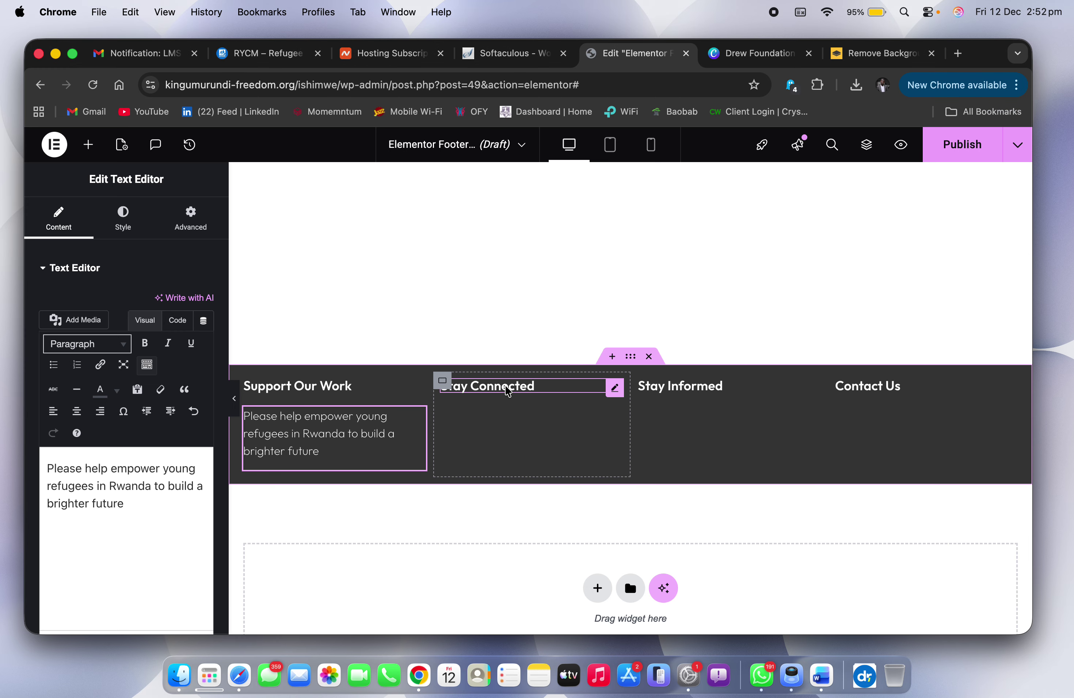
pyautogui.rightClick(508, 390)
pyautogui.click(566, 397)
pyautogui.rightClick(721, 388)
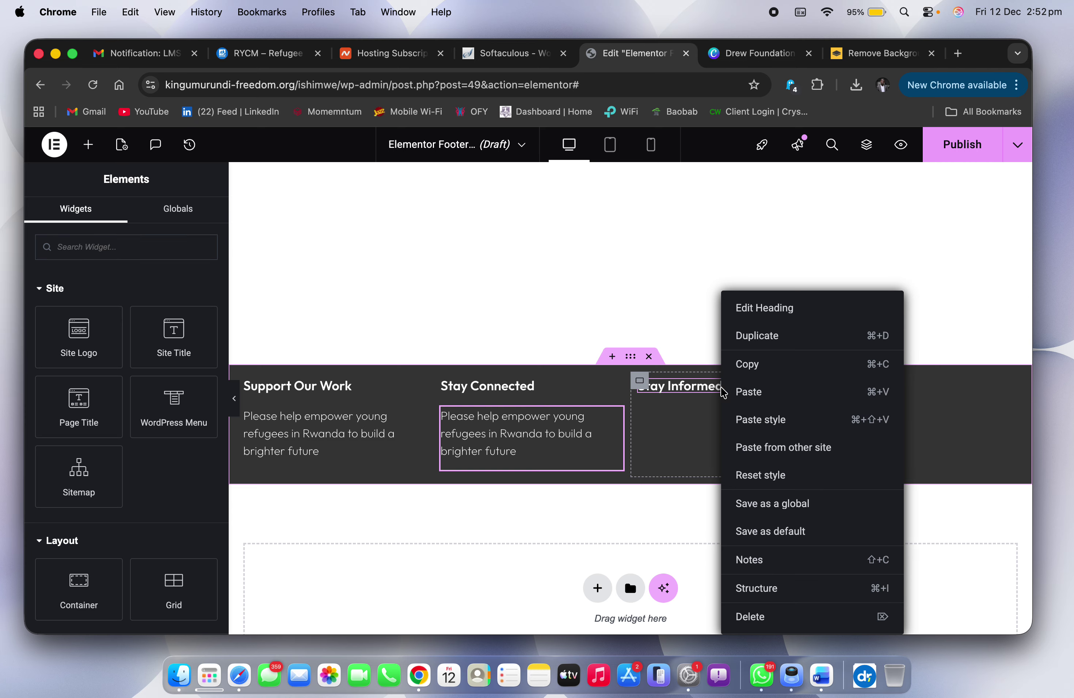
pyautogui.click(783, 399)
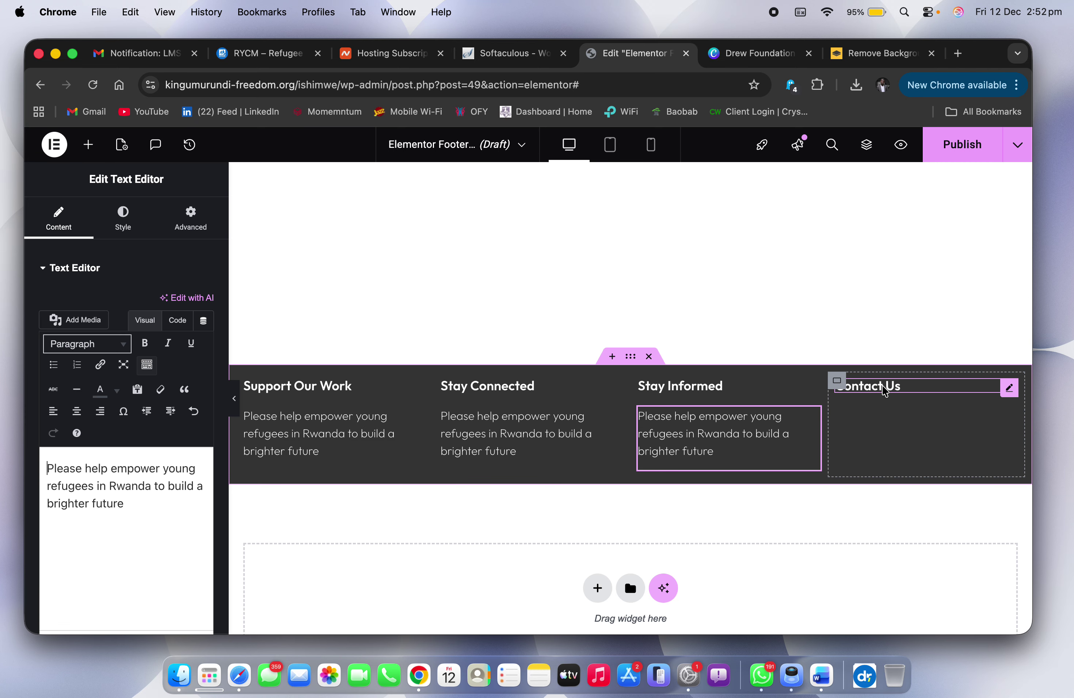
pyautogui.rightClick(852, 386)
# Step: Replace the paragraph under "Stay Connected" with "Follow us on:", copied from the reference site's footer
pyautogui.press('super+Tab')
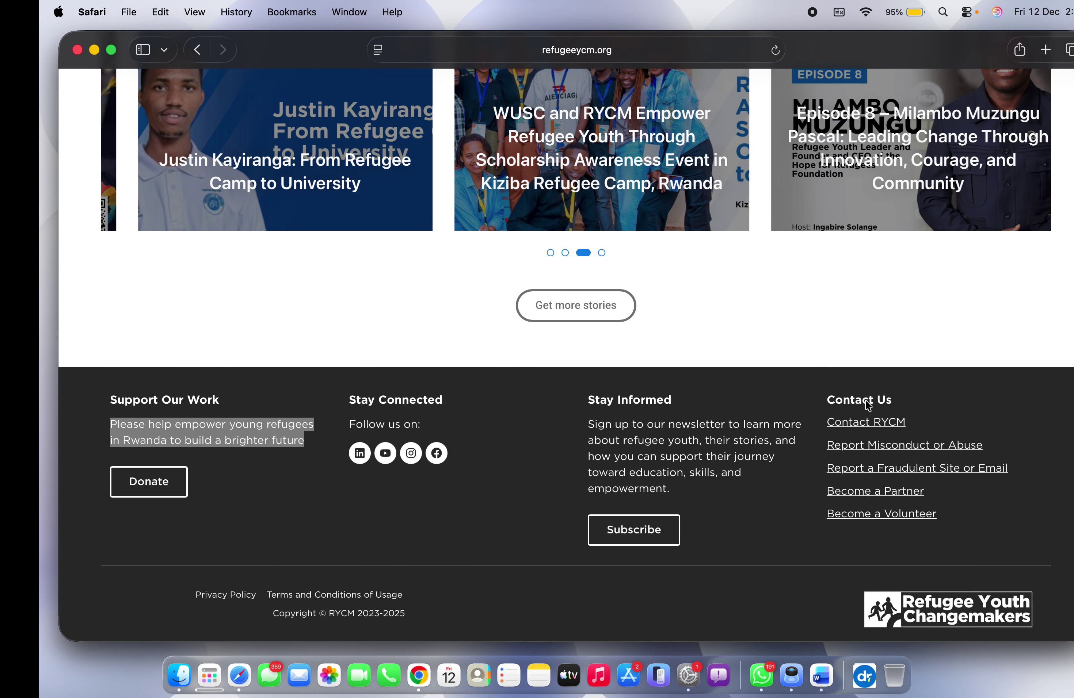
pyautogui.moveTo(385, 425); pyautogui.dragTo(312, 426)
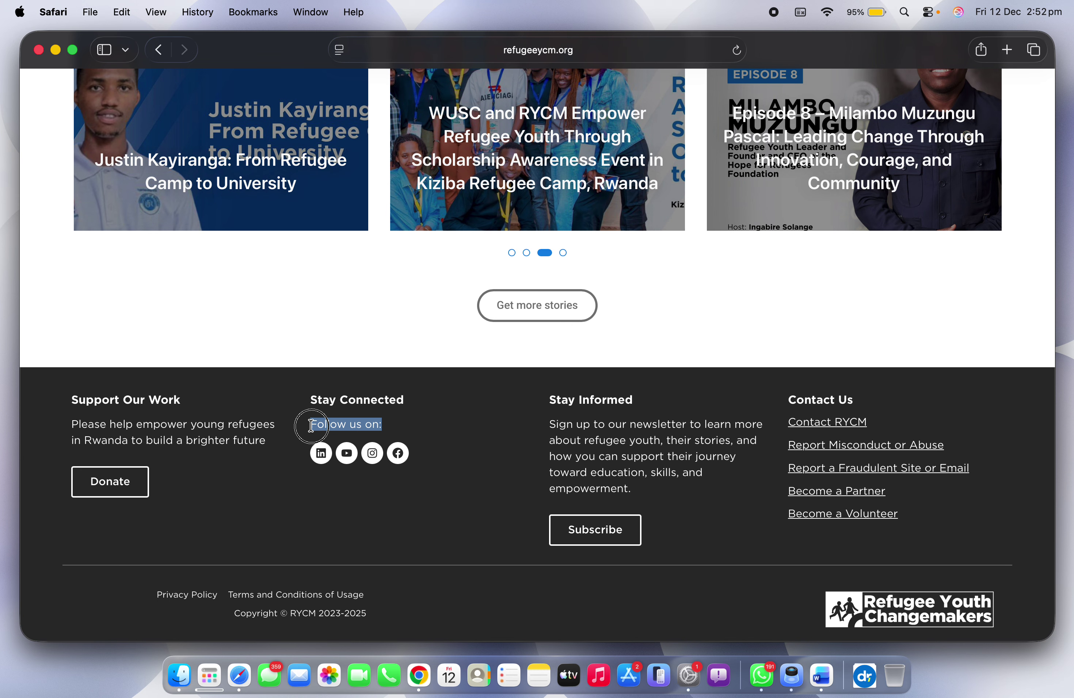
pyautogui.press('super+c')
pyautogui.press('super+Tab')
pyautogui.click(156, 479)
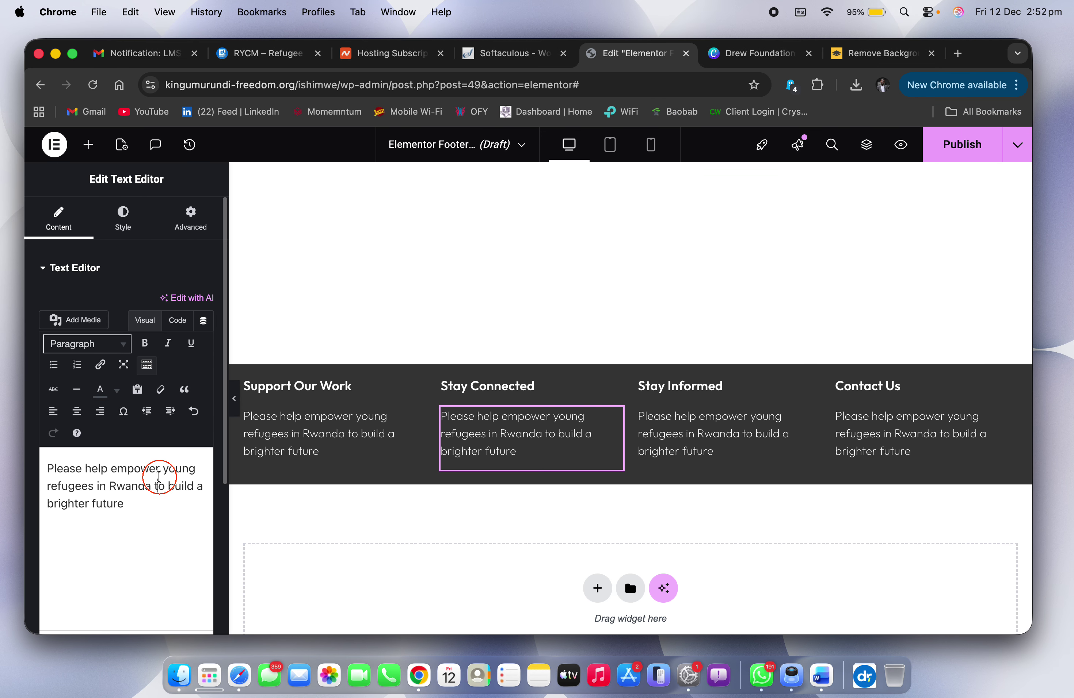
pyautogui.press('super+a')
pyautogui.press('super+v')
# Step: Replace the "Stay Informed" paragraph with the reference footer's text beginning "Sign up to our newsletter to learn more about refugee youth"
pyautogui.press('super+Tab')
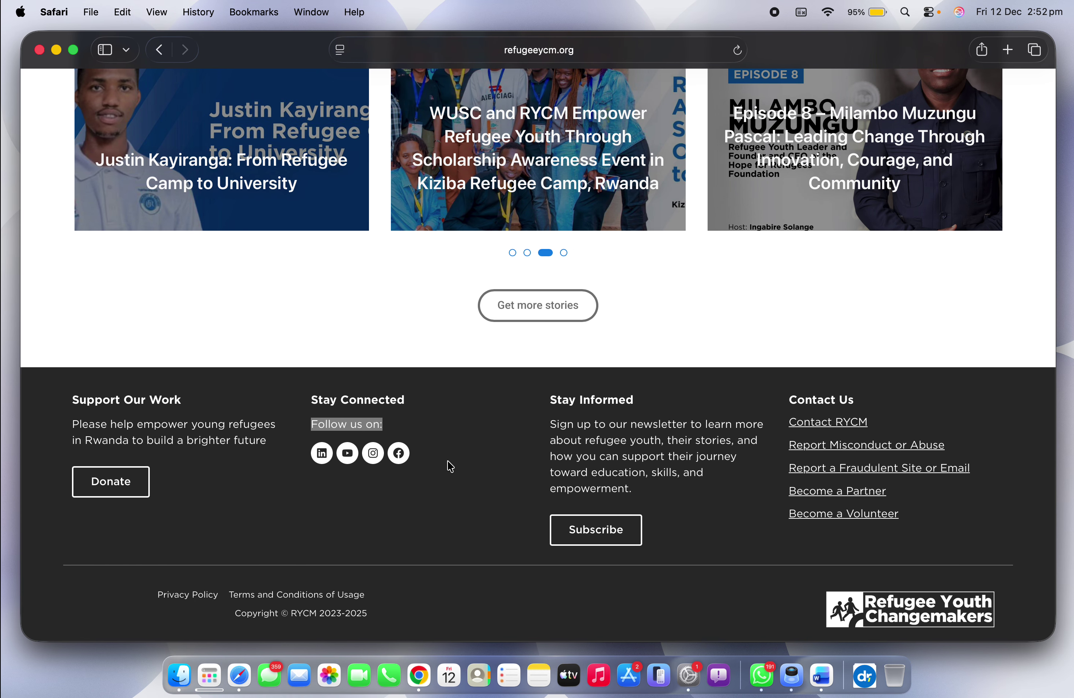
pyautogui.moveTo(646, 493); pyautogui.dragTo(548, 424)
pyautogui.press('super+c')
pyautogui.press('super+Tab')
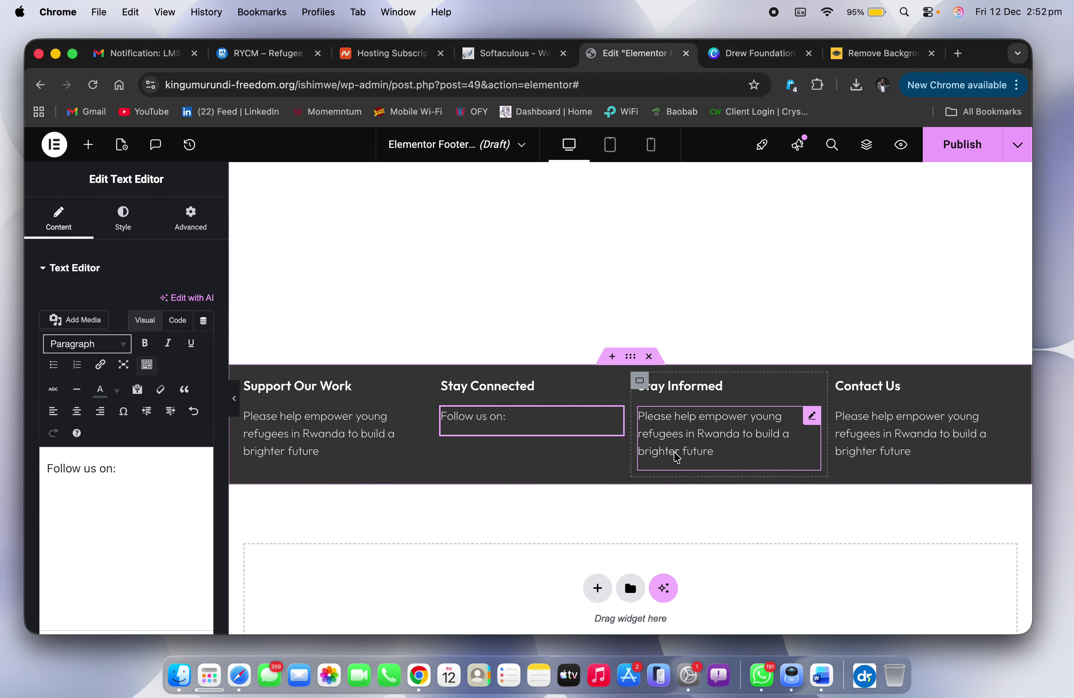
pyautogui.click(676, 450)
pyautogui.click(93, 501)
pyautogui.press('super+a')
pyautogui.press('super+v')
# Step: Replace the "Contact Us" paragraph with the reference footer's five links, from "Contact RYCM" to "Become a Volunteer"
pyautogui.press('super+Tab')
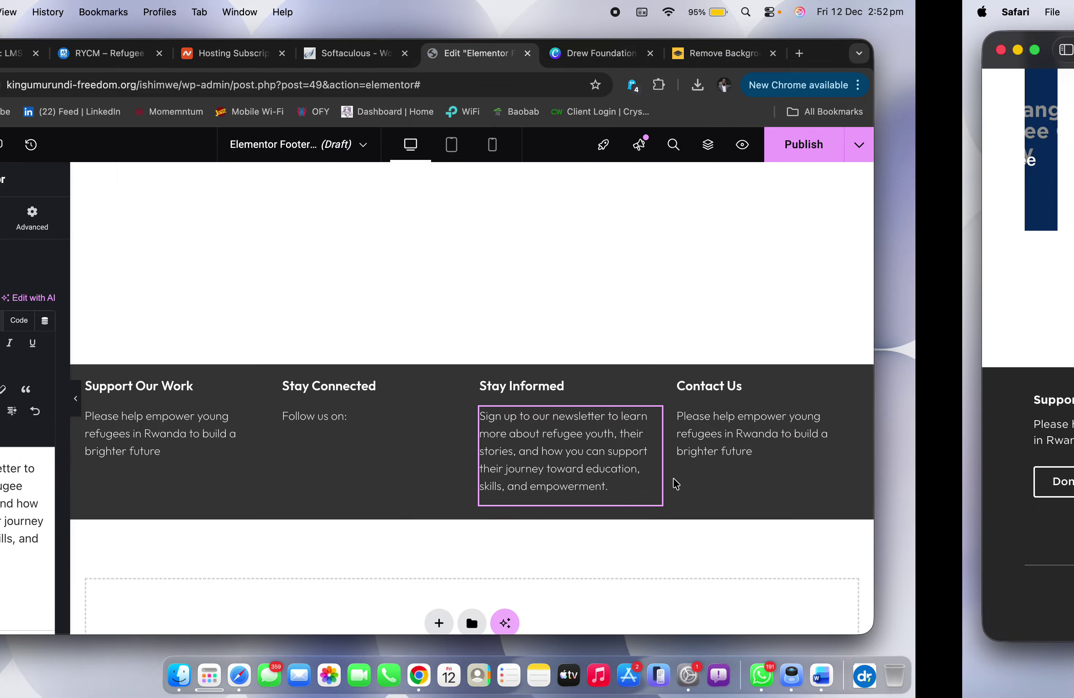
pyautogui.moveTo(911, 523); pyautogui.dragTo(789, 428)
pyautogui.press('super+c')
pyautogui.press('super+Tab')
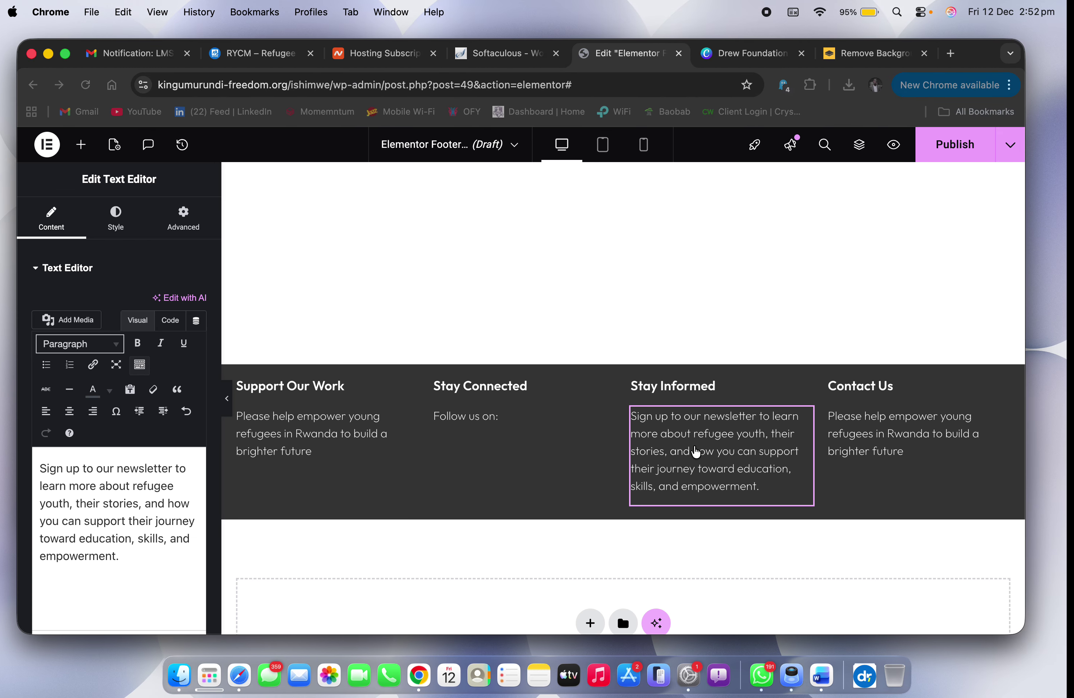
pyautogui.click(892, 451)
pyautogui.press('super+a')
pyautogui.press('super+v')
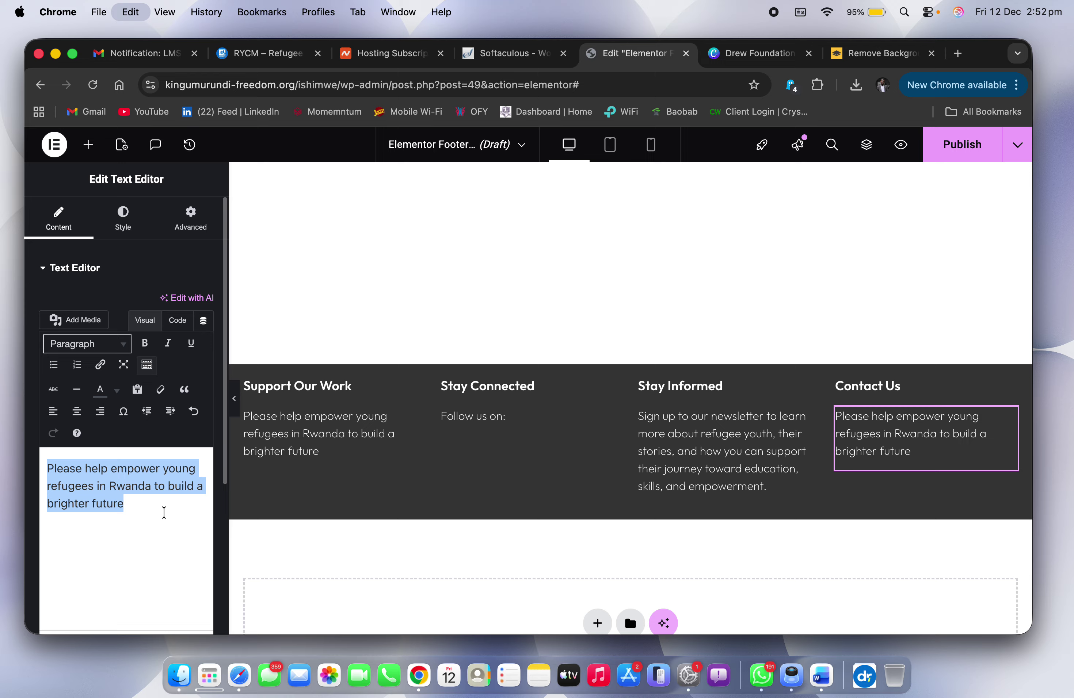
# Step: Remove the hyperlink from the "Contact RYCM" line in the fourth column's text
pyautogui.press('super+a')
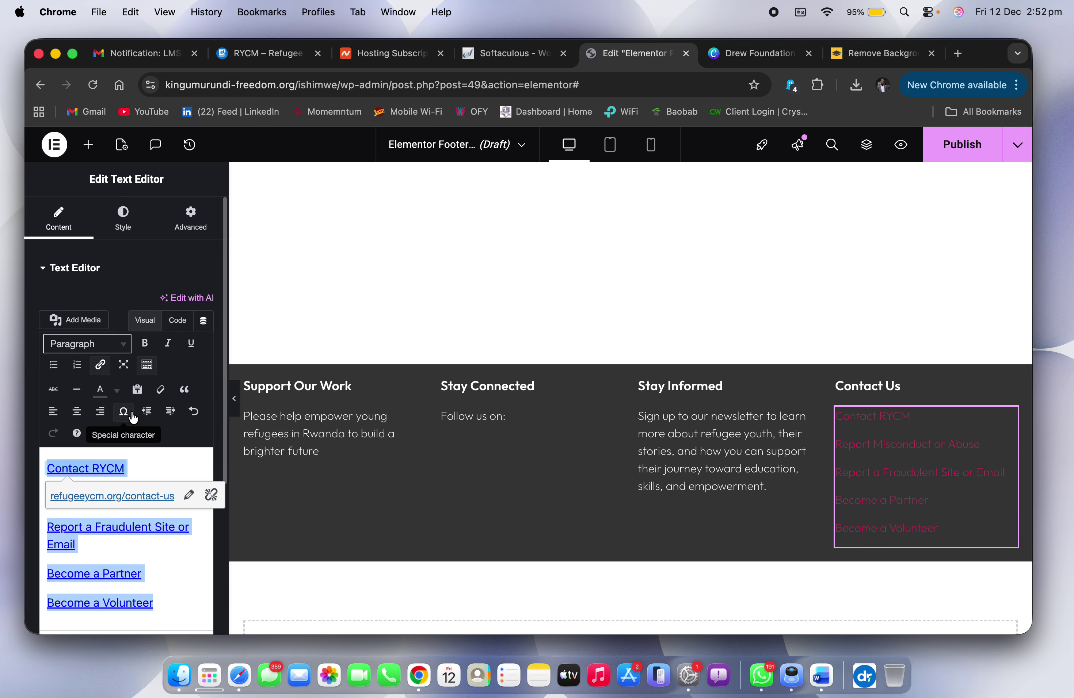
pyautogui.click(100, 365)
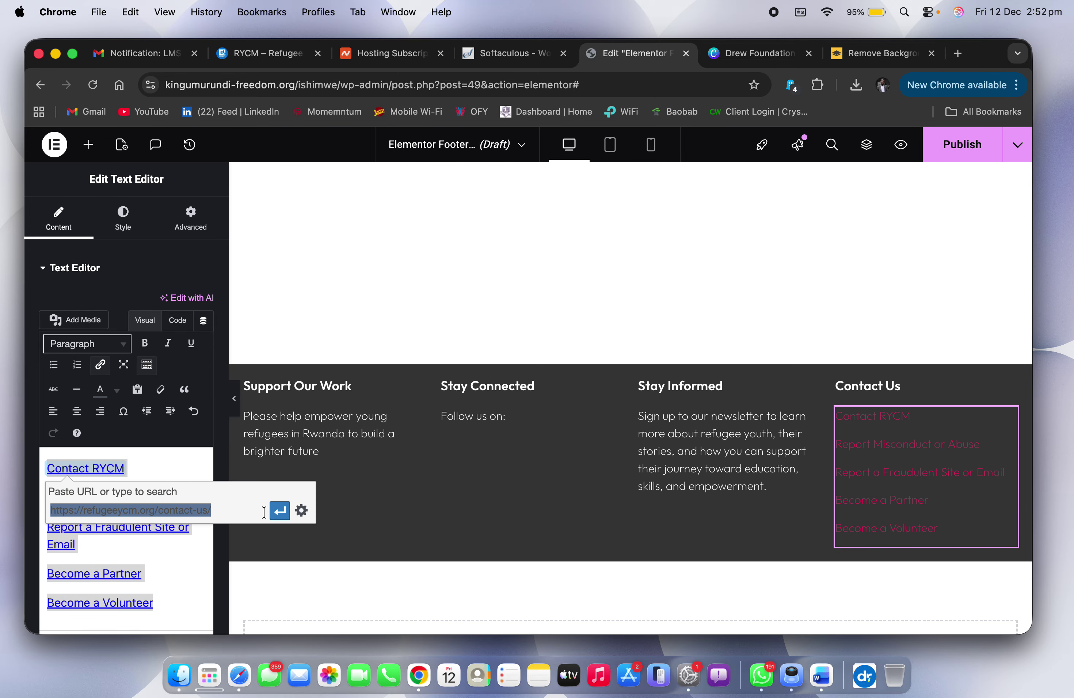
pyautogui.click(245, 514)
pyautogui.press('super+a')
pyautogui.press('BackSpace')
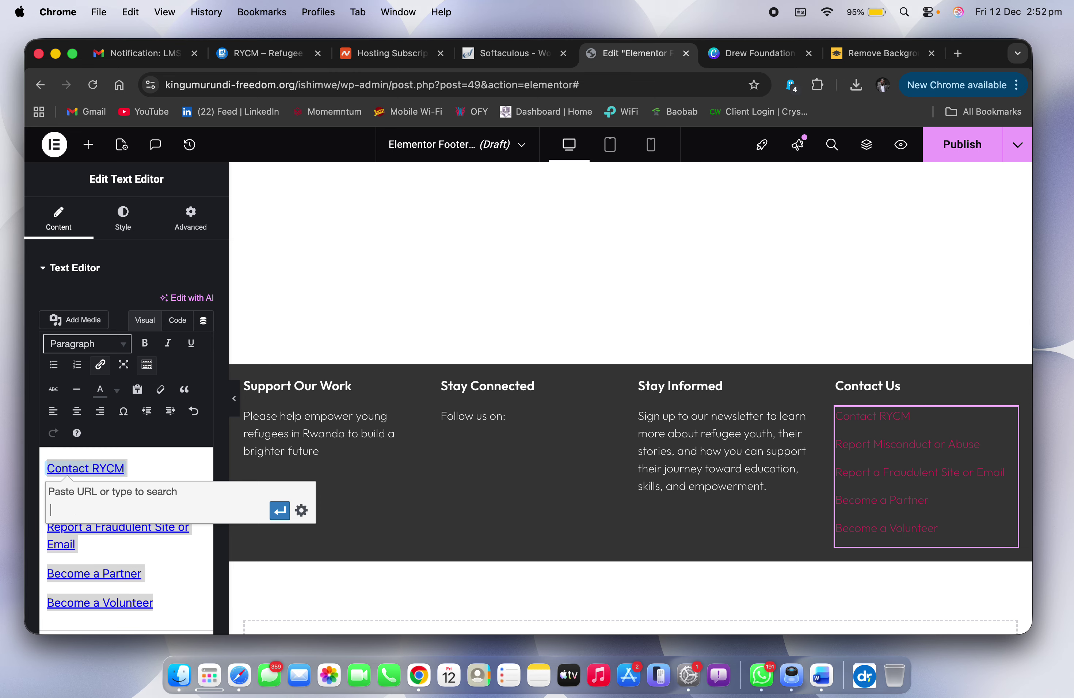
pyautogui.click(288, 511)
# Step: Remove the hyperlinks from the "Report Misconduct or Abuse" and "Report a Fraudulent Site or Email" lines
pyautogui.click(174, 498)
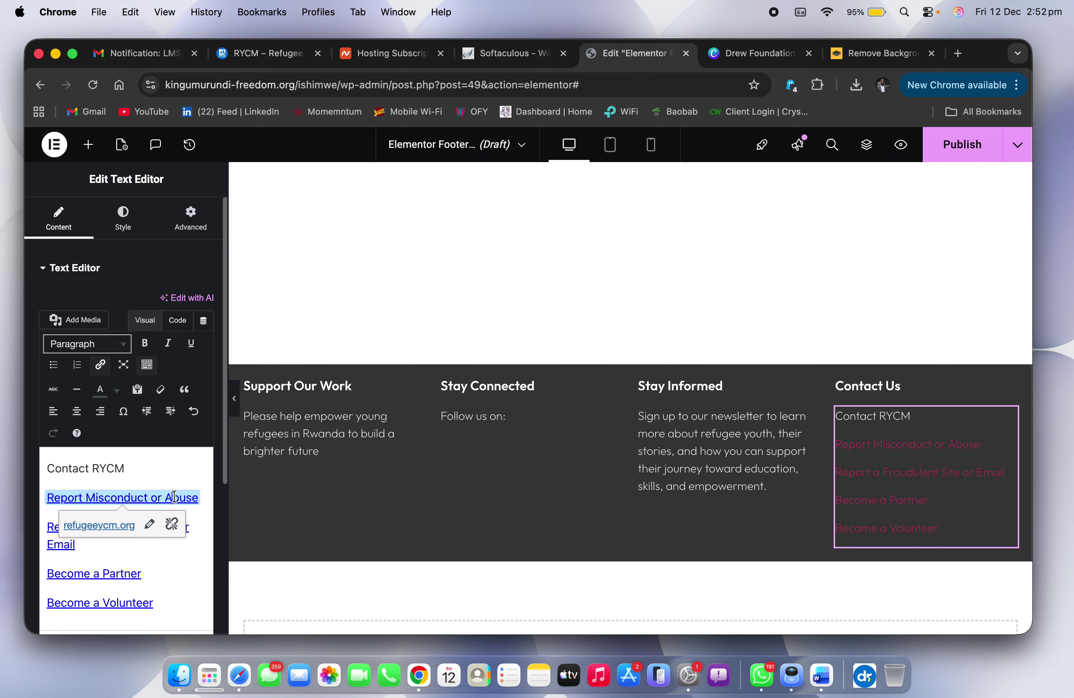
pyautogui.click(150, 525)
pyautogui.press('BackSpace')
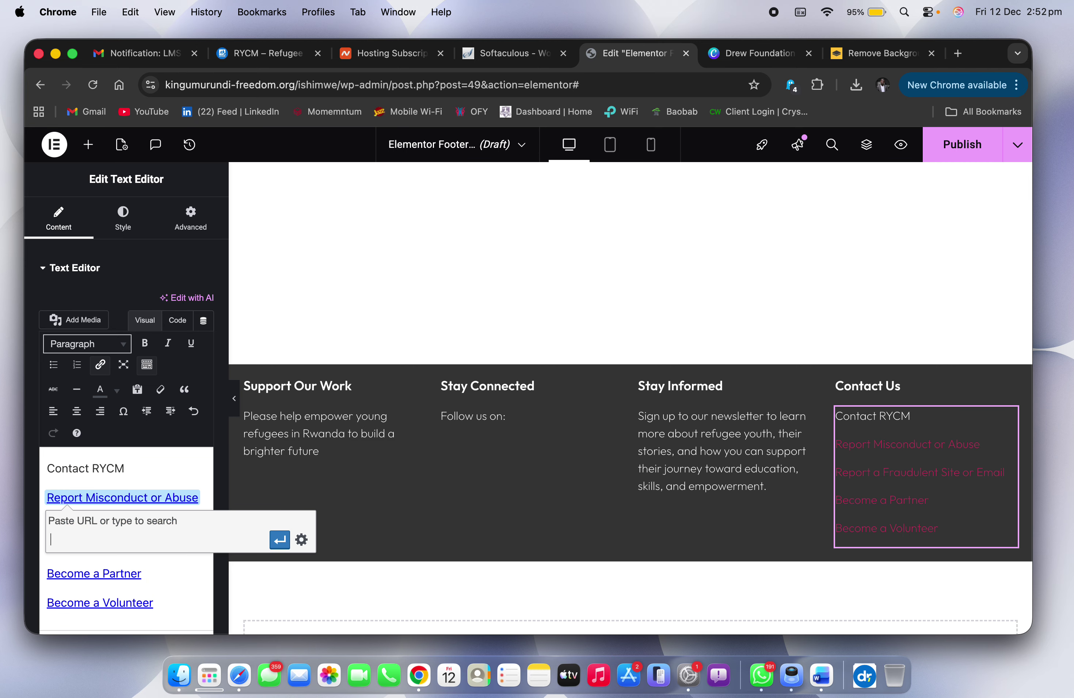
pyautogui.click(280, 539)
pyautogui.click(150, 530)
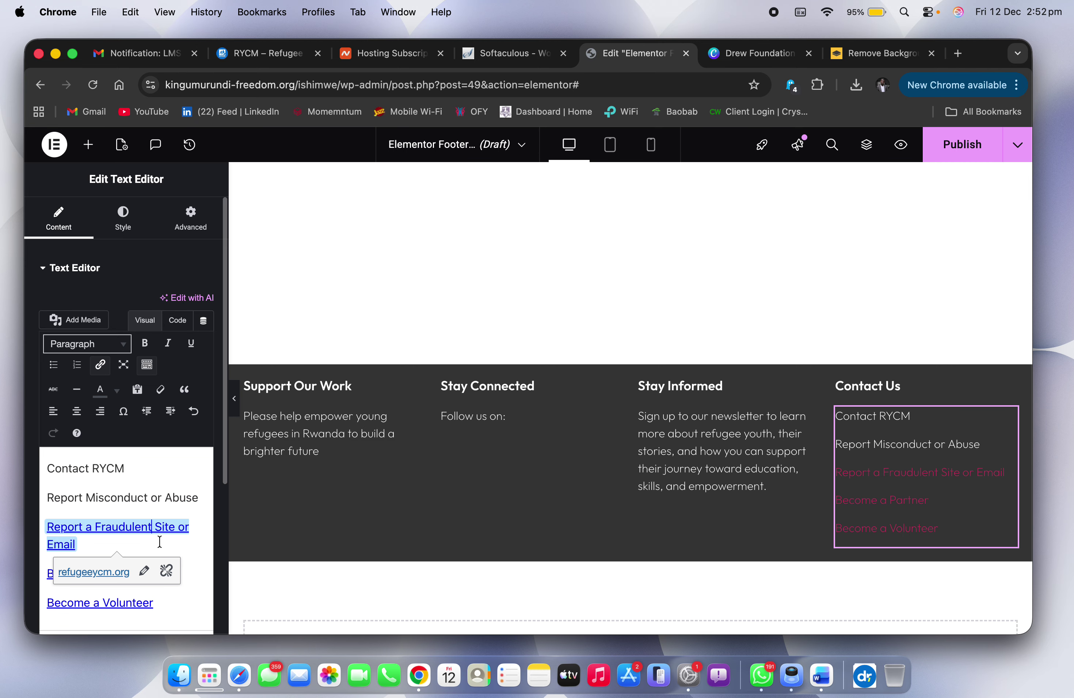
pyautogui.click(144, 570)
pyautogui.press('BackSpace')
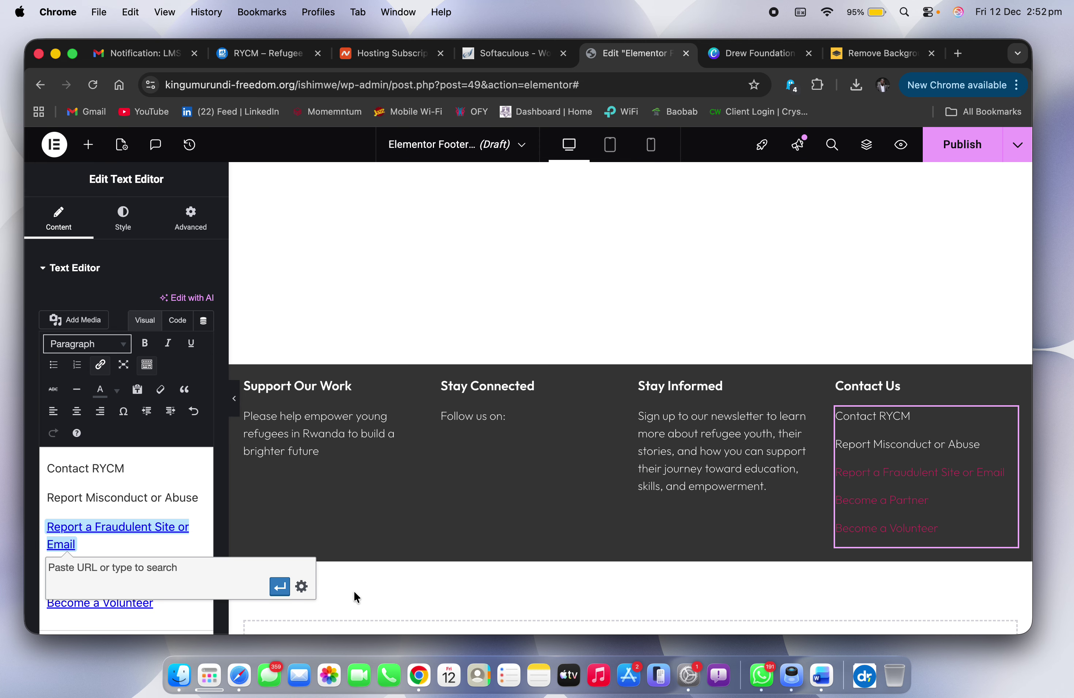
pyautogui.click(280, 586)
# Step: Remove the hyperlinks from the "Become a Partner" and "Become a Volunteer" lines
pyautogui.click(134, 575)
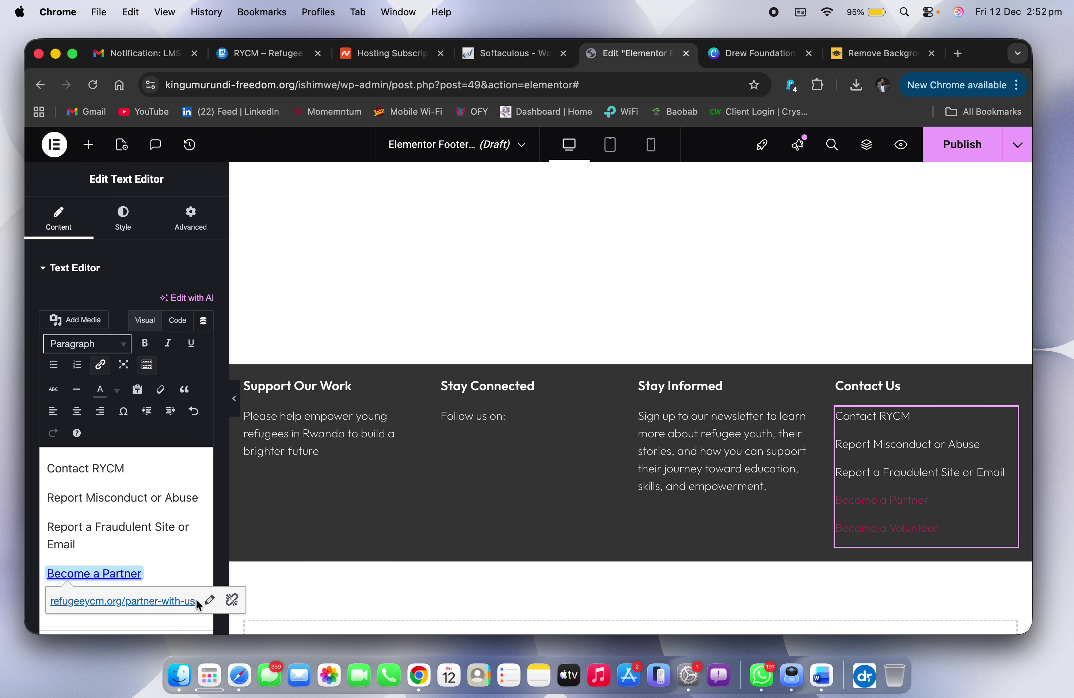
pyautogui.click(210, 600)
pyautogui.press('BackSpace')
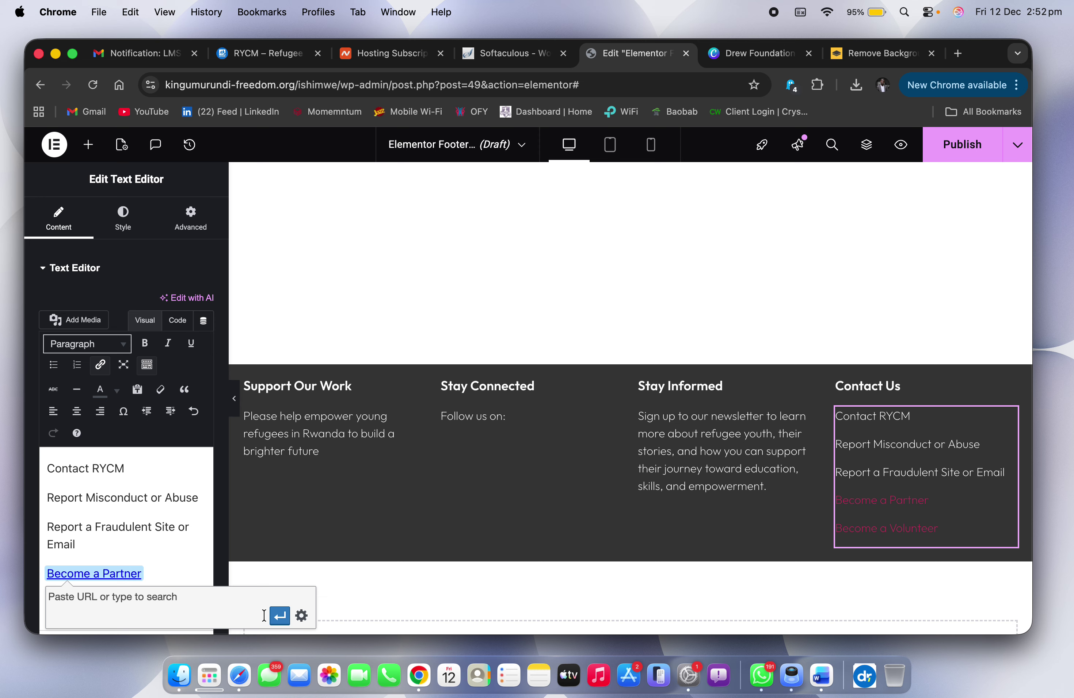
pyautogui.click(280, 616)
pyautogui.click(136, 601)
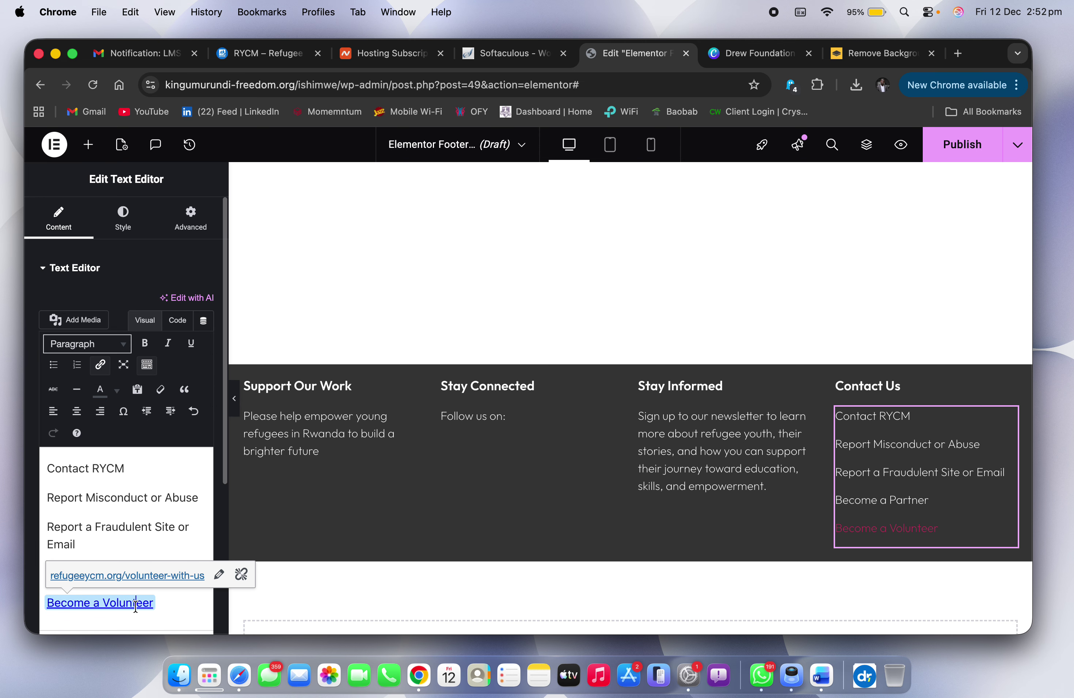
pyautogui.click(218, 574)
pyautogui.press('BackSpace')
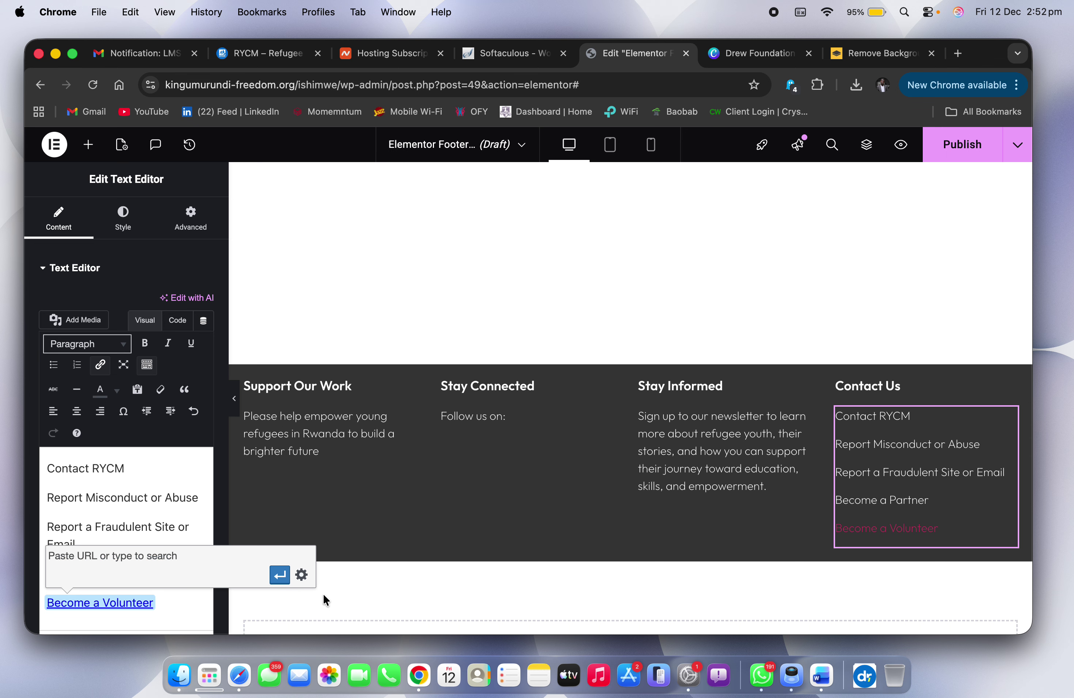
pyautogui.click(280, 574)
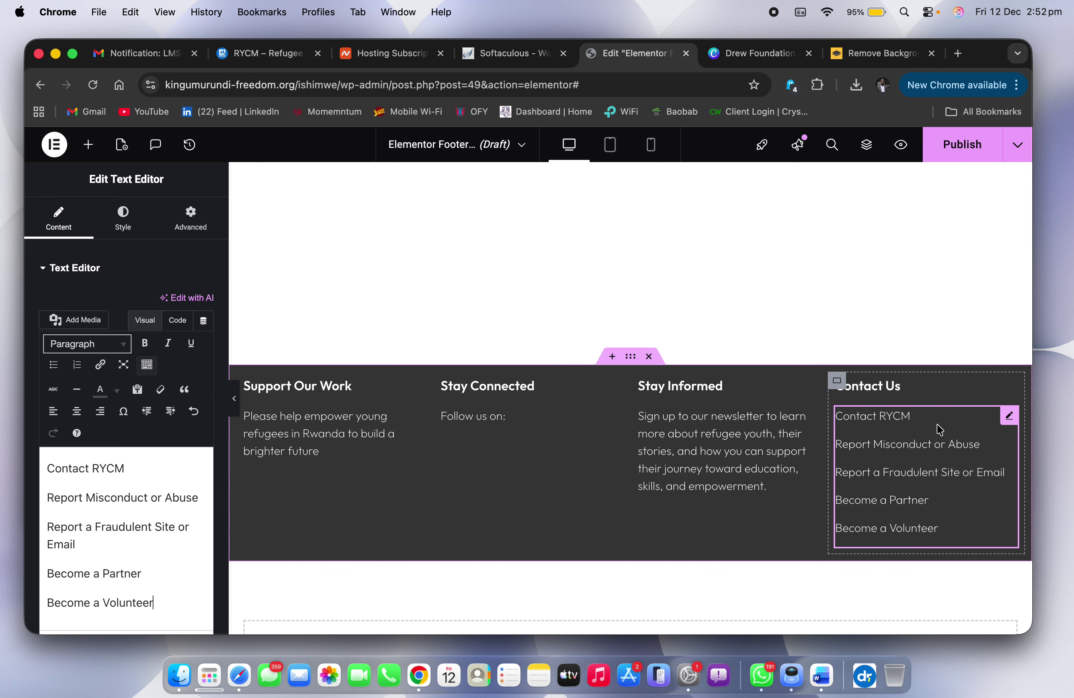
# Step: Set the line height of the "Contact Us" link list to 11 px to match the reference footer's spacing
pyautogui.hotkey('ctrl', 'Right')
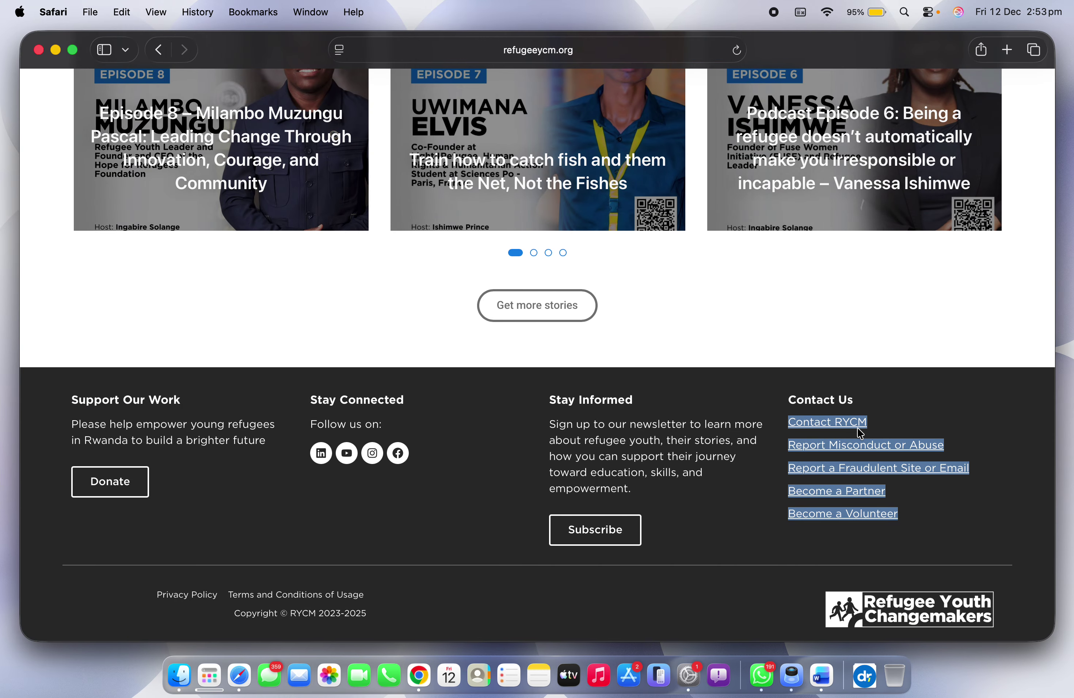
pyautogui.click(775, 541)
pyautogui.hotkey('ctrl', 'Left')
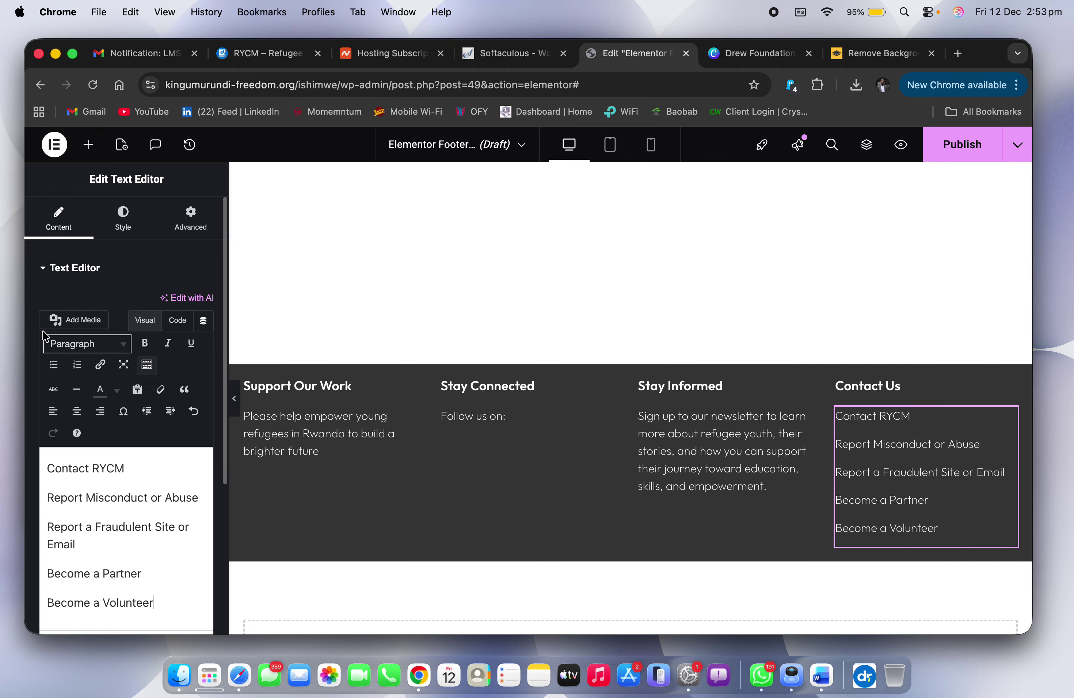
pyautogui.click(121, 221)
pyautogui.click(204, 344)
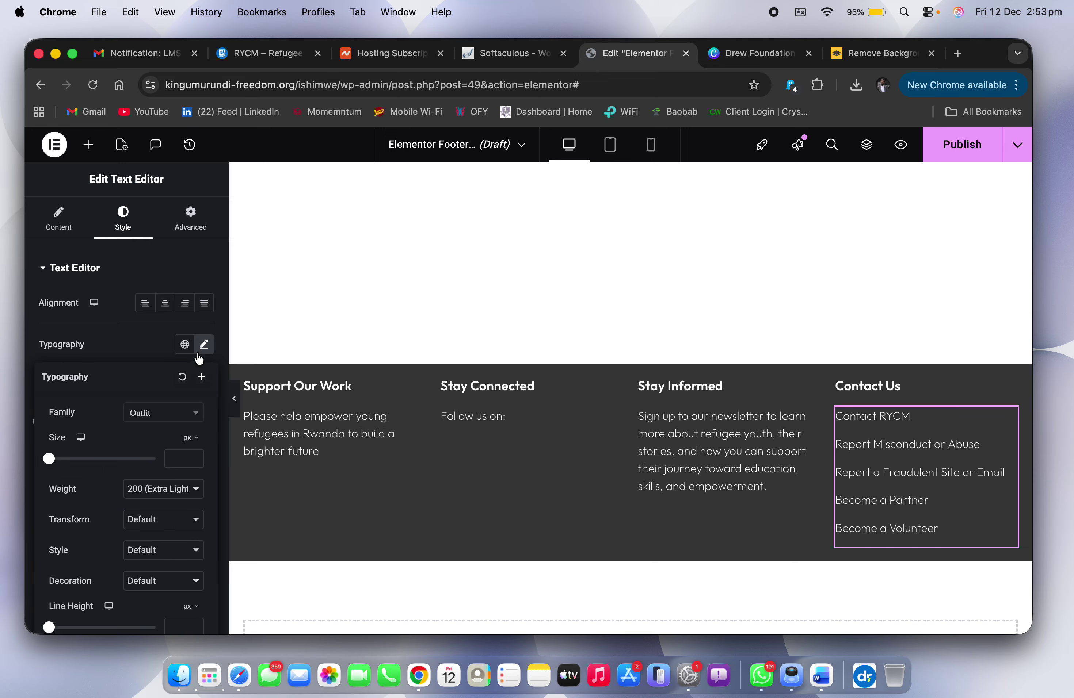
pyautogui.scroll(-3, 107, 577)
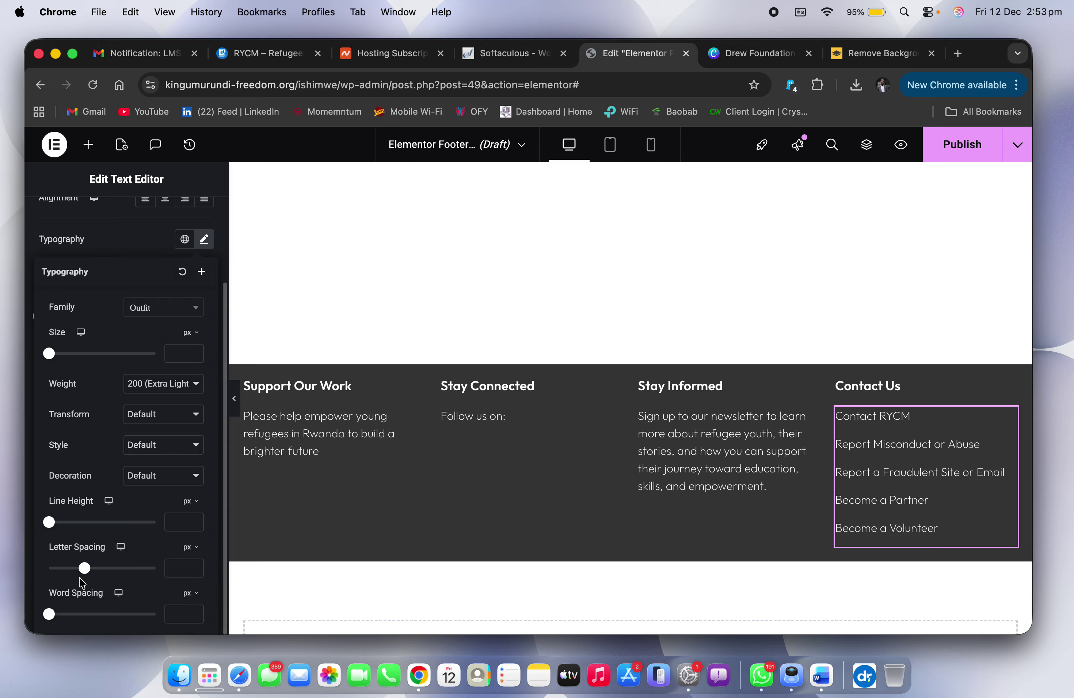
pyautogui.moveTo(53, 531); pyautogui.dragTo(62, 527)
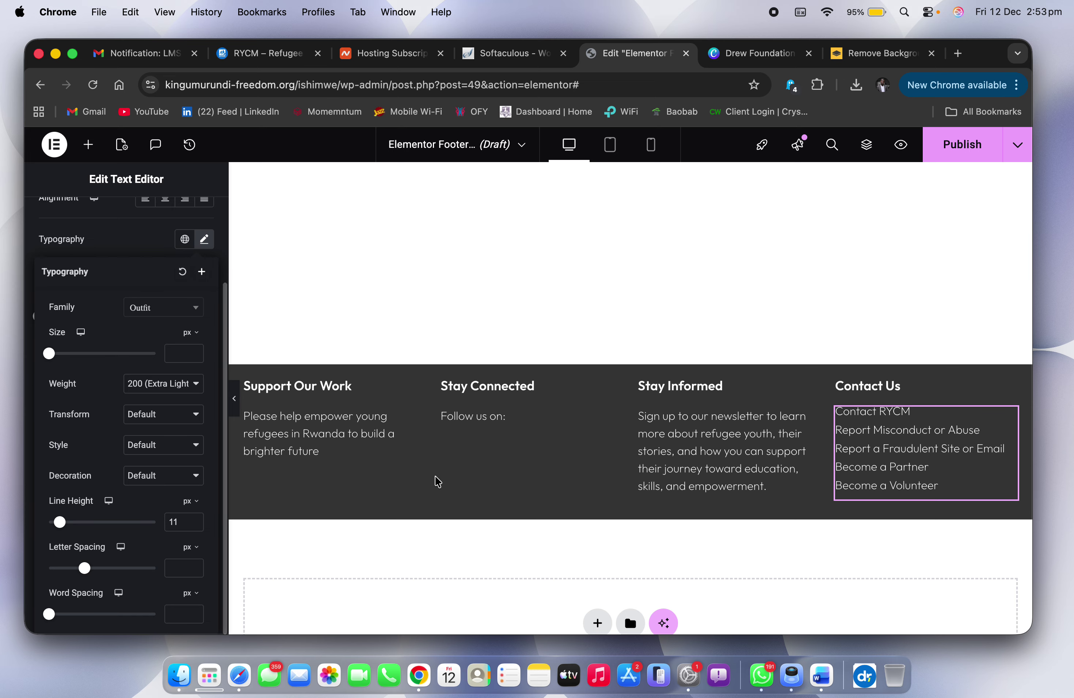
pyautogui.hotkey('ctrl', 'Right')
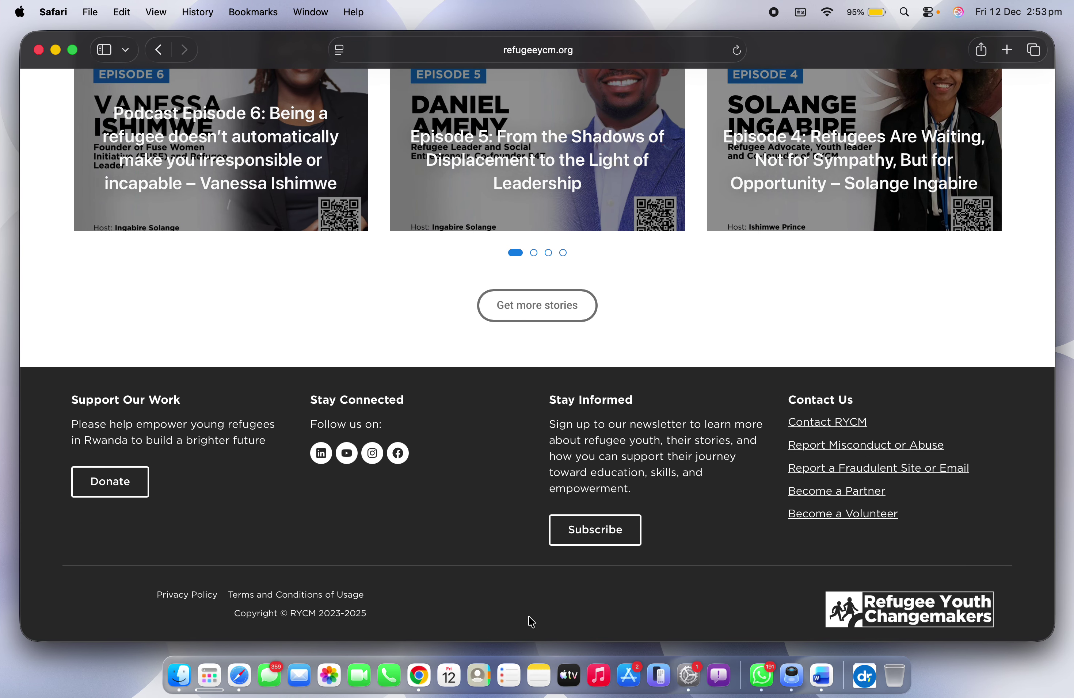
pyautogui.hotkey('ctrl', 'Left')
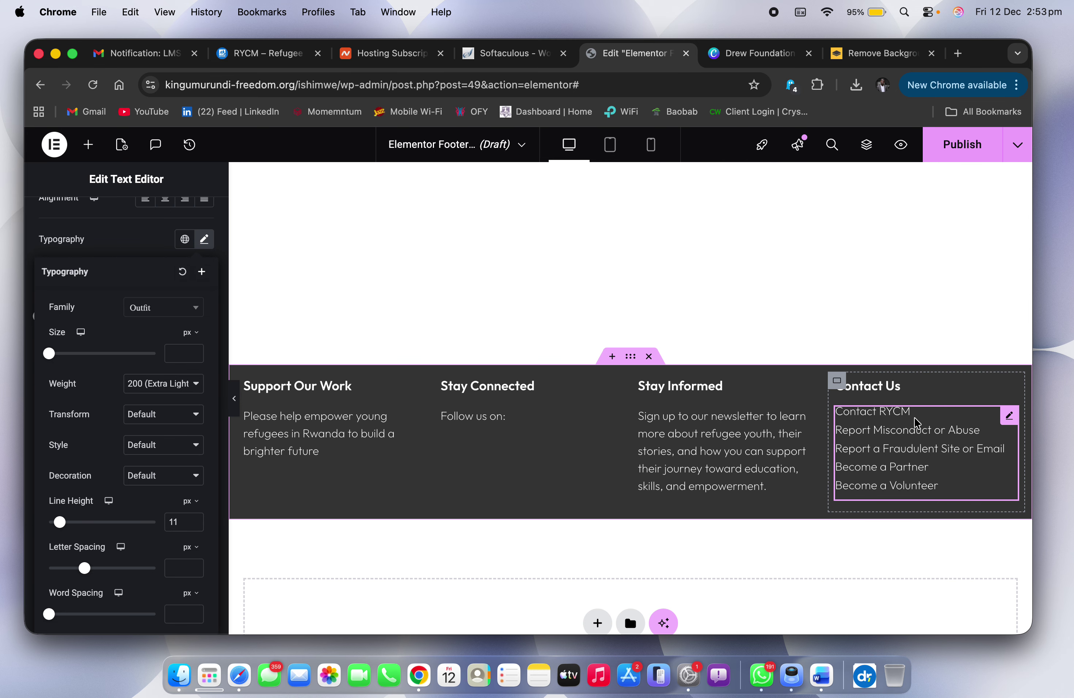
# Step: Add a Button widget below the paragraph in the "Support Our Work" column, as in the reference footer
pyautogui.hotkey('ctrl', 'Right')
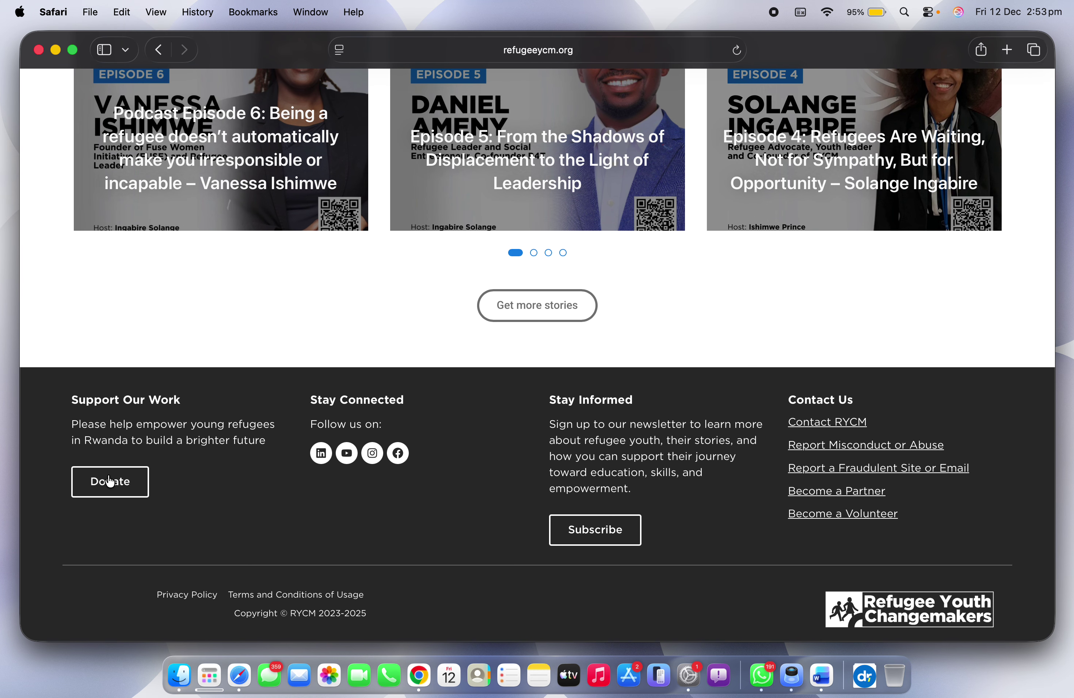
pyautogui.hotkey('ctrl', 'Left')
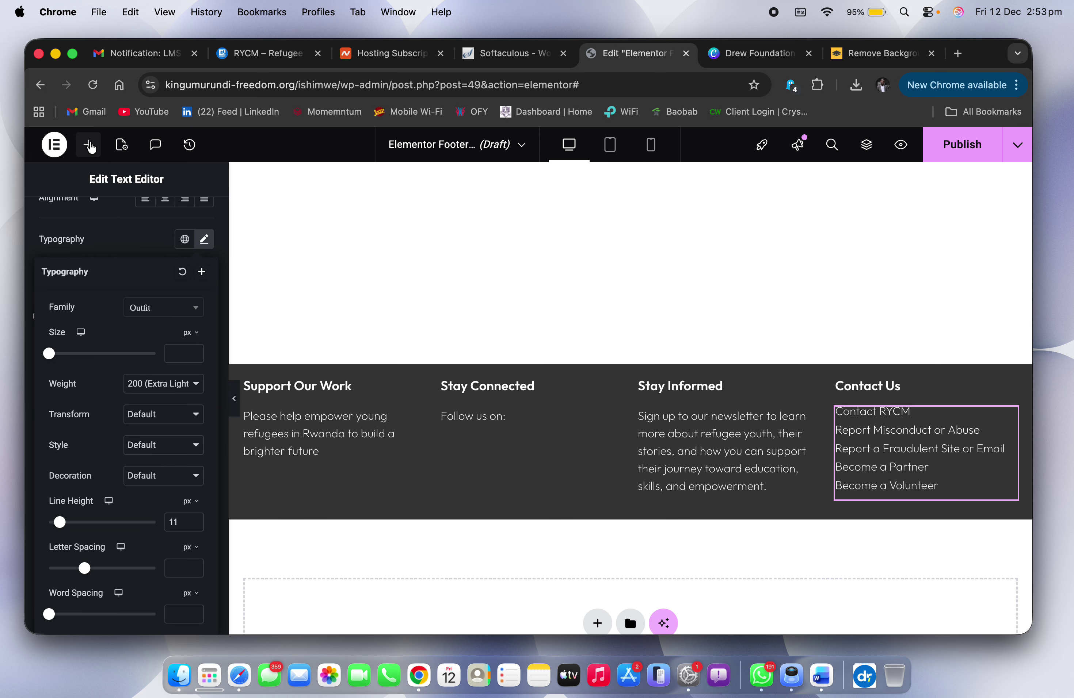
pyautogui.click(89, 145)
pyautogui.scroll(-5, 135, 545)
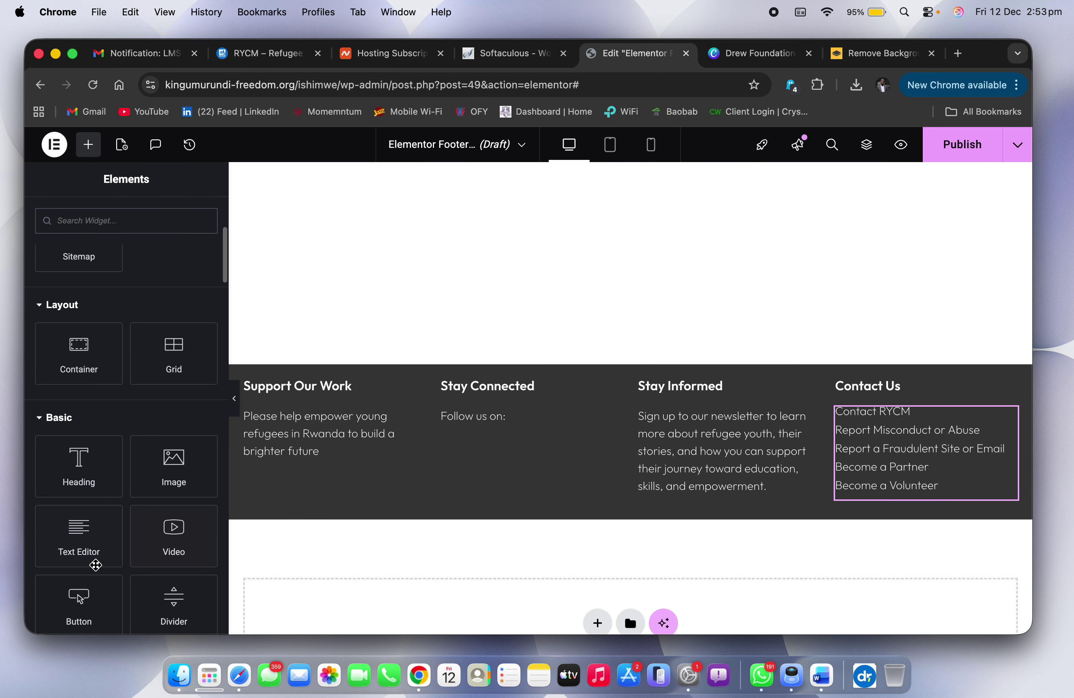
pyautogui.moveTo(78, 598); pyautogui.dragTo(301, 454)
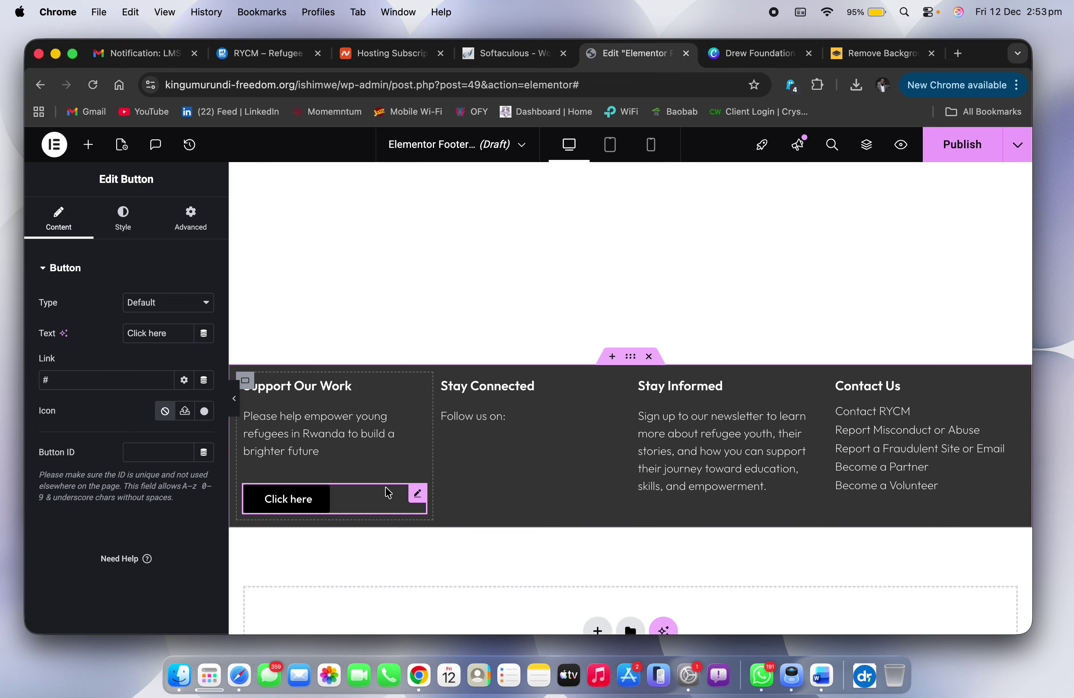
# Step: Compare the new button with the reference footer's Donate button and open its advanced layout settings
pyautogui.hotkey('ctrl', 'Right')
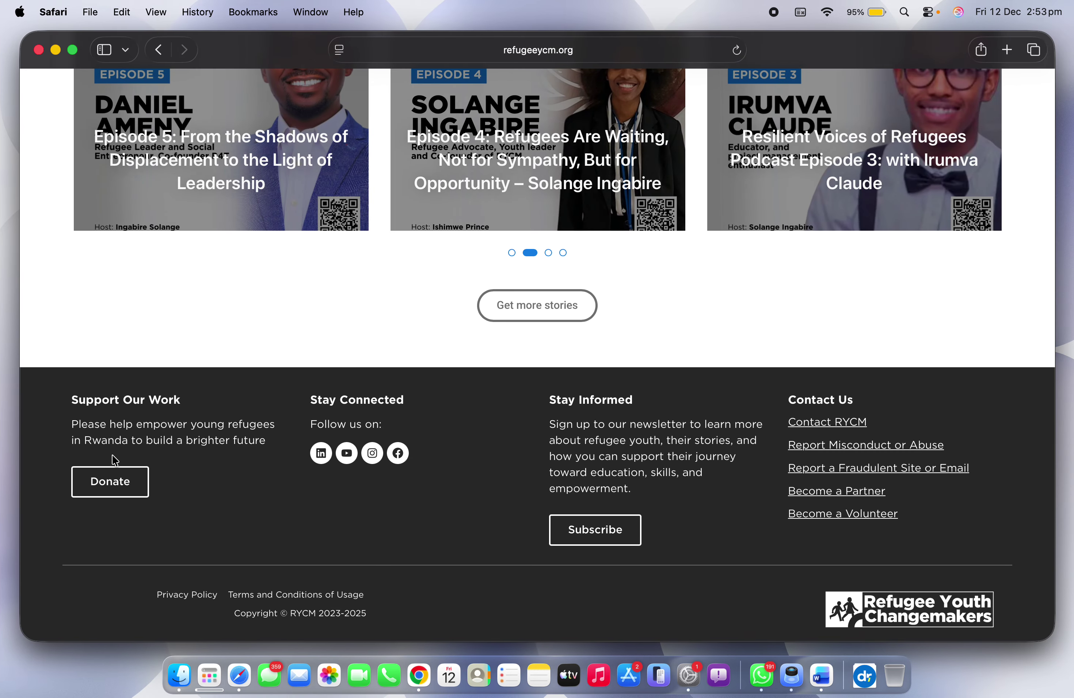
pyautogui.hotkey('ctrl', 'Left')
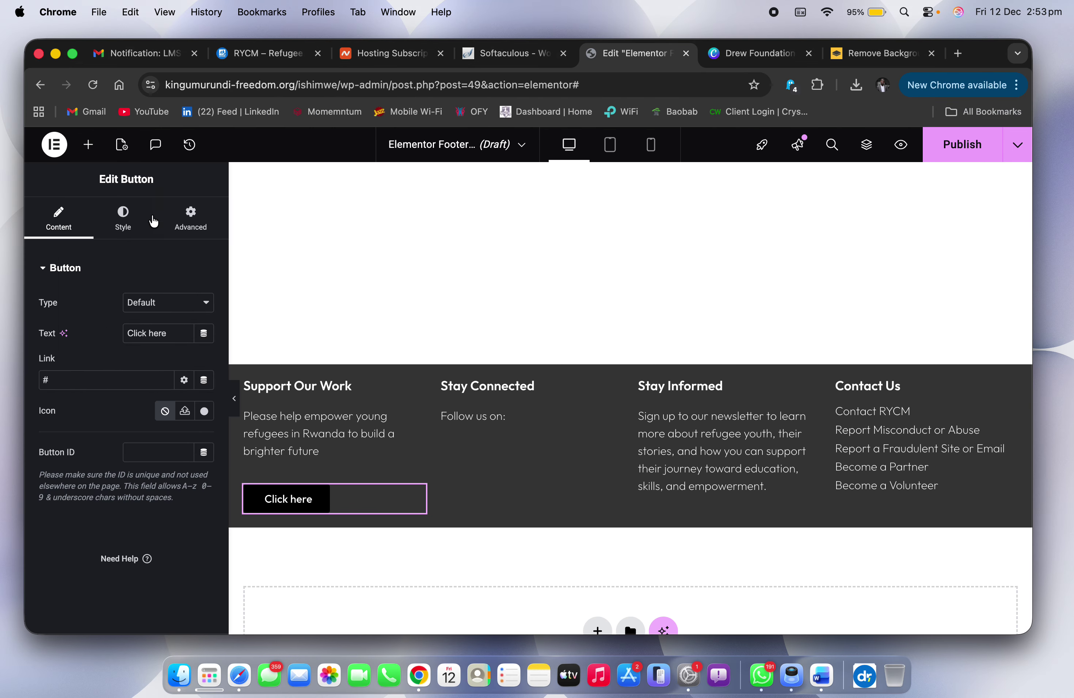
pyautogui.click(189, 215)
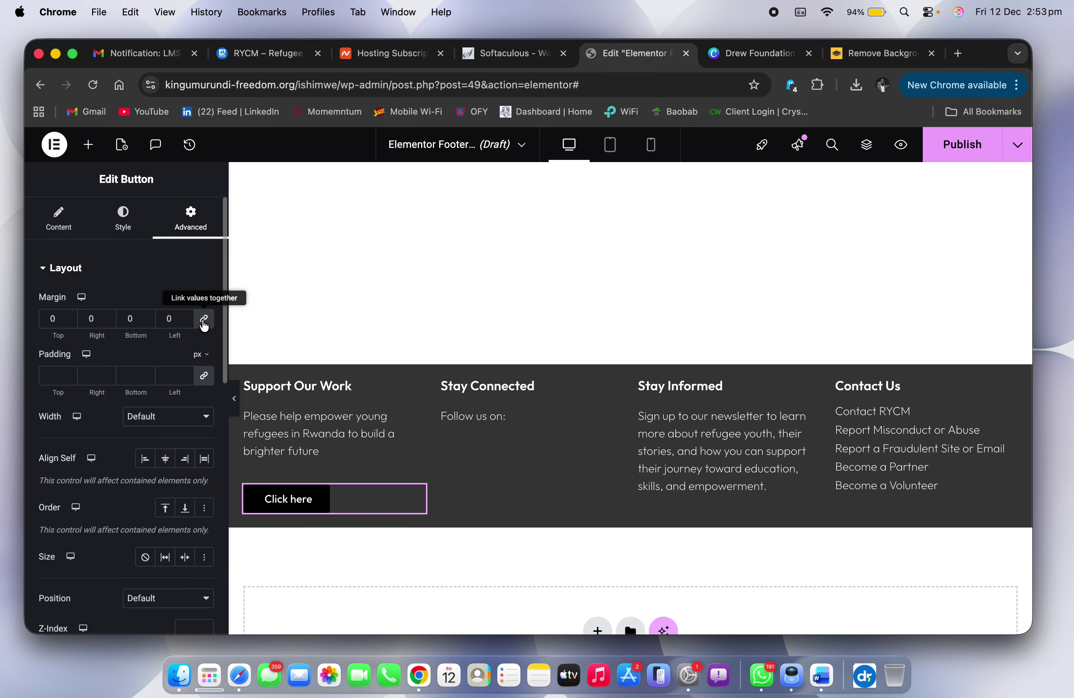
pyautogui.click(71, 317)
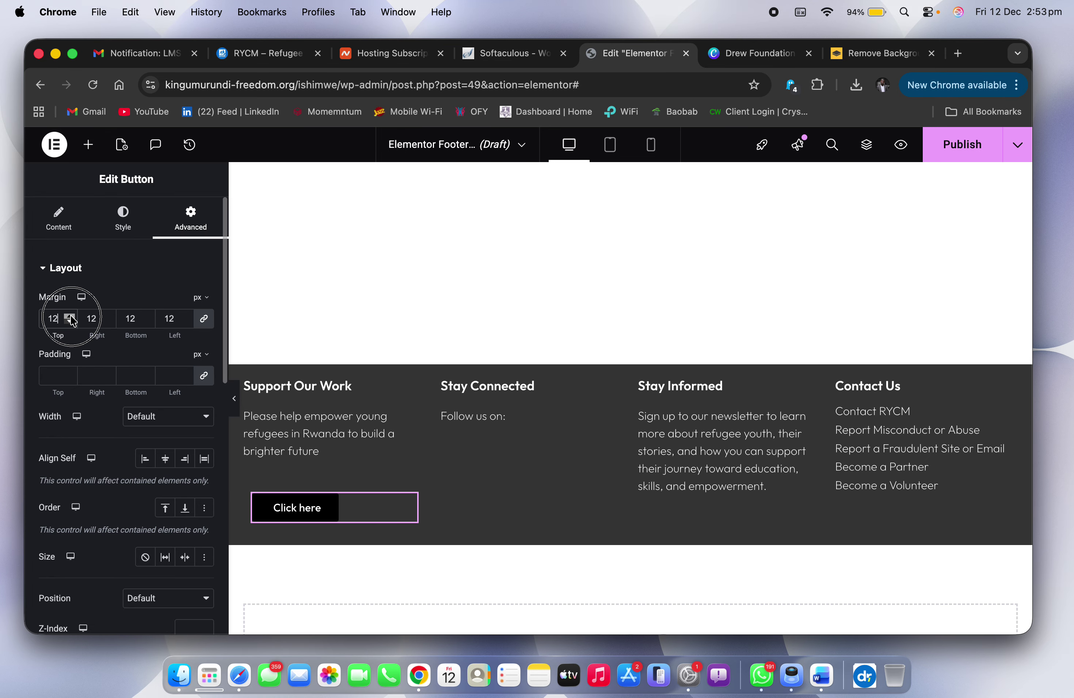
pyautogui.press('BackSpace')
pyautogui.press('BackSpace')
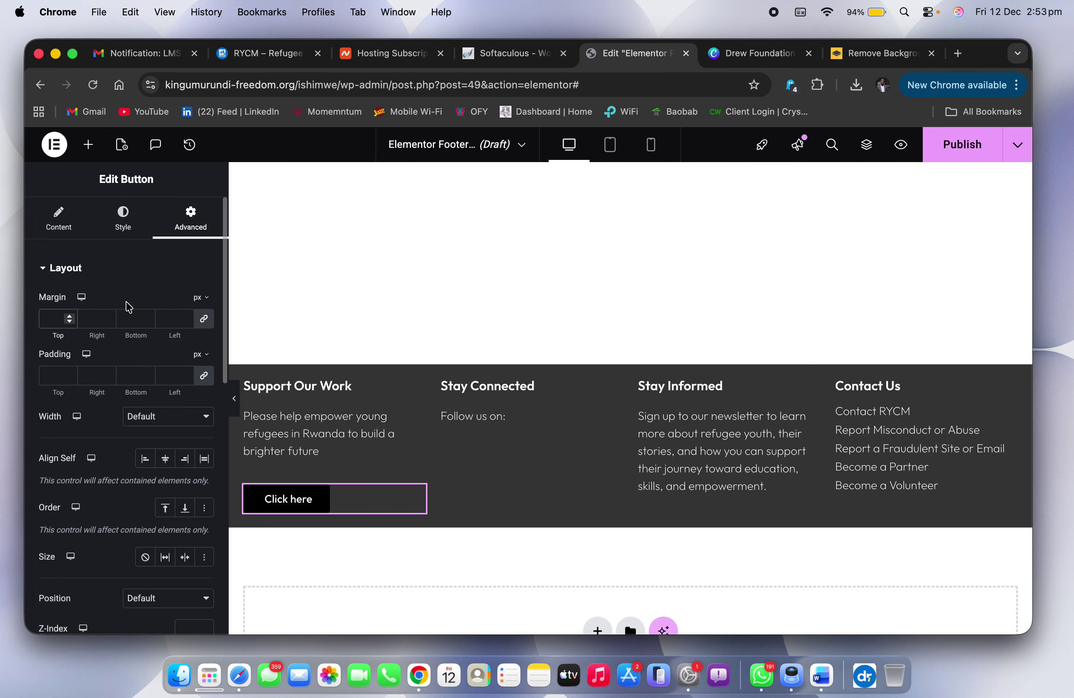
# Step: Unlink the button's margin values and set only its top margin to -20 px
pyautogui.click(207, 319)
pyautogui.click(70, 325)
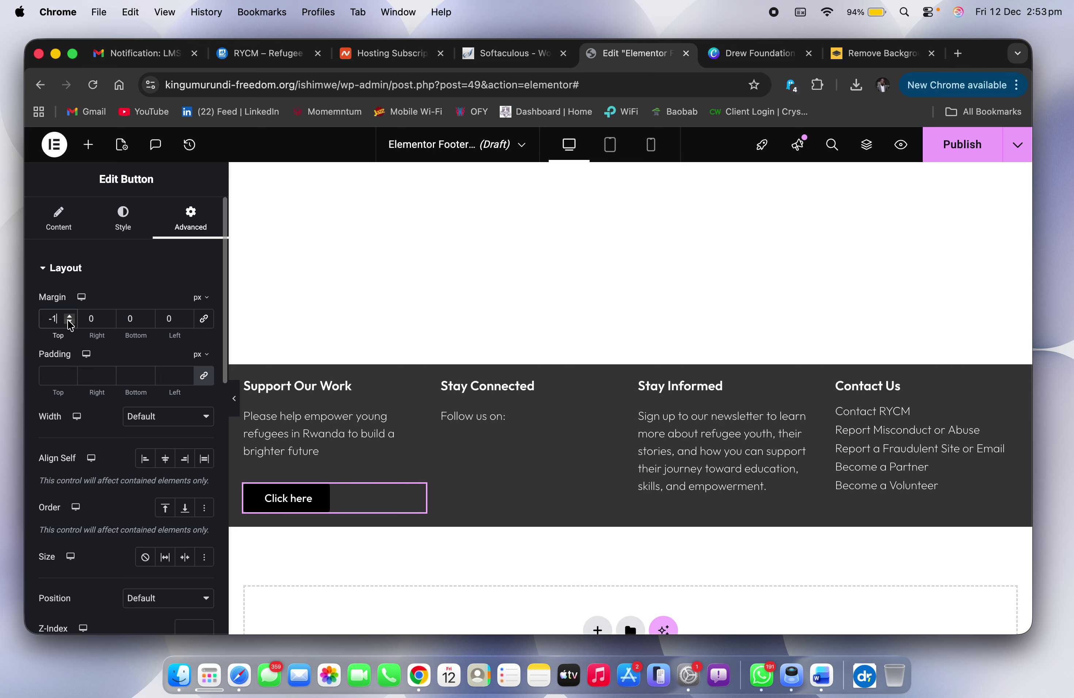
pyautogui.moveTo(70, 324); pyautogui.dragTo(70, 324)
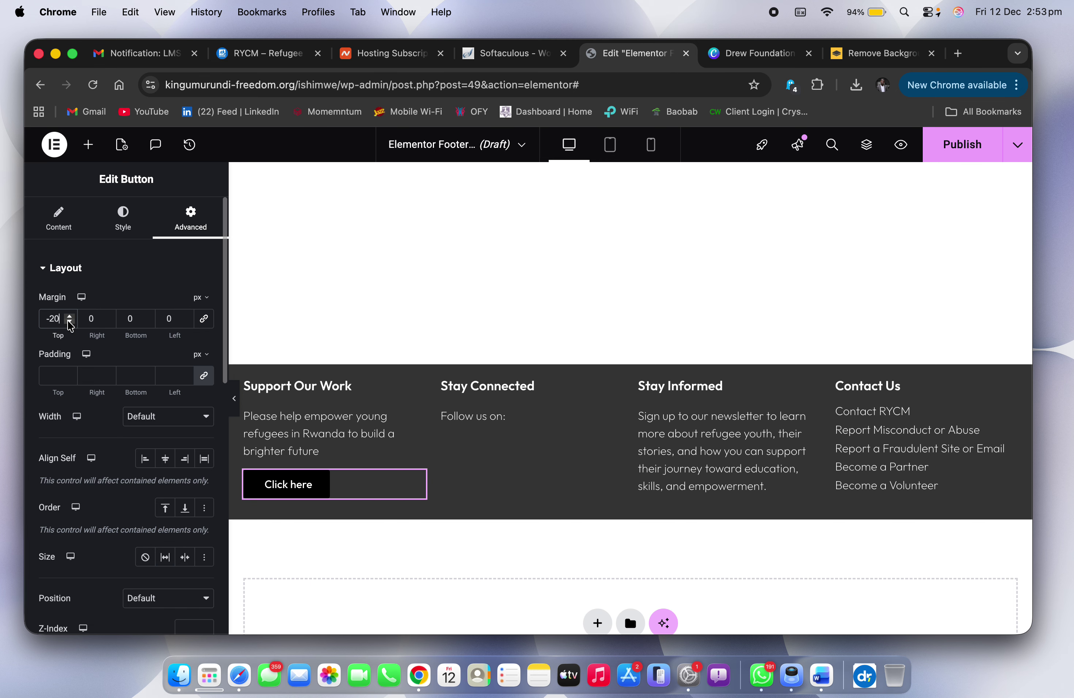
# Step: Give the button a solid border 2 px wide with a 2 px border radius, following the reference Donate button
pyautogui.hotkey('ctrl', 'Right')
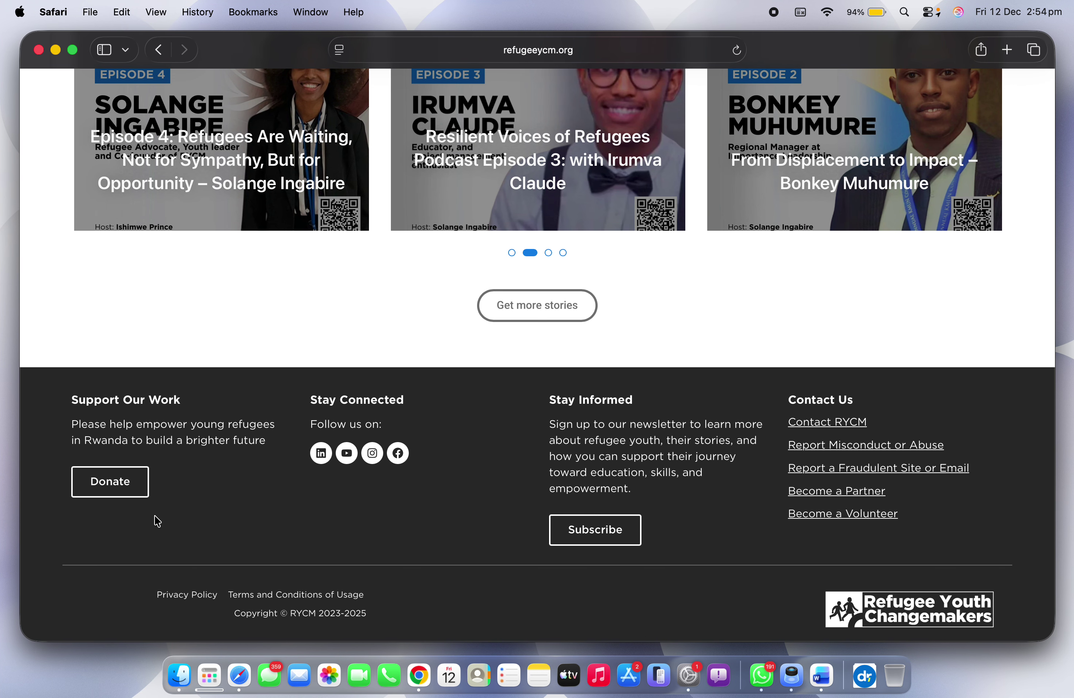
pyautogui.hotkey('ctrl', 'Left')
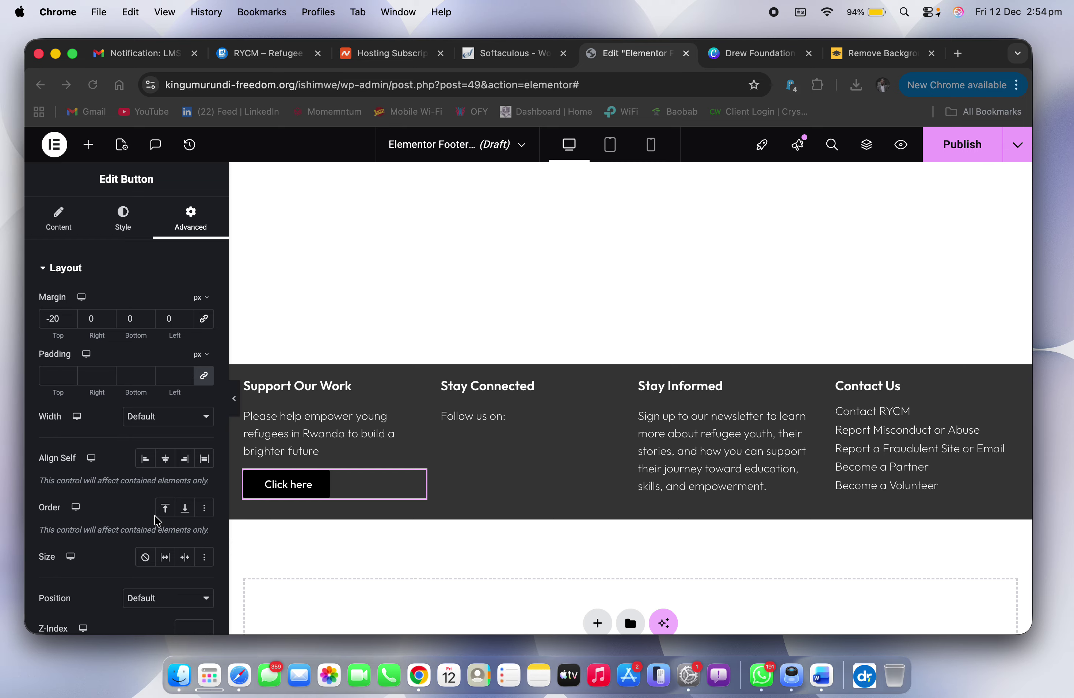
pyautogui.click(109, 226)
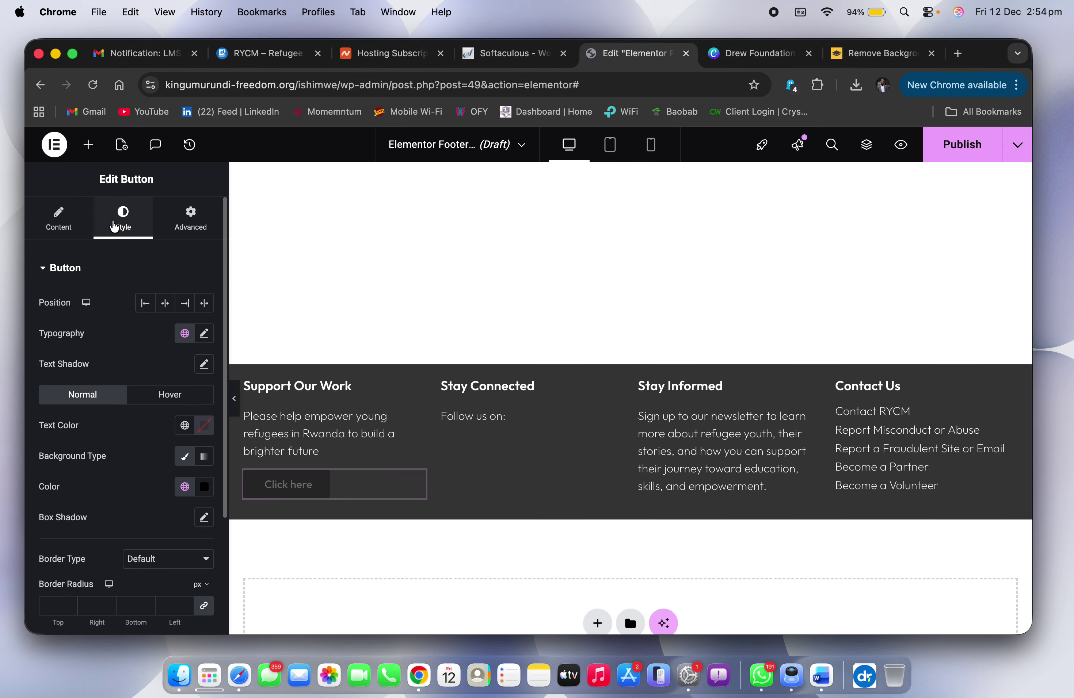
pyautogui.scroll(-4, 151, 487)
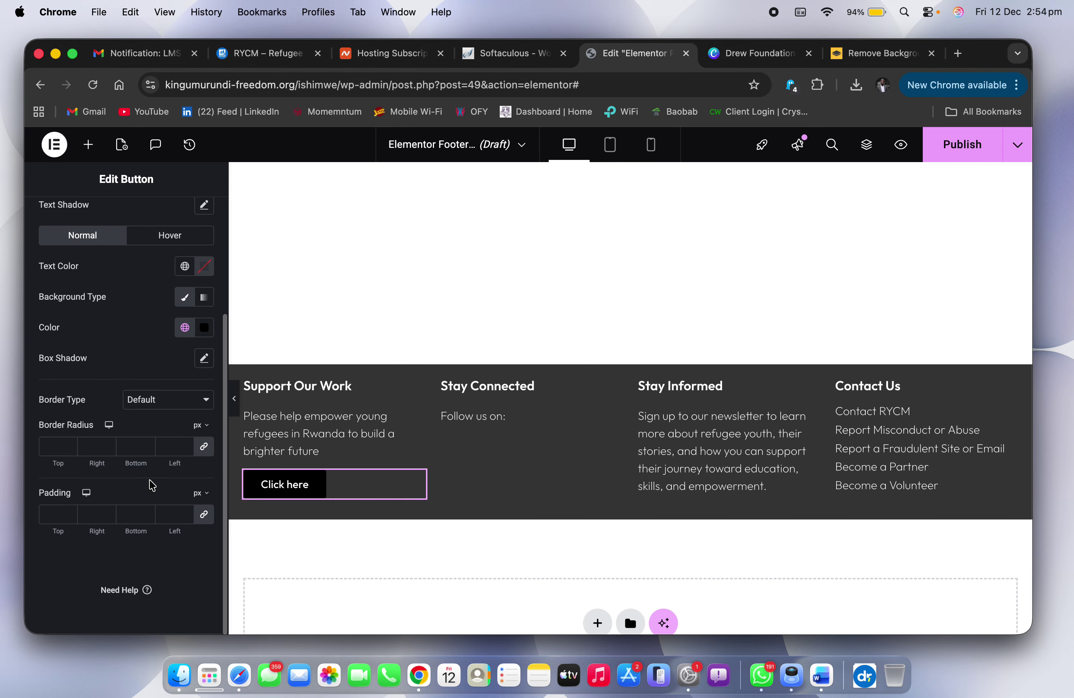
pyautogui.click(173, 401)
pyautogui.click(172, 434)
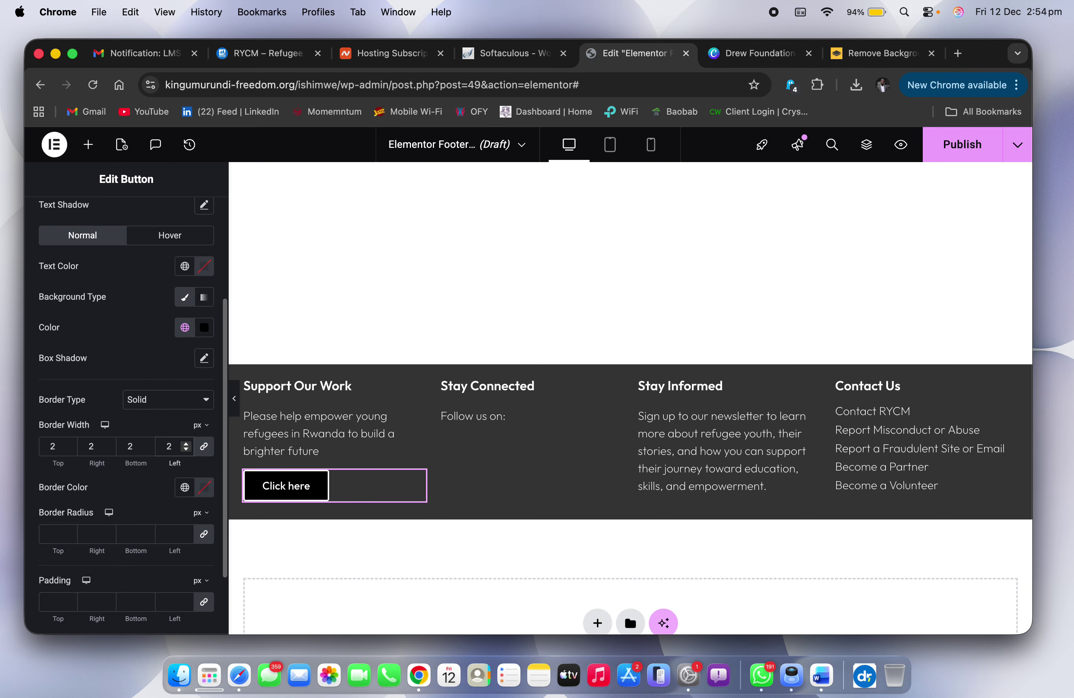
pyautogui.hotkey('ctrl', 'Right')
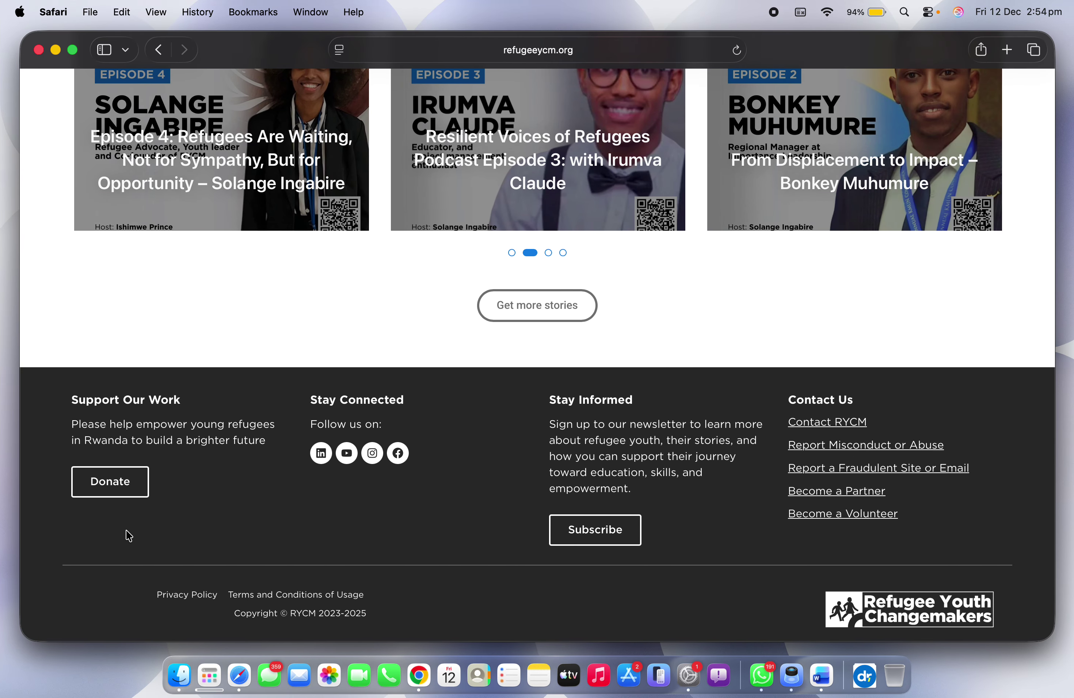
pyautogui.hotkey('ctrl', 'Left')
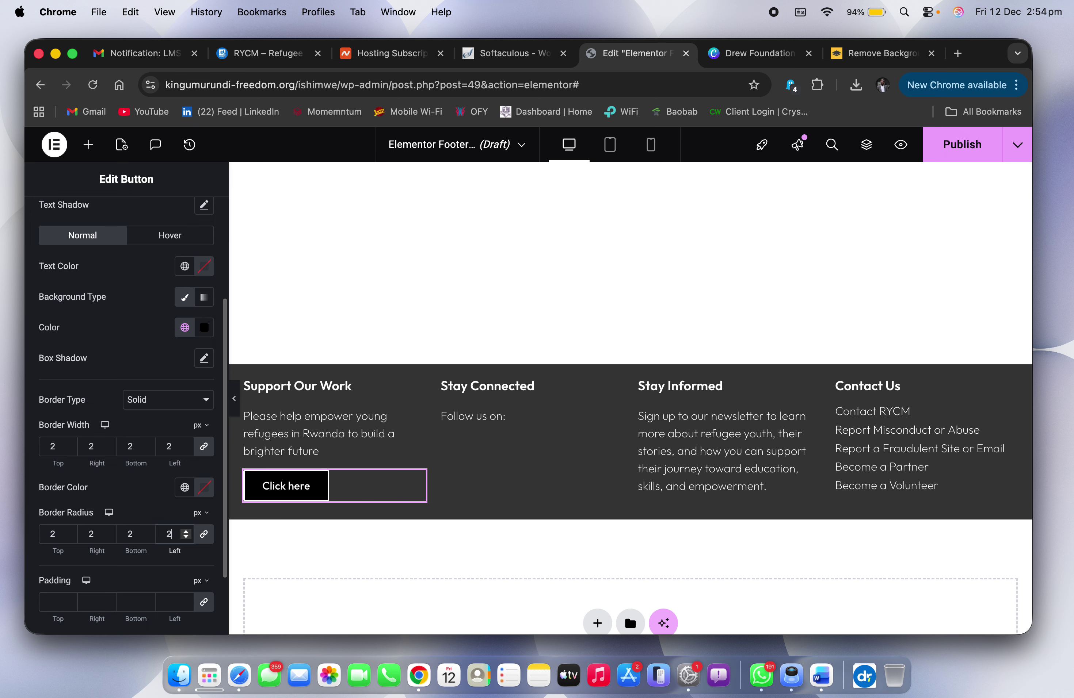
# Step: Try a 1 px border width on the button and return it to 2 px
pyautogui.click(178, 447)
pyautogui.press('BackSpace')
pyautogui.write('1')
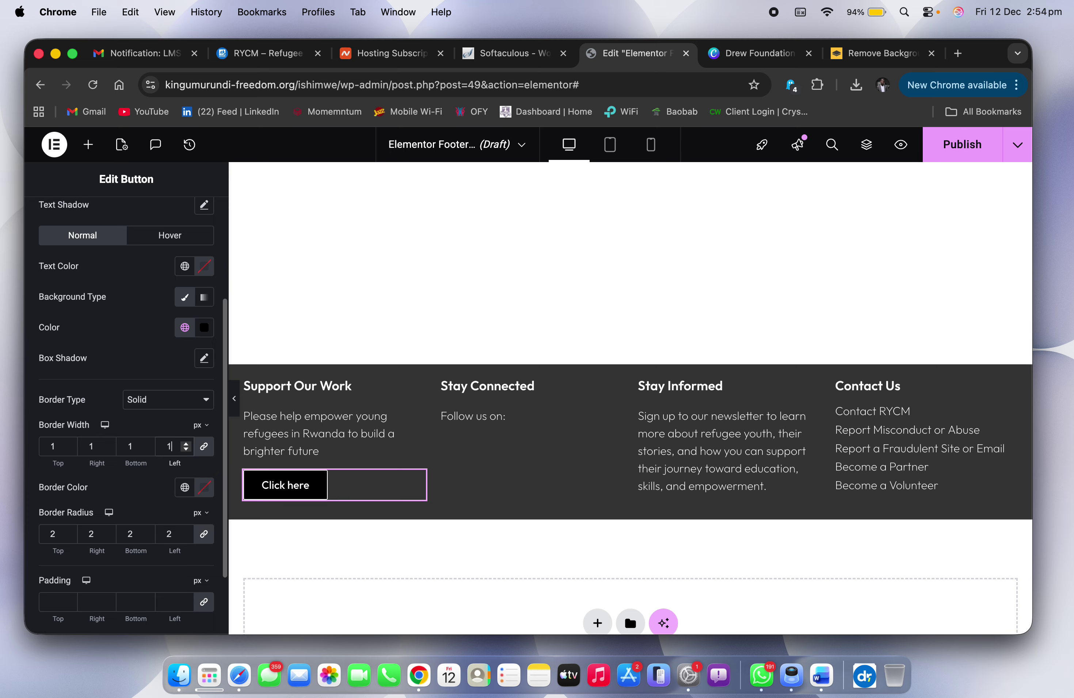
pyautogui.press('BackSpace')
pyautogui.write('2')
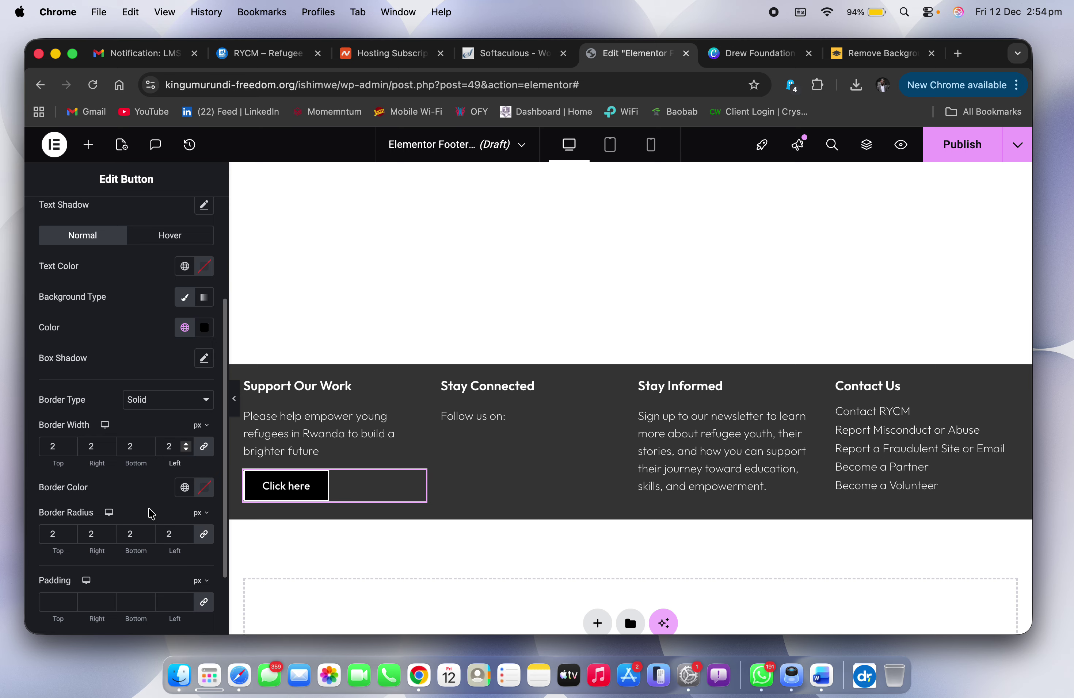
# Step: Set the button's border color to the white global color #FFFFFF and compare it with the reference button
pyautogui.scroll(-3, 148, 454)
pyautogui.click(198, 410)
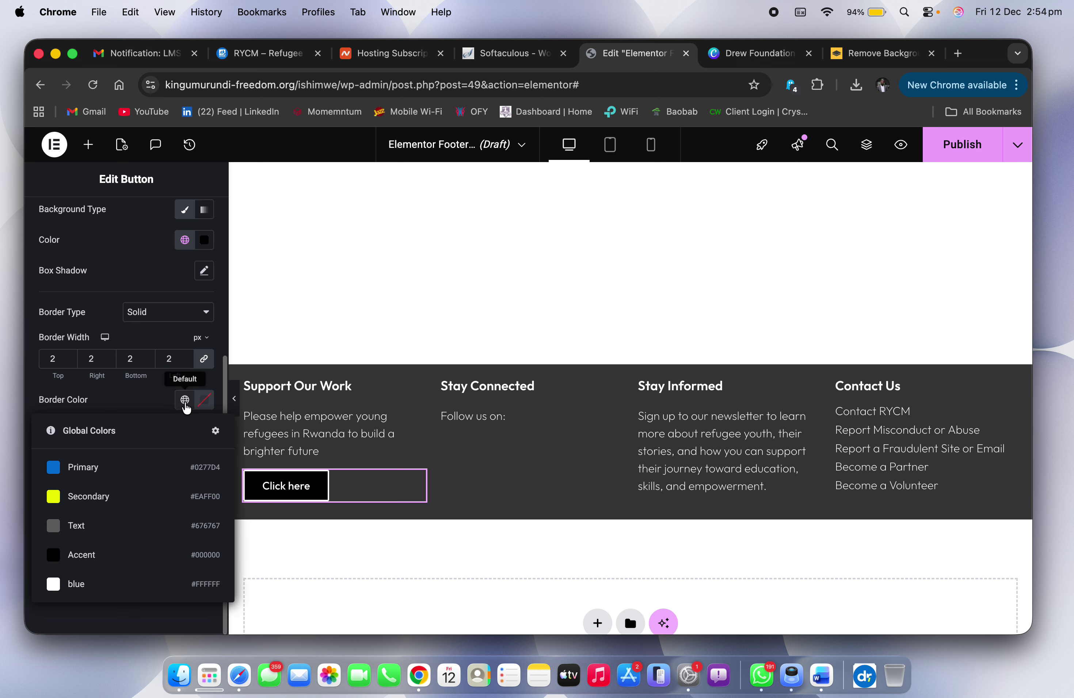
pyautogui.click(95, 580)
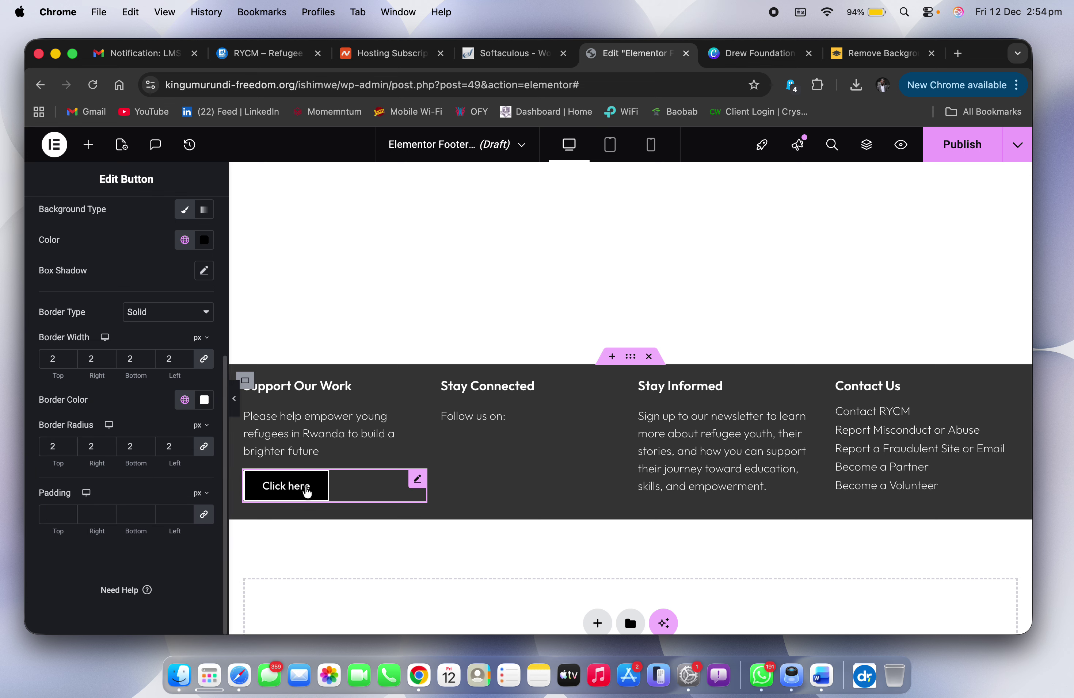
pyautogui.hotkey('ctrl', 'Right')
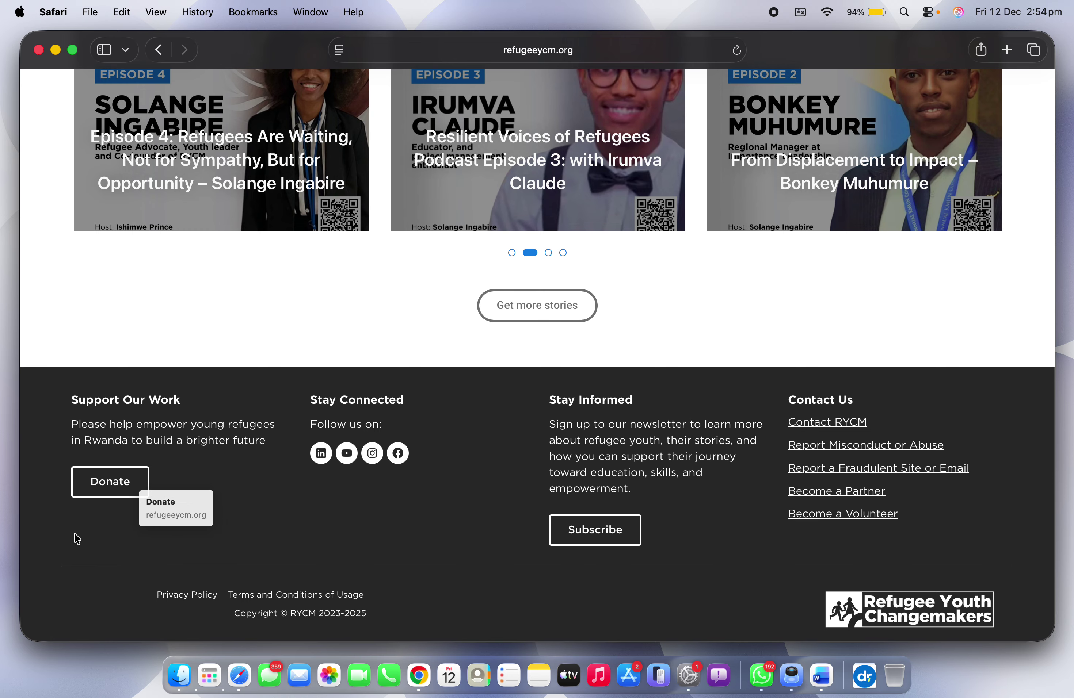
pyautogui.hotkey('ctrl', 'Left')
# Step: Change the button's text to "Donate"
pyautogui.scroll(5, 79, 318)
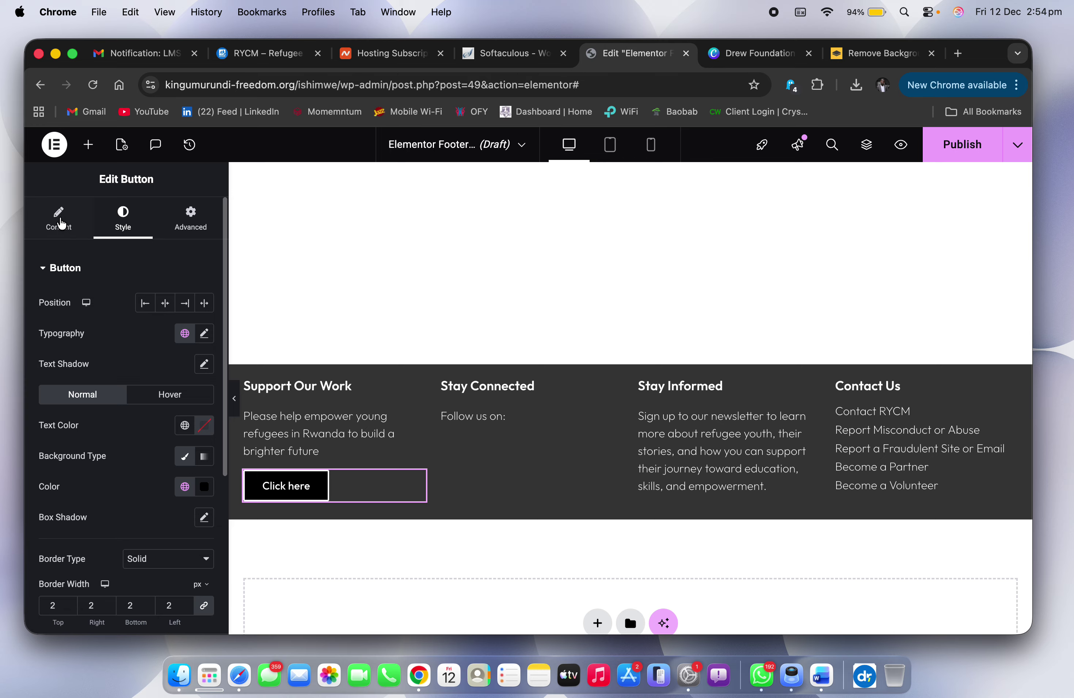
pyautogui.click(78, 218)
pyautogui.press('super+a')
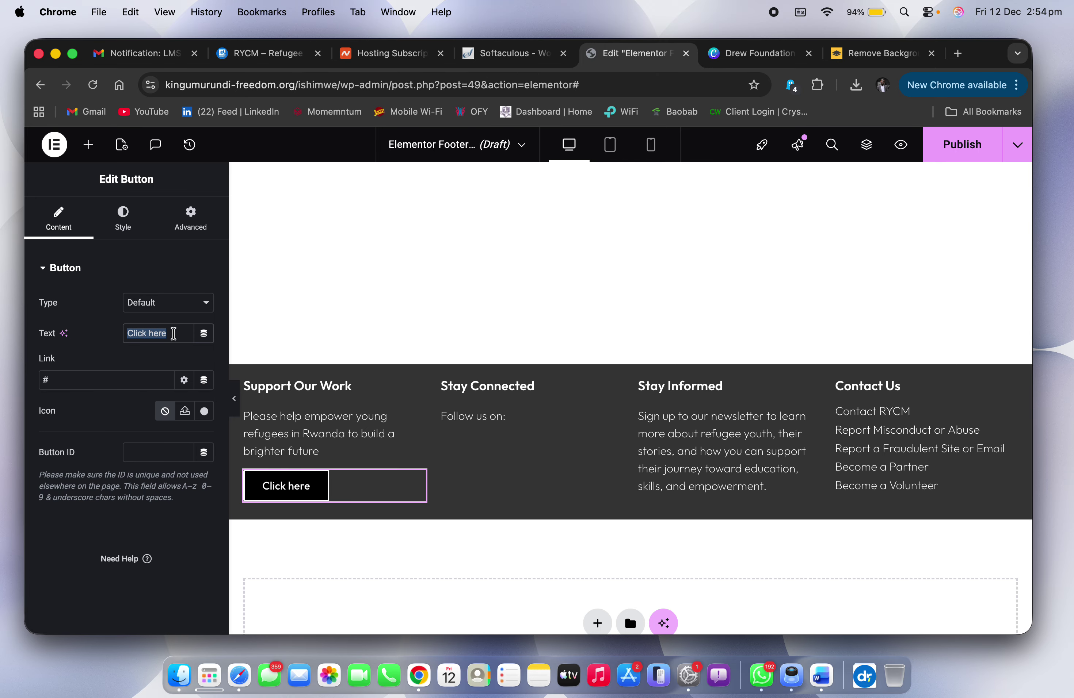
pyautogui.write('Donate')
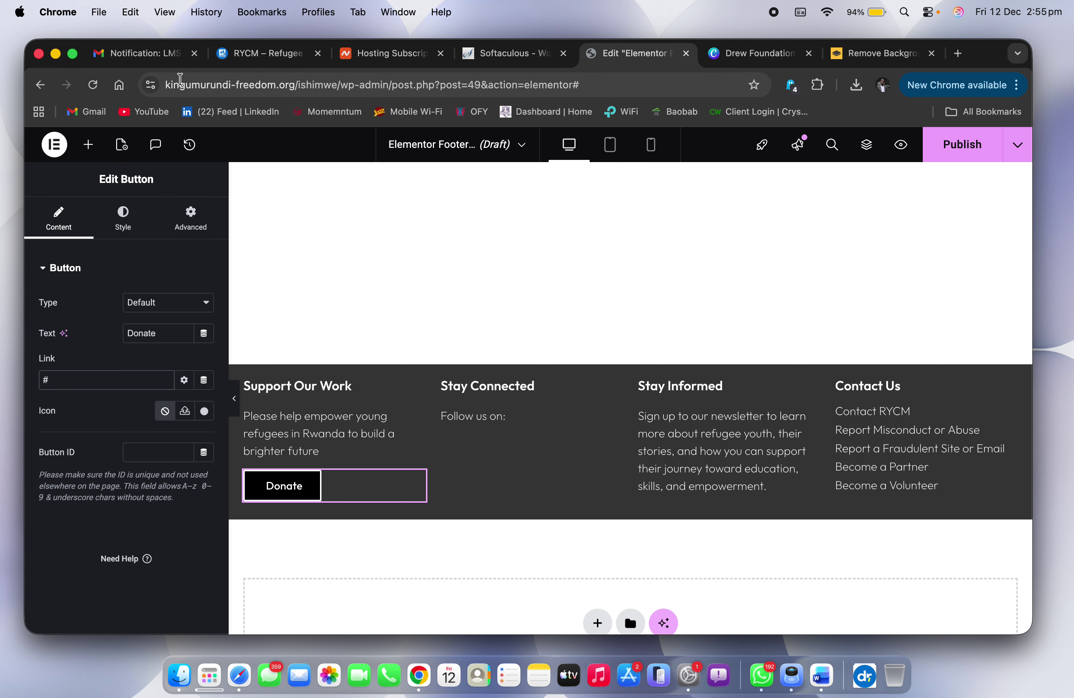
# Step: Load the site's wp-admin dashboard in the remove.bg browser tab and move that tab beside the Elementor editor tab
pyautogui.moveTo(165, 85); pyautogui.dragTo(426, 90)
pyautogui.press('super+c')
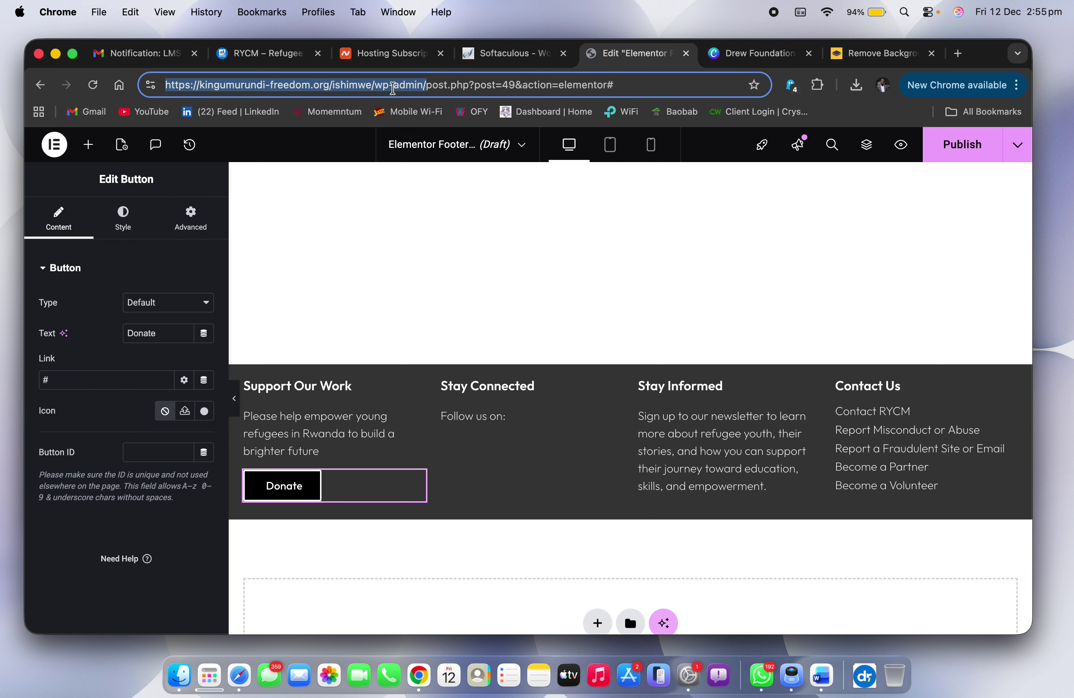
pyautogui.click(867, 54)
pyautogui.click(621, 77)
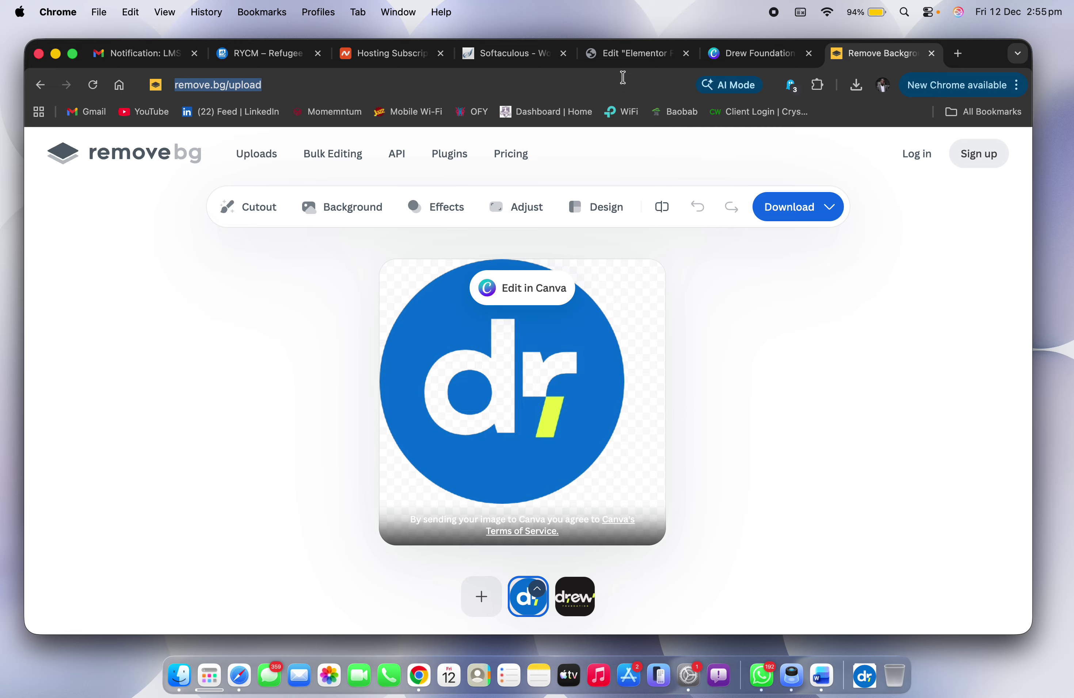
pyautogui.press('super+v')
pyautogui.press('Return')
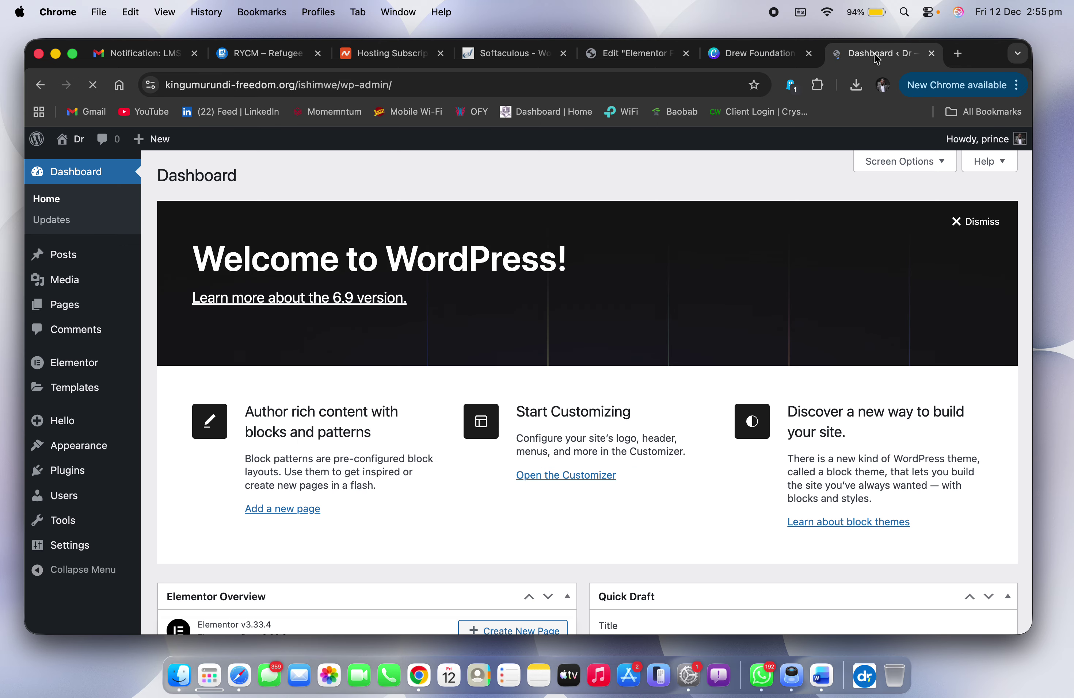
pyautogui.moveTo(884, 54); pyautogui.dragTo(771, 58)
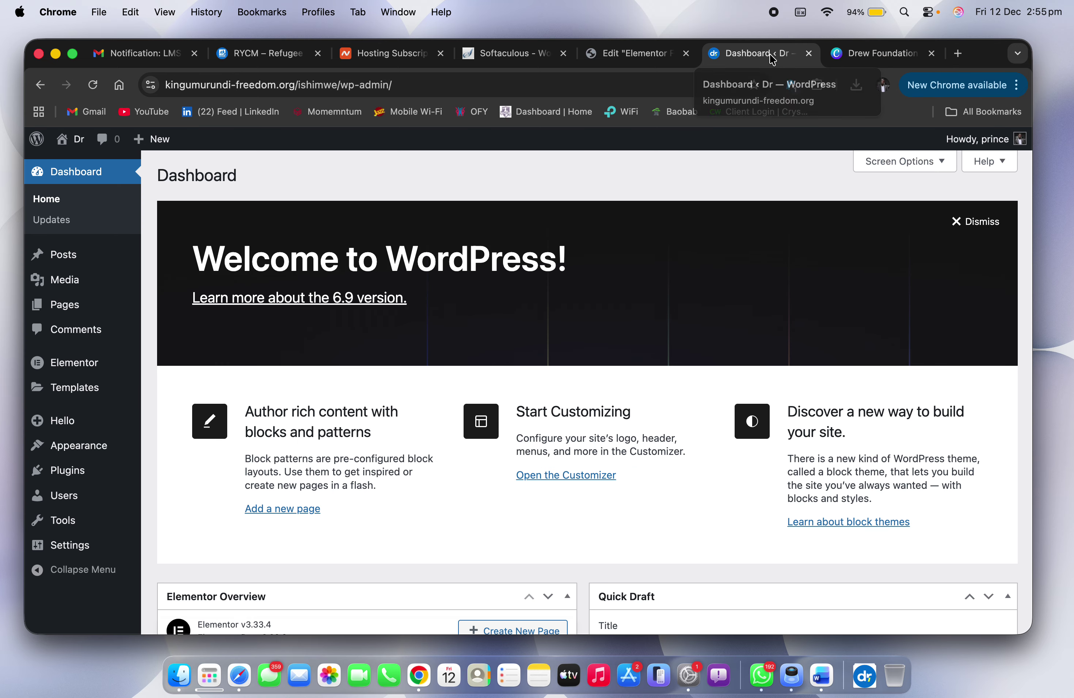
# Step: Create a new WordPress page titled "donate" and publish it
pyautogui.click(37, 304)
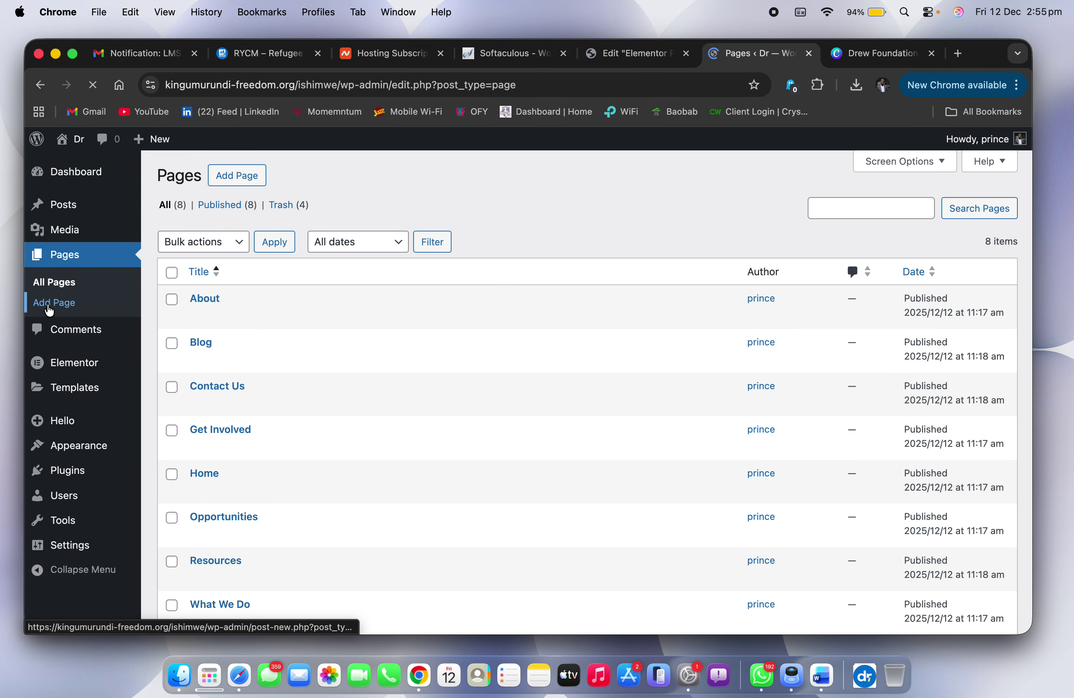
pyautogui.click(229, 179)
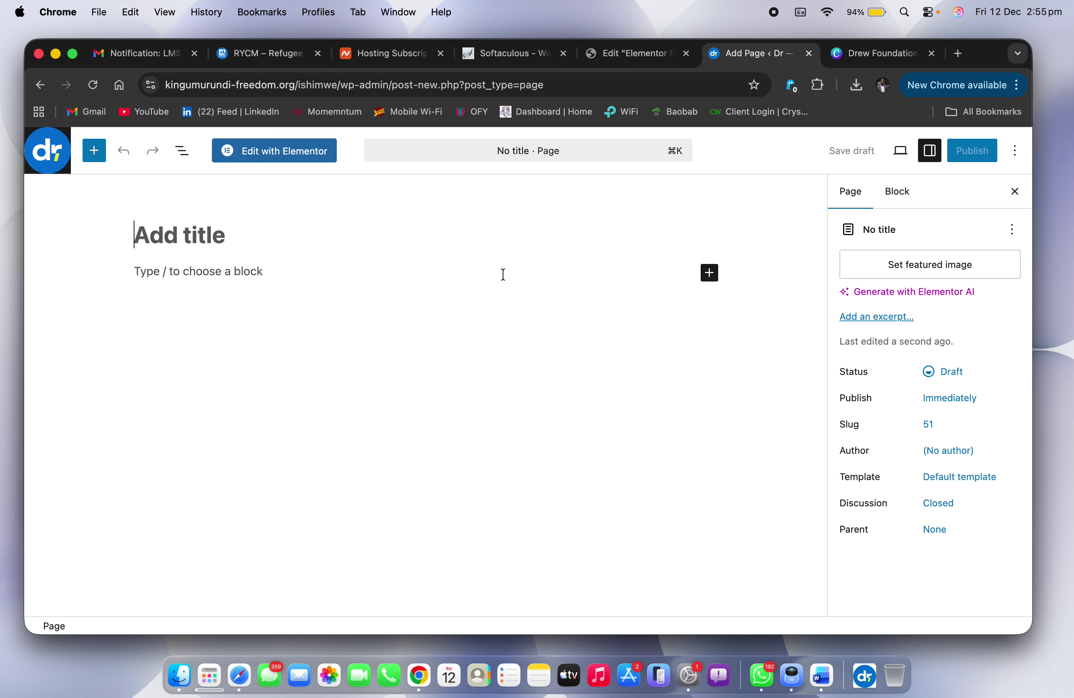
pyautogui.write('donate')
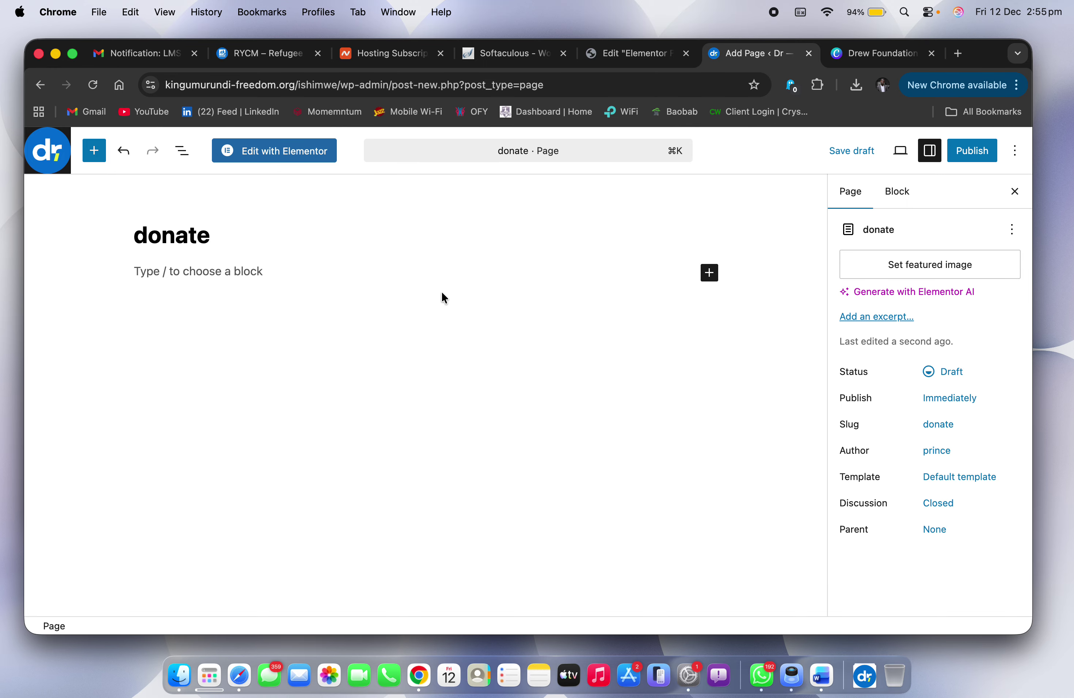
pyautogui.click(1000, 160)
pyautogui.click(964, 150)
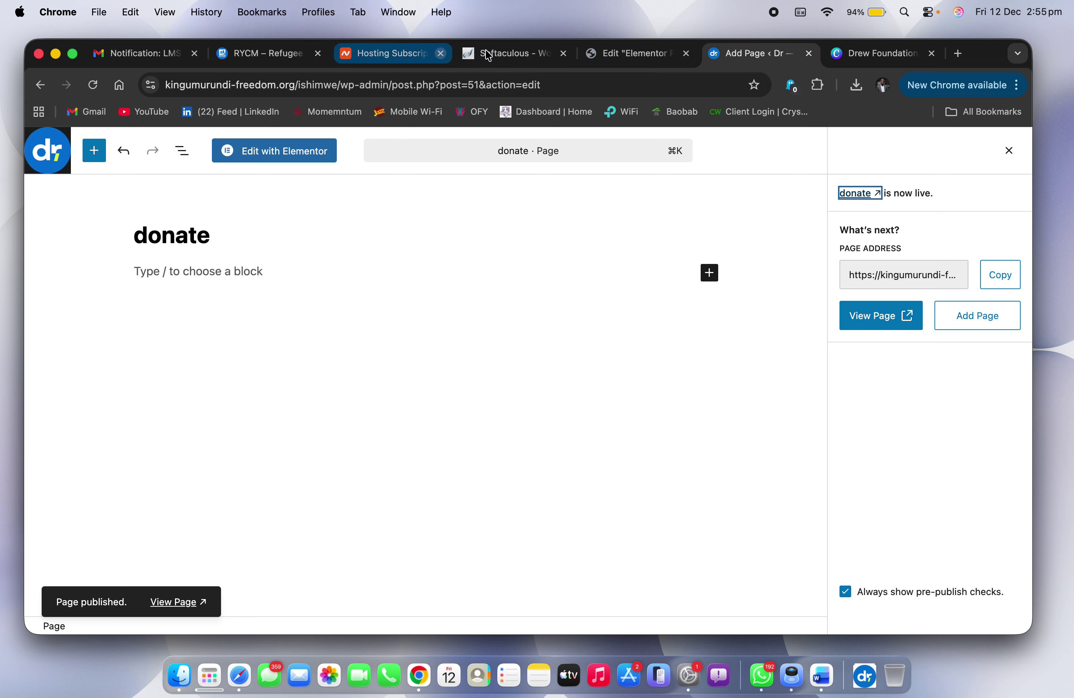
# Step: Link the footer's Donate button to the "donate" page and publish the footer with its current publish settings
pyautogui.click(631, 53)
pyautogui.click(73, 380)
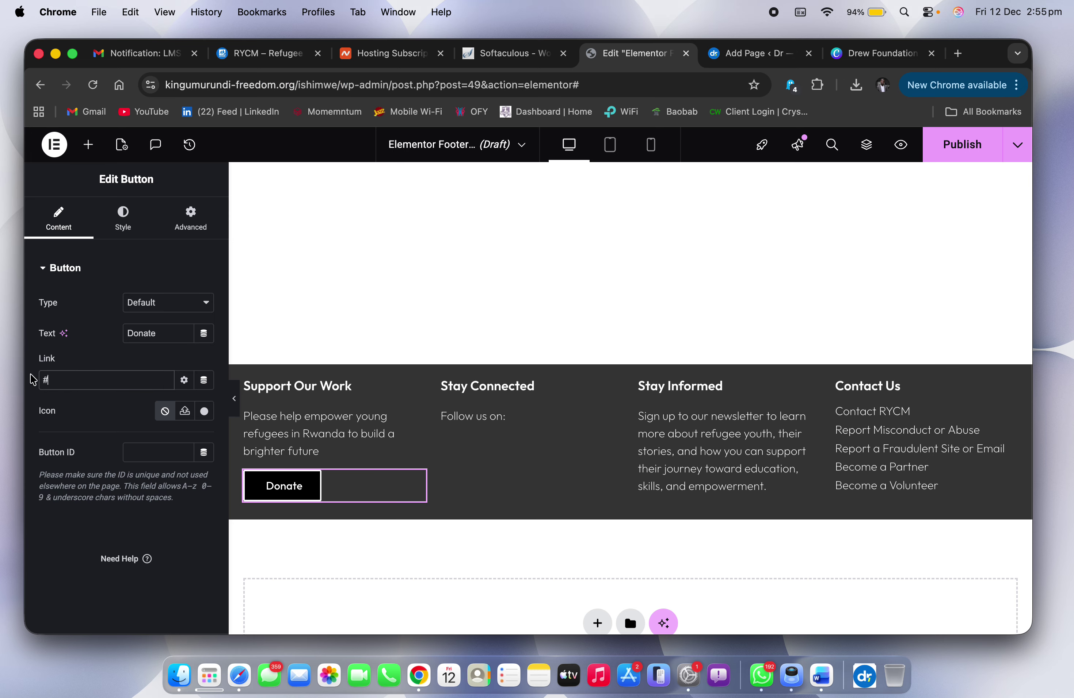
pyautogui.press('BackSpace')
pyautogui.write('donate')
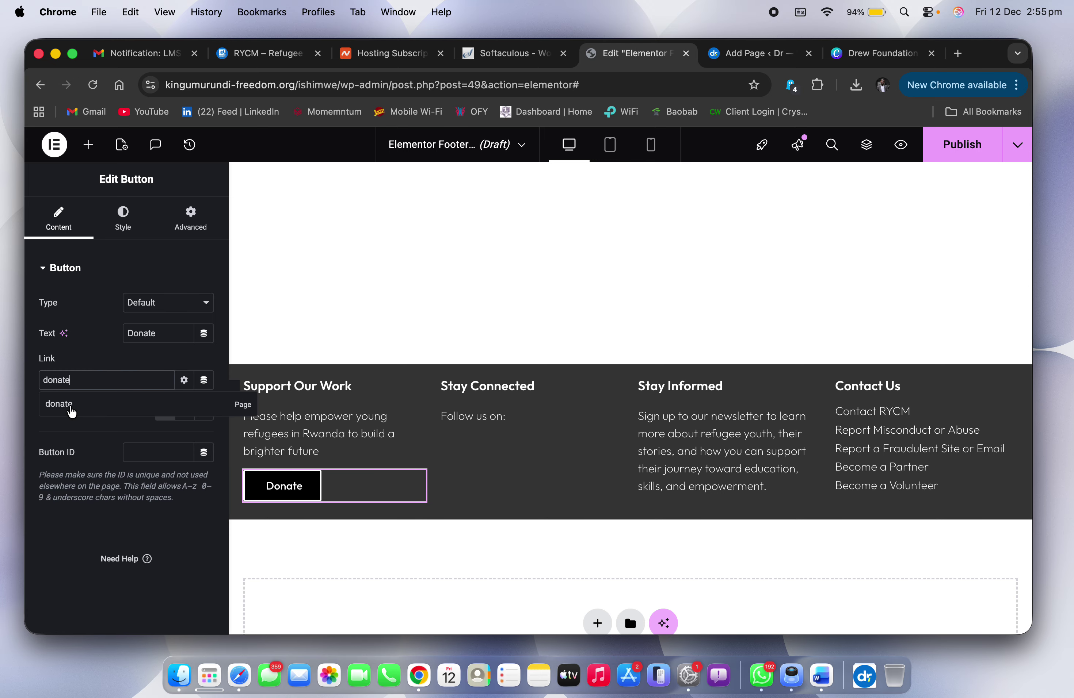
pyautogui.click(71, 406)
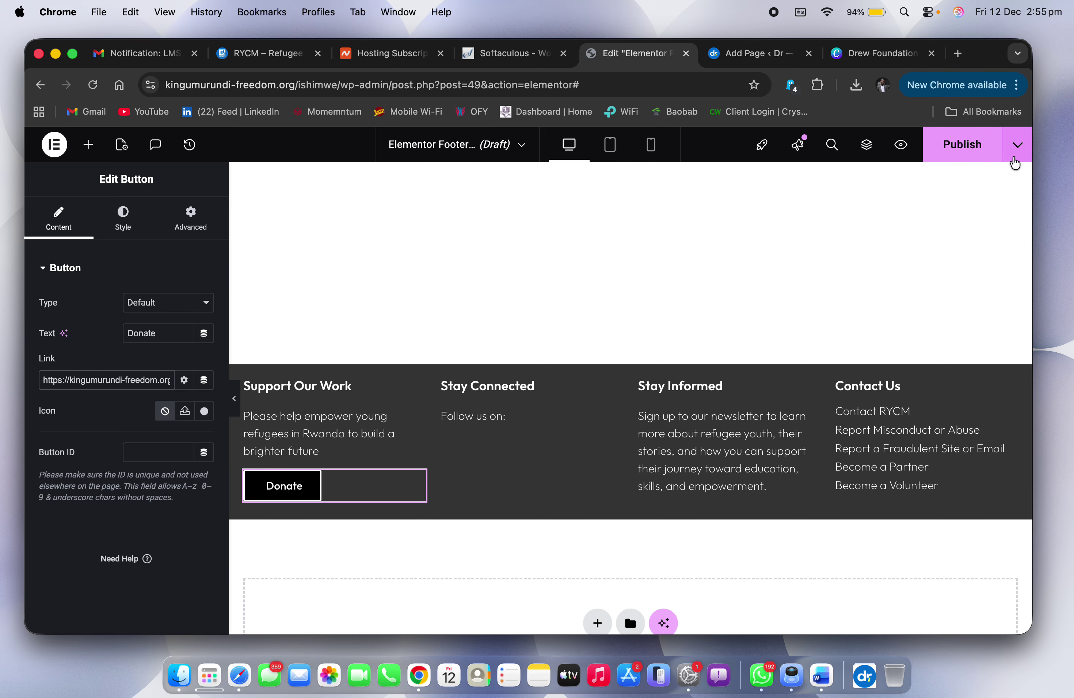
pyautogui.click(963, 144)
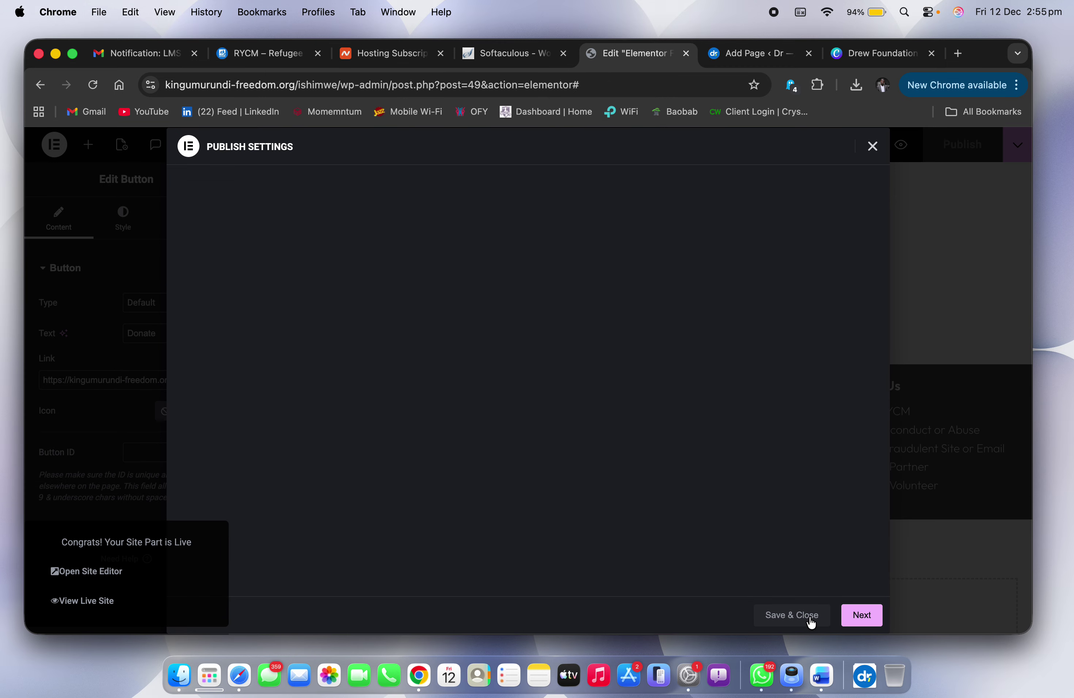
pyautogui.click(805, 620)
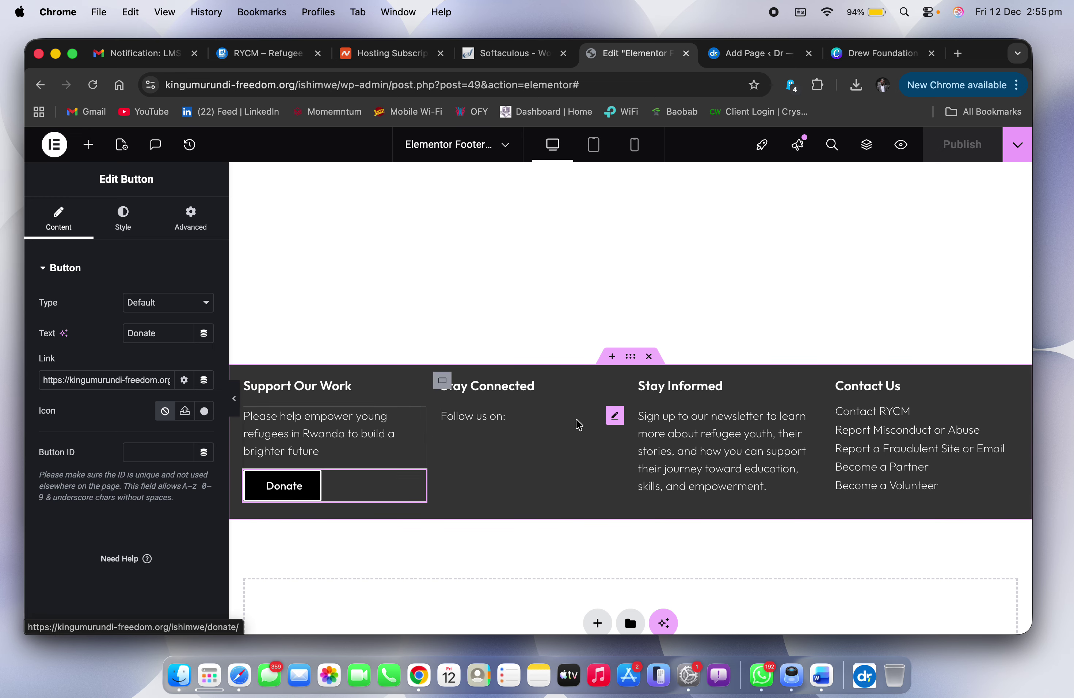
# Step: Check the reference footer, and copy the background color code of the footer container
pyautogui.hotkey('ctrl', 'Right')
pyautogui.hotkey('ctrl', 'Left')
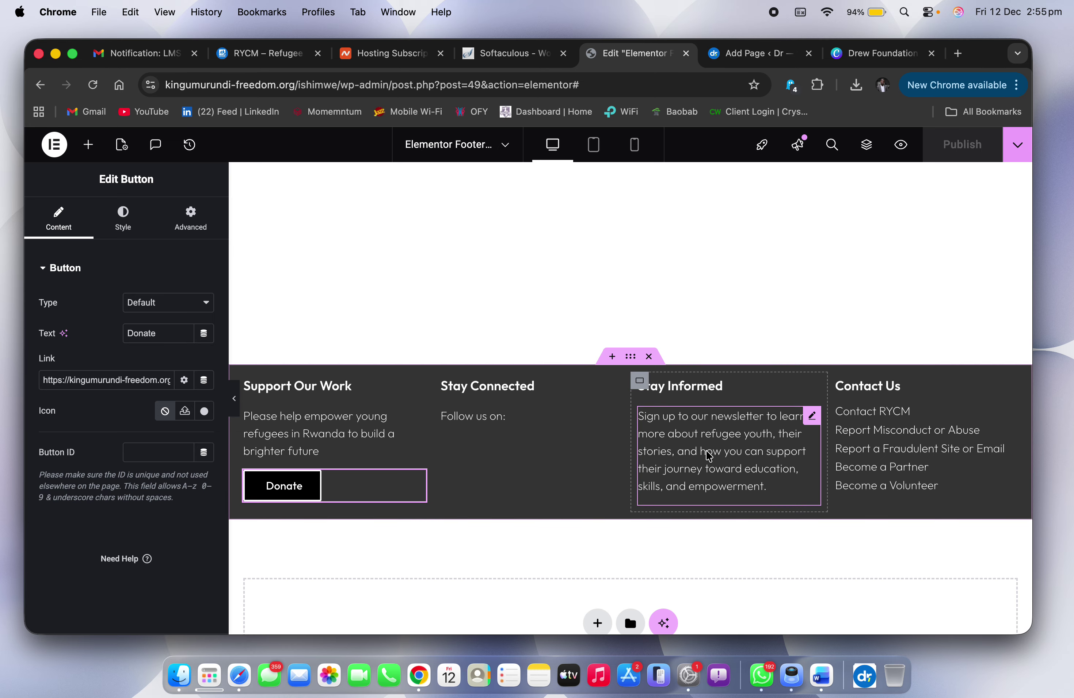
pyautogui.click(242, 384)
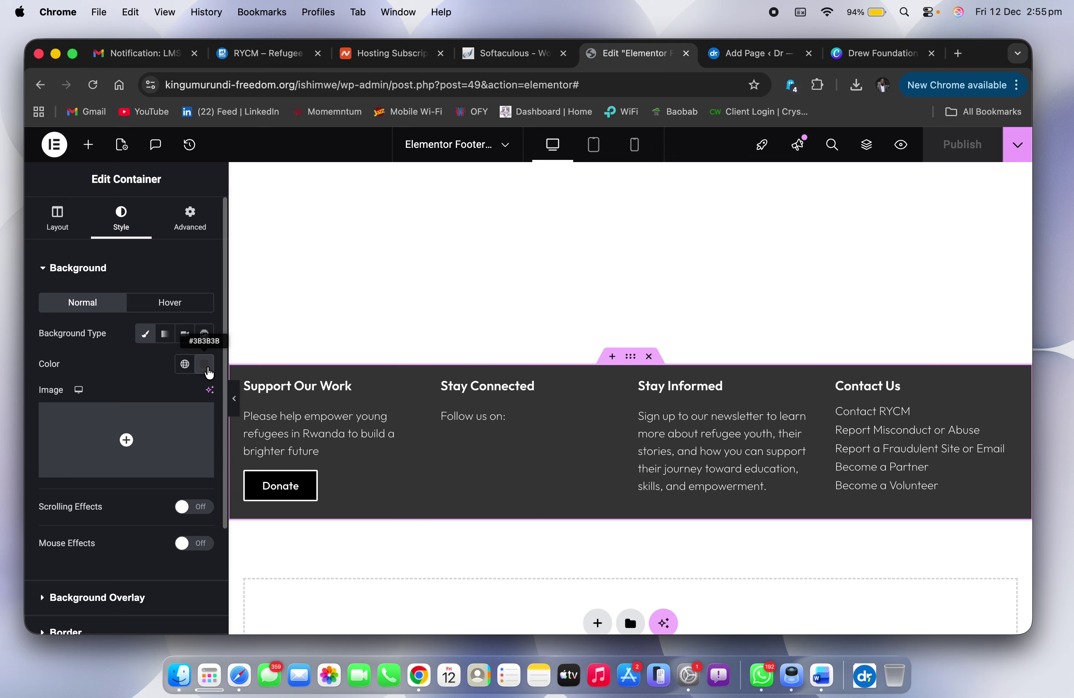
pyautogui.click(204, 364)
pyautogui.press('super+c')
pyautogui.click(476, 510)
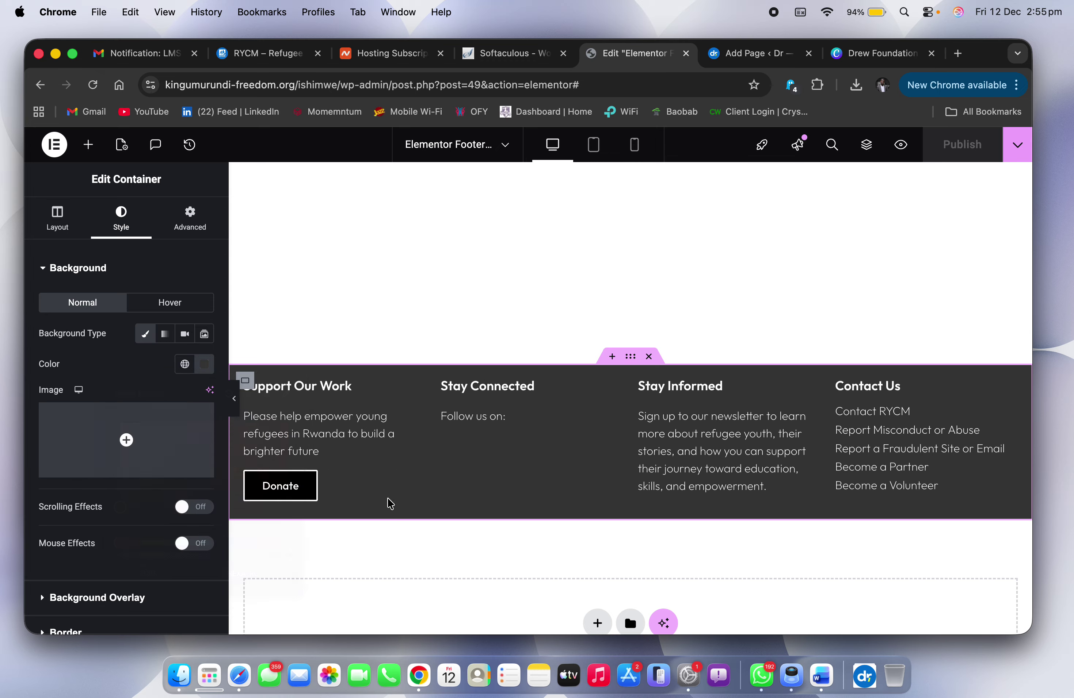
# Step: Set the Donate button's text color to the white global color #FFFFFF
pyautogui.click(321, 479)
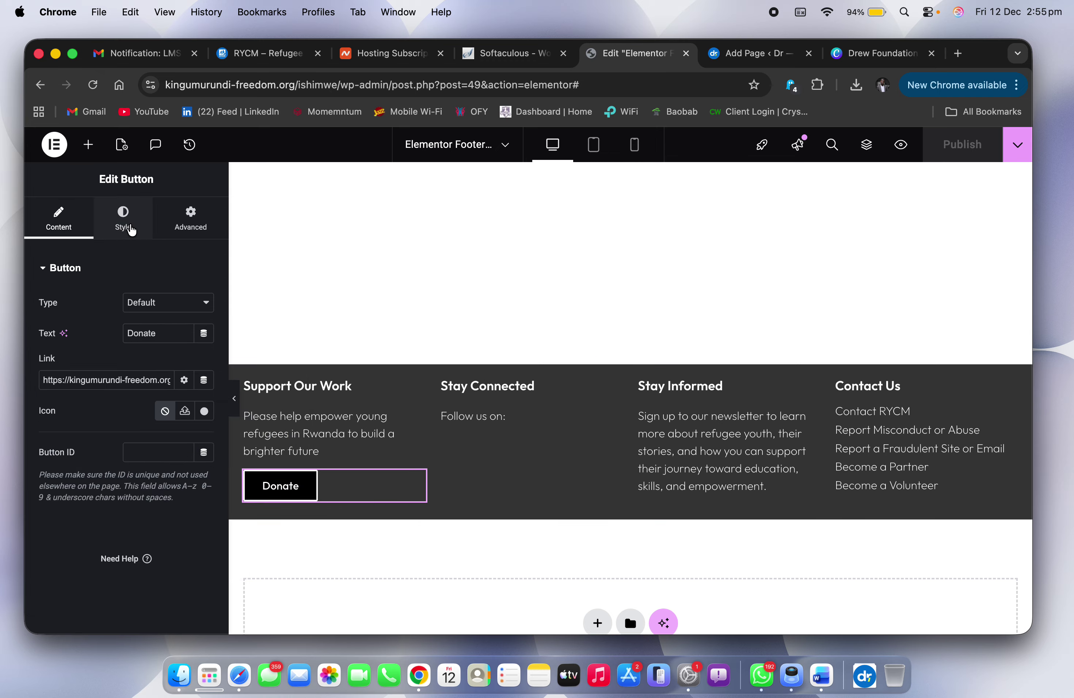
pyautogui.click(131, 231)
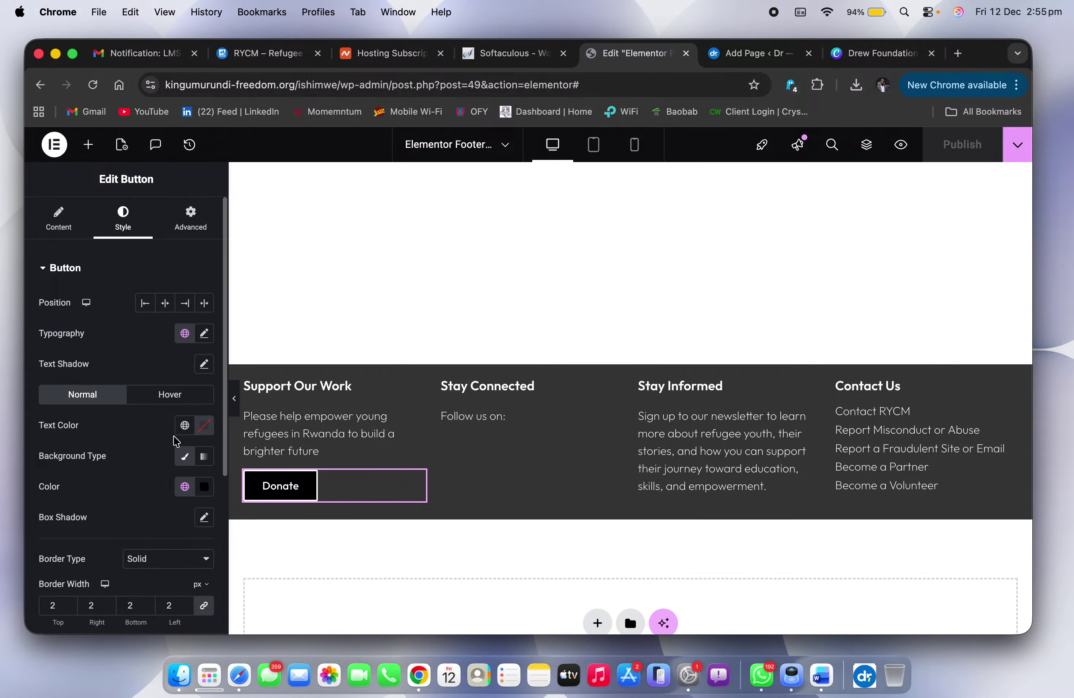
pyautogui.click(184, 426)
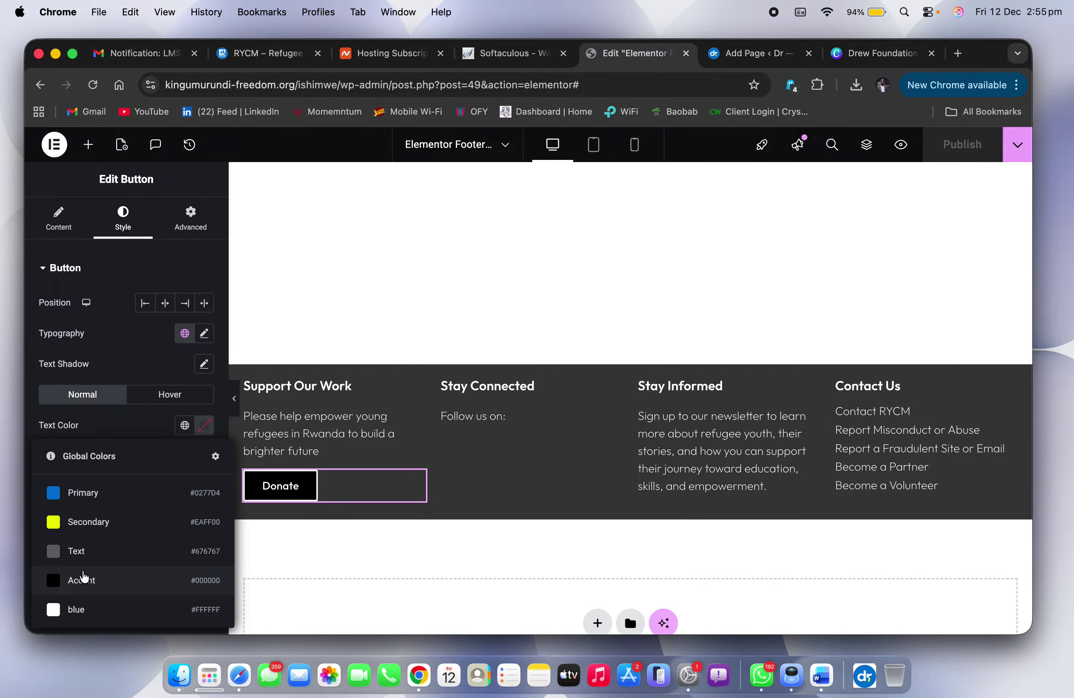
pyautogui.click(88, 610)
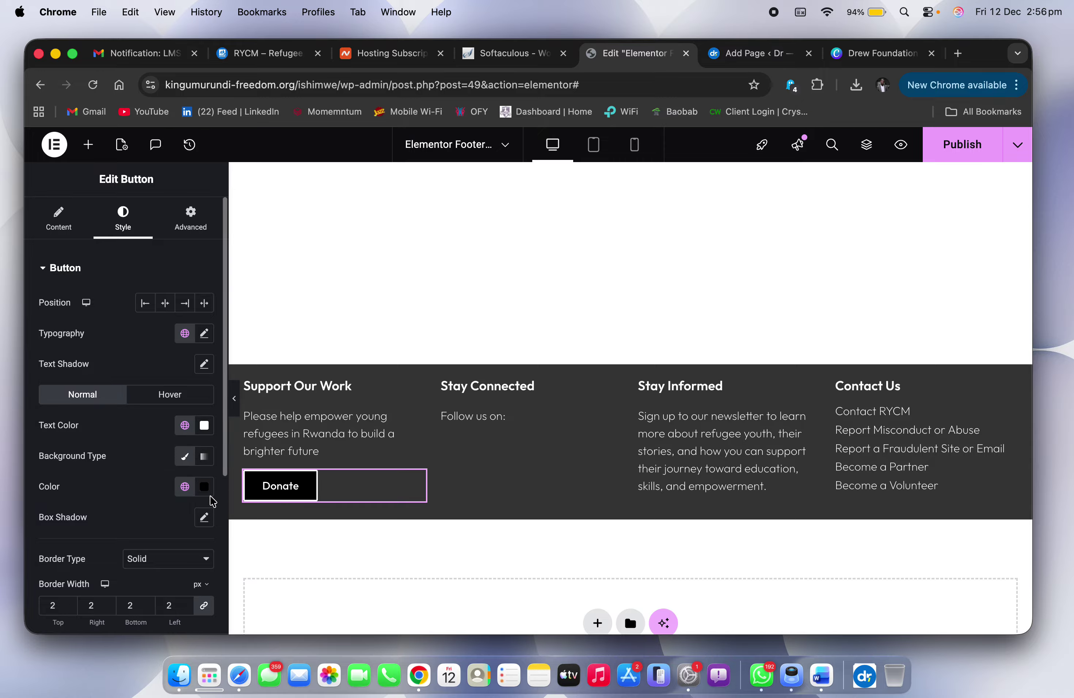
# Step: Set the Donate button's background color to the copied #3B3B3B and publish the footer
pyautogui.click(204, 486)
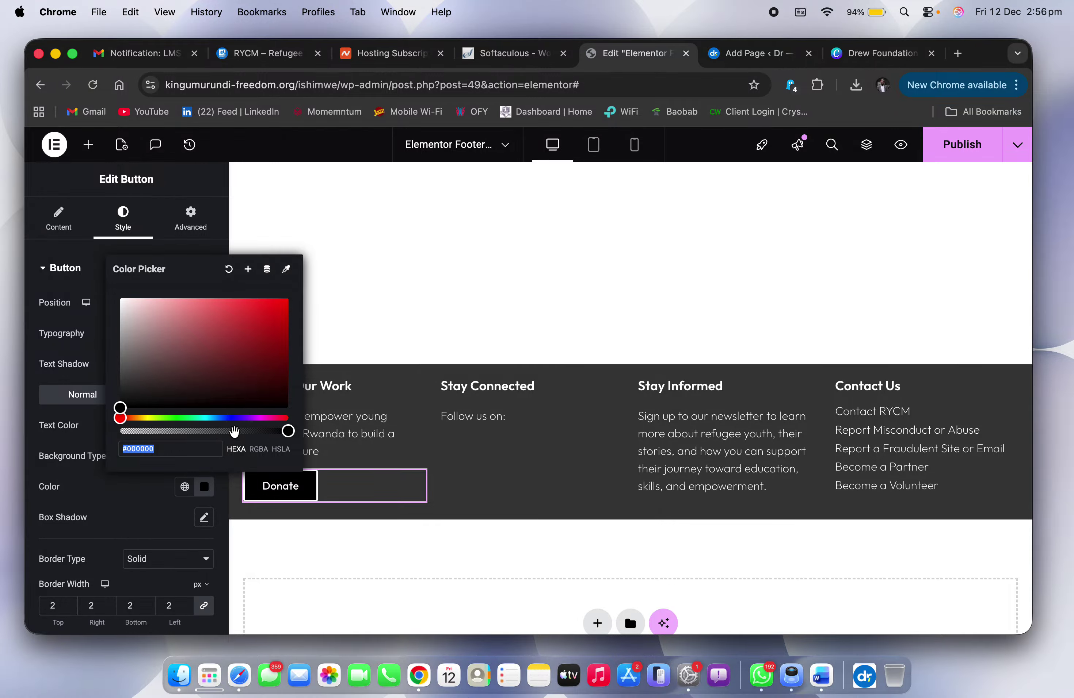
pyautogui.moveTo(234, 430); pyautogui.dragTo(92, 427)
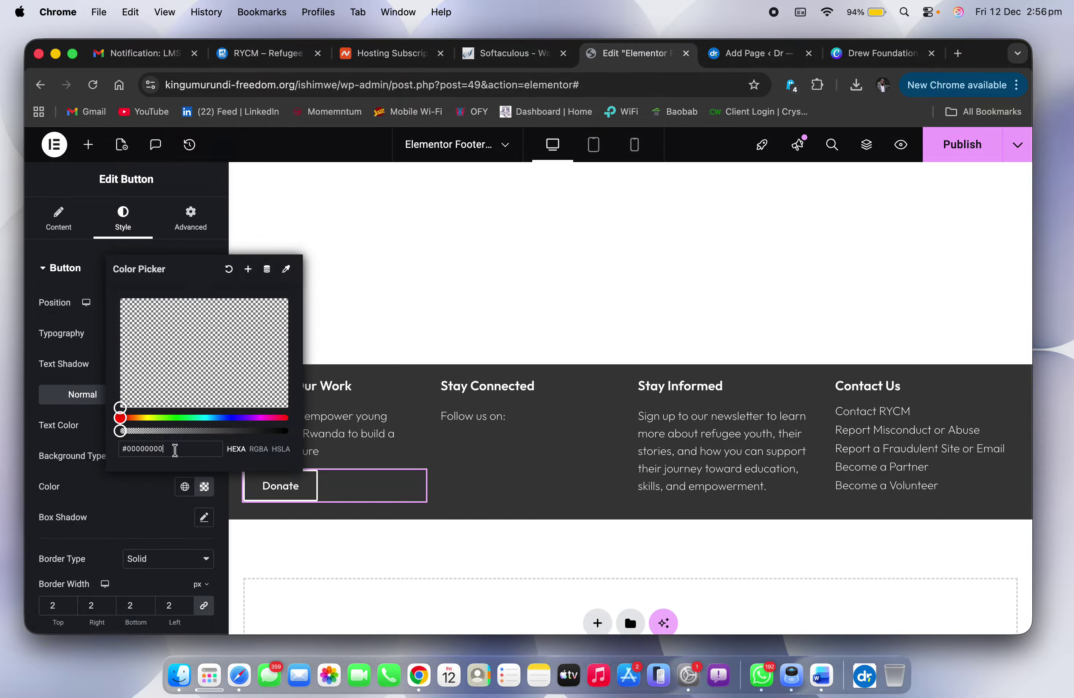
pyautogui.press('super+v')
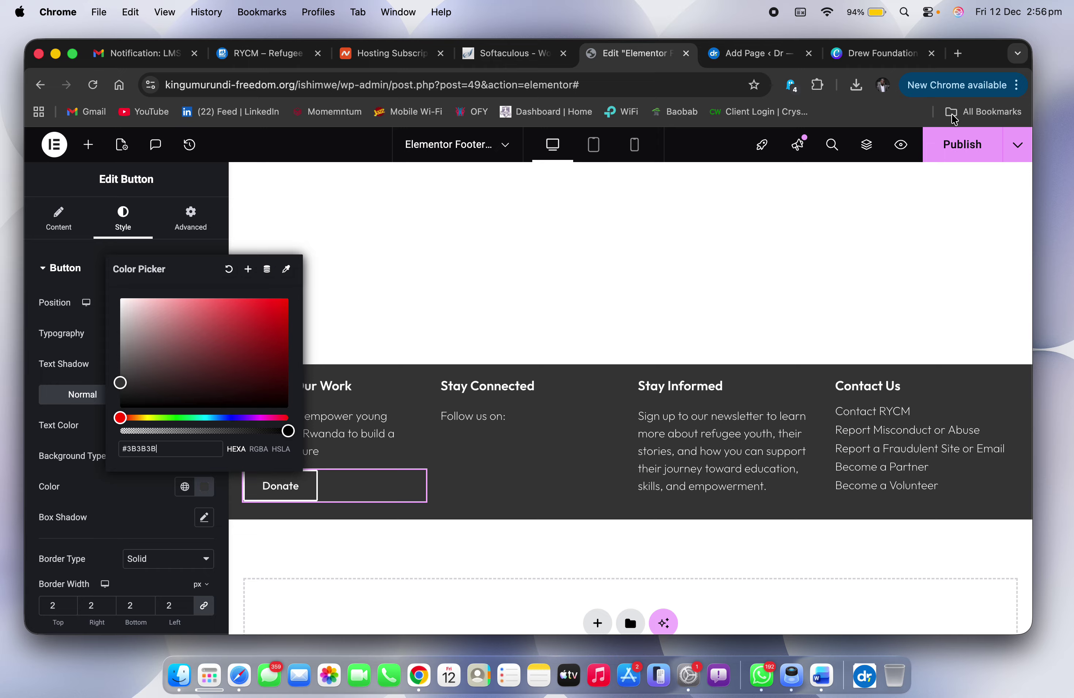
pyautogui.click(962, 144)
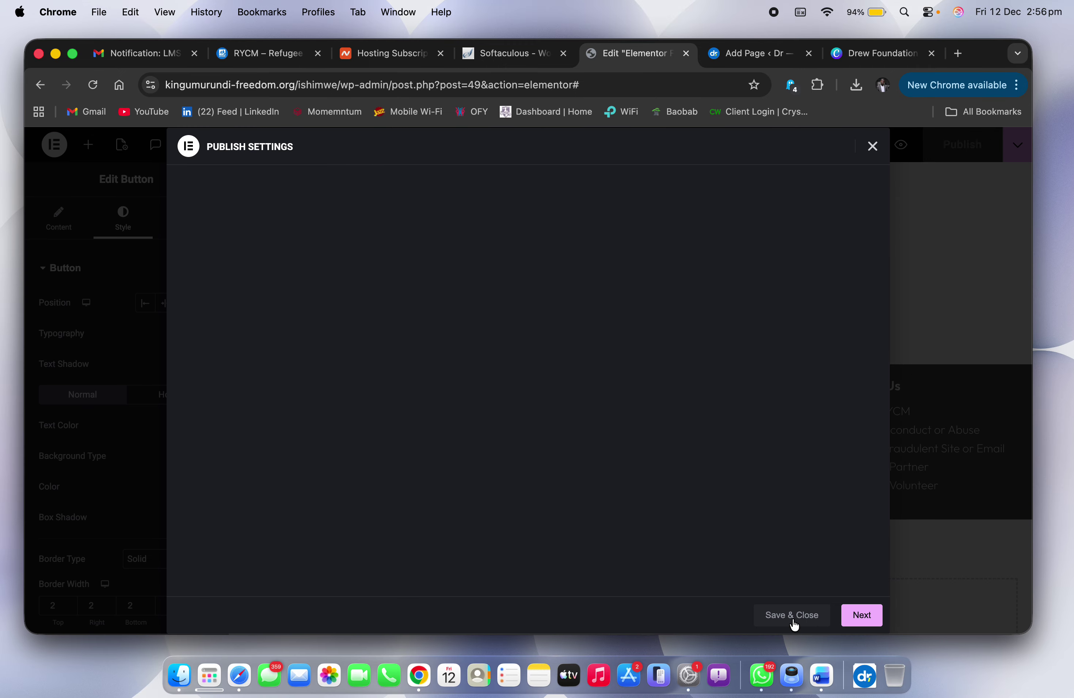
pyautogui.click(794, 624)
# Step: Add a Social Icons widget below "Follow us on:" in the Stay Connected column, following the reference footer
pyautogui.hotkey('ctrl', 'Right')
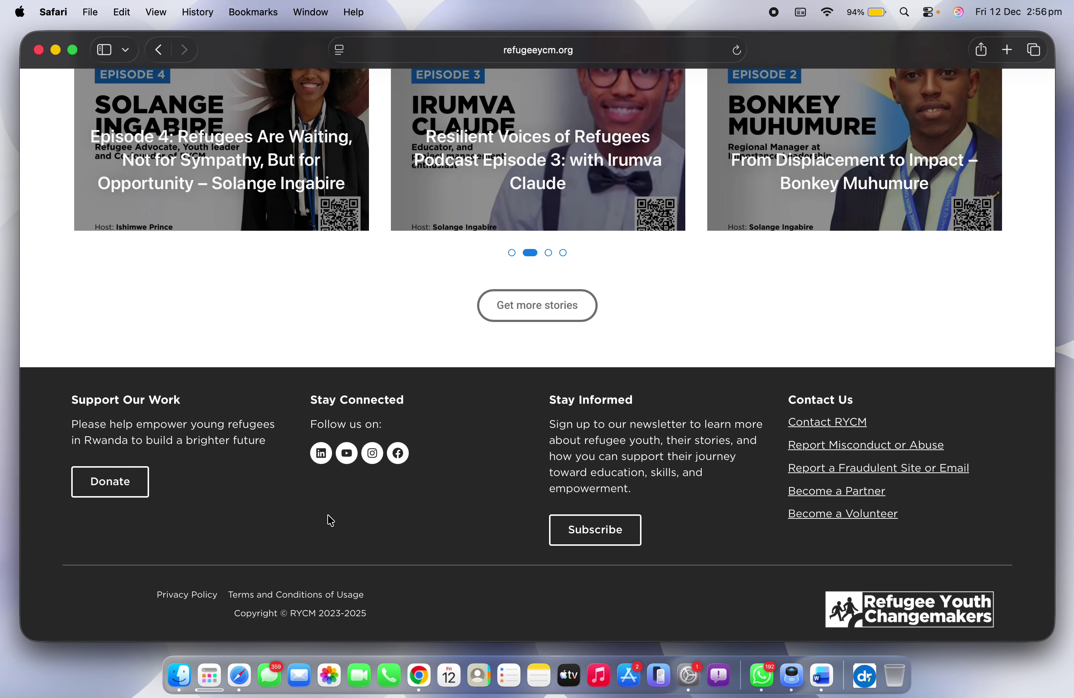
pyautogui.hotkey('ctrl', 'Left')
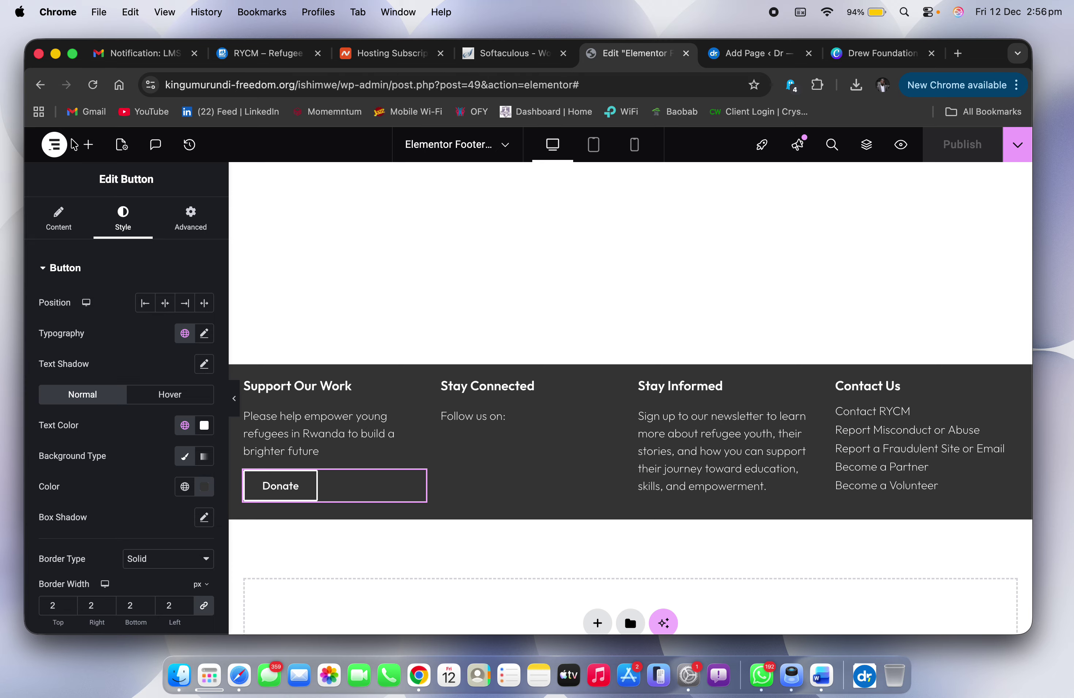
pyautogui.click(88, 144)
pyautogui.write('socia')
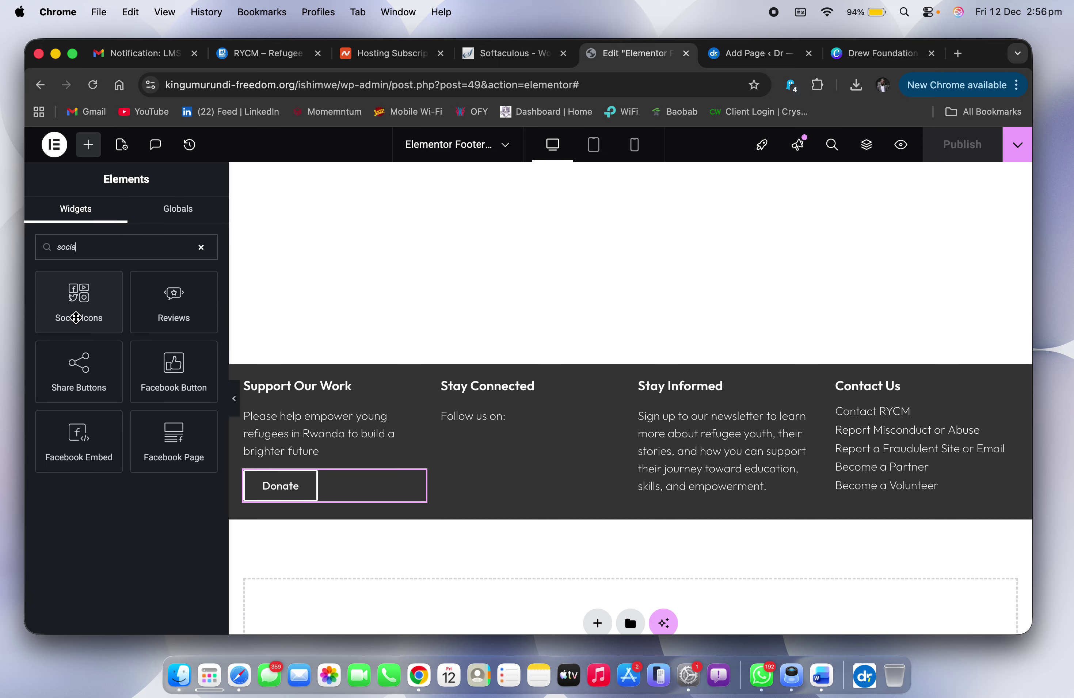
pyautogui.moveTo(79, 313); pyautogui.dragTo(467, 422)
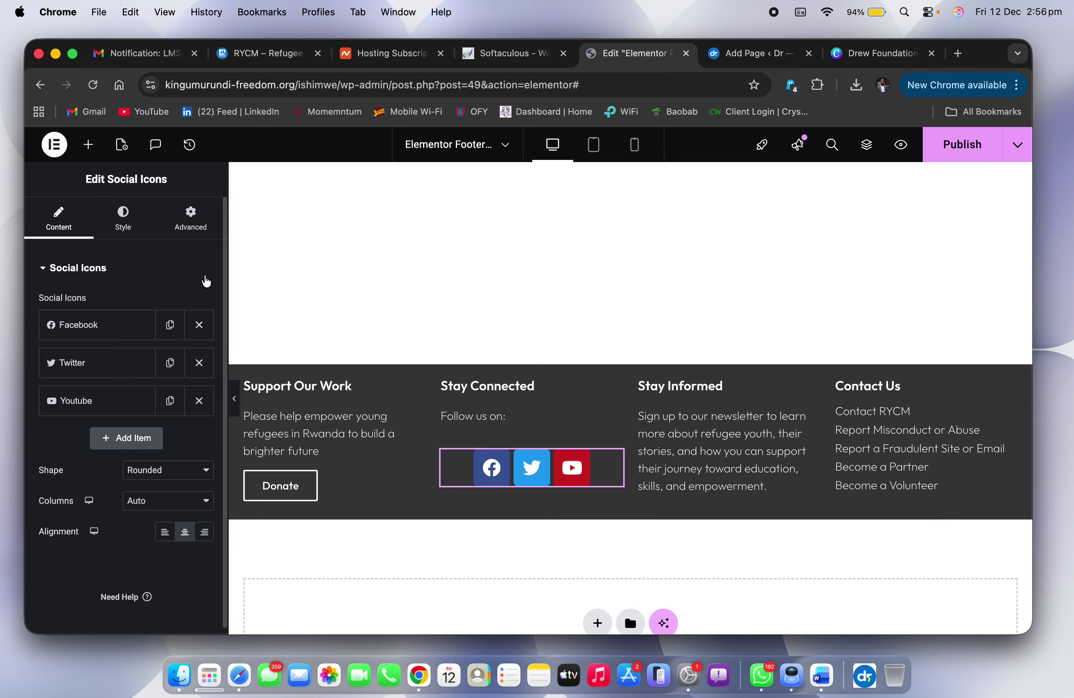
# Step: Unlink the Social Icons widget's margins, set its top margin to -17 px, and compare the spacing with the reference footer
pyautogui.click(191, 218)
pyautogui.click(204, 313)
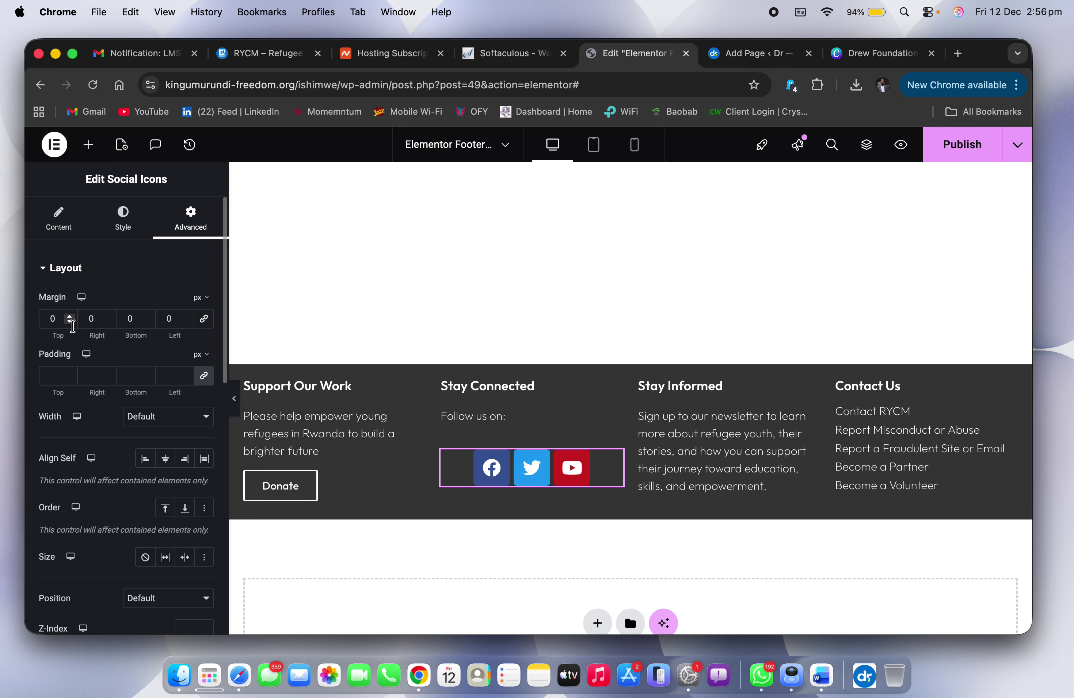
pyautogui.click(71, 324)
pyautogui.click(71, 323)
pyautogui.click(71, 323)
pyautogui.moveTo(71, 323); pyautogui.dragTo(71, 323)
pyautogui.hotkey('ctrl', 'Right')
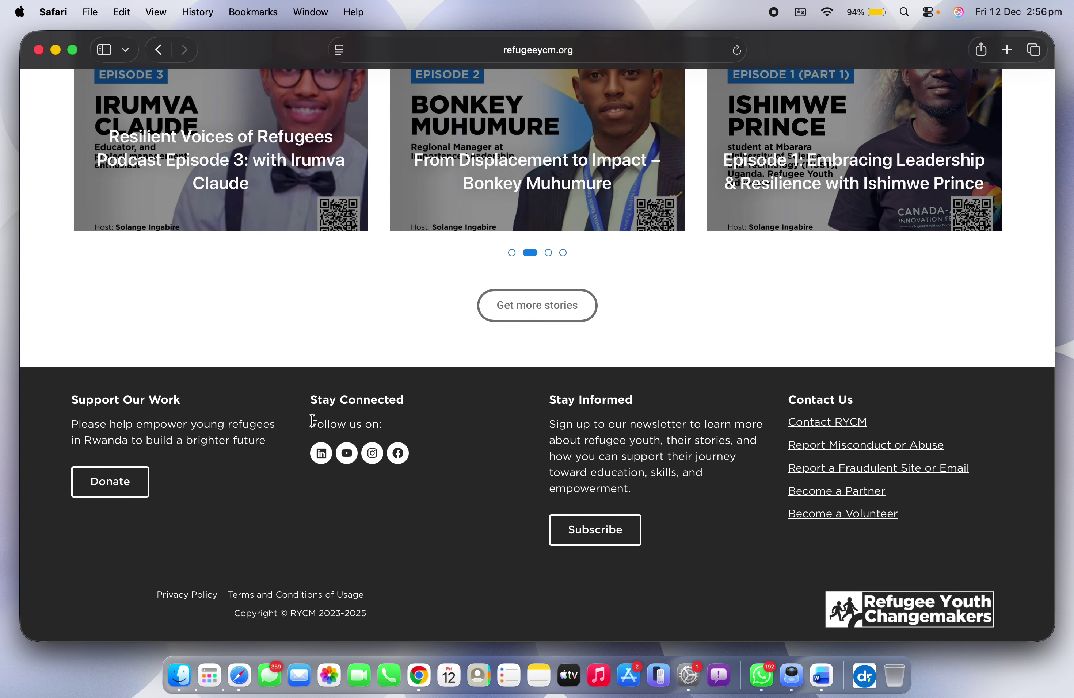
pyautogui.hotkey('ctrl', 'Left')
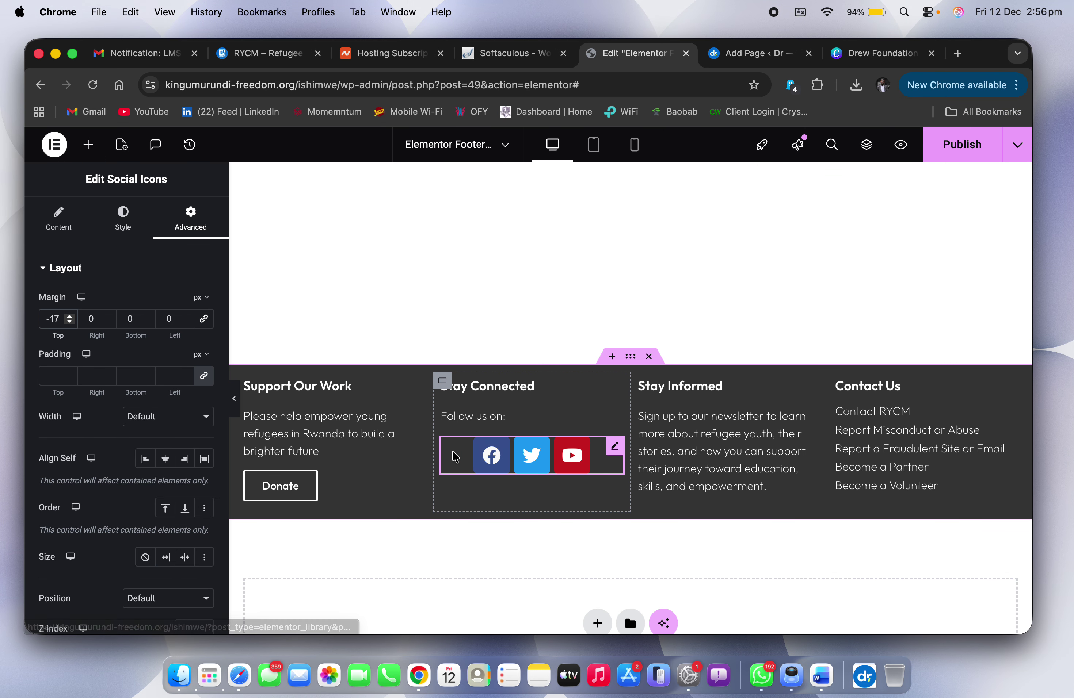
# Step: Align the social icons left, set their shape to Circle, and compare them with the reference footer
pyautogui.click(123, 219)
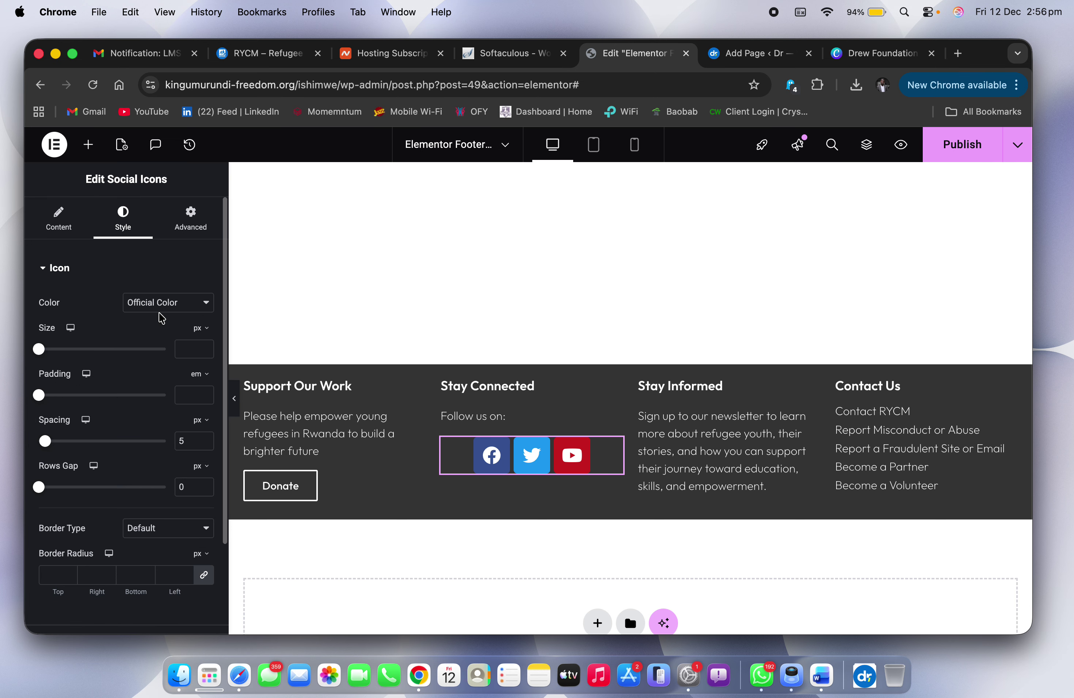
pyautogui.click(51, 227)
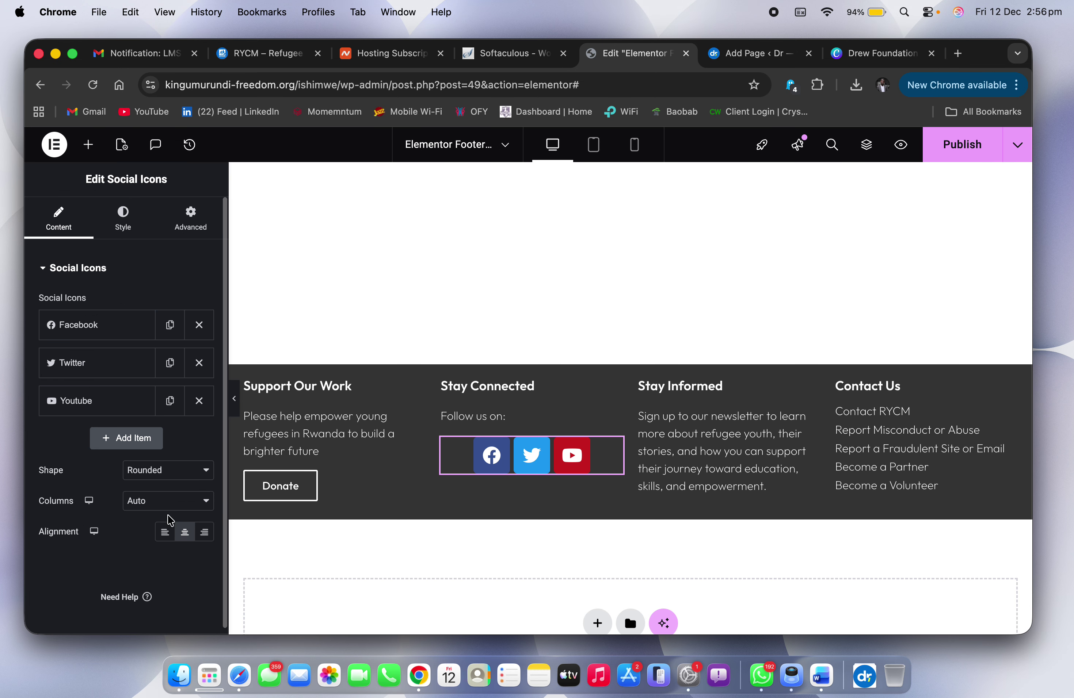
pyautogui.click(165, 534)
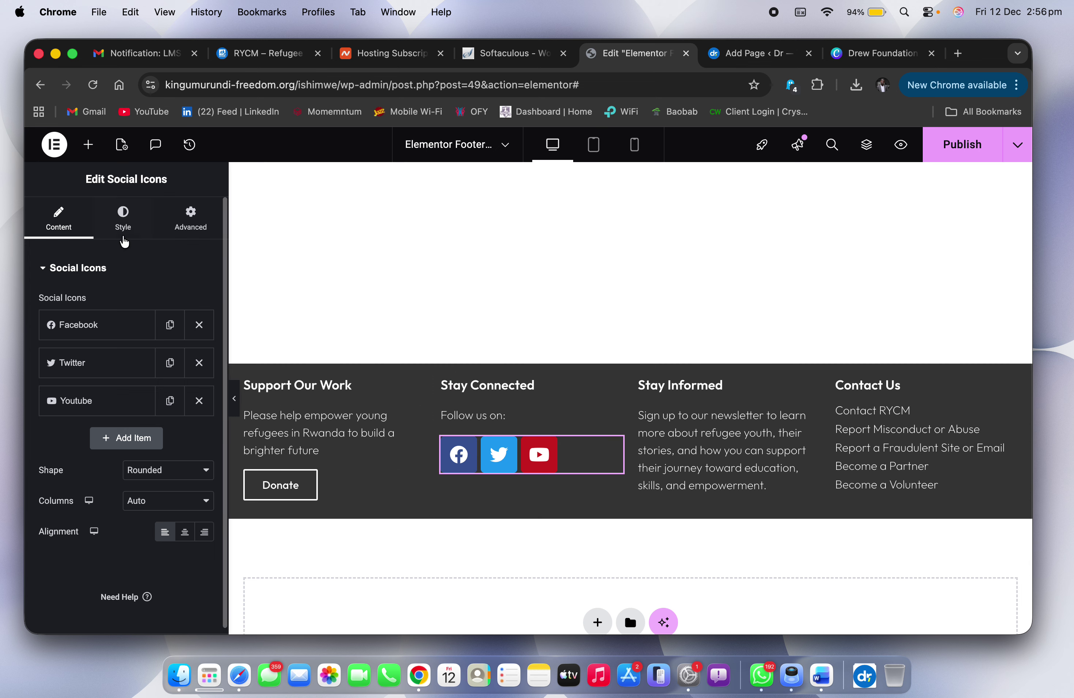
pyautogui.click(177, 475)
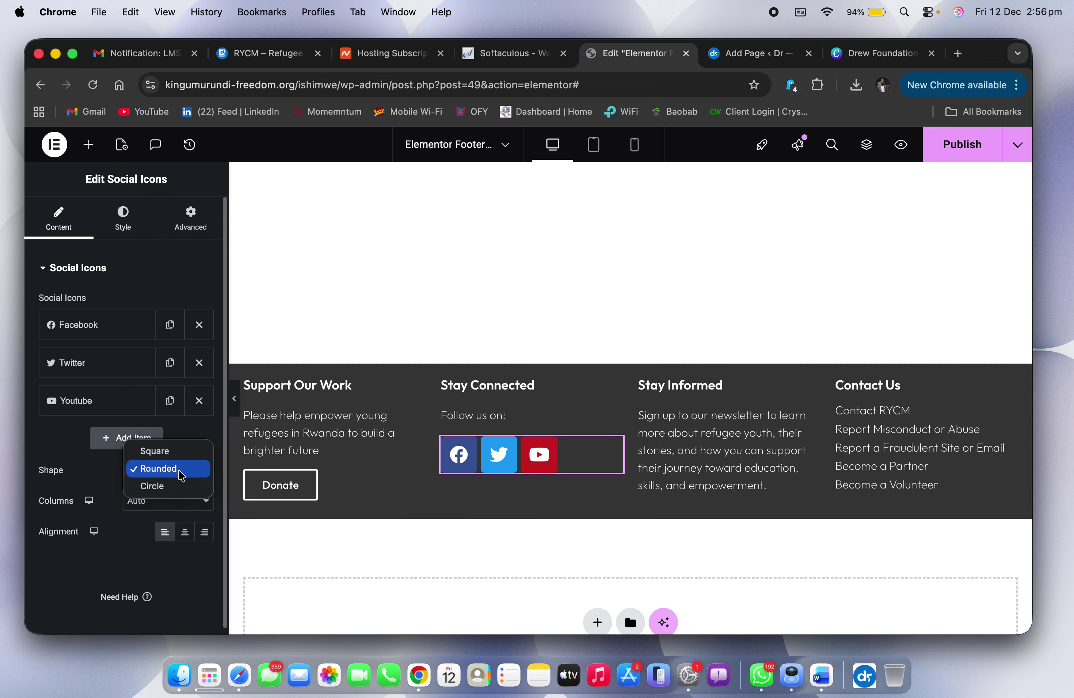
pyautogui.click(169, 489)
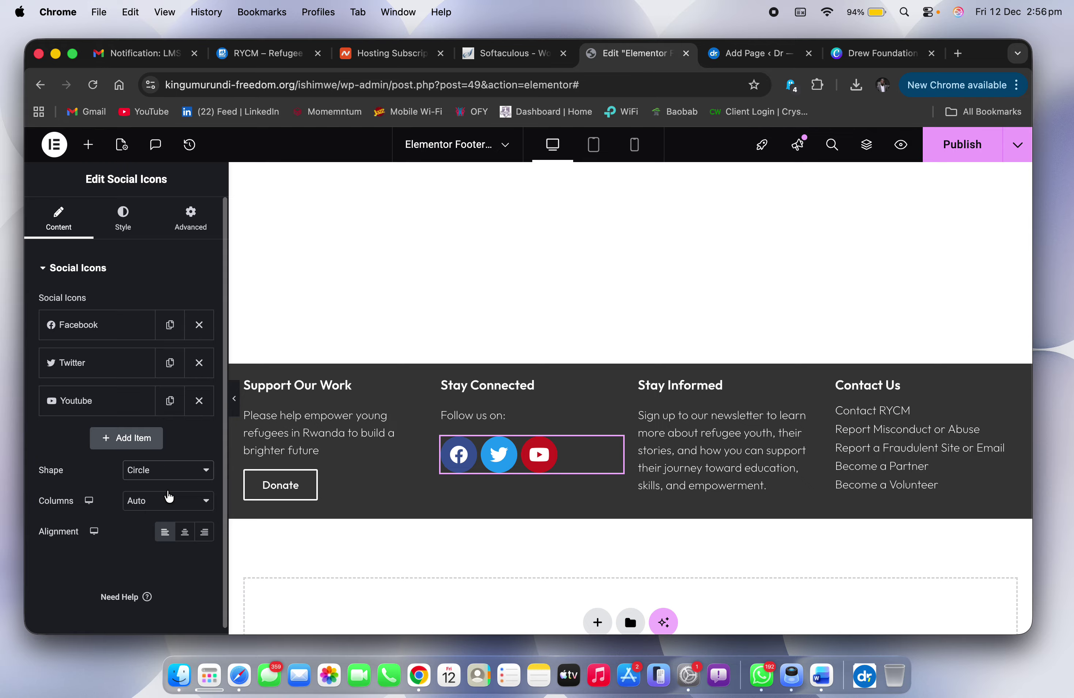
pyautogui.hotkey('ctrl', 'Right')
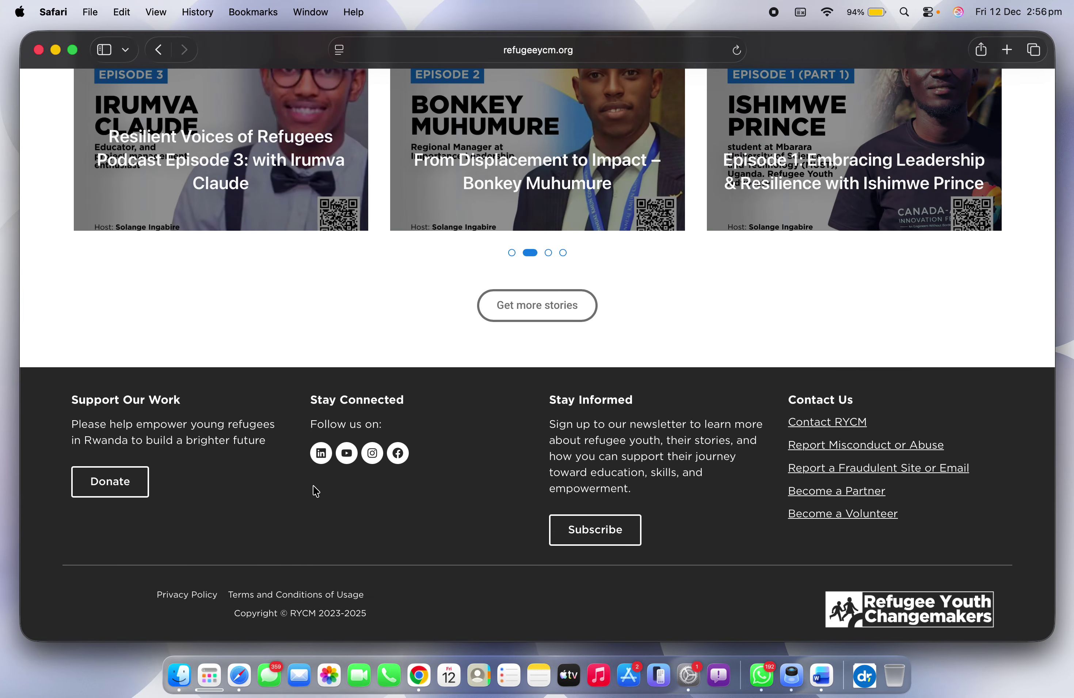
pyautogui.hotkey('ctrl', 'Left')
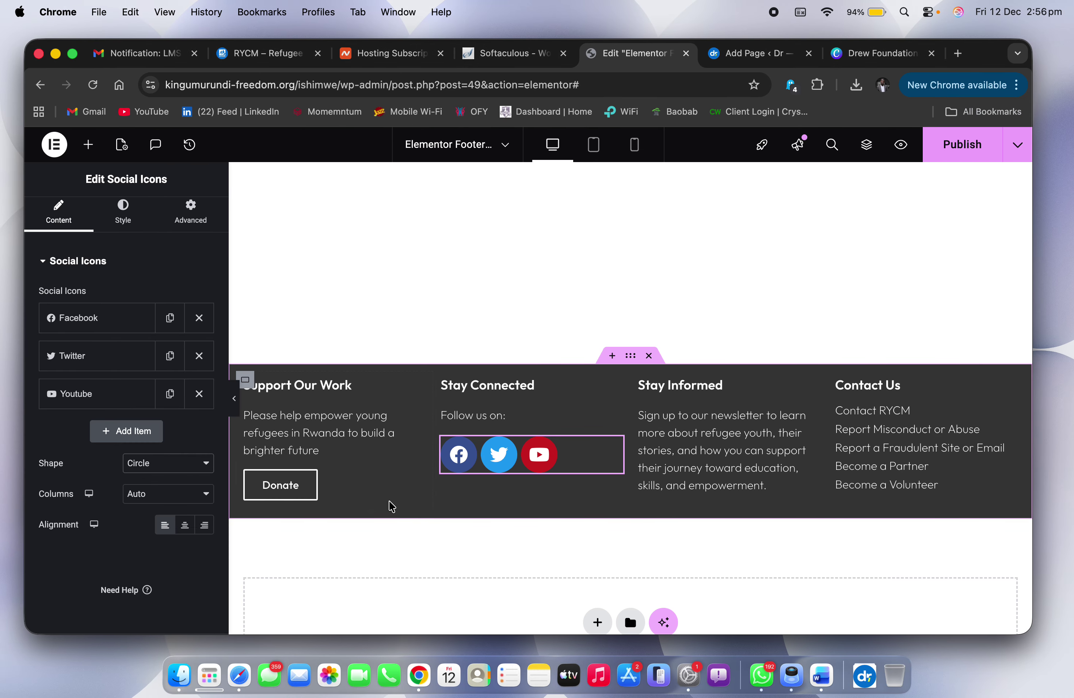
# Step: Switch the social icons to custom colors and set their primary color to the white global color #FFFFFF
pyautogui.click(138, 219)
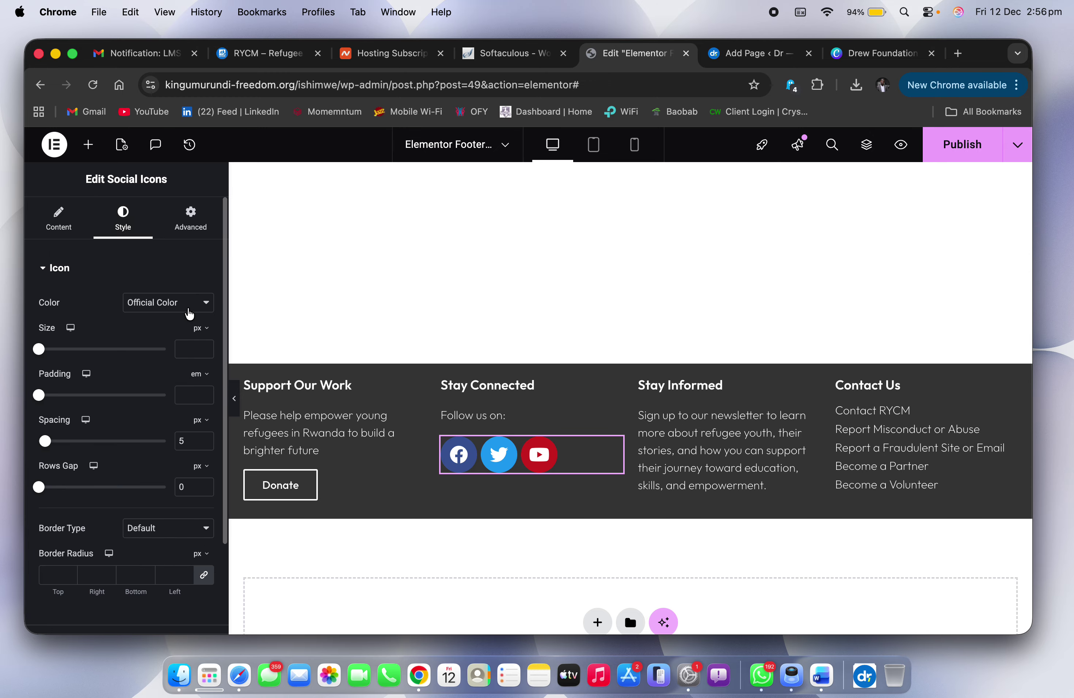
pyautogui.click(167, 307)
pyautogui.click(167, 321)
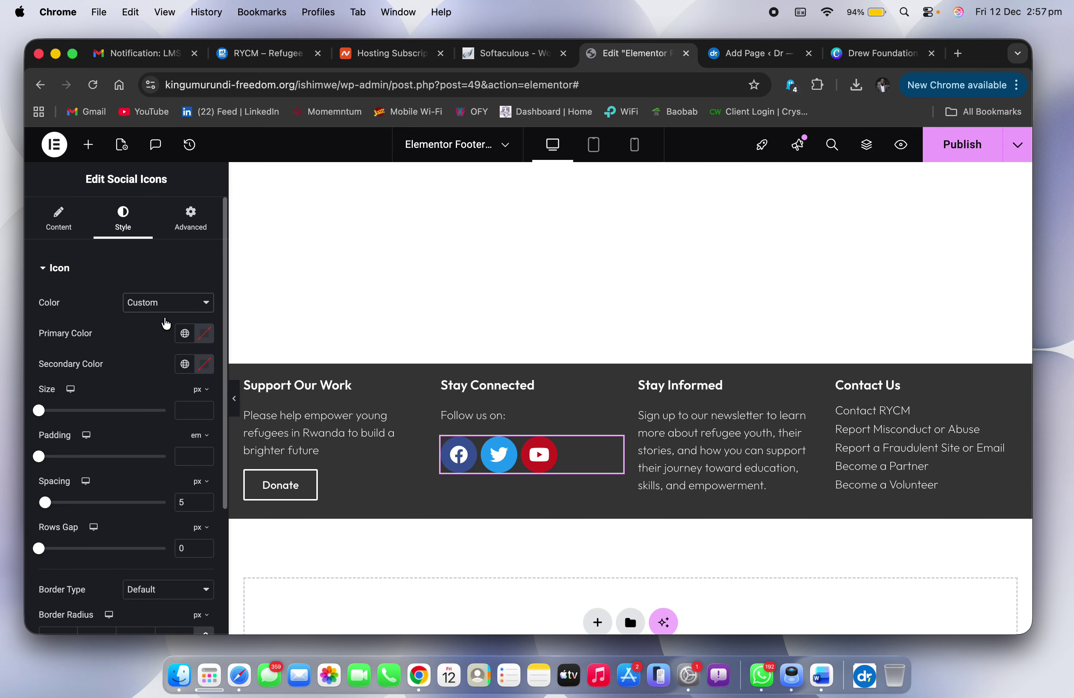
pyautogui.click(181, 340)
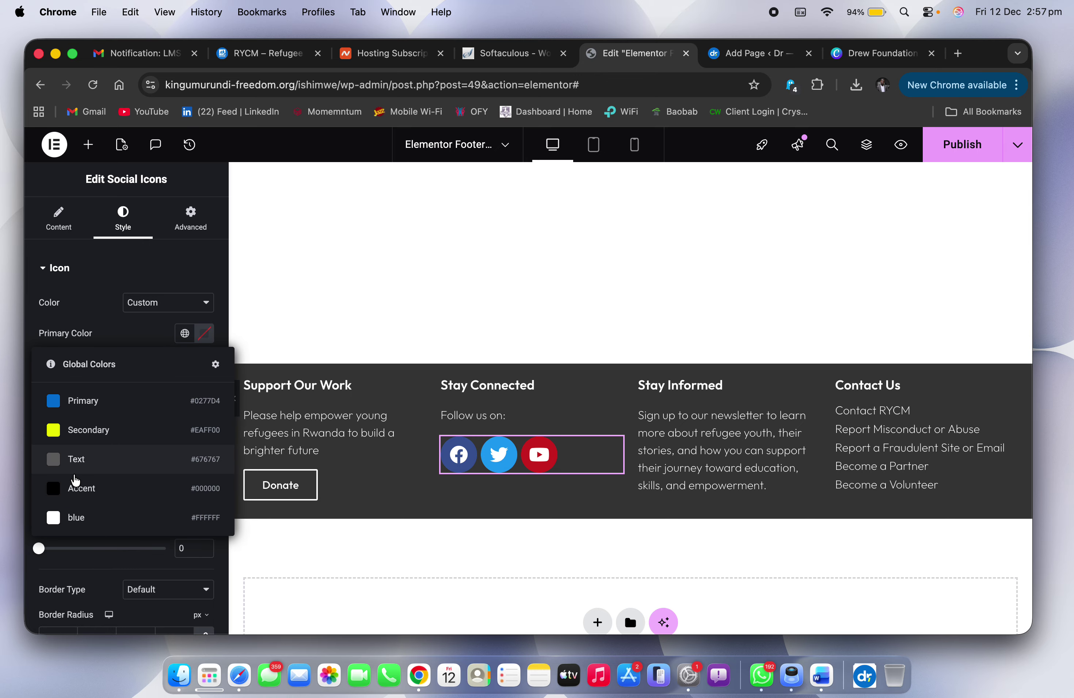
pyautogui.click(79, 515)
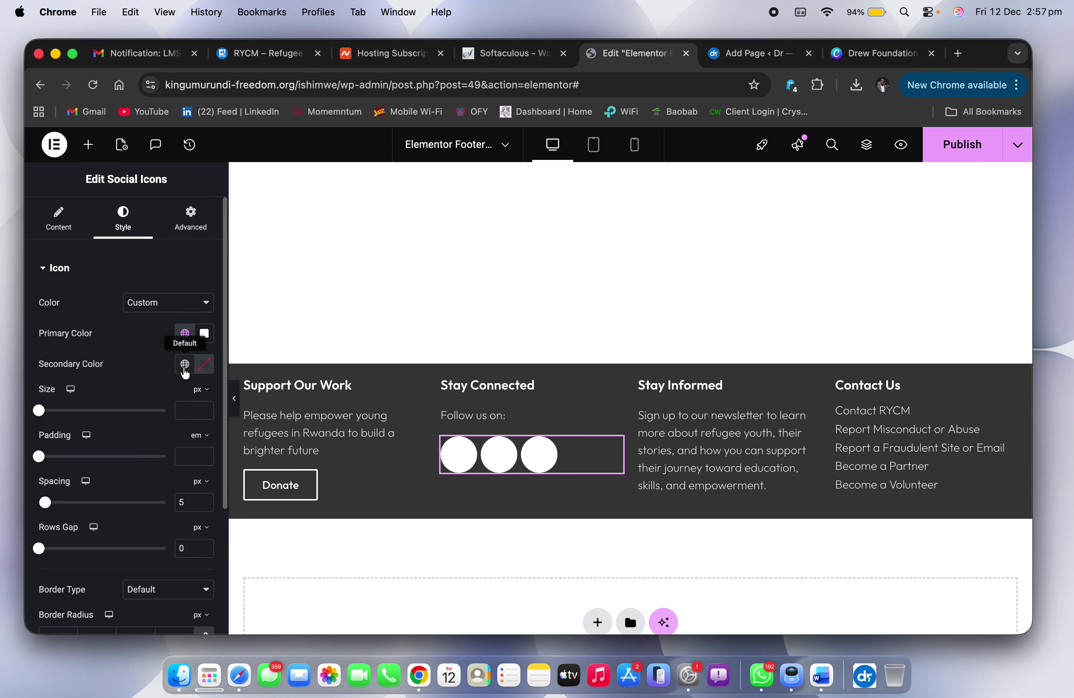
# Step: Set the social icons' secondary color to #3B3B3B
pyautogui.click(205, 373)
pyautogui.click(185, 364)
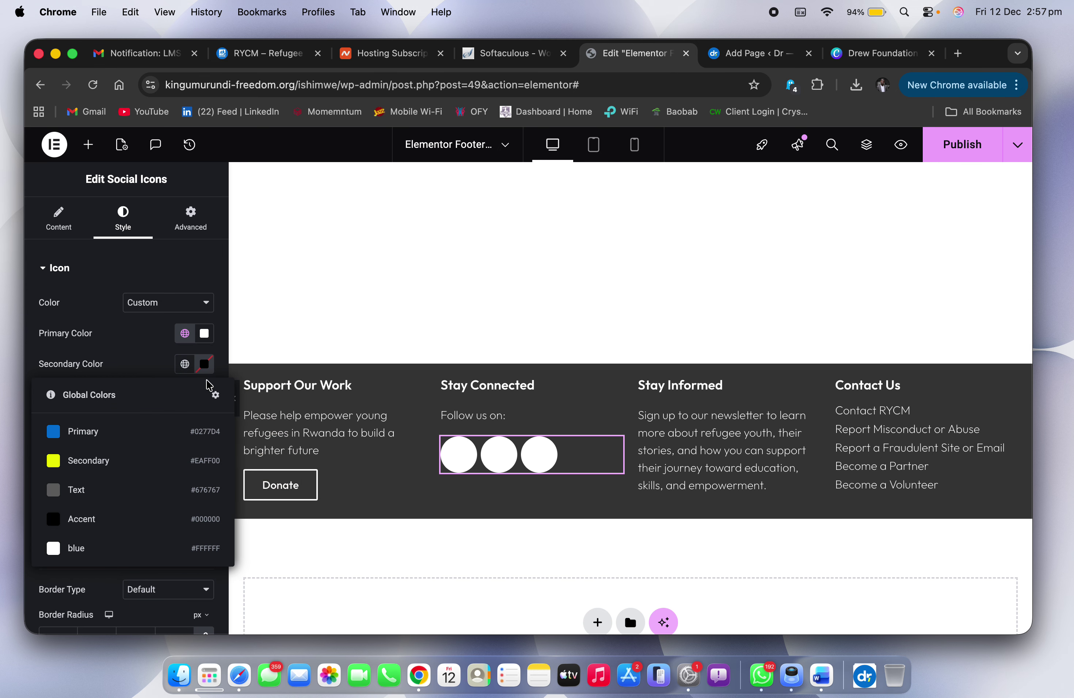
pyautogui.click(205, 365)
pyautogui.moveTo(209, 554); pyautogui.dragTo(113, 554)
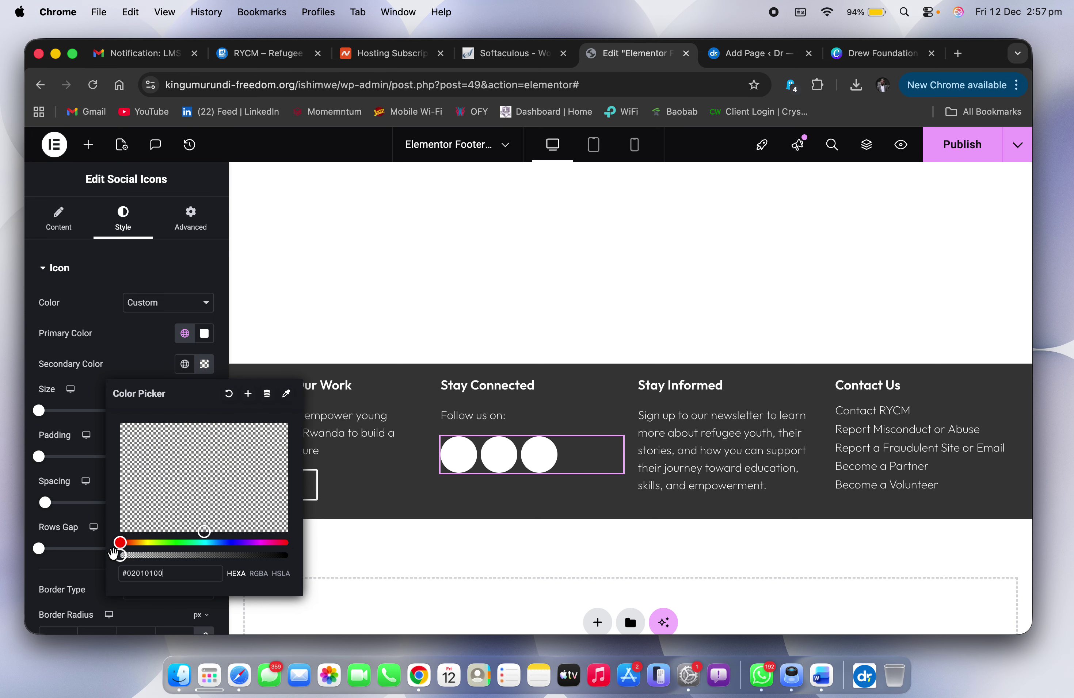
pyautogui.click(187, 555)
pyautogui.moveTo(187, 555); pyautogui.dragTo(120, 554)
pyautogui.press('super+a')
pyautogui.write('#3B3B3B')
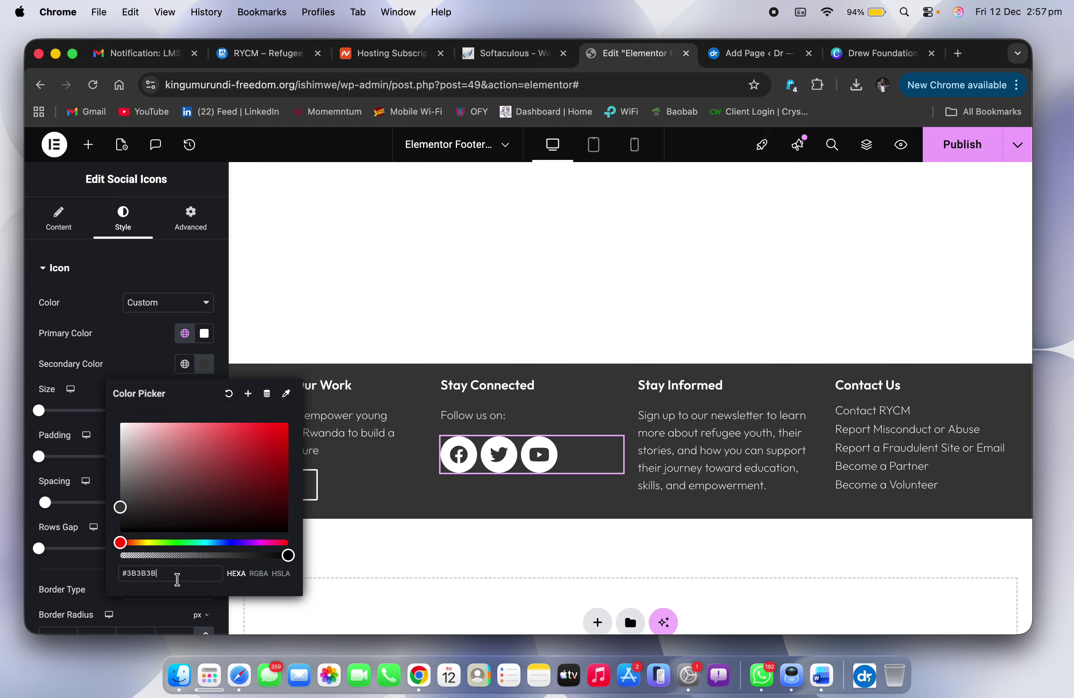
pyautogui.click(134, 358)
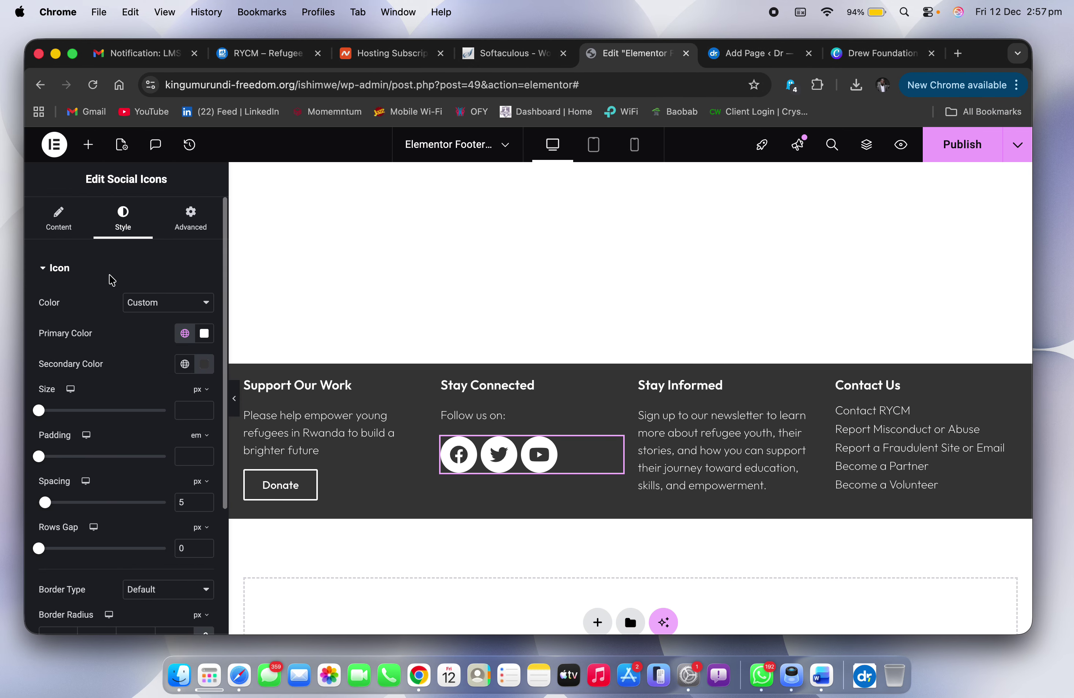
# Step: Set the social icons' size to 17 px and compare them with the reference footer
pyautogui.moveTo(37, 411); pyautogui.dragTo(43, 411)
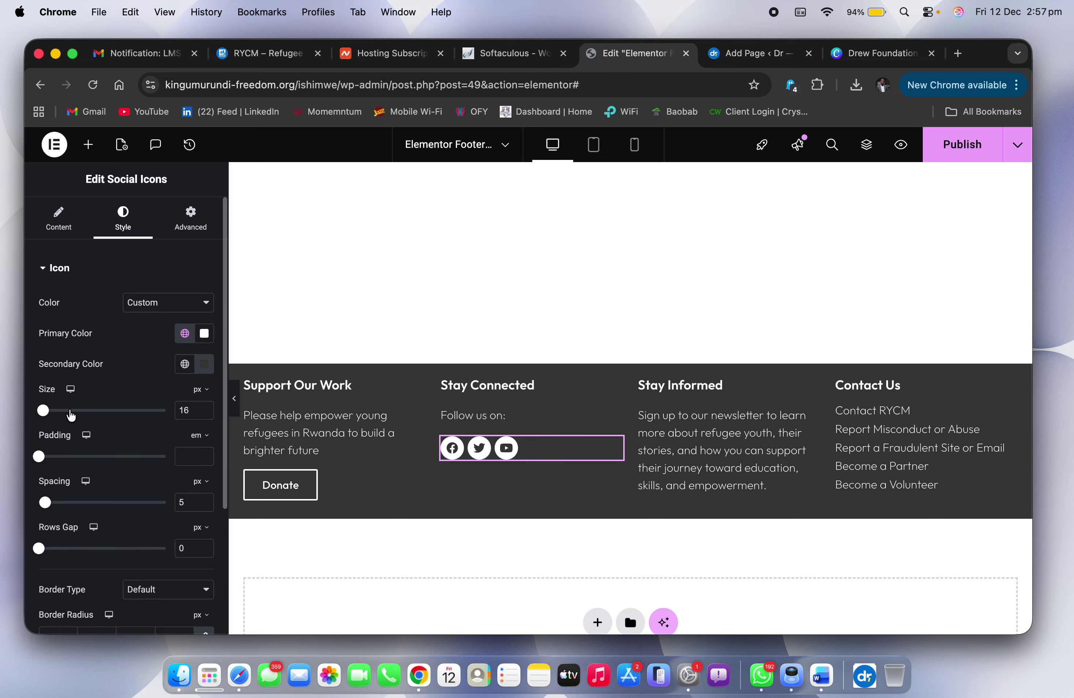
pyautogui.click(204, 407)
pyautogui.hotkey('ctrl', 'Right')
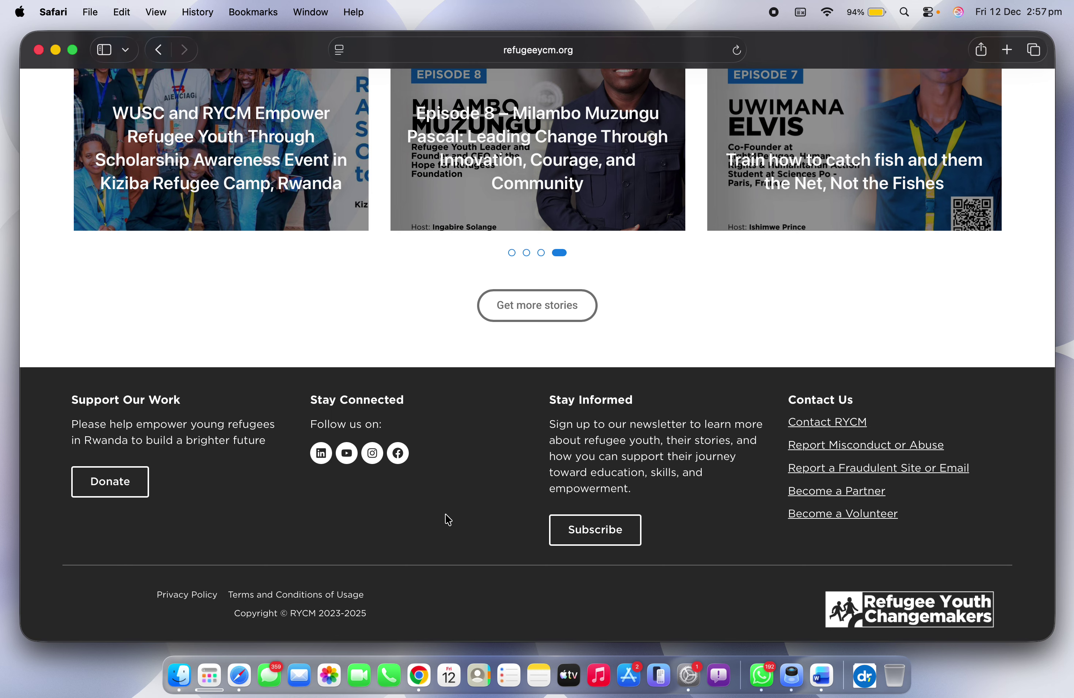
pyautogui.hotkey('ctrl', 'Left')
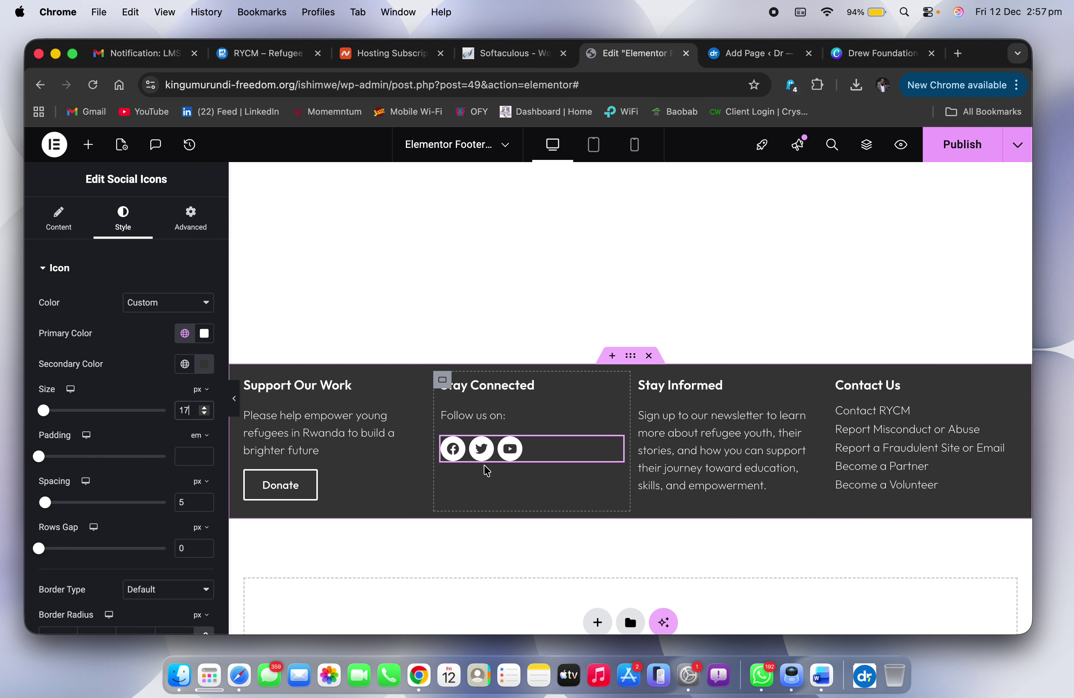
# Step: Add a fourth social icon using Threads from the icon library and set its link to #
pyautogui.click(58, 220)
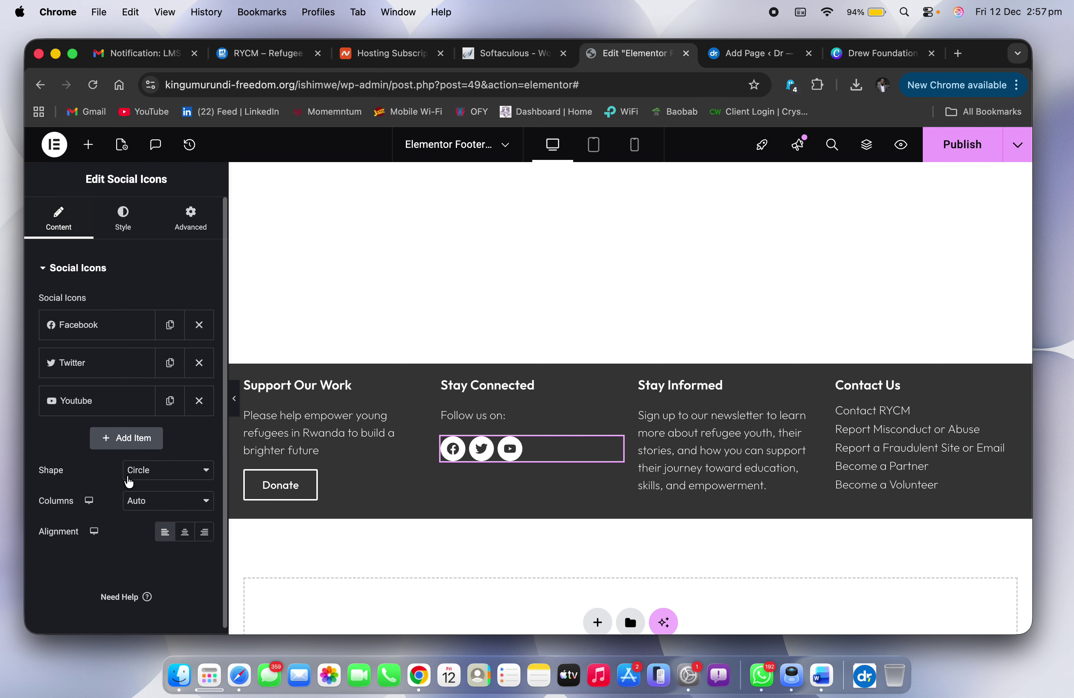
pyautogui.click(133, 439)
pyautogui.scroll(-3, 204, 513)
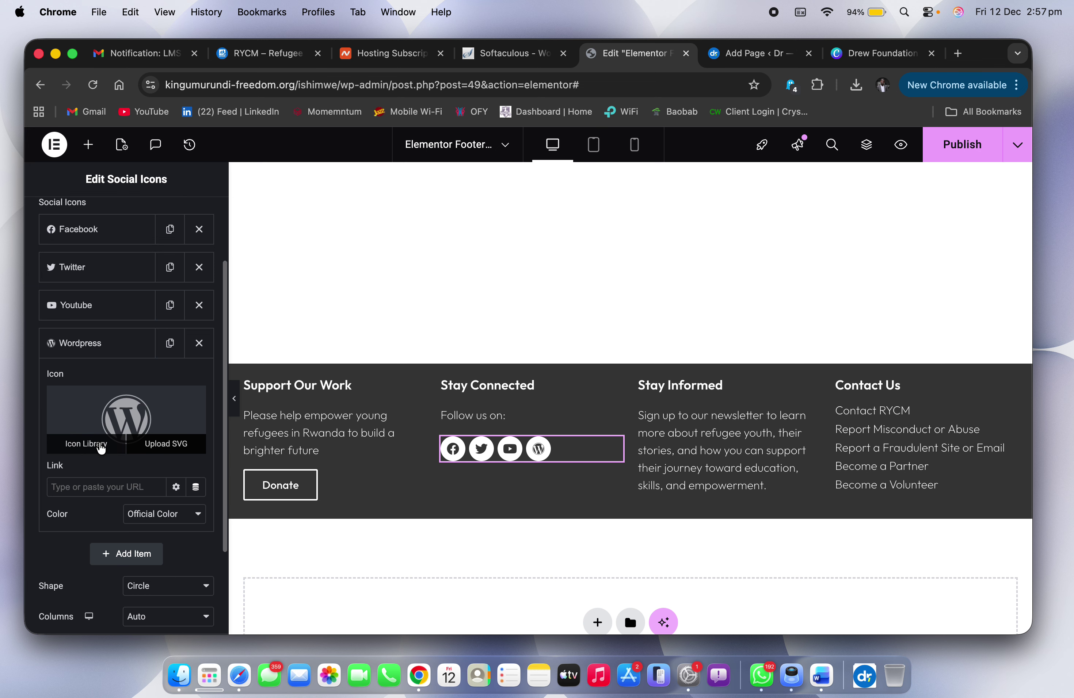
pyautogui.click(98, 445)
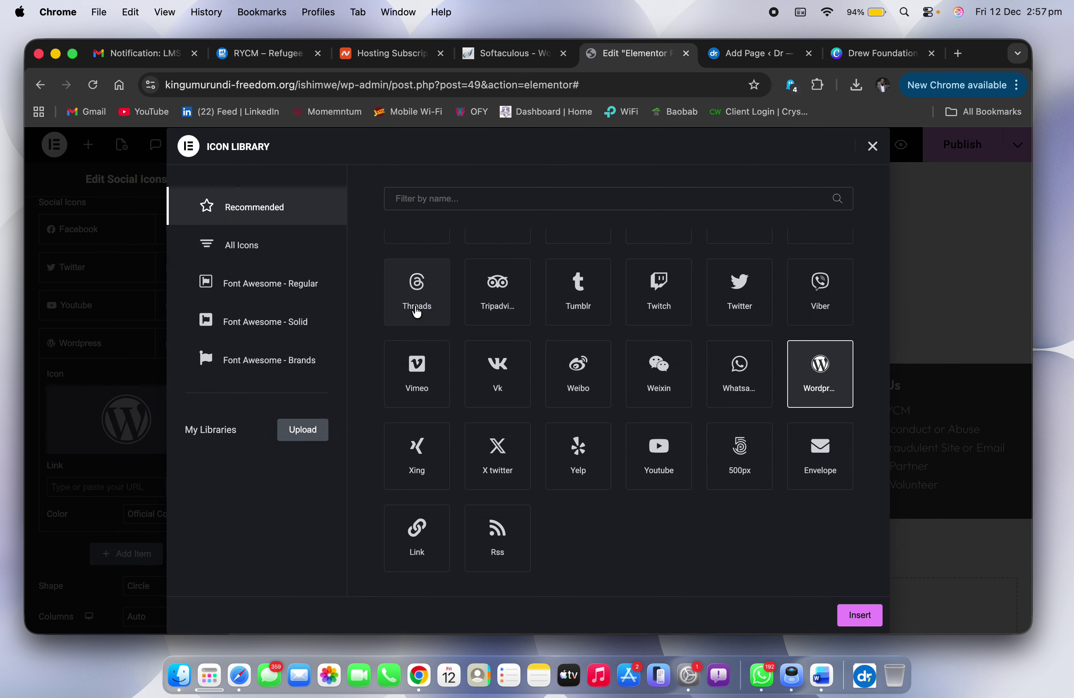
pyautogui.click(428, 303)
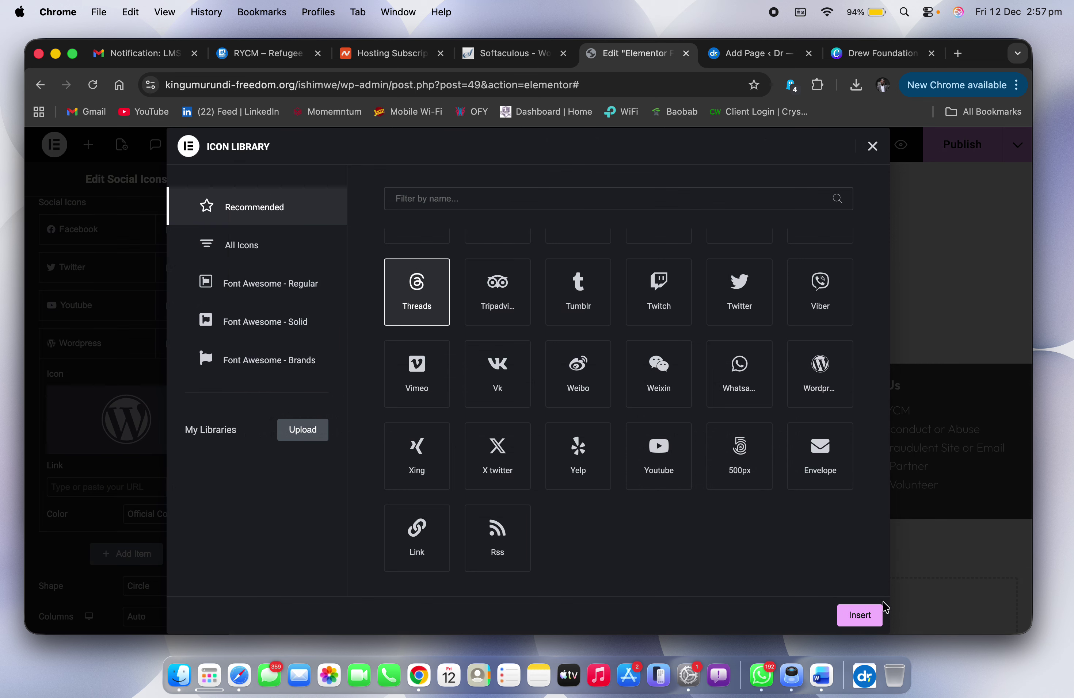
pyautogui.click(862, 617)
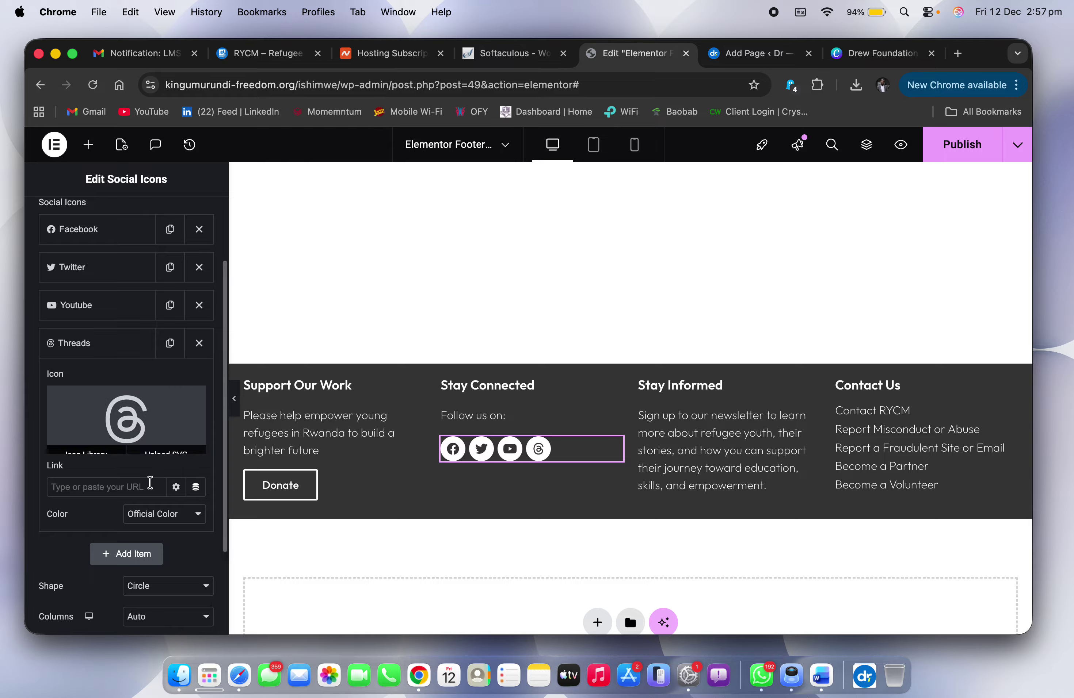
pyautogui.click(133, 487)
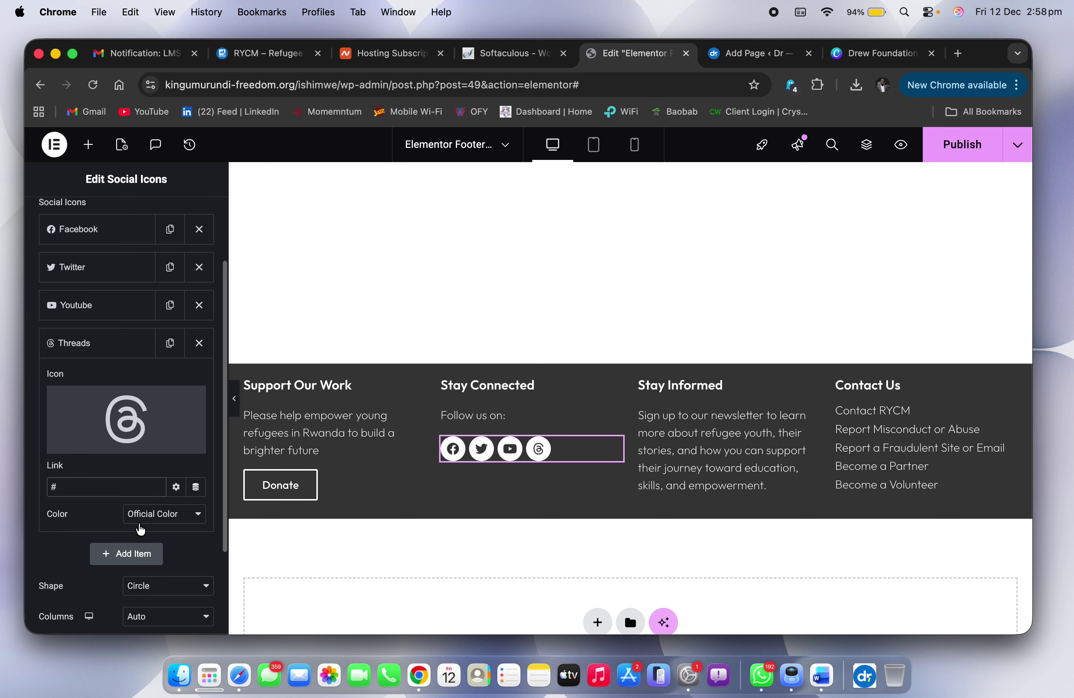
# Step: Publish the footer, saving the publish settings without adding conditions, and check the reference footer
pyautogui.click(964, 134)
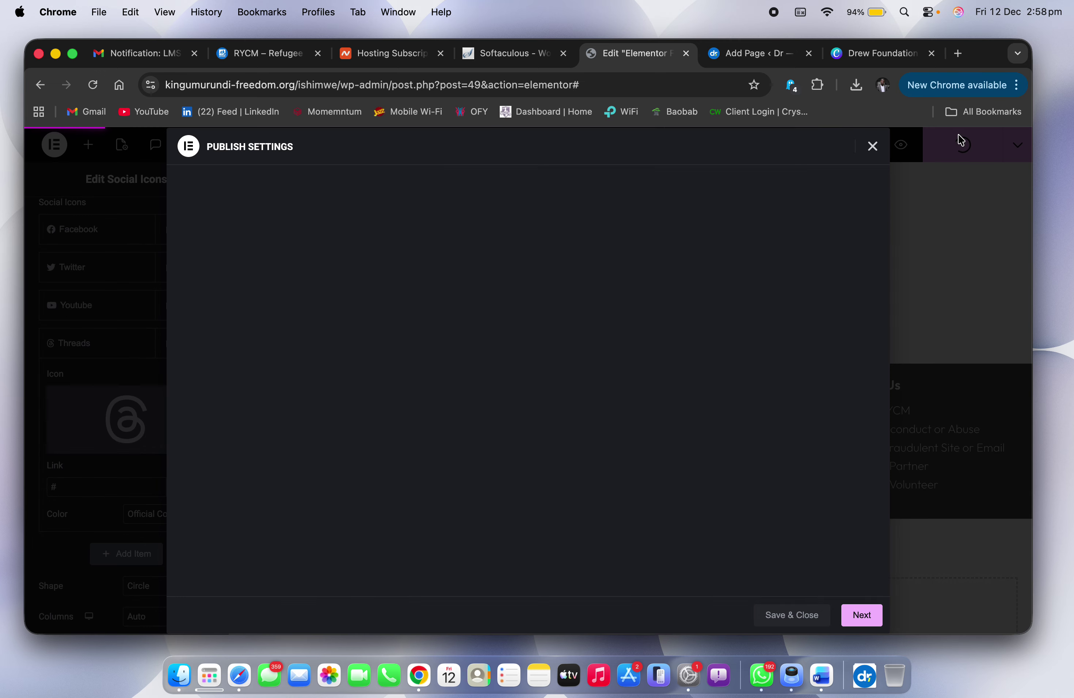
pyautogui.click(801, 617)
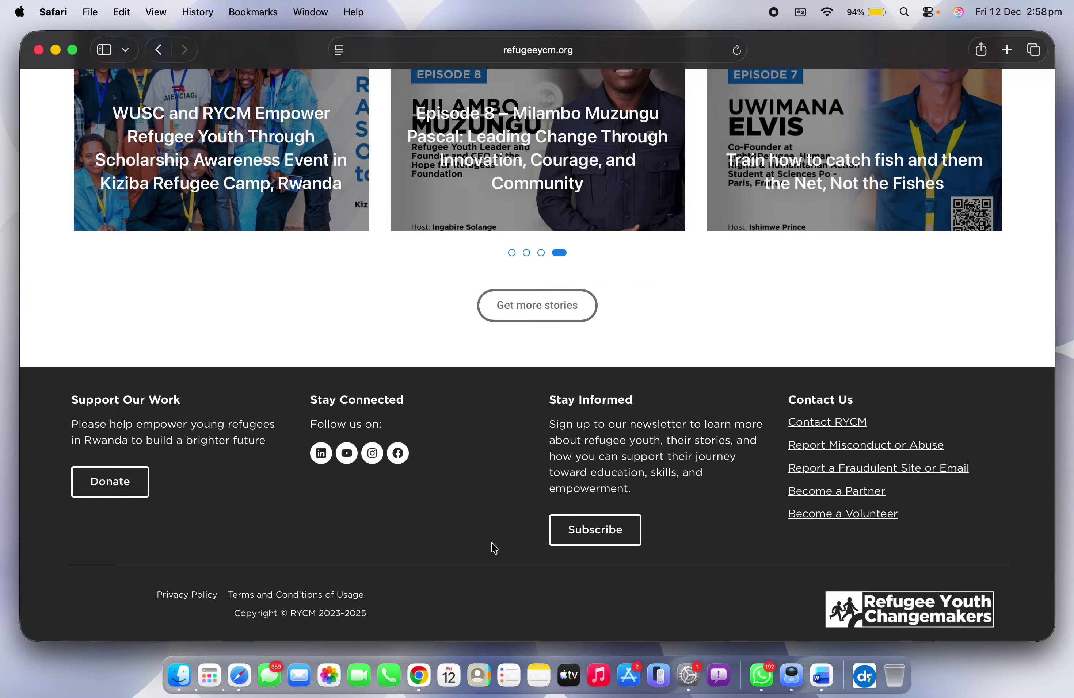
pyautogui.hotkey('ctrl', 'Left')
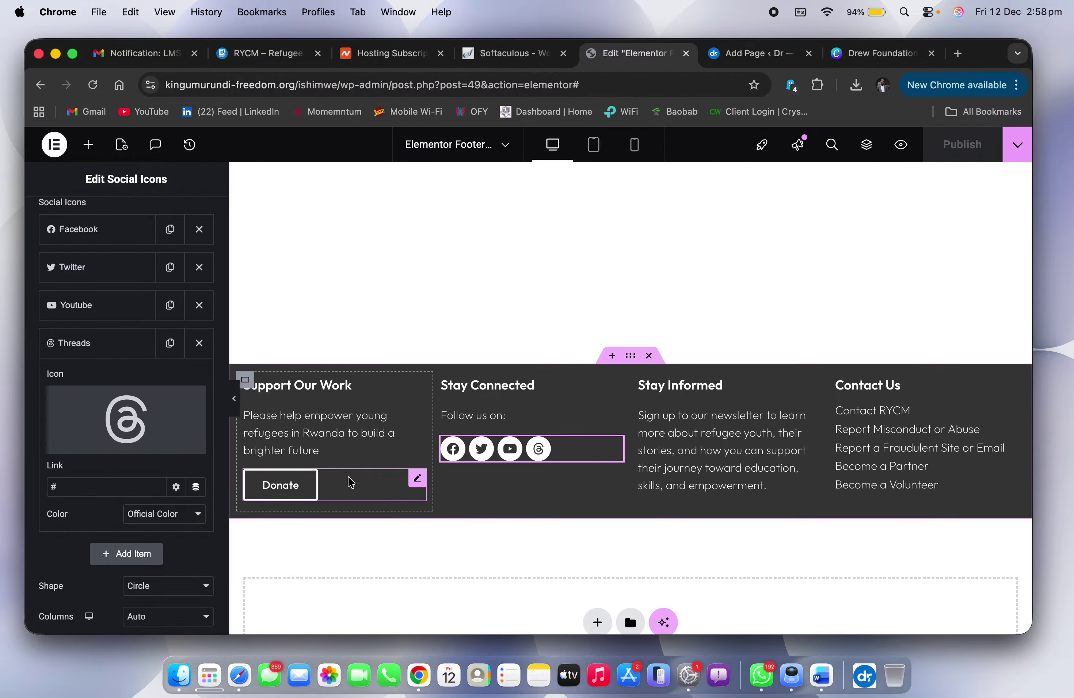
# Step: Copy the Donate button and paste it below the newsletter text in the Stay Informed column
pyautogui.rightClick(348, 477)
pyautogui.click(418, 365)
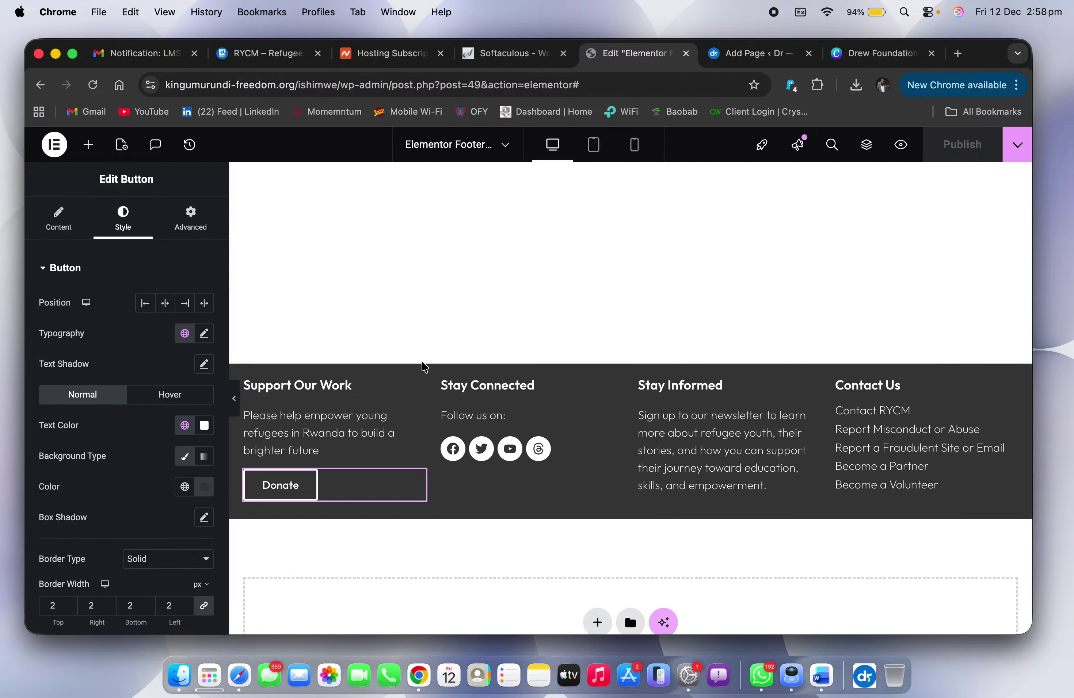
pyautogui.rightClick(676, 465)
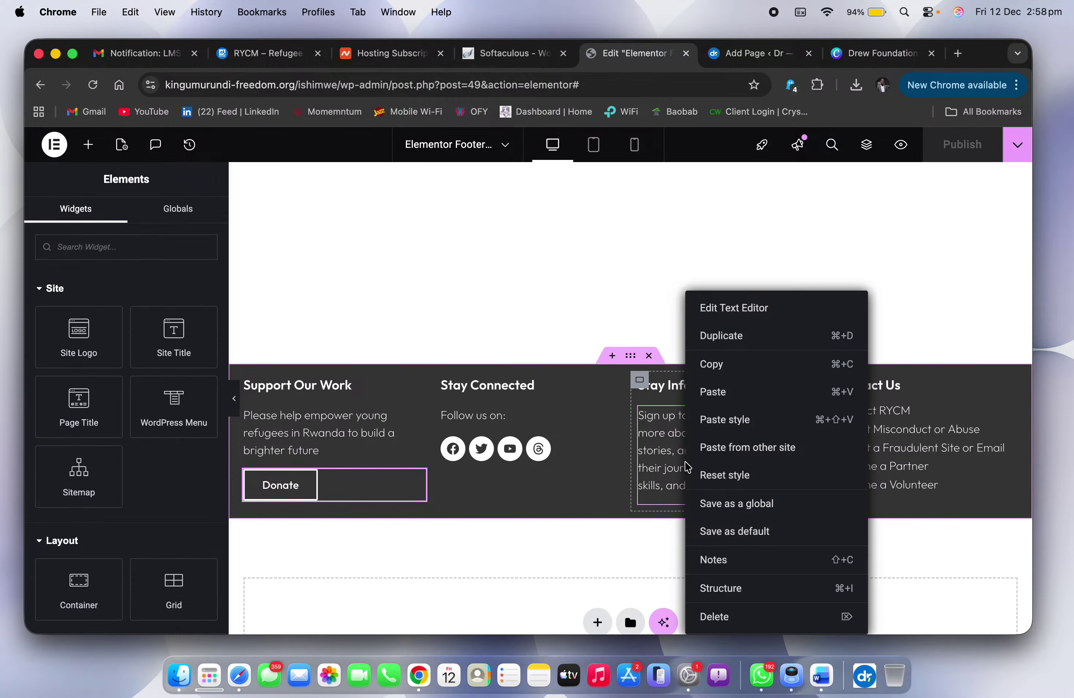
pyautogui.click(767, 392)
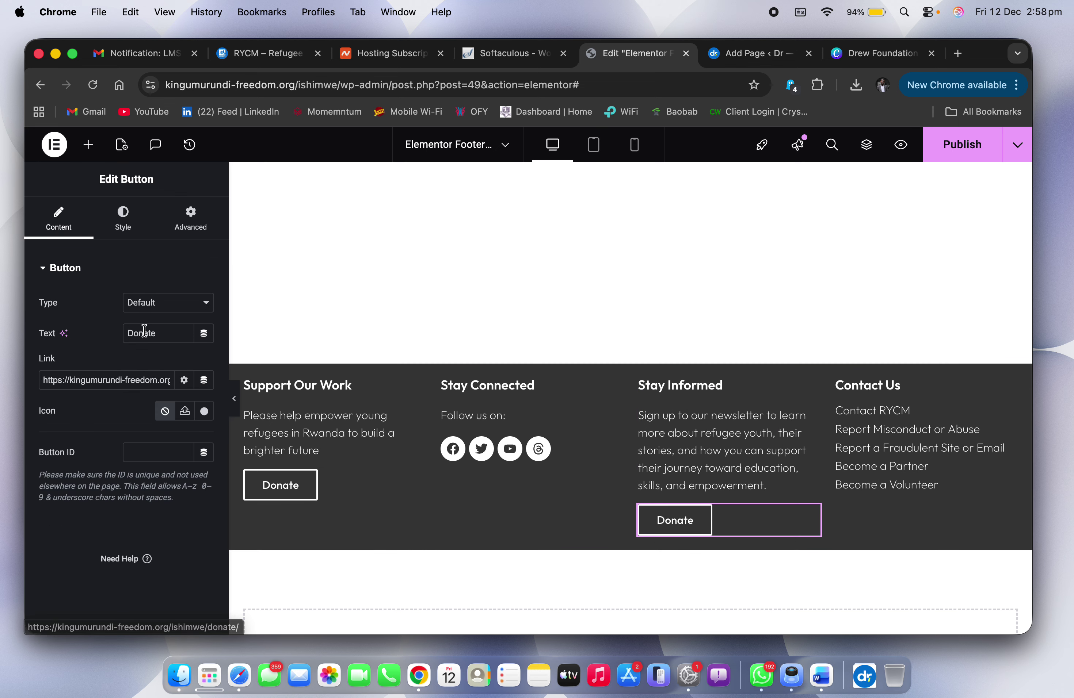
# Step: Change the pasted button's text to Subscribe and compare the button with the reference footer
pyautogui.click(166, 341)
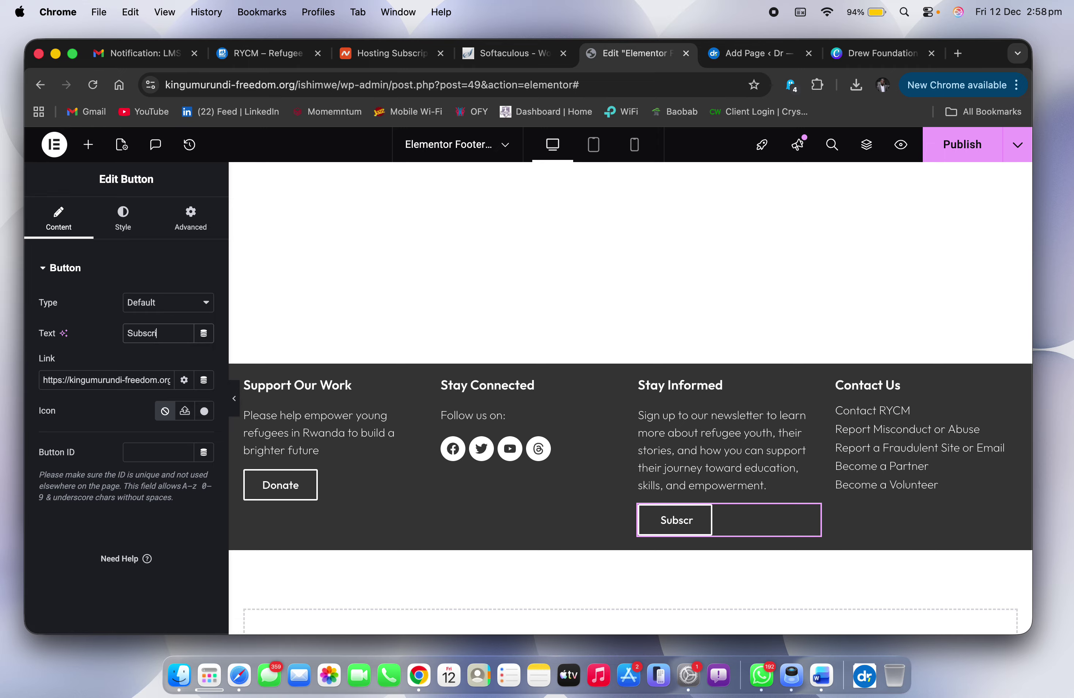
pyautogui.hotkey('ctrl', 'Right')
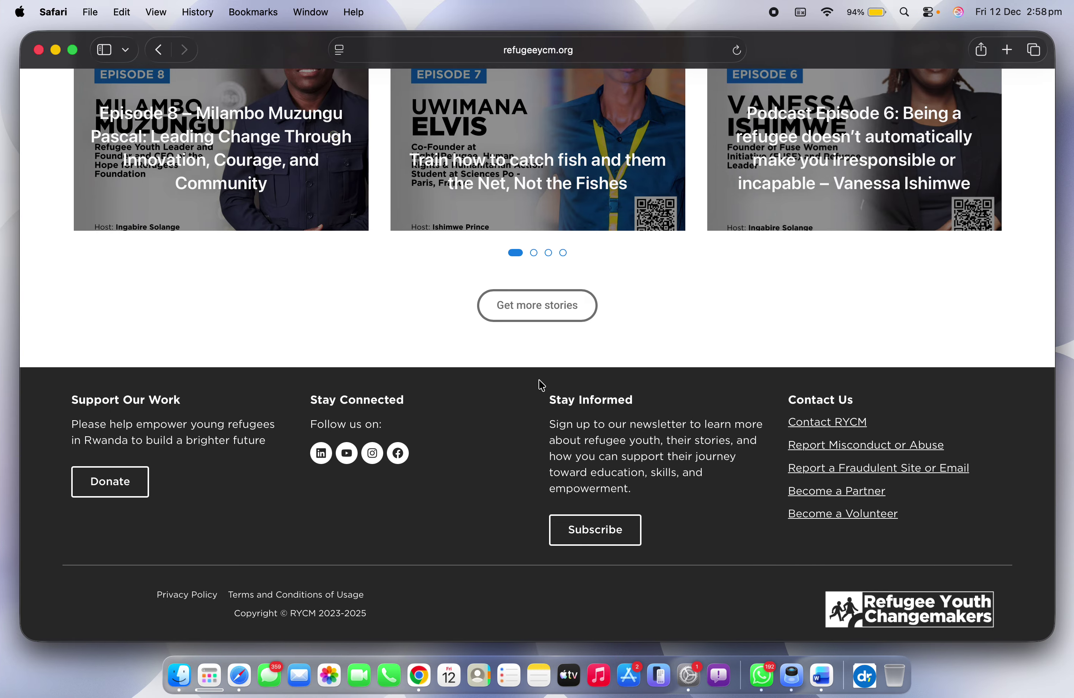
pyautogui.hotkey('ctrl', 'Left')
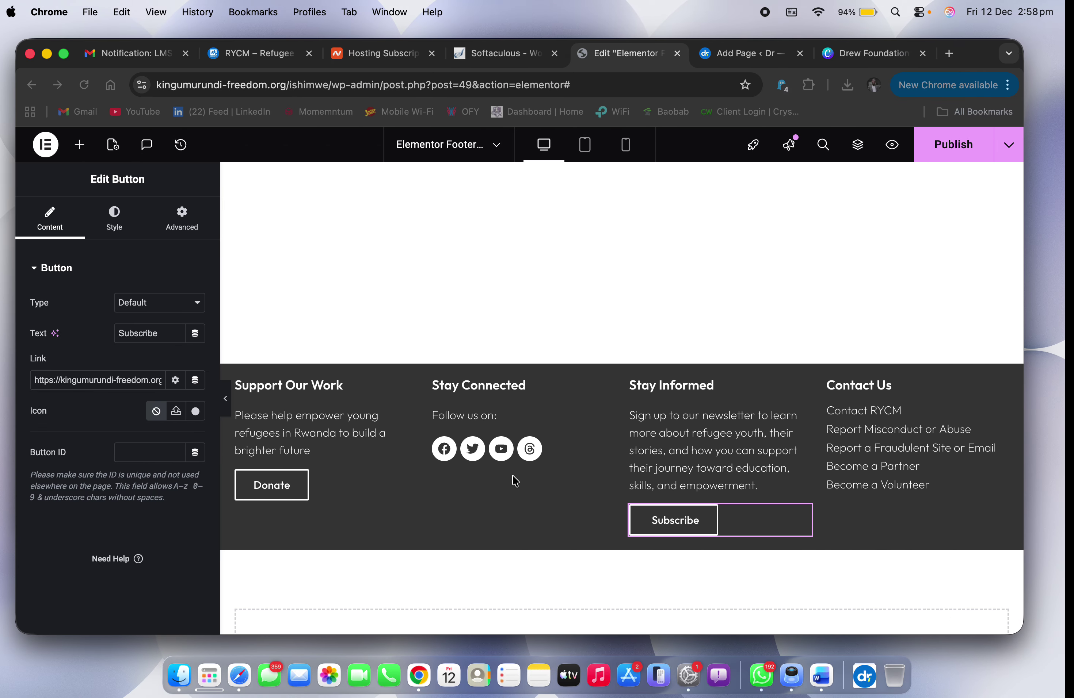
pyautogui.hotkey('ctrl', 'Right')
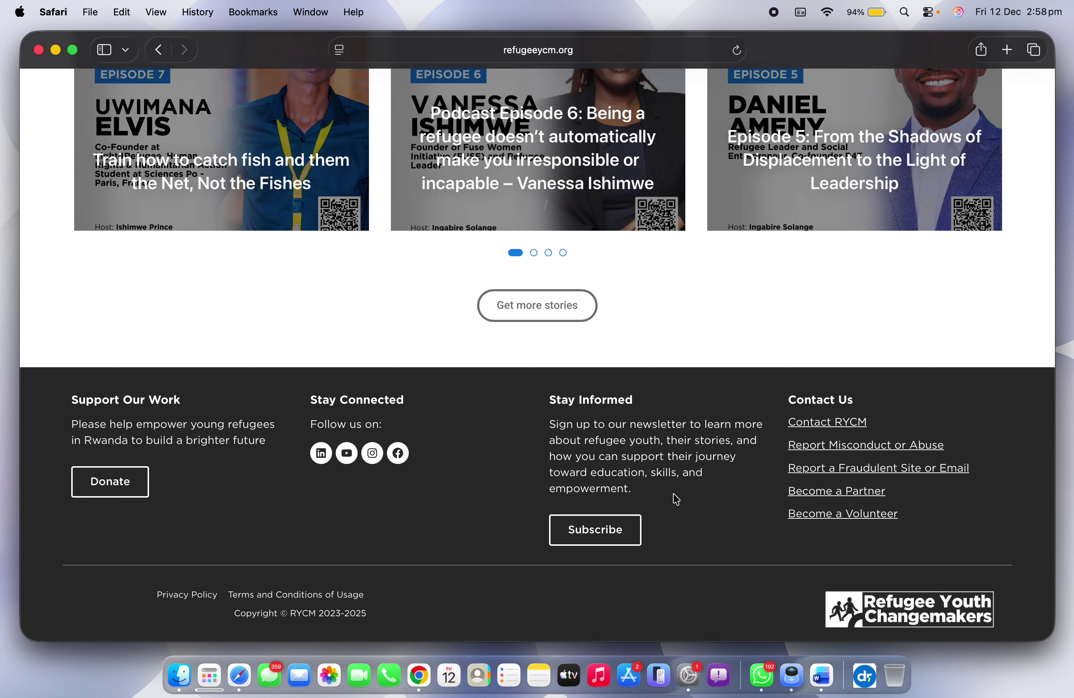
pyautogui.hotkey('ctrl', 'Left')
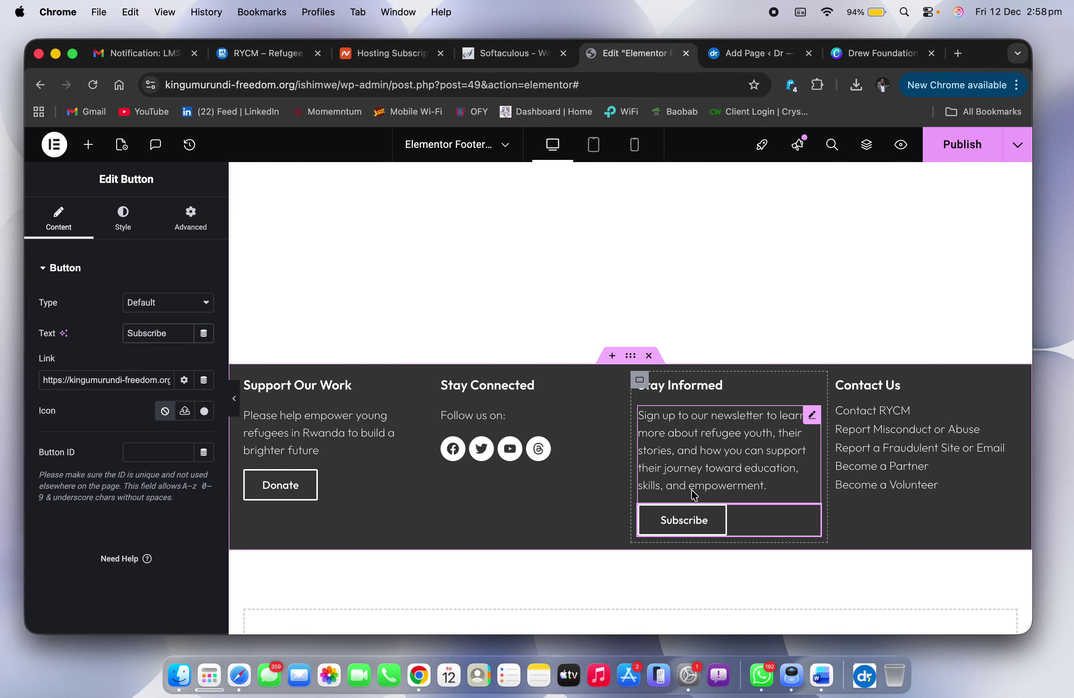
pyautogui.hotkey('ctrl', 'Right')
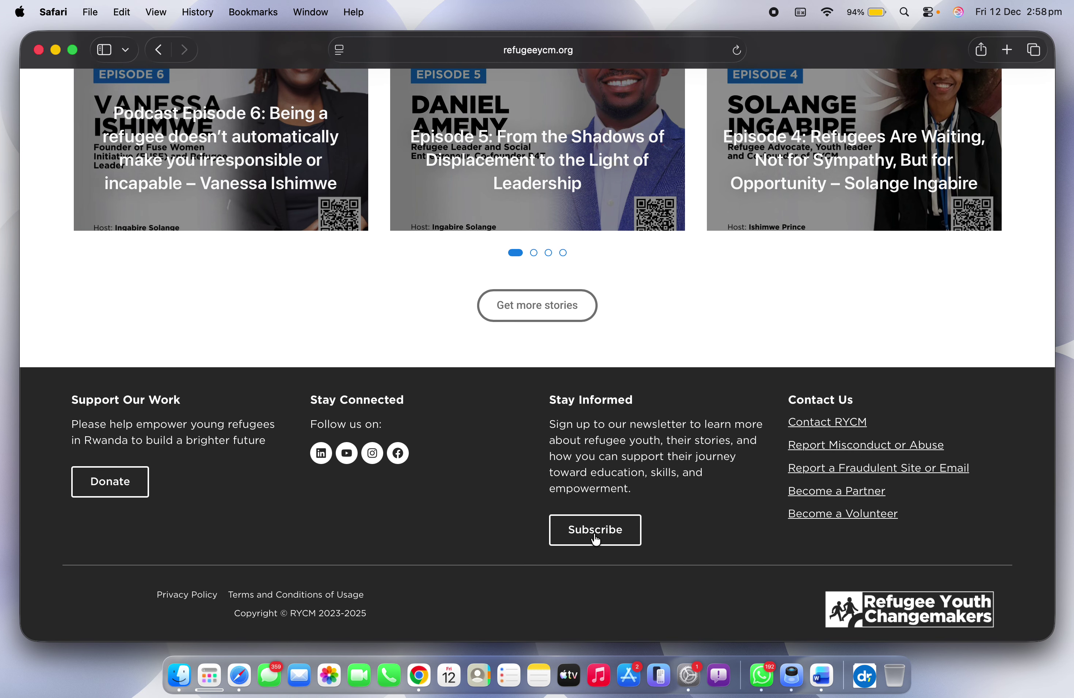
pyautogui.hotkey('ctrl', 'Left')
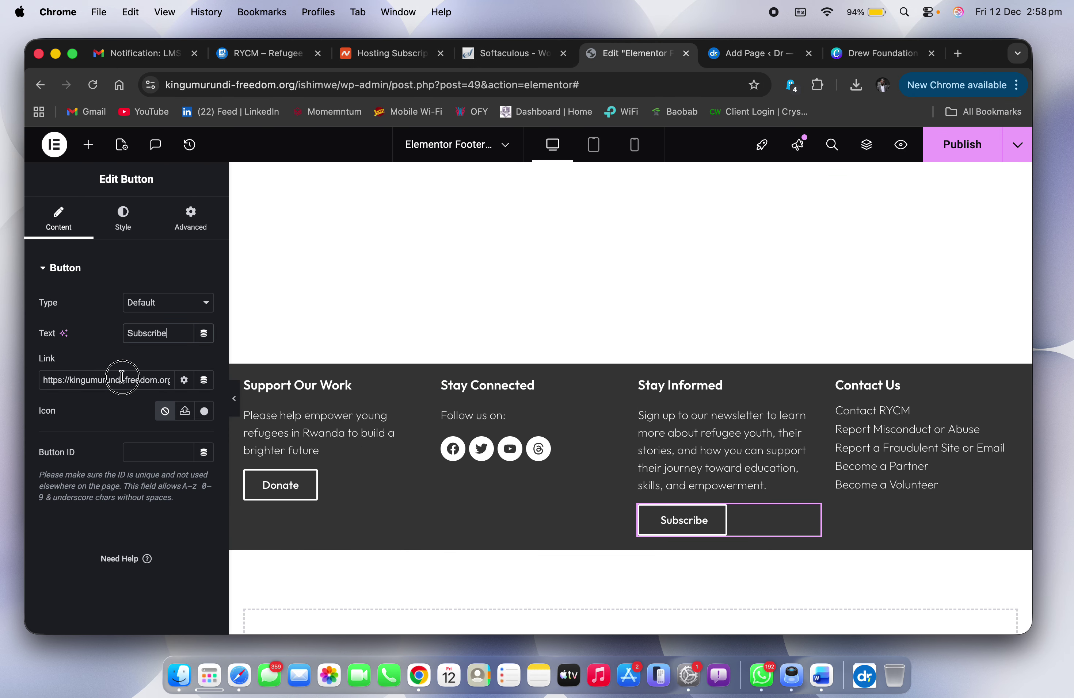
# Step: Clear the donate page URL from the Subscribe button's link and switch to the donate page's editor
pyautogui.tripleClick(122, 376)
pyautogui.press('BackSpace')
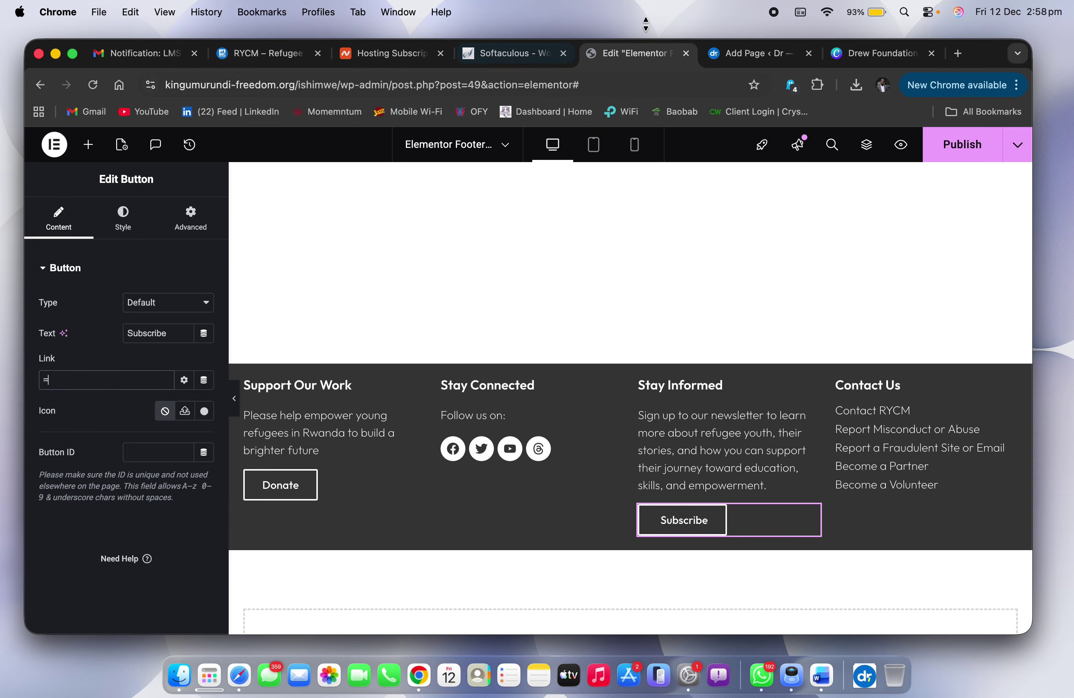
pyautogui.click(728, 52)
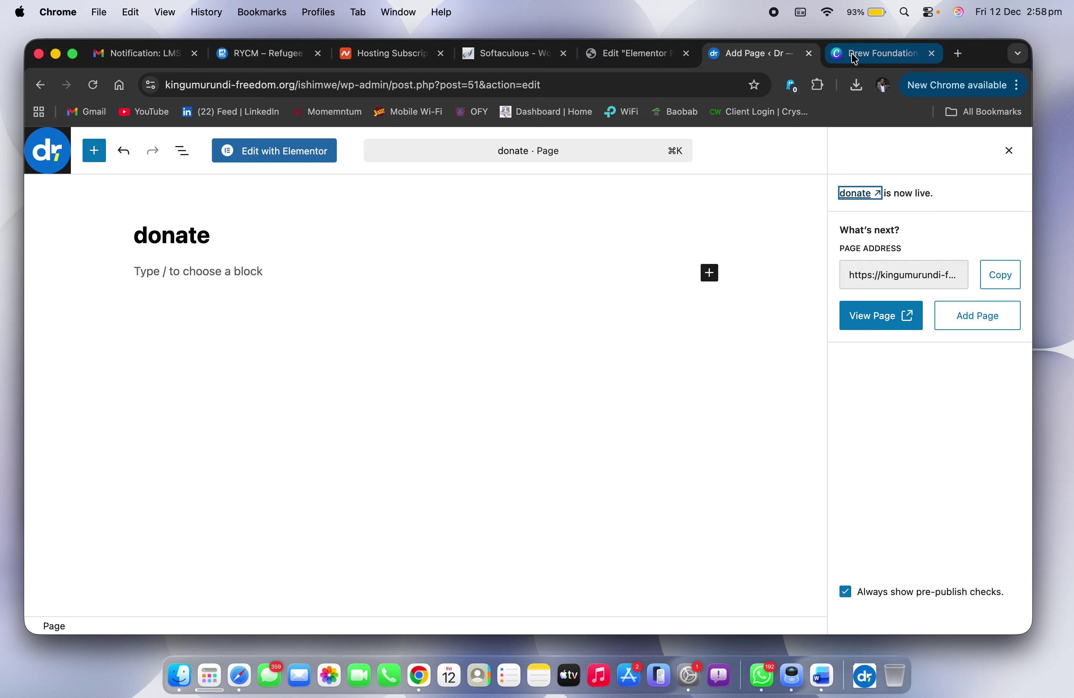
# Step: Create a new page titled "Subscribe to our Newsletter" and publish it
pyautogui.click(47, 151)
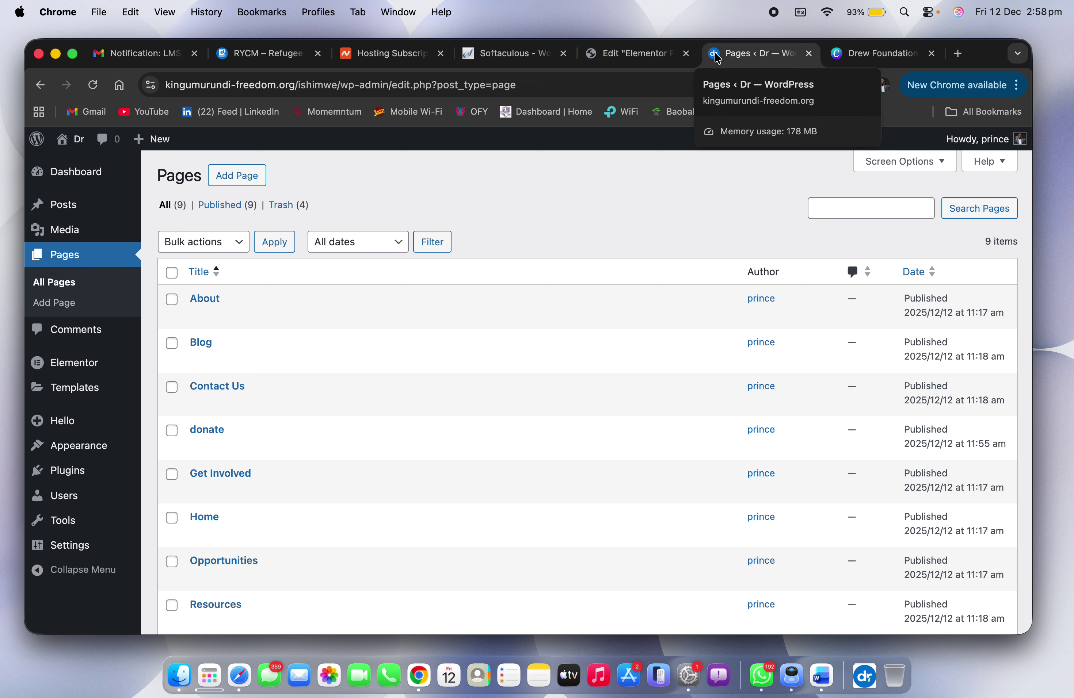
pyautogui.click(254, 178)
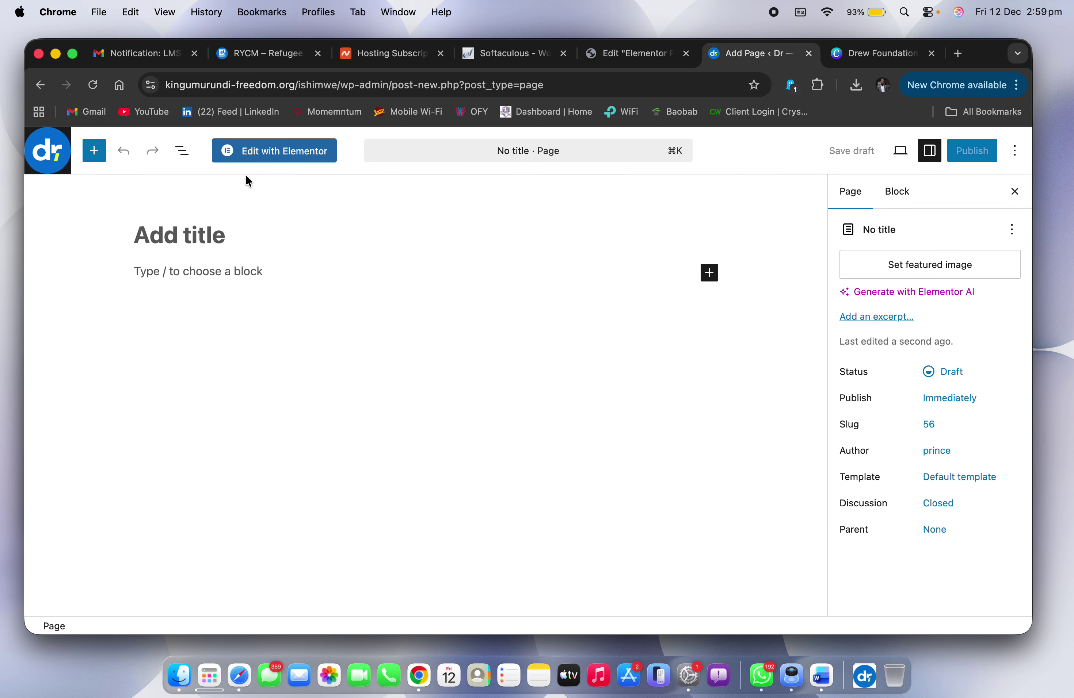
pyautogui.write('Subsc')
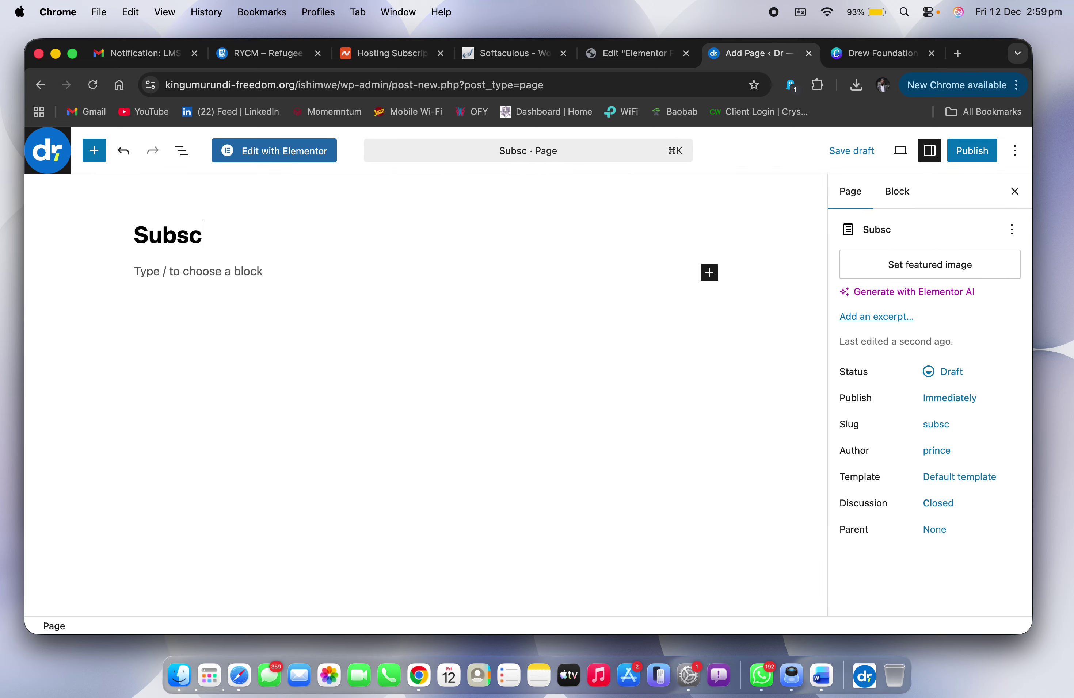
pyautogui.write('ribe to o')
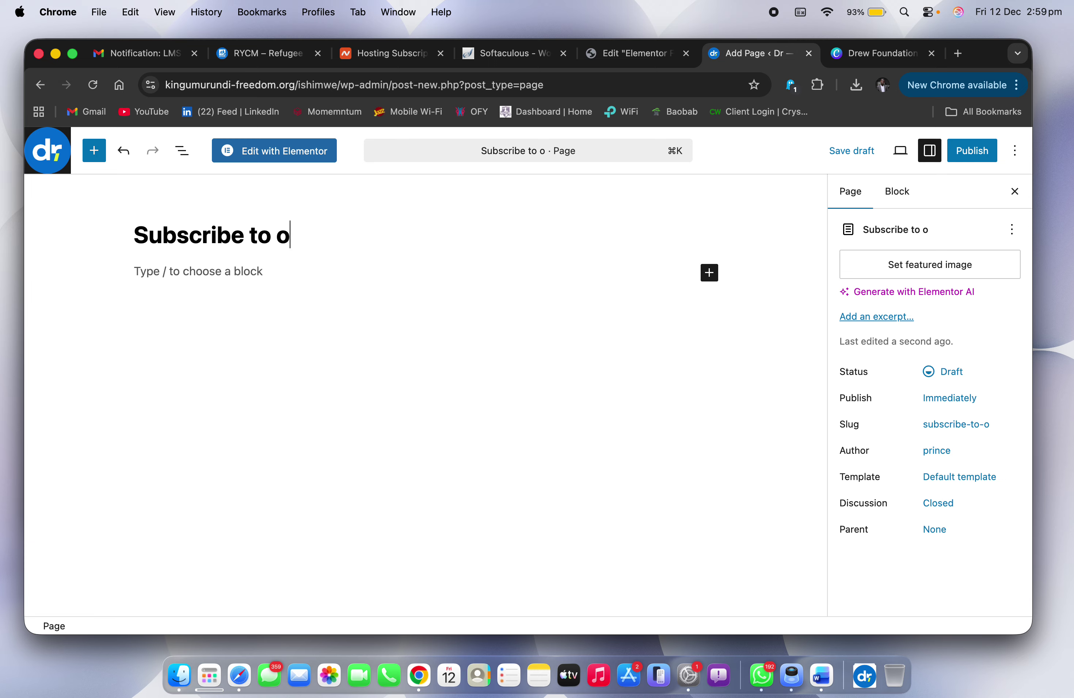
pyautogui.write('ur News')
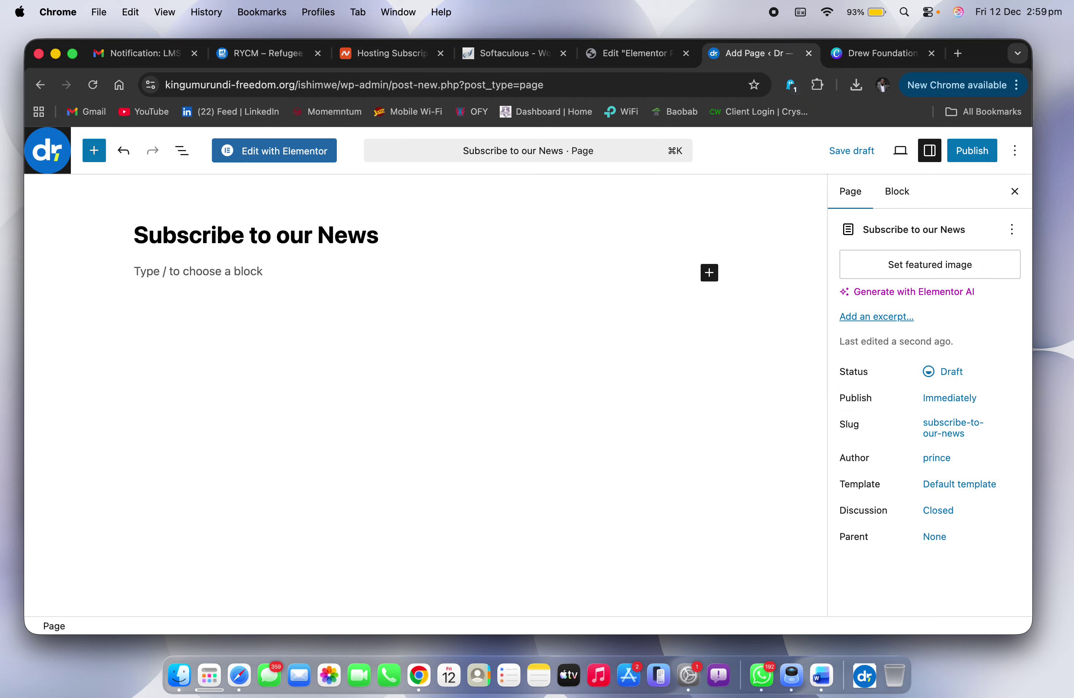
pyautogui.write('letter')
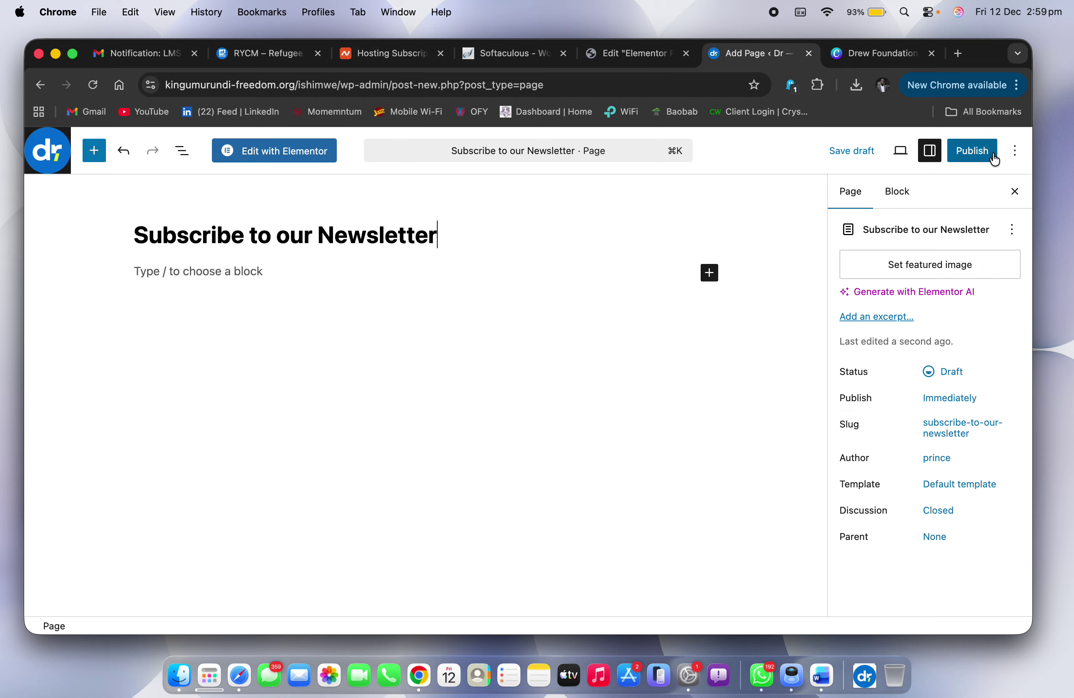
pyautogui.click(993, 159)
pyautogui.click(979, 150)
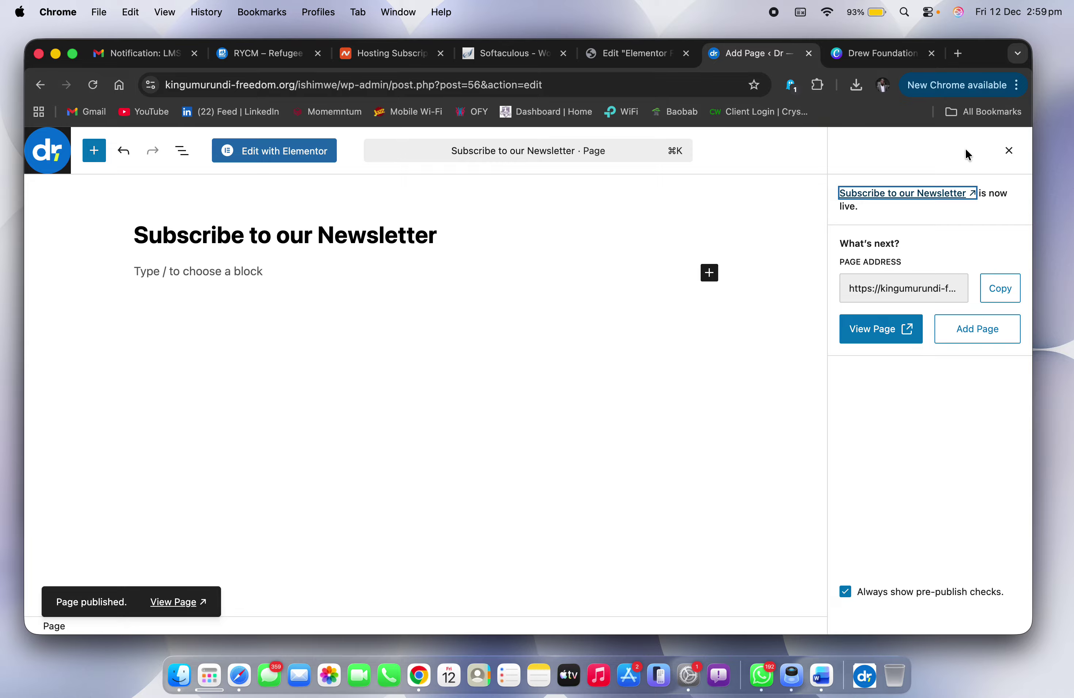
pyautogui.click(1006, 153)
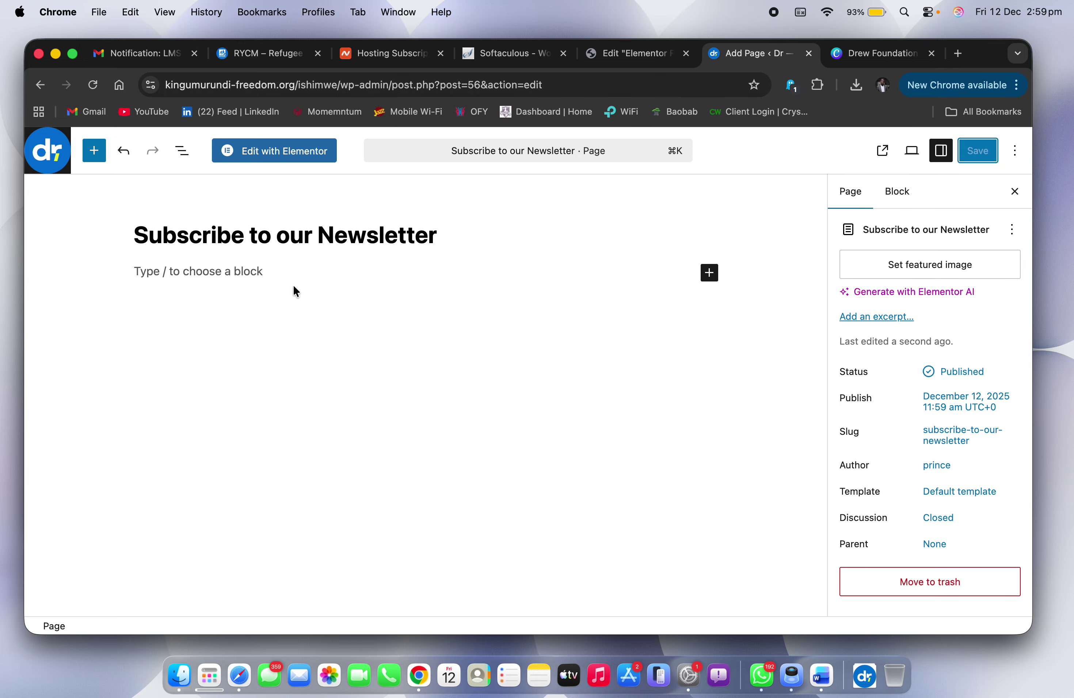
# Step: Link the footer's Subscribe button to the "Subscribe to our Newsletter" page and publish the footer template
pyautogui.tripleClick(423, 233)
pyautogui.press('super+c')
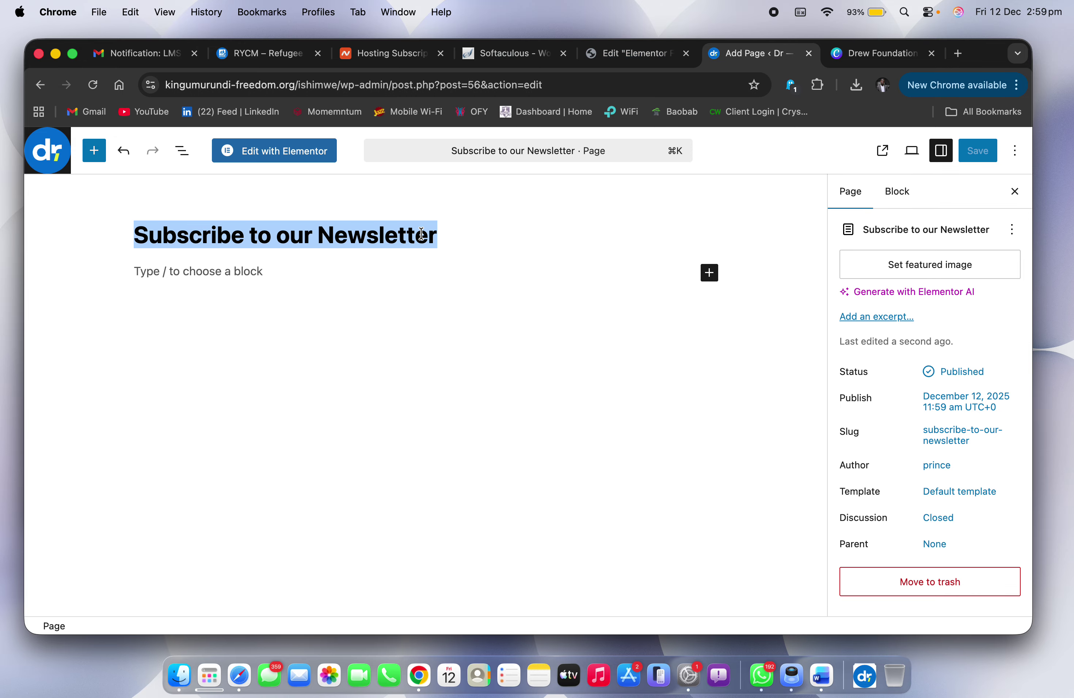
pyautogui.click(618, 52)
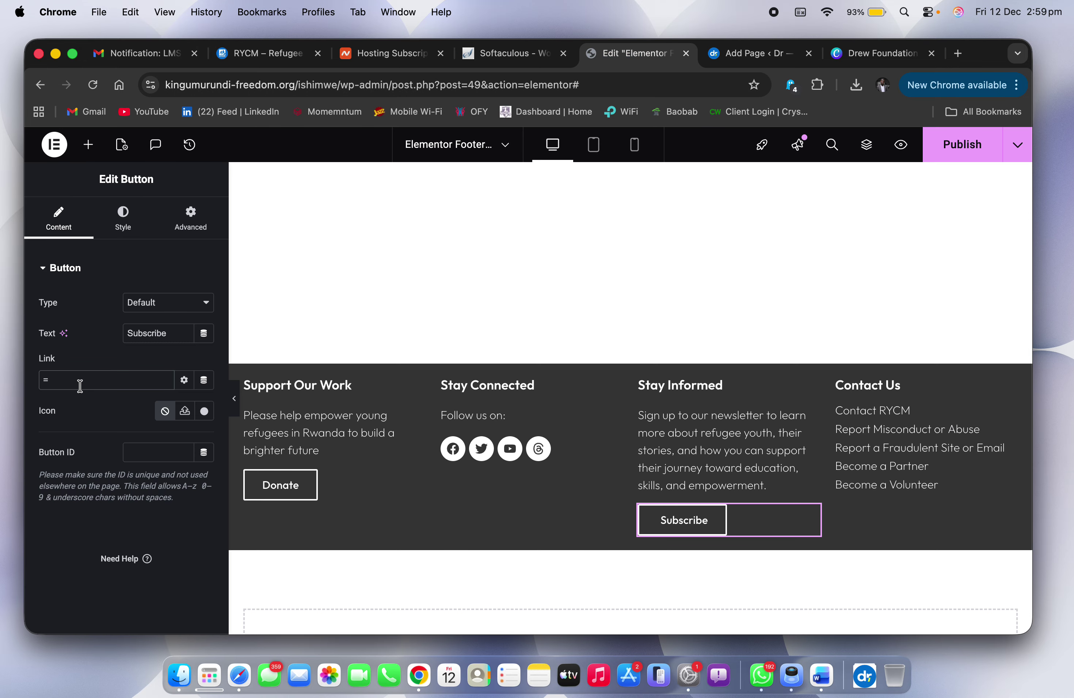
pyautogui.press('super+v')
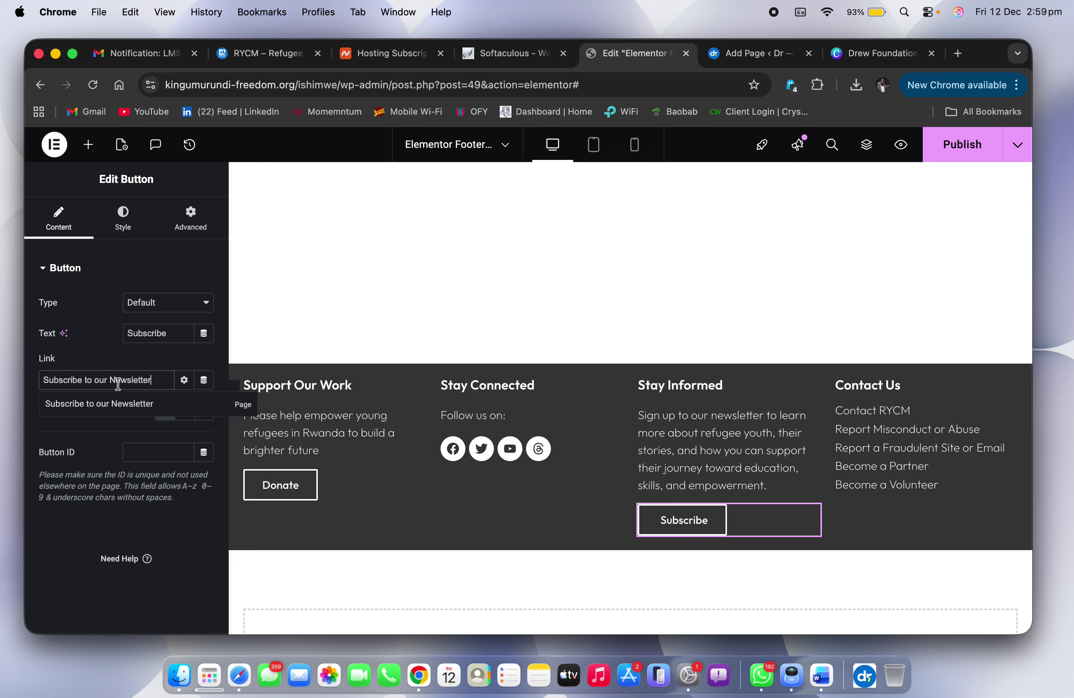
pyautogui.click(89, 405)
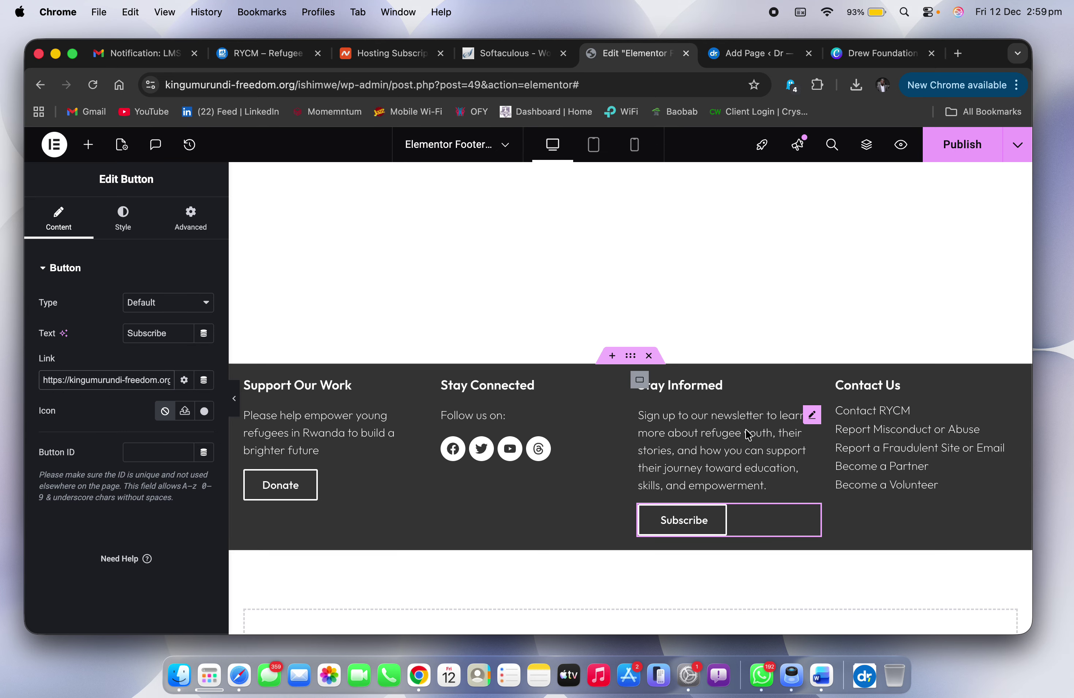
pyautogui.click(962, 150)
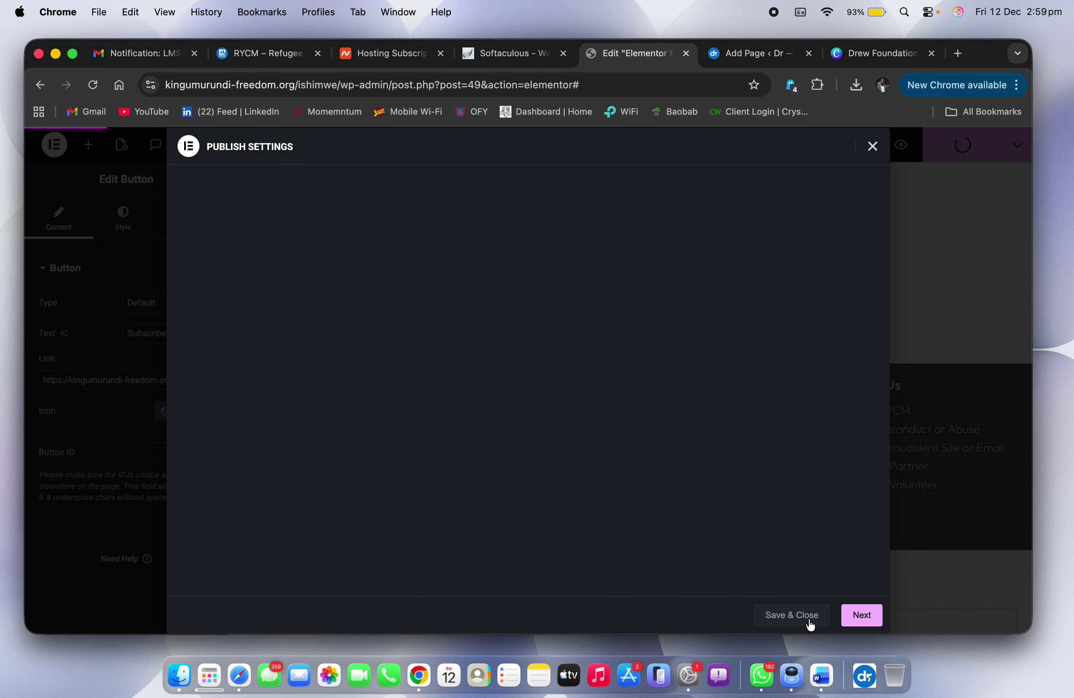
pyautogui.click(808, 618)
# Step: Compare with the refugeeycm.org footer in Safari, and add a two-column container below the existing footer columns in the Elementor template
pyautogui.hotkey('ctrl', 'Right')
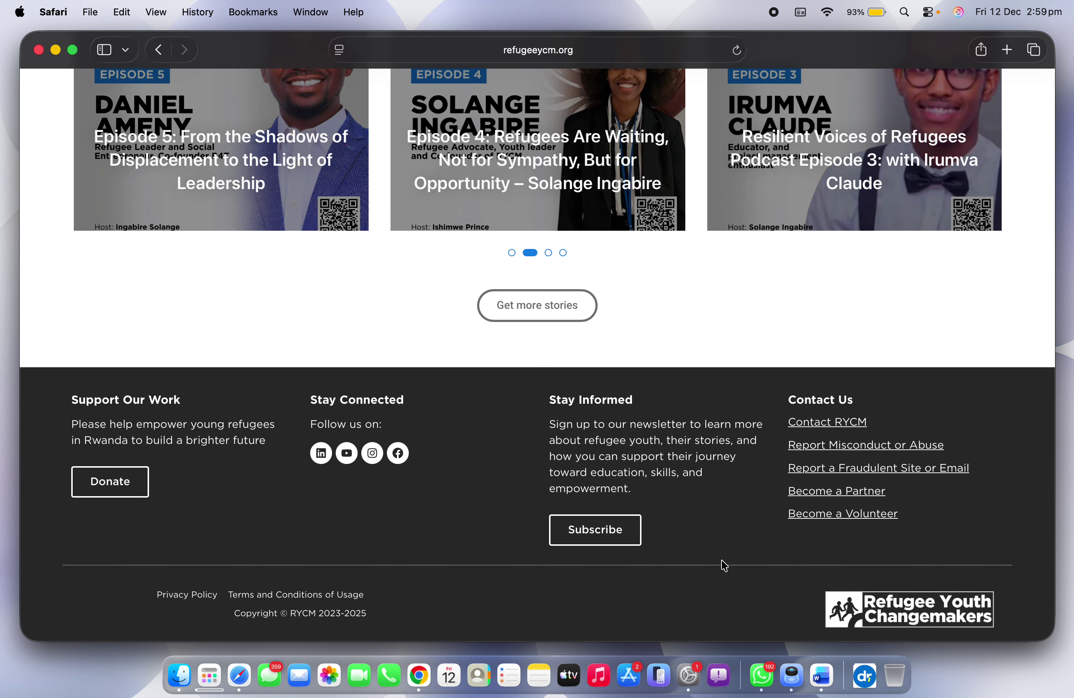
pyautogui.hotkey('ctrl', 'Left')
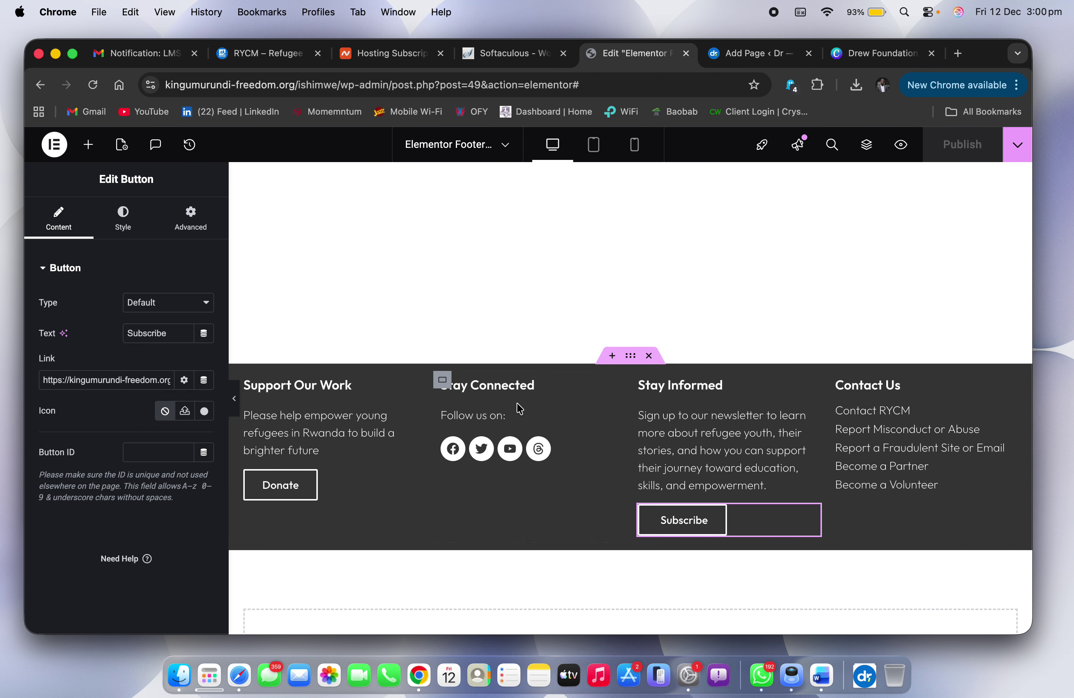
pyautogui.click(88, 144)
pyautogui.hotkey('ctrl', 'Right')
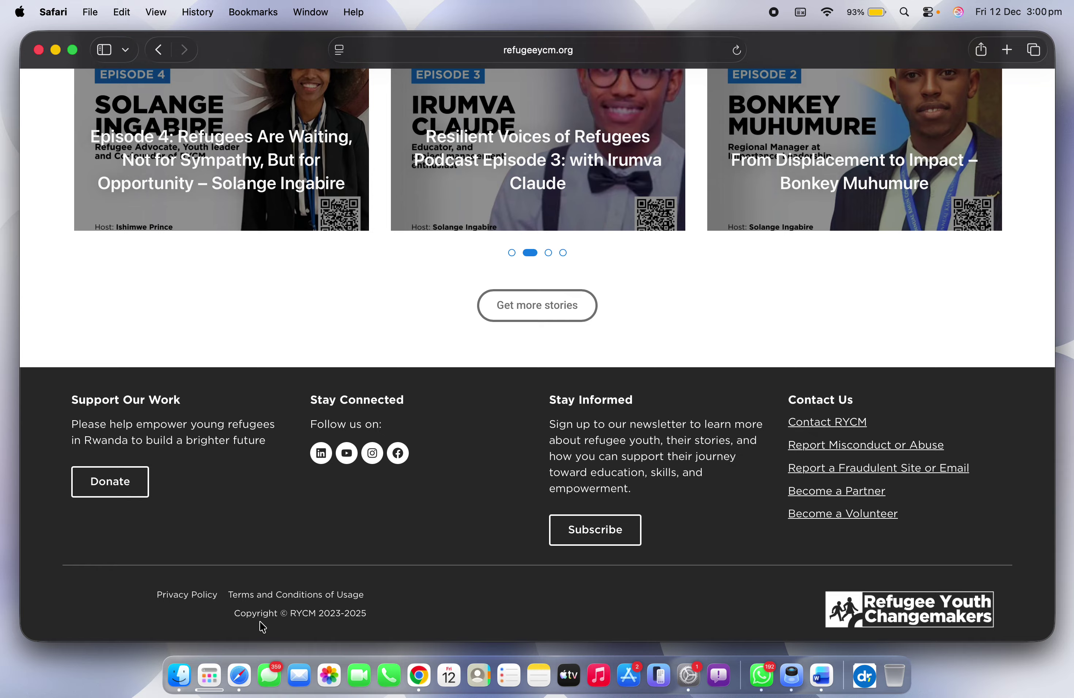
pyautogui.hotkey('ctrl', 'Left')
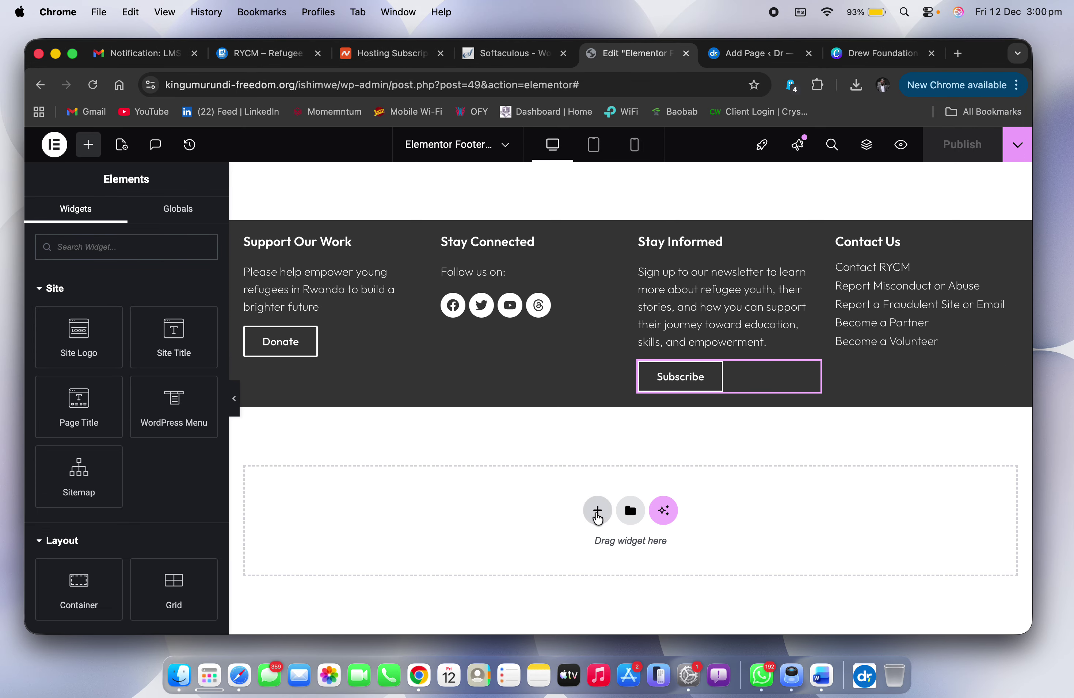
pyautogui.click(597, 510)
pyautogui.click(613, 542)
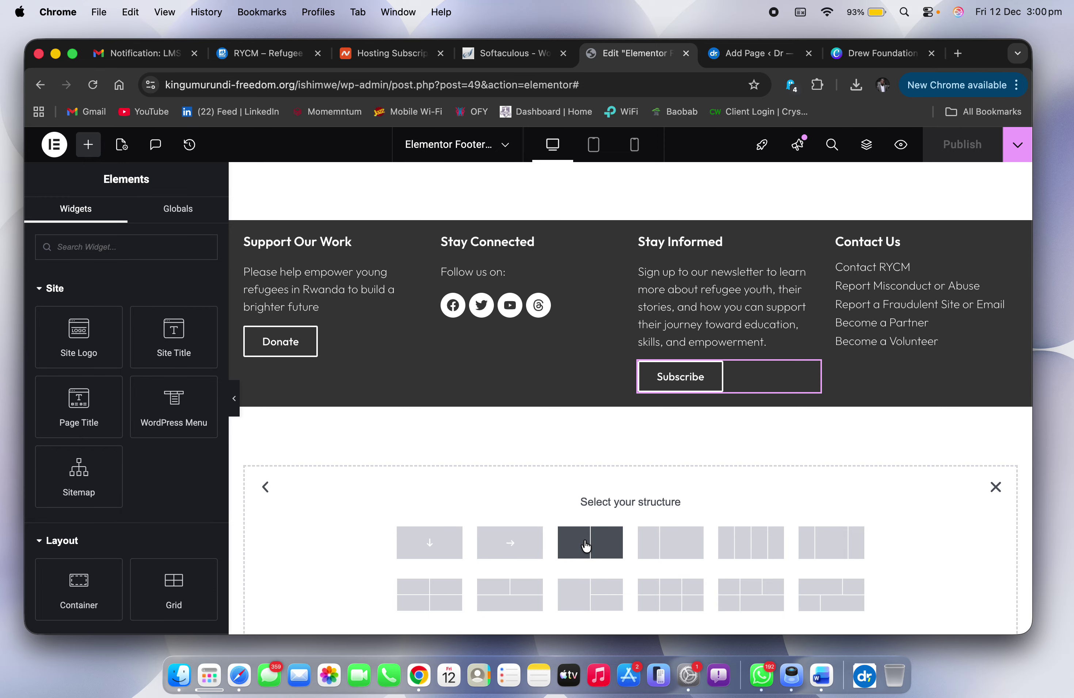
pyautogui.click(572, 545)
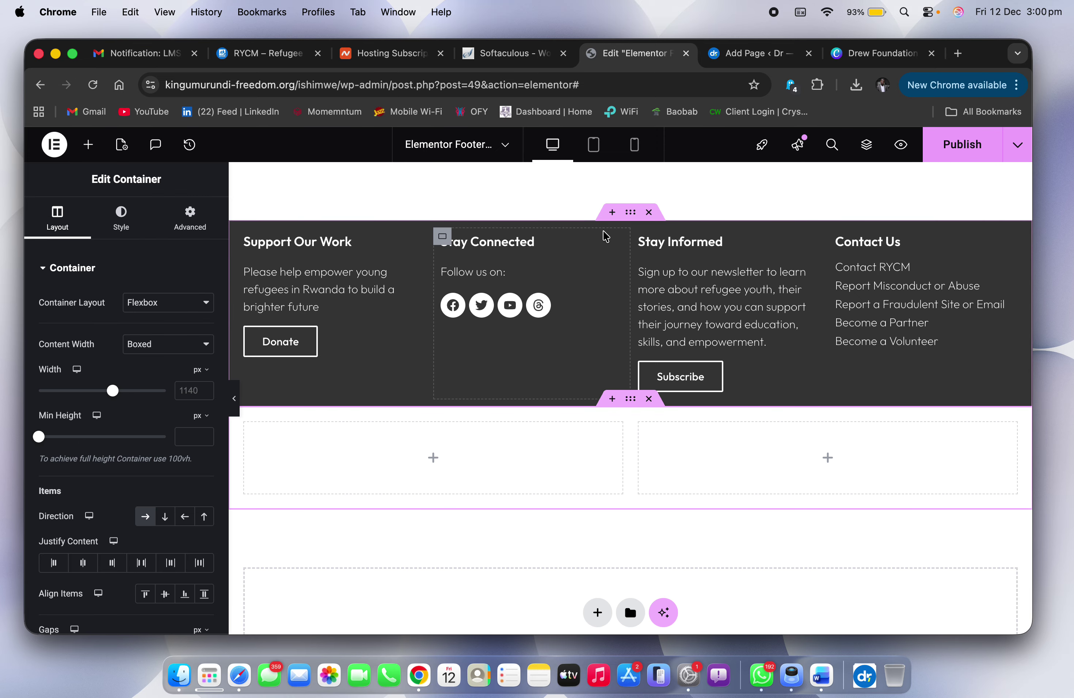
# Step: Give the new two-column container the upper footer container's background color #3B3B3B and a padding of 0 px on all sides
pyautogui.click(626, 214)
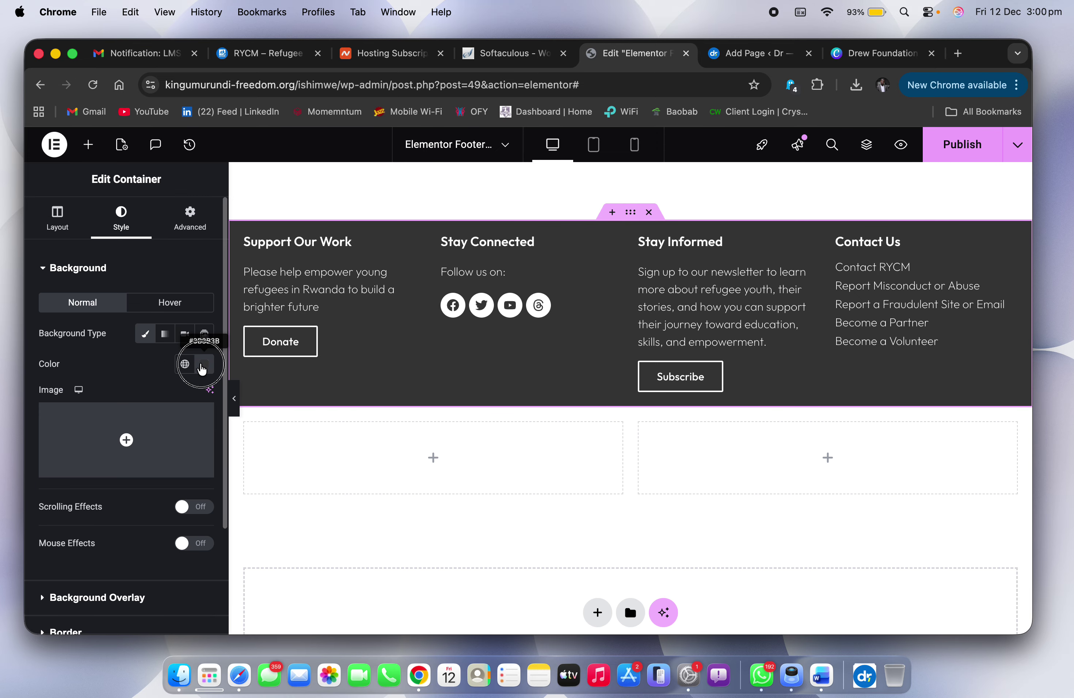
pyautogui.click(203, 366)
pyautogui.click(631, 399)
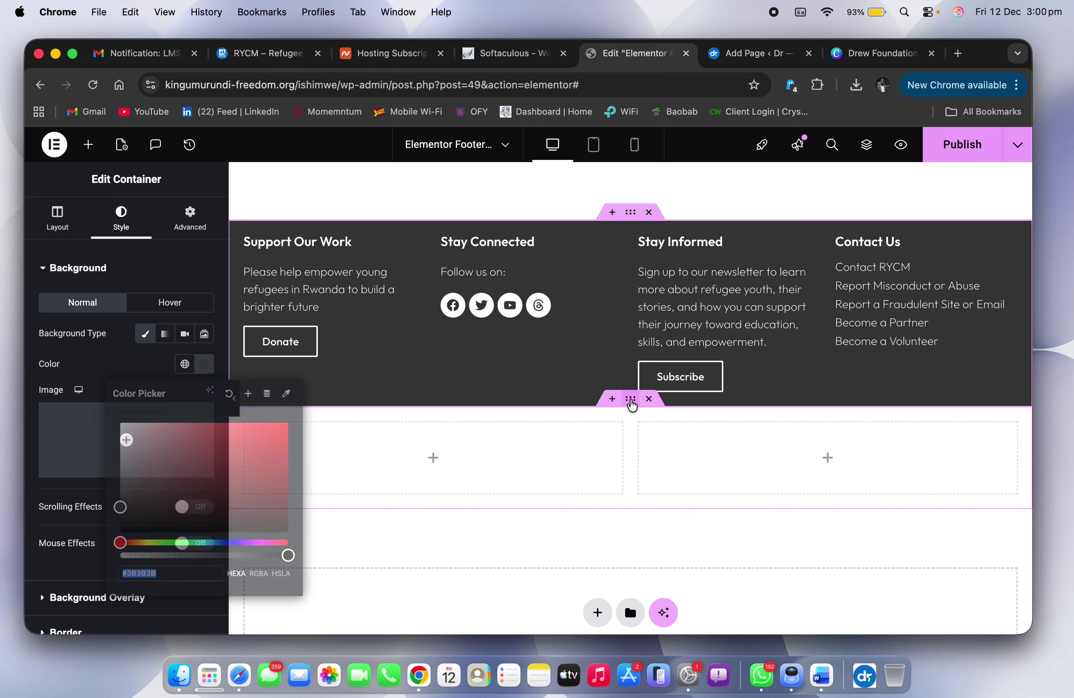
pyautogui.click(134, 219)
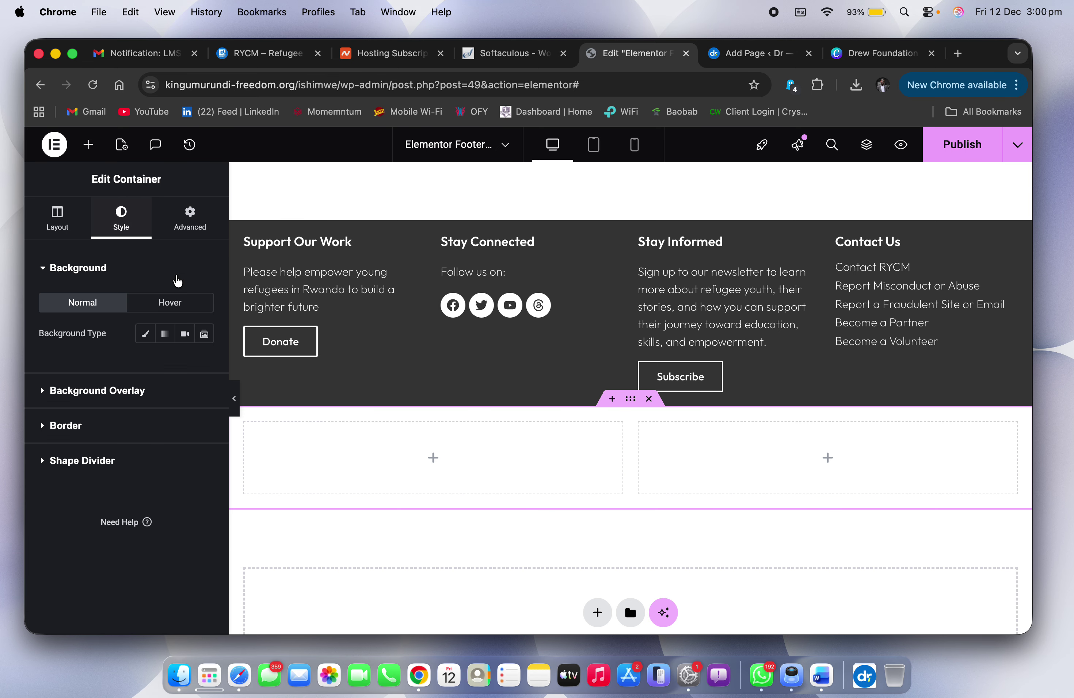
pyautogui.click(145, 334)
pyautogui.click(203, 366)
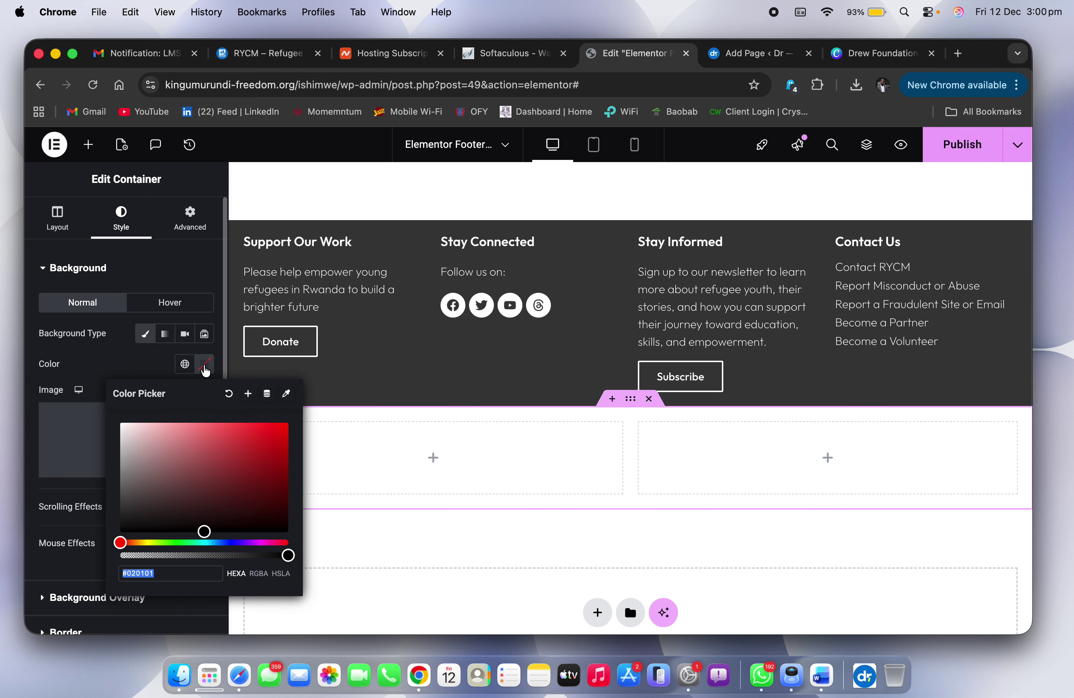
pyautogui.click(119, 507)
pyautogui.click(383, 569)
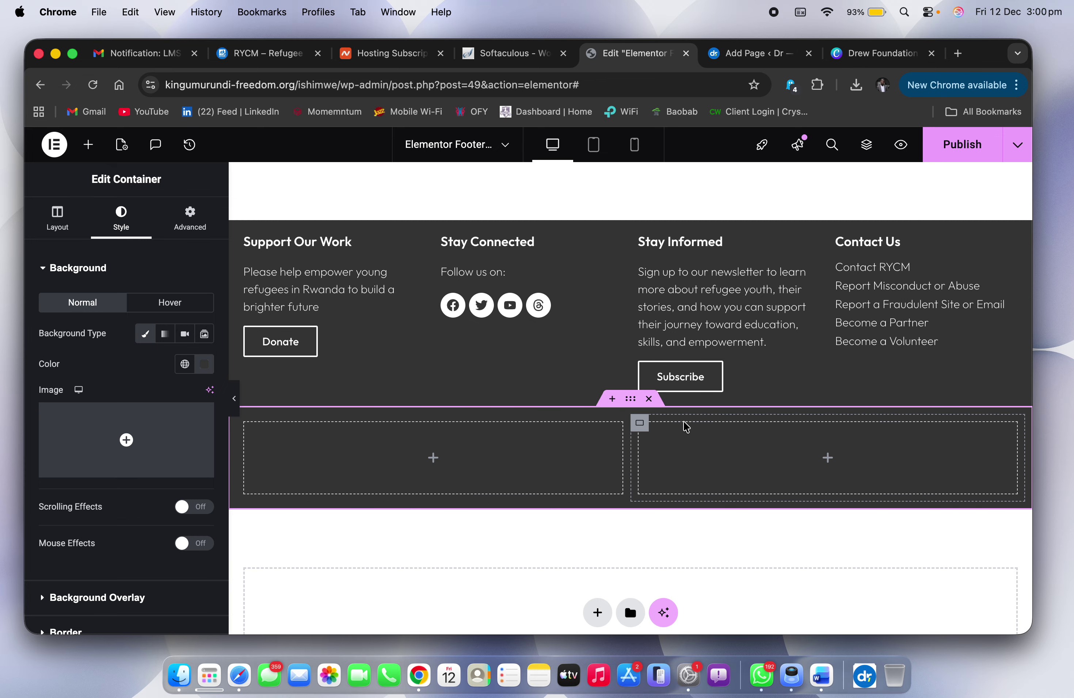
pyautogui.click(188, 214)
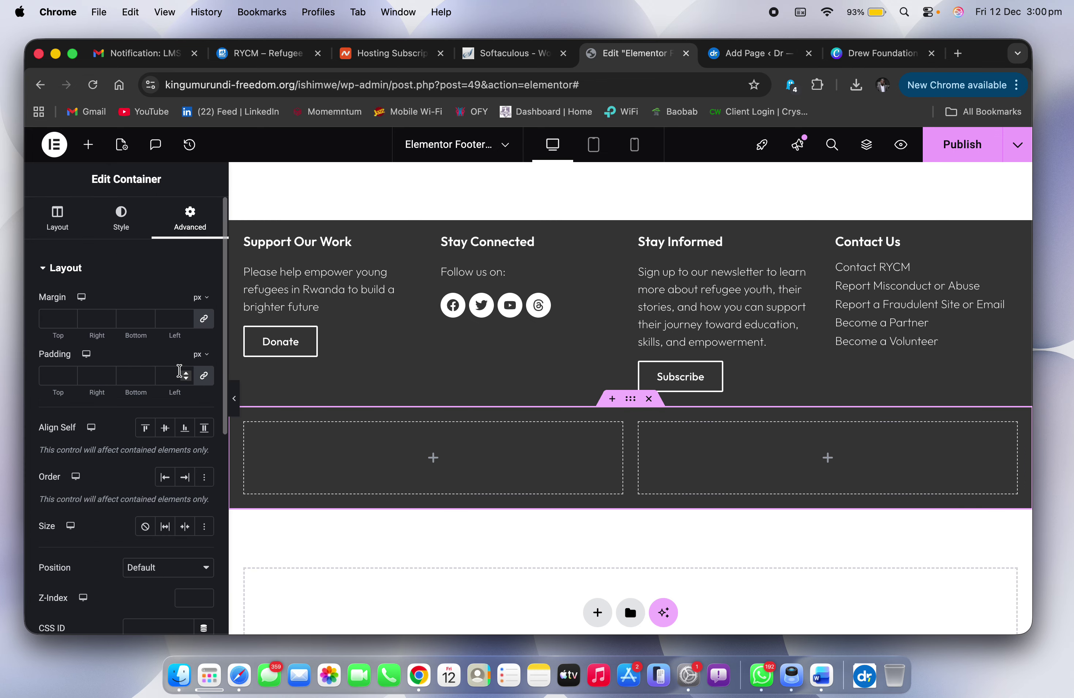
pyautogui.click(203, 377)
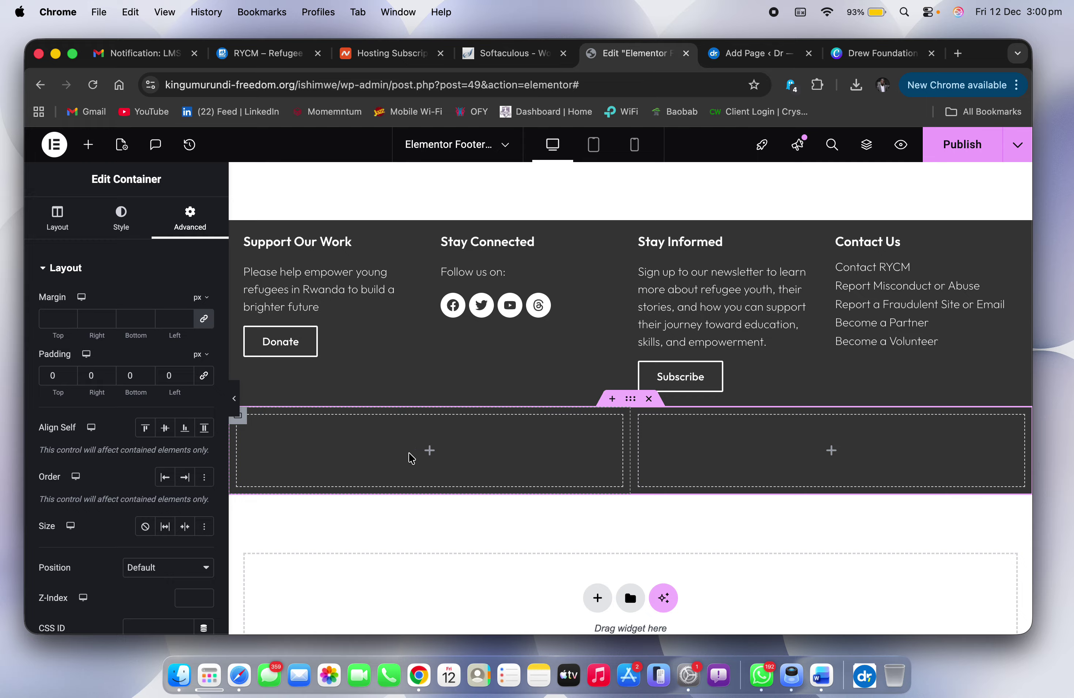
# Step: Select the left inner container of the new row and set its padding to 0 px on all sides
pyautogui.rightClick(537, 441)
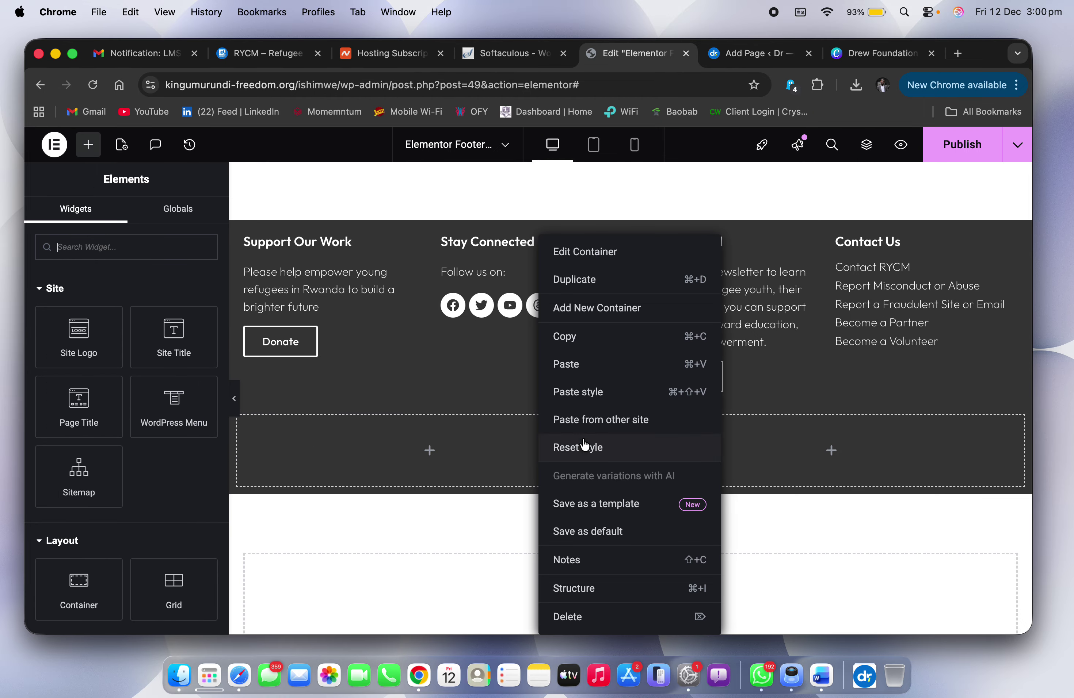
pyautogui.click(586, 589)
pyautogui.scroll(-5, 953, 353)
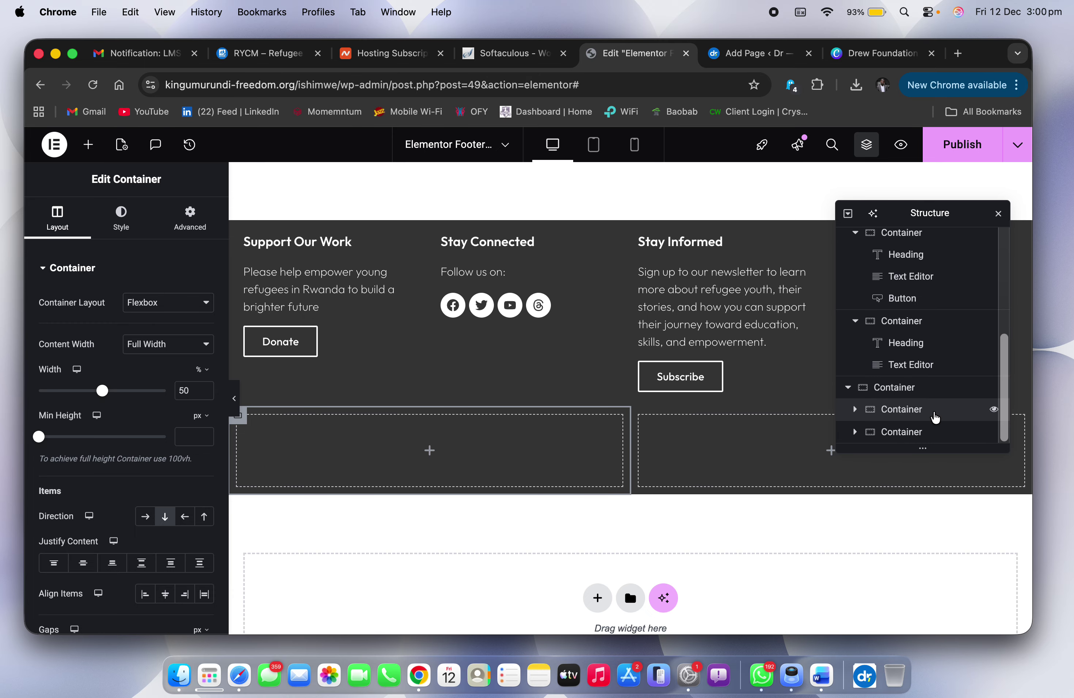
pyautogui.click(916, 430)
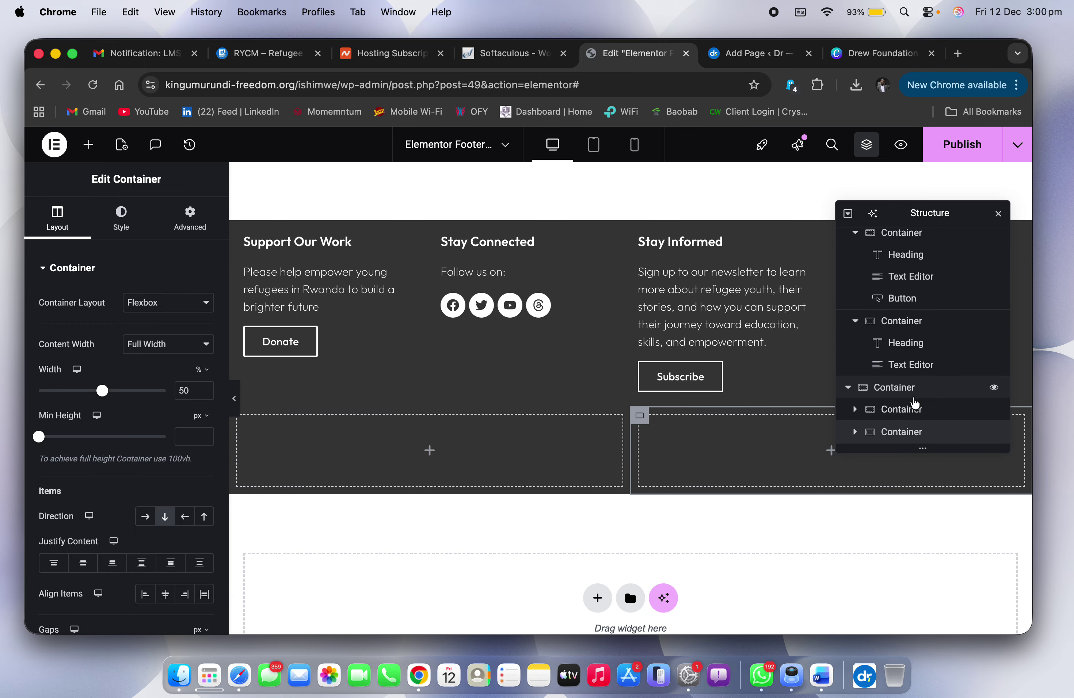
pyautogui.click(1000, 213)
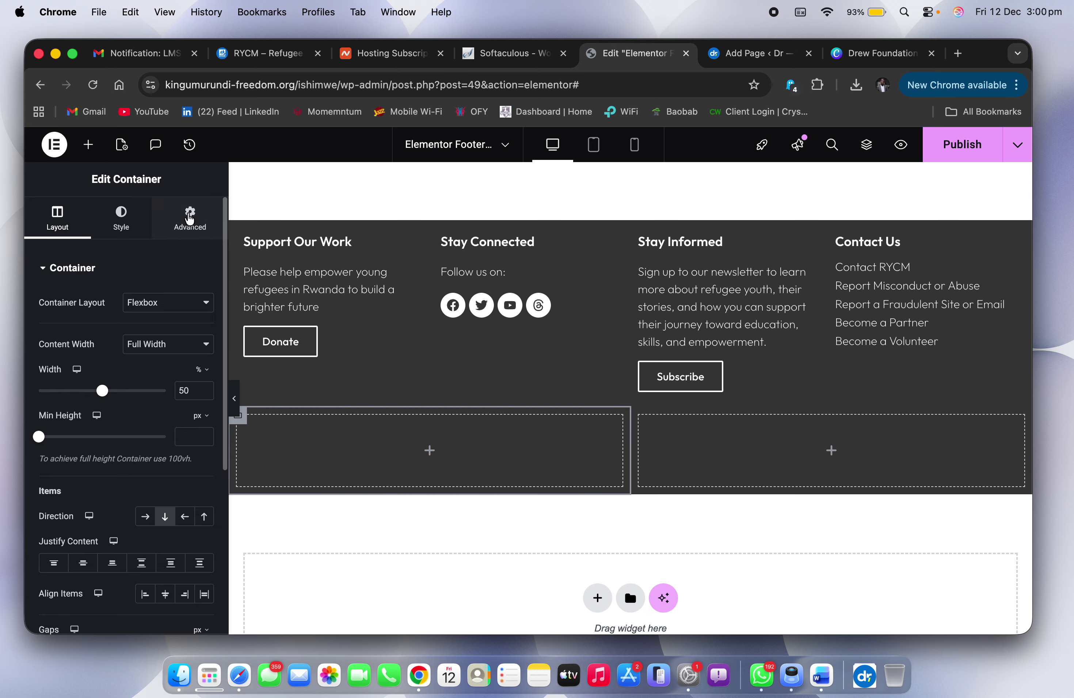
pyautogui.click(190, 214)
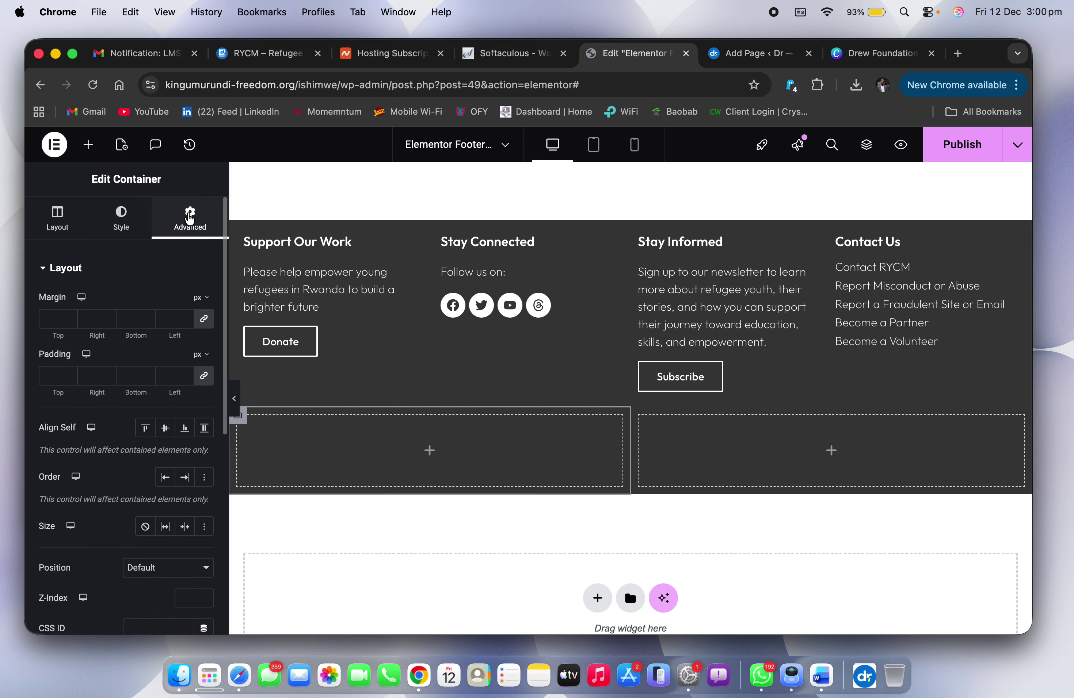
pyautogui.click(188, 380)
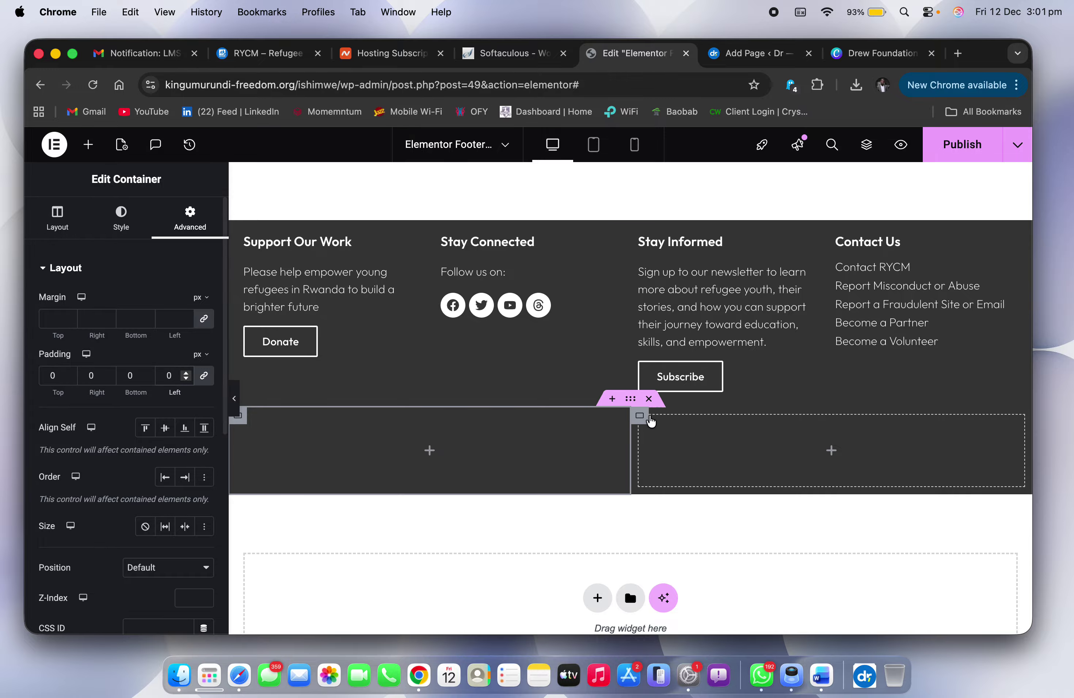
# Step: Set the padding of the new row's right inner container to 0 px on all sides
pyautogui.click(638, 417)
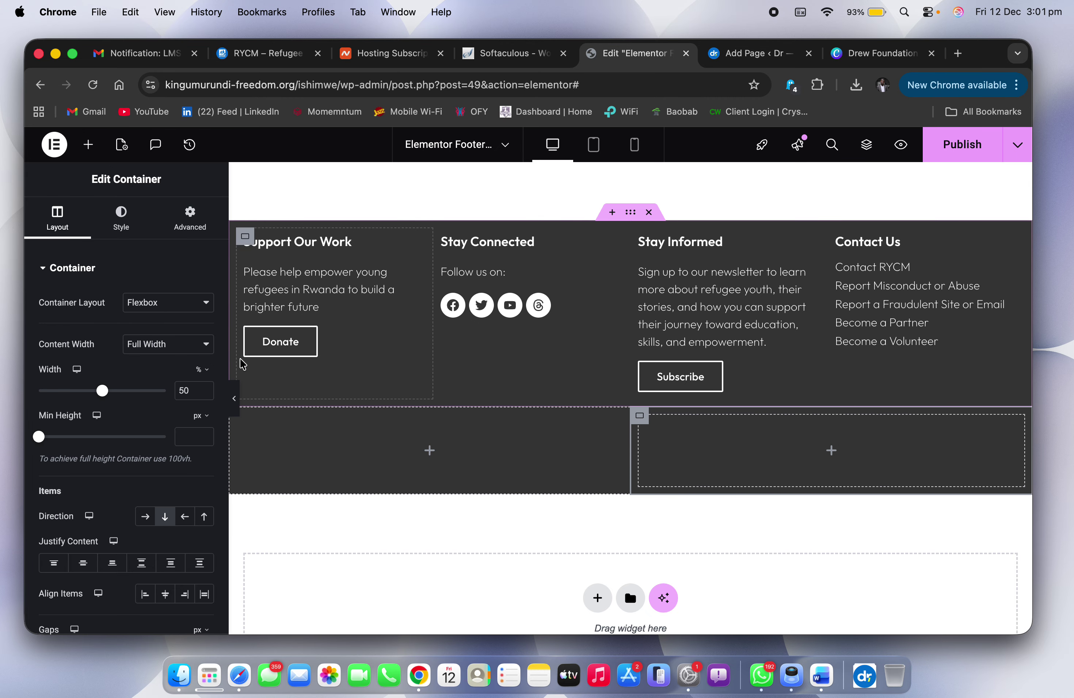
pyautogui.click(190, 218)
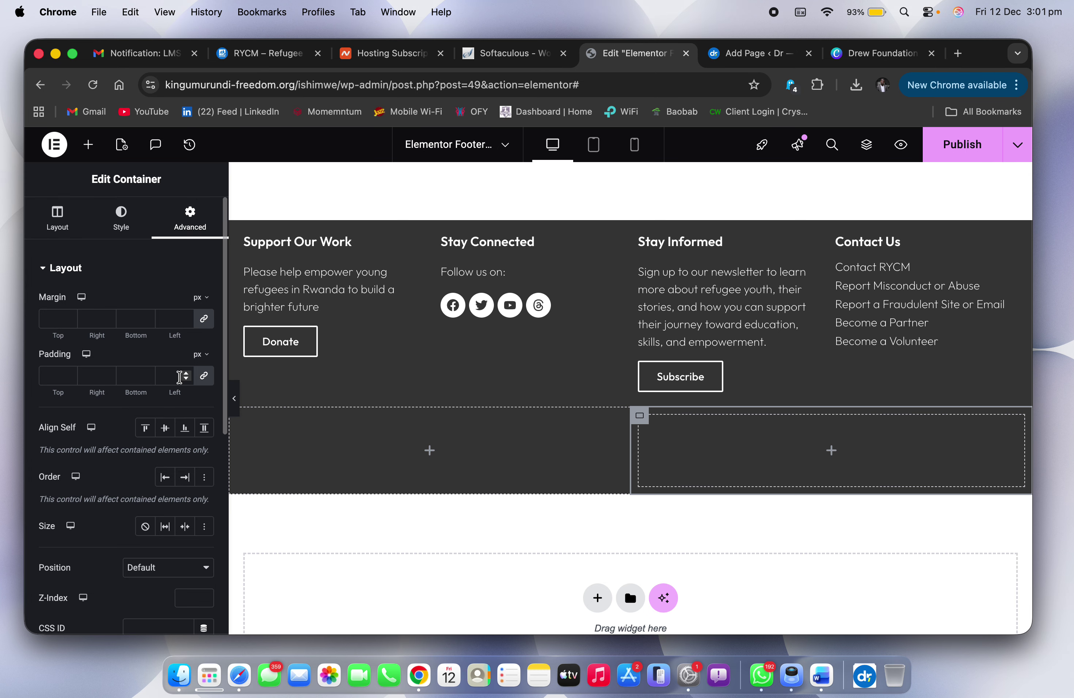
pyautogui.click(187, 379)
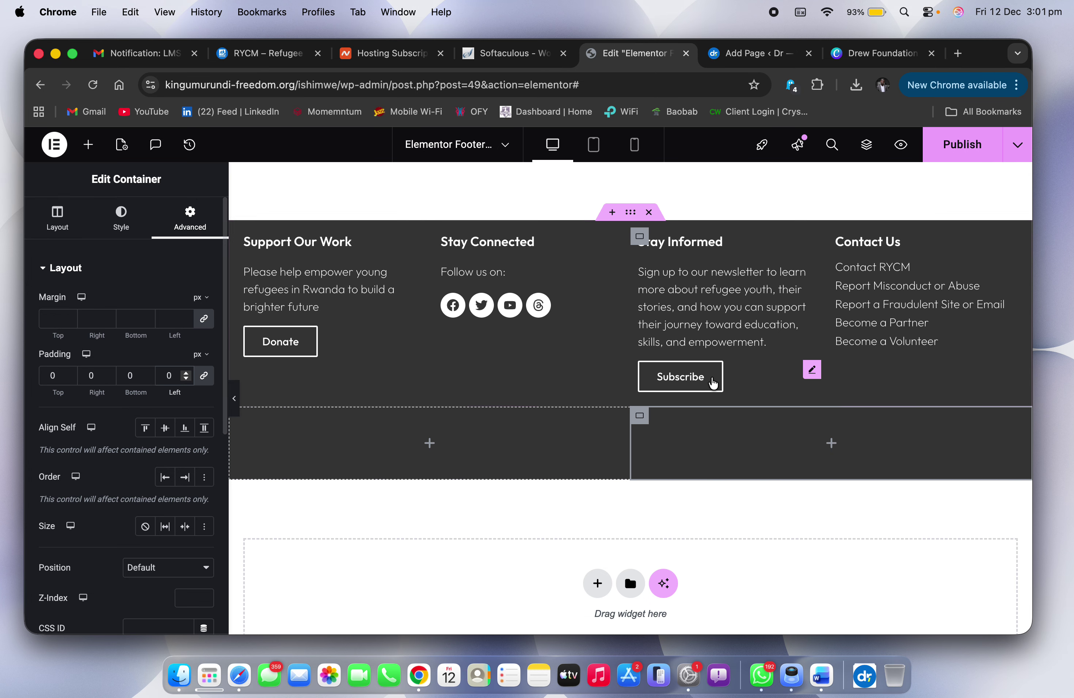
# Step: Copy the Privacy Policy, Terms and Conditions of Usage and copyright lines from the refugeeycm.org footer in Safari
pyautogui.hotkey('ctrl', 'Right')
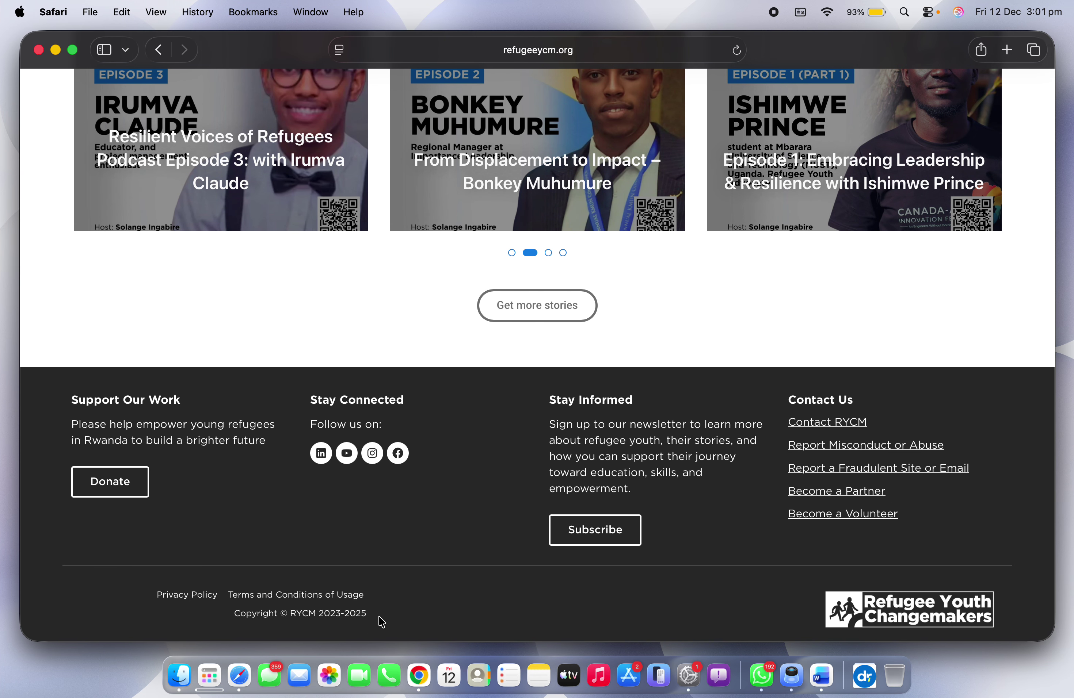
pyautogui.moveTo(381, 622); pyautogui.dragTo(131, 587)
pyautogui.press('super+c')
# Step: Back in Chrome, add a Text Editor widget to the new row's left column and replace its placeholder with the copied text
pyautogui.hotkey('ctrl', 'Left')
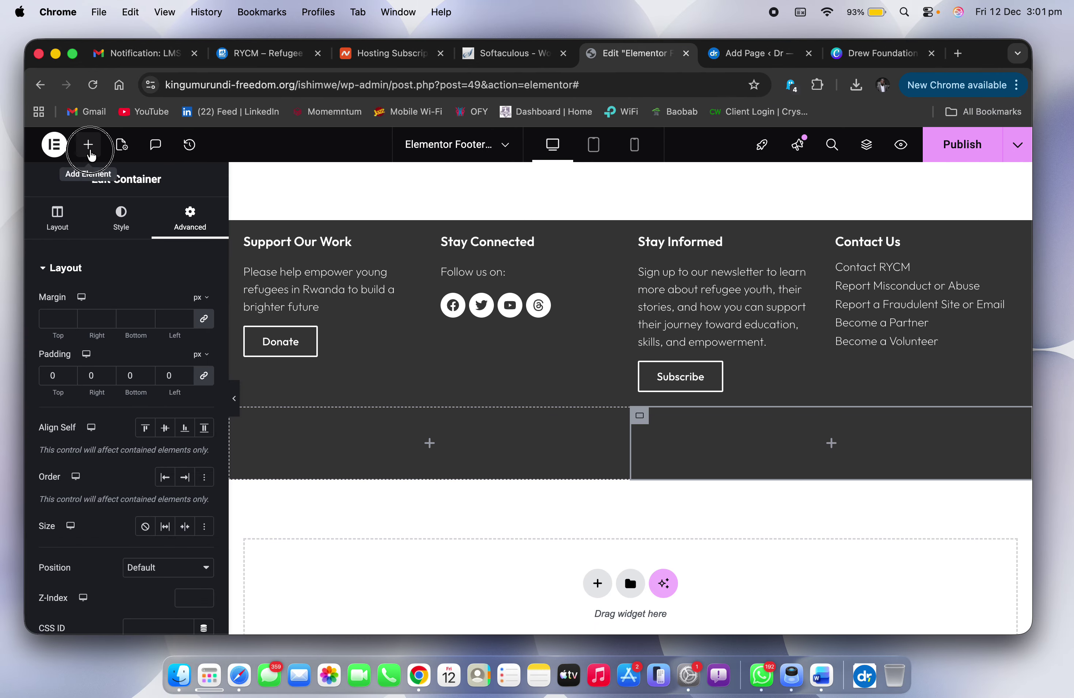
pyautogui.click(89, 148)
pyautogui.scroll(-5, 77, 521)
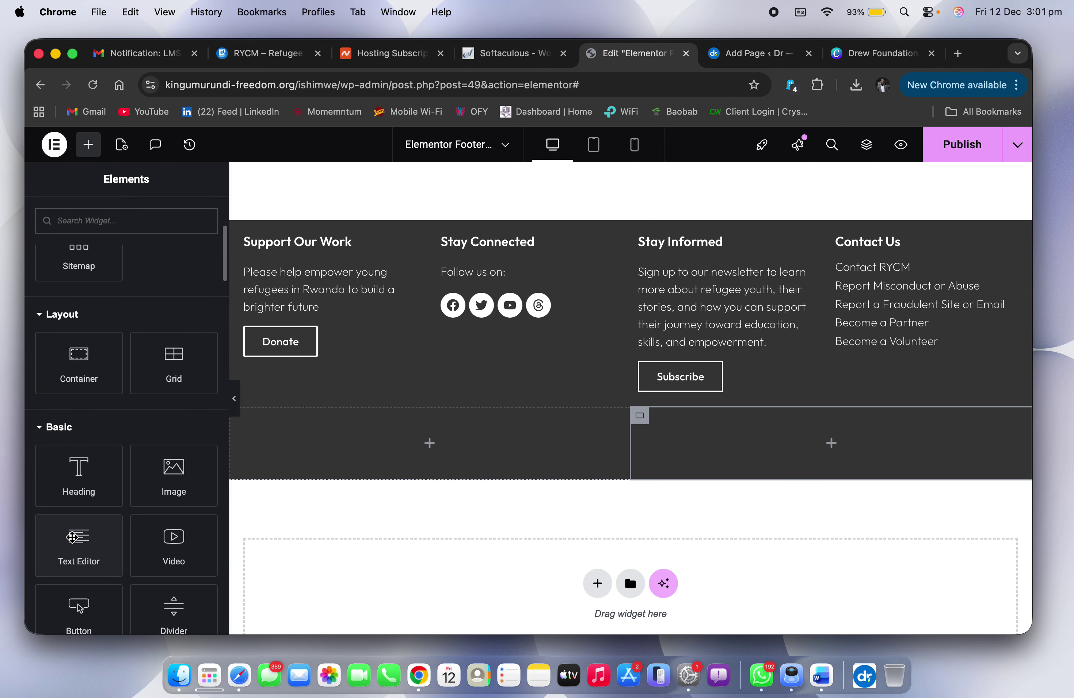
pyautogui.moveTo(72, 537); pyautogui.dragTo(398, 457)
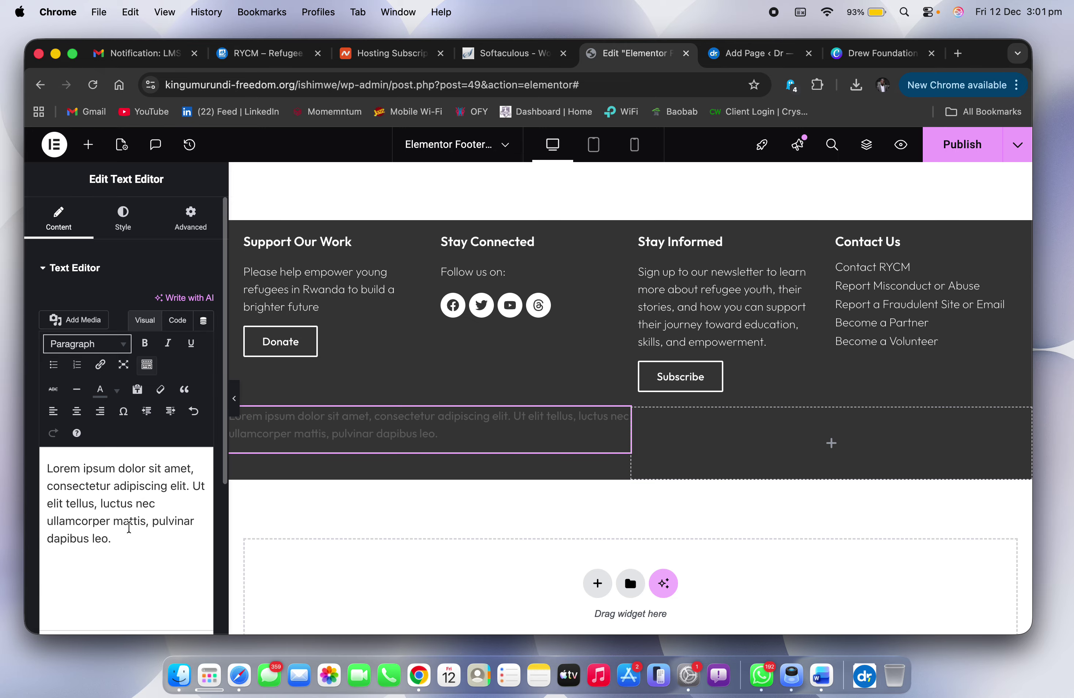
pyautogui.press('super+a')
pyautogui.press('super+v')
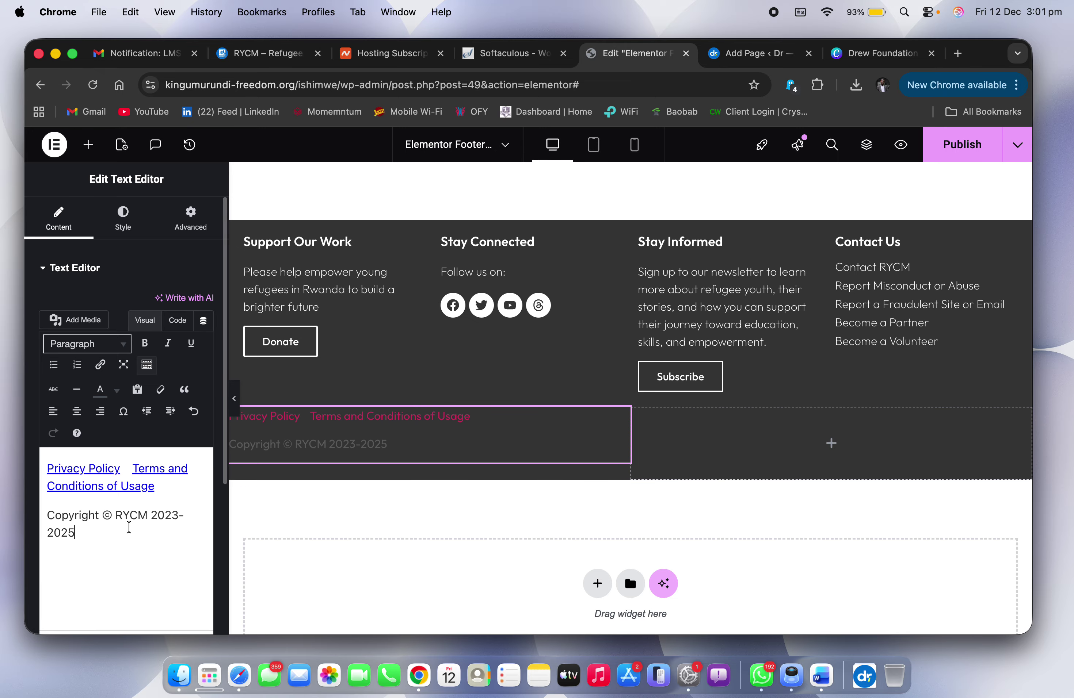
# Step: Set the copyright text widget's typography to size 14 px and weight 200 (Extra Light)
pyautogui.click(122, 218)
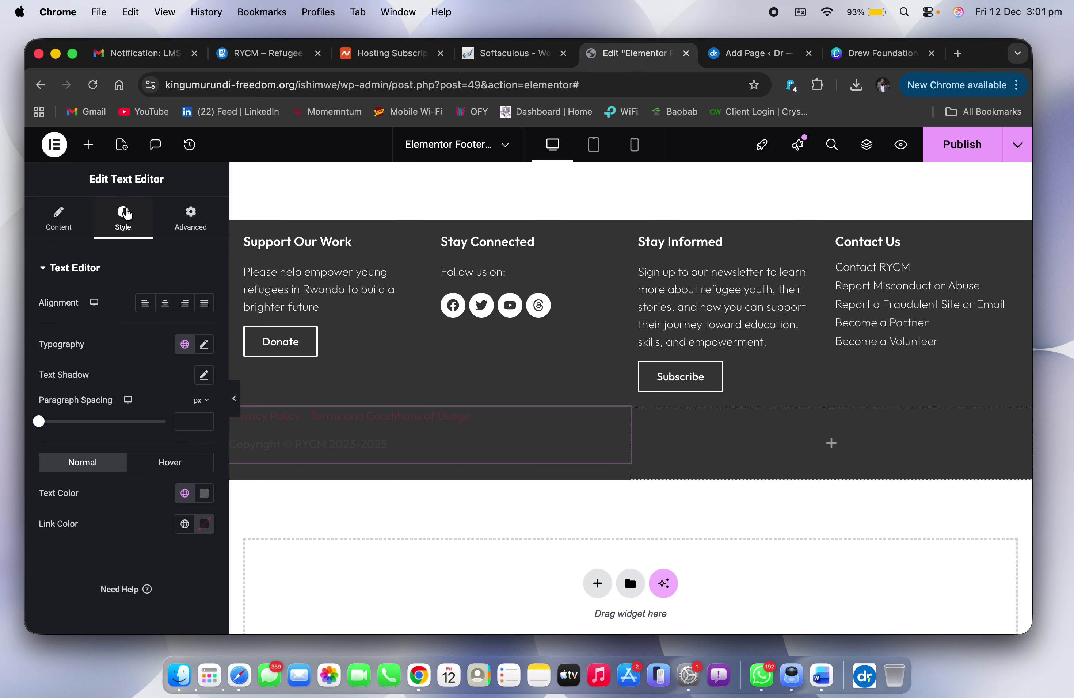
pyautogui.click(205, 344)
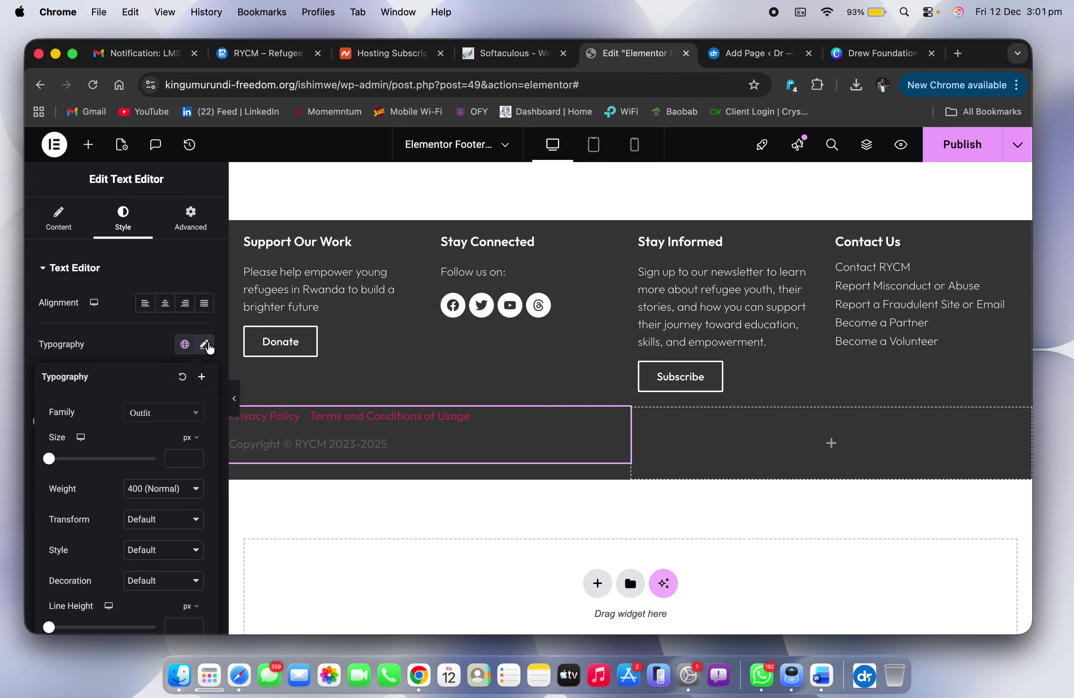
pyautogui.click(181, 458)
pyautogui.write('15')
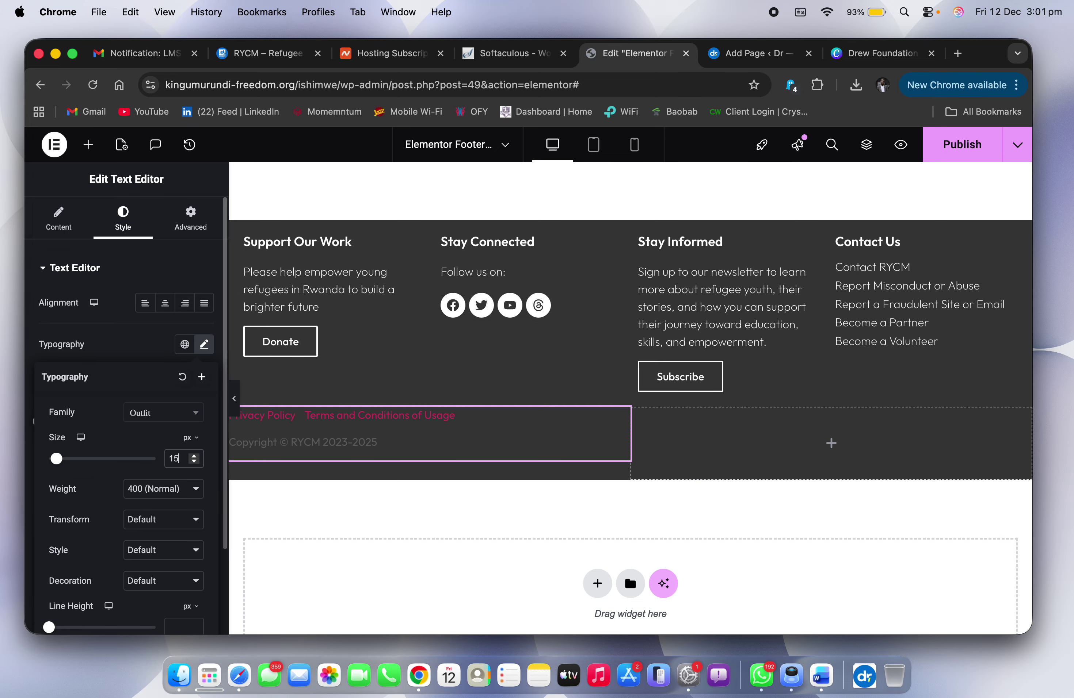
pyautogui.click(195, 462)
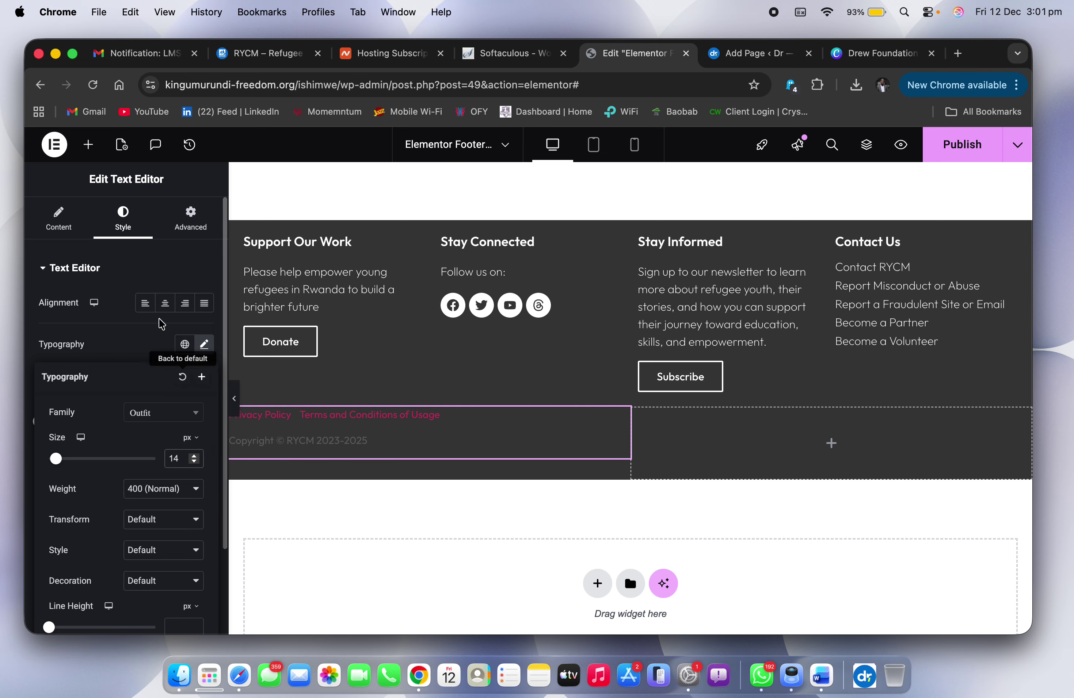
pyautogui.click(167, 497)
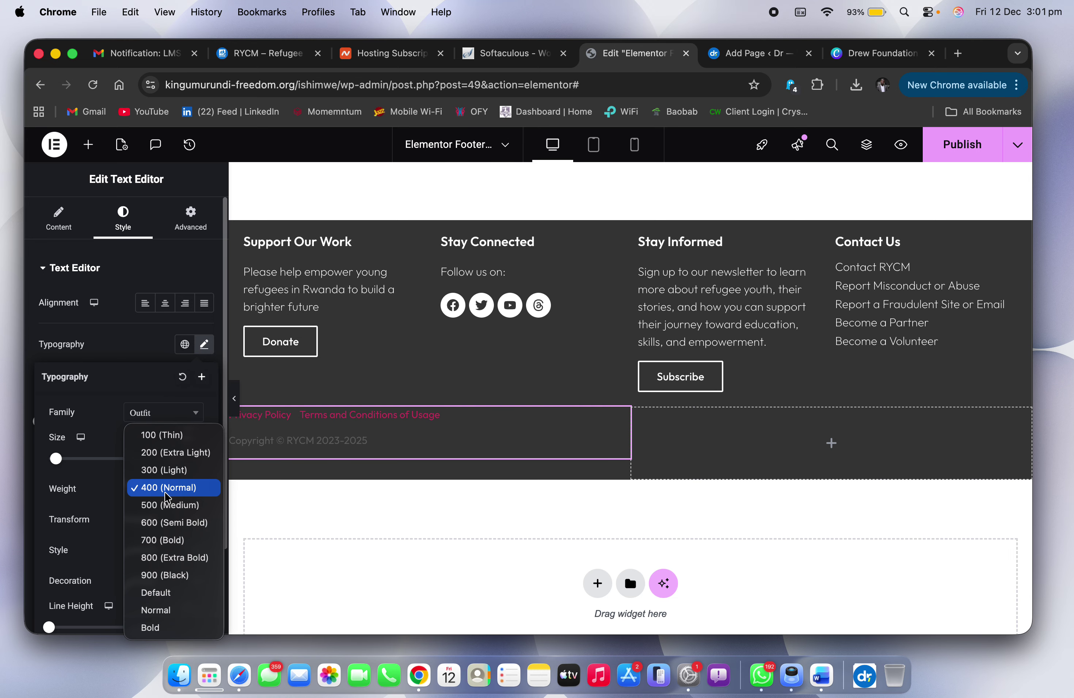
pyautogui.click(179, 453)
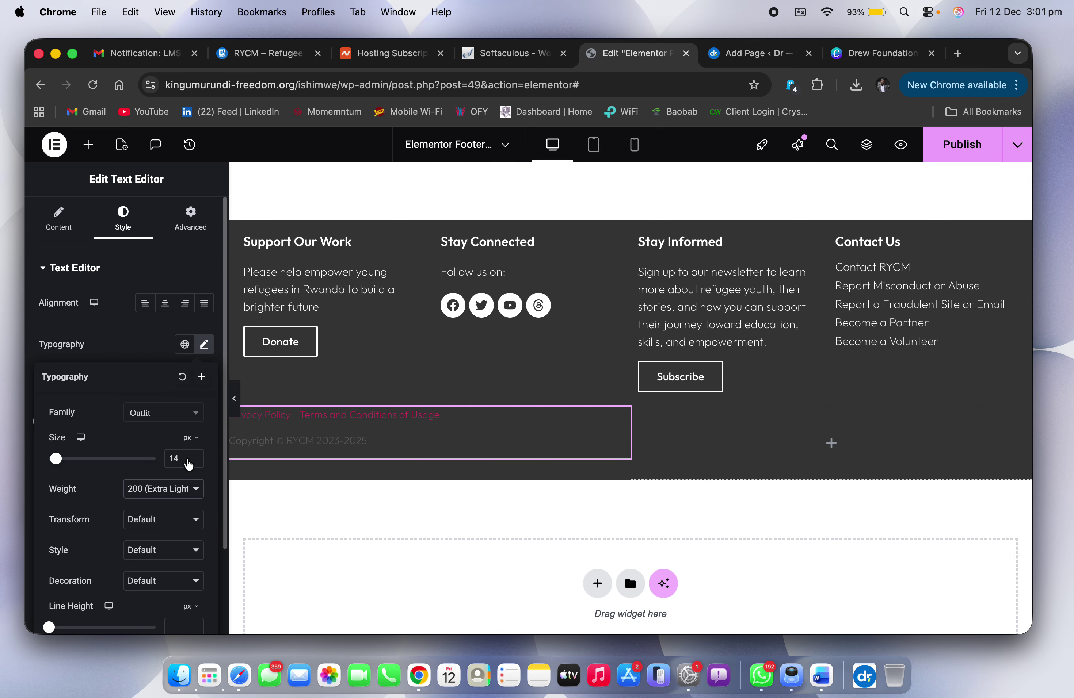
# Step: Compare with the refugeeycm.org bottom row in Safari, and inspect the link targets of the pasted Privacy Policy and Terms and Conditions of Usage text
pyautogui.hotkey('ctrl', 'Right')
pyautogui.moveTo(276, 563); pyautogui.dragTo(397, 608)
pyautogui.click(397, 608)
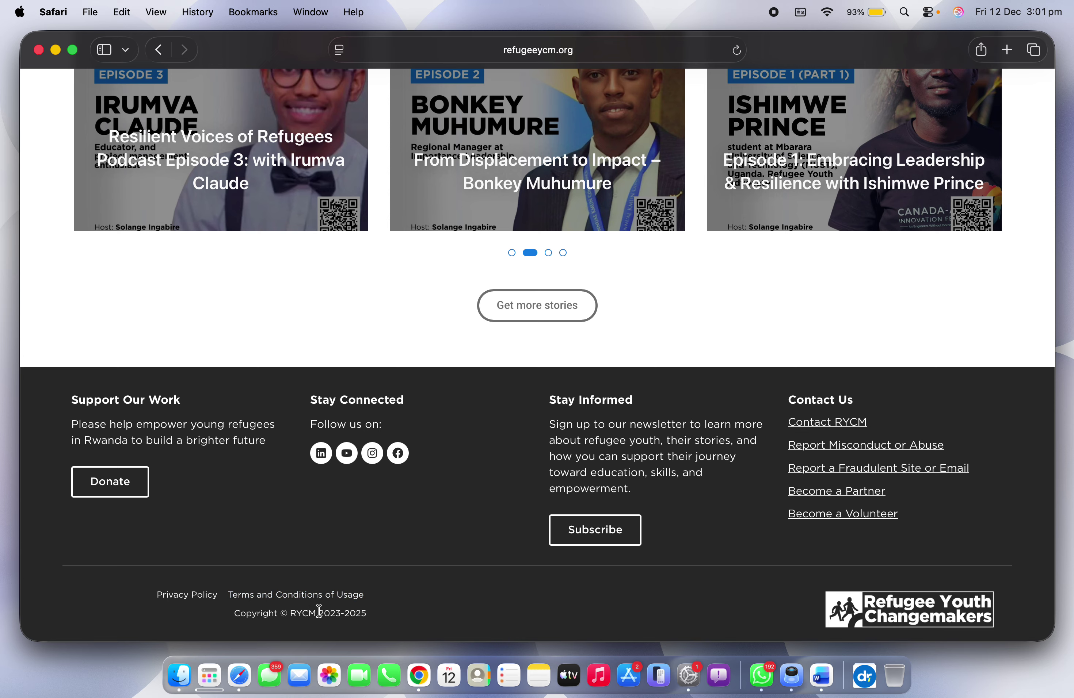
pyautogui.hotkey('ctrl', 'Left')
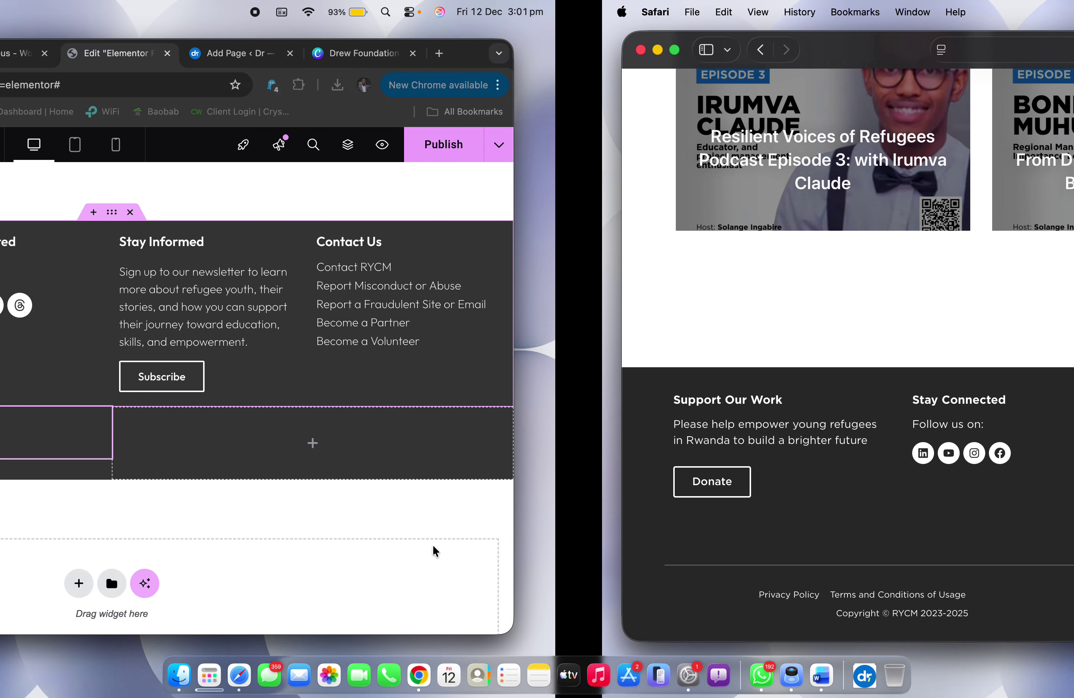
pyautogui.click(456, 436)
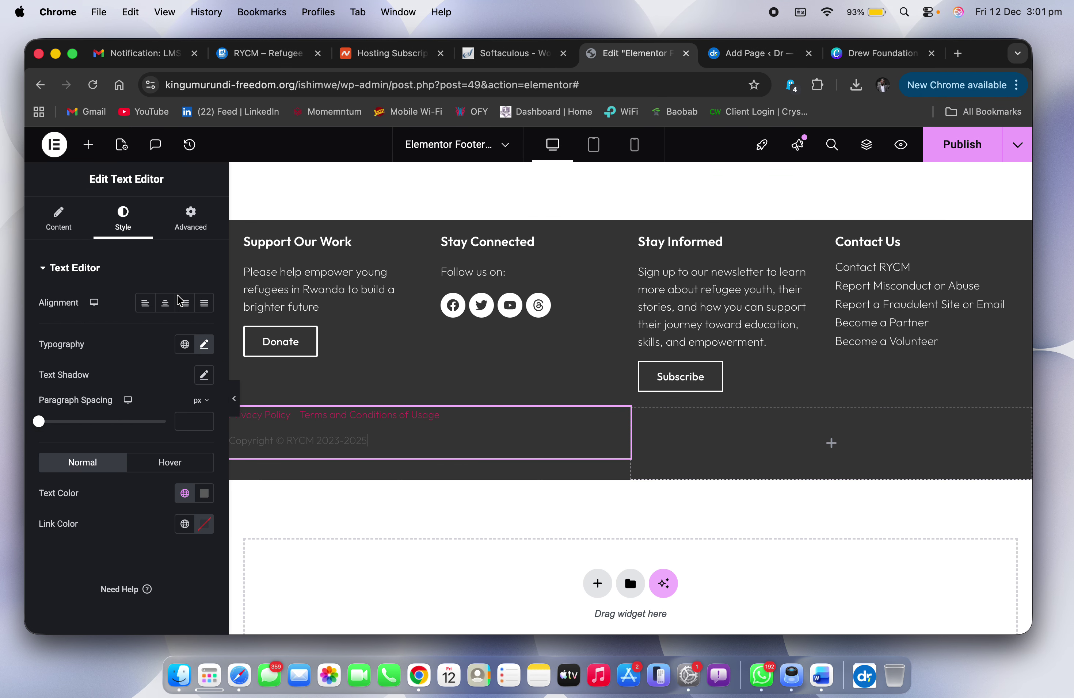
pyautogui.click(60, 217)
pyautogui.click(87, 469)
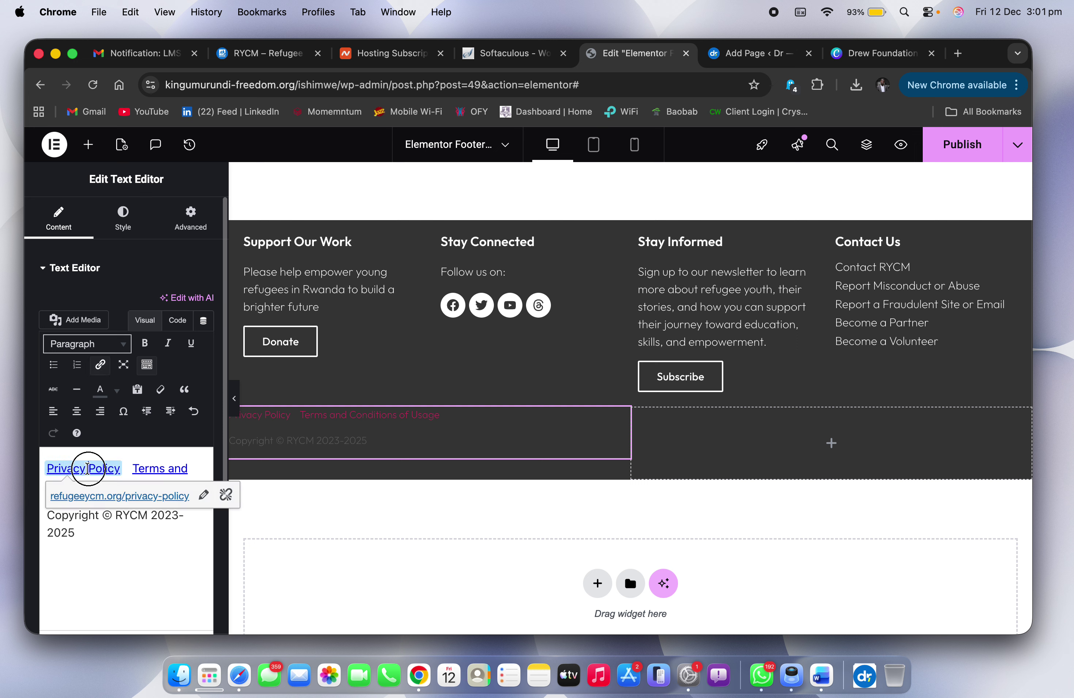
pyautogui.click(153, 575)
pyautogui.click(158, 487)
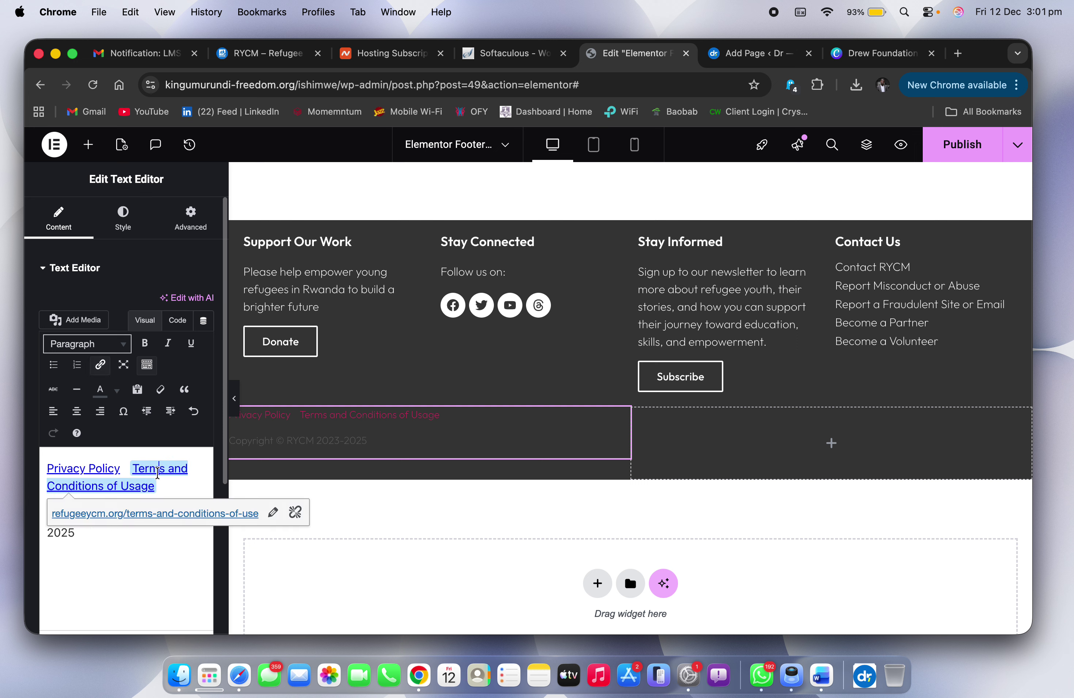
pyautogui.click(139, 577)
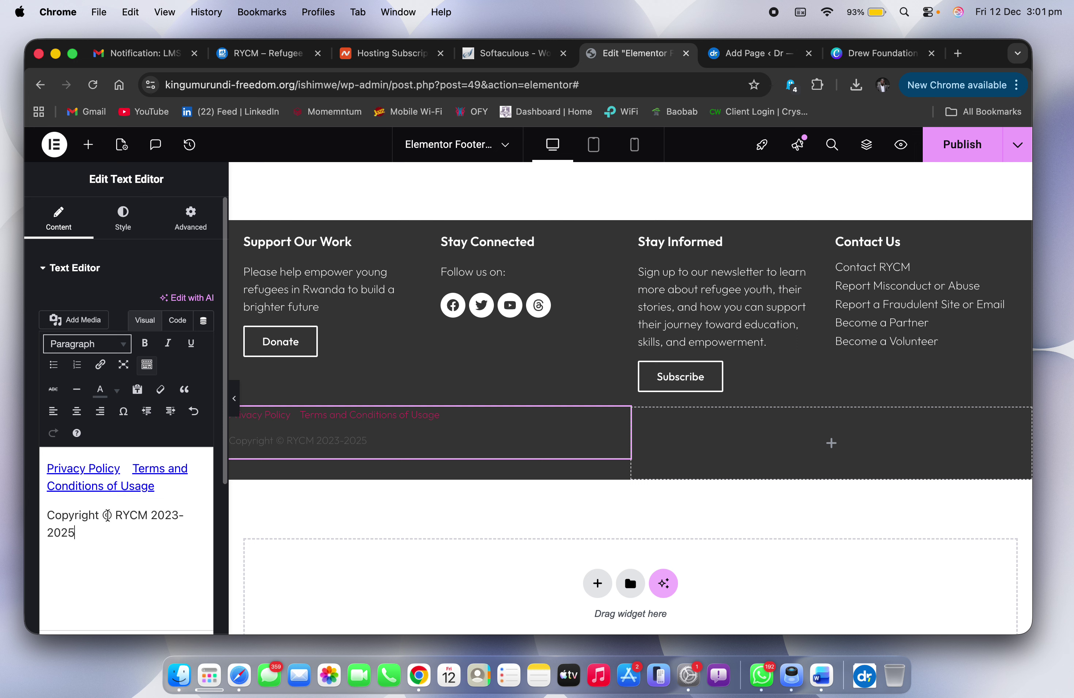
# Step: Remove the hyperlinks from Privacy Policy and Terms and Conditions of Usage in the text widget
pyautogui.click(100, 473)
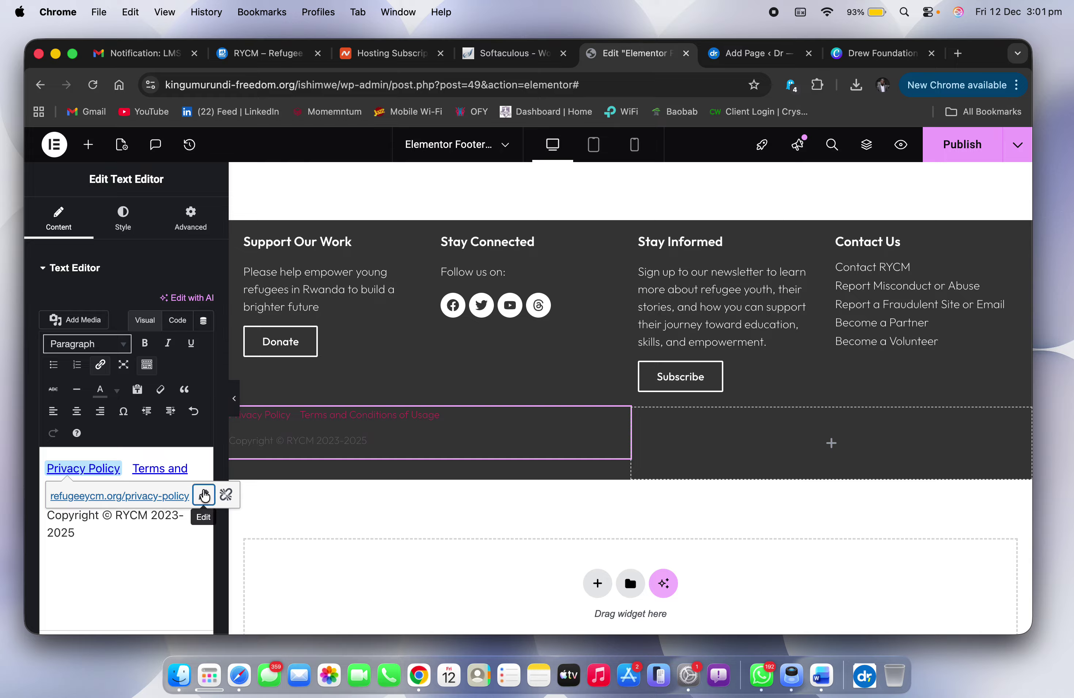
pyautogui.click(206, 494)
pyautogui.press('BackSpace')
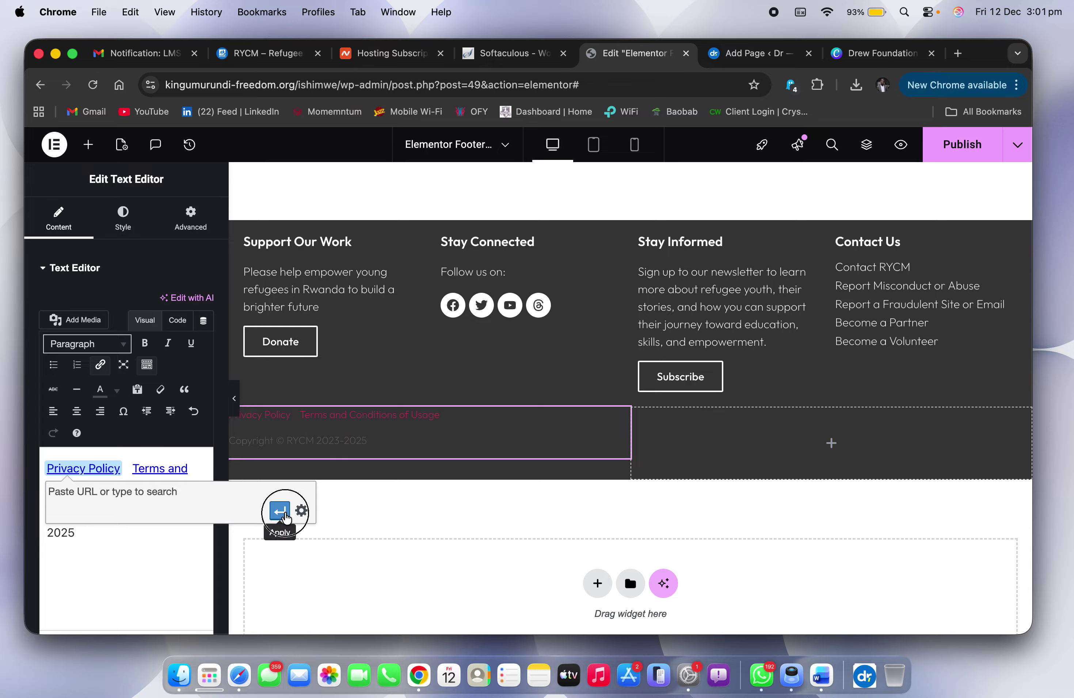
pyautogui.click(280, 511)
pyautogui.click(149, 469)
pyautogui.click(273, 513)
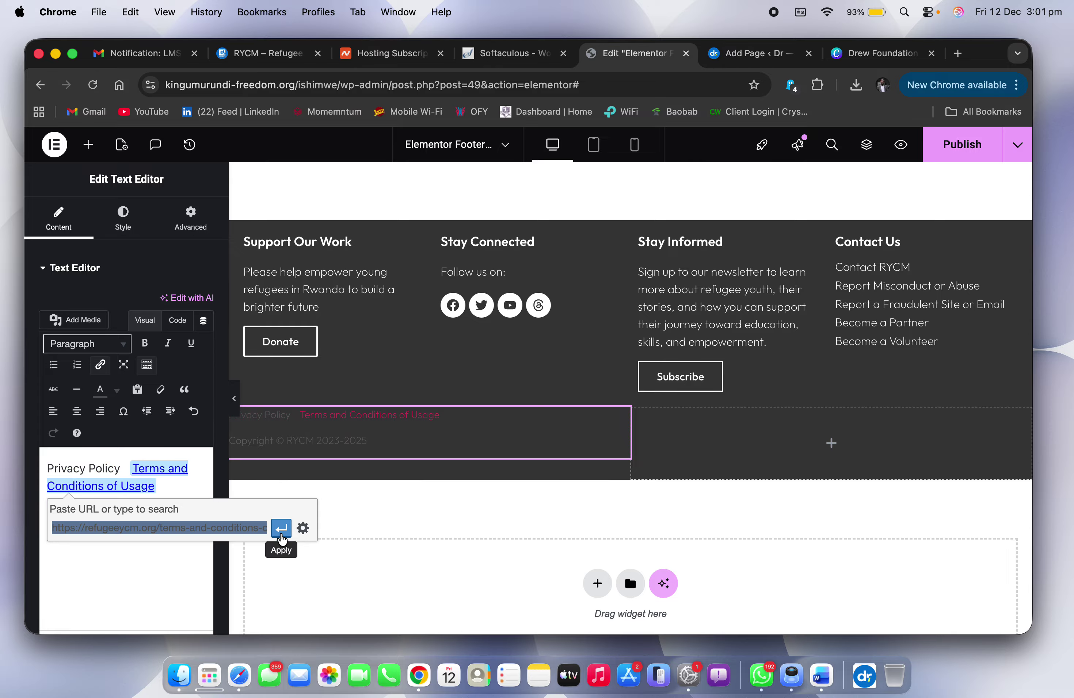
pyautogui.press('BackSpace')
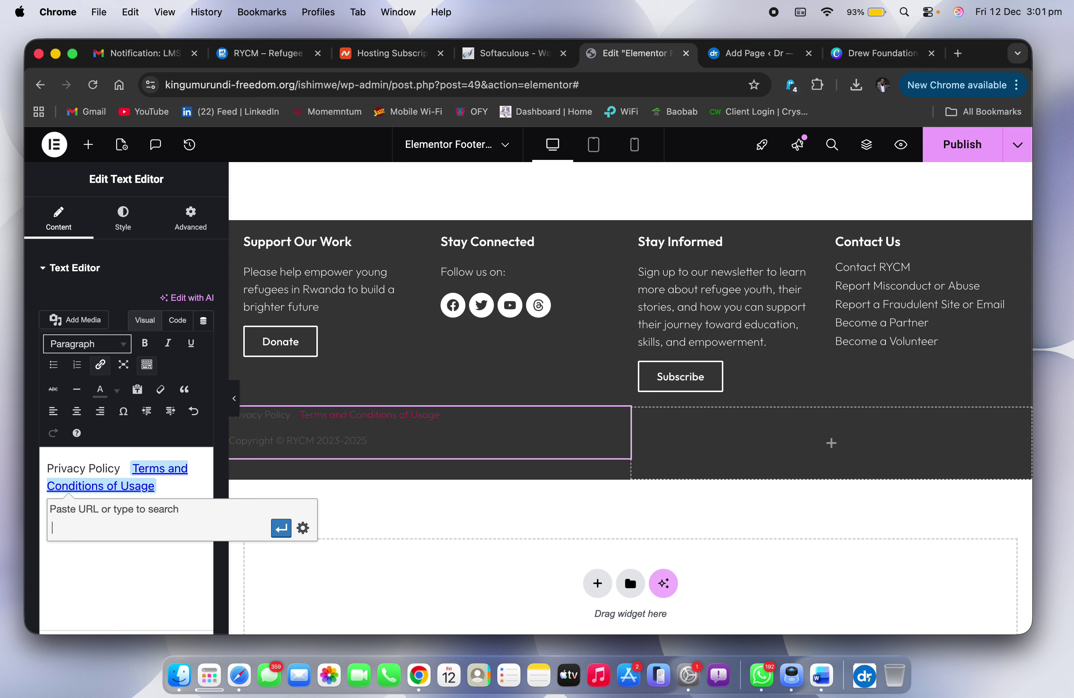
pyautogui.click(281, 527)
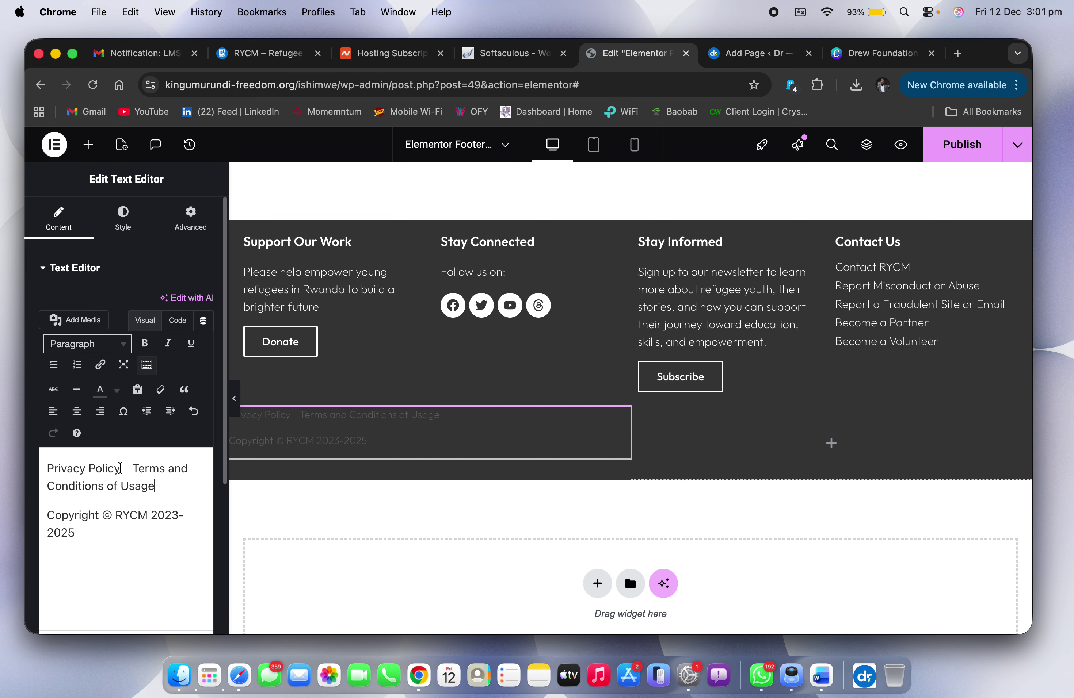
# Step: Create and publish a new WordPress page titled Privacy Policy, using the title copied from the footer text
pyautogui.moveTo(120, 468); pyautogui.dragTo(32, 466)
pyautogui.press('super+c')
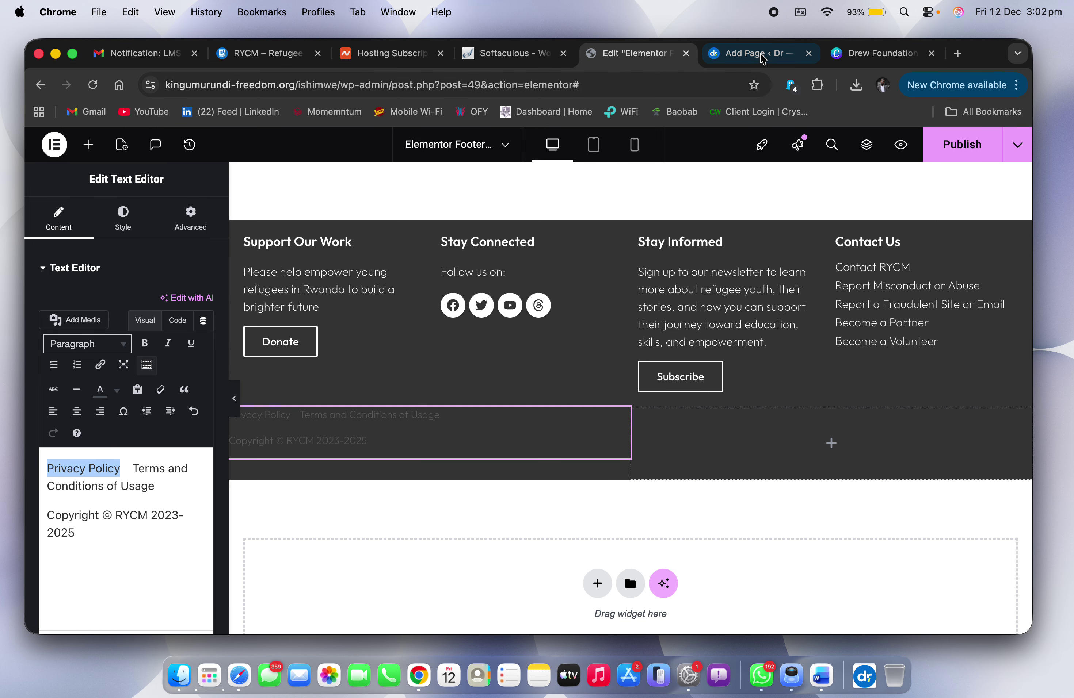
pyautogui.click(763, 58)
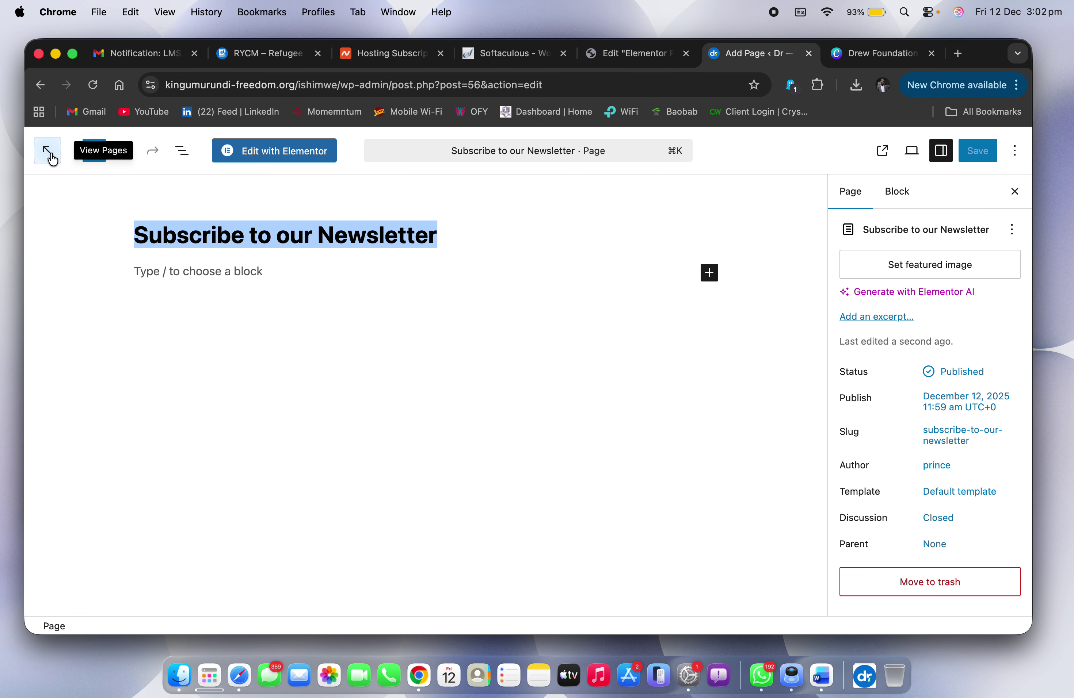
pyautogui.click(46, 168)
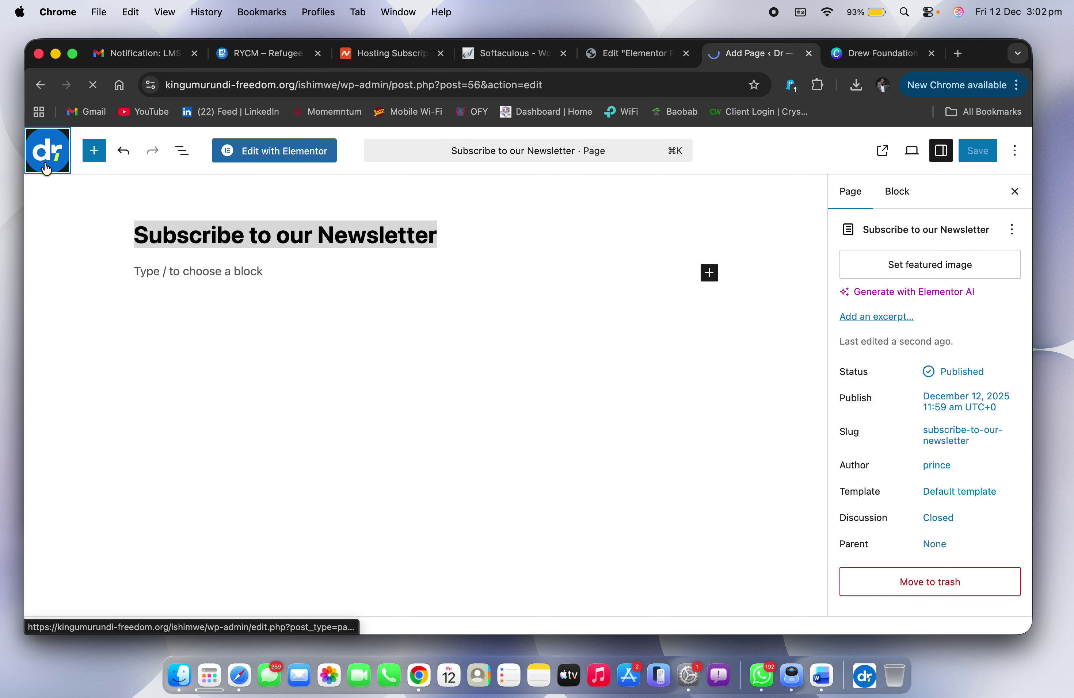
pyautogui.click(227, 175)
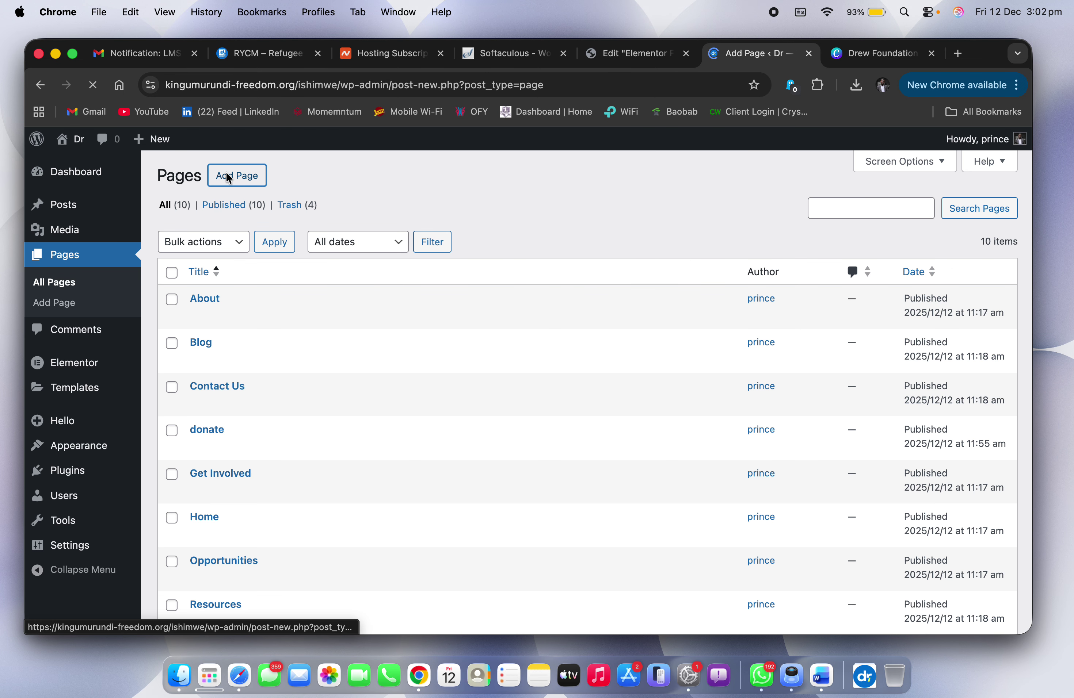
pyautogui.press('super+v')
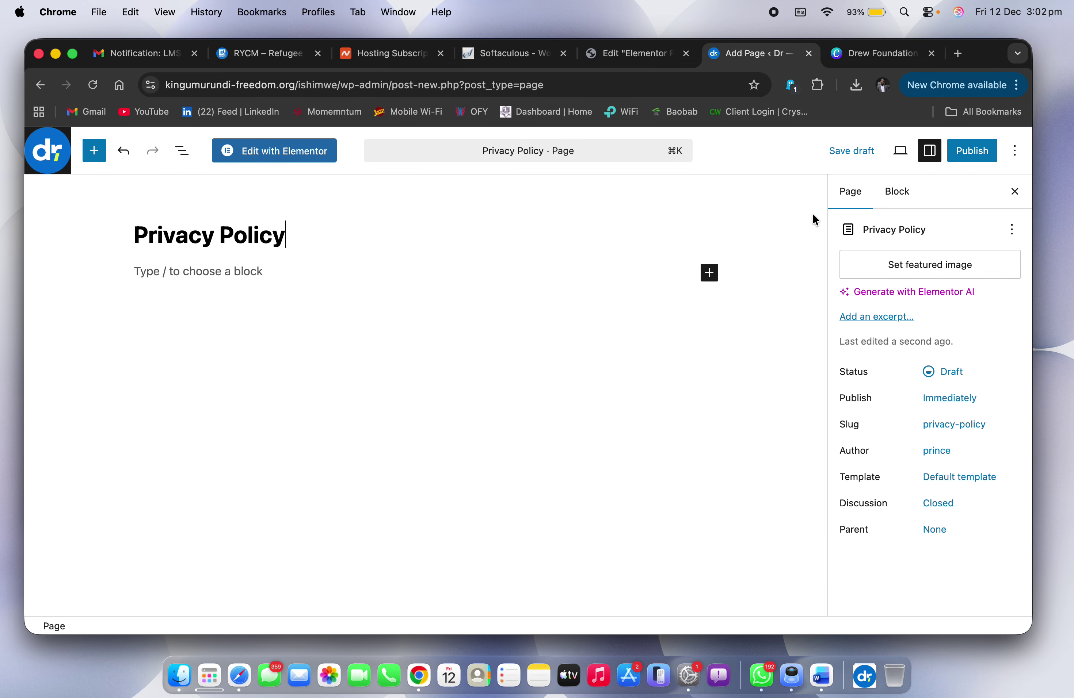
pyautogui.click(977, 156)
pyautogui.click(978, 156)
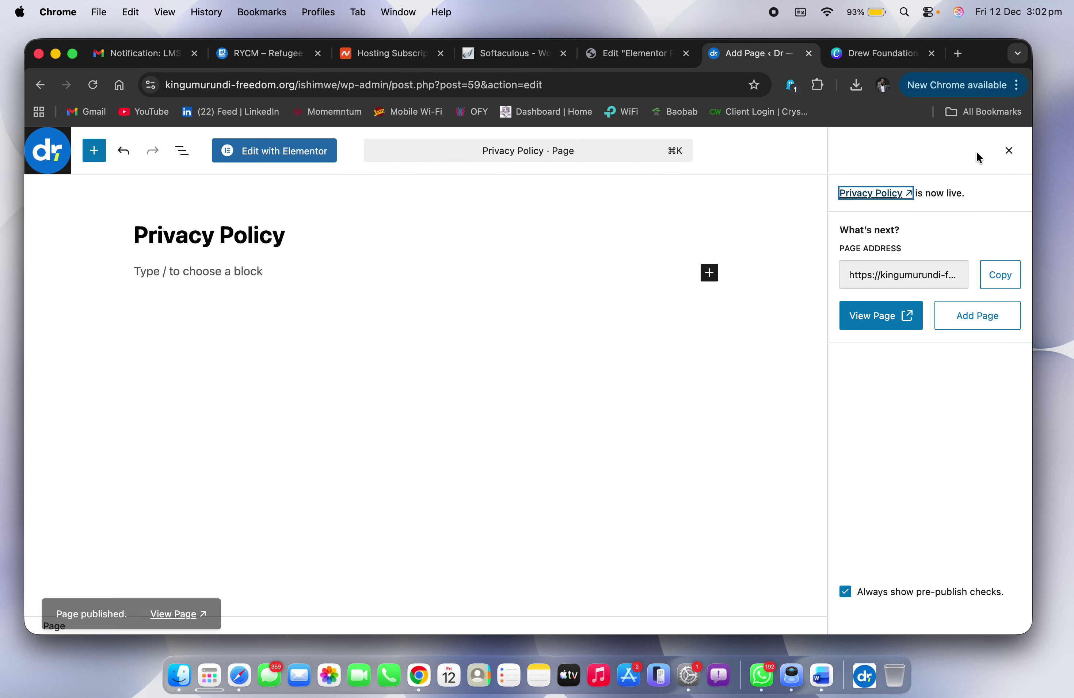
# Step: Create and publish a WordPress page titled Terms and Conditions of Usage, copied from the footer text, and return to the Elementor footer
pyautogui.click(629, 54)
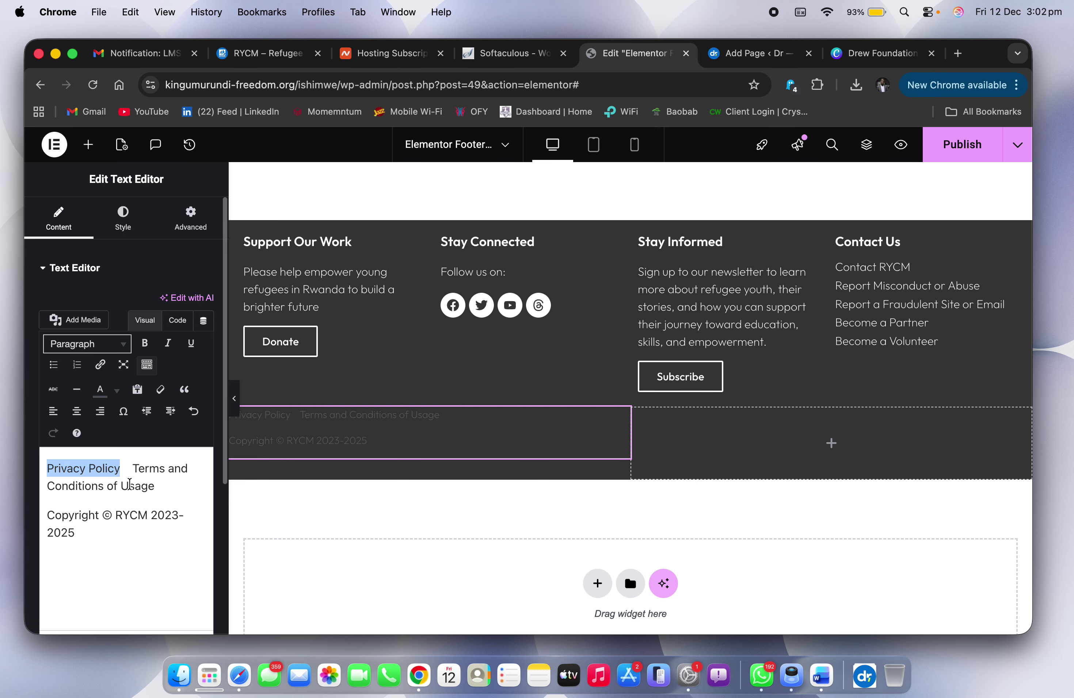
pyautogui.moveTo(156, 487); pyautogui.dragTo(131, 467)
pyautogui.press('super+c')
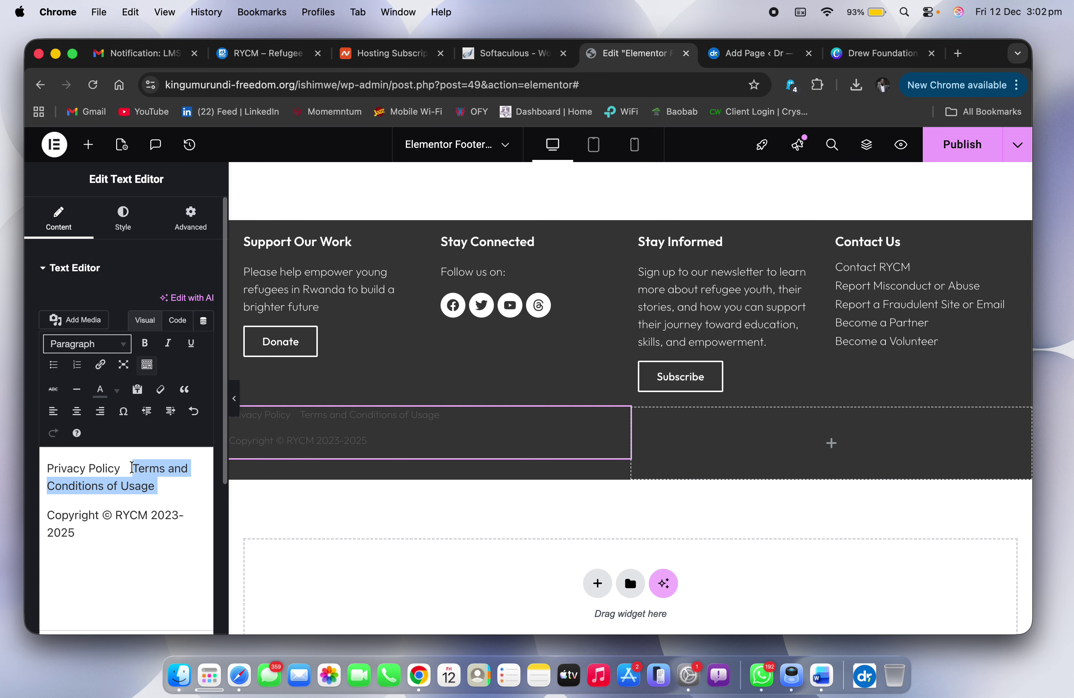
pyautogui.click(731, 58)
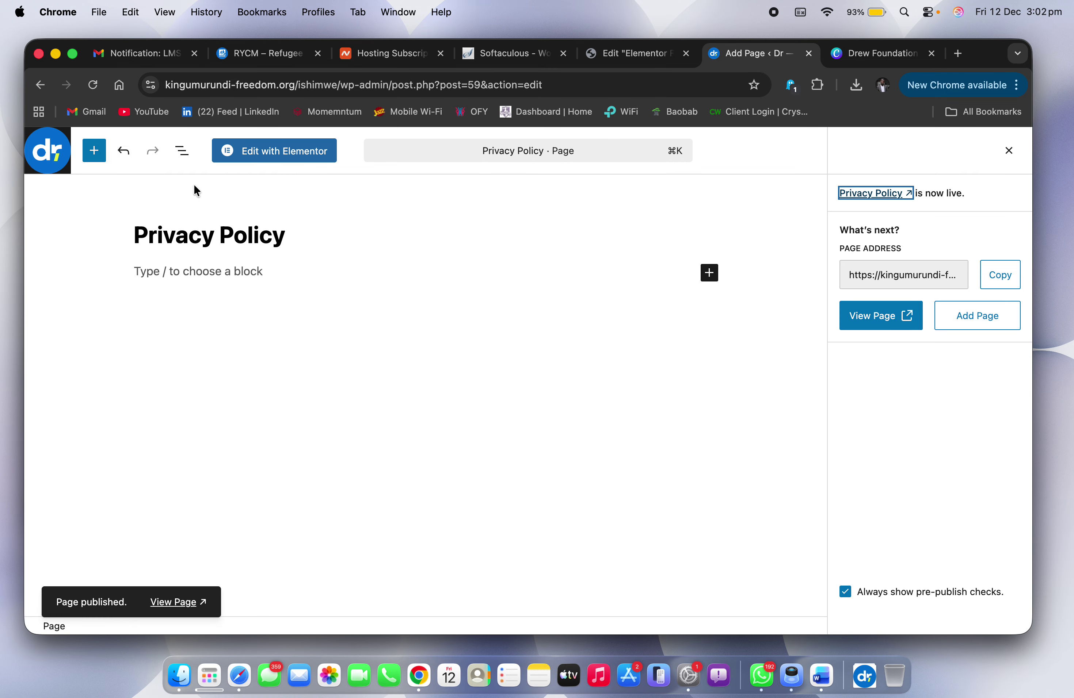
pyautogui.click(47, 150)
pyautogui.click(226, 185)
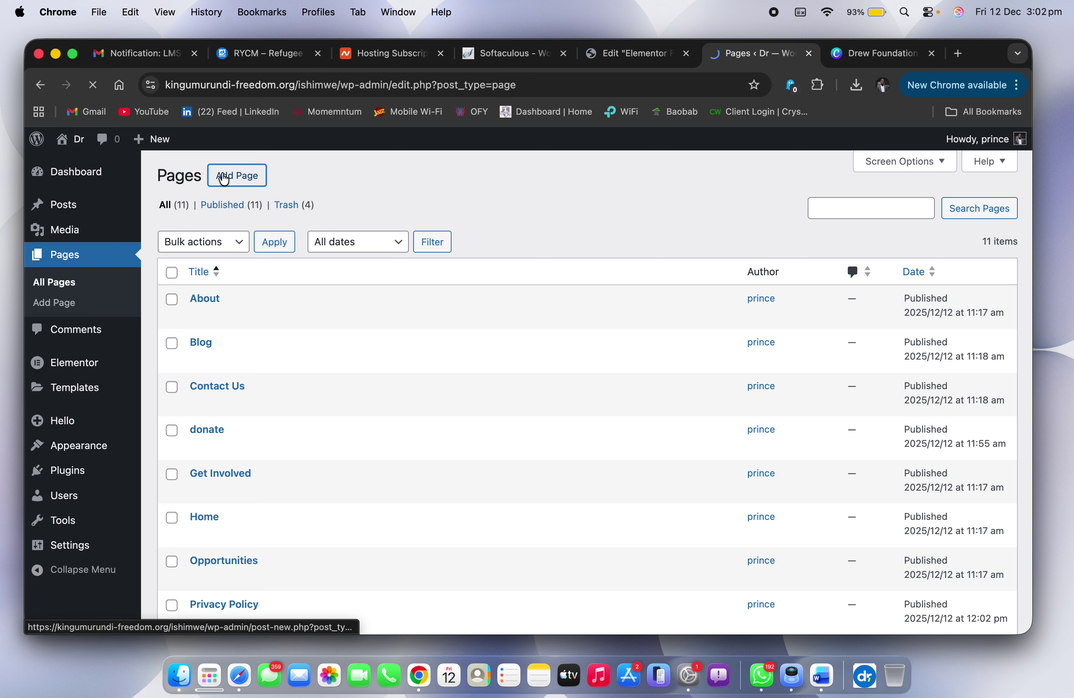
pyautogui.press('super+v')
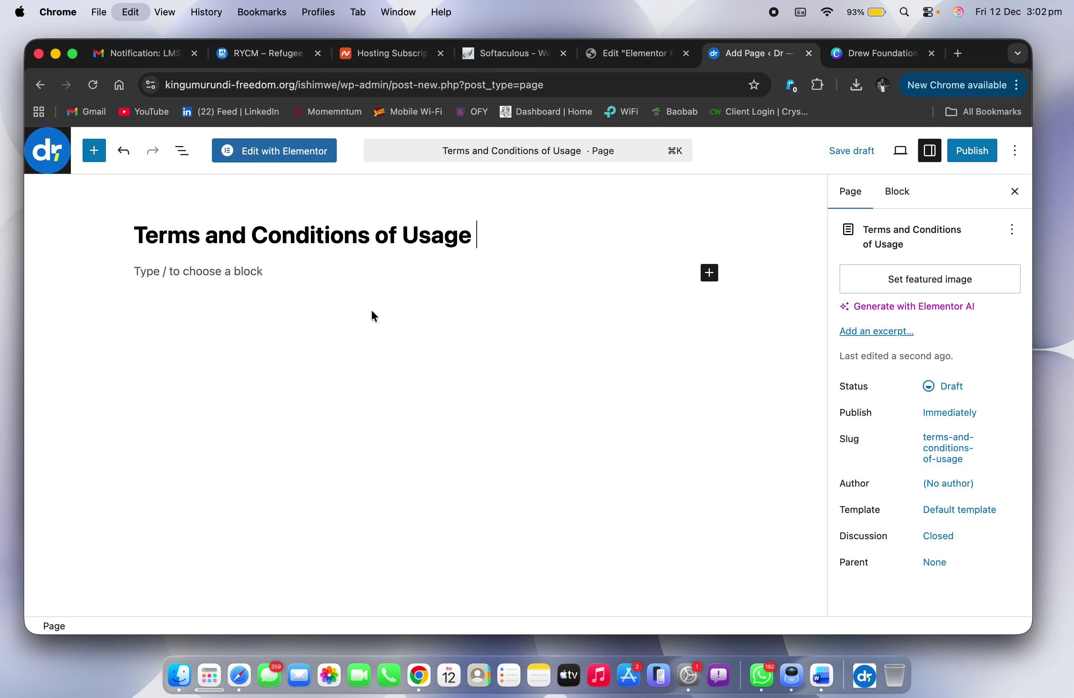
pyautogui.click(968, 153)
pyautogui.click(966, 161)
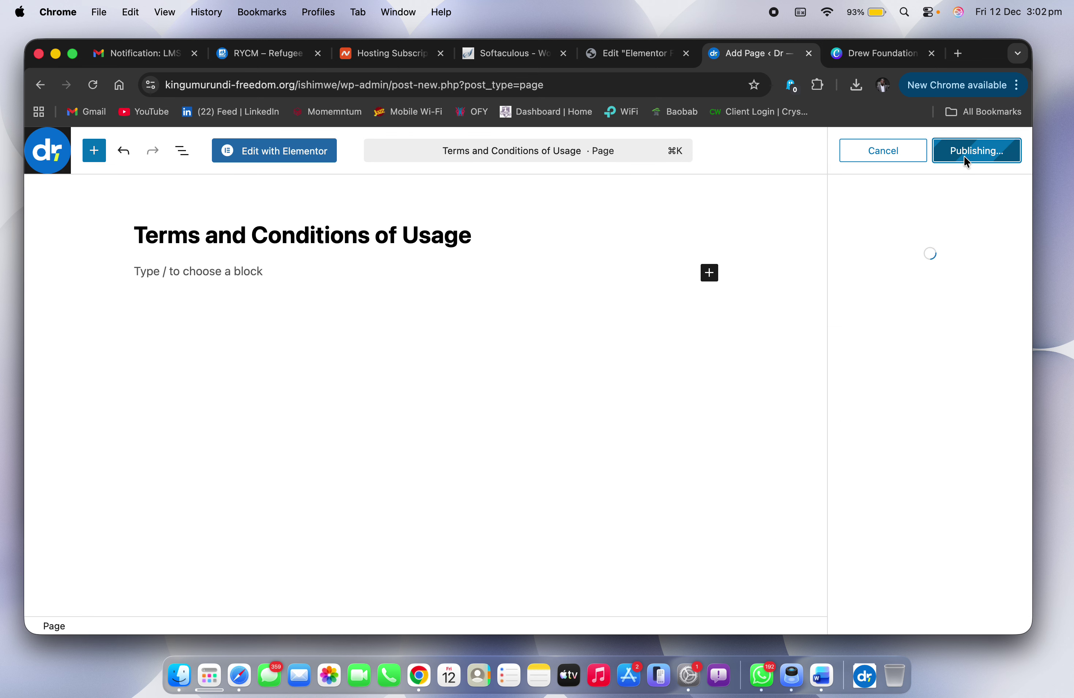
pyautogui.click(631, 53)
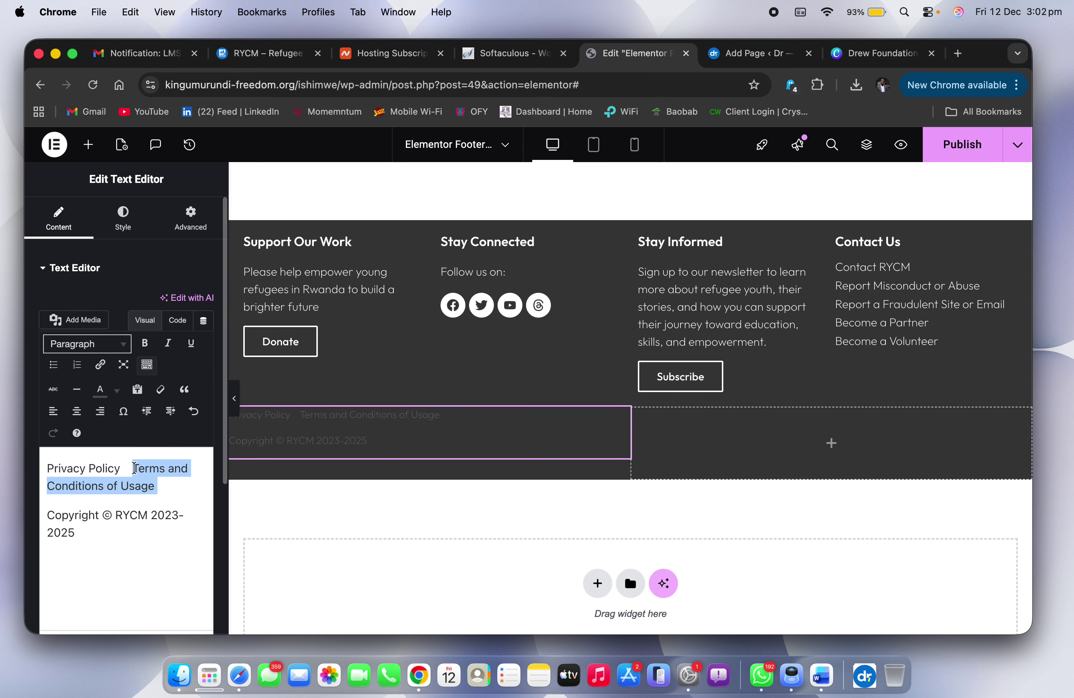
# Step: Link the Terms and Conditions of Usage text to the page of the same name, searching with the copied title
pyautogui.click(99, 364)
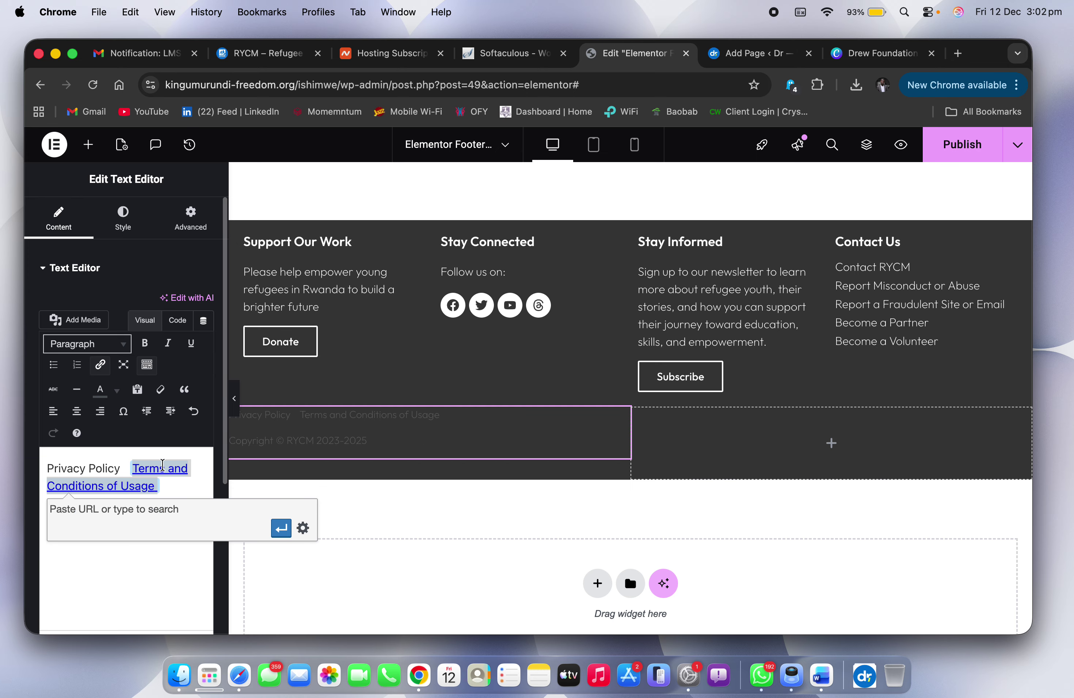
pyautogui.click(133, 470)
pyautogui.moveTo(132, 469); pyautogui.dragTo(166, 479)
pyautogui.press('super+c')
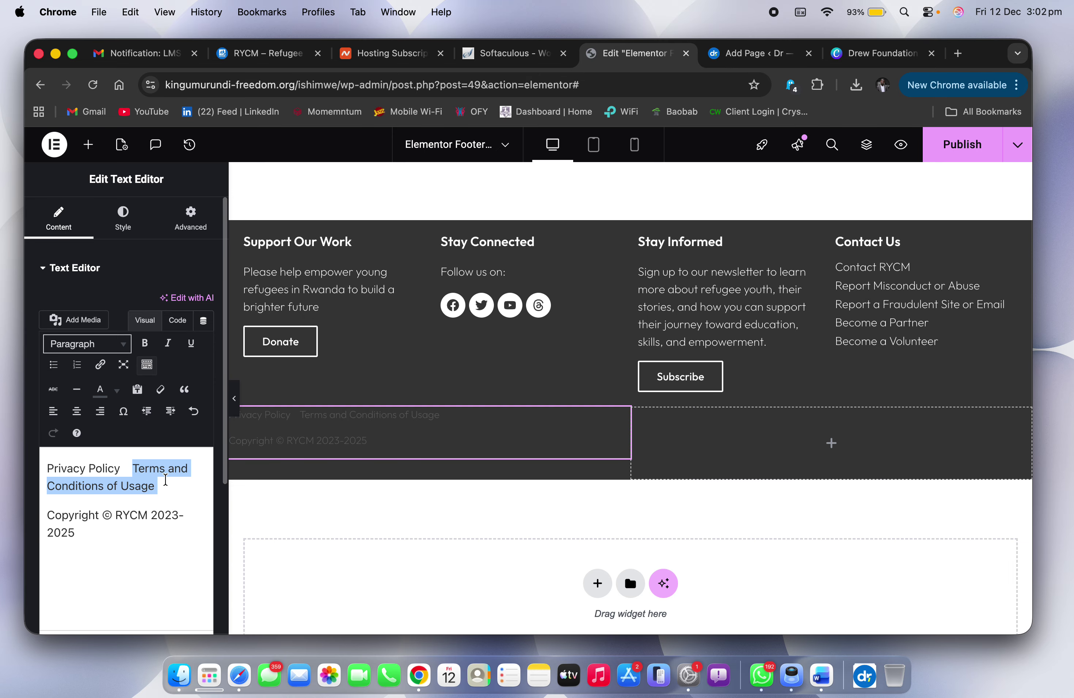
pyautogui.click(100, 365)
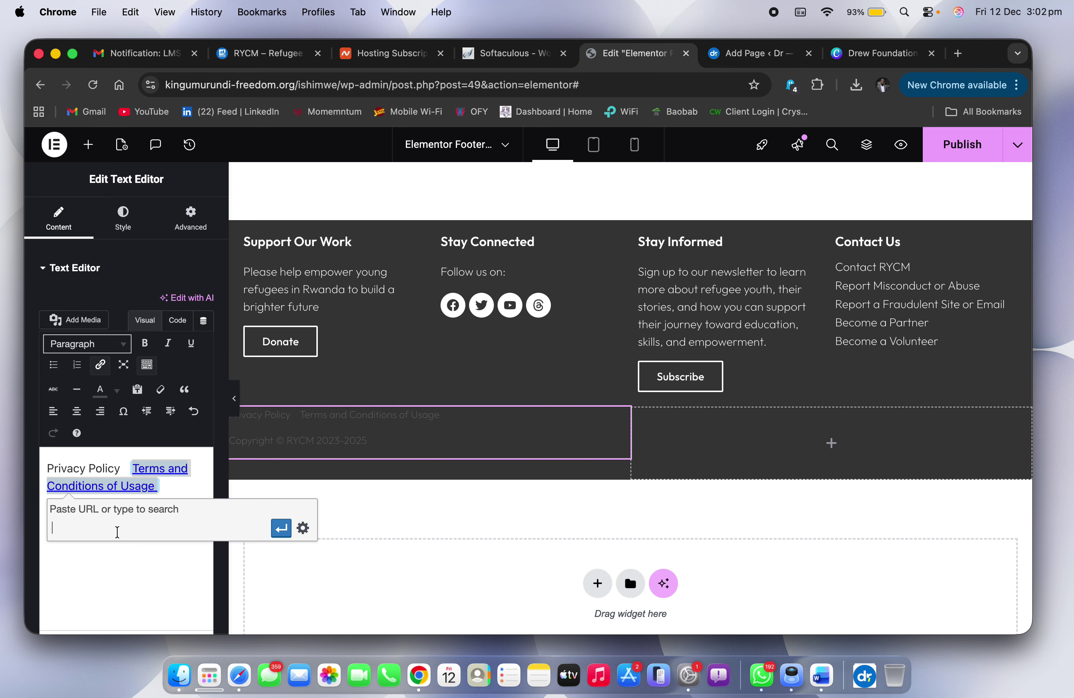
pyautogui.press('super+v')
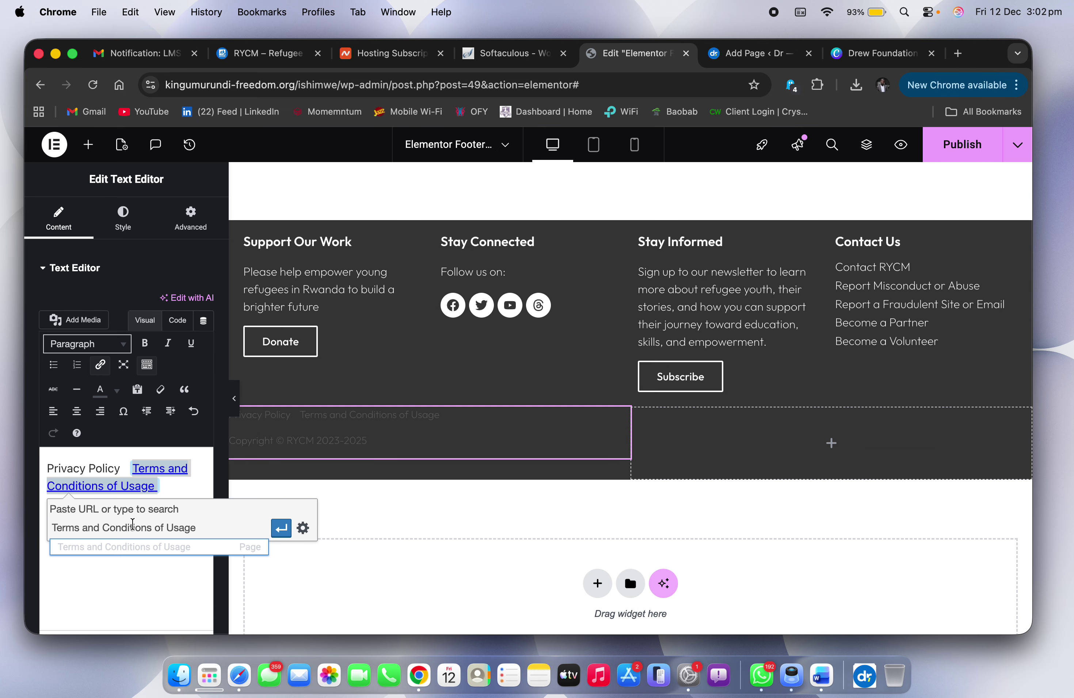
pyautogui.click(101, 548)
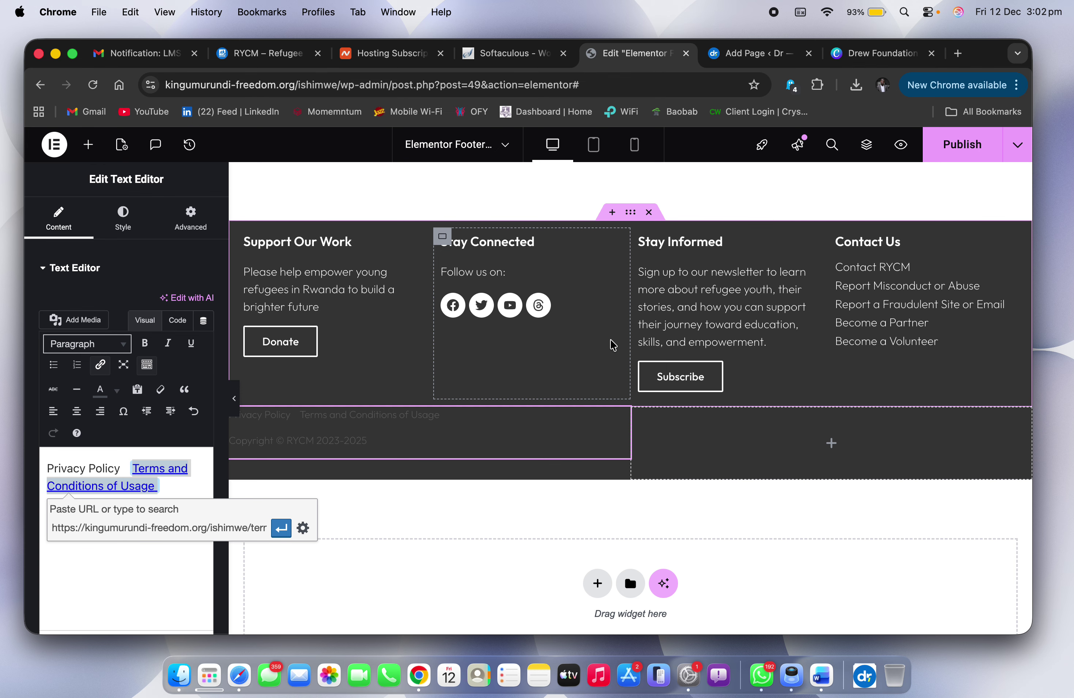
pyautogui.click(281, 528)
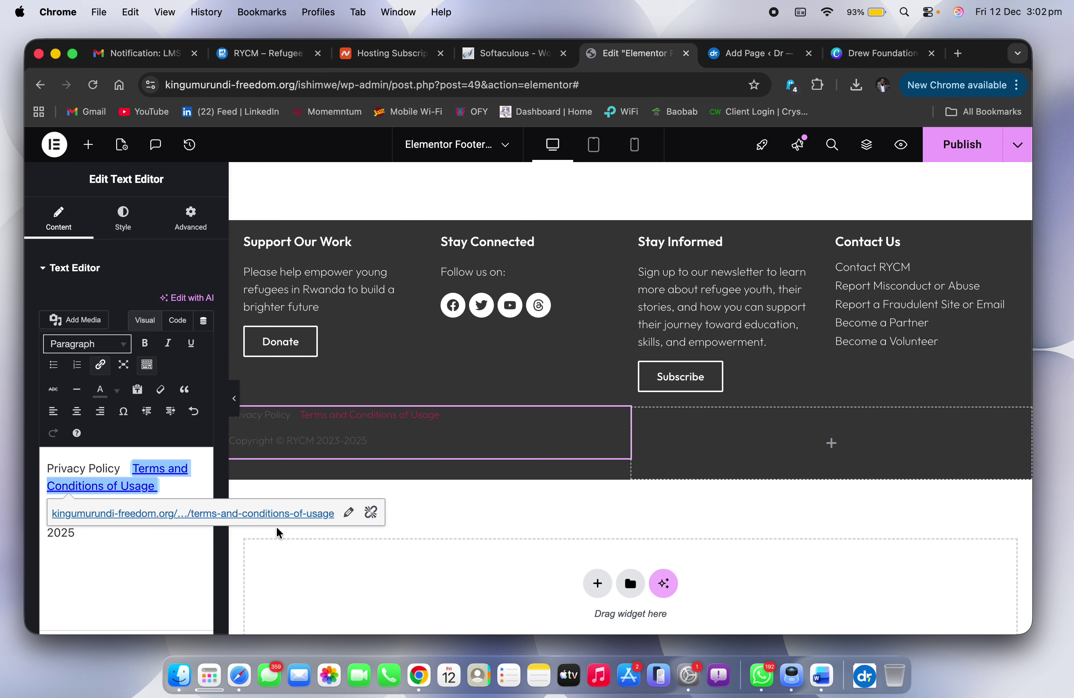
# Step: Add a link to the Privacy Policy text, using the copied words Privacy Policy as the link address
pyautogui.click(118, 469)
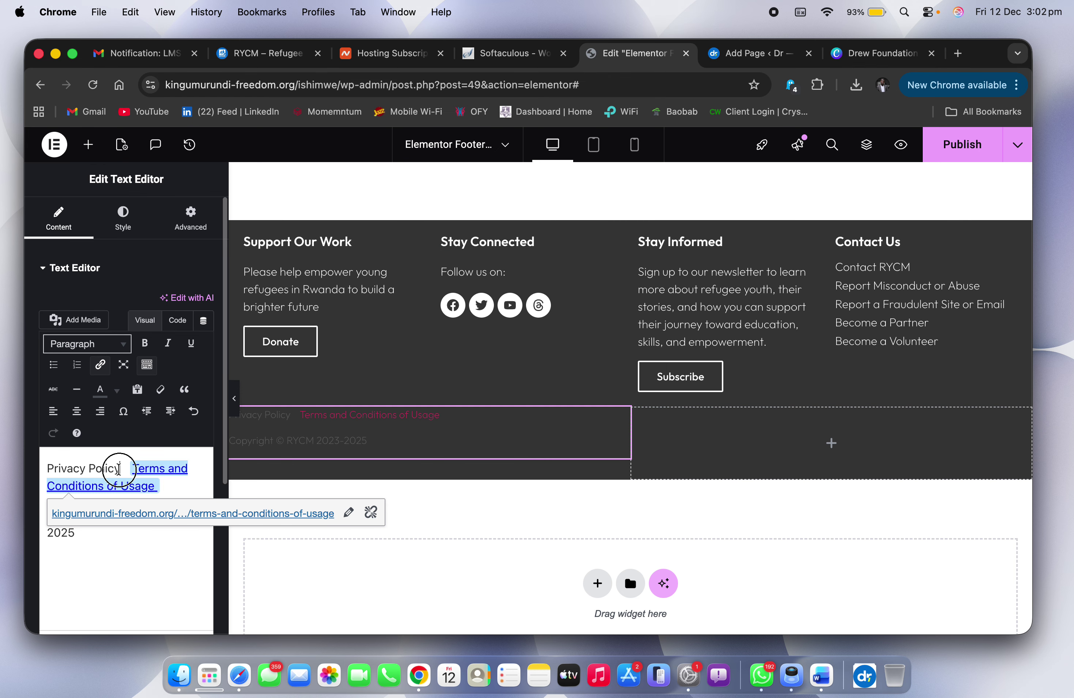
pyautogui.moveTo(119, 469); pyautogui.dragTo(43, 472)
pyautogui.press('super+c')
pyautogui.click(99, 364)
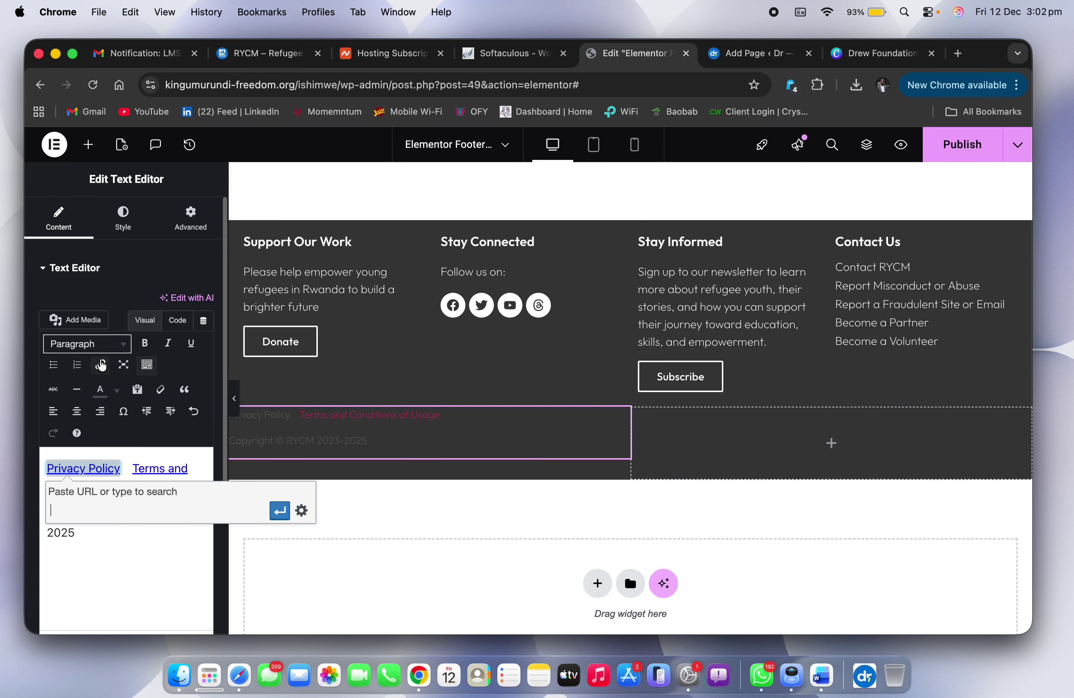
pyautogui.press('super+v')
pyautogui.click(280, 511)
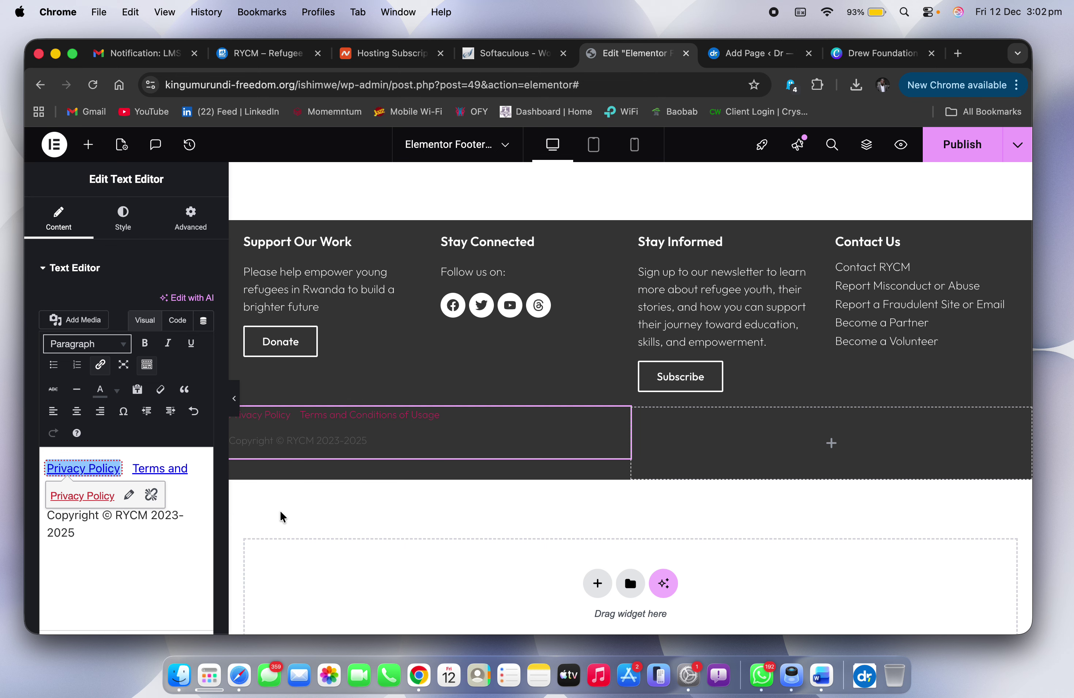
pyautogui.click(410, 524)
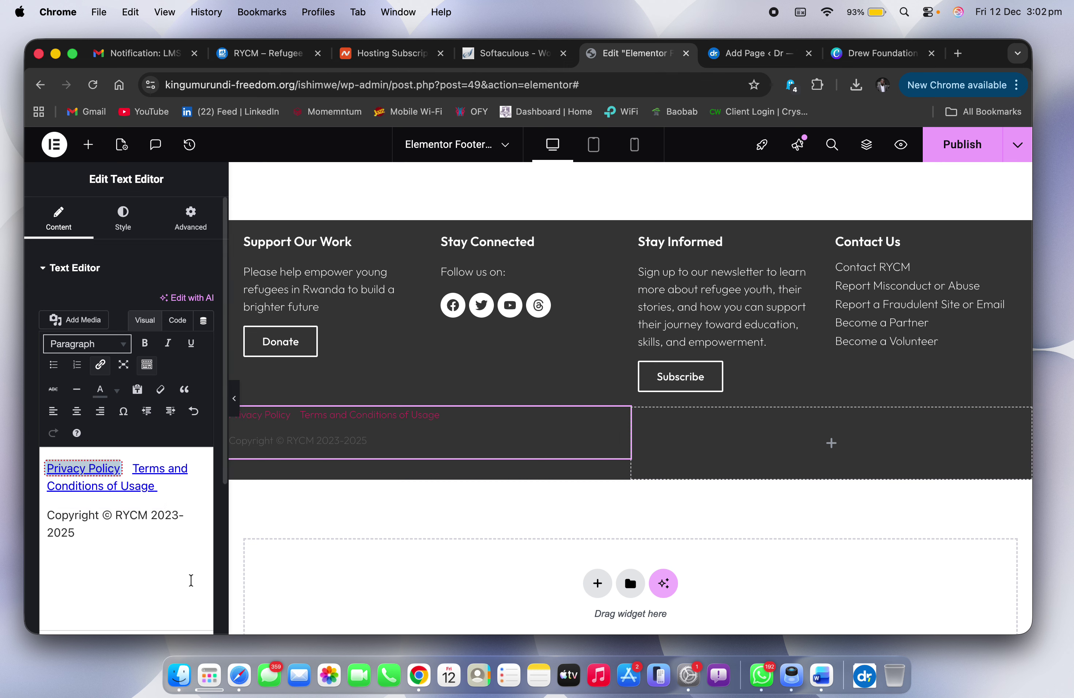
# Step: Set both the text colour and normal link colour of the policy text widget to the global white #FFFFFF
pyautogui.click(123, 212)
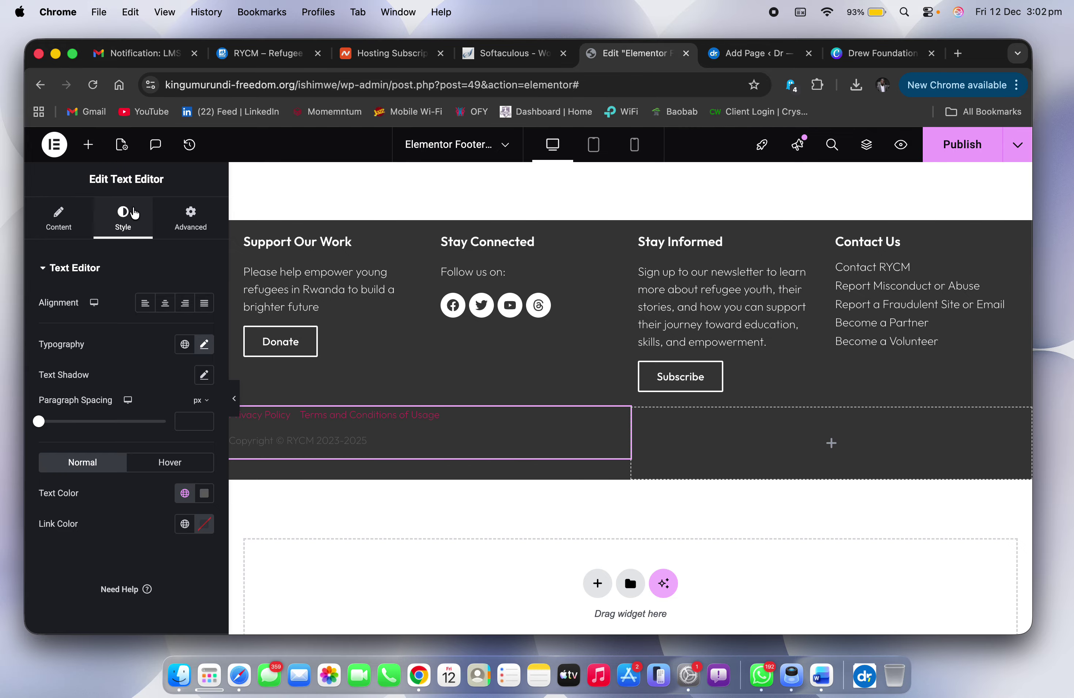
pyautogui.click(185, 493)
pyautogui.click(79, 460)
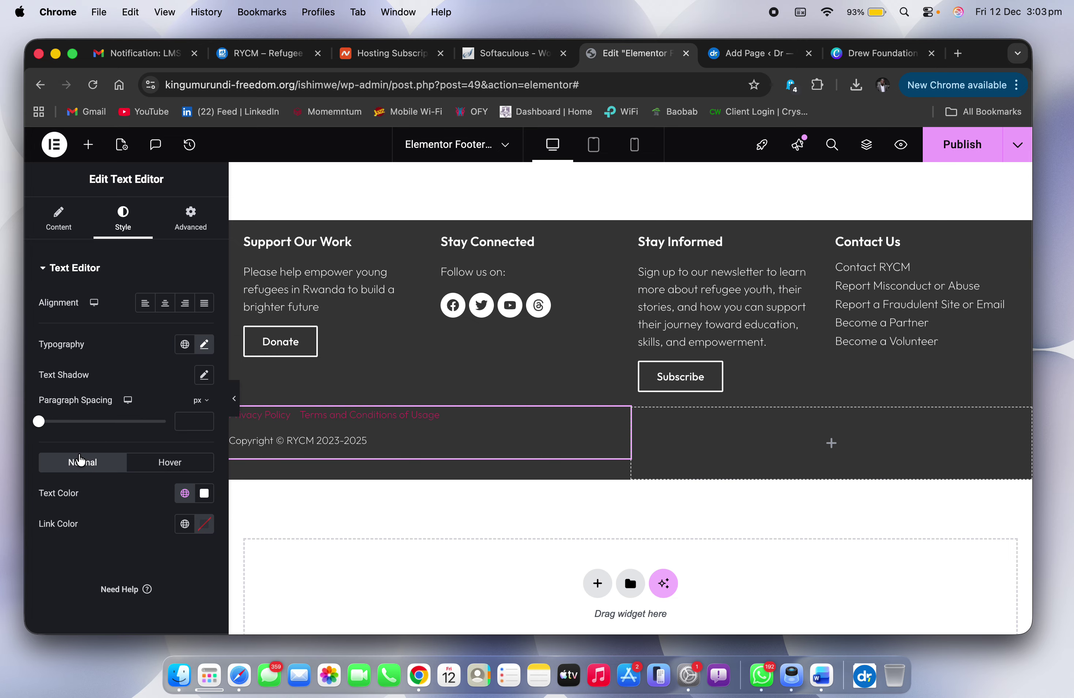
pyautogui.click(98, 569)
pyautogui.click(183, 524)
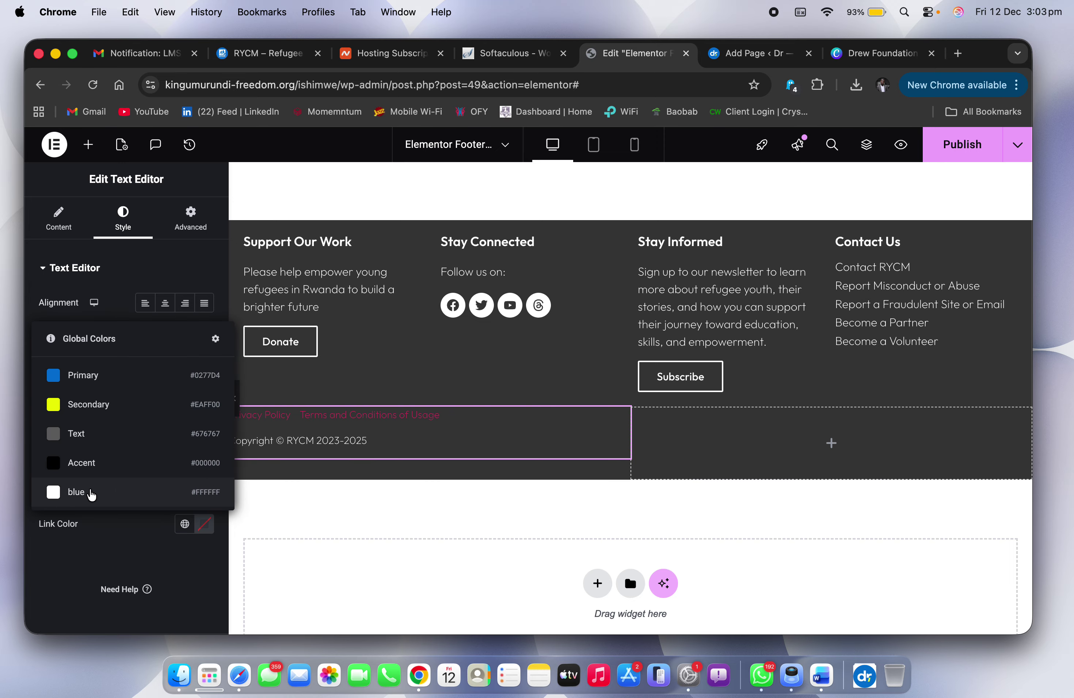
pyautogui.click(89, 493)
pyautogui.click(81, 584)
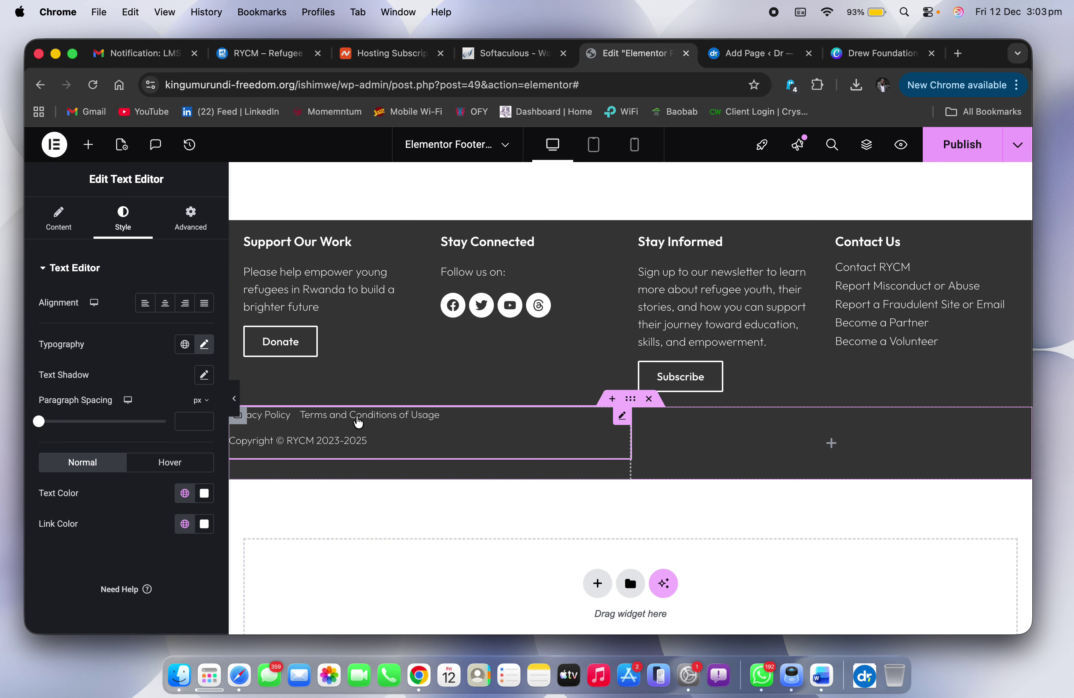
# Step: Set the hover link colour of the policy text widget to the global Primary colour, #0277D4
pyautogui.click(177, 467)
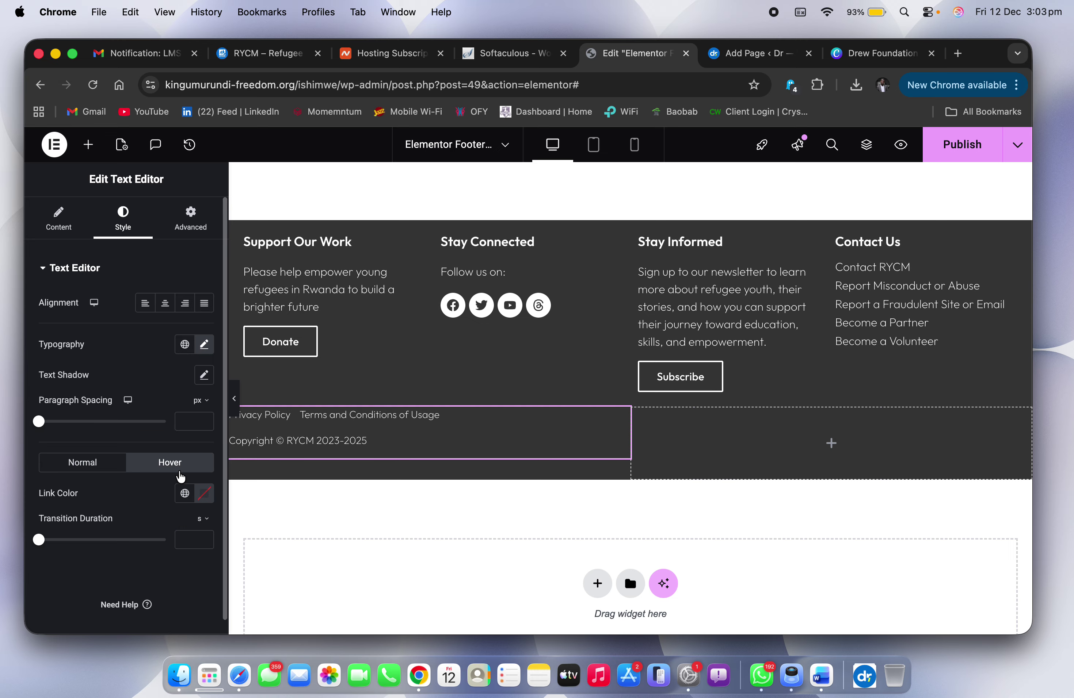
pyautogui.click(189, 499)
pyautogui.click(111, 345)
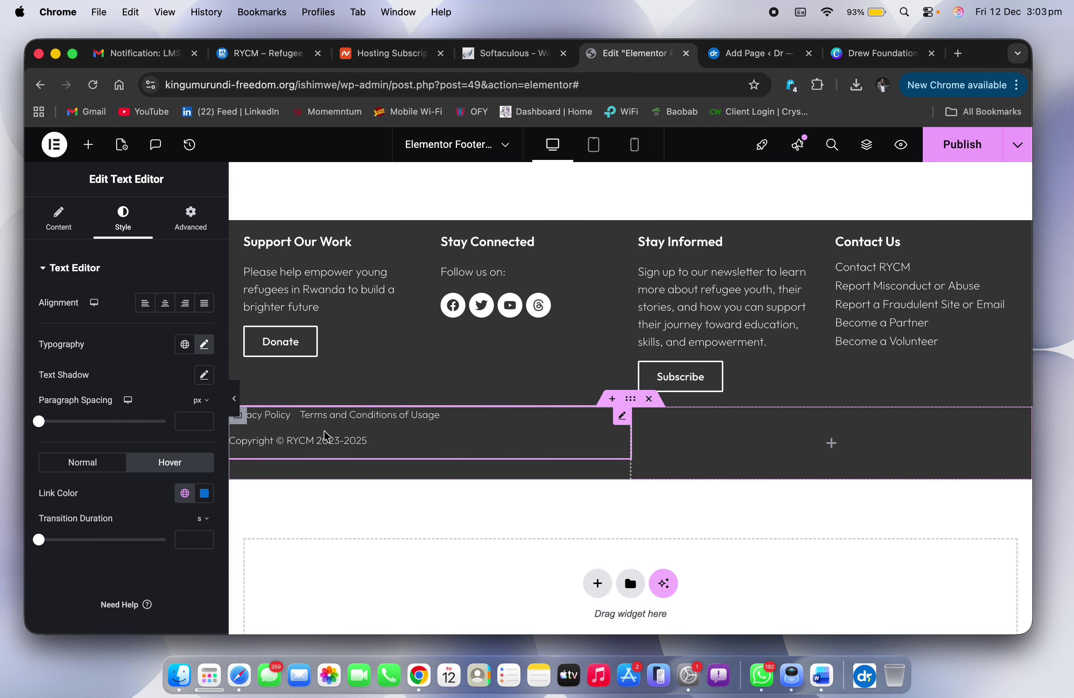
# Step: Set the line height of the policy and copyright text to 8 px
pyautogui.click(204, 345)
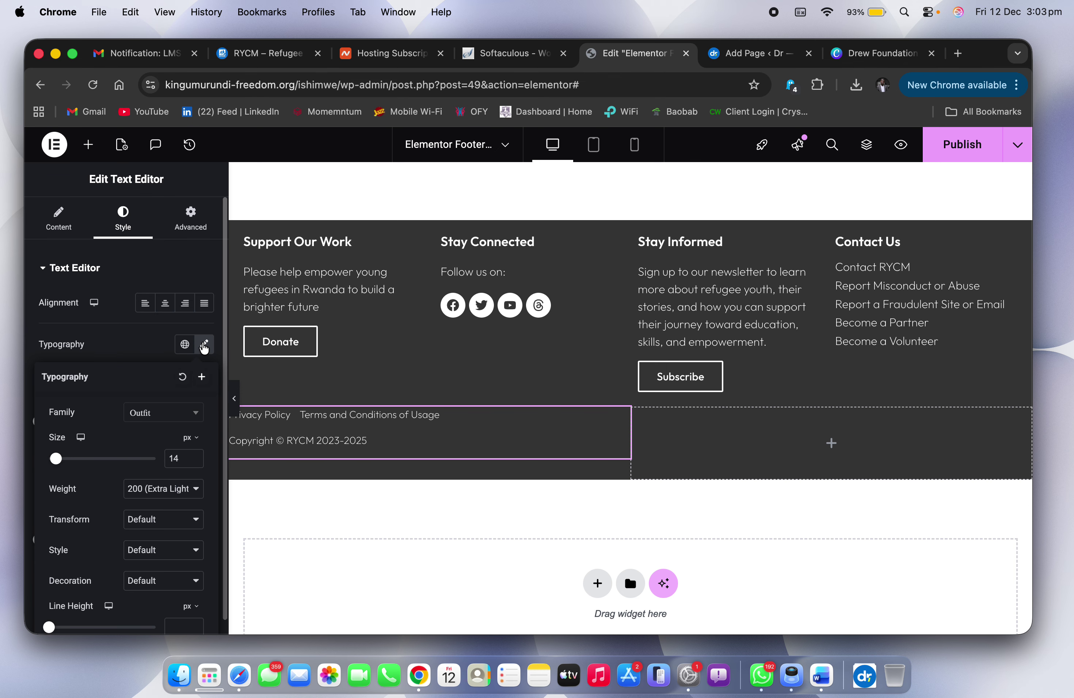
pyautogui.scroll(-3, 145, 566)
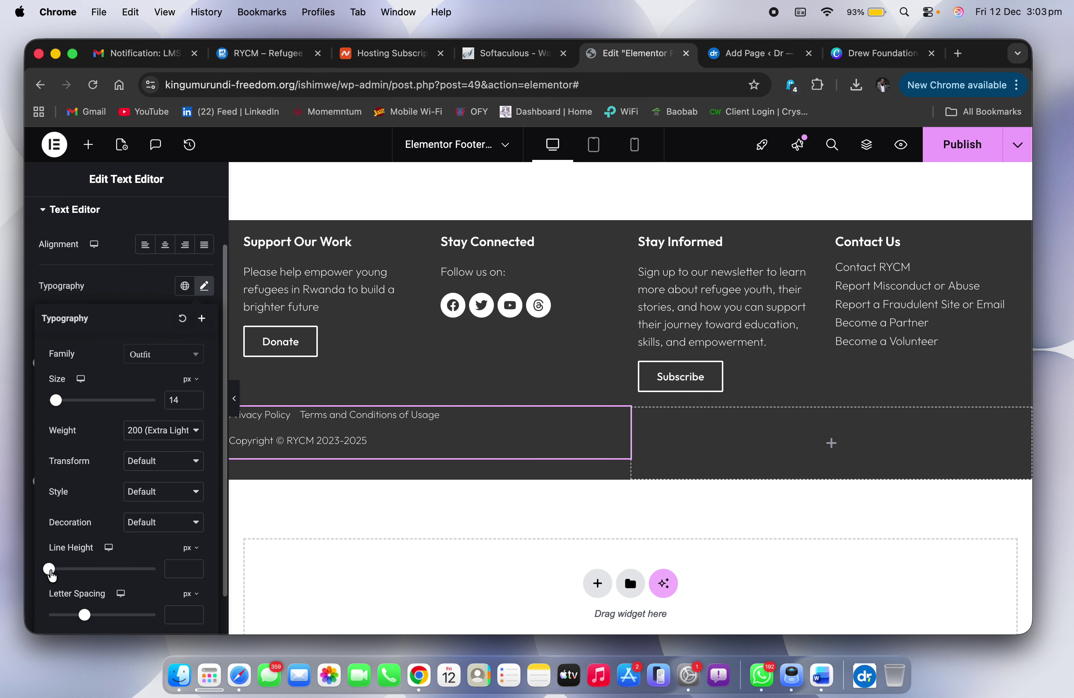
pyautogui.moveTo(51, 572); pyautogui.dragTo(58, 574)
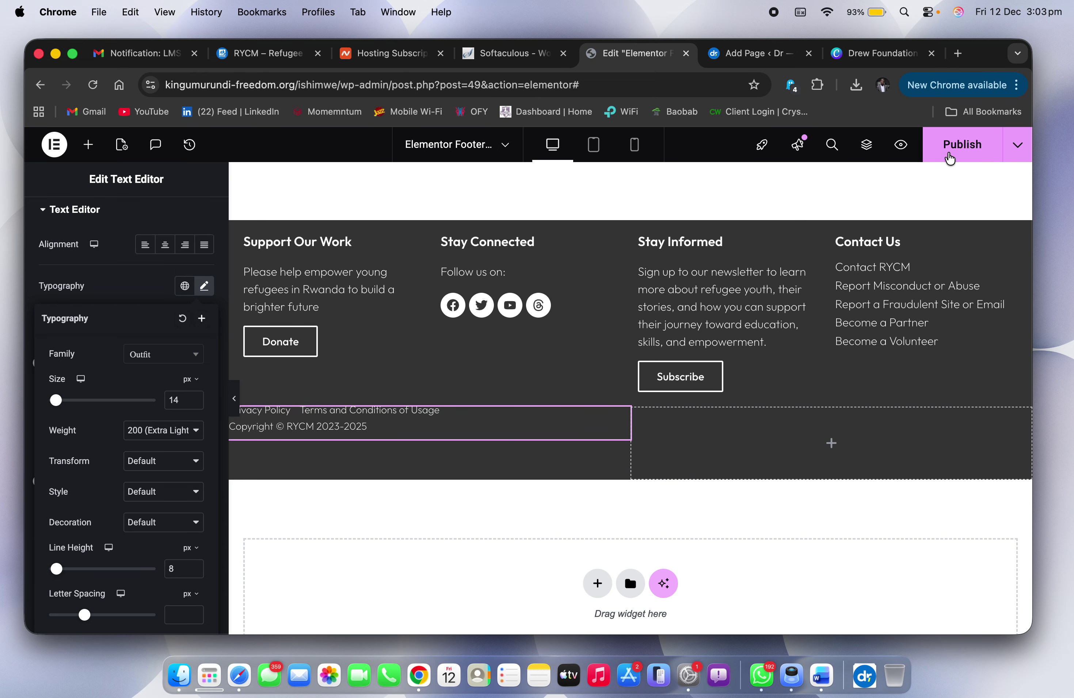
# Step: Check the refugeeycm.org footer in Safari, and add an Image widget with the Drew Foundation logo to the bottom row's empty column
pyautogui.hotkey('ctrl', 'Right')
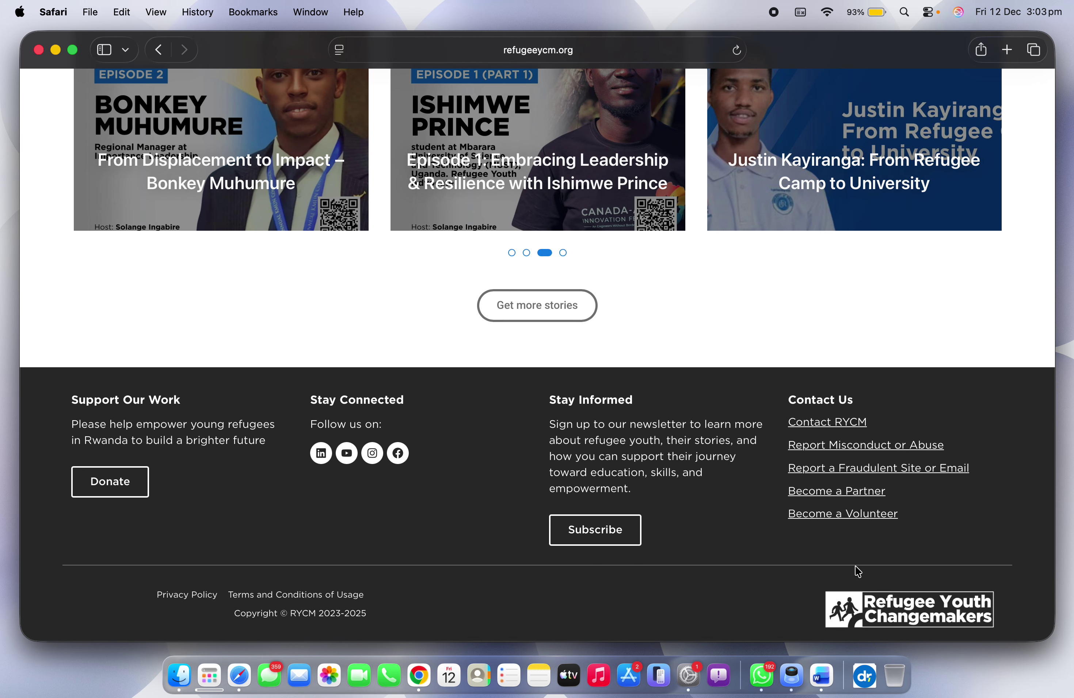
pyautogui.hotkey('ctrl', 'Left')
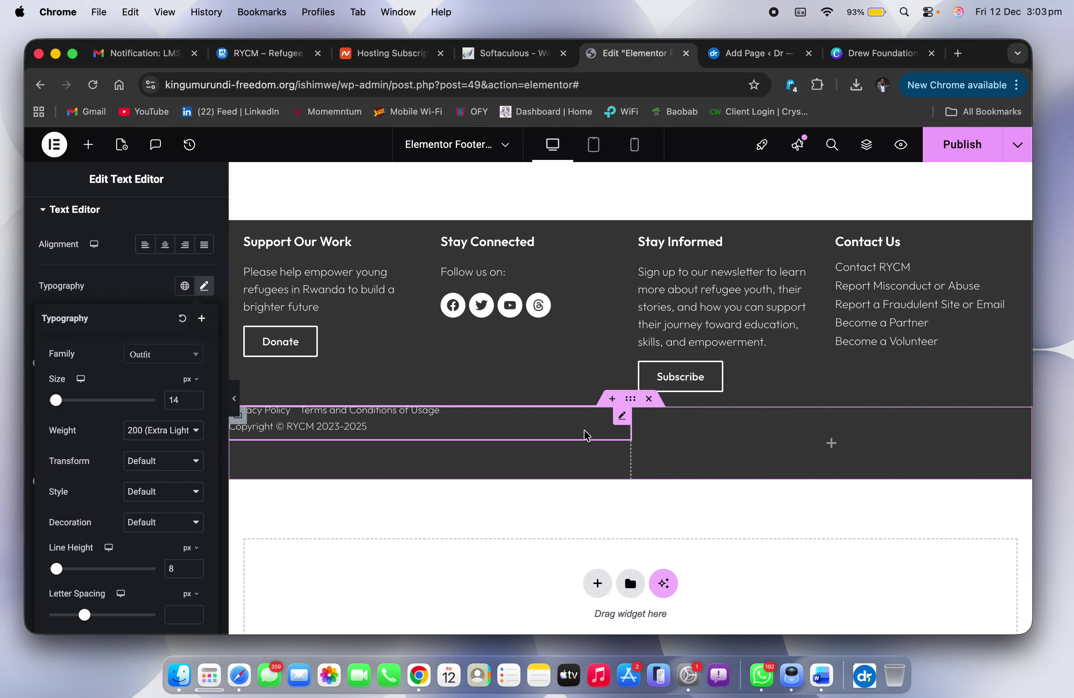
pyautogui.click(88, 145)
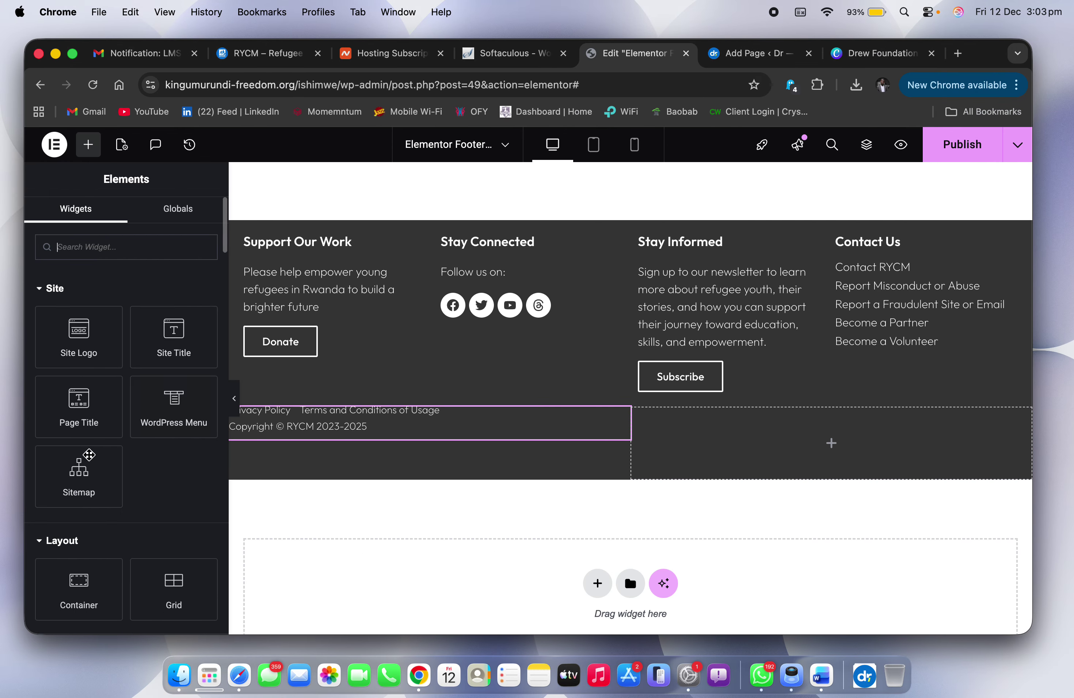
pyautogui.scroll(-5, 210, 510)
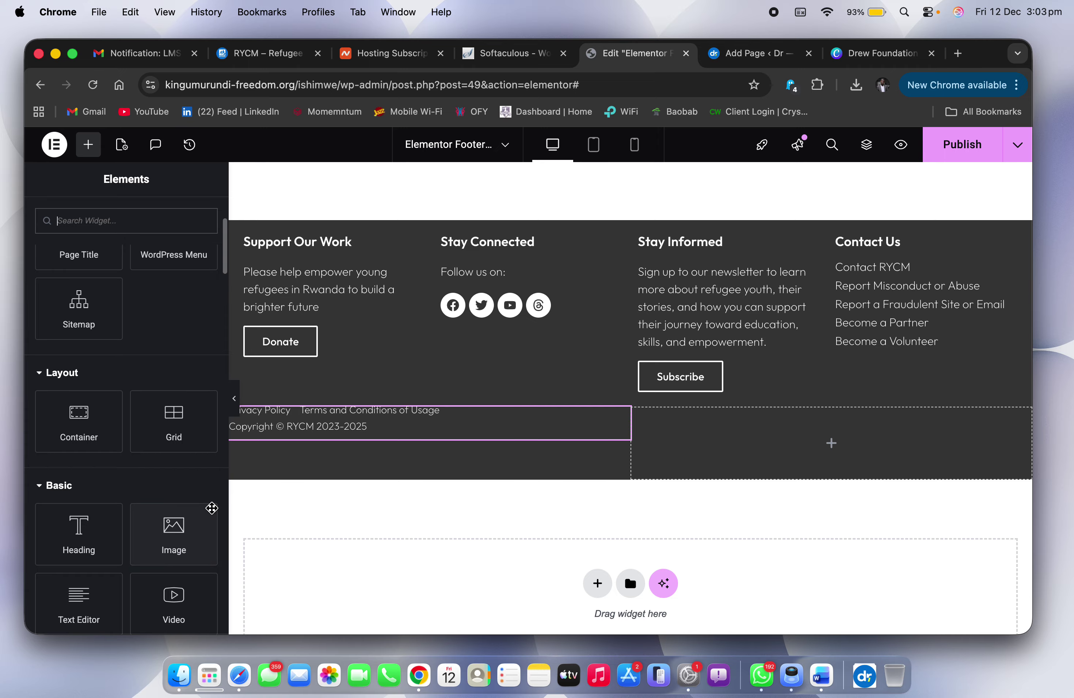
pyautogui.moveTo(181, 535); pyautogui.dragTo(753, 442)
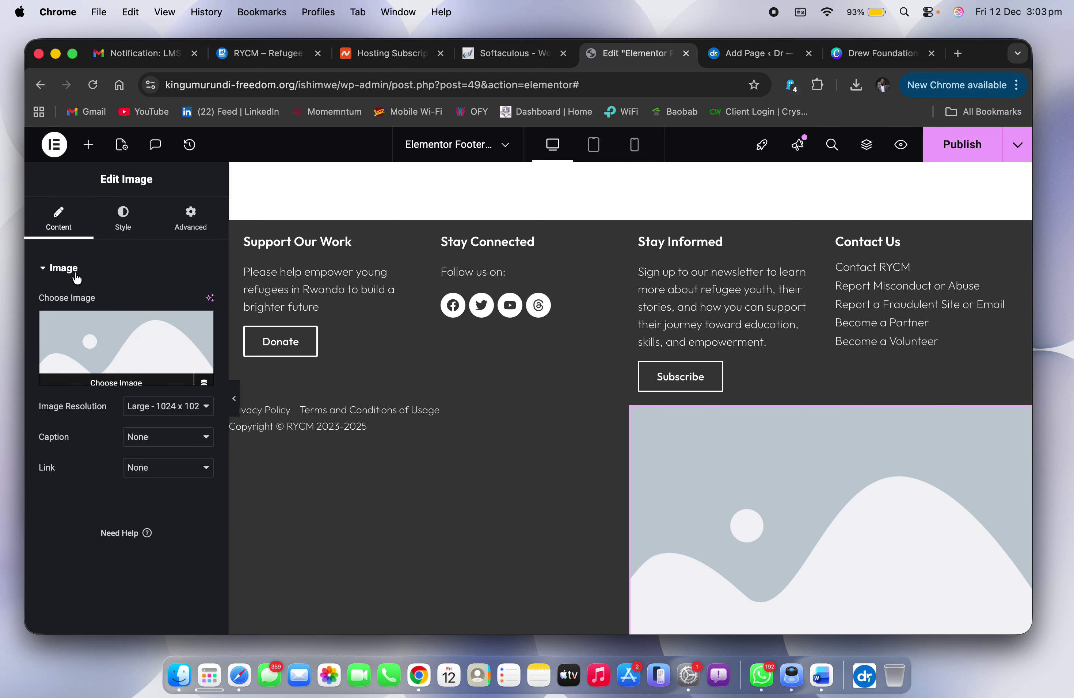
pyautogui.click(98, 377)
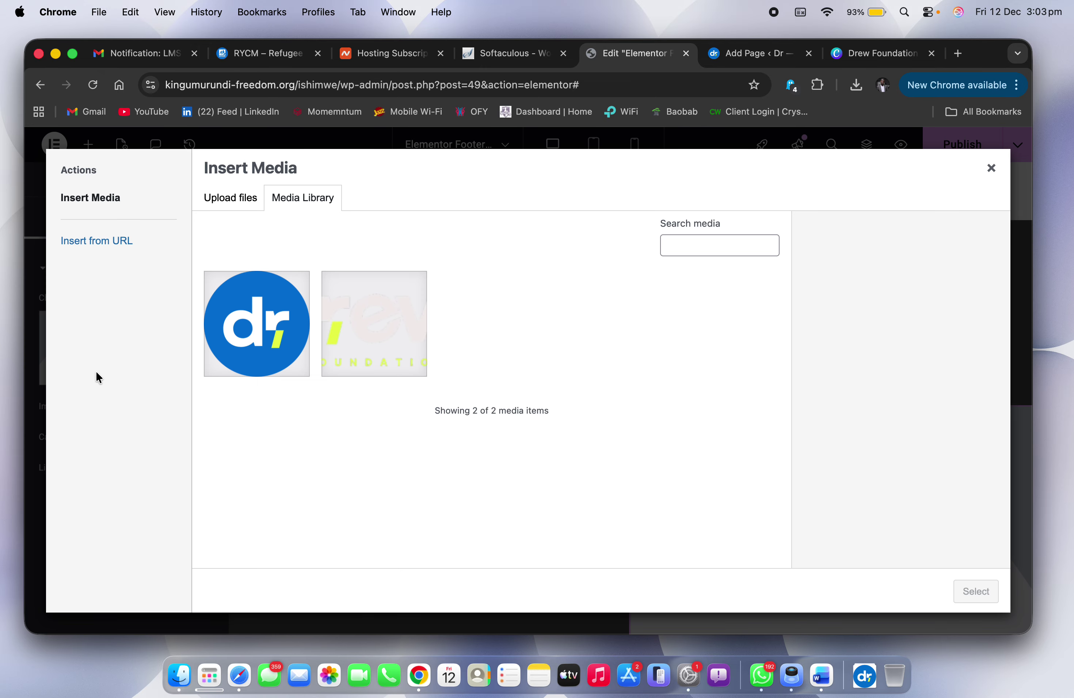
pyautogui.click(380, 341)
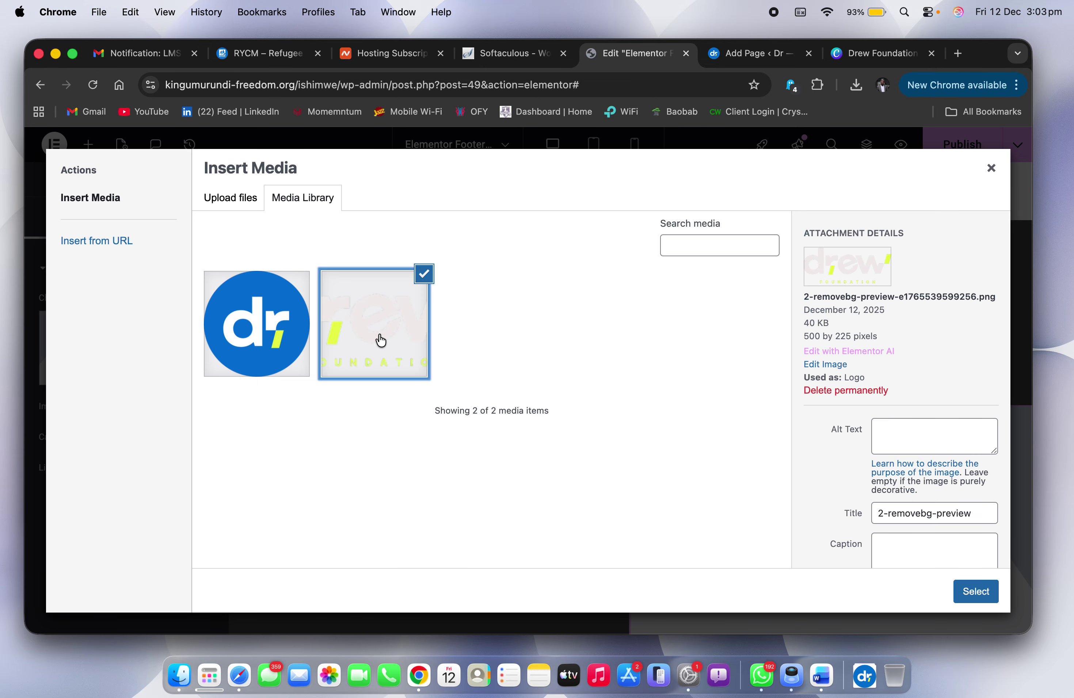
pyautogui.click(969, 589)
# Step: Set the footer logo's width to 23% and align it right, as in the refugeeycm.org footer
pyautogui.click(123, 218)
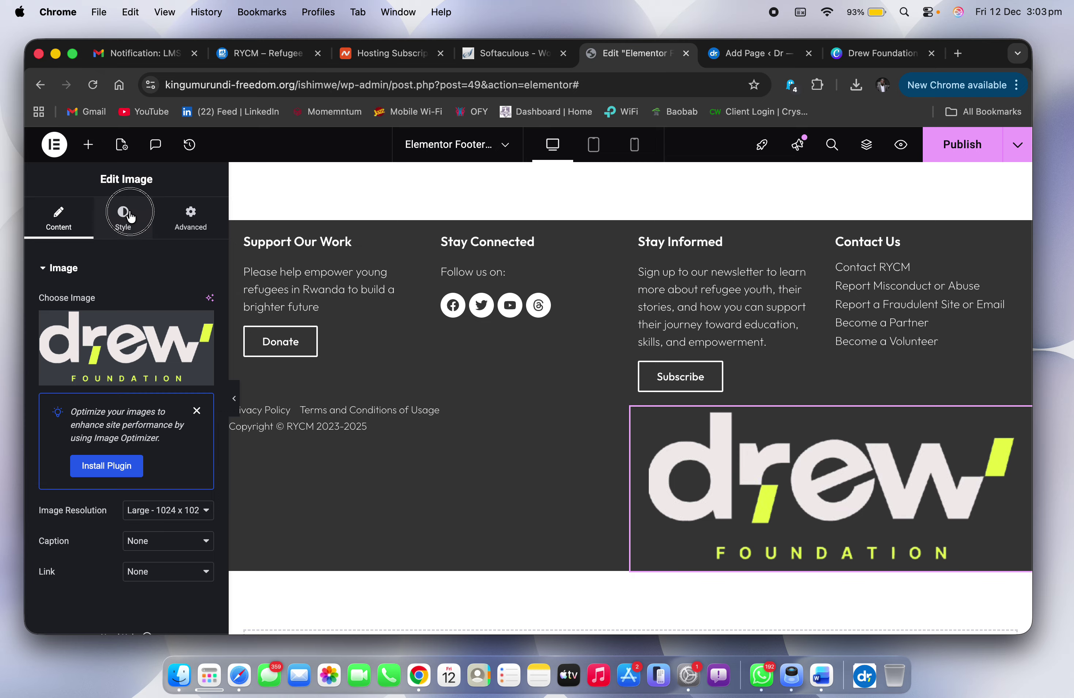
pyautogui.click(39, 349)
pyautogui.moveTo(39, 351); pyautogui.dragTo(67, 355)
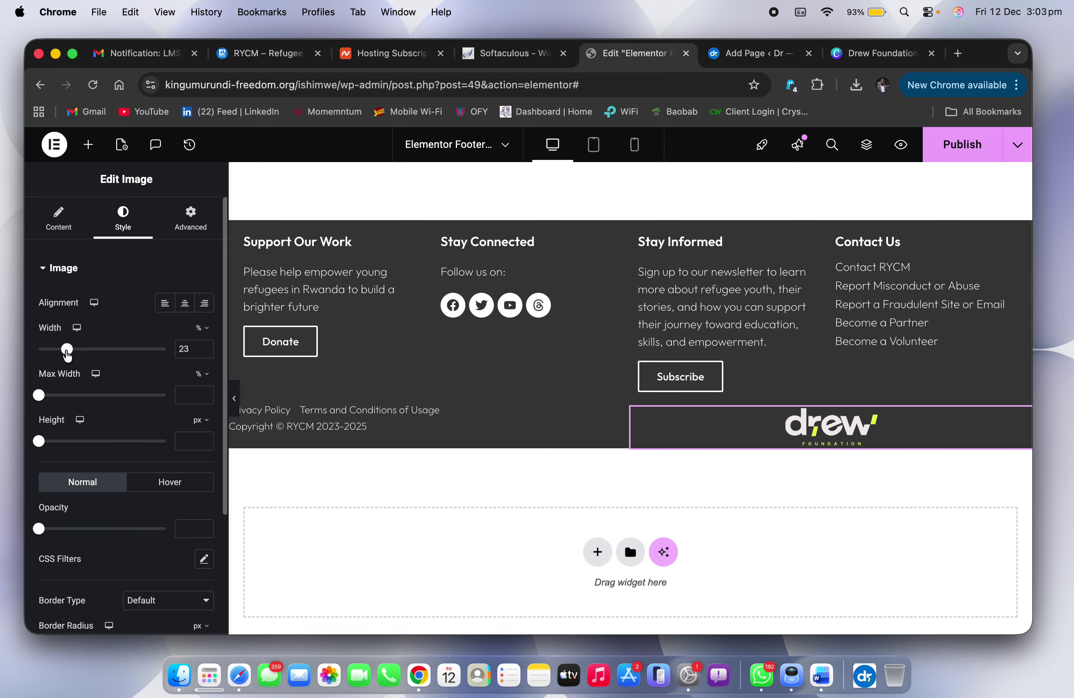
pyautogui.hotkey('ctrl', 'Right')
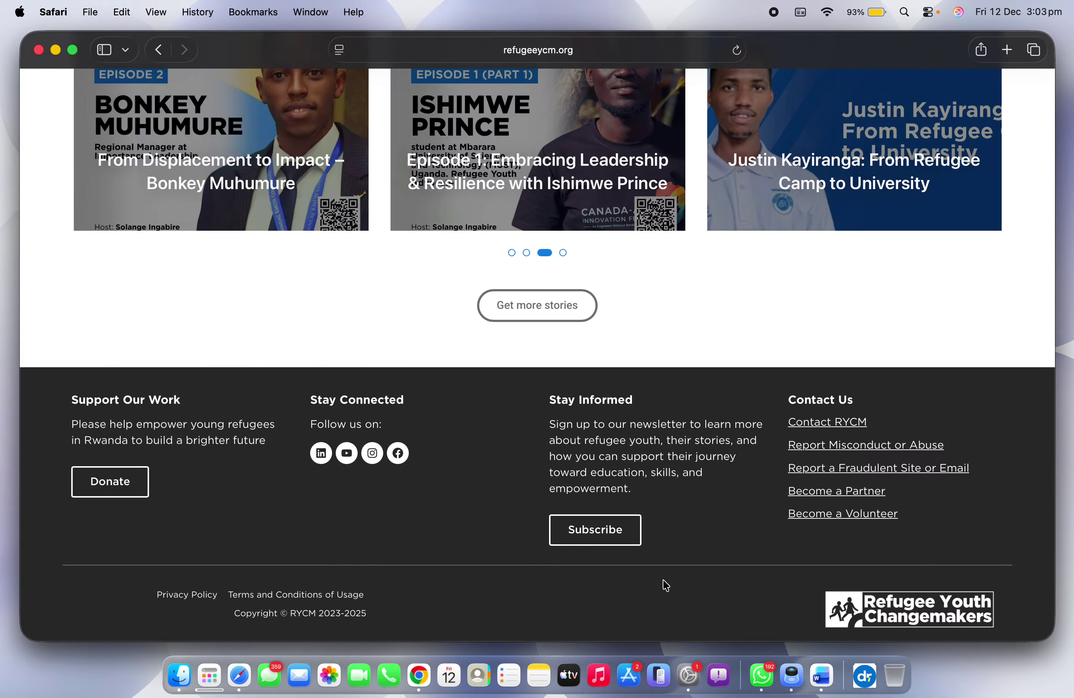
pyautogui.hotkey('ctrl', 'Left')
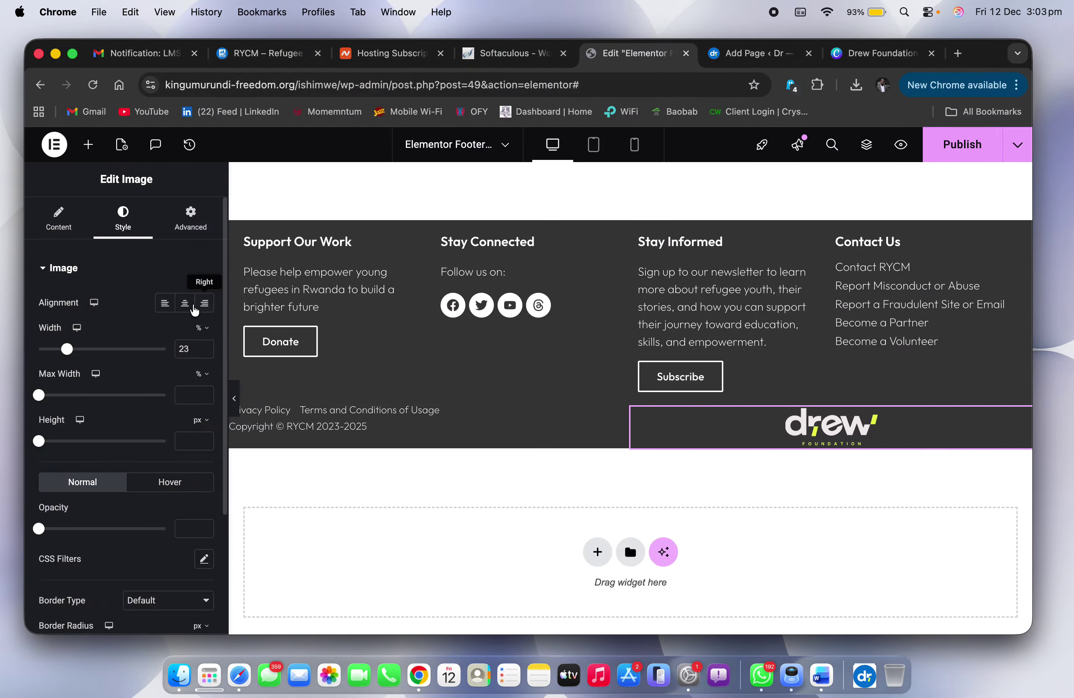
pyautogui.click(196, 308)
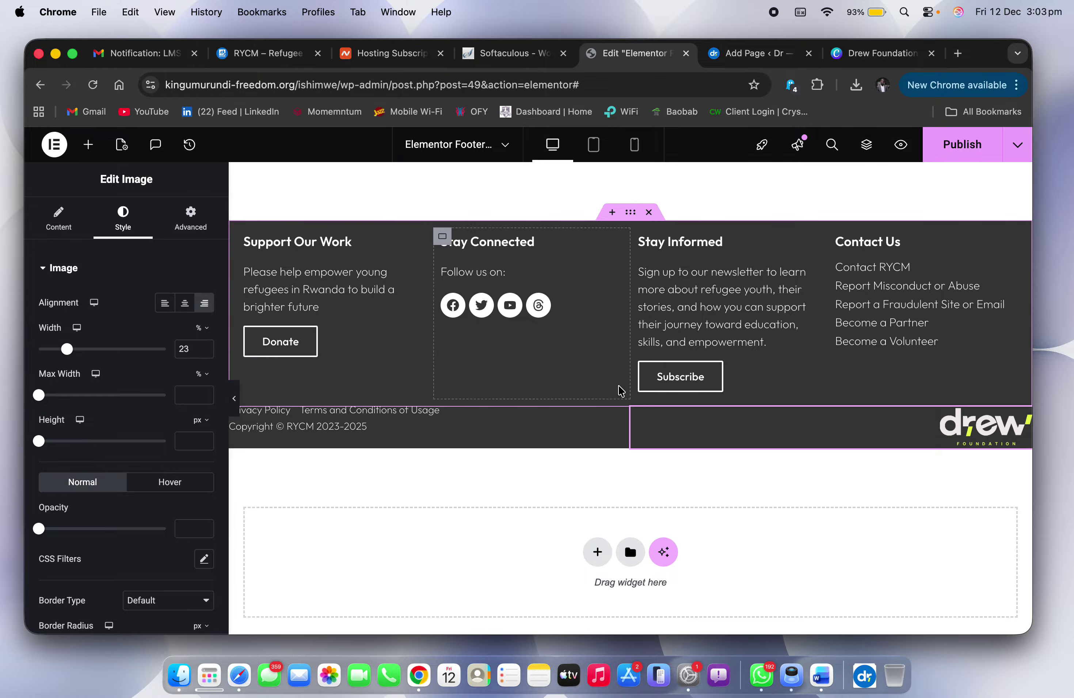
# Step: Check the refugeeycm.org footer in Safari, and set the bottom row container's left and right padding to 50 px
pyautogui.hotkey('ctrl', 'Right')
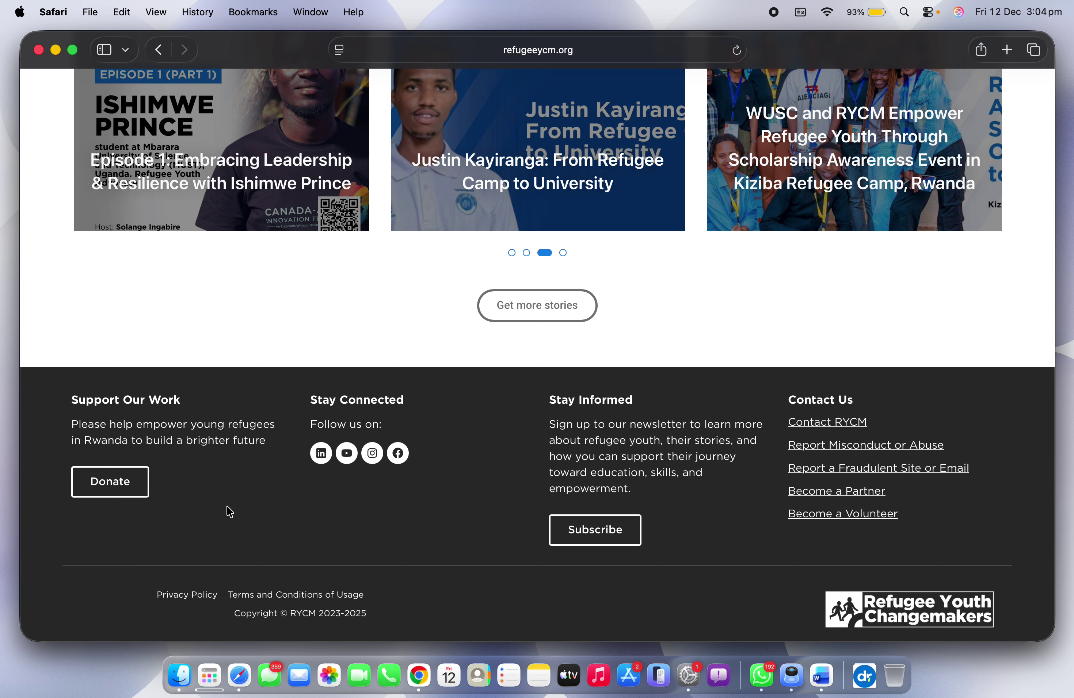
pyautogui.hotkey('ctrl', 'Left')
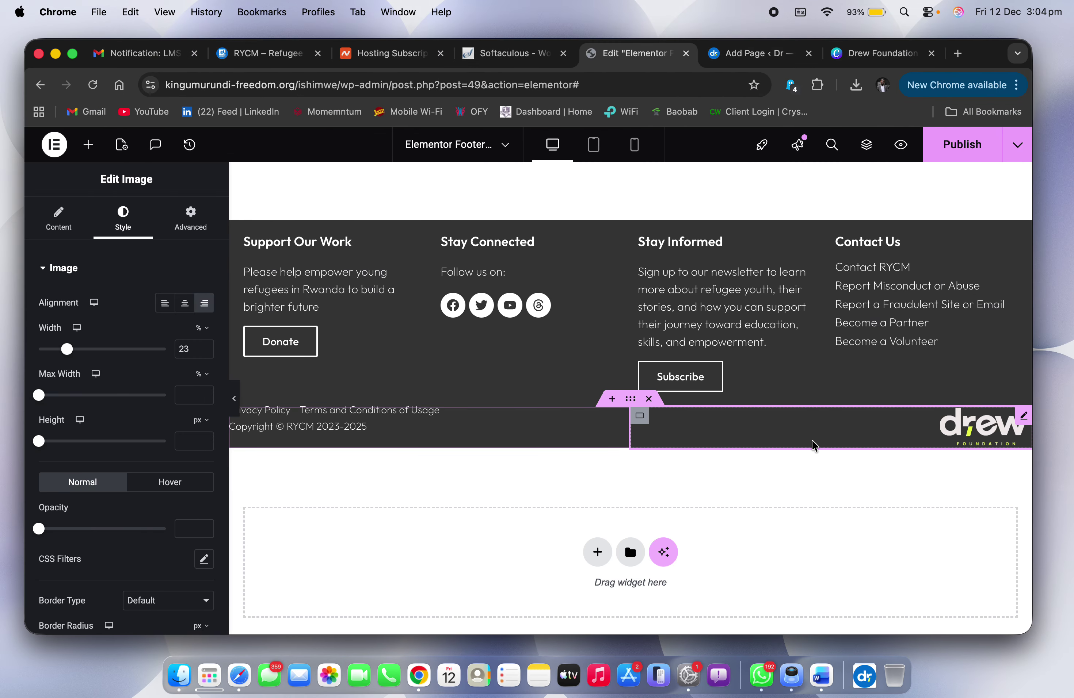
pyautogui.click(631, 402)
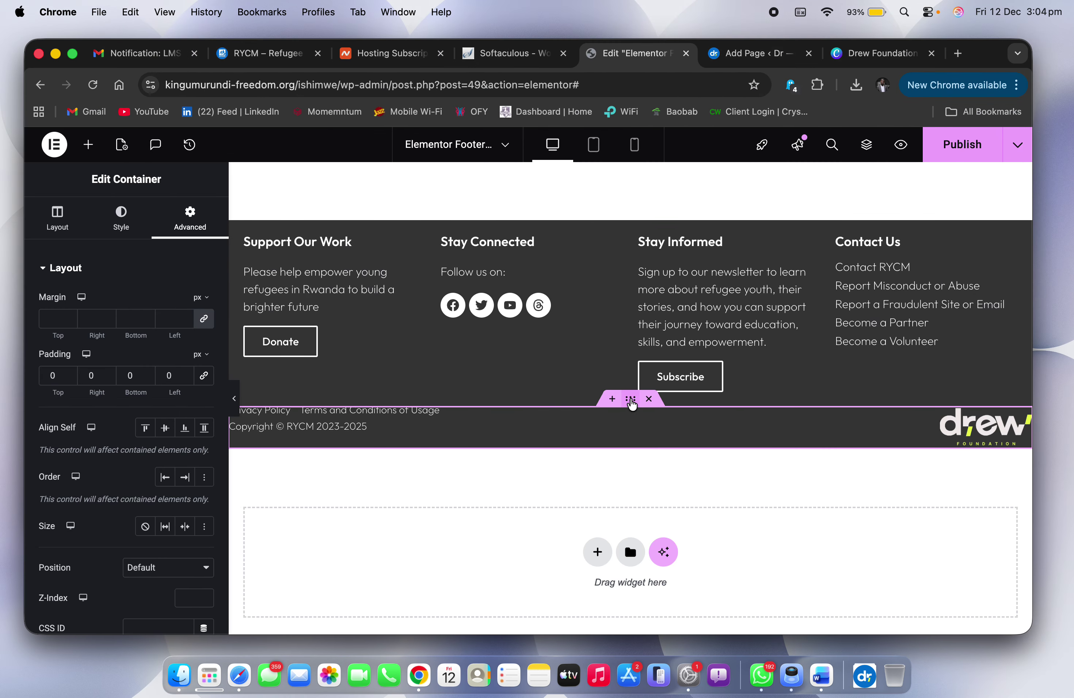
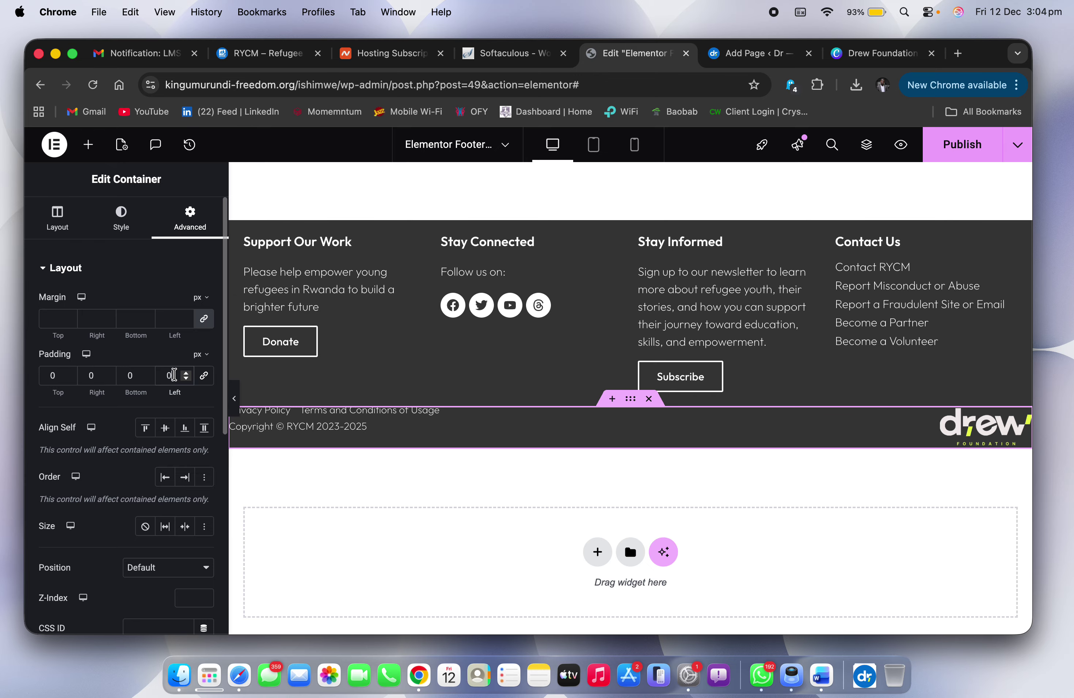
pyautogui.click(173, 376)
pyautogui.write('30')
pyautogui.press('BackSpace')
pyautogui.press('BackSpace')
pyautogui.write('59')
pyautogui.press('BackSpace')
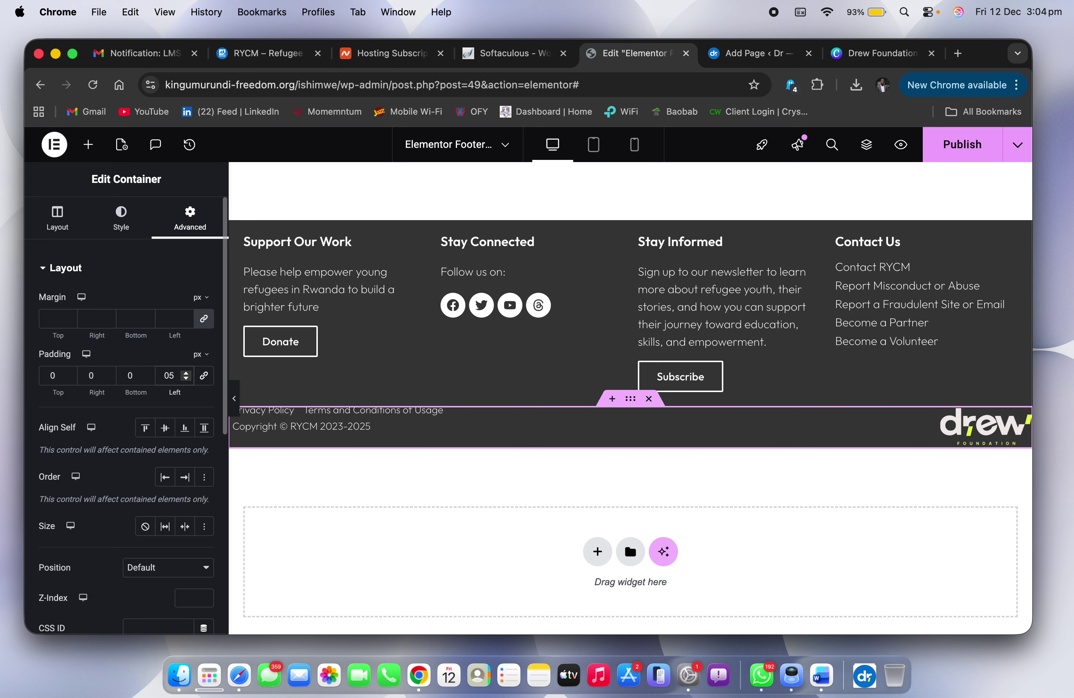
pyautogui.write('0')
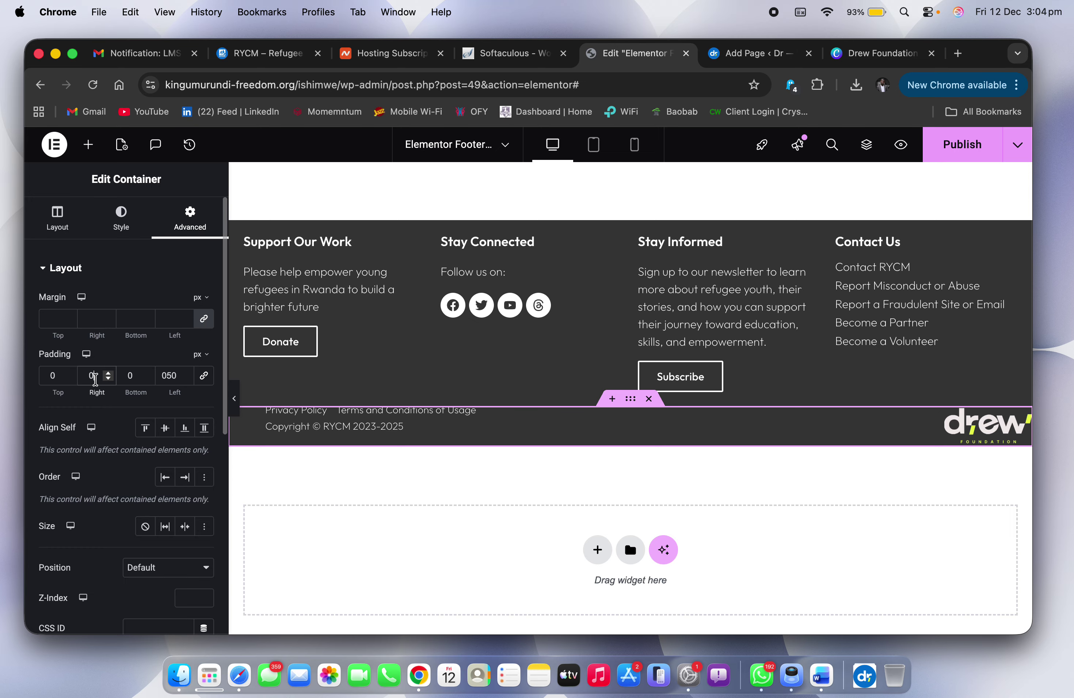
pyautogui.click(95, 379)
pyautogui.write('50')
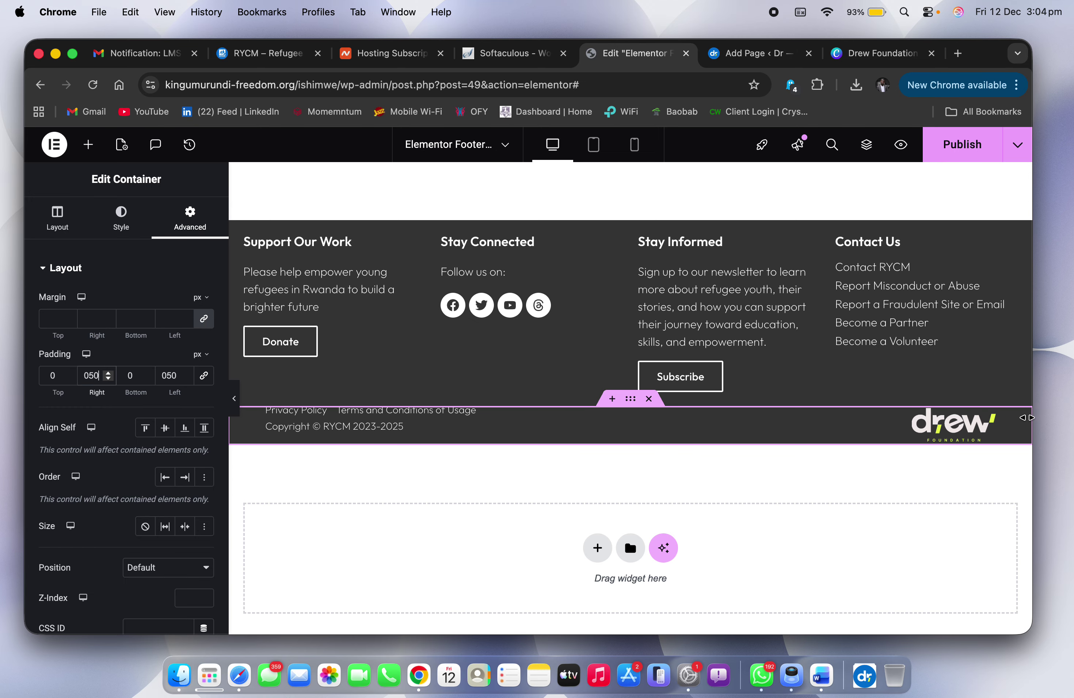
# Step: Compare the bottom row with the refugeeycm.org footer in Safari, and insert a single-column Flexbox container above the bottom row
pyautogui.hotkey('ctrl', 'Right')
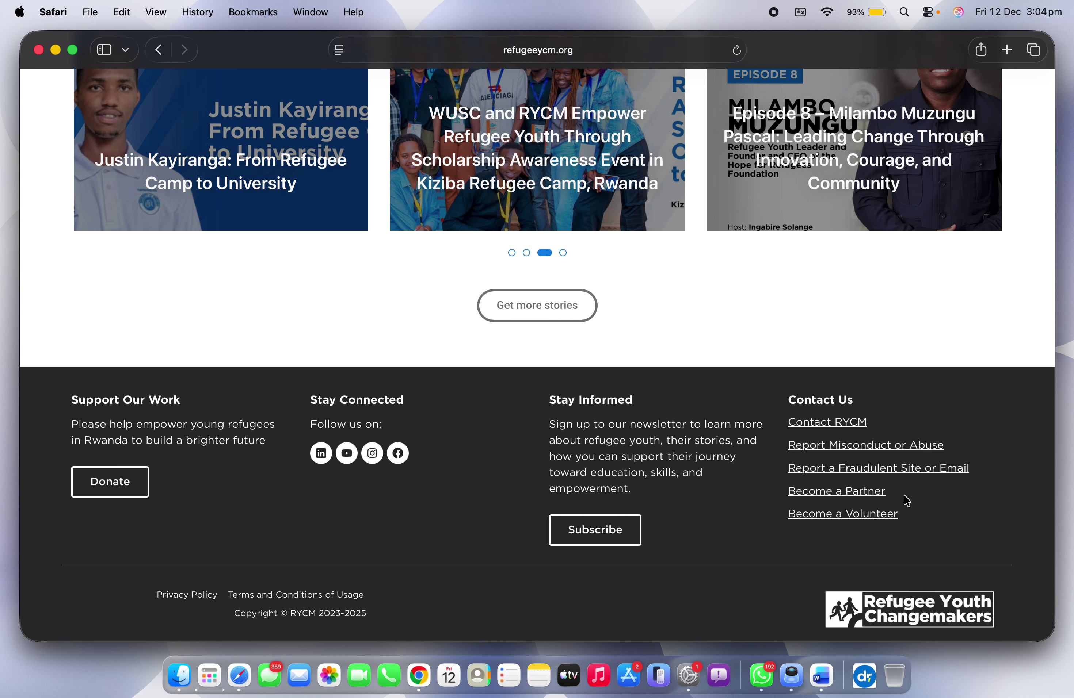
pyautogui.hotkey('ctrl', 'Left')
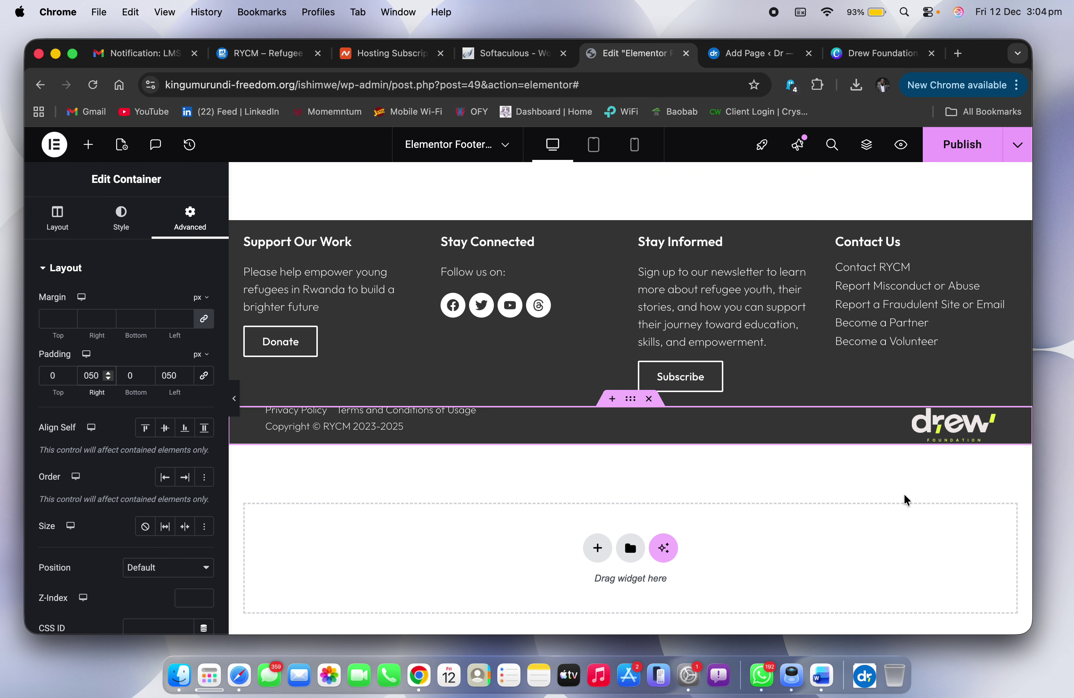
pyautogui.hotkey('ctrl', 'Right')
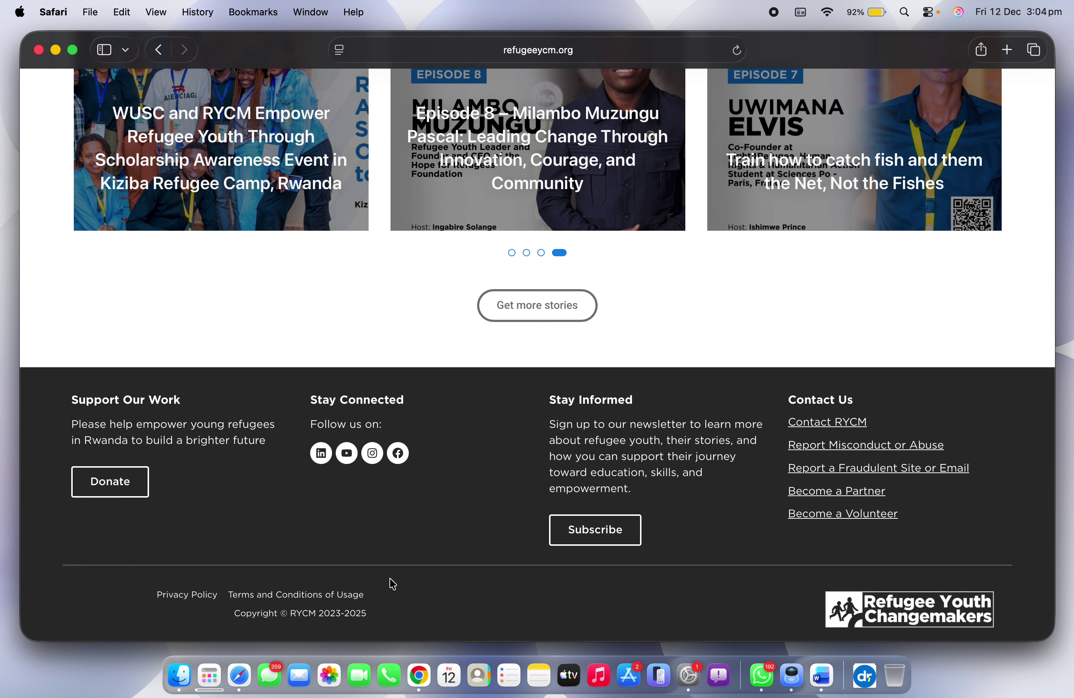
pyautogui.hotkey('ctrl', 'Left')
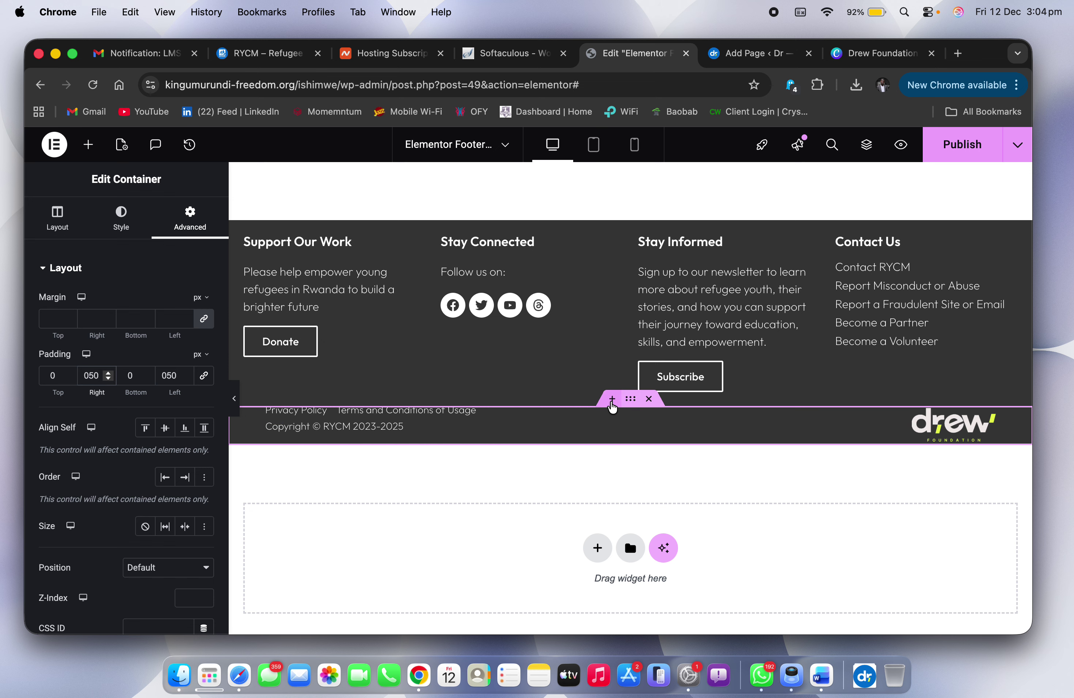
pyautogui.hotkey('ctrl', 'Right')
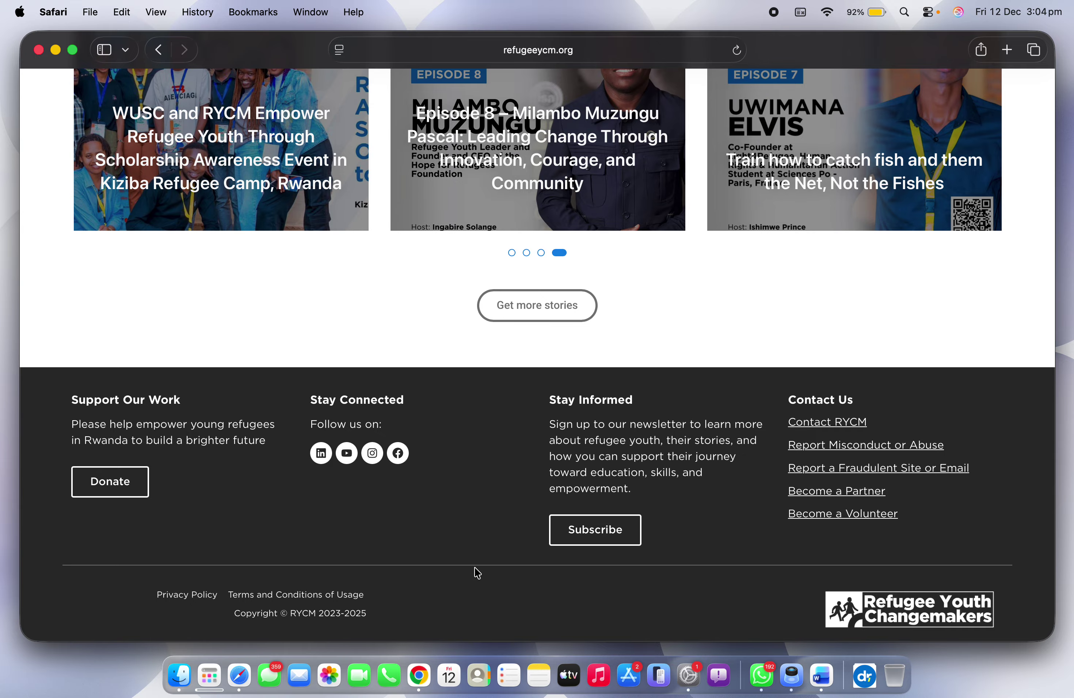
pyautogui.hotkey('ctrl', 'Left')
pyautogui.click(612, 400)
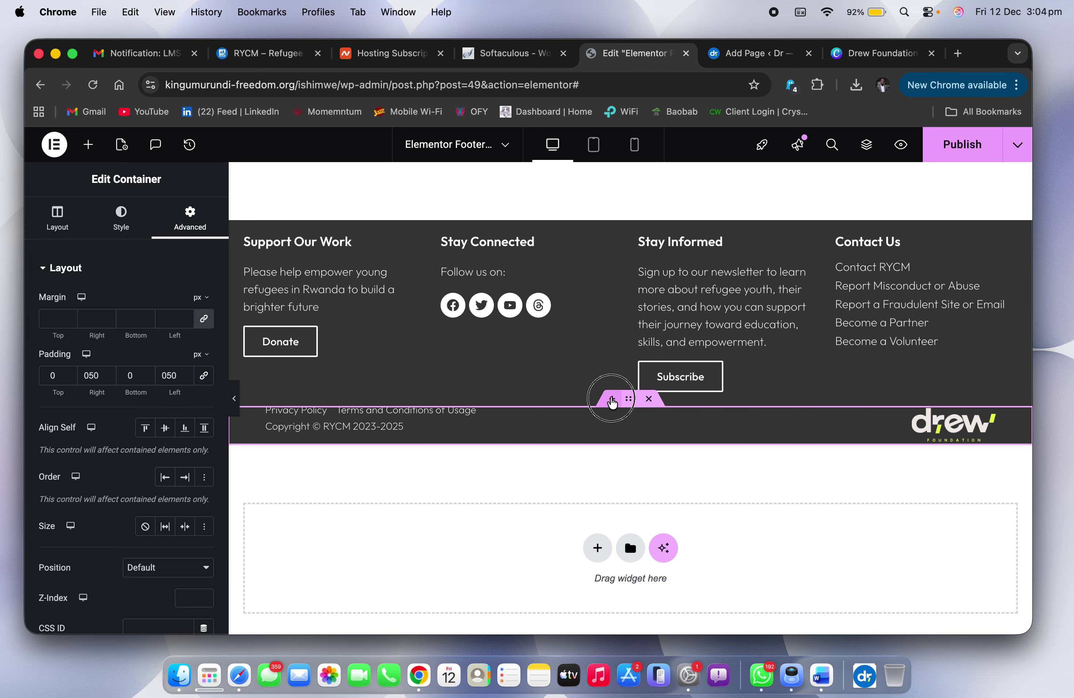
pyautogui.click(594, 473)
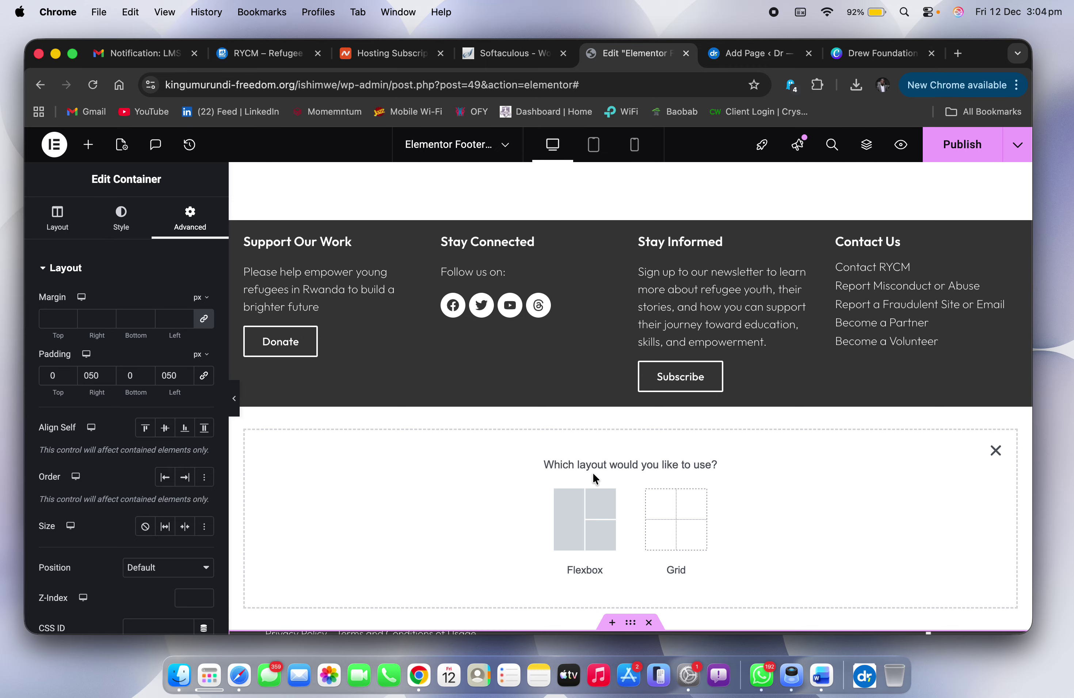
pyautogui.click(566, 521)
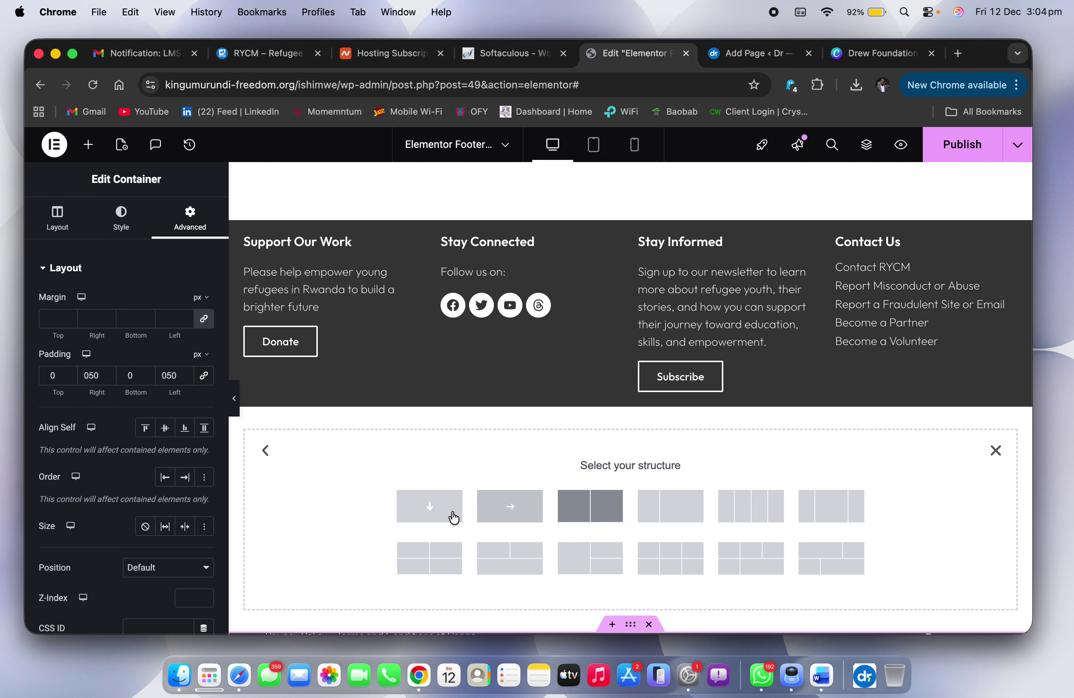
pyautogui.click(430, 512)
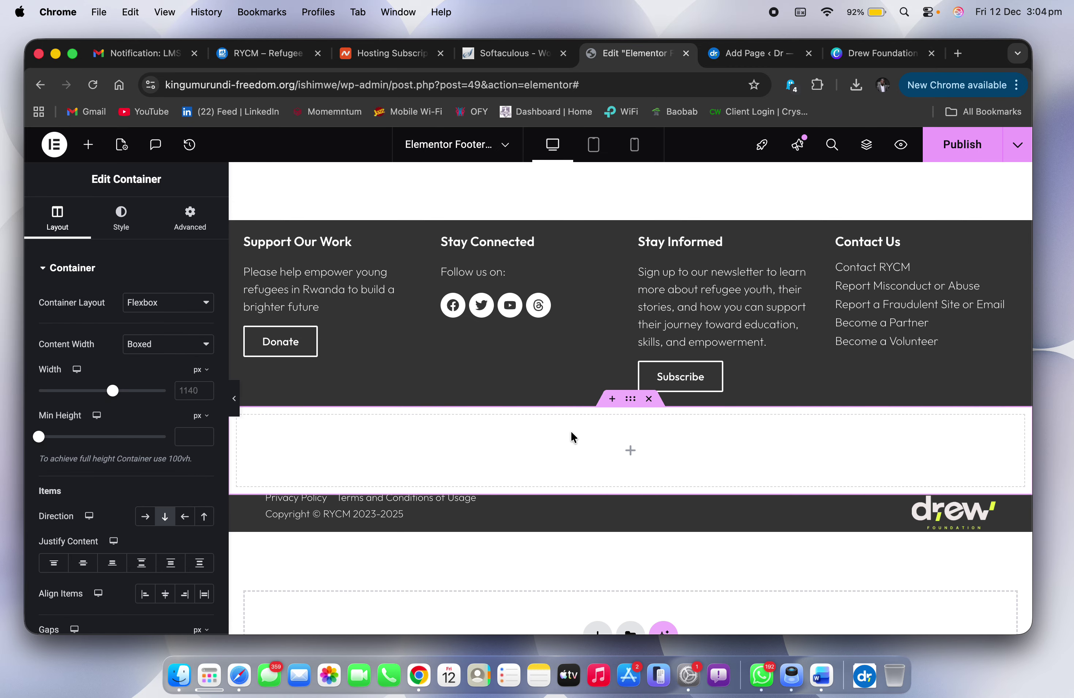
# Step: Give the new empty container the same solid background colour as the main footer container, #3B3B3B
pyautogui.click(88, 145)
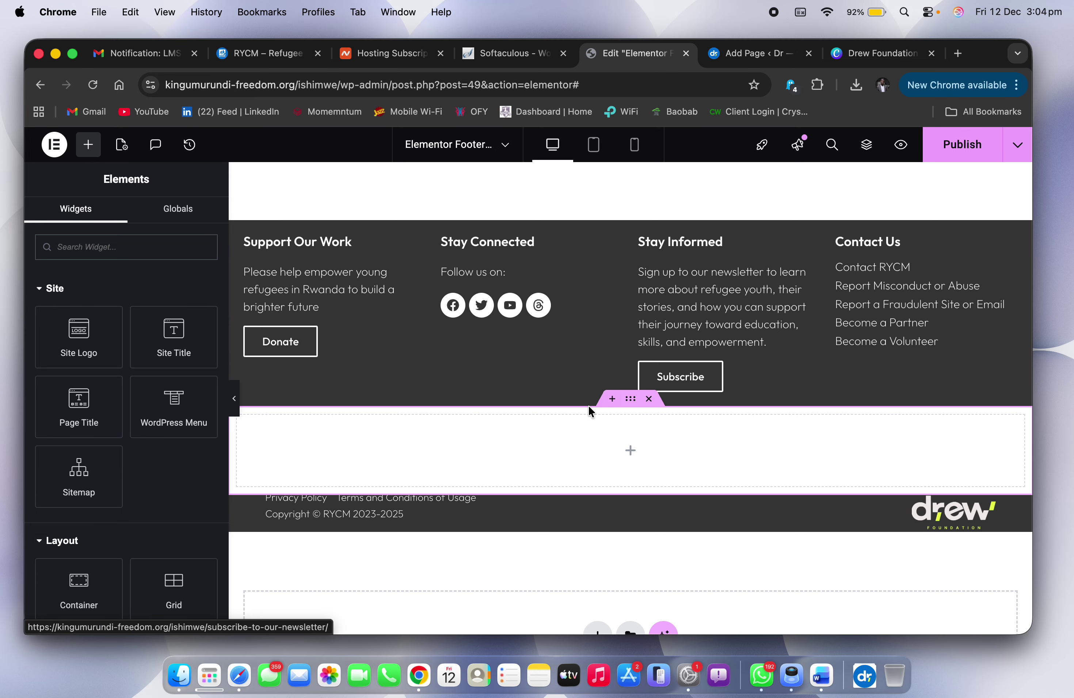
pyautogui.click(630, 213)
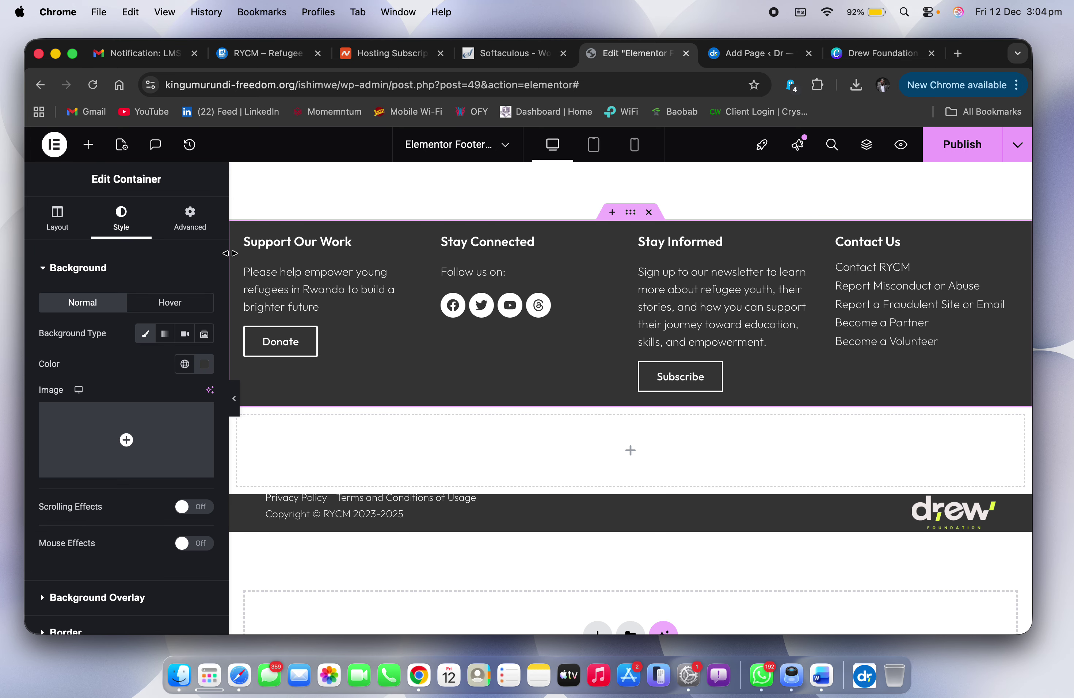
pyautogui.click(204, 368)
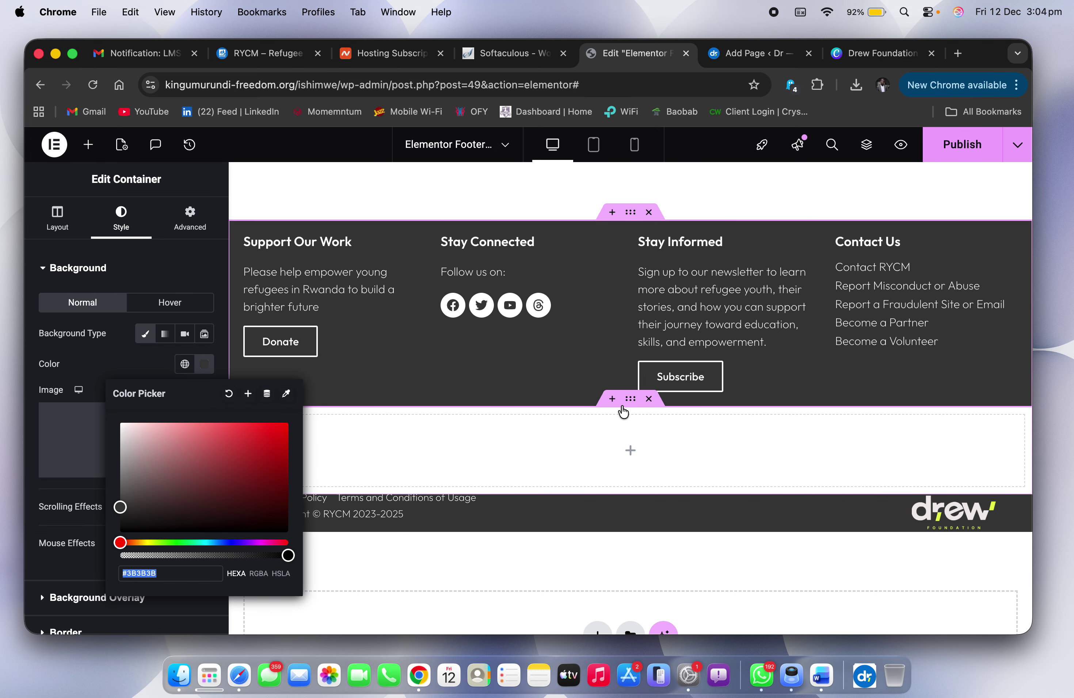
pyautogui.click(627, 424)
pyautogui.click(120, 216)
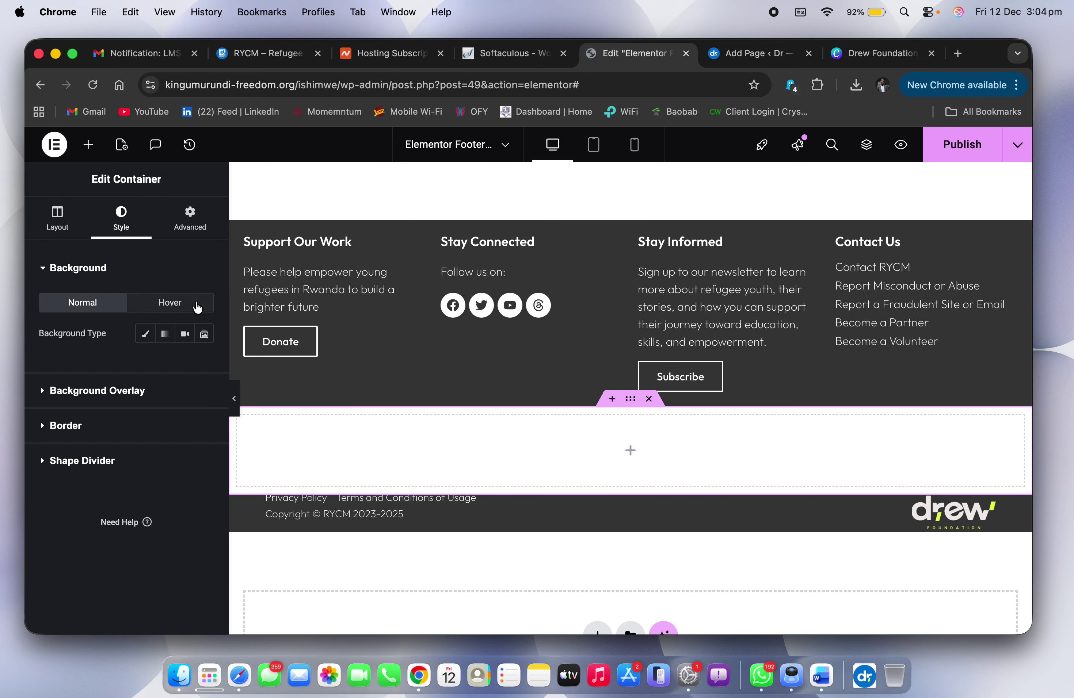
pyautogui.click(146, 335)
pyautogui.click(205, 366)
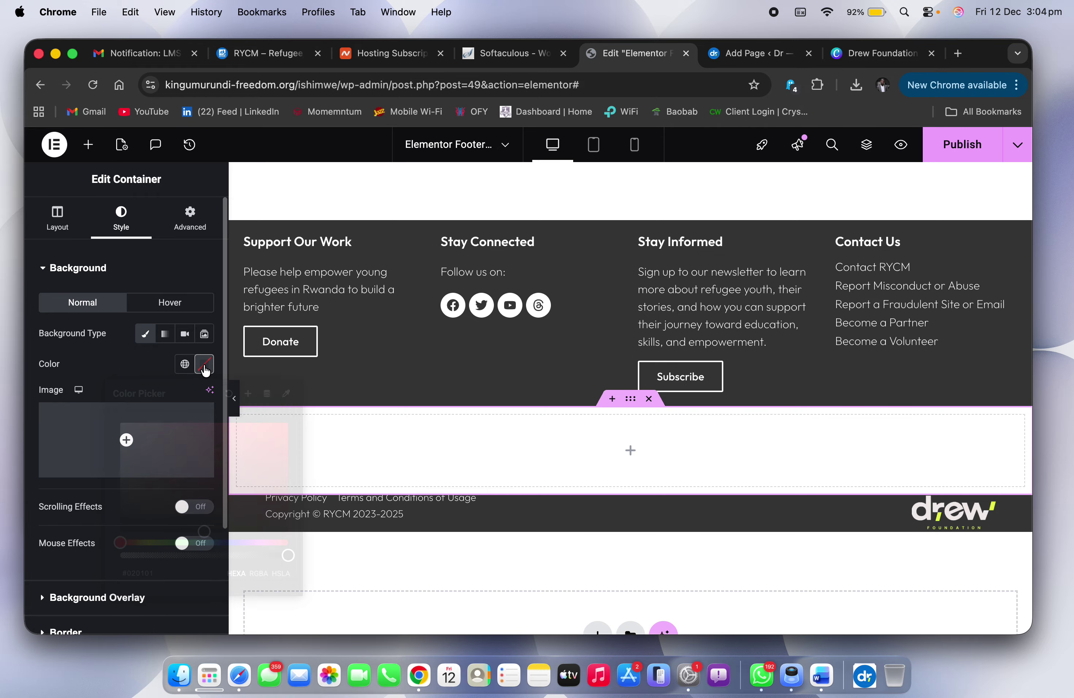
pyautogui.click(96, 380)
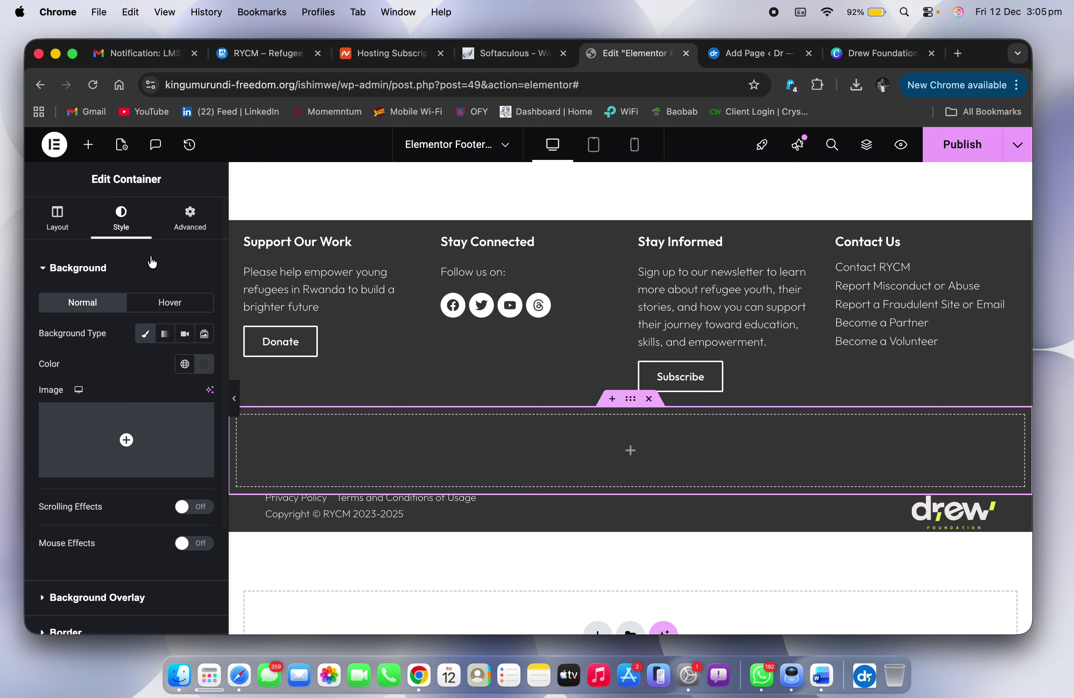
# Step: Check the separator line in the refugeeycm.org footer in Safari, and add a Divider widget to the new container
pyautogui.click(88, 144)
pyautogui.hotkey('ctrl', 'Right')
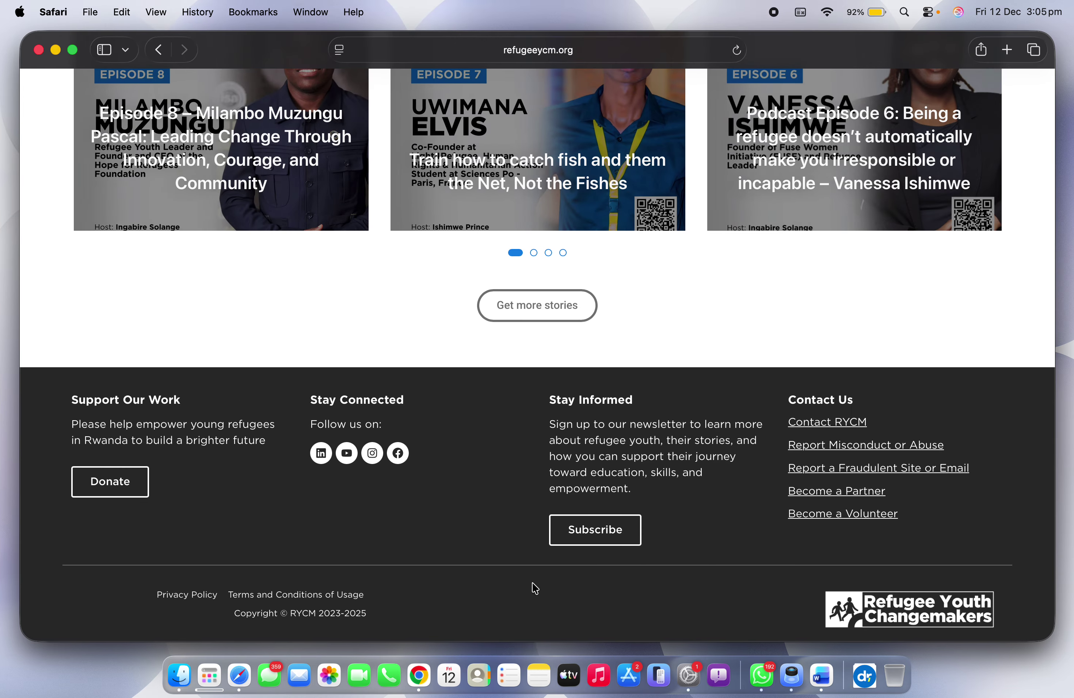
pyautogui.hotkey('ctrl', 'Left')
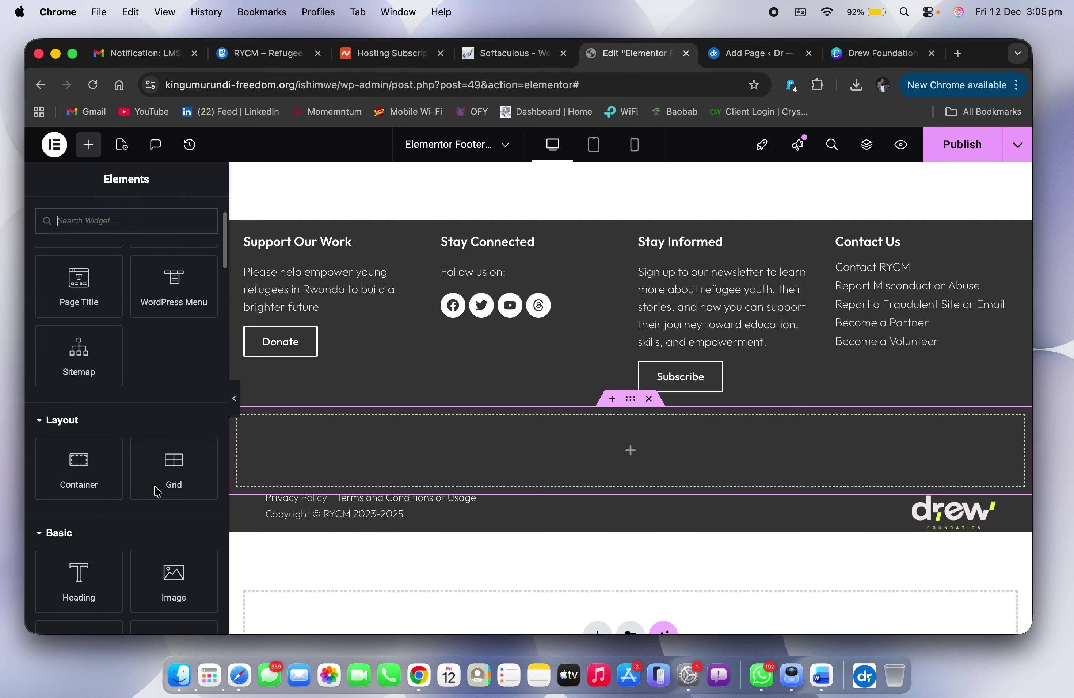
pyautogui.scroll(-5, 155, 492)
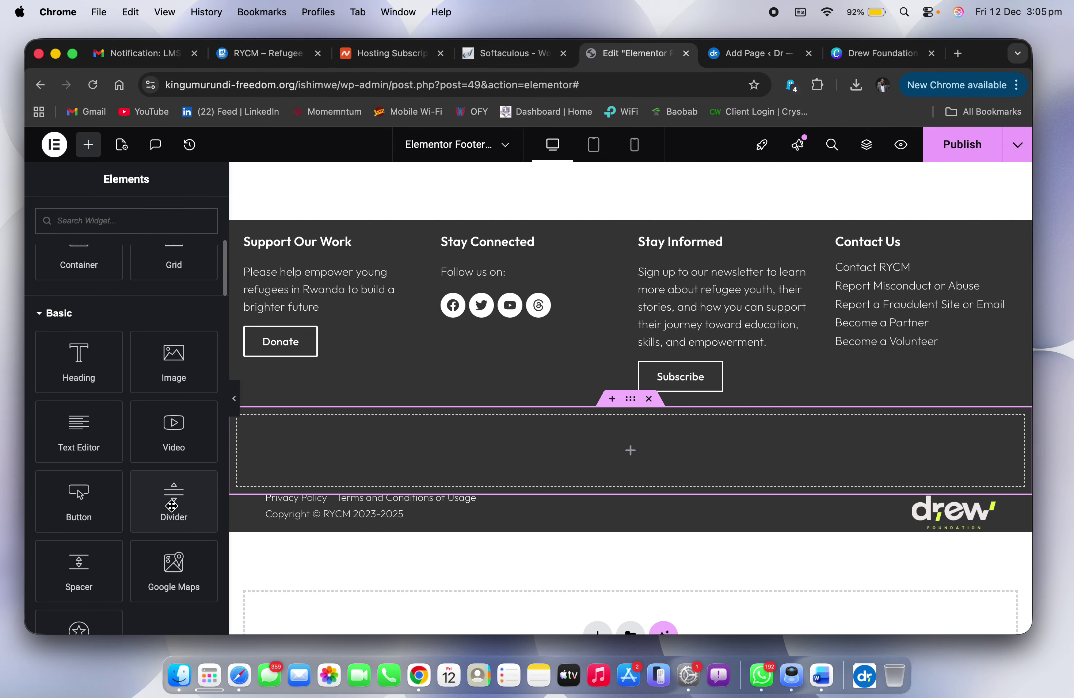
pyautogui.moveTo(171, 505); pyautogui.dragTo(362, 453)
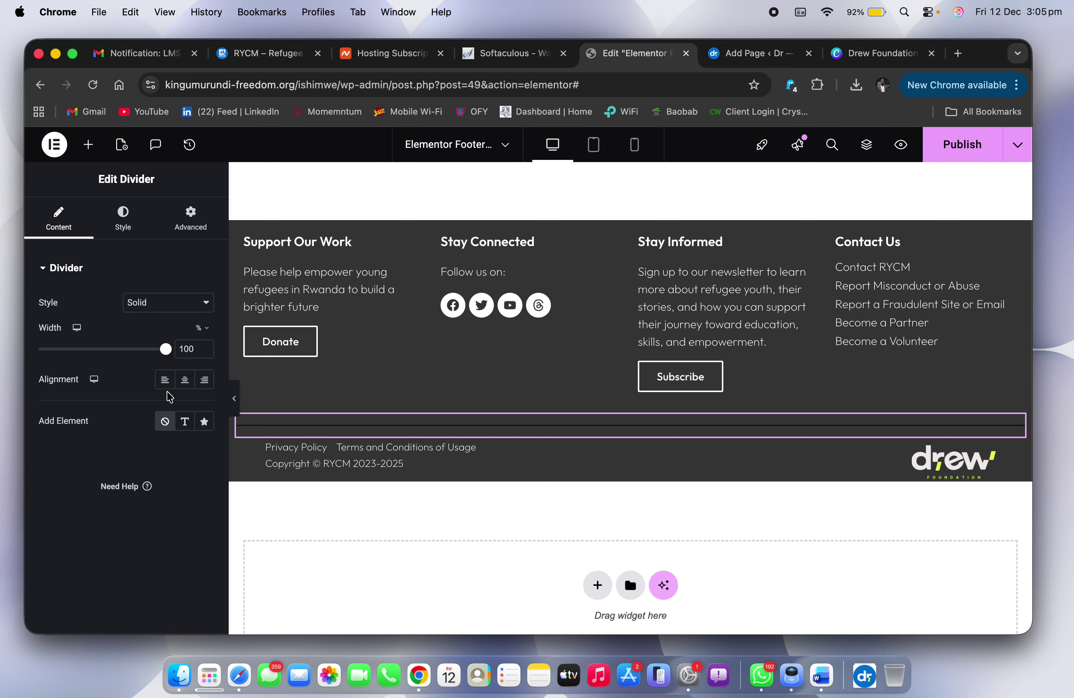
# Step: Set the divider's width to 93% and centre it, as in the refugeeycm.org footer in Safari
pyautogui.hotkey('ctrl', 'Right')
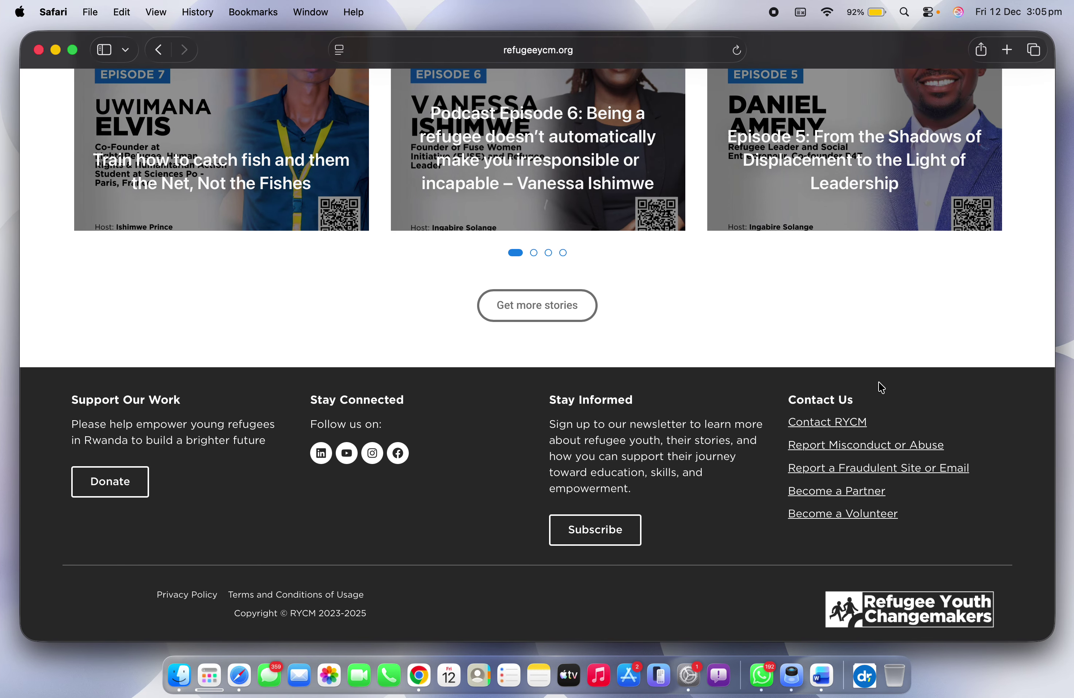
pyautogui.hotkey('ctrl', 'Left')
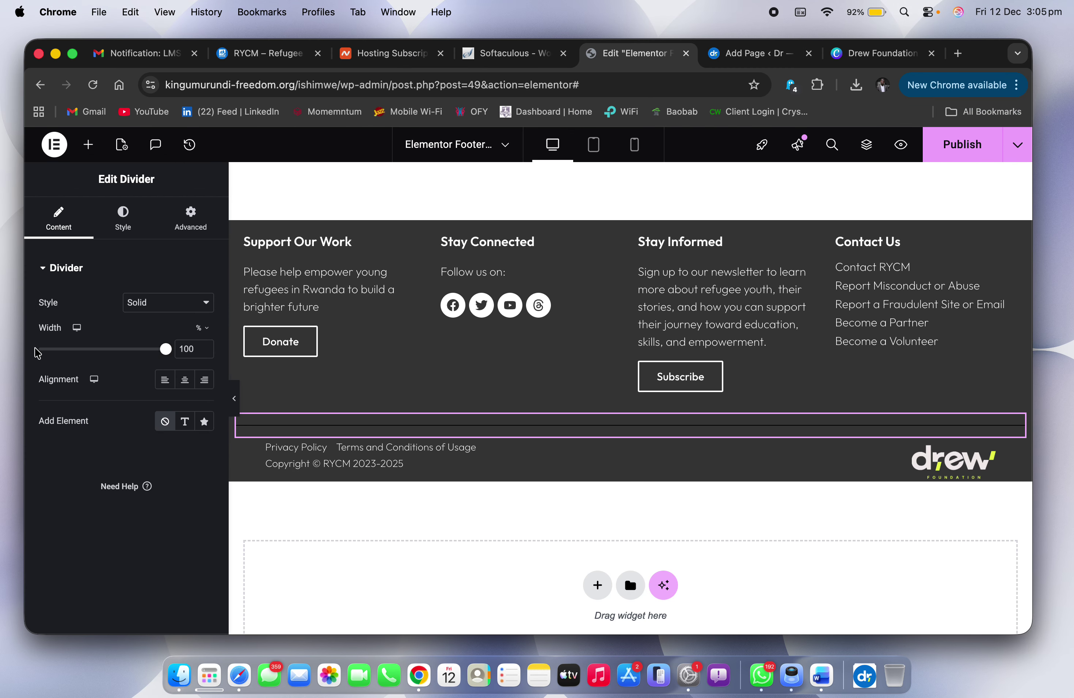
pyautogui.moveTo(167, 355)
pyautogui.mouseDown()
pyautogui.moveTo(149, 355)
pyautogui.moveTo(158, 356)
pyautogui.mouseUp()
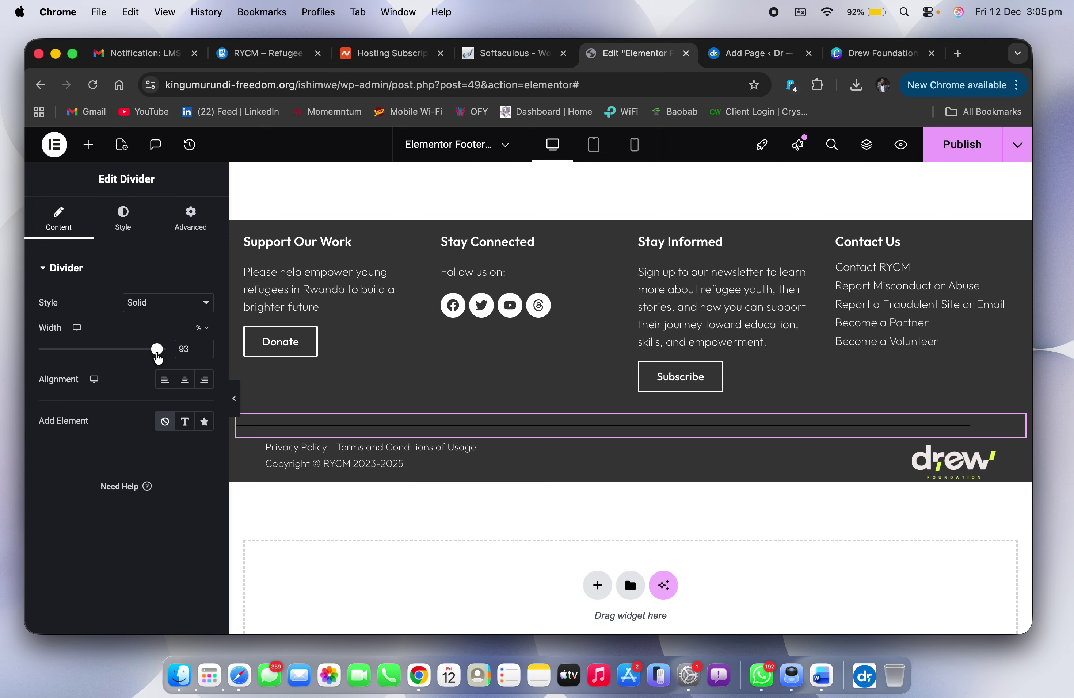
pyautogui.click(184, 379)
# Step: Set the divider's colour to the global Text colour, #676767, and its gap to 2 px
pyautogui.click(120, 214)
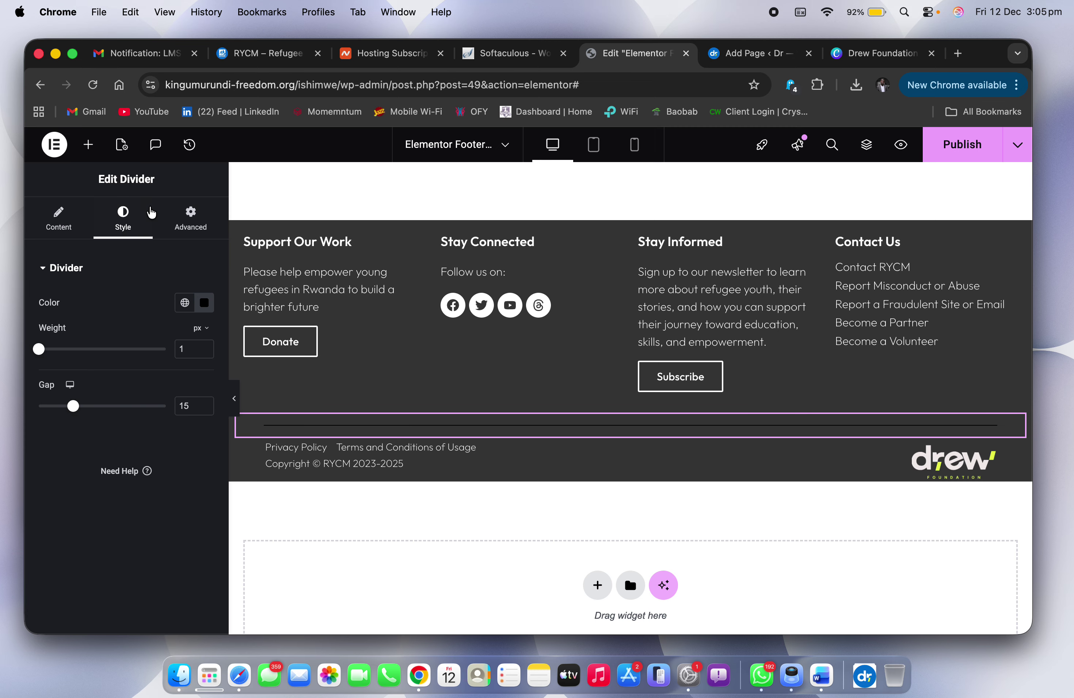
pyautogui.click(185, 302)
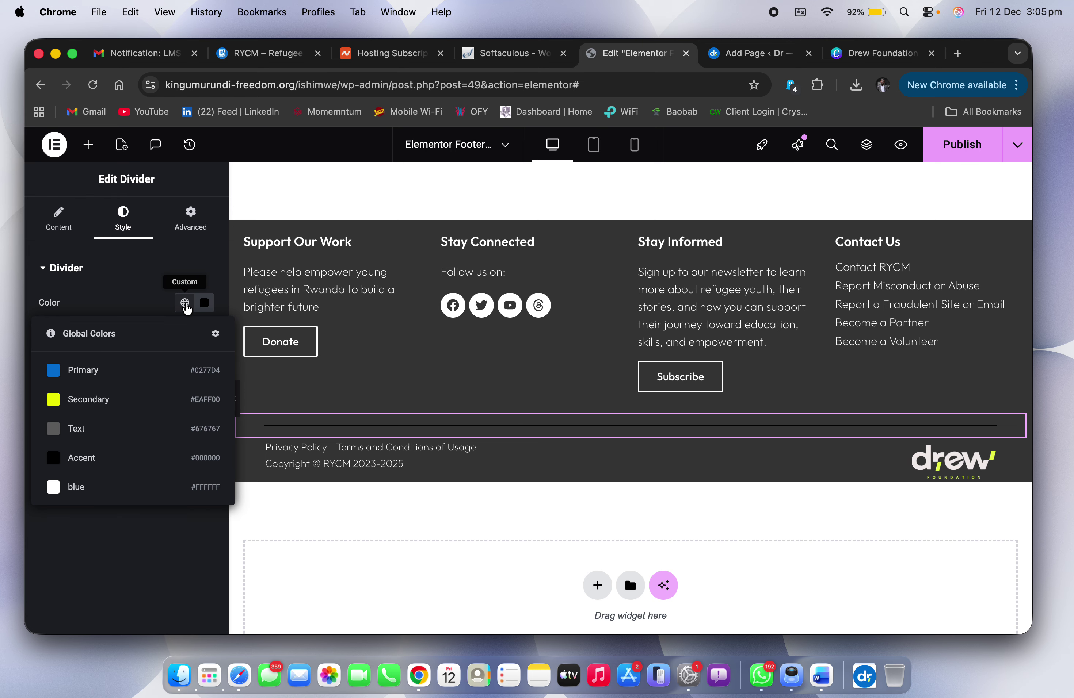
pyautogui.click(62, 427)
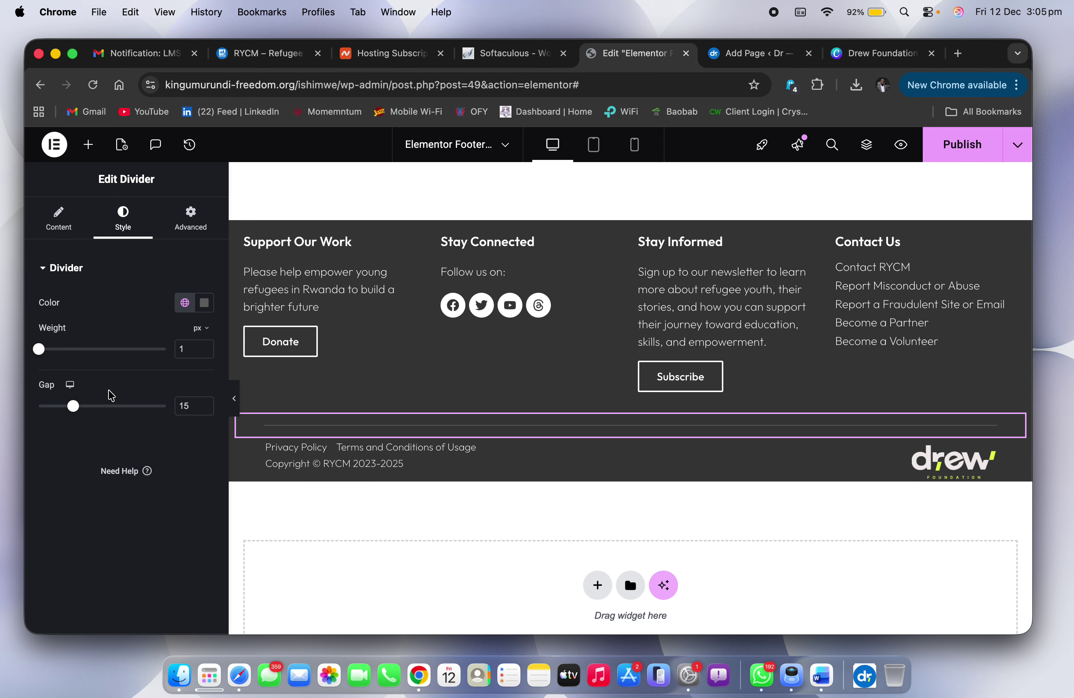
pyautogui.moveTo(75, 411); pyautogui.dragTo(41, 421)
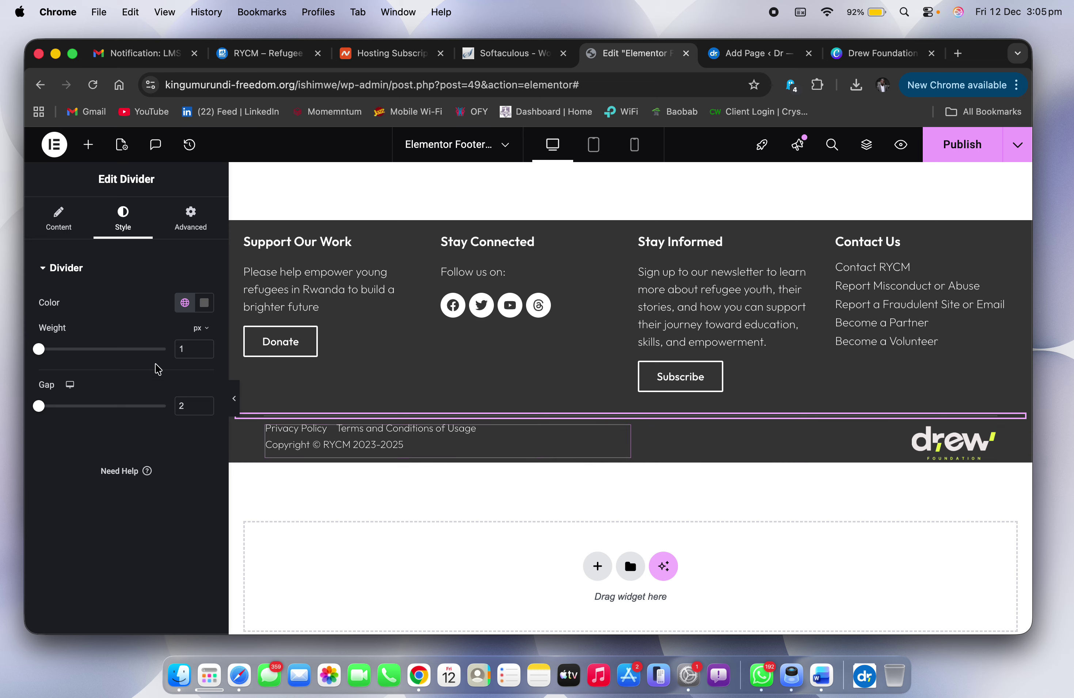
# Step: Check the bottom row's spacing in the refugeeycm.org footer in Safari, and set the bottom-row container's top and bottom padding to 10 px
pyautogui.click(190, 220)
pyautogui.hotkey('ctrl', 'Right')
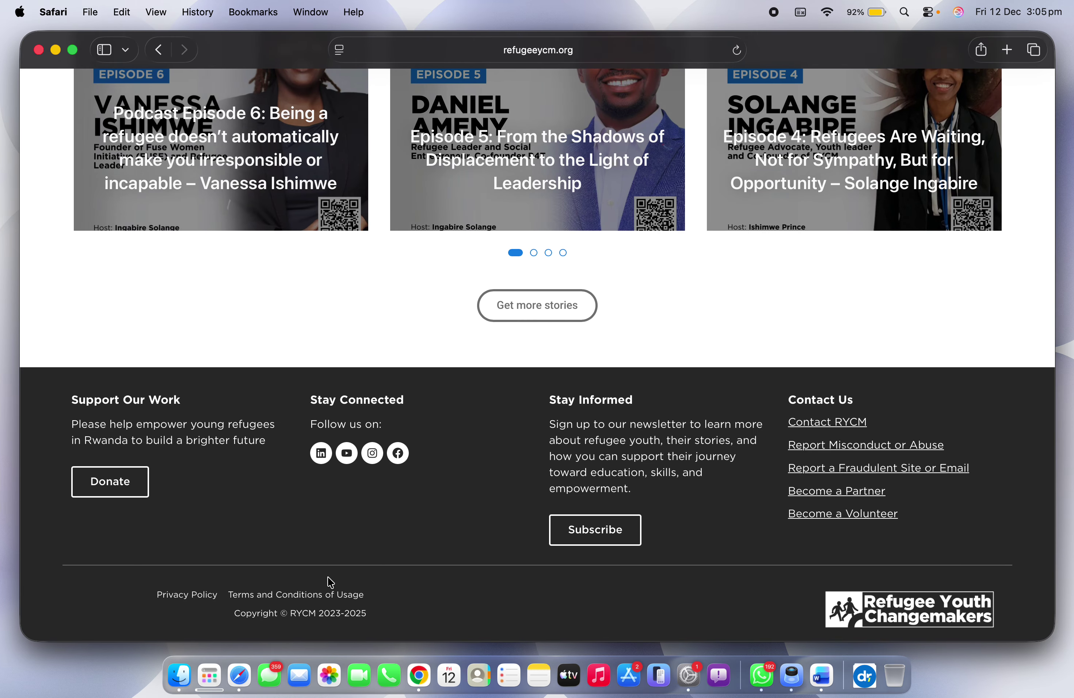
pyautogui.hotkey('ctrl', 'Left')
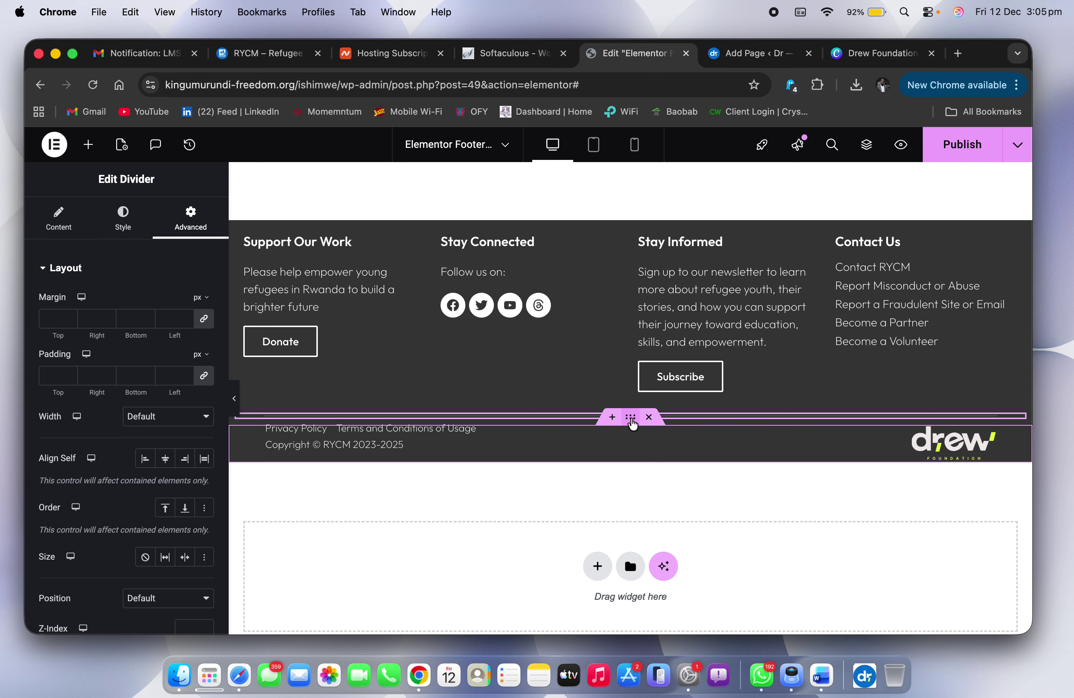
pyautogui.click(631, 418)
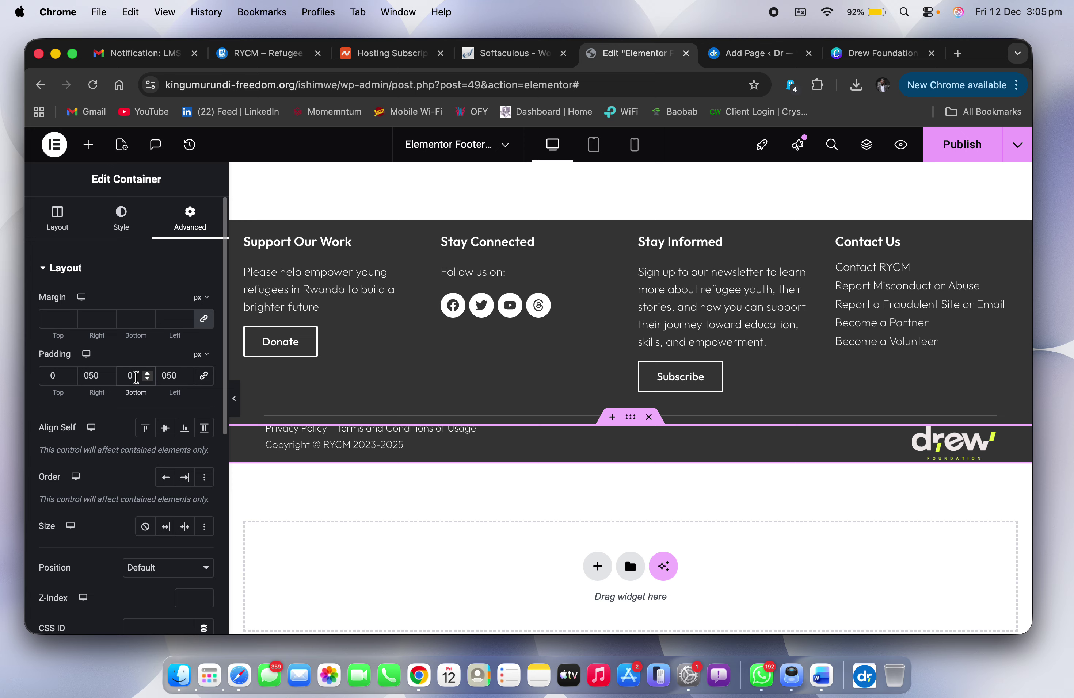
pyautogui.write('10')
pyautogui.click(58, 376)
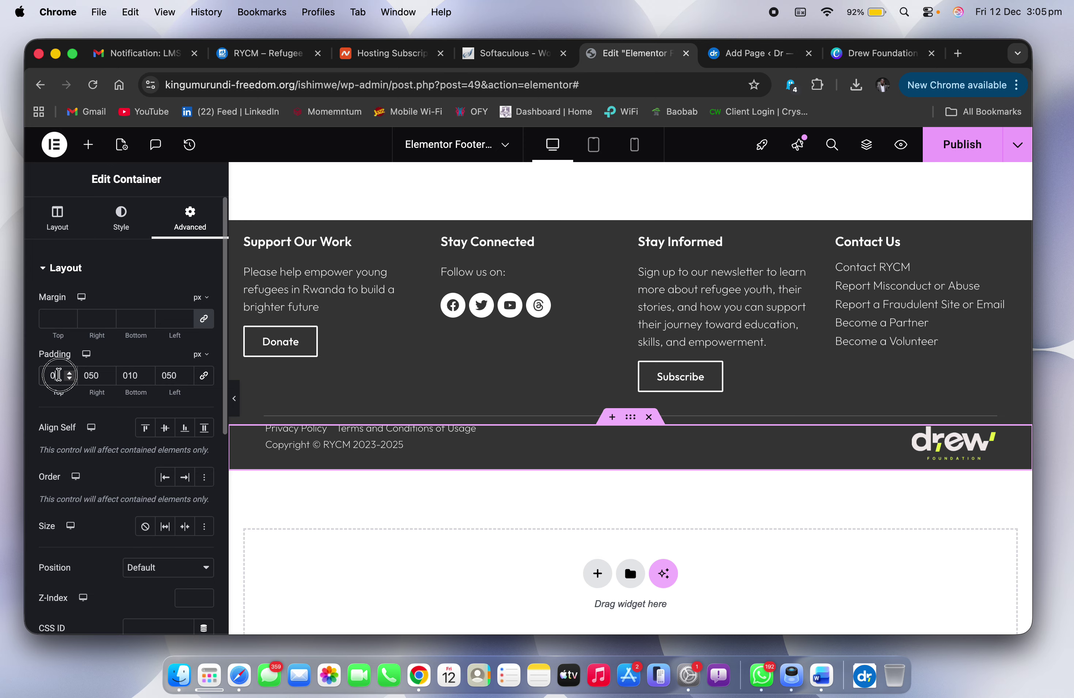
pyautogui.write('10')
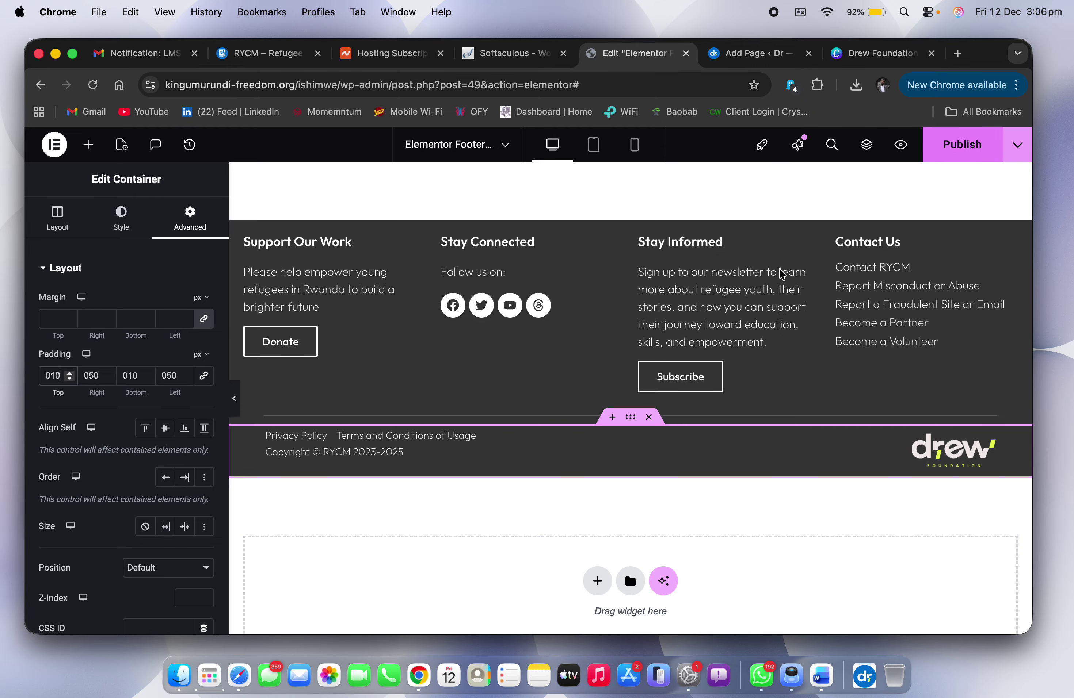
# Step: Compare the design with the refugeeycm.org footer in Safari, and publish the footer template with its publish settings unchanged
pyautogui.hotkey('ctrl', 'Right')
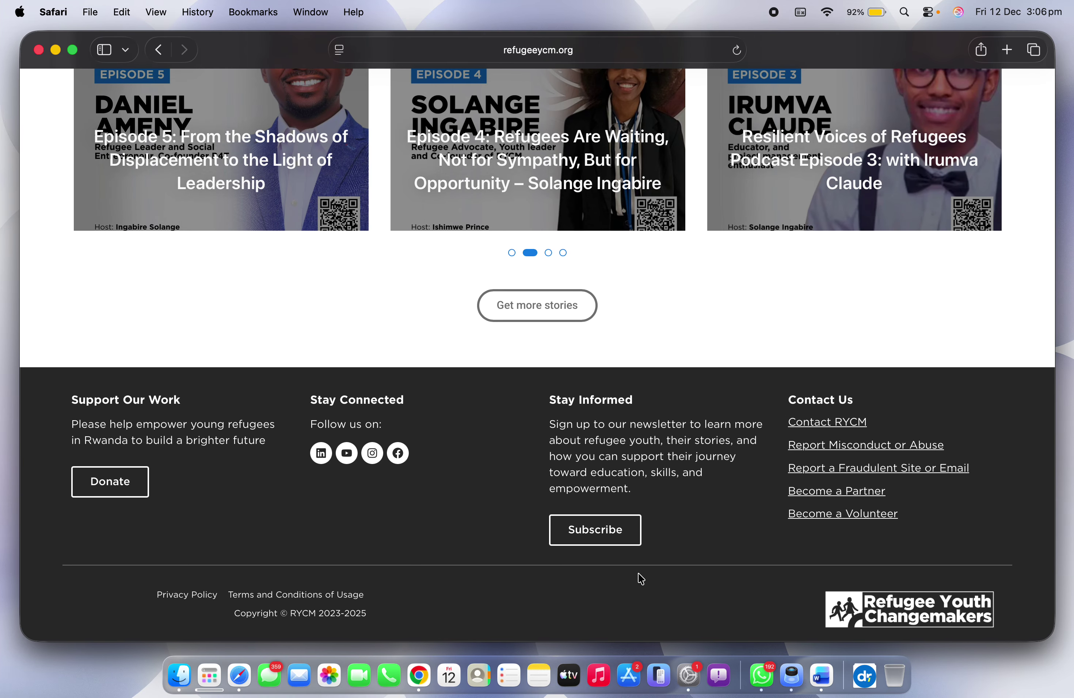
pyautogui.hotkey('ctrl', 'Left')
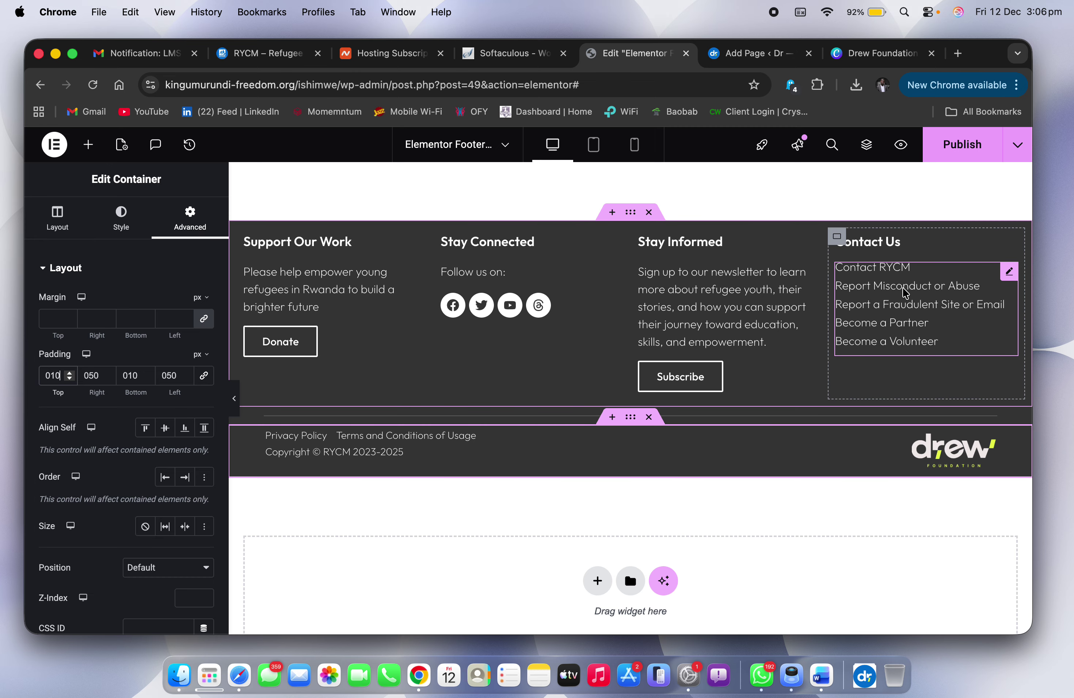
pyautogui.click(954, 145)
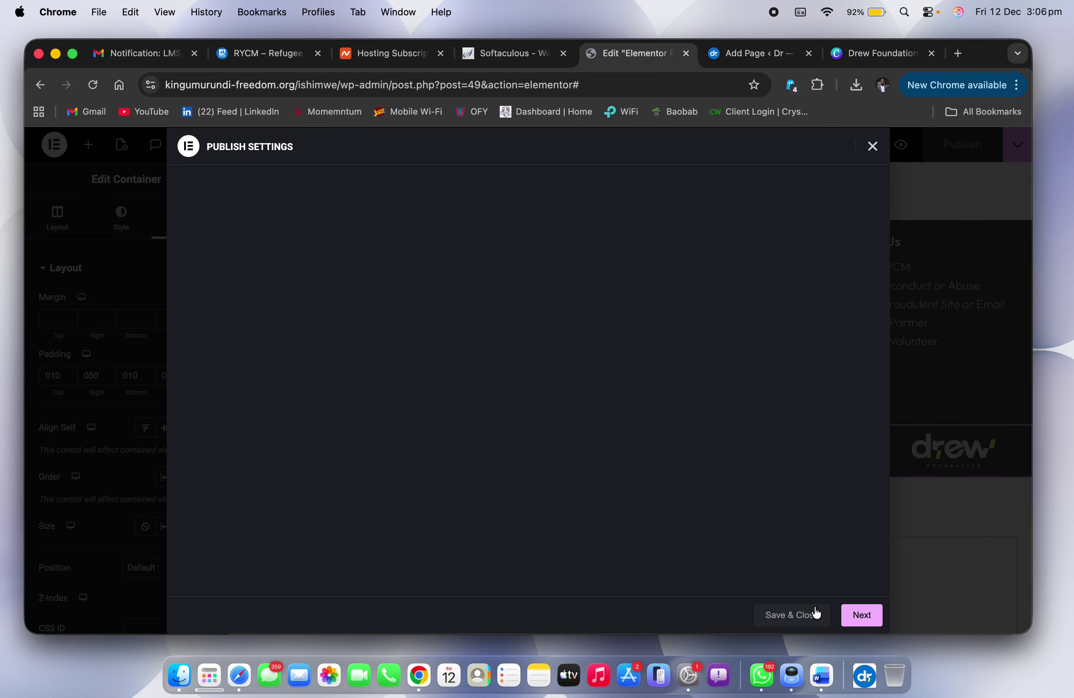
pyautogui.click(800, 619)
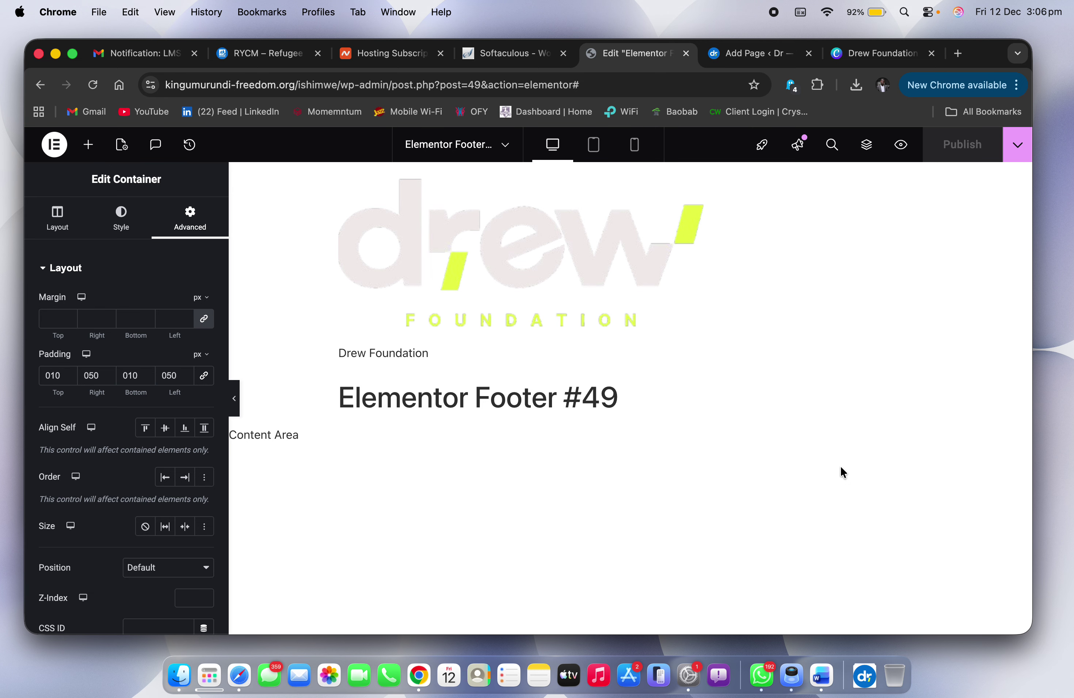
# Step: Copy the kingumurundi-freedom.org site address from Chrome and open the live site in a new Safari tab to check the footer
pyautogui.hotkey('ctrl', 'Right')
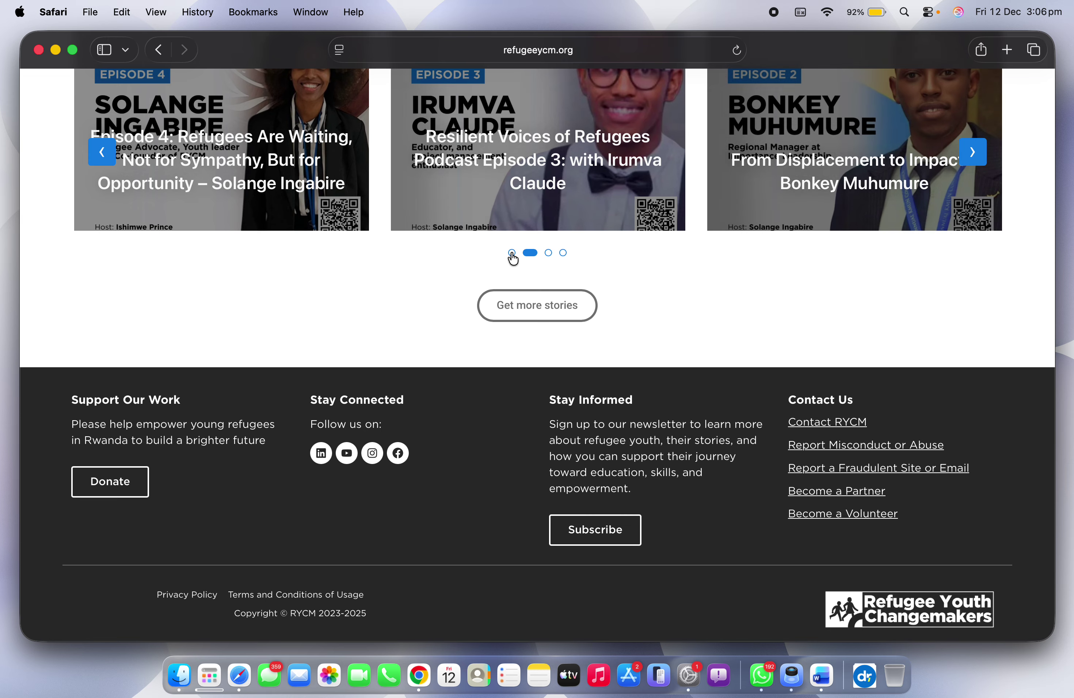
pyautogui.hotkey('ctrl', 'Left')
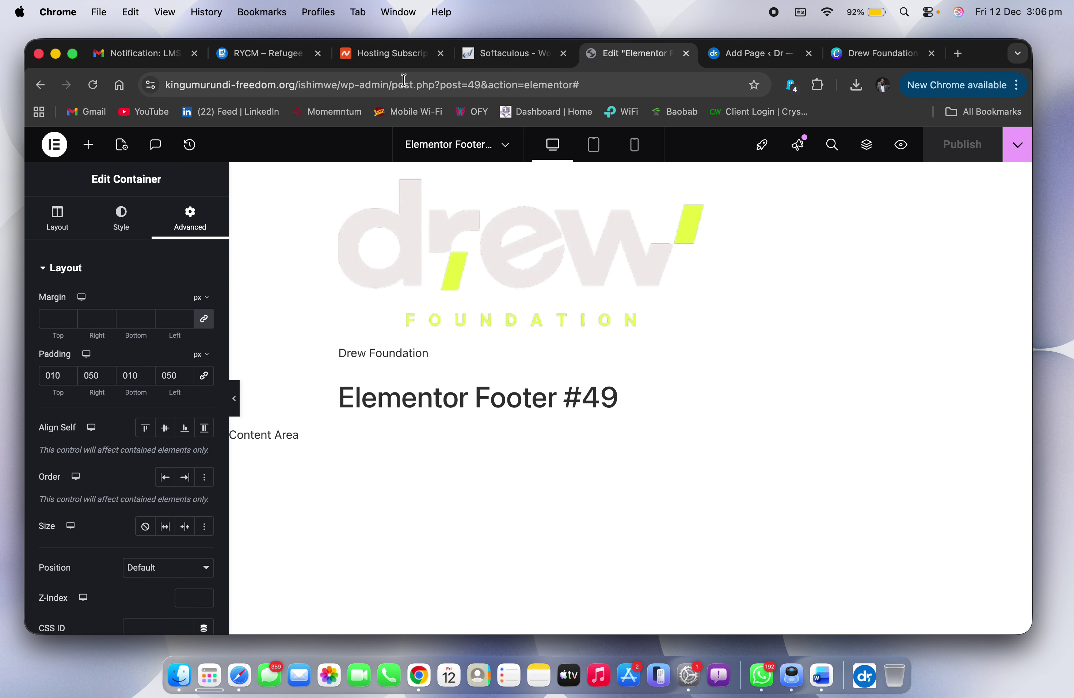
pyautogui.moveTo(340, 87); pyautogui.dragTo(133, 85)
pyautogui.press('cmd+c')
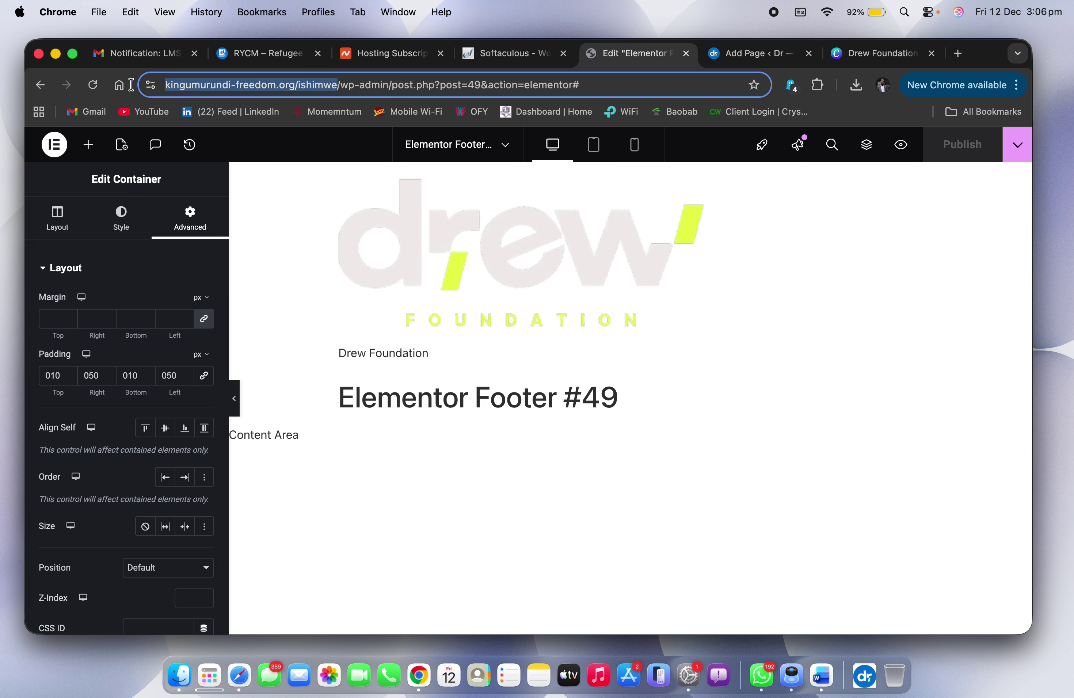
pyautogui.hotkey('ctrl', 'Right')
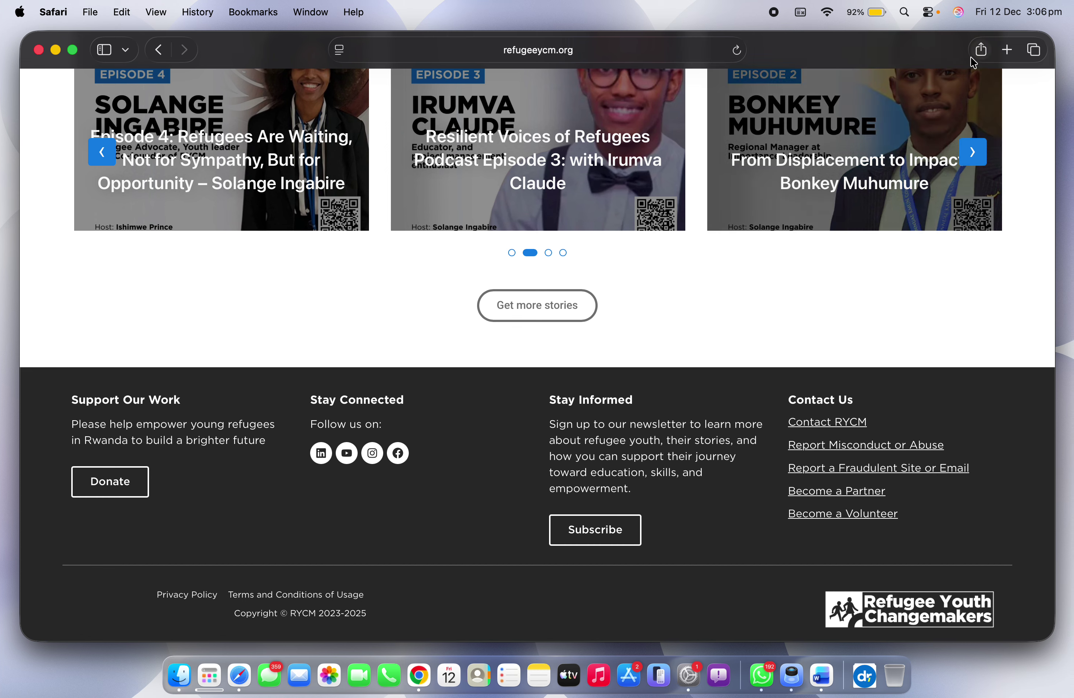
pyautogui.click(1006, 53)
pyautogui.press('cmd+v')
pyautogui.press('Return')
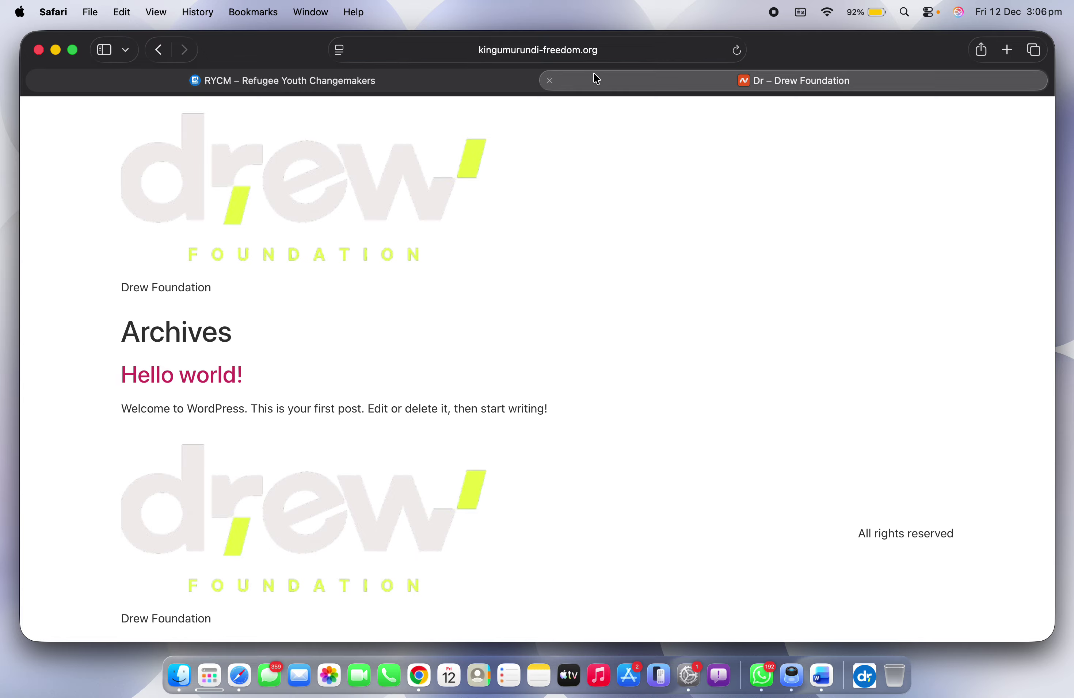
pyautogui.click(595, 55)
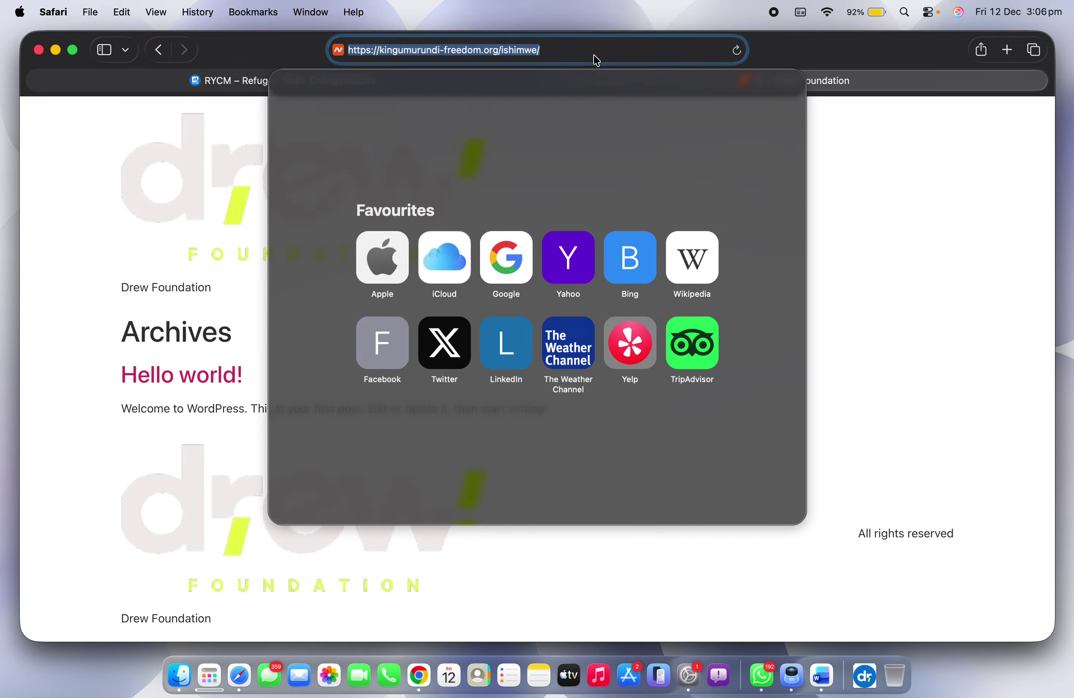
pyautogui.click(865, 216)
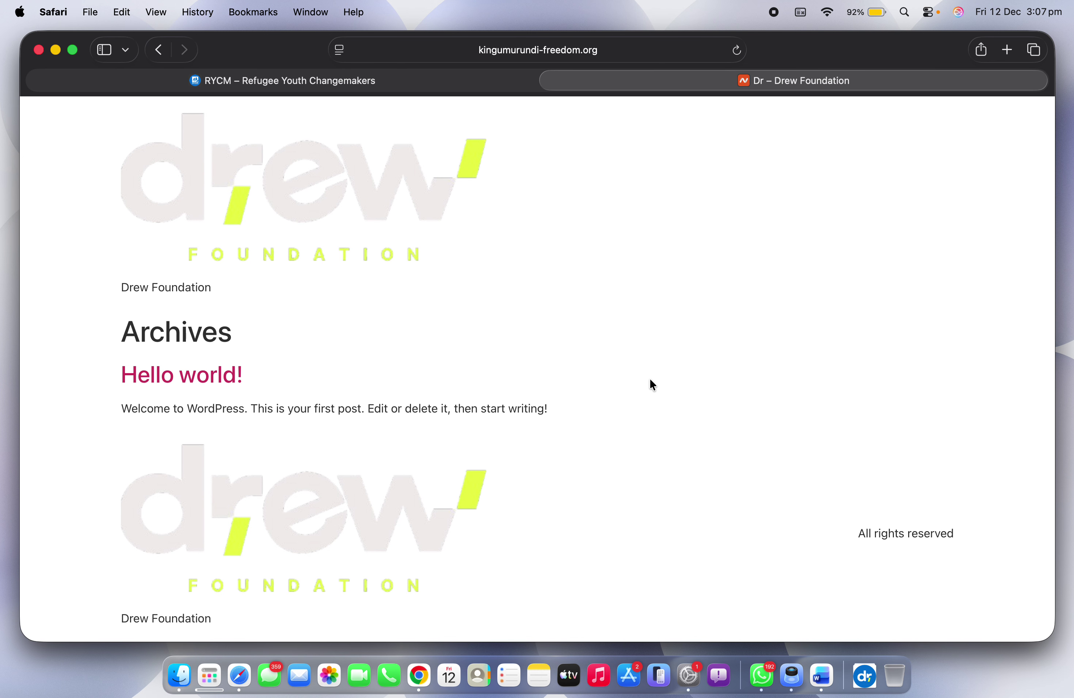
# Step: Leave the Elementor editor in Chrome for the WordPress admin's page list, and check the site's address in Safari
pyautogui.press('super+Tab')
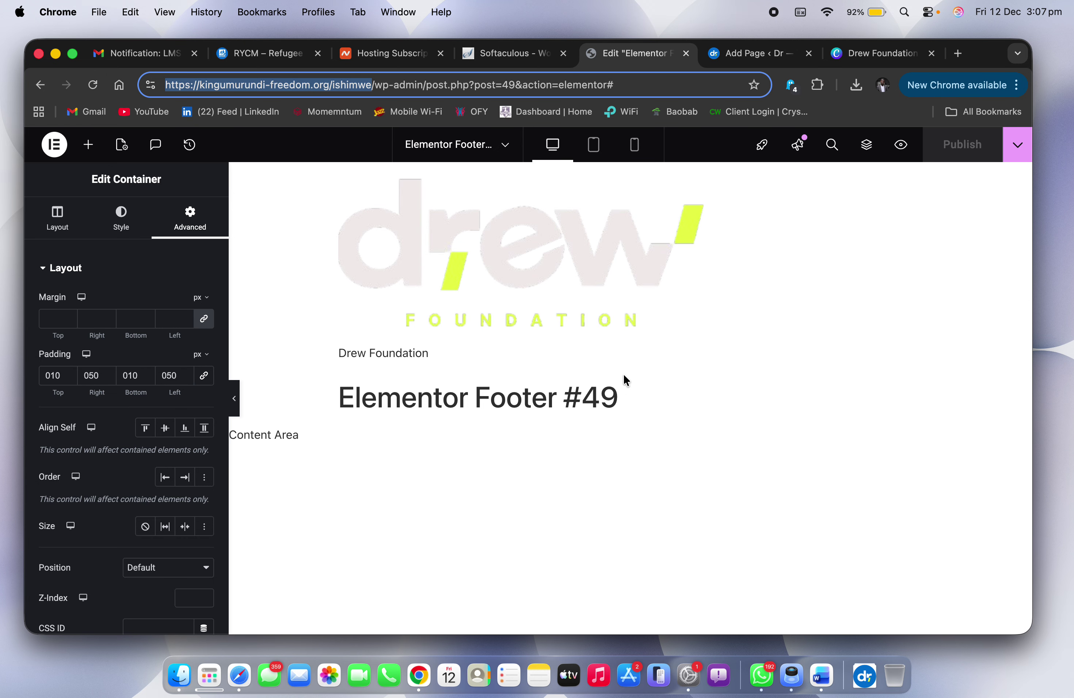
pyautogui.hotkey('ctrl', 'Right')
pyautogui.moveTo(632, 89); pyautogui.dragTo(431, 87)
pyautogui.press('BackSpace')
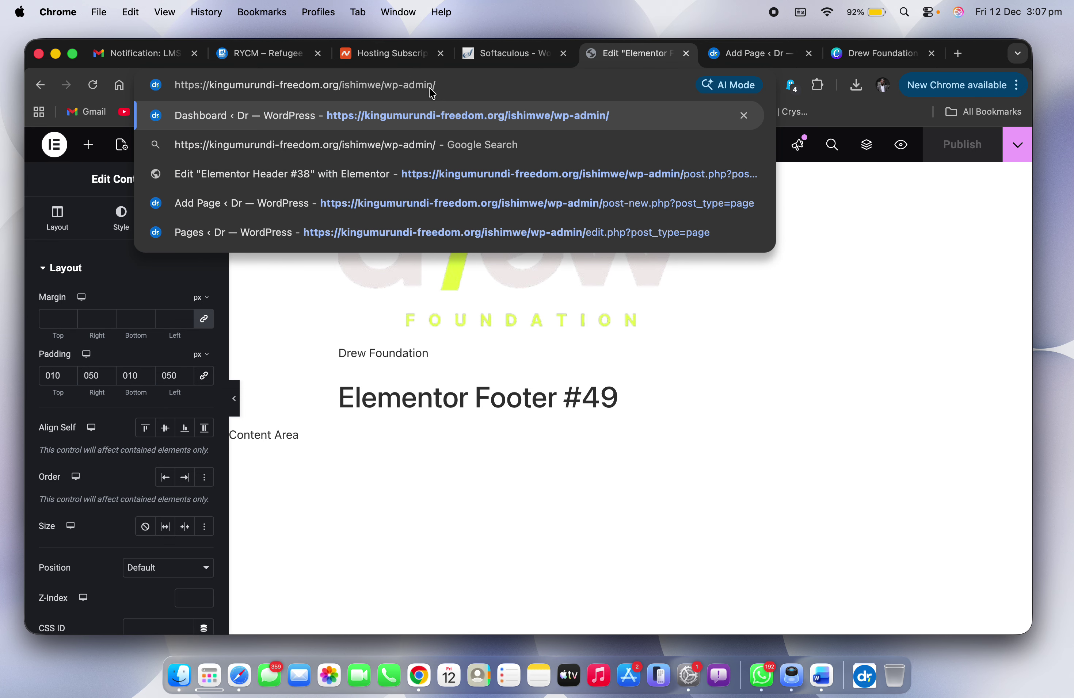
pyautogui.press('Return')
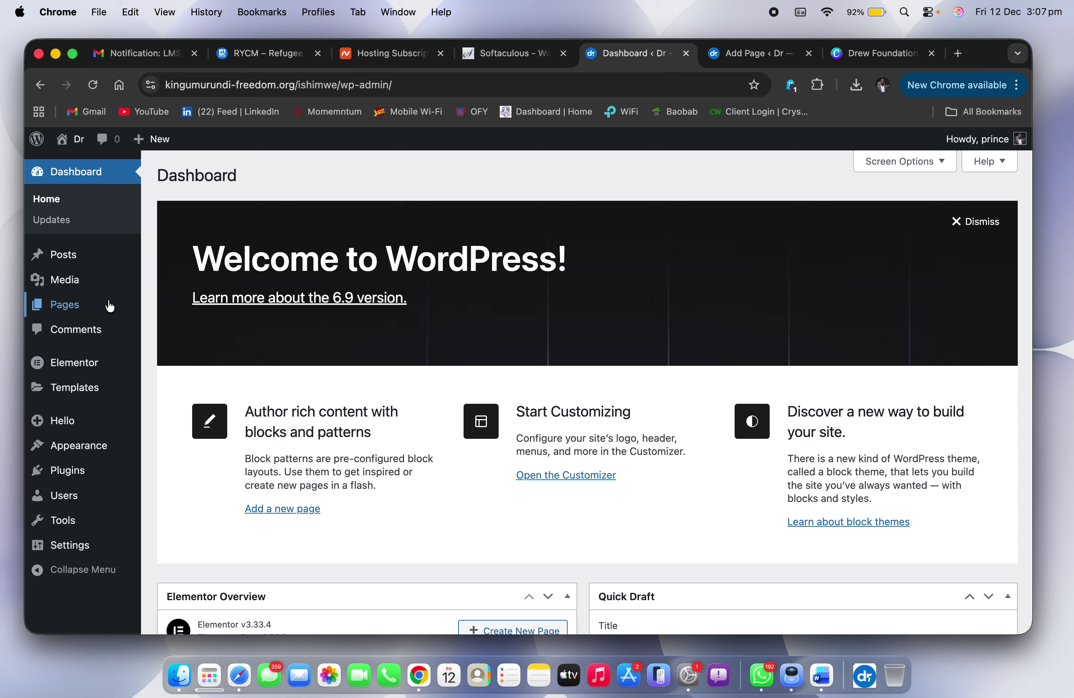
pyautogui.click(86, 304)
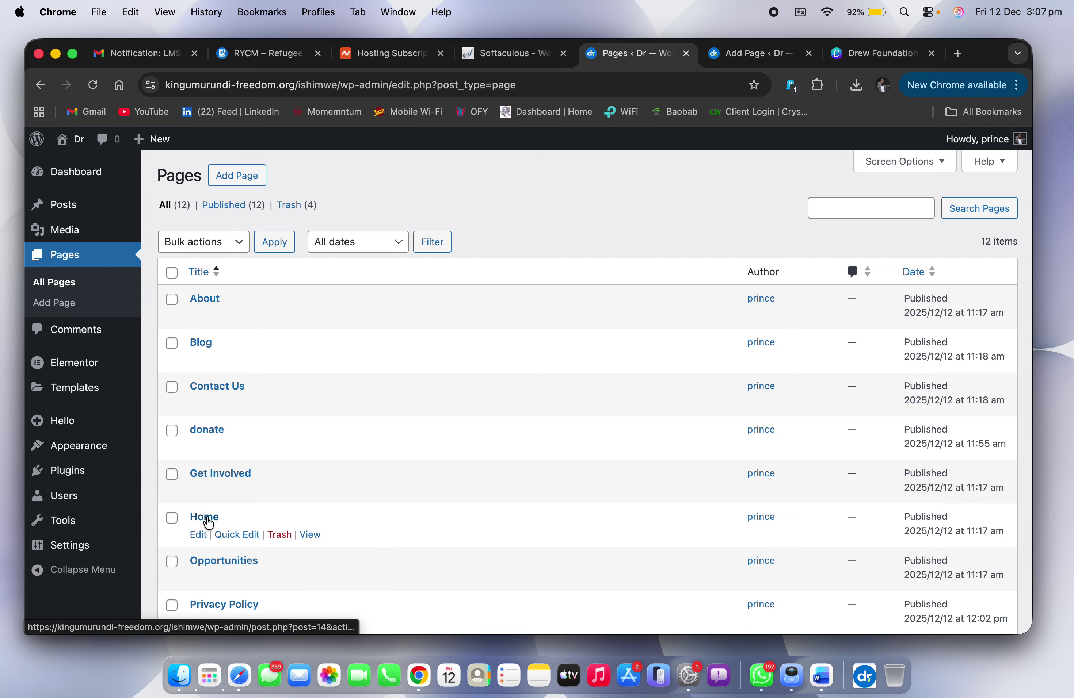
pyautogui.hotkey('ctrl', 'Right')
pyautogui.click(581, 47)
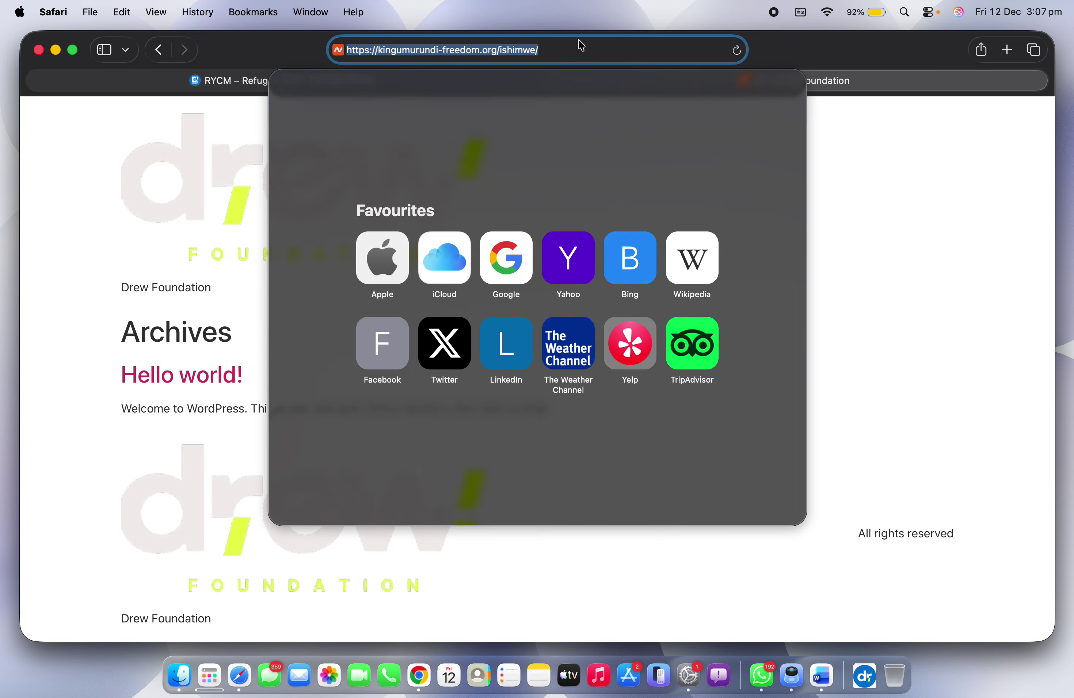
pyautogui.click(829, 146)
pyautogui.hotkey('ctrl', 'Left')
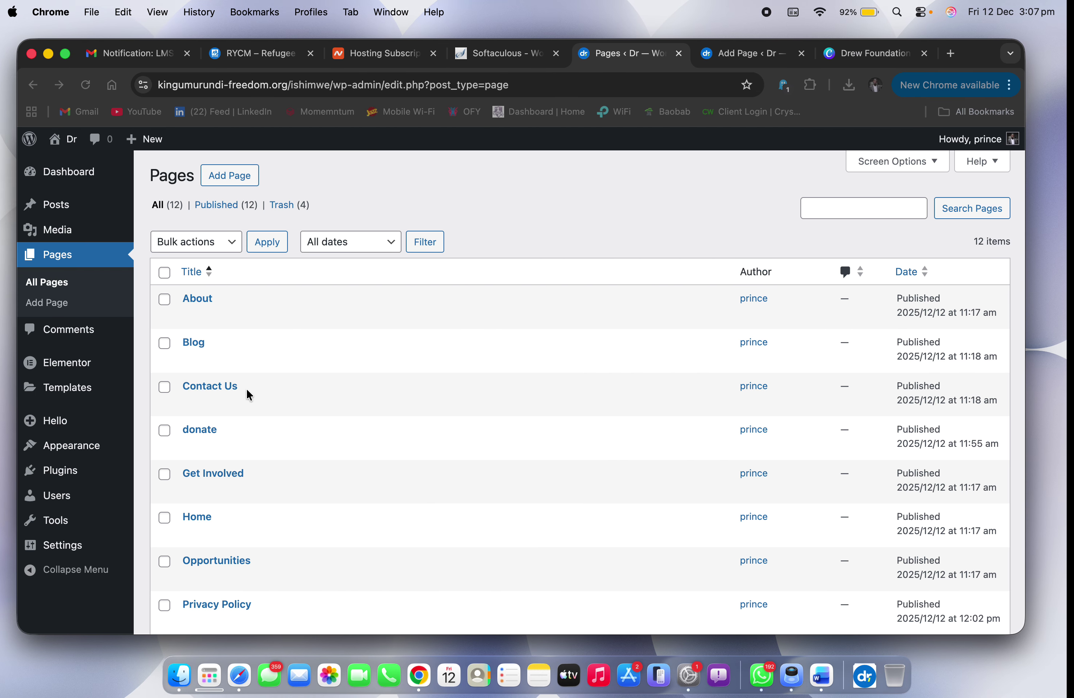
# Step: Make the homepage display a static page in the Reading settings, with Home as the homepage, and save the changes
pyautogui.scroll(-1, 33, 566)
pyautogui.moveTo(79, 554)
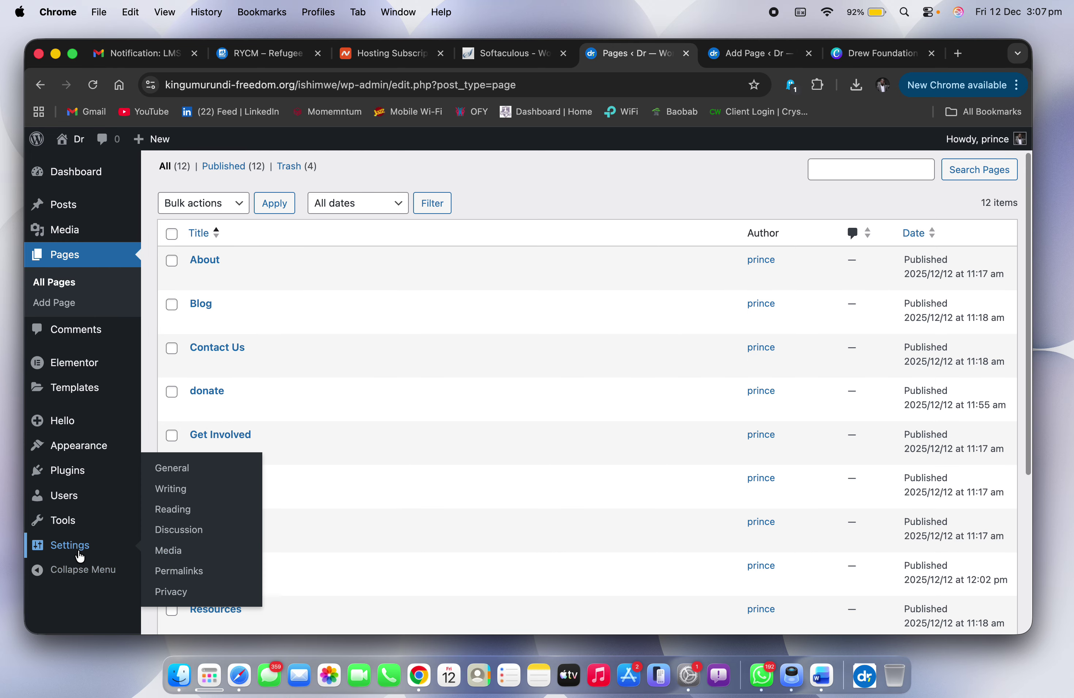
pyautogui.click(183, 511)
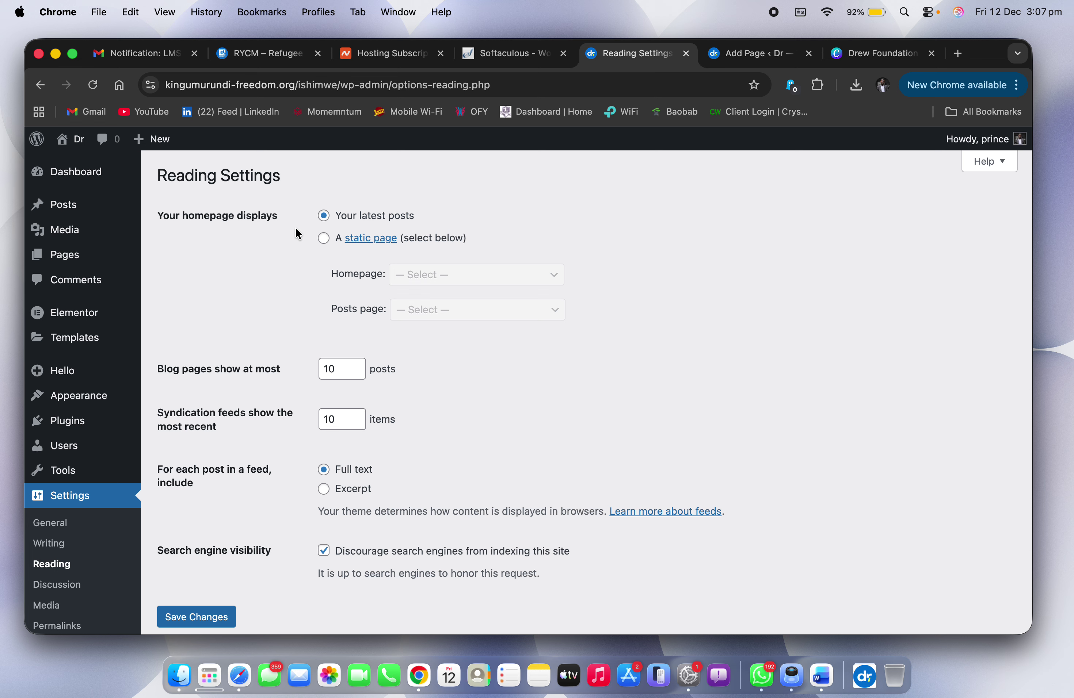
pyautogui.click(323, 240)
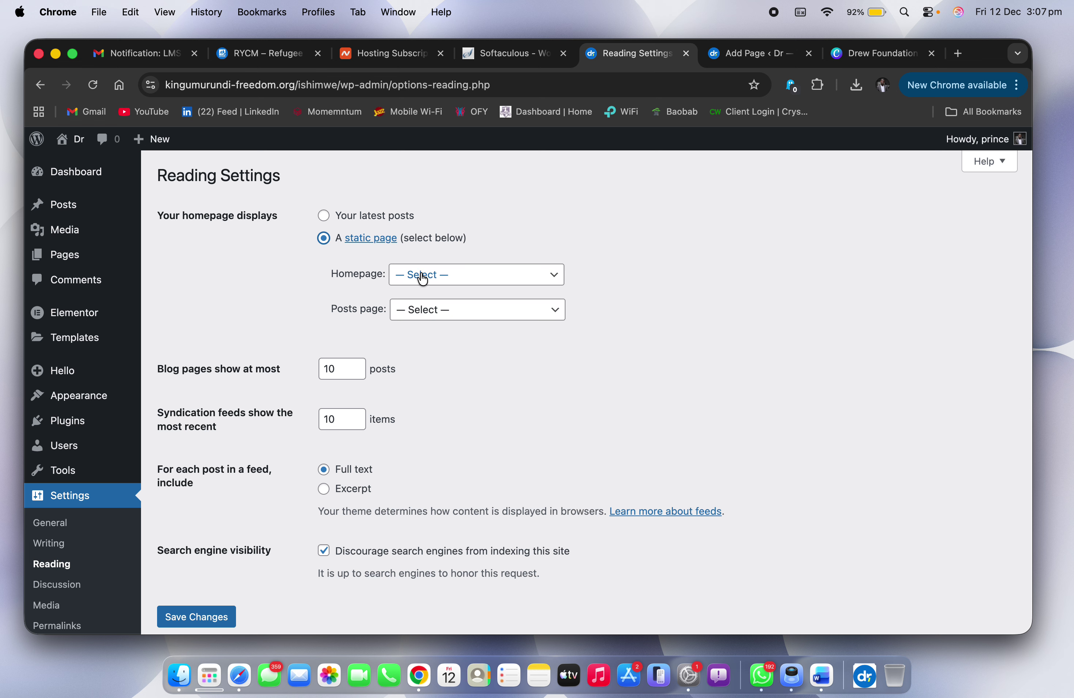
pyautogui.click(447, 279)
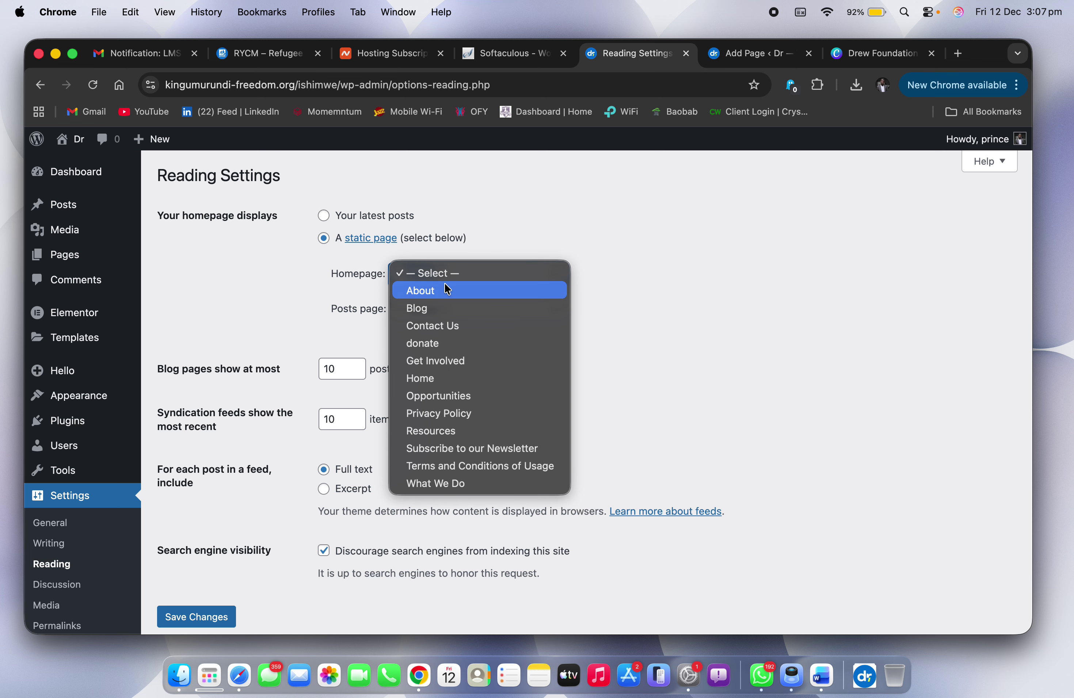
pyautogui.click(422, 378)
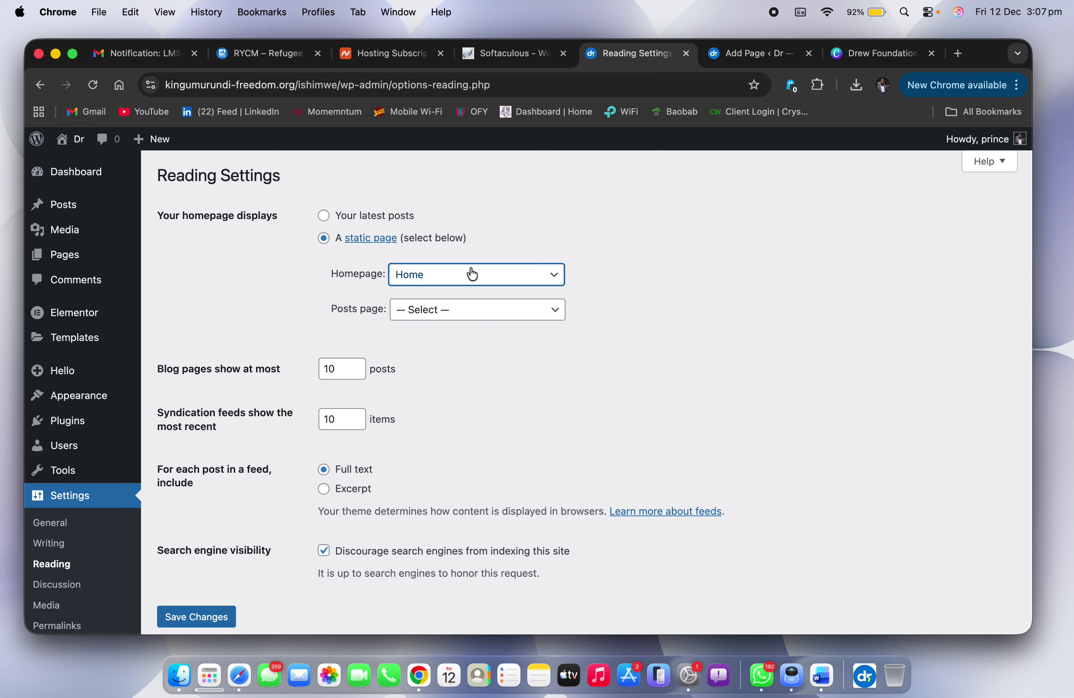
pyautogui.scroll(-3, 291, 529)
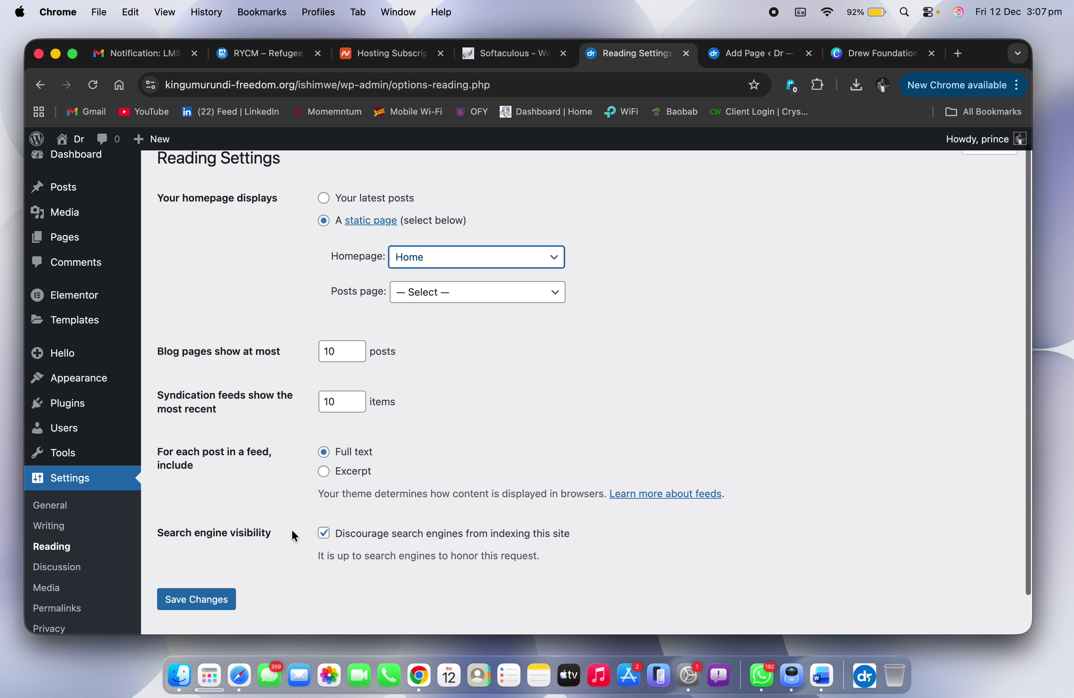
pyautogui.click(192, 563)
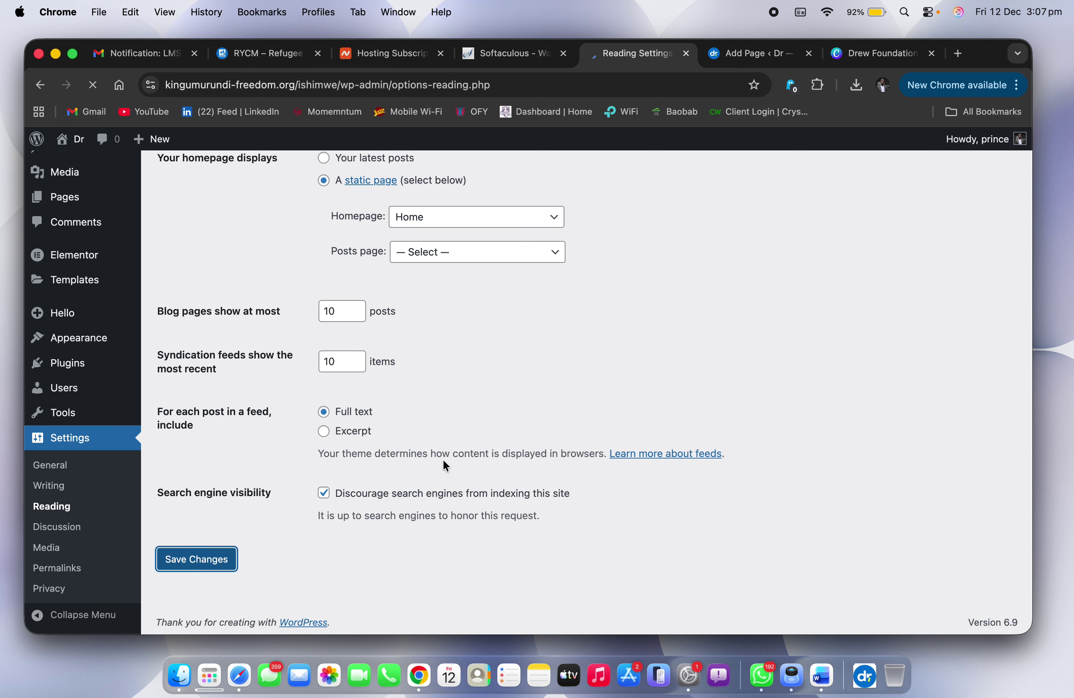
# Step: Reload the live Drew Foundation site in Safari and examine which page it shows as the homepage
pyautogui.hotkey('ctrl', 'Right')
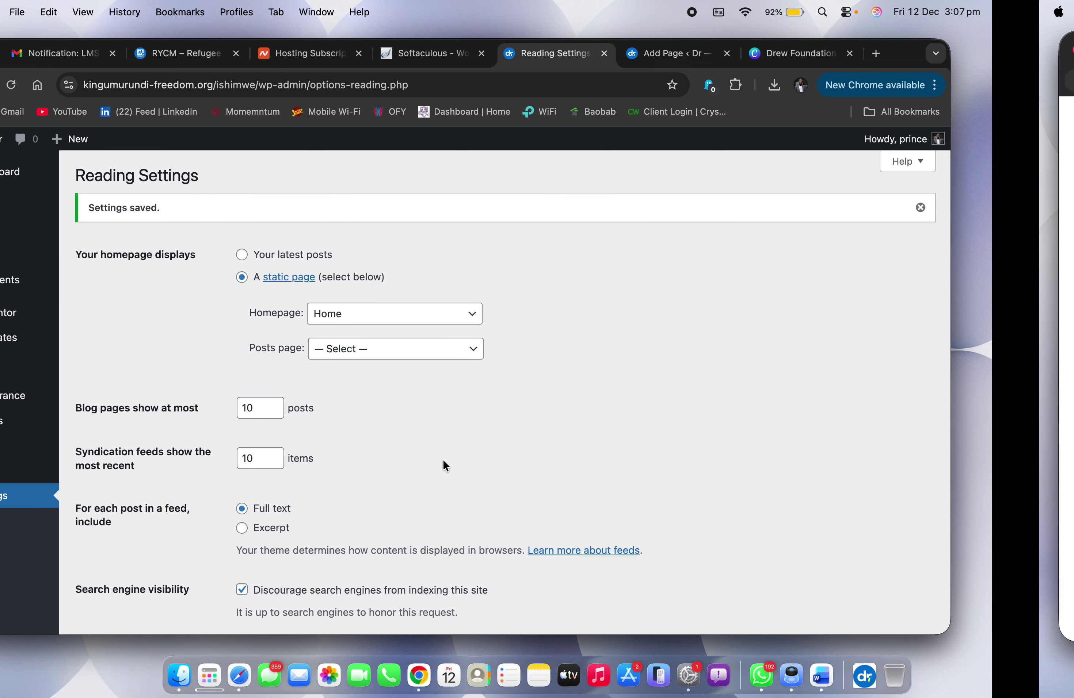
pyautogui.click(737, 58)
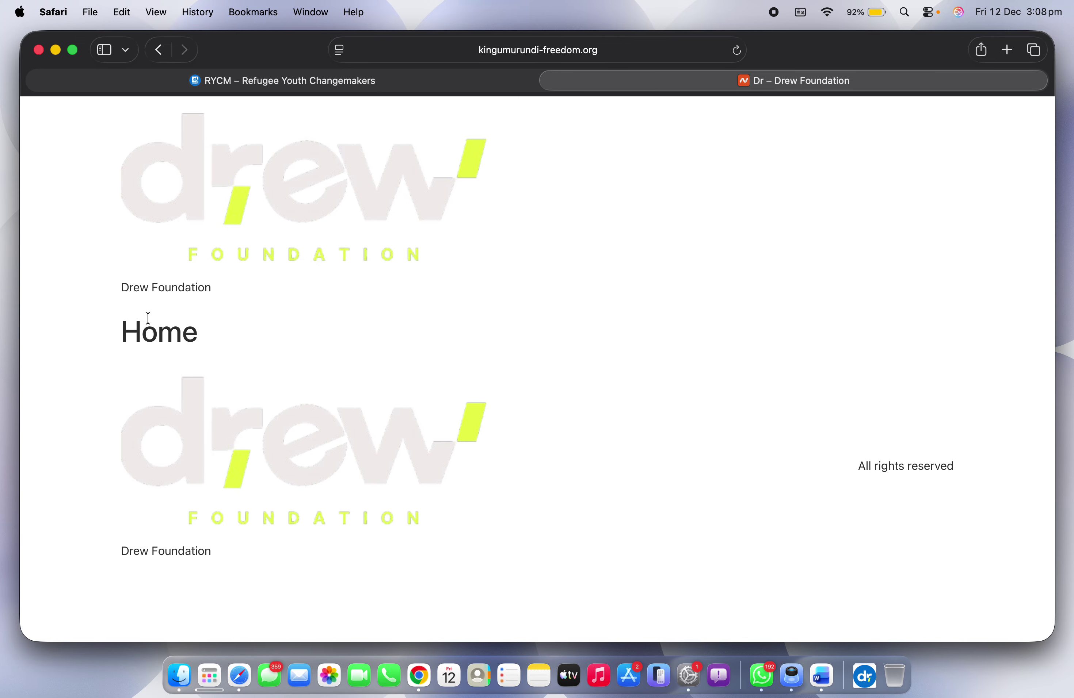
pyautogui.moveTo(215, 339); pyautogui.dragTo(103, 328)
pyautogui.click(87, 362)
pyautogui.hotkey('ctrl', 'Left')
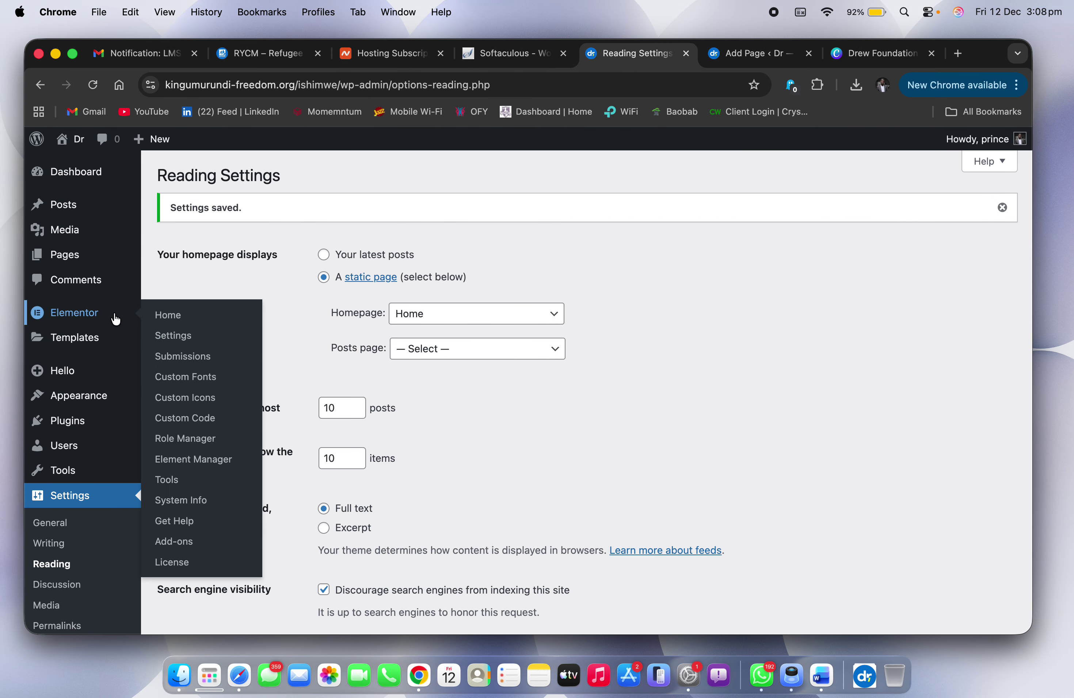
# Step: Open the Home page from the WordPress page list for editing in Elementor
pyautogui.click(55, 259)
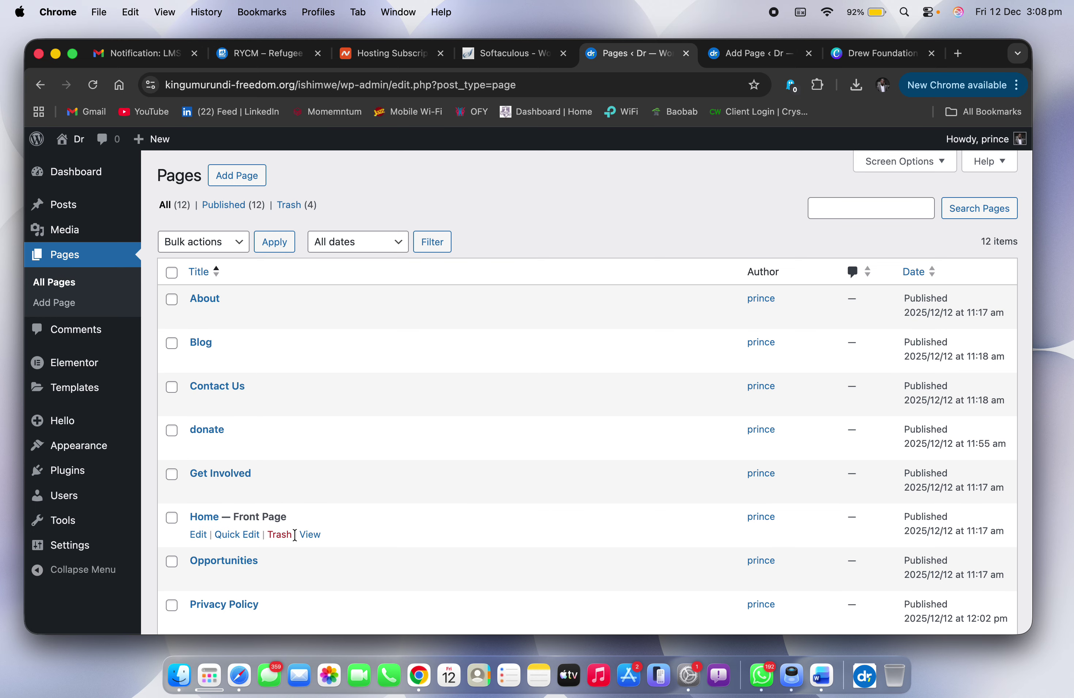
pyautogui.click(198, 536)
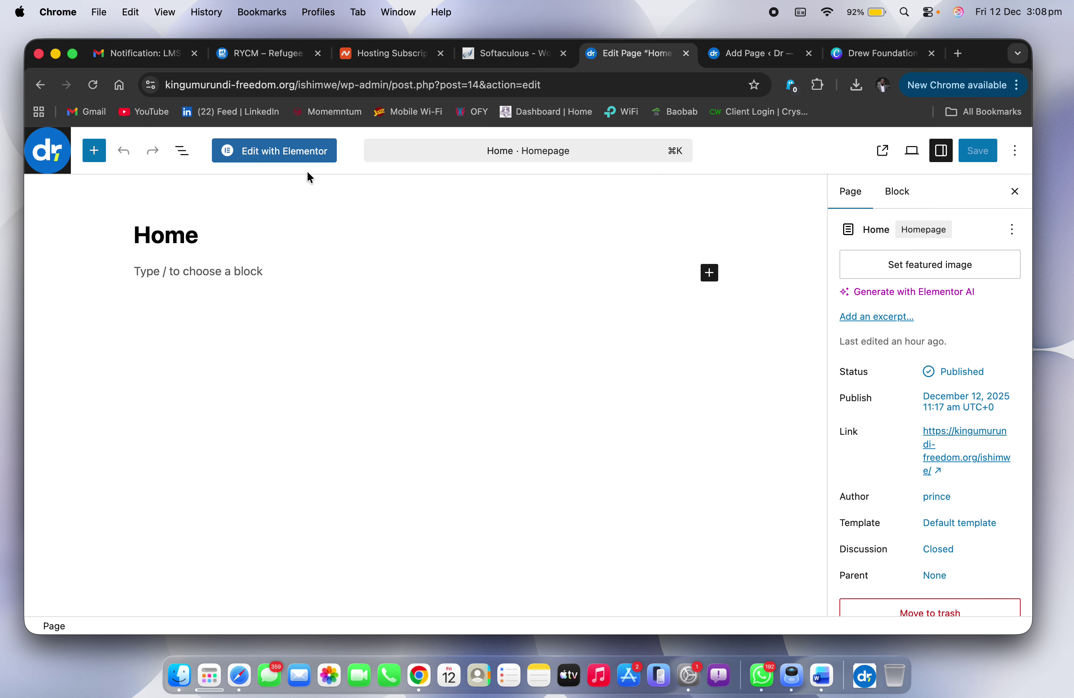
pyautogui.click(297, 151)
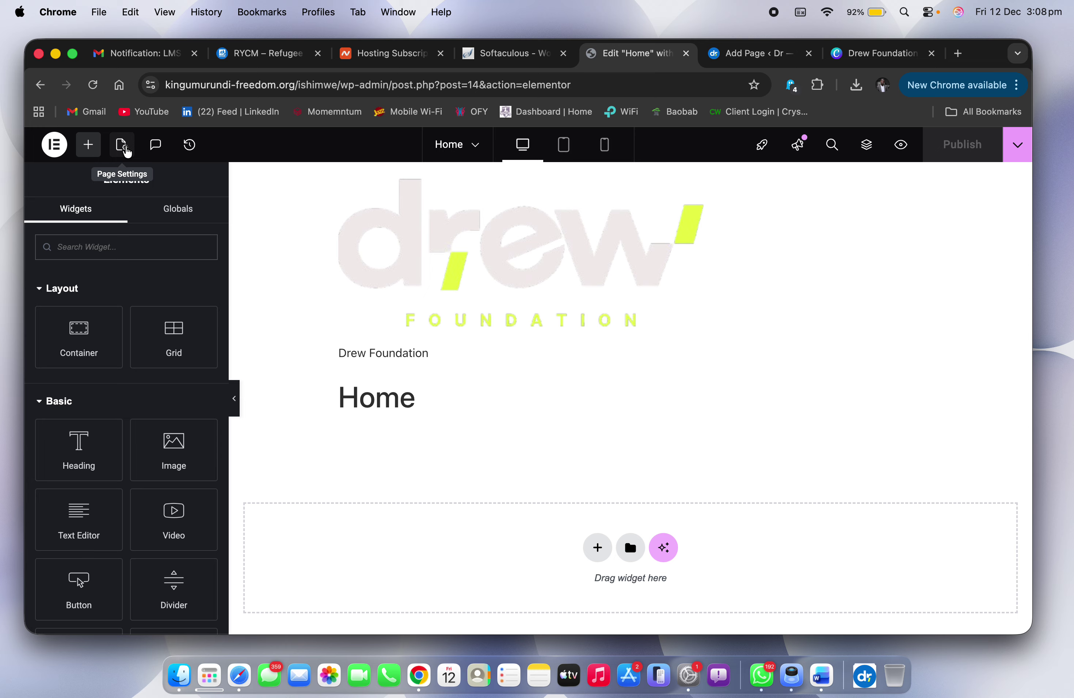
# Step: Hide the page title in the Home page's settings, publish the page, and return to the WordPress page list
pyautogui.click(122, 145)
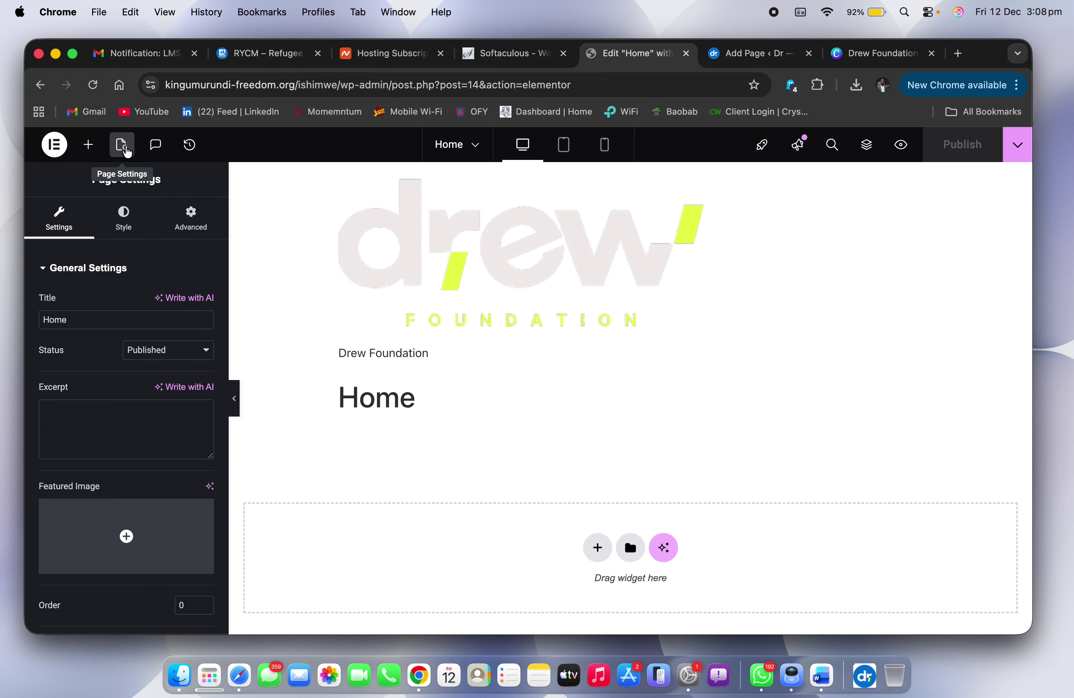
pyautogui.scroll(-4, 120, 456)
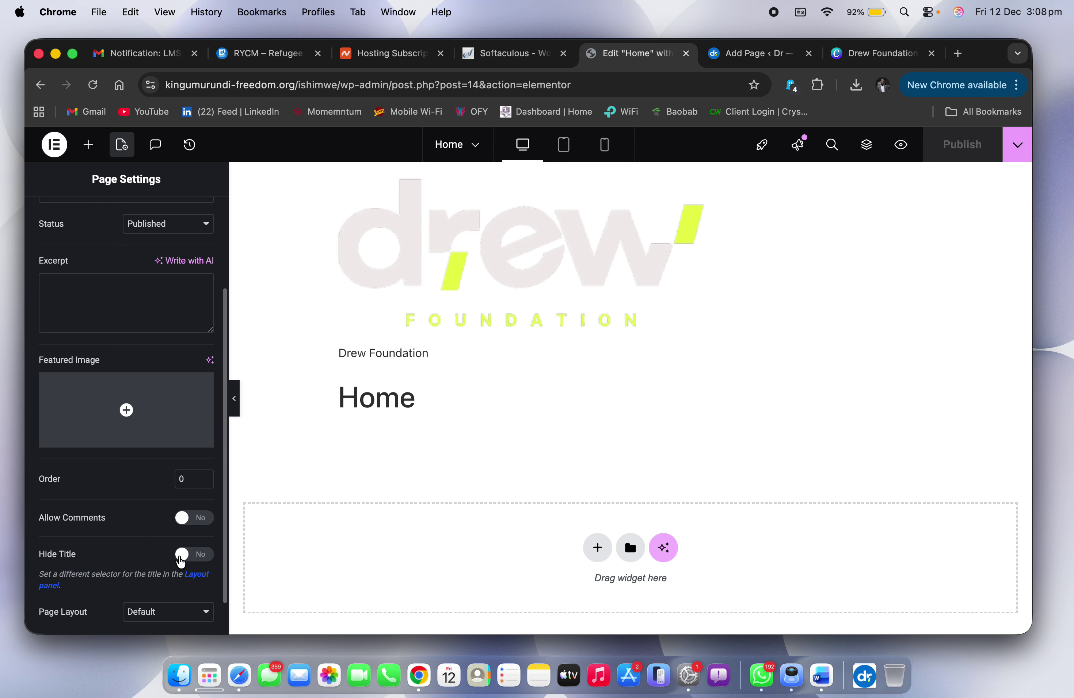
pyautogui.click(181, 556)
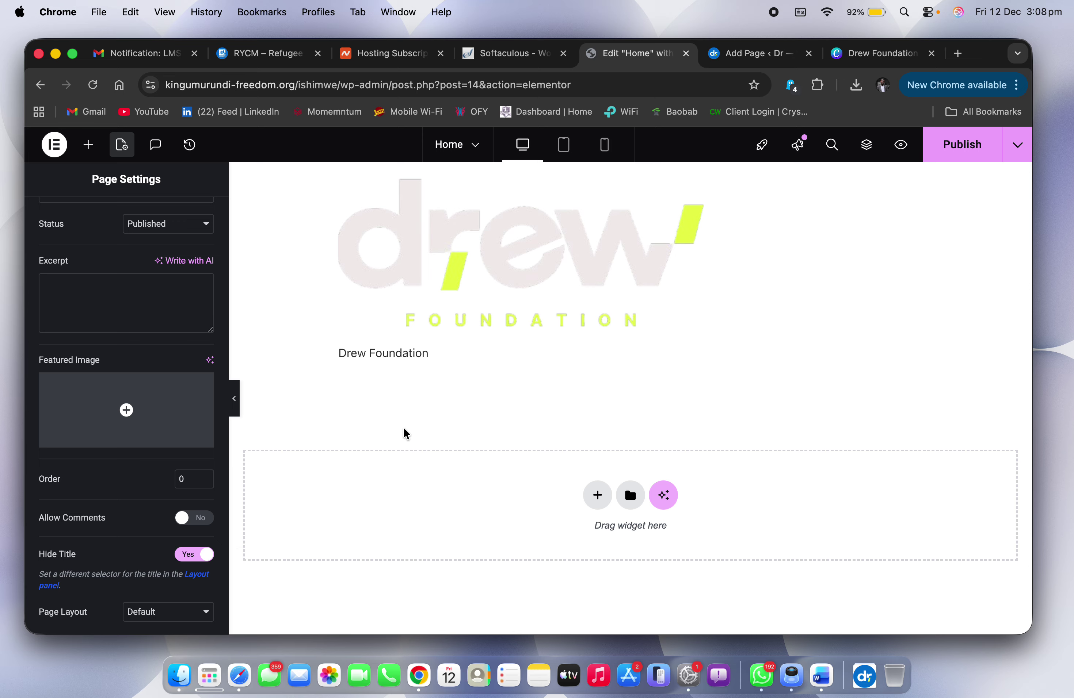
pyautogui.click(957, 149)
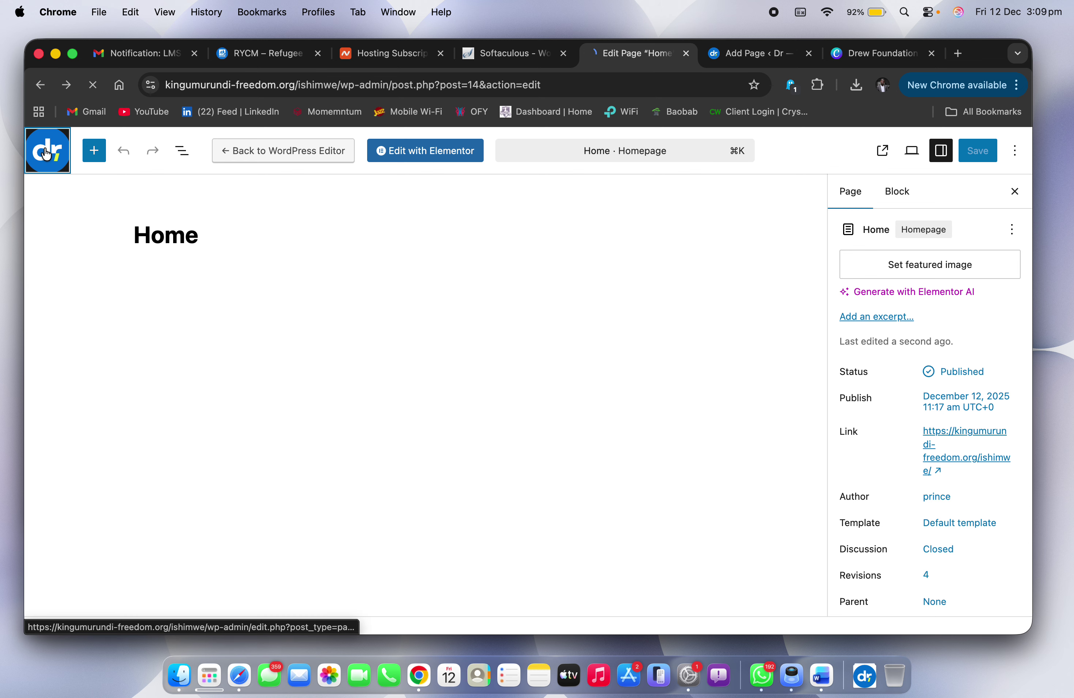
pyautogui.click(45, 152)
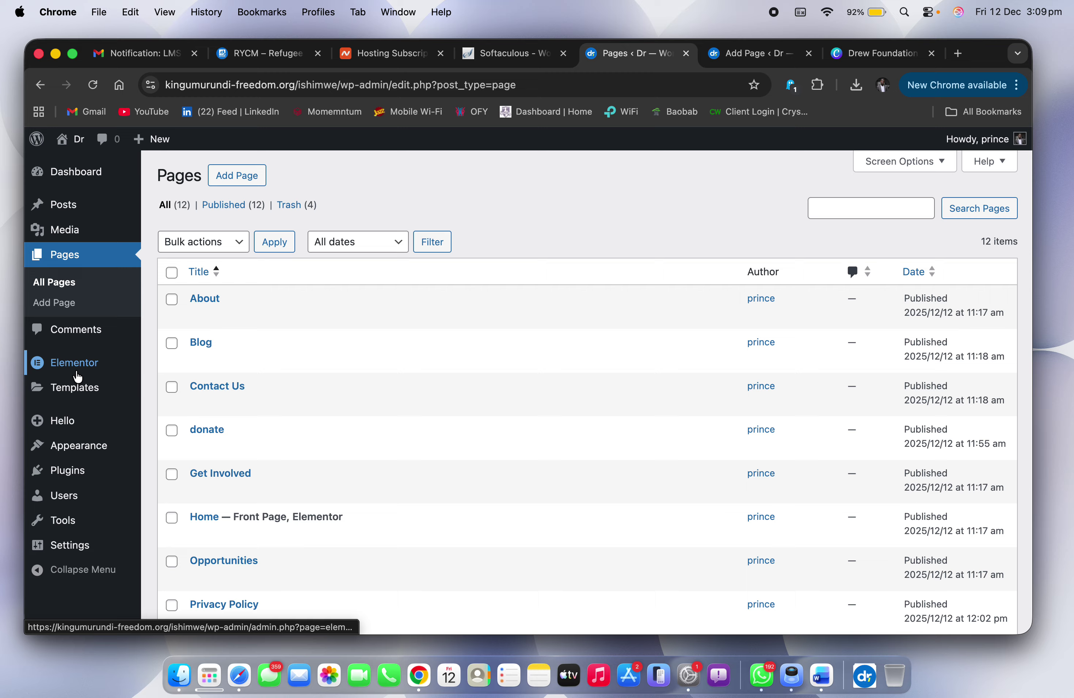
# Step: Try to open the display conditions of the header template in Elementor's Theme Builder
pyautogui.moveTo(75, 393)
pyautogui.click(204, 437)
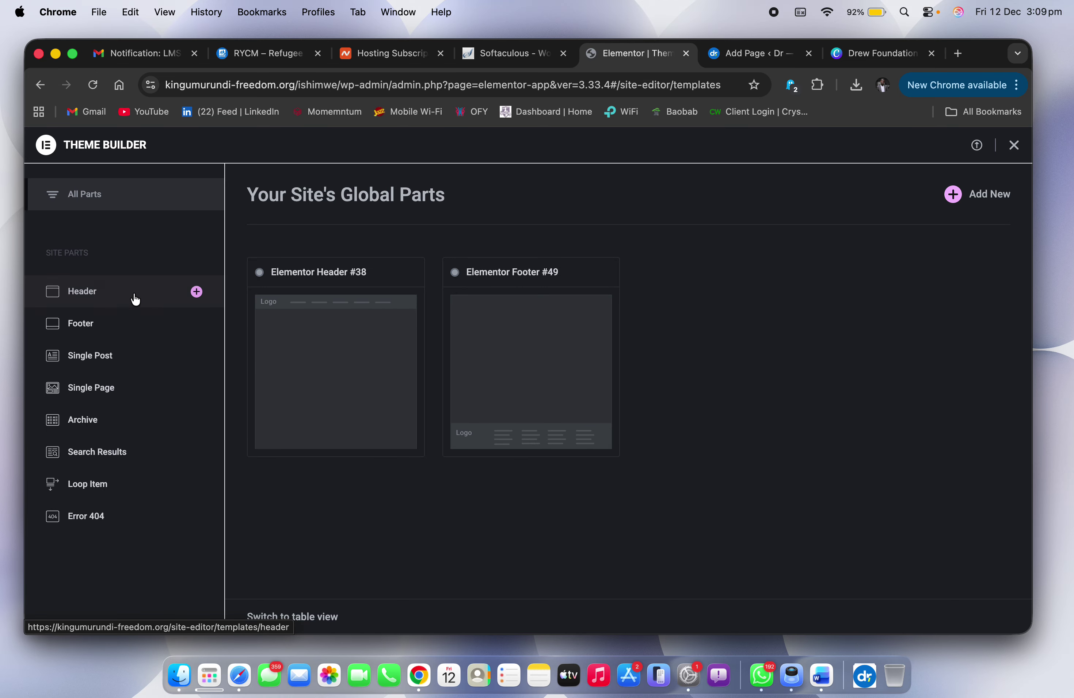
pyautogui.click(92, 291)
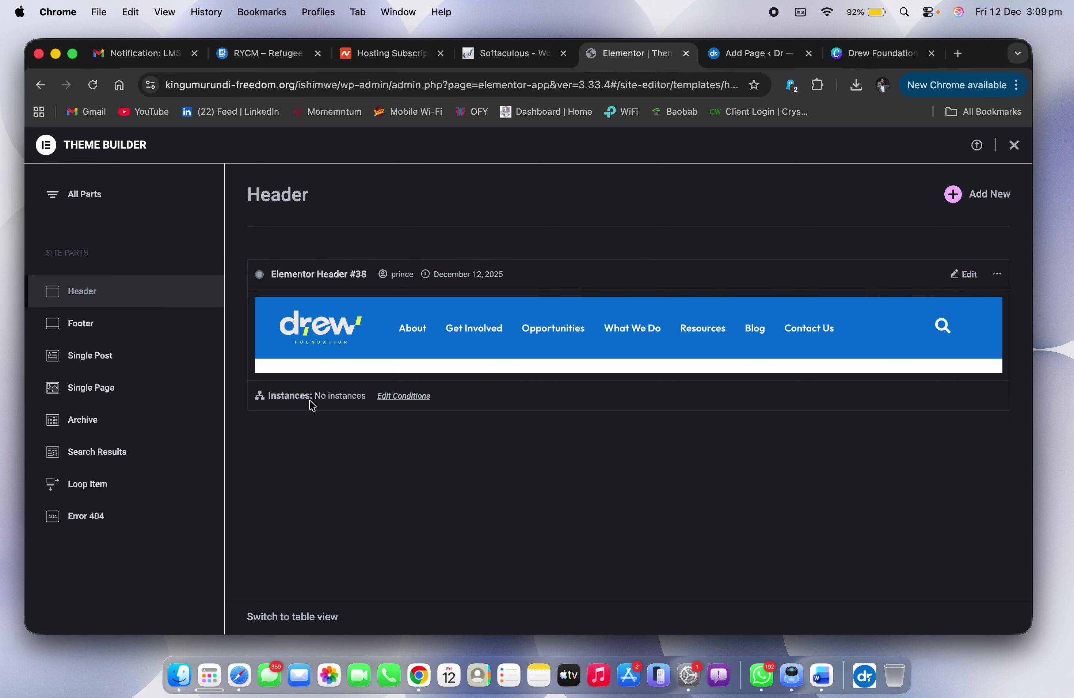
pyautogui.click(398, 398)
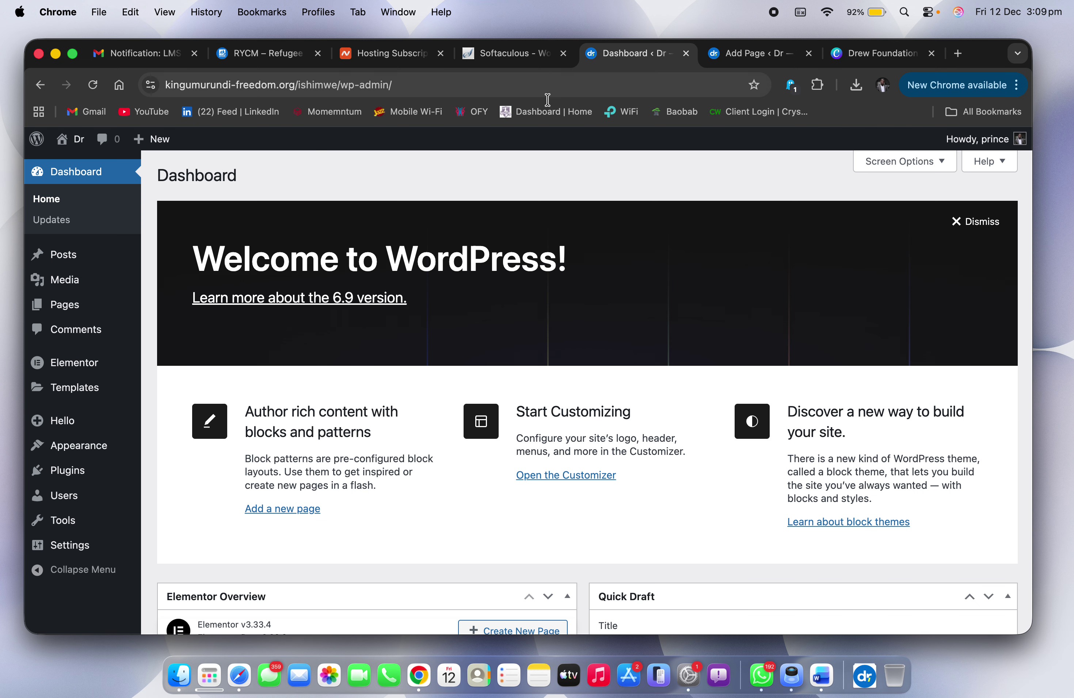
# Step: Add an Include Entire Site display condition to the header template in Theme Builder, save it, and check the live site in Safari
pyautogui.moveTo(69, 396)
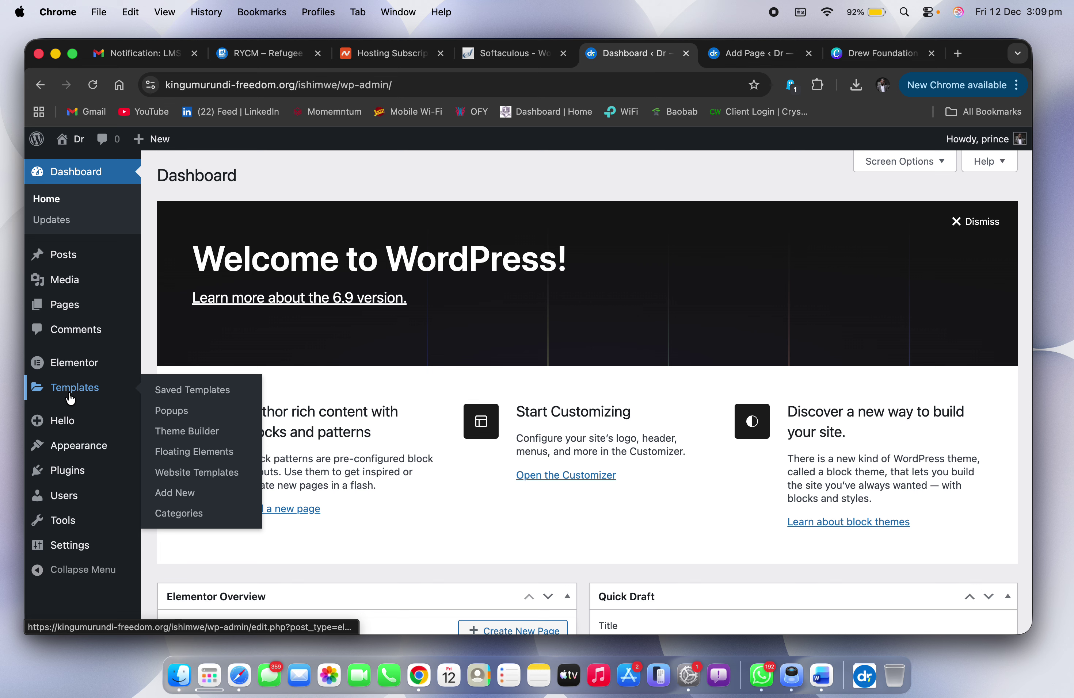
pyautogui.click(199, 437)
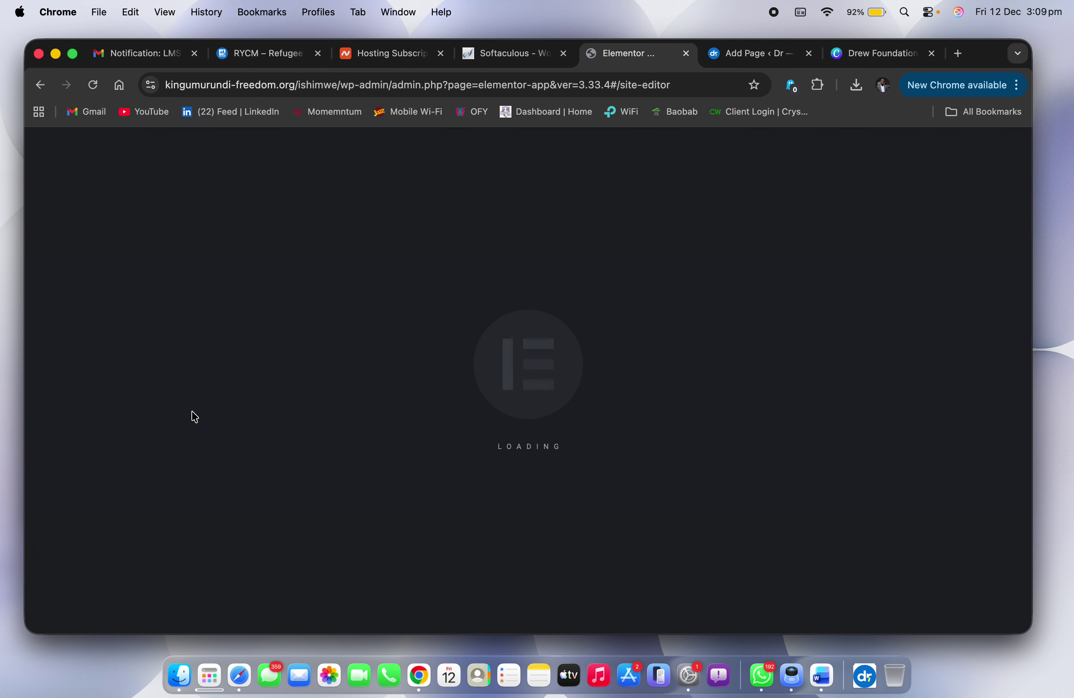
pyautogui.click(88, 294)
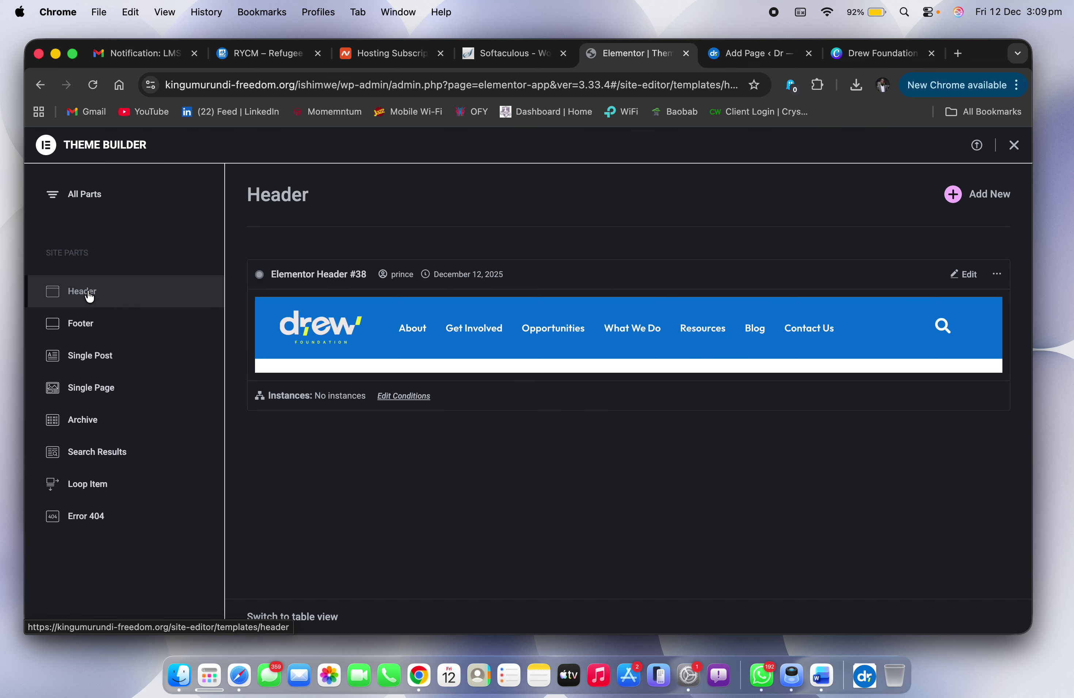
pyautogui.click(404, 397)
pyautogui.click(629, 440)
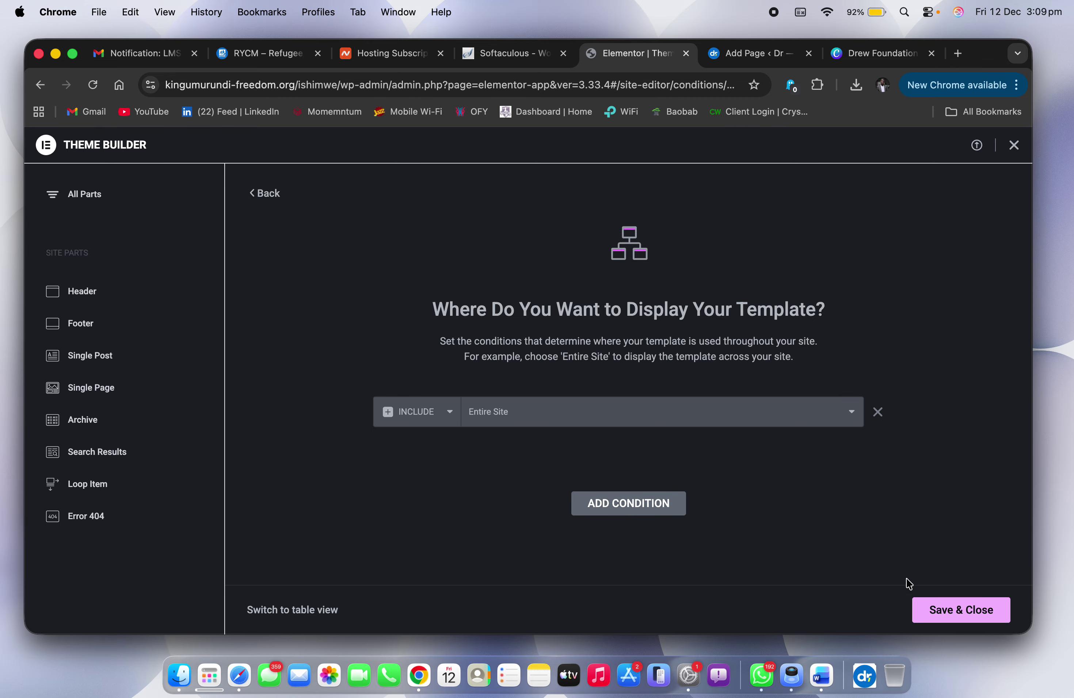
pyautogui.click(954, 606)
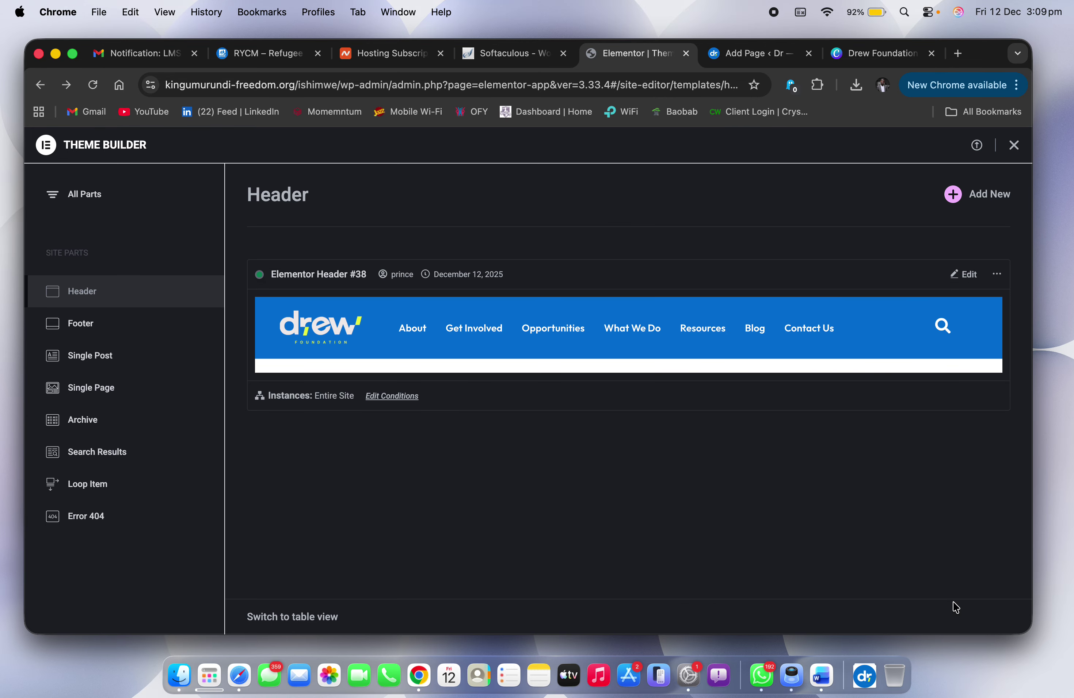
pyautogui.hotkey('ctrl', 'Right')
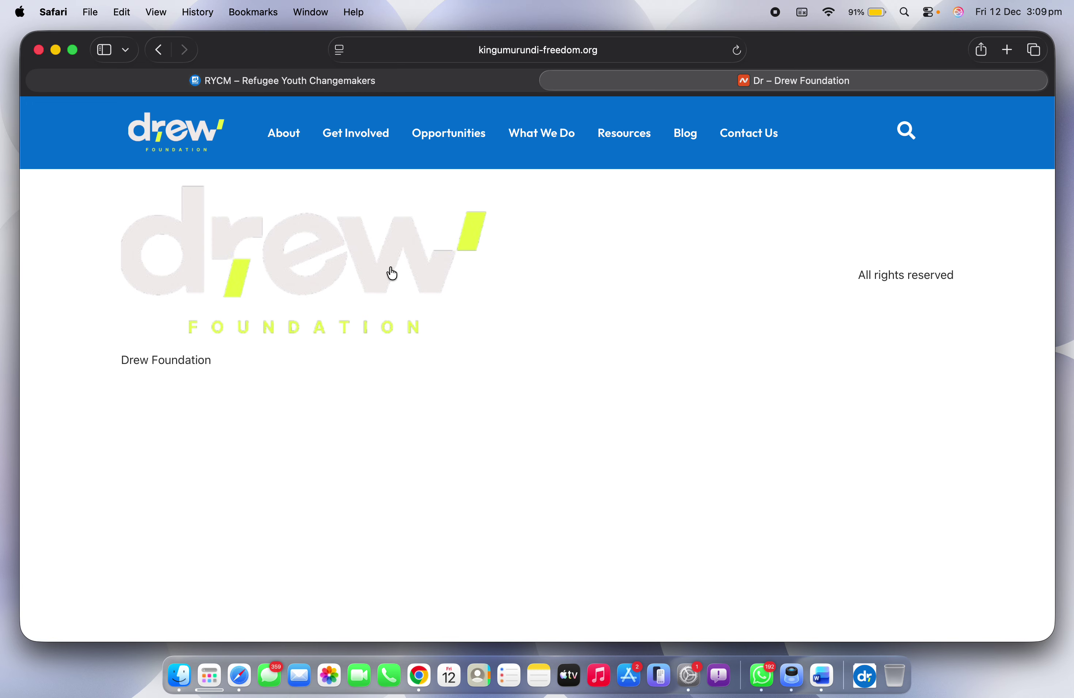
pyautogui.hotkey('ctrl', 'Left')
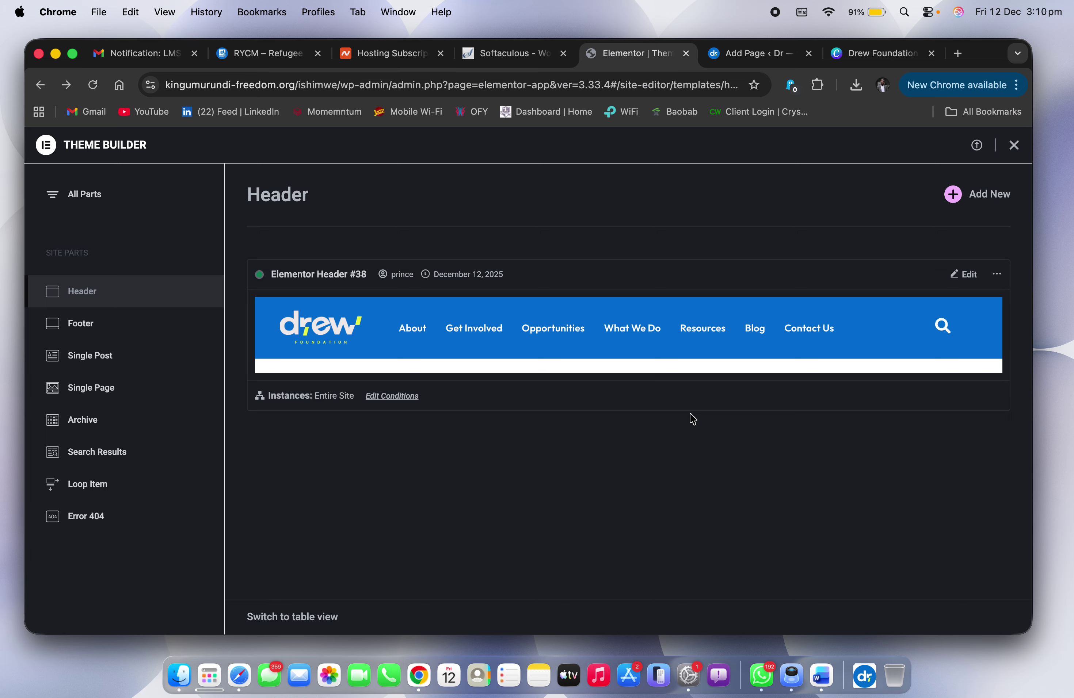
# Step: Add an Include Entire Site display condition to the footer template in Theme Builder, save it, and reload the live site in Safari
pyautogui.click(81, 330)
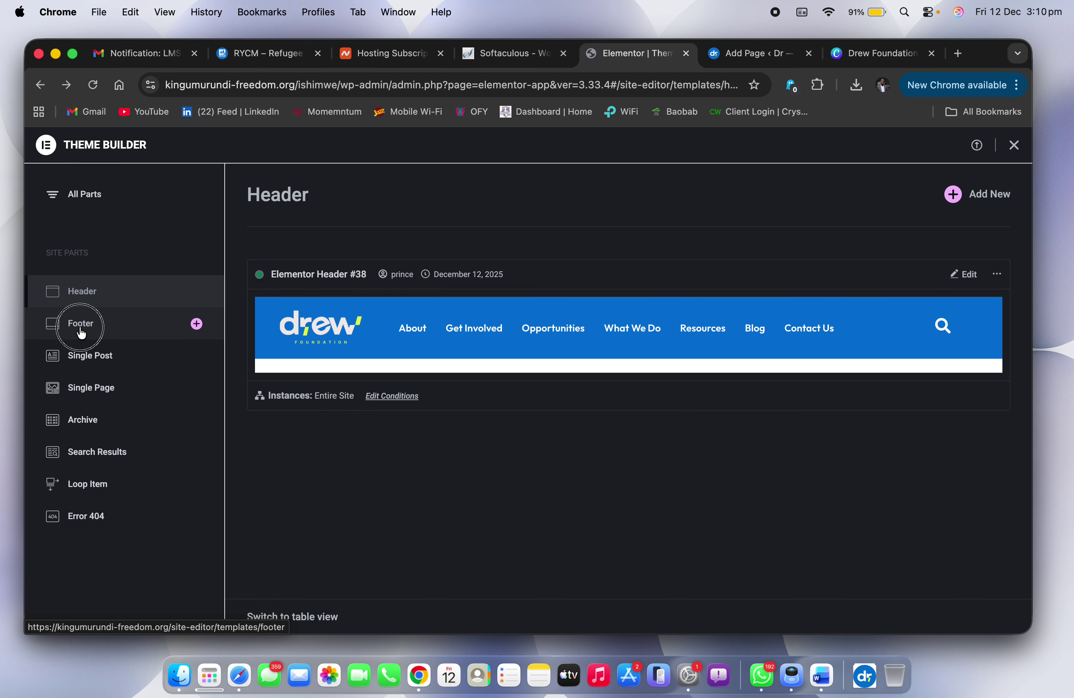
pyautogui.click(398, 396)
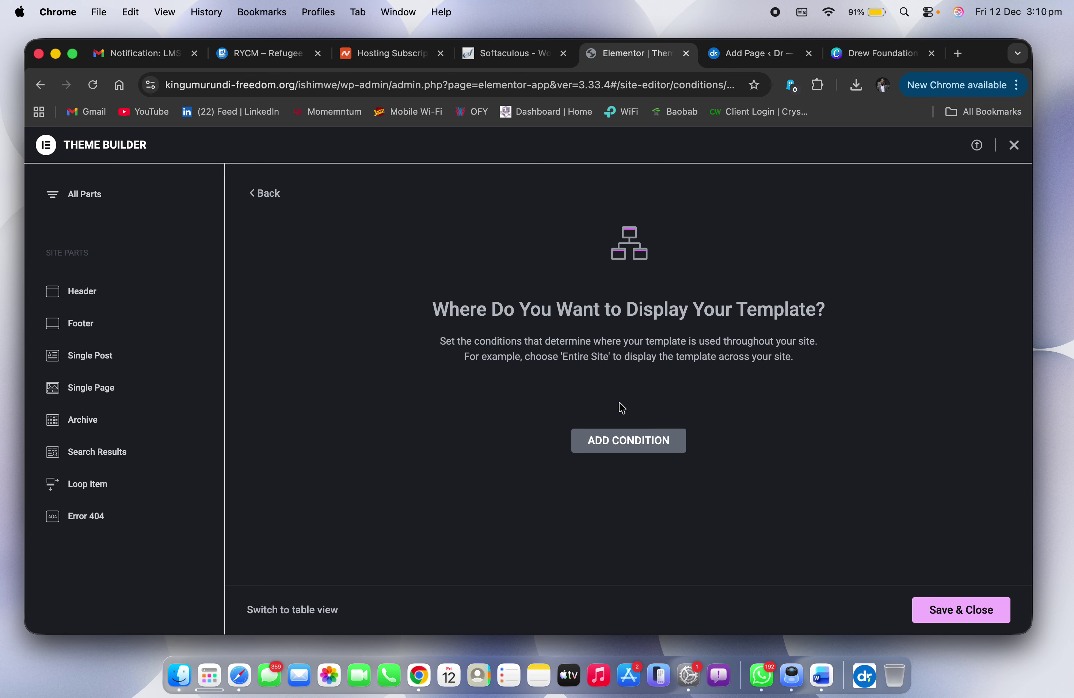
pyautogui.click(619, 438)
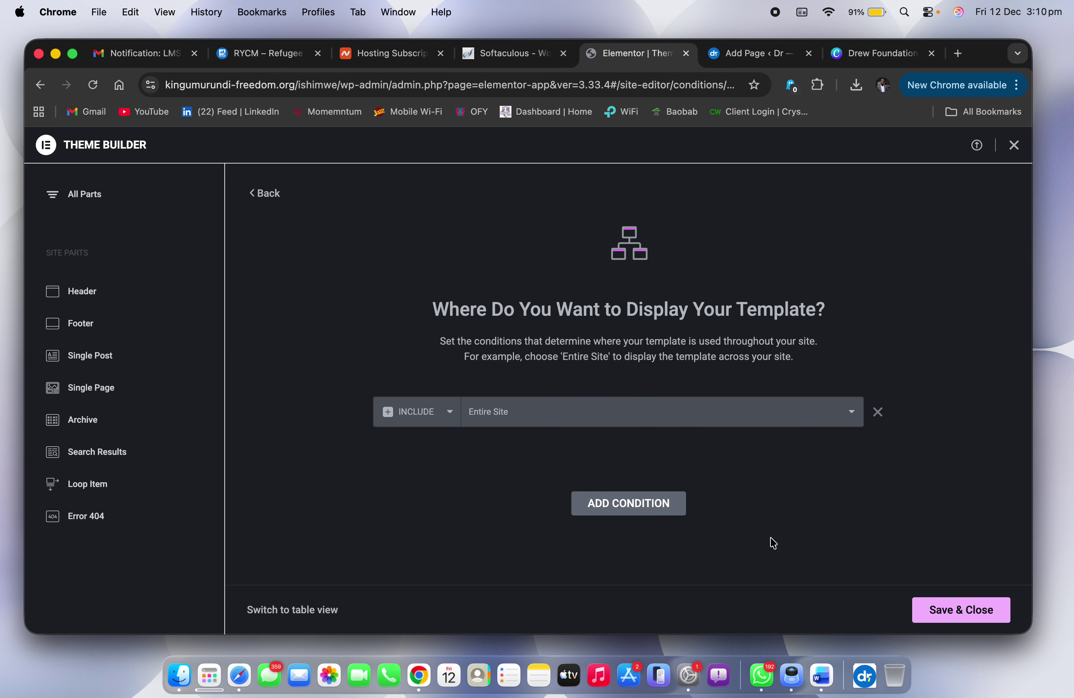
pyautogui.click(980, 612)
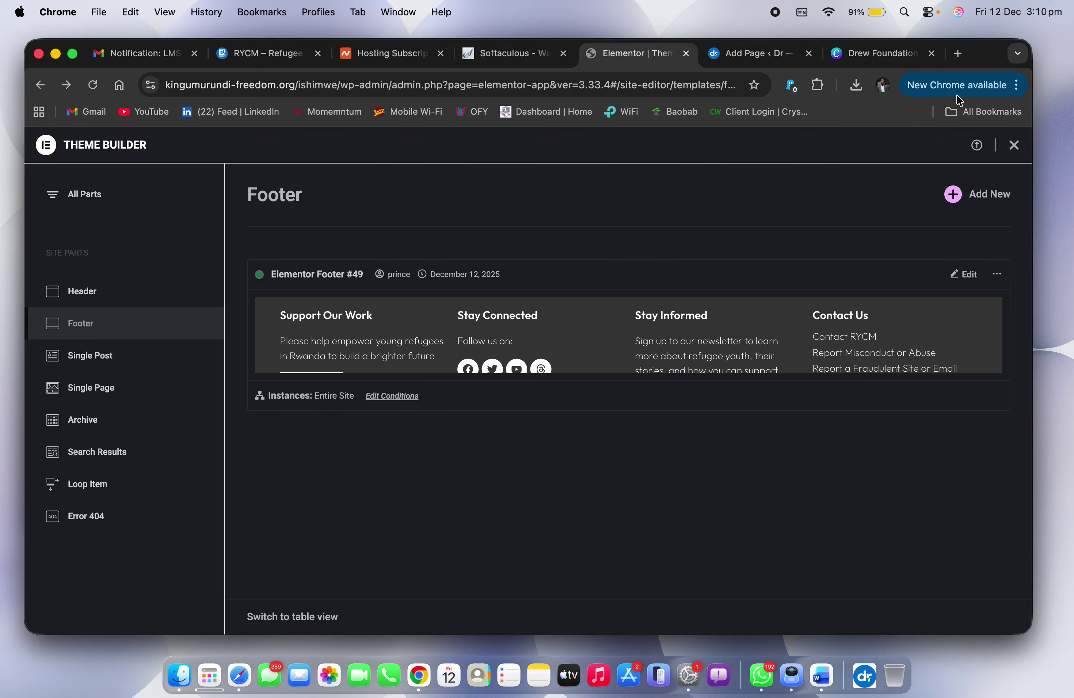
pyautogui.hotkey('ctrl', 'Right')
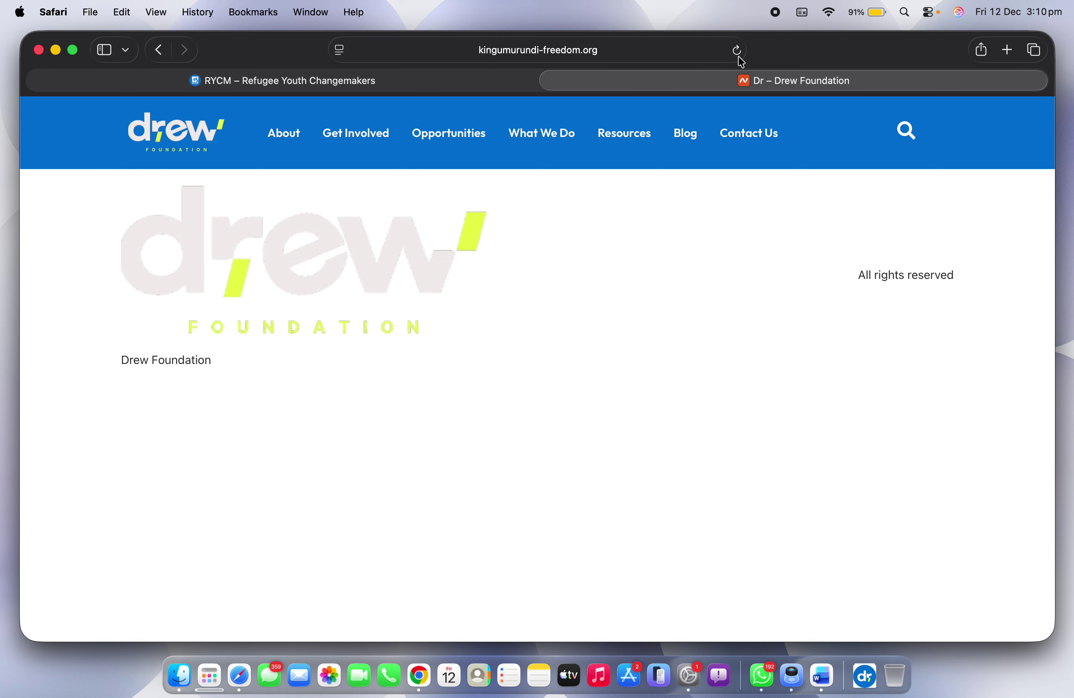
pyautogui.click(737, 51)
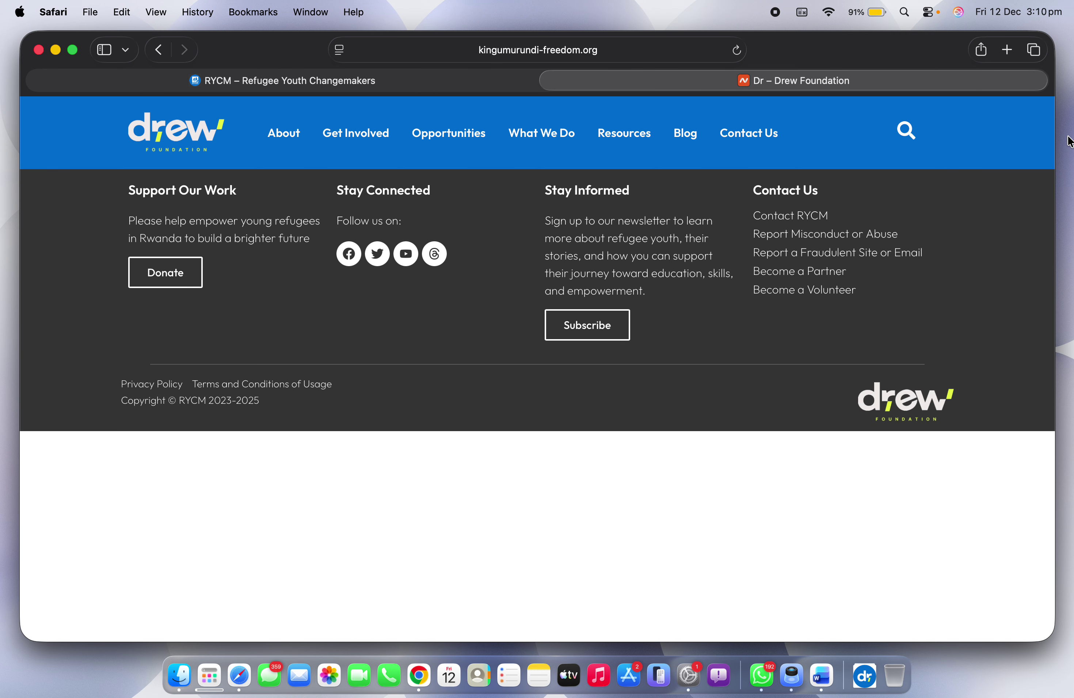
# Step: Open the header template from Theme Builder in the Elementor editor and compare its layout with the refugeeycm.org header in Safari
pyautogui.hotkey('ctrl', 'Left')
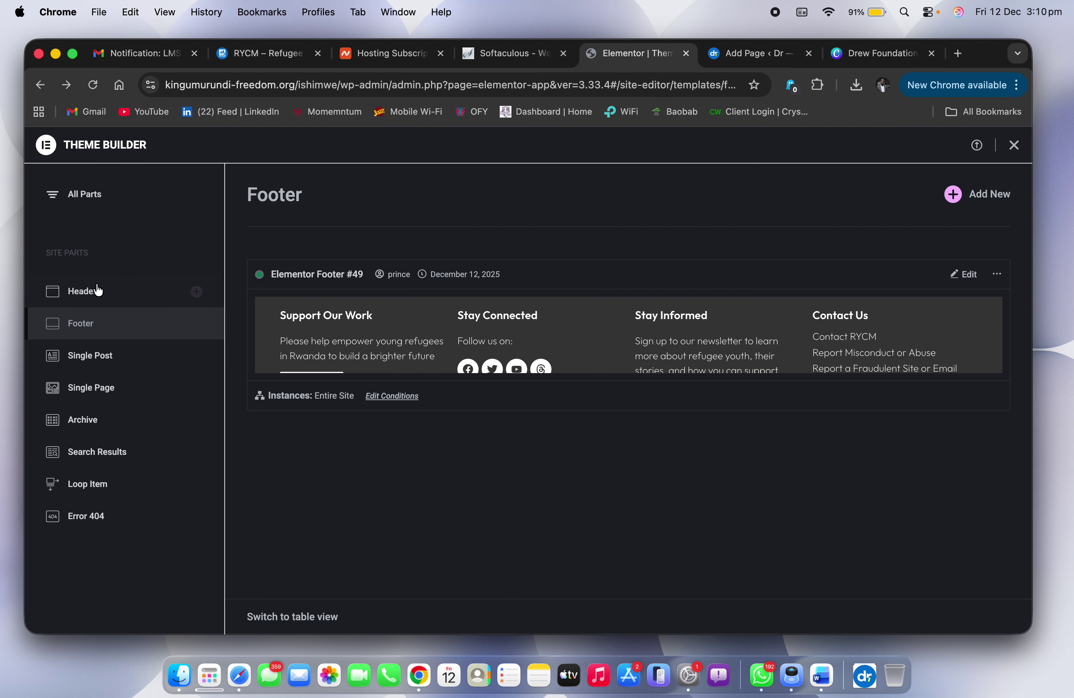
pyautogui.click(84, 295)
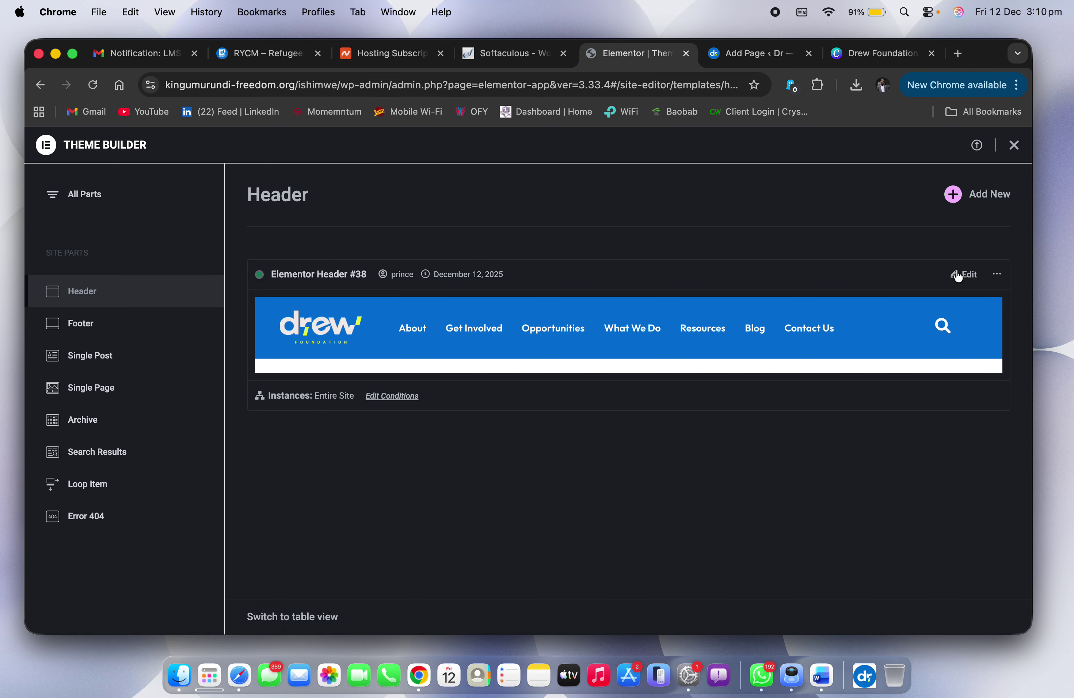
pyautogui.click(971, 278)
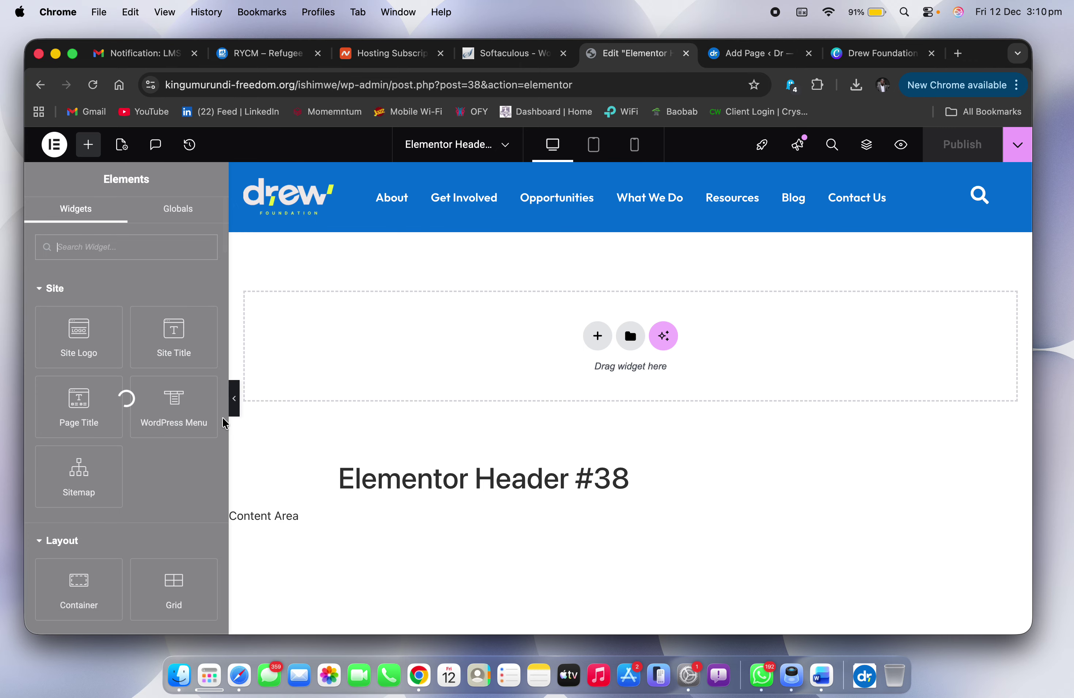
pyautogui.click(234, 398)
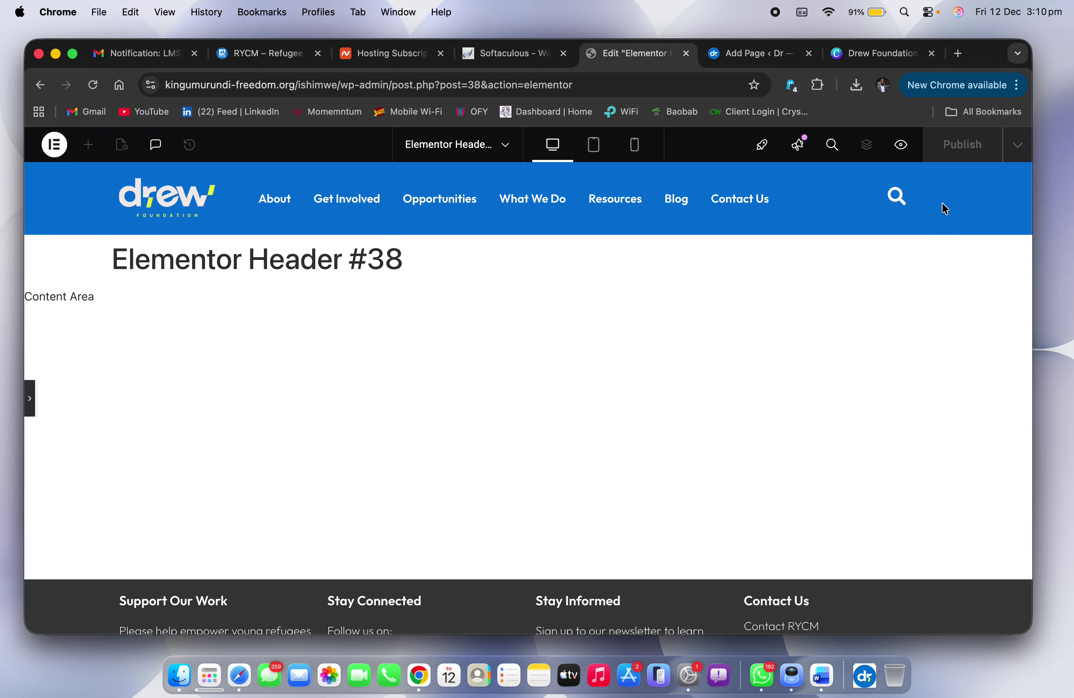
pyautogui.hotkey('ctrl', 'Right')
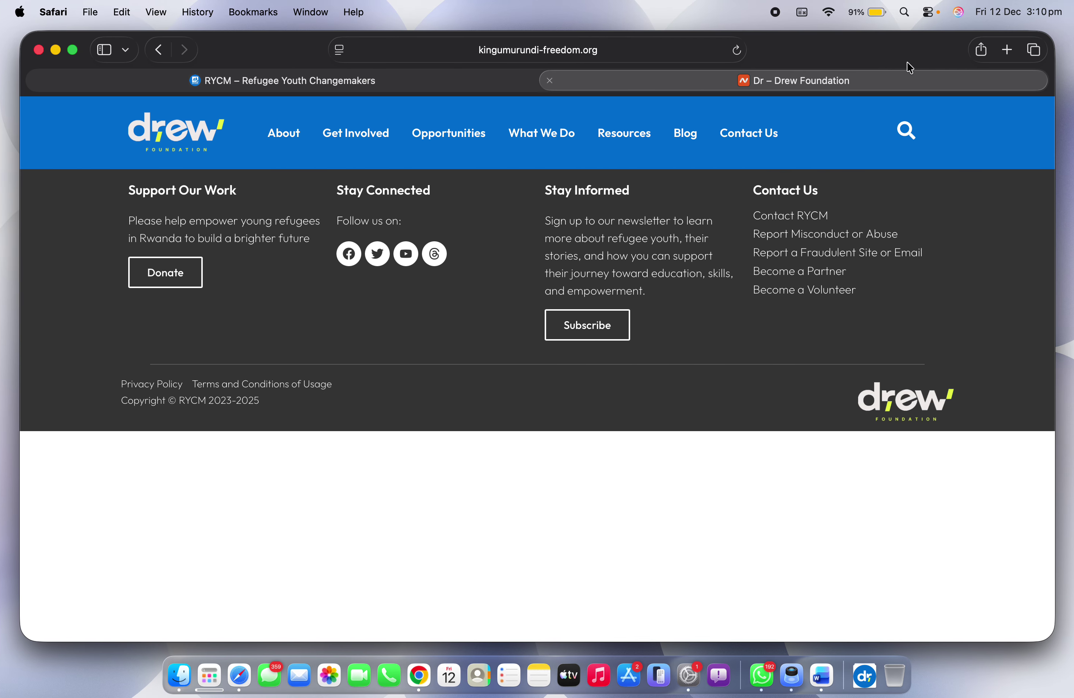
pyautogui.click(348, 81)
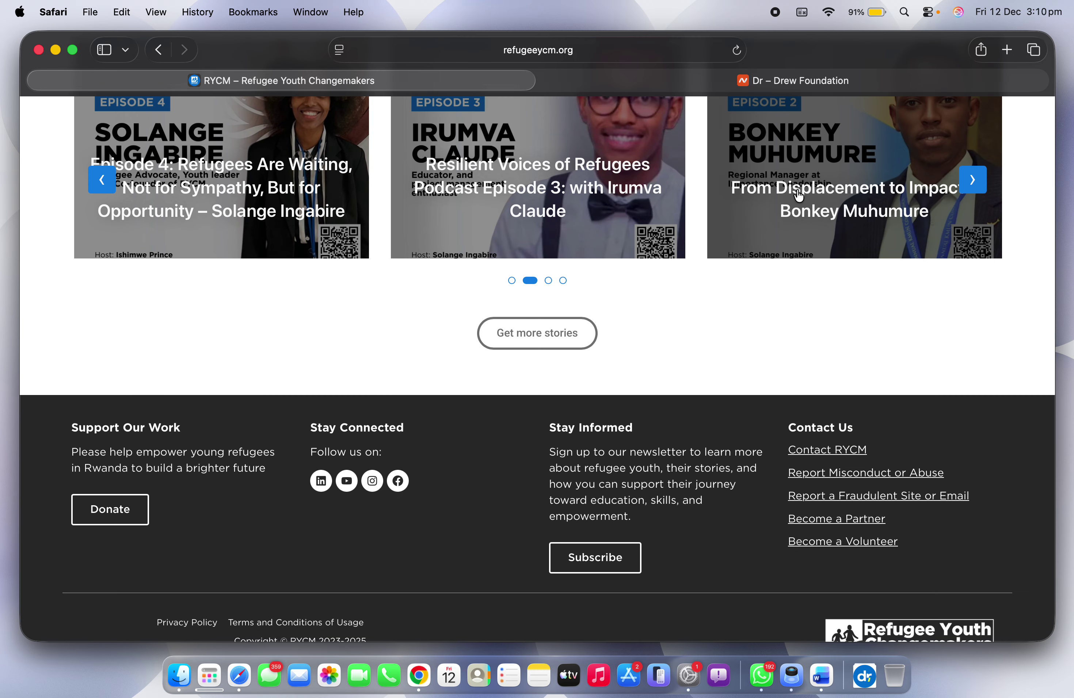
pyautogui.scroll(20, 799, 196)
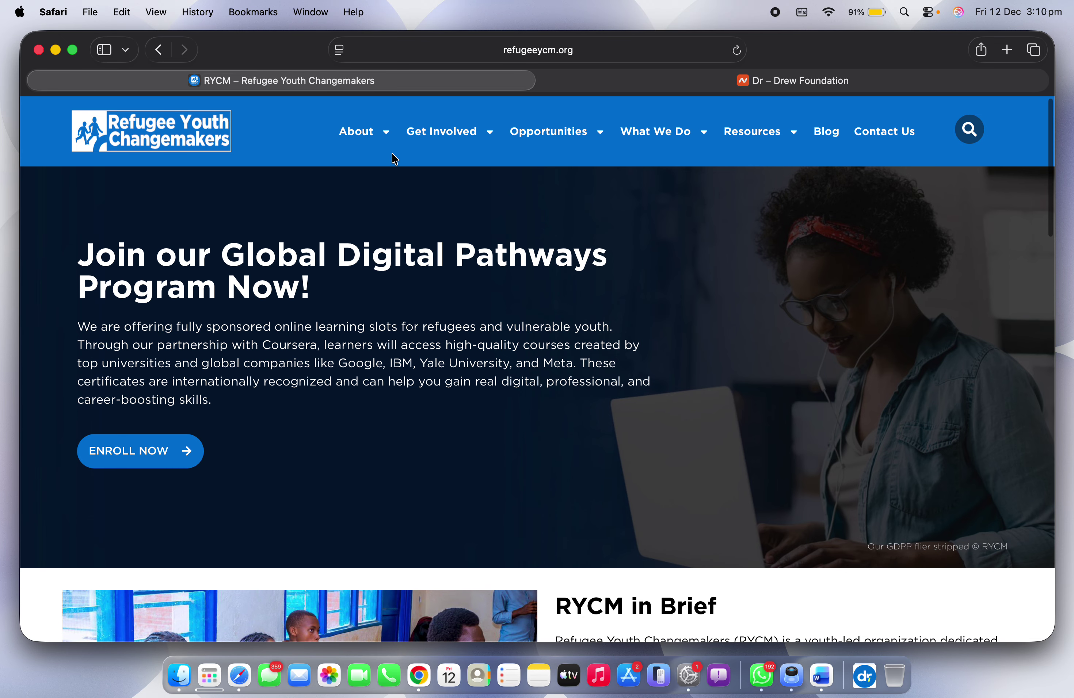
pyautogui.hotkey('ctrl', 'Left')
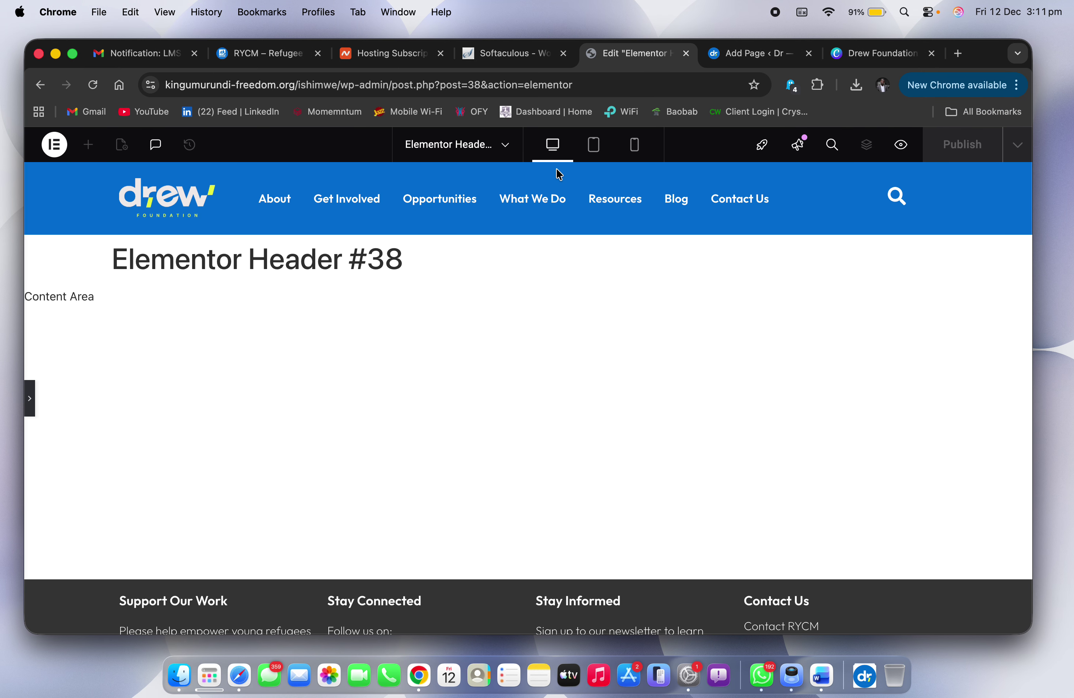
# Step: Set the header container's Justify Content to Space Between, publish the template, and switch to Safari
pyautogui.click(31, 400)
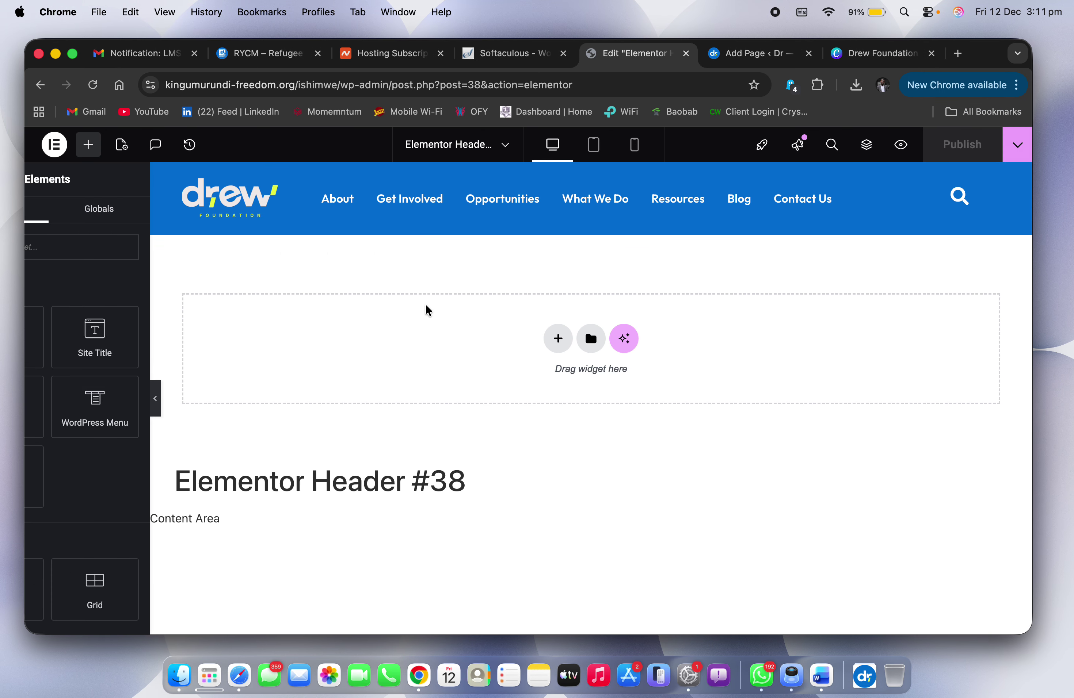
pyautogui.click(631, 173)
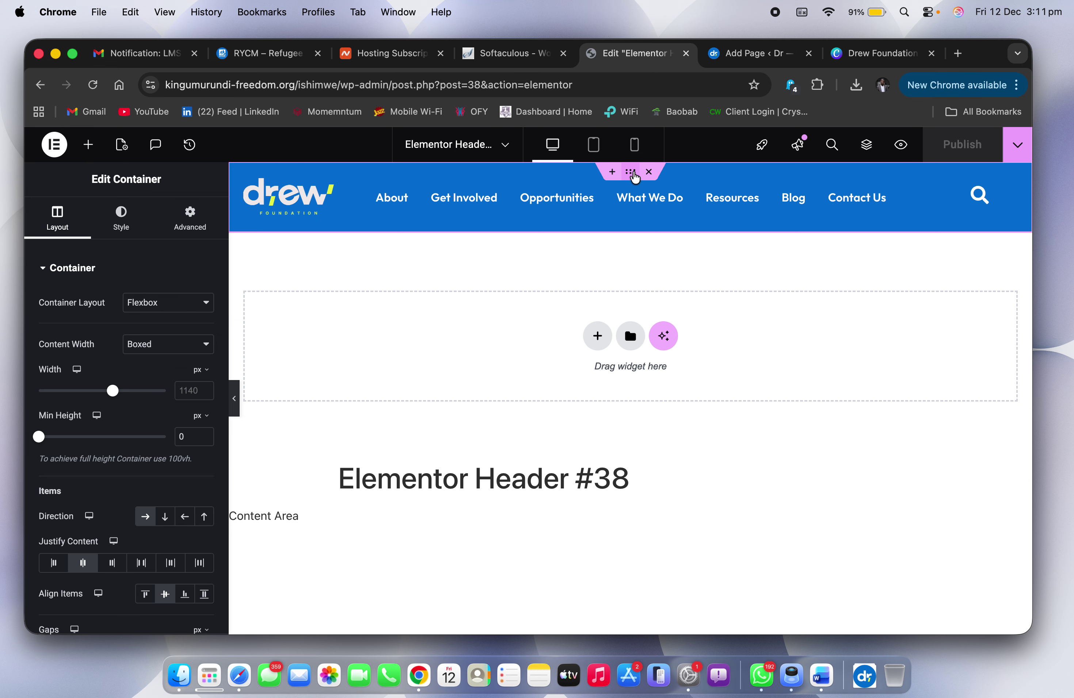
pyautogui.scroll(-1, 145, 517)
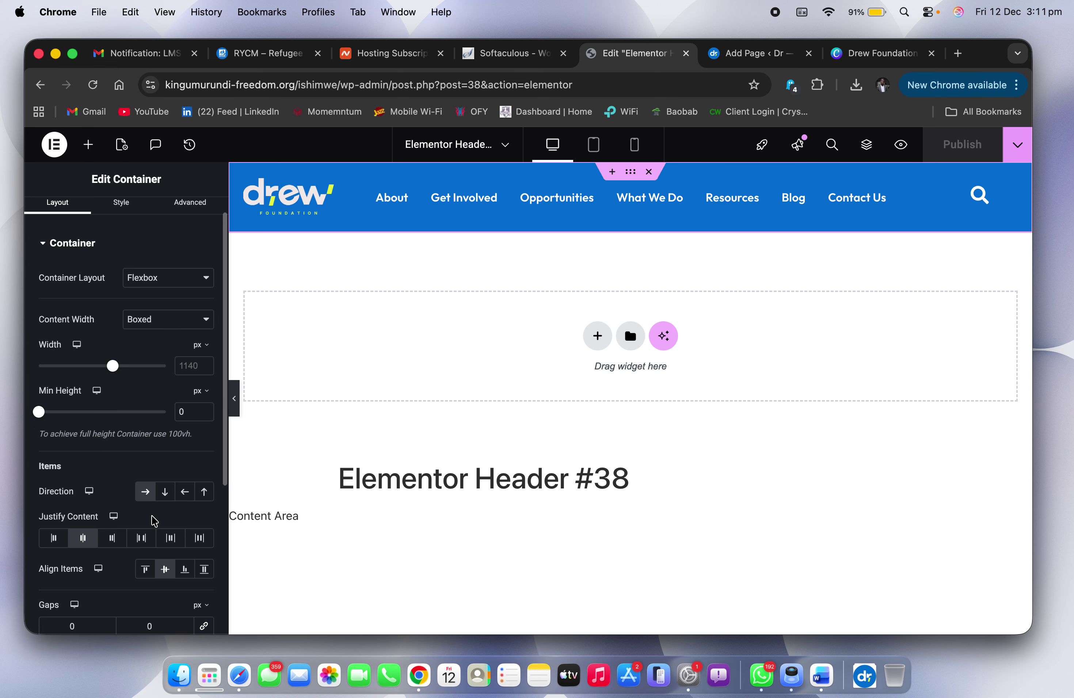
pyautogui.click(142, 546)
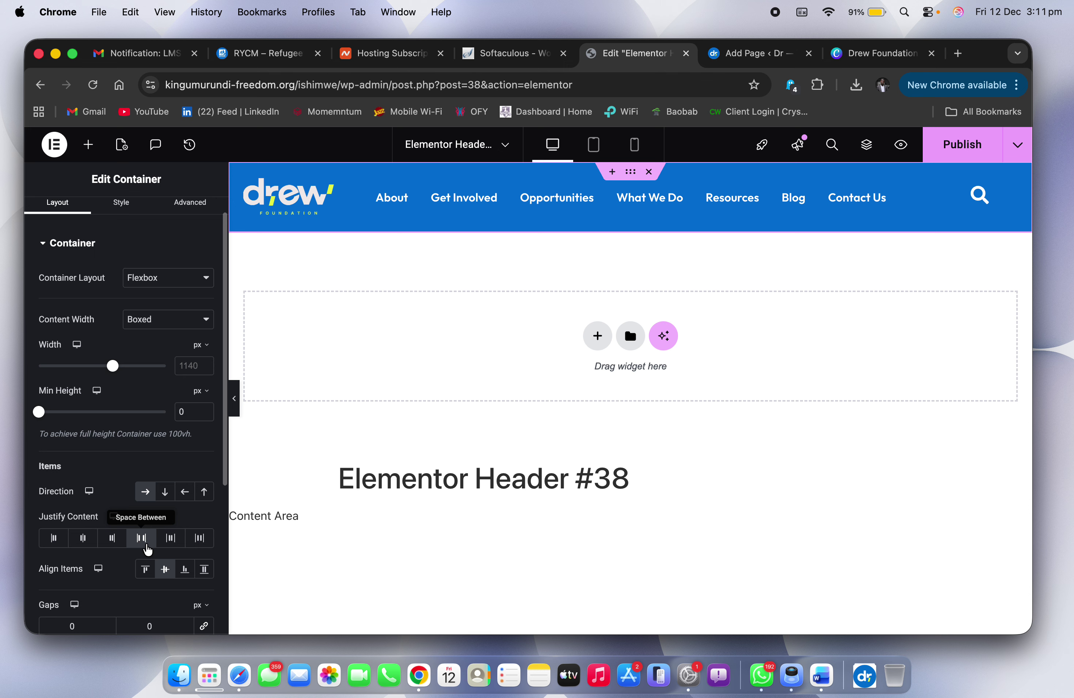
pyautogui.click(960, 153)
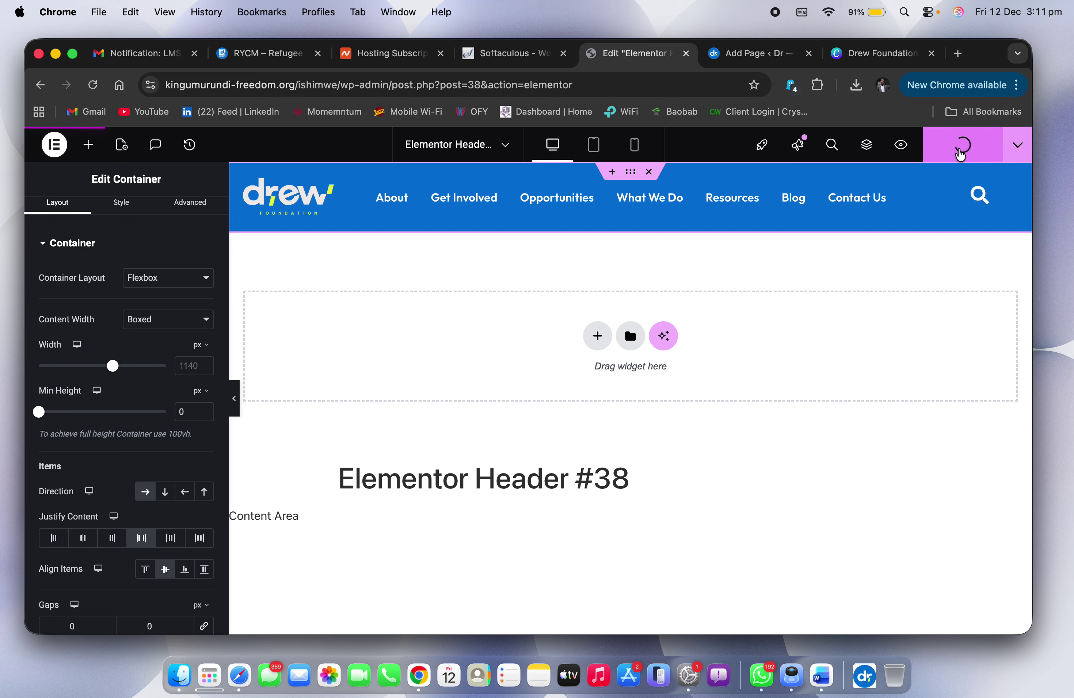
pyautogui.hotkey('ctrl', 'Right')
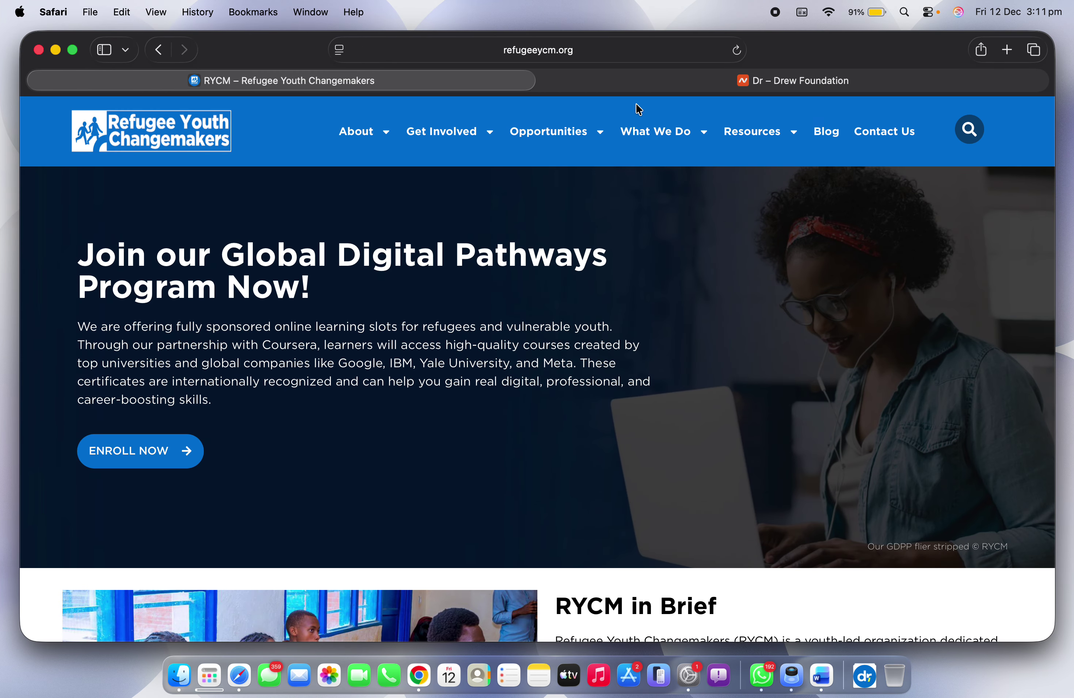
# Step: Check the live Drew Foundation header in Safari, publish the header template in Chrome, and preview it at full width
pyautogui.click(690, 82)
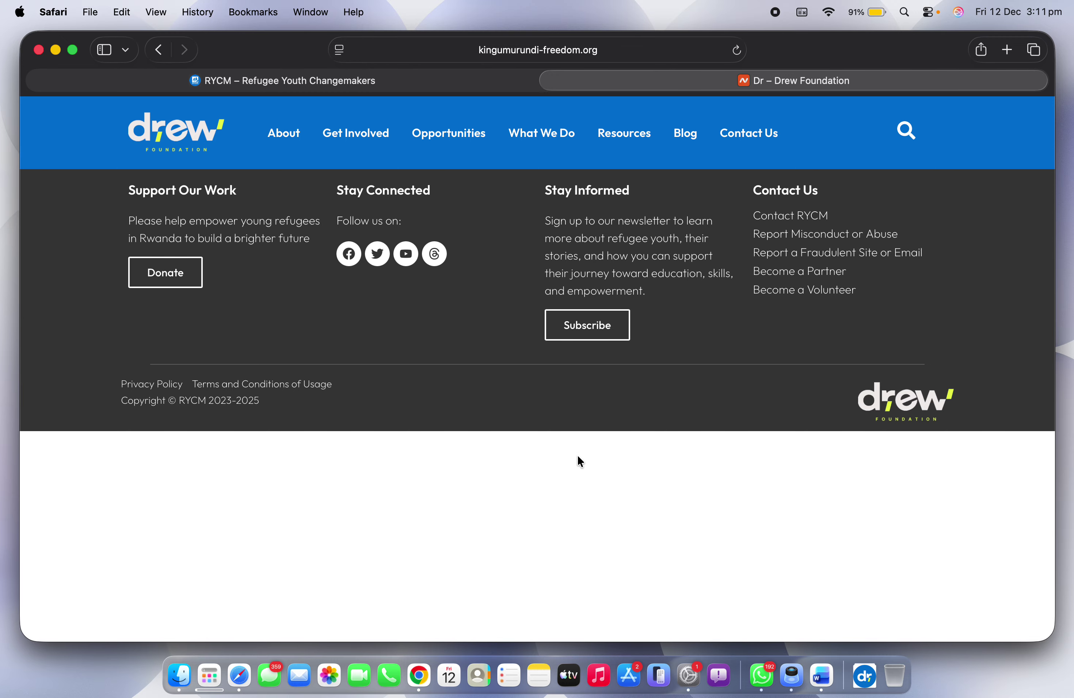
pyautogui.hotkey('ctrl', 'Left')
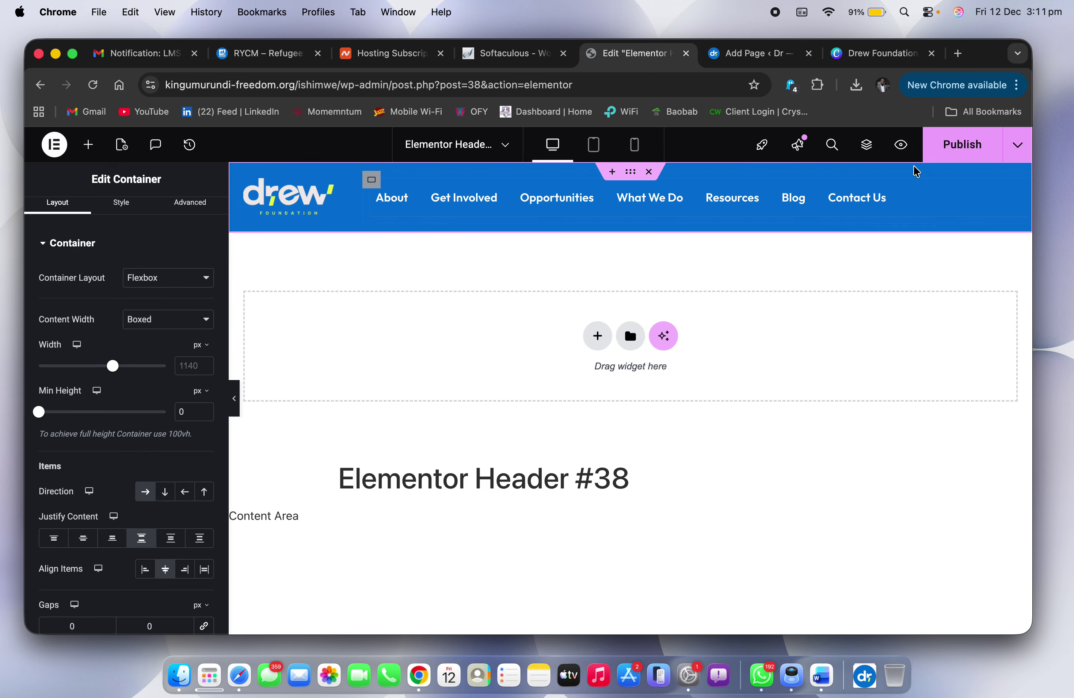
pyautogui.click(946, 156)
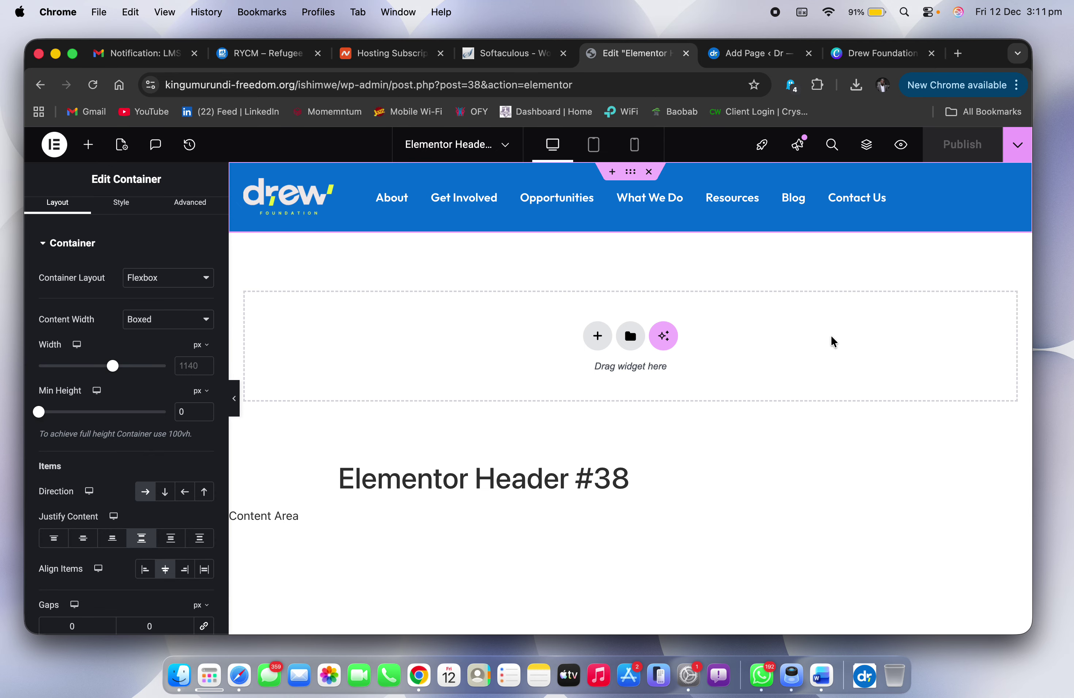
pyautogui.hotkey('ctrl', 'Right')
pyautogui.hotkey('ctrl', 'Left')
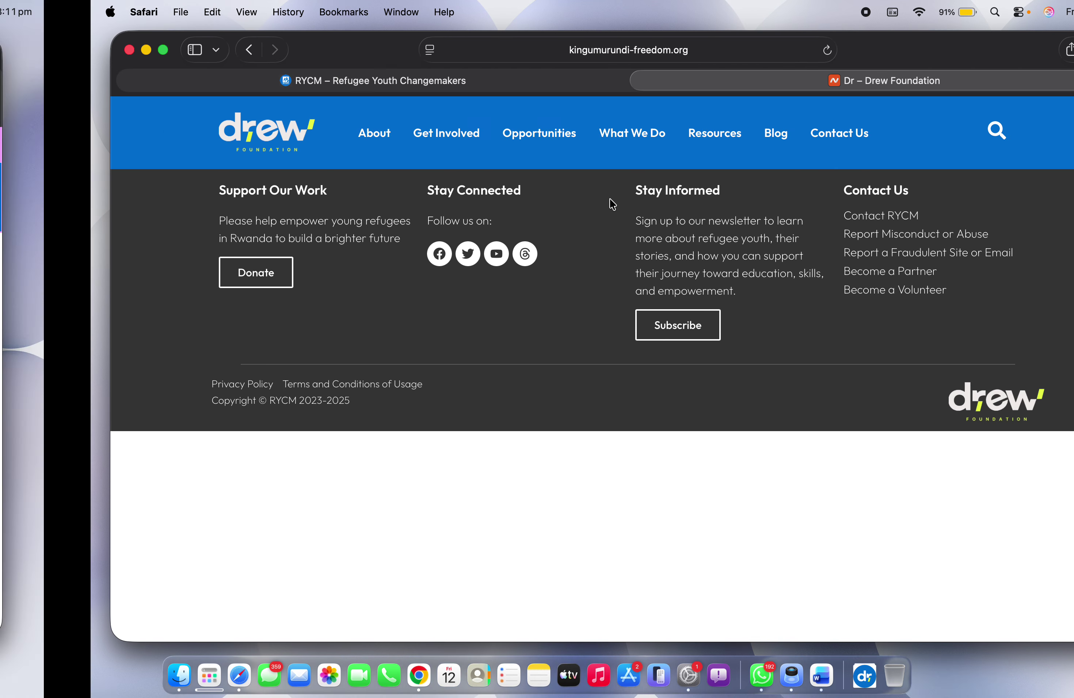
pyautogui.click(232, 398)
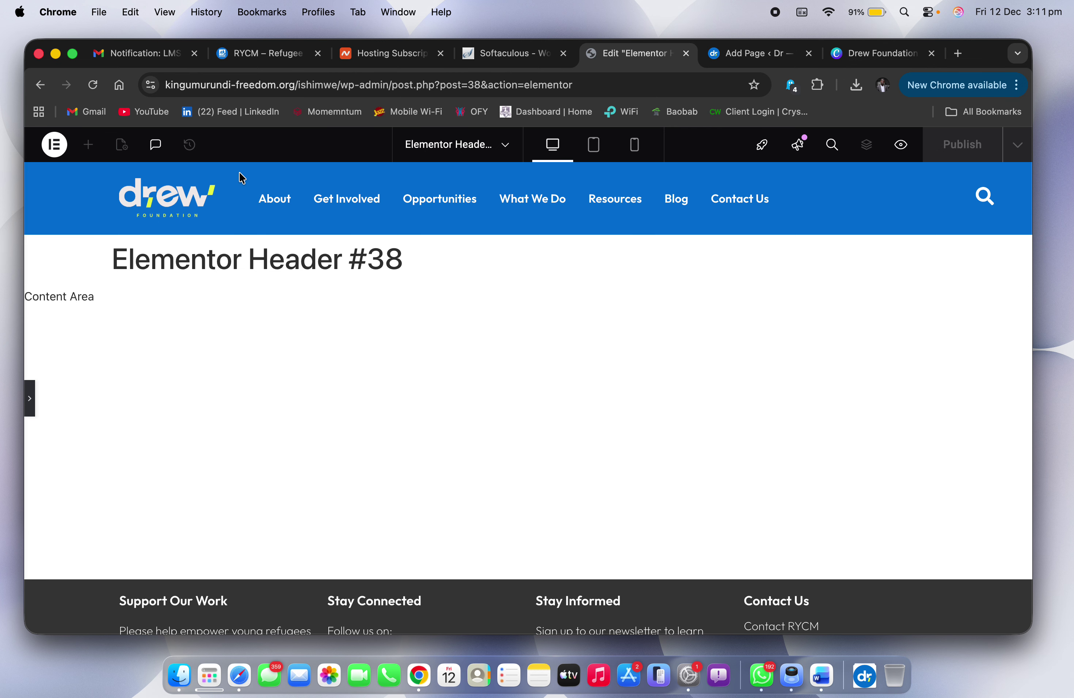
pyautogui.click(30, 399)
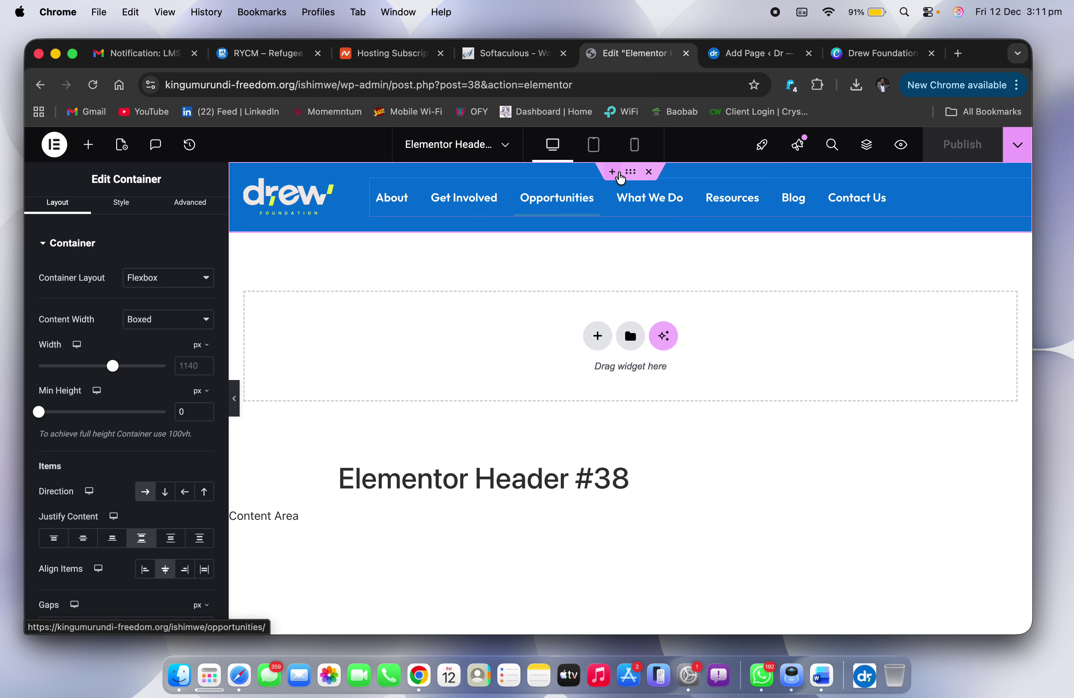
# Step: Set the header's WordPress Menu alignment to Center, publish the template, and preview the header at full width
pyautogui.click(585, 197)
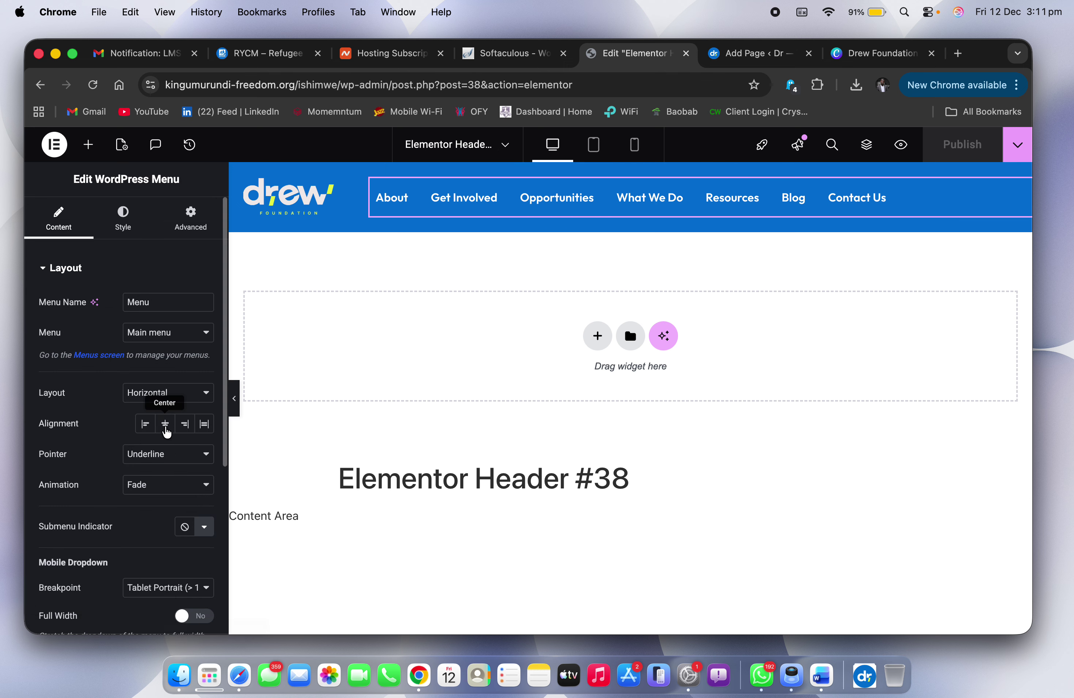
pyautogui.click(165, 424)
pyautogui.click(950, 159)
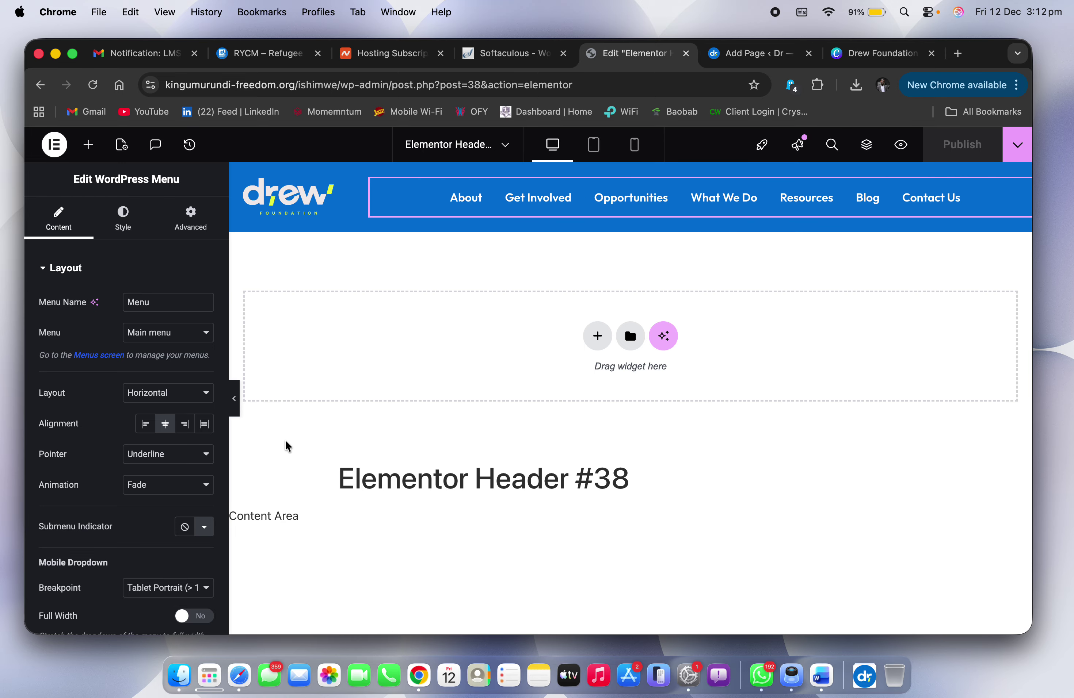
pyautogui.click(234, 399)
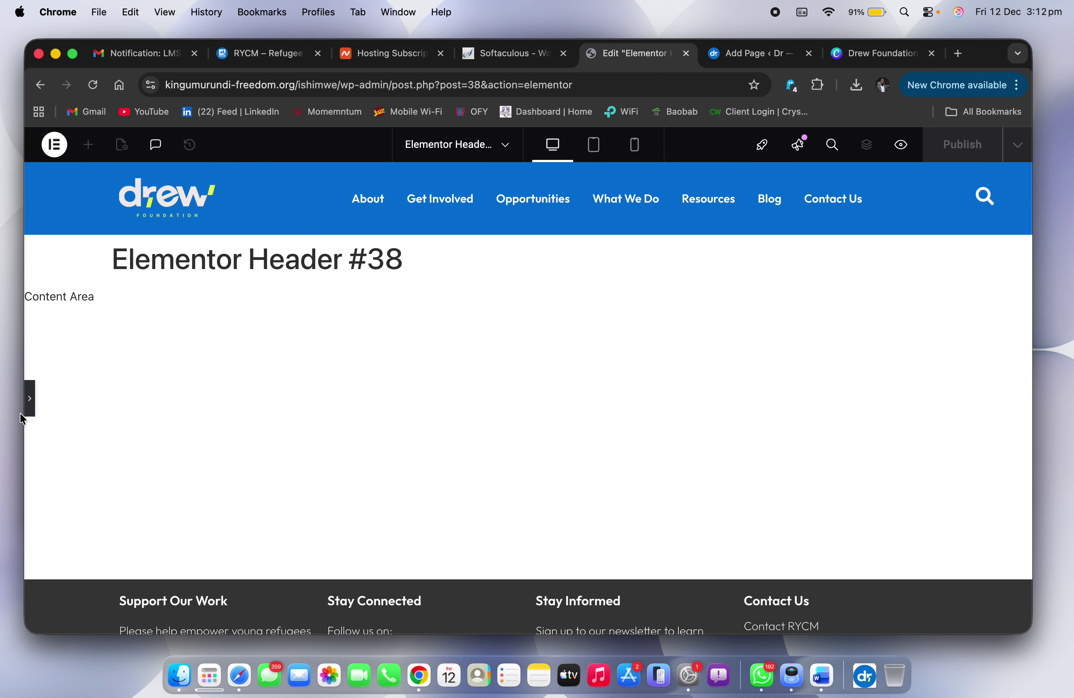
pyautogui.click(31, 412)
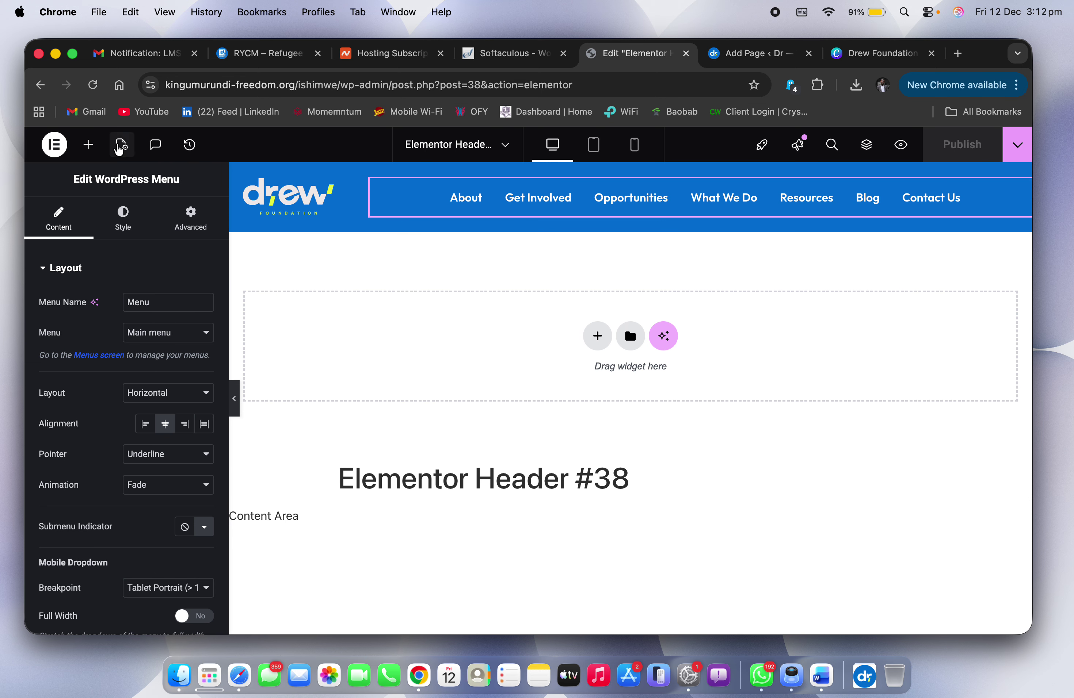
# Step: Go to the site's wp-admin dashboard in Chrome, and reload the live Drew Foundation site in Safari
pyautogui.moveTo(584, 87); pyautogui.dragTo(394, 90)
pyautogui.press('Return')
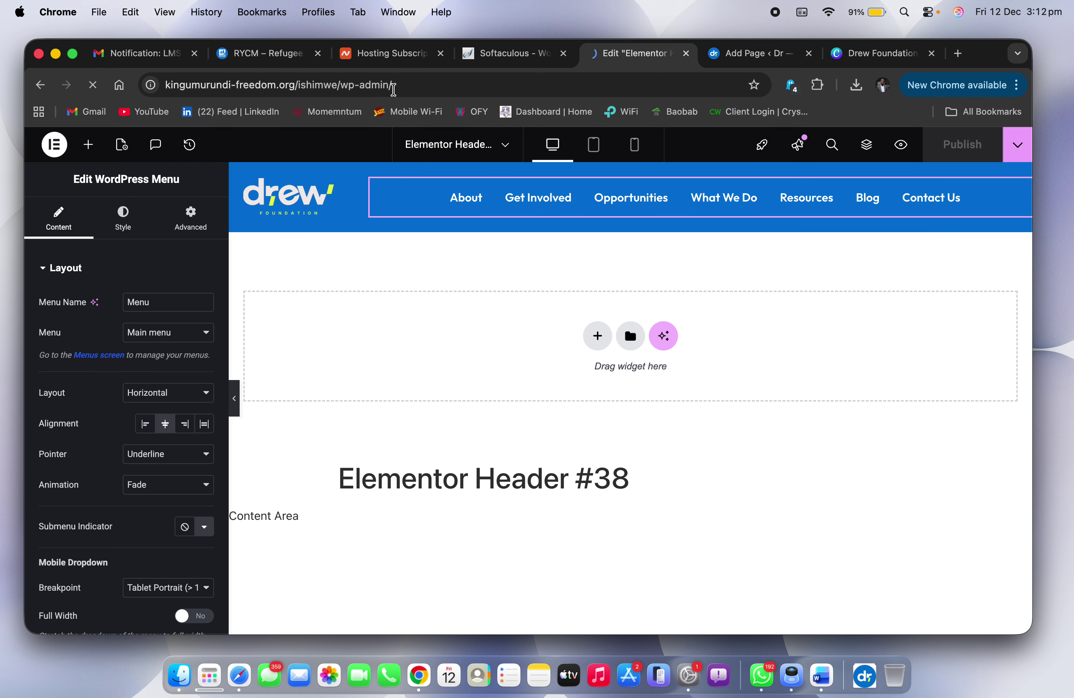
pyautogui.press('super+Tab')
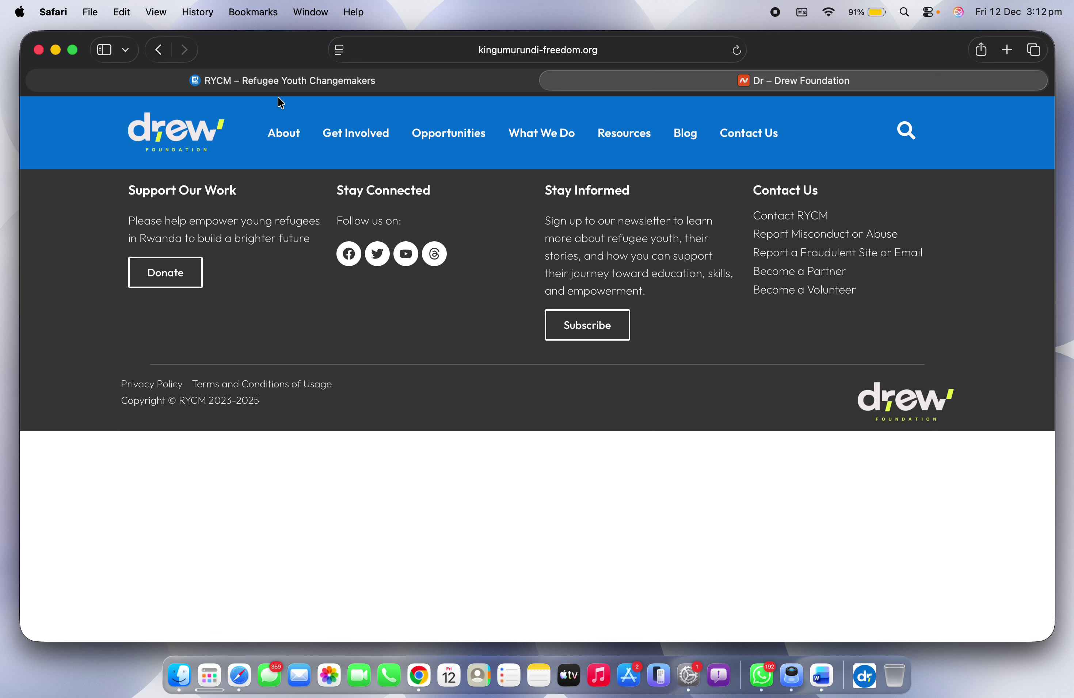
pyautogui.click(736, 50)
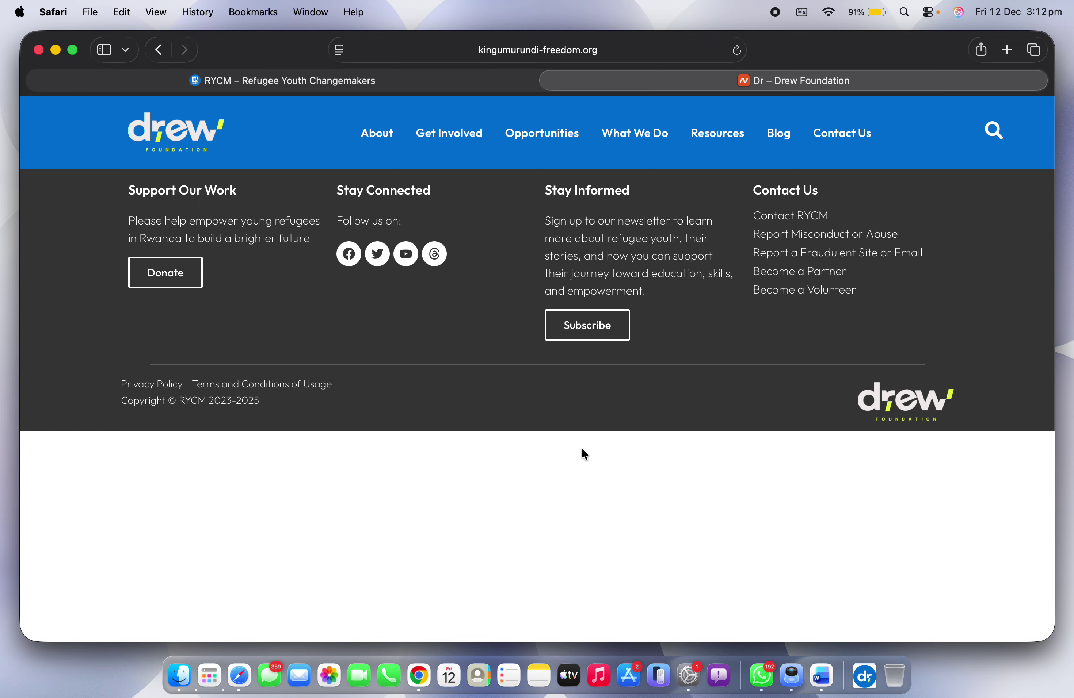
# Step: Close the RYCM advocacy initiative document in Word and return to the live Drew Foundation site in Safari
pyautogui.hotkey('ctrl', 'Right')
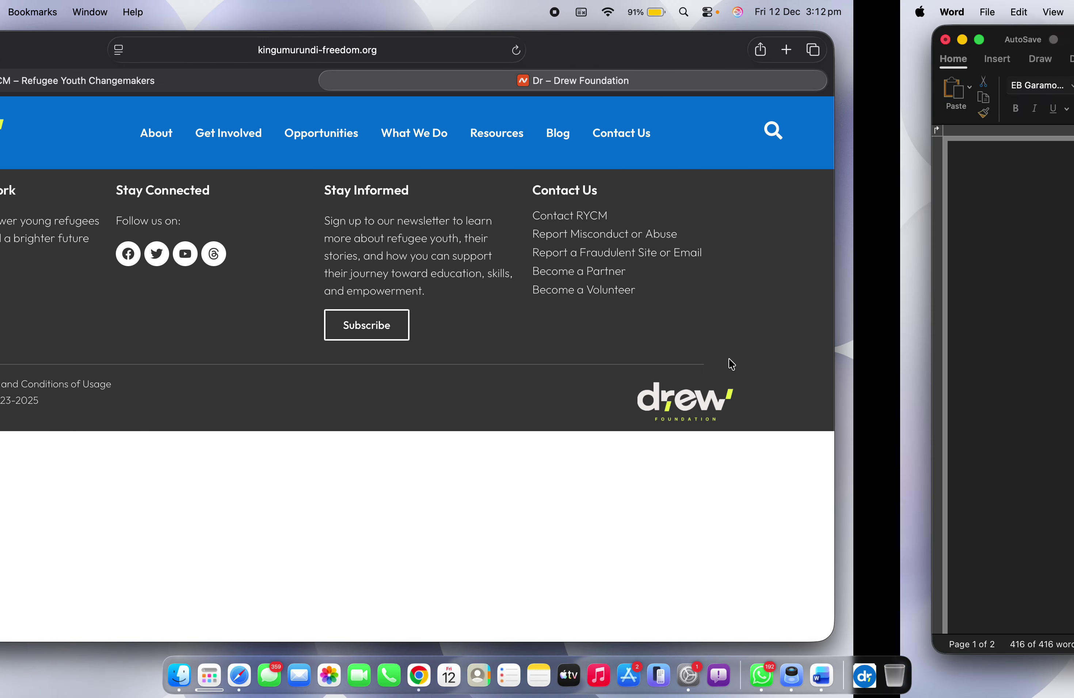
pyautogui.press('super+a')
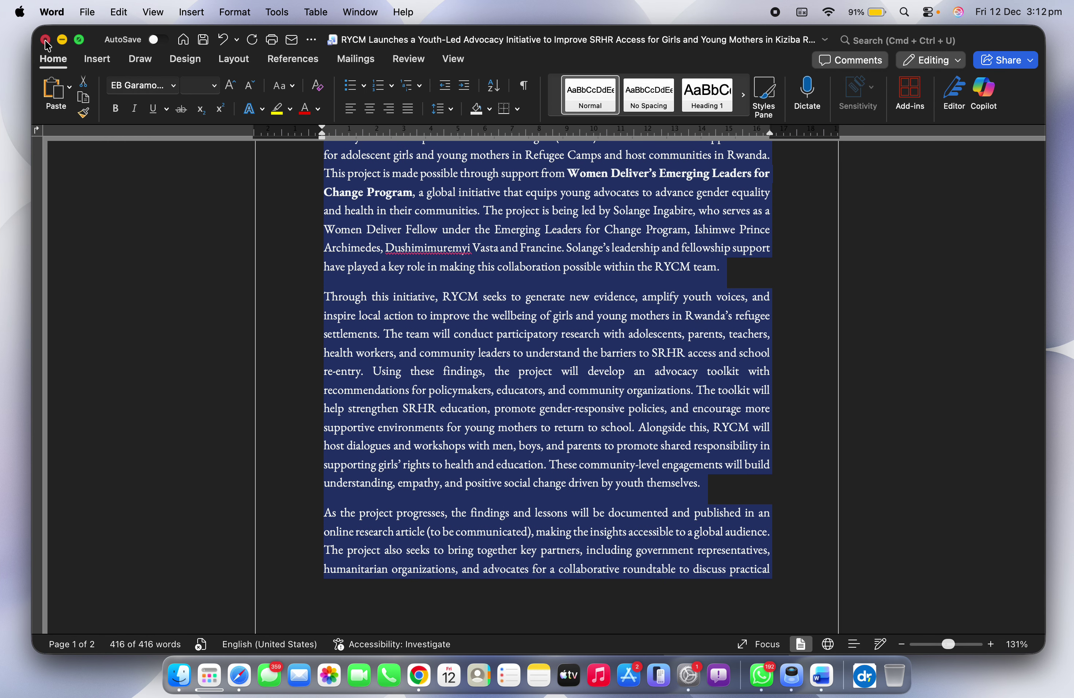
pyautogui.click(45, 40)
pyautogui.click(549, 403)
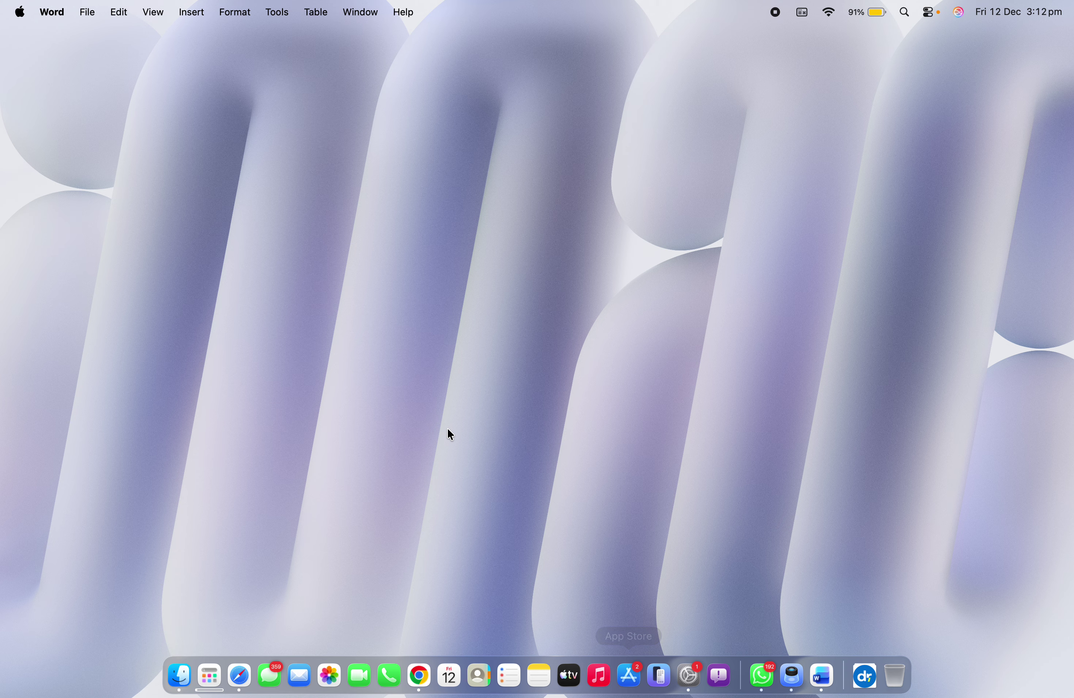
pyautogui.hotkey('ctrl', 'Left')
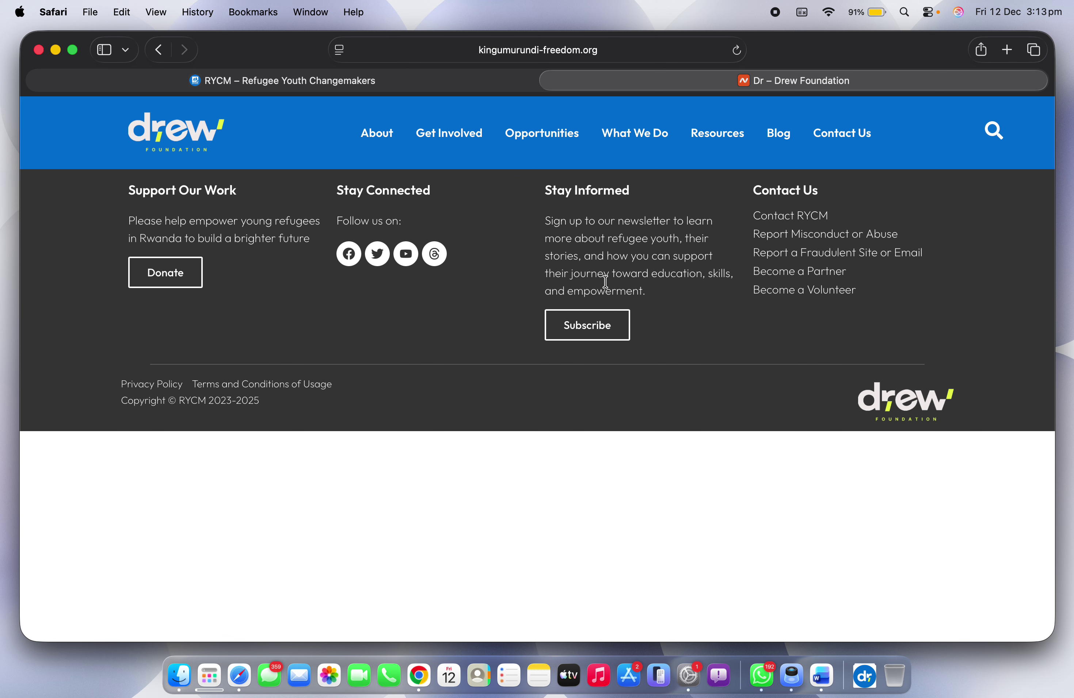
# Step: Copy the live Drew Foundation site's address and open iPhone Mirroring at the phone's home screen
pyautogui.click(586, 52)
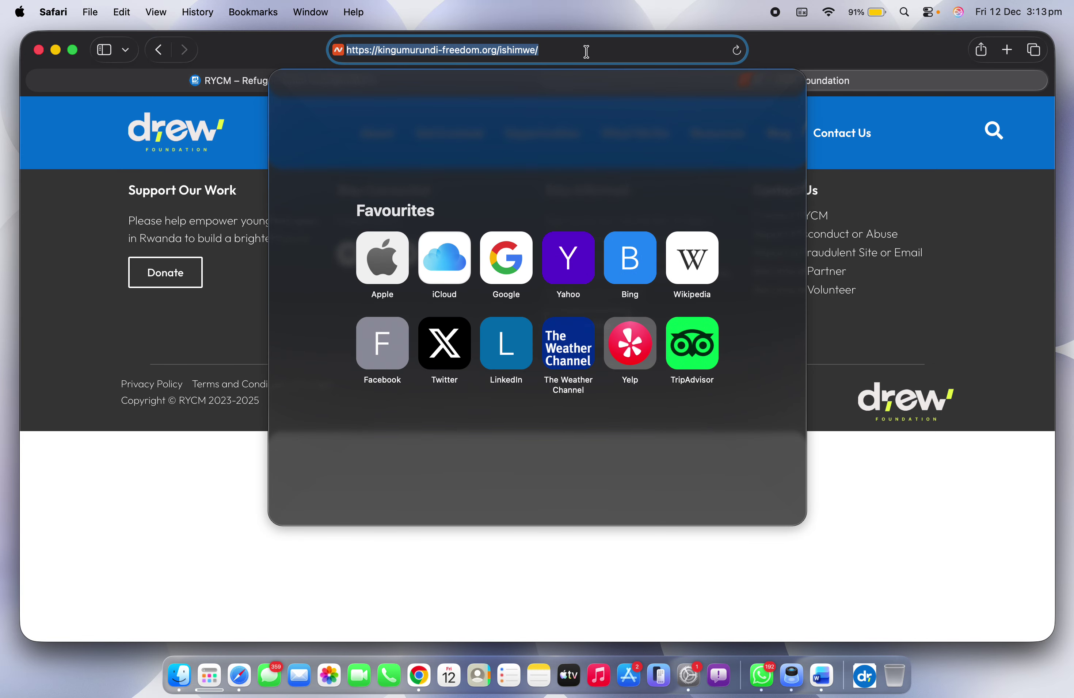
pyautogui.click(164, 544)
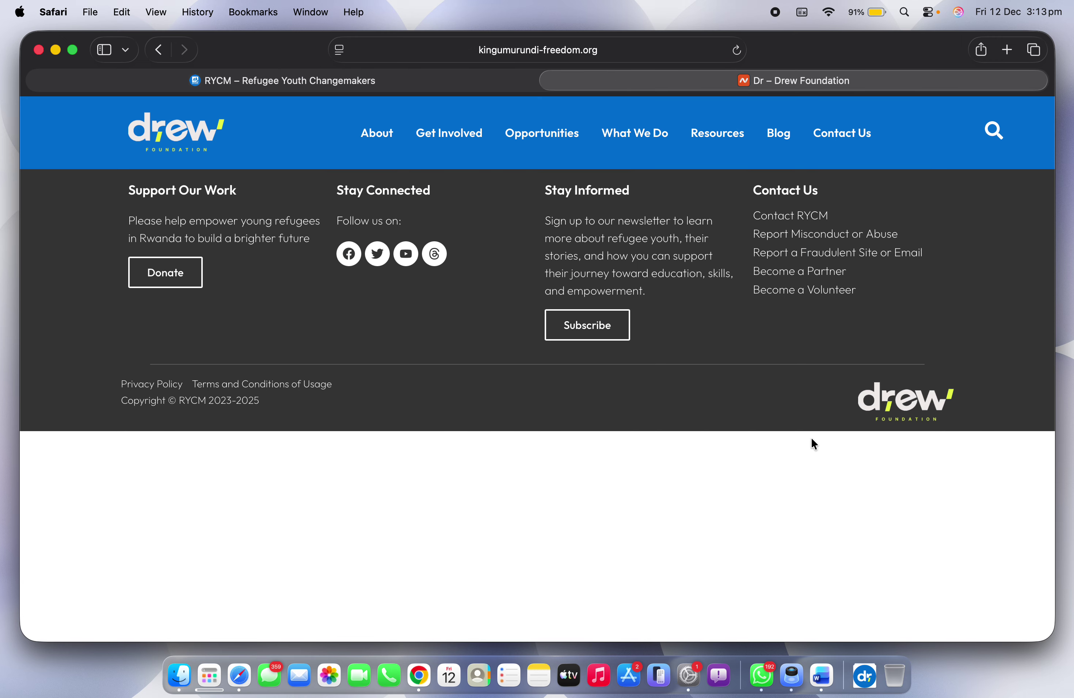
pyautogui.press('super+h')
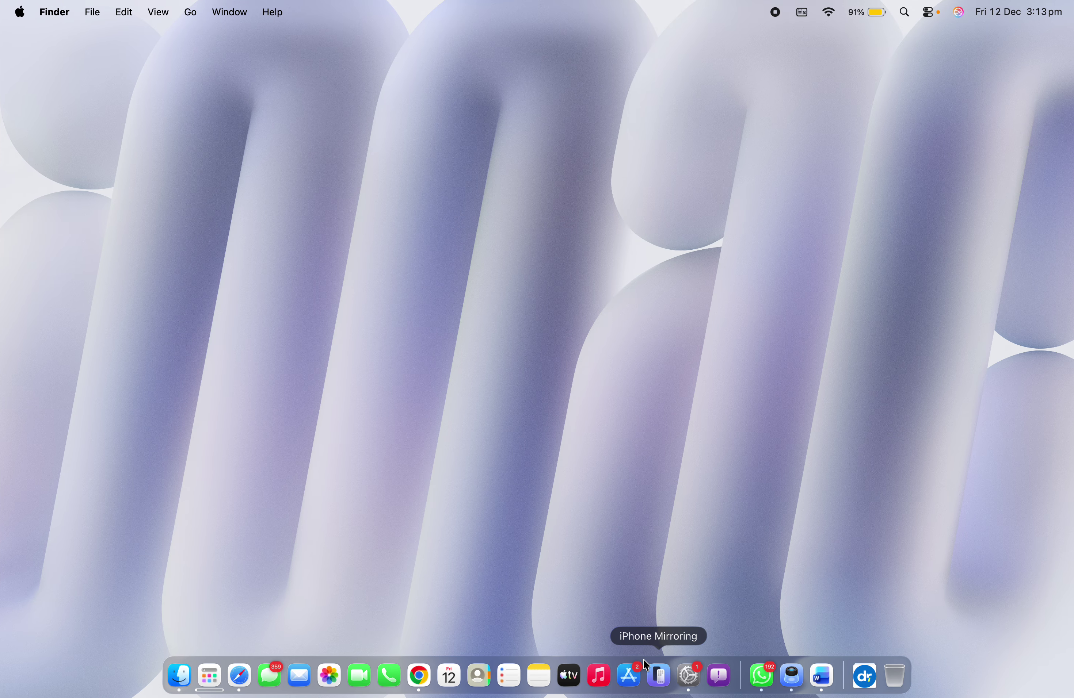
pyautogui.click(663, 678)
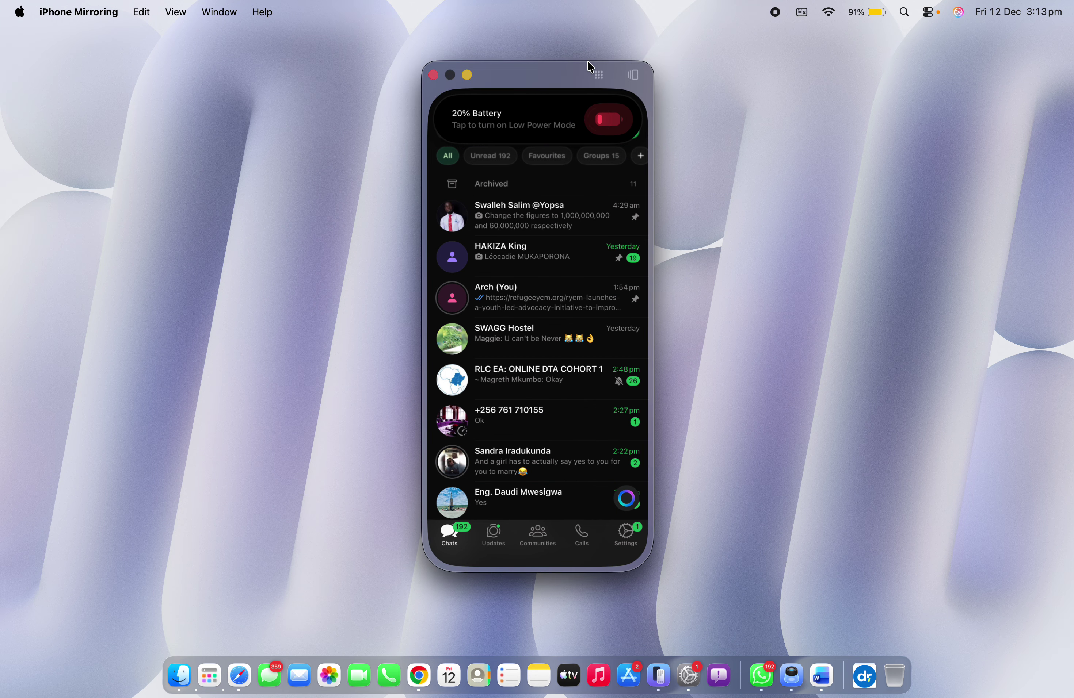
pyautogui.click(601, 70)
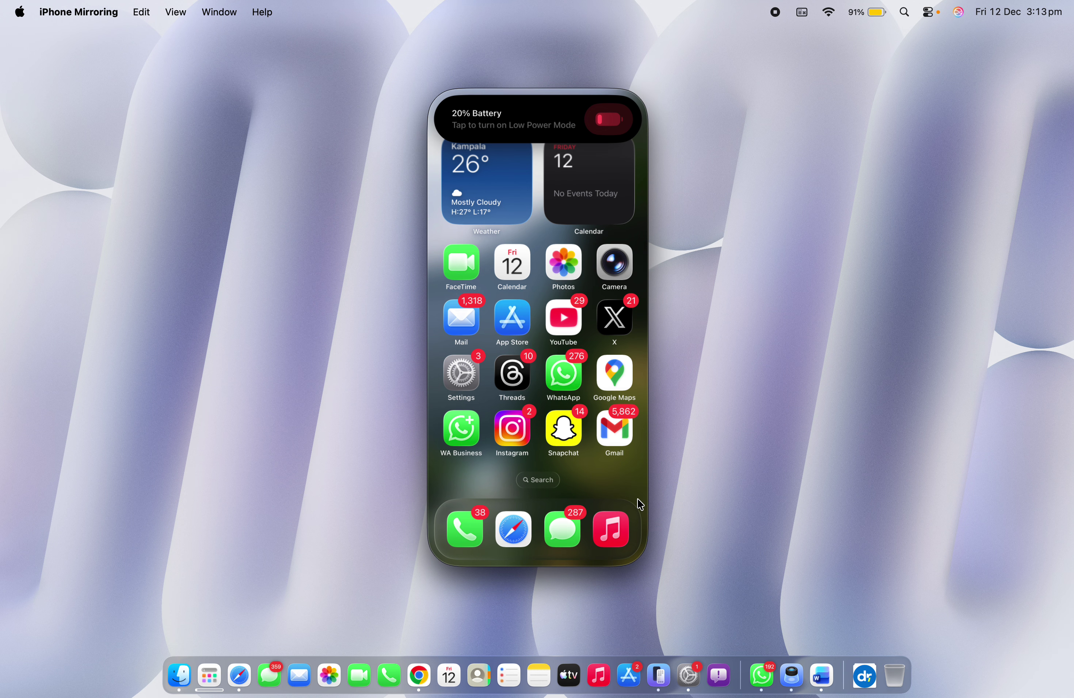
# Step: Load the copied Drew Foundation address in the iPhone's Safari and compare the mobile header and footer with the desktop layout
pyautogui.click(521, 536)
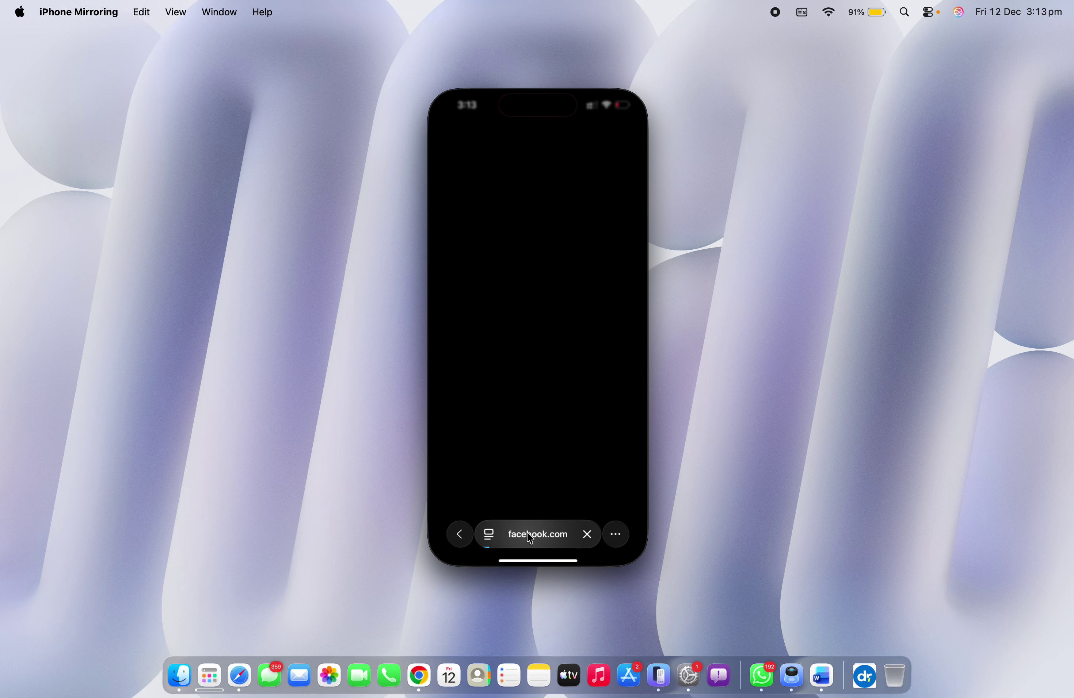
pyautogui.click(526, 537)
pyautogui.press('super+v')
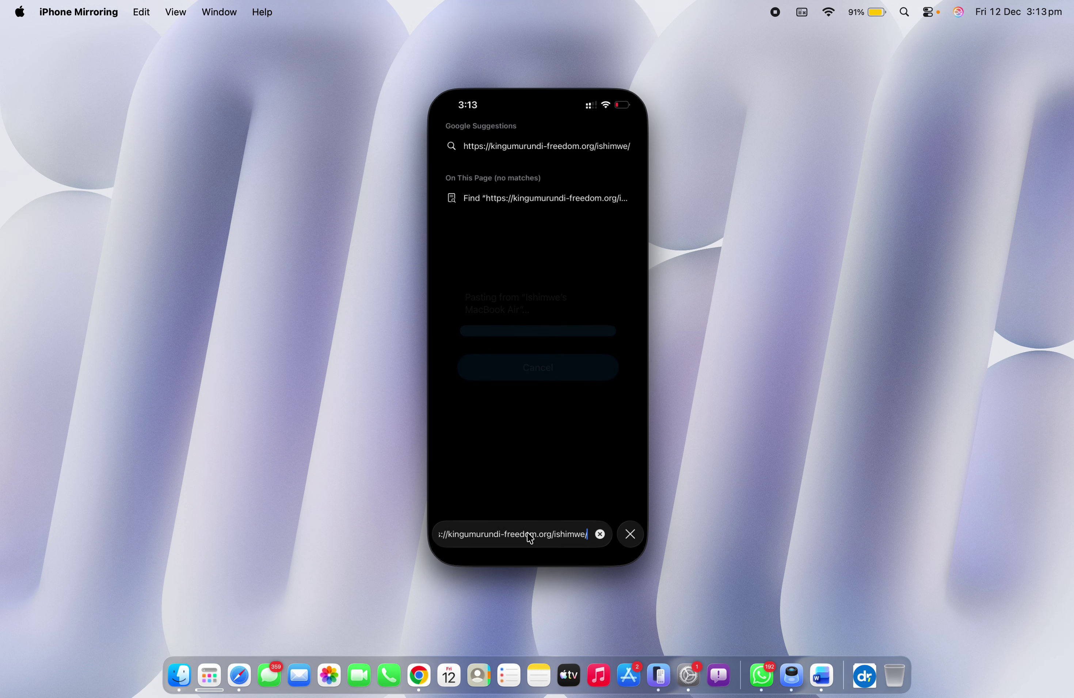
pyautogui.press('Return')
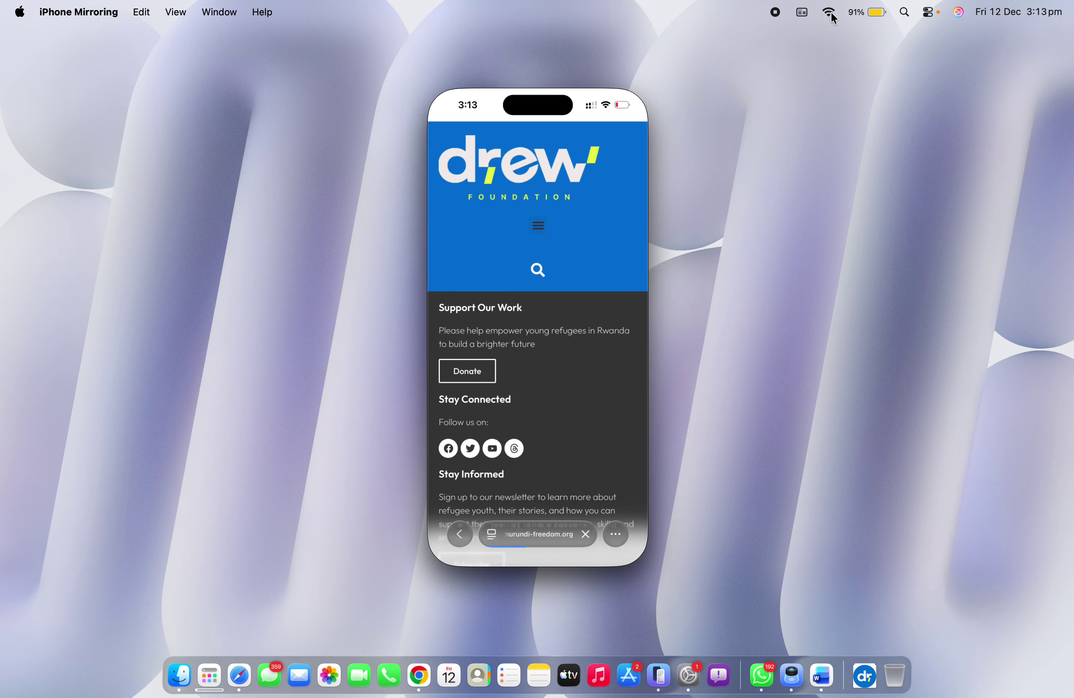
pyautogui.scroll(2, 559, 338)
pyautogui.hotkey('ctrl', 'Left')
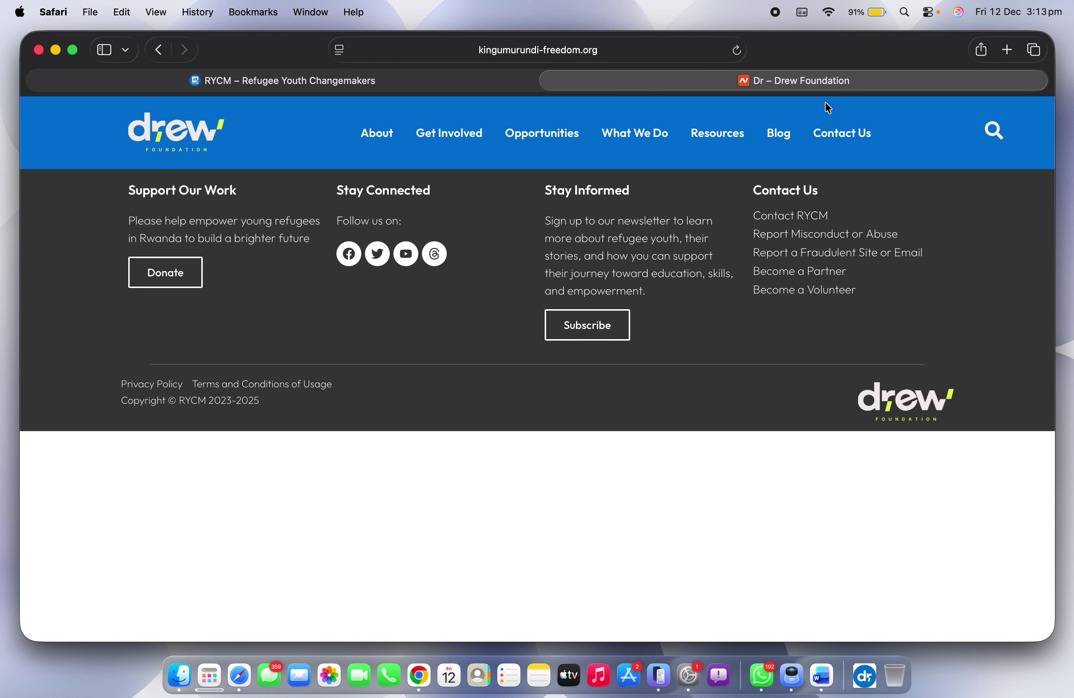
pyautogui.hotkey('ctrl', 'Right')
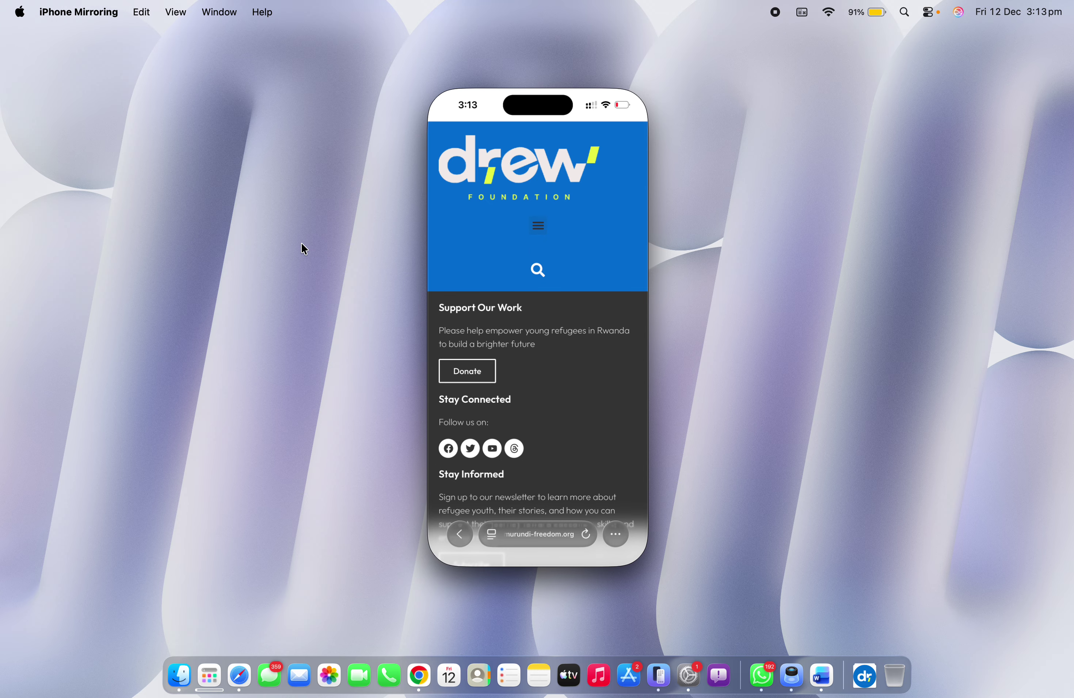
pyautogui.hotkey('ctrl', 'Left')
pyautogui.hotkey('ctrl', 'Right')
# Step: Open refugeeycm.org in a new tab of the iPhone's Safari
pyautogui.click(615, 535)
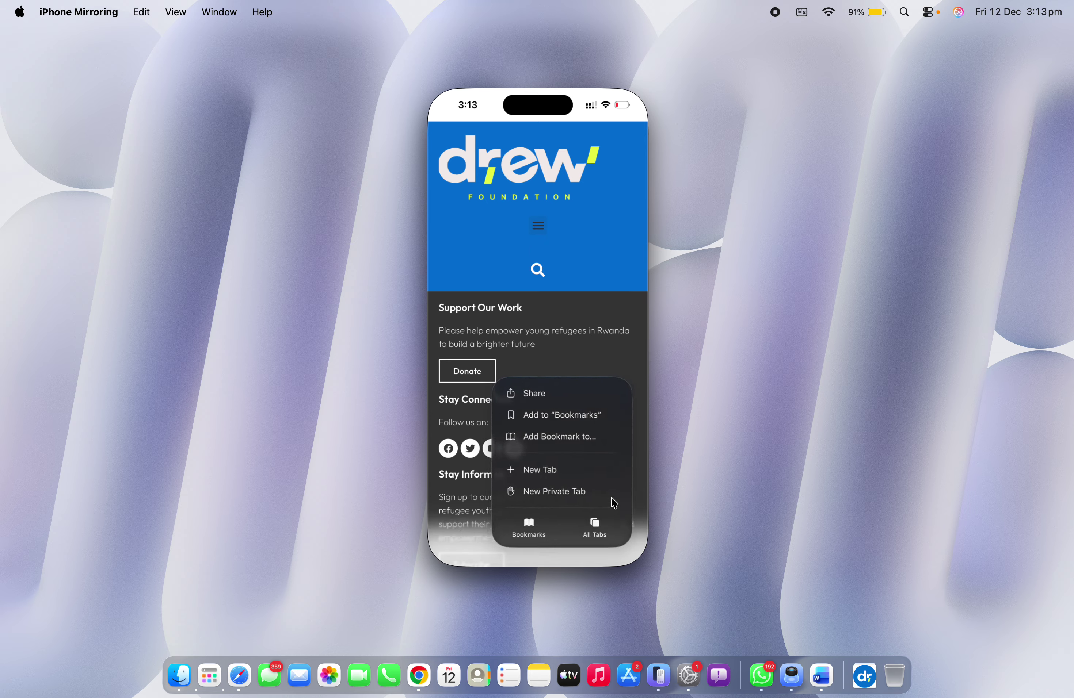
pyautogui.click(548, 470)
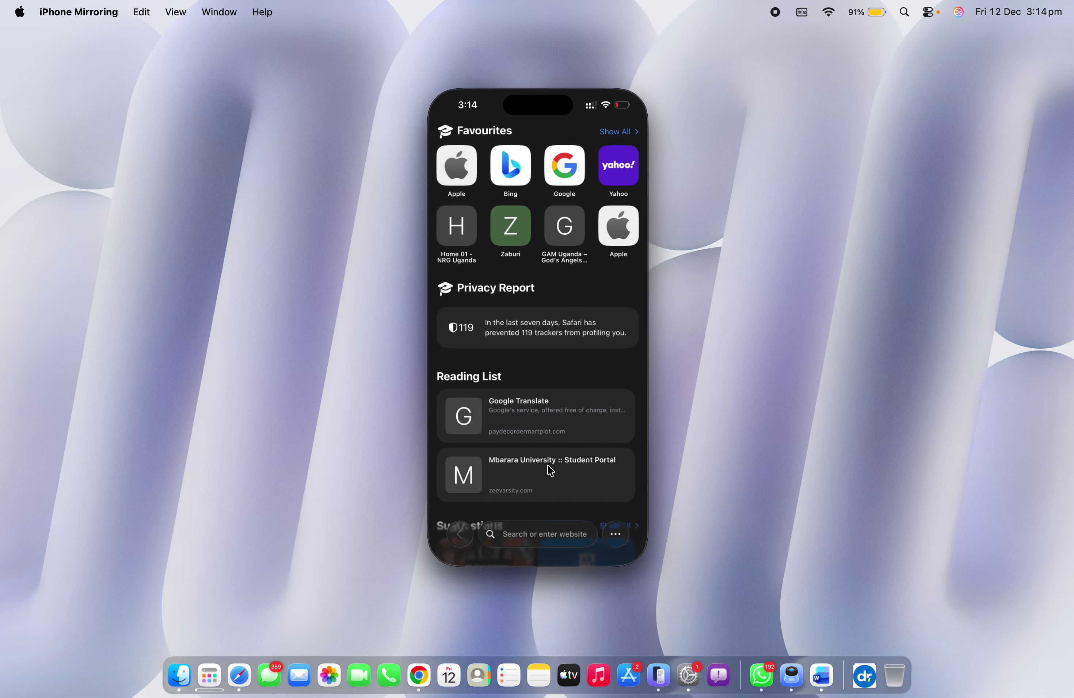
pyautogui.click(505, 539)
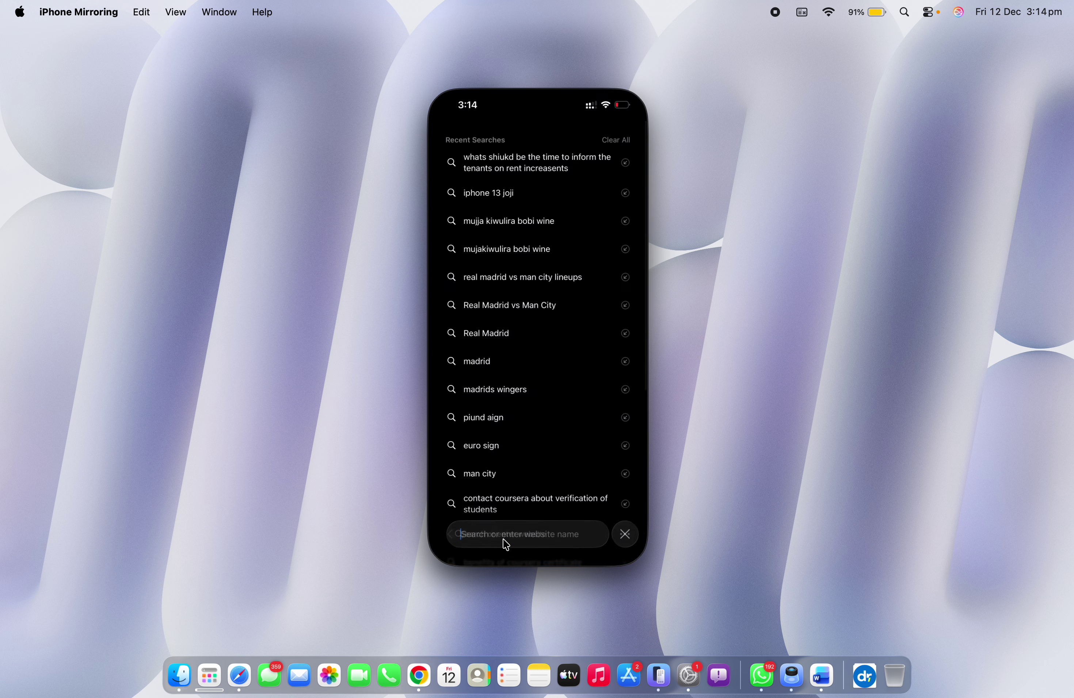
pyautogui.write('ref')
pyautogui.press('Return')
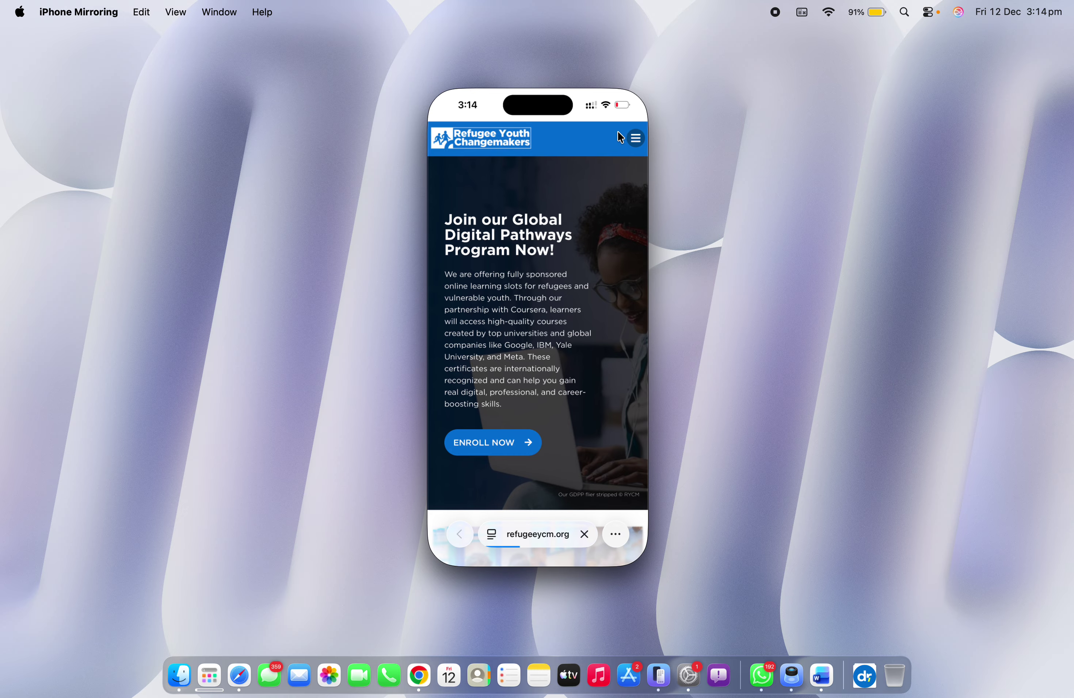
# Step: Examine the mobile navigation menu and the footer layout of refugeeycm.org on the iPhone
pyautogui.click(635, 139)
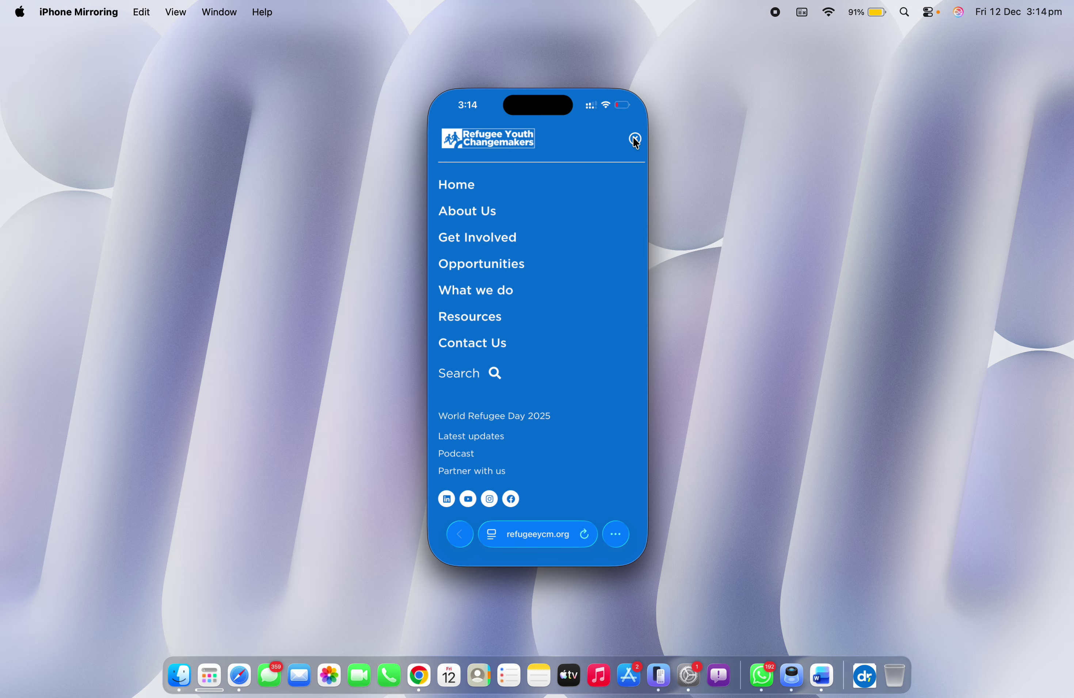
pyautogui.click(636, 141)
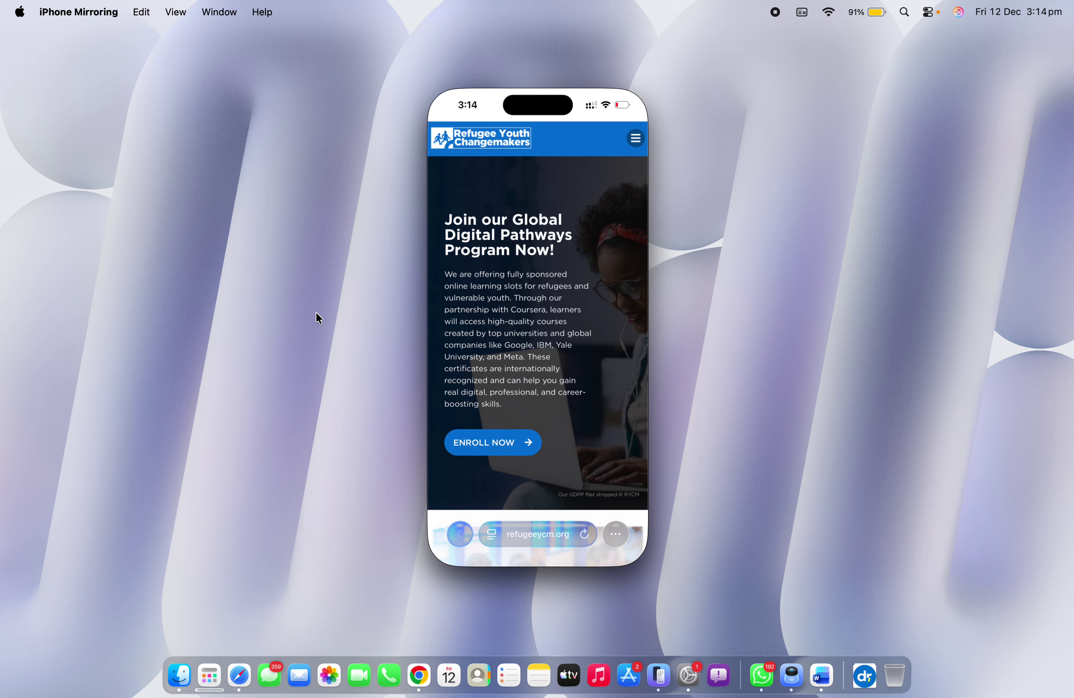
pyautogui.scroll(-20, 505, 412)
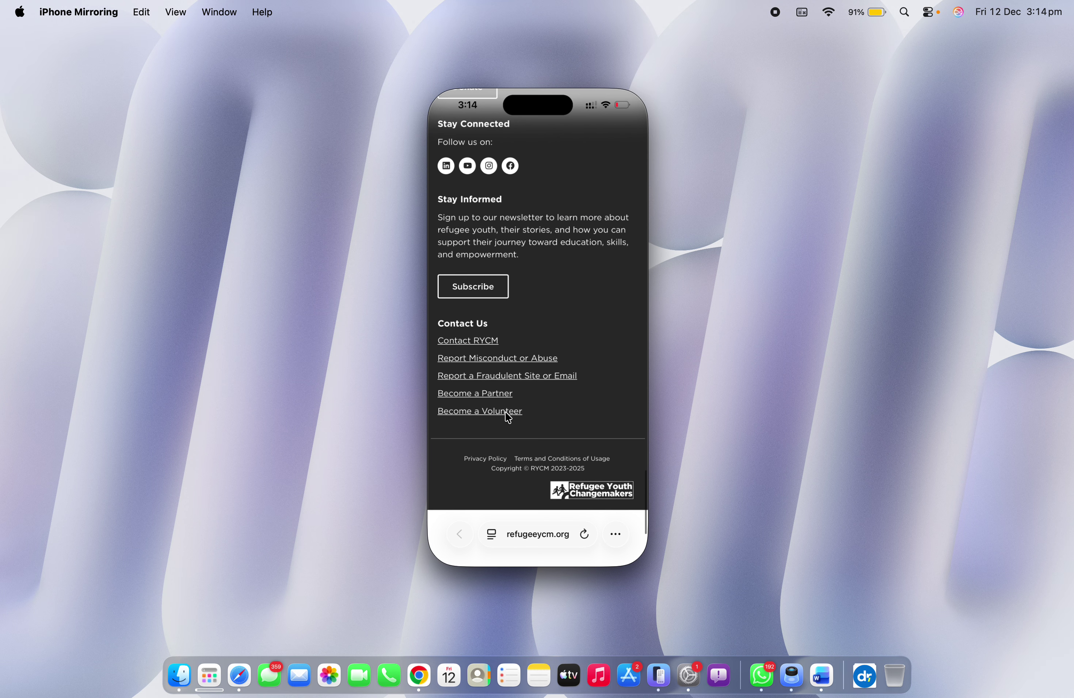
pyautogui.scroll(7, 505, 412)
pyautogui.scroll(-8, 506, 413)
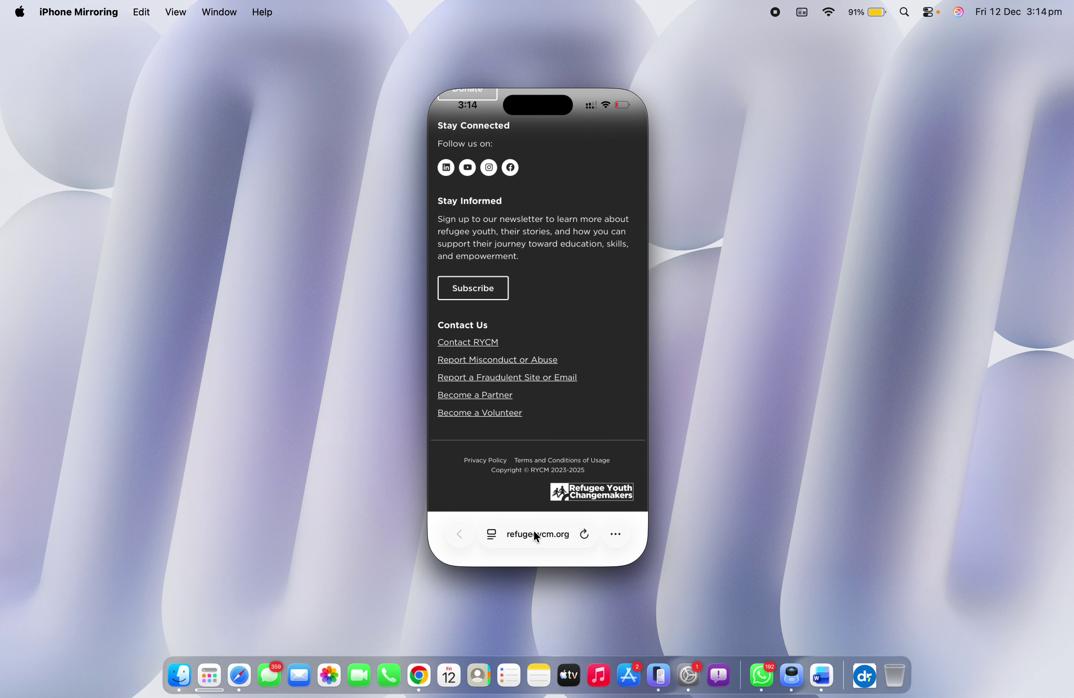
# Step: Switch the iPhone's Safari to the Drew Foundation tab and examine its mobile header and footer against refugeeycm.org
pyautogui.moveTo(533, 531); pyautogui.dragTo(537, 367)
pyautogui.click(616, 535)
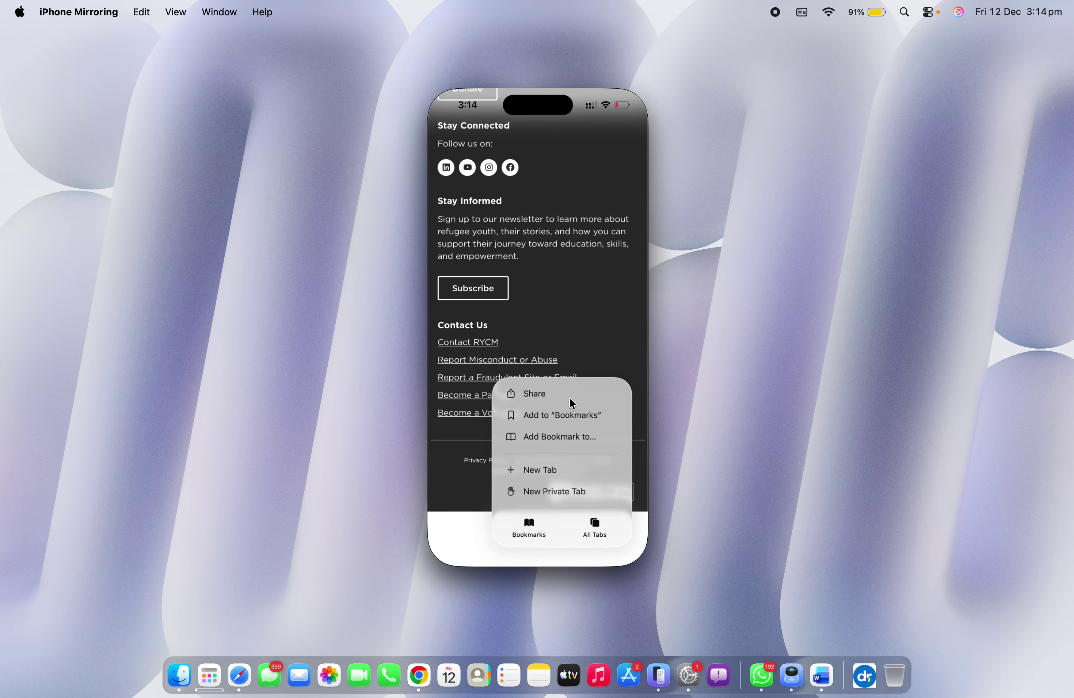
pyautogui.click(599, 528)
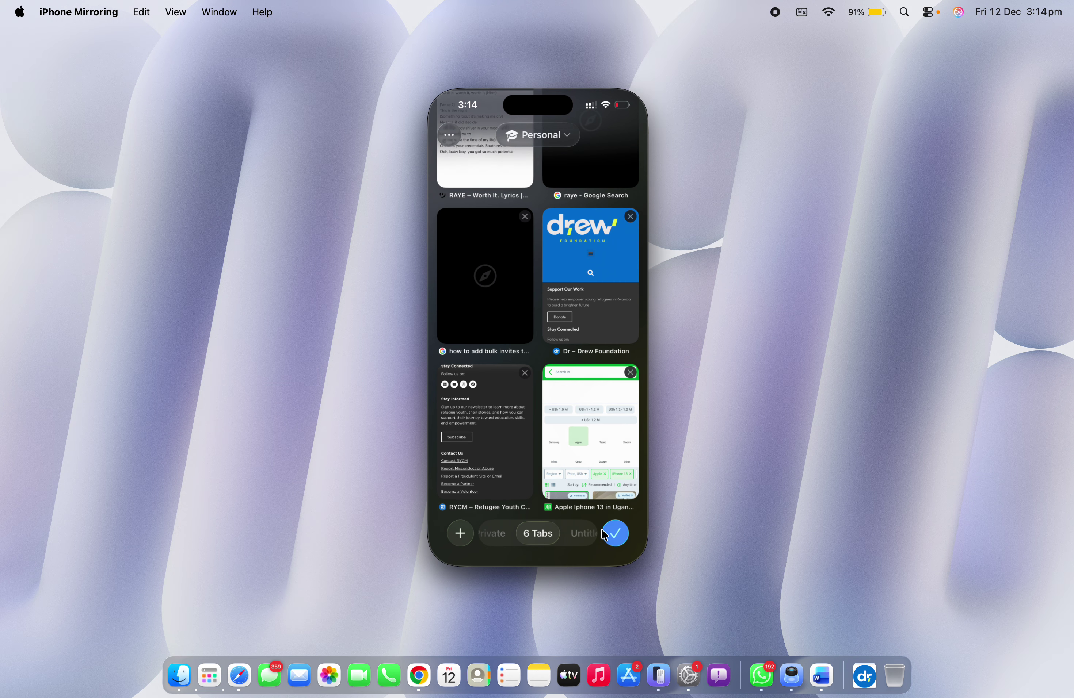
pyautogui.click(588, 304)
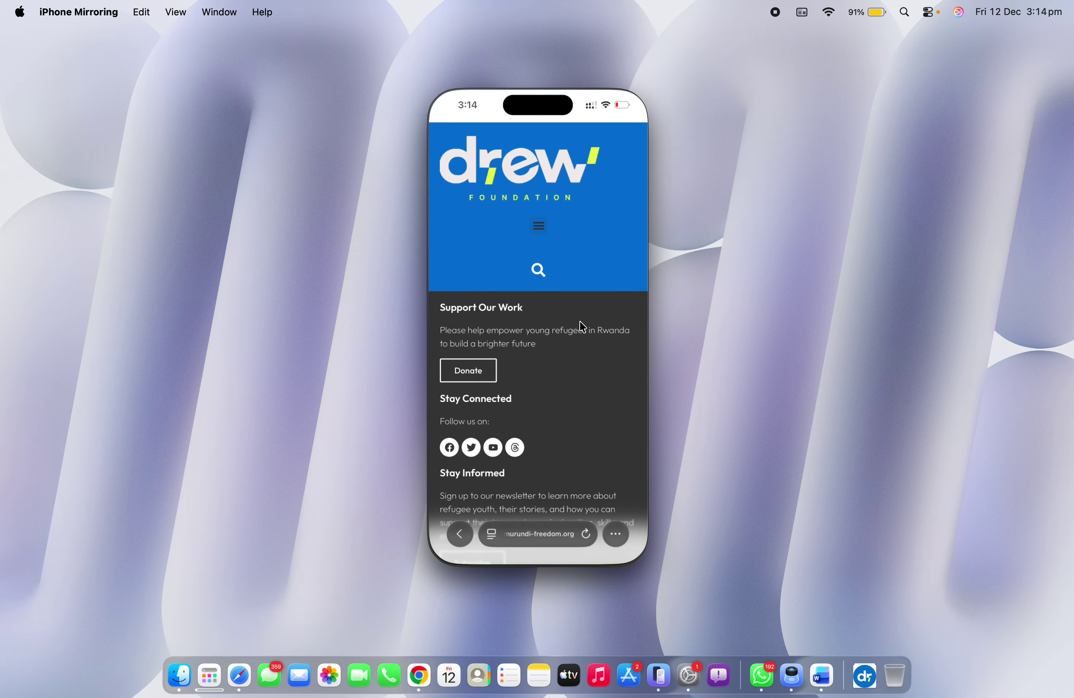
pyautogui.scroll(-5, 540, 411)
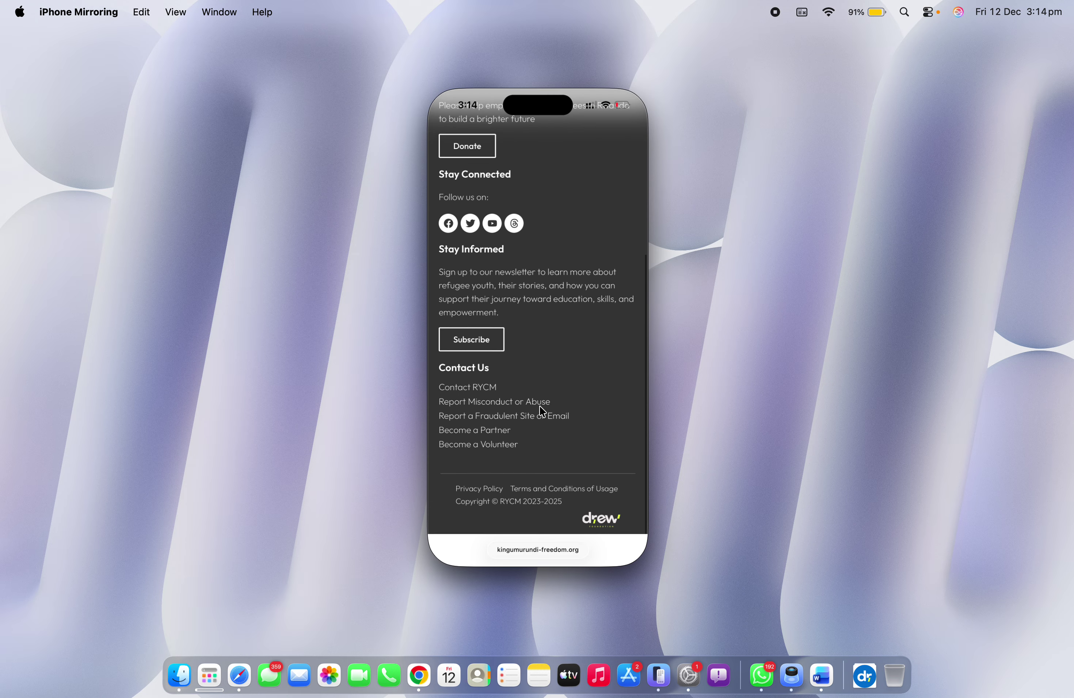
pyautogui.scroll(2, 542, 411)
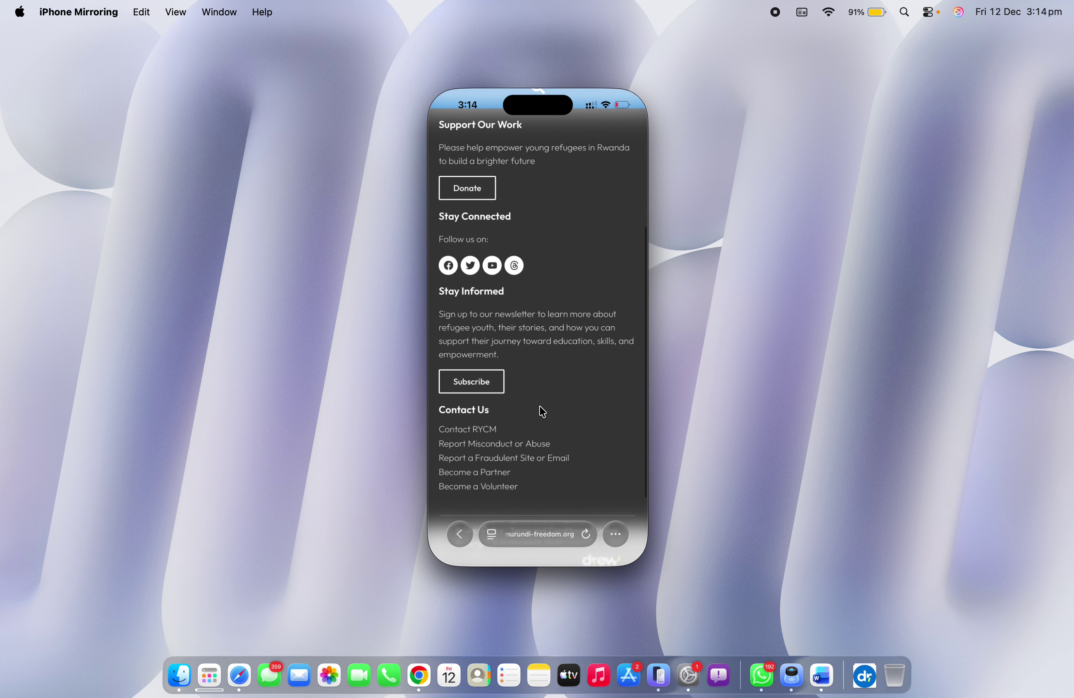
pyautogui.scroll(3, 542, 411)
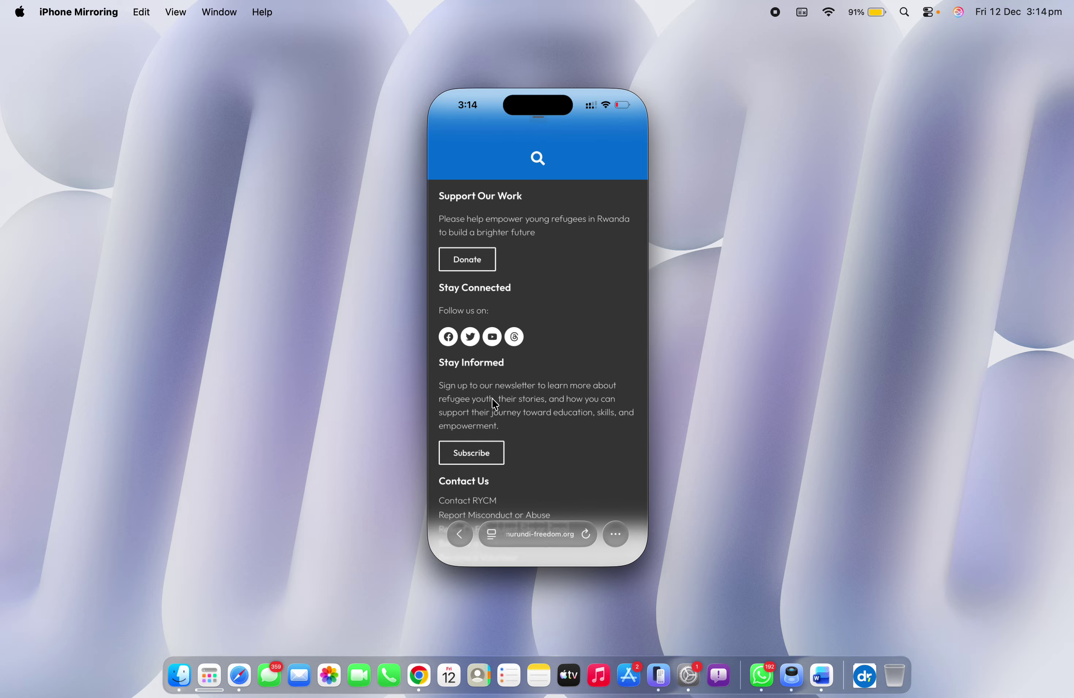
pyautogui.scroll(5, 512, 408)
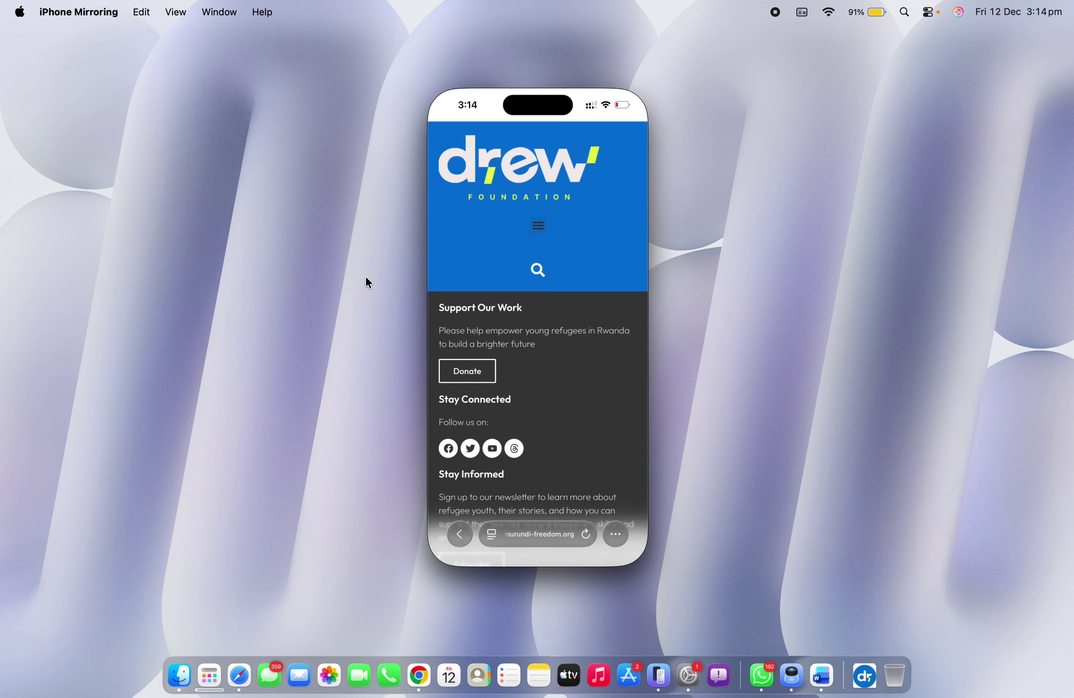
# Step: Return to the WordPress dashboard in Chrome and open Elementor Header #38 for editing from the Theme Builder
pyautogui.hotkey('ctrl', 'Left')
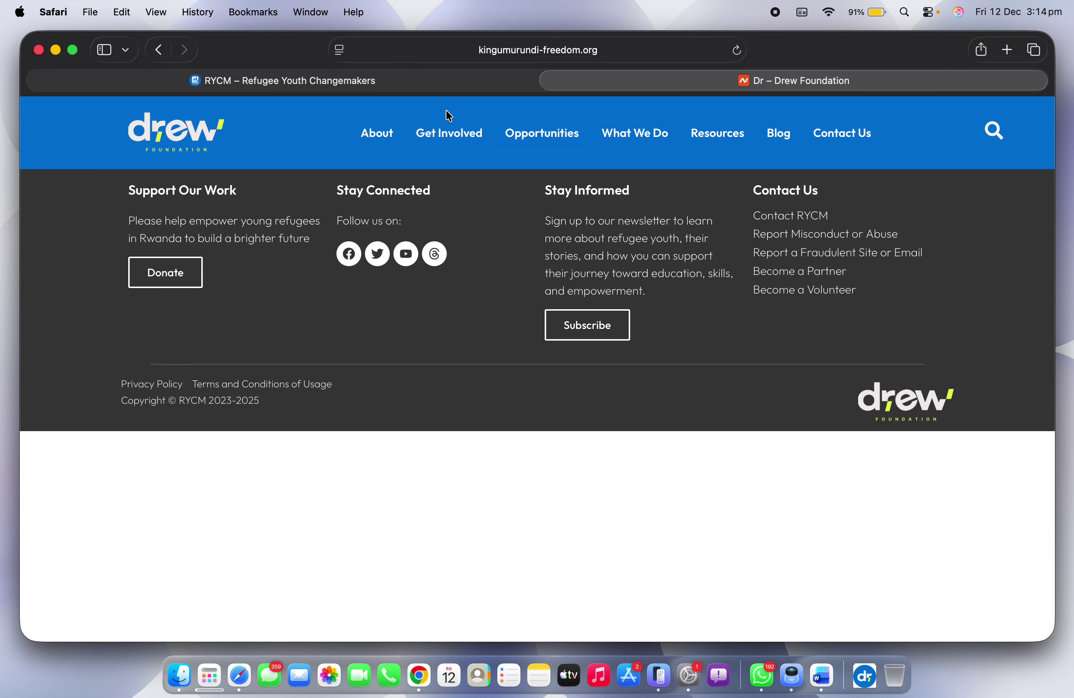
pyautogui.hotkey('ctrl', 'Left')
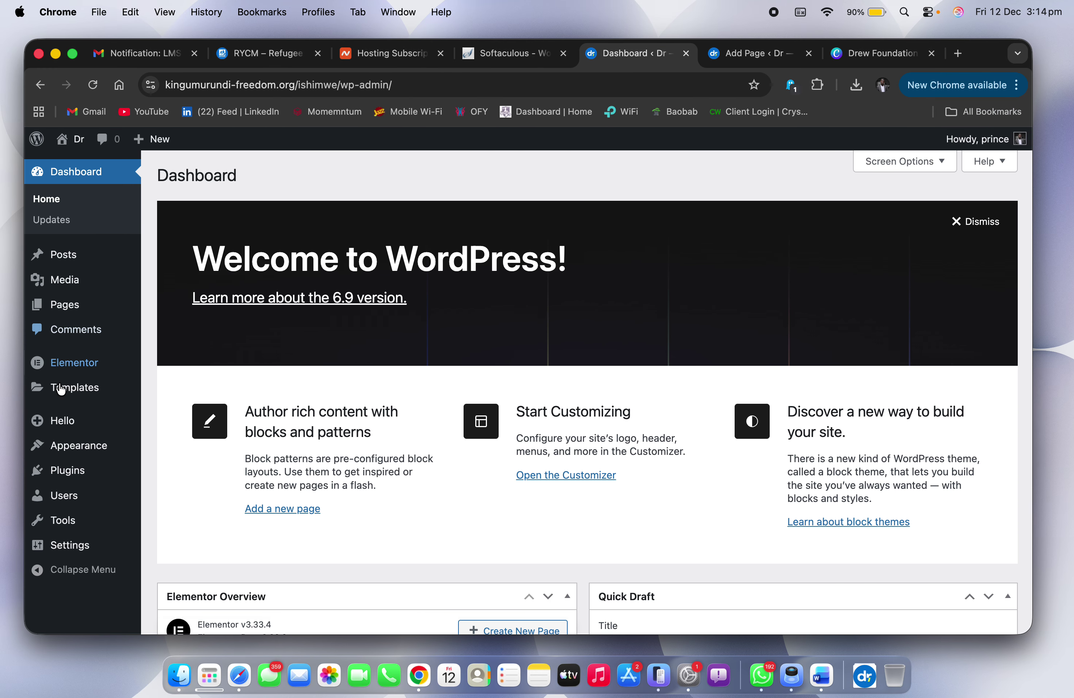
pyautogui.moveTo(86, 393)
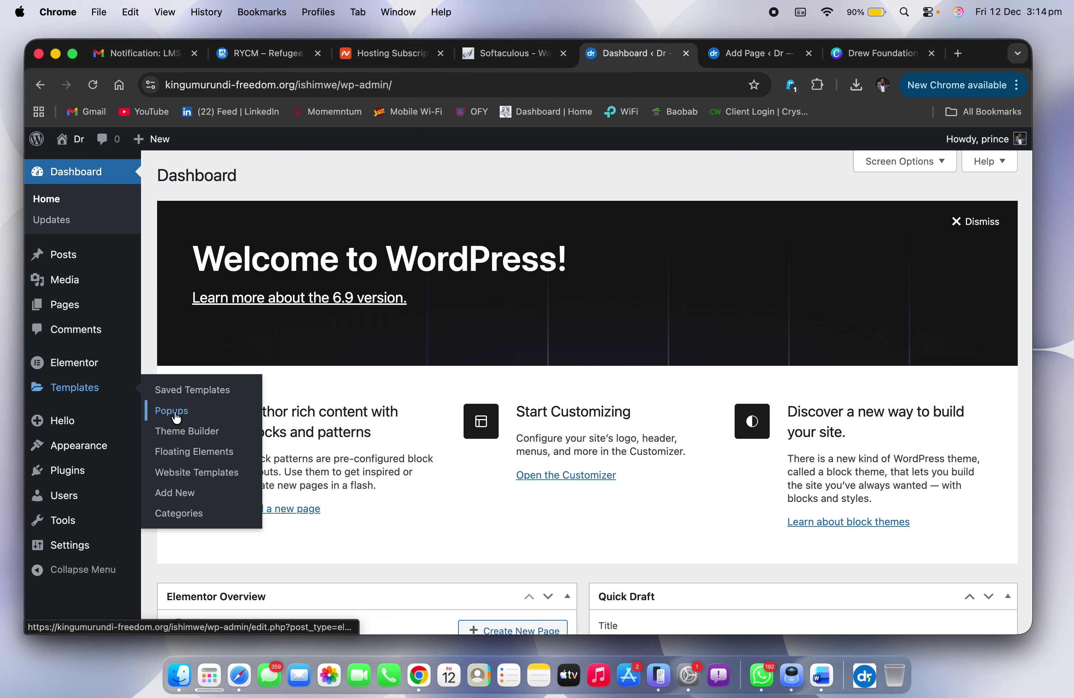
pyautogui.click(195, 436)
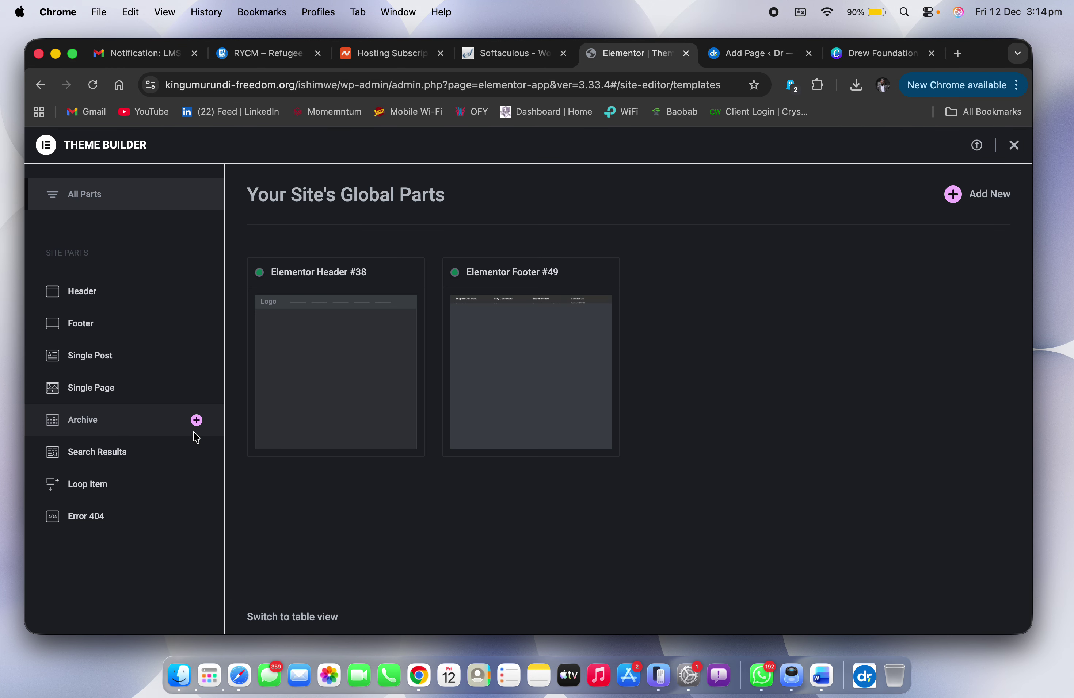
pyautogui.click(57, 289)
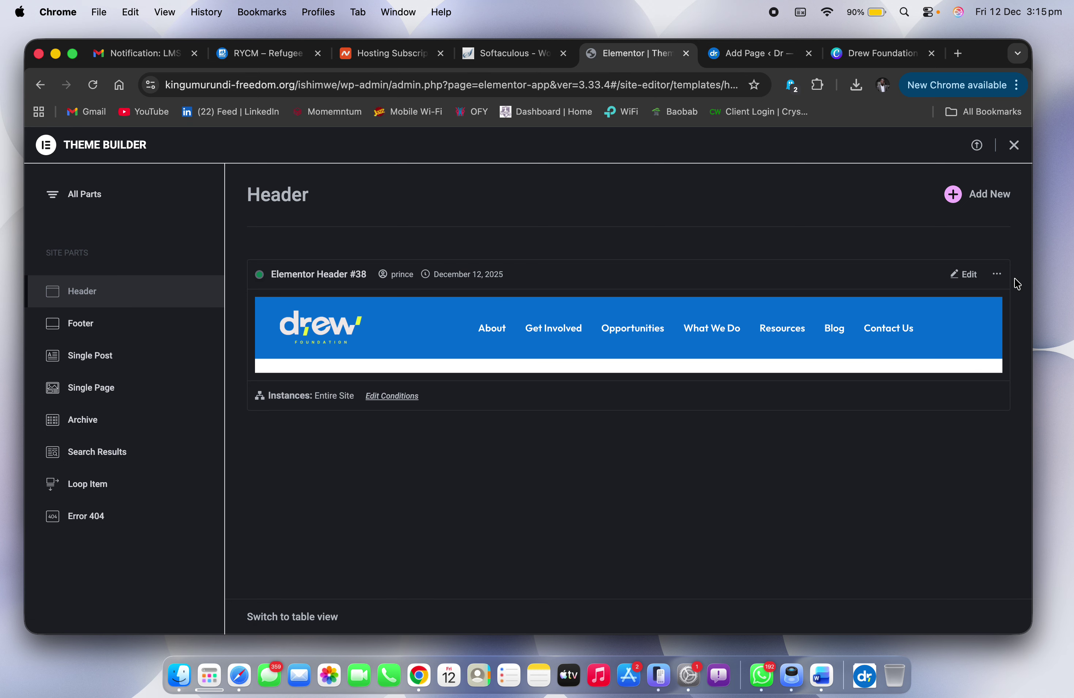
pyautogui.click(963, 275)
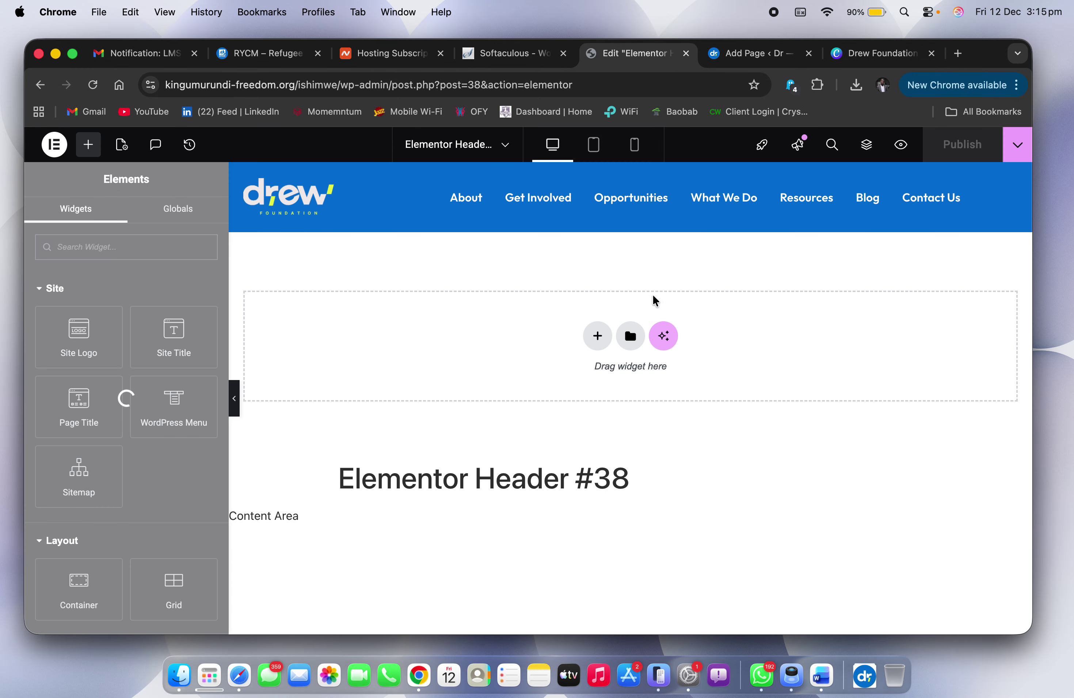
pyautogui.click(598, 336)
pyautogui.click(573, 391)
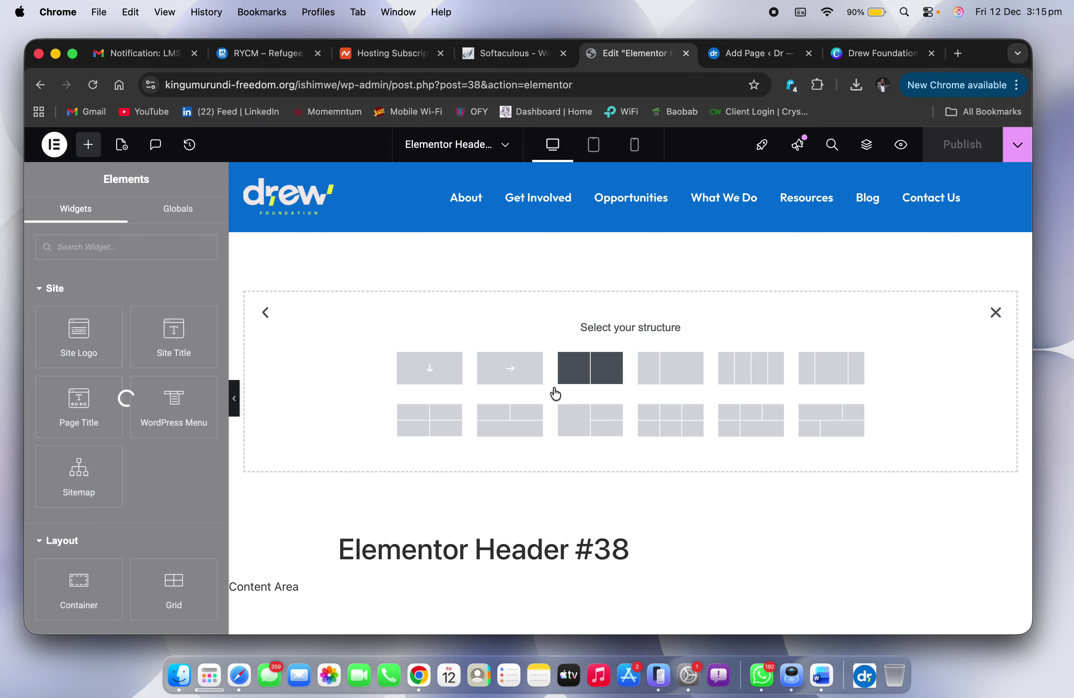
pyautogui.click(428, 368)
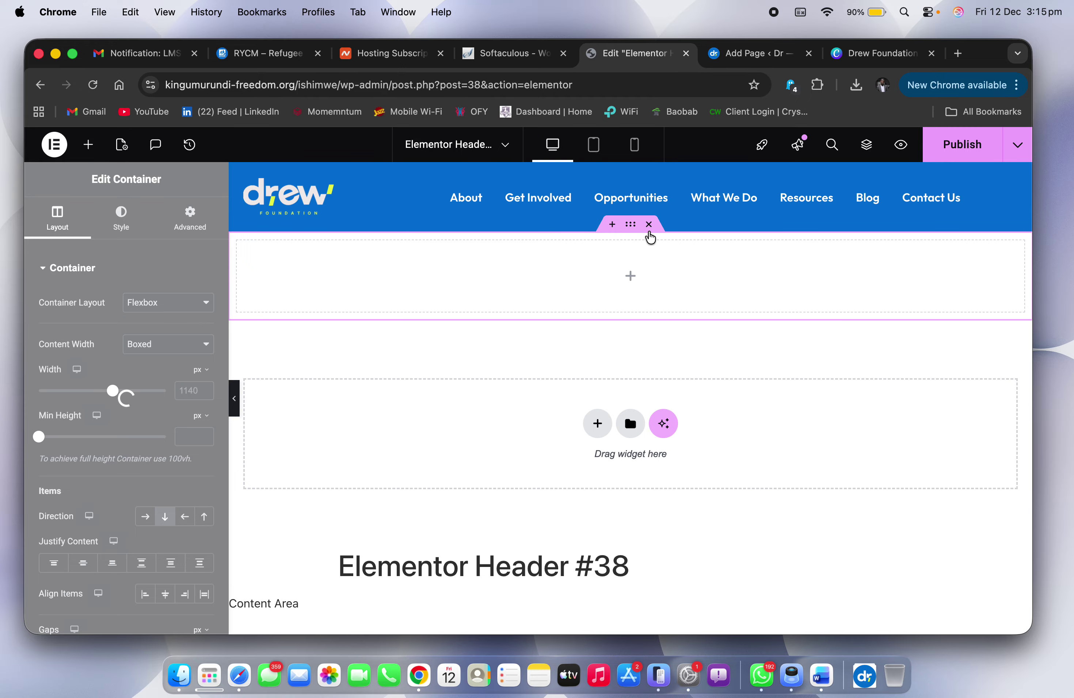
pyautogui.click(649, 224)
# Step: Check the mobile header of refugeeycm.org in the iPhone's Safari and return to the Elementor header editor
pyautogui.hotkey('ctrl', 'Right')
pyautogui.hotkey('ctrl', 'Right')
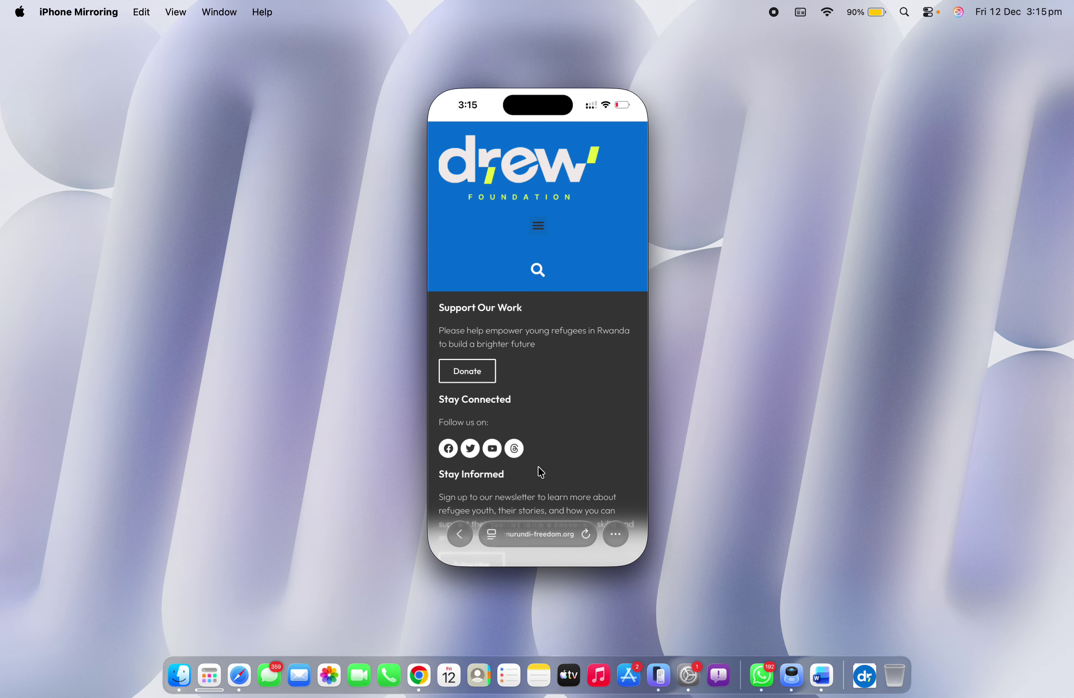
pyautogui.click(615, 534)
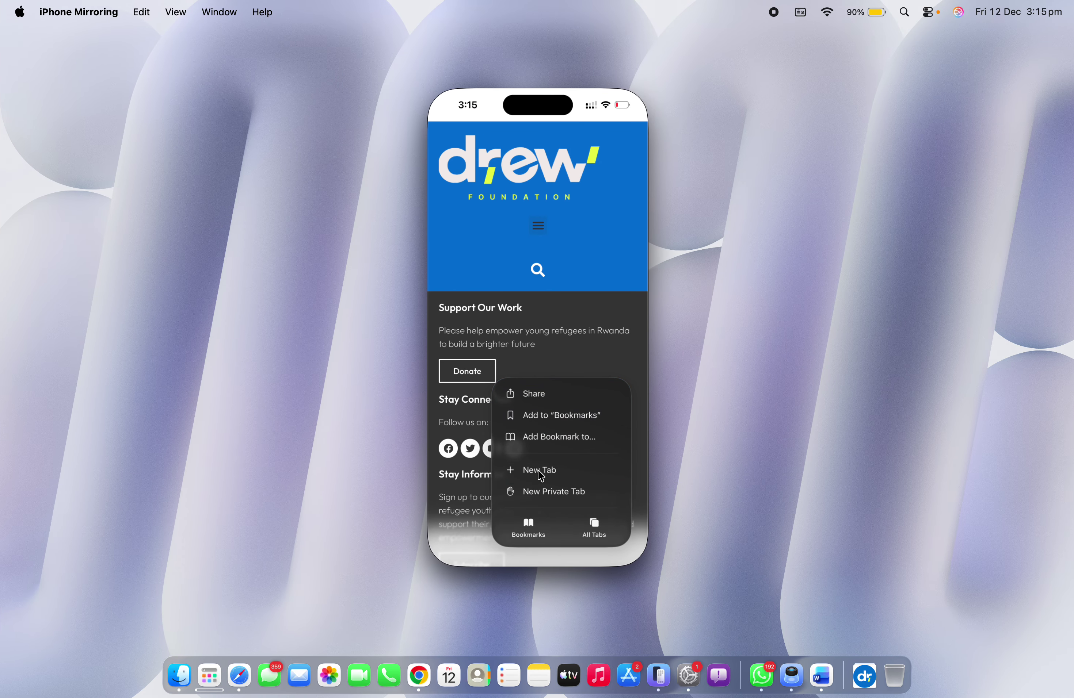
pyautogui.click(608, 522)
pyautogui.click(503, 483)
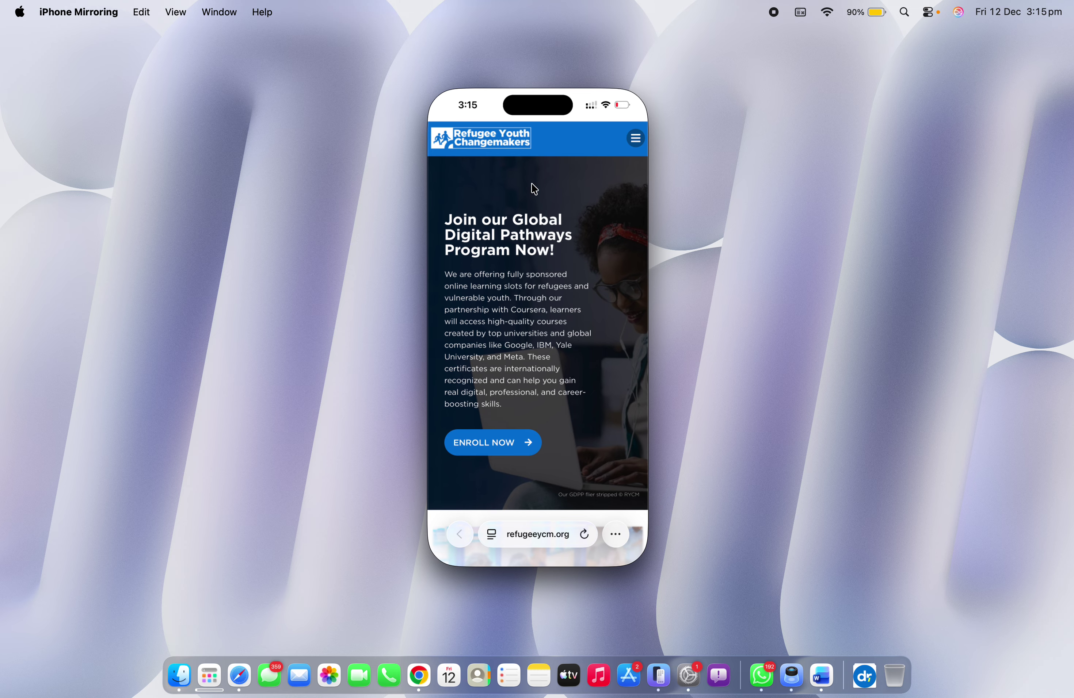
pyautogui.hotkey('ctrl', 'Left')
pyautogui.hotkey('ctrl', 'Left')
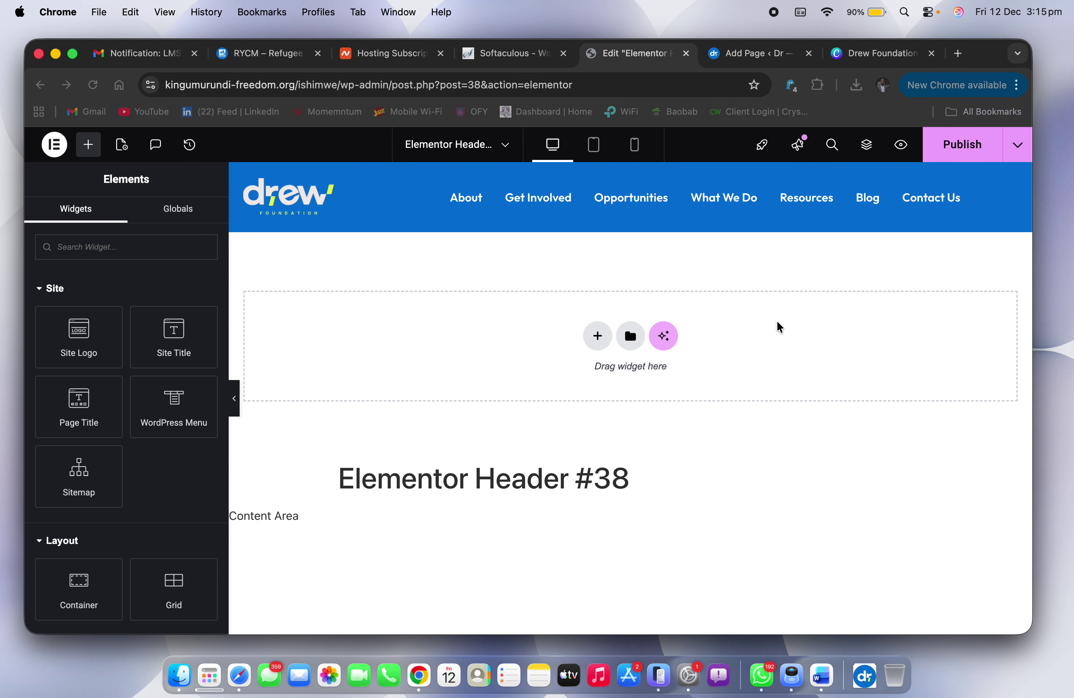
# Step: Add a two-column flexbox container below the existing header container
pyautogui.click(597, 336)
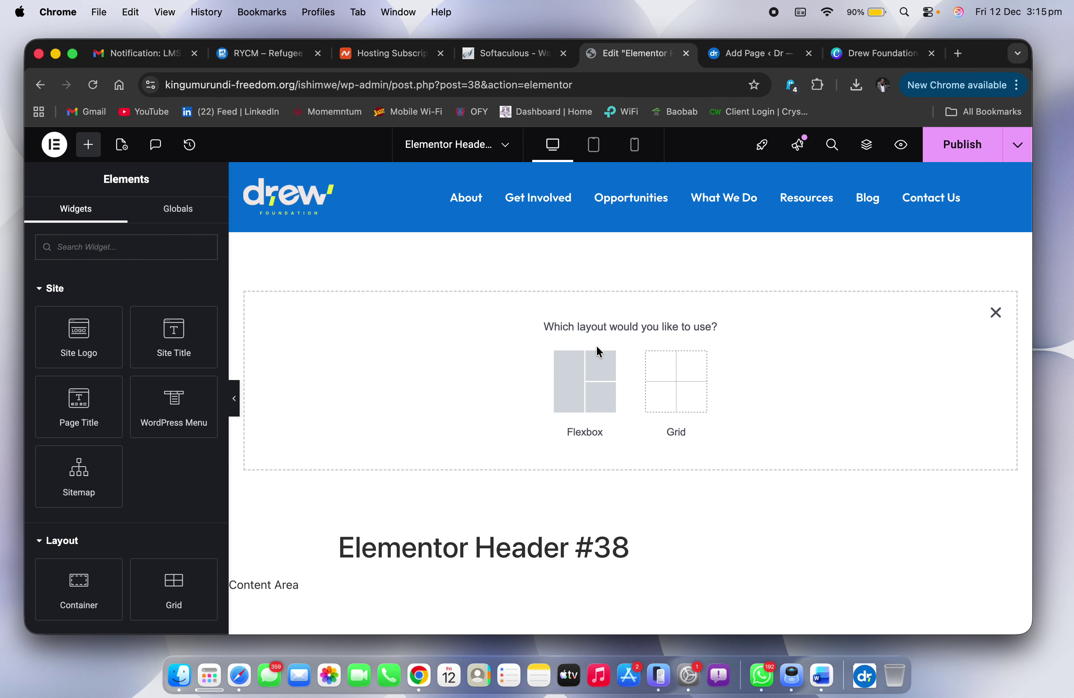
pyautogui.click(585, 379)
pyautogui.click(608, 376)
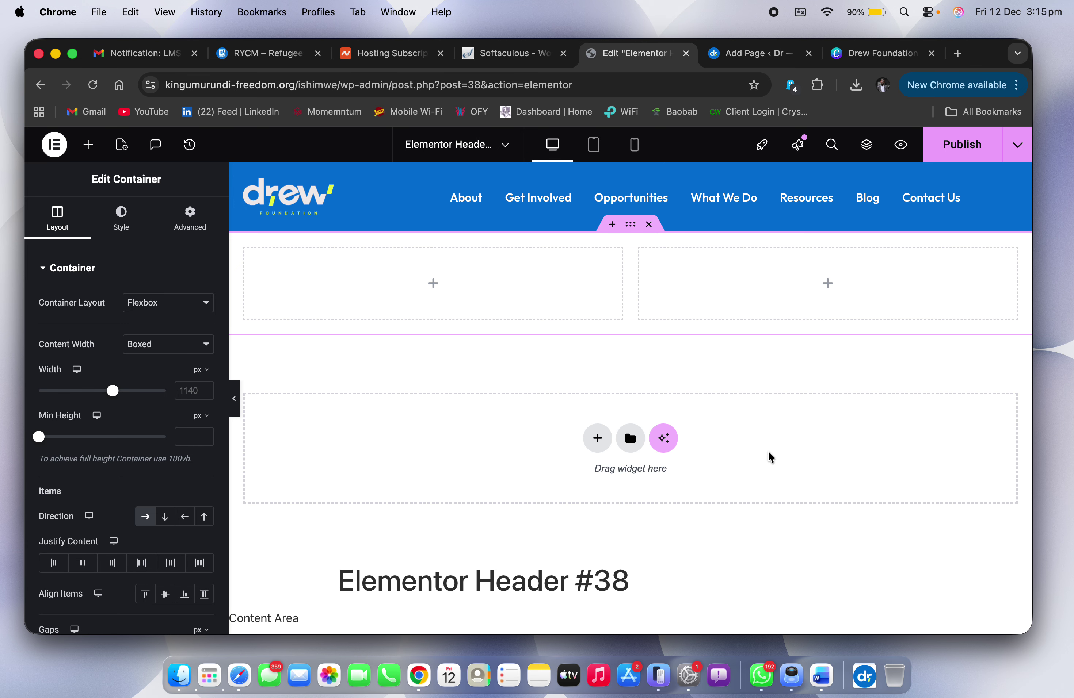
# Step: Switch the header template to the mobile preview and check how the logo, menu and search are arranged
pyautogui.click(635, 151)
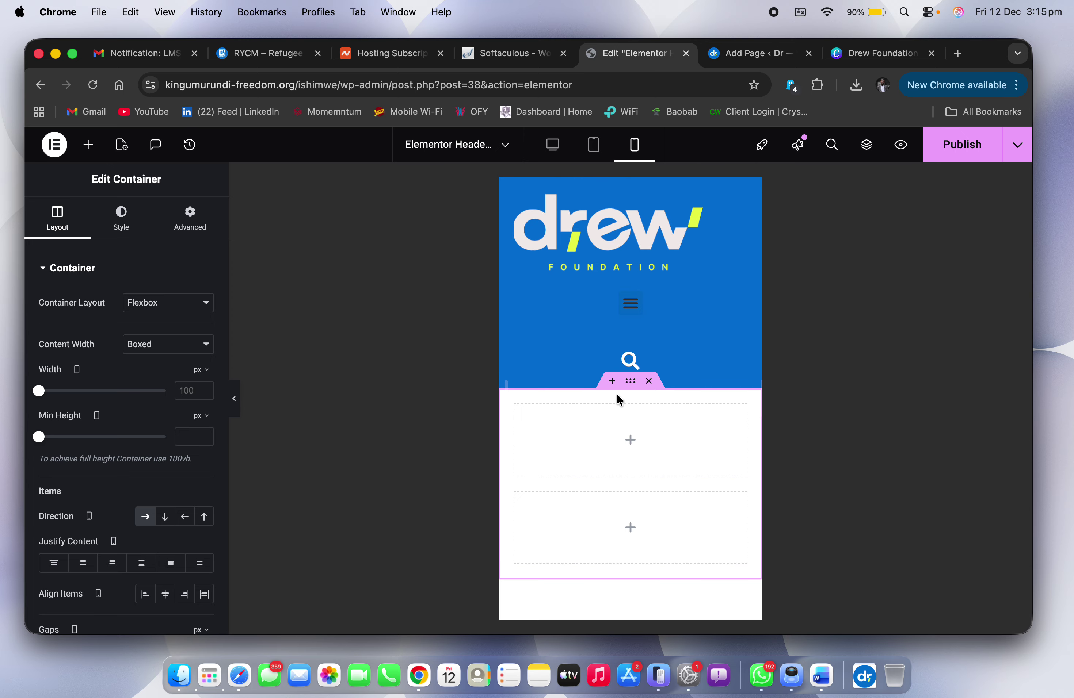
pyautogui.scroll(-1, 619, 400)
pyautogui.scroll(1, 619, 399)
pyautogui.scroll(-2, 619, 399)
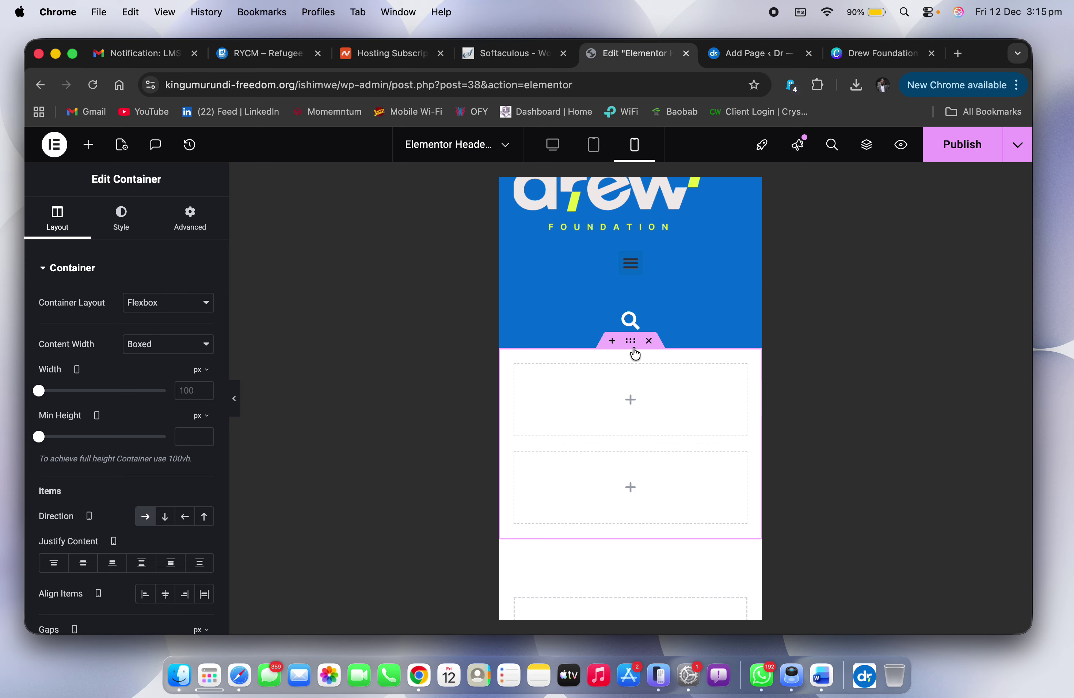
# Step: Try a classic background in the global blue on the two-column container, and delete the container
pyautogui.click(189, 218)
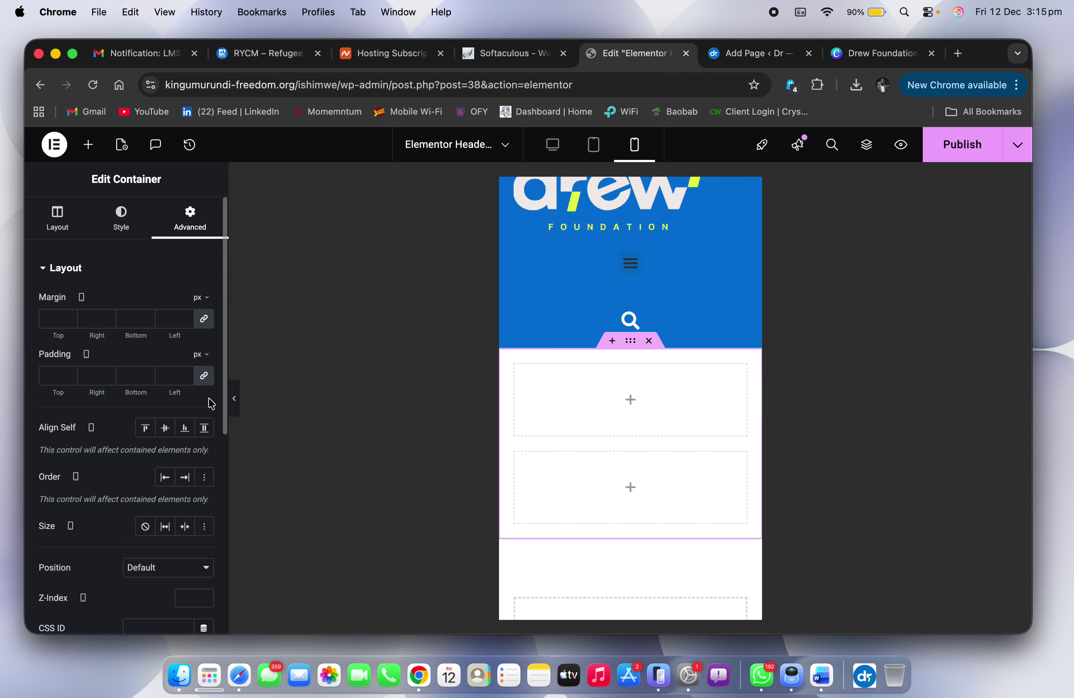
pyautogui.click(121, 221)
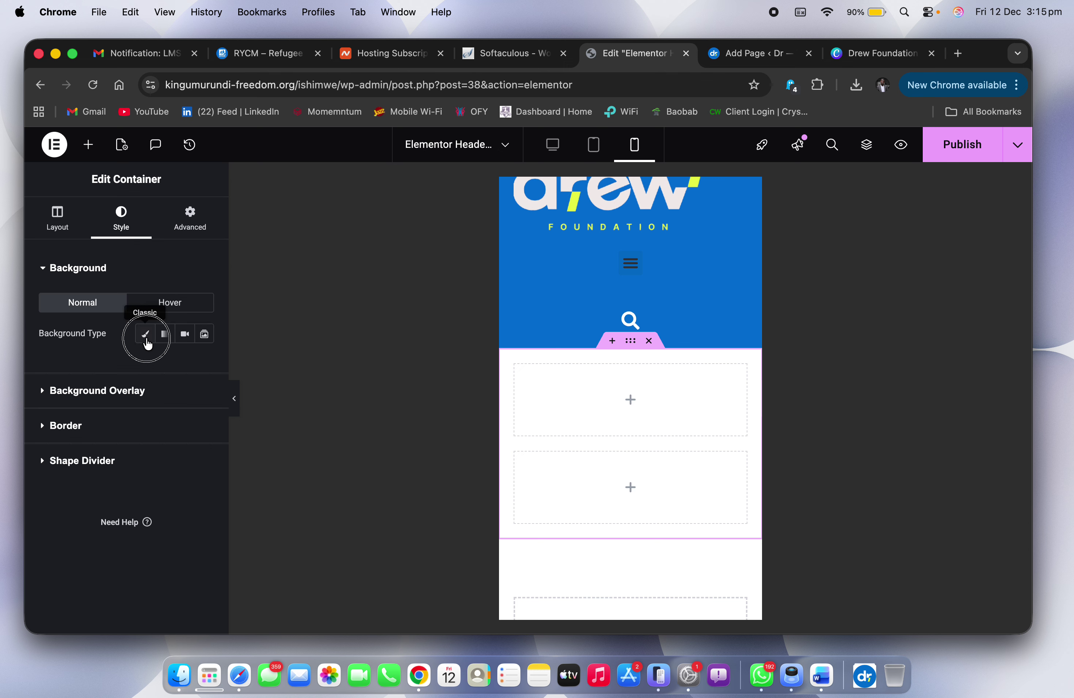
pyautogui.click(144, 334)
pyautogui.click(184, 364)
pyautogui.click(118, 433)
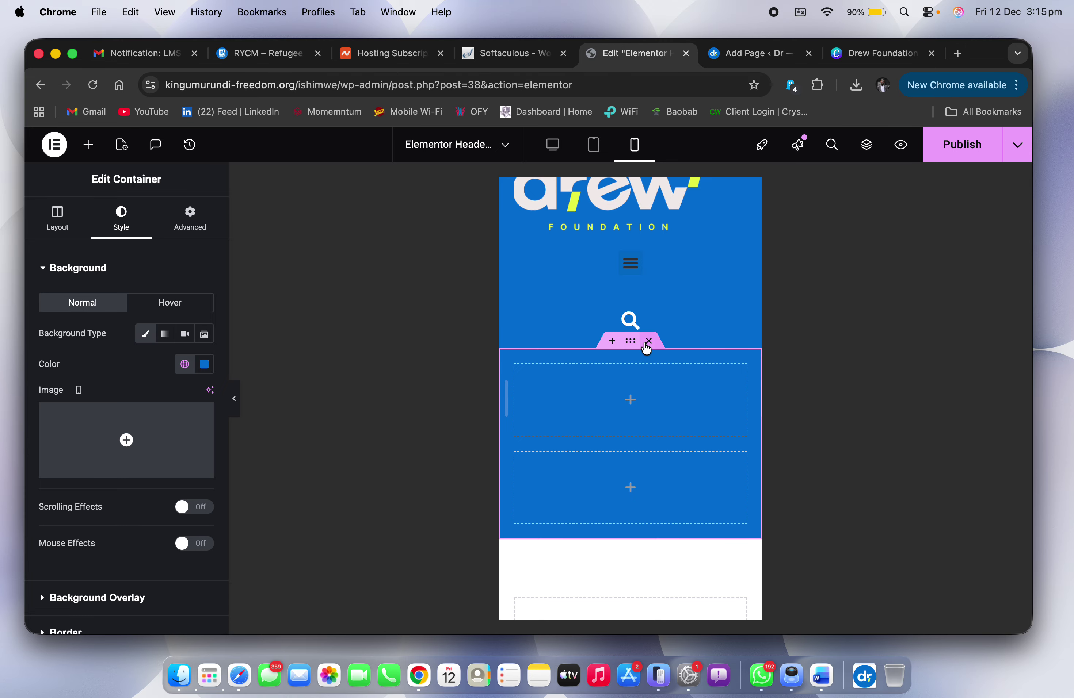
pyautogui.click(646, 344)
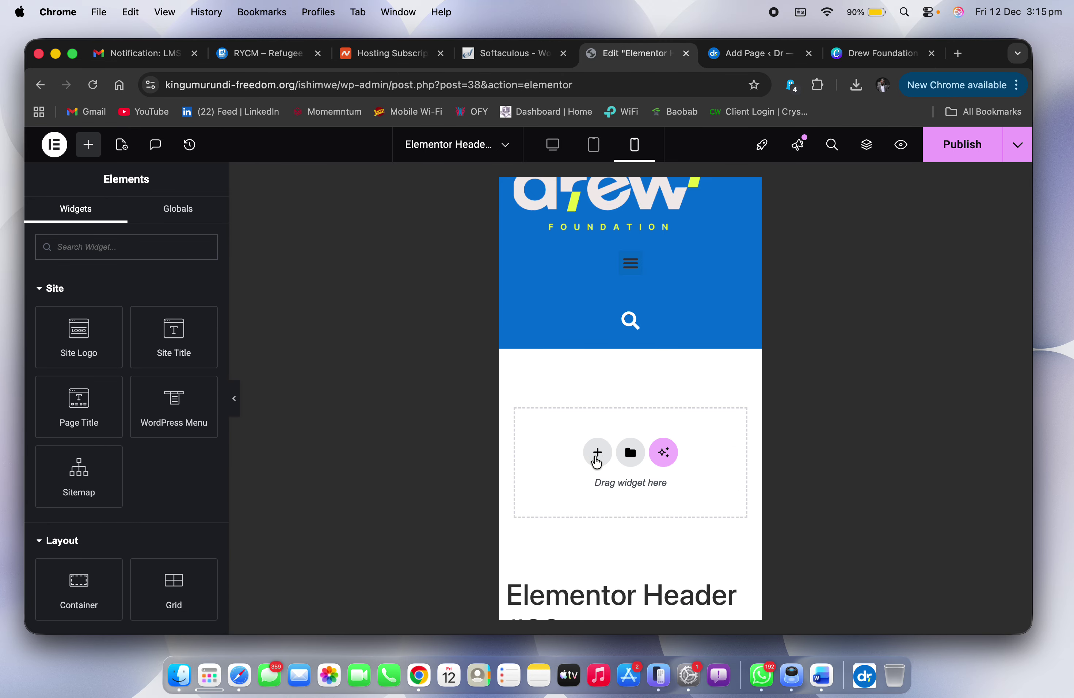
# Step: Add a single-column flexbox container below the mobile header and change its container layout to Grid
pyautogui.click(594, 452)
pyautogui.click(578, 488)
pyautogui.click(549, 489)
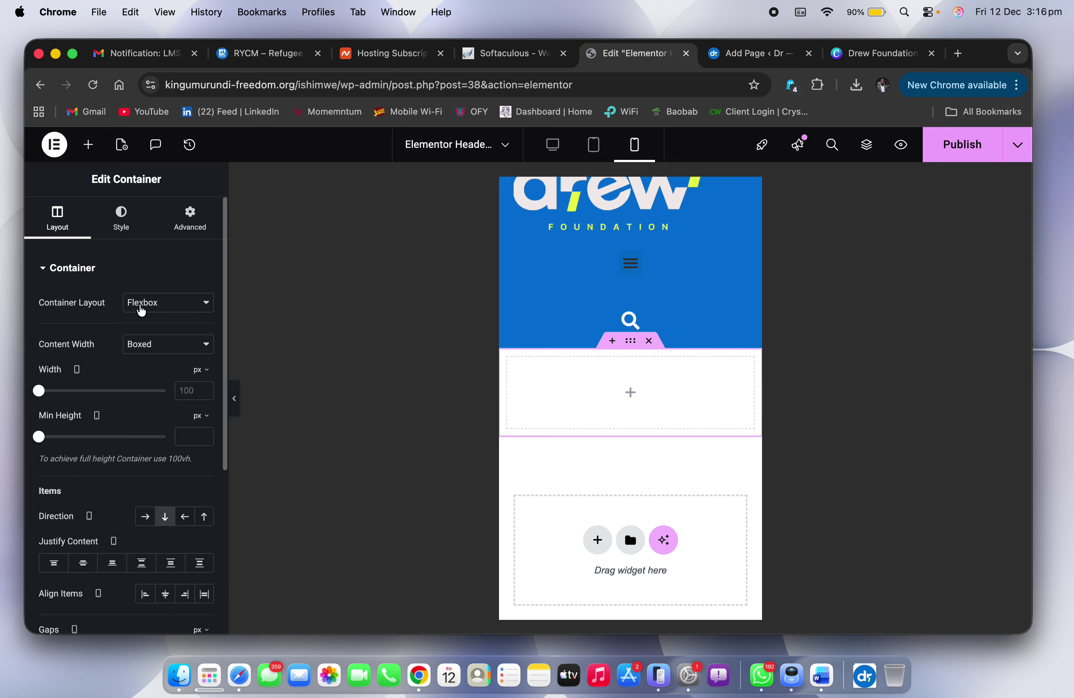
pyautogui.click(172, 310)
pyautogui.click(165, 313)
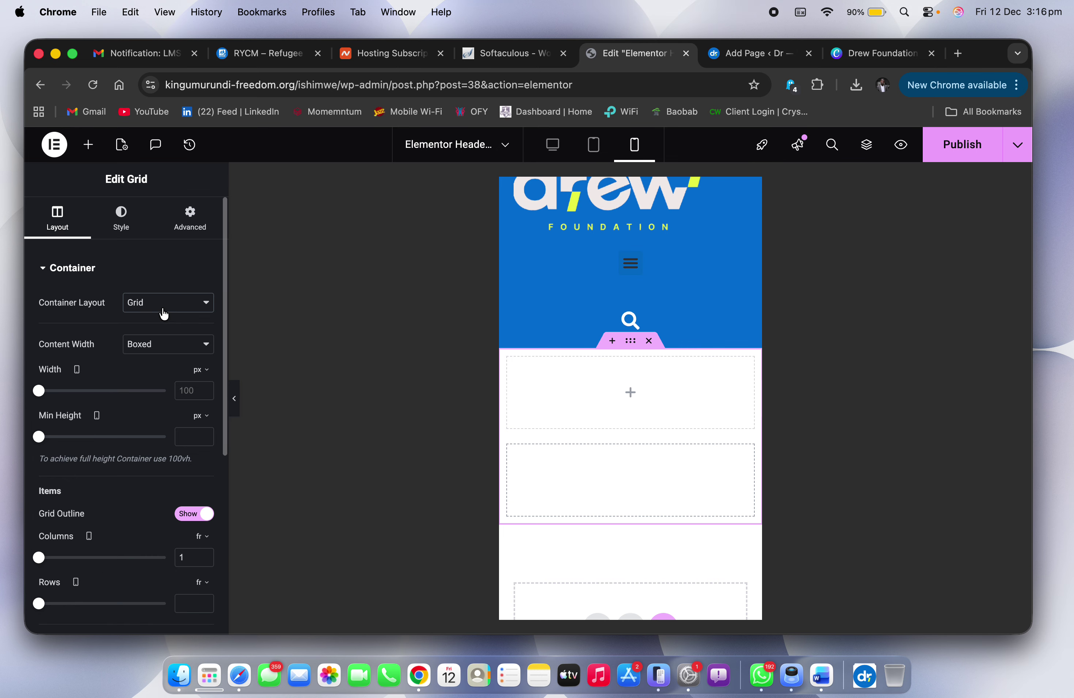
pyautogui.click(164, 310)
pyautogui.click(168, 302)
pyautogui.click(163, 346)
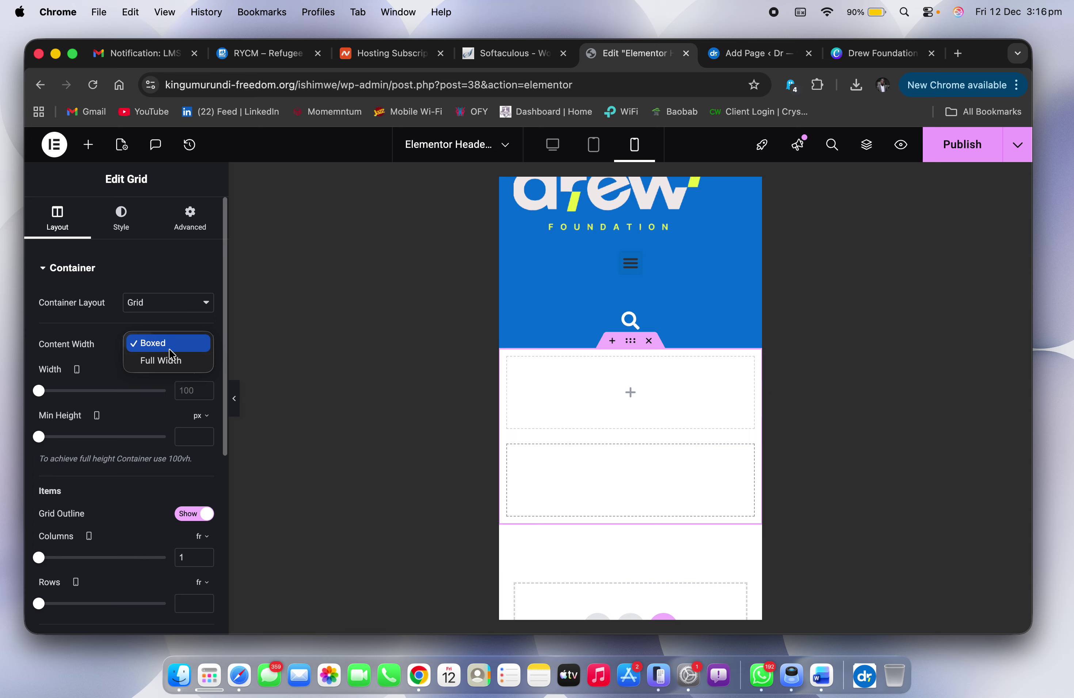
# Step: Try inserting a two-column grid container between the header and the existing grid, and remove it
pyautogui.click(612, 345)
pyautogui.click(611, 344)
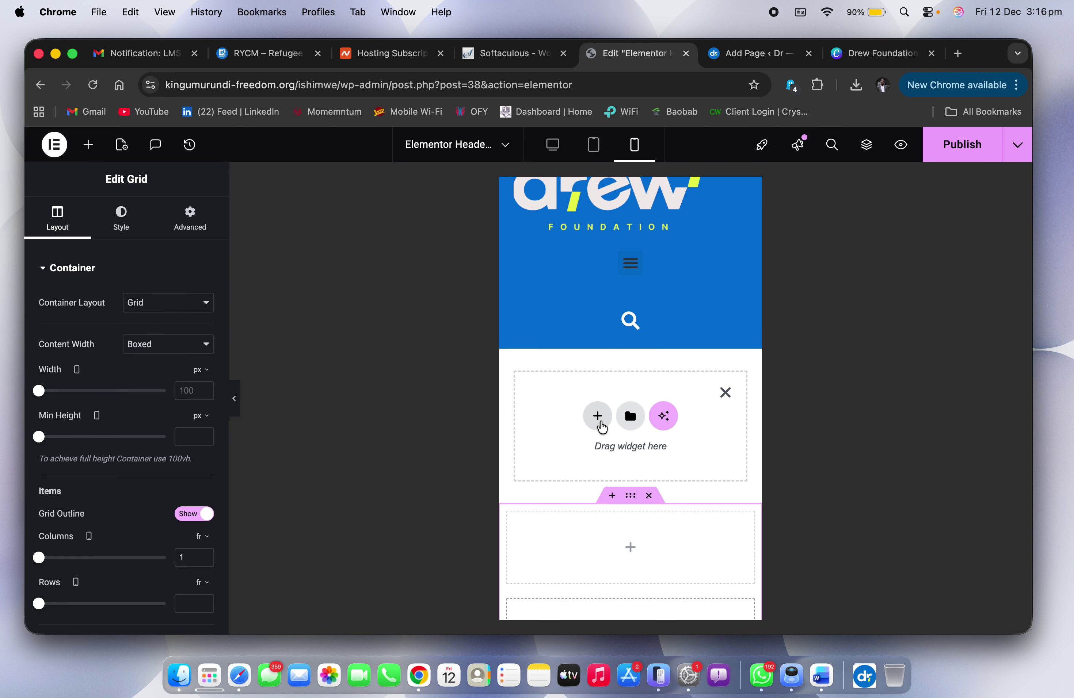
pyautogui.click(599, 417)
pyautogui.click(676, 463)
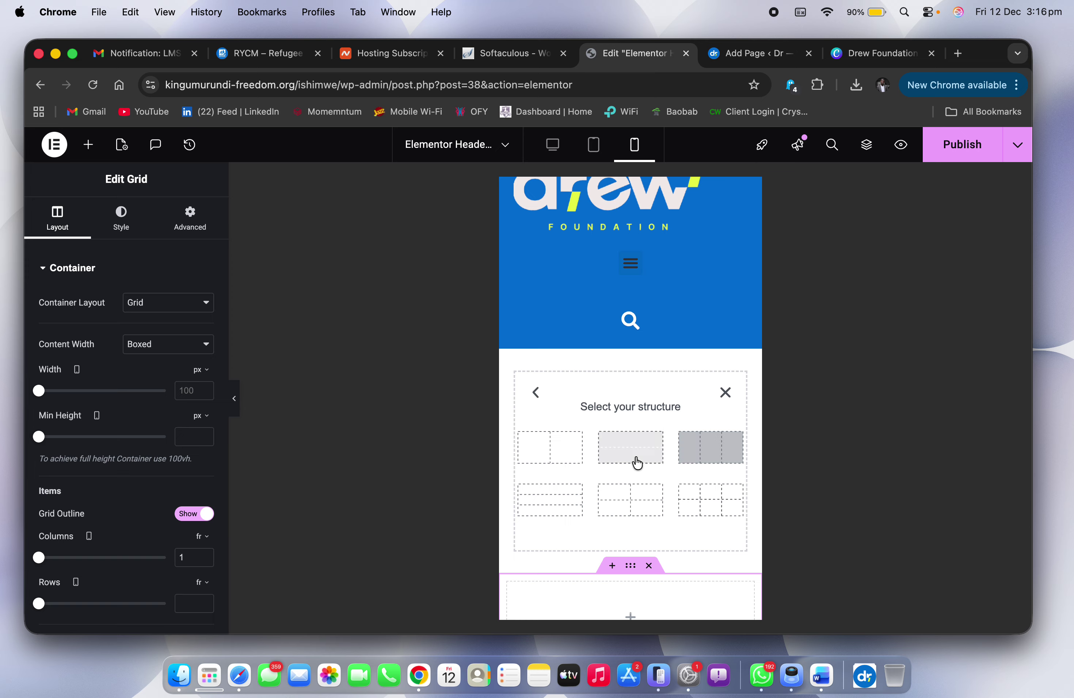
pyautogui.click(552, 447)
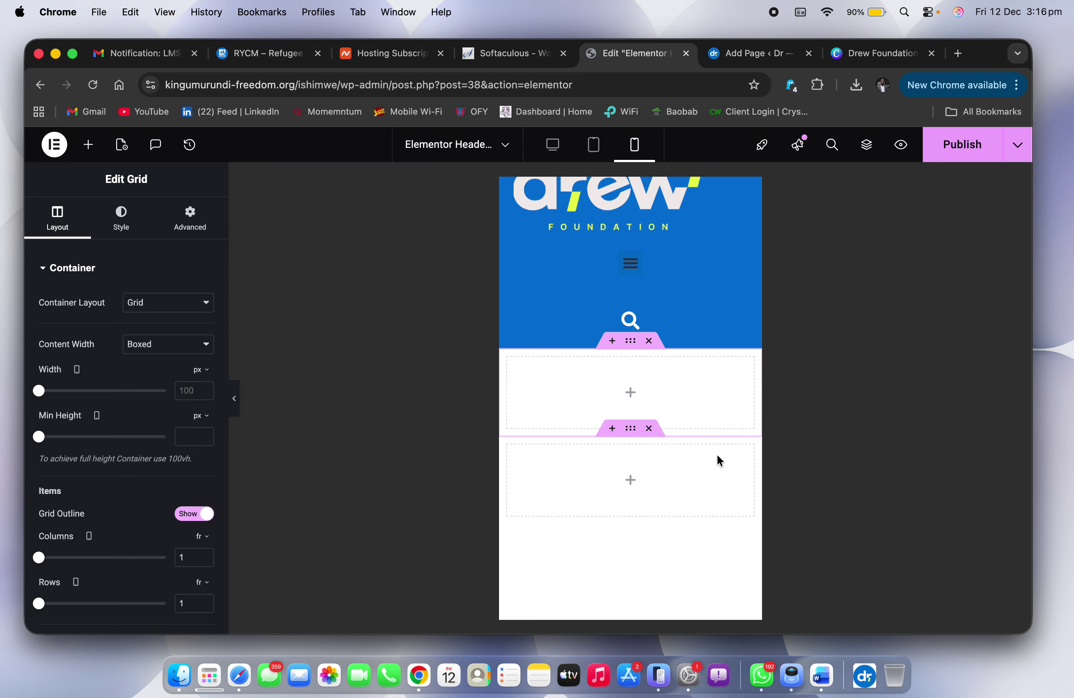
pyautogui.click(653, 349)
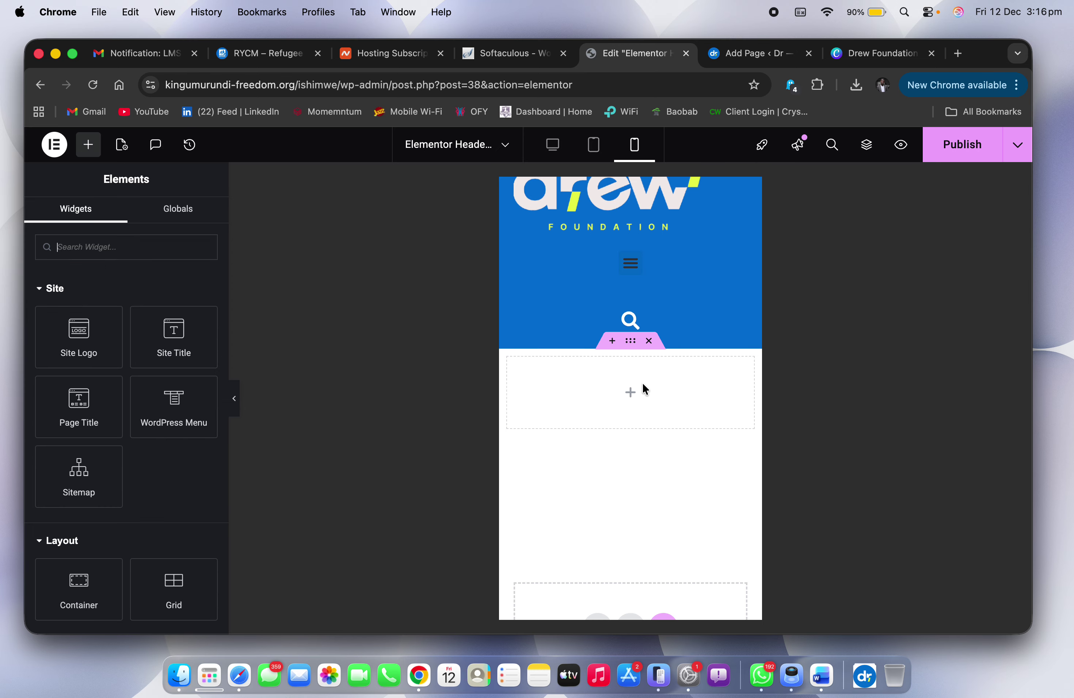
pyautogui.press('super+z')
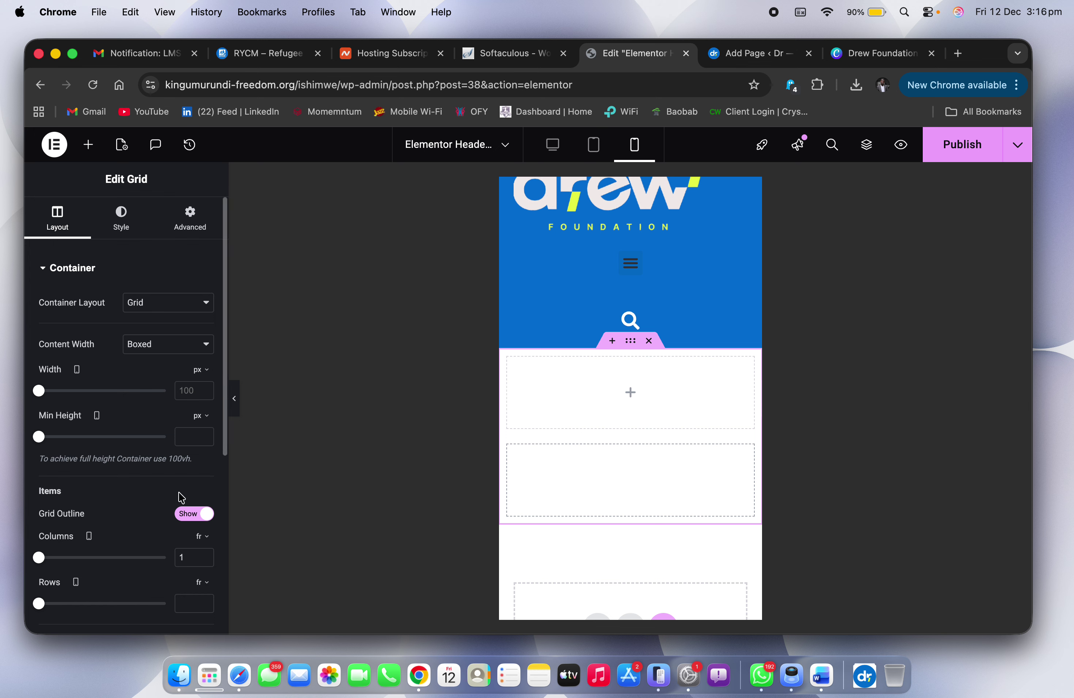
# Step: Set the grid below the mobile header to 2 columns and 1 row
pyautogui.scroll(-3, 181, 498)
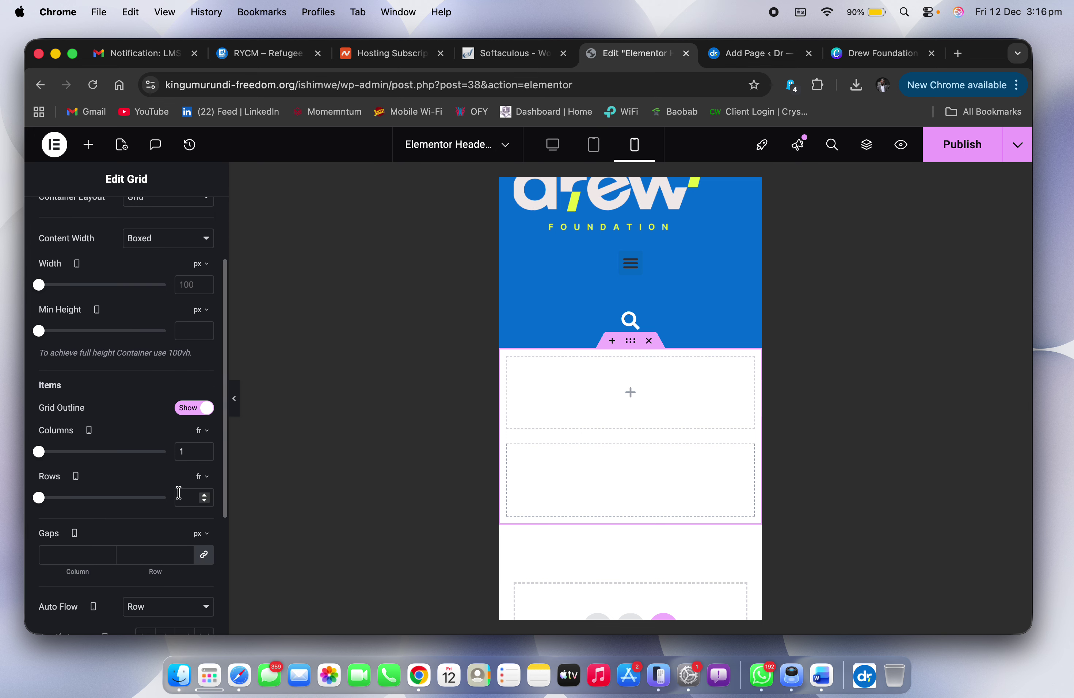
pyautogui.click(205, 450)
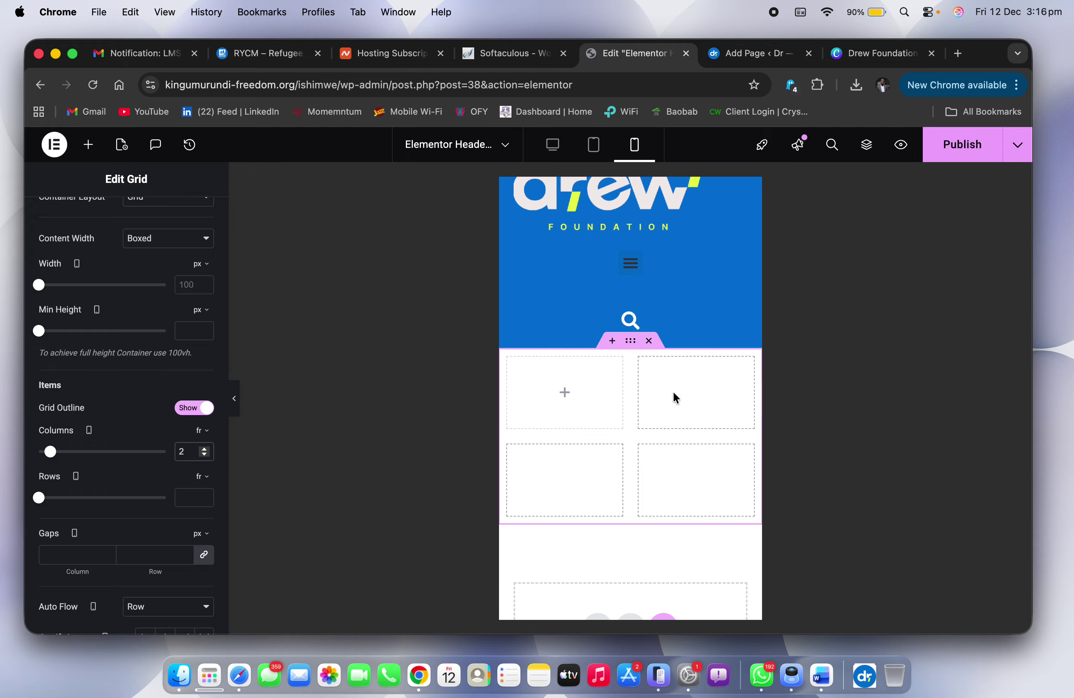
pyautogui.click(190, 501)
pyautogui.write('1')
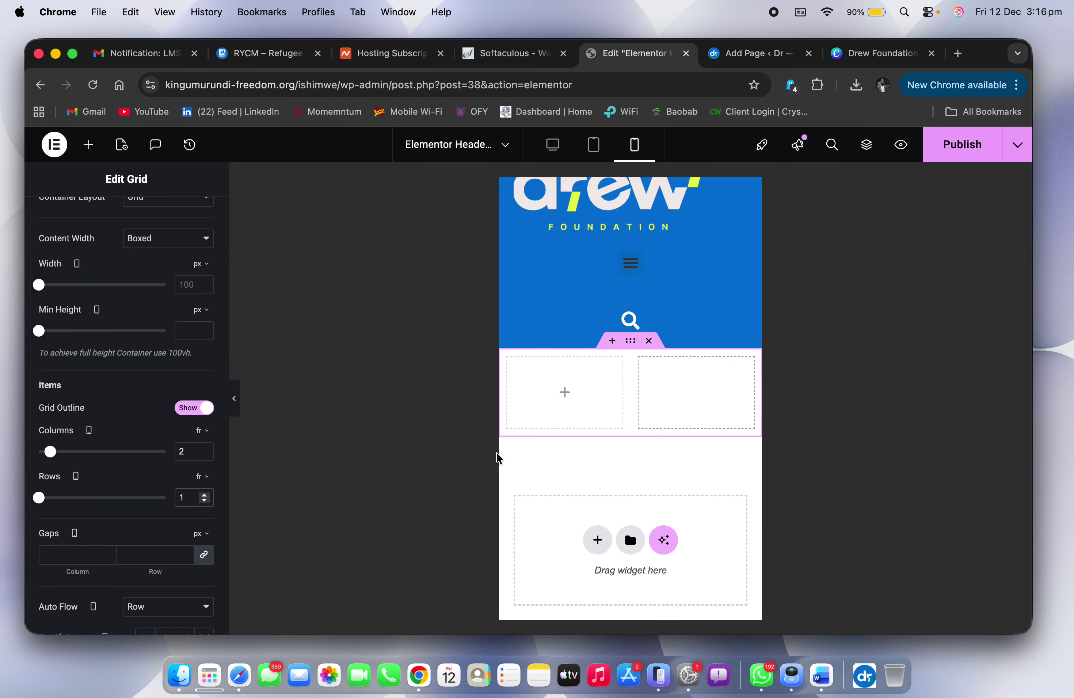
# Step: Give the grid a classic background in the global blue and compare it with the refugeeycm.org header in iPhone Mirroring
pyautogui.scroll(3, 135, 336)
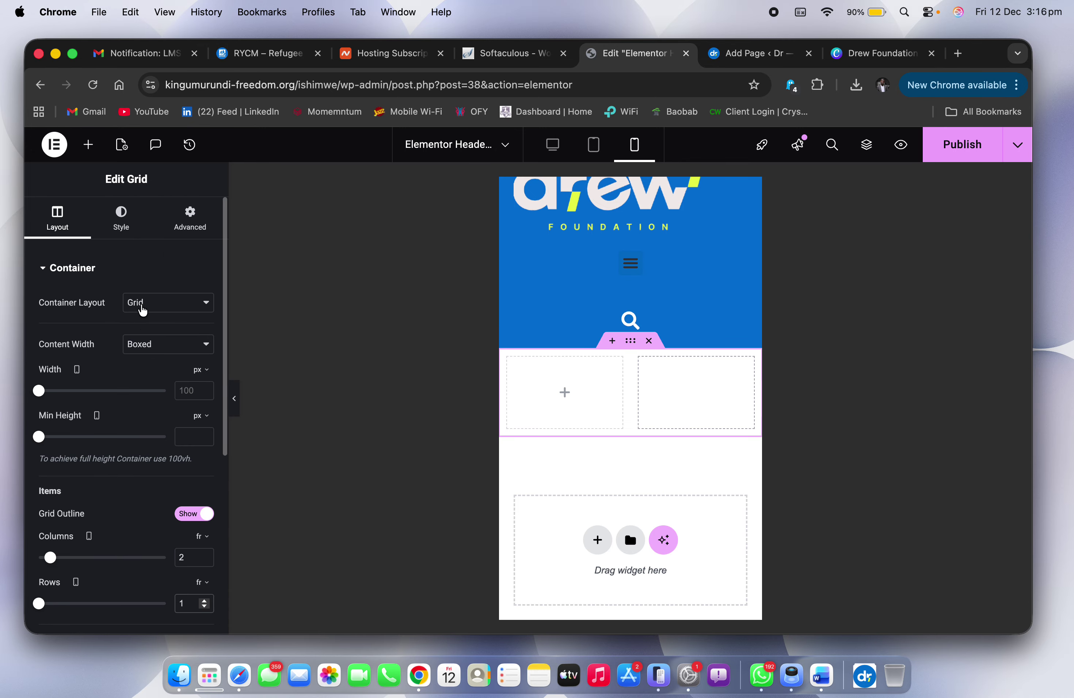
pyautogui.click(121, 218)
pyautogui.click(145, 334)
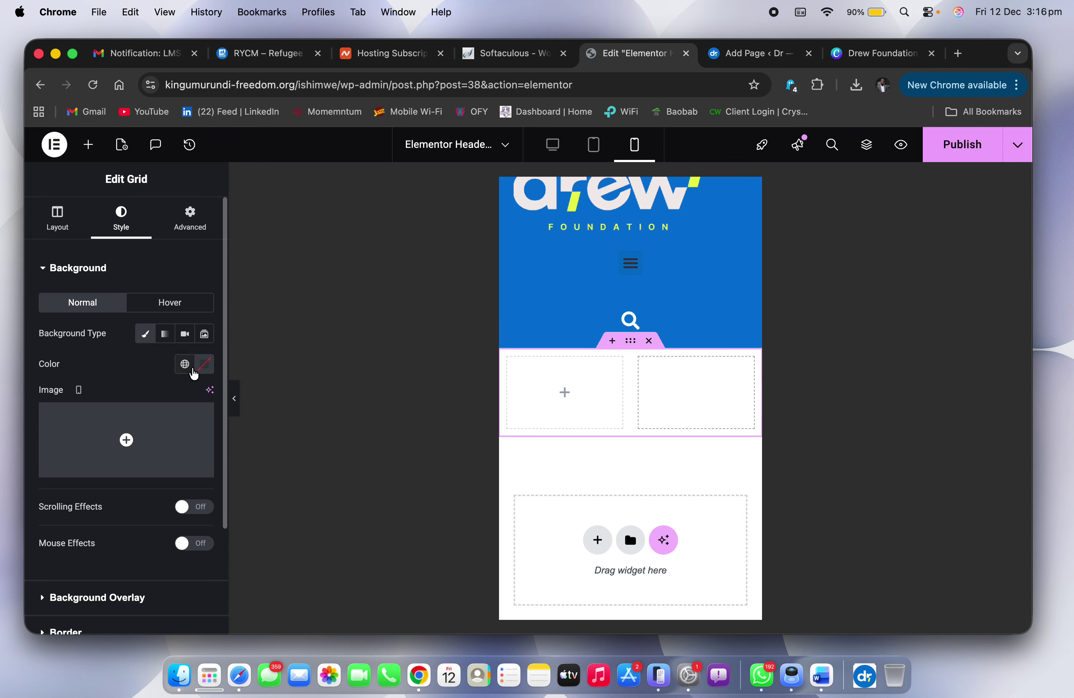
pyautogui.click(185, 365)
pyautogui.click(68, 426)
pyautogui.hotkey('ctrl', 'Right')
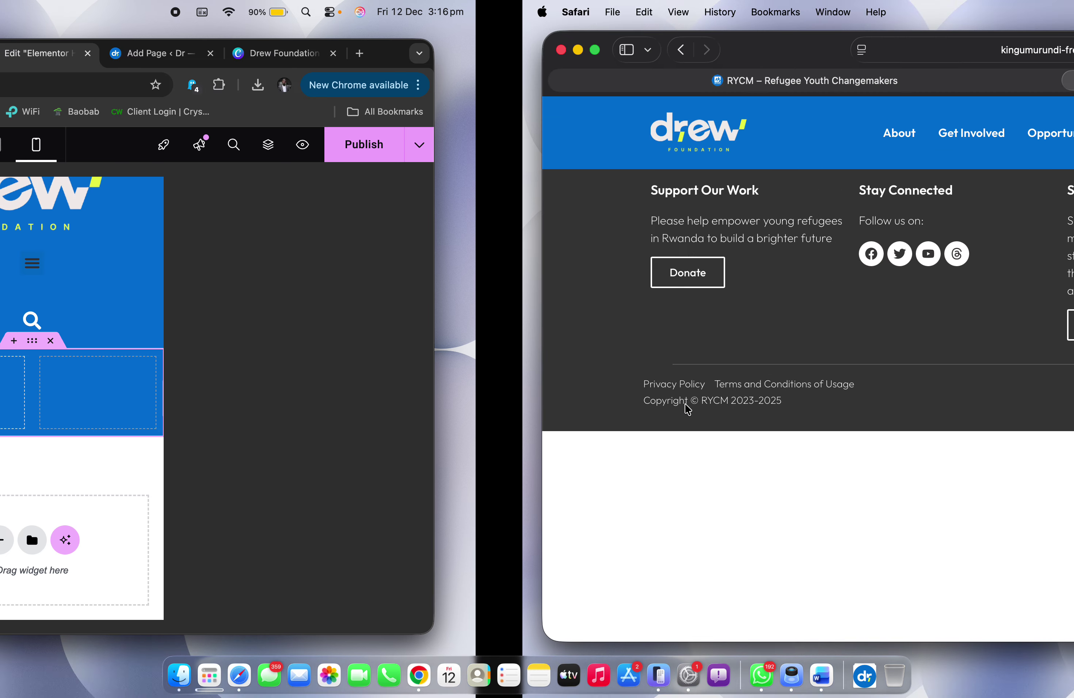
pyautogui.hotkey('ctrl', 'Right')
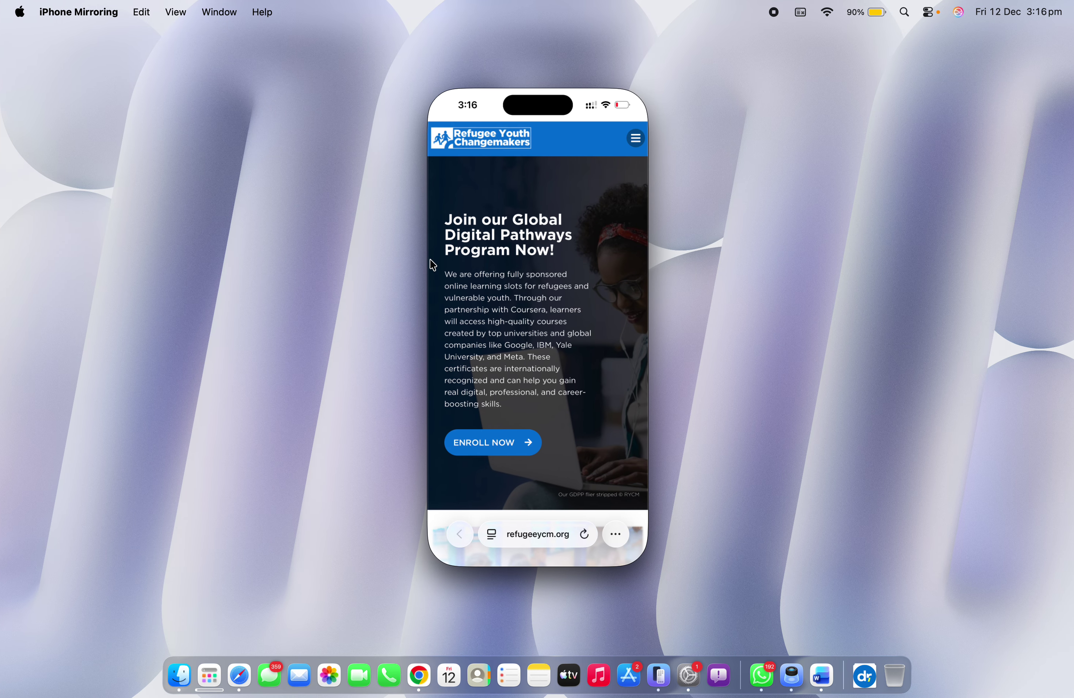
pyautogui.hotkey('ctrl', 'Left')
pyautogui.hotkey('ctrl', 'Left')
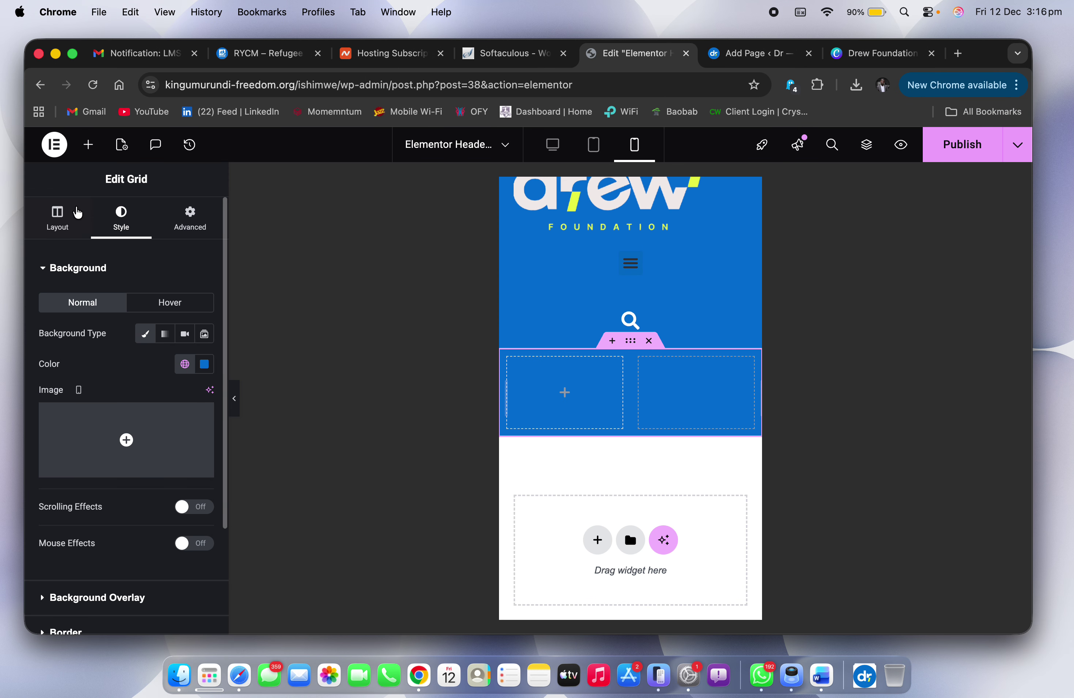
# Step: Add a container to the grid's first cell and set its padding to 0 px on all sides
pyautogui.click(88, 144)
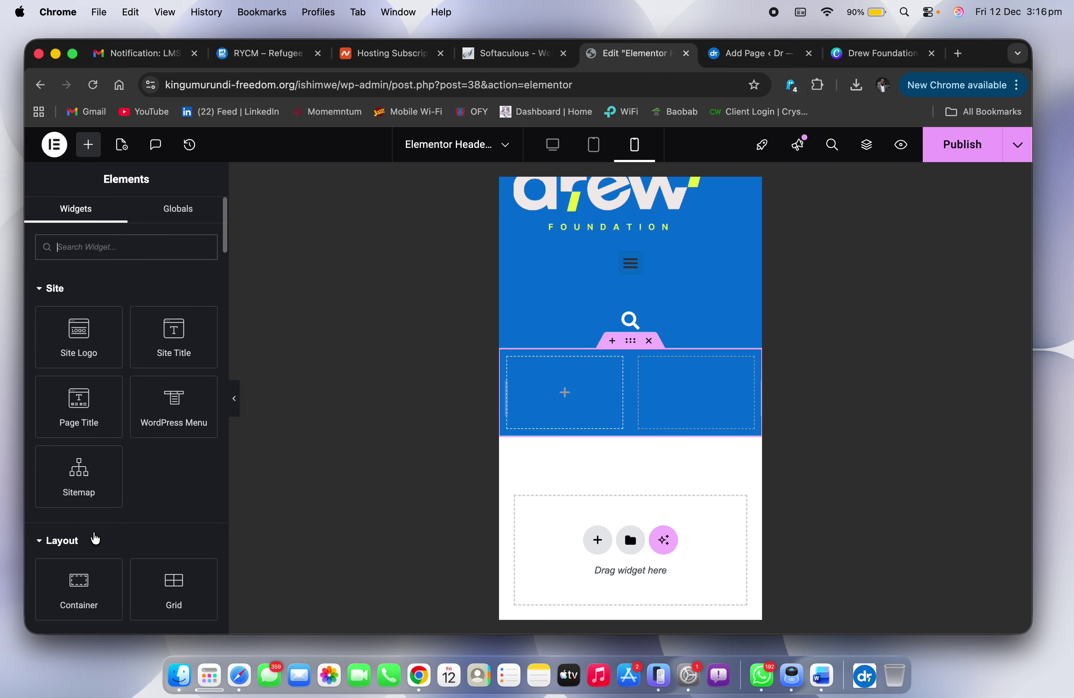
pyautogui.scroll(-2, 91, 533)
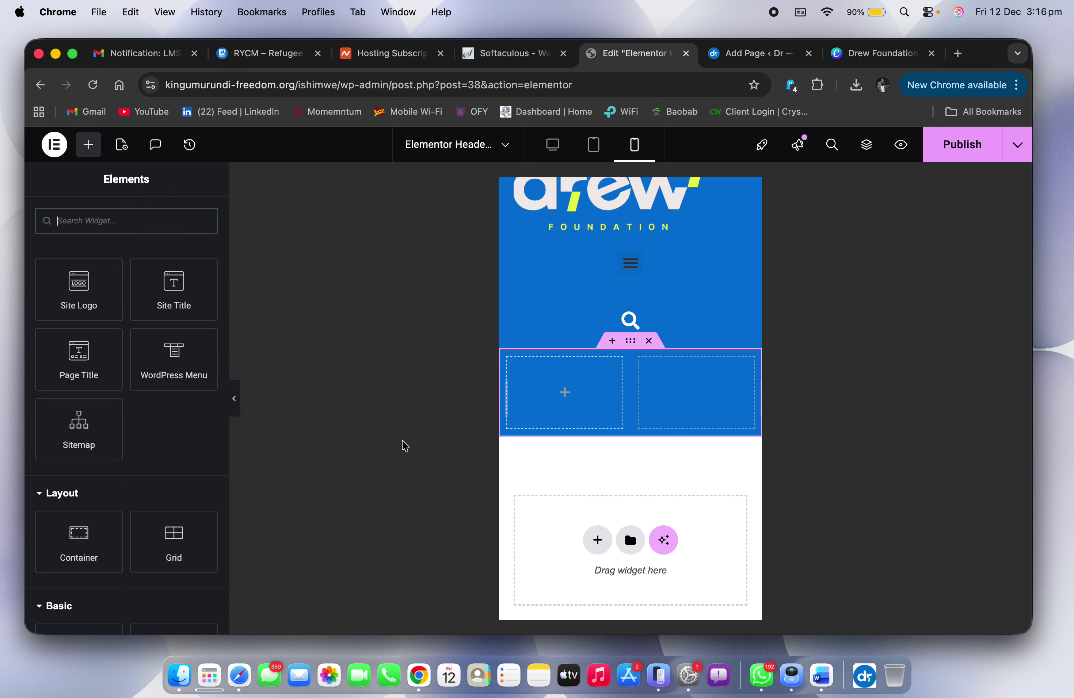
pyautogui.moveTo(86, 551); pyautogui.dragTo(569, 414)
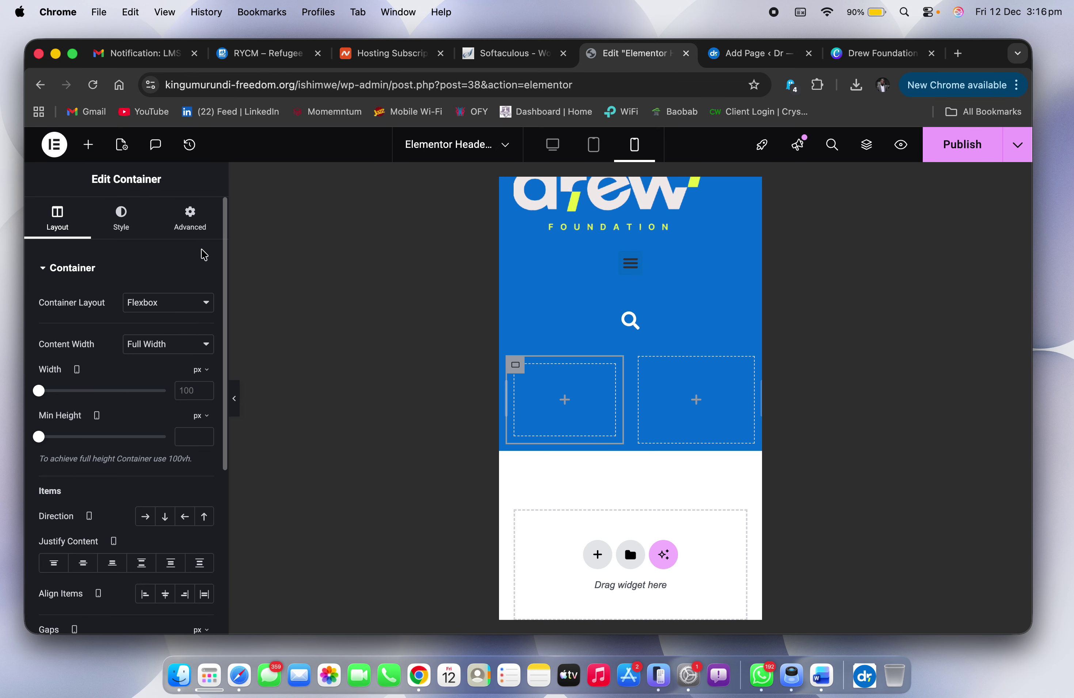
pyautogui.click(192, 221)
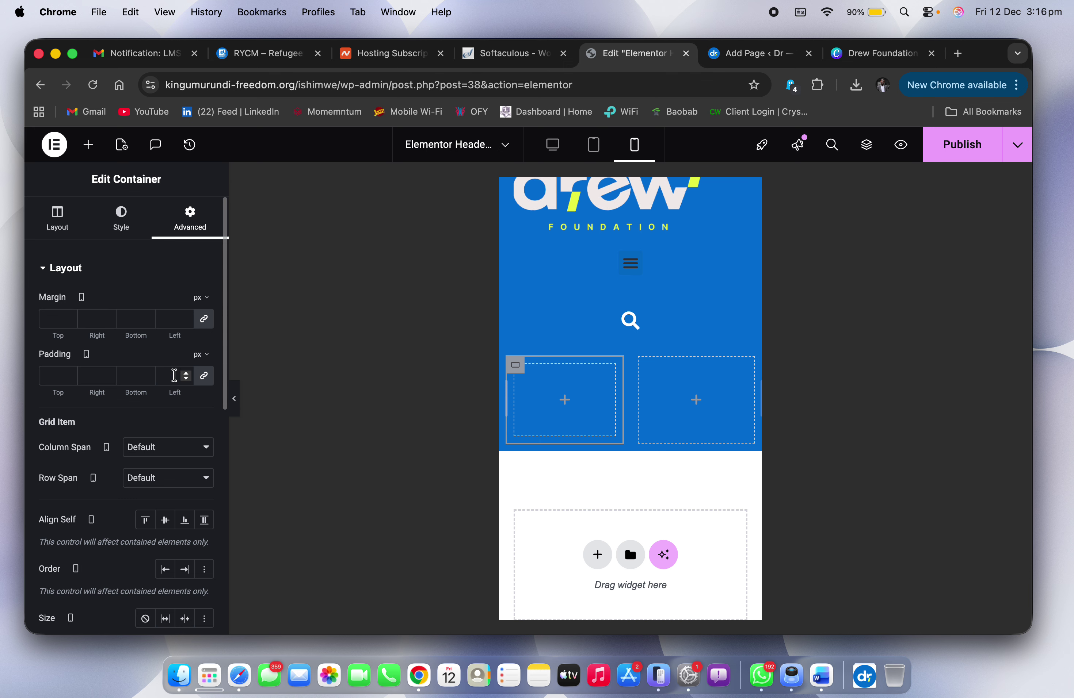
pyautogui.write('0')
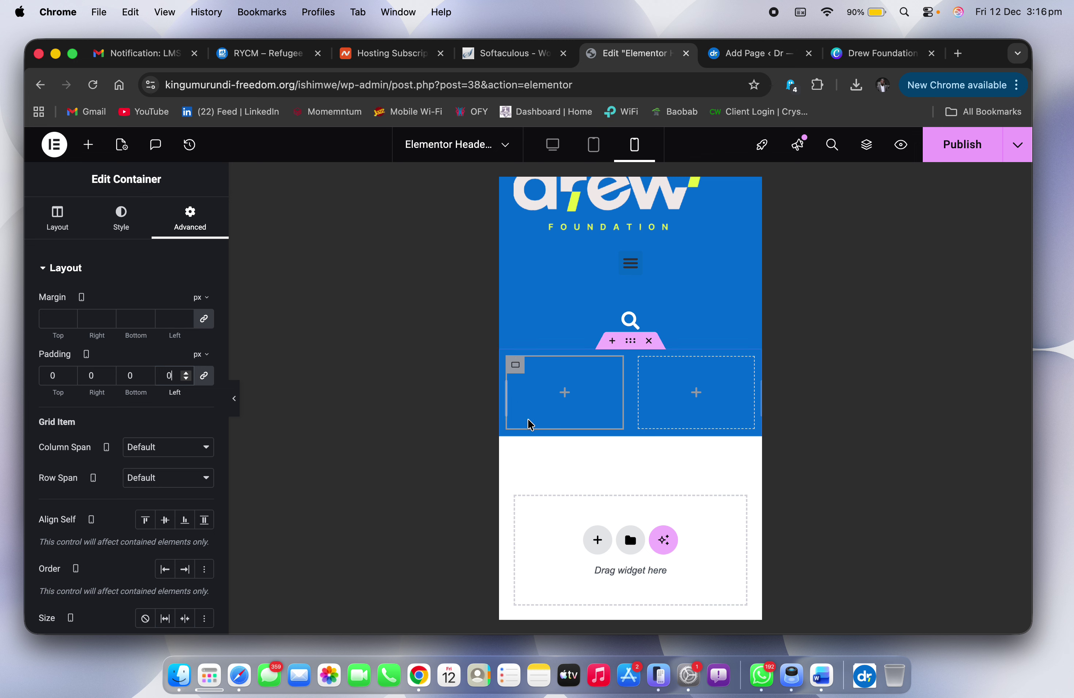
pyautogui.click(519, 373)
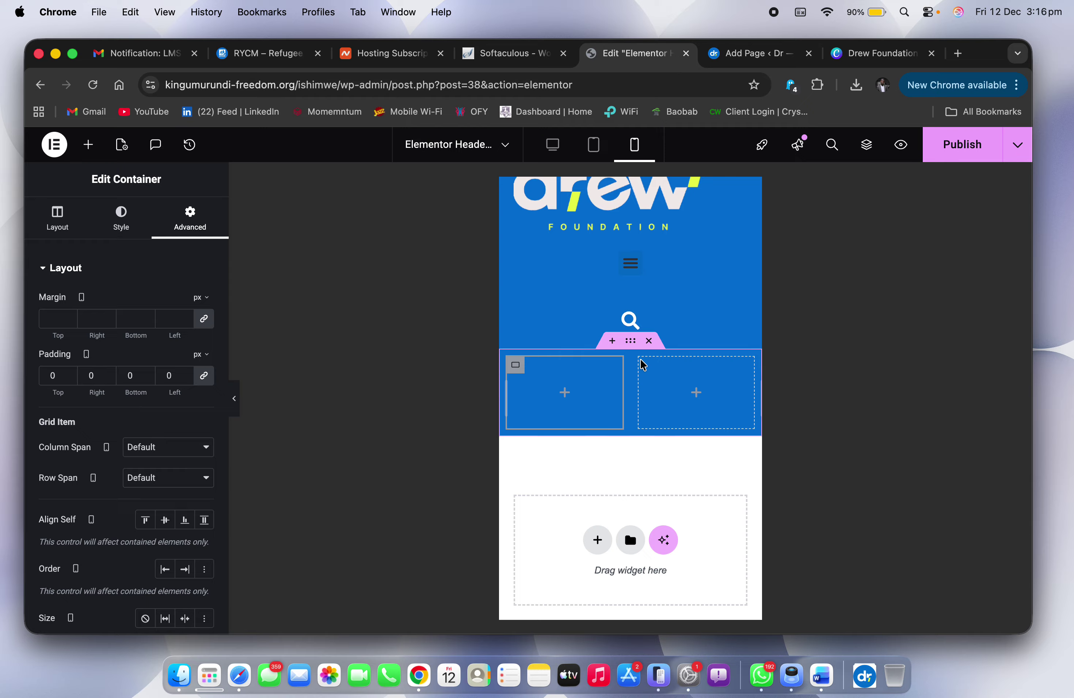
# Step: Place a Site Logo widget in the first cell's container, with 52% width and left alignment
pyautogui.click(88, 144)
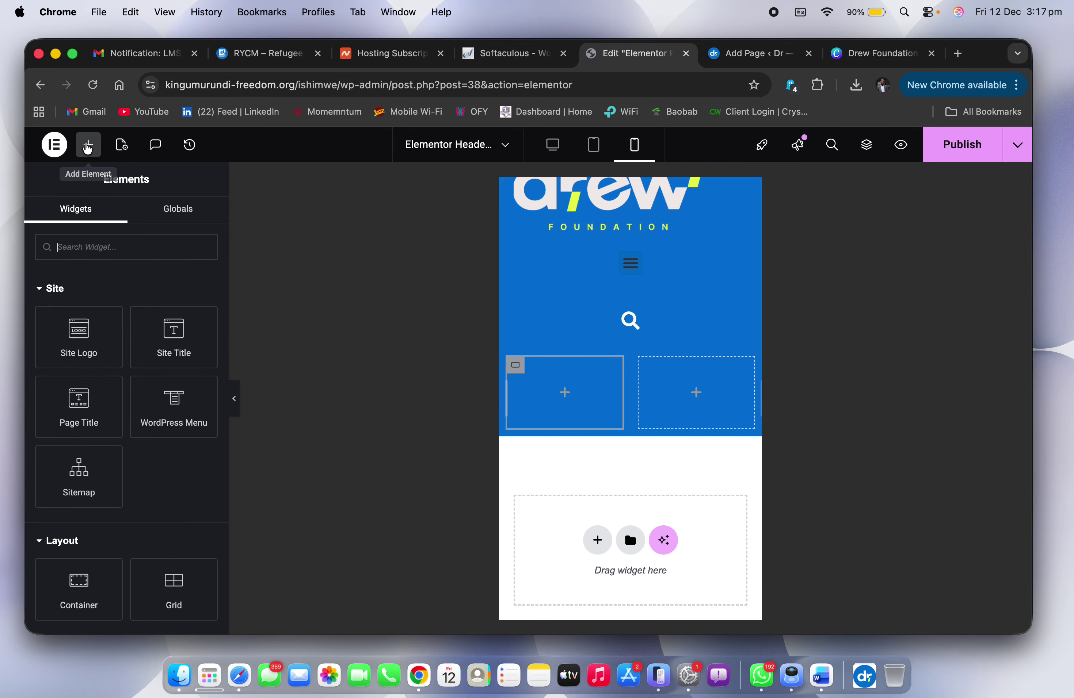
pyautogui.moveTo(76, 344); pyautogui.dragTo(538, 413)
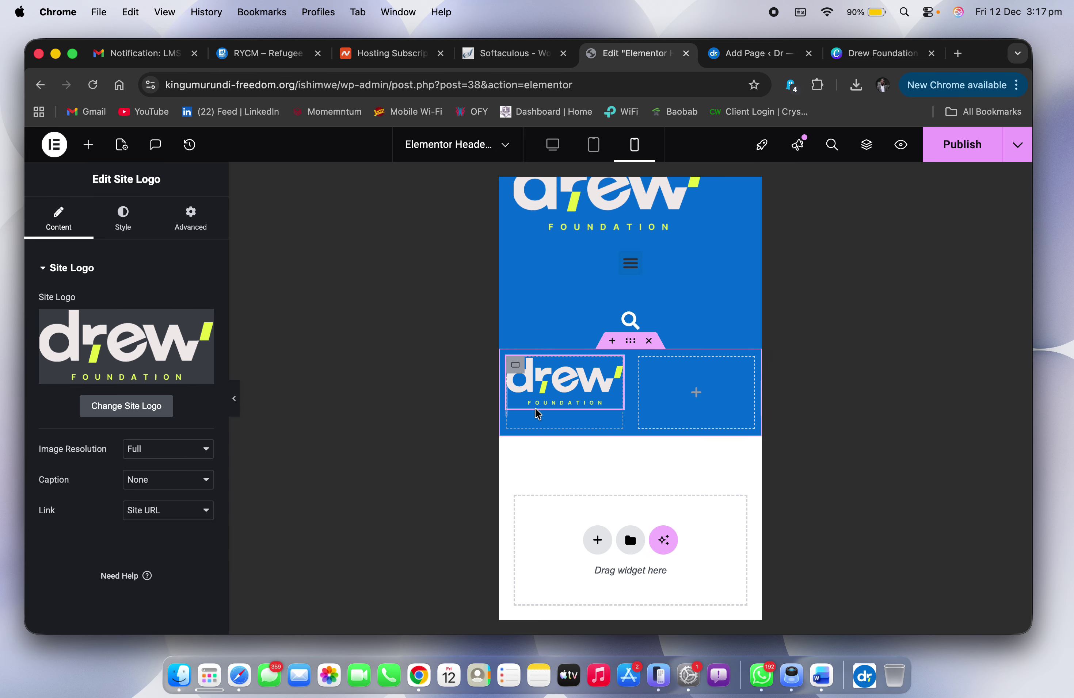
pyautogui.click(131, 222)
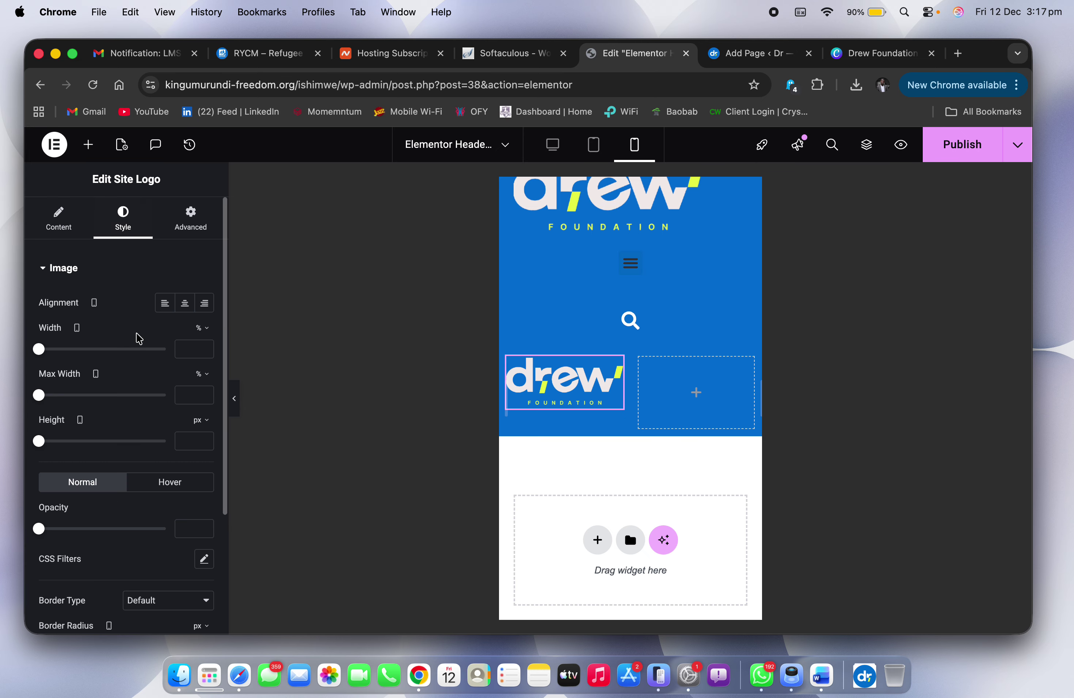
pyautogui.moveTo(39, 358); pyautogui.dragTo(105, 361)
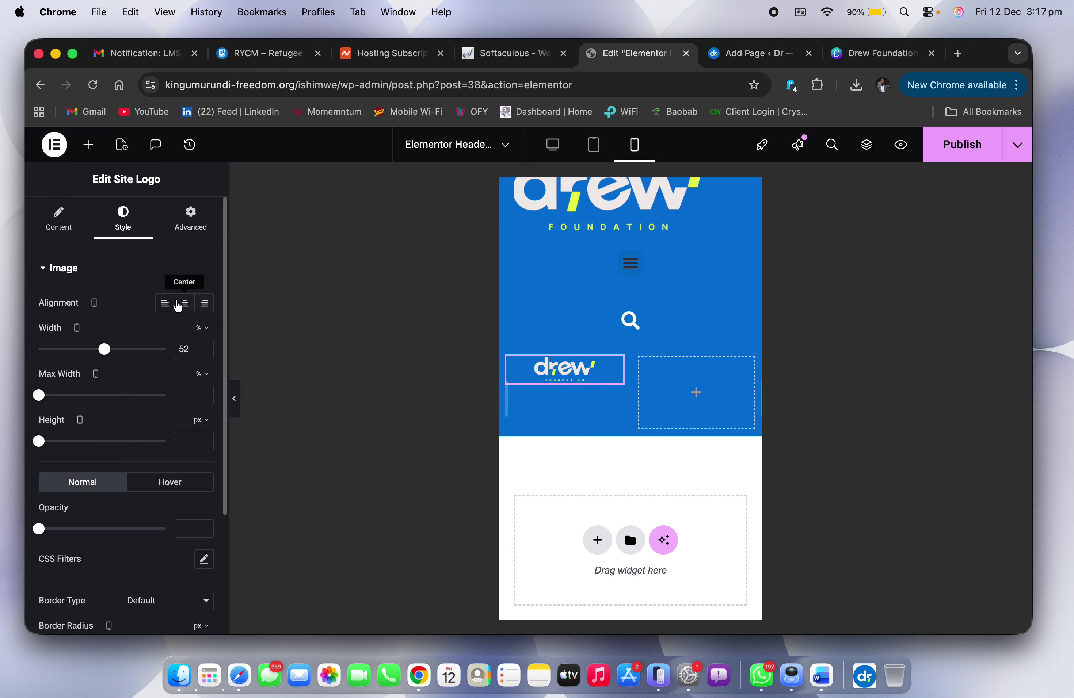
pyautogui.click(165, 305)
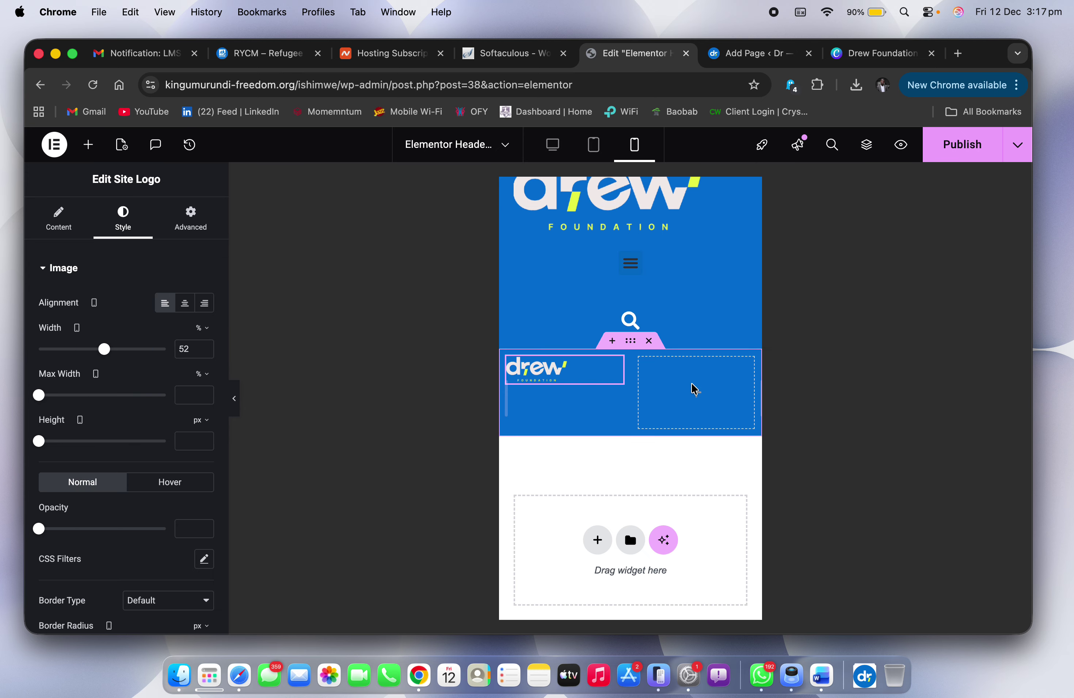
# Step: Add a container to the grid's second cell and set its padding to 0 px on all sides
pyautogui.click(90, 144)
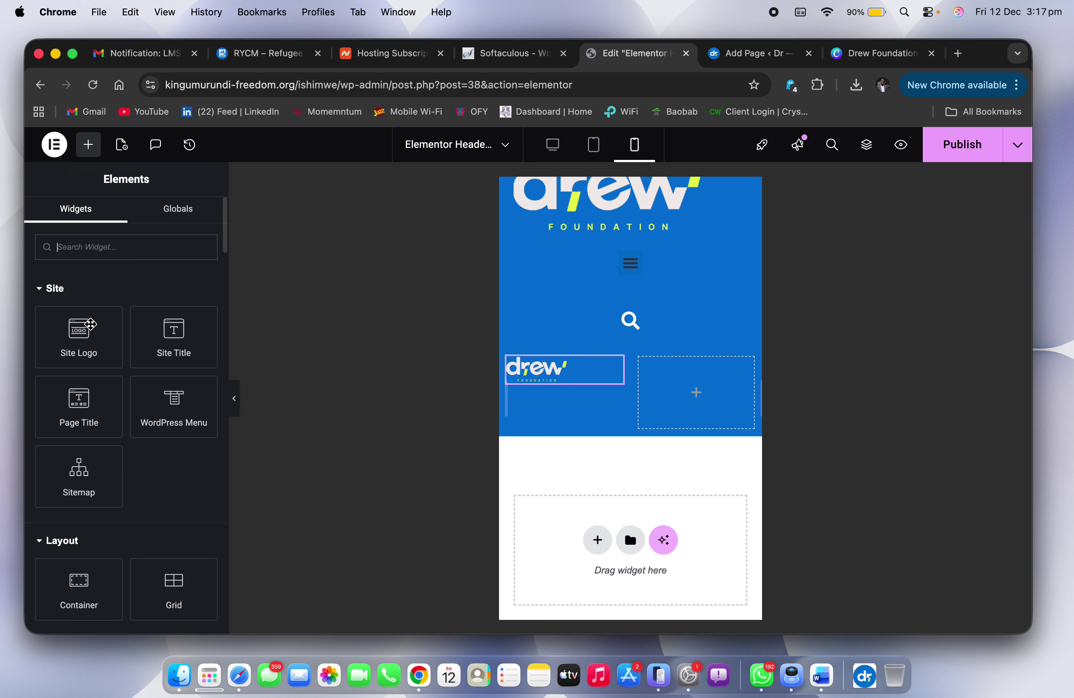
pyautogui.moveTo(92, 571); pyautogui.dragTo(687, 381)
pyautogui.click(197, 225)
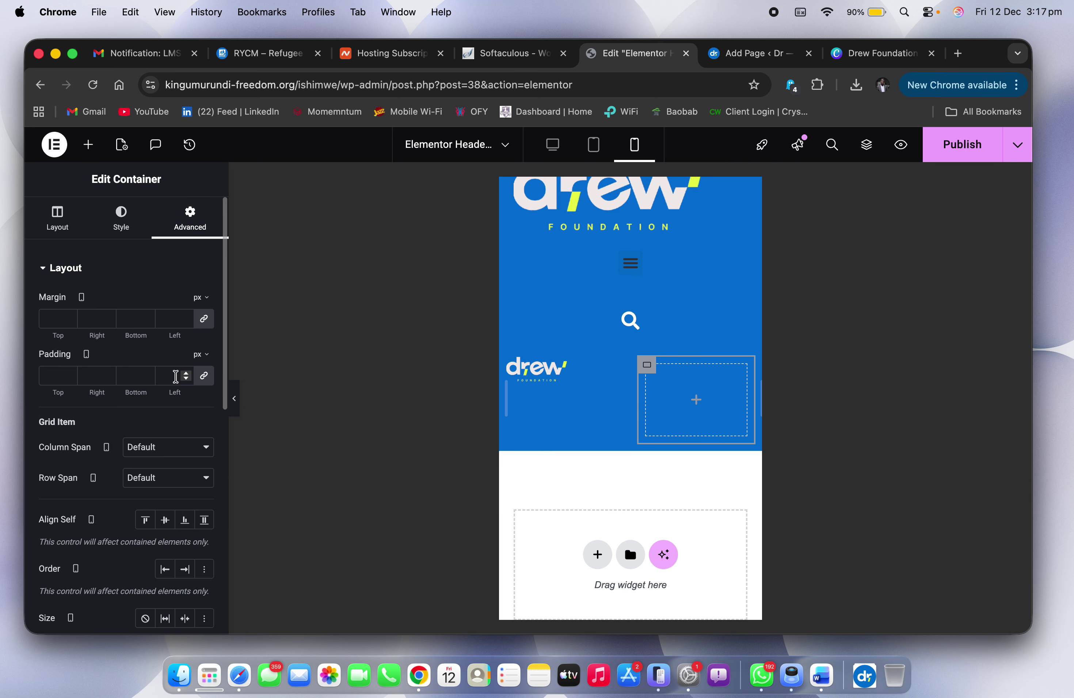
pyautogui.write('0')
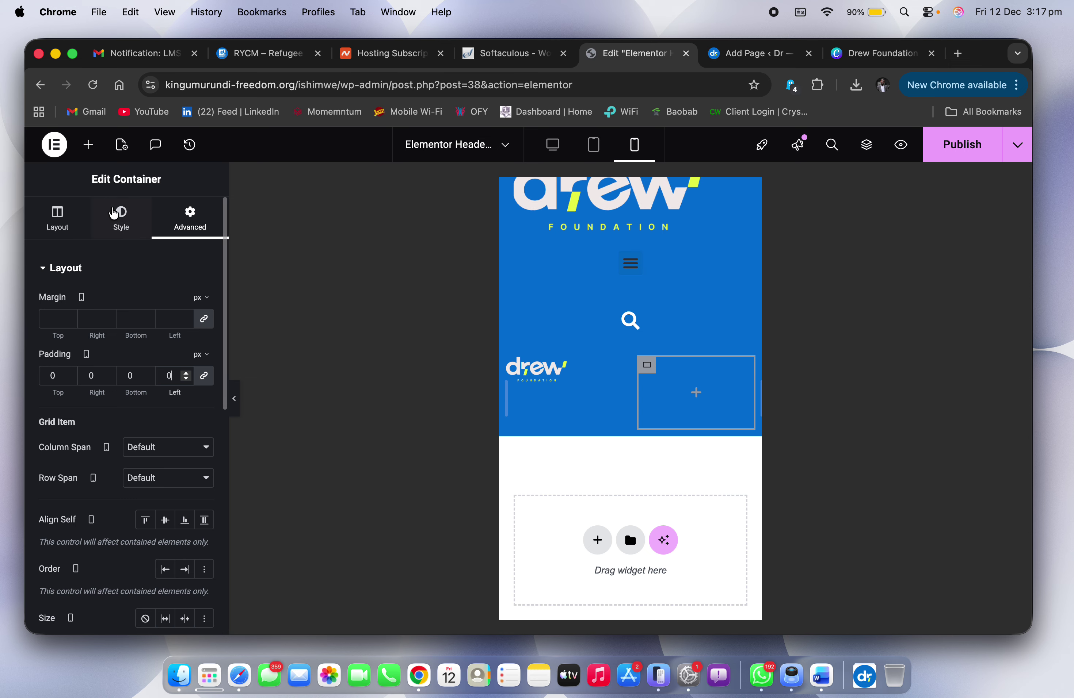
pyautogui.click(110, 224)
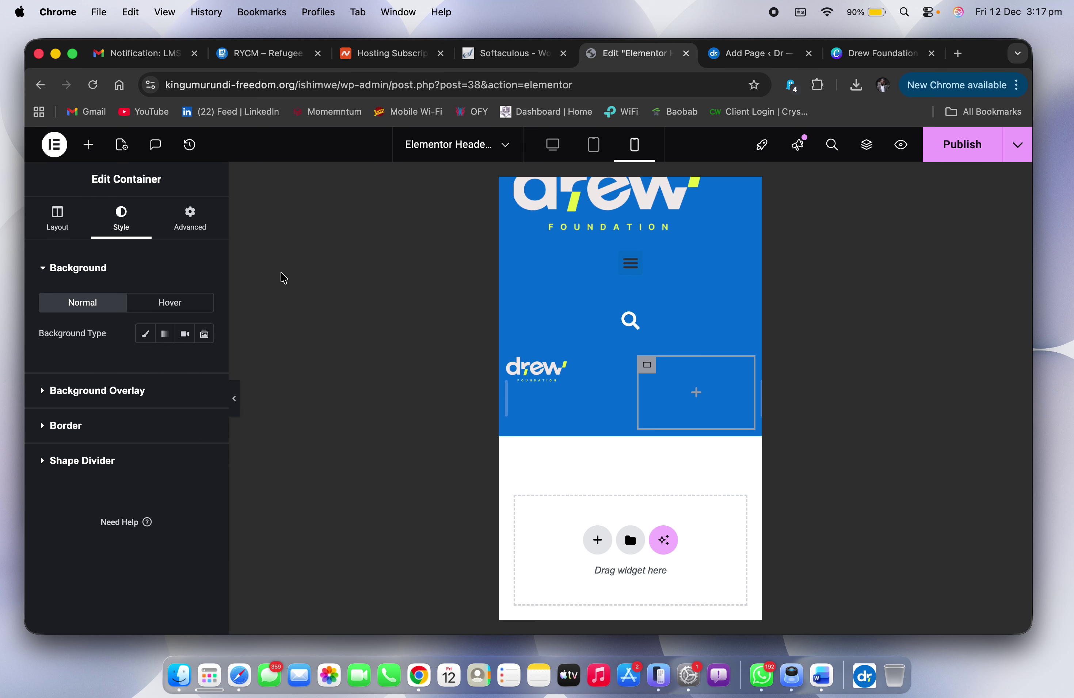
# Step: Place an Icon widget in the second cell's container and set its primary color to the global white
pyautogui.click(86, 153)
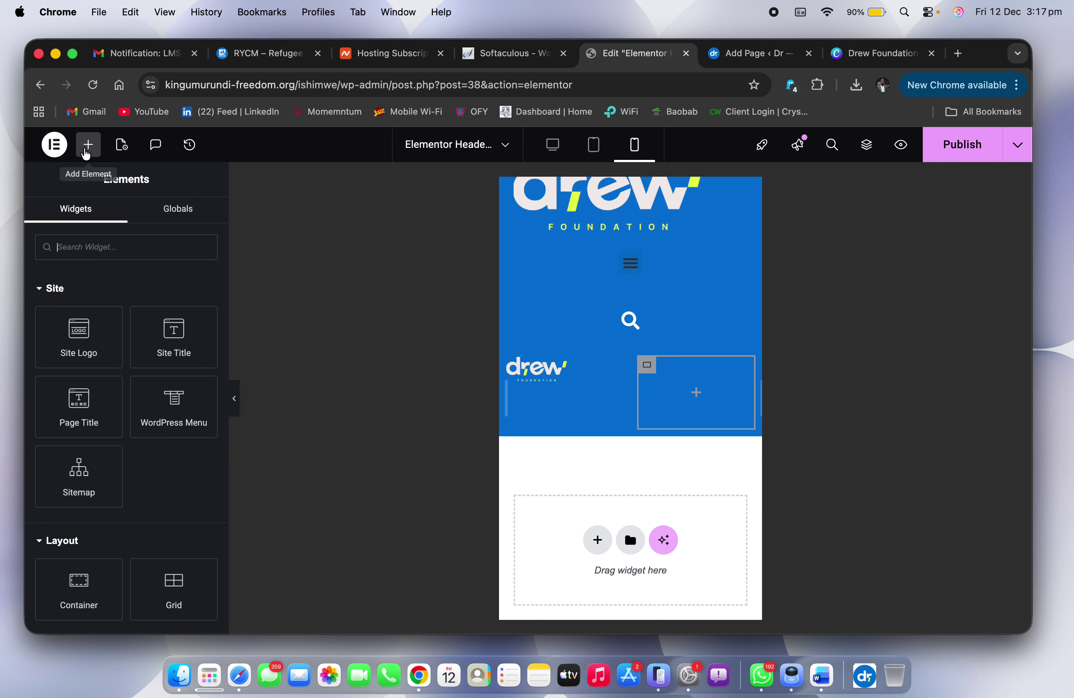
pyautogui.write('icon')
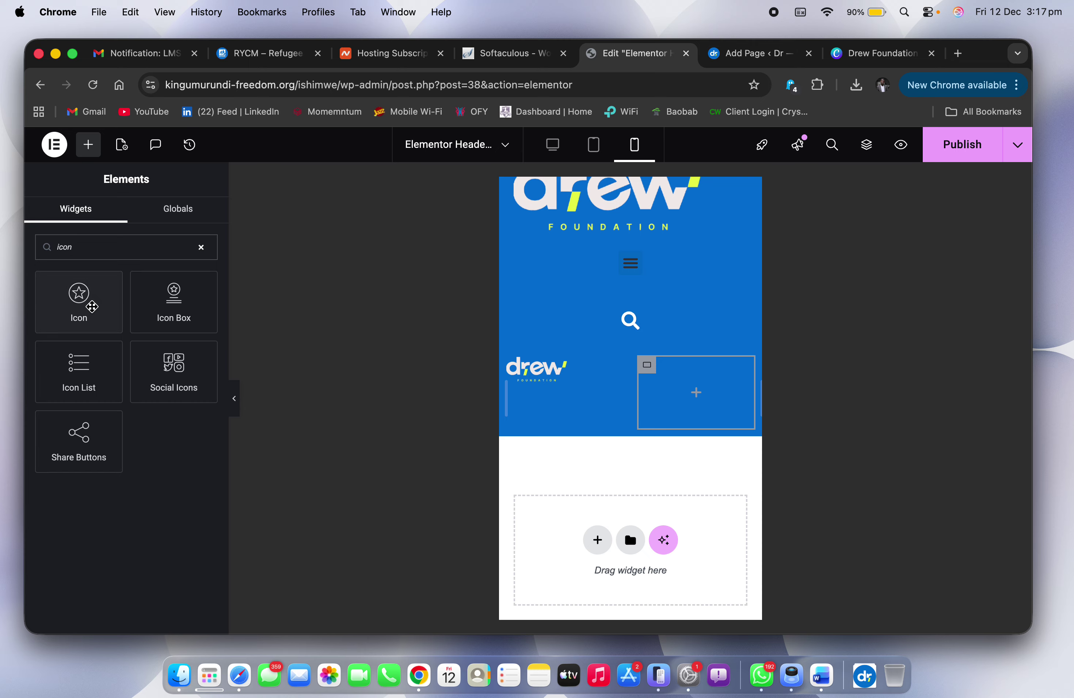
pyautogui.moveTo(92, 307); pyautogui.dragTo(703, 386)
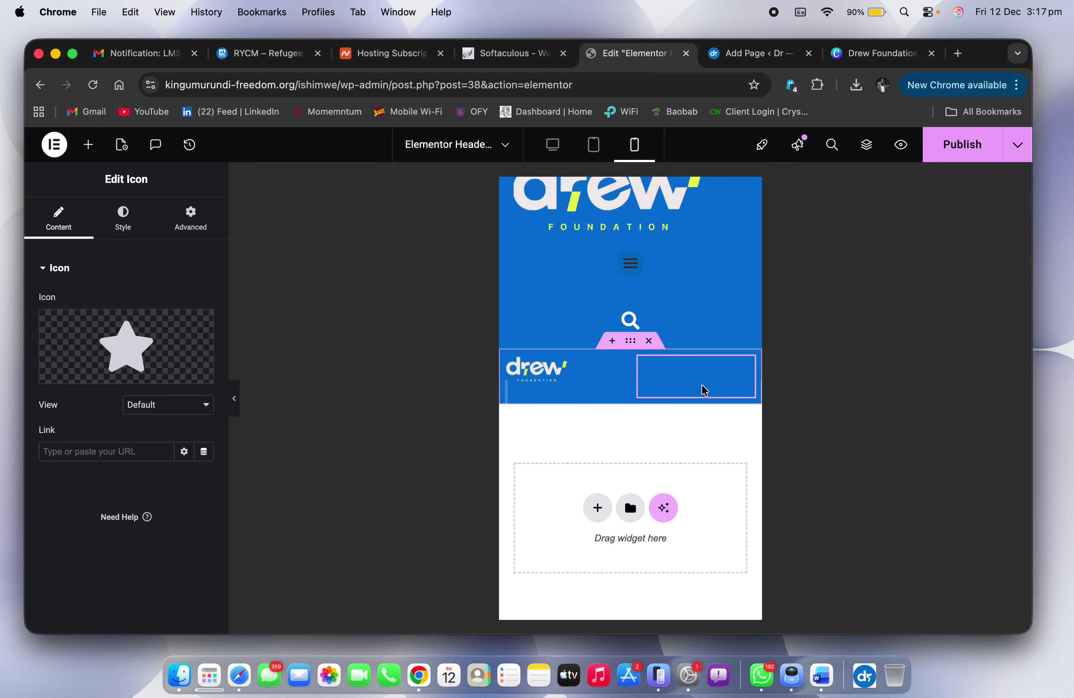
pyautogui.click(126, 222)
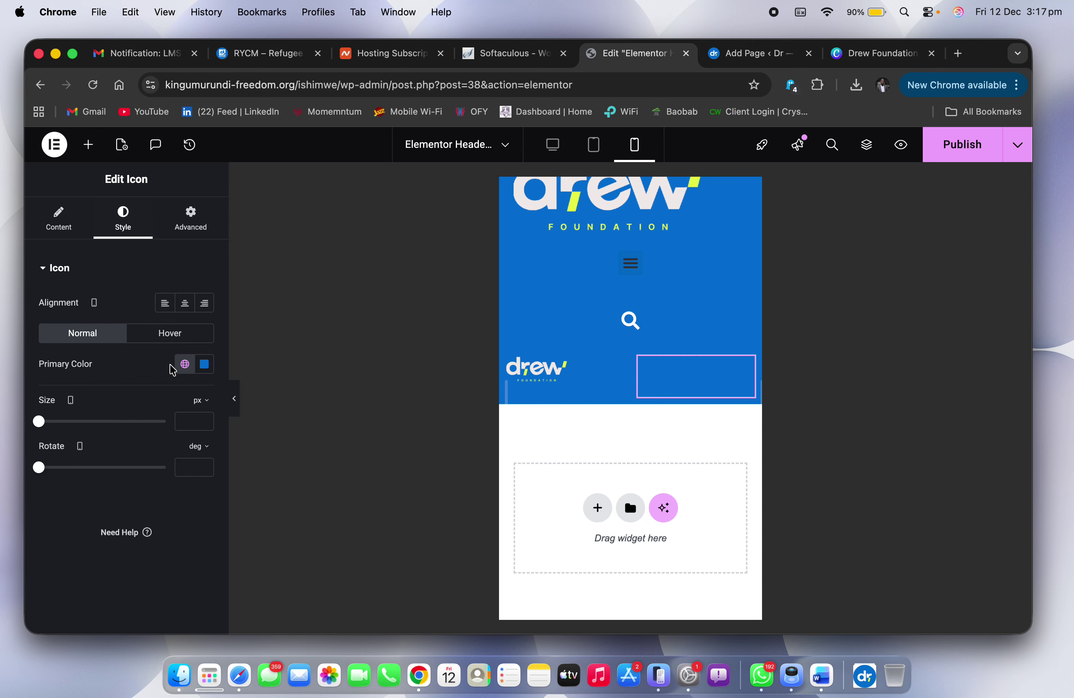
pyautogui.click(183, 364)
pyautogui.click(86, 549)
# Step: Check the menu icon's position on refugeeycm.org in iPhone Mirroring and align the new icon right to match
pyautogui.hotkey('ctrl', 'Right')
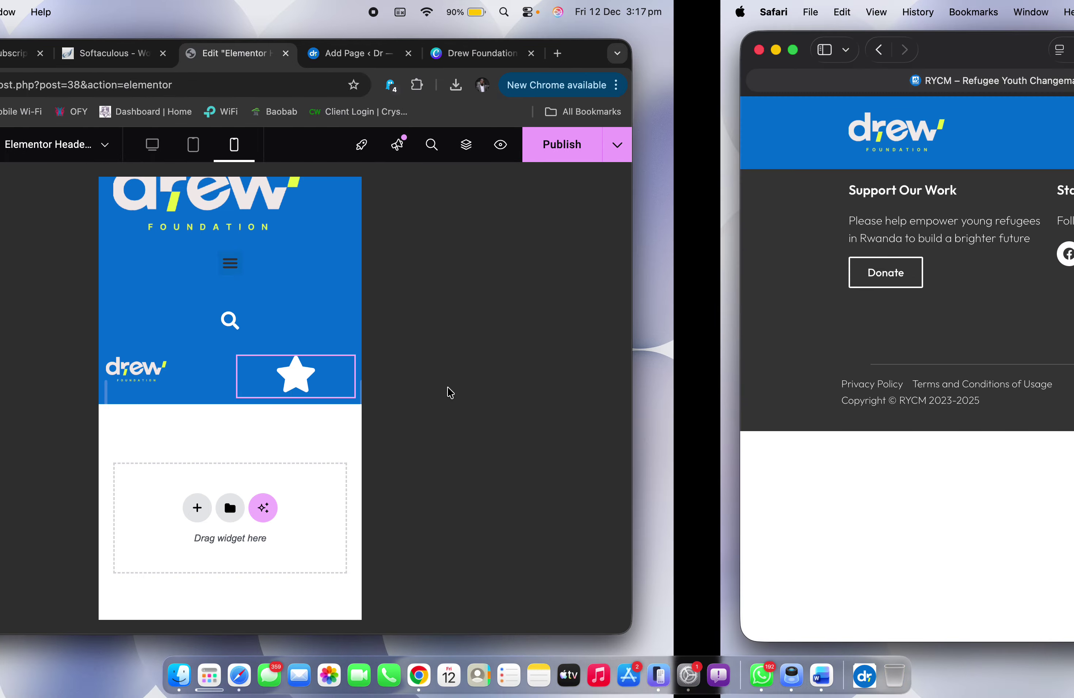
pyautogui.hotkey('ctrl', 'Right')
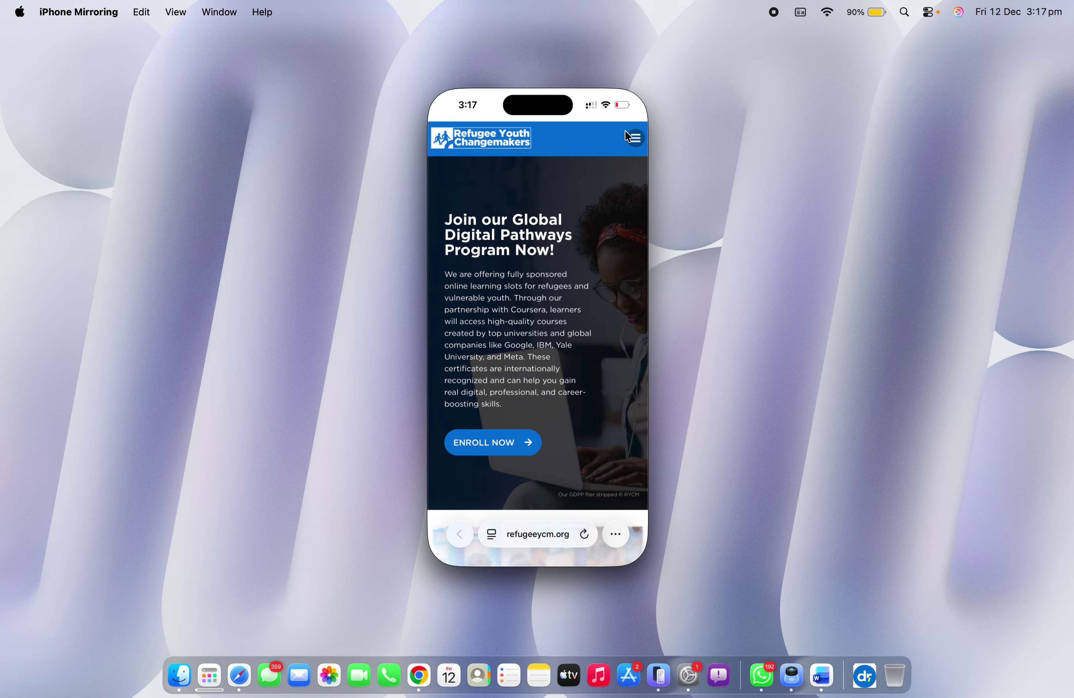
pyautogui.hotkey('ctrl', 'Left')
pyautogui.hotkey('ctrl', 'Left')
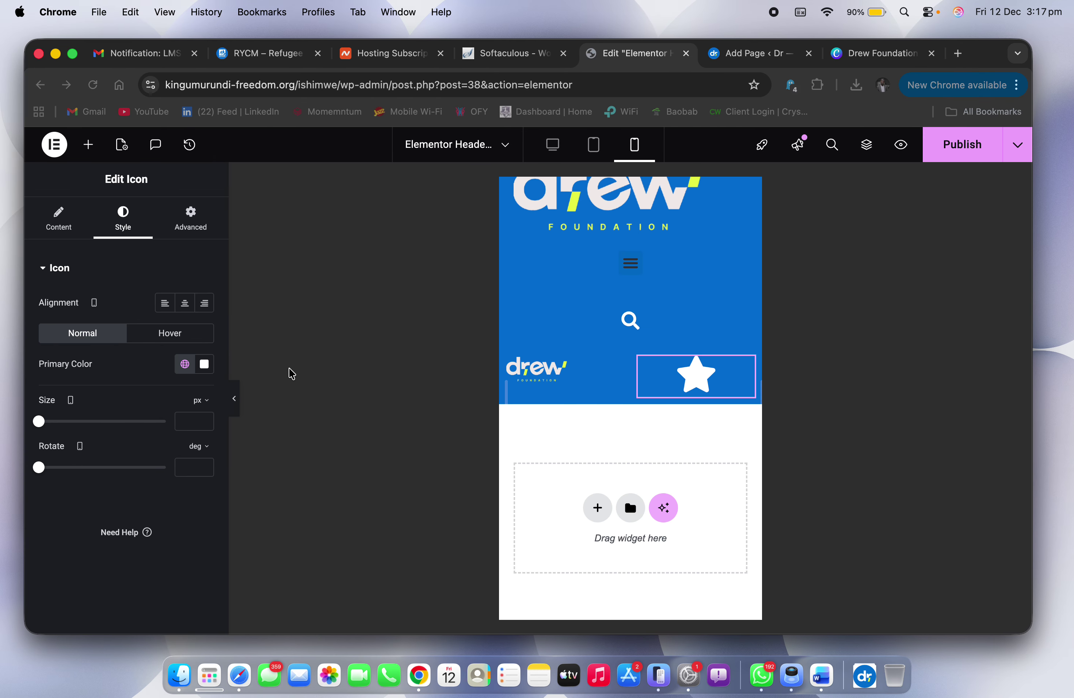
pyautogui.click(205, 304)
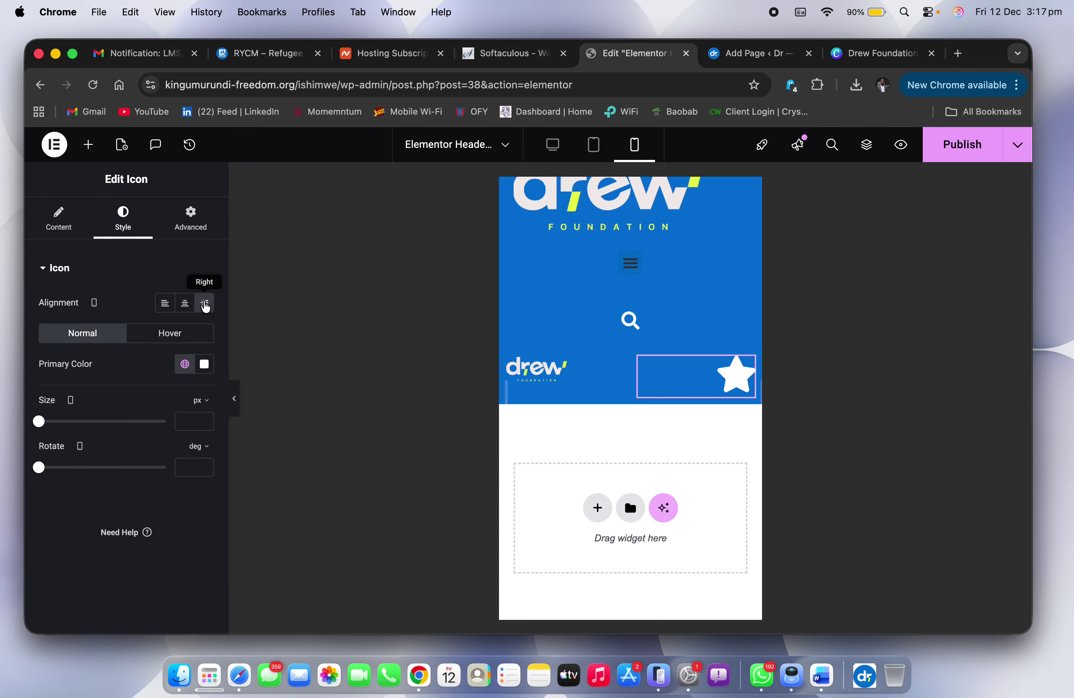
# Step: Replace the star with the Bars icon from the icon library
pyautogui.click(77, 223)
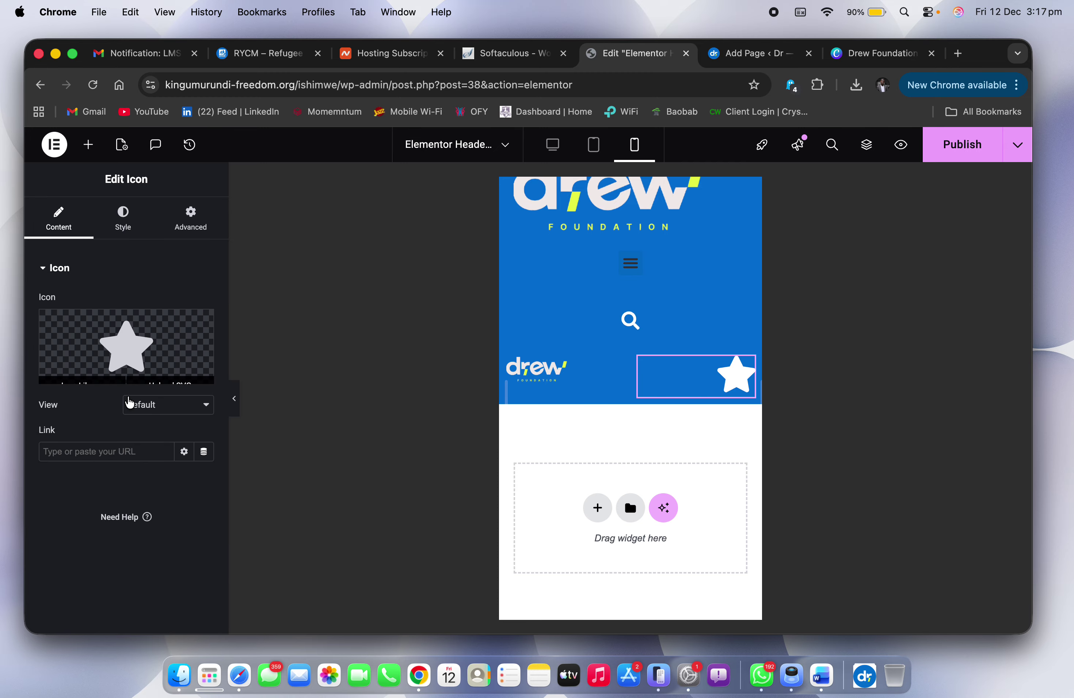
pyautogui.click(81, 377)
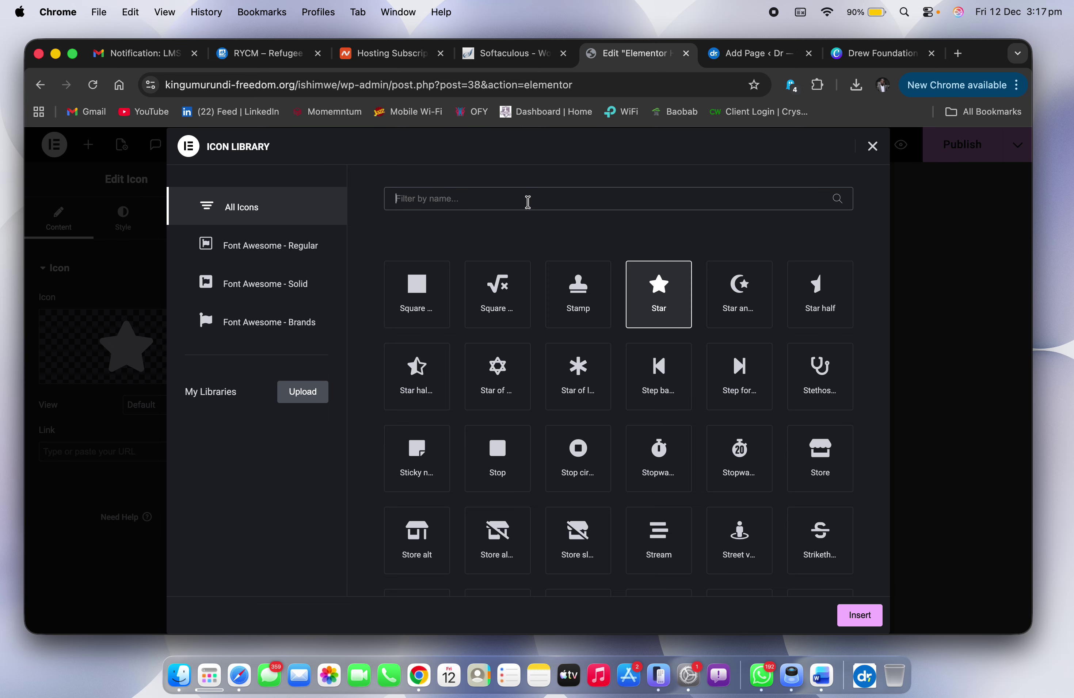
pyautogui.write('bars')
pyautogui.click(444, 297)
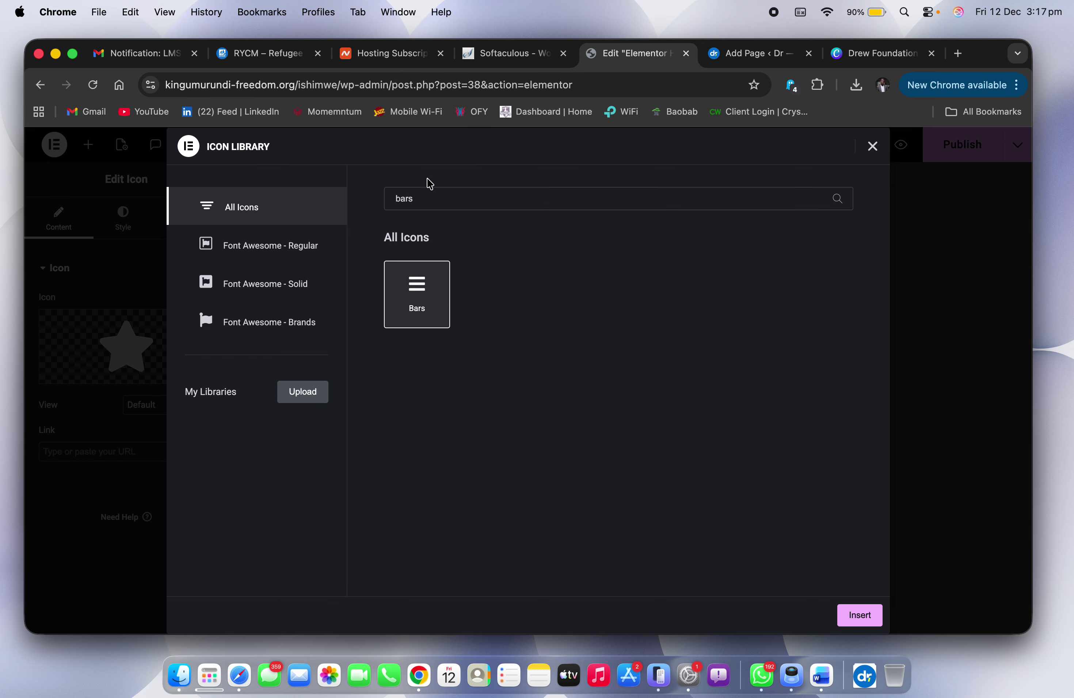
pyautogui.click(855, 614)
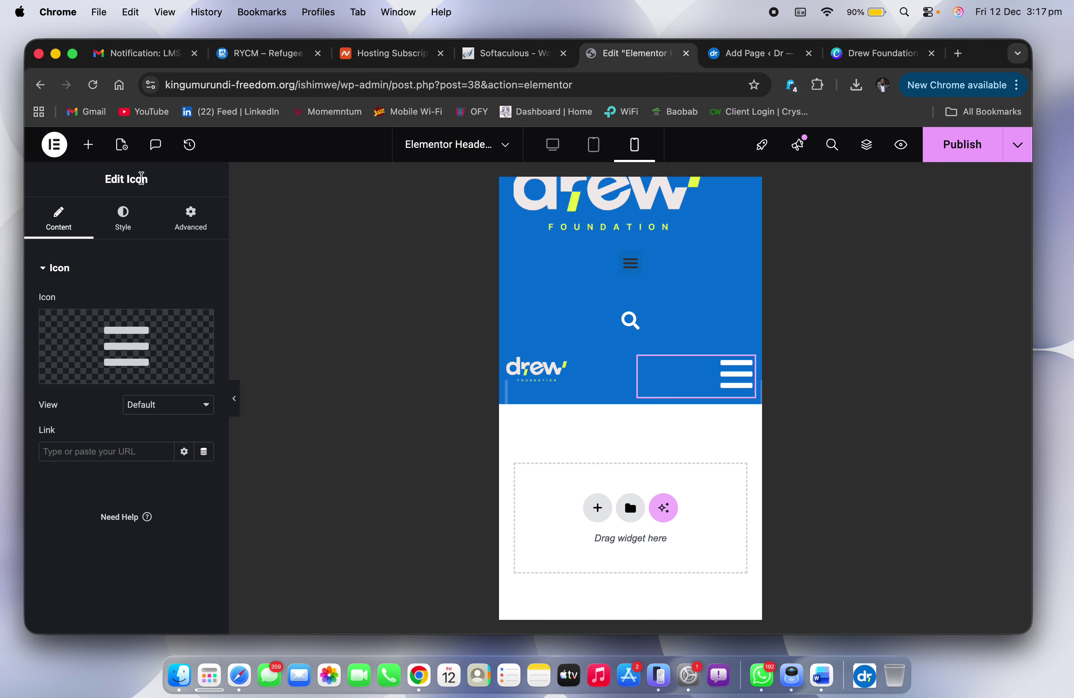
# Step: Set the menu icon's size to 25 px in the mobile header
pyautogui.click(123, 216)
pyautogui.moveTo(45, 427); pyautogui.dragTo(49, 429)
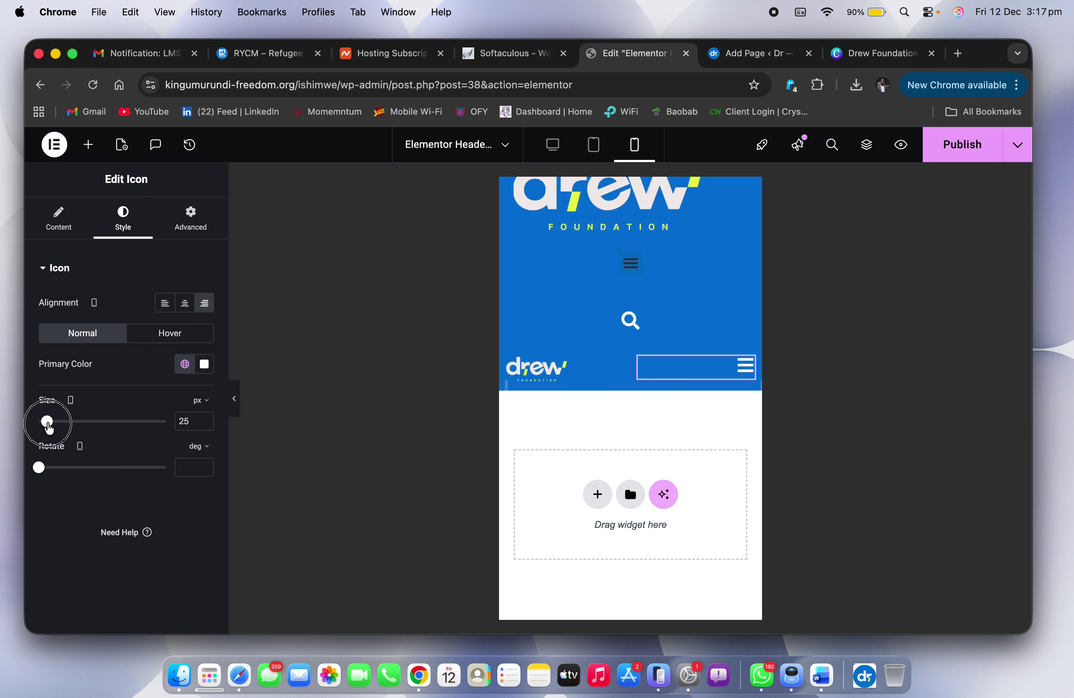
# Step: Set the mobile header grid's Justify Items to Stretch
pyautogui.click(630, 345)
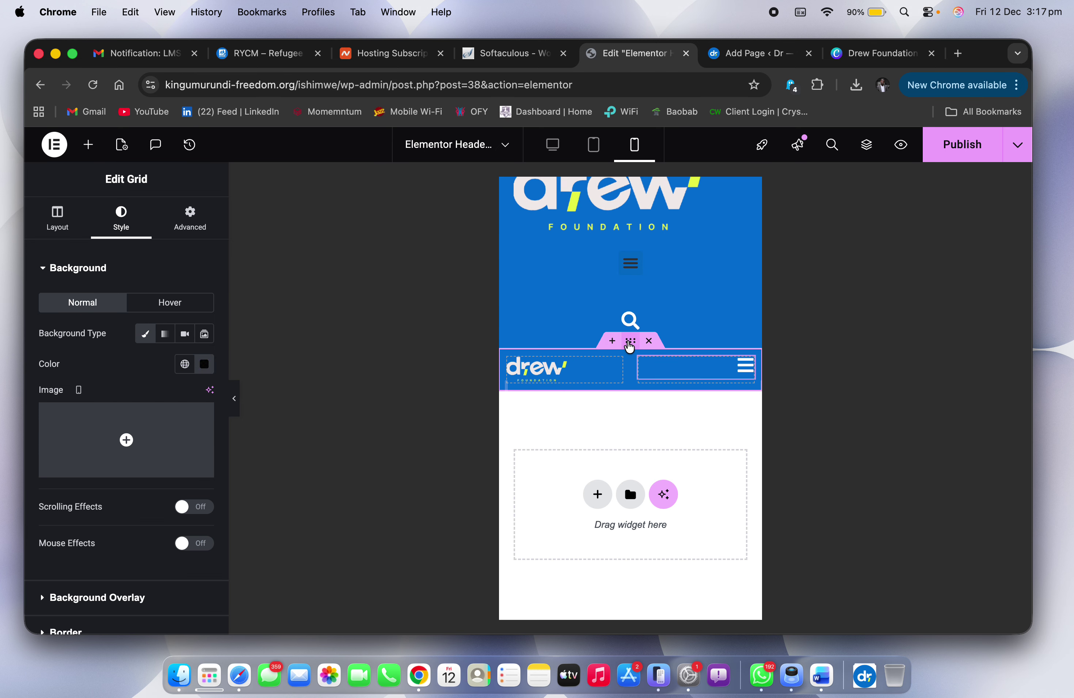
pyautogui.click(57, 218)
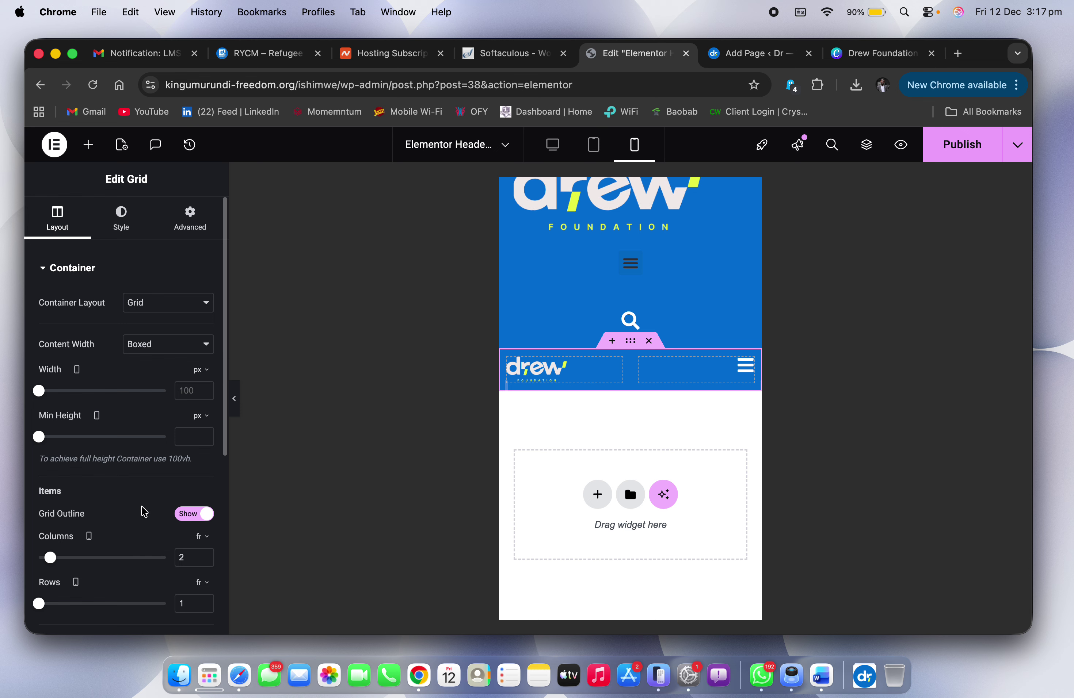
pyautogui.scroll(-5, 145, 512)
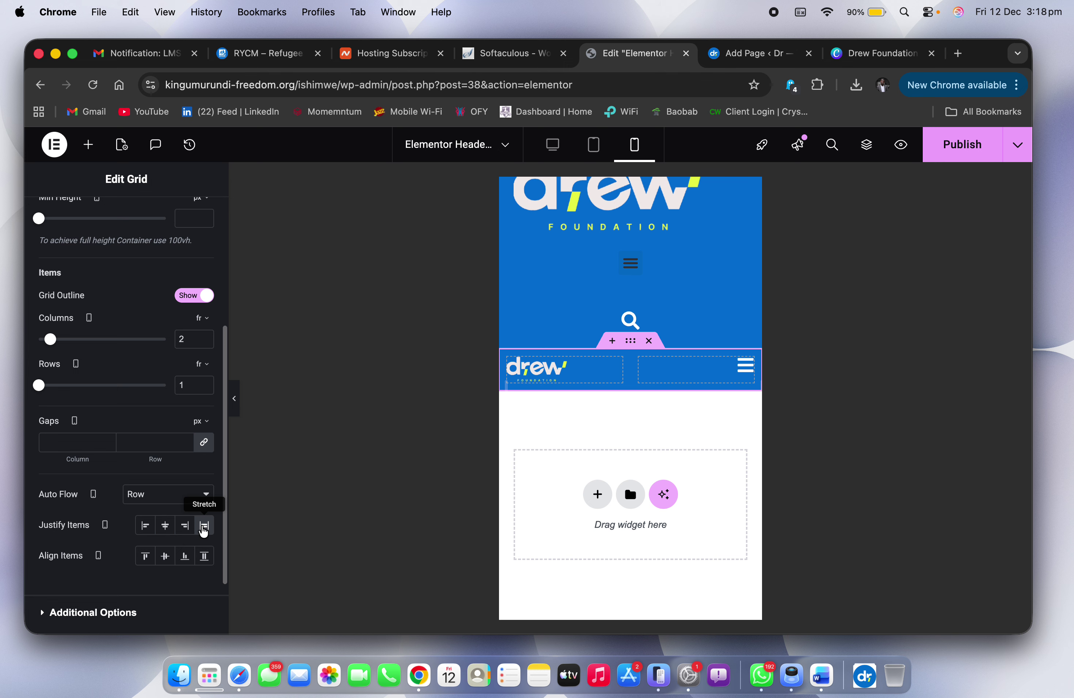
pyautogui.click(203, 526)
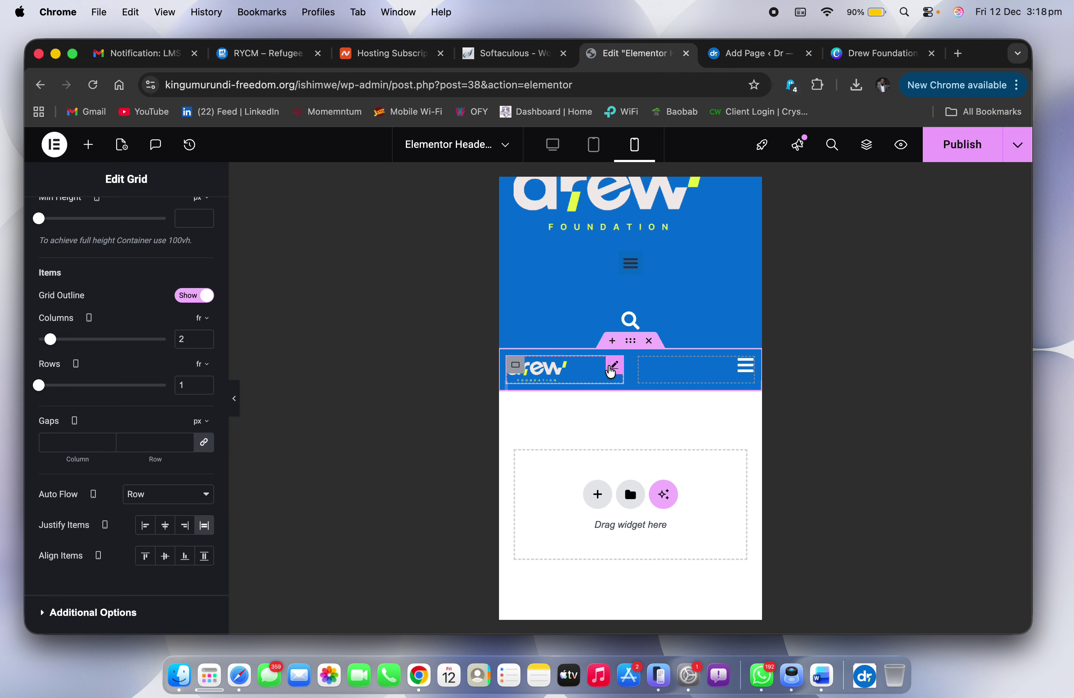
# Step: Select the site logo's container through the Structure and set its Justify Content to Center and Align Items to Start
pyautogui.click(617, 366)
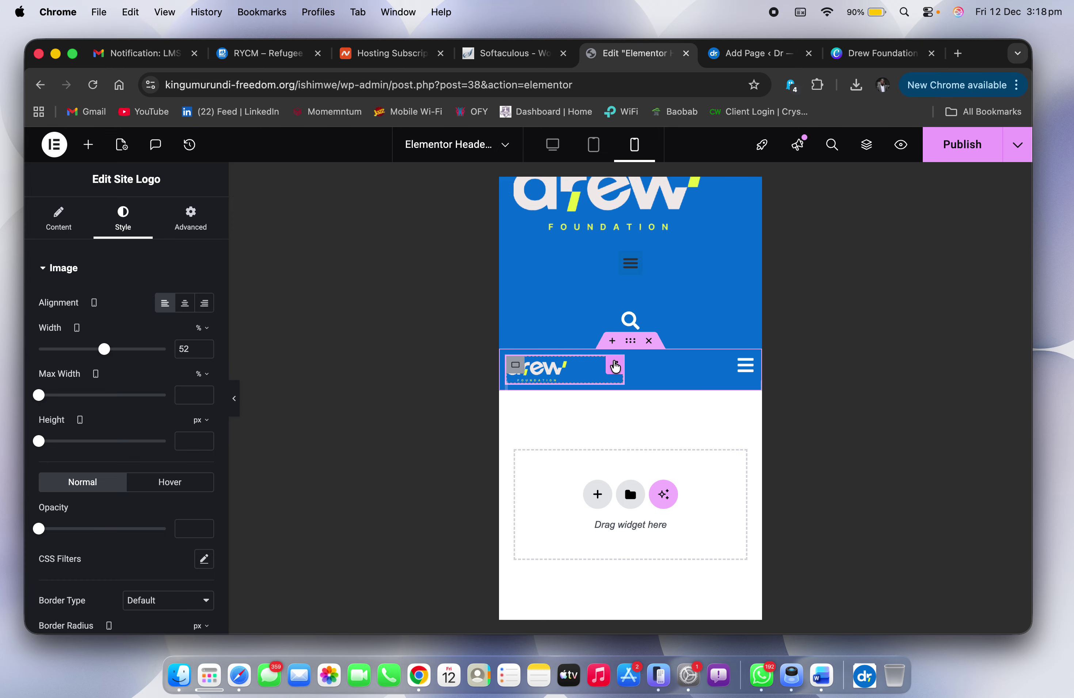
pyautogui.rightClick(615, 367)
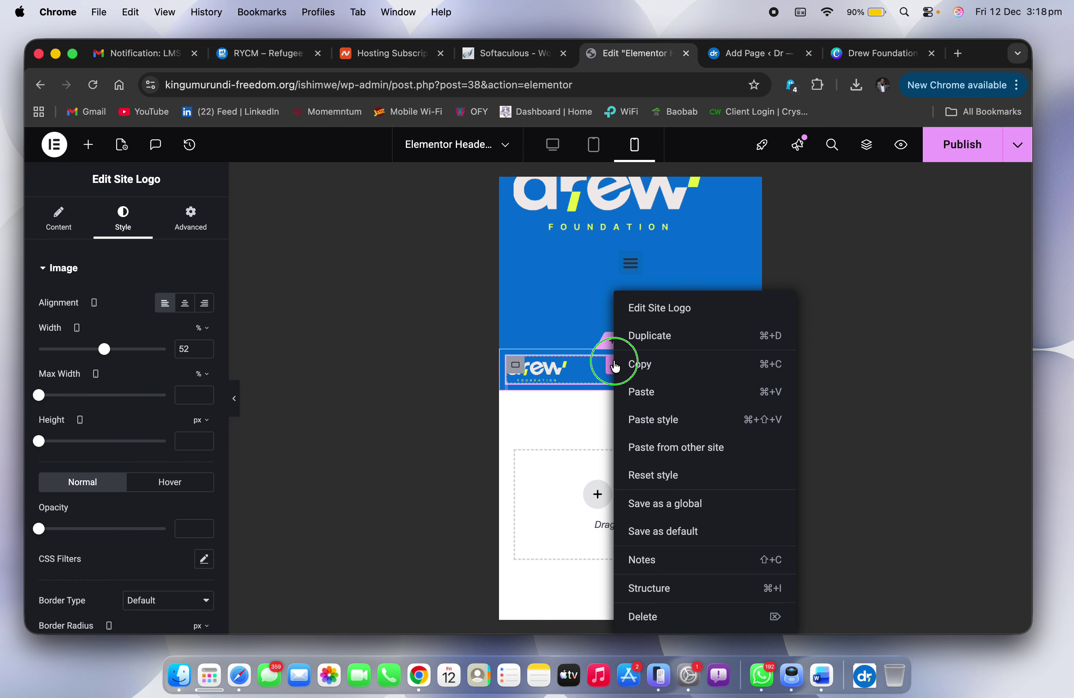
pyautogui.click(676, 590)
pyautogui.click(912, 283)
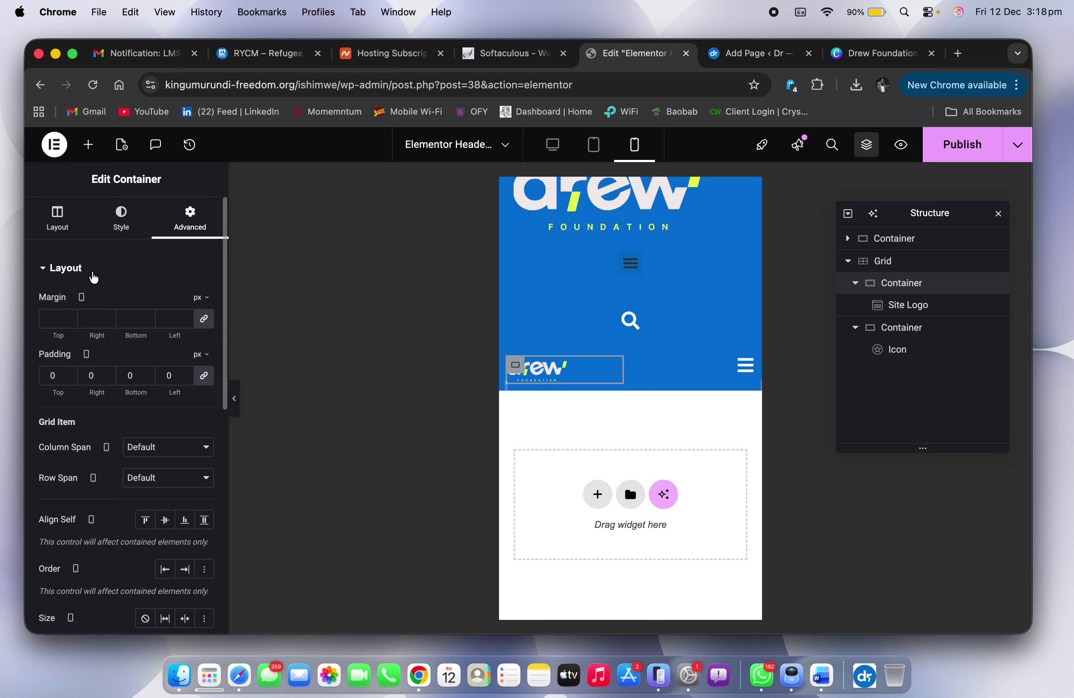
pyautogui.click(55, 217)
pyautogui.scroll(-3, 123, 561)
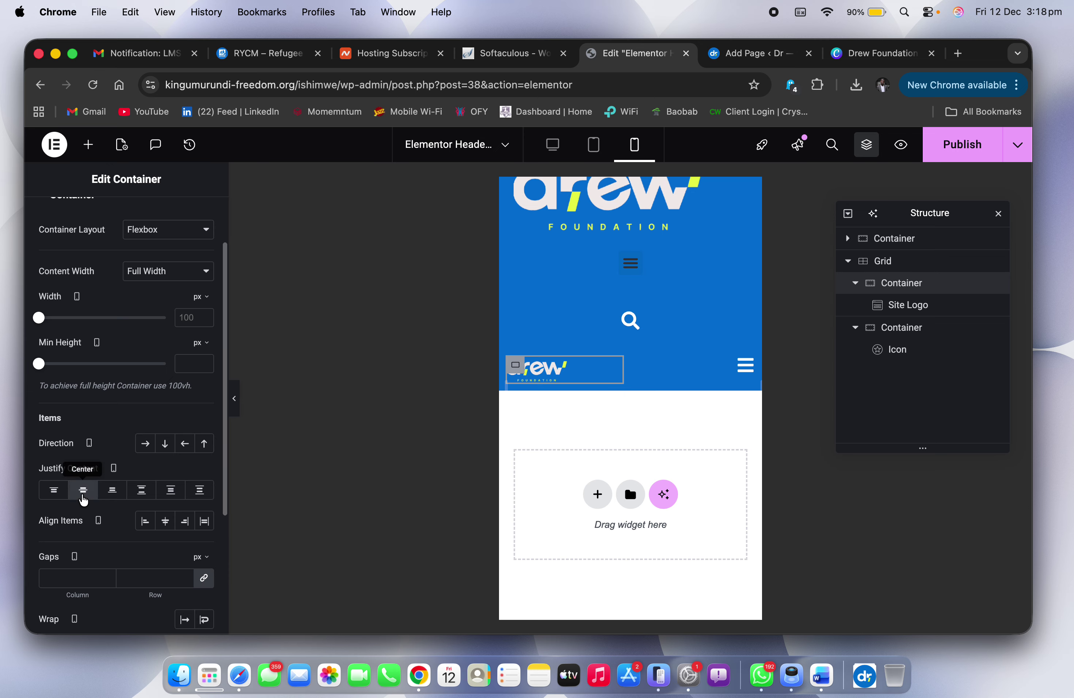
pyautogui.click(83, 498)
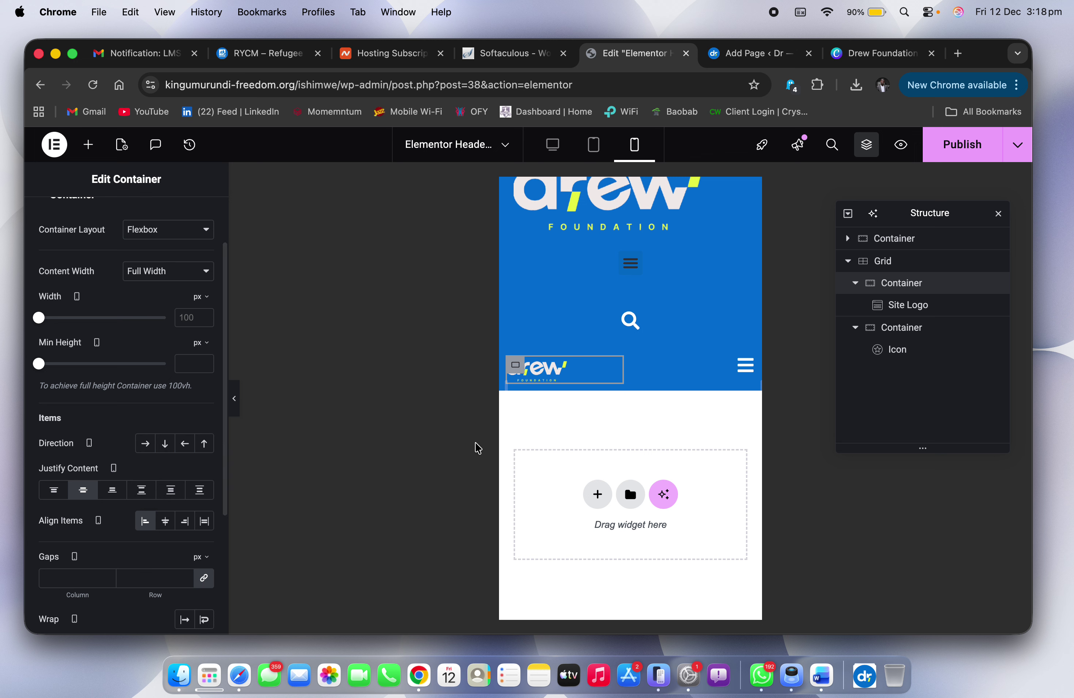
# Step: Set the menu icon container's Justify Content to Center and Align Items to End, and publish the header
pyautogui.click(747, 365)
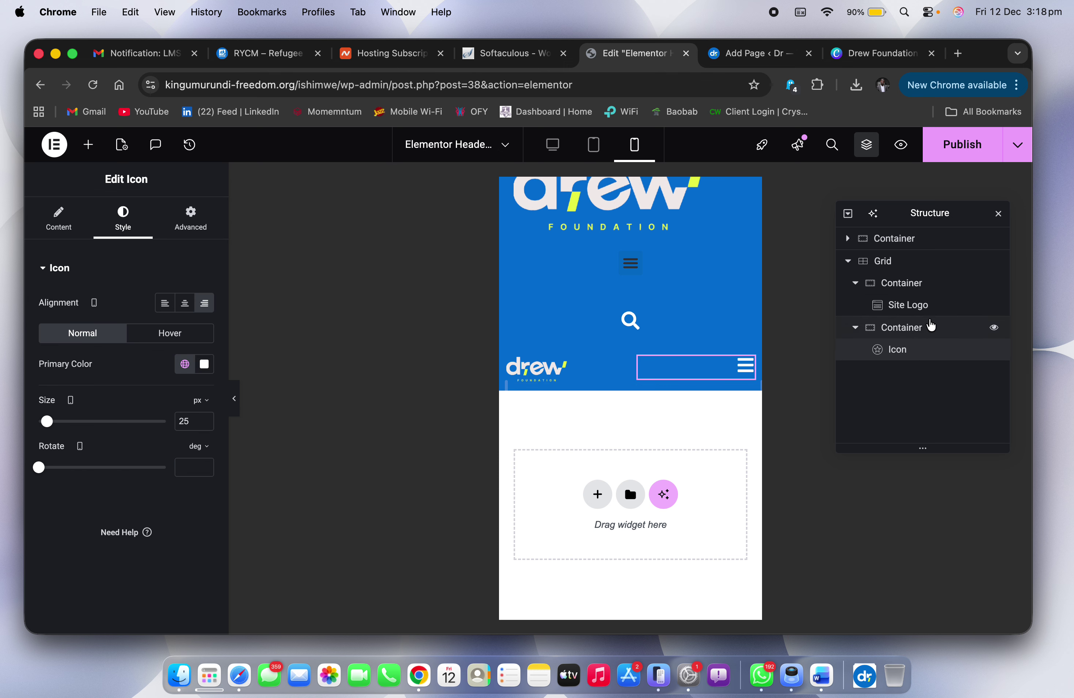
pyautogui.click(904, 331)
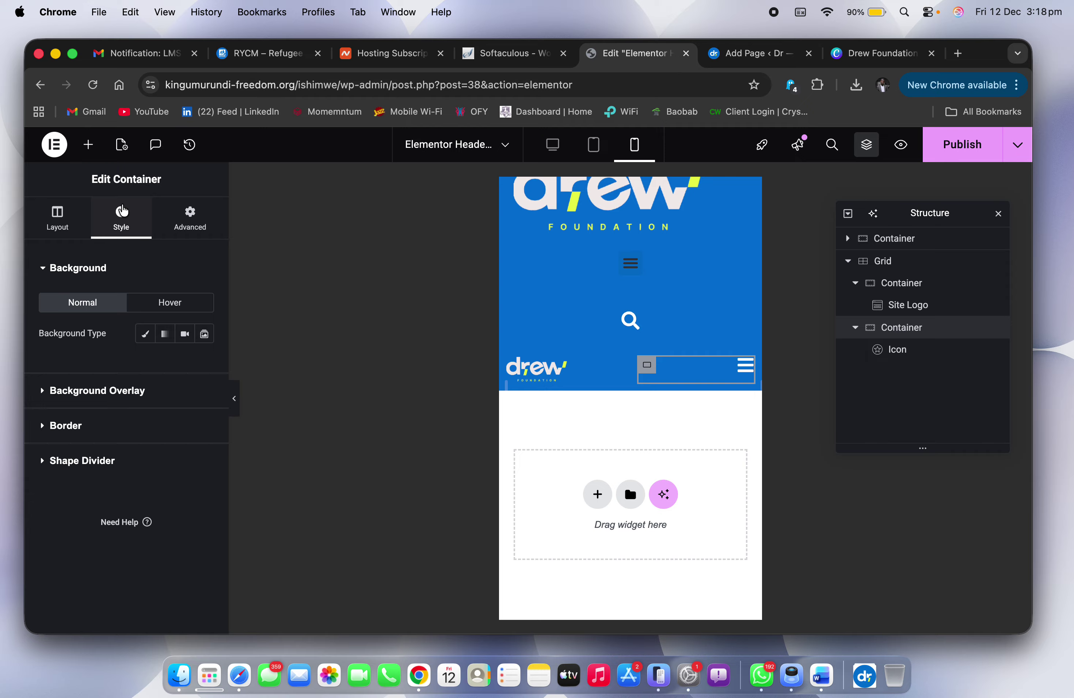
pyautogui.click(68, 230)
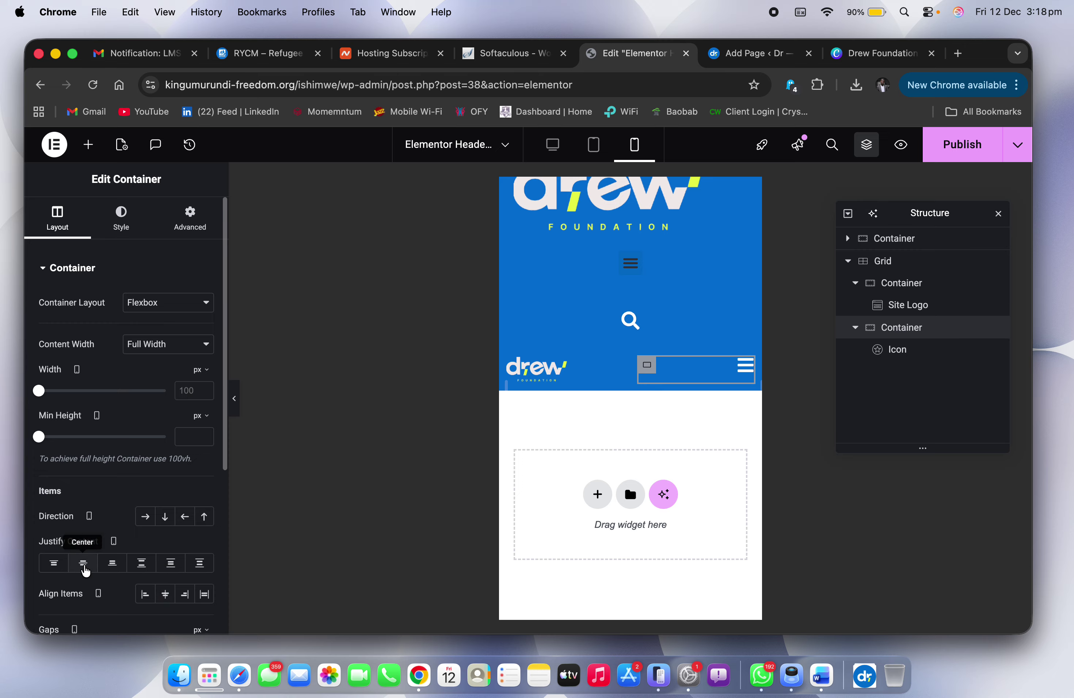
pyautogui.click(84, 565)
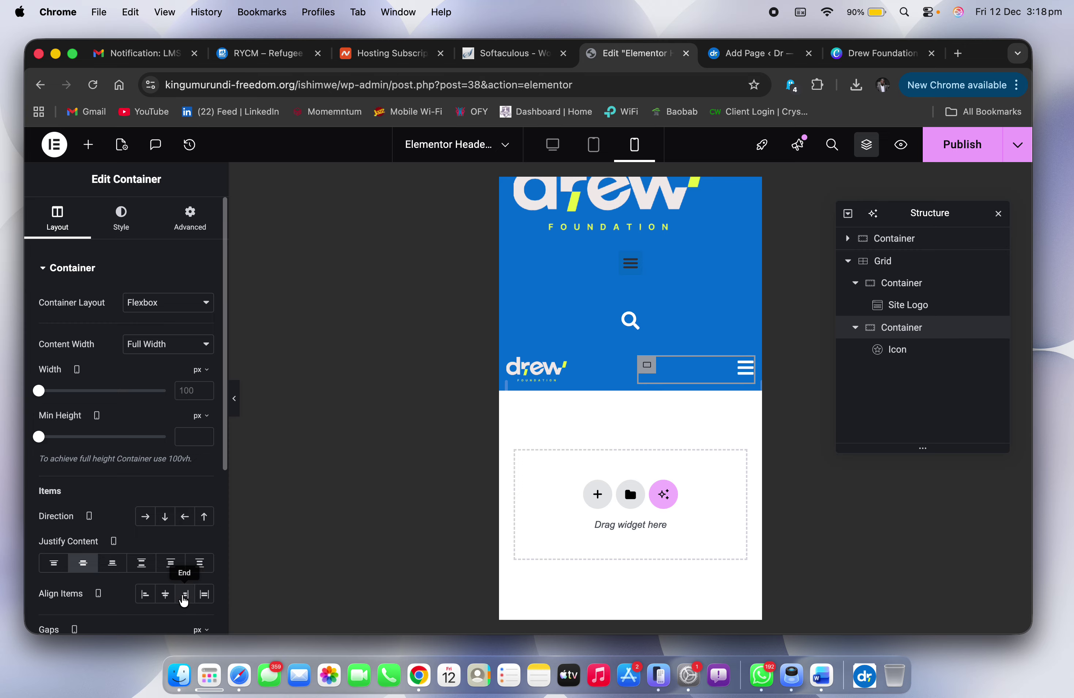
pyautogui.click(184, 595)
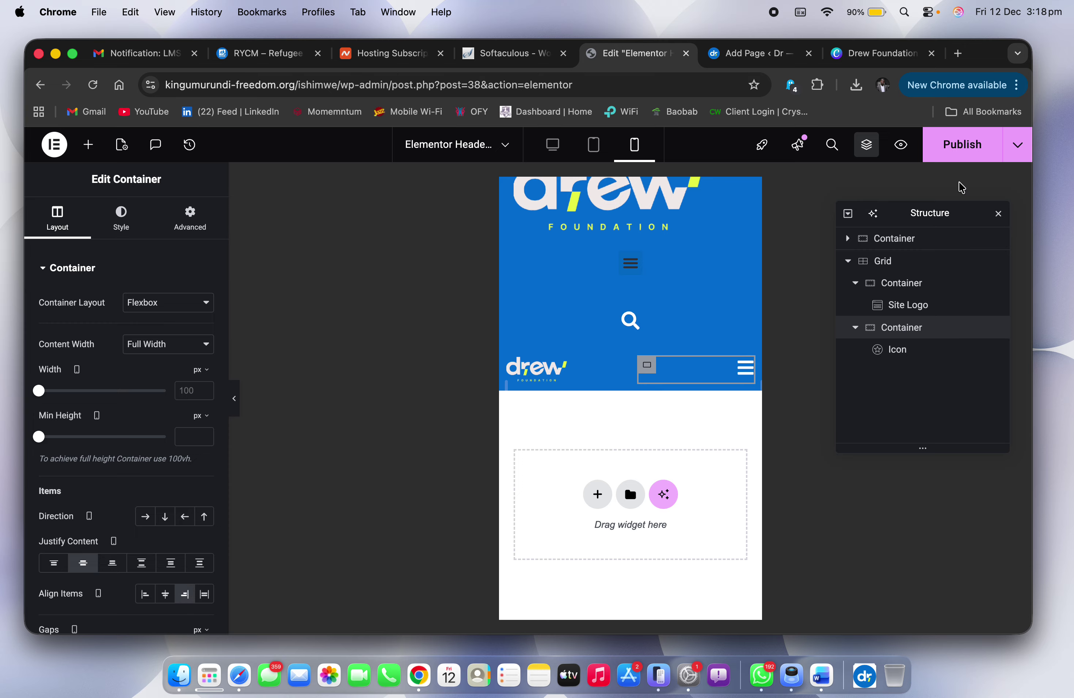
pyautogui.click(958, 160)
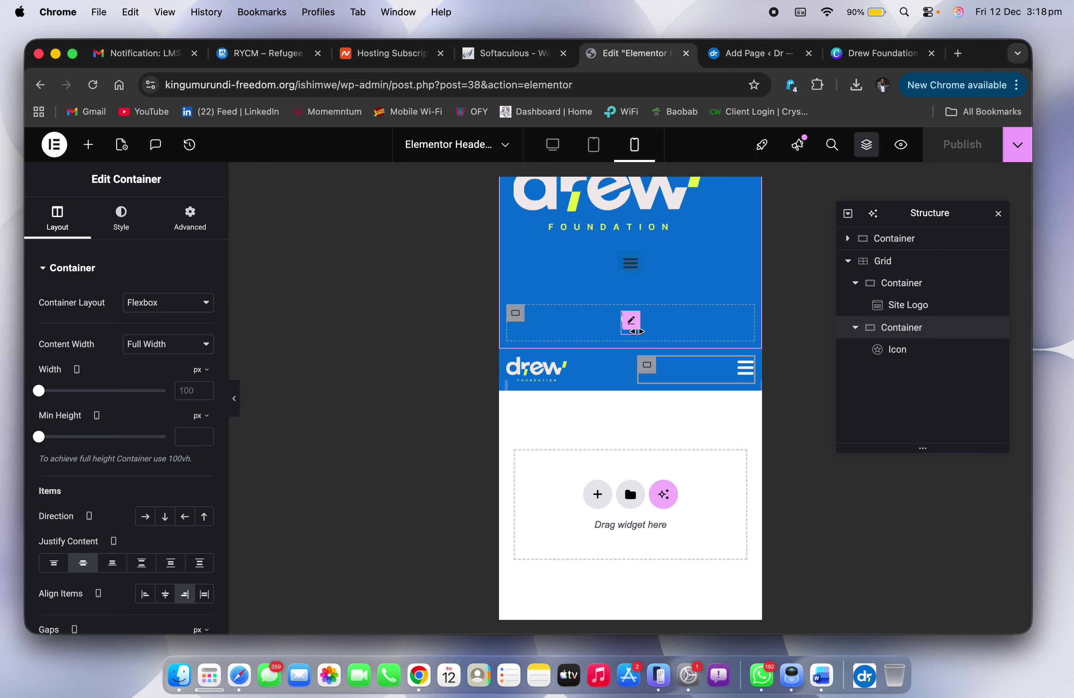
# Step: In the desktop view, hide the logo-and-menu-icon grid on Desktop and Tablet Portrait
pyautogui.scroll(1, 631, 318)
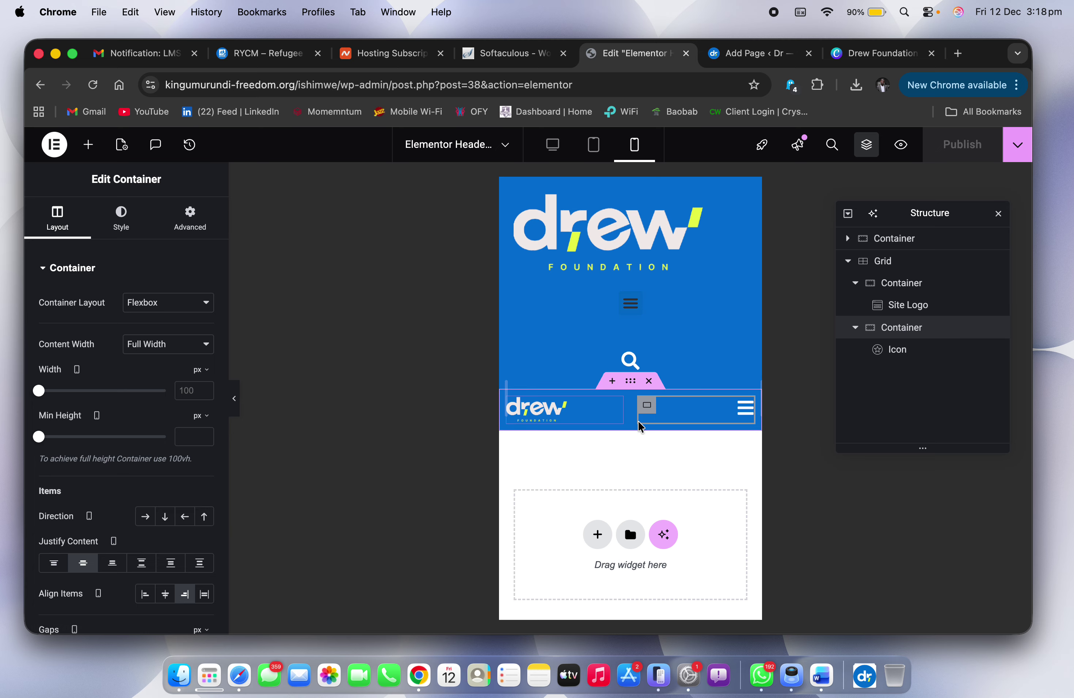
pyautogui.click(554, 146)
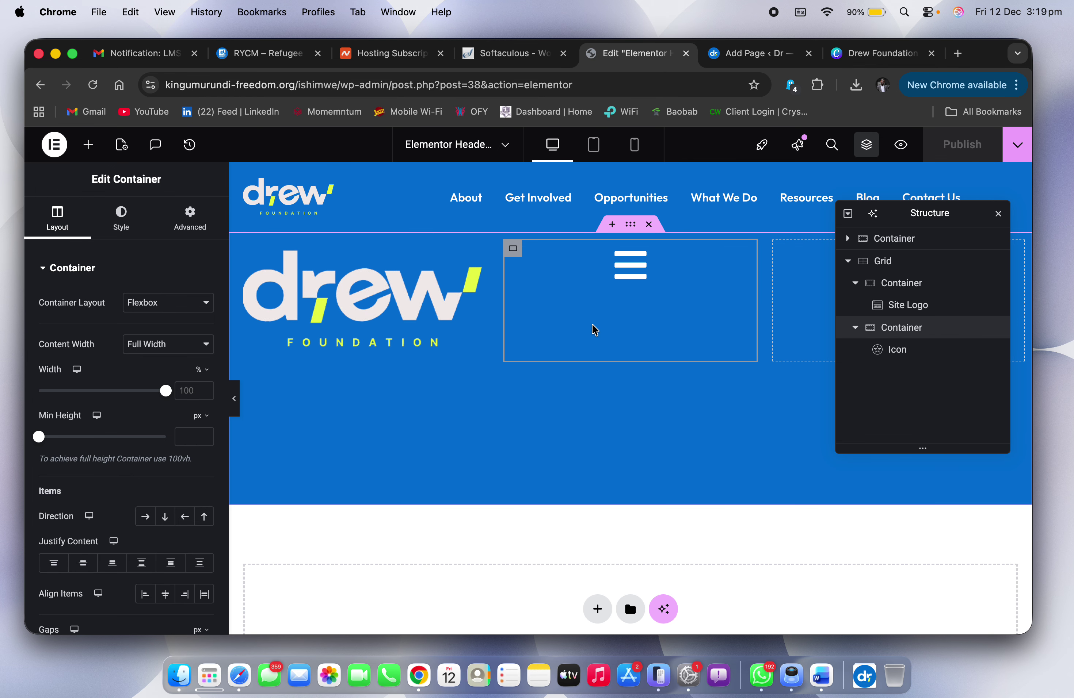
pyautogui.click(999, 214)
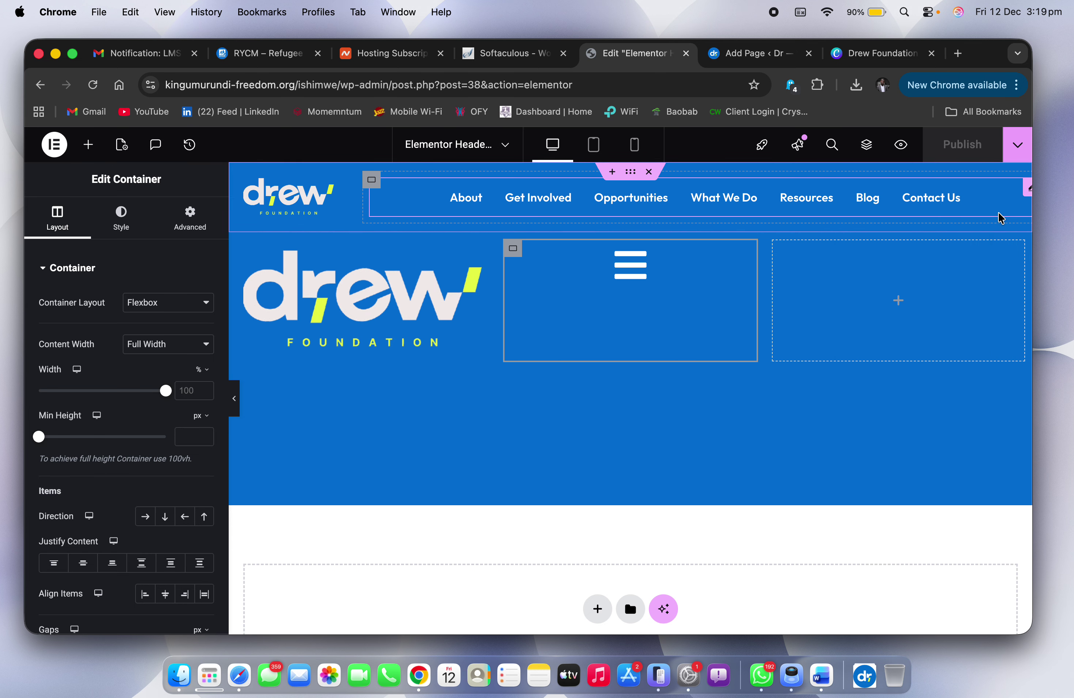
pyautogui.click(630, 227)
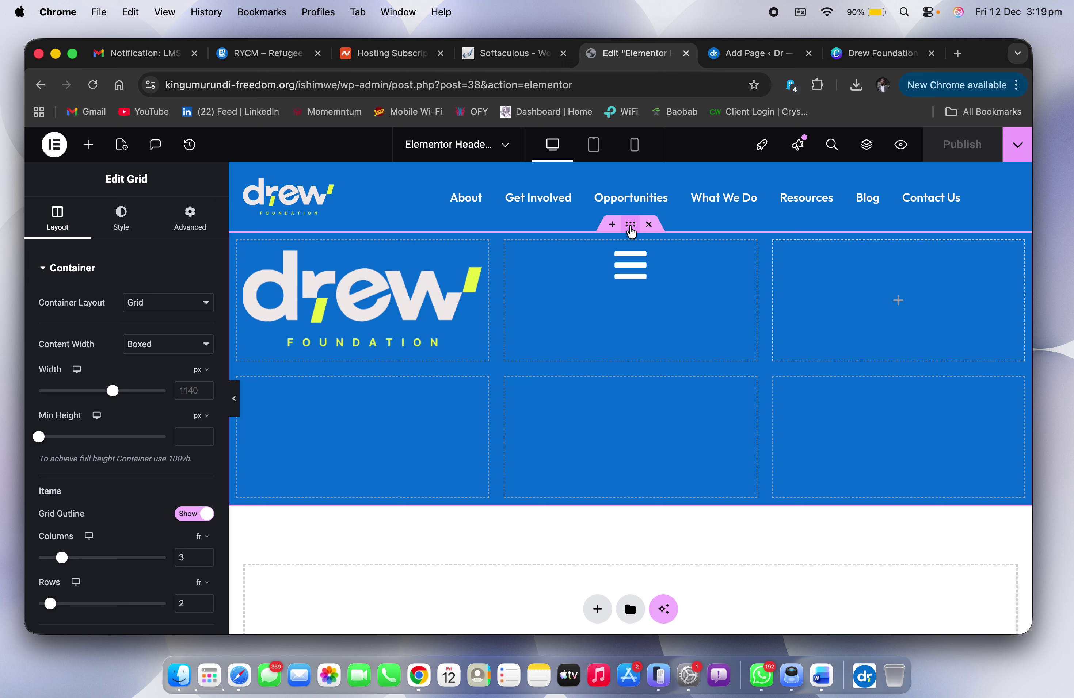
pyautogui.click(190, 215)
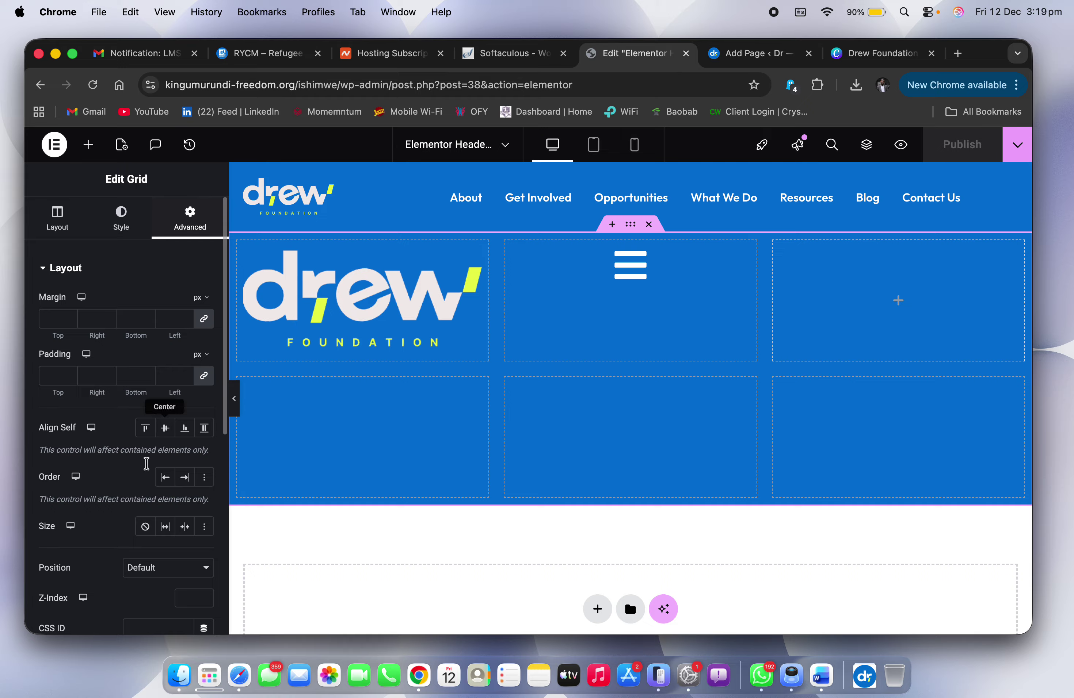
pyautogui.scroll(-5, 143, 476)
pyautogui.scroll(-2, 141, 487)
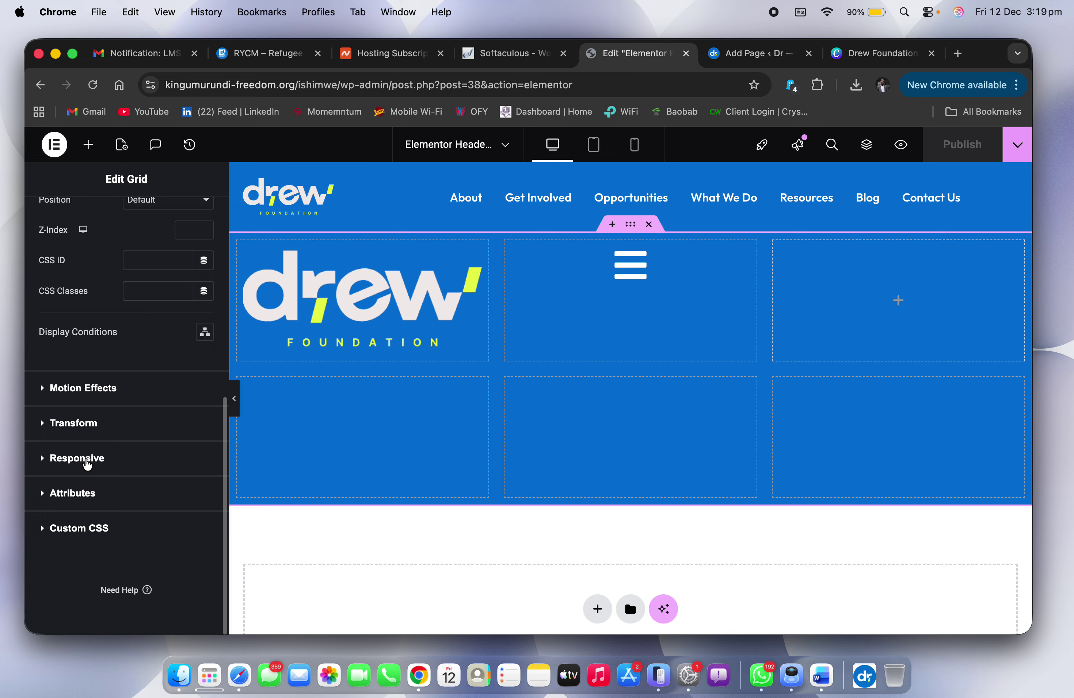
pyautogui.click(77, 459)
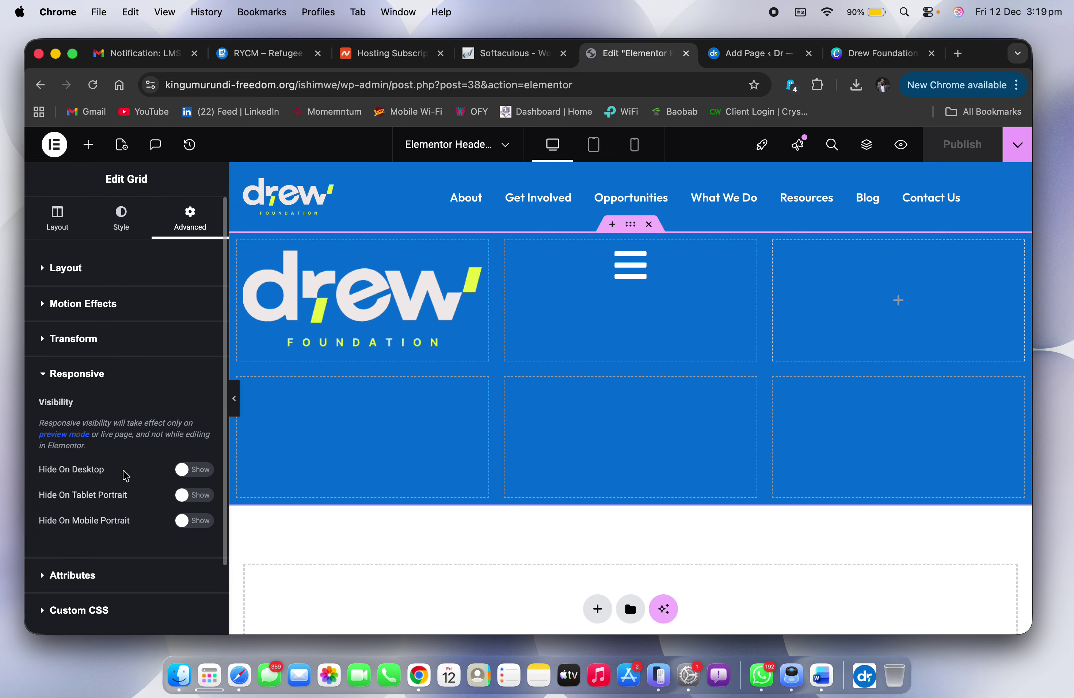
pyautogui.click(185, 472)
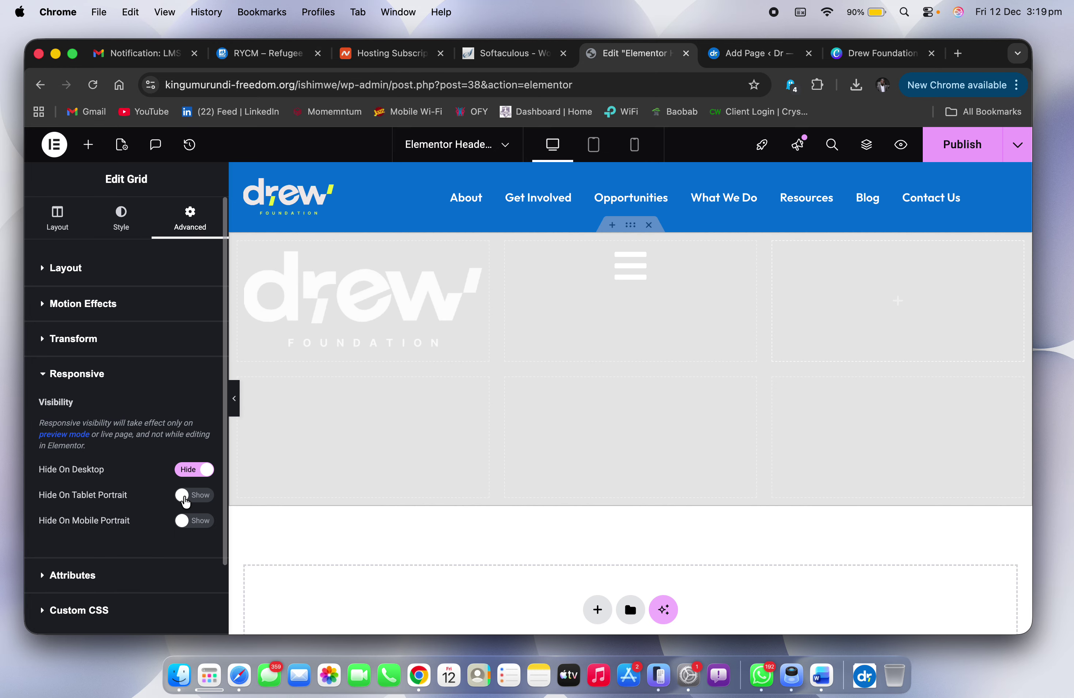
pyautogui.click(185, 497)
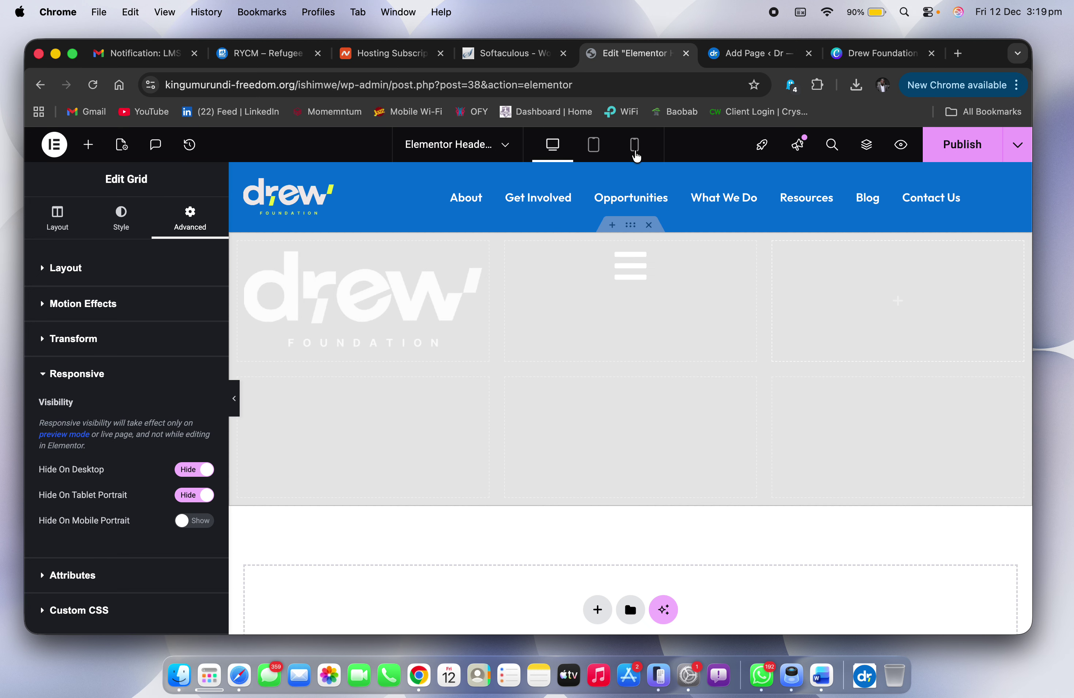
# Step: In the mobile view, hide the original header container with the large logo and search icon on Mobile Portrait
pyautogui.click(633, 152)
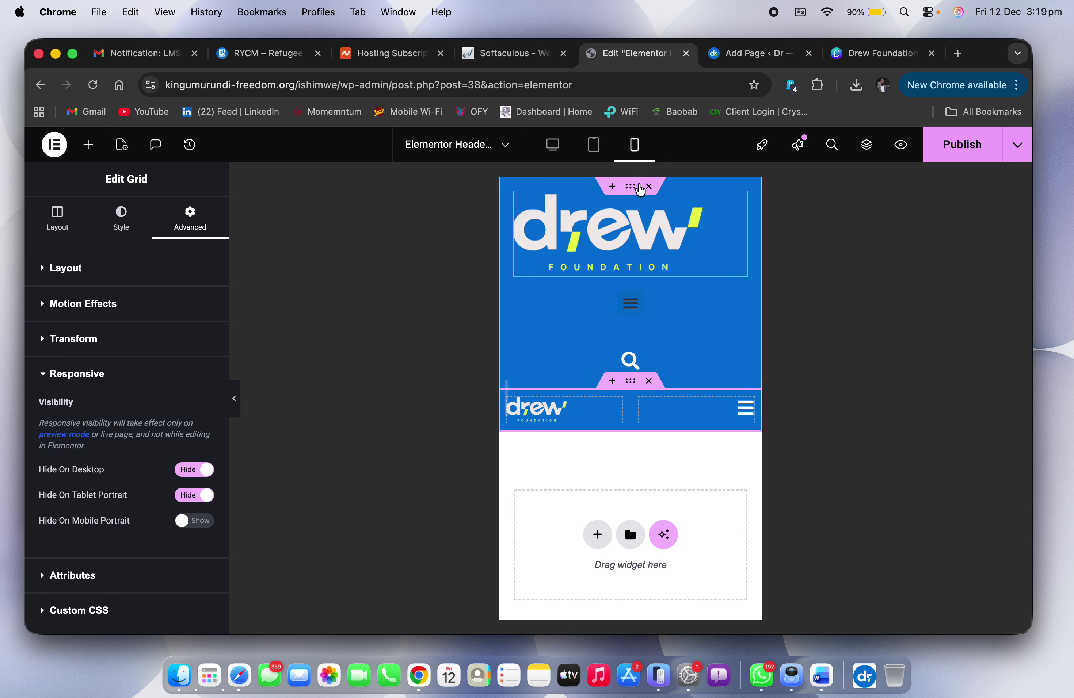
pyautogui.click(631, 187)
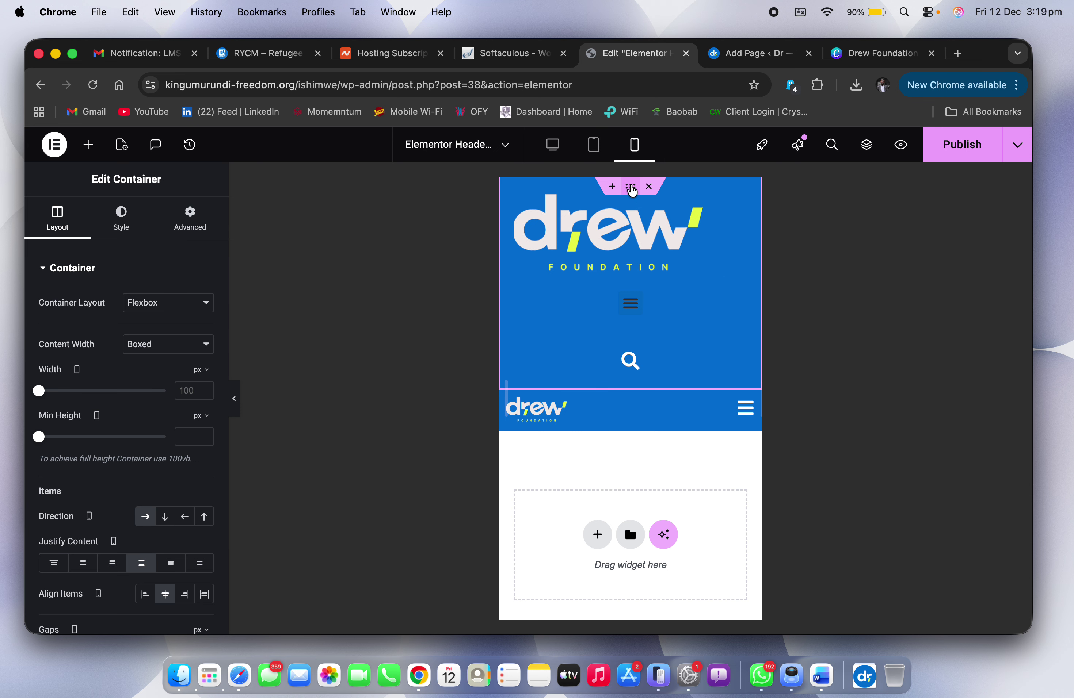
pyautogui.click(178, 215)
pyautogui.scroll(-7, 127, 451)
pyautogui.click(86, 508)
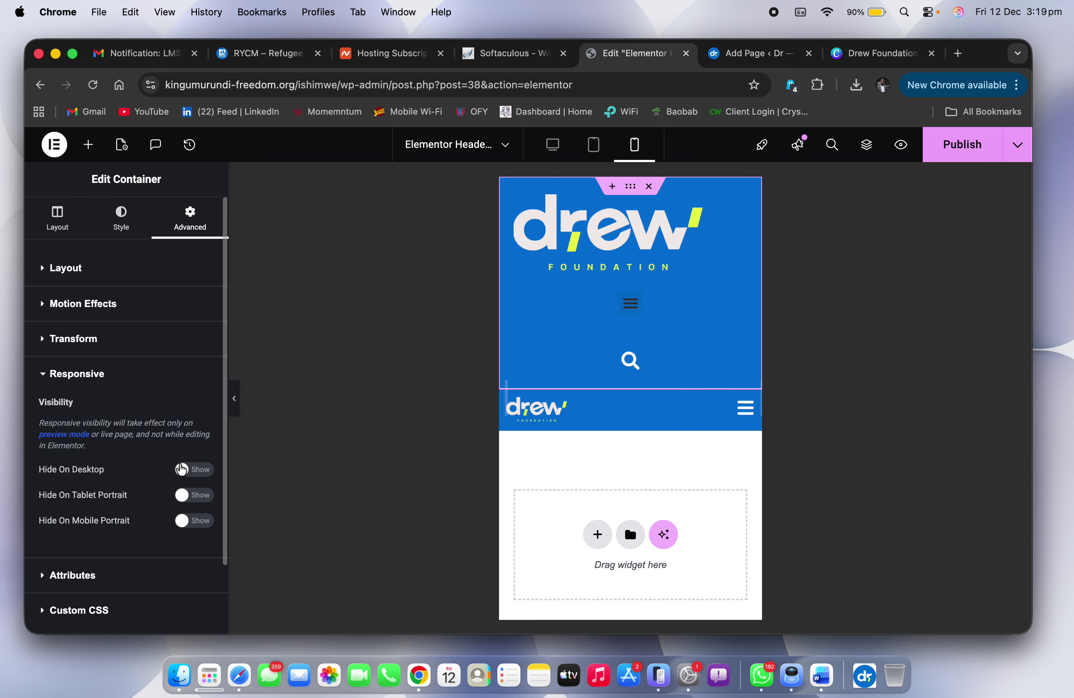
pyautogui.click(182, 521)
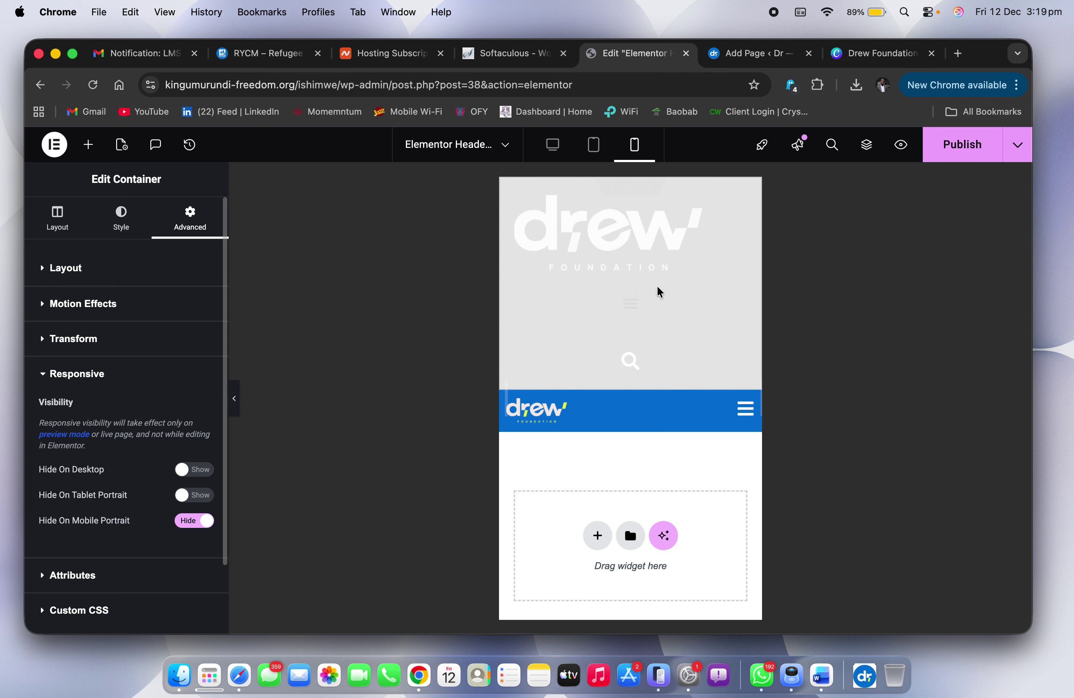
# Step: Set the mobile header grid's minimum height to 74 px and publish the header
pyautogui.click(630, 395)
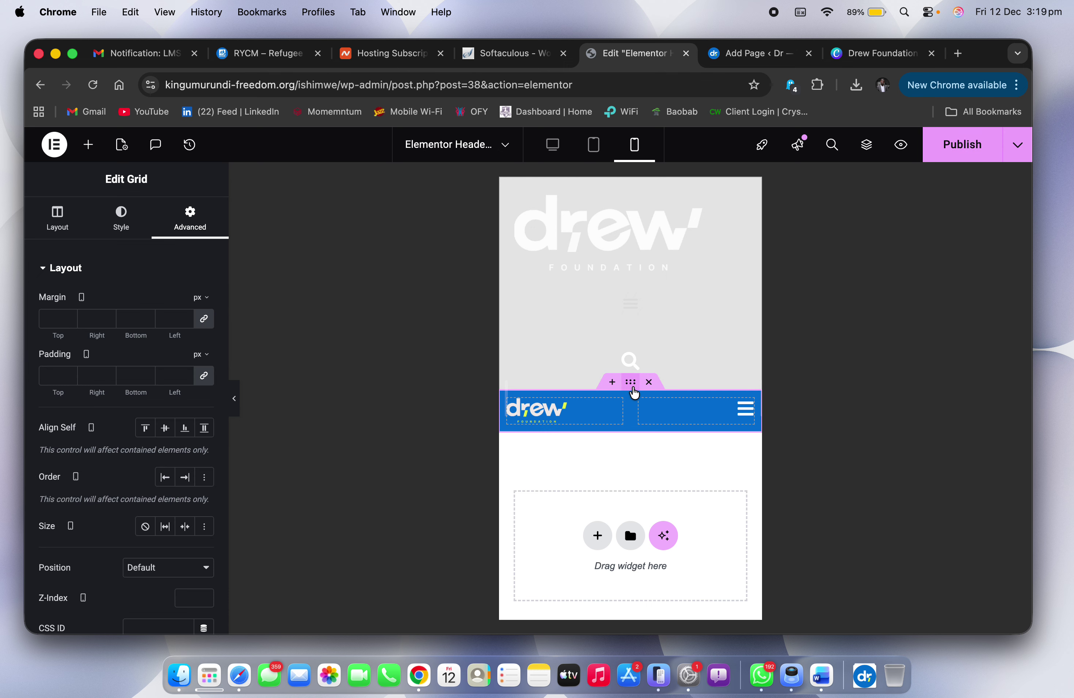
pyautogui.click(55, 222)
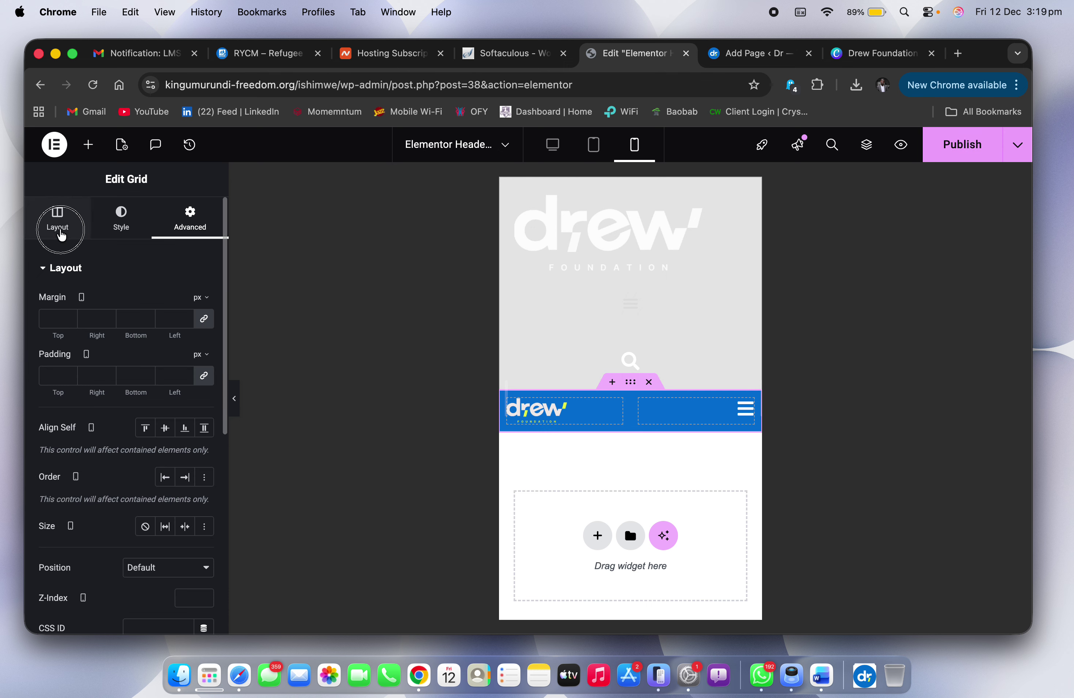
pyautogui.moveTo(43, 438); pyautogui.dragTo(49, 441)
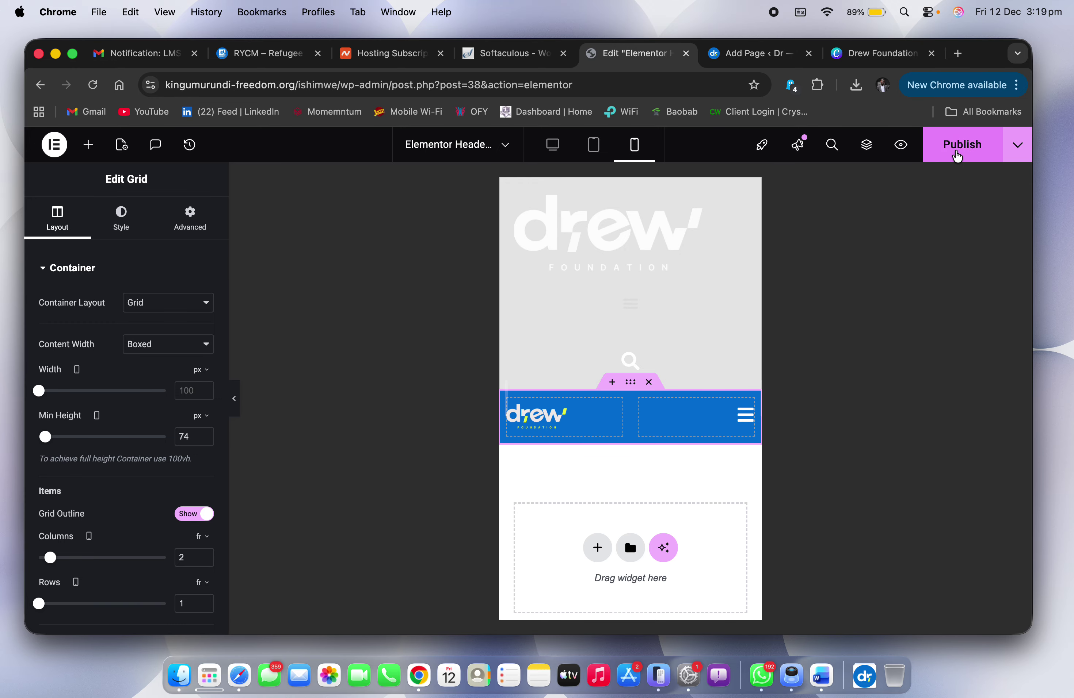
pyautogui.click(962, 144)
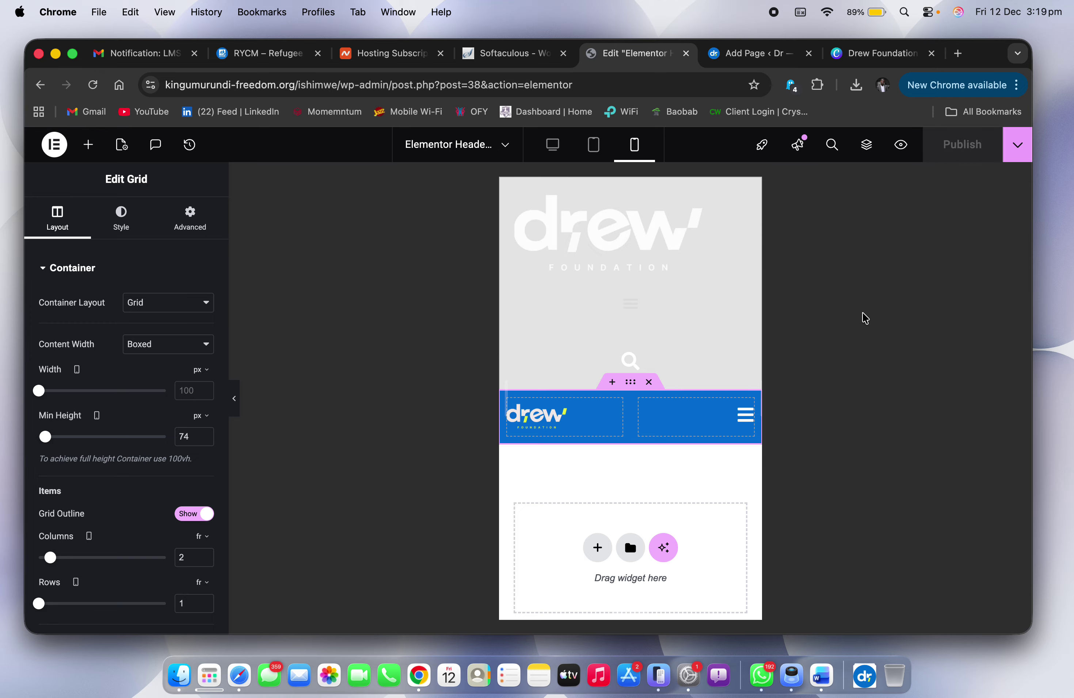
# Step: Switch to iPhone Mirroring, close the phone's Apple iPhone 13 browser tab, and reload the Drew Foundation page to check its mobile header
pyautogui.hotkey('ctrl', 'Right')
pyautogui.hotkey('ctrl', 'Right')
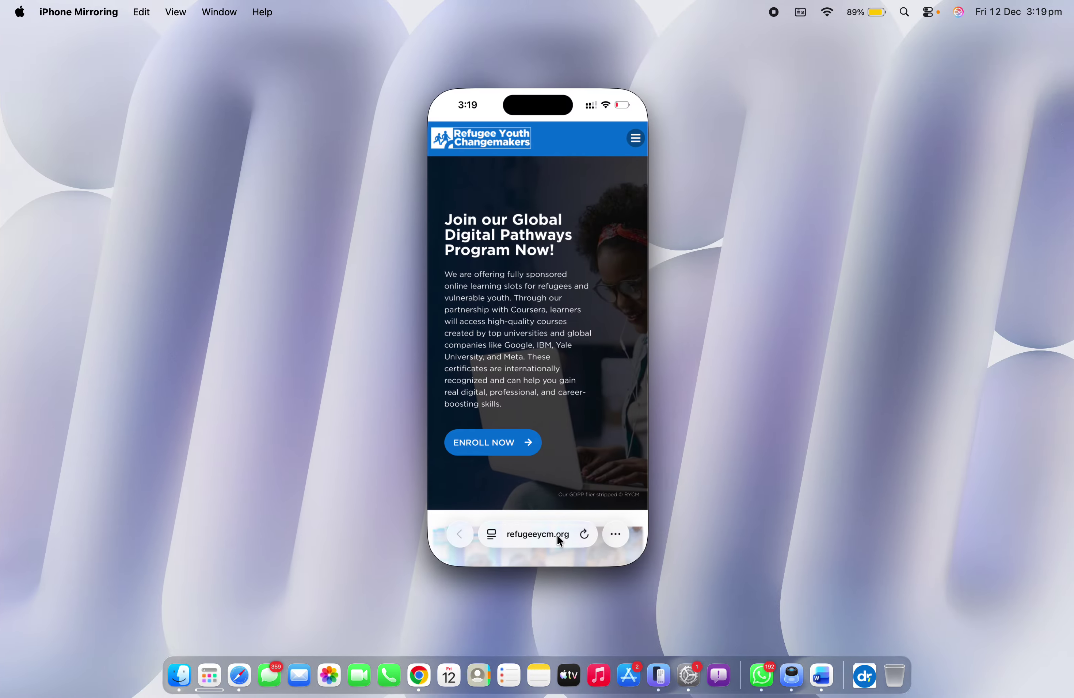
pyautogui.click(620, 535)
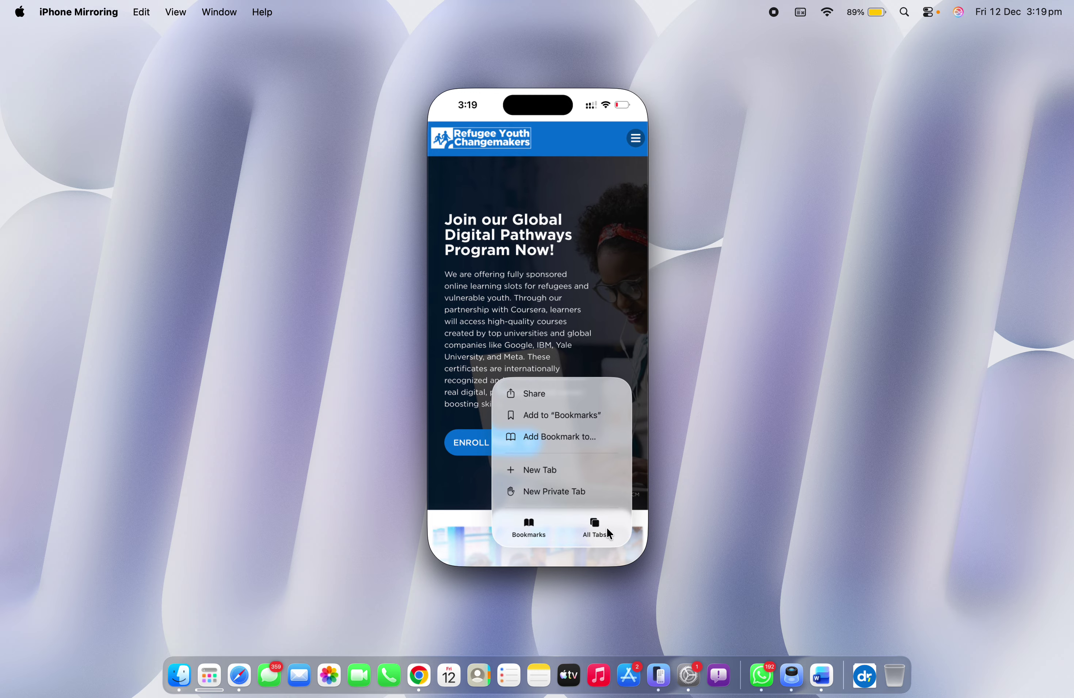
pyautogui.click(607, 531)
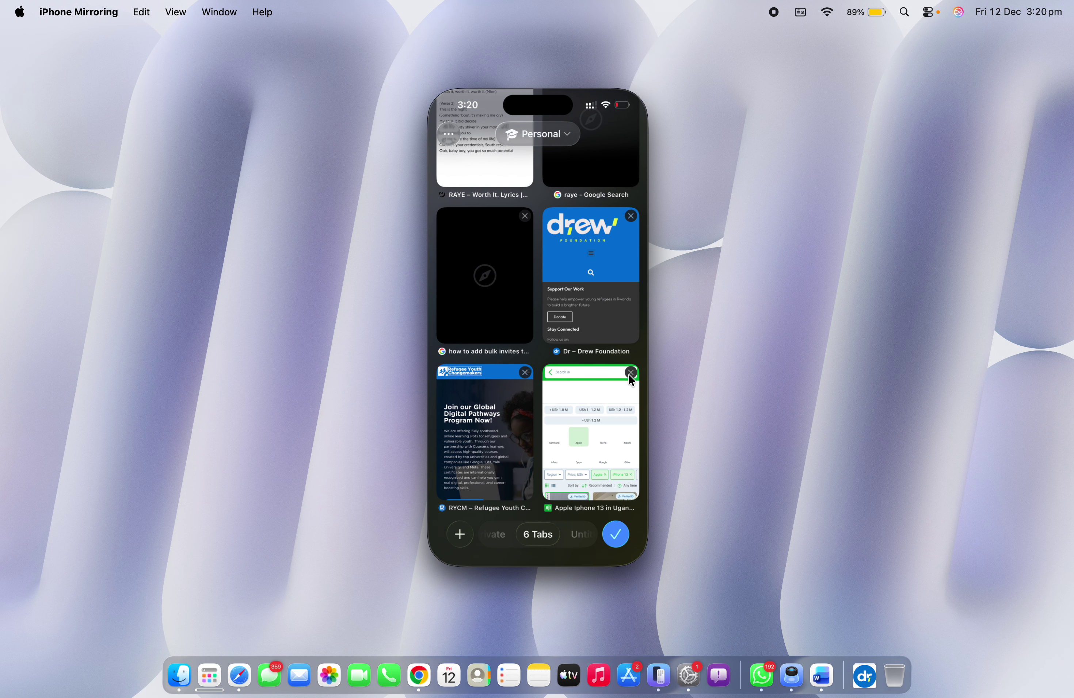
pyautogui.click(631, 375)
pyautogui.click(592, 303)
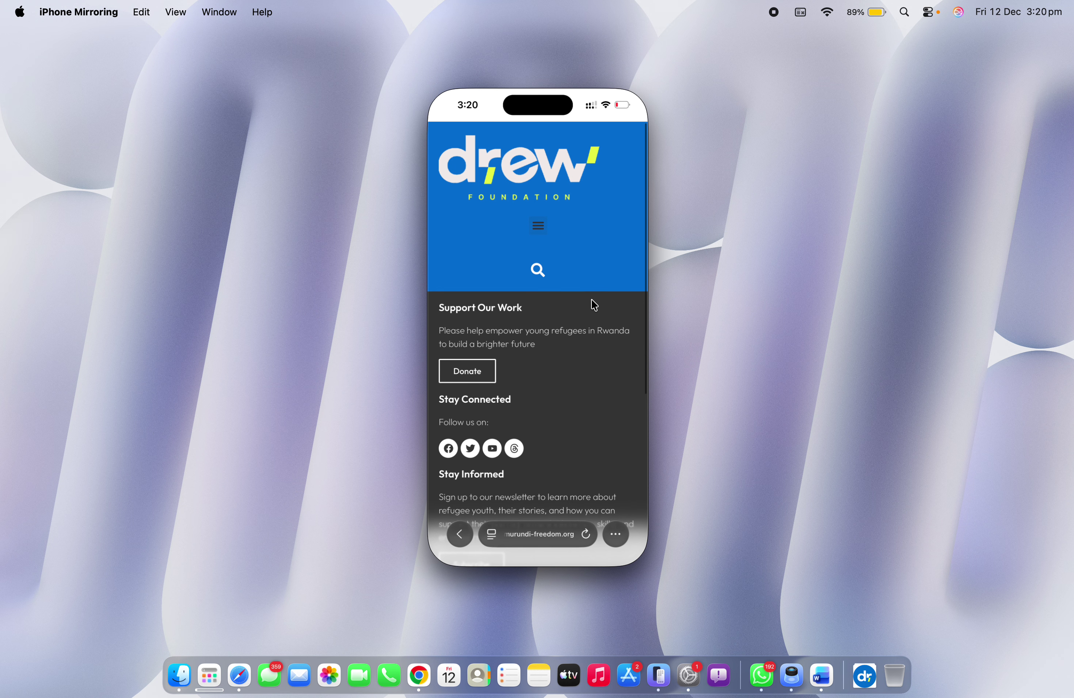
pyautogui.click(583, 533)
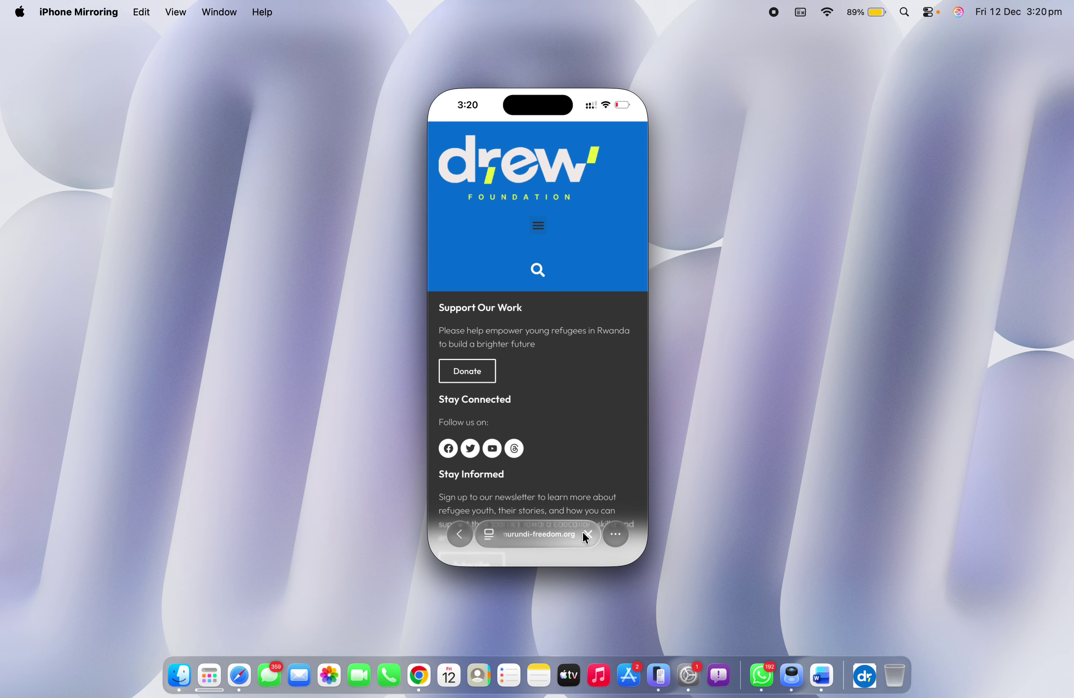
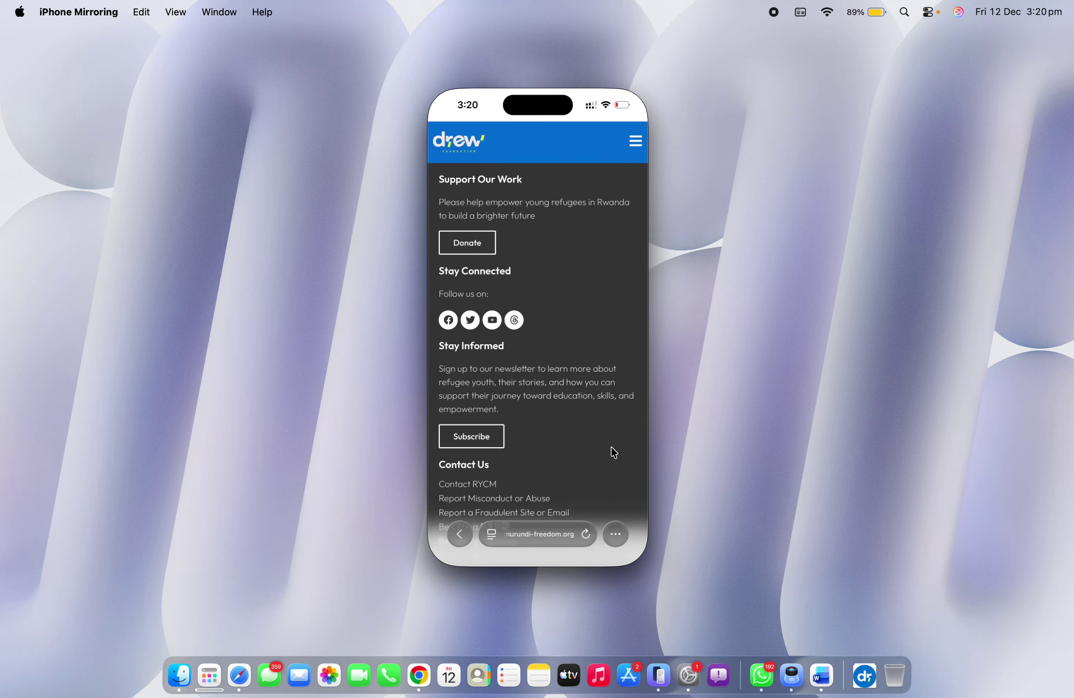
pyautogui.hotkey('ctrl', 'Left')
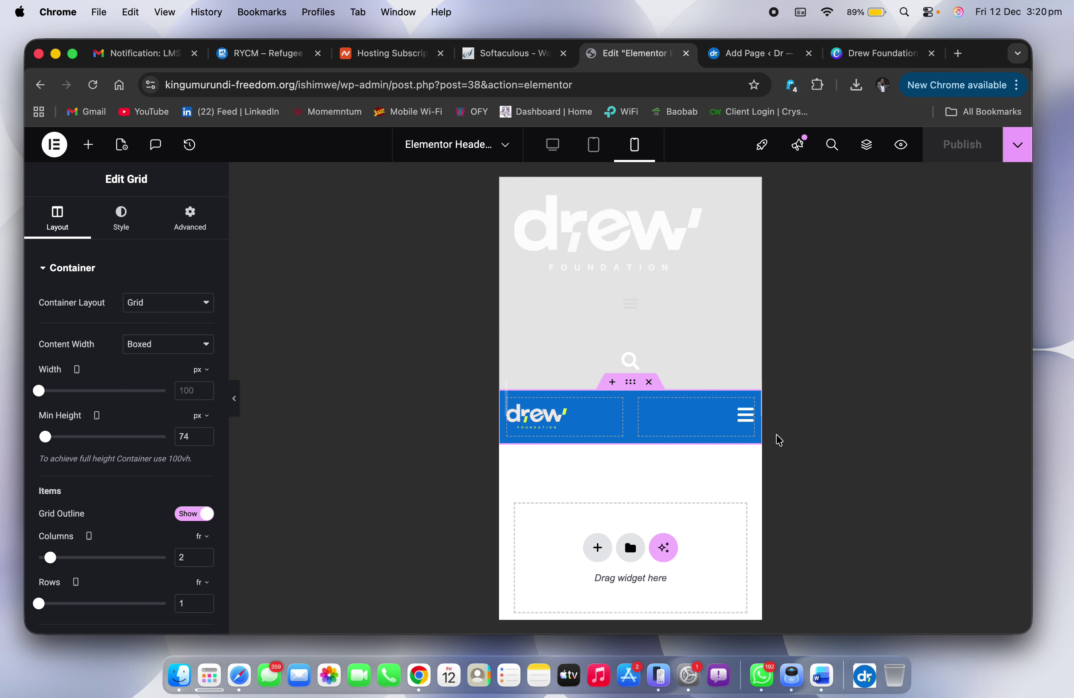
pyautogui.moveTo(746, 422)
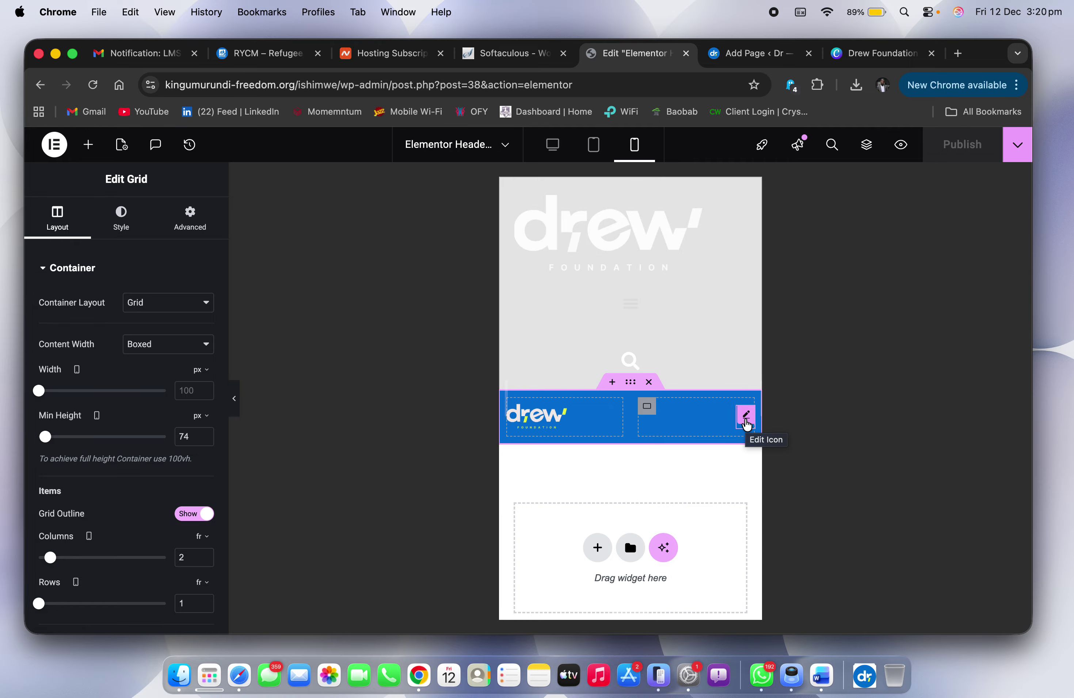
# Step: On the mirrored phone, open the refugeeycm.org tab and expand its mobile menu to examine the links, search, social icons and copyright layout
pyautogui.hotkey('ctrl', 'Right')
pyautogui.hotkey('ctrl', 'Right')
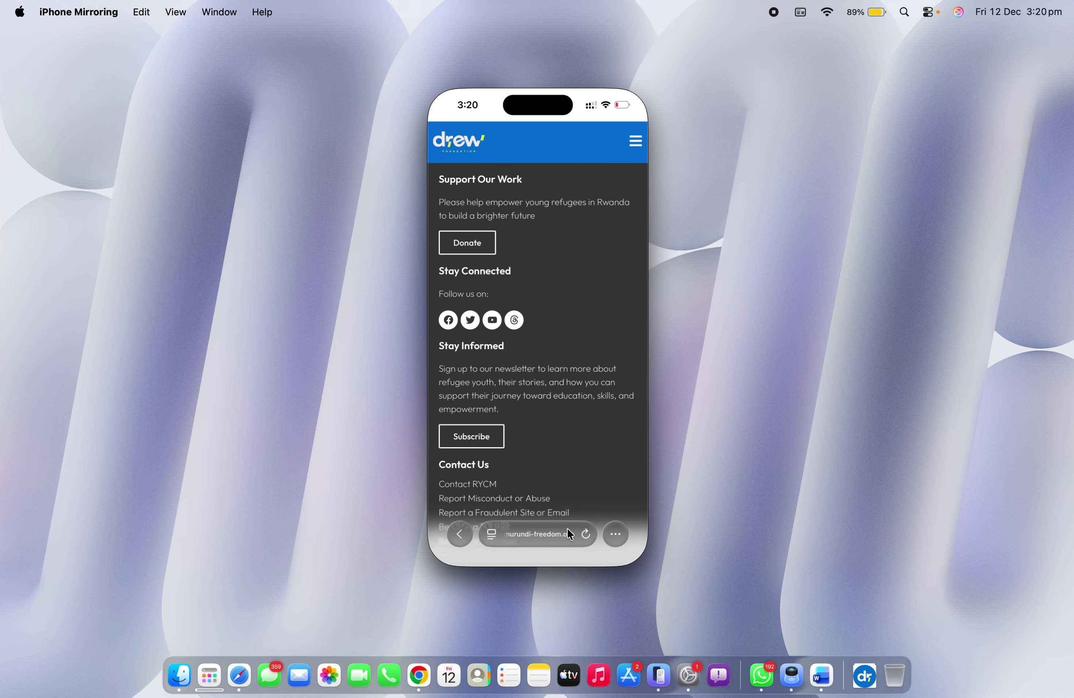
pyautogui.click(615, 535)
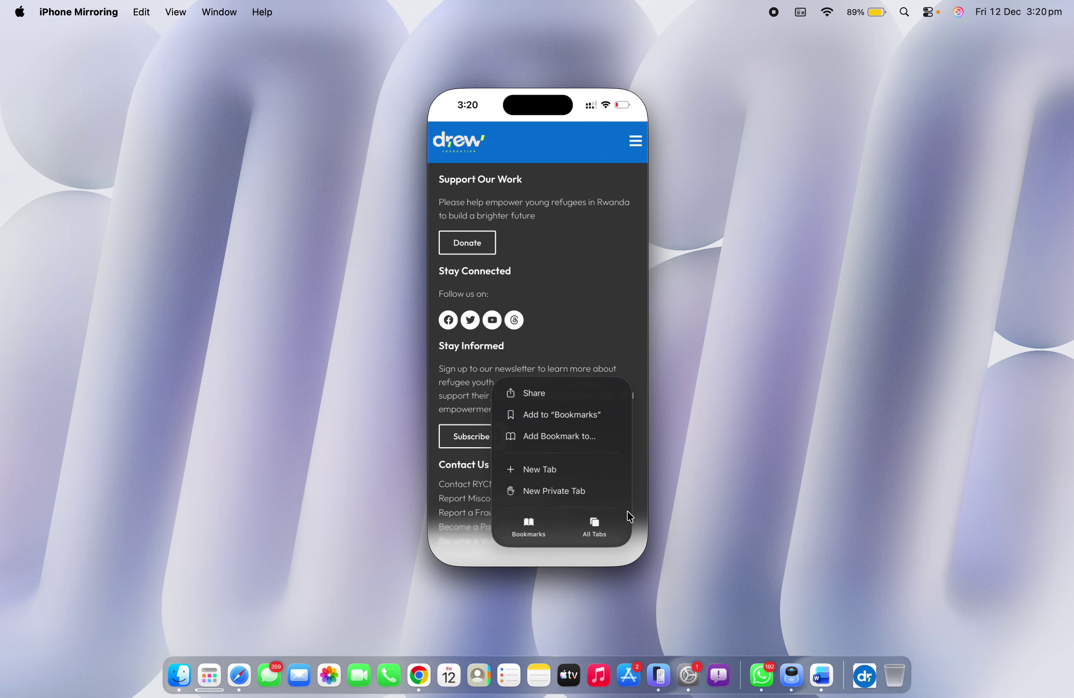
pyautogui.click(597, 525)
pyautogui.click(497, 500)
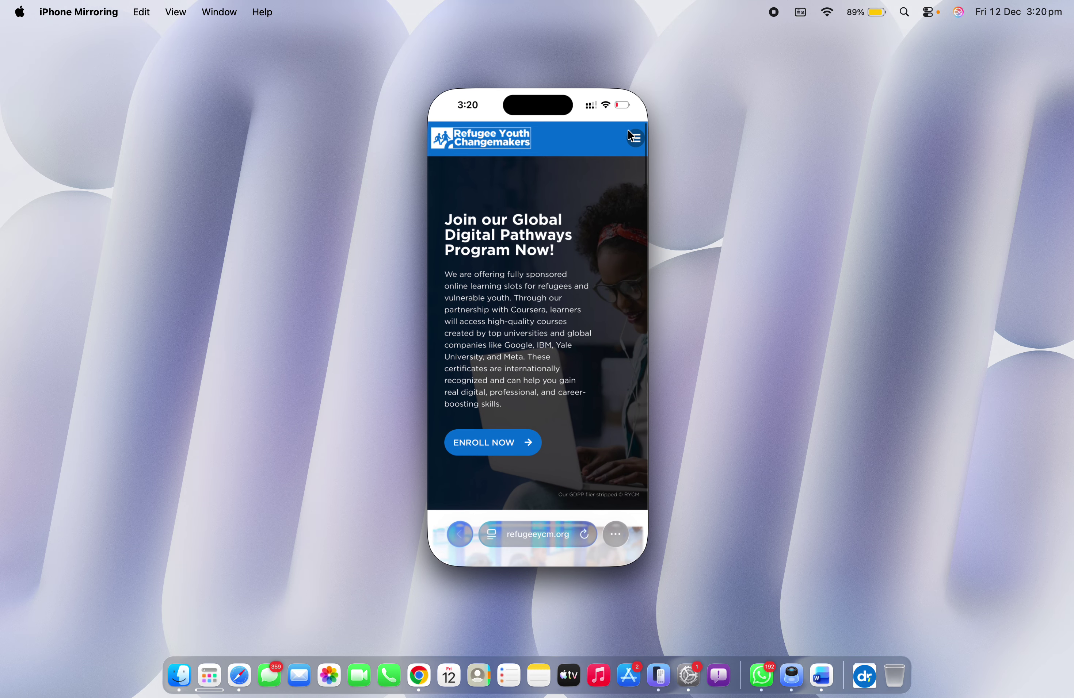
pyautogui.click(635, 139)
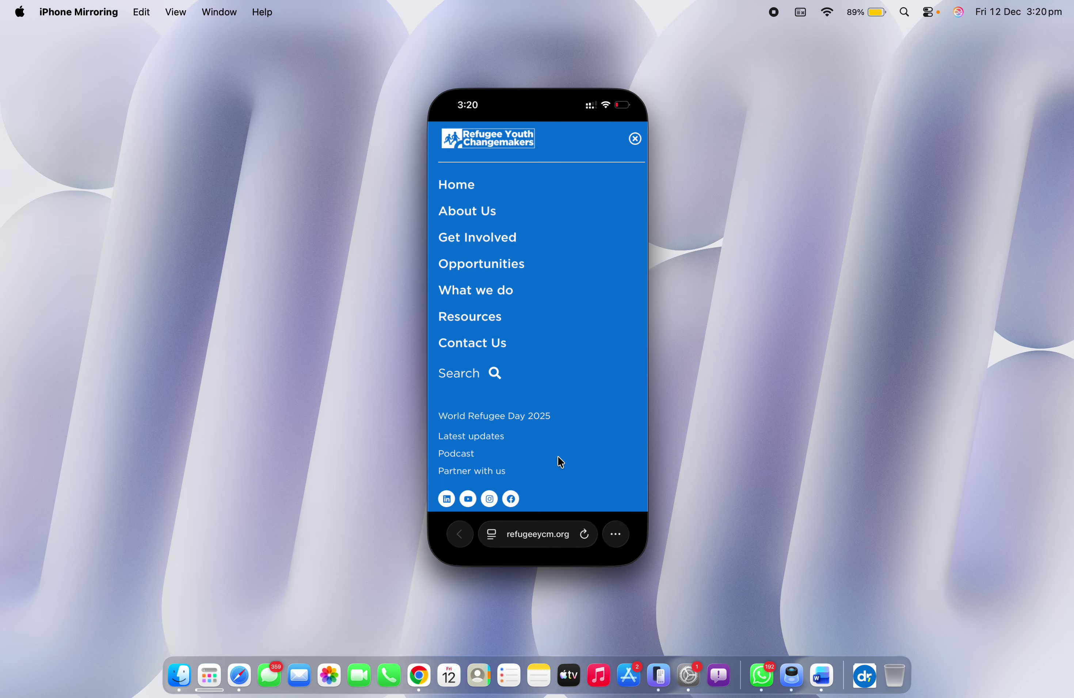
pyautogui.scroll(-2, 561, 462)
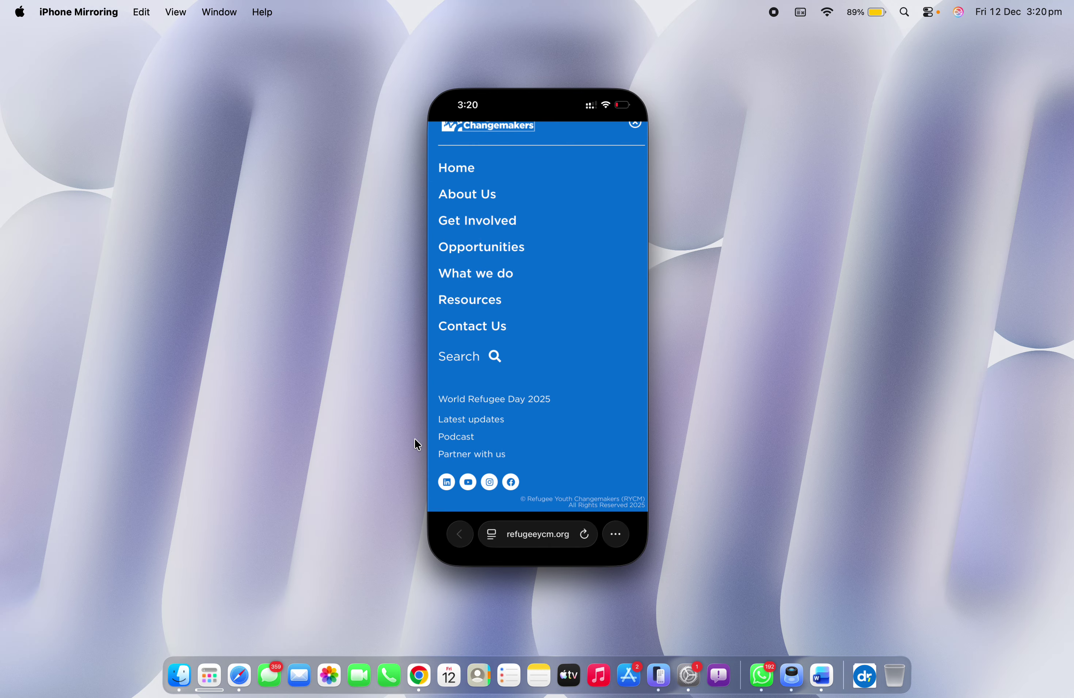
# Step: Return to the Elementor editor and add an Off-Canvas widget to the menu icon's container in the mobile header grid
pyautogui.hotkey('ctrl', 'Left')
pyautogui.hotkey('ctrl', 'Left')
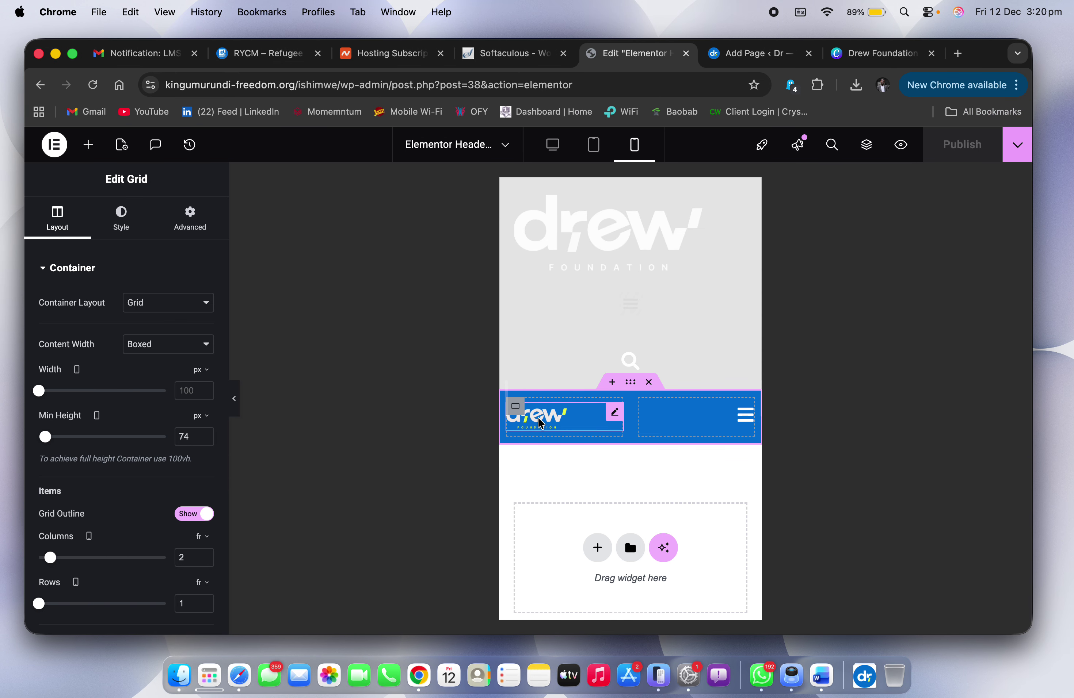
pyautogui.click(88, 144)
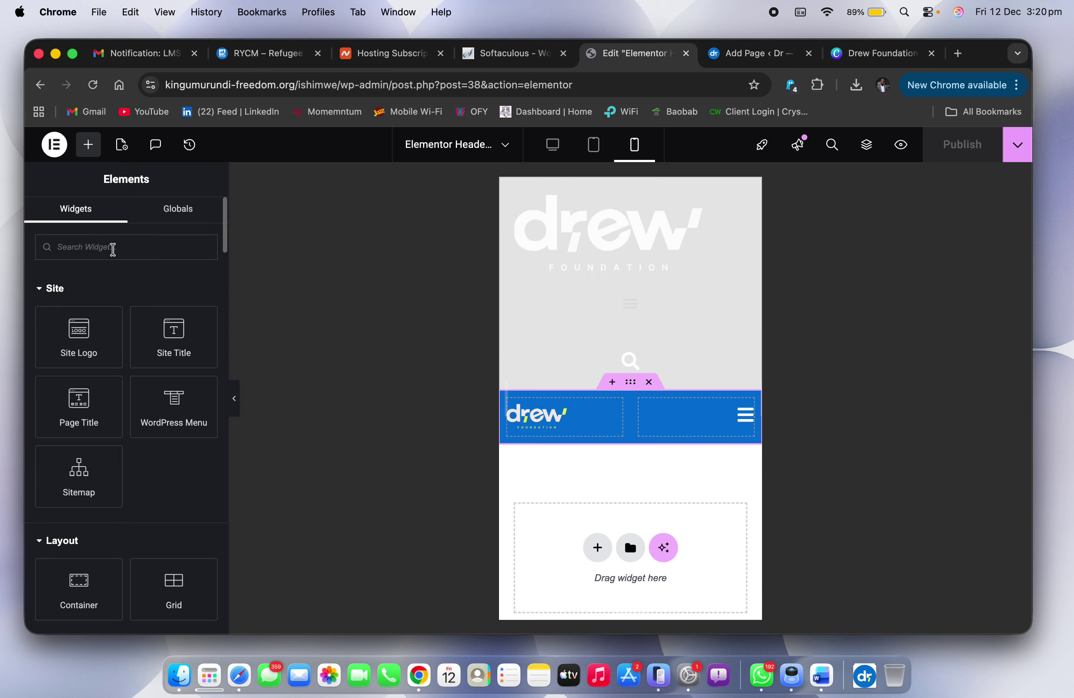
pyautogui.click(113, 249)
pyautogui.write('off')
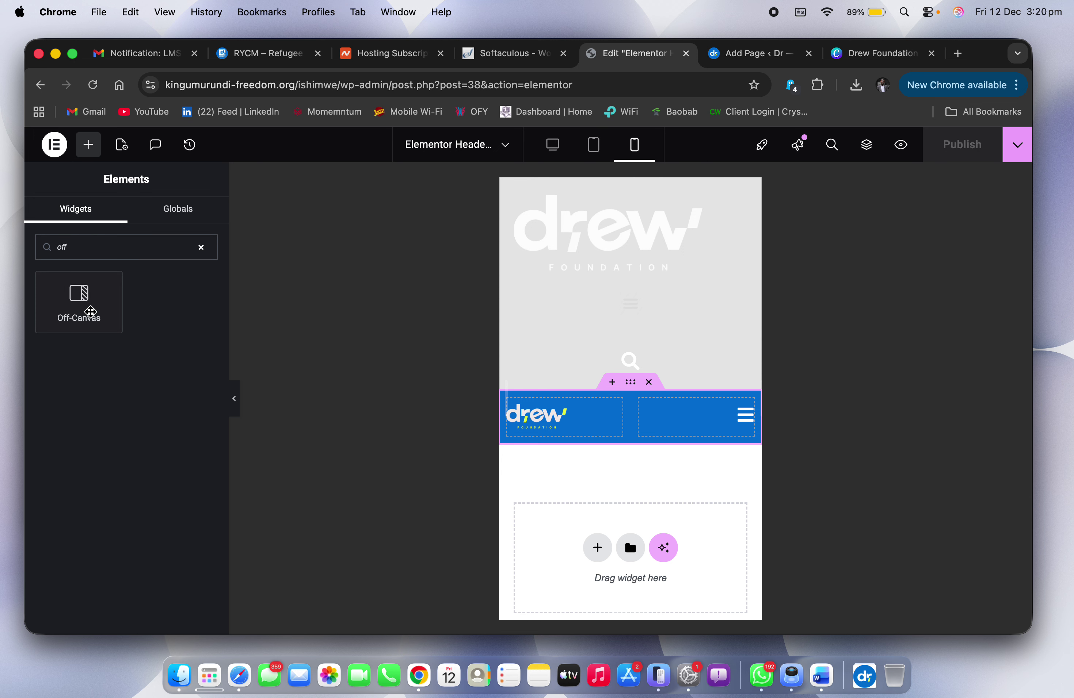
pyautogui.moveTo(90, 300); pyautogui.dragTo(710, 422)
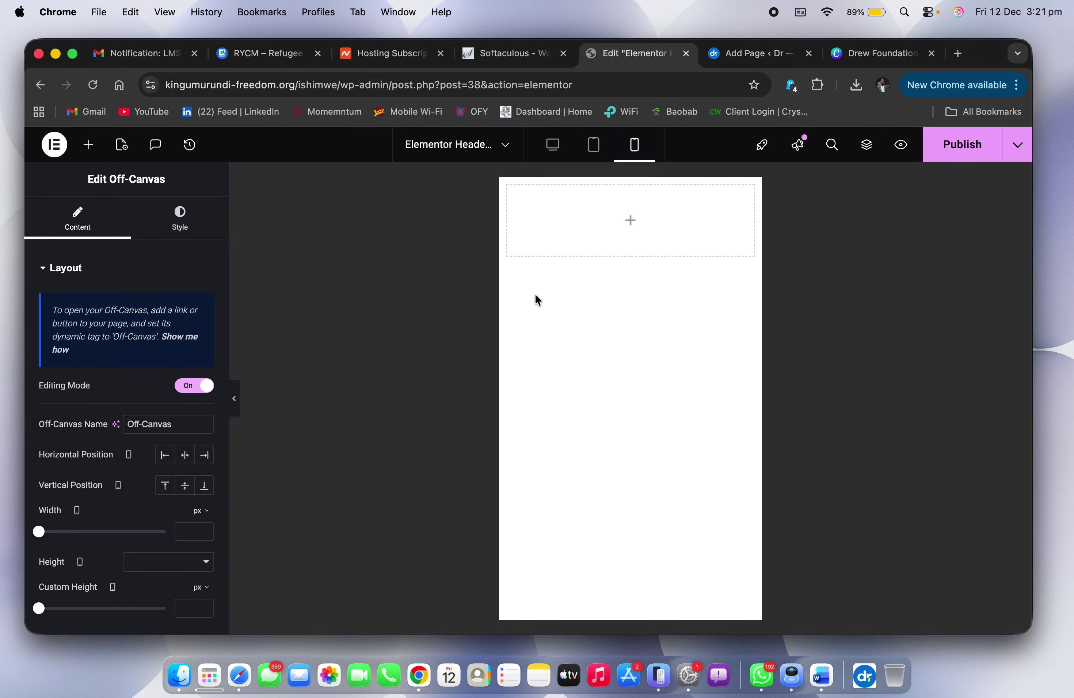
# Step: Reorder the desktops so iPhone Mirroring sits directly after the Elementor editor, and review the reference mobile menu from its top
pyautogui.hotkey('ctrl', 'Right')
pyautogui.hotkey('ctrl', 'Right')
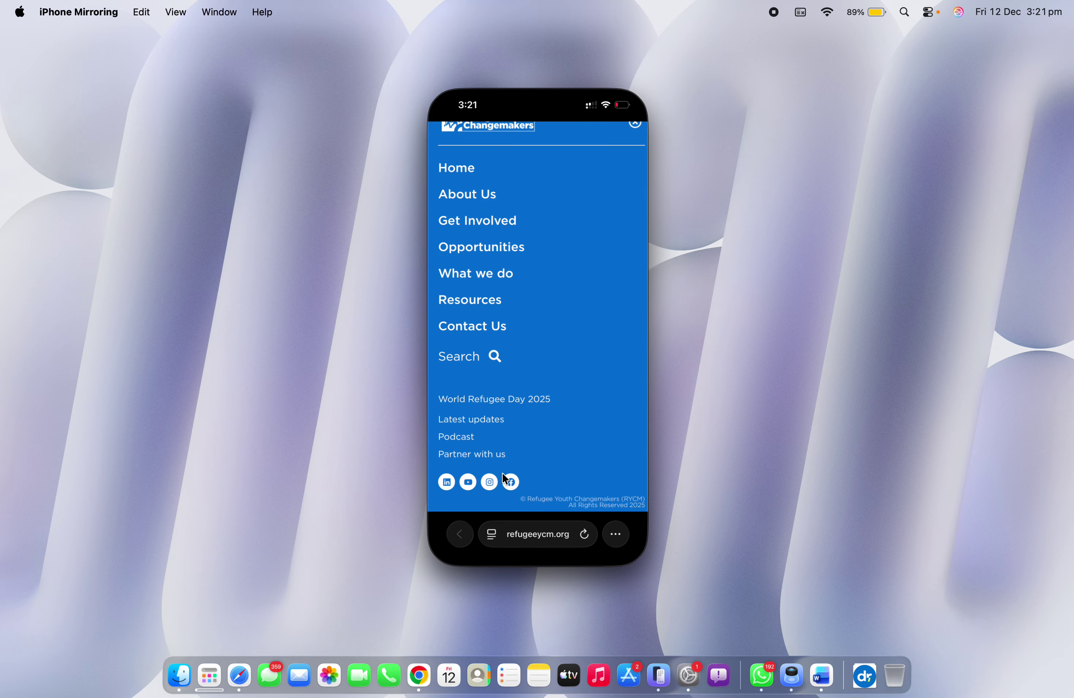
pyautogui.hotkey('ctrl', 'Up')
pyautogui.moveTo(604, 43)
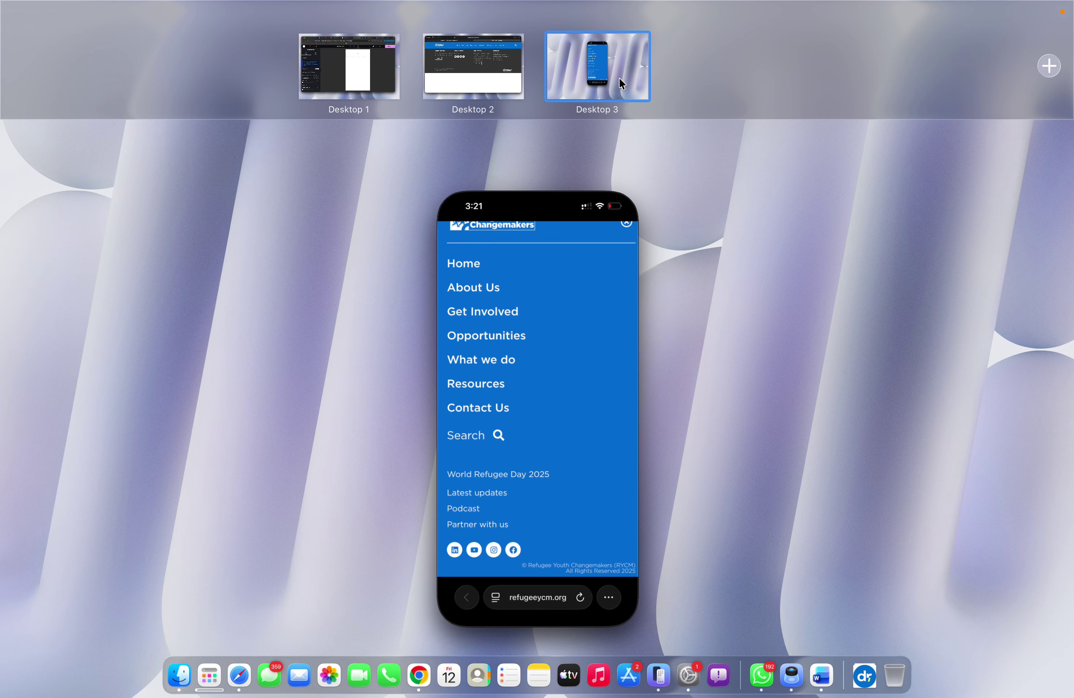
pyautogui.moveTo(619, 77); pyautogui.dragTo(515, 84)
pyautogui.click(385, 236)
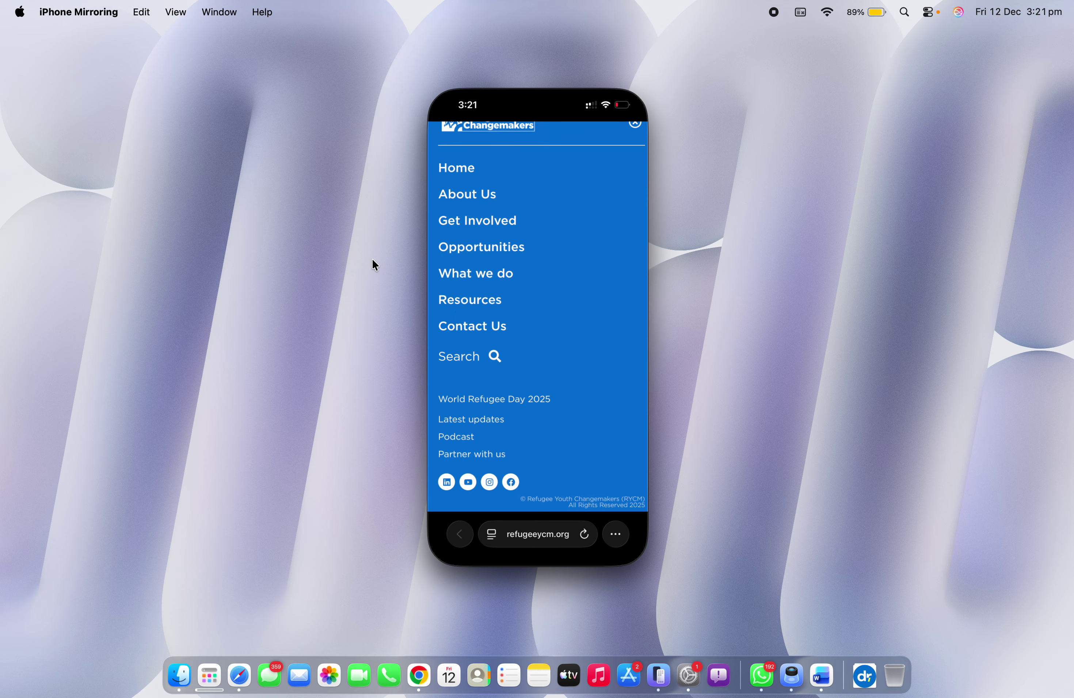
pyautogui.scroll(2, 564, 283)
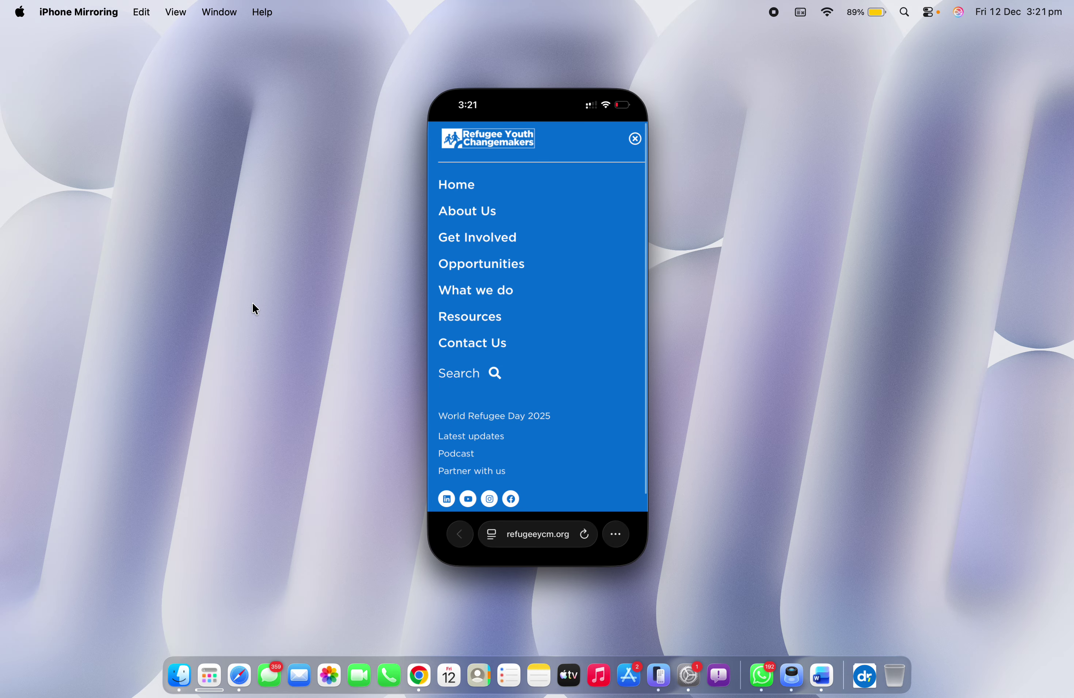
pyautogui.hotkey('ctrl', 'Left')
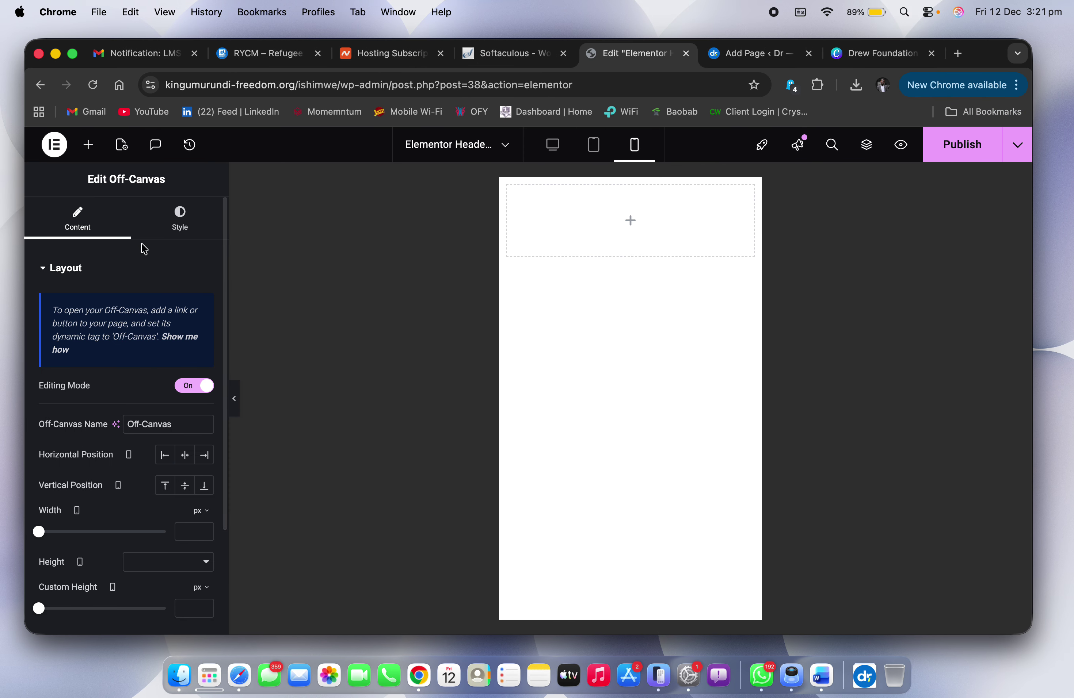
# Step: Open the widget library to choose a layout element for the empty Off-Canvas panel
pyautogui.click(88, 145)
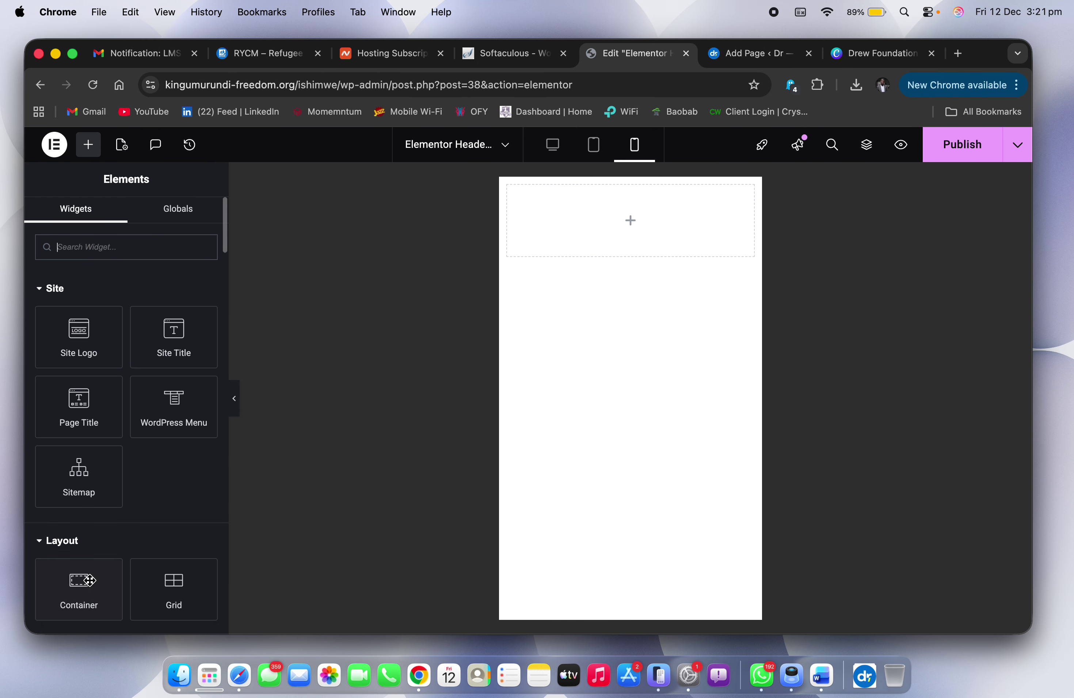
pyautogui.moveTo(79, 590); pyautogui.dragTo(665, 216)
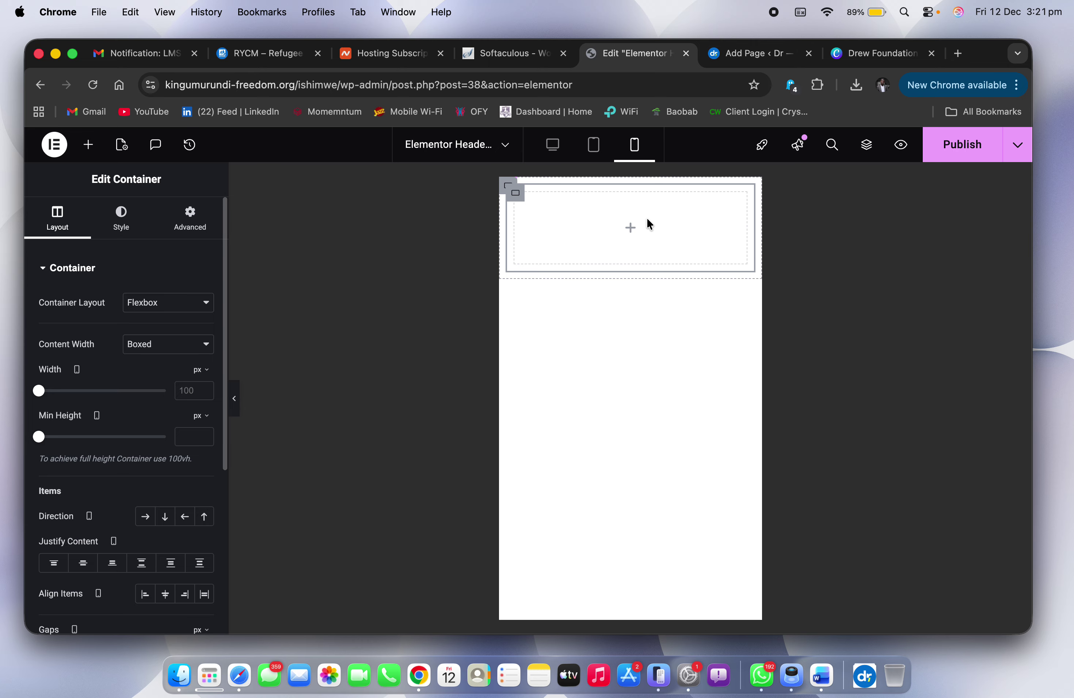
pyautogui.rightClick(522, 201)
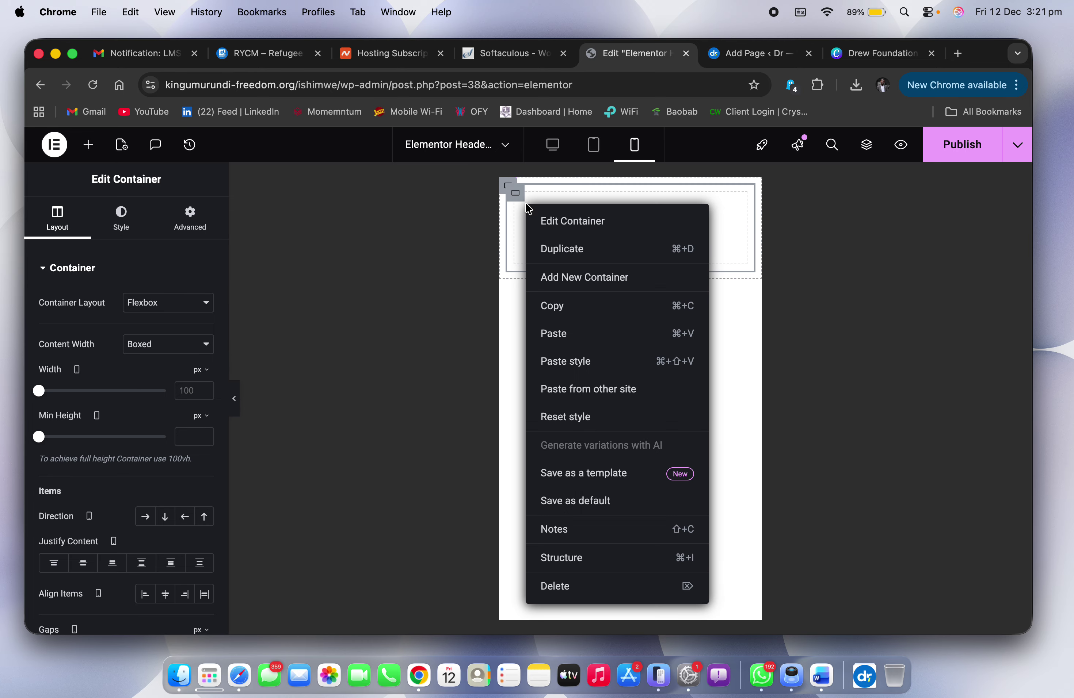
pyautogui.click(593, 587)
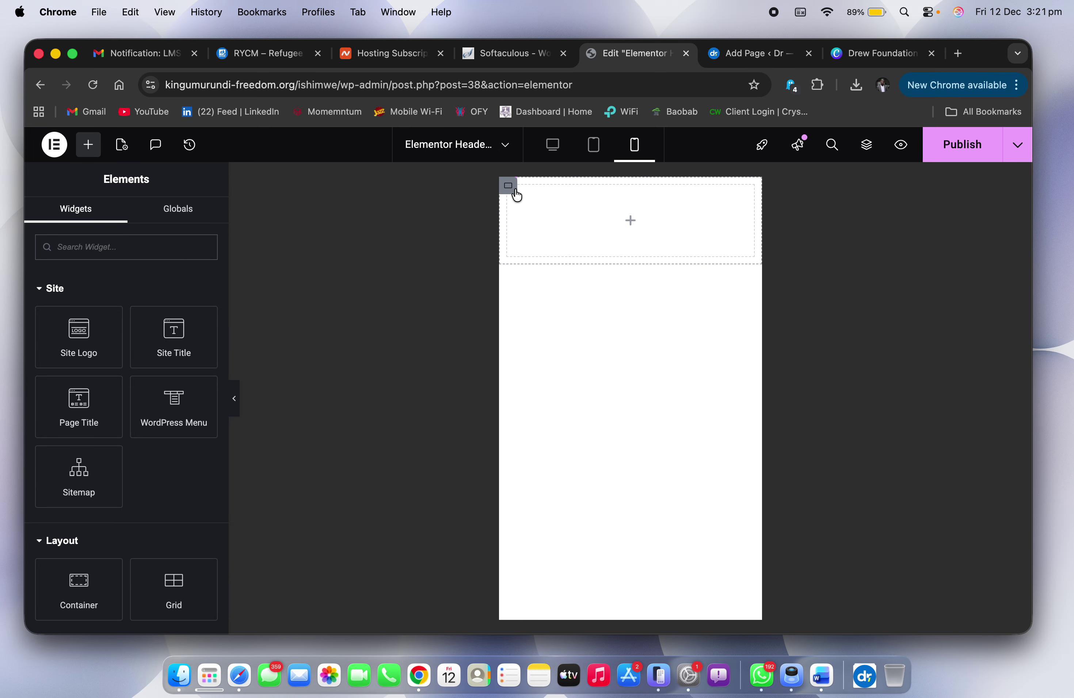
# Step: Set the outer container's minimum height to 100 vh
pyautogui.click(508, 186)
pyautogui.click(39, 437)
pyautogui.moveTo(41, 439); pyautogui.dragTo(56, 437)
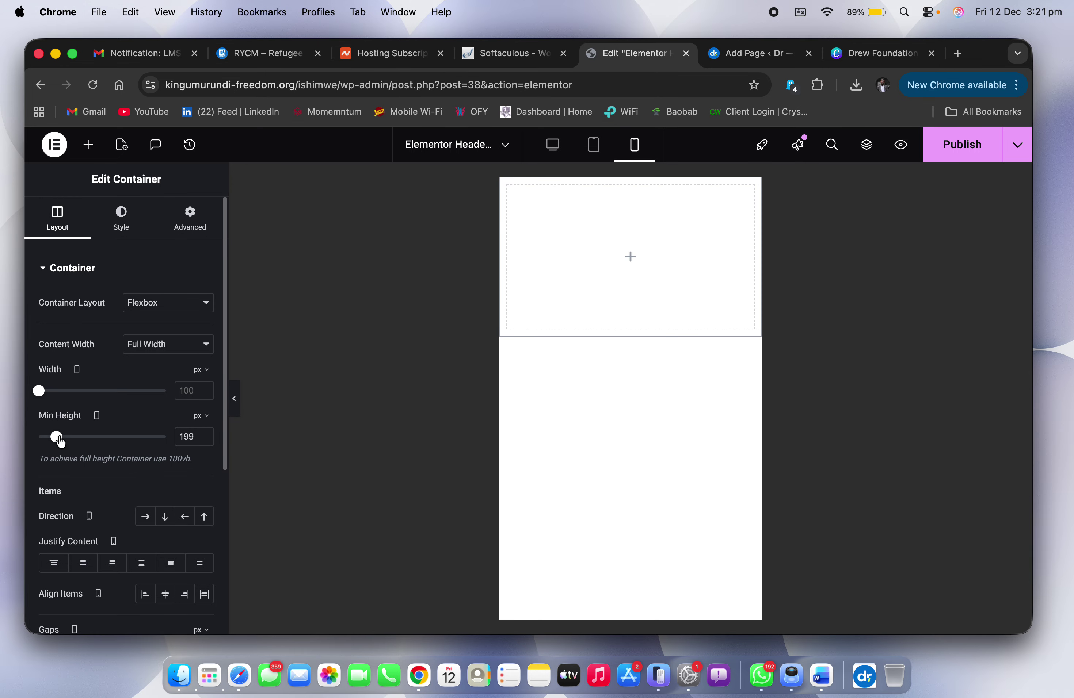
pyautogui.click(199, 415)
pyautogui.click(198, 480)
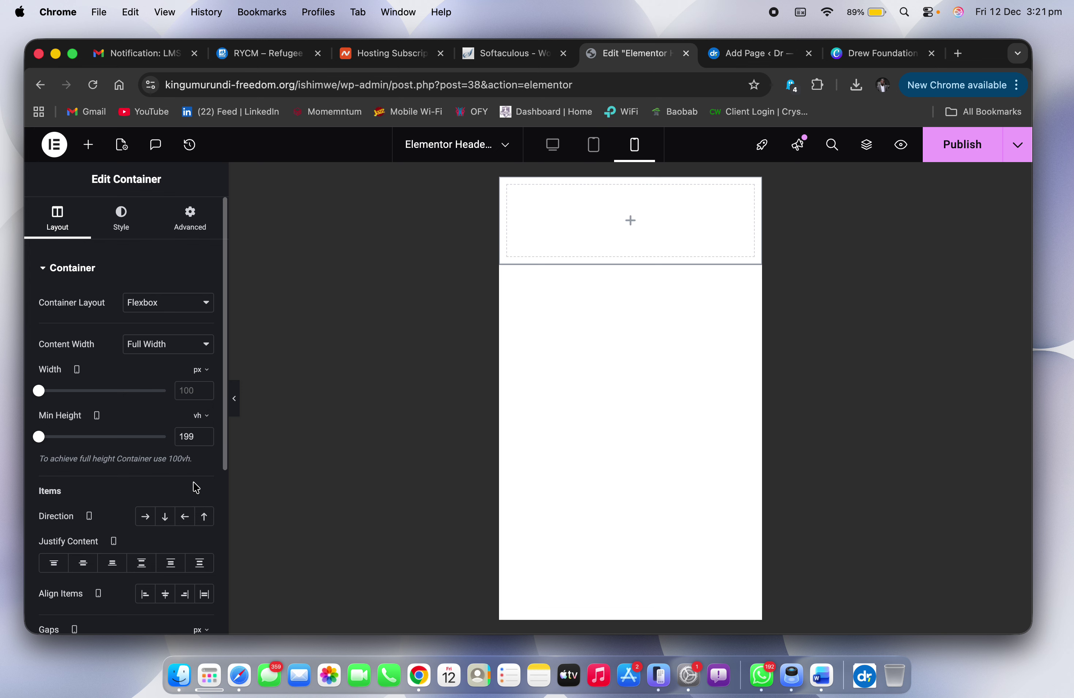
pyautogui.moveTo(39, 437); pyautogui.dragTo(167, 437)
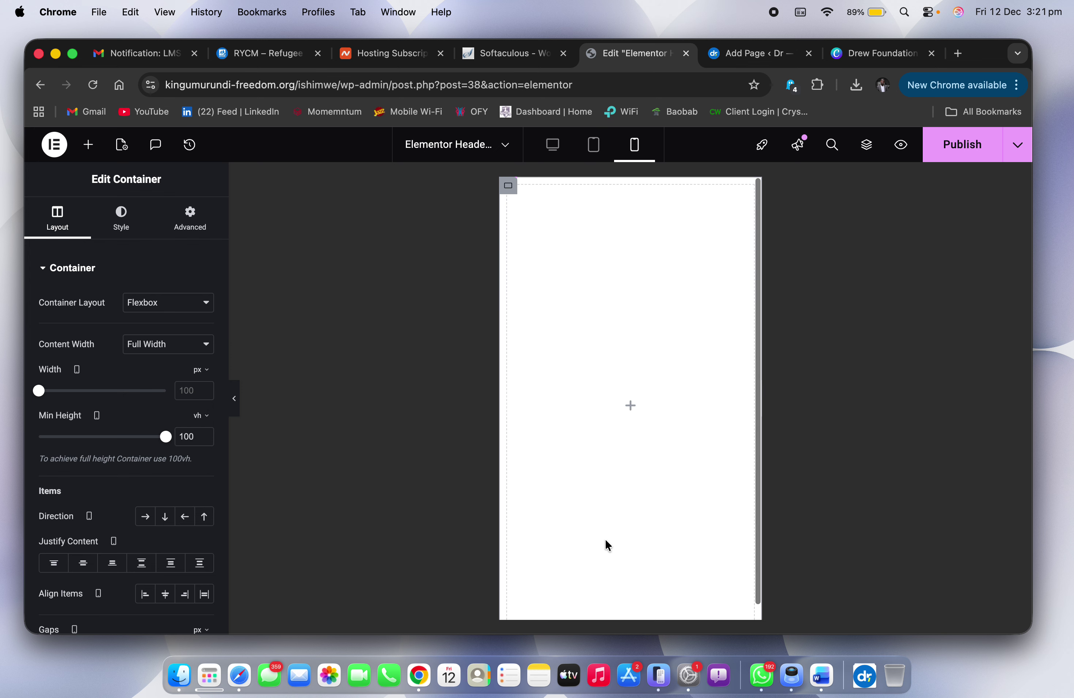
# Step: Add a container inside the full-height outer container, then check the reference mobile menu in iPhone Mirroring and return to Chrome
pyautogui.click(89, 144)
pyautogui.moveTo(91, 573); pyautogui.dragTo(635, 308)
pyautogui.hotkey('ctrl', 'Right')
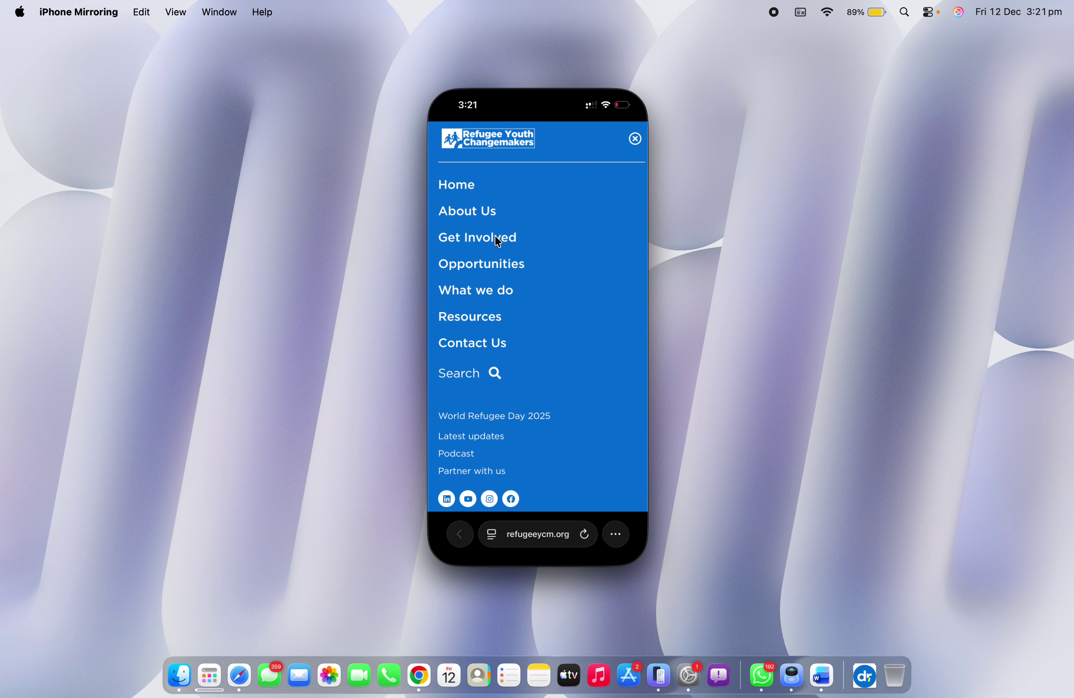
pyautogui.hotkey('ctrl', 'Left')
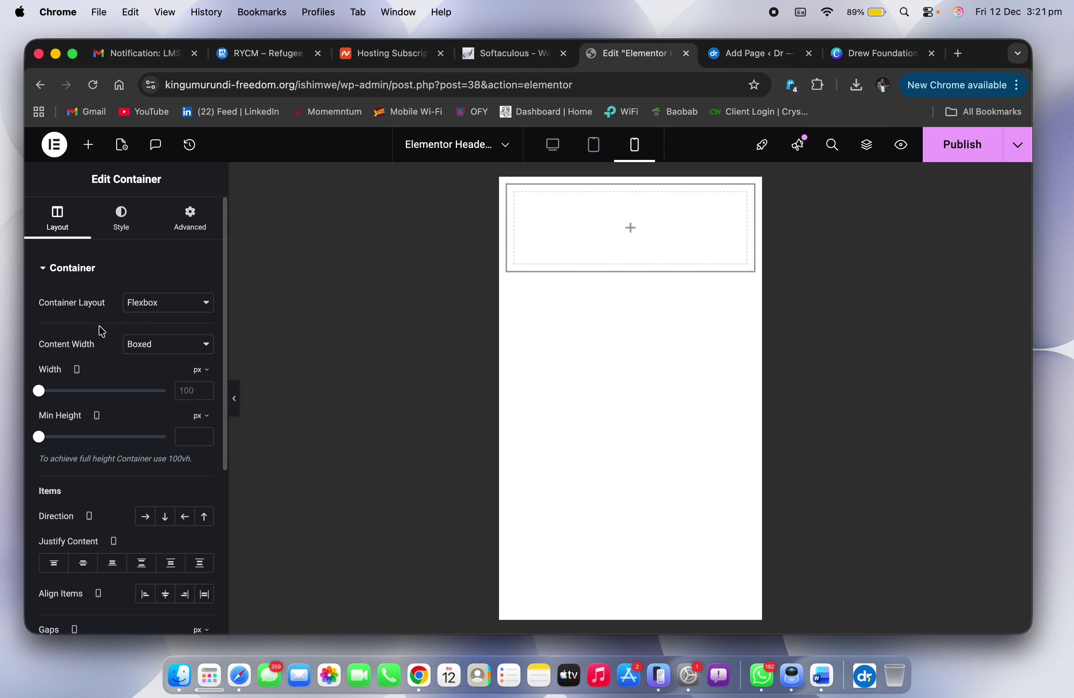
pyautogui.click(88, 144)
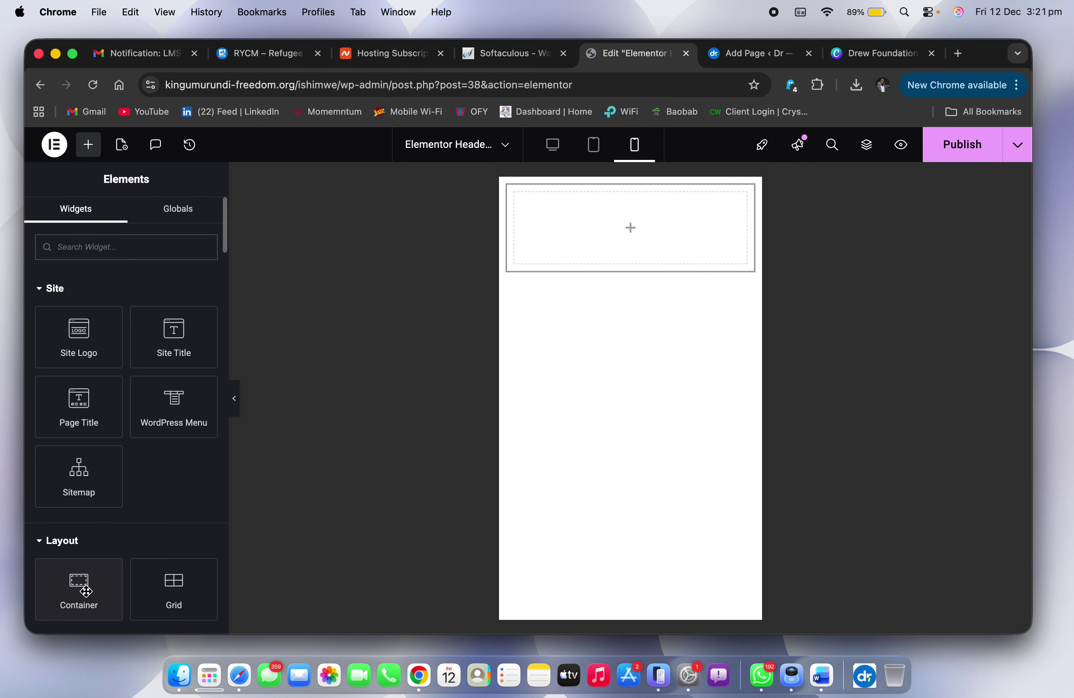
pyautogui.moveTo(86, 591); pyautogui.dragTo(646, 281)
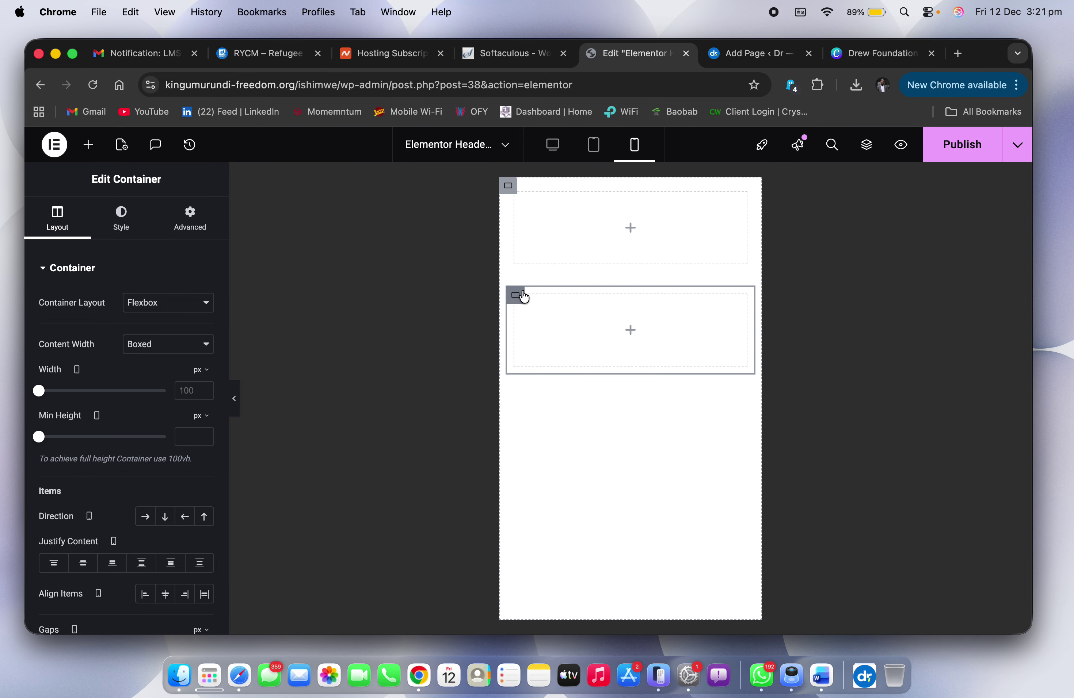
pyautogui.rightClick(524, 298)
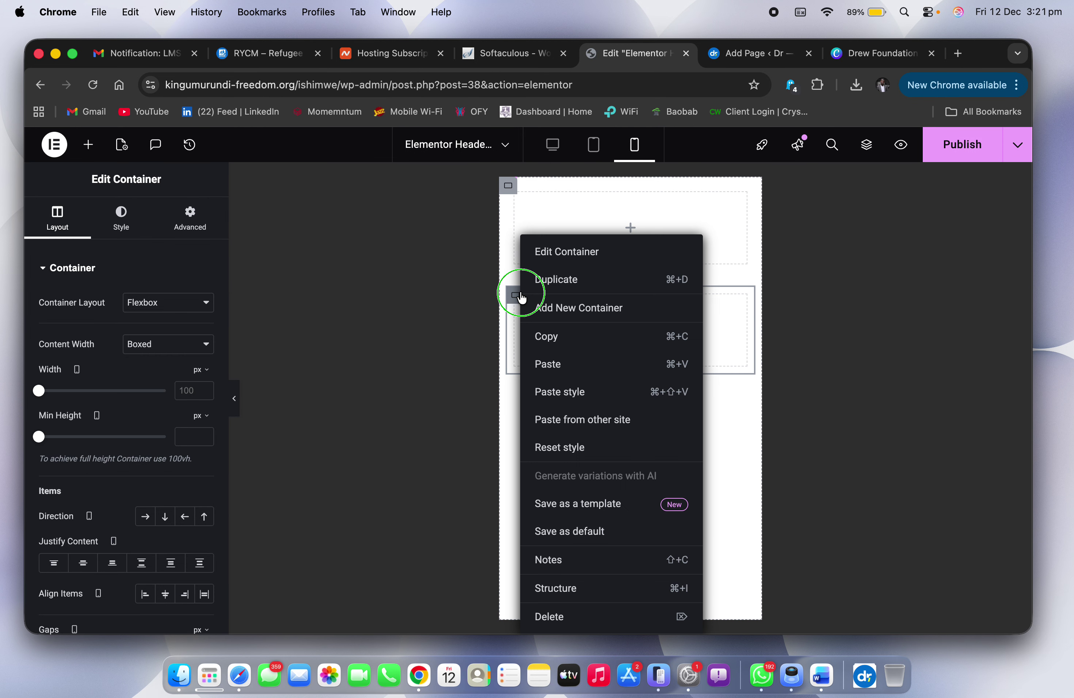
pyautogui.click(585, 611)
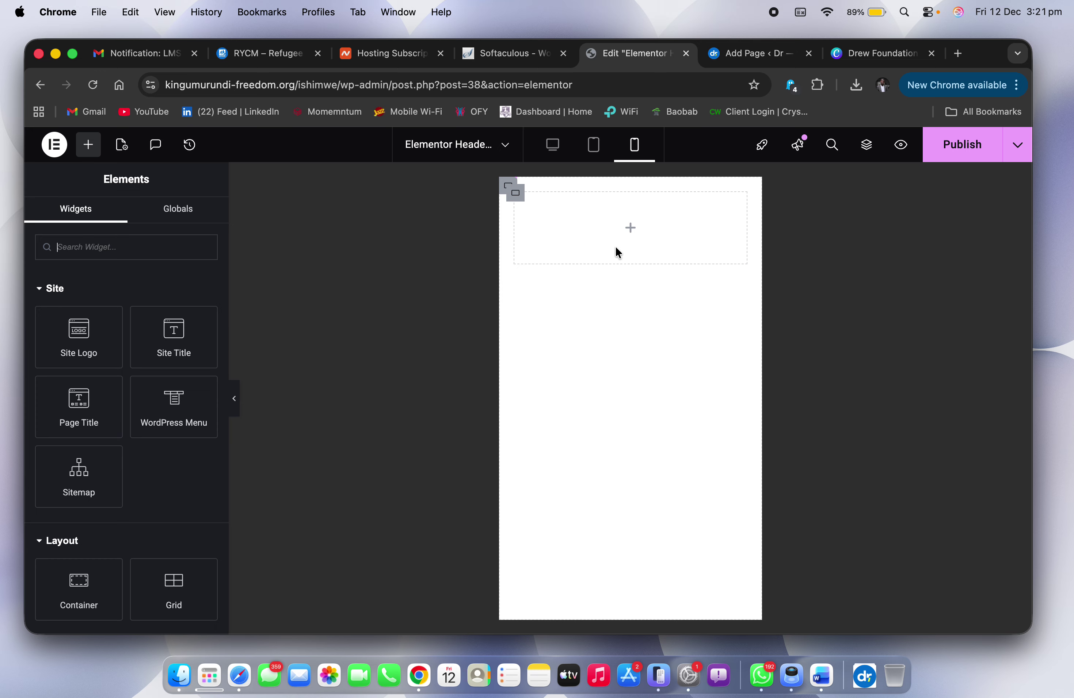
# Step: Add another container nested inside the inner boxed container
pyautogui.click(512, 192)
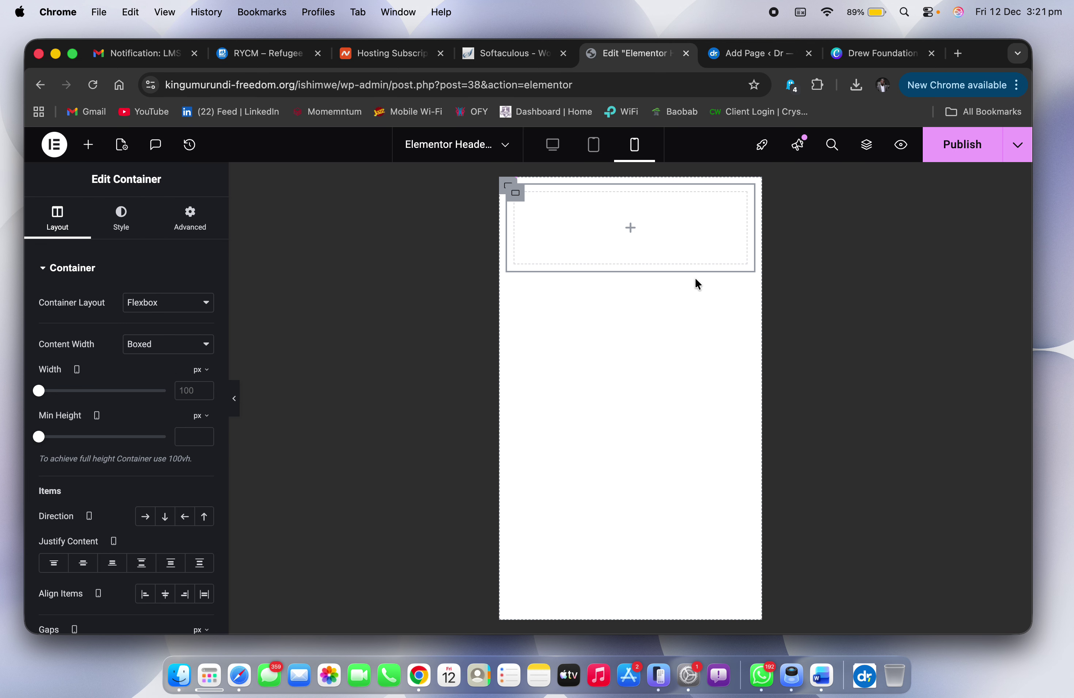
pyautogui.click(88, 144)
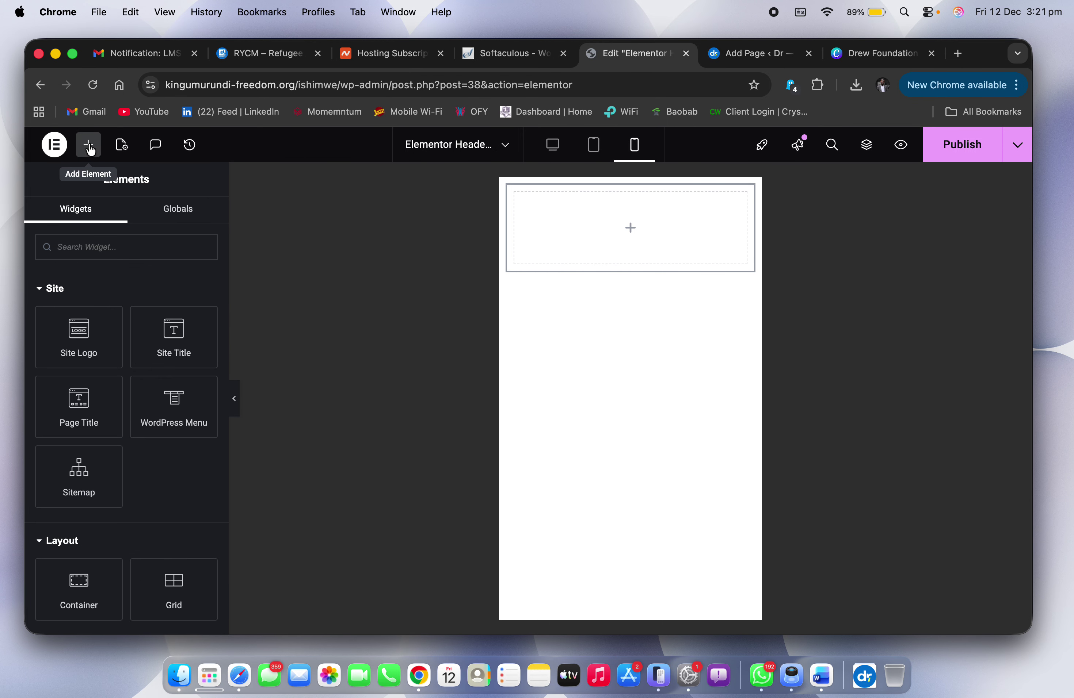
pyautogui.moveTo(79, 587); pyautogui.dragTo(609, 235)
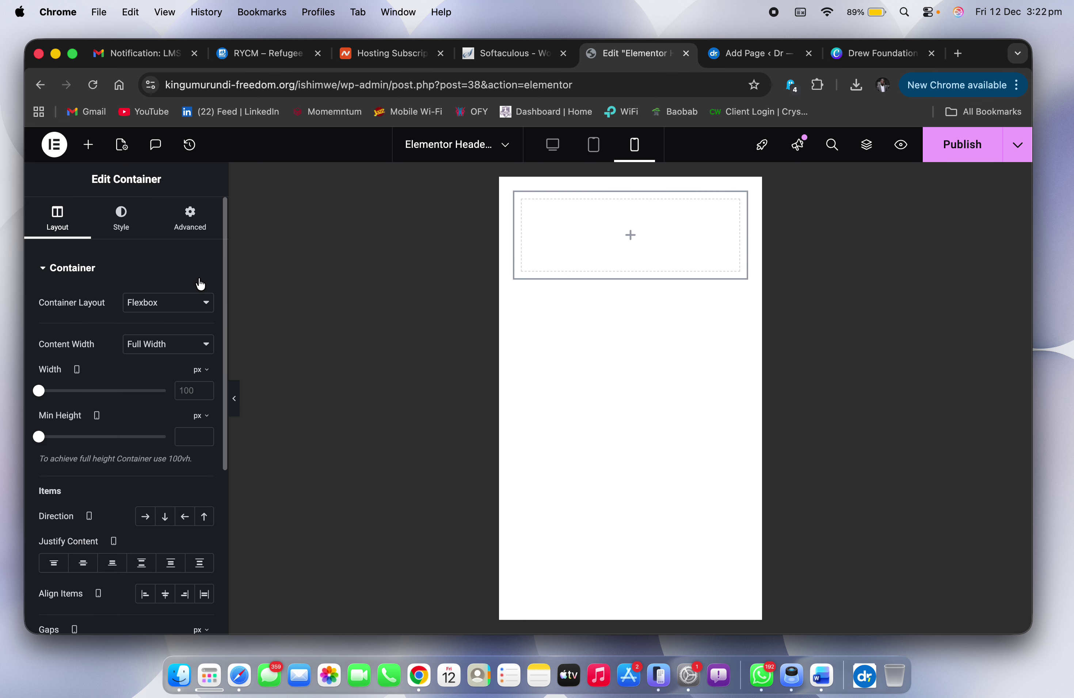
# Step: Set the inner boxed container's minimum height to about 71 vh
pyautogui.click(520, 193)
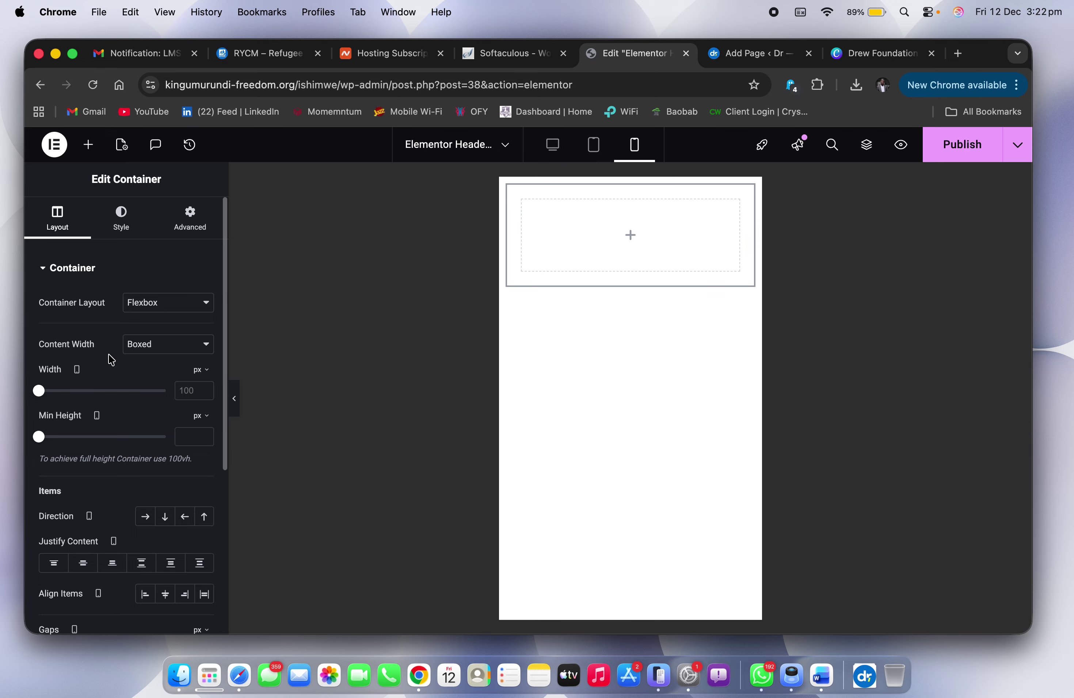
pyautogui.click(201, 415)
pyautogui.click(200, 488)
pyautogui.moveTo(40, 437); pyautogui.dragTo(135, 448)
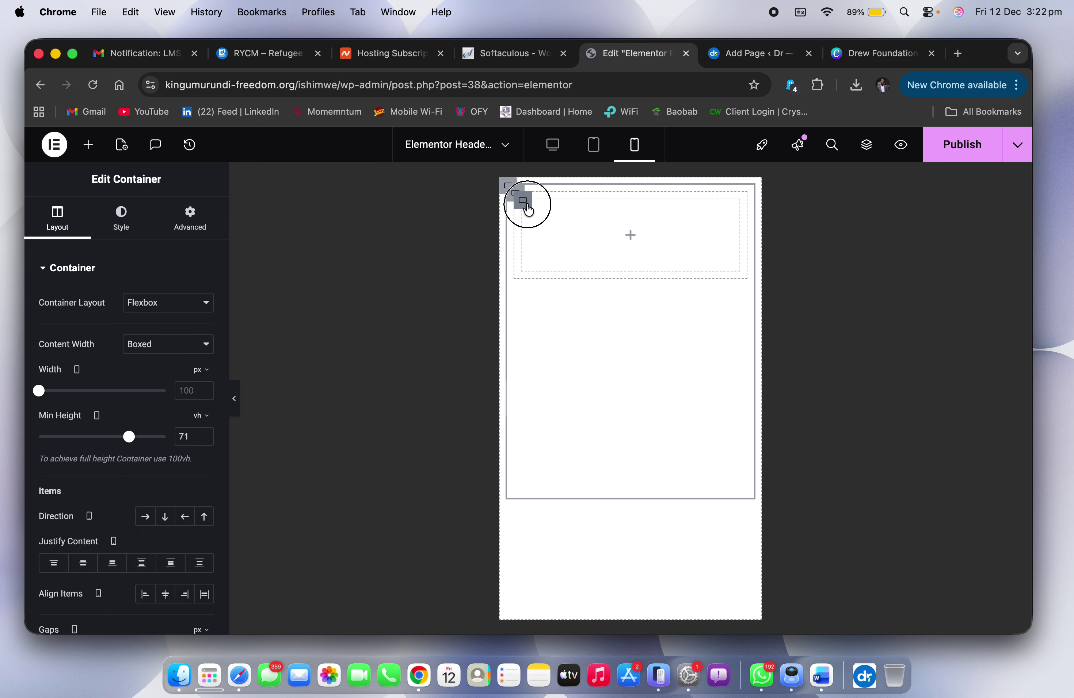
# Step: Check the reference menu in iPhone Mirroring, then change the innermost container in Chrome to a Grid layout with 2 columns and 1 row
pyautogui.click(526, 207)
pyautogui.hotkey('ctrl', 'Right')
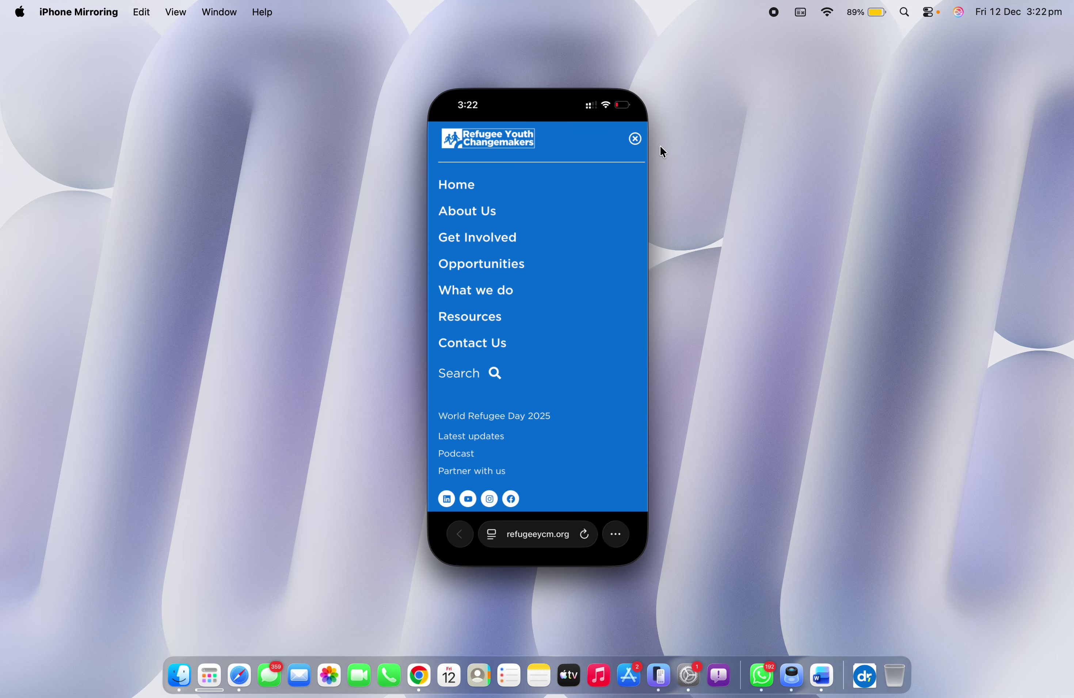
pyautogui.press('super+Tab')
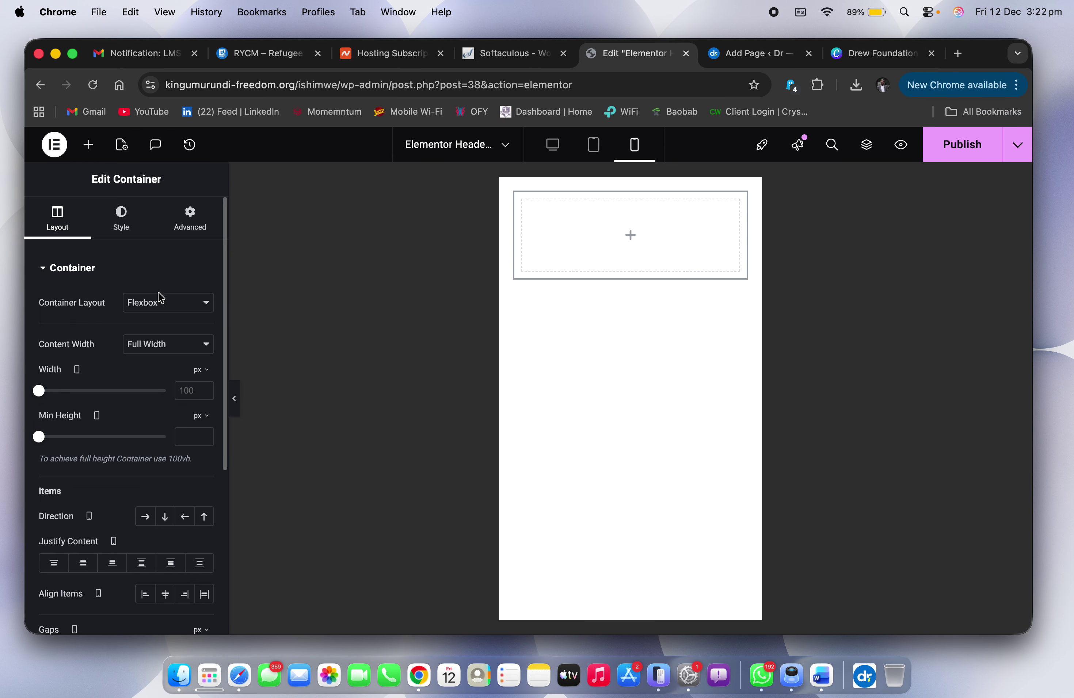
pyautogui.click(157, 302)
pyautogui.click(180, 318)
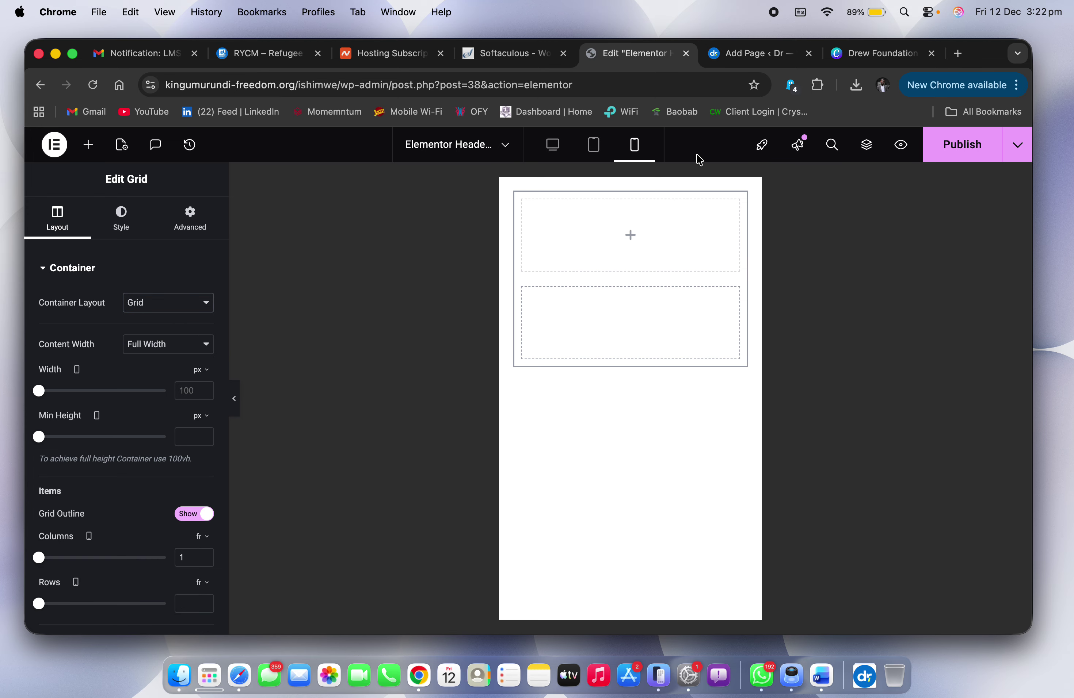
pyautogui.click(205, 555)
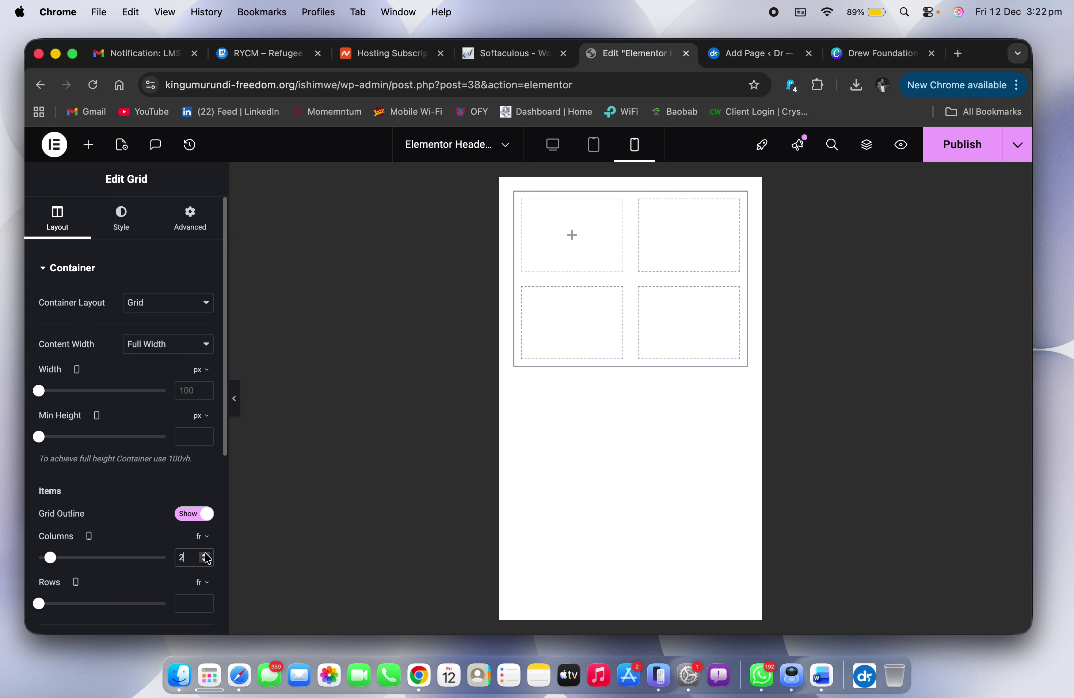
pyautogui.scroll(-1, 145, 577)
pyautogui.click(179, 571)
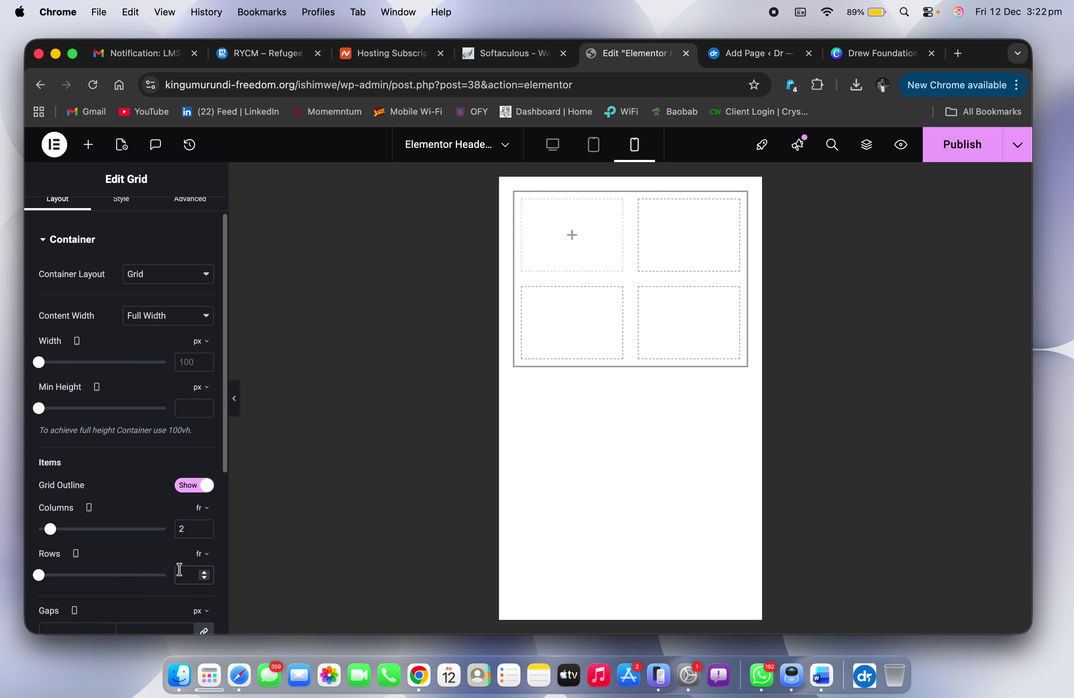
pyautogui.write('1')
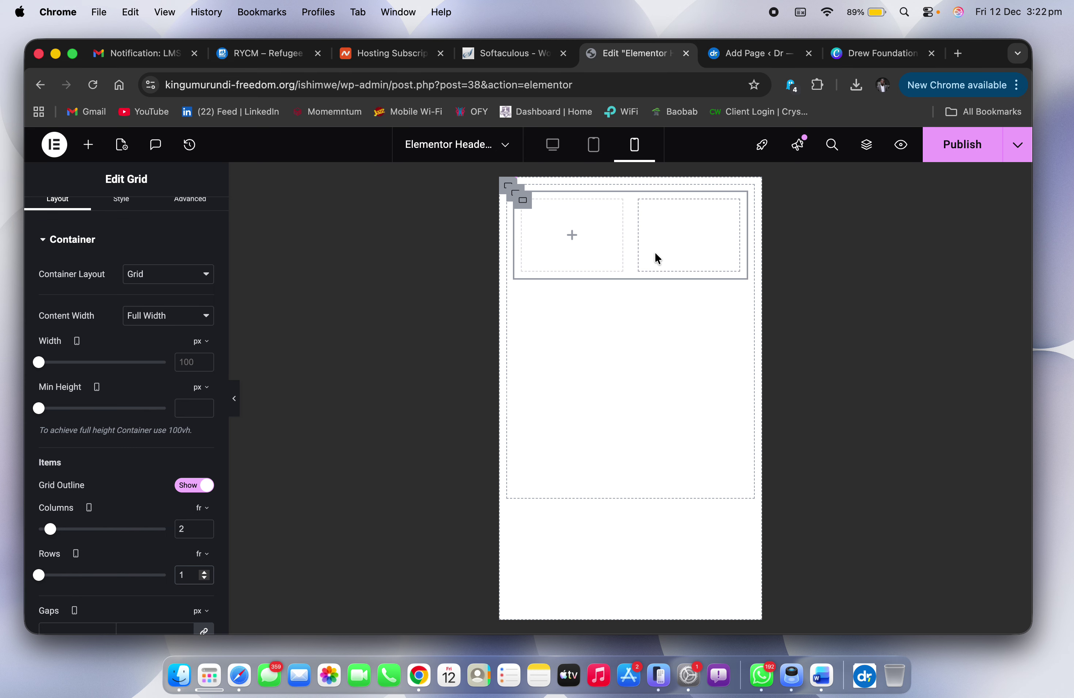
# Step: Set the padding of the boxed container around the grid to 0 px on all sides
pyautogui.click(516, 196)
pyautogui.click(510, 187)
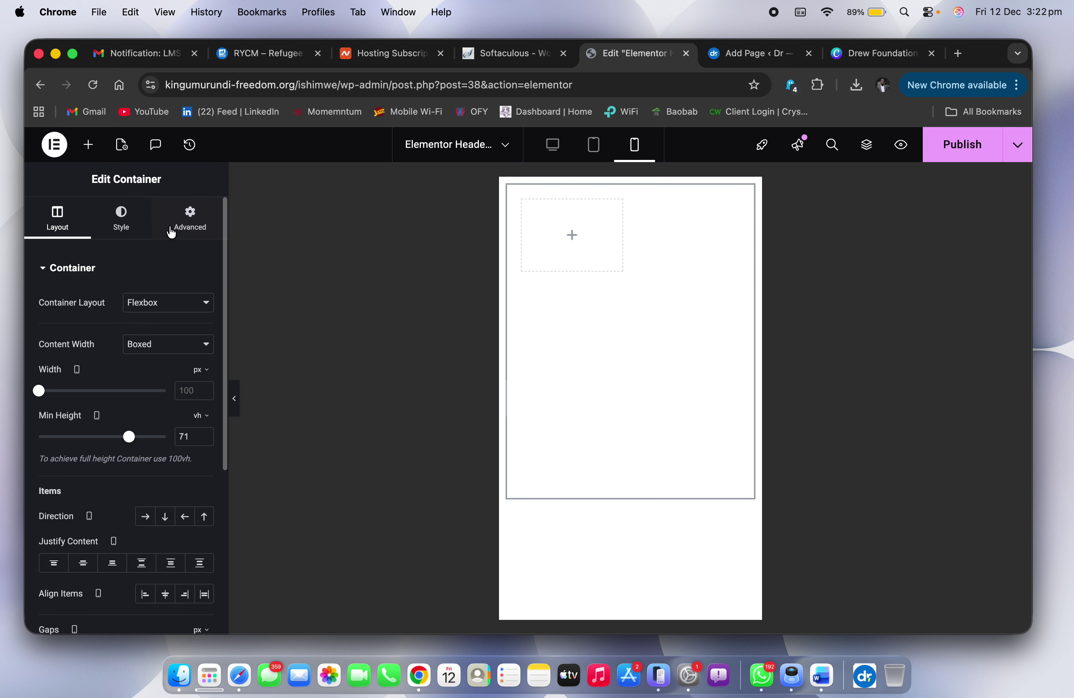
pyautogui.click(190, 218)
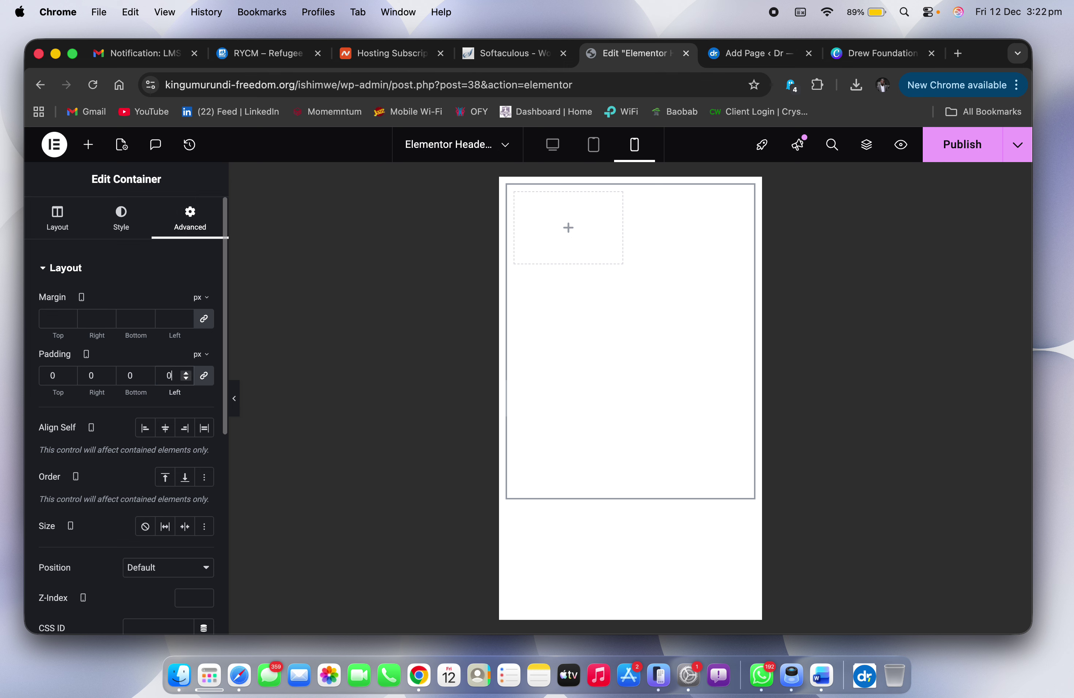
# Step: Add a container to the first cell of the grid
pyautogui.click(515, 194)
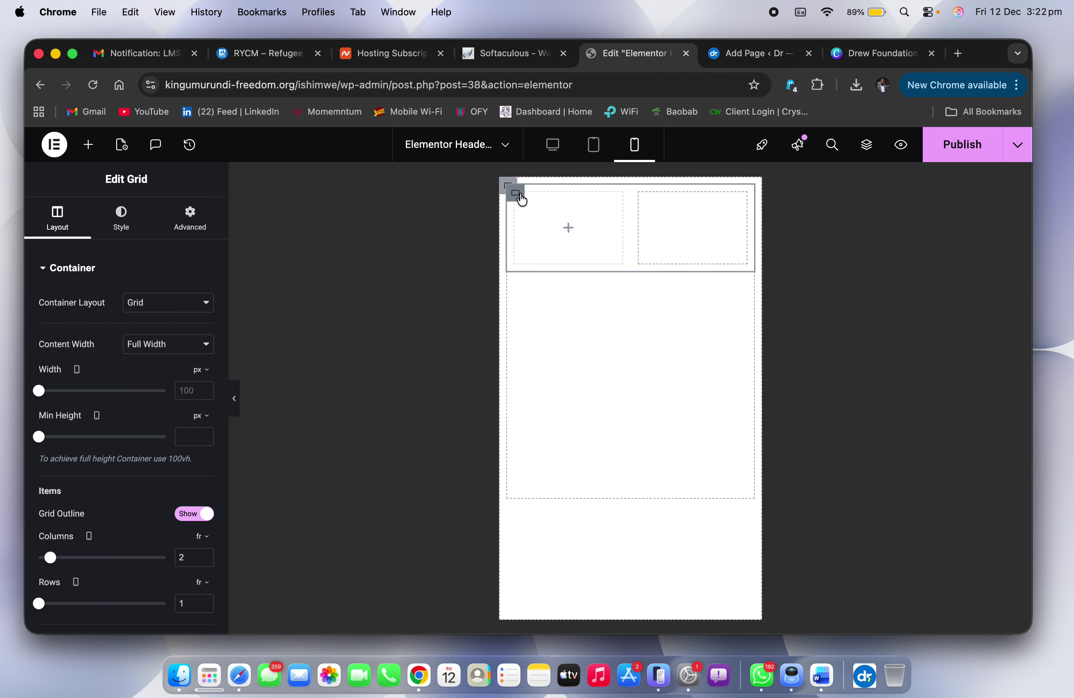
pyautogui.click(89, 145)
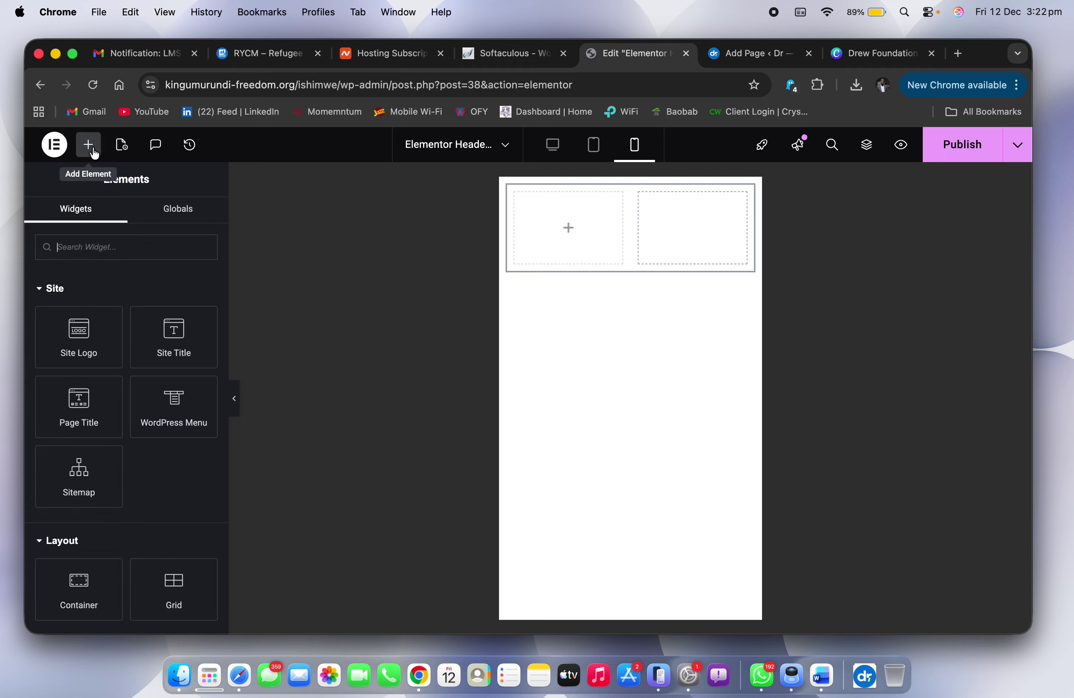
pyautogui.moveTo(77, 595); pyautogui.dragTo(560, 233)
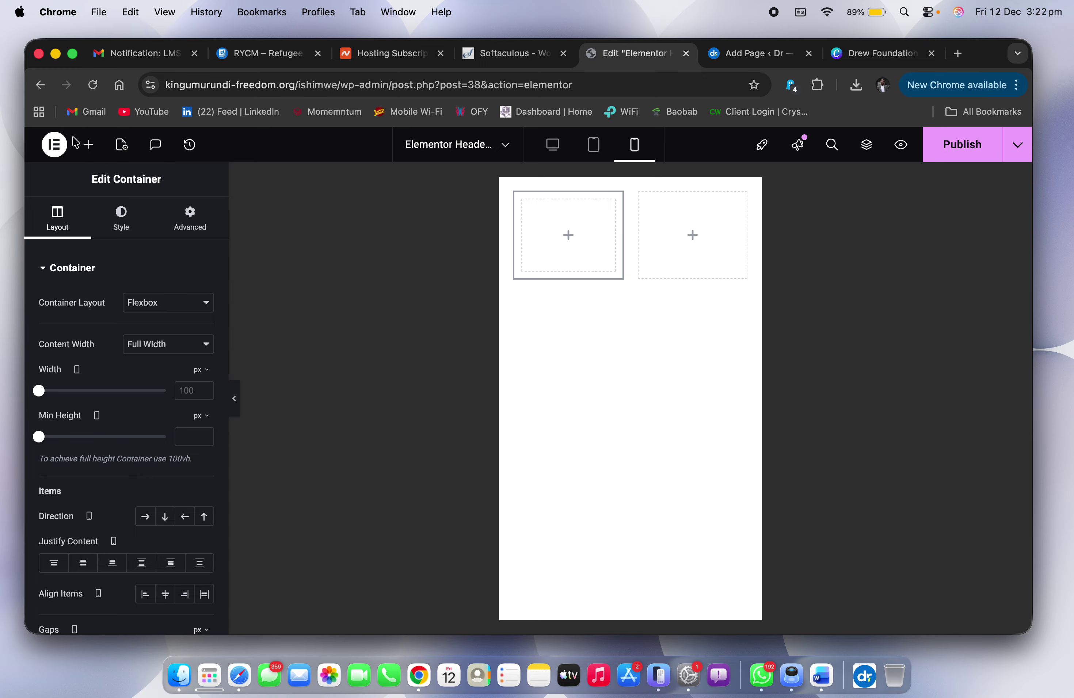
# Step: Place a Site Logo widget in the first grid cell's container and compare it with the reference menu in iPhone Mirroring
pyautogui.click(89, 144)
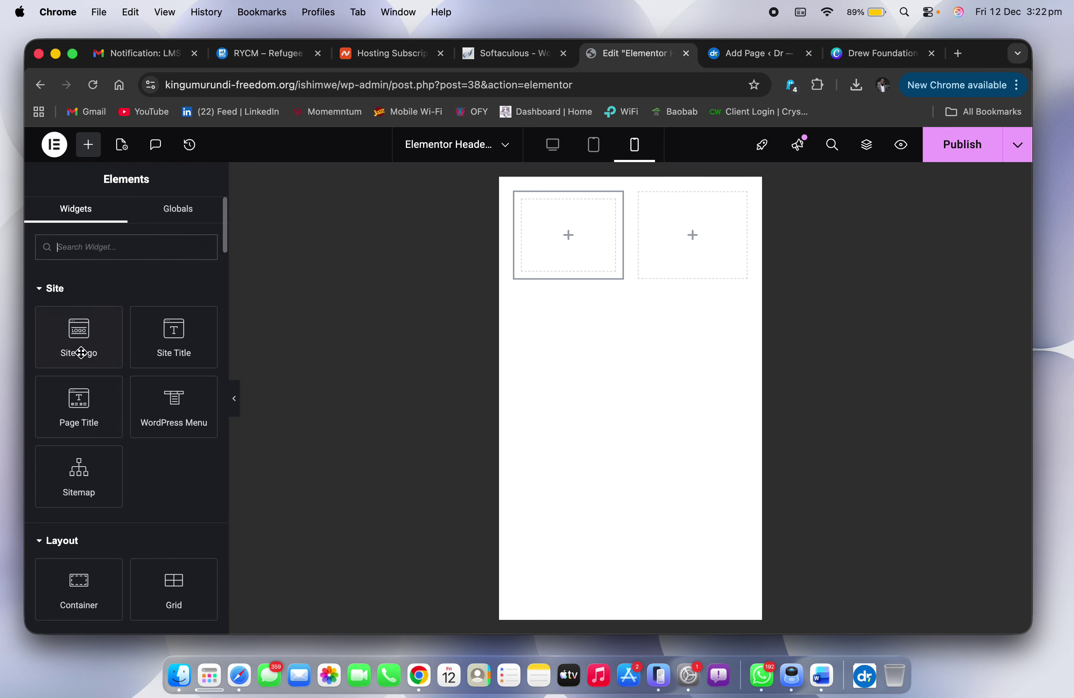
pyautogui.moveTo(81, 353)
pyautogui.mouseDown()
pyautogui.moveTo(587, 271)
pyautogui.moveTo(578, 261)
pyautogui.mouseUp()
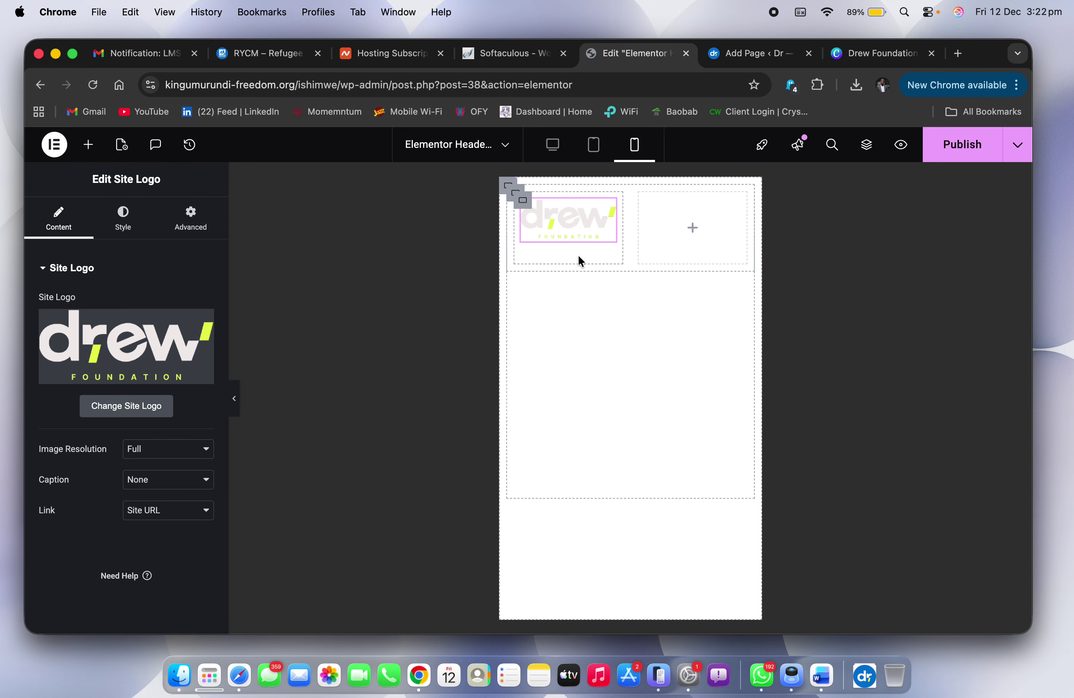
pyautogui.hotkey('ctrl', 'Right')
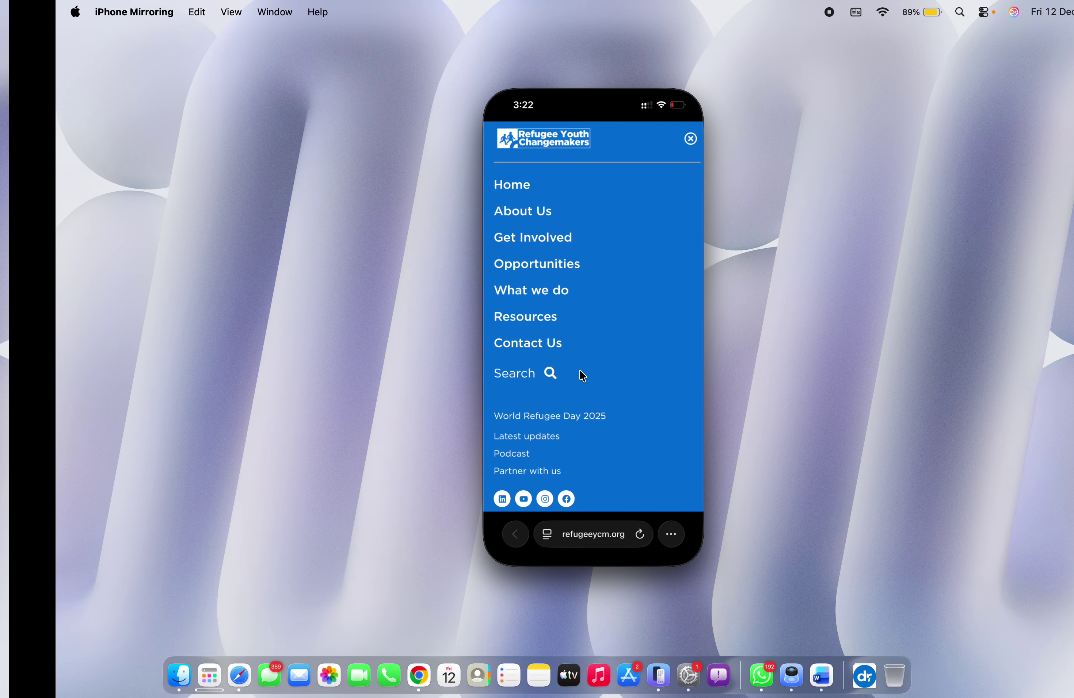
pyautogui.hotkey('ctrl', 'Left')
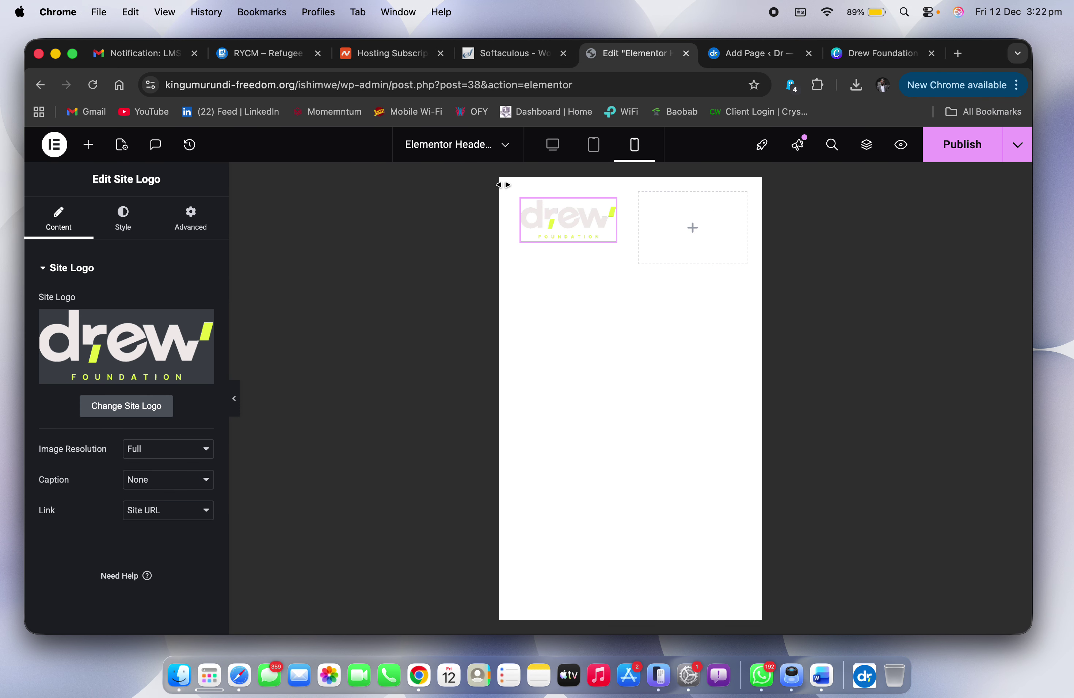
# Step: Give the outermost full-height container a classic background in the Primary global color
pyautogui.click(509, 186)
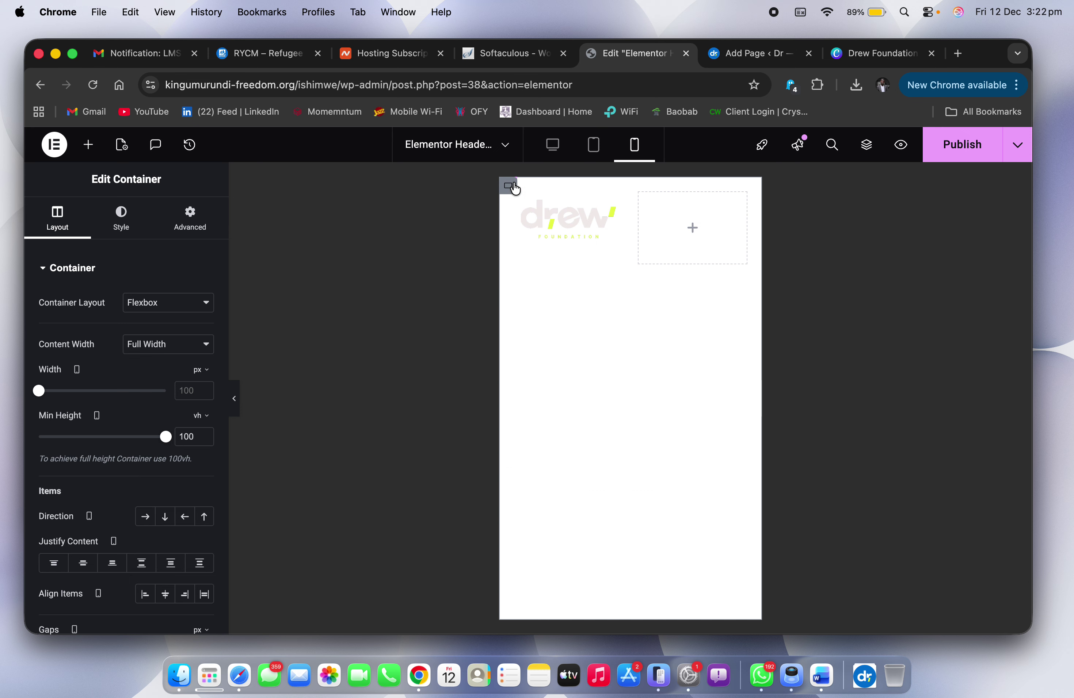
pyautogui.click(122, 229)
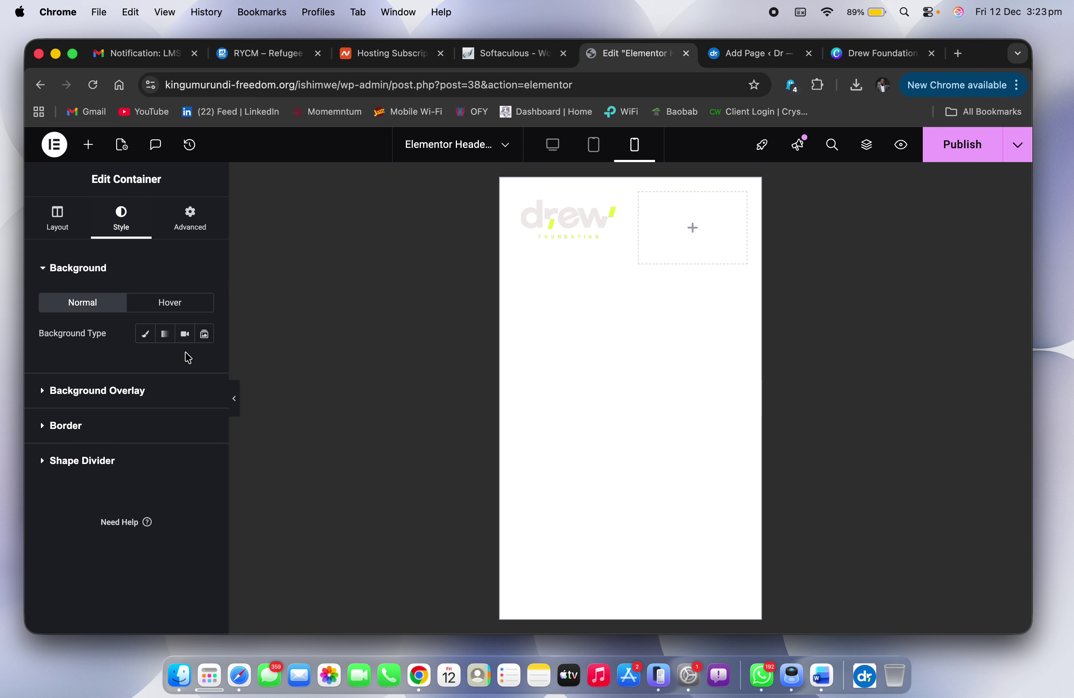
pyautogui.click(144, 334)
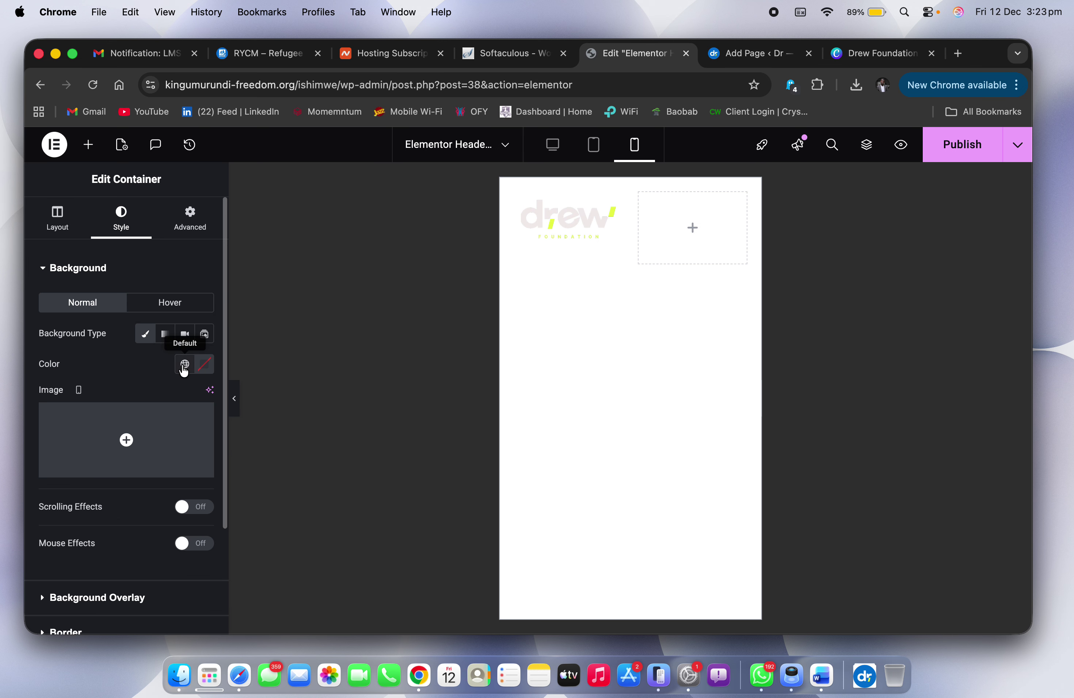
pyautogui.click(183, 368)
pyautogui.click(133, 428)
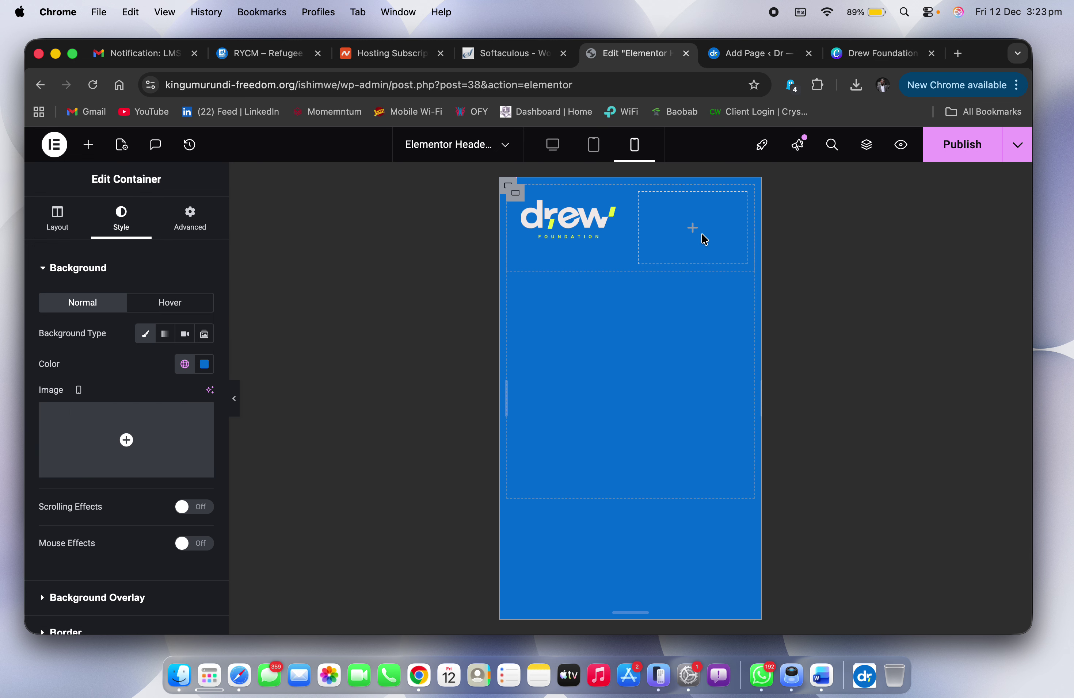
# Step: Set the site logo's width to 63% with left alignment and compare it with the reference menu in iPhone Mirroring
pyautogui.click(608, 213)
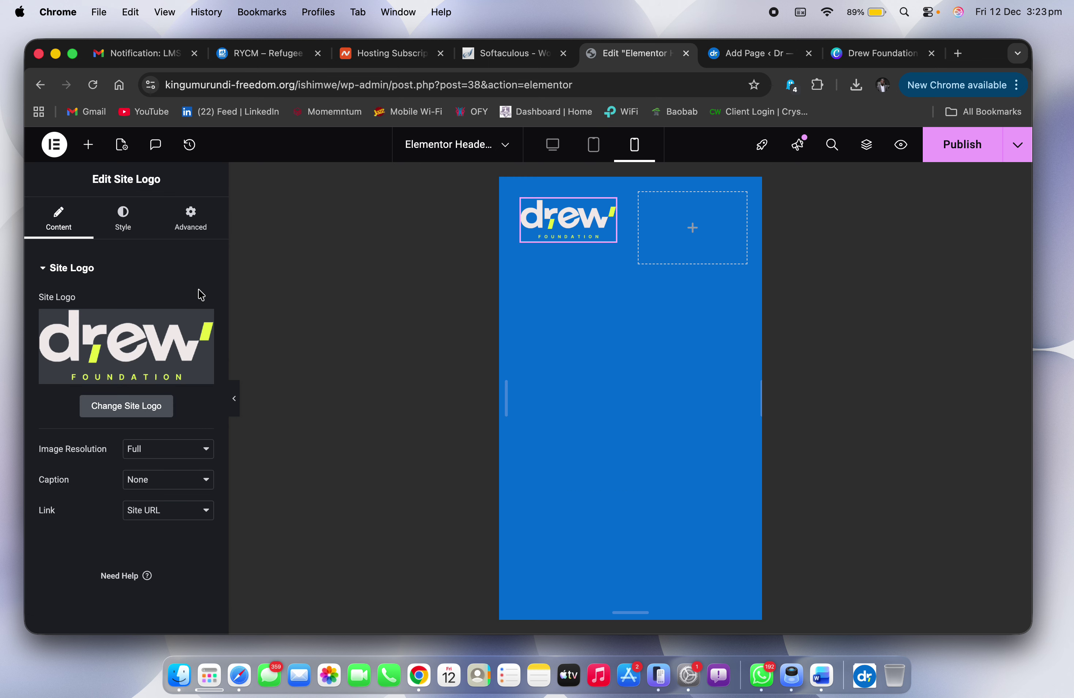
pyautogui.click(121, 218)
pyautogui.moveTo(40, 353); pyautogui.dragTo(117, 358)
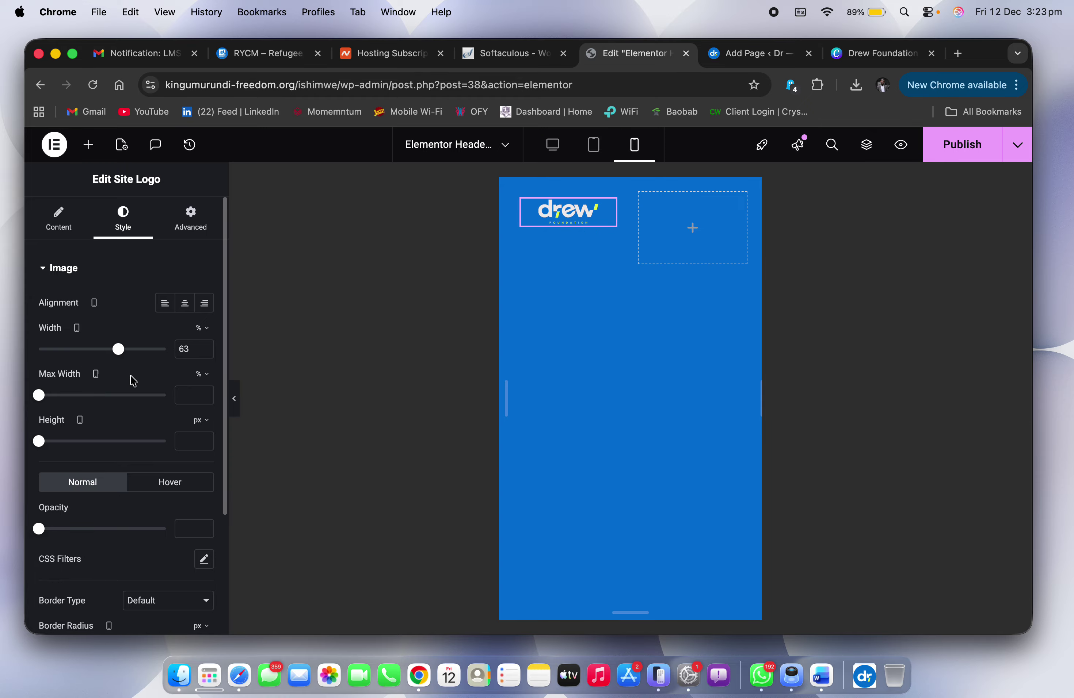
pyautogui.click(165, 303)
pyautogui.hotkey('ctrl', 'Right')
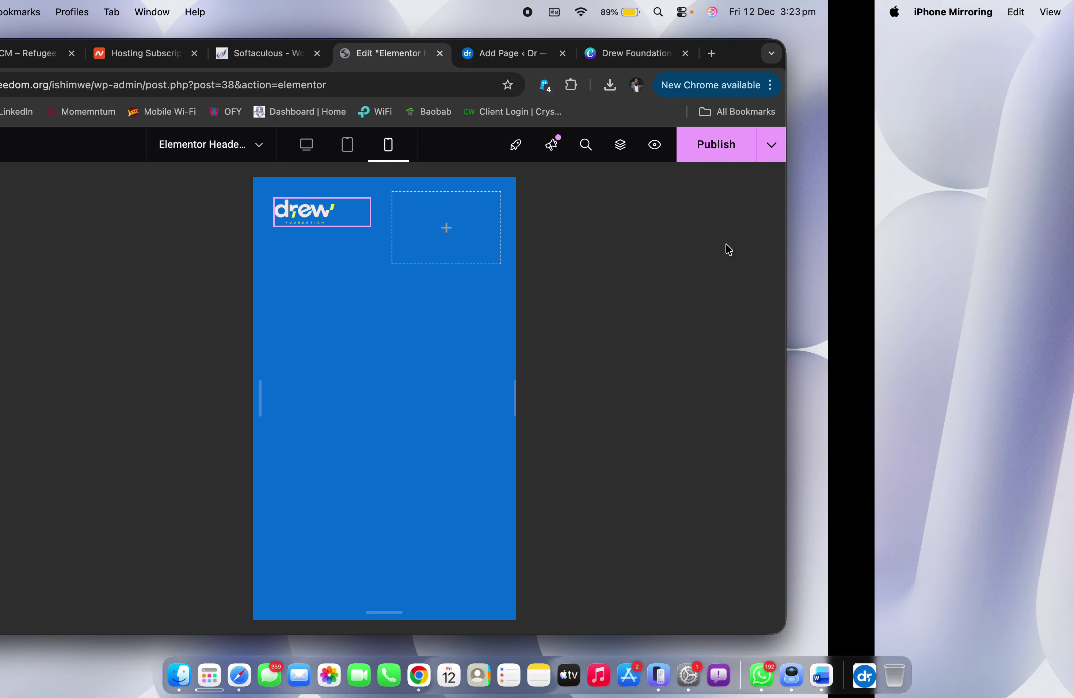
pyautogui.hotkey('ctrl', 'Left')
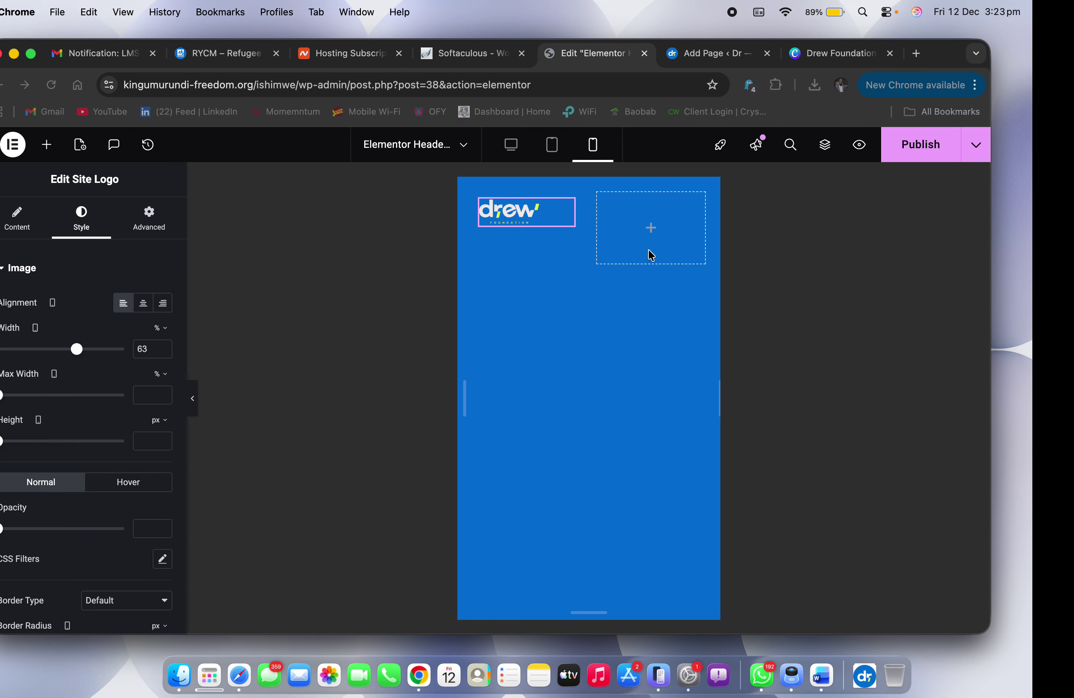
# Step: Add a container to the second grid cell and place an Icon widget inside it
pyautogui.click(78, 139)
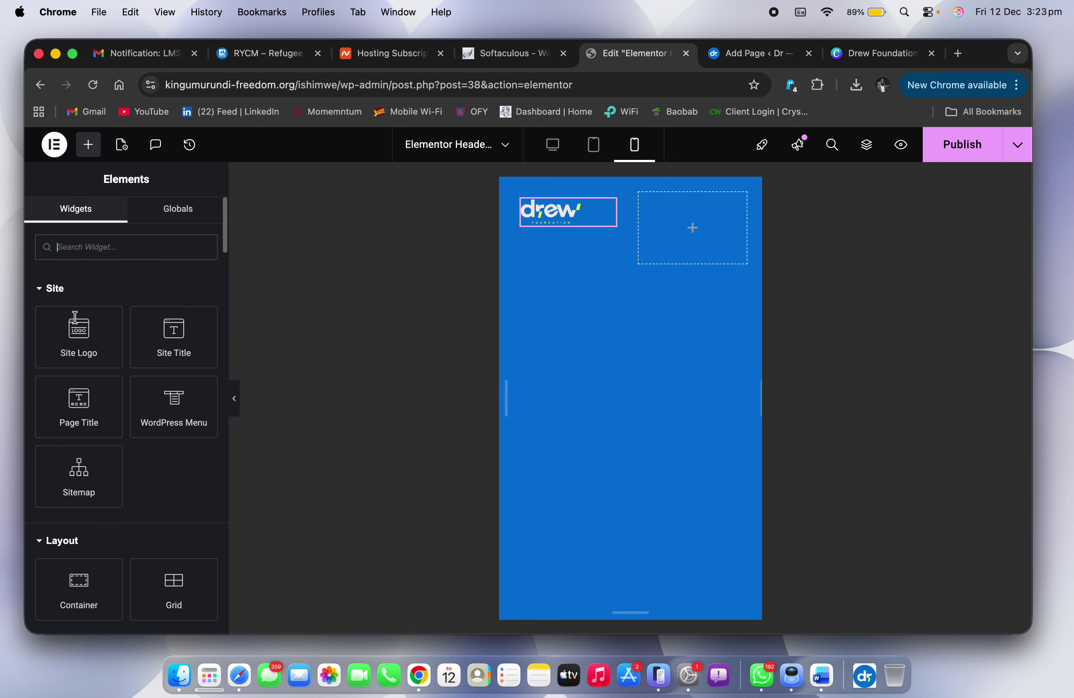
pyautogui.moveTo(79, 588); pyautogui.dragTo(695, 233)
pyautogui.click(89, 154)
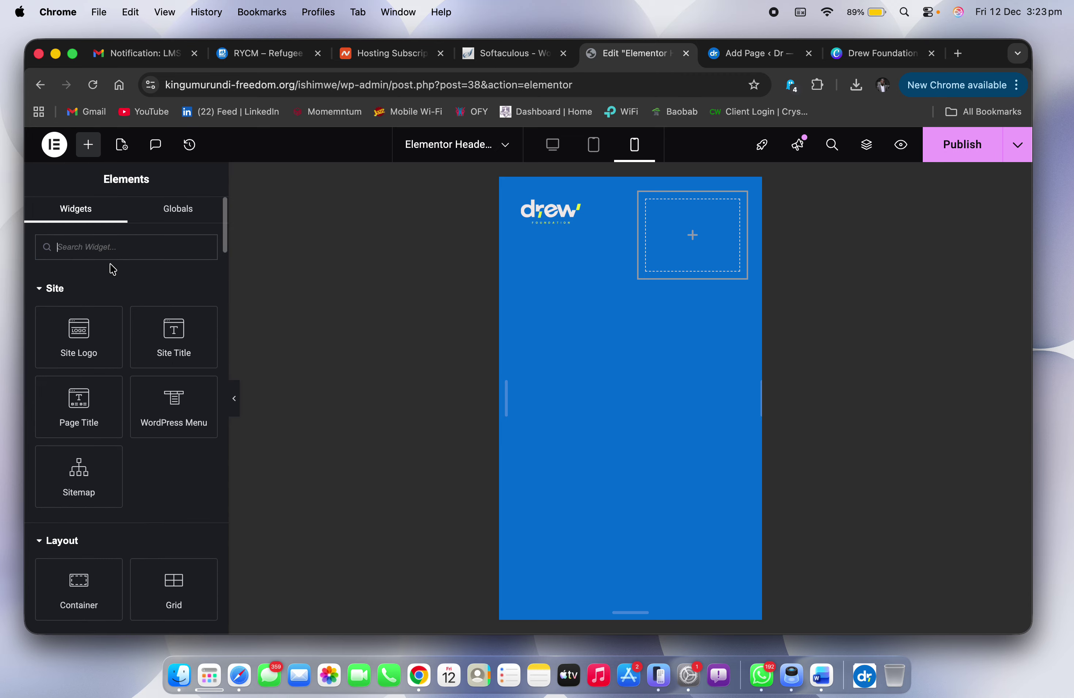
pyautogui.write('icon')
pyautogui.moveTo(87, 319); pyautogui.dragTo(684, 264)
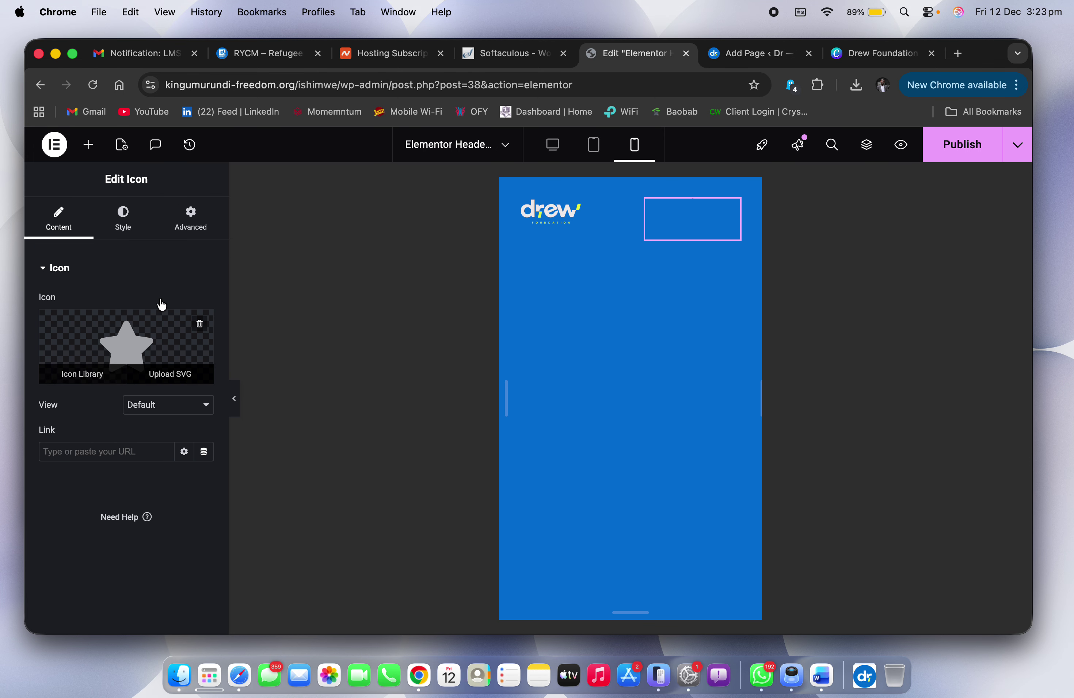
# Step: Set the icon's primary color to the global color "blue" (#FFFFFF) and align the icon to the right
pyautogui.click(122, 221)
pyautogui.click(184, 367)
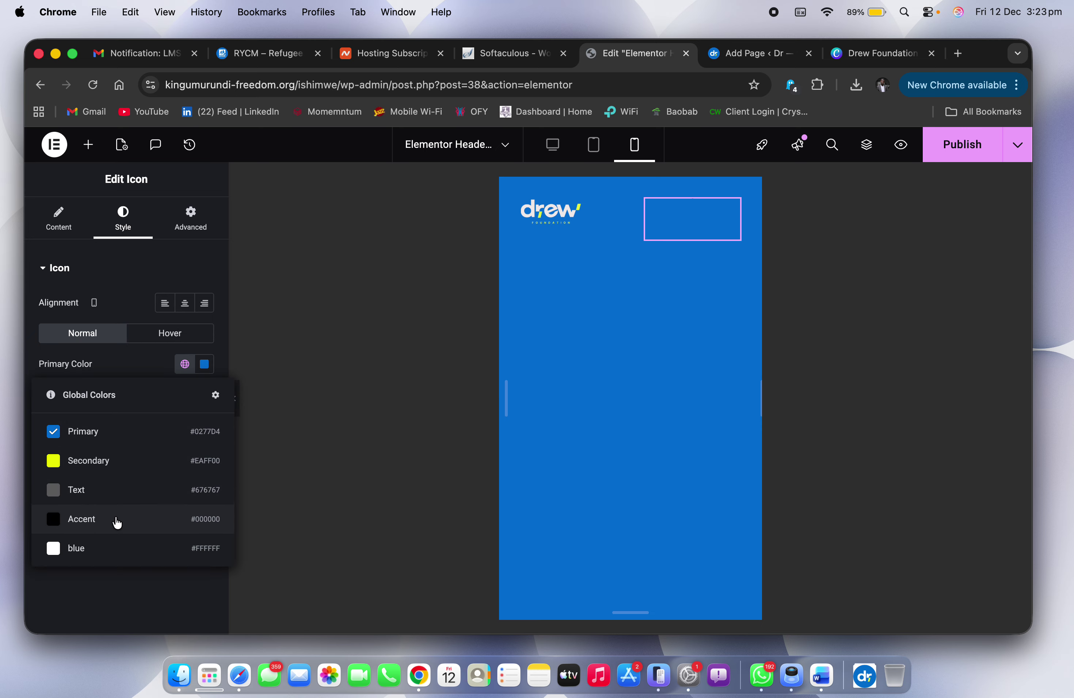
pyautogui.click(107, 546)
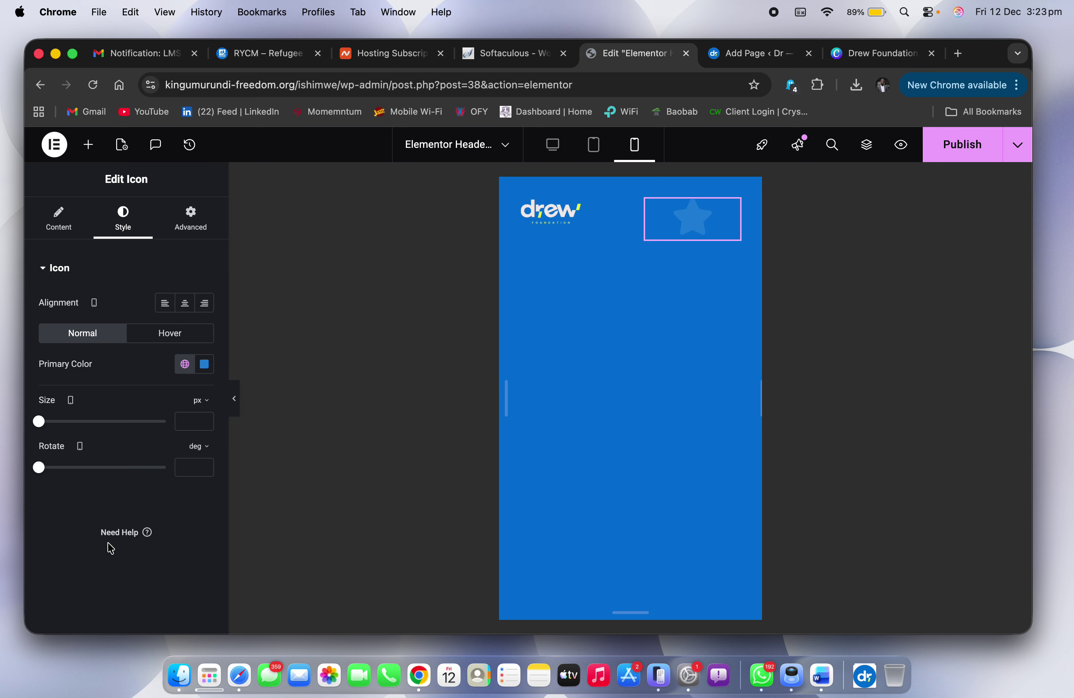
pyautogui.click(207, 309)
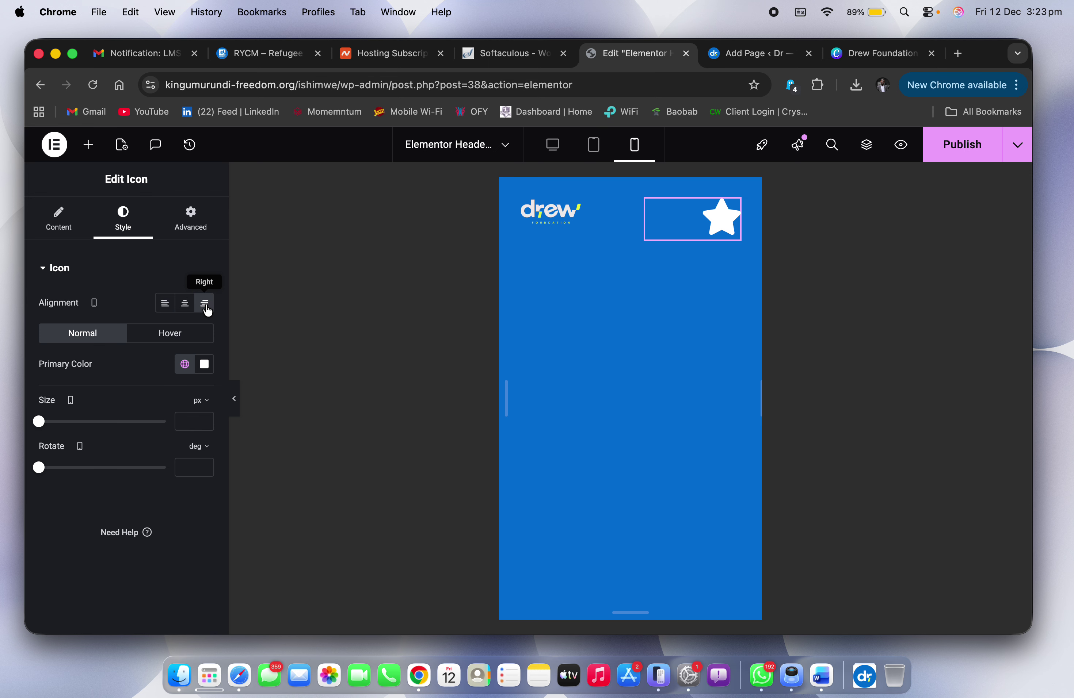
# Step: Replace the star with the outlined Times circle icon from the icon library and set its size to 25 px
pyautogui.click(58, 220)
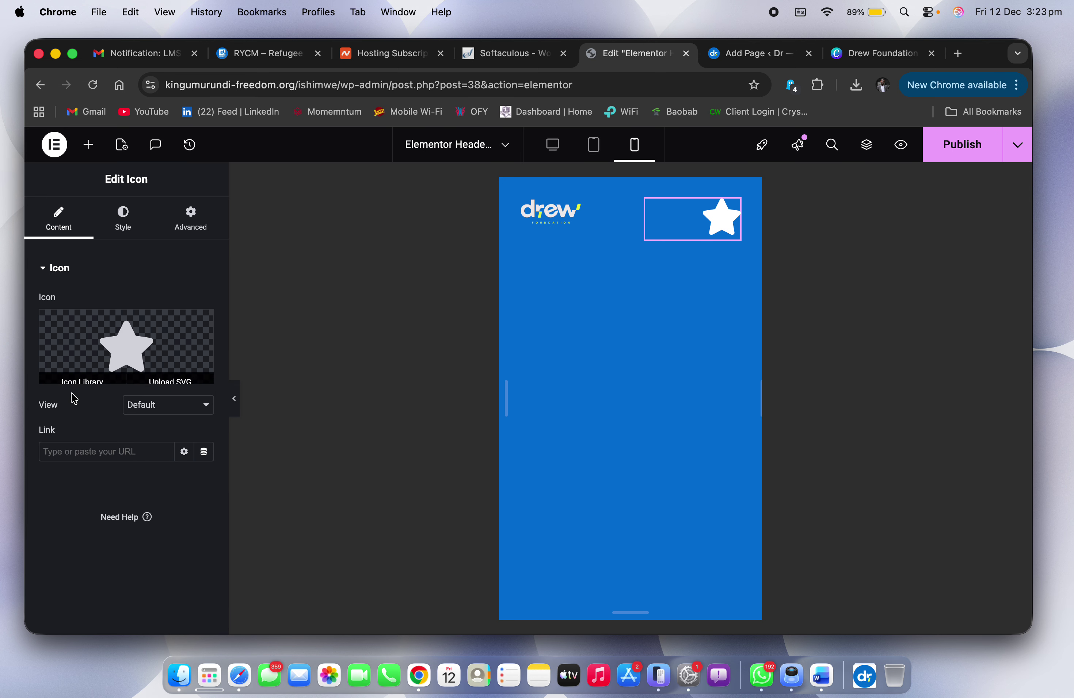
pyautogui.click(73, 379)
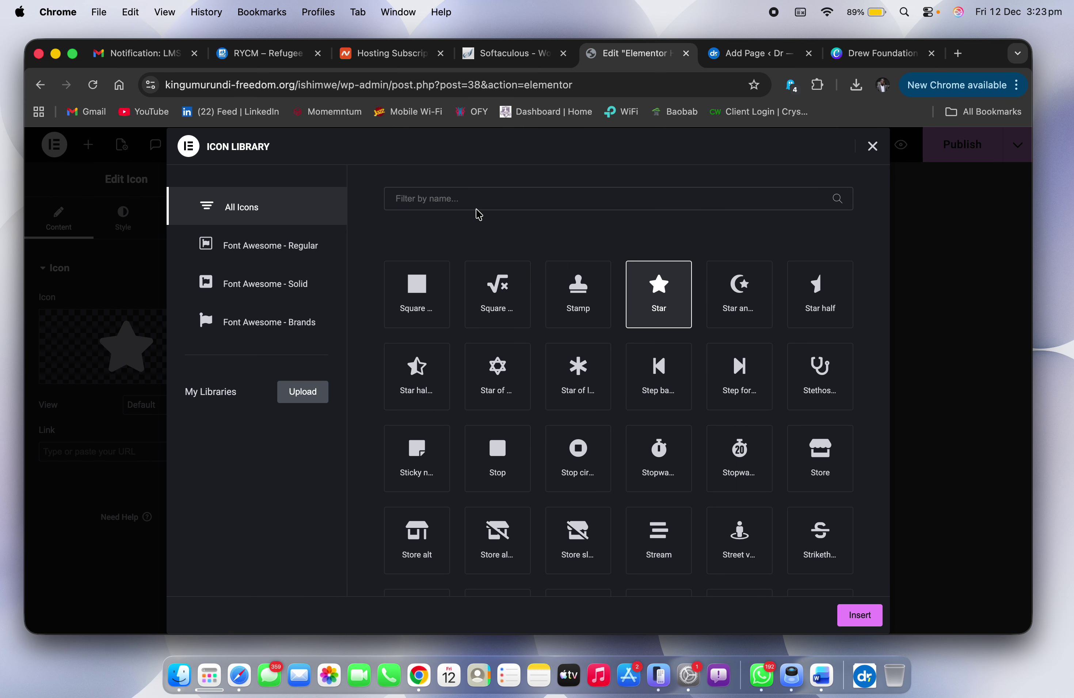
pyautogui.click(467, 205)
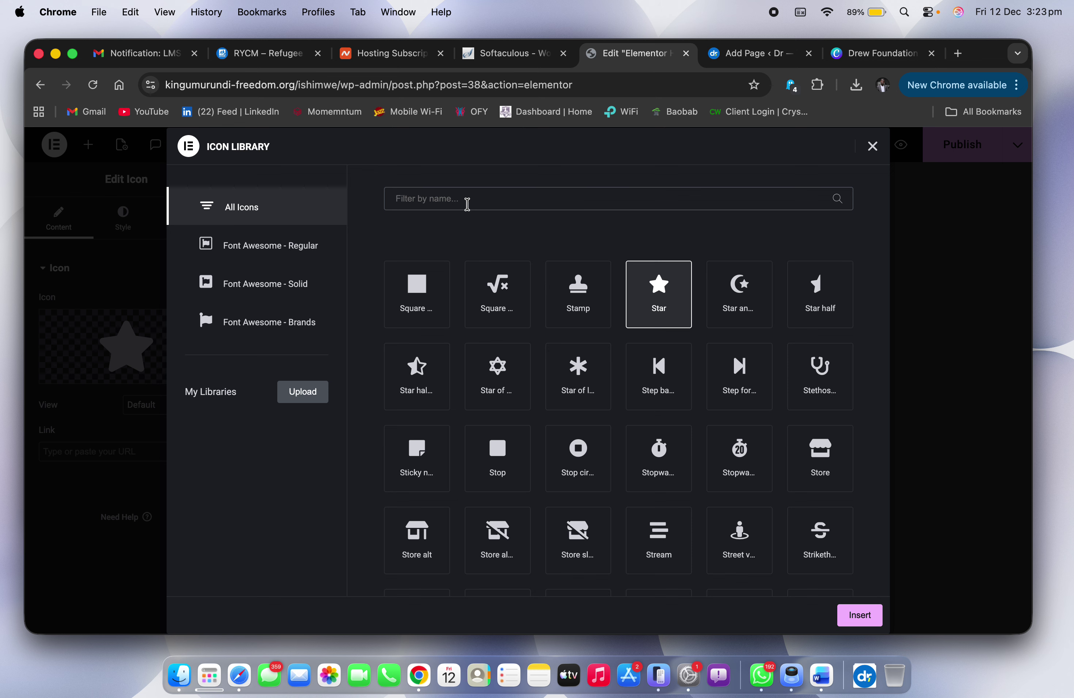
pyautogui.write('tim')
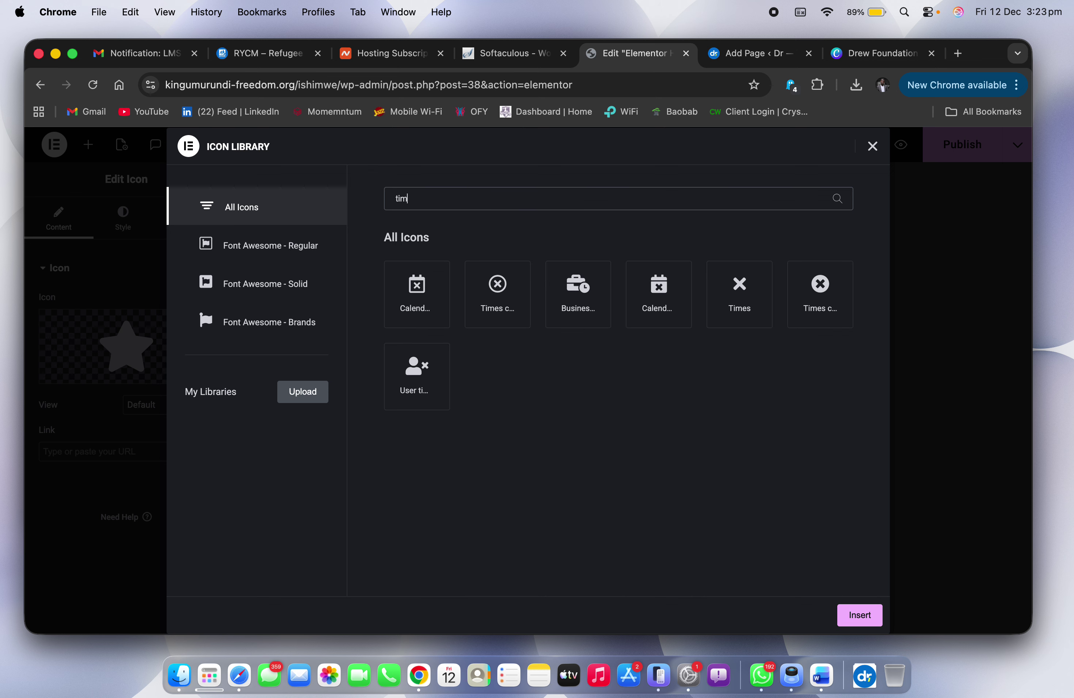
pyautogui.click(500, 300)
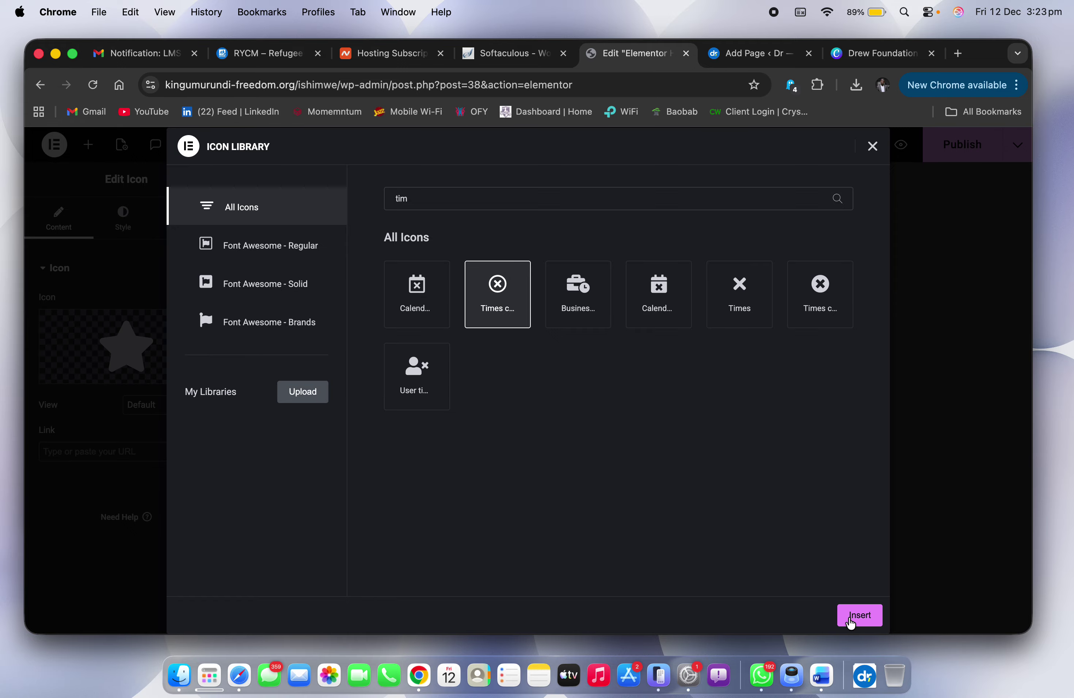
pyautogui.click(855, 616)
pyautogui.click(123, 218)
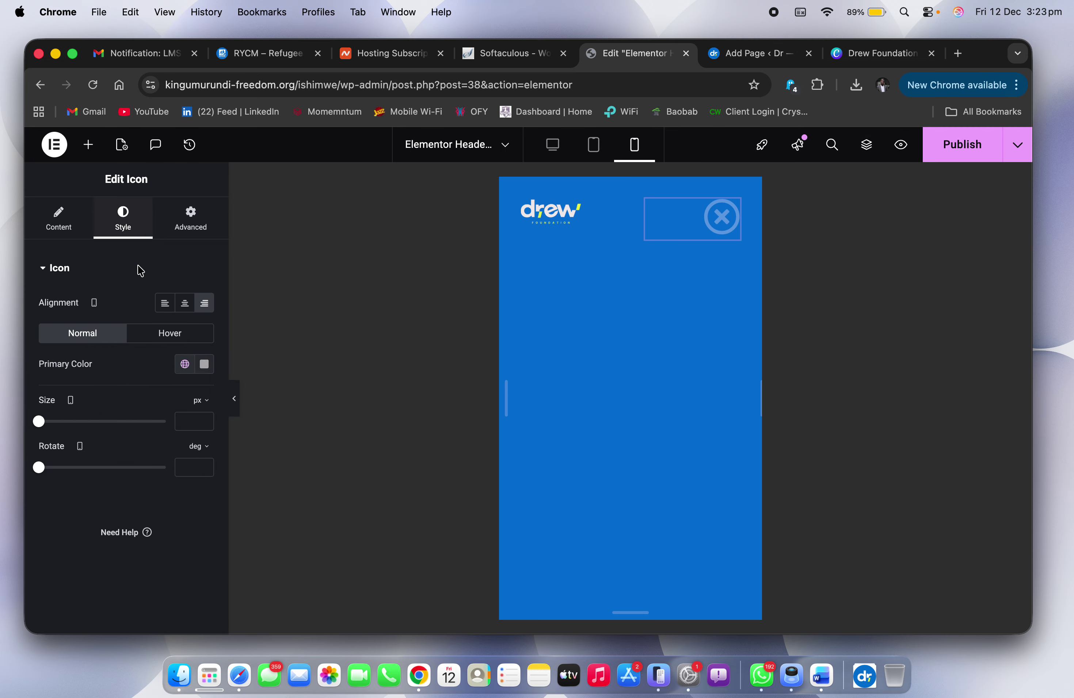
pyautogui.moveTo(39, 422); pyautogui.dragTo(47, 428)
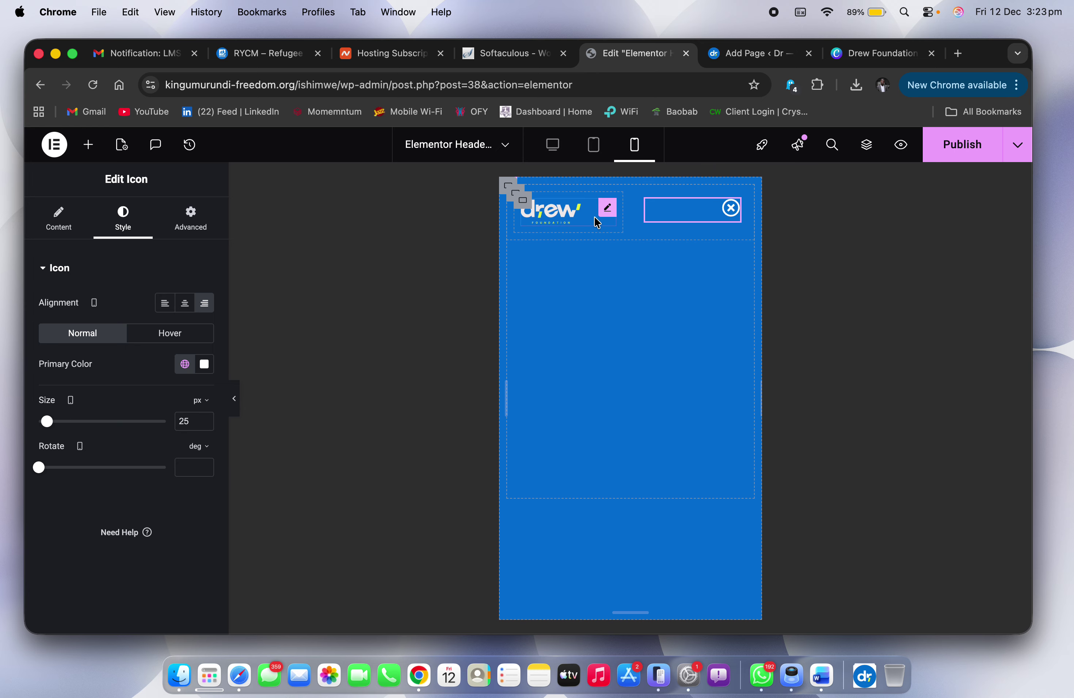
# Step: Set the logo's container to Center justification with its items aligned to the start
pyautogui.click(526, 206)
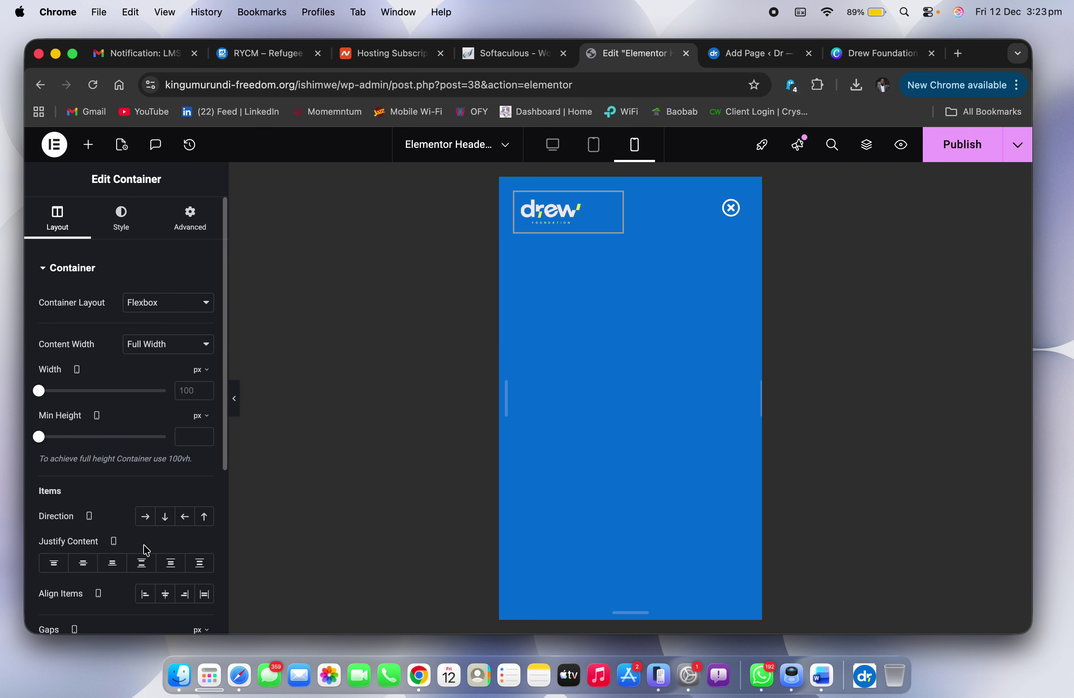
pyautogui.click(83, 563)
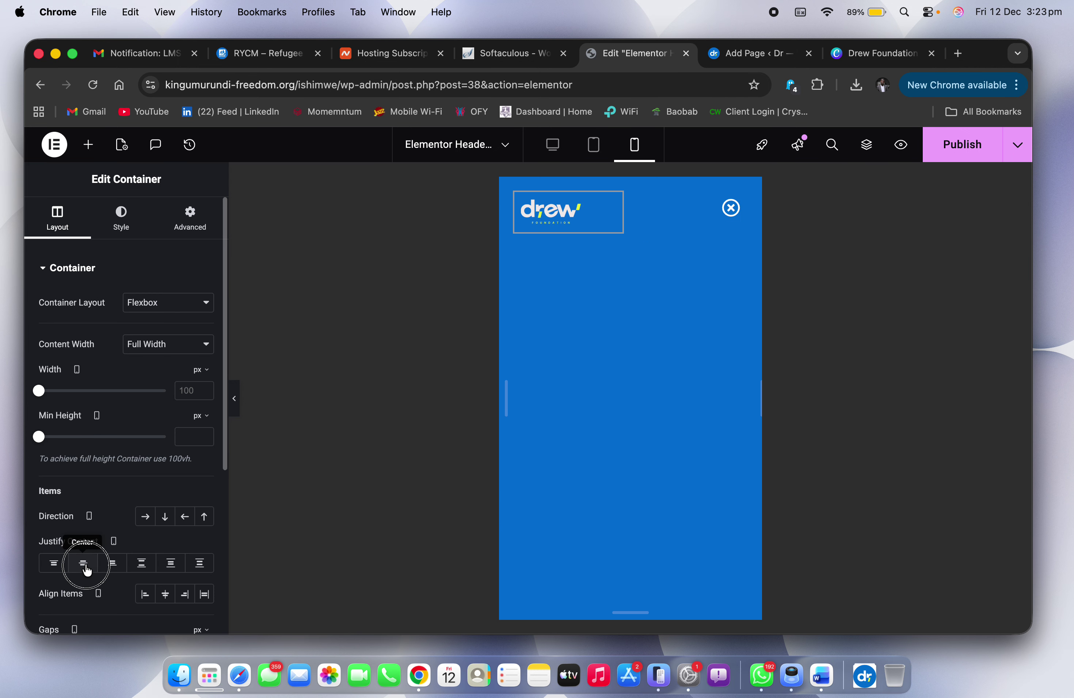
pyautogui.click(145, 596)
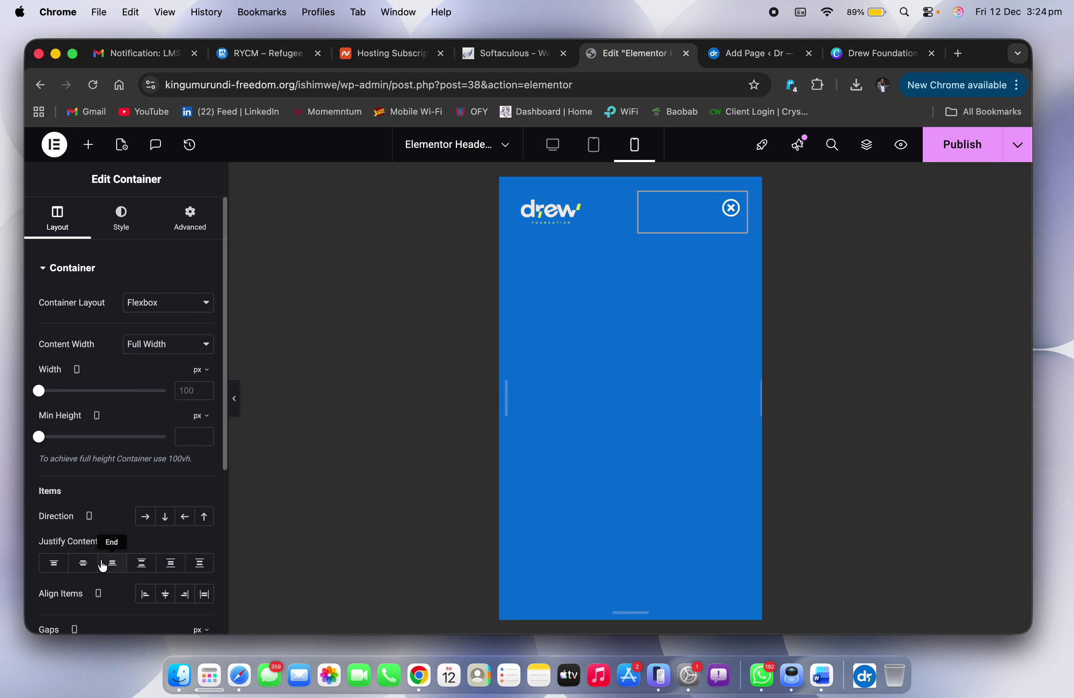
# Step: Set the icon's container to Center justification with End item alignment, and check the reference menu in iPhone Mirroring
pyautogui.click(83, 563)
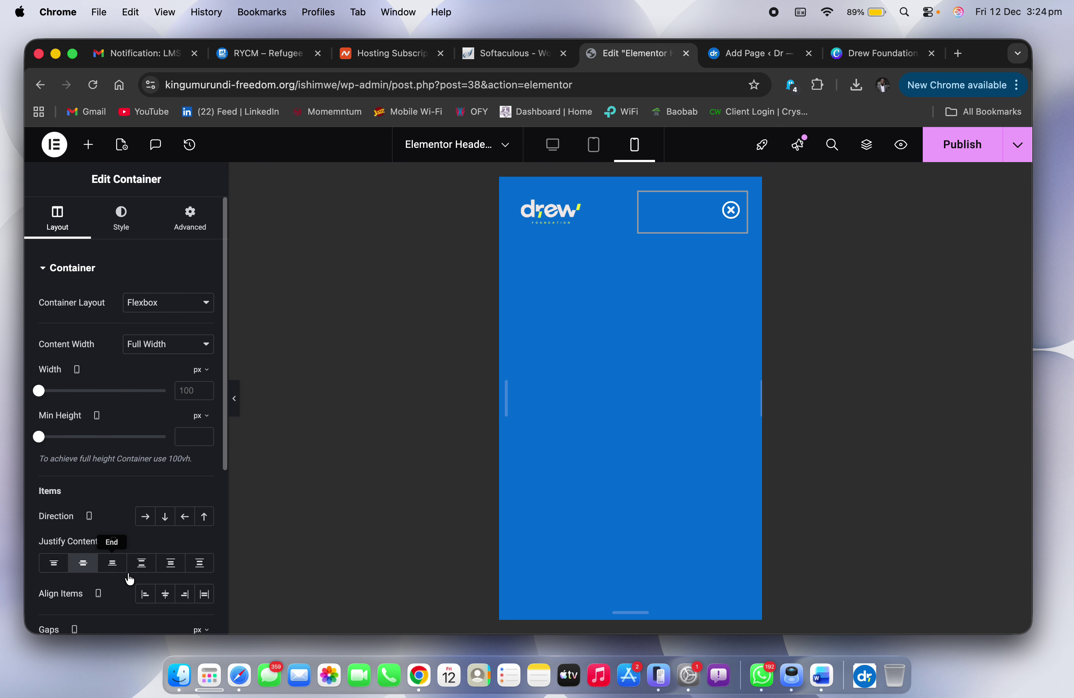
pyautogui.click(186, 597)
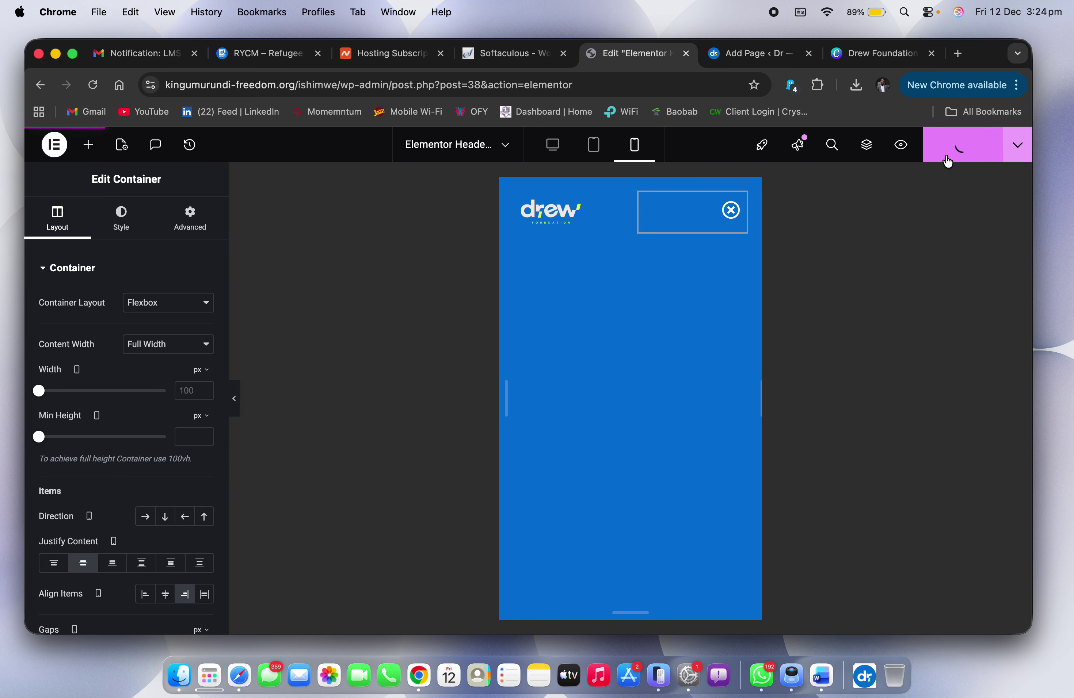
pyautogui.hotkey('ctrl', 'Right')
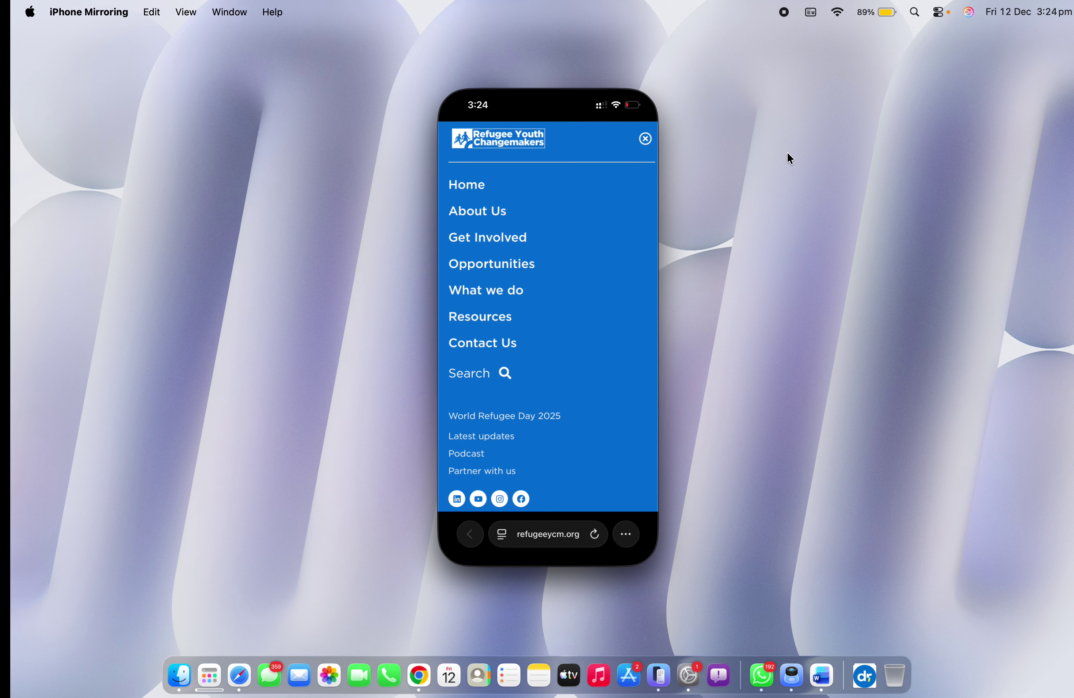
pyautogui.hotkey('ctrl', 'Left')
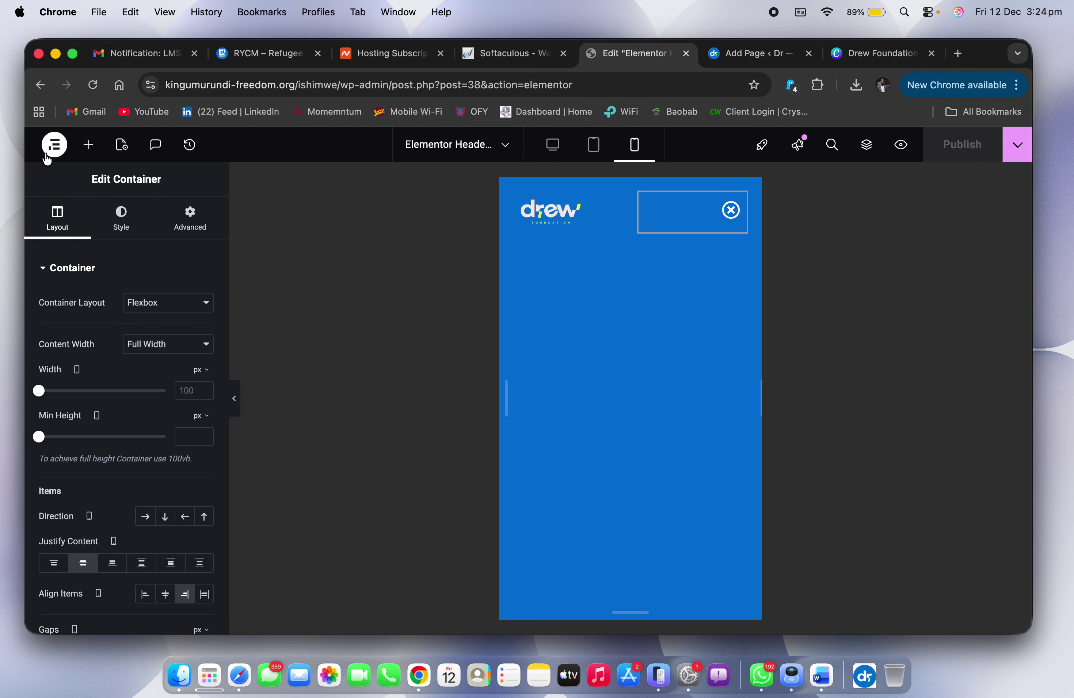
# Step: Try duplicating the grid row with the logo and close icon, and undo the duplication
pyautogui.click(90, 145)
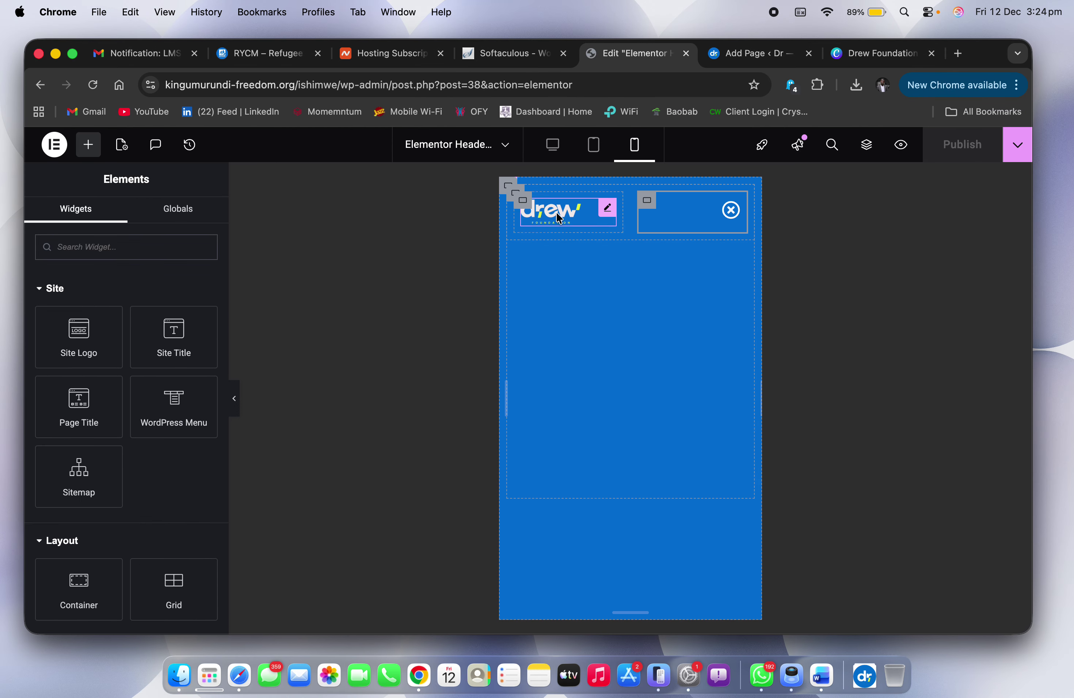
pyautogui.click(517, 195)
pyautogui.rightClick(510, 191)
pyautogui.click(571, 233)
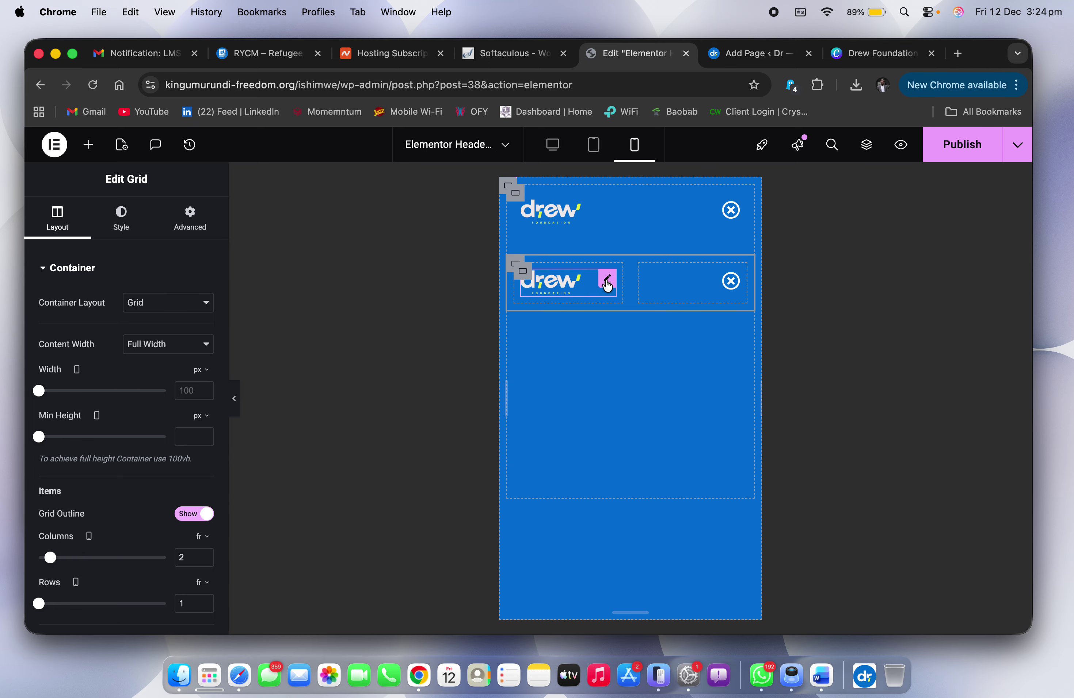
pyautogui.press('super+z')
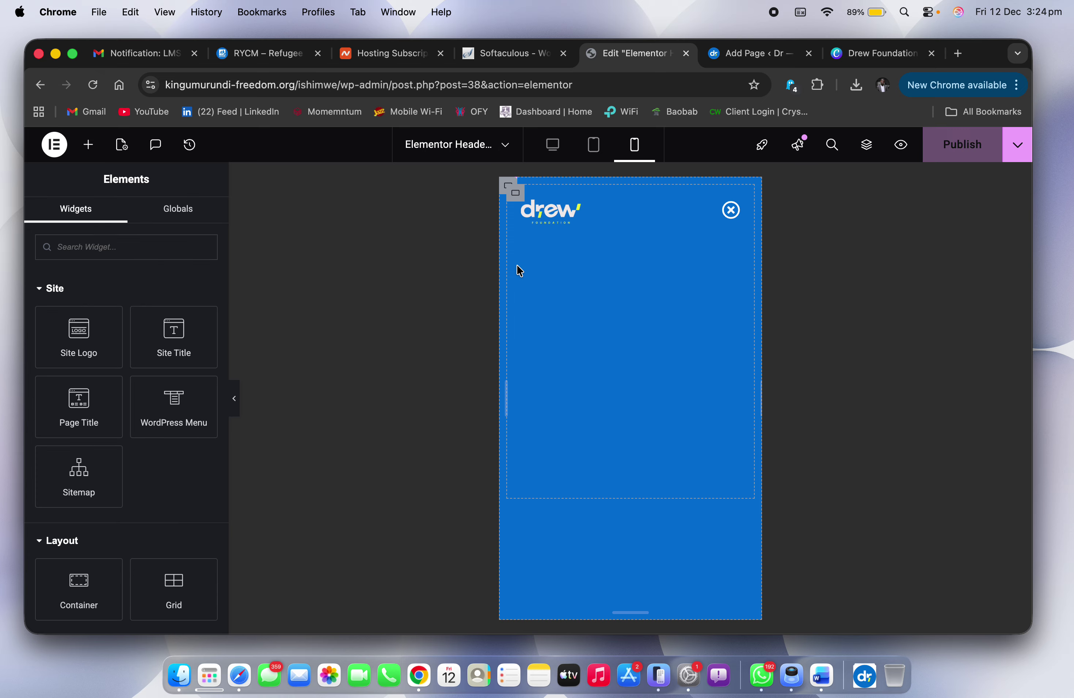
# Step: Add a new container to the off-canvas menu and move it below the container holding the logo and close-icon row
pyautogui.moveTo(72, 575); pyautogui.dragTo(628, 328)
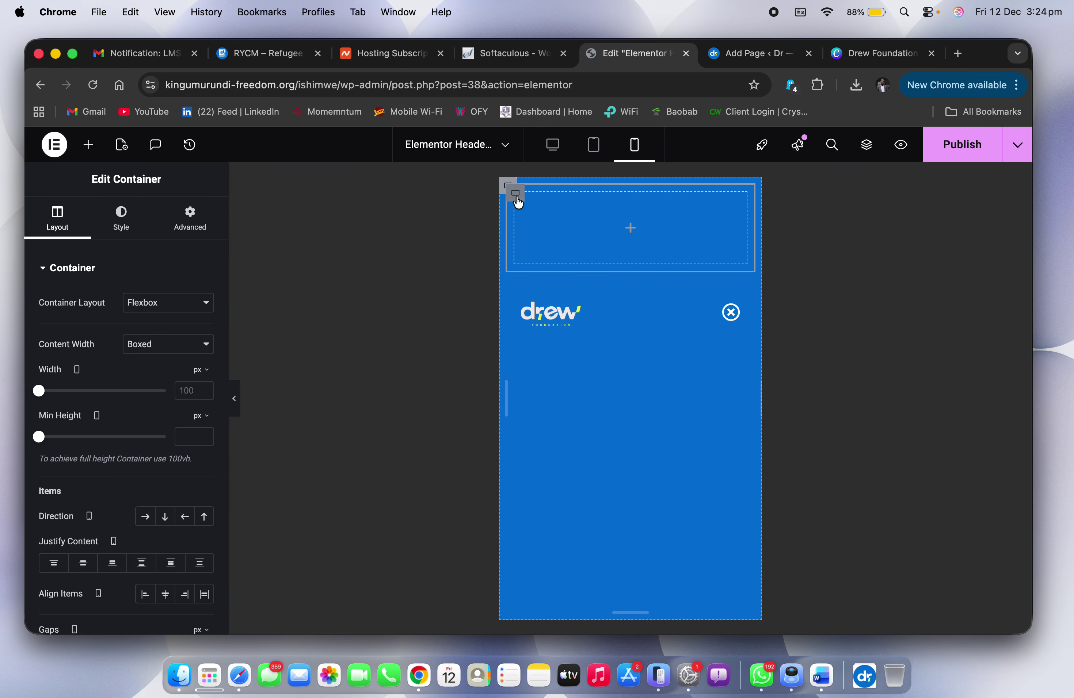
pyautogui.moveTo(519, 203); pyautogui.dragTo(806, 232)
pyautogui.rightClick(681, 415)
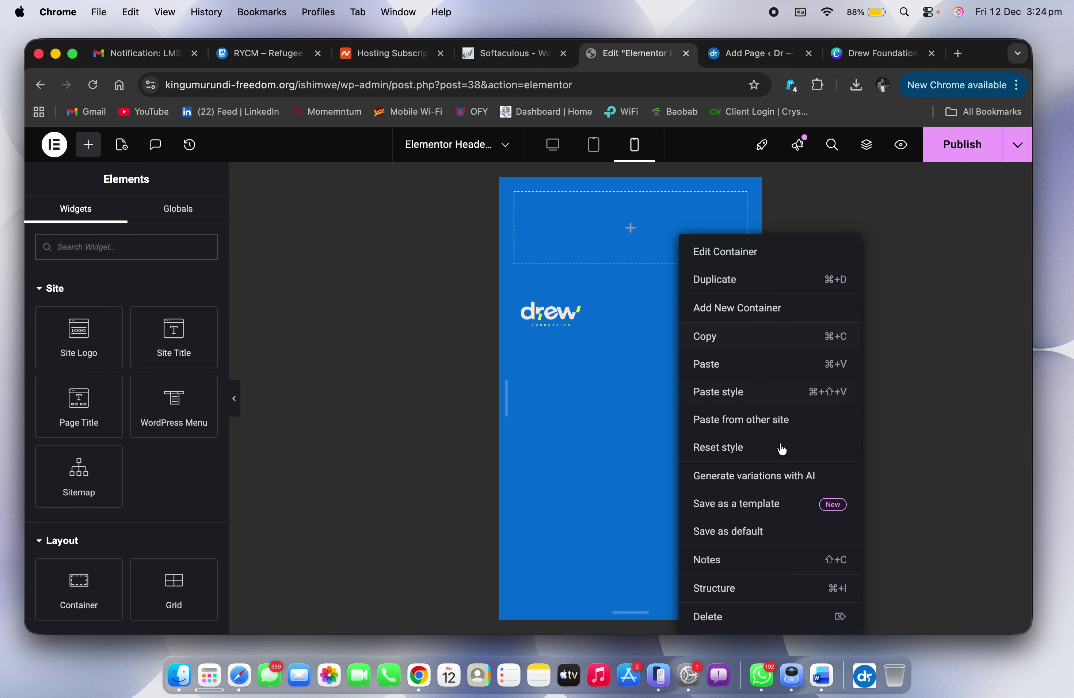
pyautogui.click(746, 586)
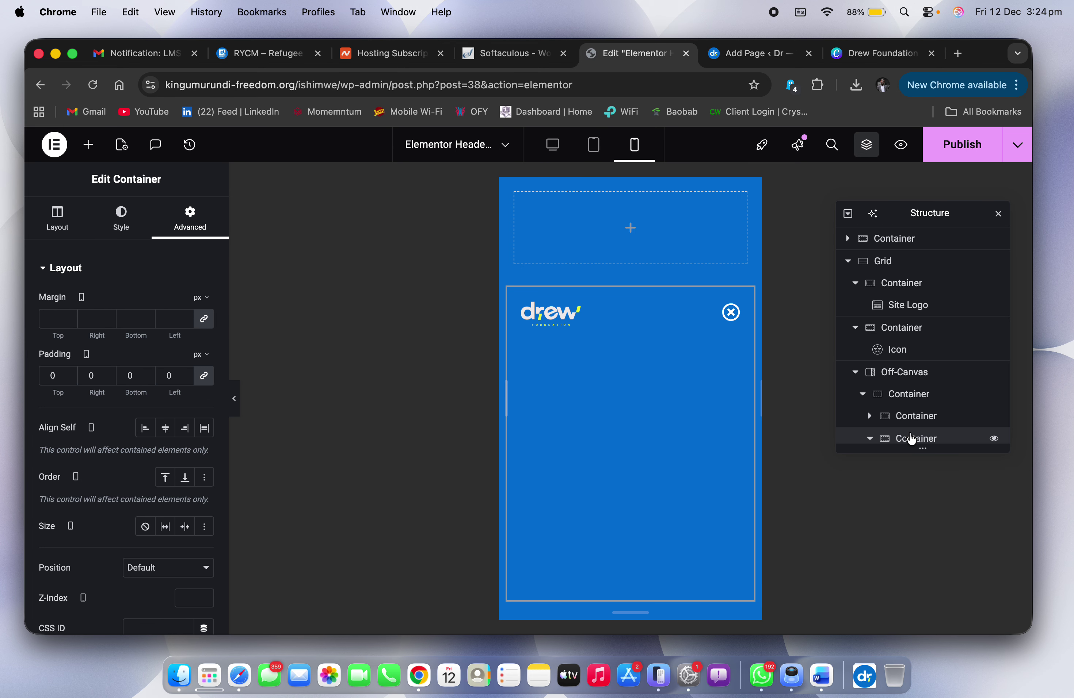
pyautogui.scroll(-2, 912, 438)
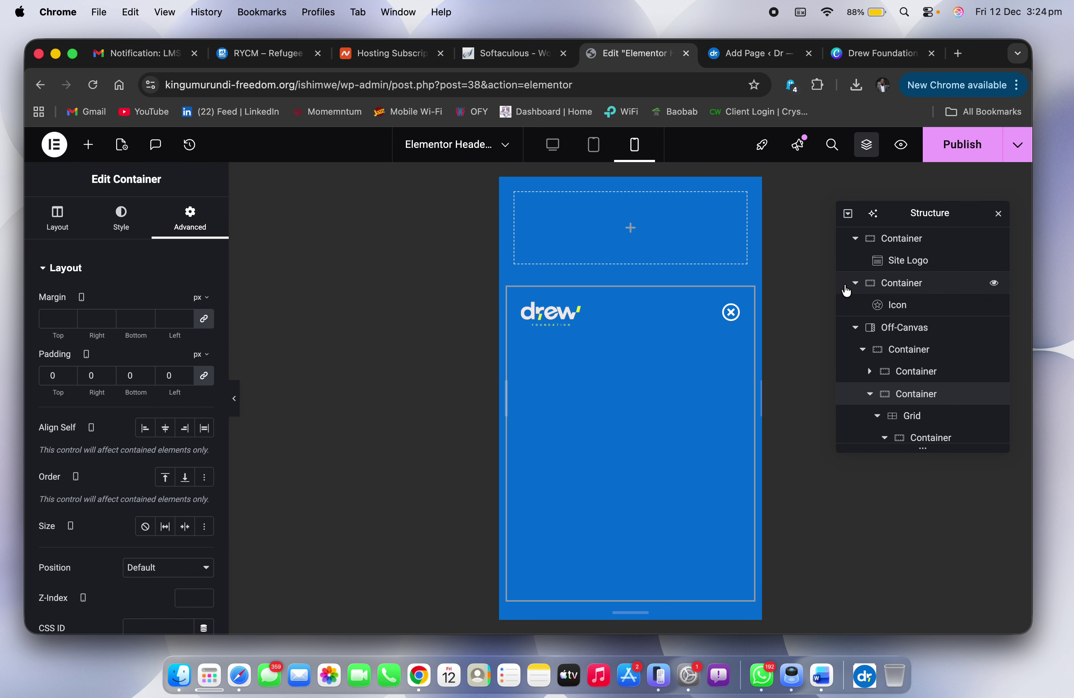
pyautogui.click(517, 199)
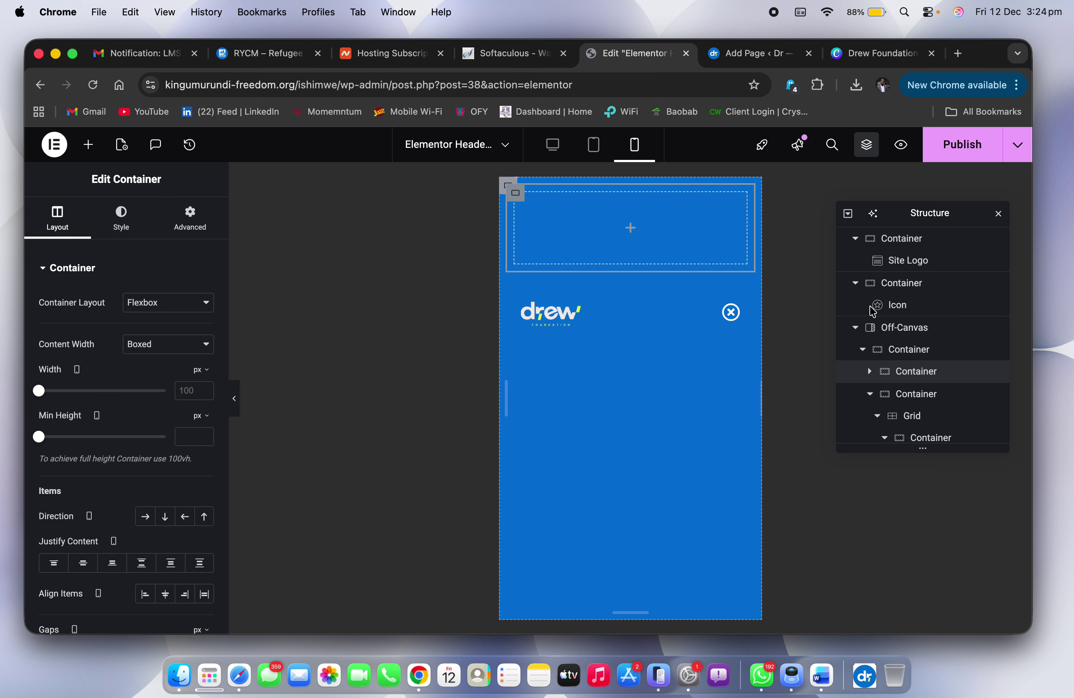
pyautogui.click(869, 394)
pyautogui.moveTo(935, 417)
pyautogui.mouseDown()
pyautogui.moveTo(932, 434)
pyautogui.moveTo(932, 372)
pyautogui.moveTo(929, 436)
pyautogui.moveTo(948, 432)
pyautogui.moveTo(946, 417)
pyautogui.mouseUp()
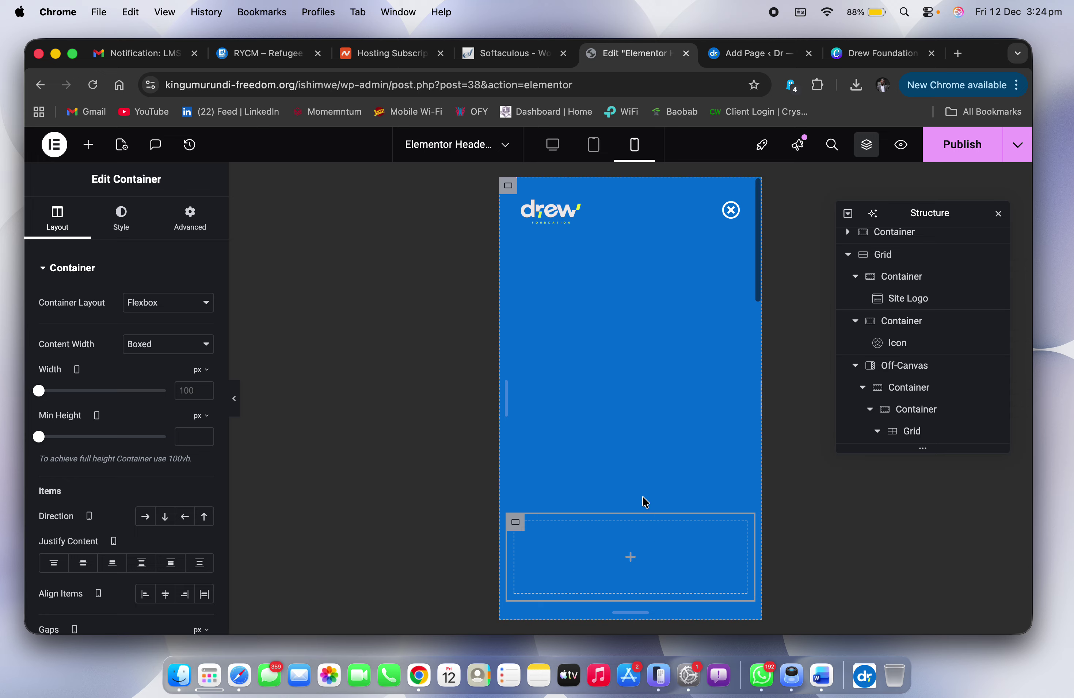
# Step: Nest the empty container inside the container that holds the logo grid, directly below the grid, and close the Structure view
pyautogui.click(516, 194)
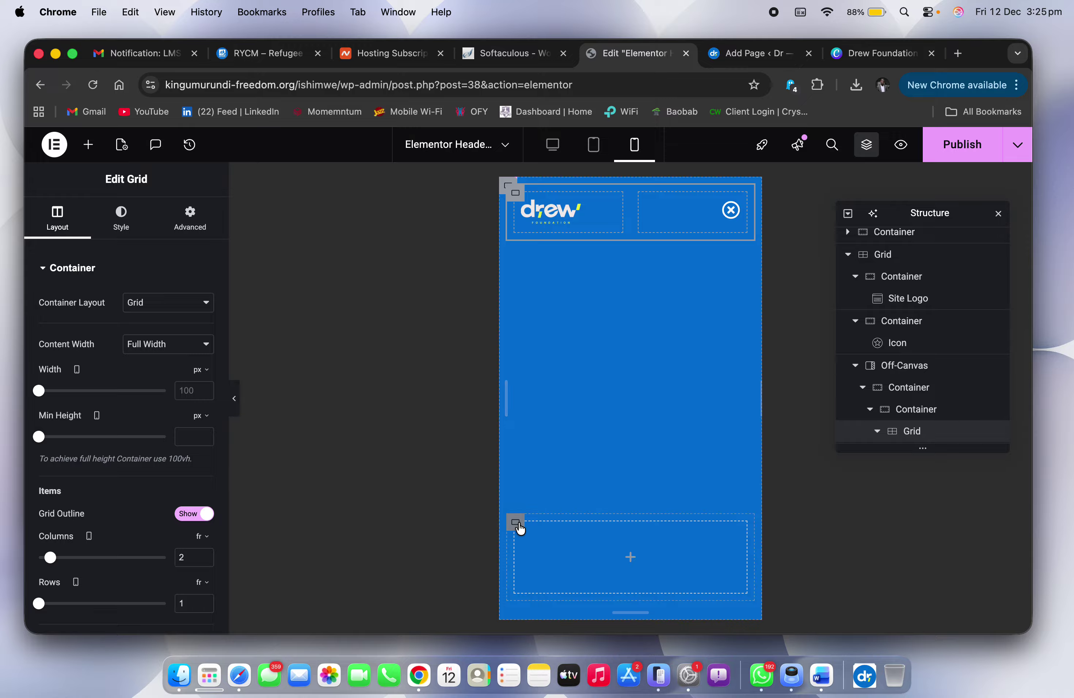
pyautogui.click(517, 524)
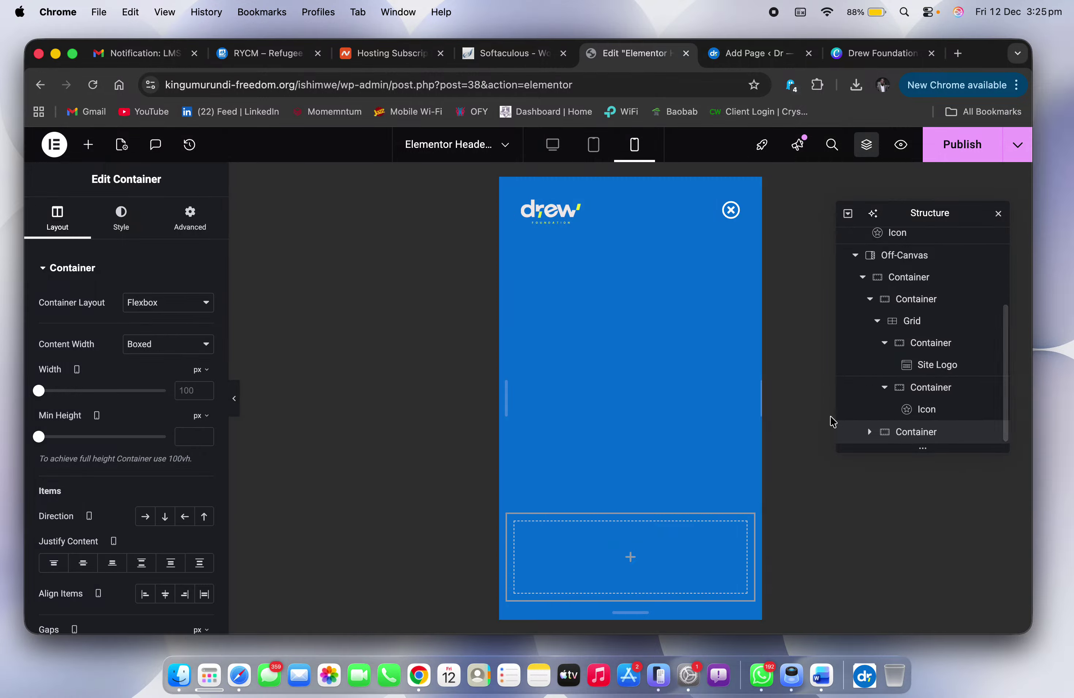
pyautogui.click(895, 279)
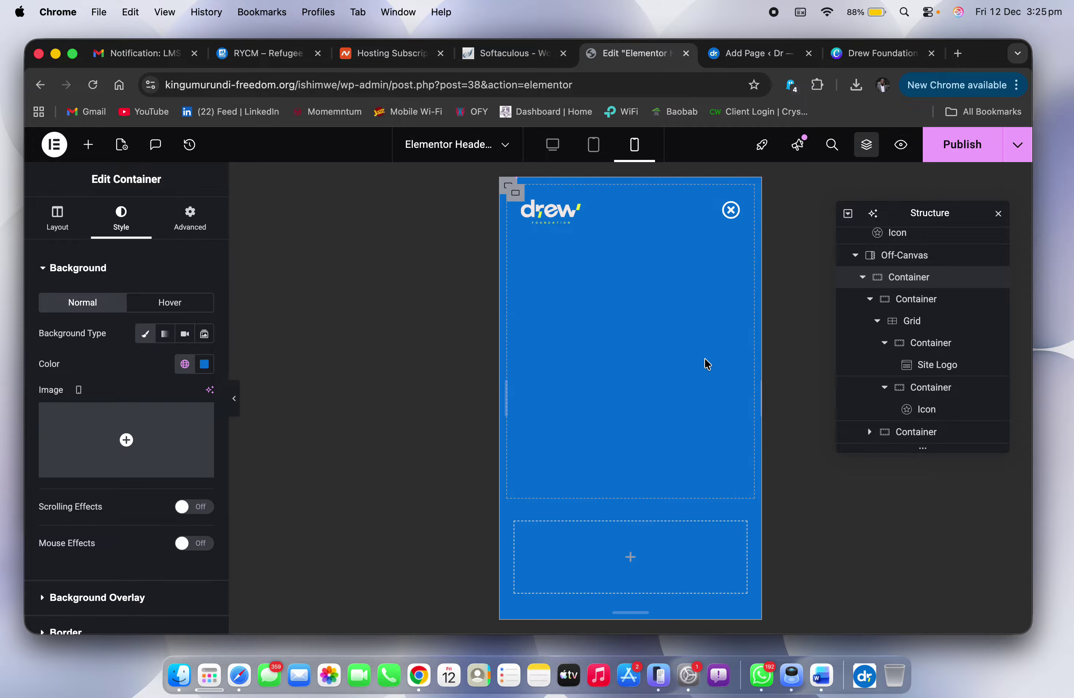
pyautogui.click(954, 306)
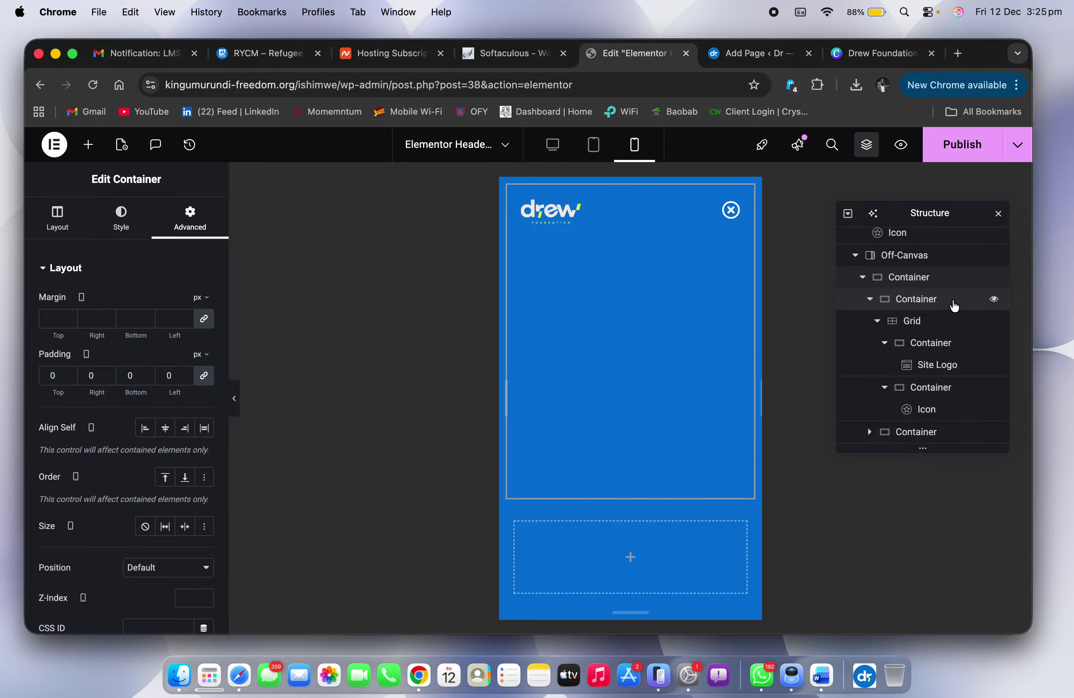
pyautogui.click(938, 320)
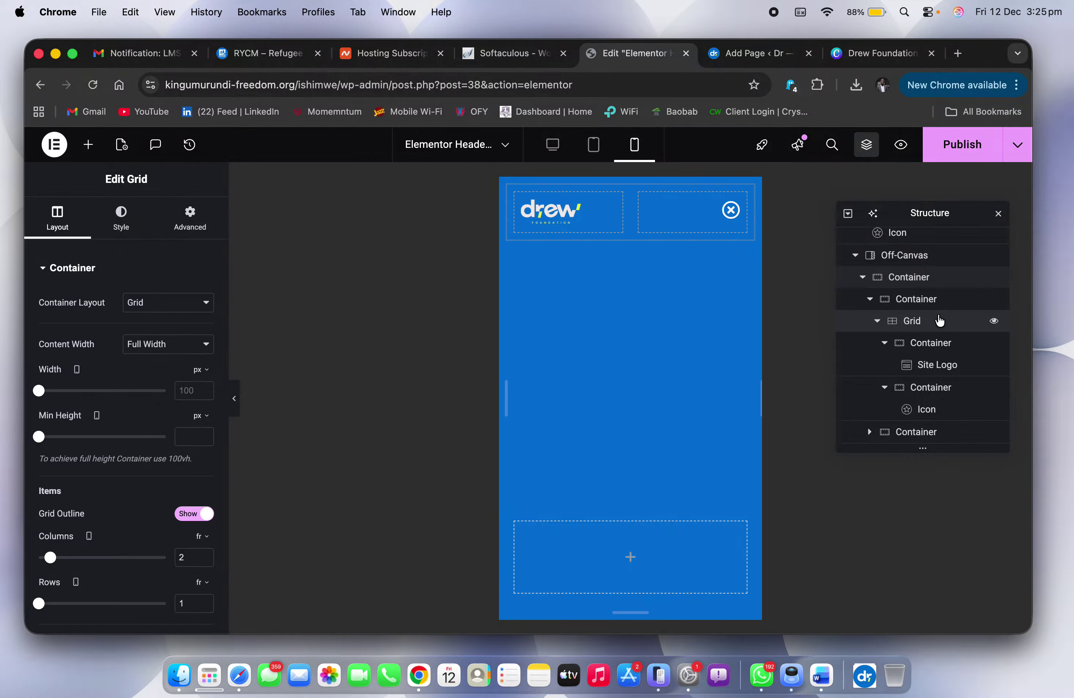
pyautogui.click(877, 322)
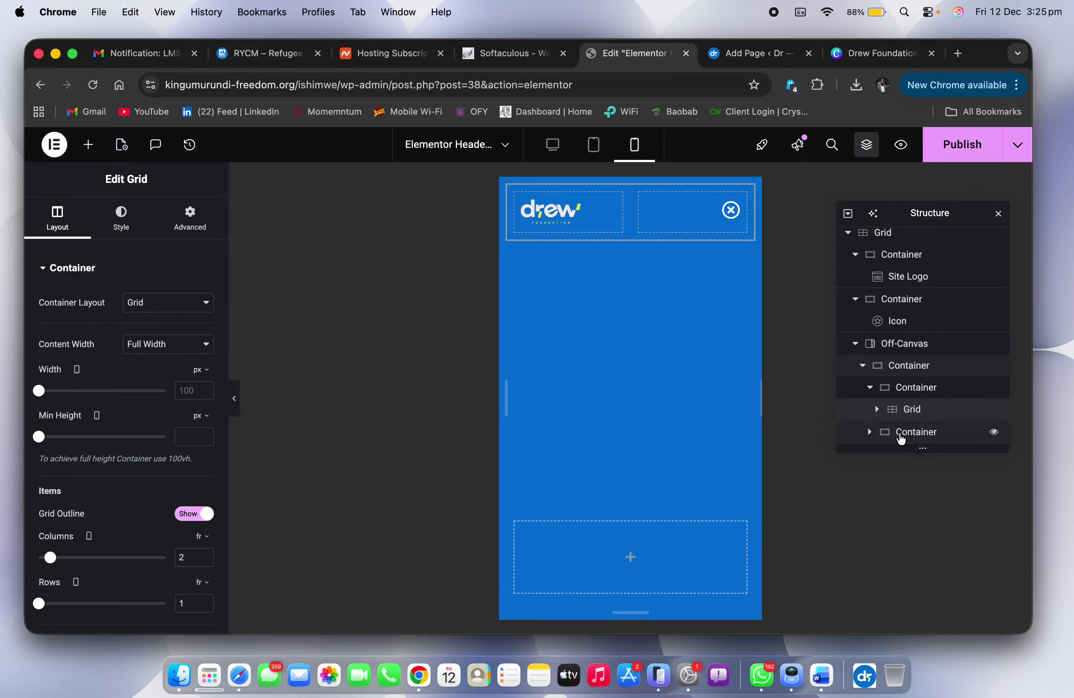
pyautogui.moveTo(901, 438); pyautogui.dragTo(930, 431)
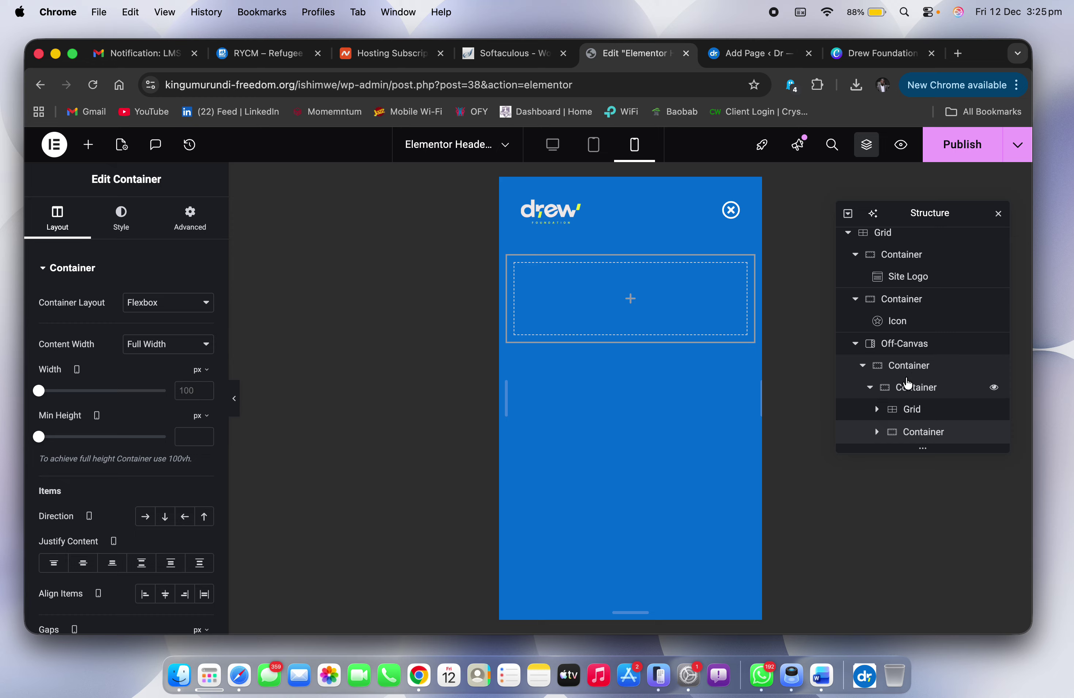
pyautogui.click(907, 389)
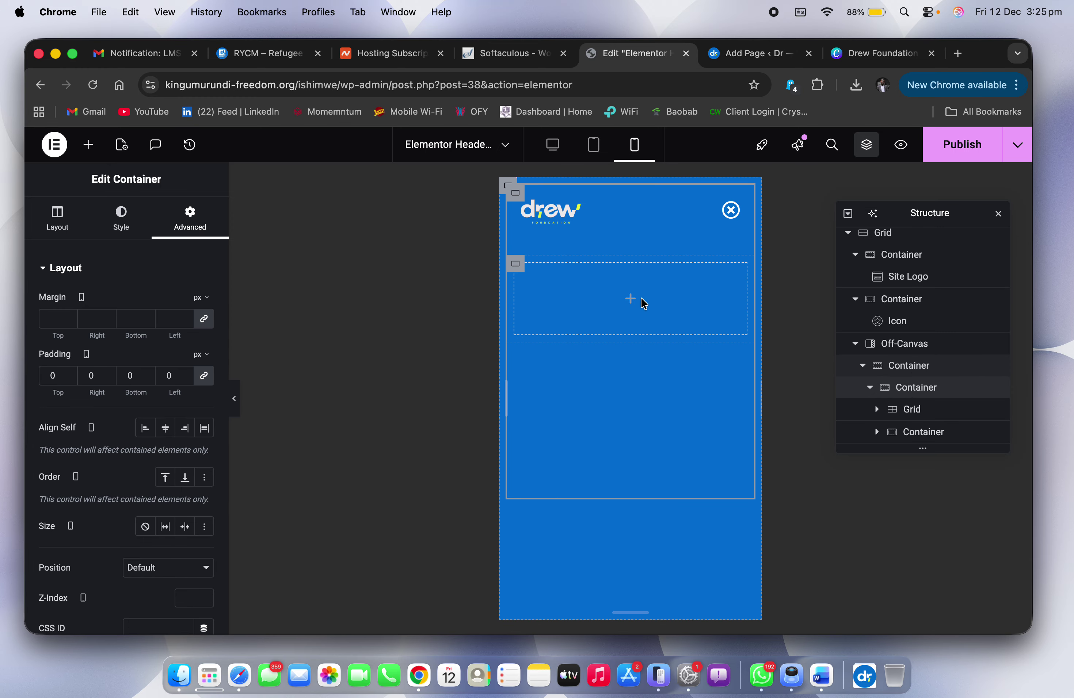
pyautogui.moveTo(902, 363); pyautogui.dragTo(956, 372)
pyautogui.click(994, 215)
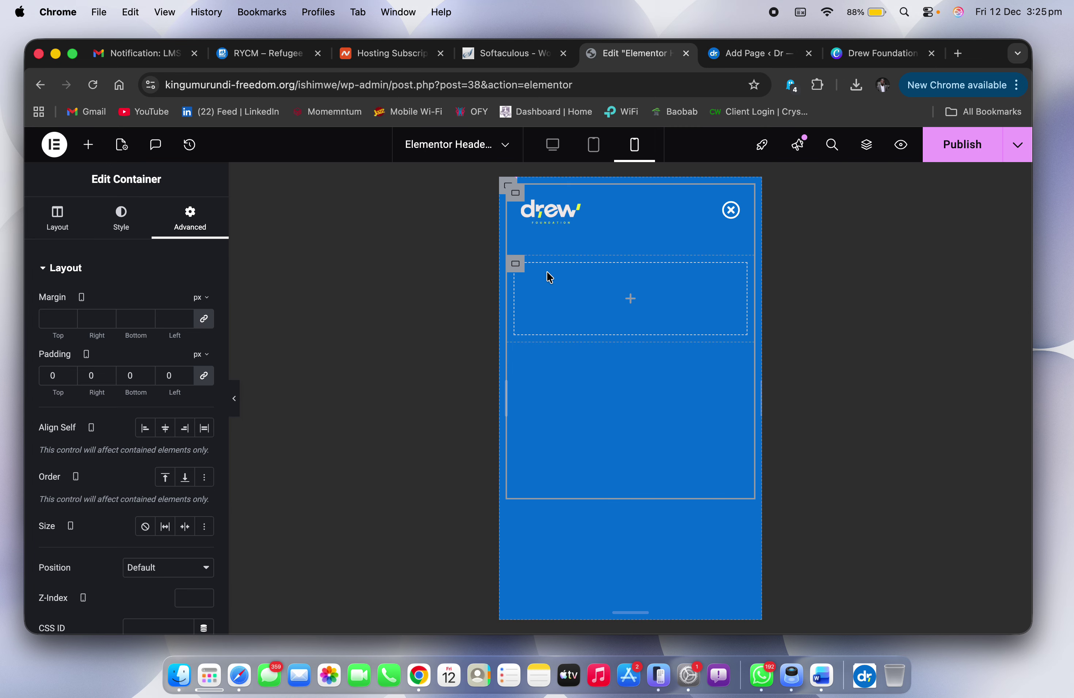
# Step: Add a Divider widget to the empty container below the logo row
pyautogui.click(88, 144)
pyautogui.scroll(-5, 93, 535)
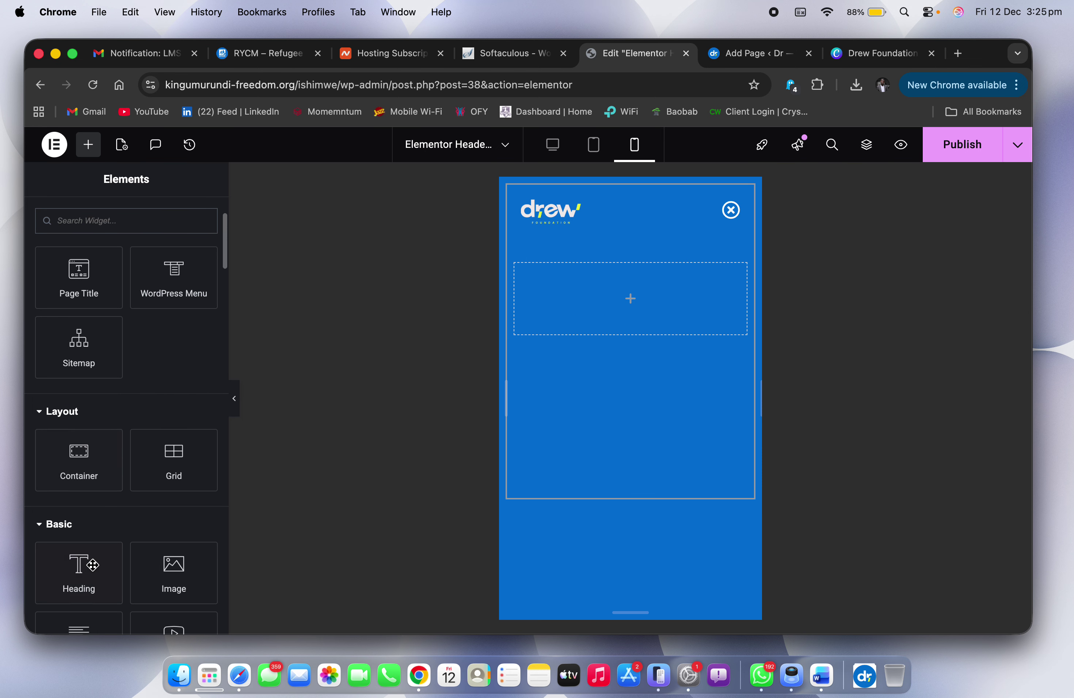
pyautogui.moveTo(176, 594); pyautogui.dragTo(645, 298)
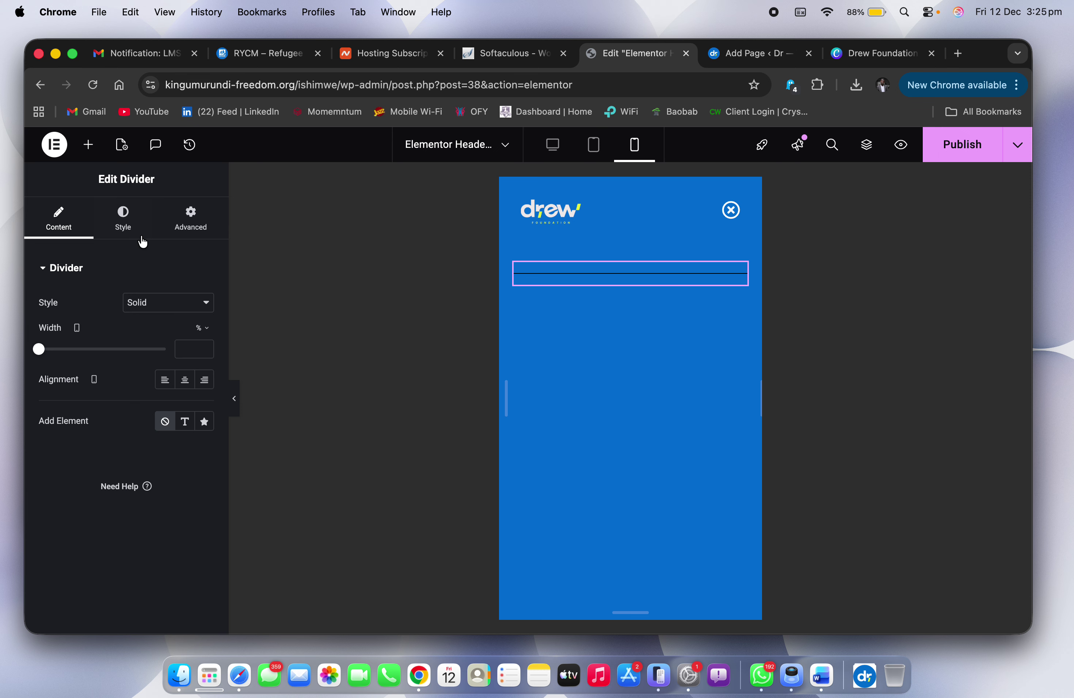
# Step: Set the divider's color to the global color blue (#FFFFFF) and its gap to 2 px
pyautogui.click(128, 237)
pyautogui.click(184, 303)
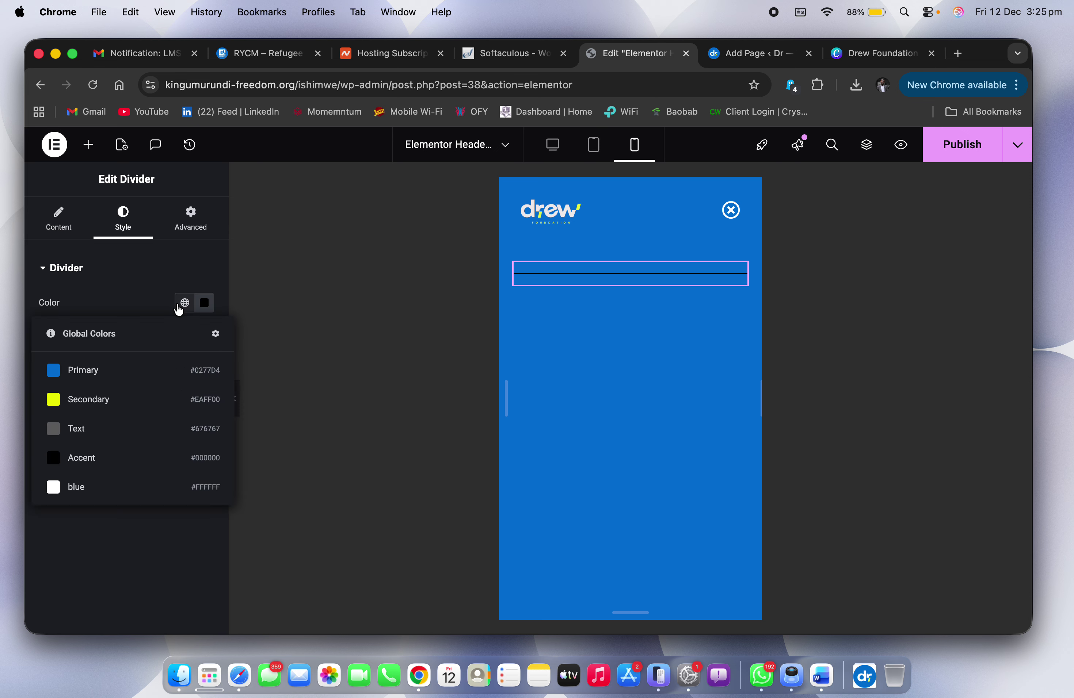
pyautogui.click(77, 501)
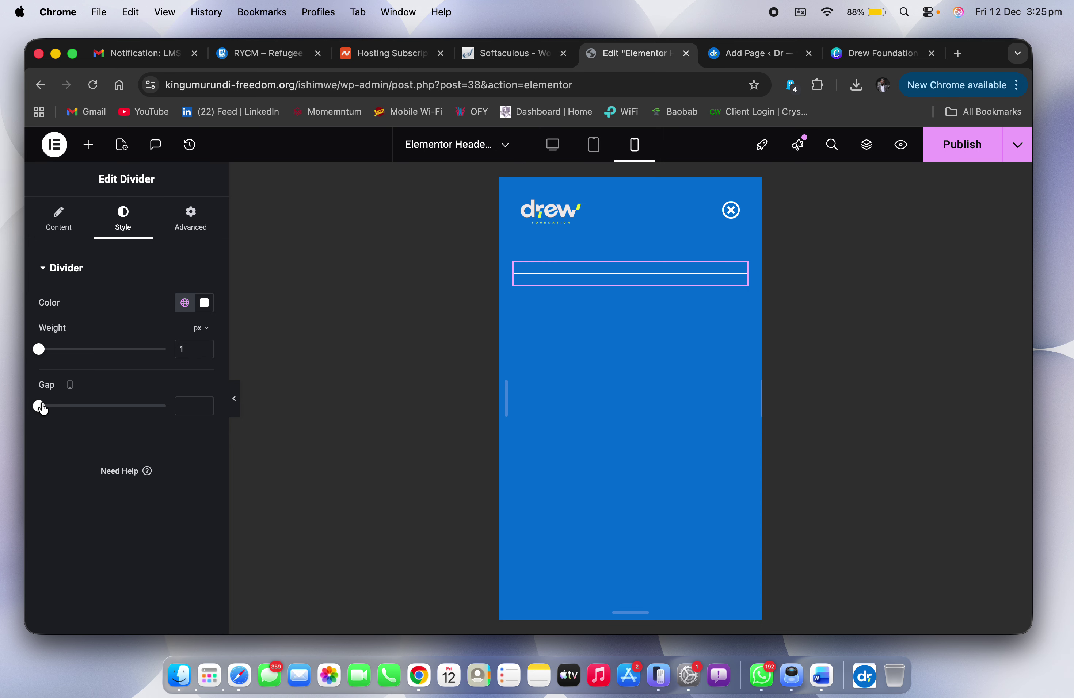
pyautogui.moveTo(42, 408); pyautogui.dragTo(2, 411)
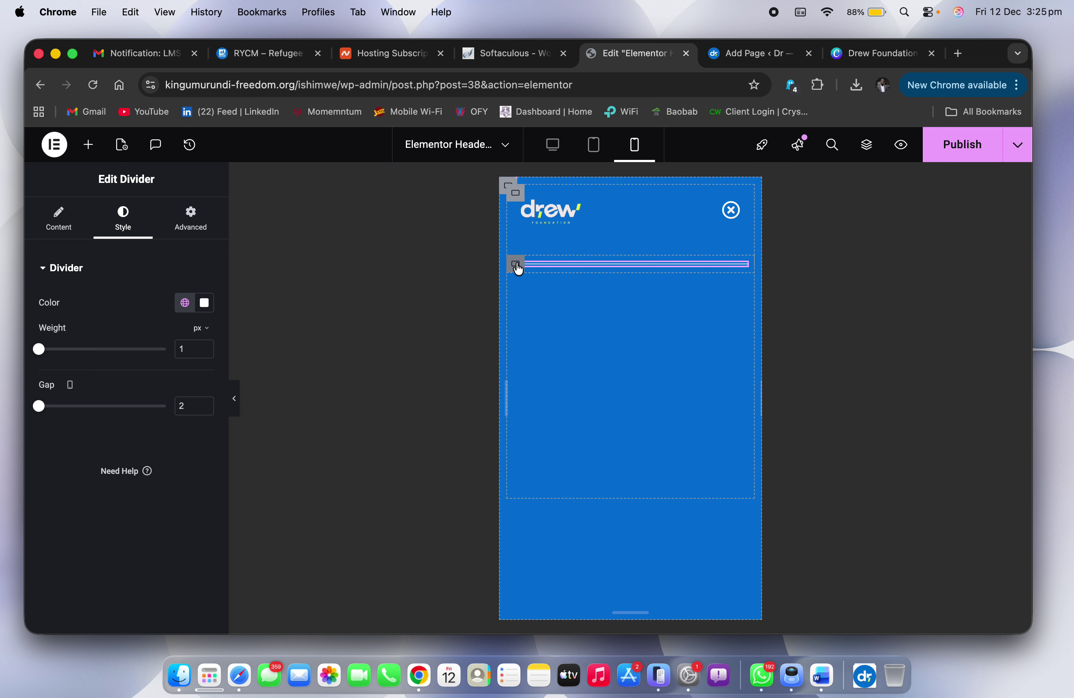
# Step: Set the divider container's padding to 0 on all sides and its top margin to -22 px
pyautogui.click(516, 265)
pyautogui.click(190, 217)
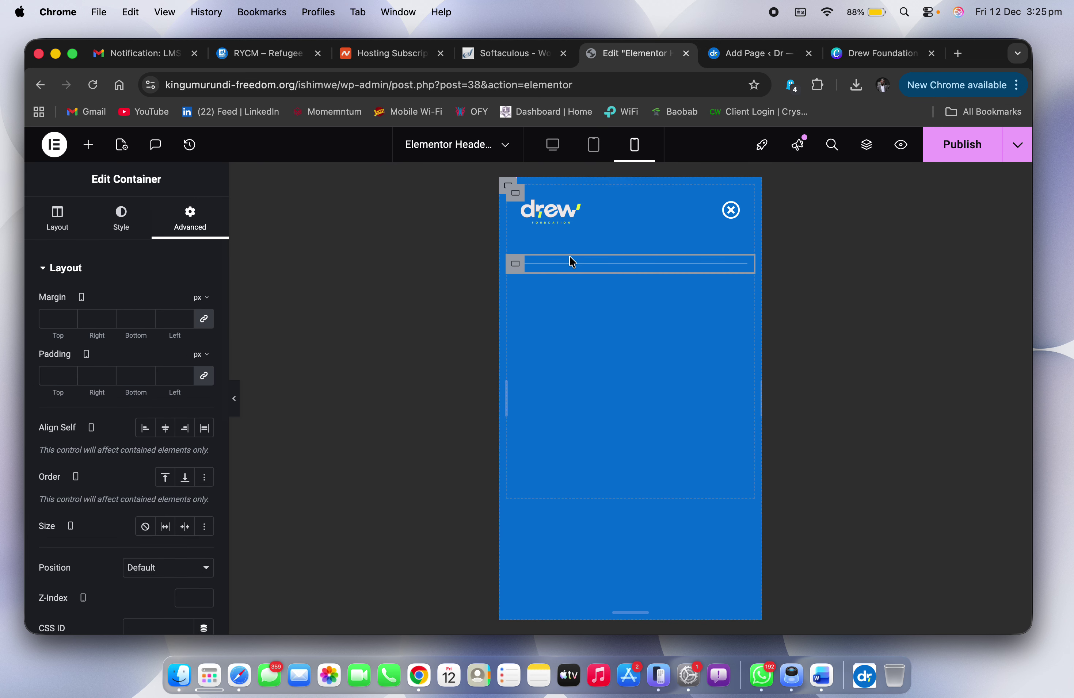
pyautogui.click(204, 375)
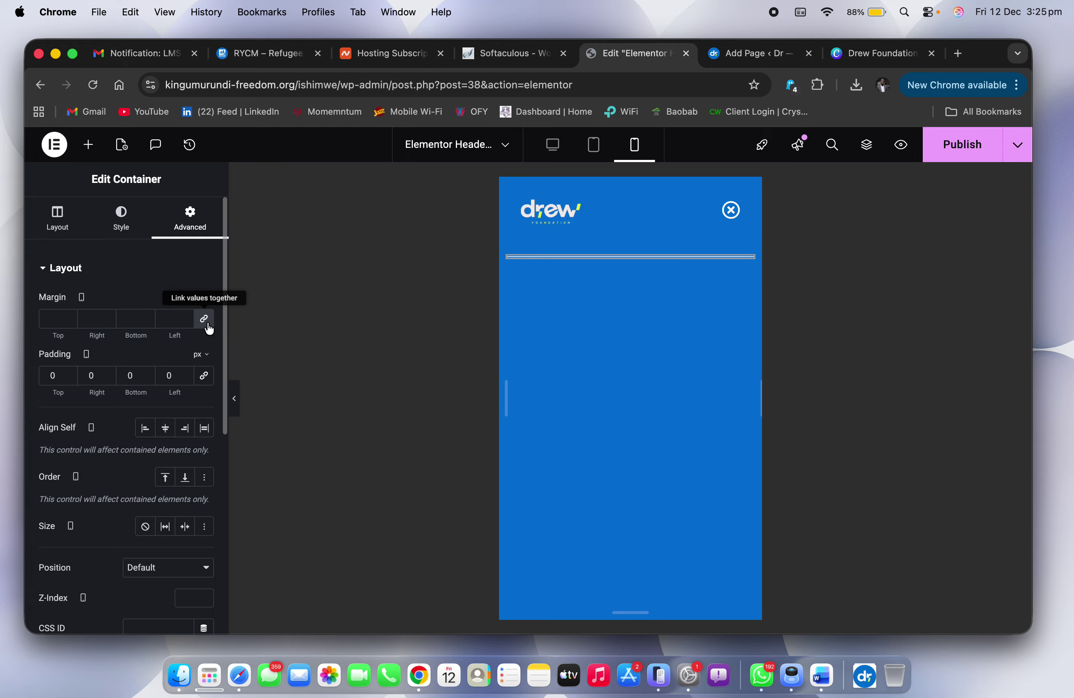
pyautogui.click(205, 320)
pyautogui.click(71, 323)
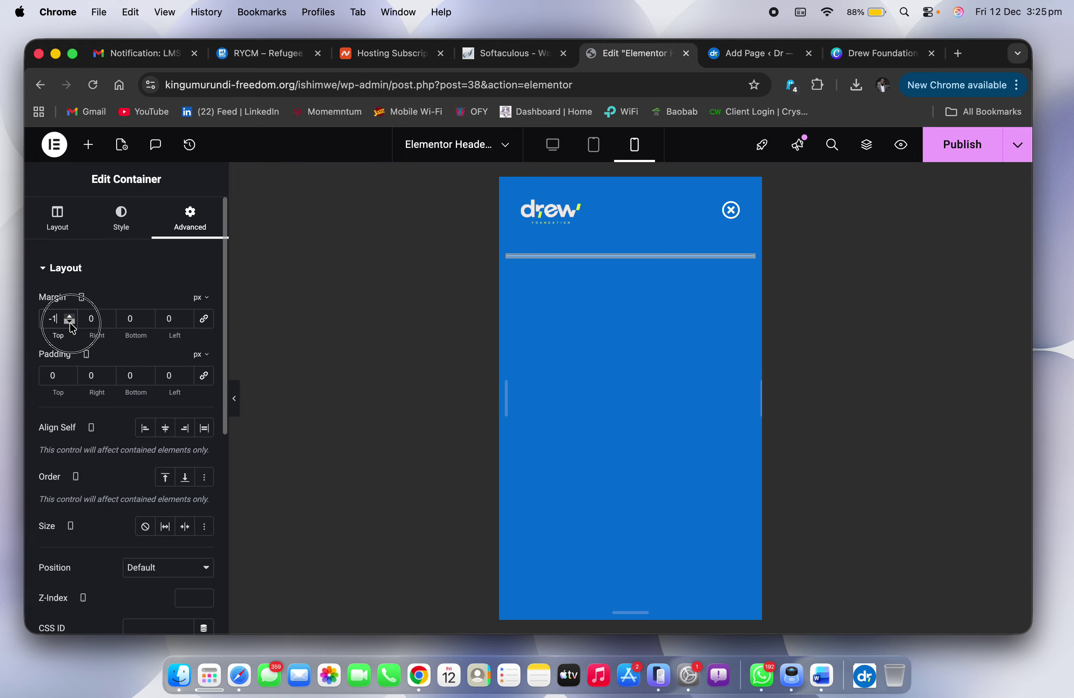
pyautogui.click(70, 322)
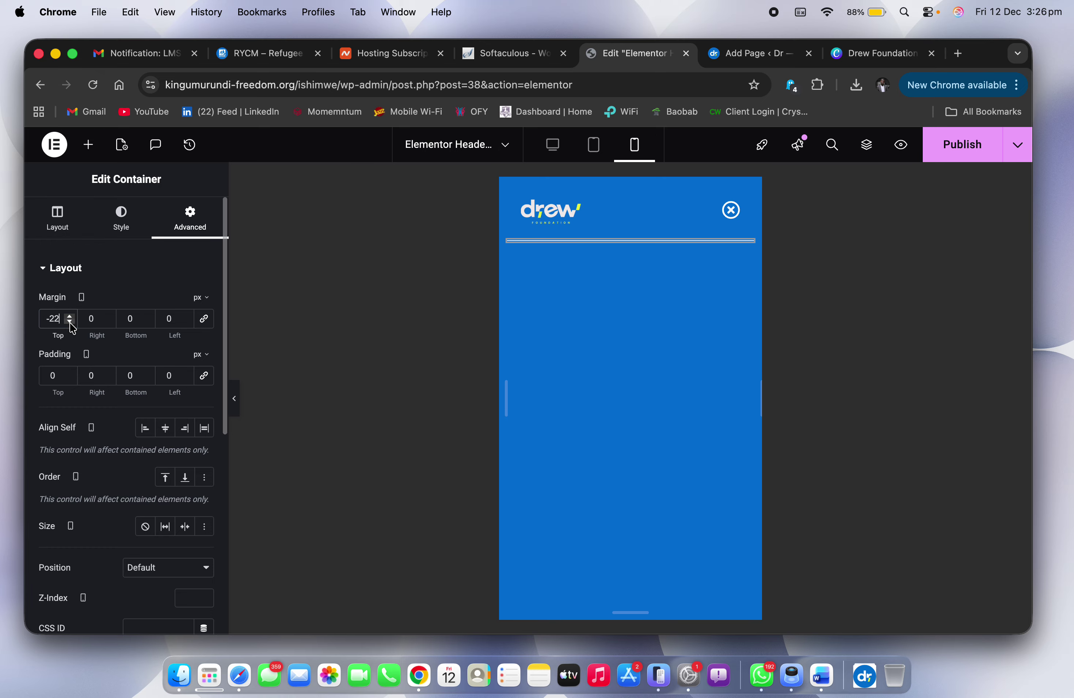
# Step: Check the reference menu in iPhone Mirroring and try to add another container below the divider
pyautogui.hotkey('ctrl', 'Right')
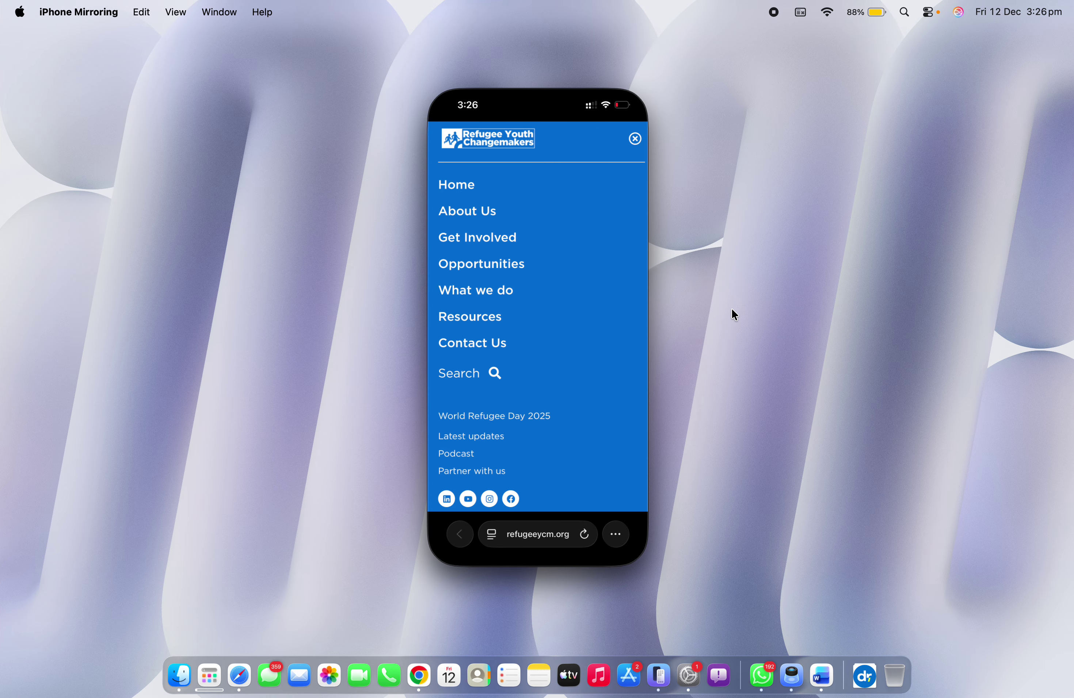
pyautogui.hotkey('ctrl', 'Left')
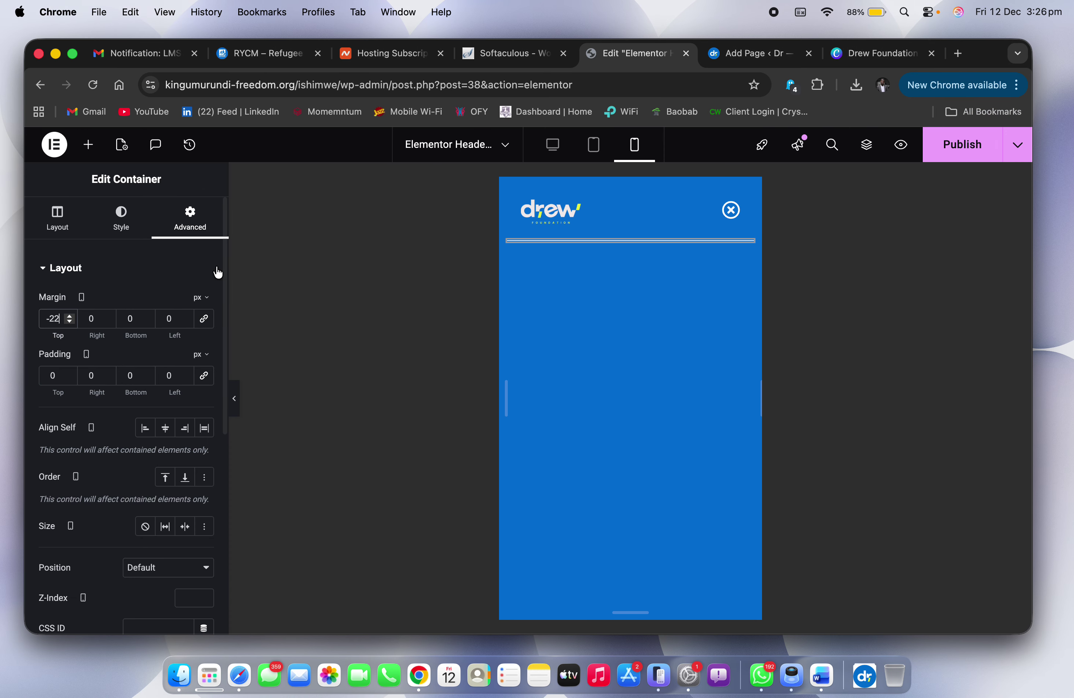
pyautogui.click(88, 144)
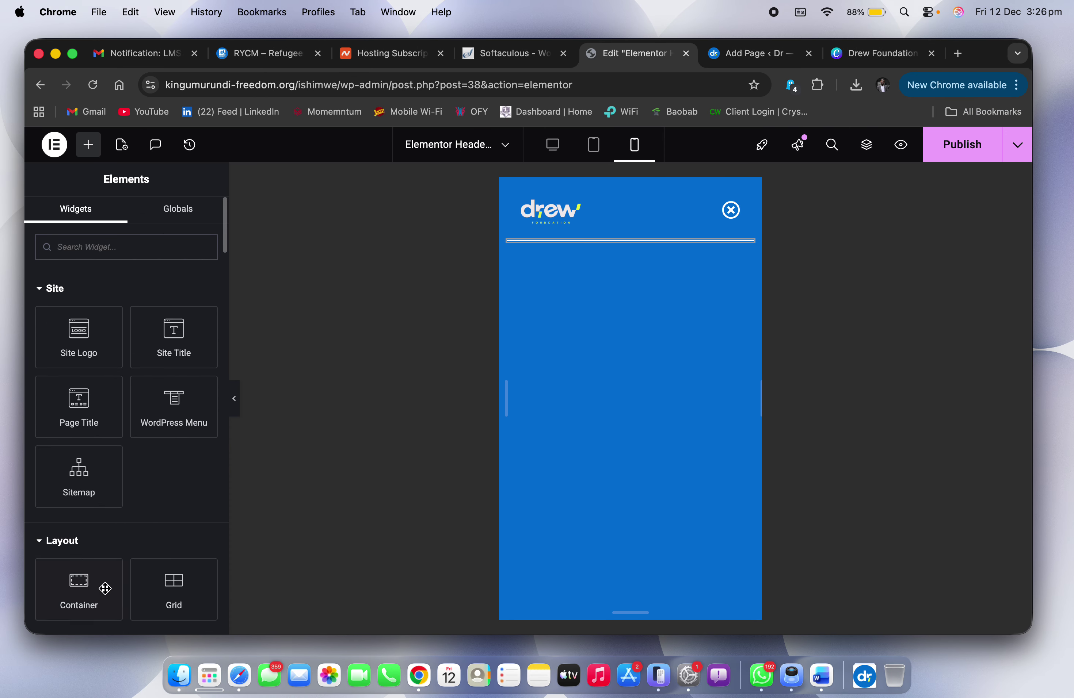
pyautogui.moveTo(95, 596); pyautogui.dragTo(290, 420)
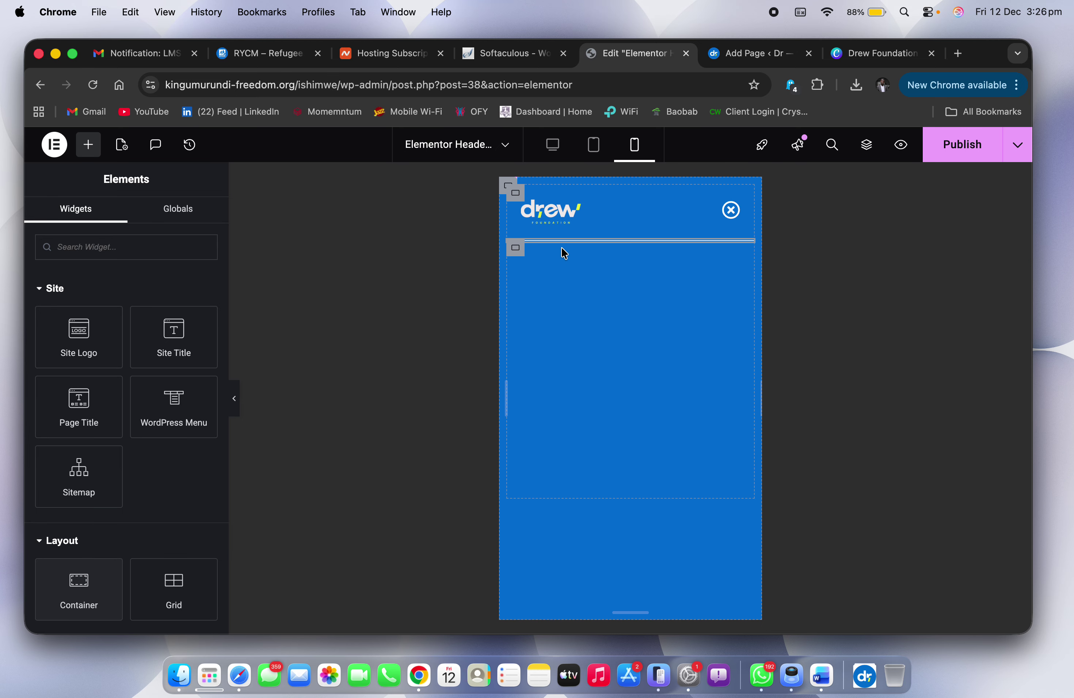
# Step: Locate the divider's container in the Structure view and duplicate it below the original
pyautogui.click(516, 249)
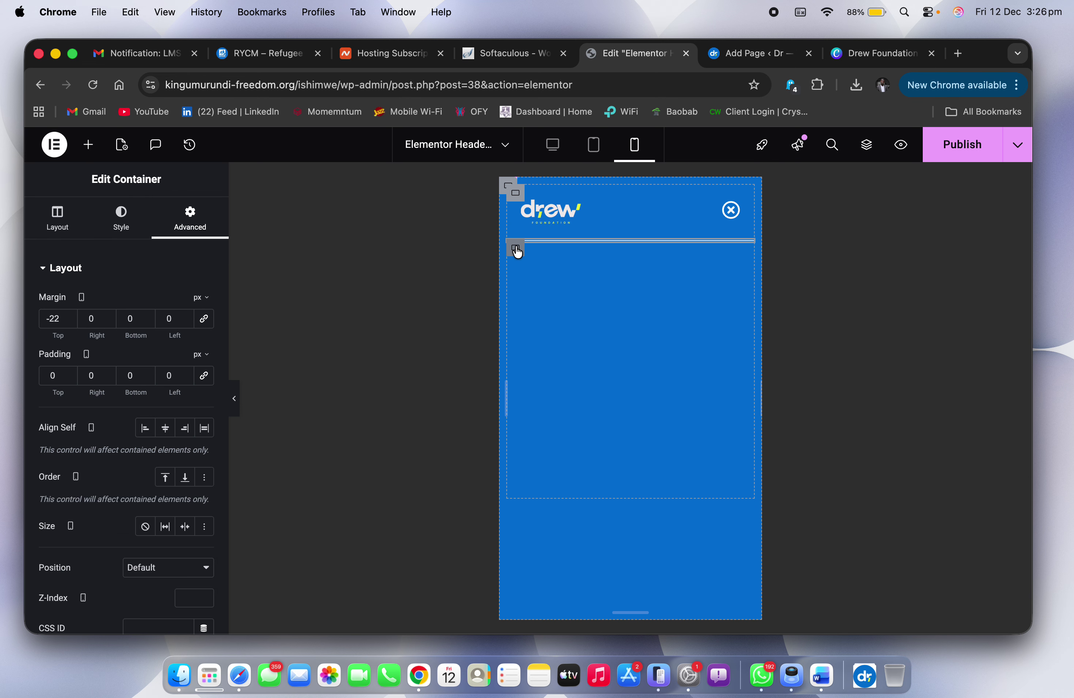
pyautogui.rightClick(517, 252)
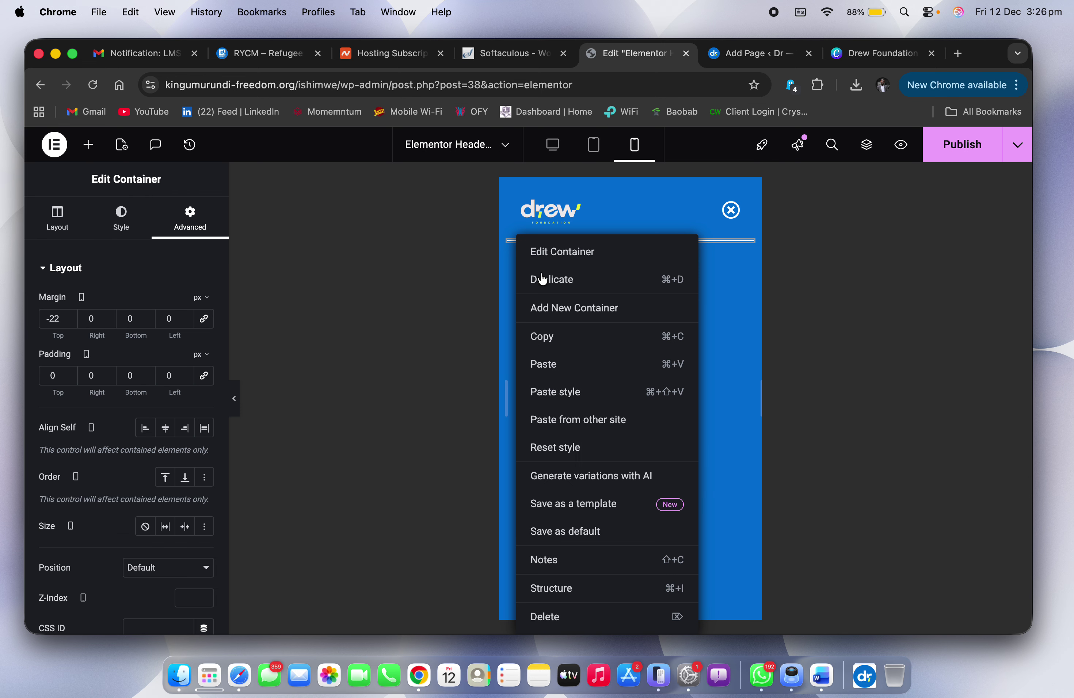
pyautogui.click(578, 597)
pyautogui.scroll(-1, 941, 413)
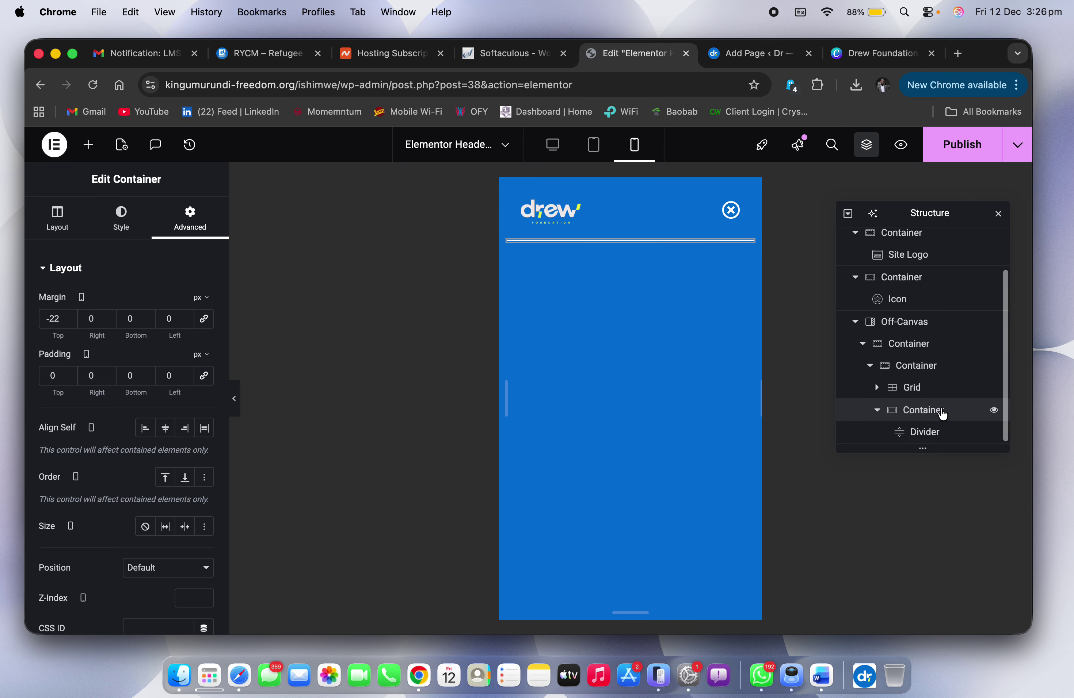
pyautogui.click(894, 366)
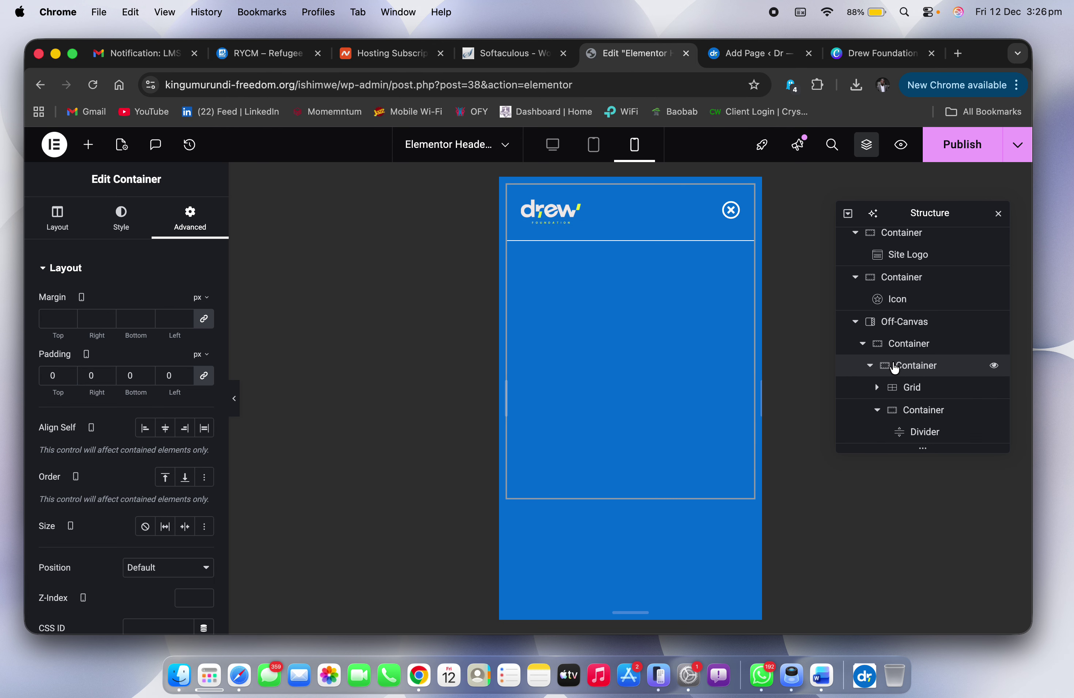
pyautogui.click(912, 388)
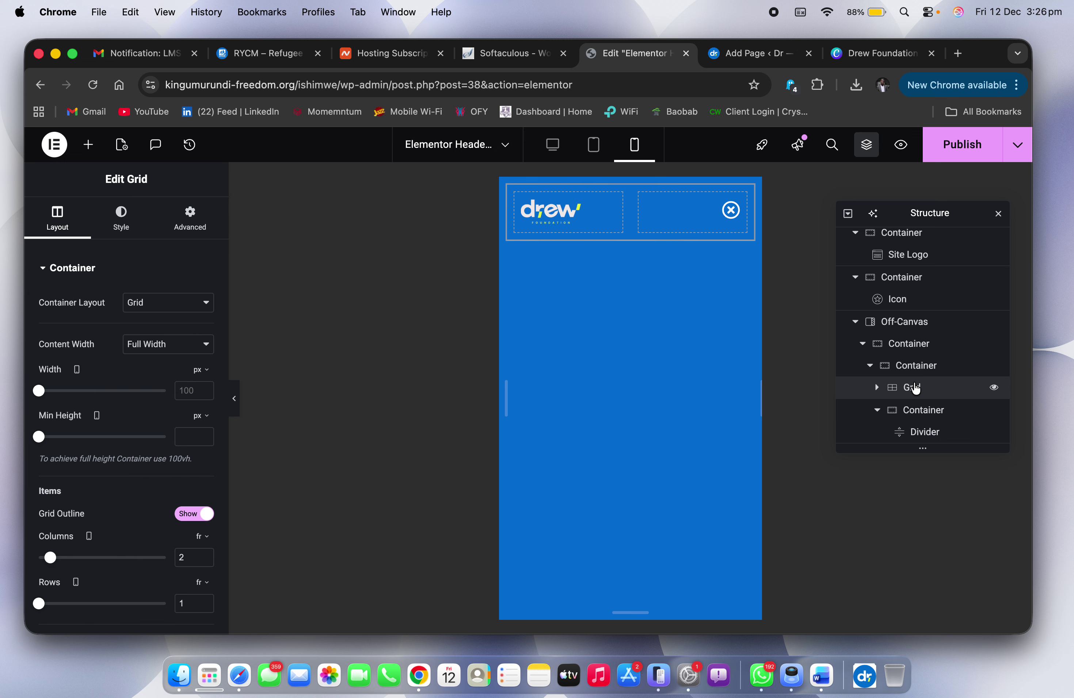
pyautogui.click(924, 410)
pyautogui.click(877, 411)
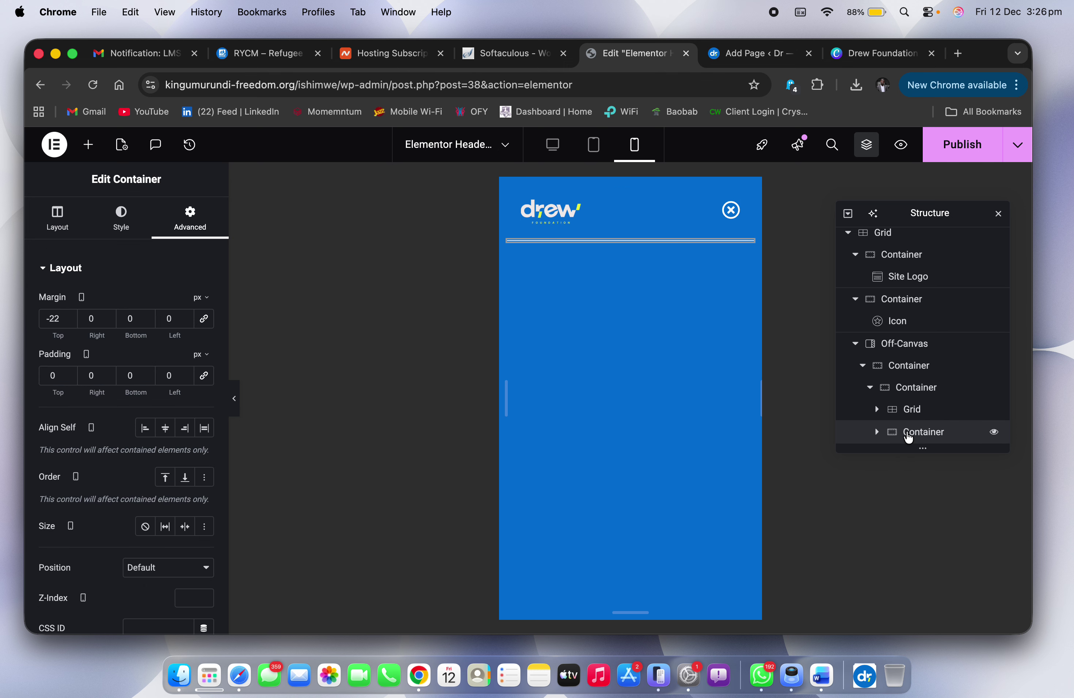
pyautogui.rightClick(908, 437)
pyautogui.click(941, 287)
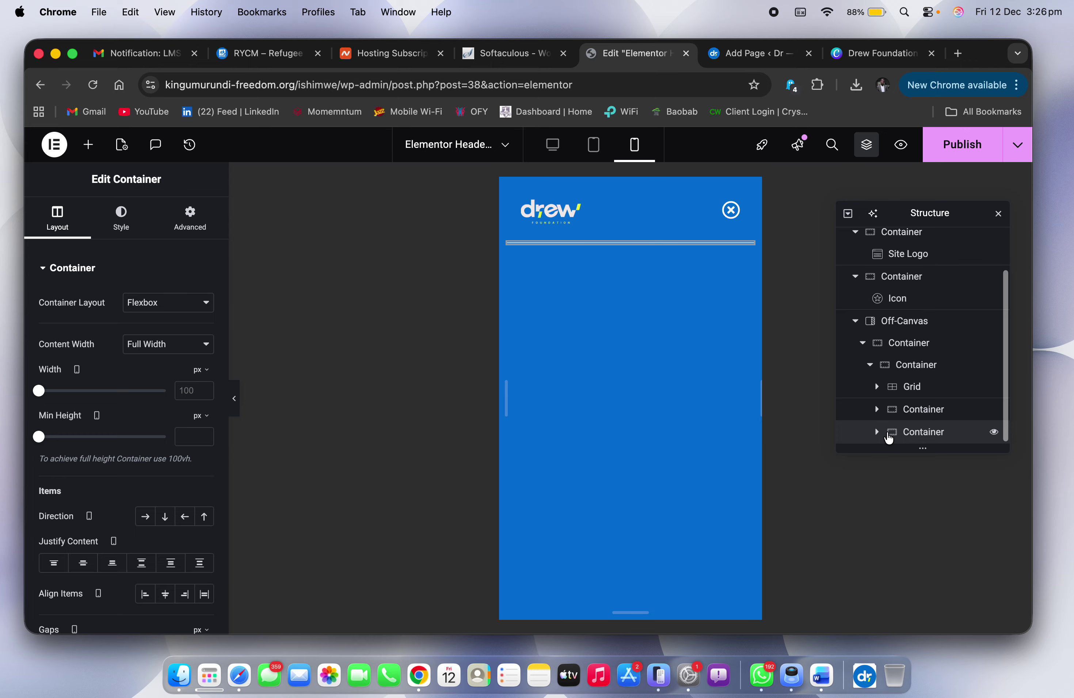
# Step: Delete the divider from the duplicated container below the original divider, leaving that container empty
pyautogui.click(878, 433)
pyautogui.scroll(-1, 918, 410)
pyautogui.click(925, 433)
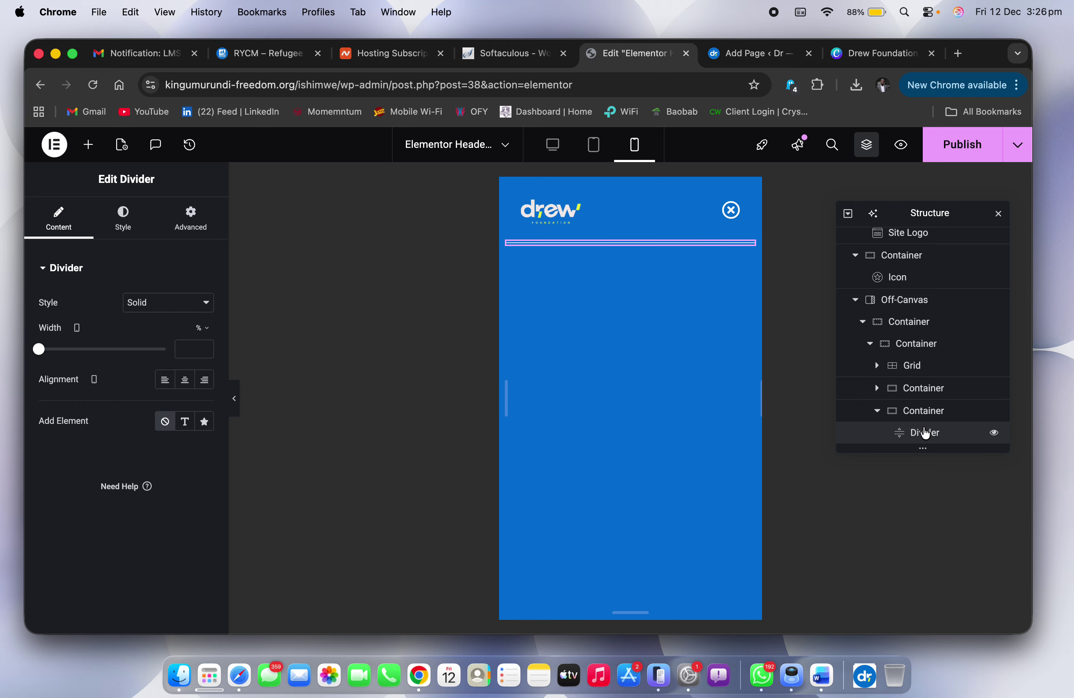
pyautogui.rightClick(925, 433)
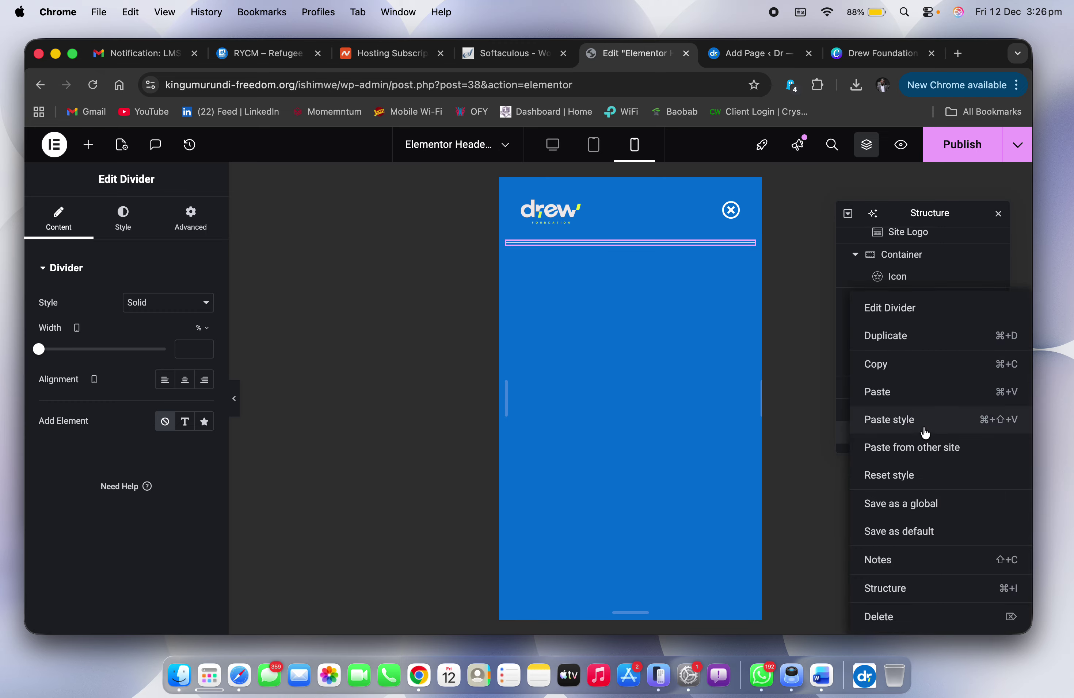
pyautogui.click(880, 617)
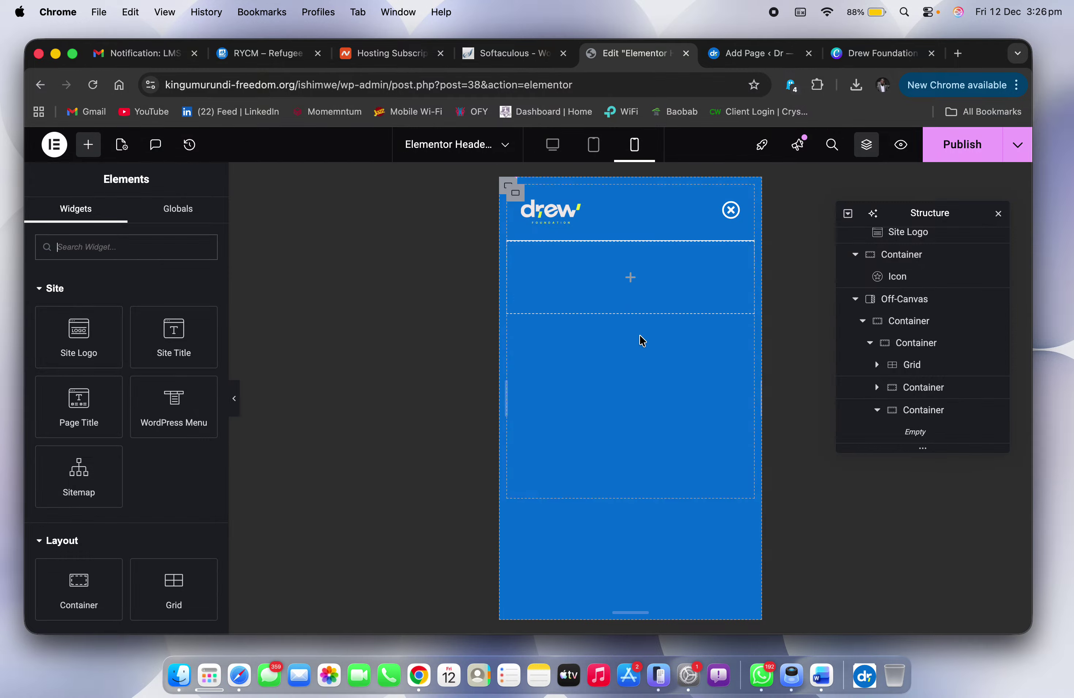
# Step: Set the empty container's top margin to 0 px
pyautogui.click(515, 249)
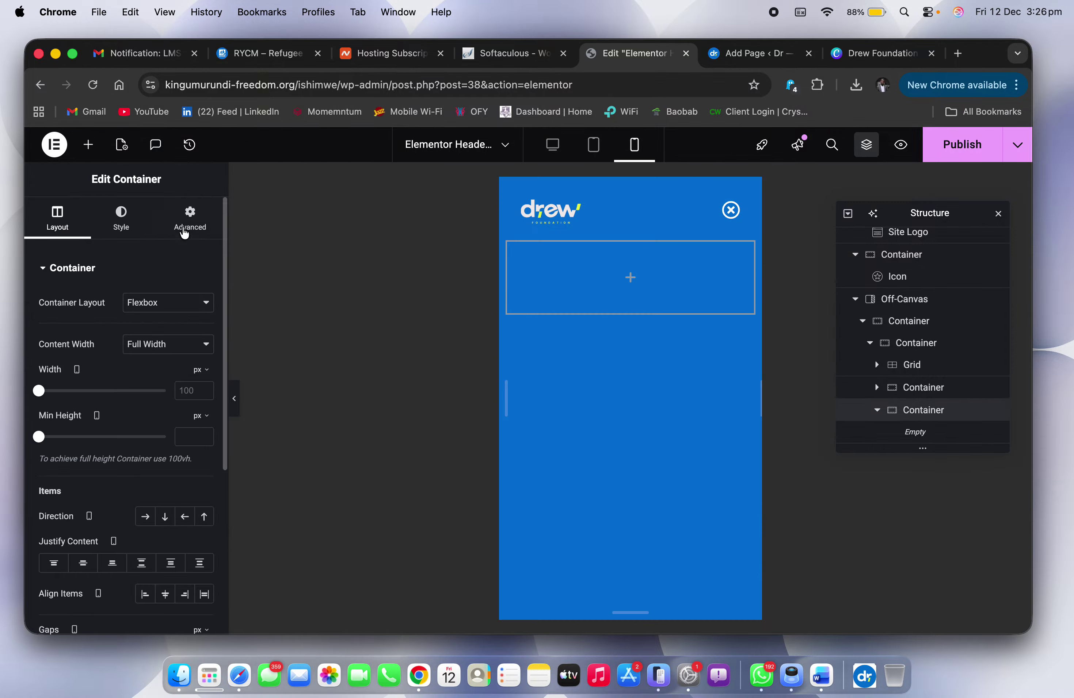
pyautogui.click(188, 222)
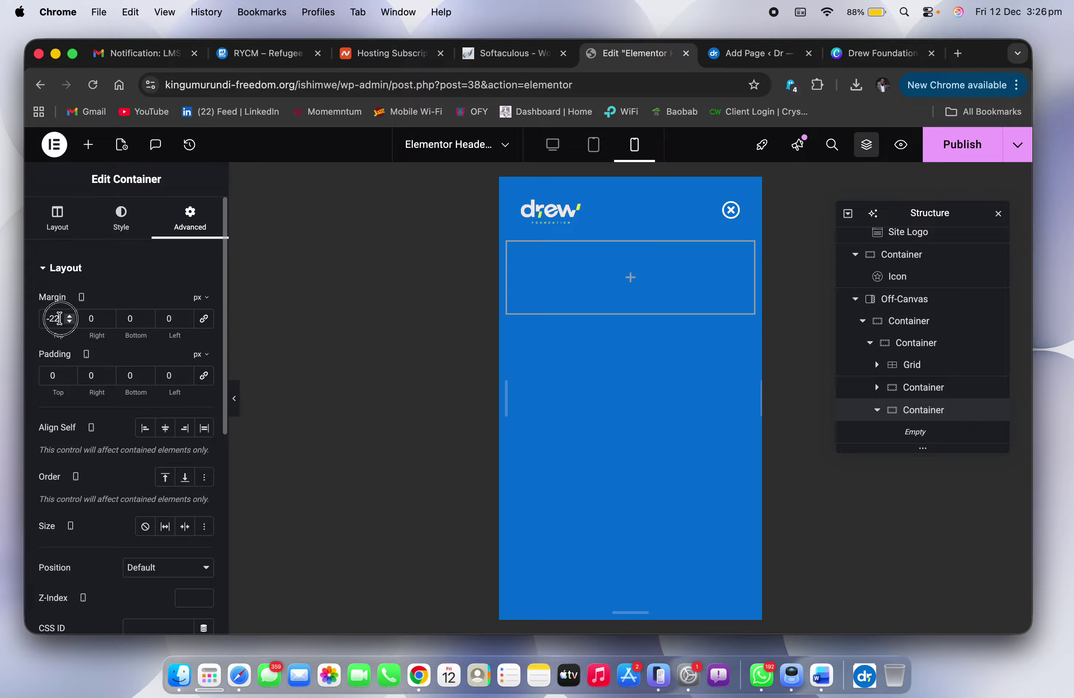
pyautogui.moveTo(60, 319); pyautogui.dragTo(29, 323)
pyautogui.write('0')
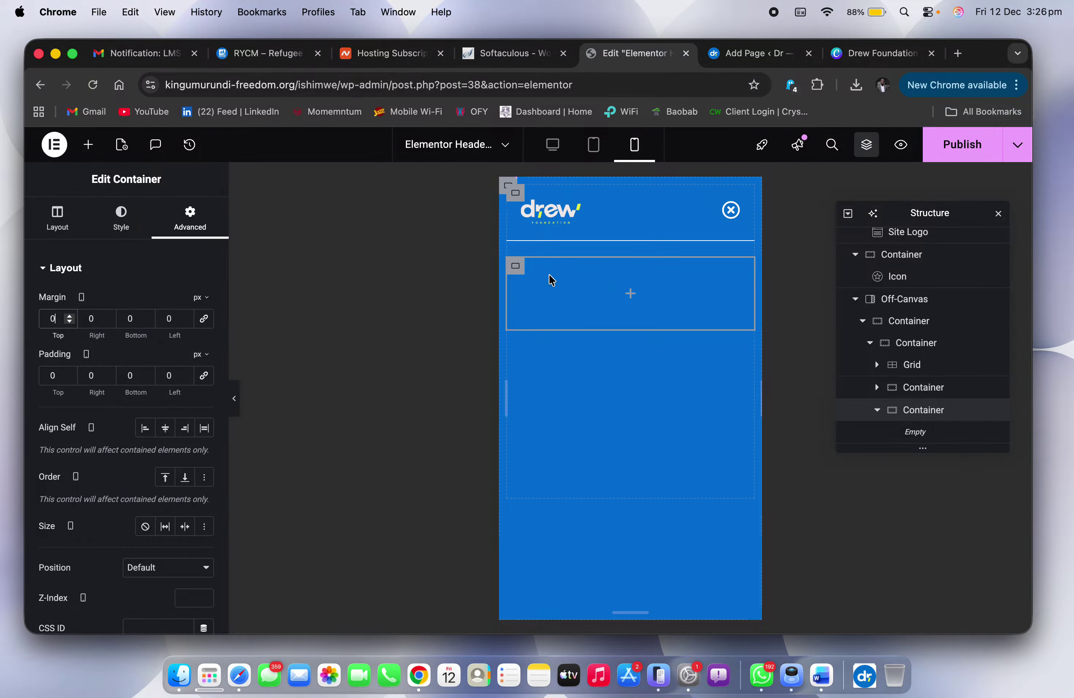
# Step: Check the first menu item of the reference site in iPhone Mirroring and add a Heading widget to the empty container
pyautogui.hotkey('ctrl', 'Right')
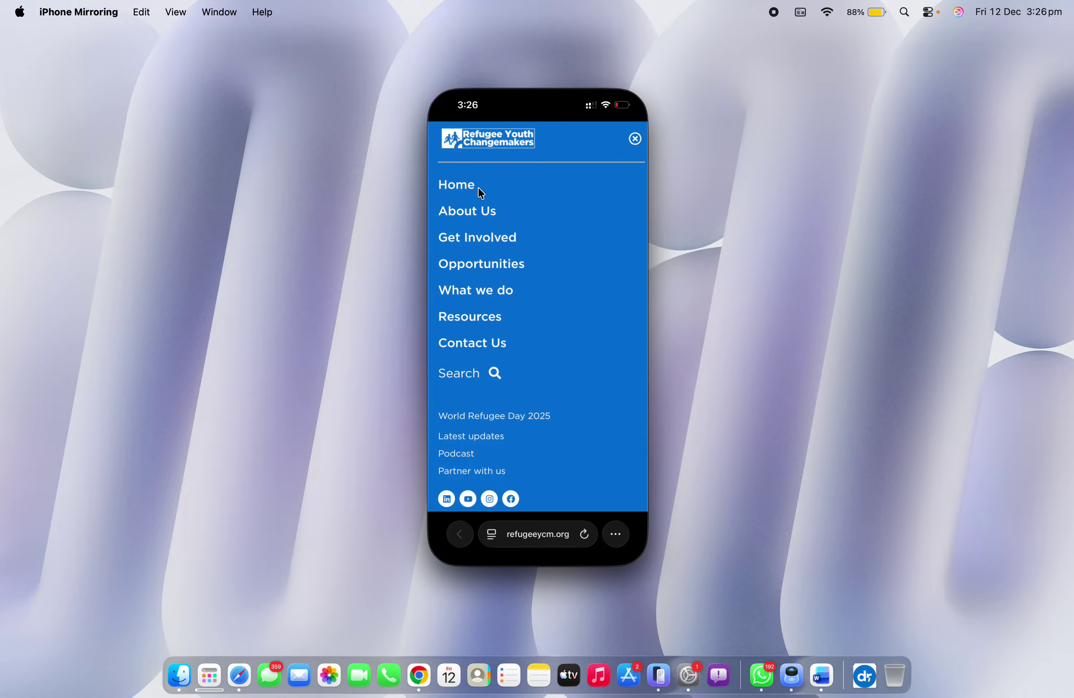
pyautogui.moveTo(477, 188); pyautogui.dragTo(433, 188)
pyautogui.hotkey('ctrl', 'Left')
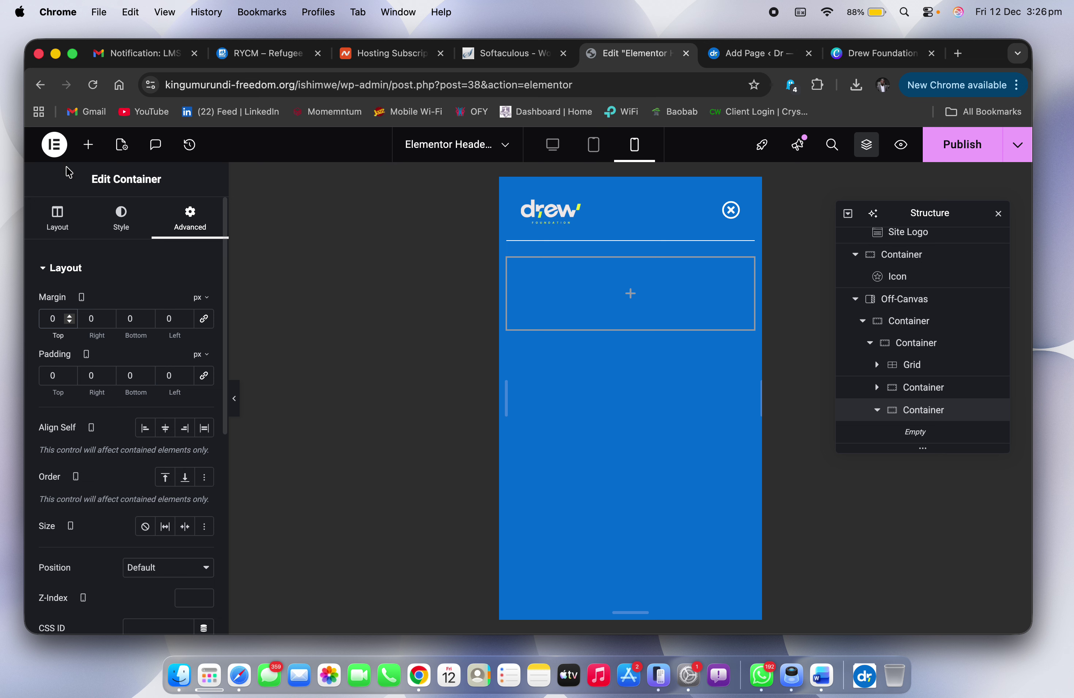
pyautogui.click(88, 144)
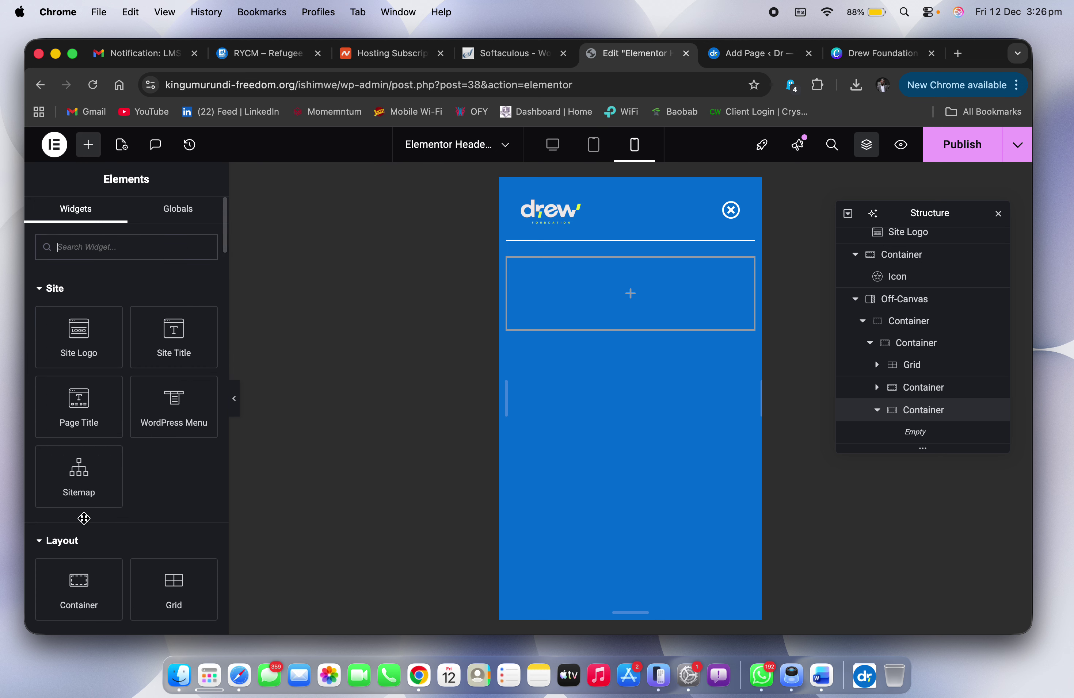
pyautogui.scroll(-3, 100, 563)
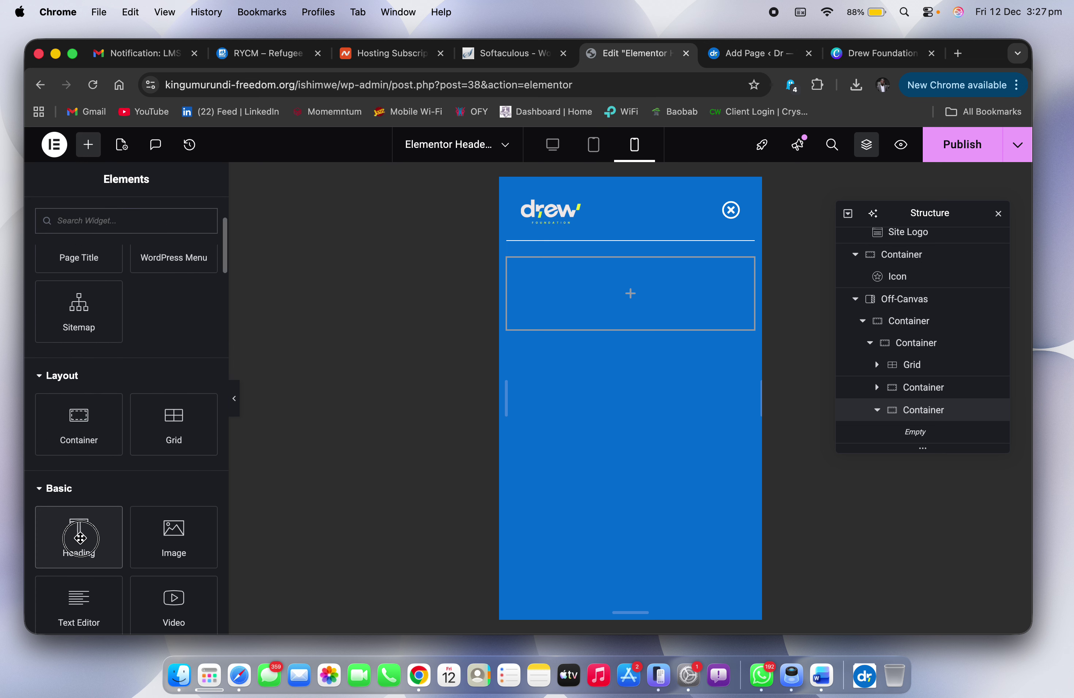
pyautogui.moveTo(96, 550); pyautogui.dragTo(609, 297)
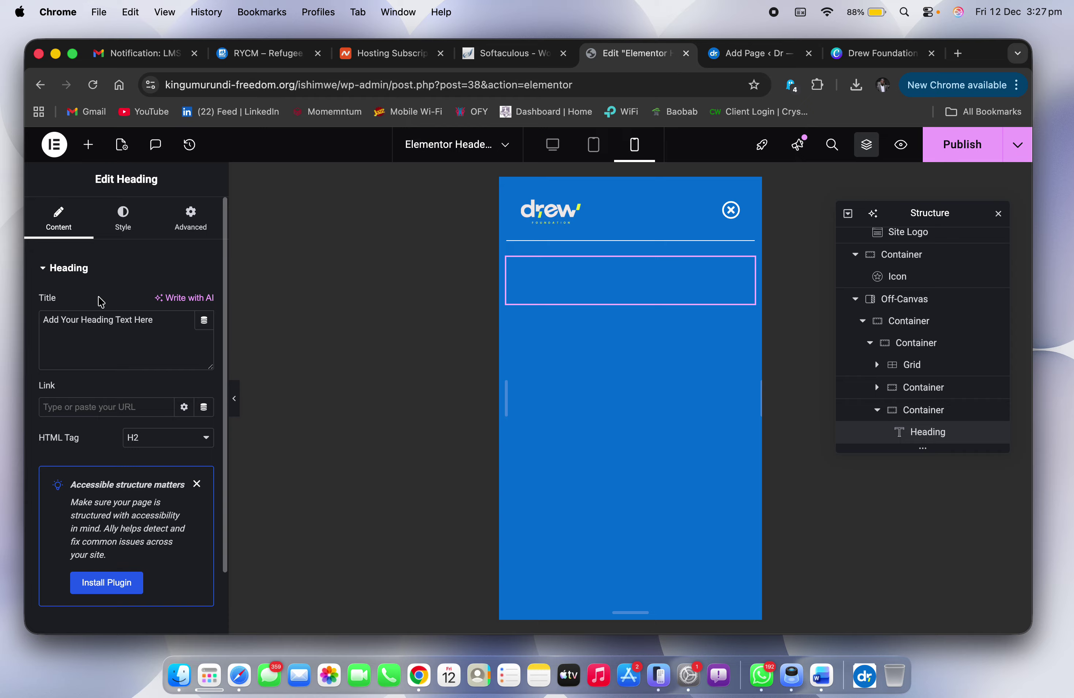
# Step: Replace the new heading's placeholder title with "Home"
pyautogui.click(132, 343)
pyautogui.press('super+a')
pyautogui.press('super+c')
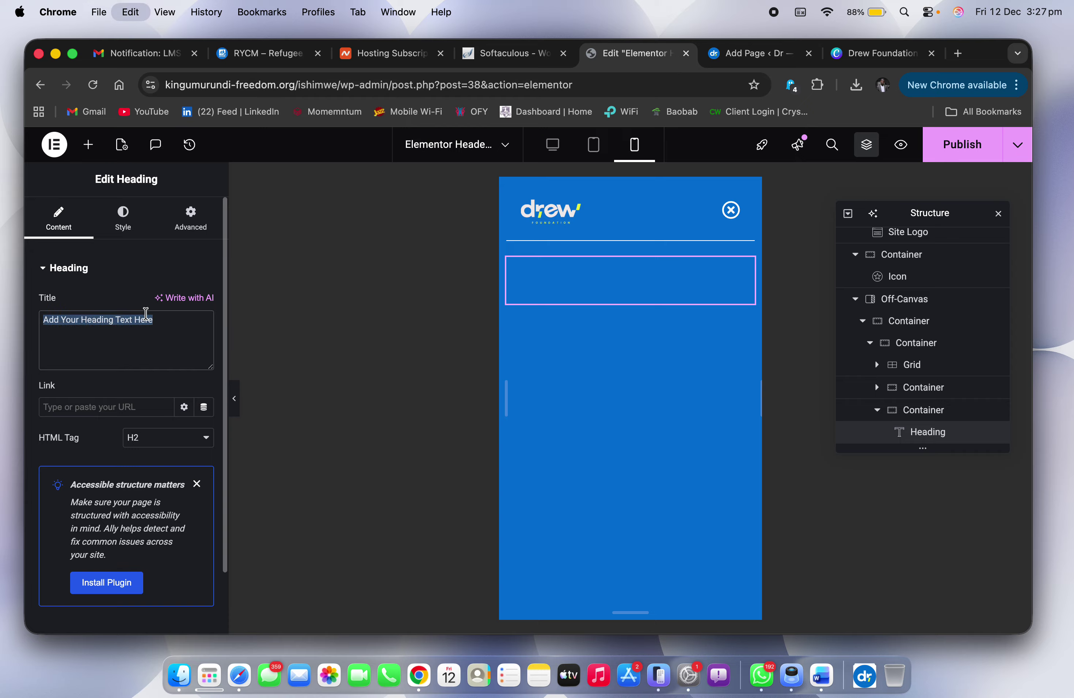
pyautogui.press('super+v')
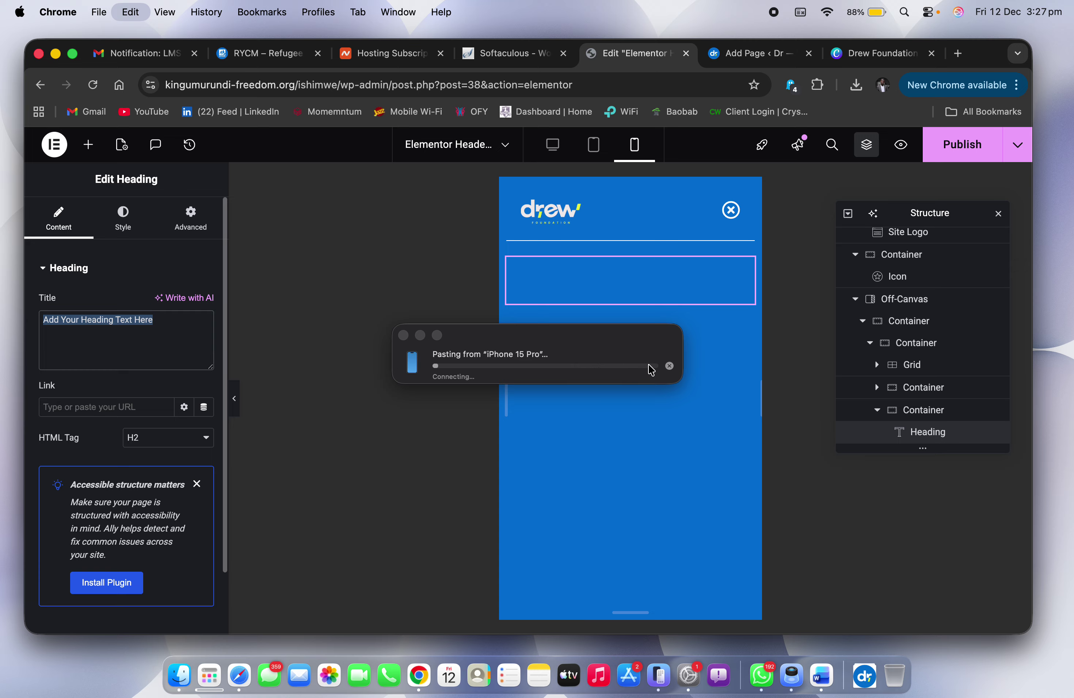
pyautogui.press('super+a')
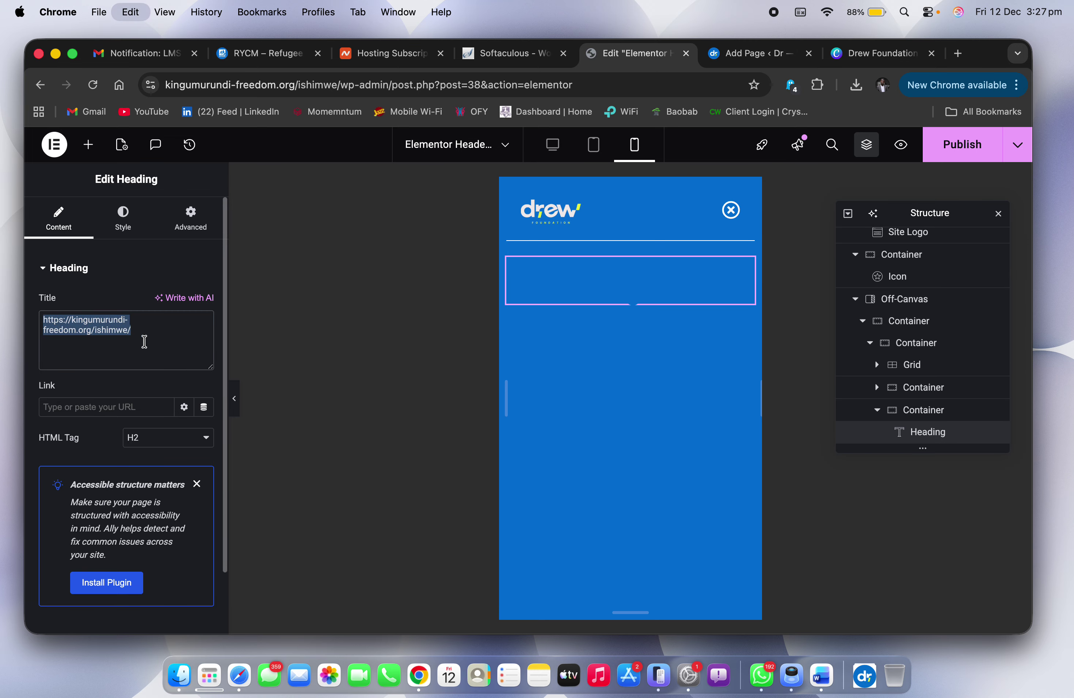
pyautogui.write('Home')
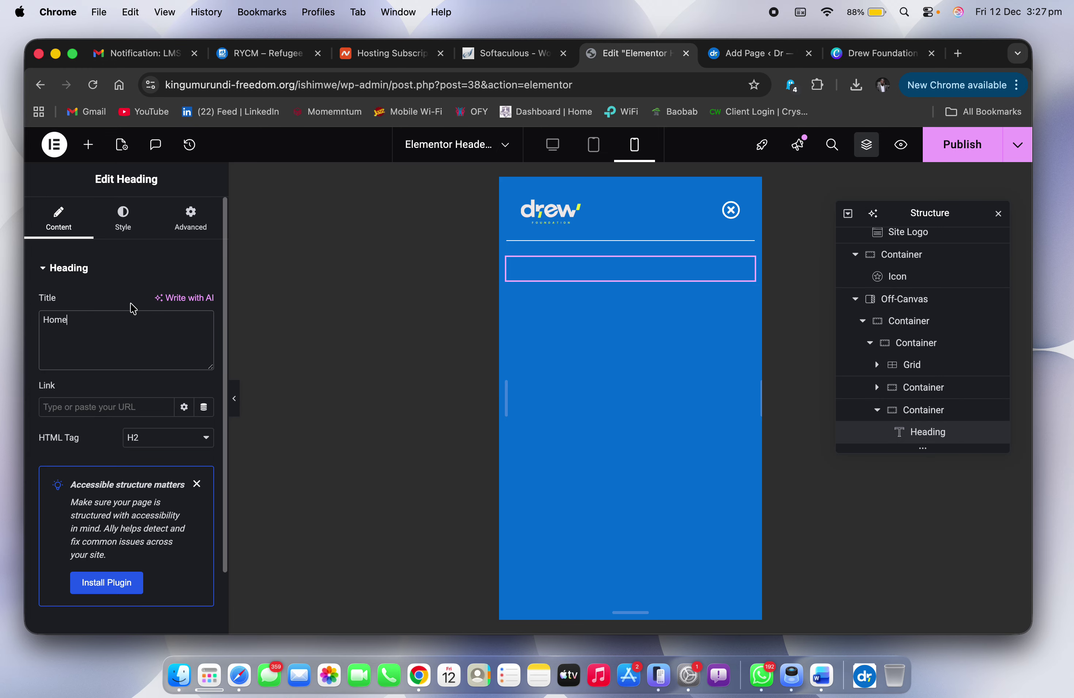
# Step: Set the Home heading's text color to the global color blue (#FFFFFF)
pyautogui.click(123, 225)
pyautogui.click(184, 508)
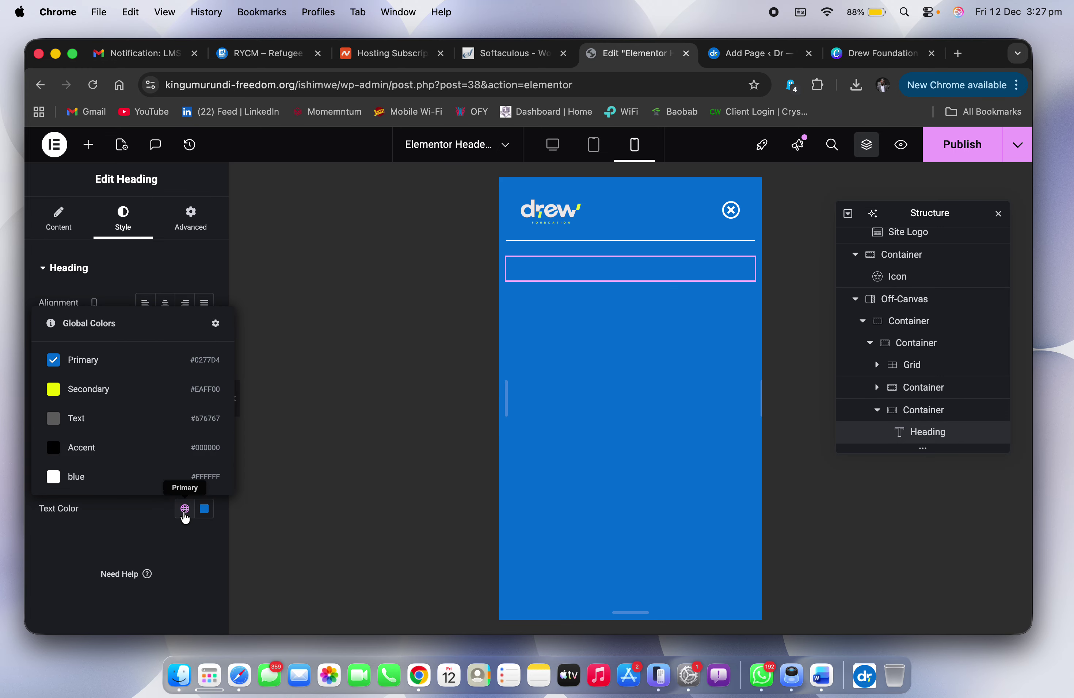
pyautogui.click(95, 484)
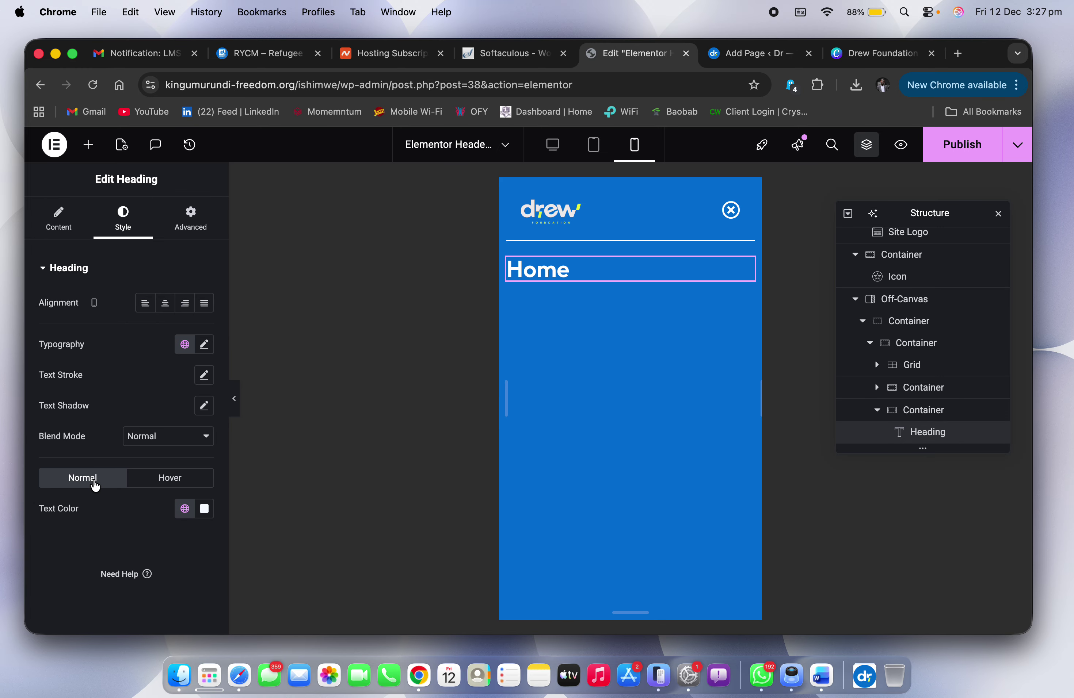
# Step: Set the Home heading's typography to weight 400 (Normal) and size 20 px
pyautogui.click(204, 346)
pyautogui.click(156, 489)
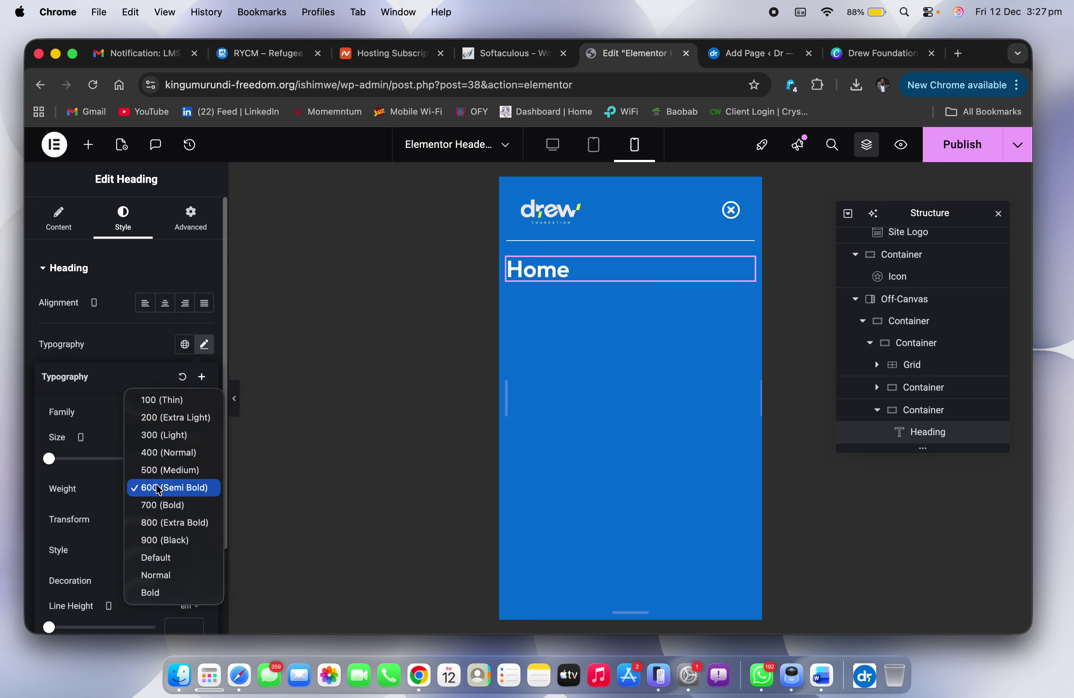
pyautogui.click(176, 452)
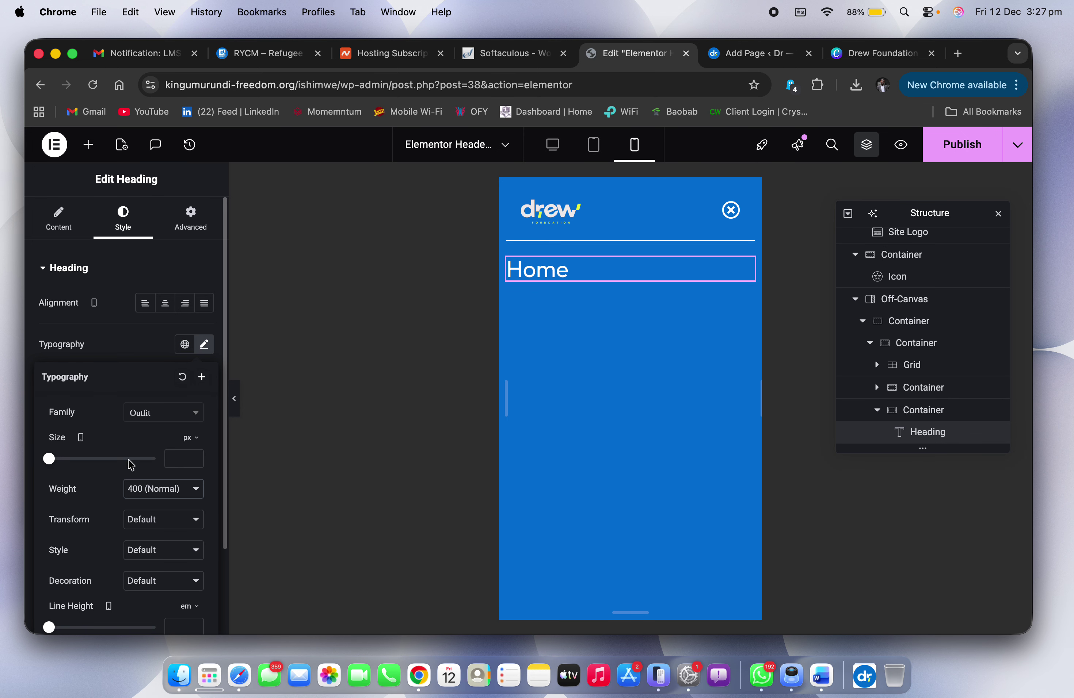
pyautogui.click(168, 458)
pyautogui.write('15')
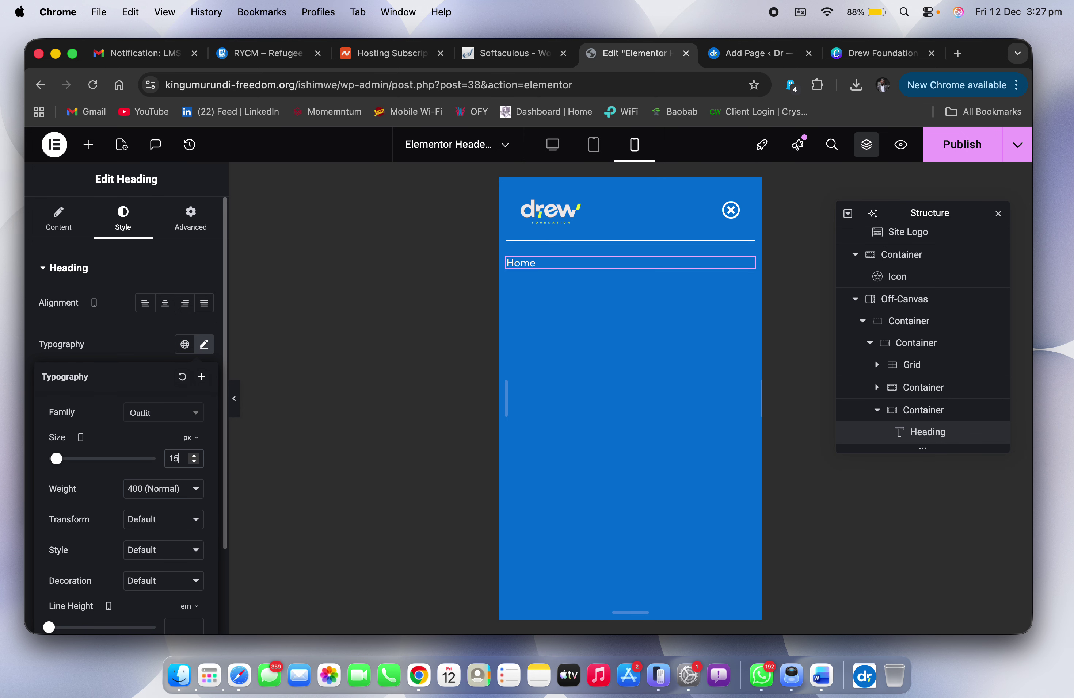
pyautogui.click(195, 456)
pyautogui.click(195, 456)
pyautogui.click(195, 456)
pyautogui.click(195, 456)
pyautogui.click(195, 456)
pyautogui.click(195, 456)
pyautogui.click(195, 456)
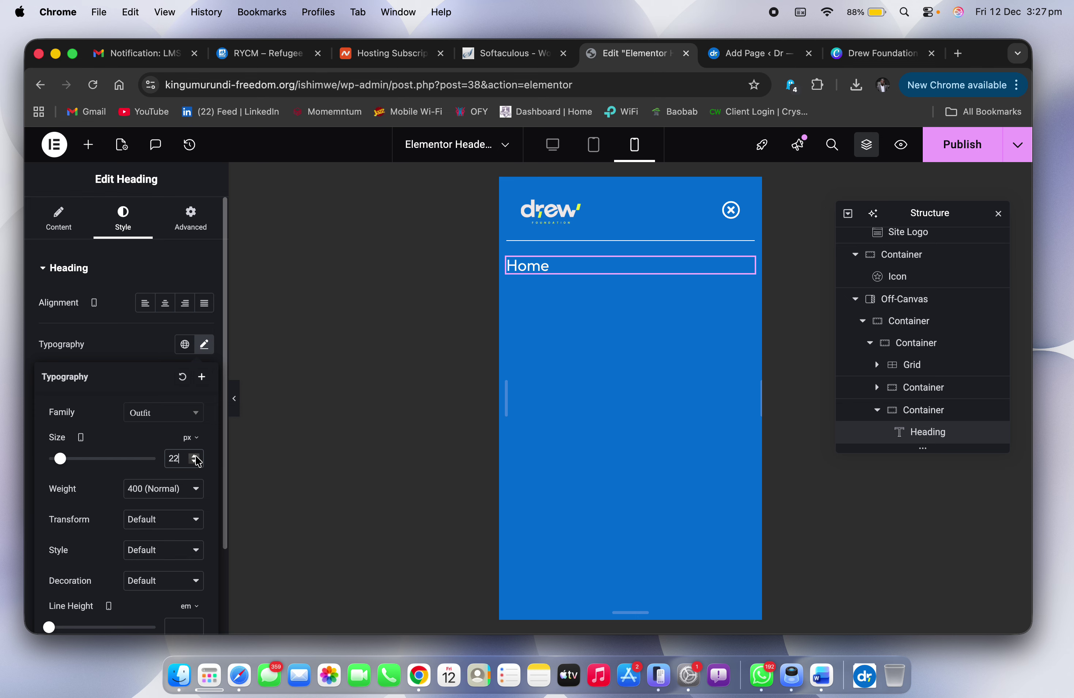
pyautogui.click(195, 462)
pyautogui.click(195, 462)
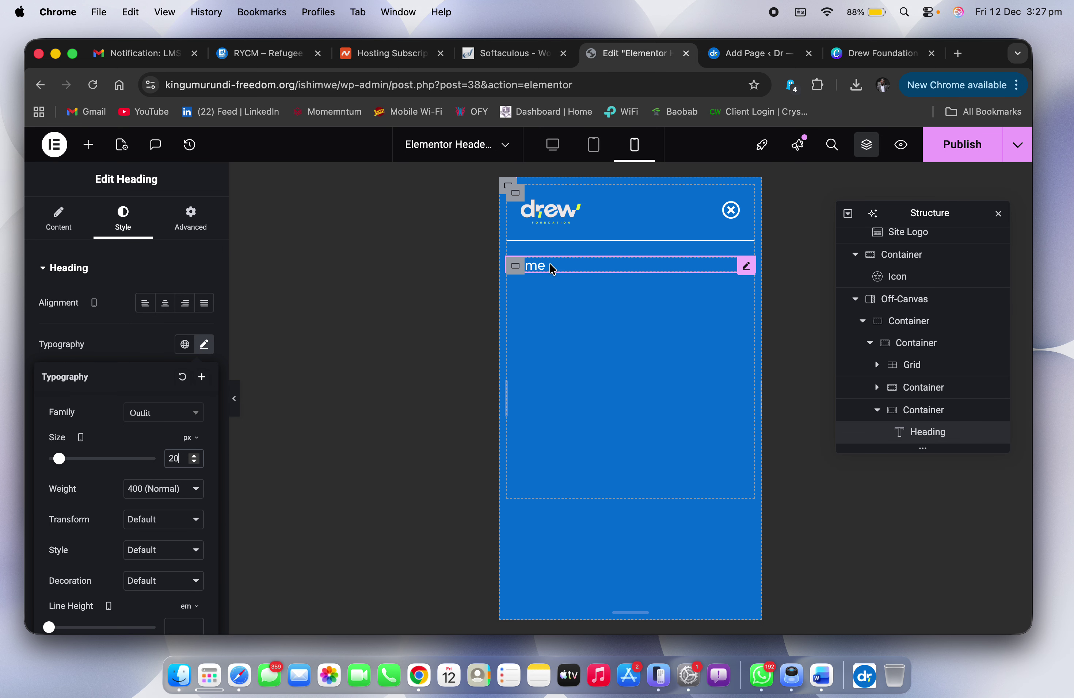
# Step: Link the Home heading to the site's home page and duplicate the heading below it
pyautogui.click(58, 217)
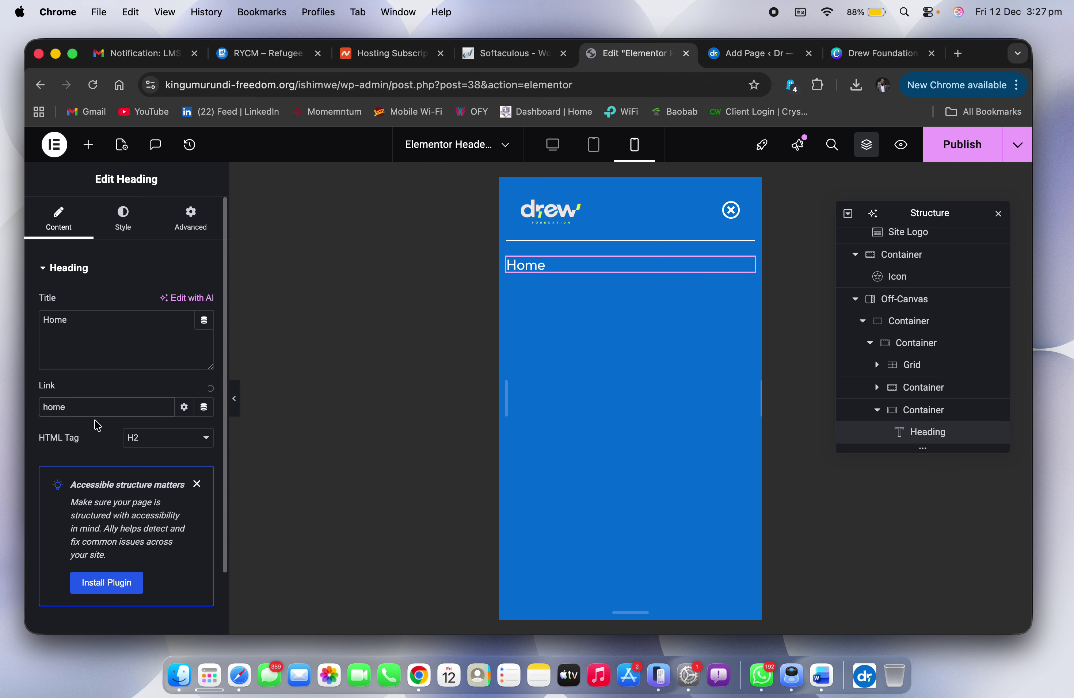
pyautogui.click(86, 430)
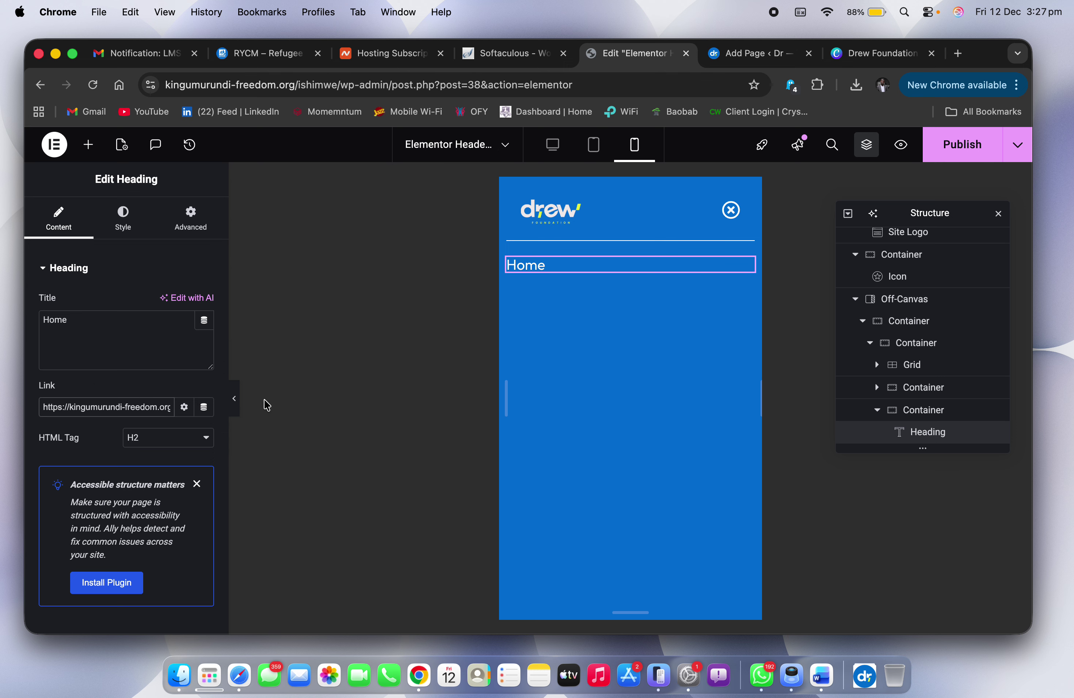
pyautogui.rightClick(559, 268)
pyautogui.click(605, 312)
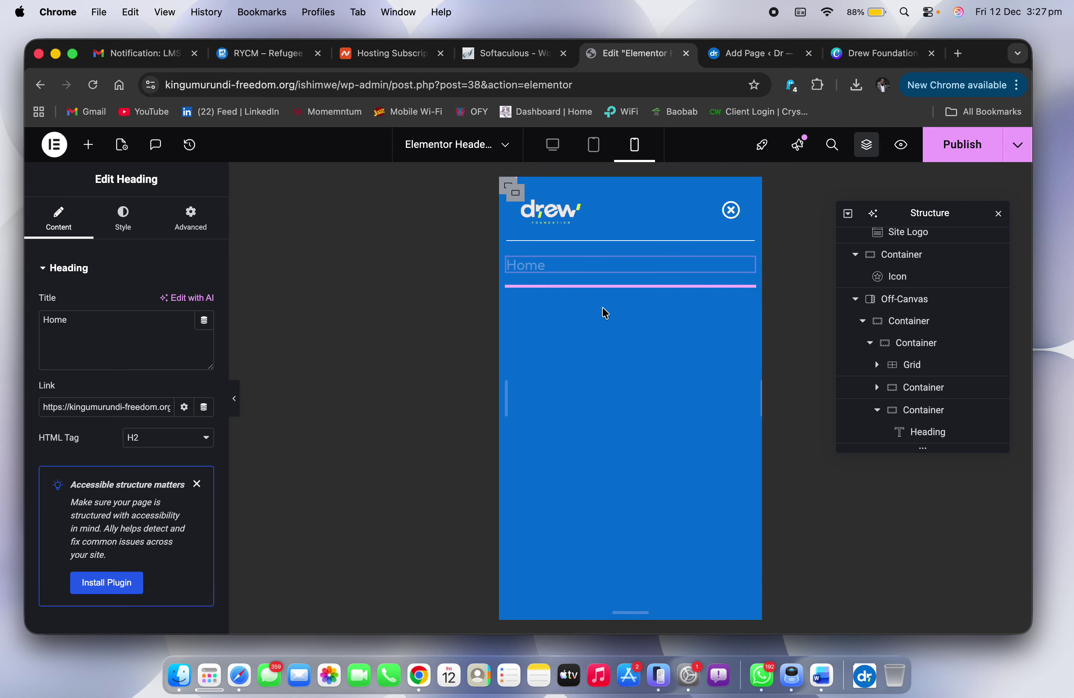
# Step: Unlink the duplicated heading's margins, set its top margin to -5 px and compare the spacing with the reference menu in iPhone Mirroring
pyautogui.click(193, 221)
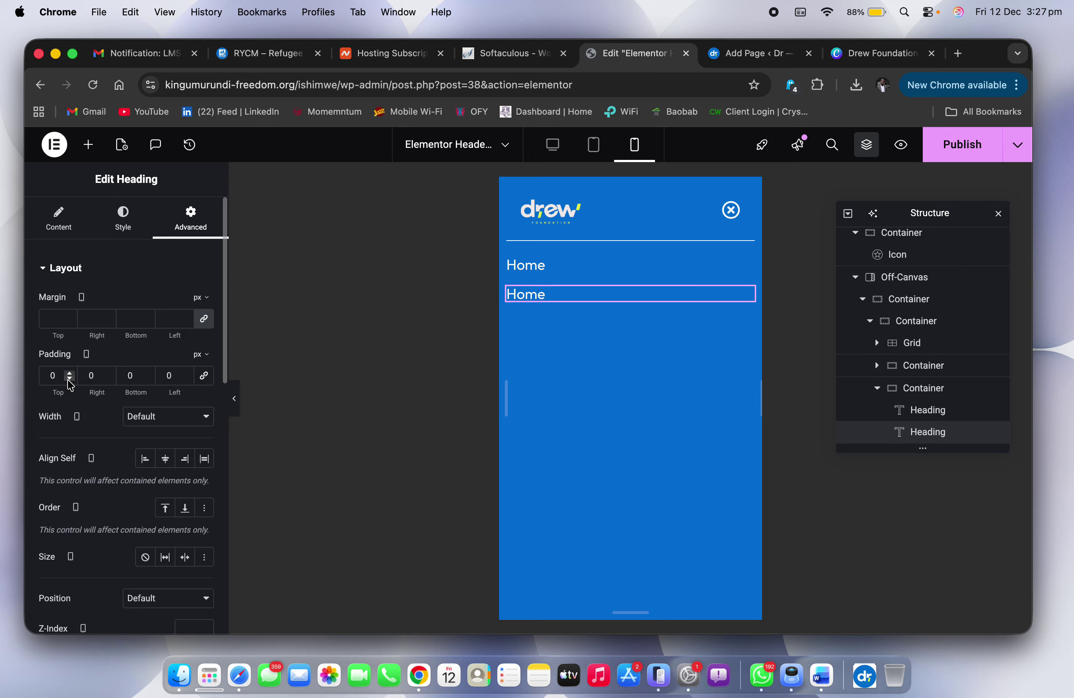
pyautogui.click(70, 383)
pyautogui.click(70, 383)
pyautogui.click(70, 383)
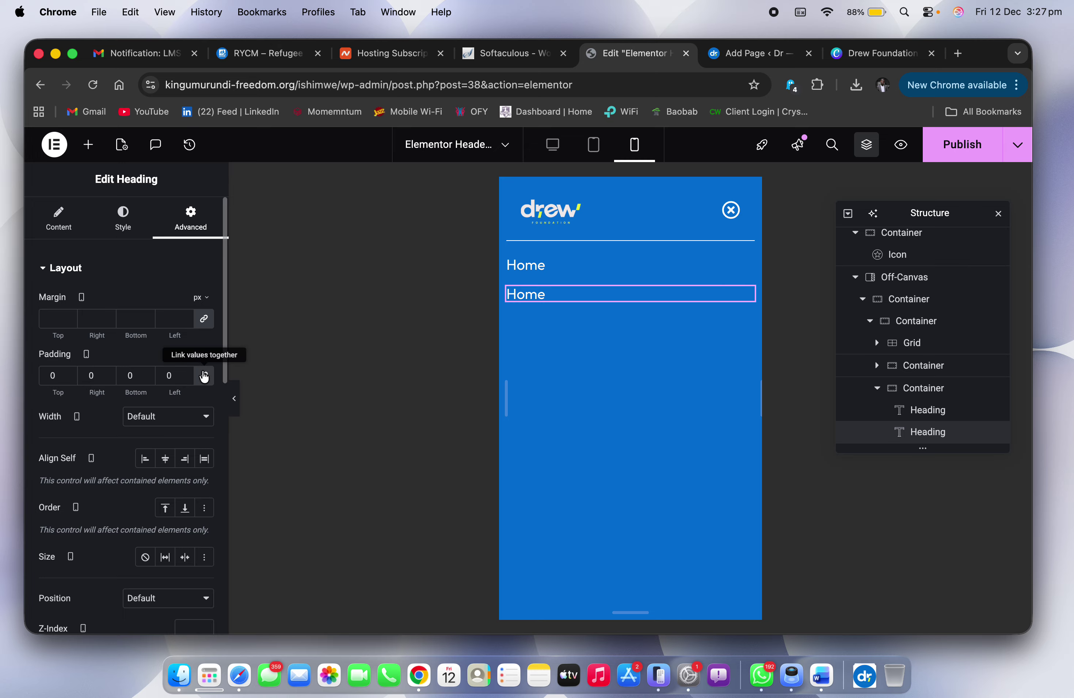
pyautogui.click(203, 321)
pyautogui.click(69, 322)
pyautogui.click(70, 323)
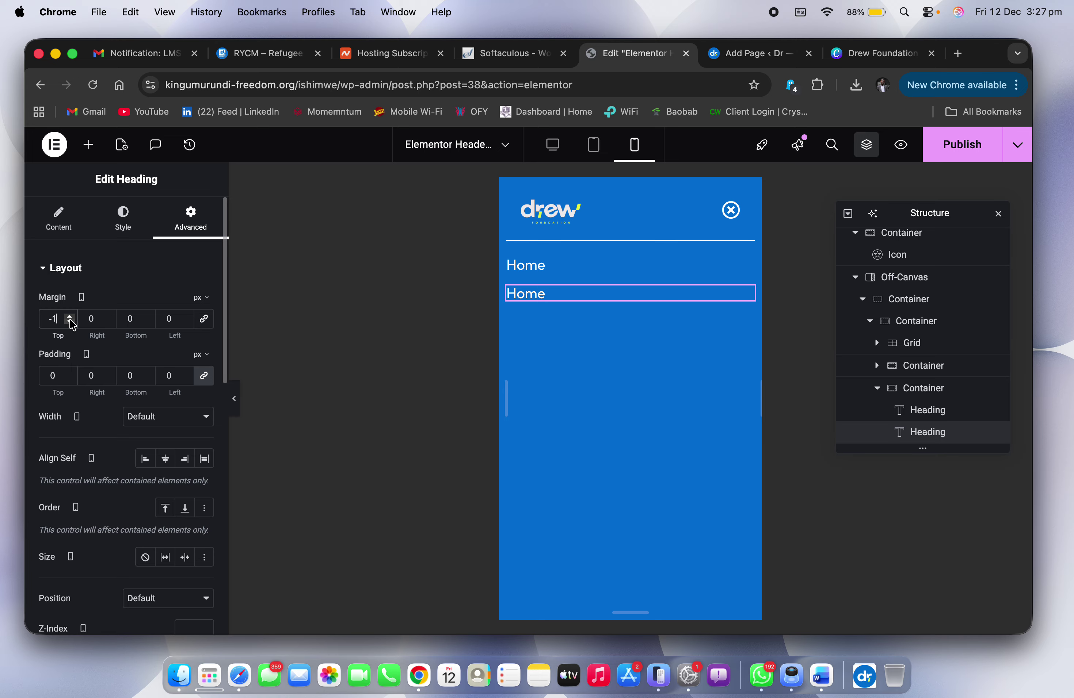
pyautogui.click(70, 322)
pyautogui.click(70, 322)
pyautogui.click(70, 322)
pyautogui.hotkey('ctrl', 'Right')
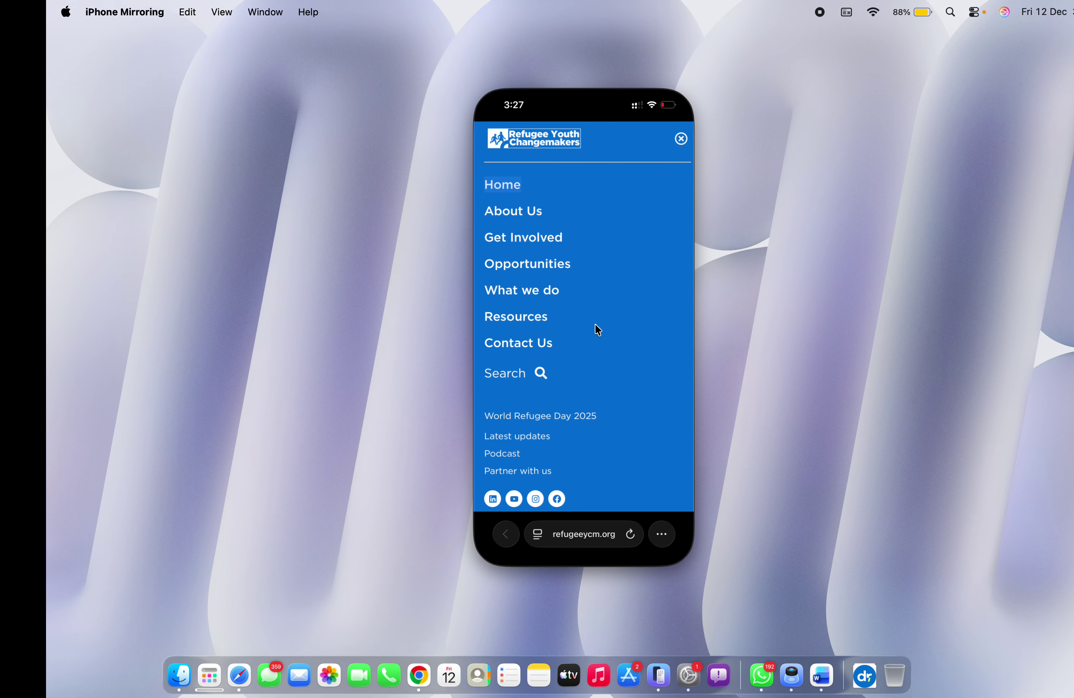
pyautogui.hotkey('ctrl', 'Left')
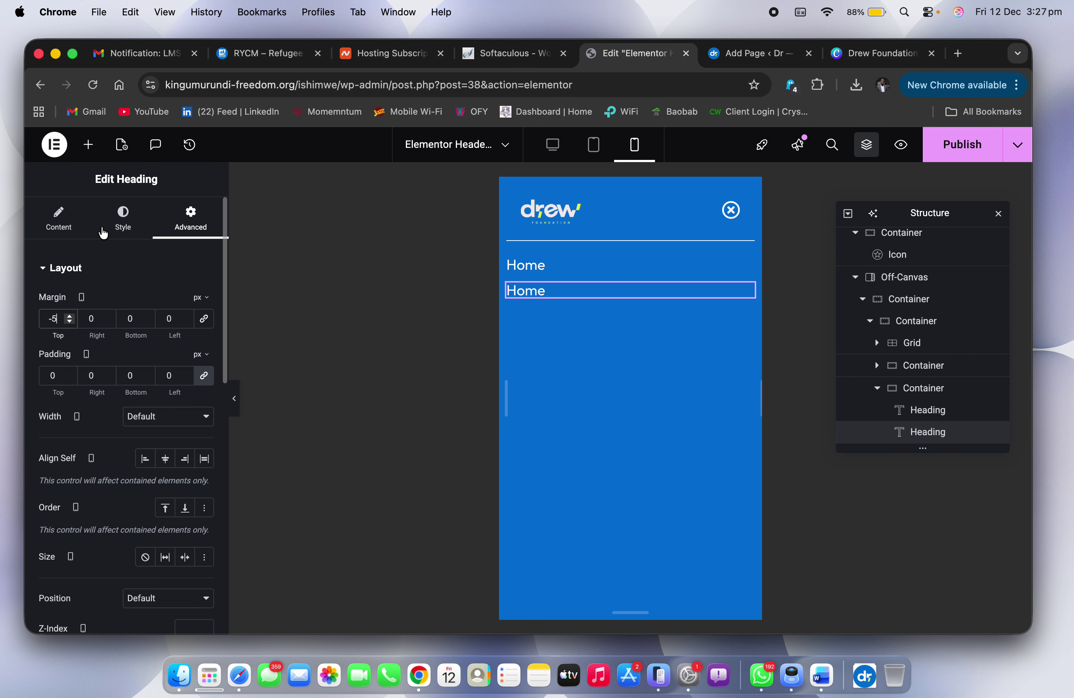
# Step: Retitle the duplicated heading "About Us" and link it to the About page
pyautogui.click(59, 216)
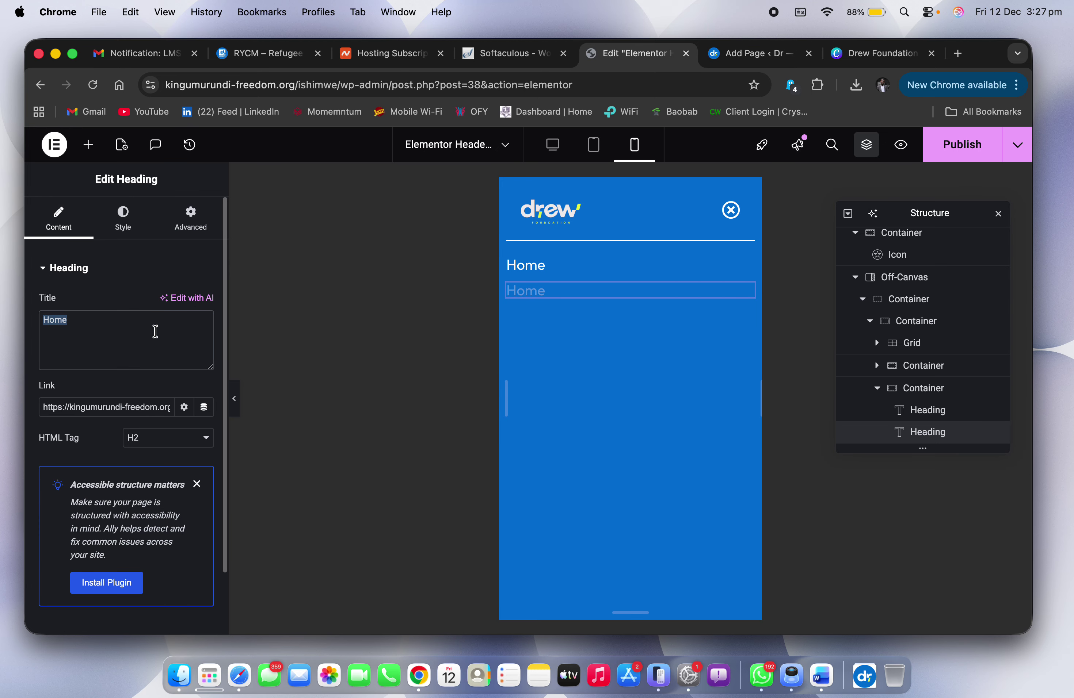
pyautogui.write('About Us')
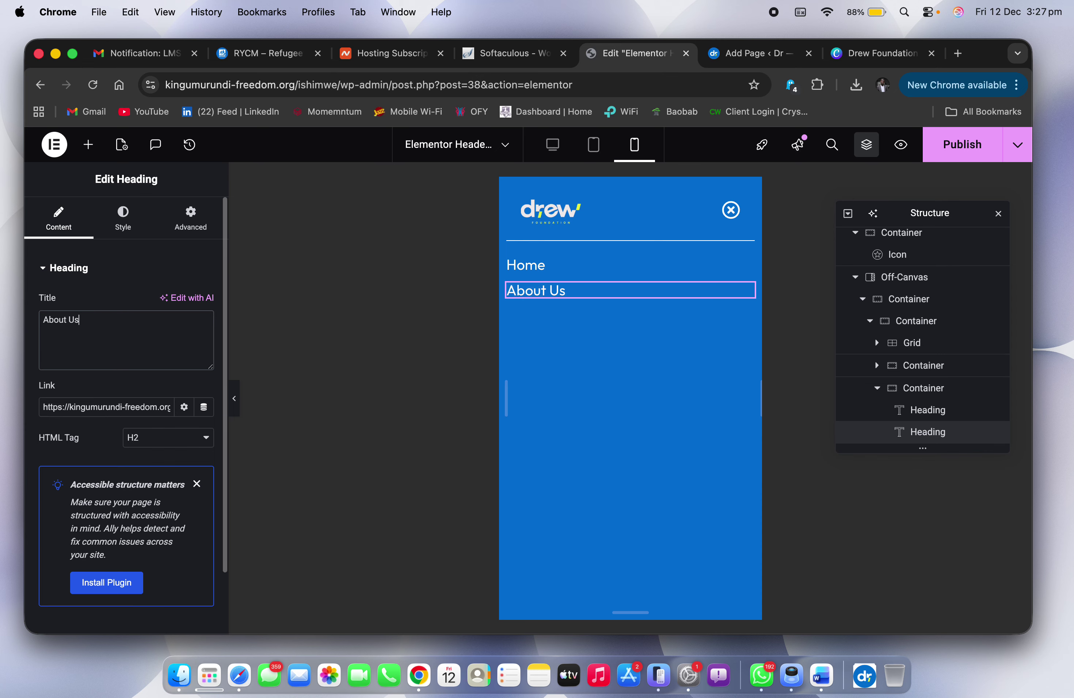
pyautogui.tripleClick(141, 407)
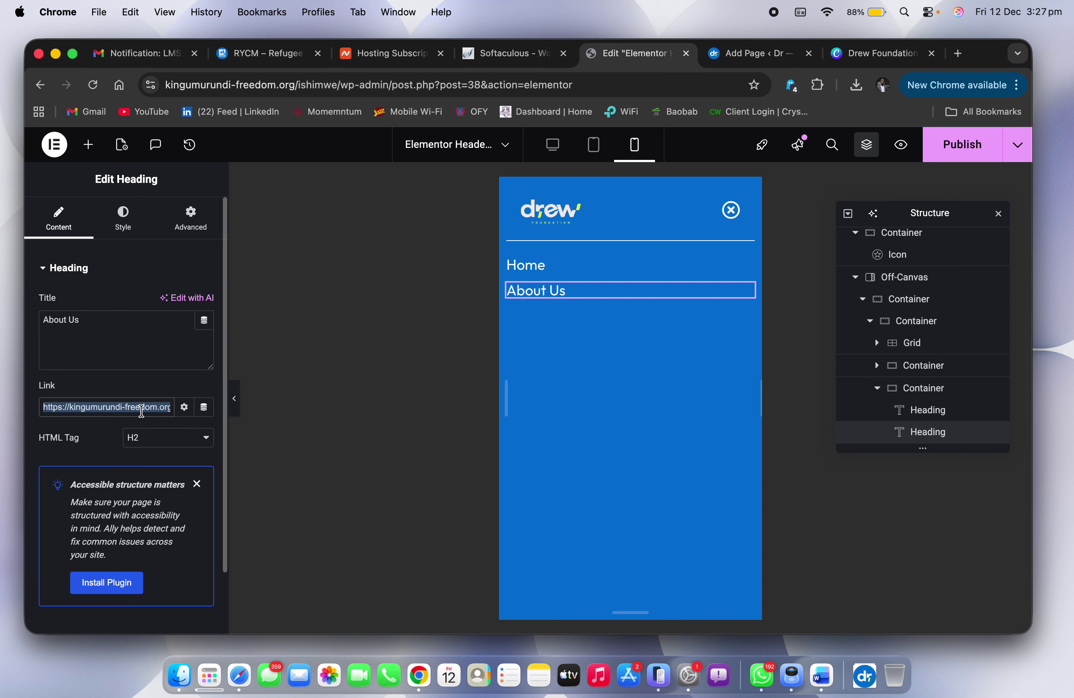
pyautogui.write('about')
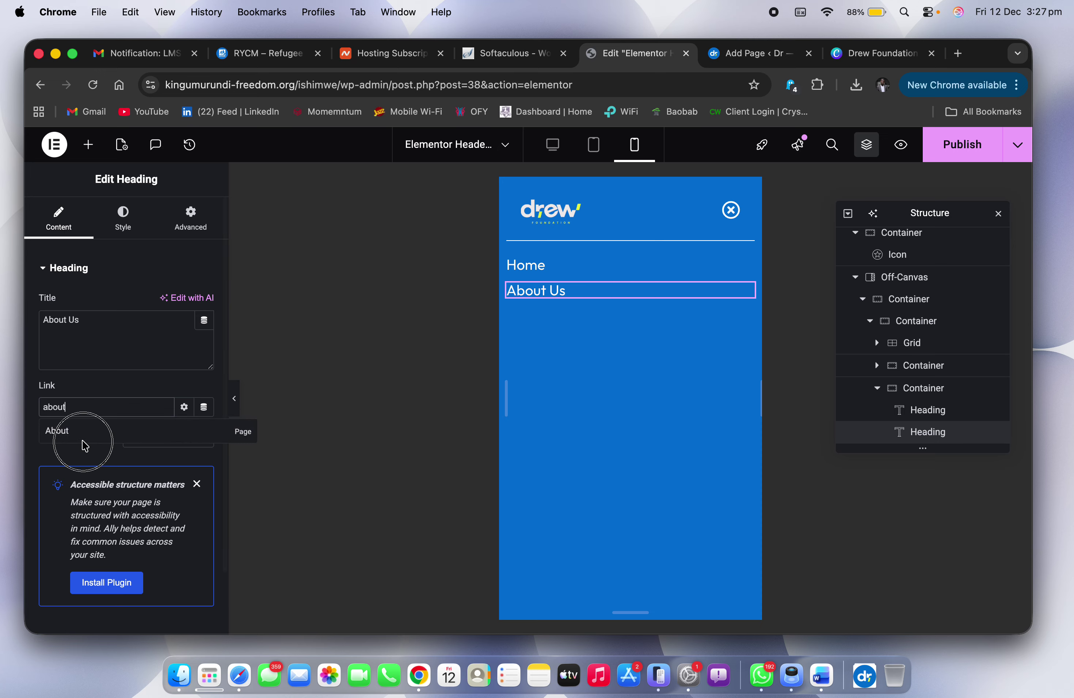
pyautogui.click(82, 433)
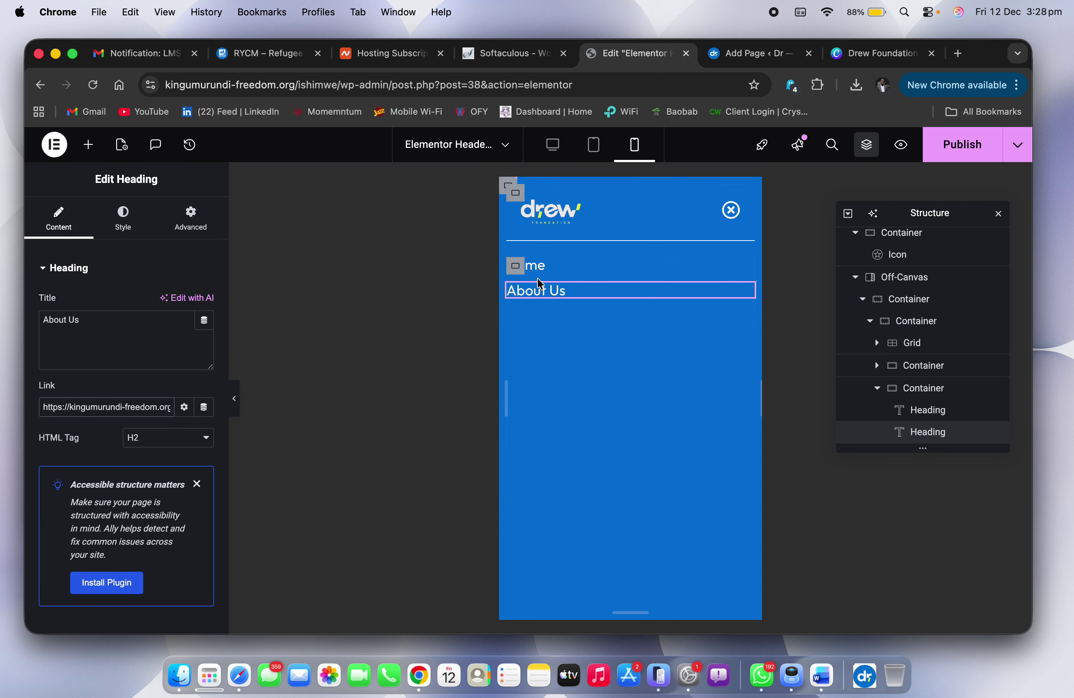
# Step: Duplicate the About Us heading and retitle the copy "Get Involved", following the reference menu in iPhone Mirroring
pyautogui.rightClick(562, 293)
pyautogui.click(623, 334)
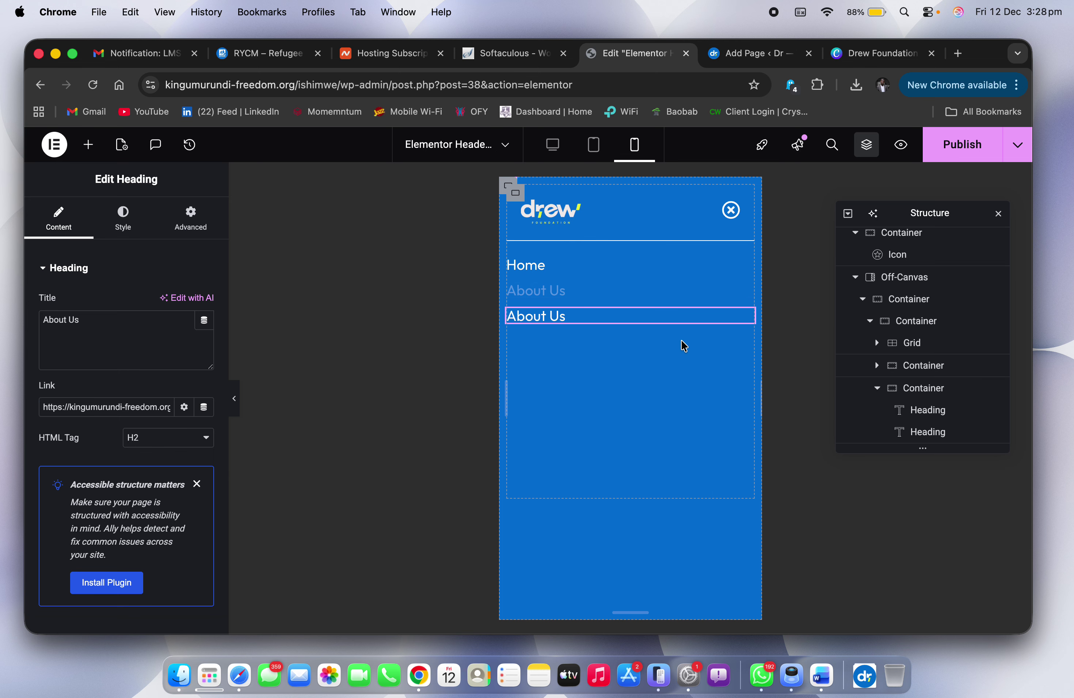
pyautogui.hotkey('ctrl', 'Right')
pyautogui.hotkey('ctrl', 'Left')
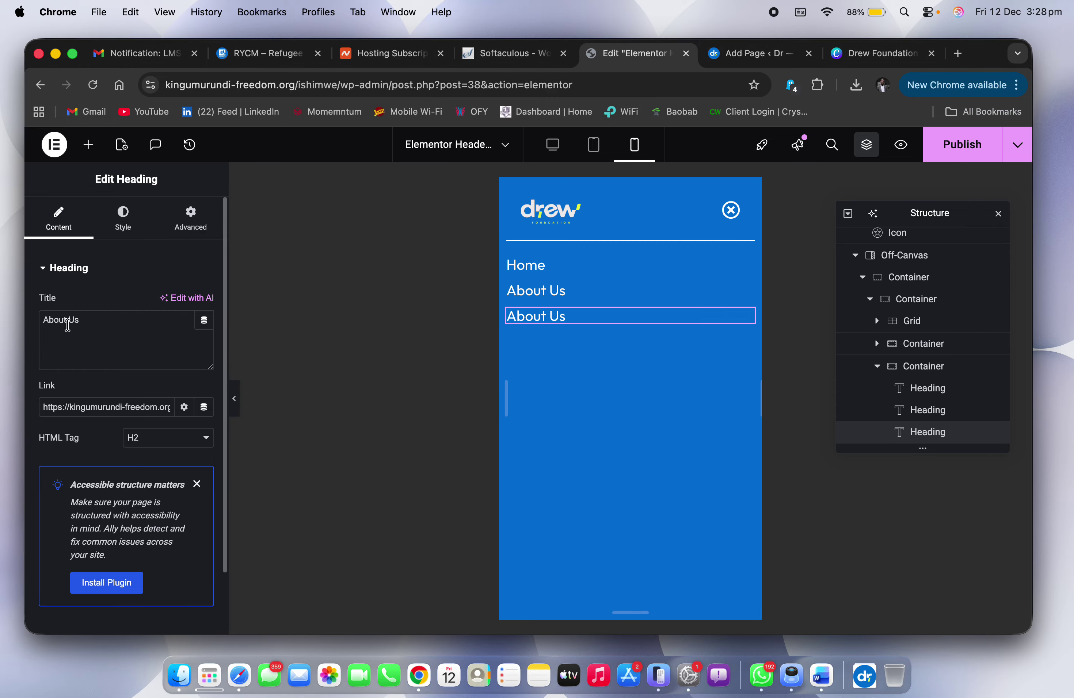
pyautogui.write('Get Involved')
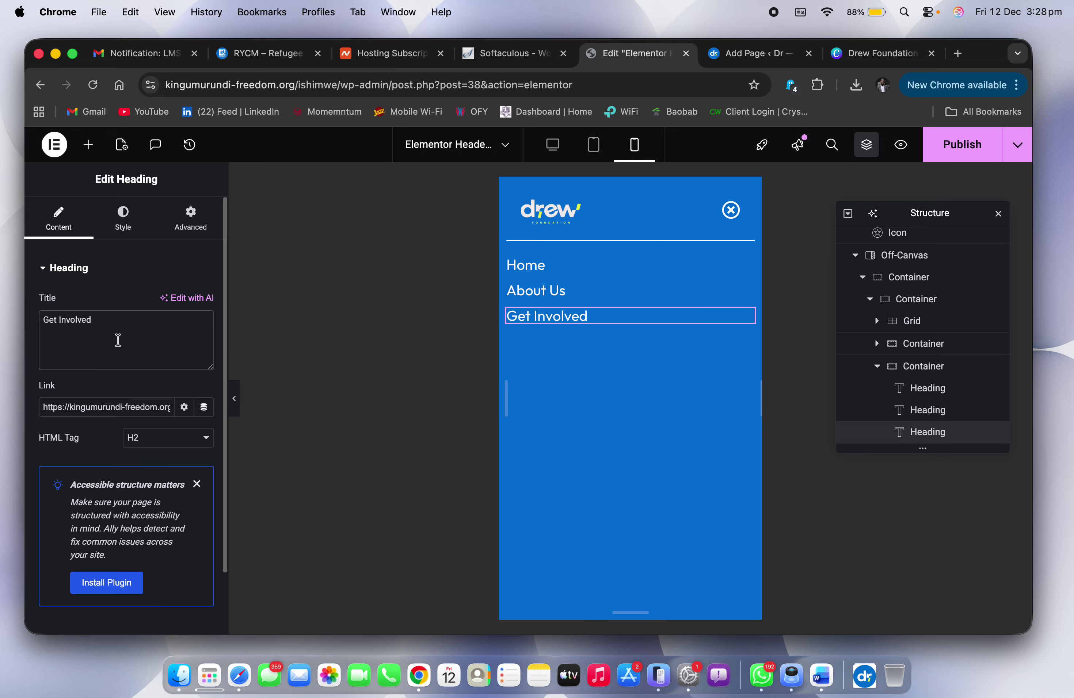
# Step: Replace the Get Involved heading's link with the Get Involved page
pyautogui.press('super+a')
pyautogui.press('super+c')
pyautogui.click(127, 407)
pyautogui.press('super+a')
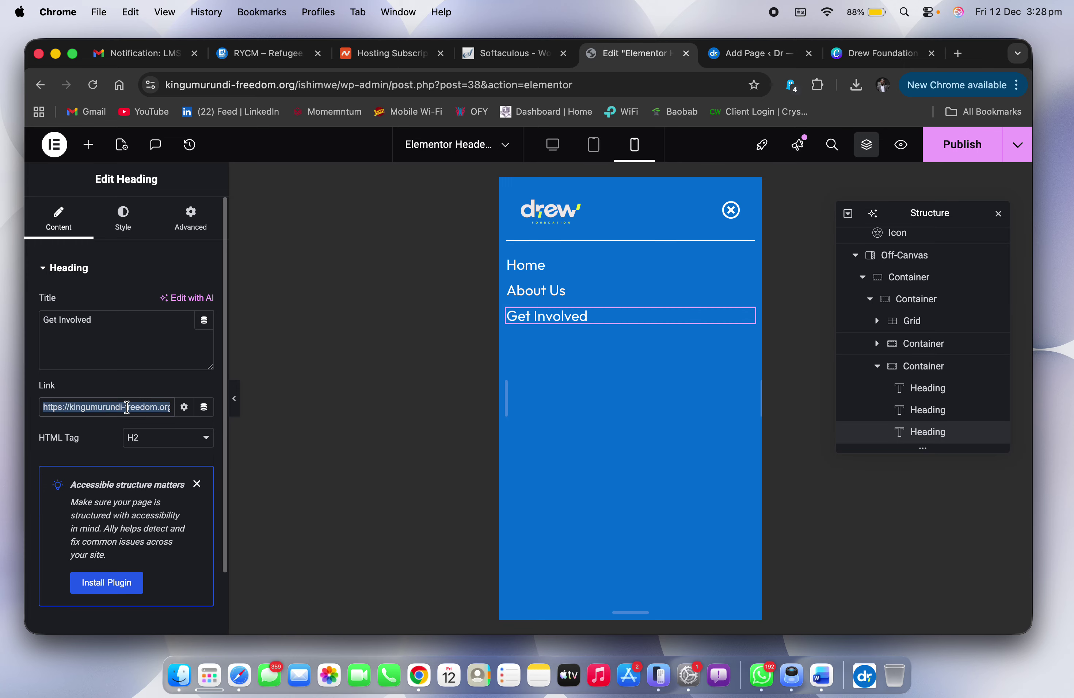
pyautogui.press('BackSpace')
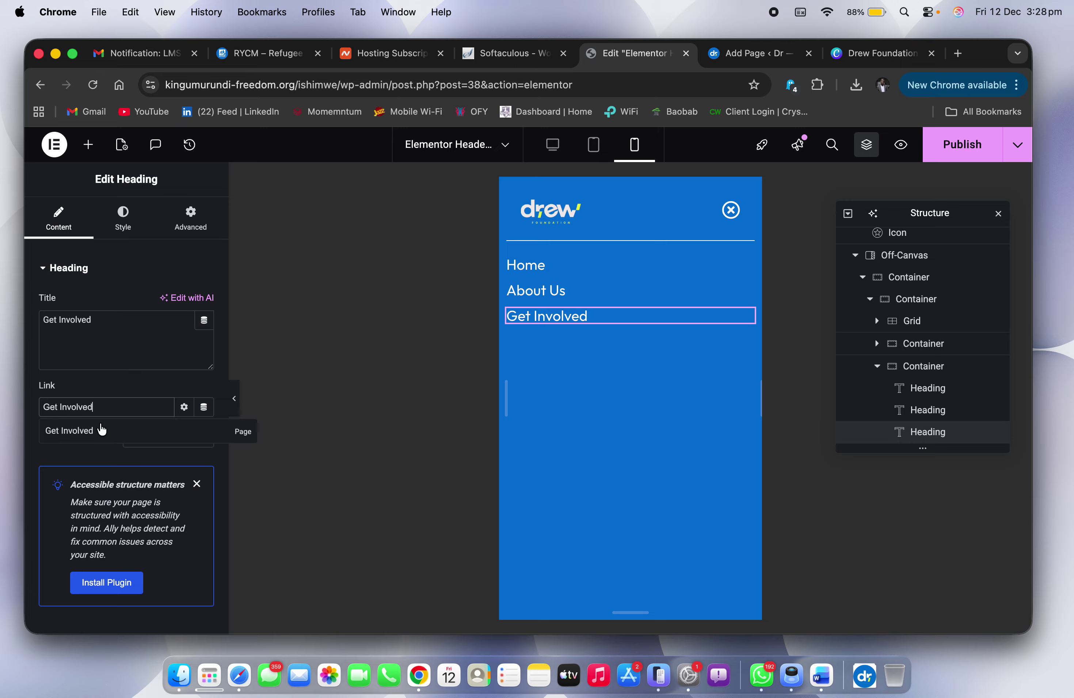
pyautogui.click(129, 432)
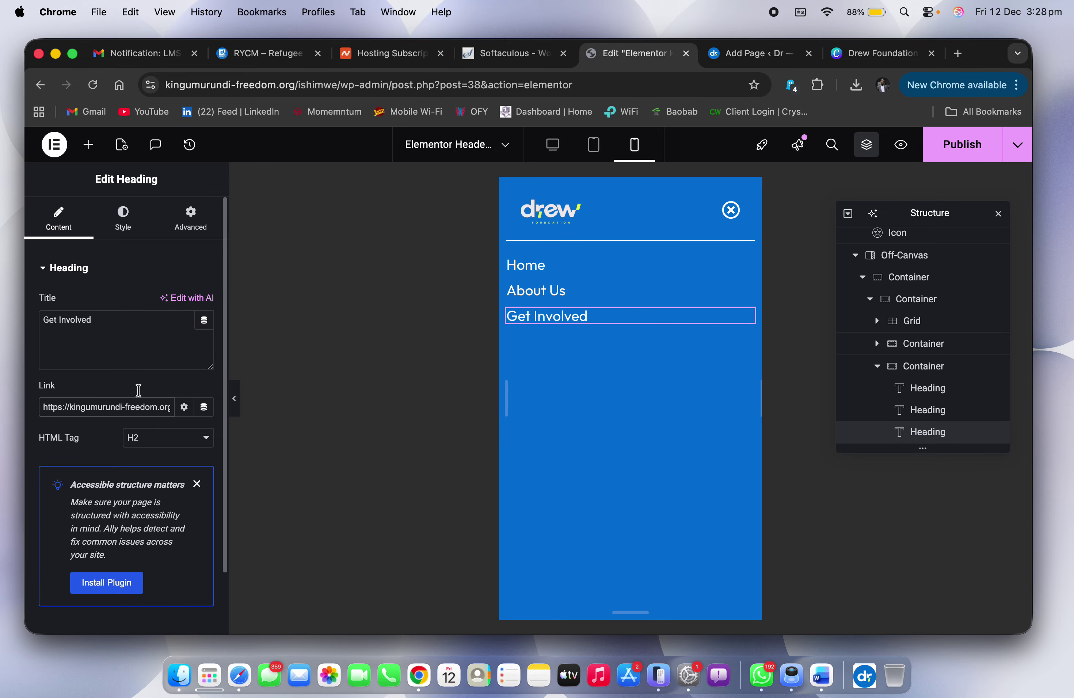
# Step: Duplicate the Get Involved heading and retitle the copy "Opportunities"
pyautogui.rightClick(533, 320)
pyautogui.click(590, 334)
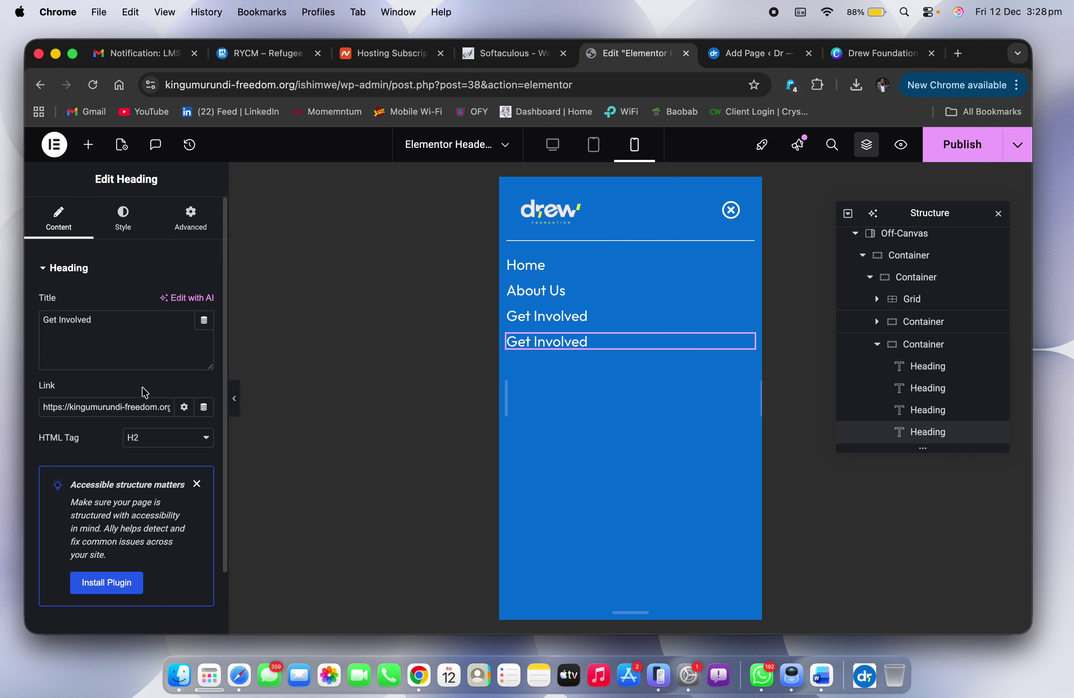
pyautogui.tripleClick(14, 338)
pyautogui.write('Opportunities')
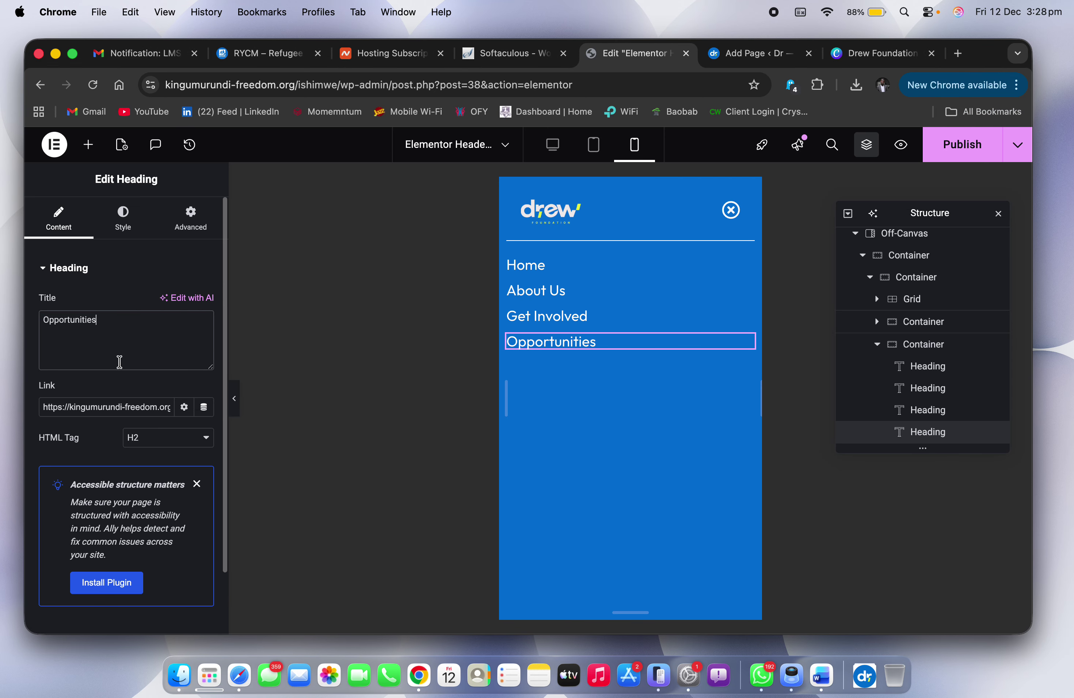
# Step: Replace the Opportunities heading's link with the Opportunities page
pyautogui.doubleClick(109, 319)
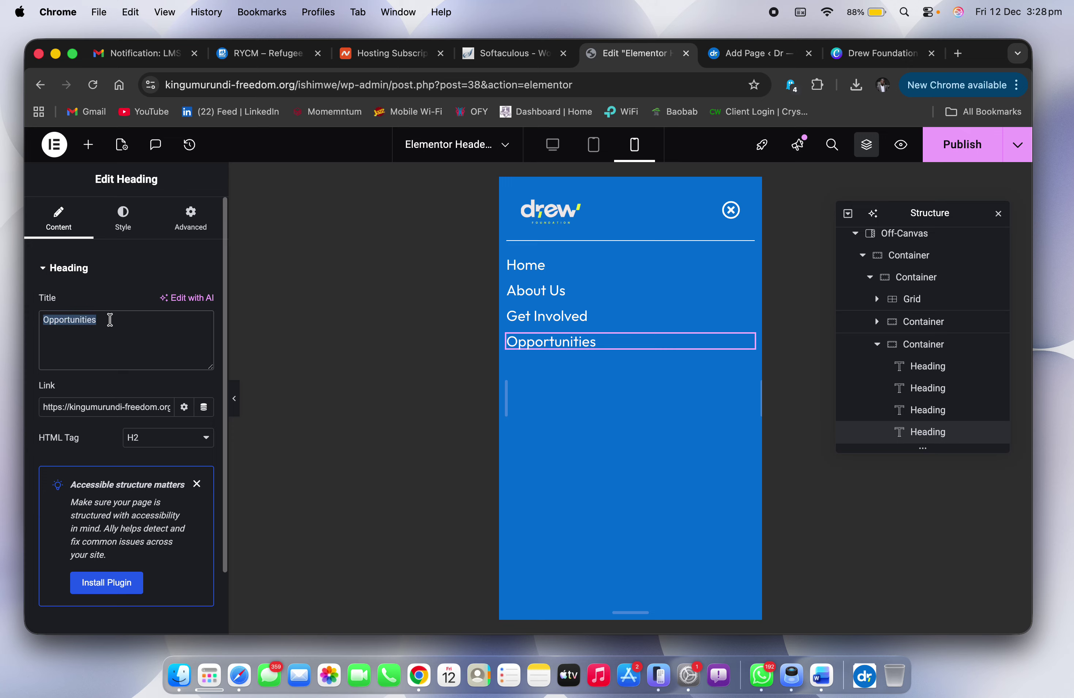
pyautogui.press('cmd+c')
pyautogui.tripleClick(131, 409)
pyautogui.press('BackSpace')
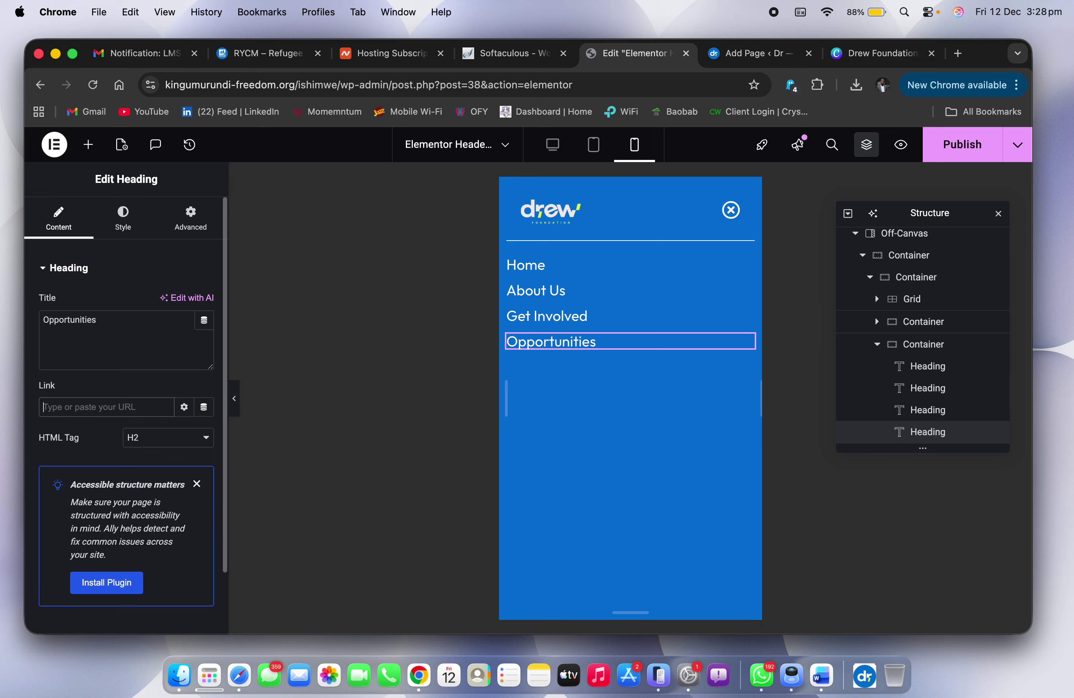
pyautogui.press('cmd+v')
pyautogui.click(100, 436)
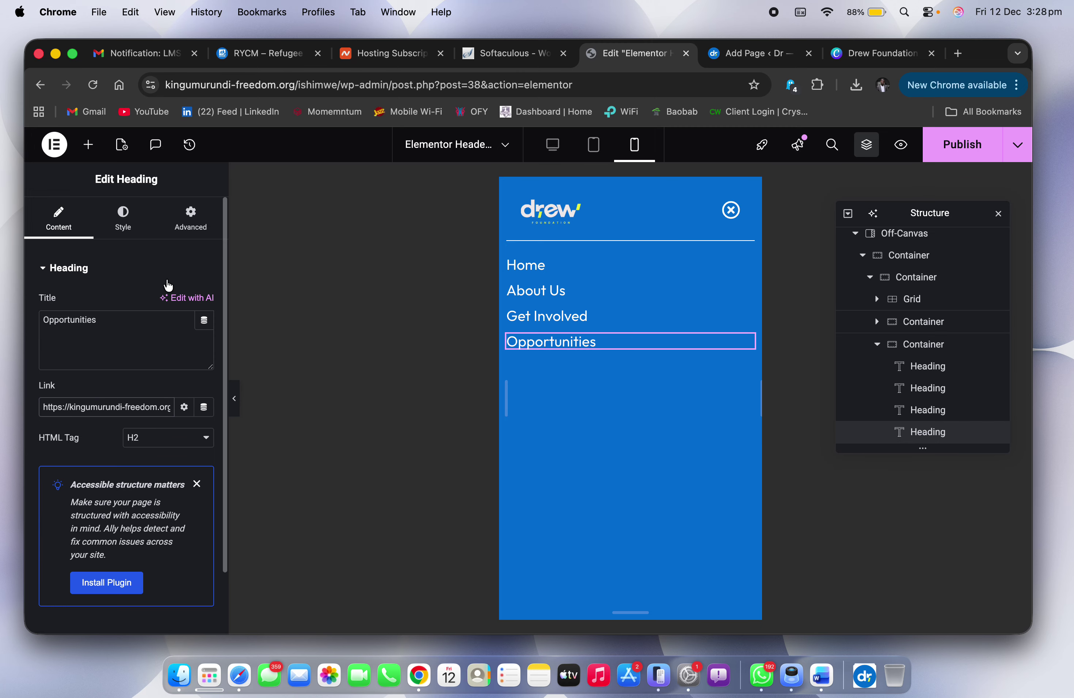
# Step: Duplicate the Opportunities heading and retitle the copy "What we do", following the reference menu in iPhone Mirroring
pyautogui.rightClick(550, 345)
pyautogui.click(588, 346)
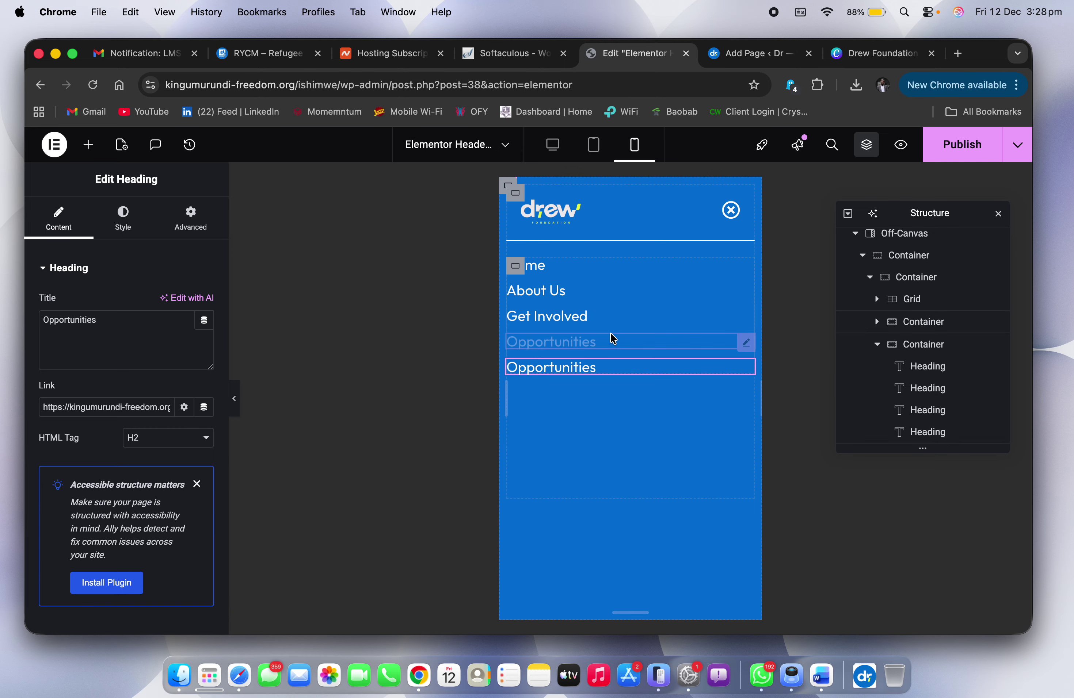
pyautogui.hotkey('ctrl', 'Right')
pyautogui.hotkey('ctrl', 'Left')
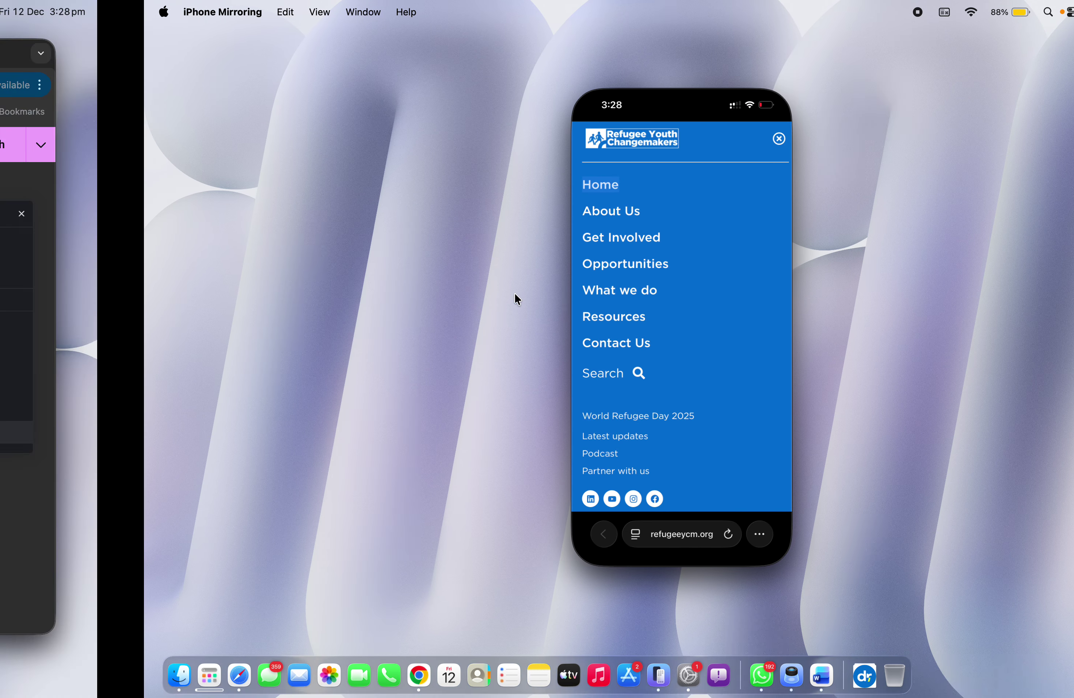
pyautogui.doubleClick(117, 329)
pyautogui.write('What we do')
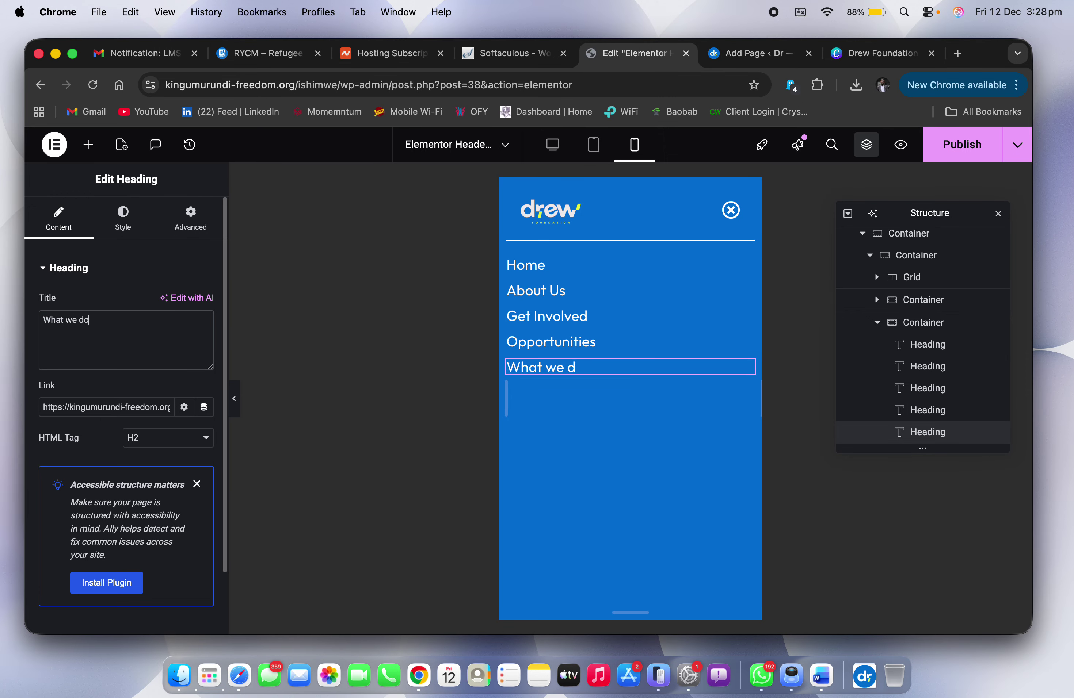
# Step: Replace the What we do heading's link with the What We Do page
pyautogui.tripleClick(144, 407)
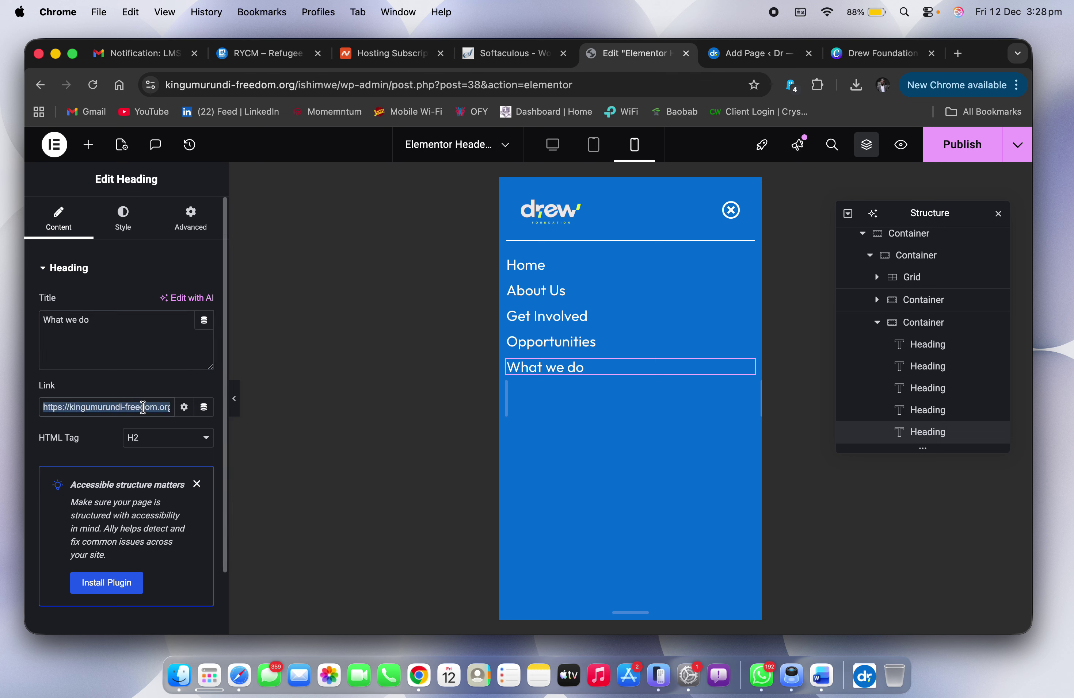
pyautogui.press('BackSpace')
pyautogui.tripleClick(116, 328)
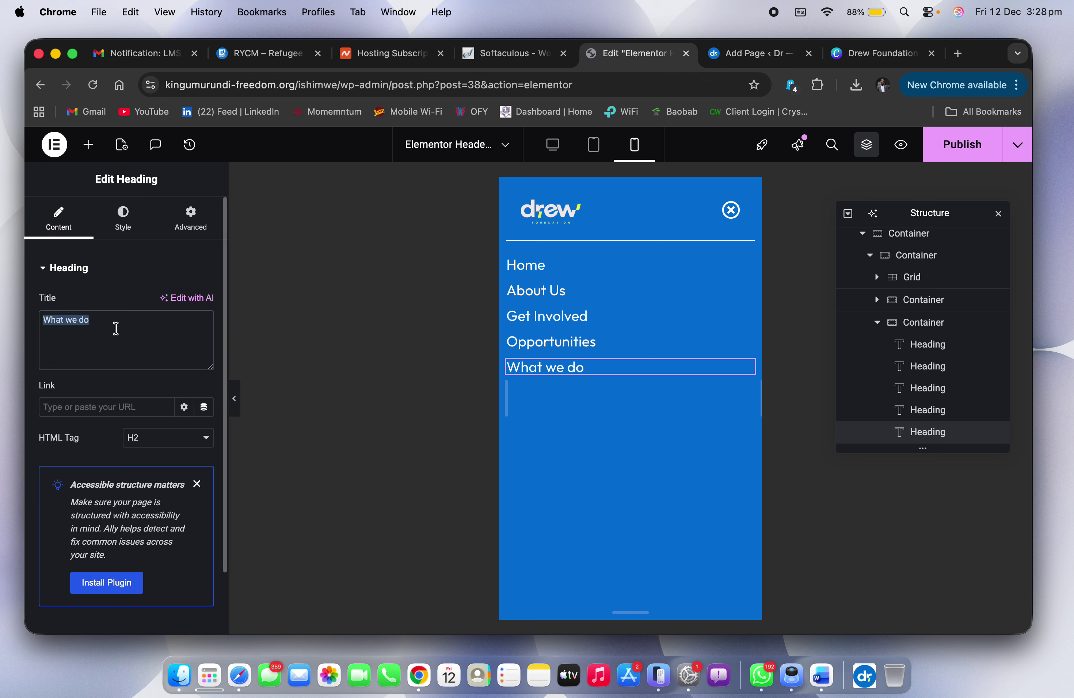
pyautogui.click(94, 404)
pyautogui.press('super+v')
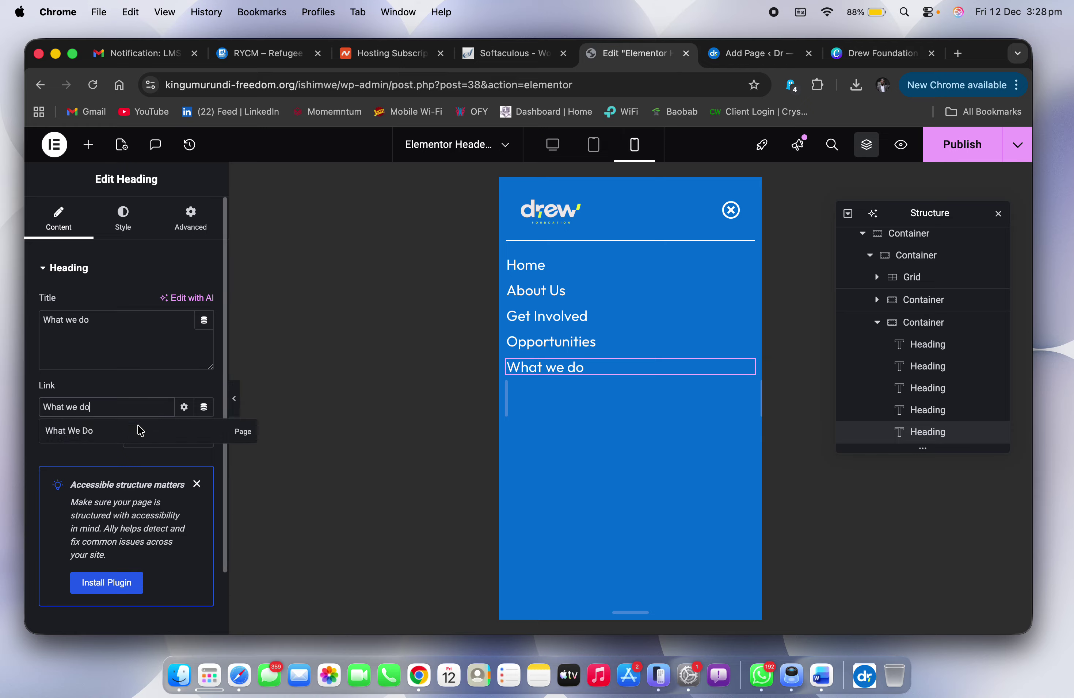
pyautogui.click(88, 435)
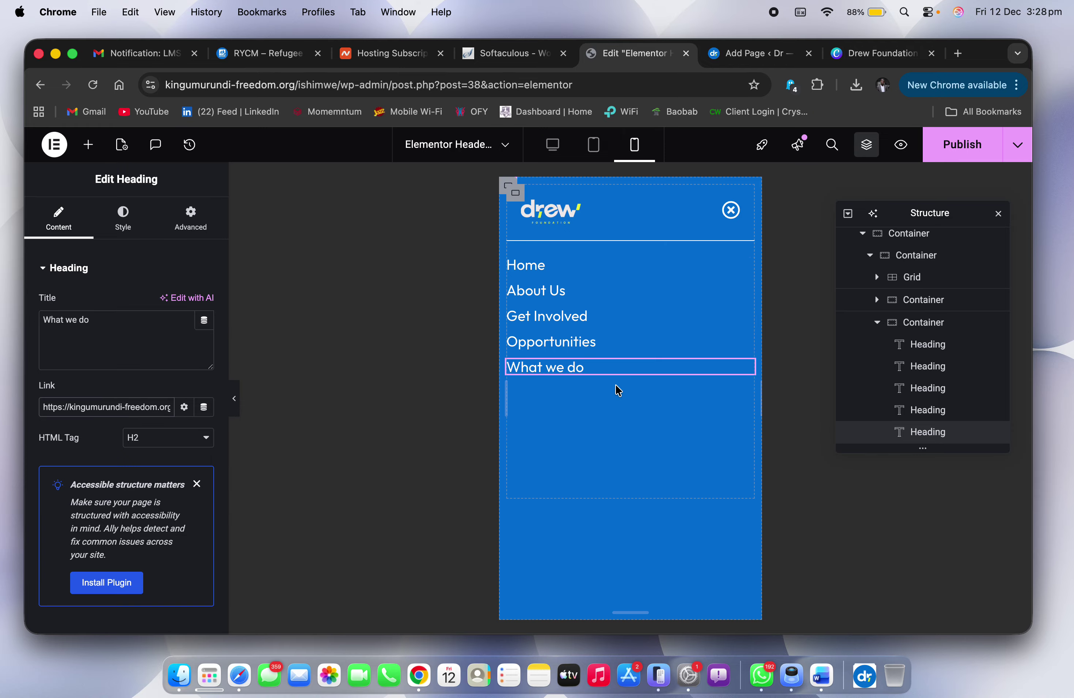
# Step: Duplicate the What we do heading and retitle the copy "Resources", following the reference menu in iPhone Mirroring
pyautogui.rightClick(591, 369)
pyautogui.click(669, 338)
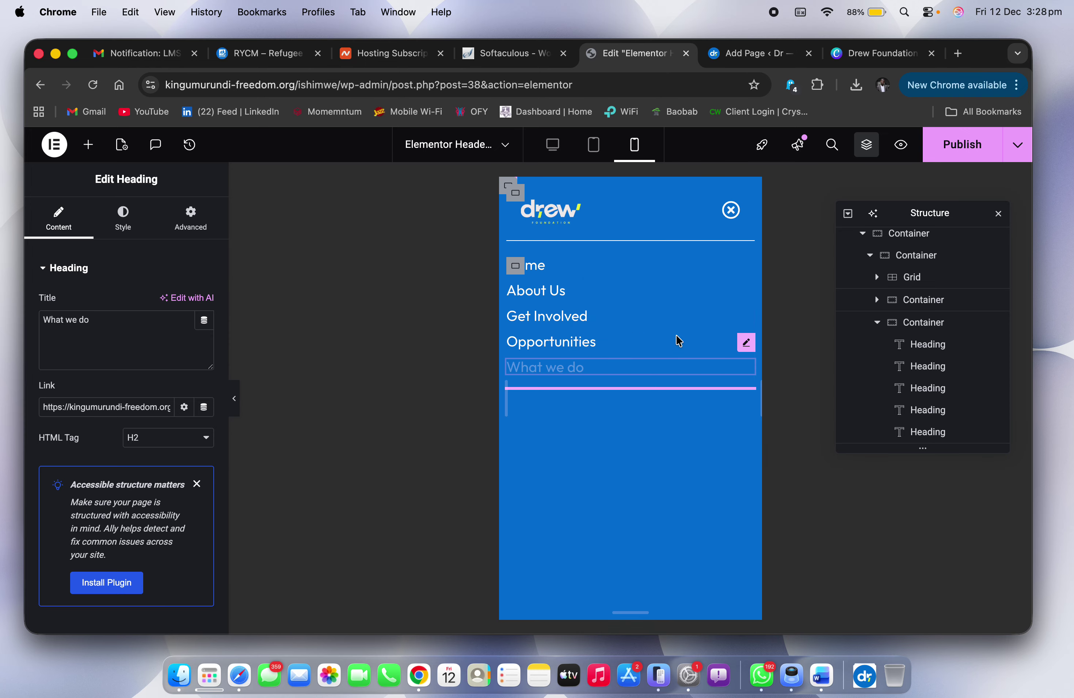
pyautogui.press('super+Tab')
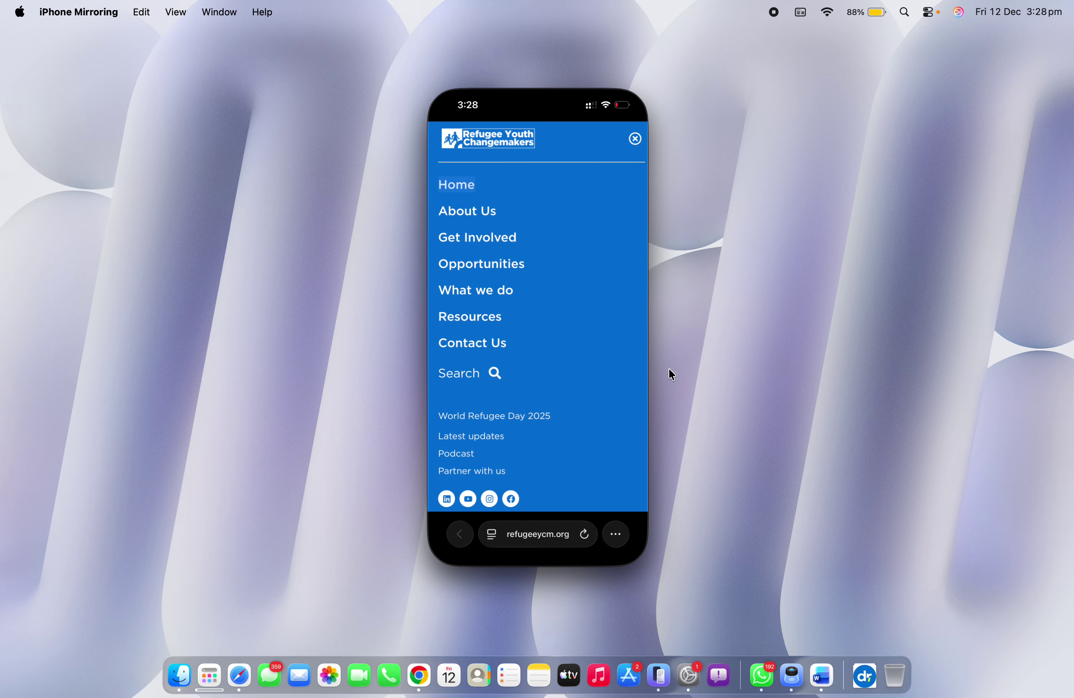
pyautogui.press('super+Tab')
pyautogui.tripleClick(140, 332)
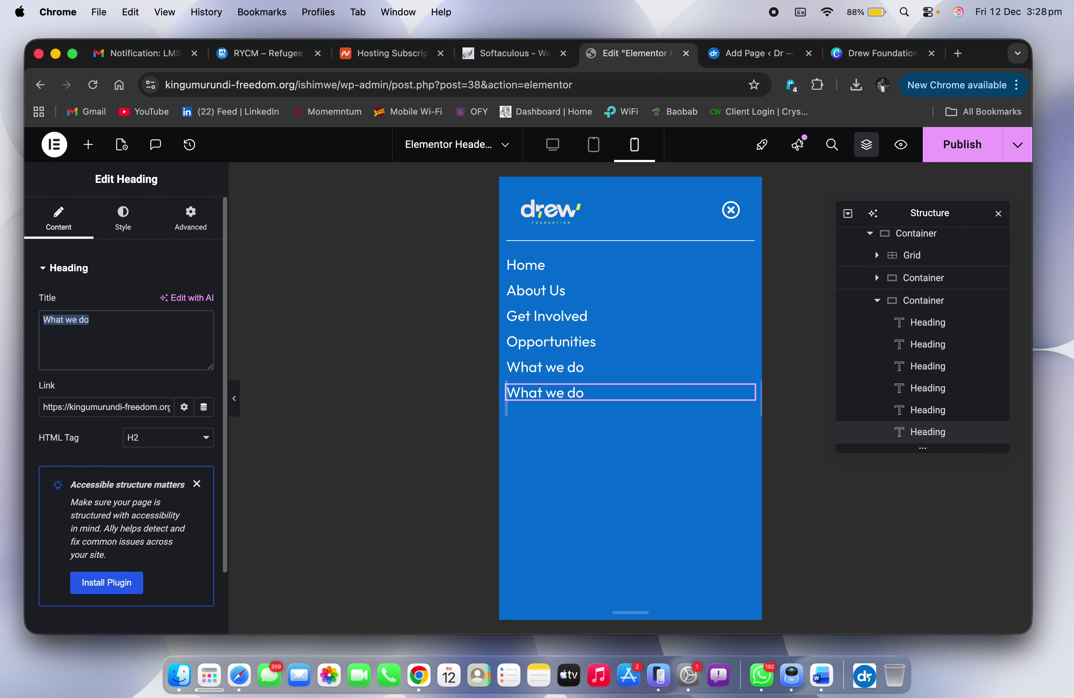
pyautogui.write('Resources')
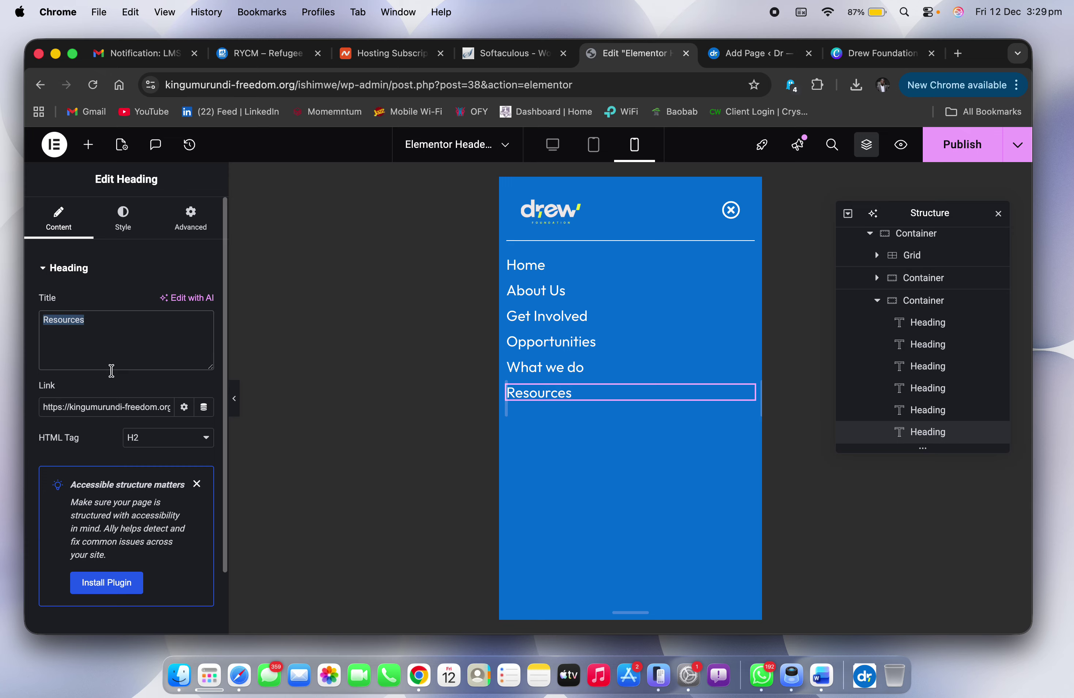
# Step: Replace the new Resources heading's link with the Resources page
pyautogui.click(115, 407)
pyautogui.press('super+a')
pyautogui.press('super+v')
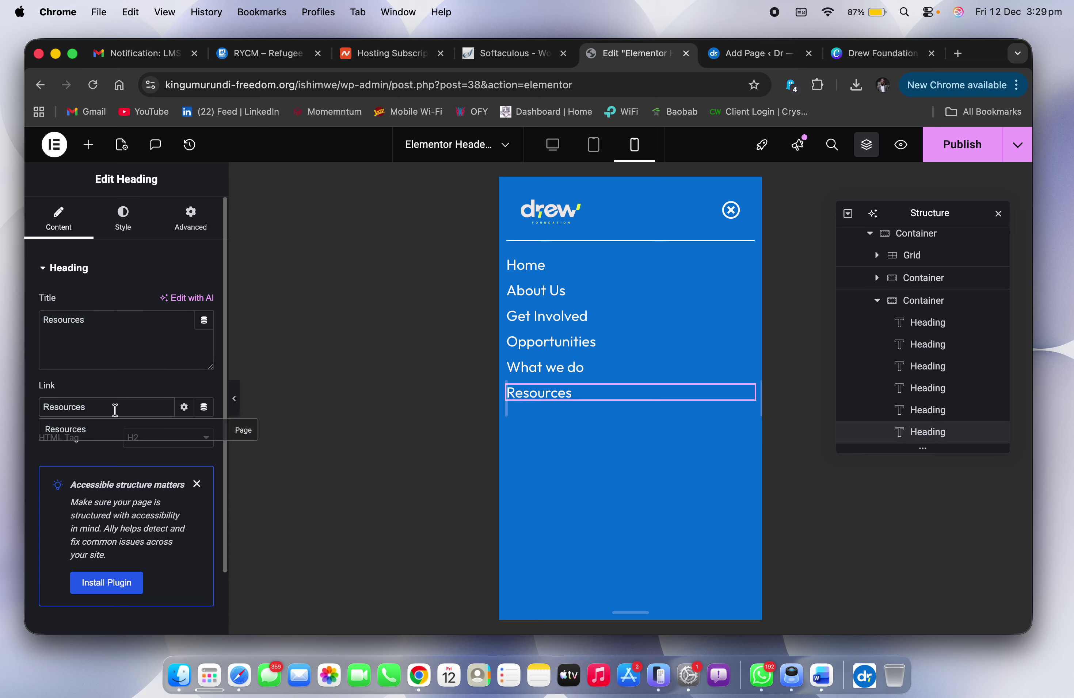
pyautogui.click(95, 433)
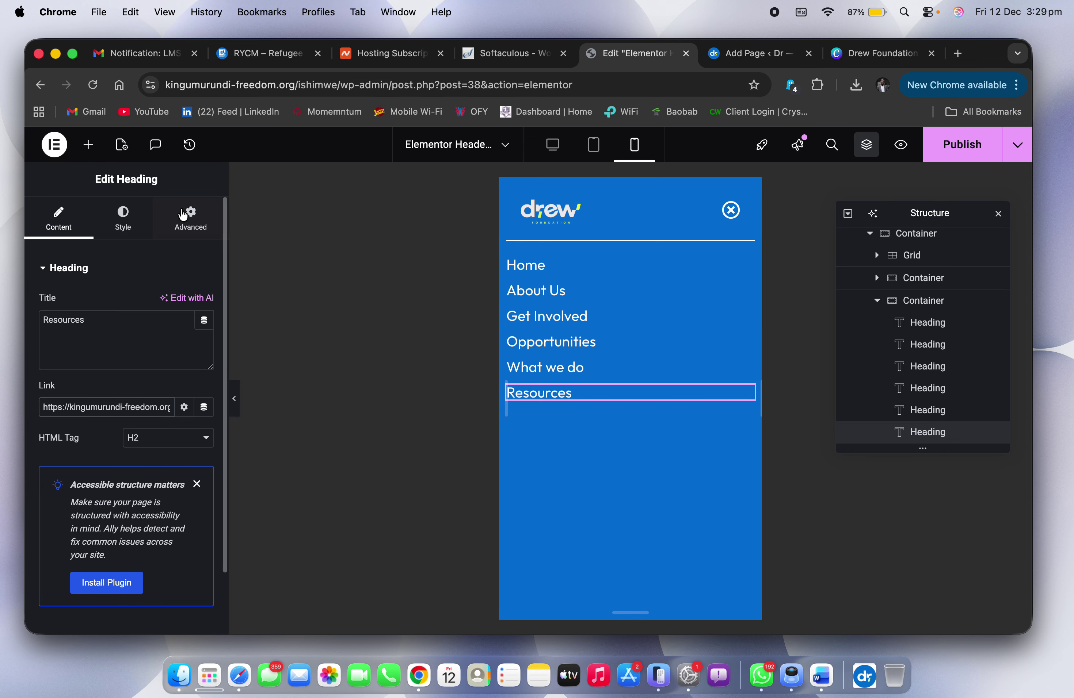
# Step: Duplicate the Resources heading and retitle the copy "Contact Us", following the reference menu in iPhone Mirroring
pyautogui.rightClick(541, 396)
pyautogui.click(575, 336)
pyautogui.hotkey('ctrl', 'Right')
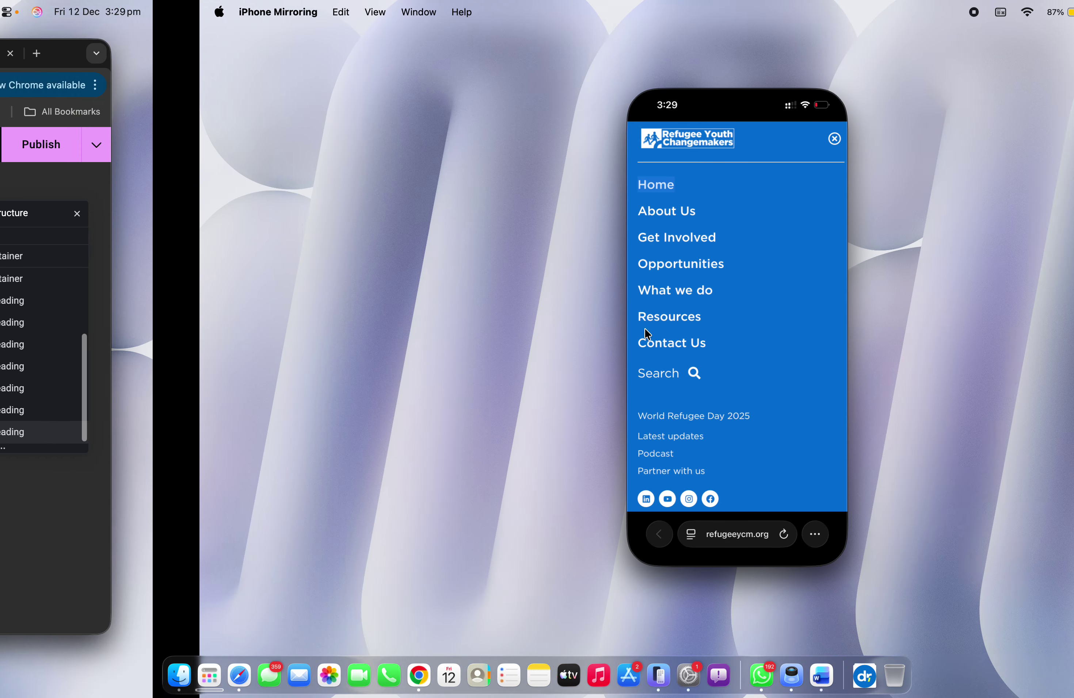
pyautogui.hotkey('ctrl', 'Left')
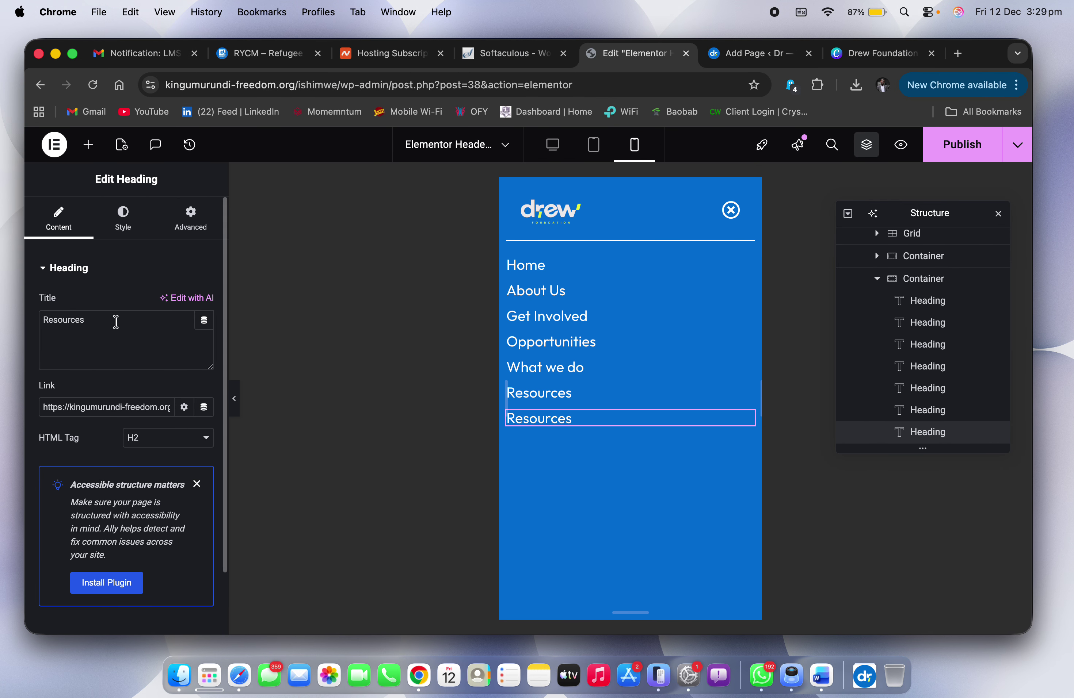
pyautogui.write('Contact Us')
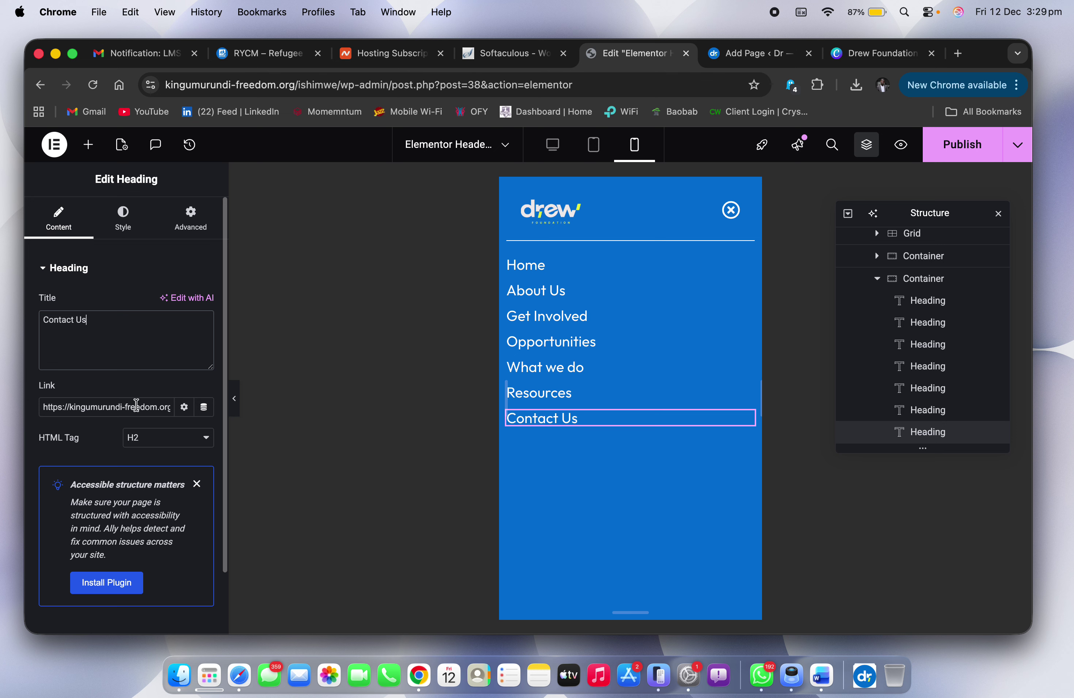
# Step: Replace the Contact Us heading's link with the Contact Us page
pyautogui.press('super+a')
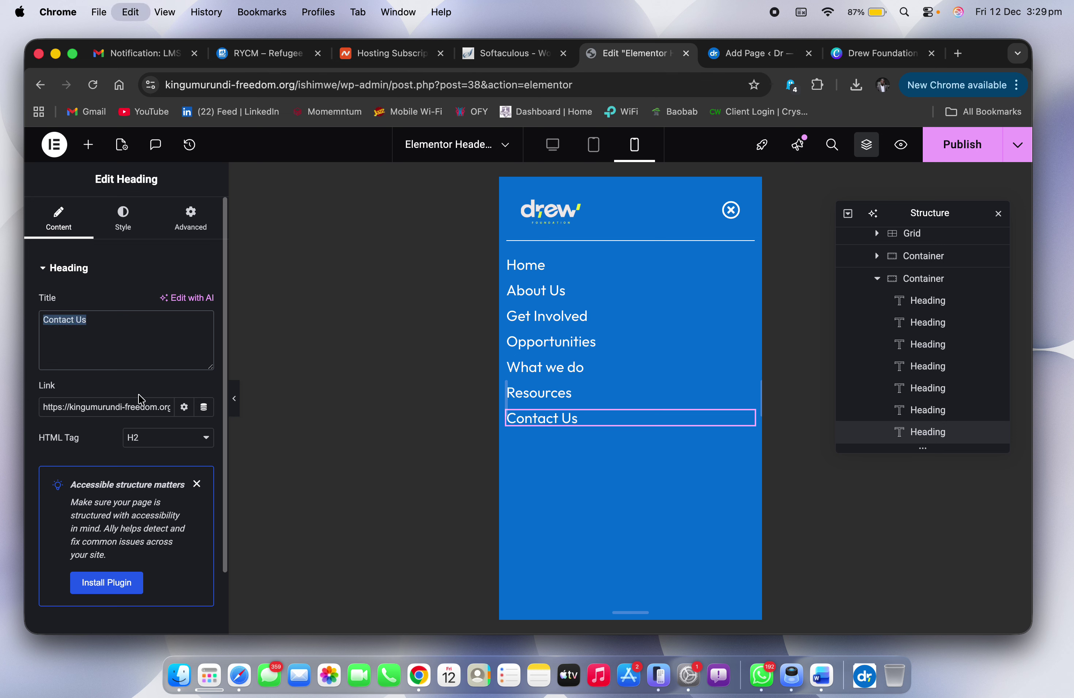
pyautogui.click(131, 415)
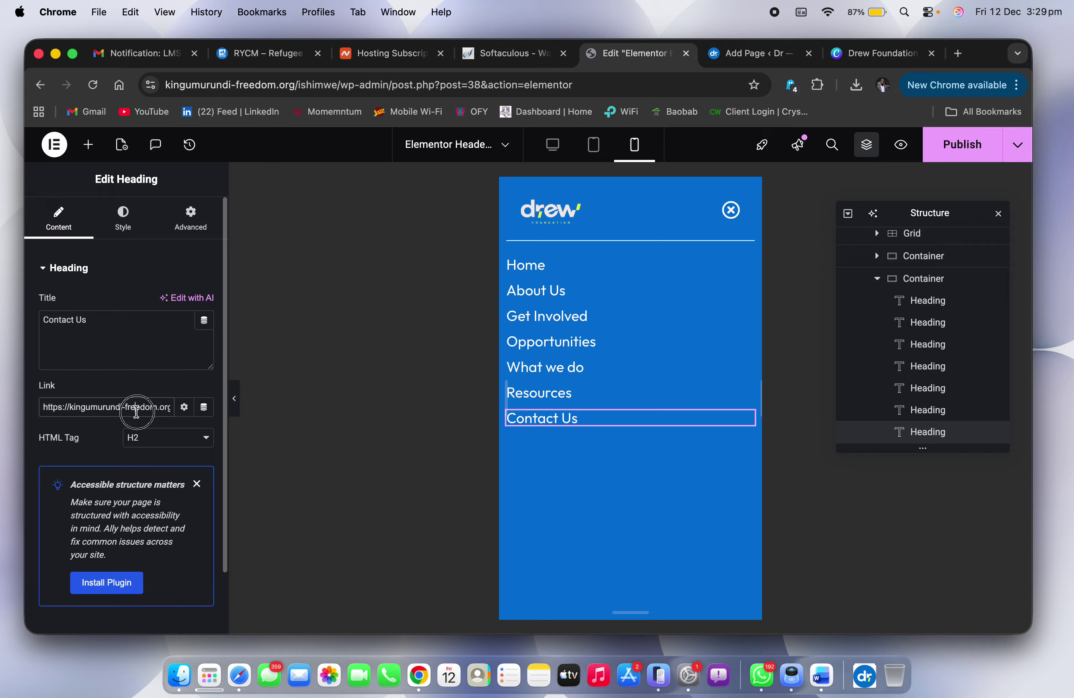
pyautogui.press('super+a')
pyautogui.press('super+v')
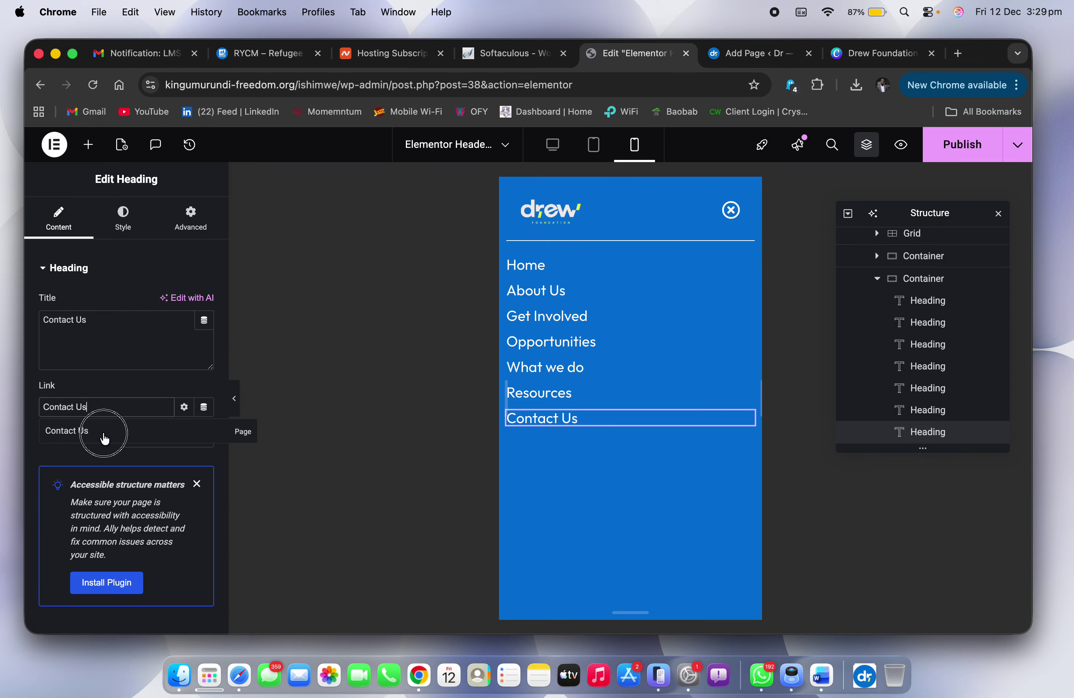
pyautogui.click(104, 436)
# Step: Duplicate the Contact Us heading and retitle the copy "Search", following the reference menu in iPhone Mirroring
pyautogui.hotkey('ctrl', 'Right')
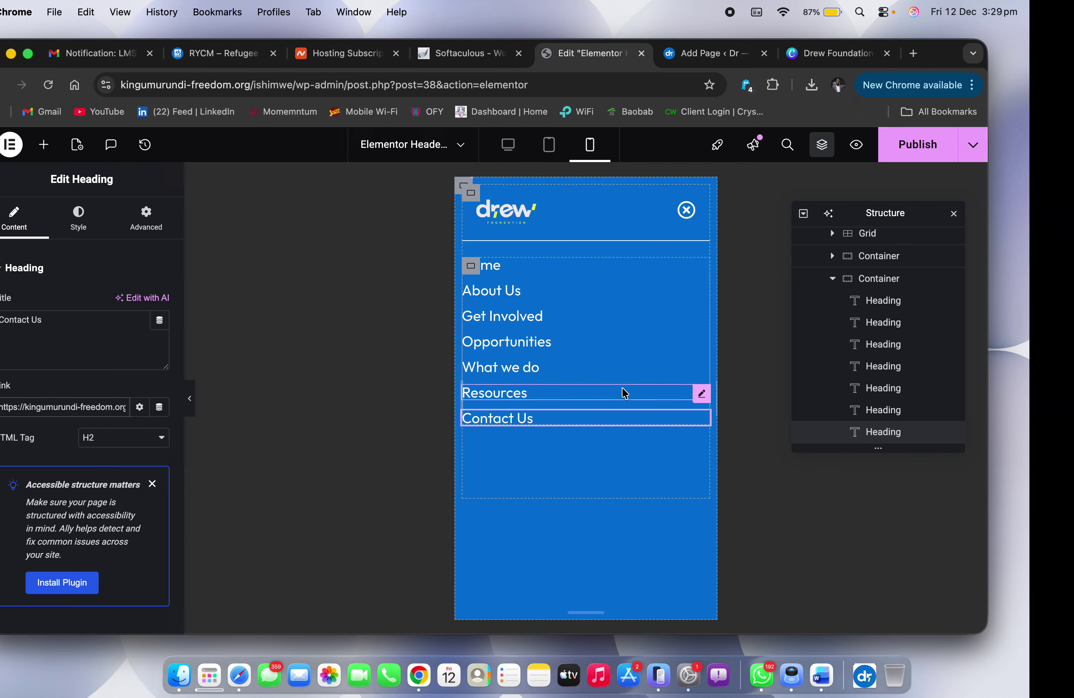
pyautogui.hotkey('ctrl', 'Left')
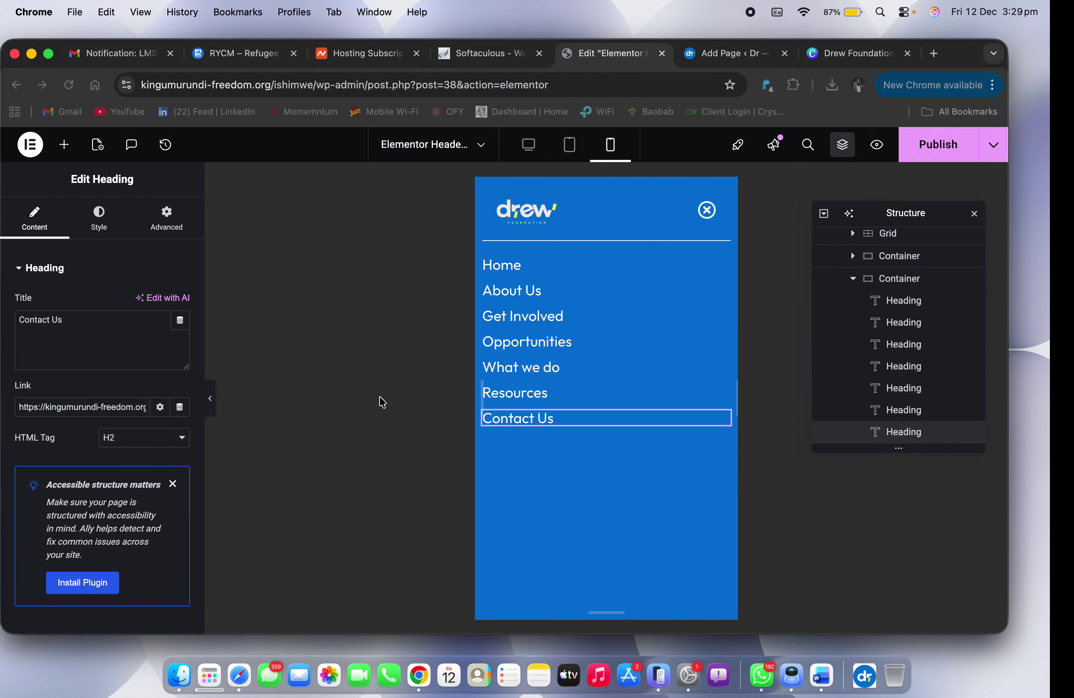
pyautogui.hotkey('ctrl', 'Right')
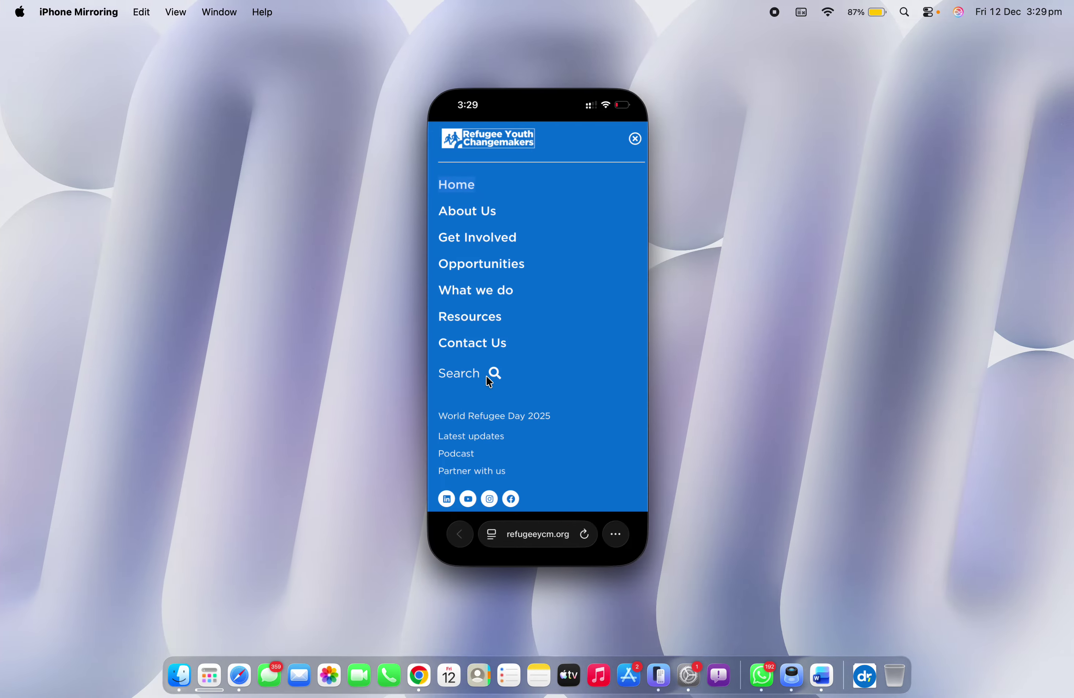
pyautogui.hotkey('ctrl', 'Left')
pyautogui.hotkey('ctrl', 'Right')
pyautogui.hotkey('ctrl', 'Left')
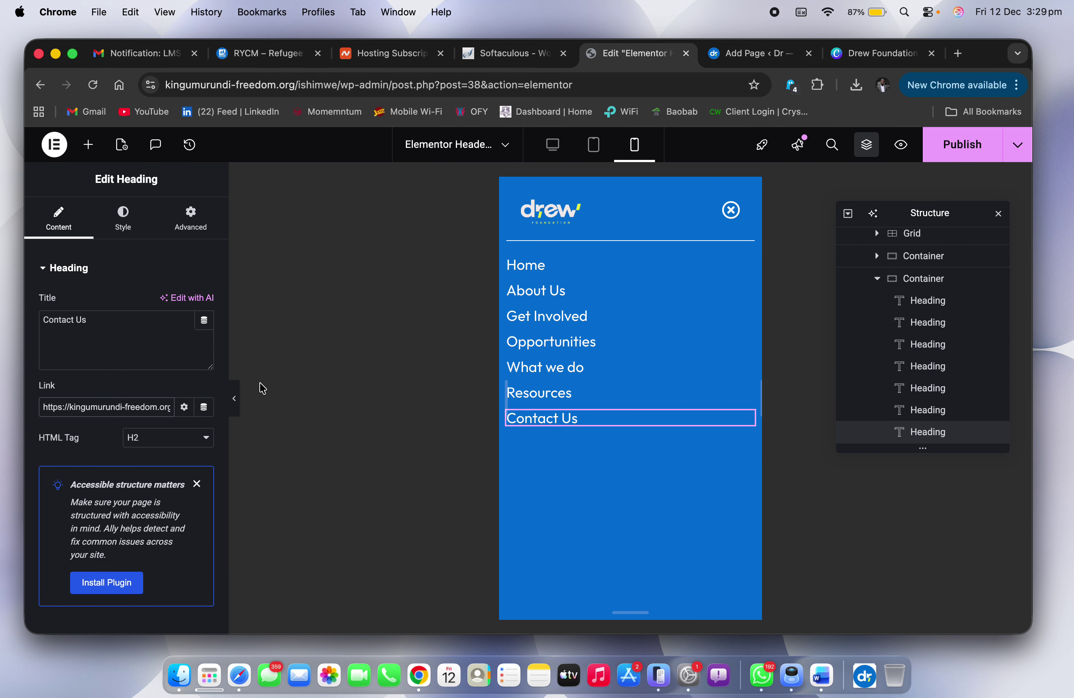
pyautogui.rightClick(559, 417)
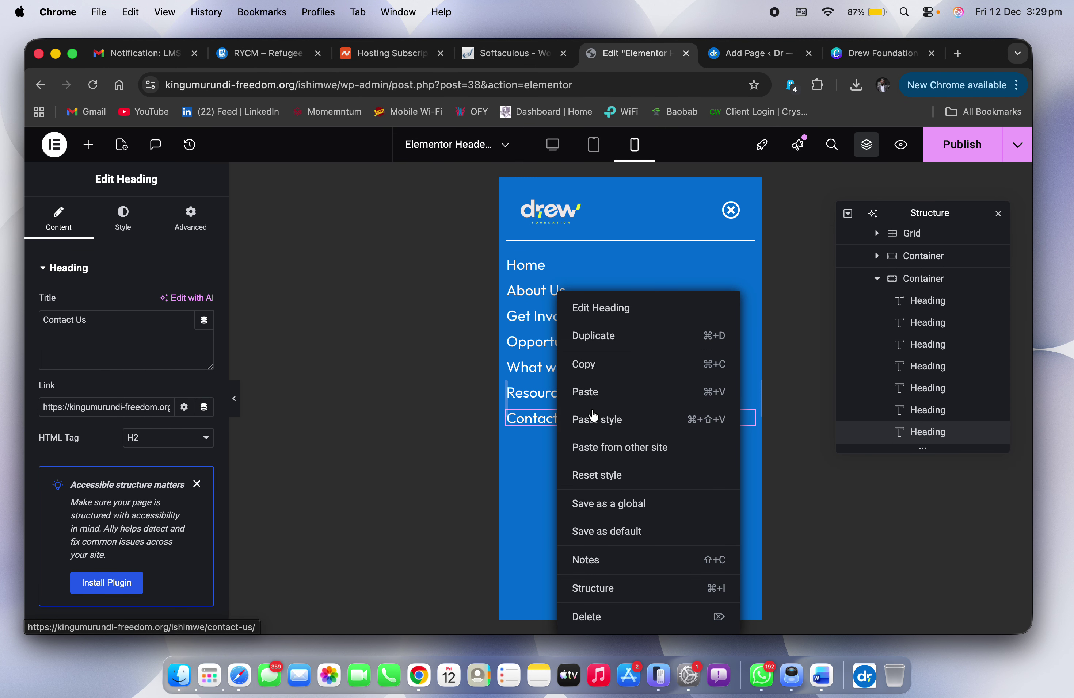
pyautogui.click(641, 336)
pyautogui.tripleClick(144, 329)
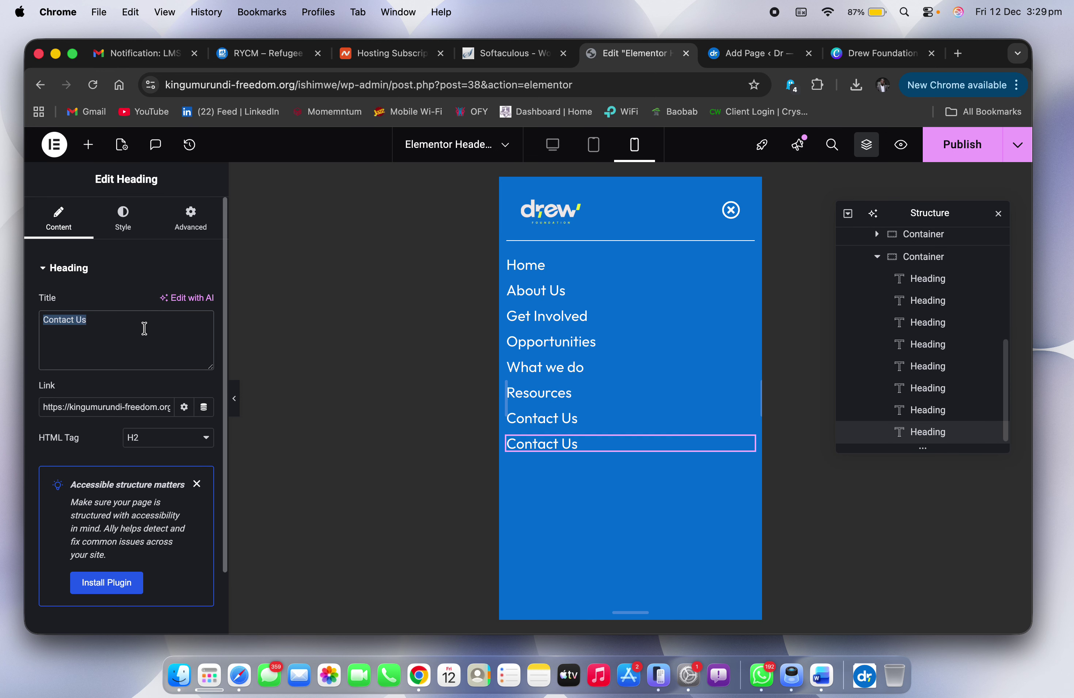
pyautogui.write('Sear')
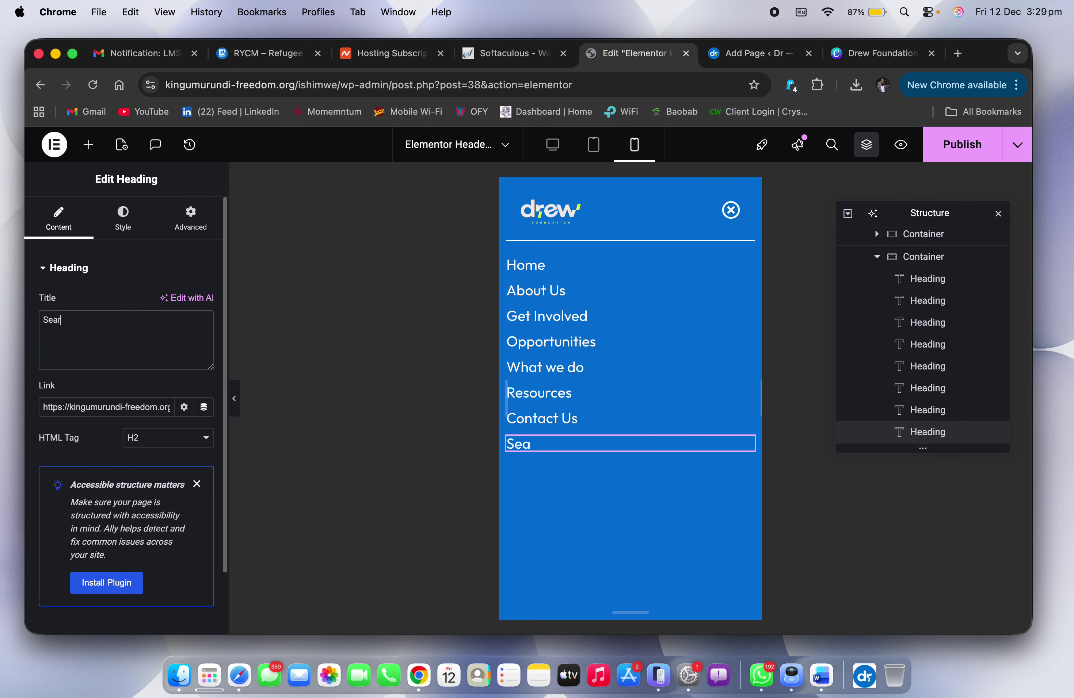
pyautogui.write('cg')
pyautogui.press('BackSpace')
pyautogui.write('h')
# Step: Add a new WordPress page from the Pages list and title it "Search-Mobile"
pyautogui.click(753, 53)
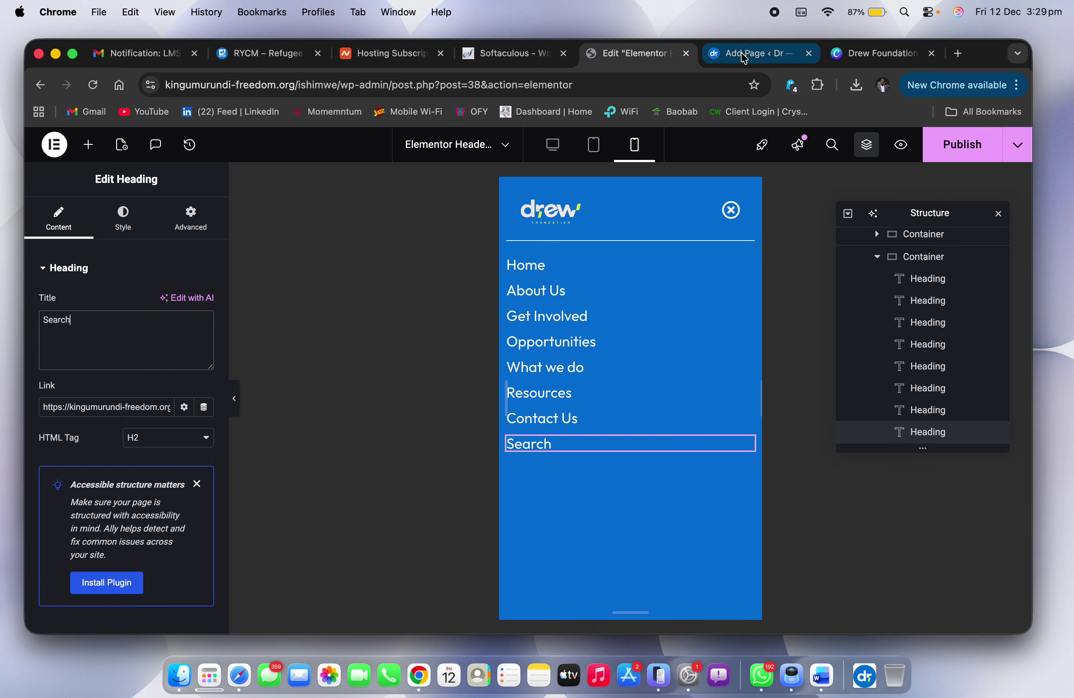
pyautogui.click(47, 150)
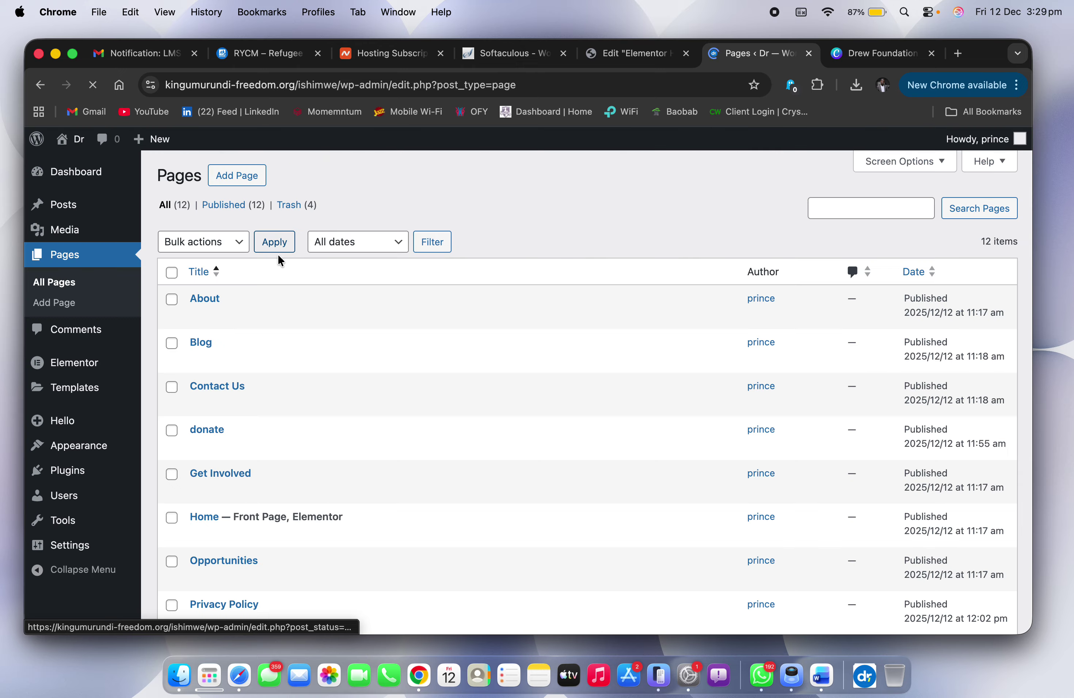
pyautogui.click(233, 175)
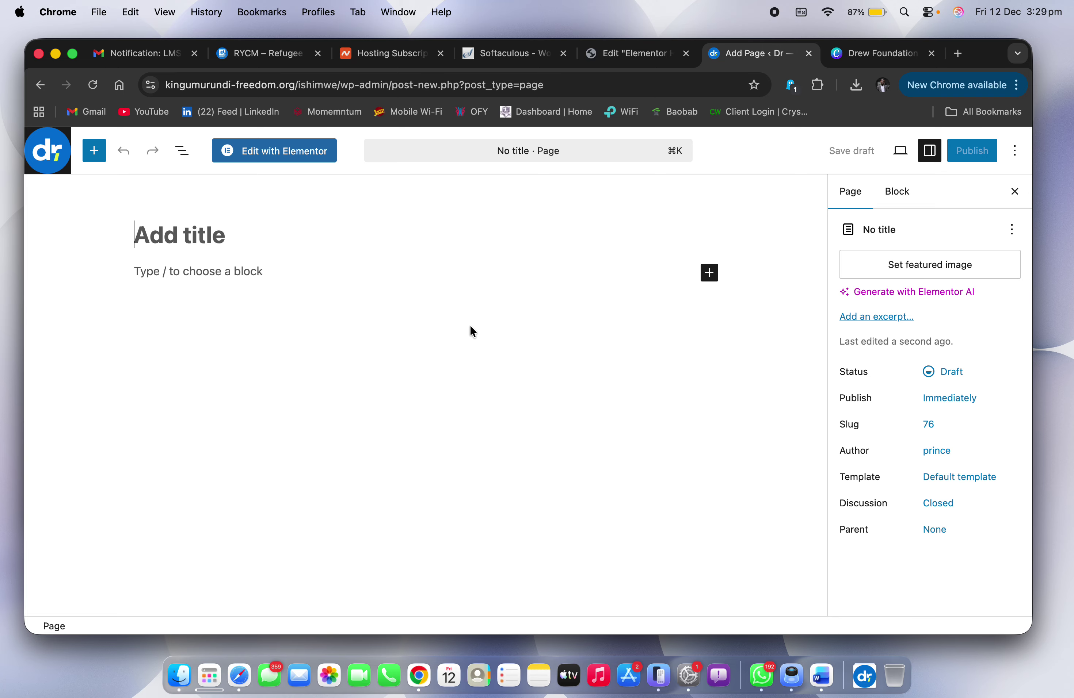
pyautogui.write('Searc')
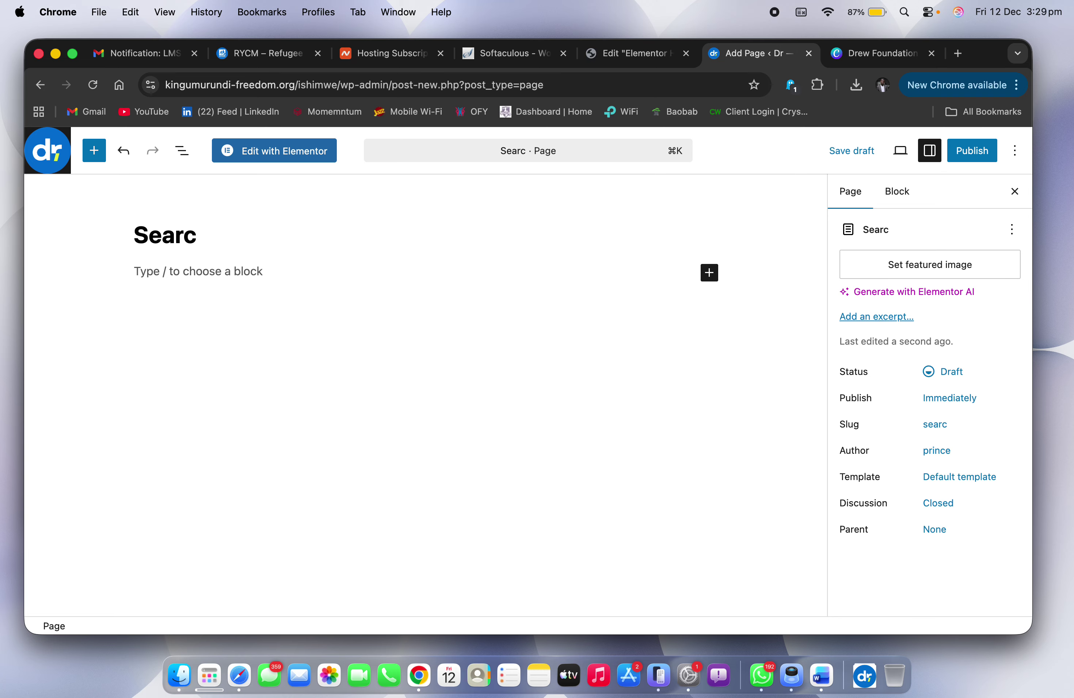
pyautogui.write('h-Mobile')
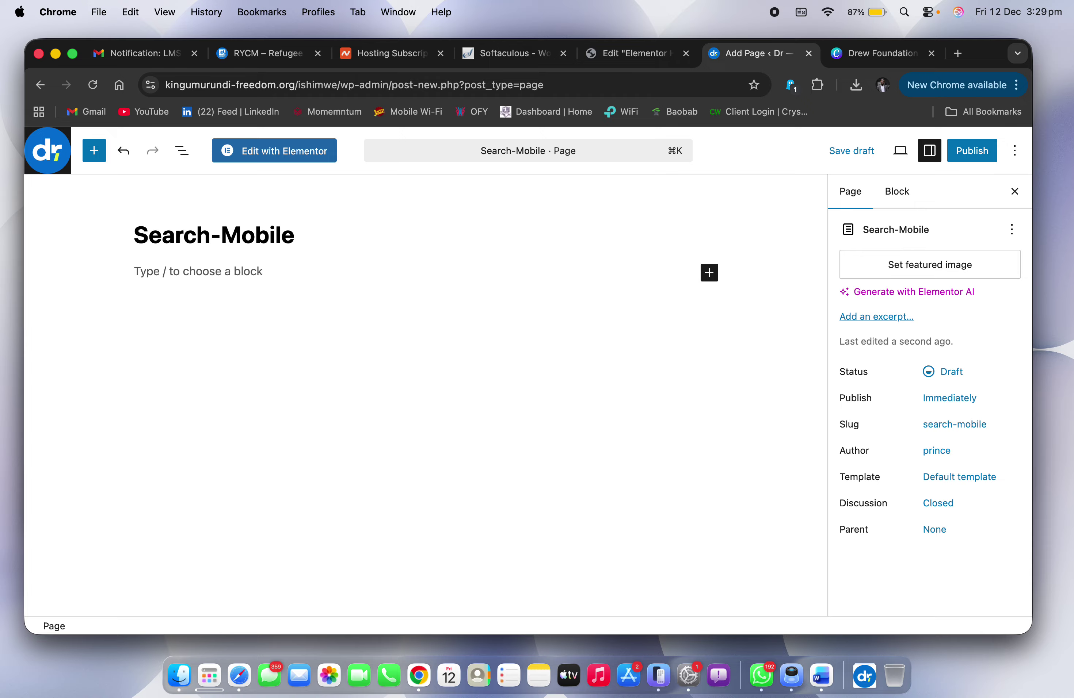
# Step: Change the new page's title to "Search_Mobile", copy the title and publish the page
pyautogui.press('super+a')
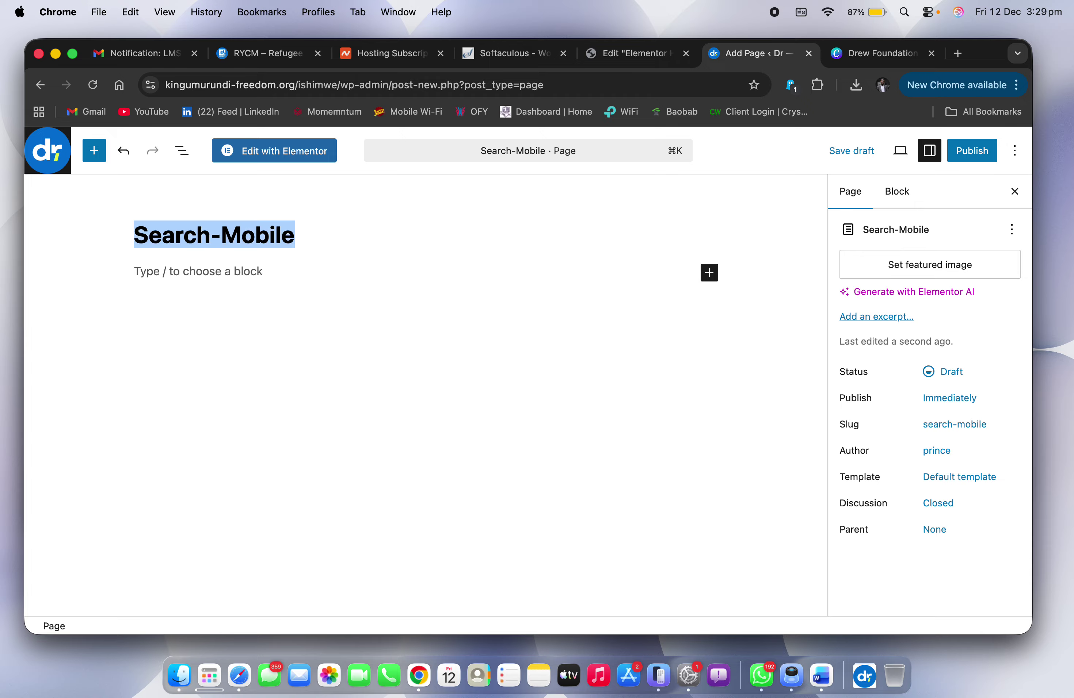
pyautogui.click(221, 235)
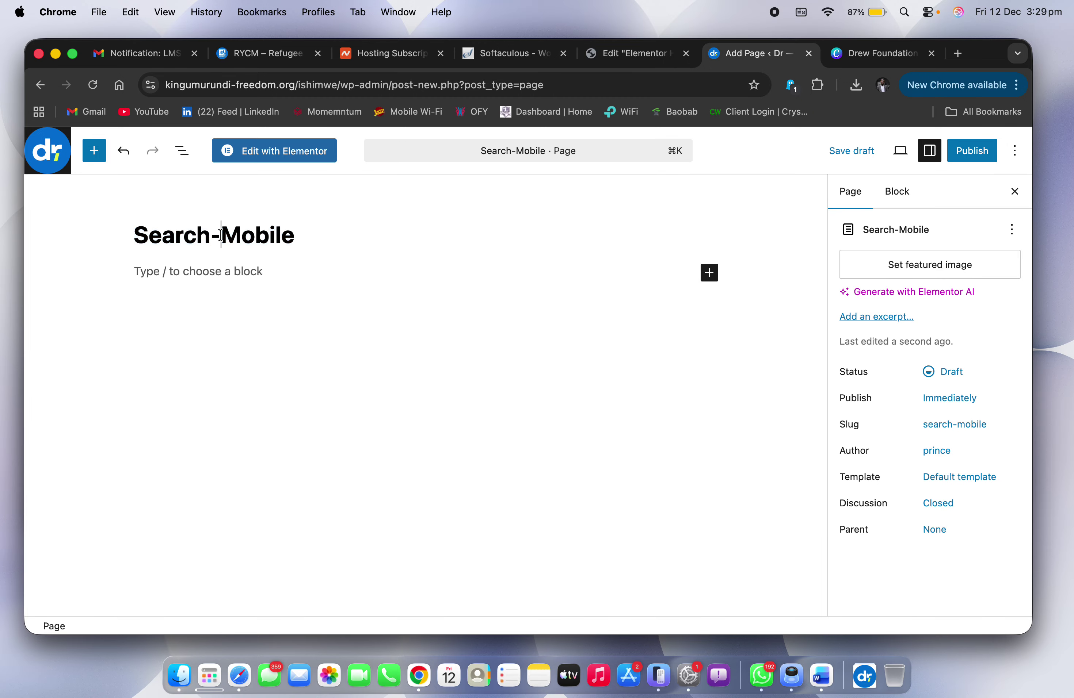
pyautogui.press('BackSpace')
pyautogui.write('_')
pyautogui.press('super+a')
pyautogui.press('super+c')
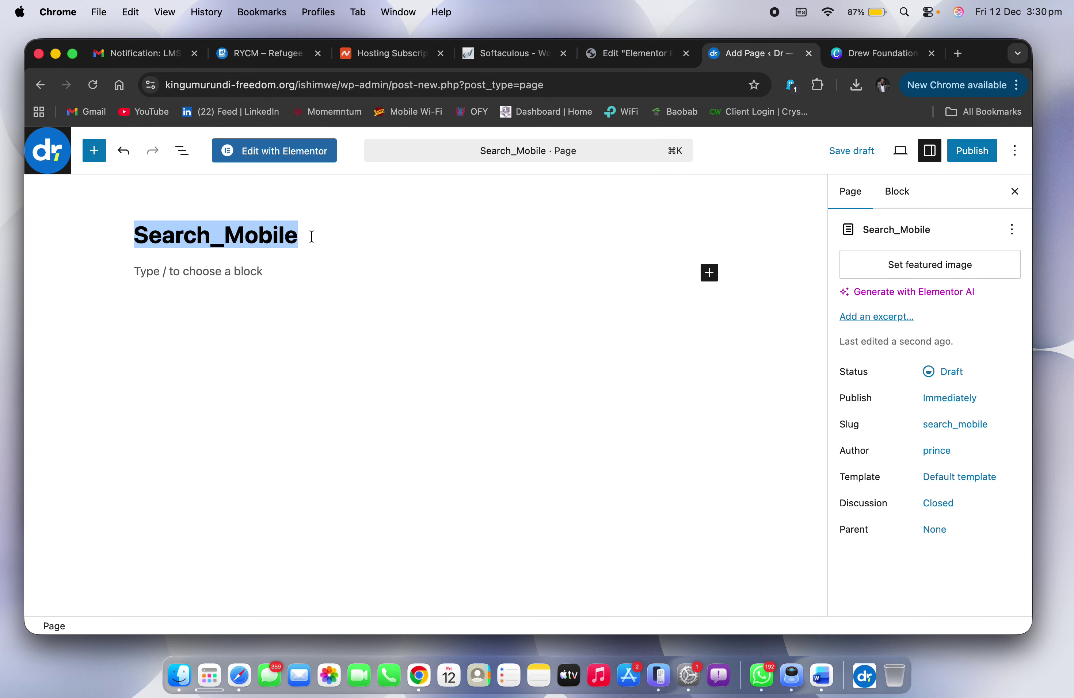
pyautogui.click(972, 150)
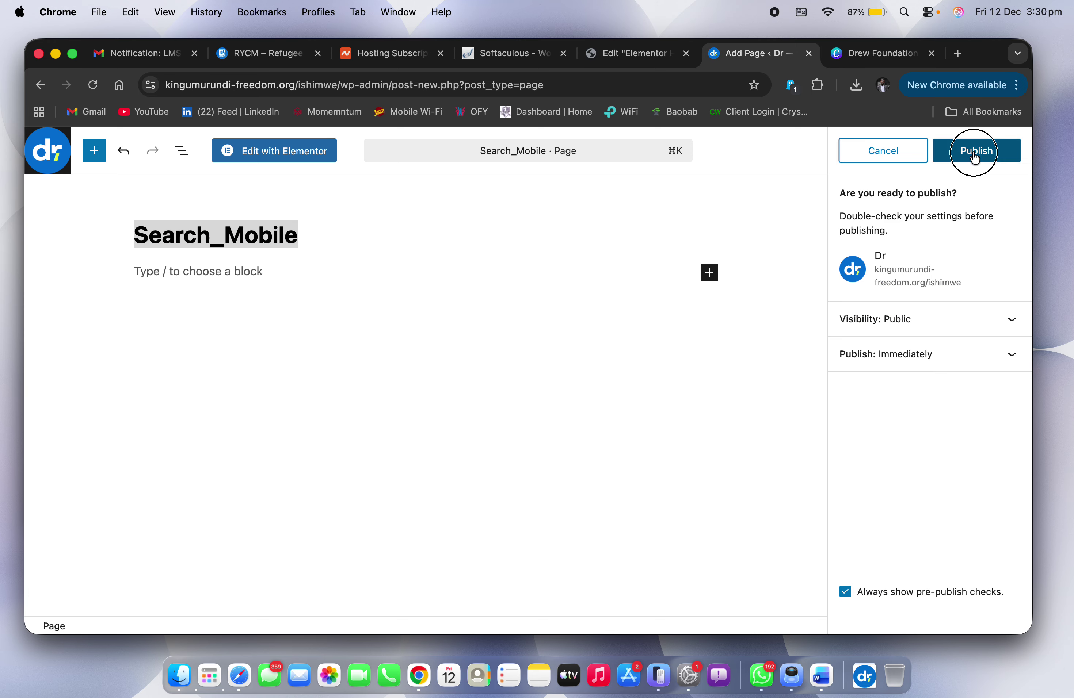
pyautogui.click(975, 151)
# Step: Return to the Elementor header and replace the Search heading's link with the Search_Mobile page
pyautogui.click(633, 53)
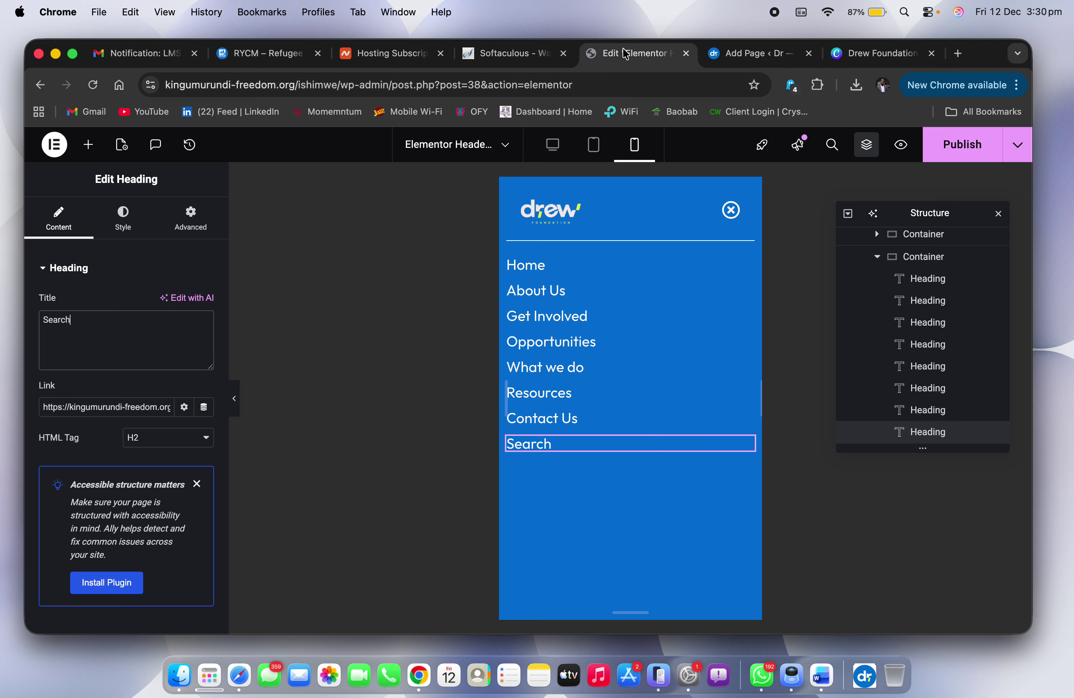
pyautogui.tripleClick(137, 411)
pyautogui.press('super+v')
pyautogui.click(117, 435)
# Step: Set the Search heading's font weight to 300 (Light), following the reference menu in iPhone Mirroring
pyautogui.hotkey('ctrl', 'Right')
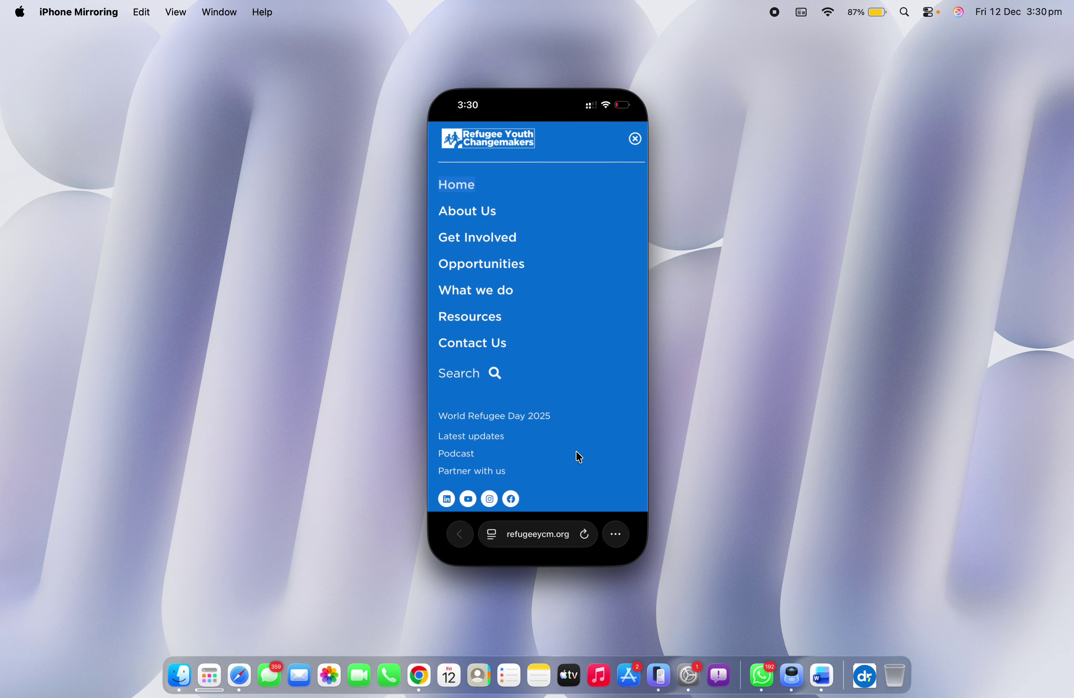
pyautogui.hotkey('ctrl', 'Left')
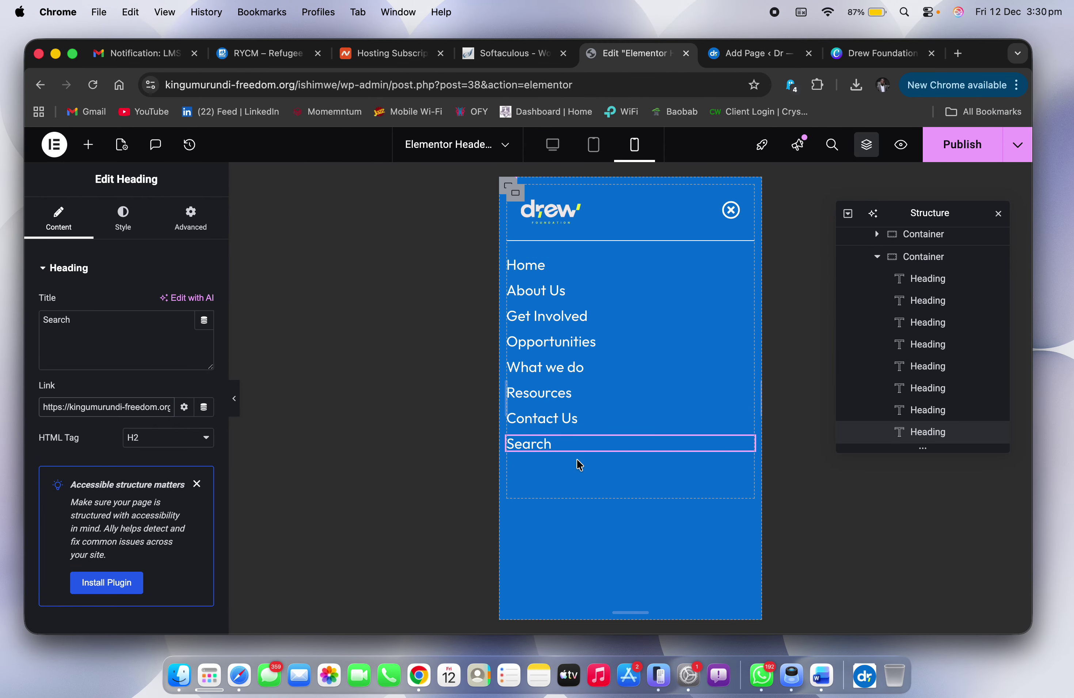
pyautogui.click(122, 222)
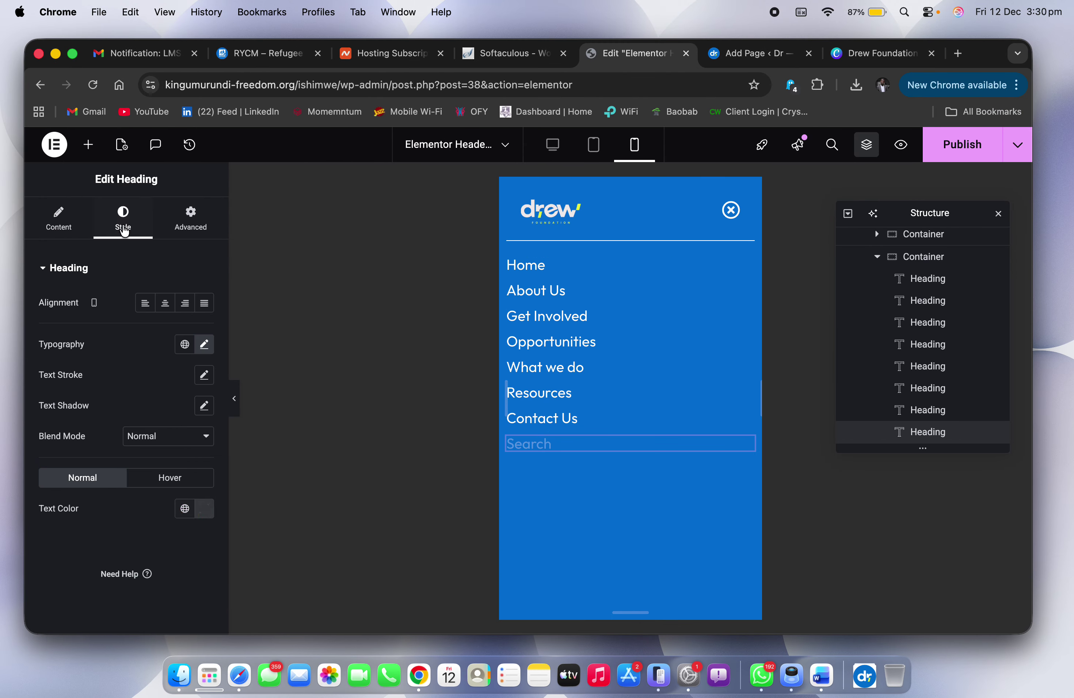
pyautogui.click(204, 348)
pyautogui.click(163, 488)
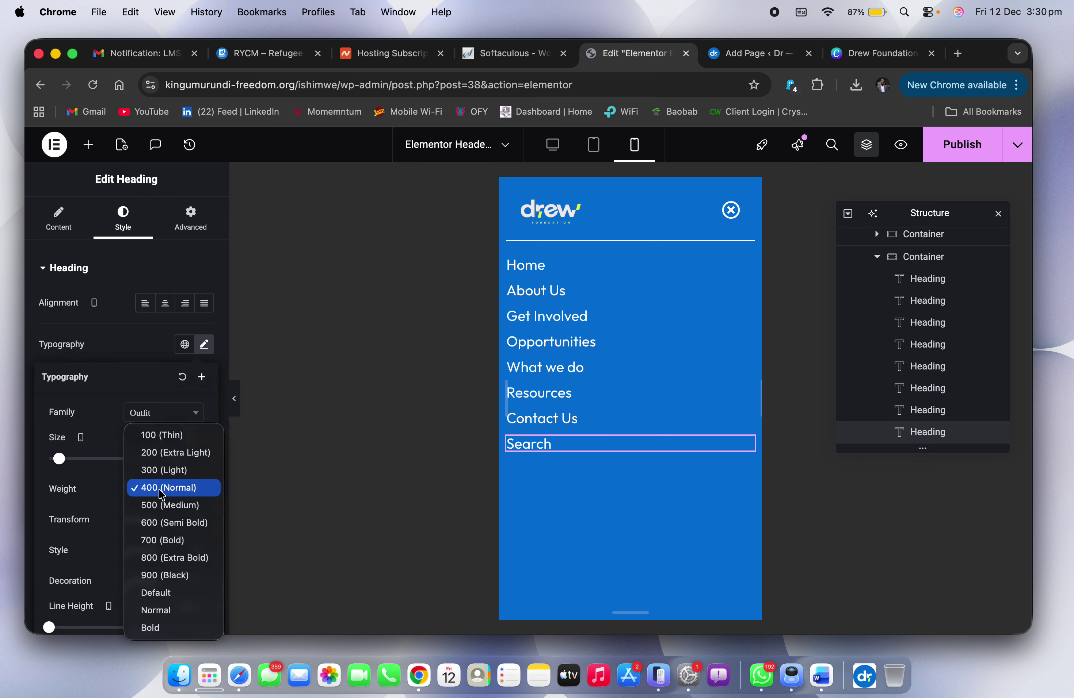
pyautogui.click(185, 470)
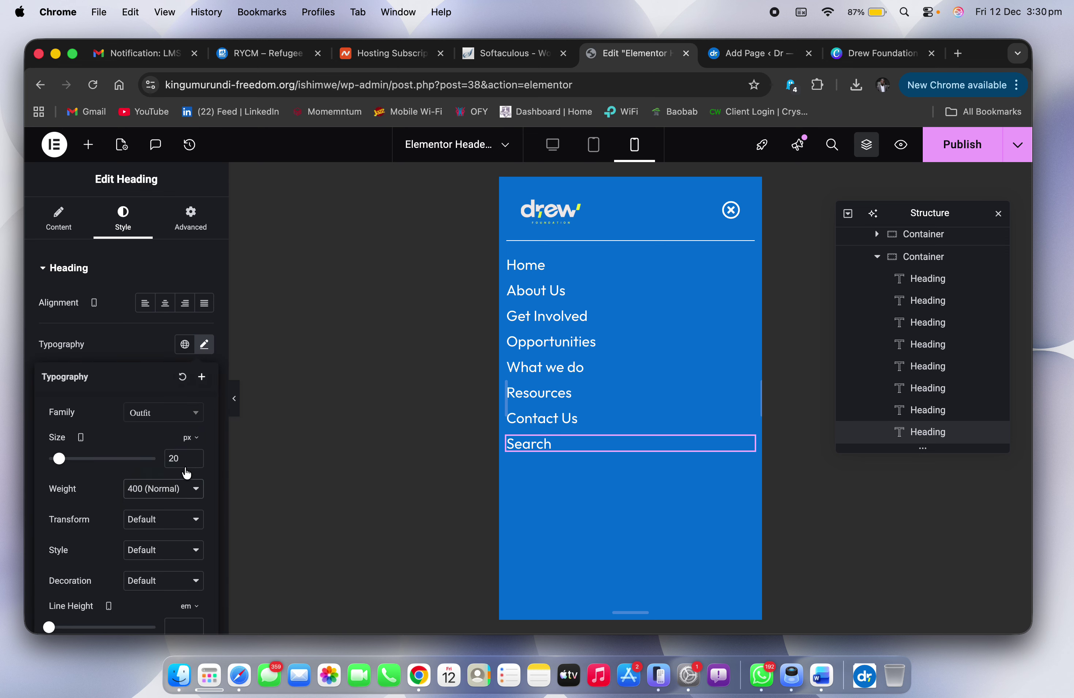
# Step: Set the Contact Us heading's font weight to 500 (Medium)
pyautogui.click(606, 427)
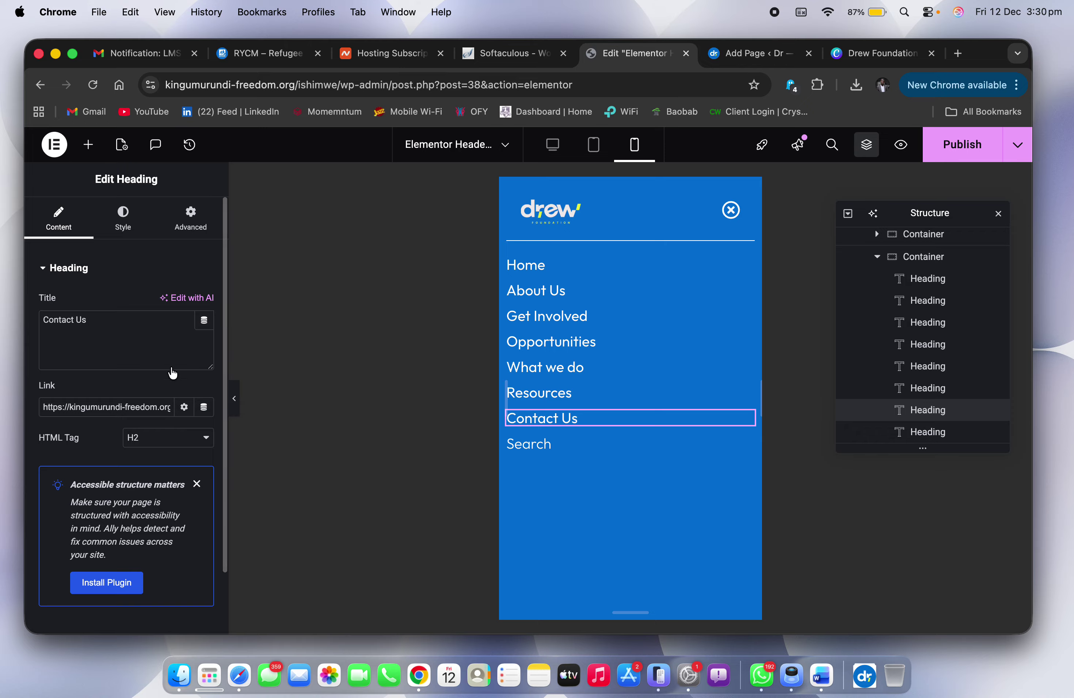
pyautogui.click(135, 234)
pyautogui.click(205, 346)
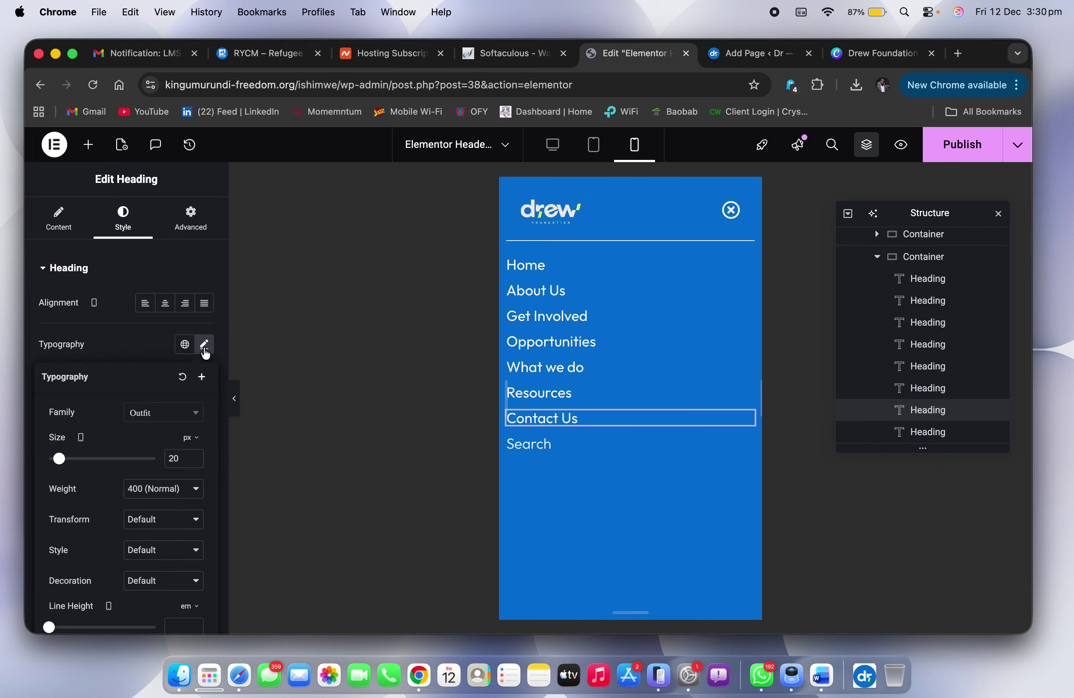
pyautogui.click(177, 490)
pyautogui.click(154, 482)
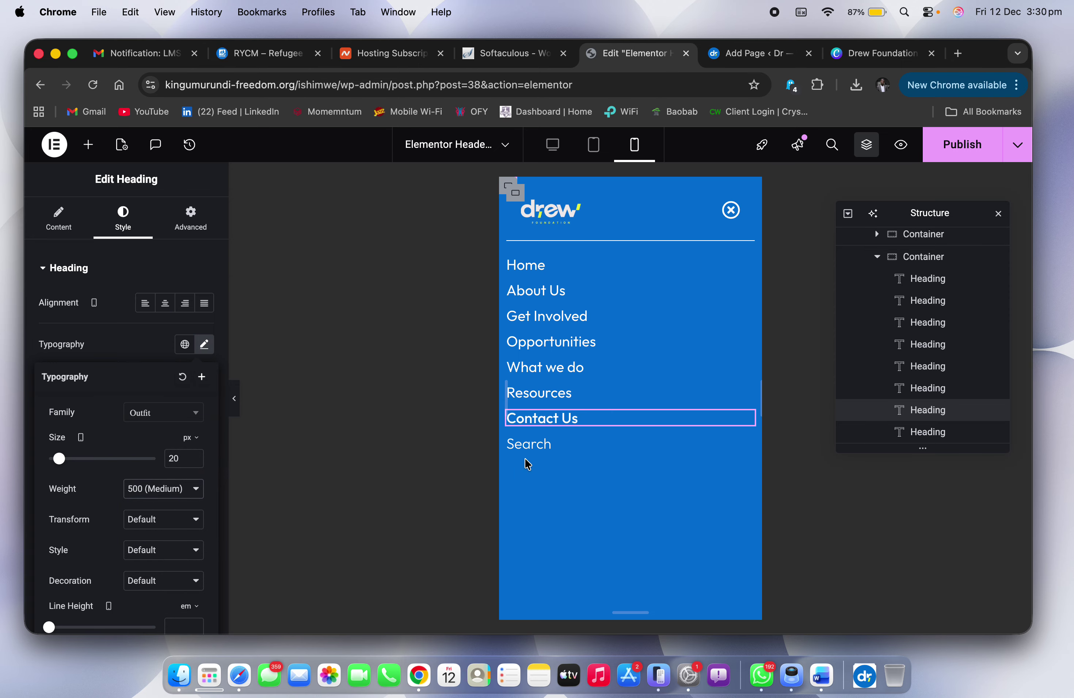
# Step: Set the Resources heading's font weight to 500 (Medium)
pyautogui.click(597, 396)
pyautogui.click(124, 227)
pyautogui.click(204, 344)
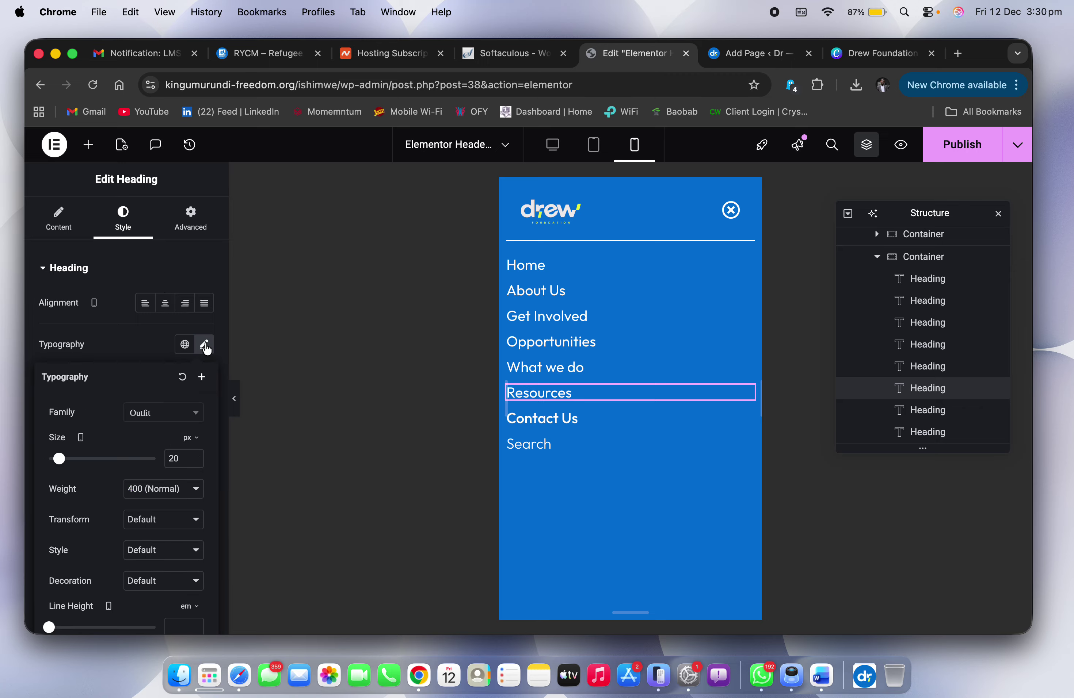
pyautogui.click(166, 494)
pyautogui.click(169, 506)
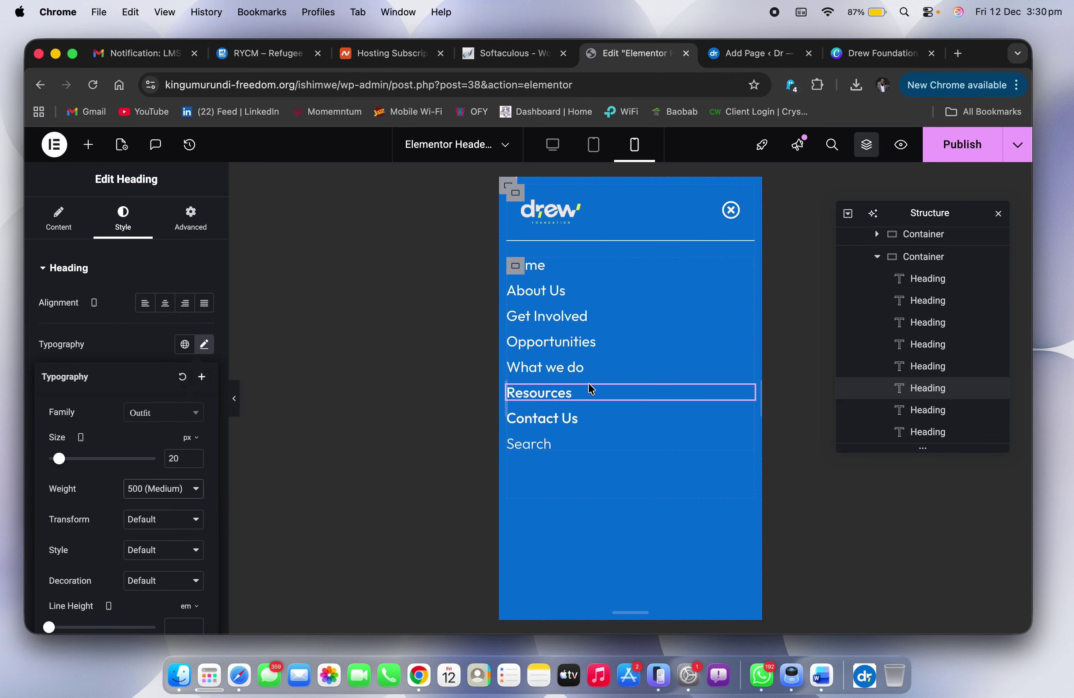
# Step: Set the What we do heading's font weight to 500 (Medium)
pyautogui.click(621, 368)
pyautogui.click(118, 219)
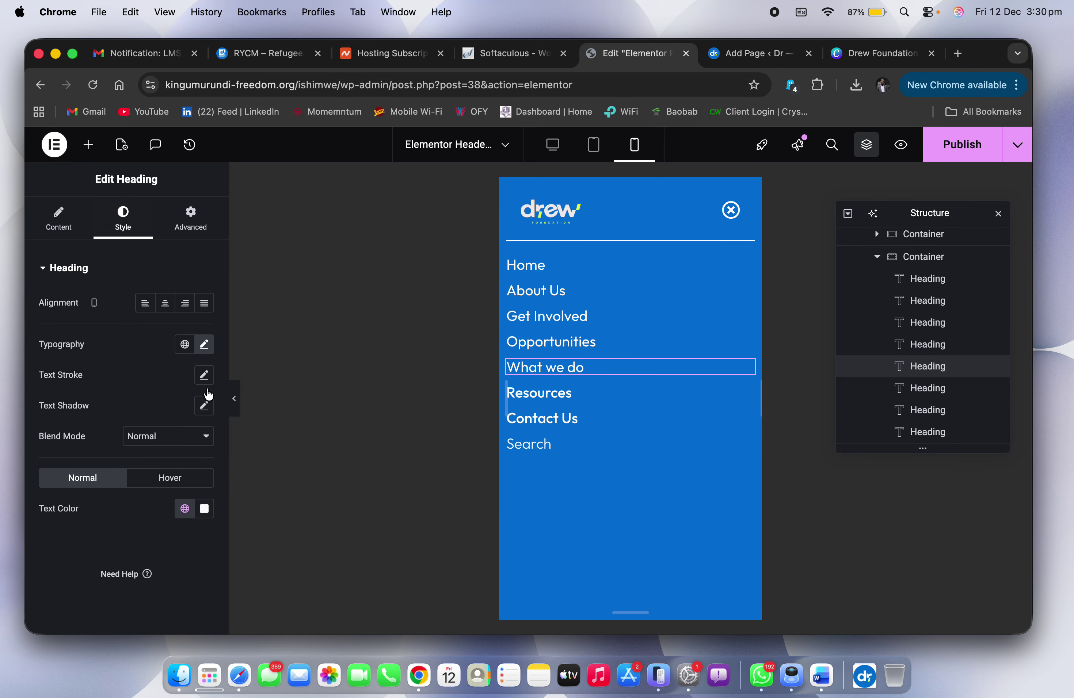
pyautogui.click(204, 345)
pyautogui.click(192, 494)
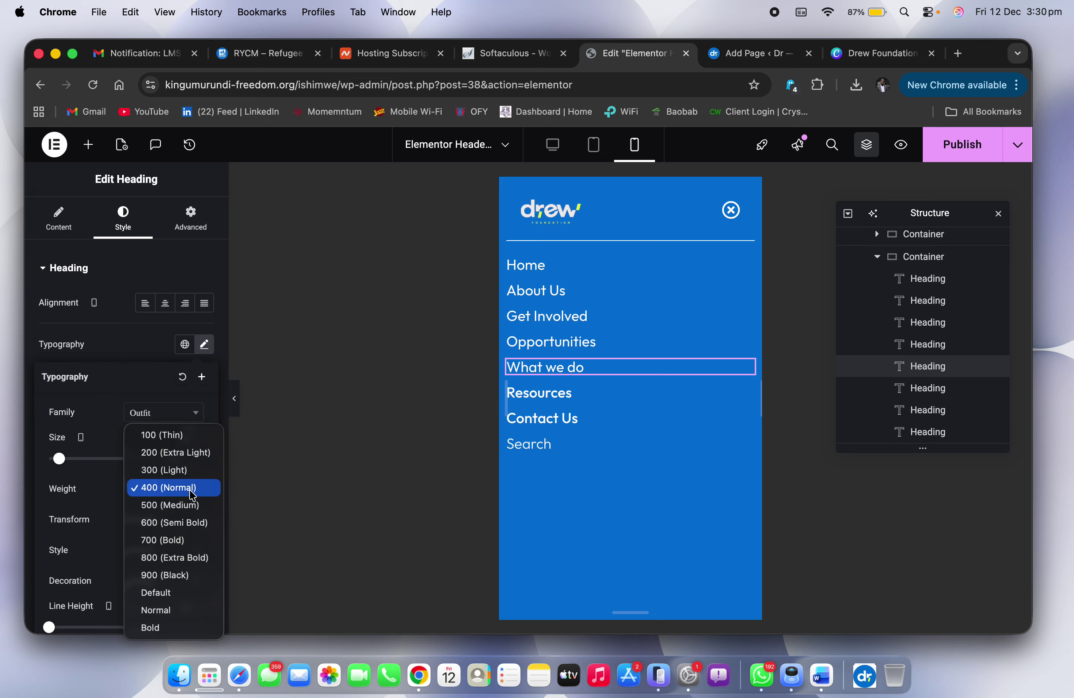
pyautogui.click(170, 505)
# Step: Set the Opportunities heading's font weight to 500 (Medium)
pyautogui.click(558, 342)
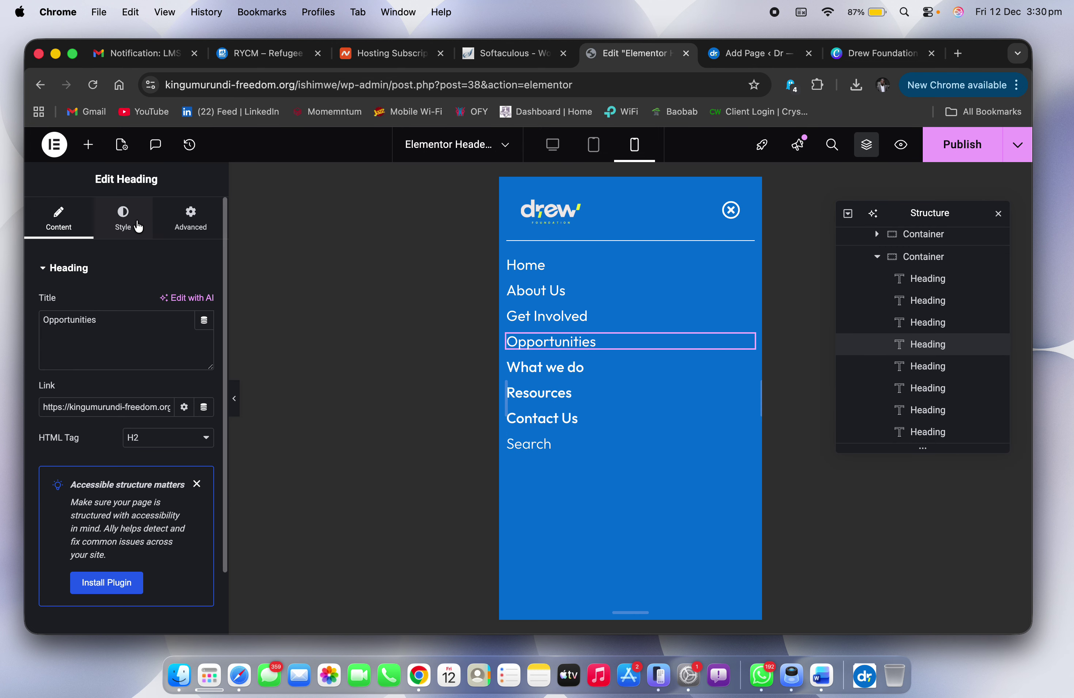
pyautogui.click(122, 219)
pyautogui.click(204, 345)
pyautogui.click(170, 488)
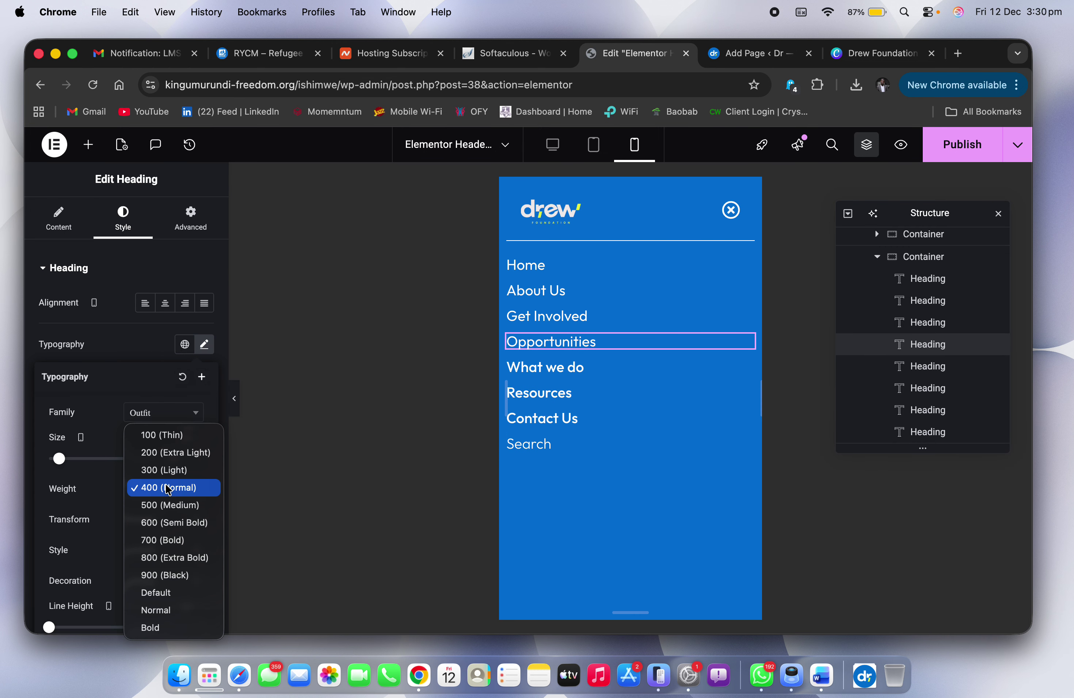
pyautogui.click(164, 469)
pyautogui.click(168, 493)
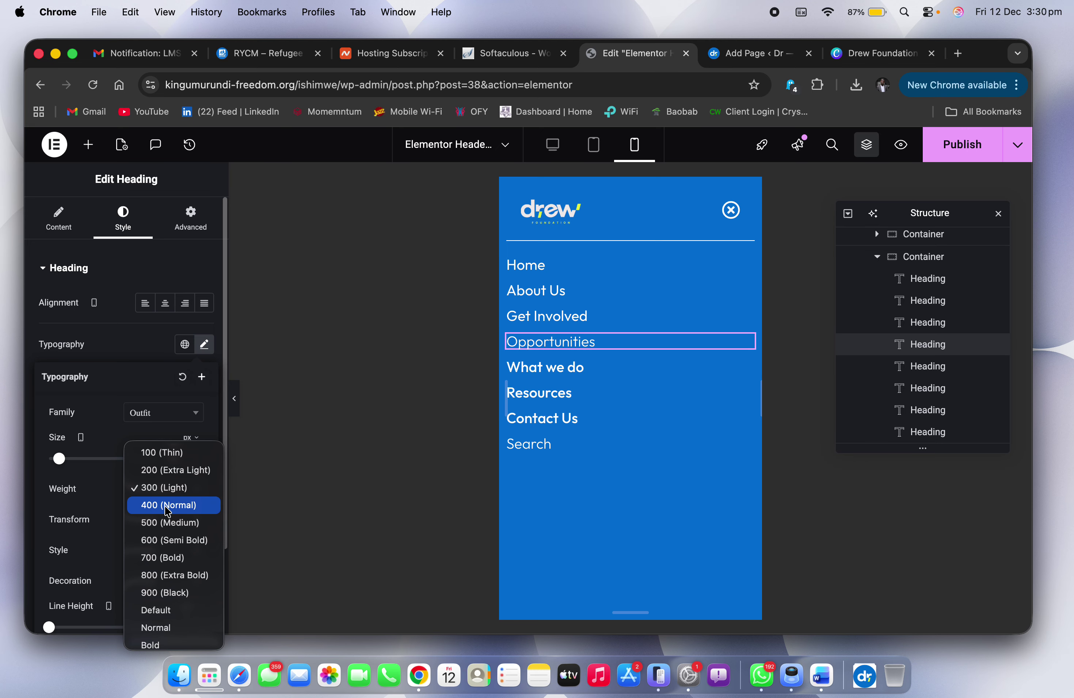
pyautogui.click(170, 522)
# Step: Set the Get Involved heading's font weight to 500 (Medium)
pyautogui.click(581, 323)
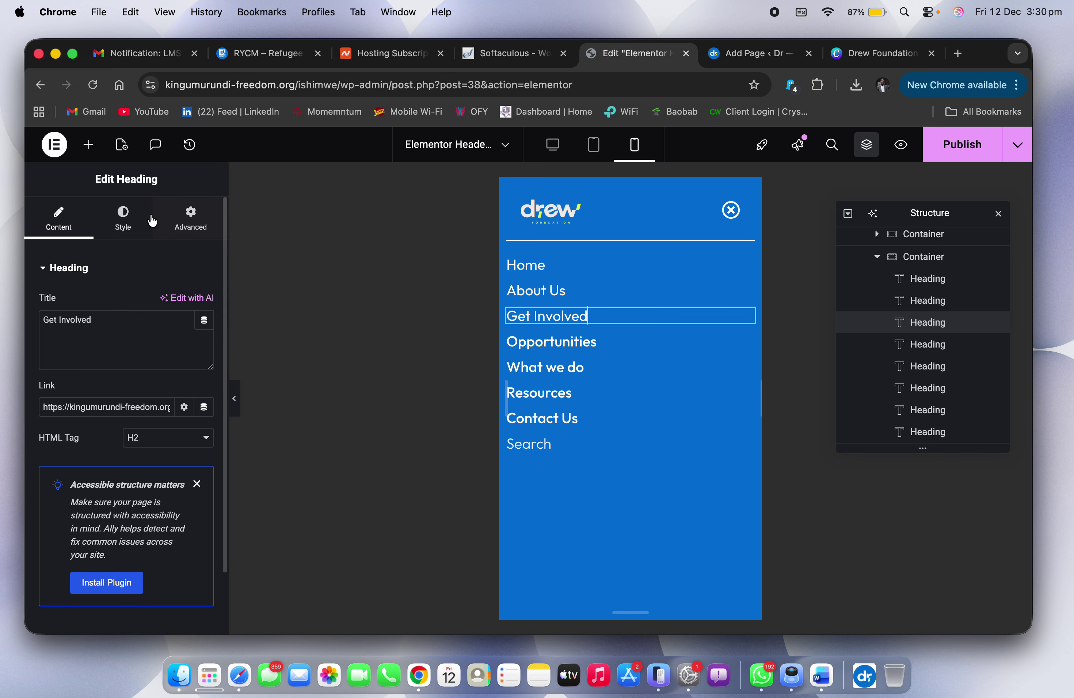
pyautogui.click(135, 219)
pyautogui.click(204, 345)
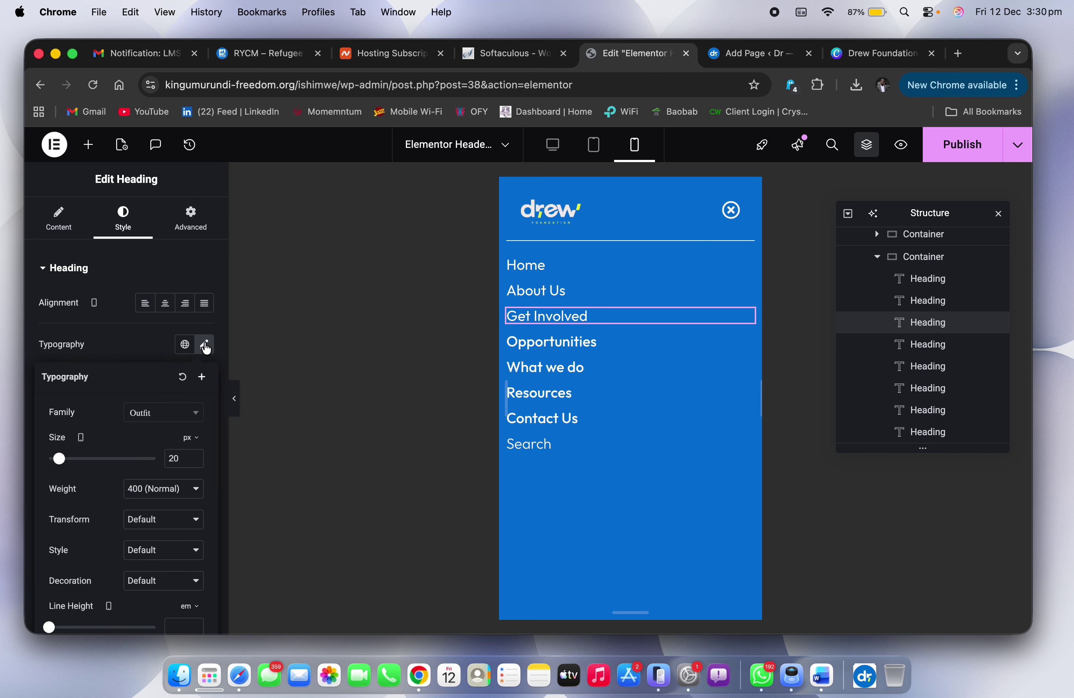
pyautogui.click(174, 499)
pyautogui.click(175, 505)
# Step: Set the About Us heading's font weight to 500 (Medium)
pyautogui.click(562, 291)
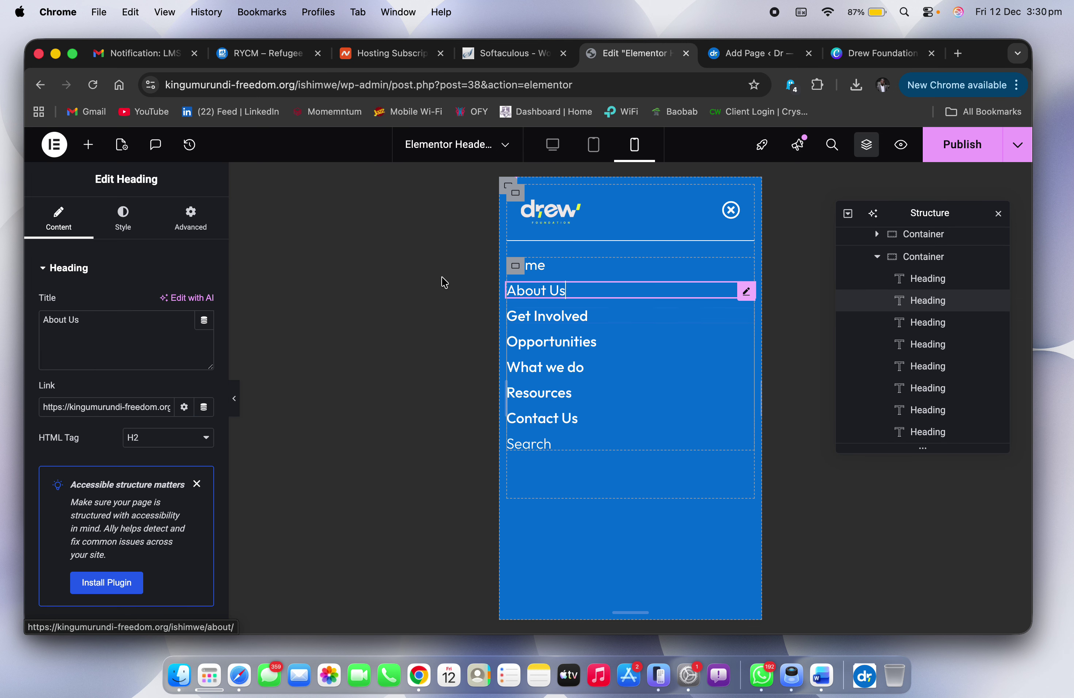
pyautogui.click(122, 217)
pyautogui.click(205, 345)
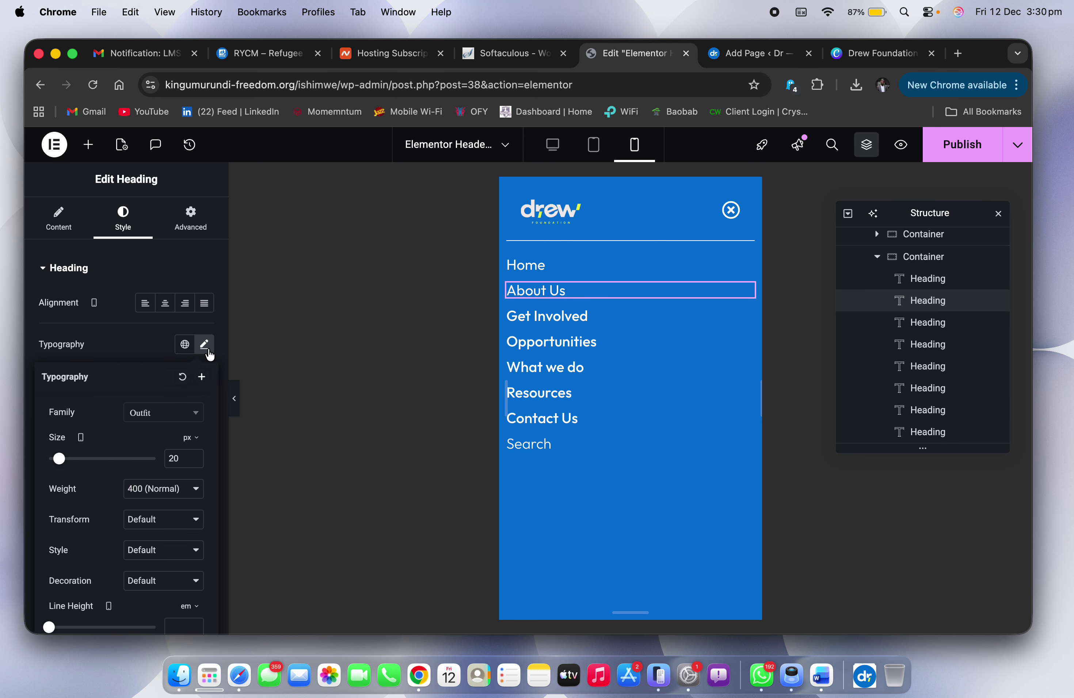
pyautogui.click(186, 494)
pyautogui.click(174, 505)
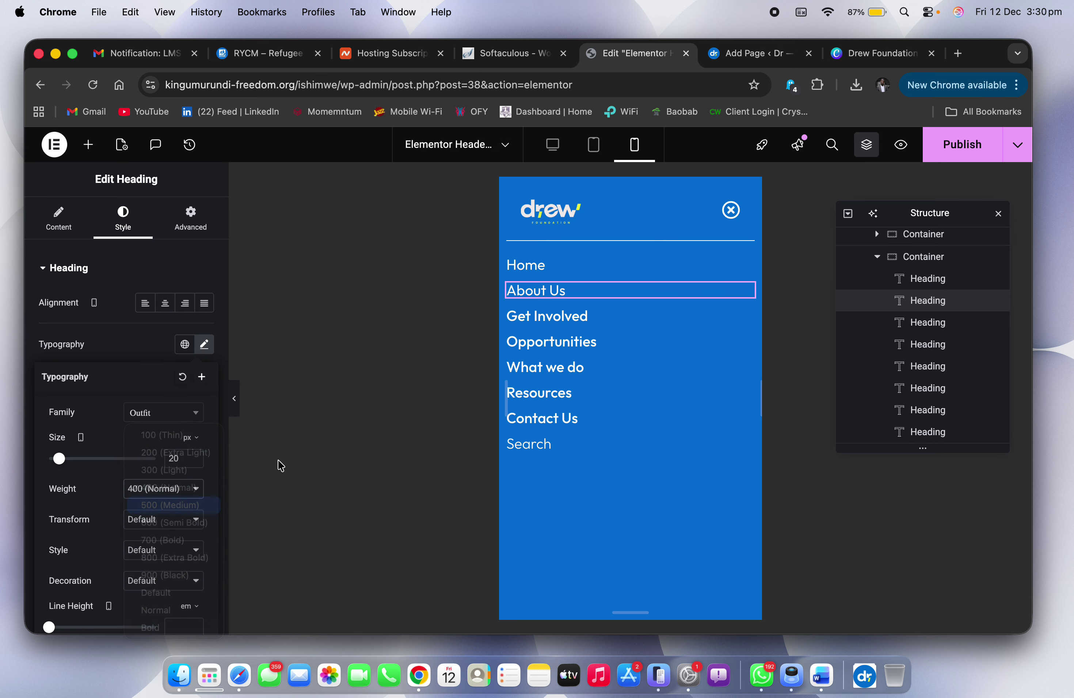
# Step: Set the Home heading's font weight to 500 (Medium)
pyautogui.click(560, 271)
pyautogui.click(109, 232)
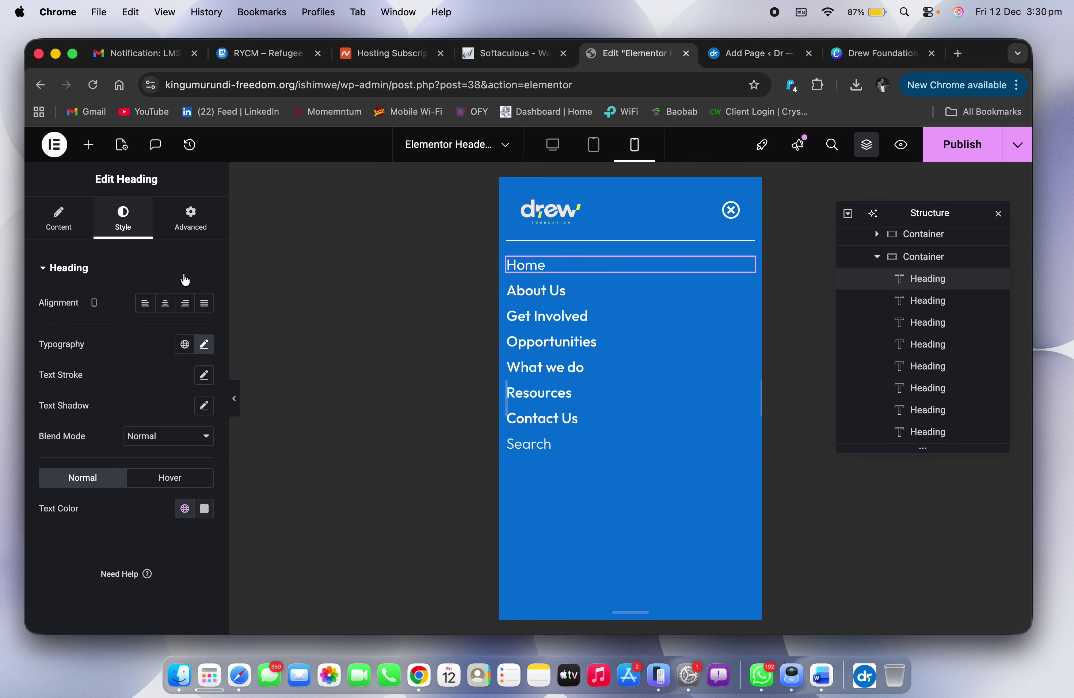
pyautogui.click(205, 350)
pyautogui.click(173, 489)
pyautogui.click(154, 504)
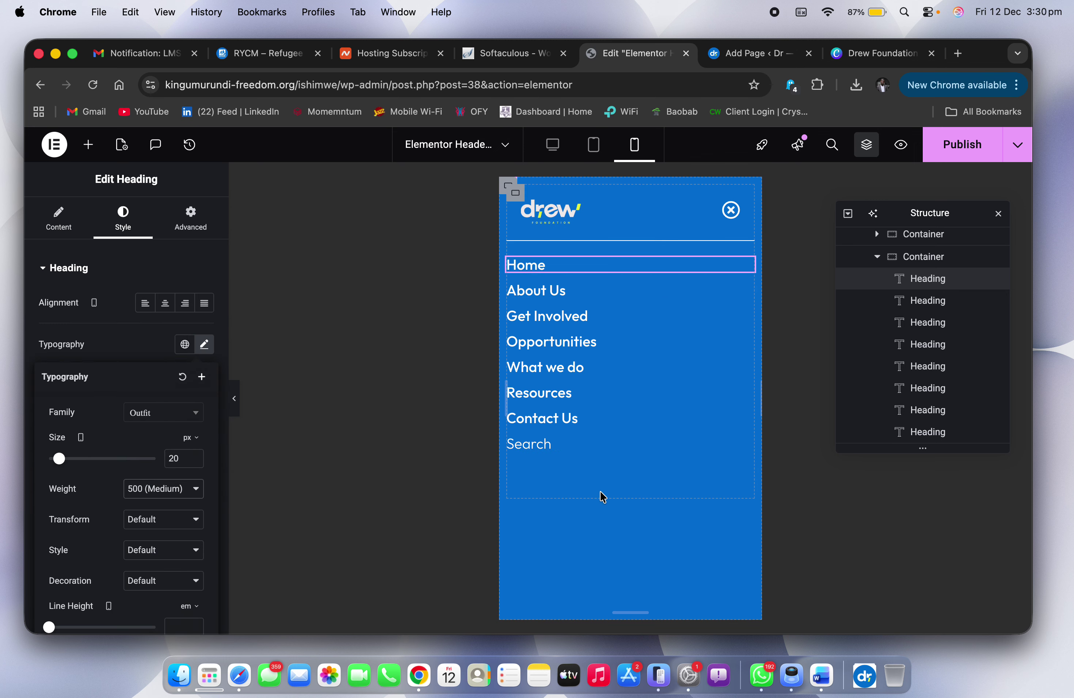
# Step: Check the reference mobile menu and duplicate the container that holds the menu headings
pyautogui.hotkey('ctrl', 'Right')
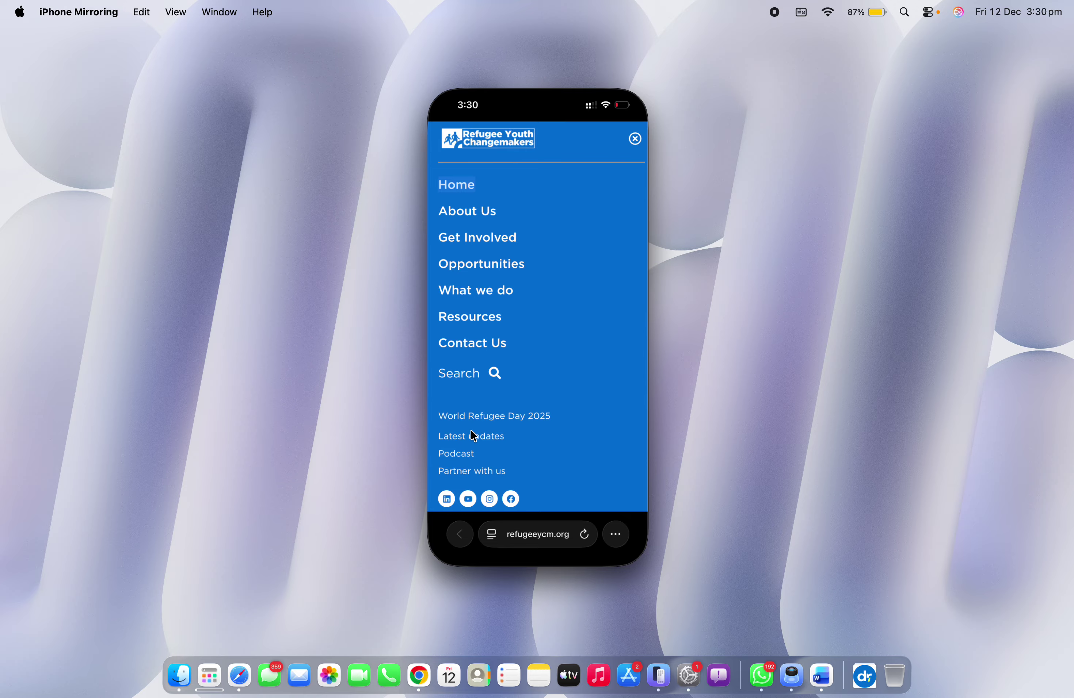
pyautogui.hotkey('ctrl', 'Left')
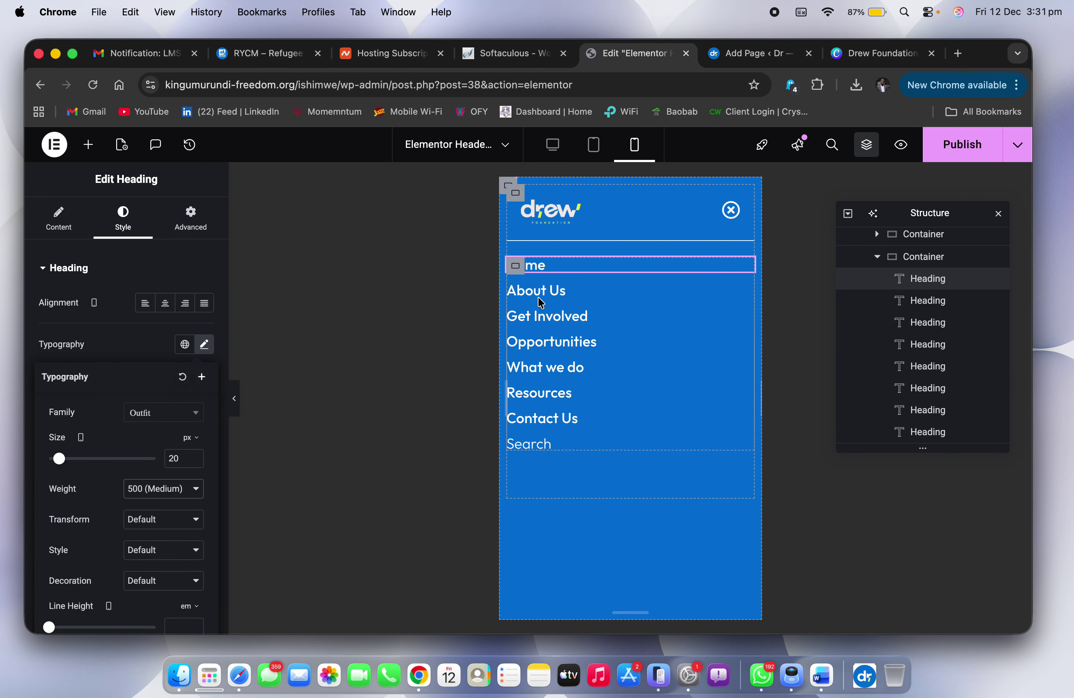
pyautogui.click(515, 267)
pyautogui.rightClick(515, 267)
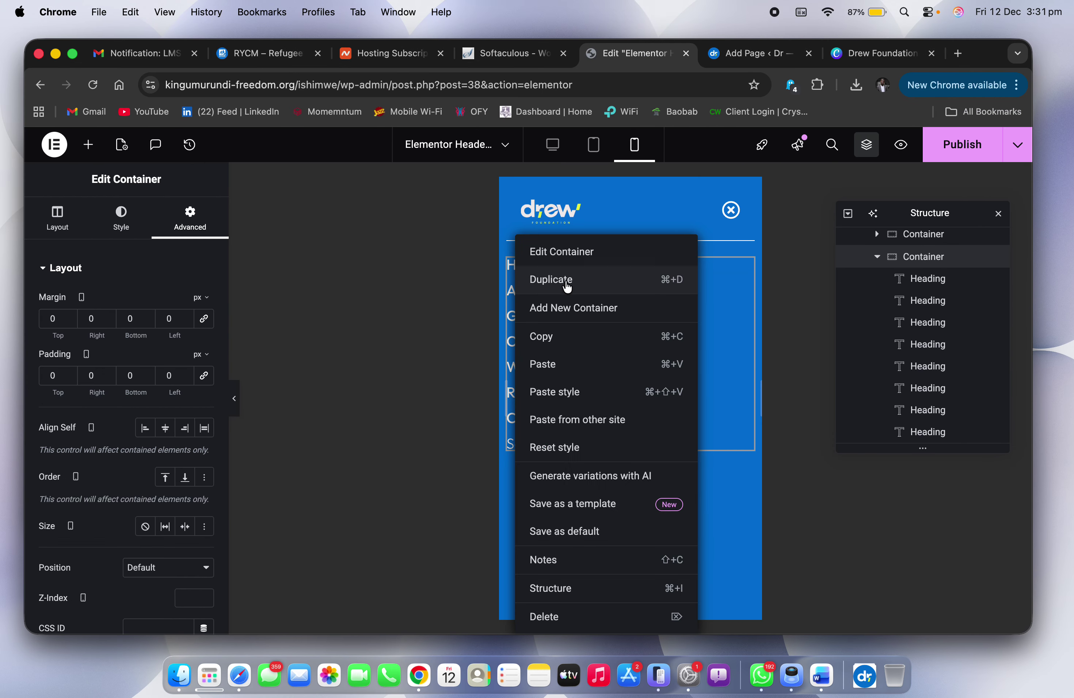
pyautogui.click(552, 302)
pyautogui.scroll(-2, 626, 468)
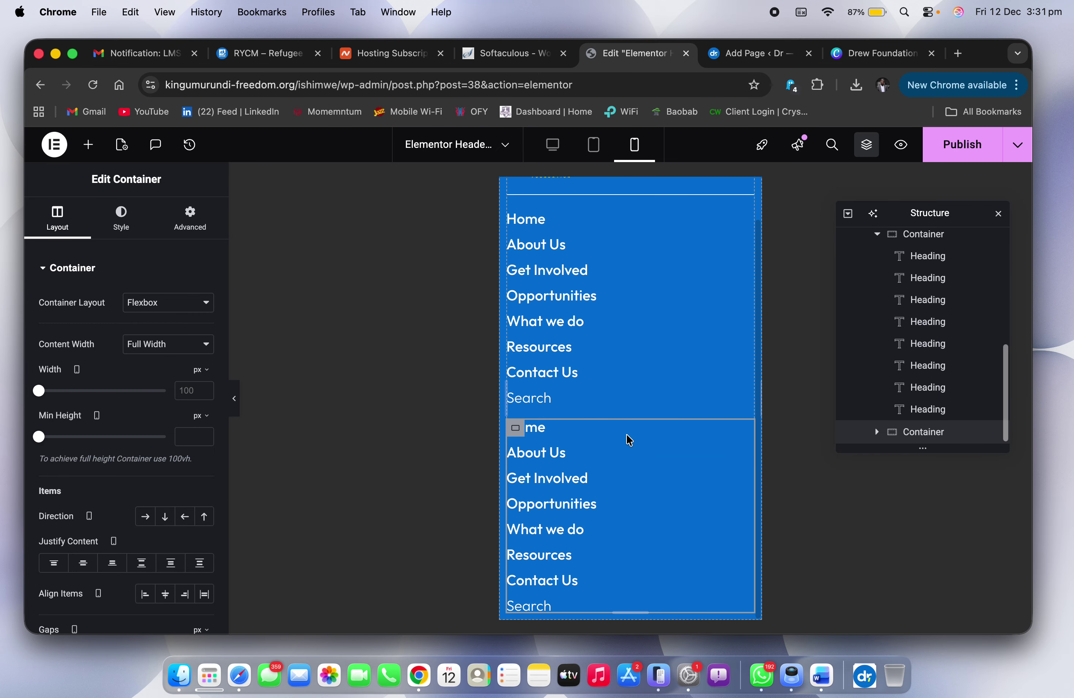
# Step: Delete the Home, About Us, Get Involved, Opportunities, What we do, Resources and Contact Us headings from the duplicated container, keeping only Search
pyautogui.rightClick(604, 434)
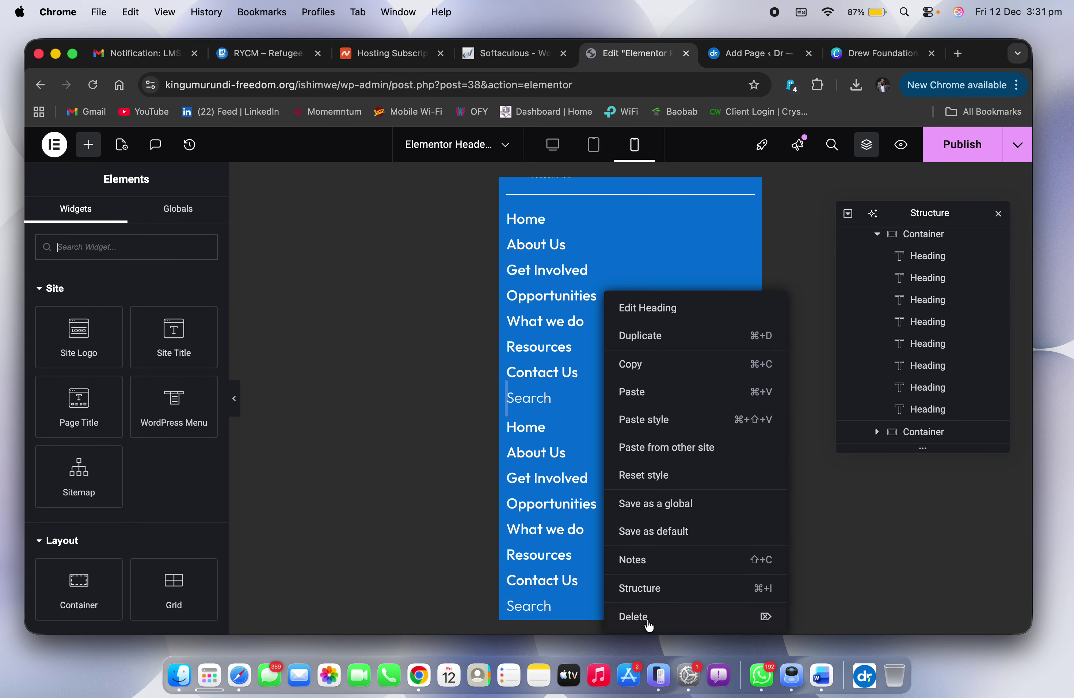
pyautogui.click(648, 621)
pyautogui.rightClick(584, 451)
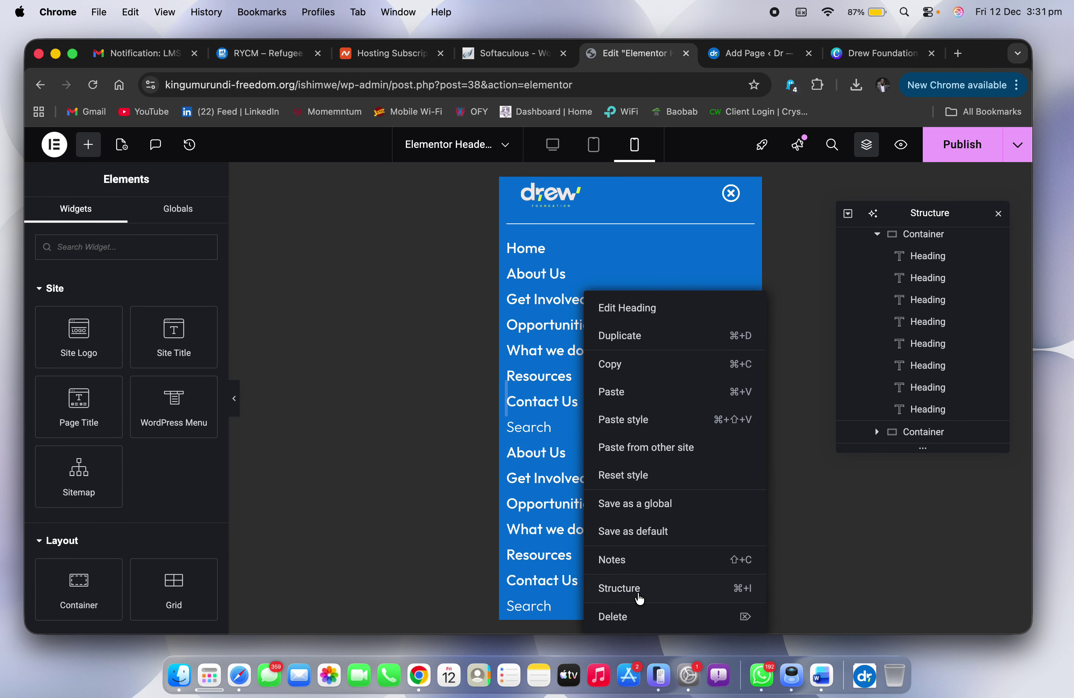
pyautogui.click(632, 614)
pyautogui.rightClick(575, 472)
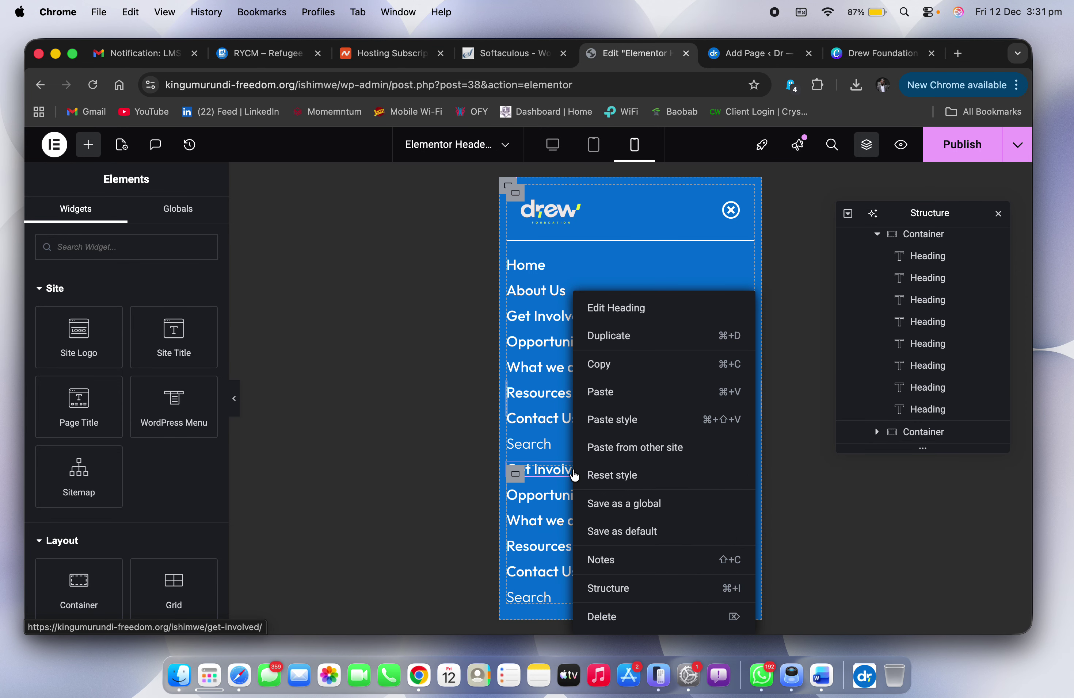
pyautogui.click(635, 629)
pyautogui.rightClick(569, 471)
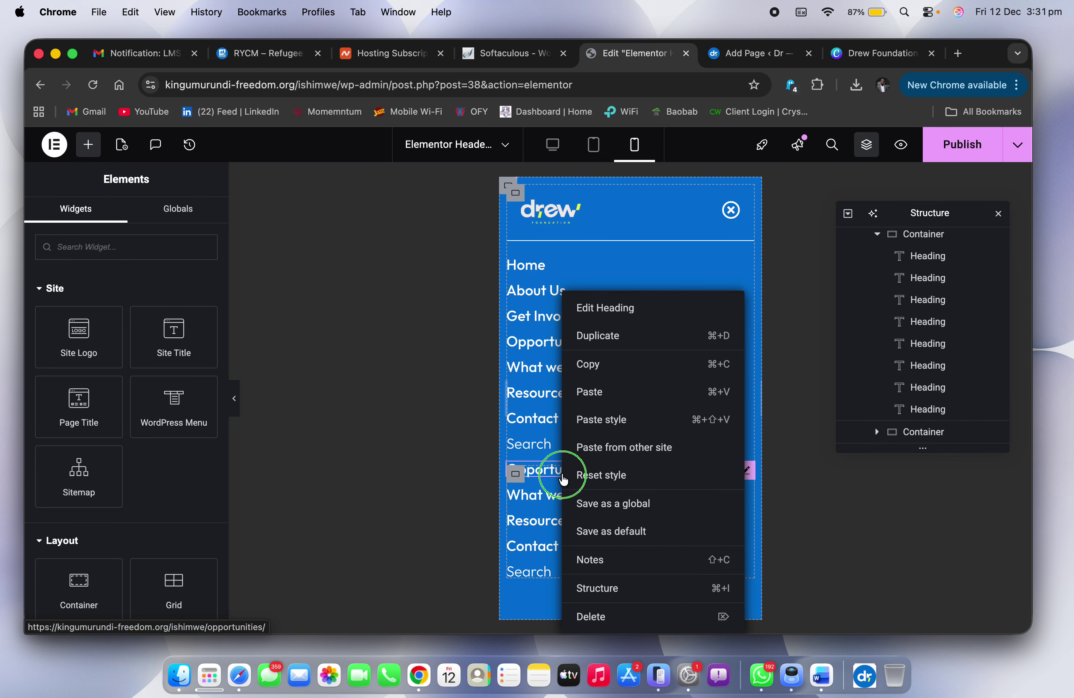
pyautogui.click(634, 610)
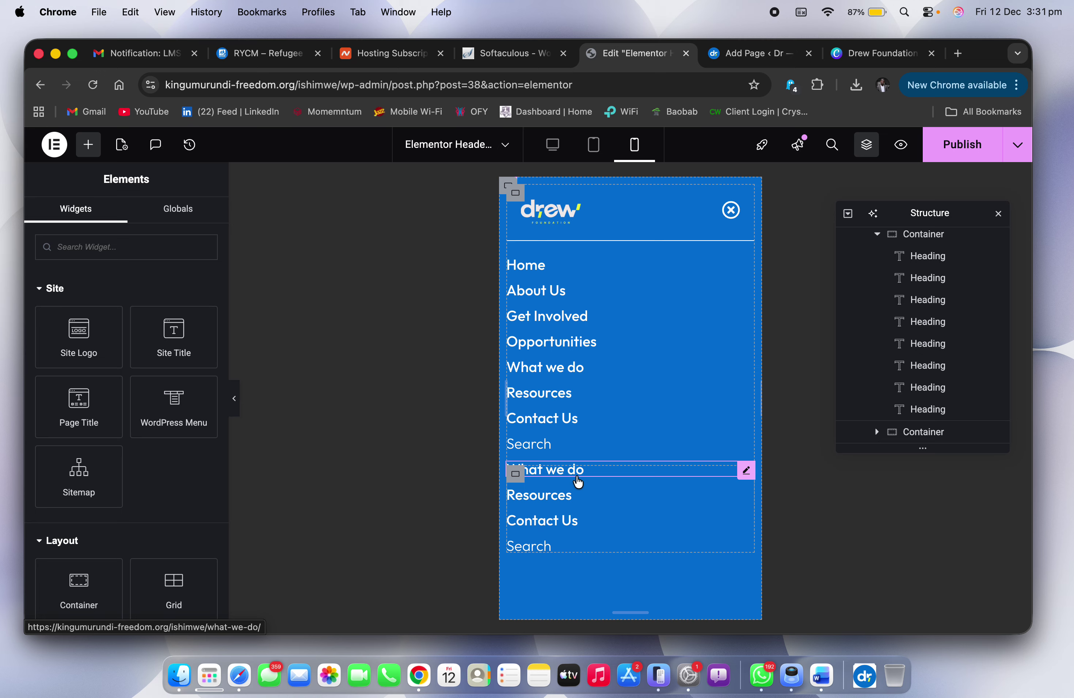
pyautogui.rightClick(576, 475)
pyautogui.click(634, 616)
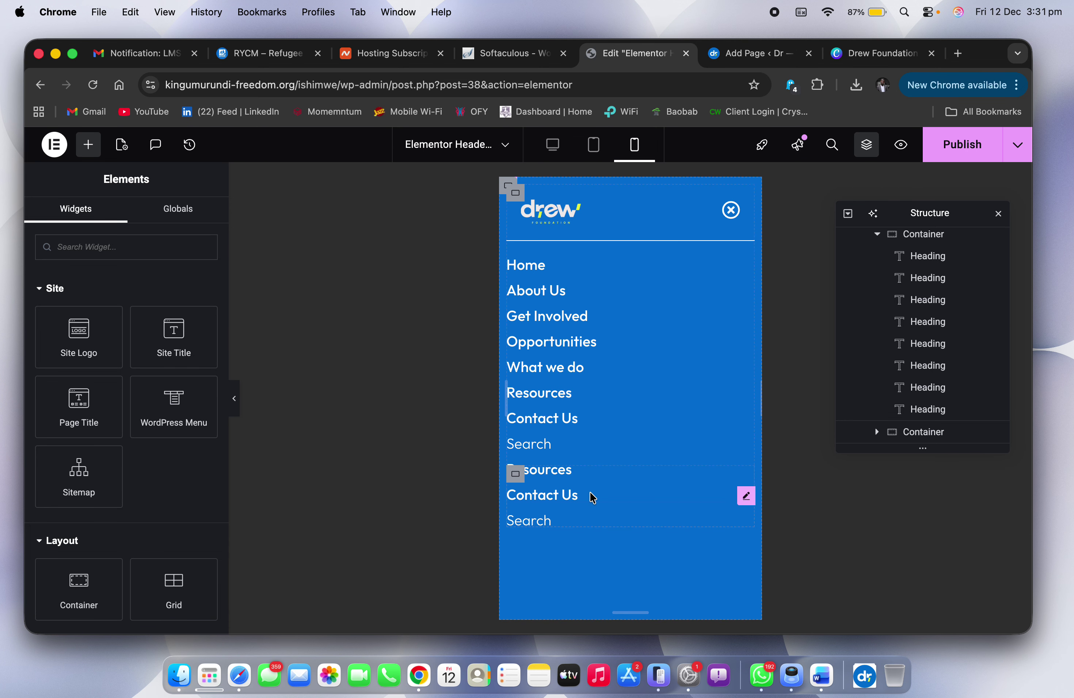
pyautogui.click(567, 476)
pyautogui.click(549, 472)
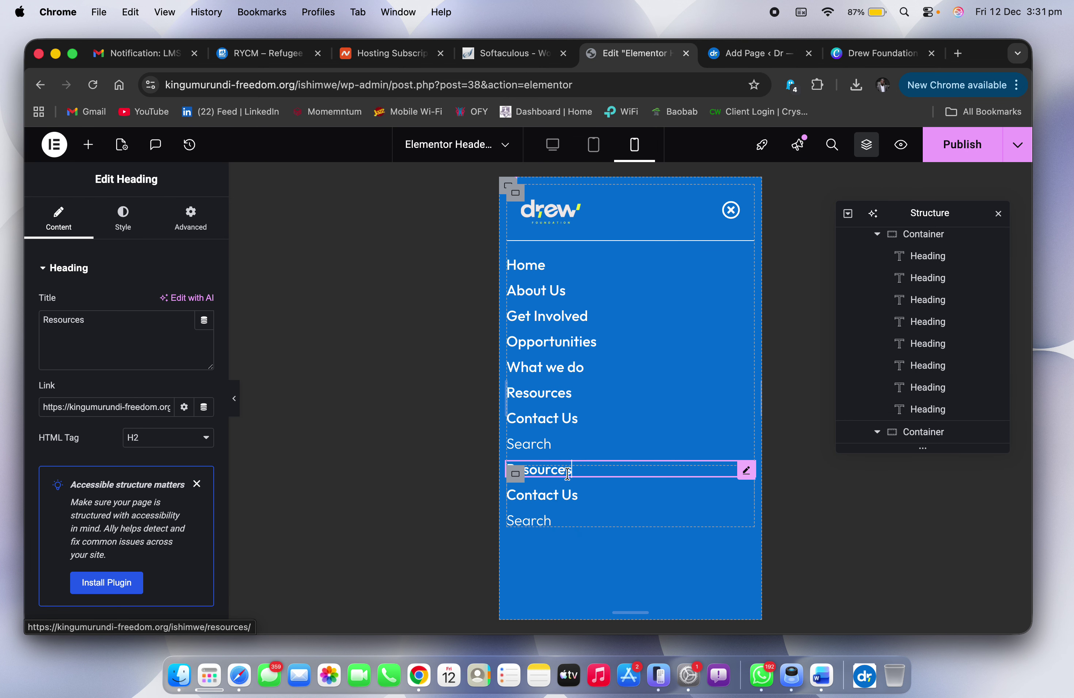
pyautogui.rightClick(548, 471)
pyautogui.click(623, 616)
pyautogui.click(513, 472)
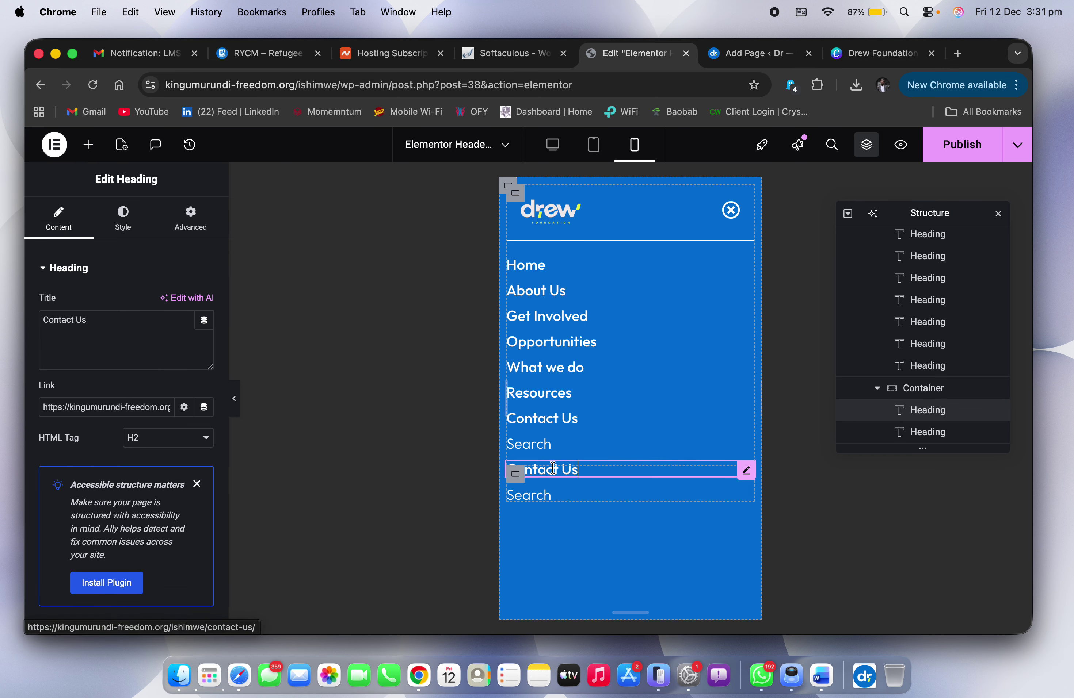
pyautogui.rightClick(554, 472)
pyautogui.click(608, 616)
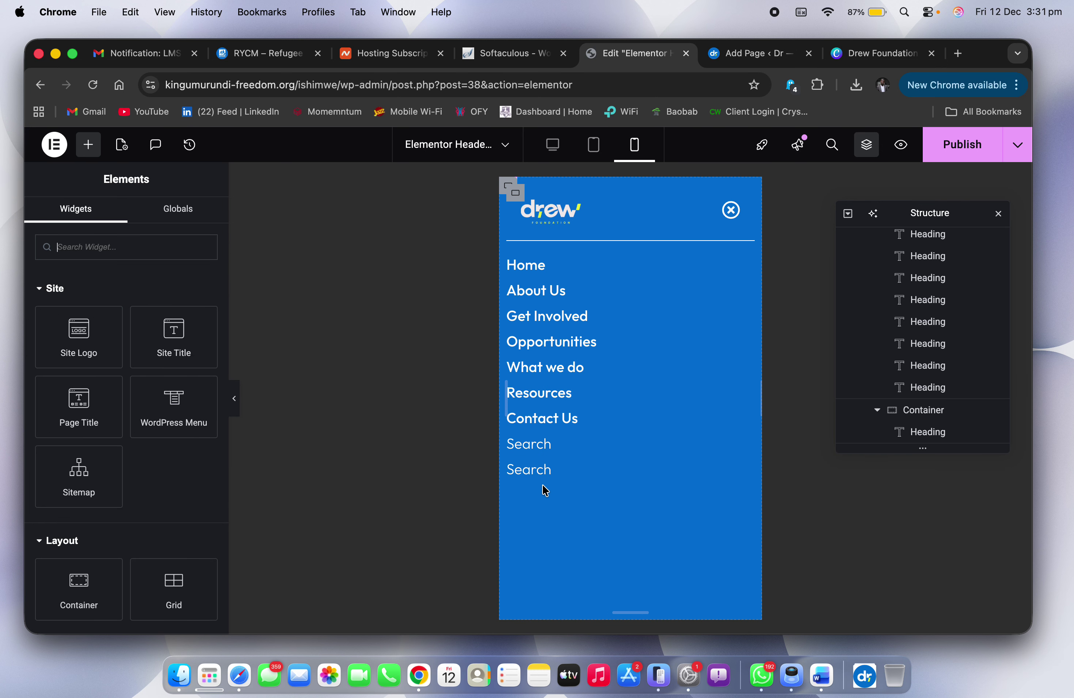
# Step: Set the top margin of the Search heading in the duplicated container to 0 px
pyautogui.click(515, 474)
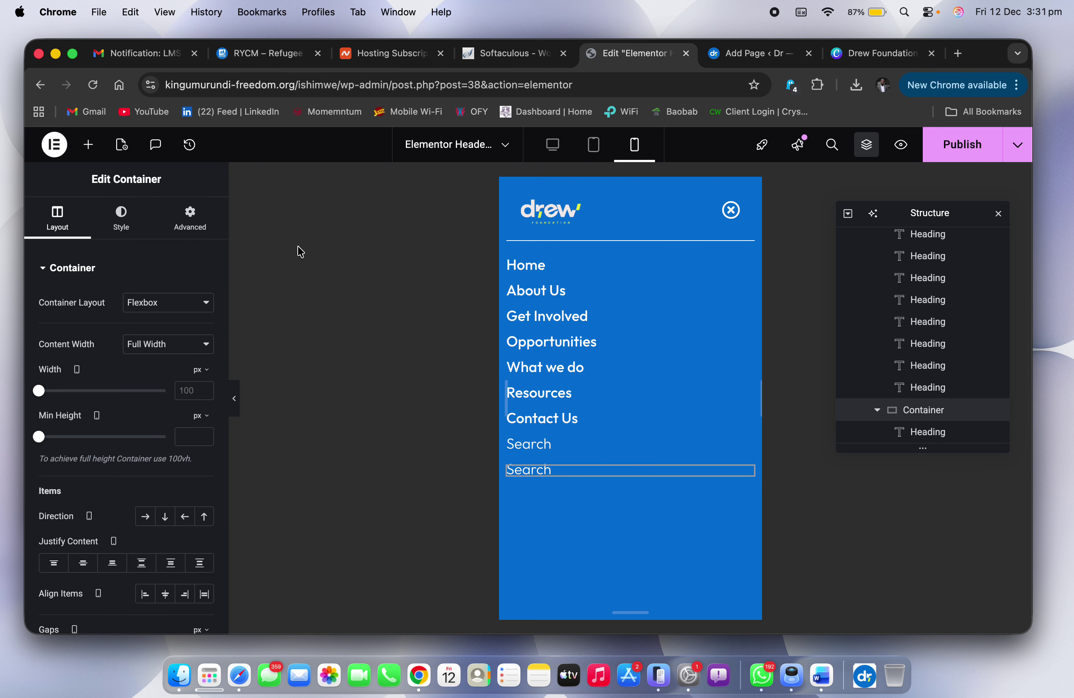
pyautogui.click(193, 222)
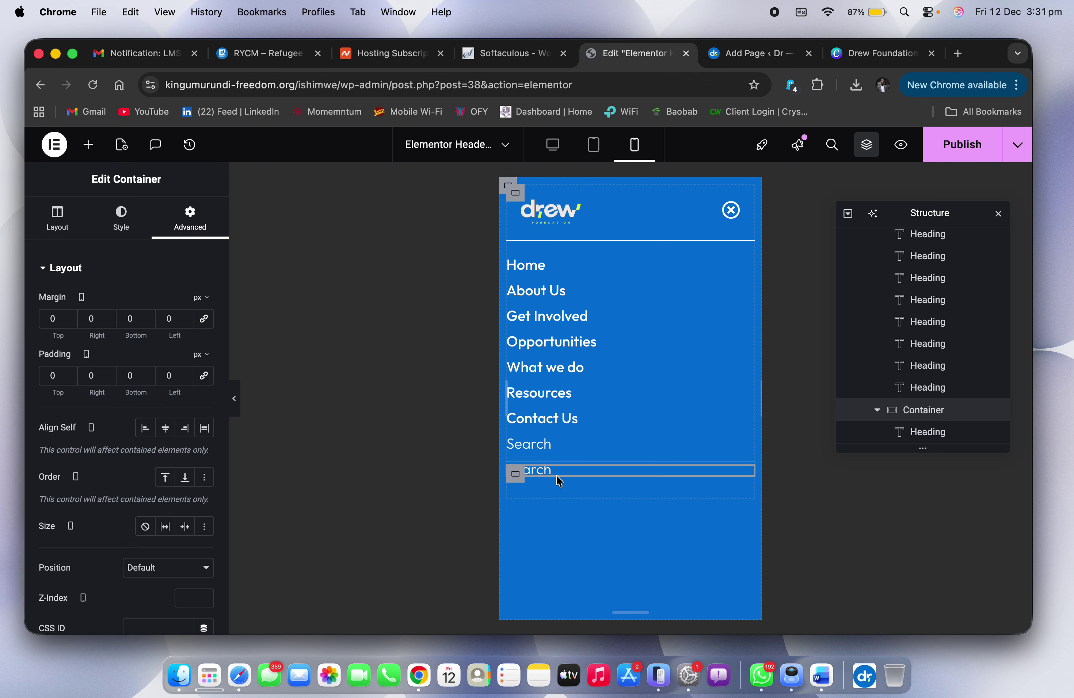
pyautogui.click(937, 436)
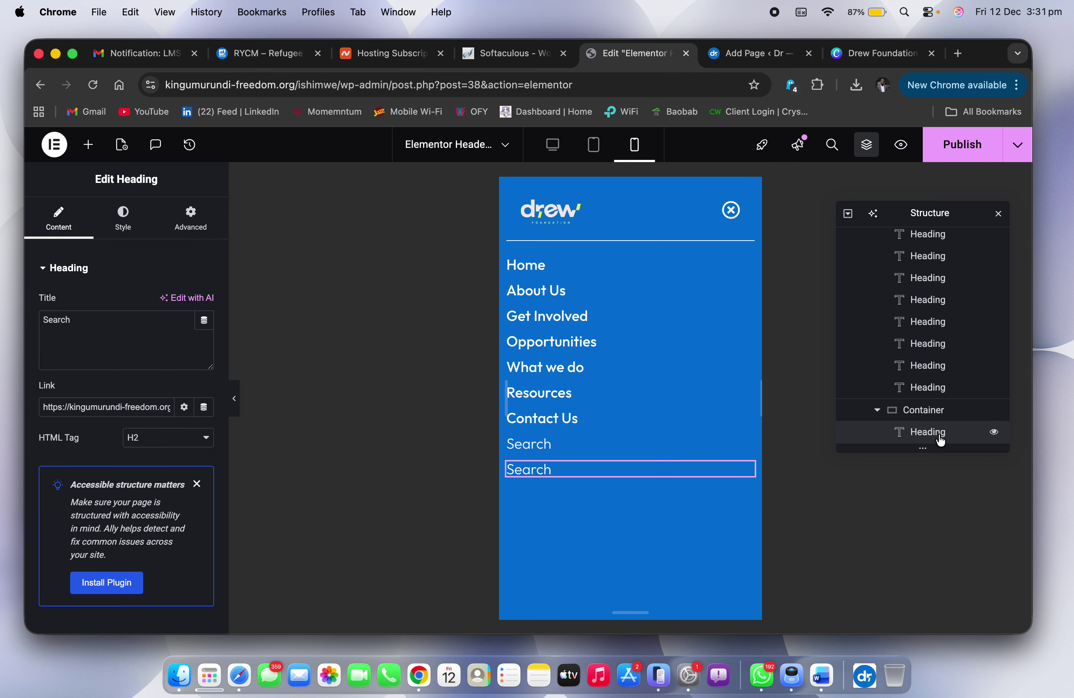
pyautogui.click(190, 217)
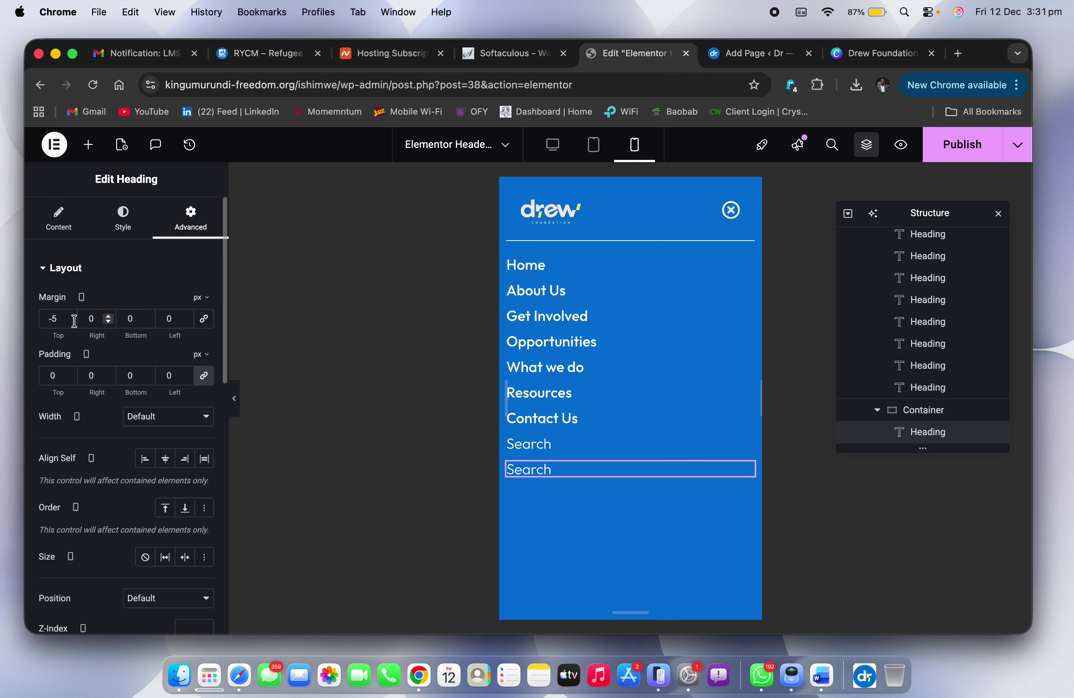
pyautogui.click(68, 323)
pyautogui.press('super+z')
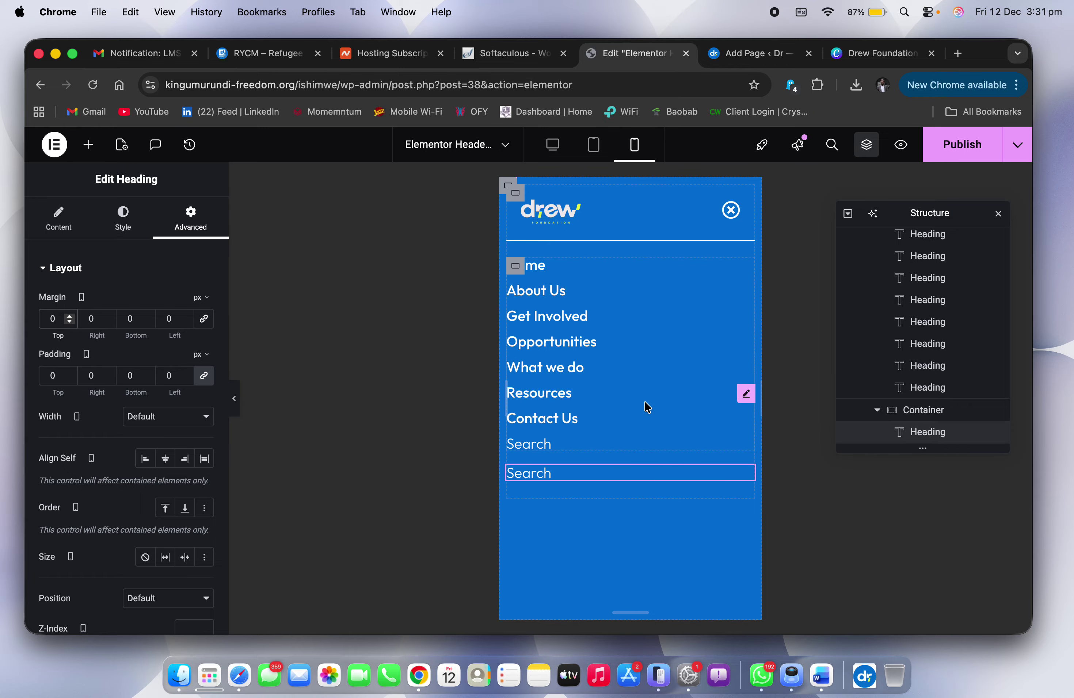
# Step: Duplicate the Search heading inside the second headings container
pyautogui.click(527, 473)
pyautogui.rightClick(529, 476)
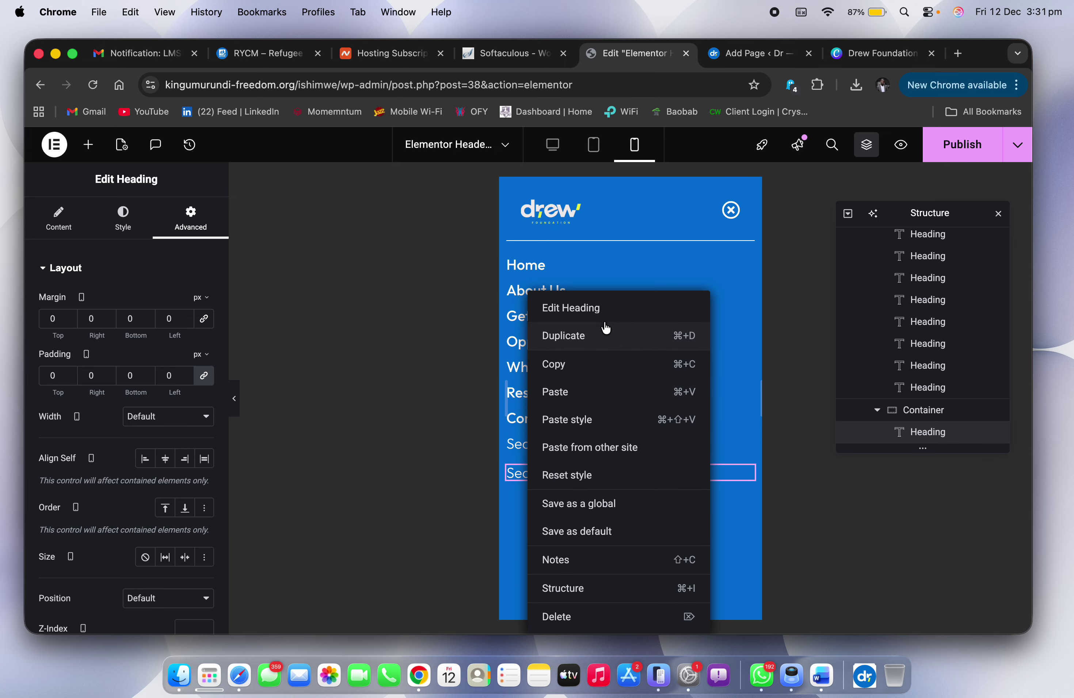
pyautogui.click(606, 334)
# Step: Check the reference menu's secondary links and retitle the second container's first Search heading "World Children's Day 2025"
pyautogui.hotkey('ctrl', 'Right')
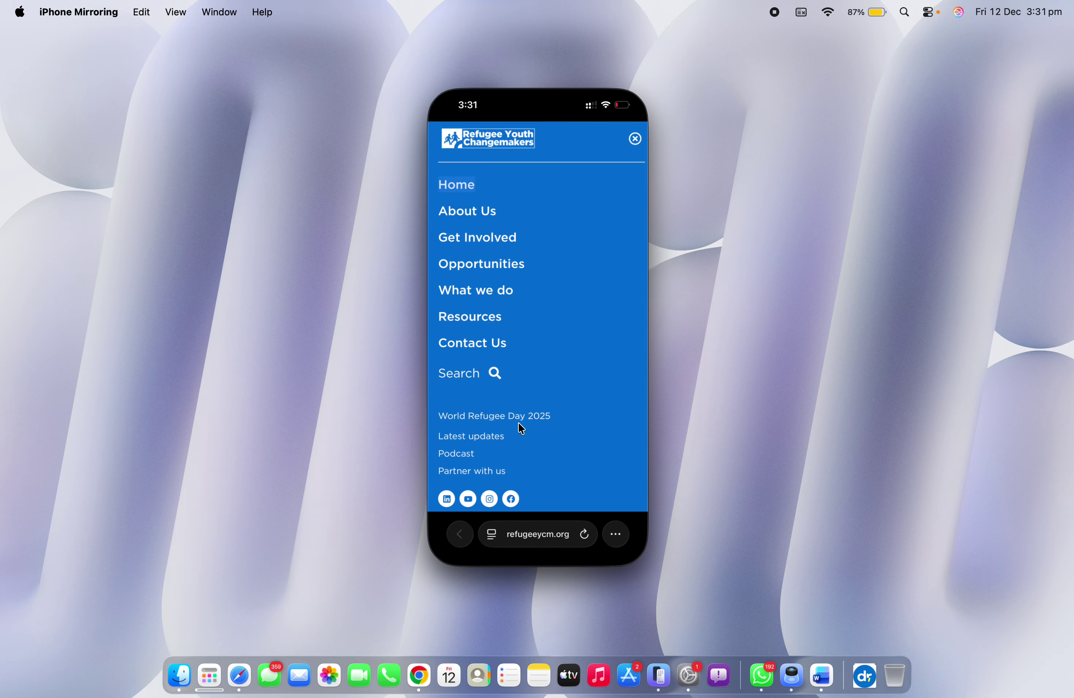
pyautogui.hotkey('ctrl', 'Left')
pyautogui.click(542, 472)
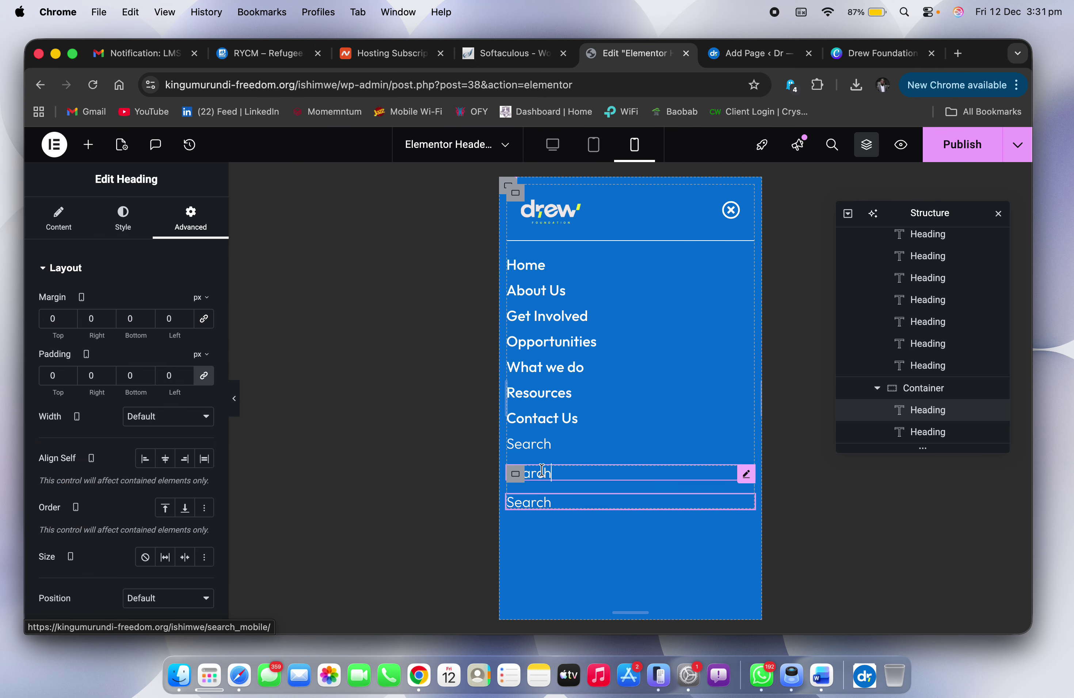
pyautogui.click(71, 233)
pyautogui.click(135, 352)
pyautogui.press('super+a')
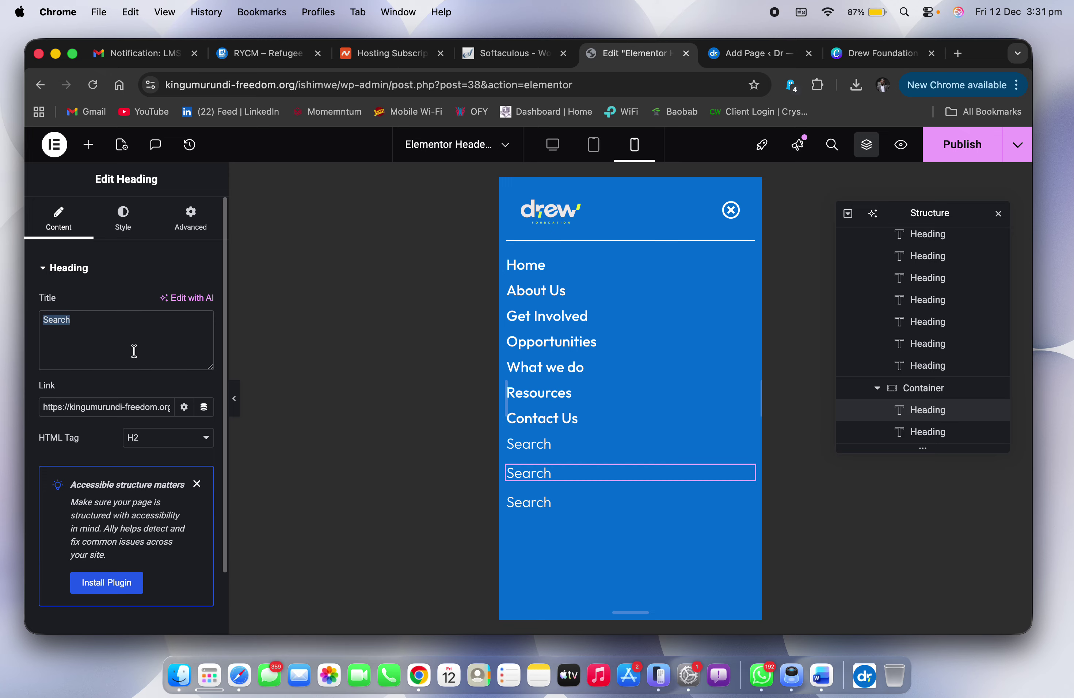
pyautogui.write('wor')
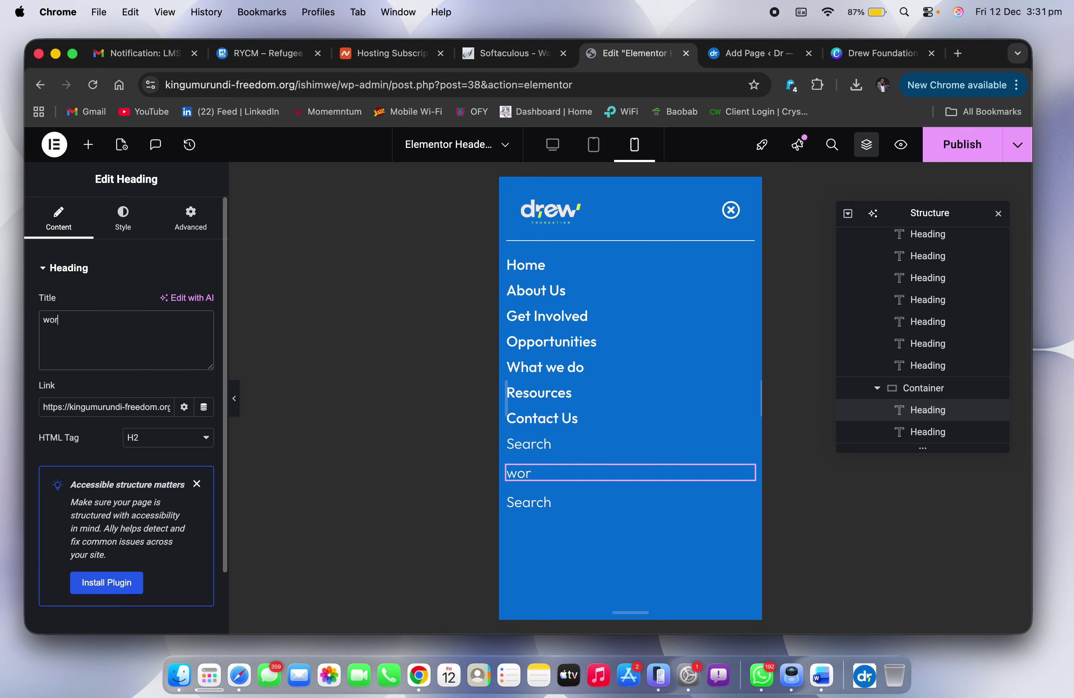
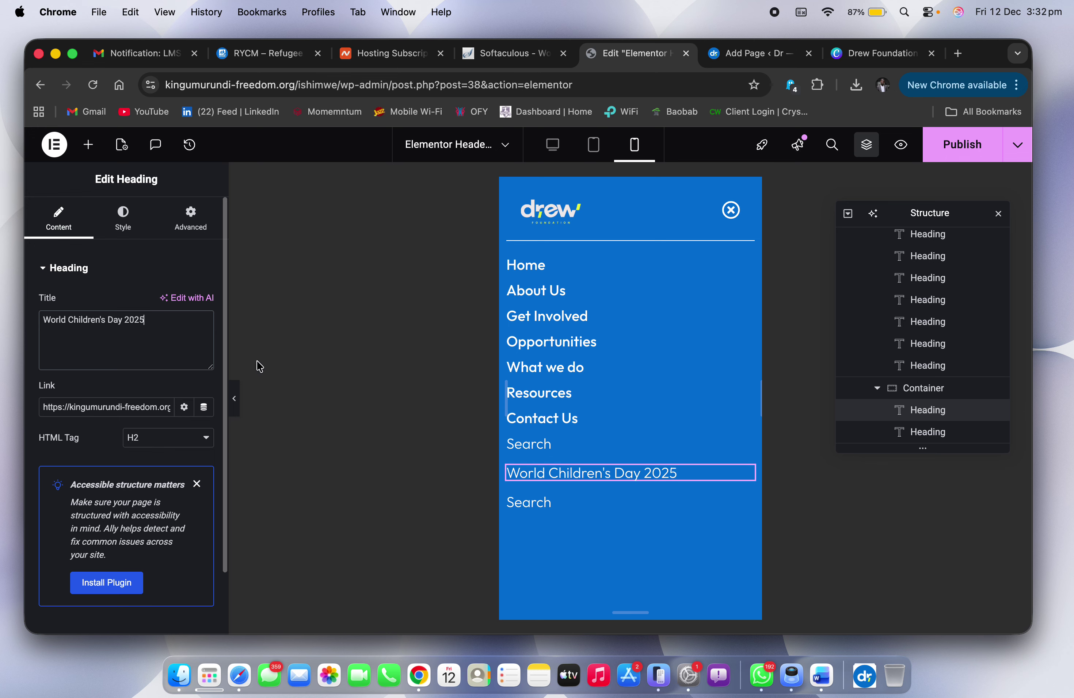
# Step: Set the World Children's Day 2025 heading's font size to 13 px, comparing it with the reference menu
pyautogui.click(127, 225)
pyautogui.hotkey('ctrl', 'Right')
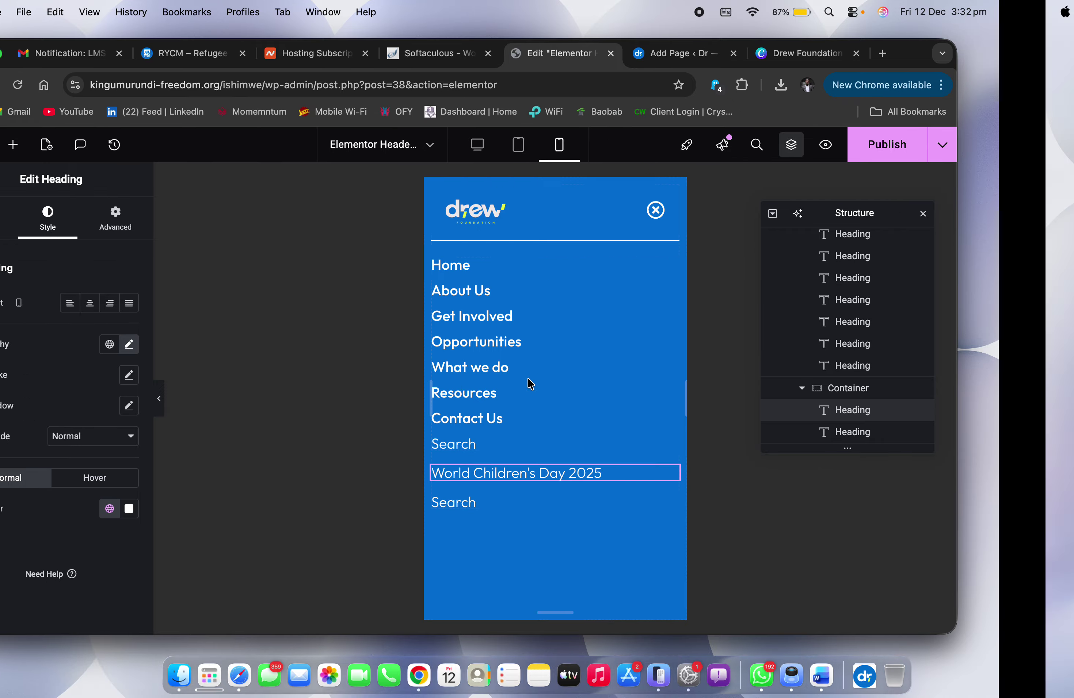
pyautogui.hotkey('ctrl', 'Left')
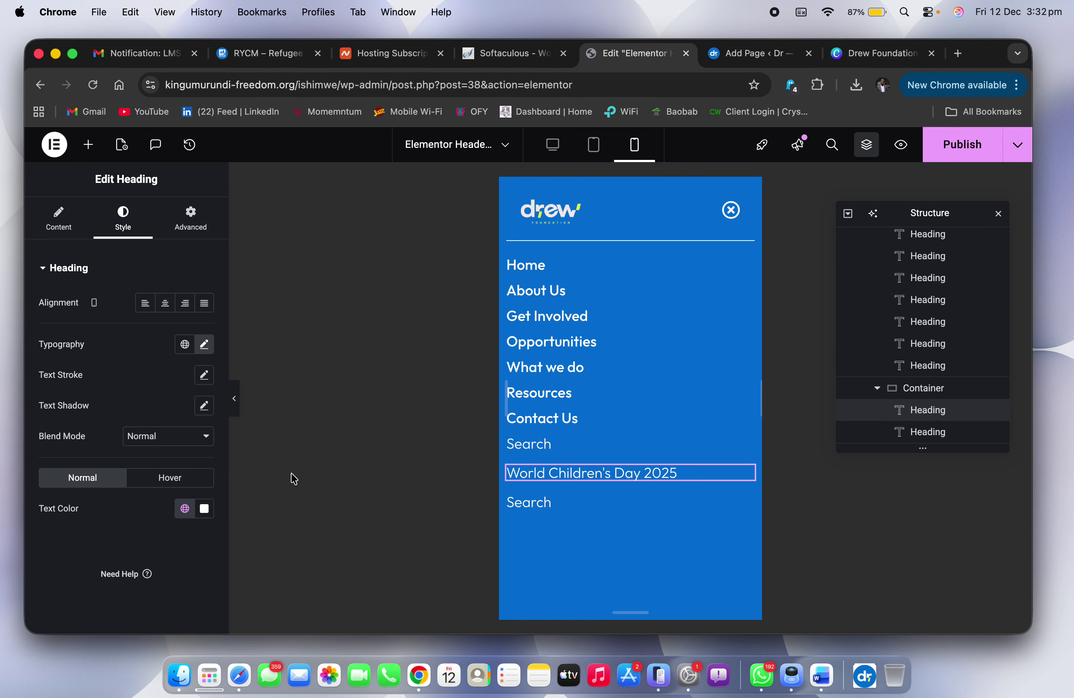
pyautogui.click(204, 345)
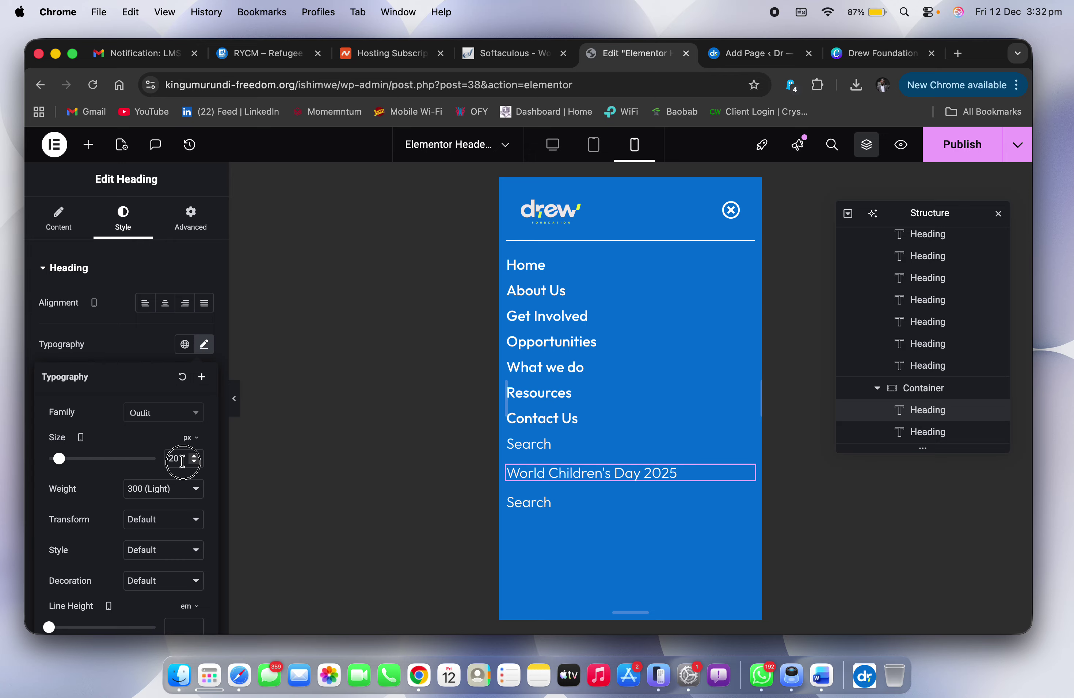
pyautogui.press('BackSpace')
pyautogui.write('15')
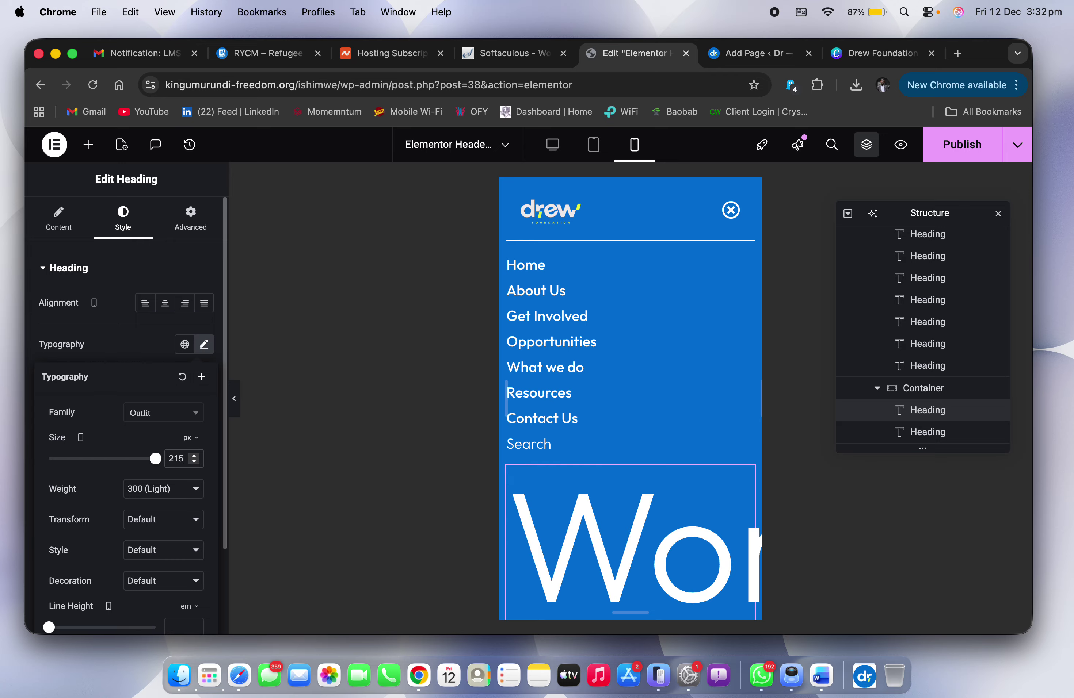
pyautogui.press('BackSpace')
pyautogui.press('BackSpace')
pyautogui.press('BackSpace')
pyautogui.write('15')
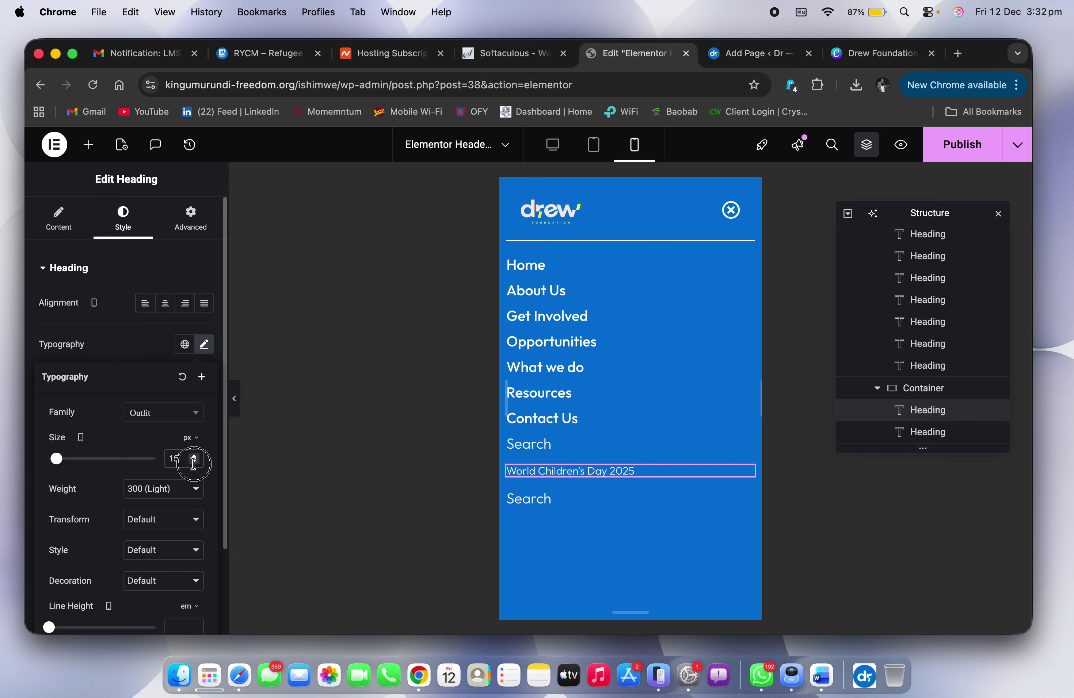
pyautogui.click(194, 462)
pyautogui.click(194, 462)
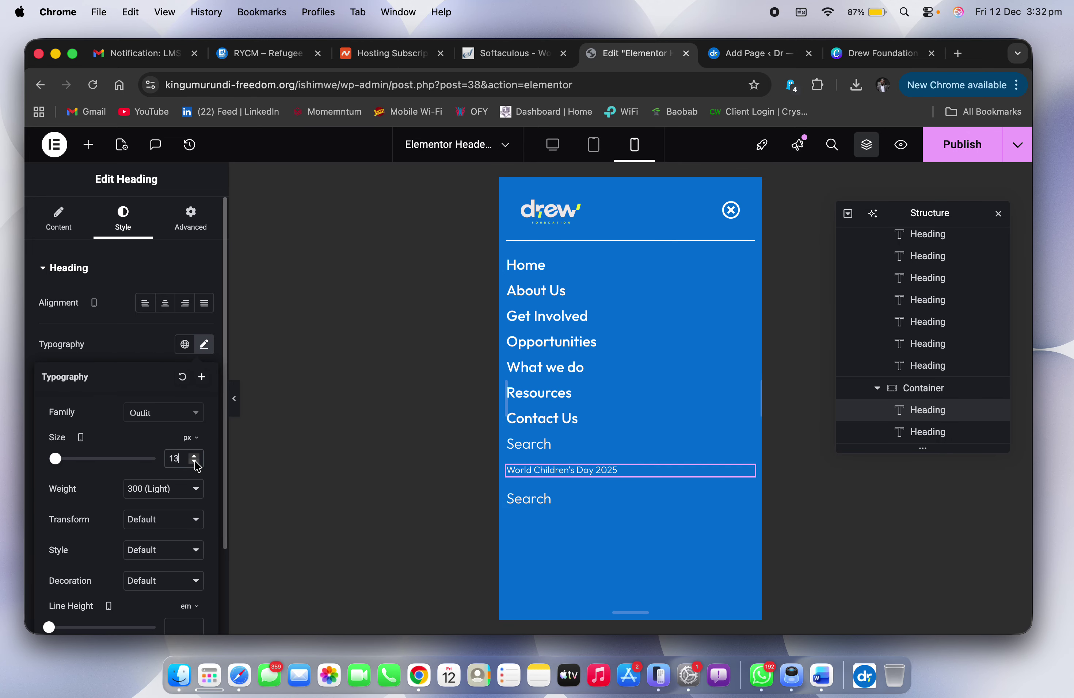
# Step: Duplicate the World Children's Day 2025 heading and retitle the copy "Latest Updates", checking the reference menu for the wording
pyautogui.rightClick(572, 474)
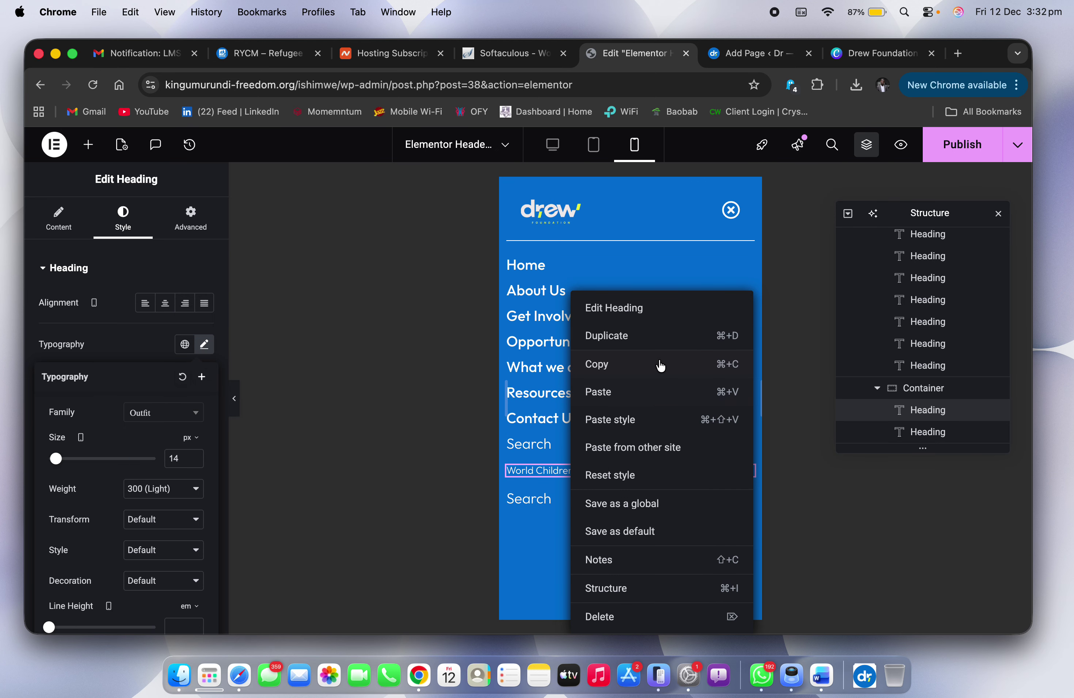
pyautogui.click(669, 341)
pyautogui.hotkey('ctrl', 'Right')
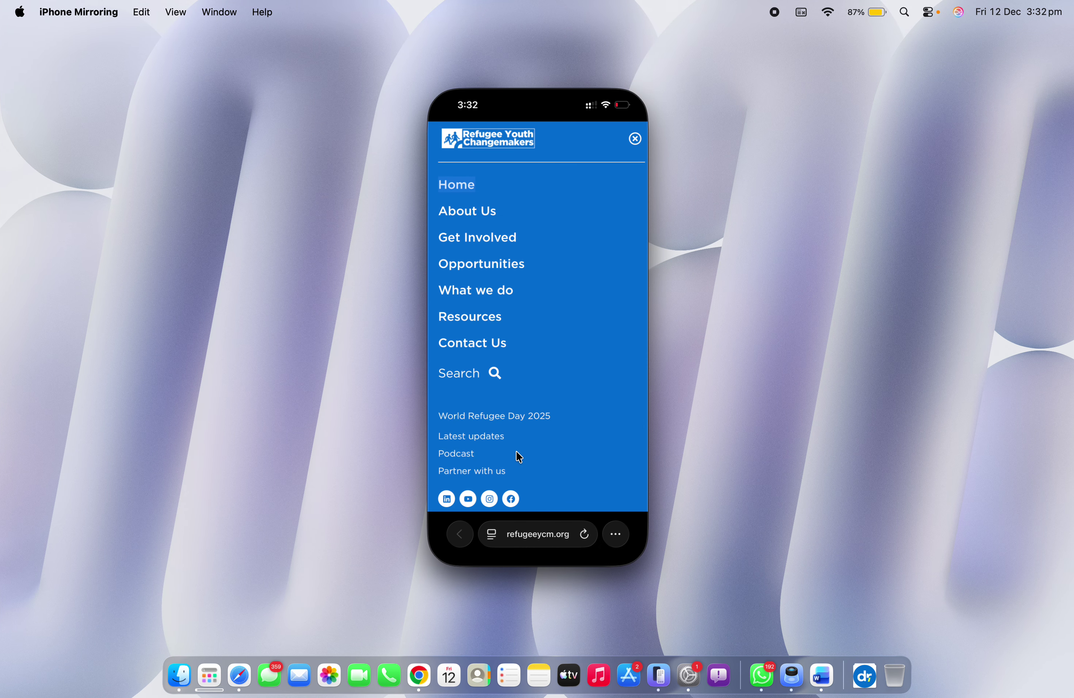
pyautogui.hotkey('ctrl', 'Left')
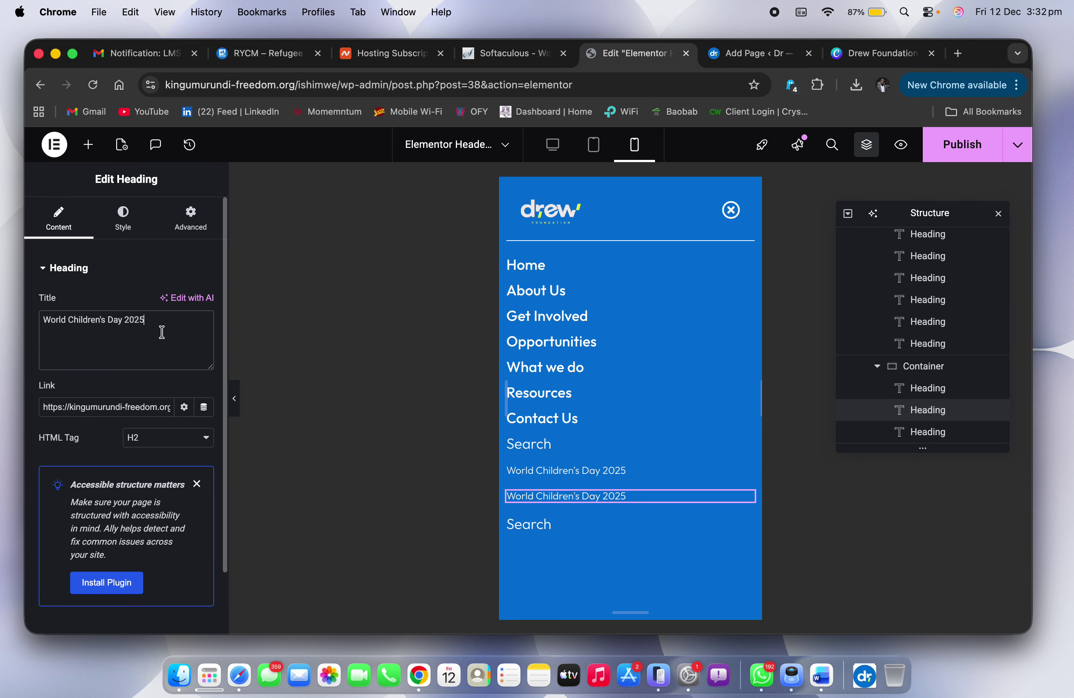
pyautogui.press('super+a')
pyautogui.write('La')
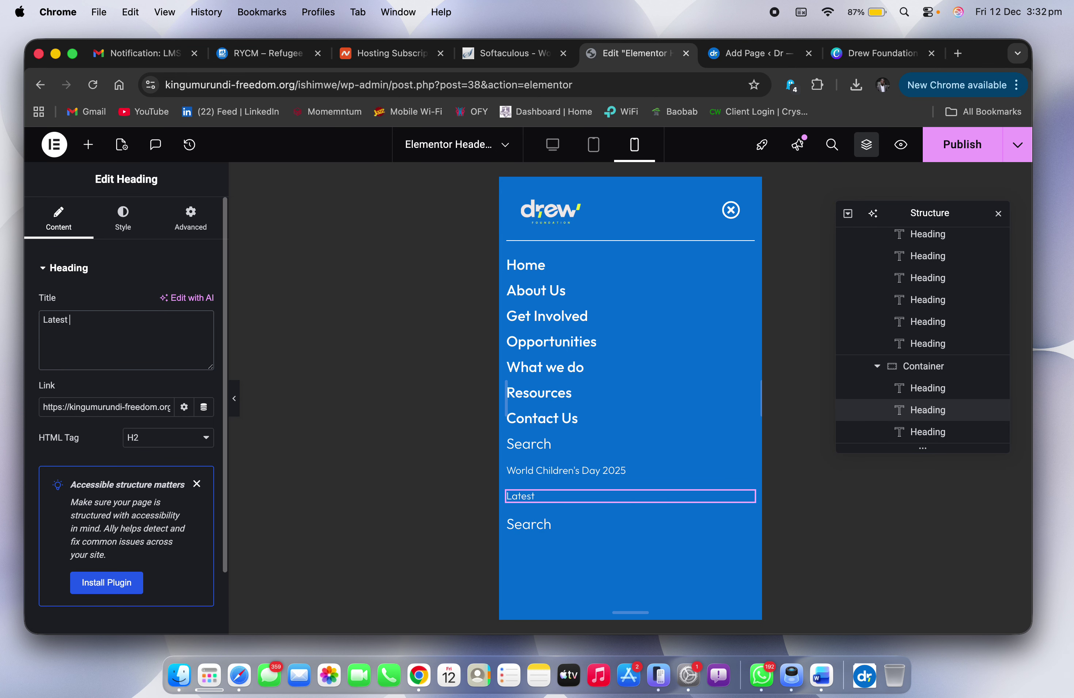
pyautogui.write('test Updates')
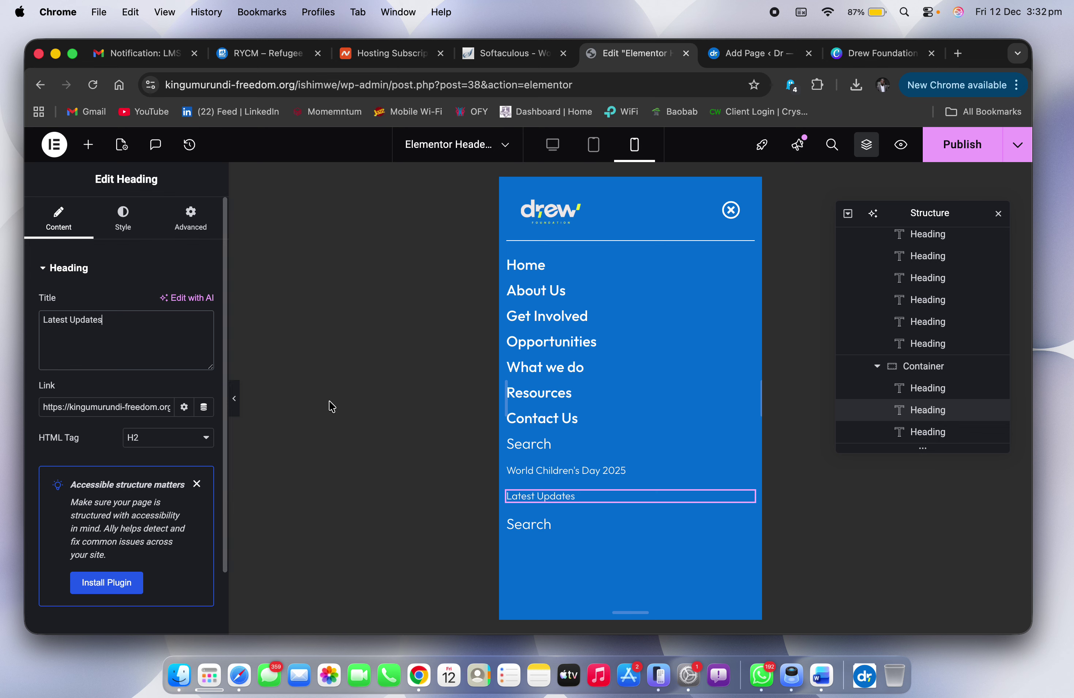
# Step: Give the Latest Updates heading a negative top margin to tighten the gap above it, comparing the spacing with the reference menu
pyautogui.click(190, 218)
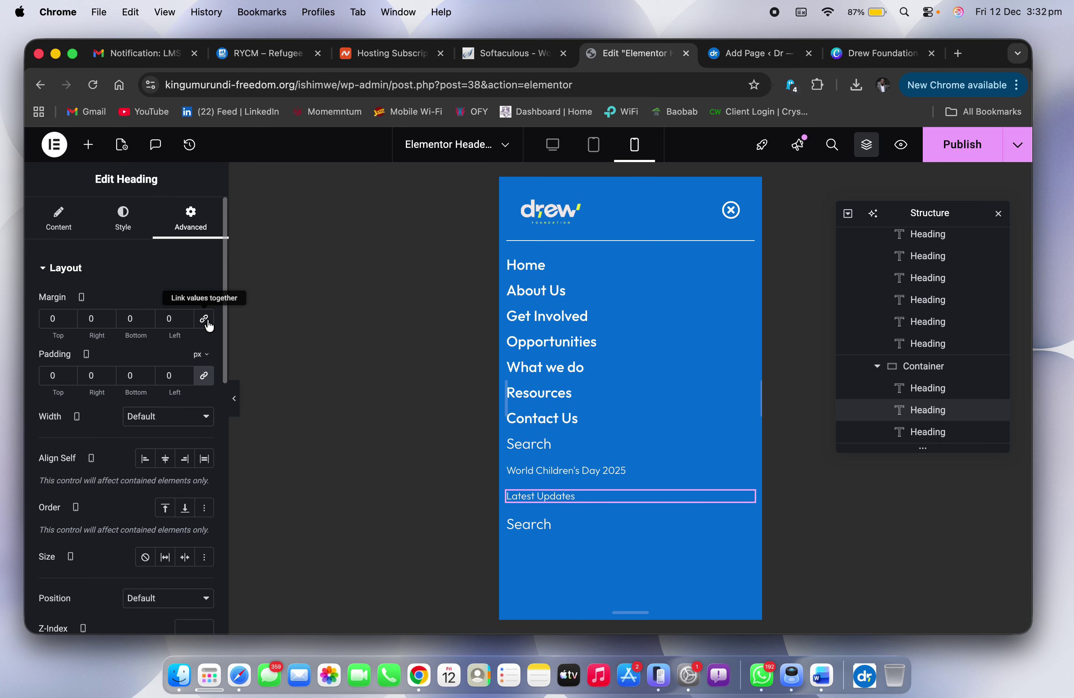
pyautogui.click(70, 322)
pyautogui.click(70, 323)
pyautogui.click(70, 322)
pyautogui.click(69, 322)
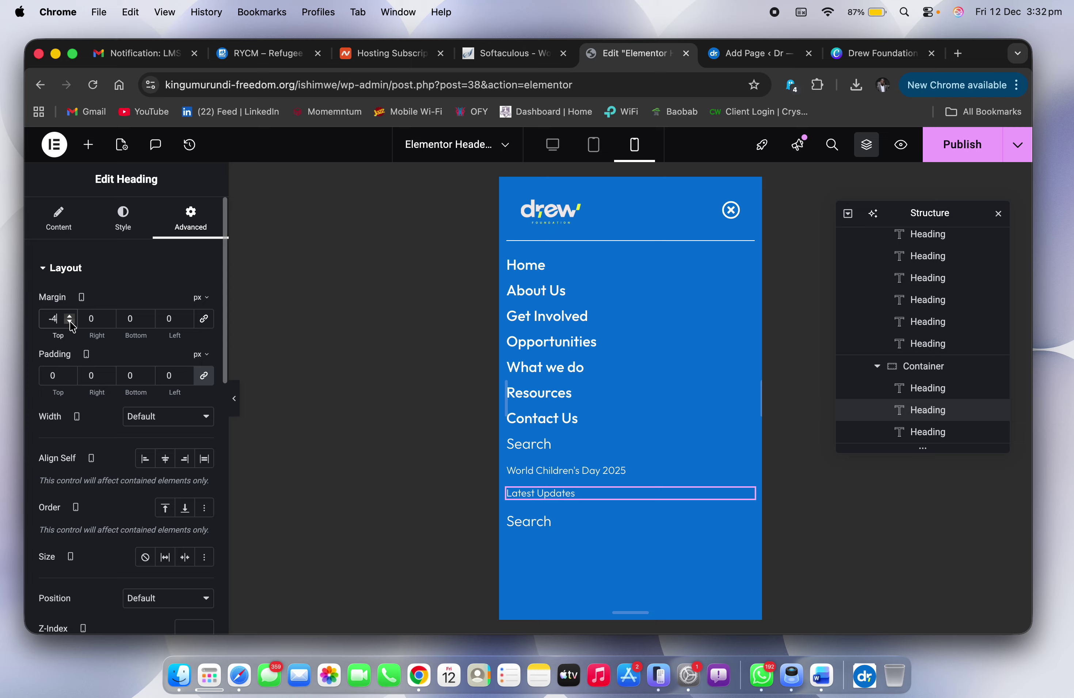
pyautogui.click(70, 322)
pyautogui.click(70, 322)
pyautogui.click(70, 323)
pyautogui.click(69, 322)
pyautogui.click(70, 322)
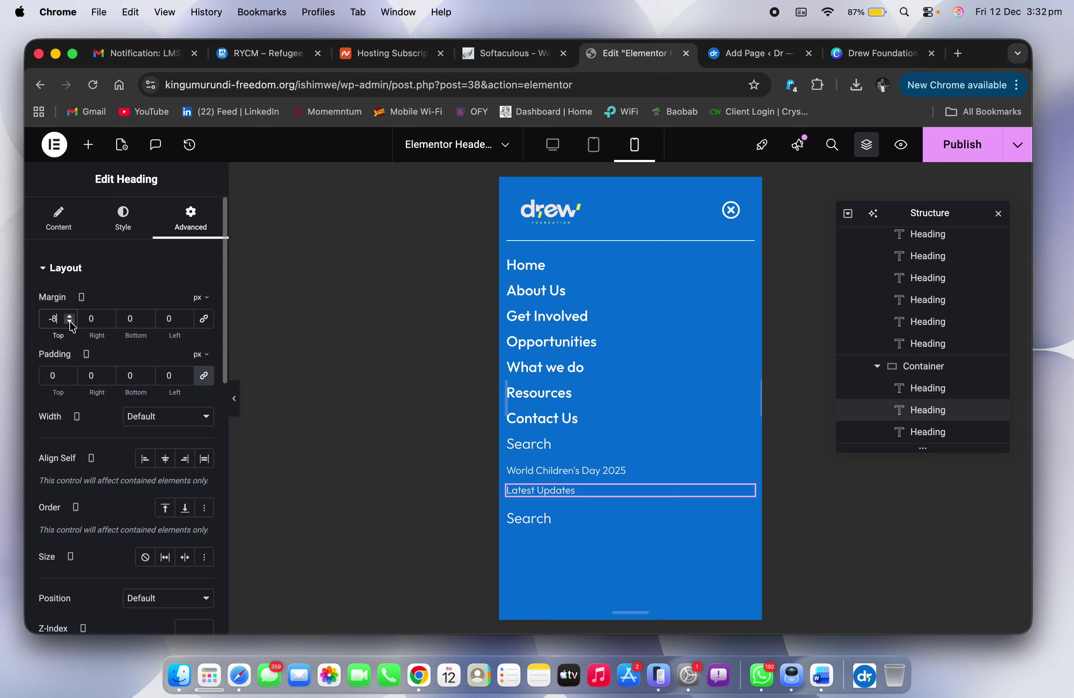
pyautogui.click(69, 322)
pyautogui.click(70, 322)
pyautogui.click(70, 322)
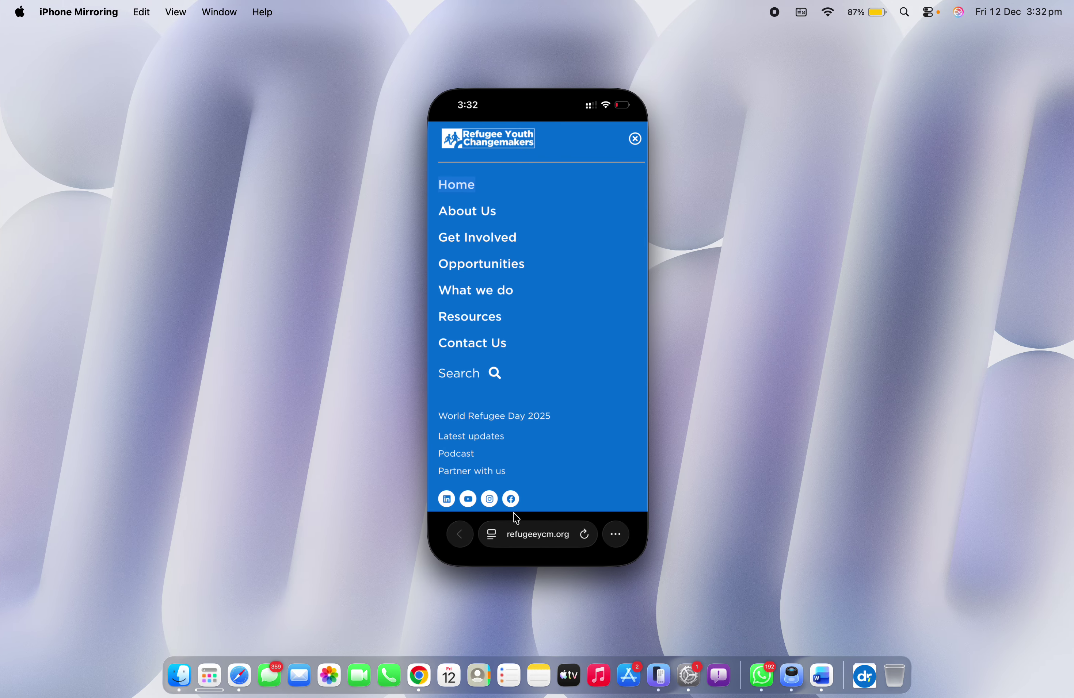
pyautogui.hotkey('ctrl', 'Left')
# Step: Duplicate the Latest Updates heading and retitle the copy "Podcast"
pyautogui.click(90, 235)
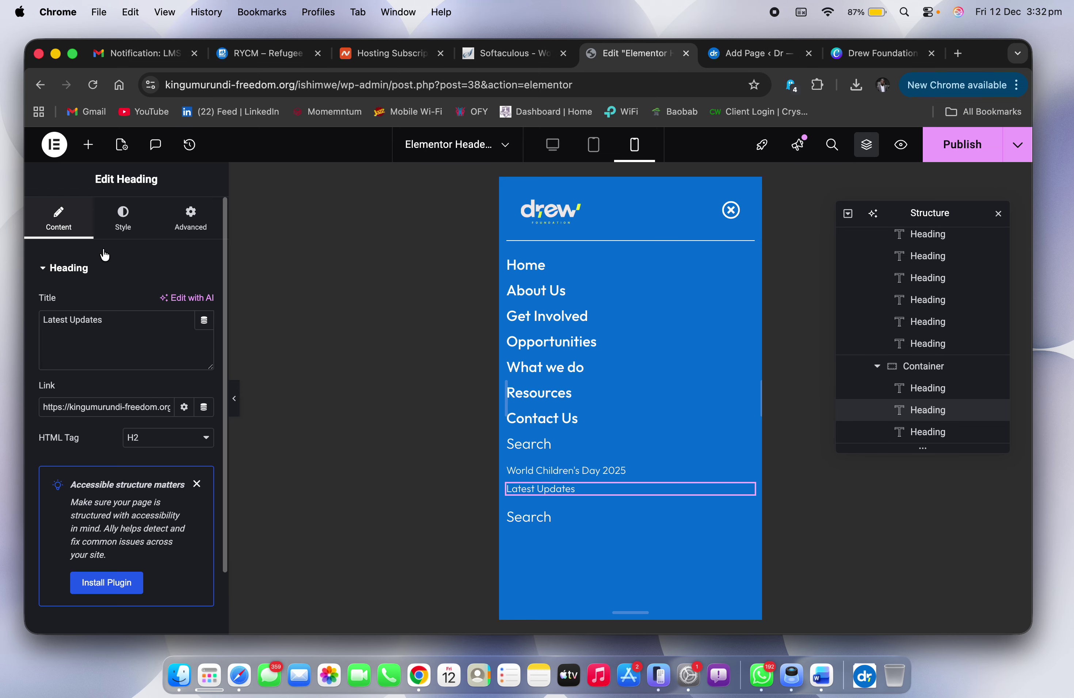
pyautogui.rightClick(568, 488)
pyautogui.click(651, 338)
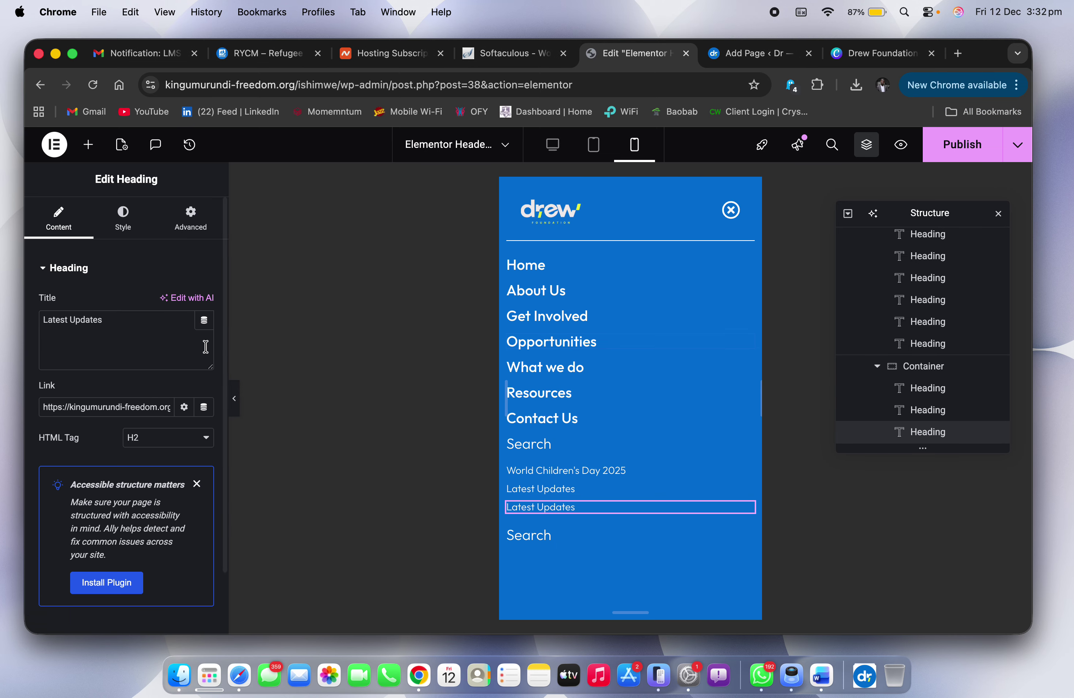
pyautogui.click(120, 336)
pyautogui.press('super+a')
pyautogui.write('Po')
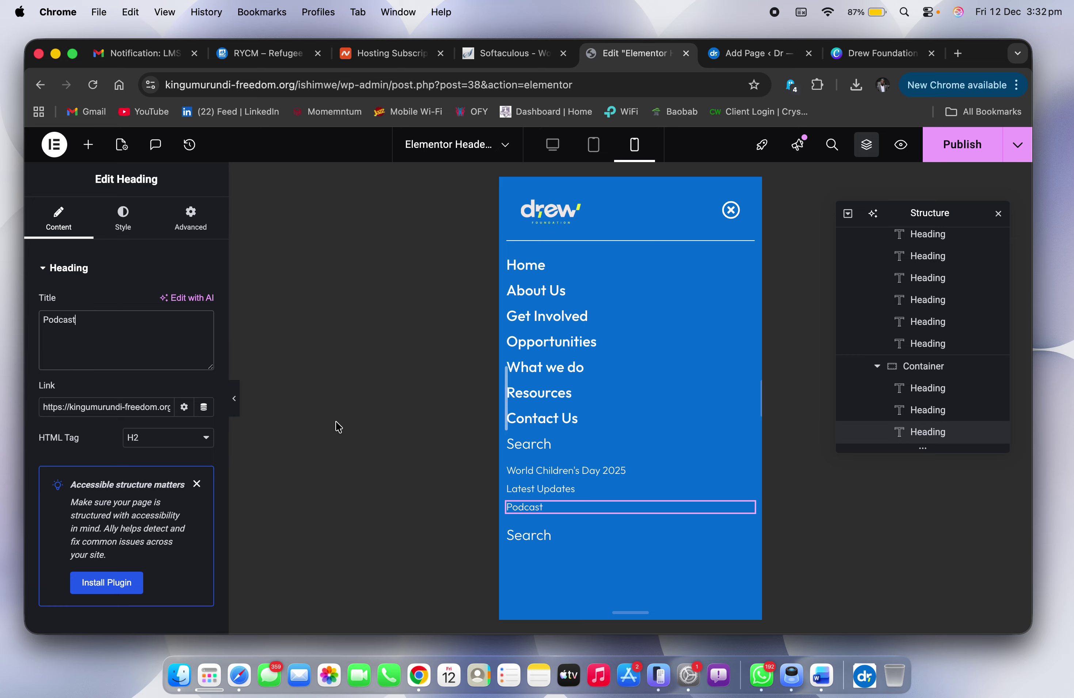
# Step: Clear the existing link of the World Children's Day 2025 heading
pyautogui.click(562, 491)
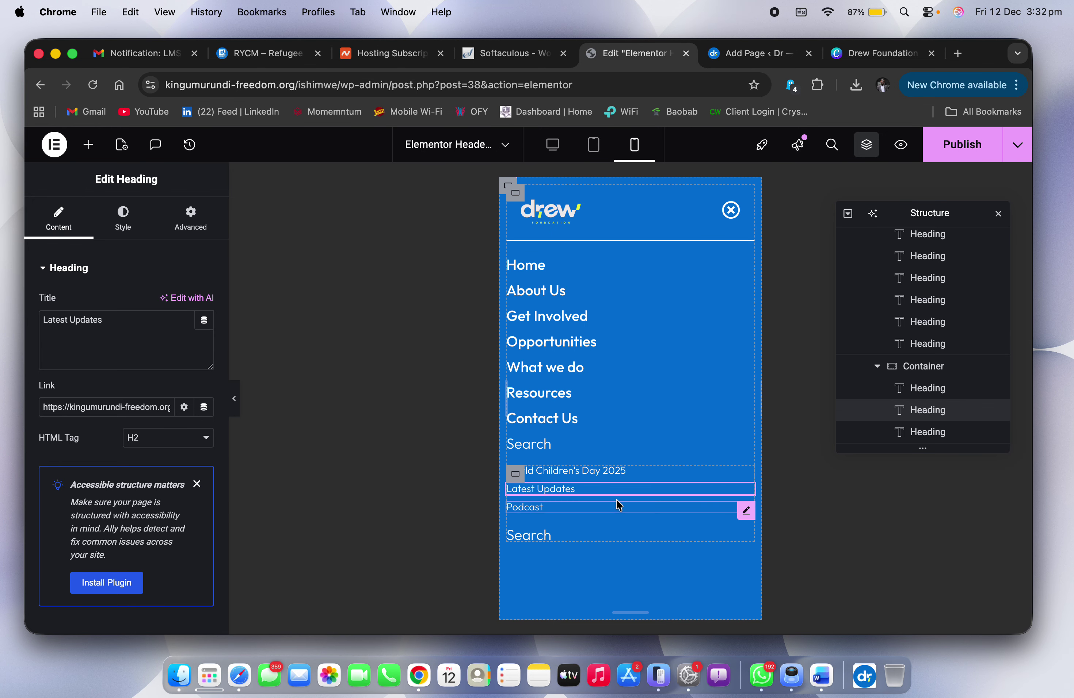
pyautogui.click(590, 469)
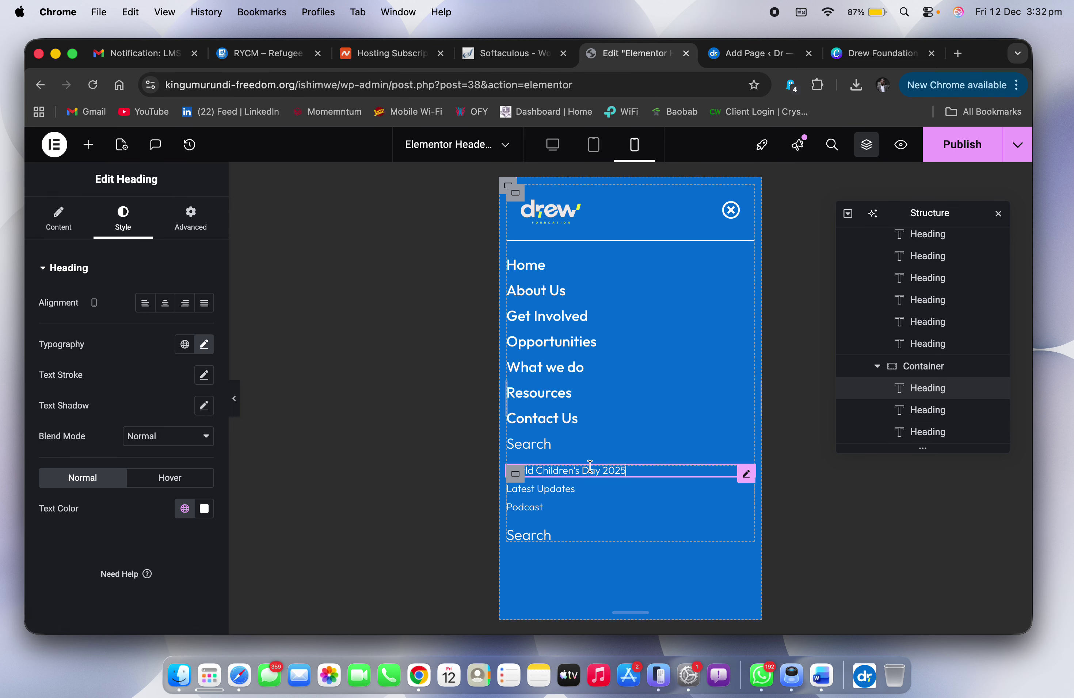
pyautogui.click(59, 220)
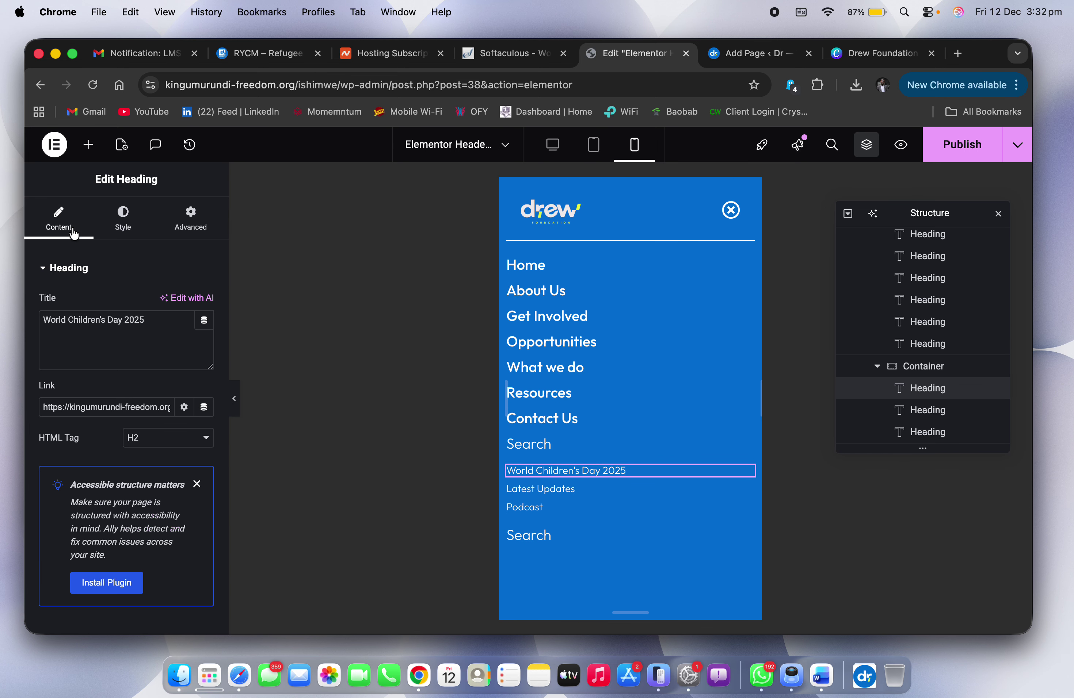
pyautogui.tripleClick(137, 408)
pyautogui.press('BackSpace')
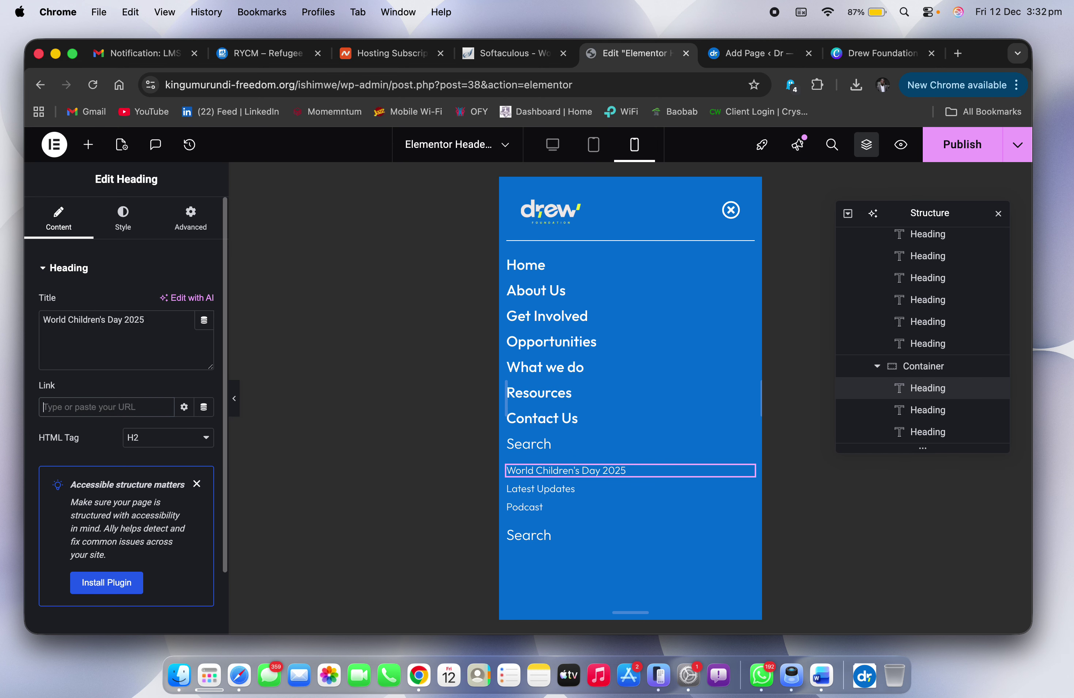
# Step: Copy the heading's title and publish a new WordPress page titled "World Children's Day 2025"
pyautogui.tripleClick(152, 319)
pyautogui.press('super+c')
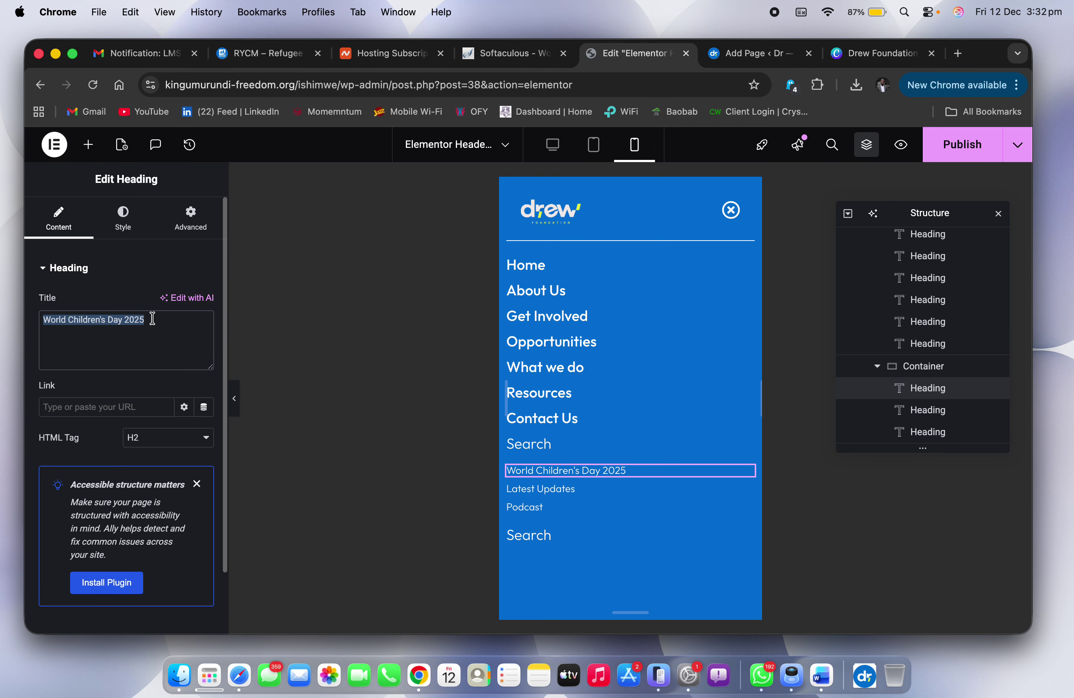
pyautogui.click(722, 56)
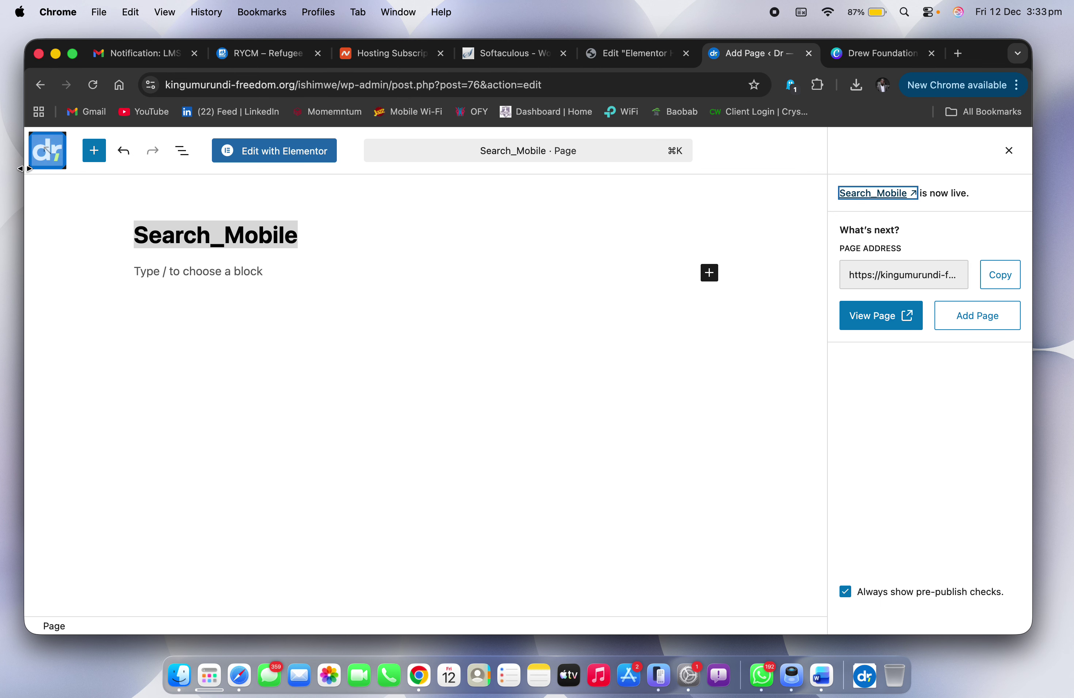
pyautogui.click(47, 151)
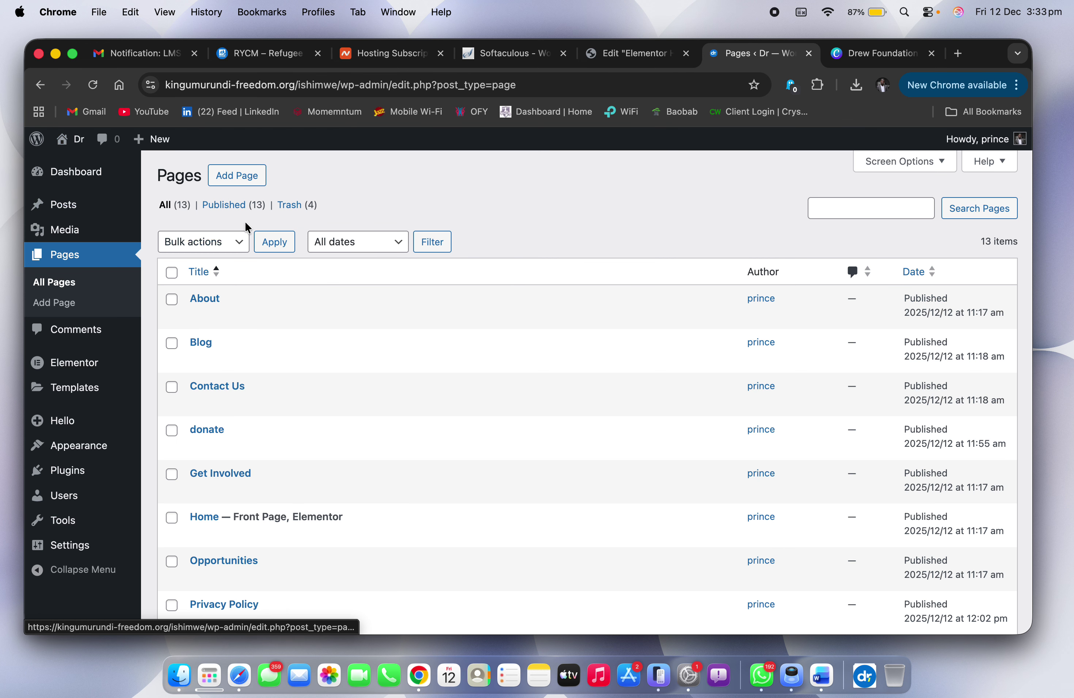
pyautogui.click(231, 175)
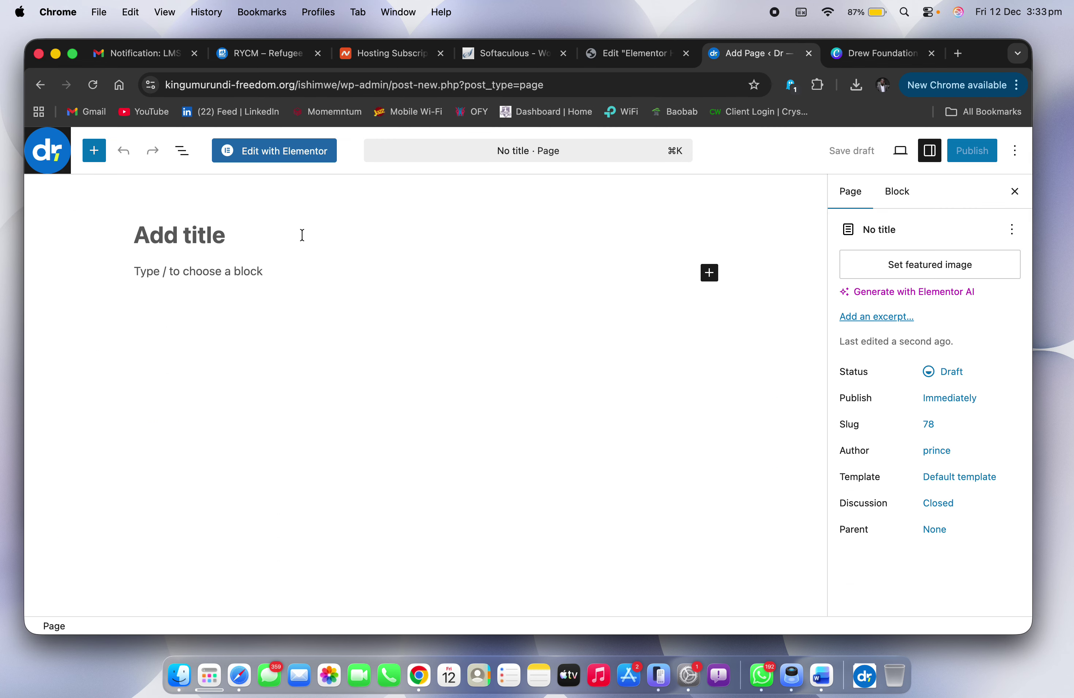
pyautogui.press('super+v')
pyautogui.click(951, 154)
pyautogui.click(961, 154)
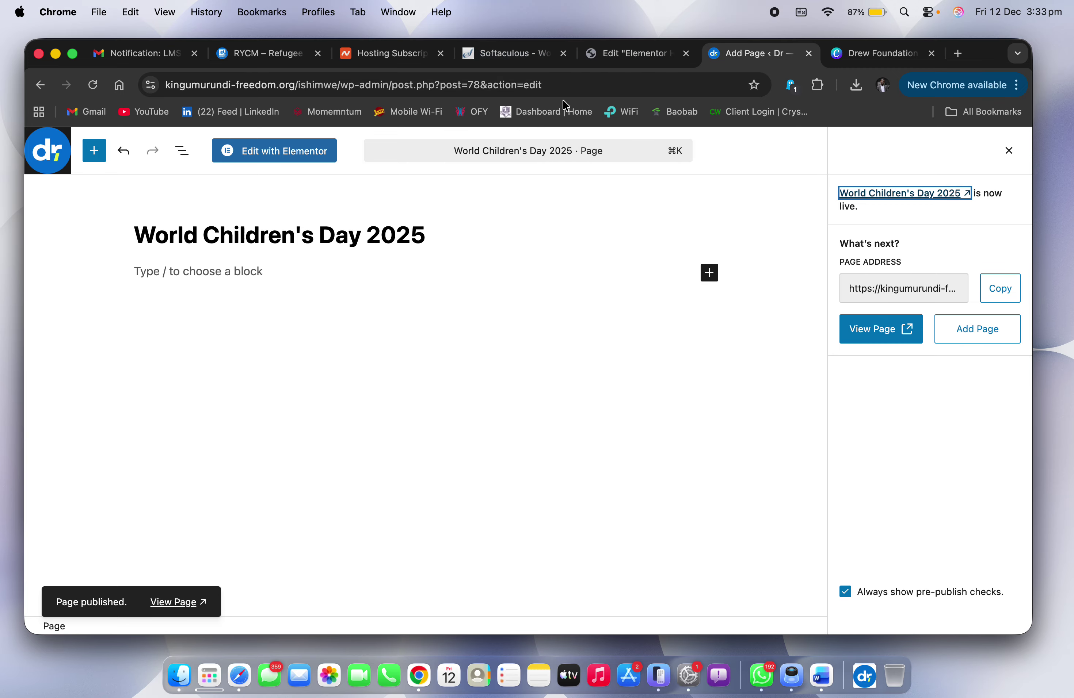
# Step: Link the World Children's Day 2025 heading in the Elementor menu to the page of the same name
pyautogui.click(614, 62)
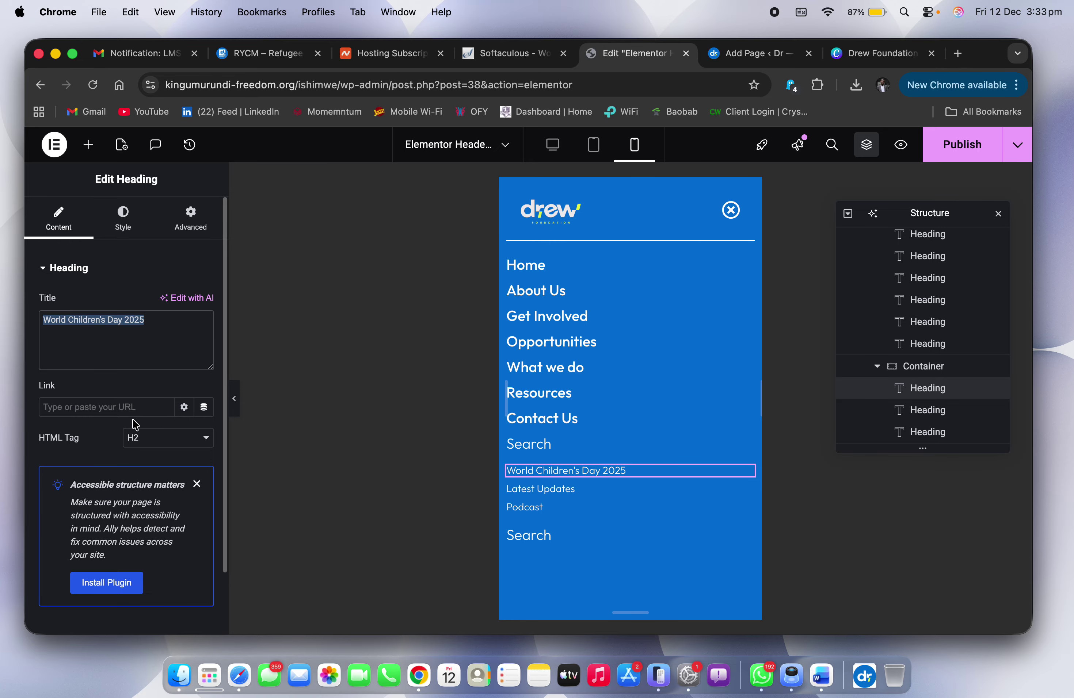
pyautogui.click(129, 407)
pyautogui.press('super+v')
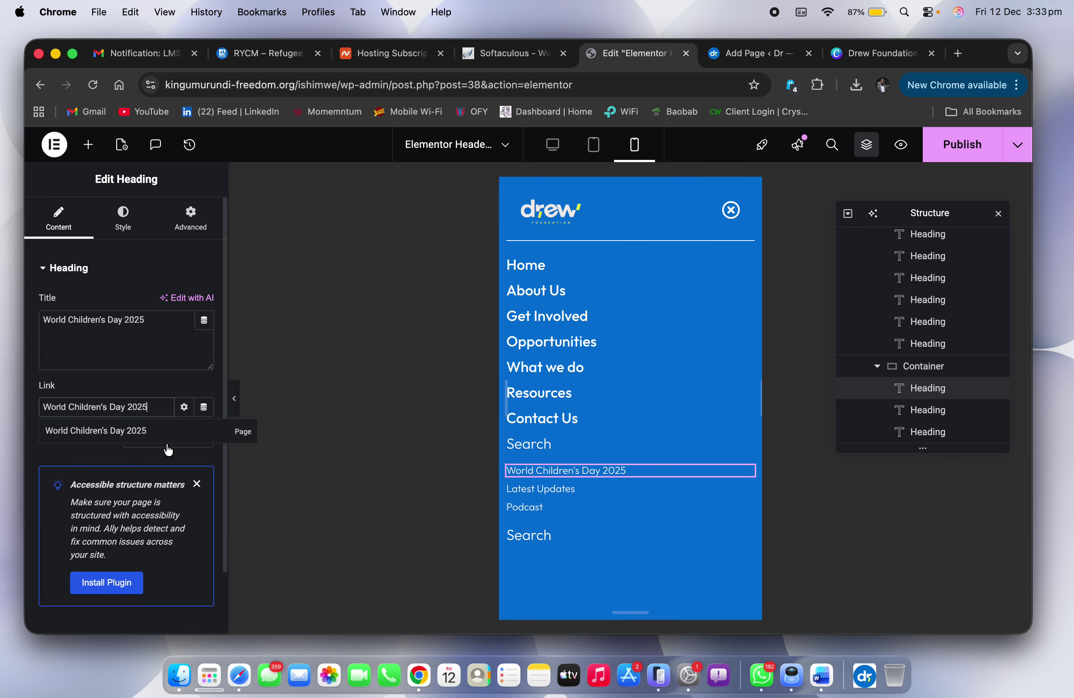
pyautogui.click(123, 431)
# Step: Replace the Latest Updates heading's link with the Blog page
pyautogui.click(585, 489)
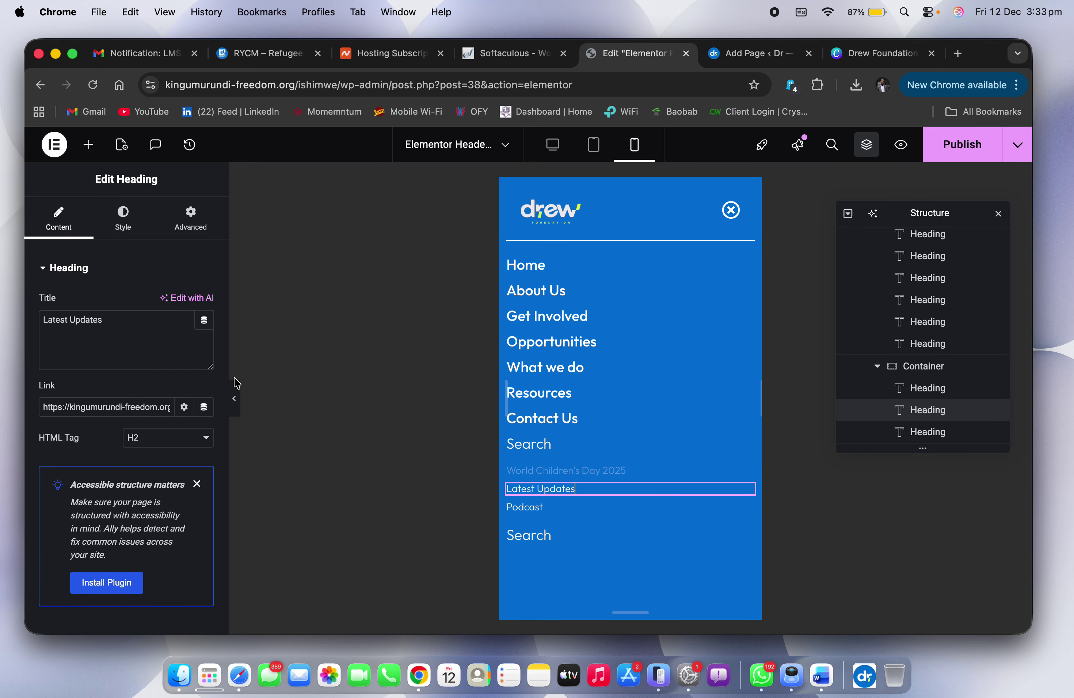
pyautogui.tripleClick(156, 412)
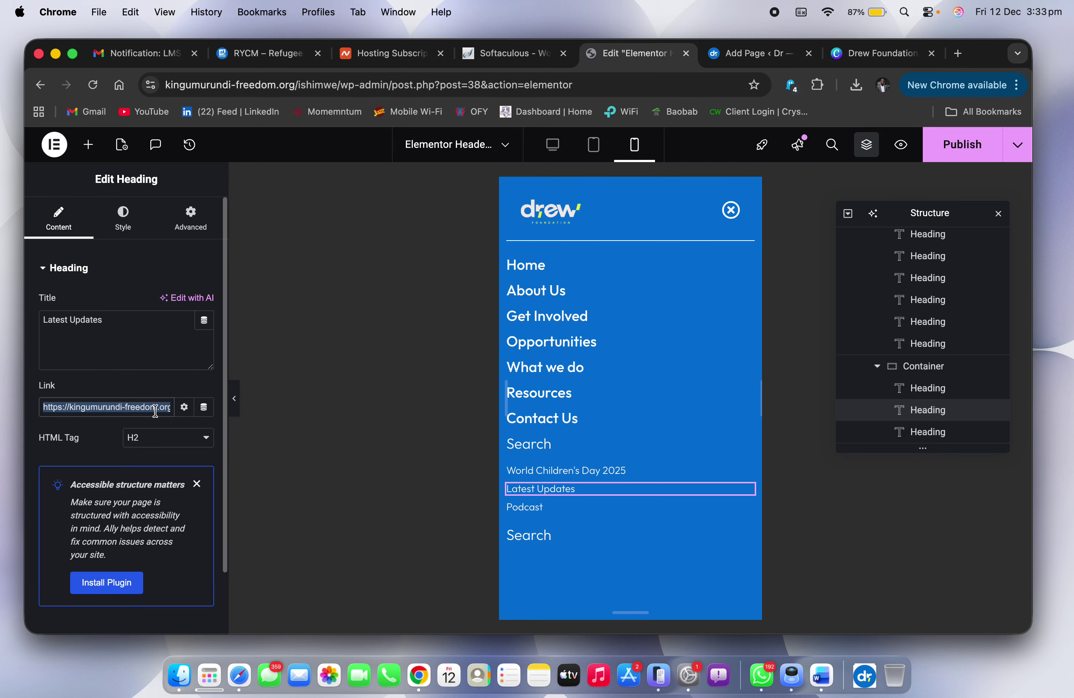
pyautogui.write('blog')
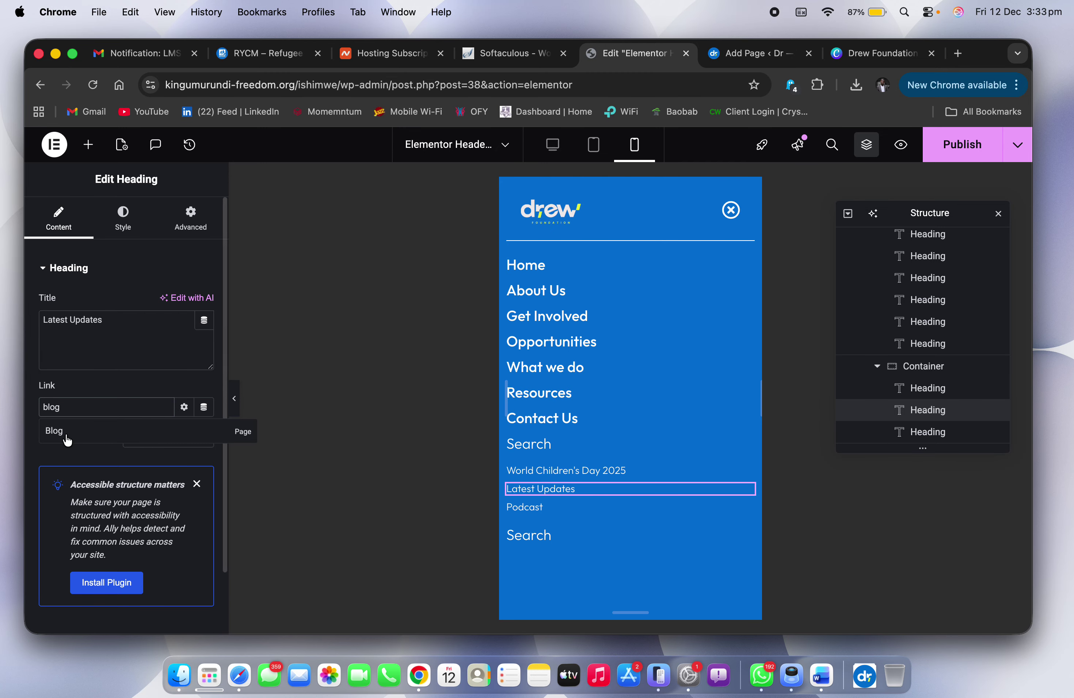
pyautogui.click(68, 436)
# Step: Publish a new WordPress page titled "Podcast" for the Podcast heading, declining the incoming WhatsApp call
pyautogui.click(553, 511)
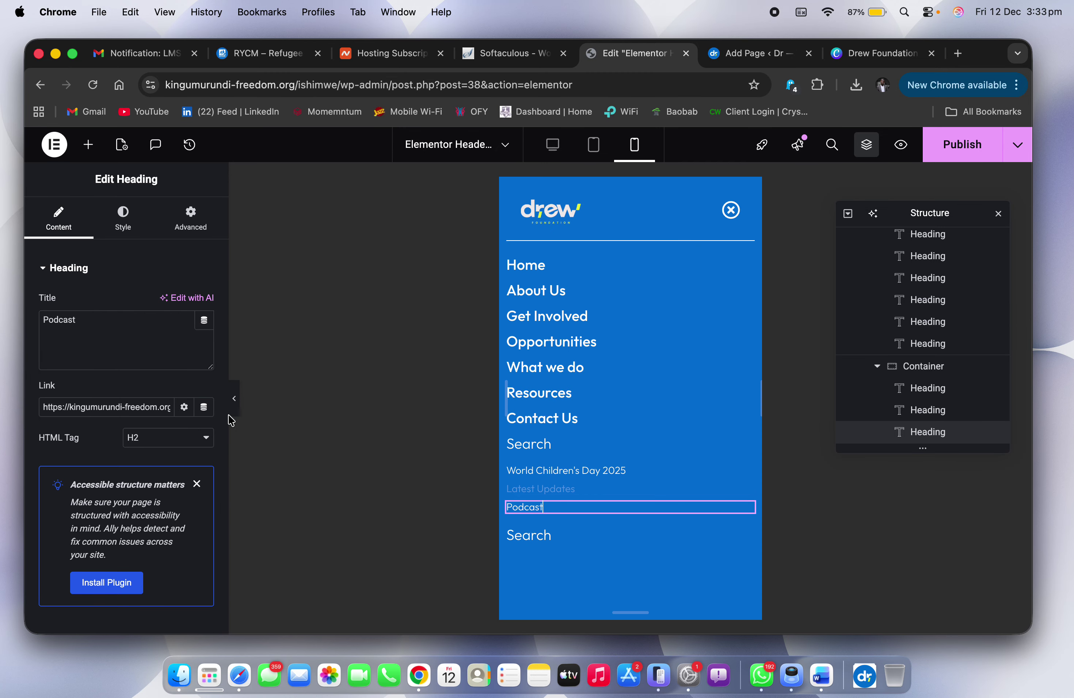
pyautogui.hotkey('ctrl', 'Right')
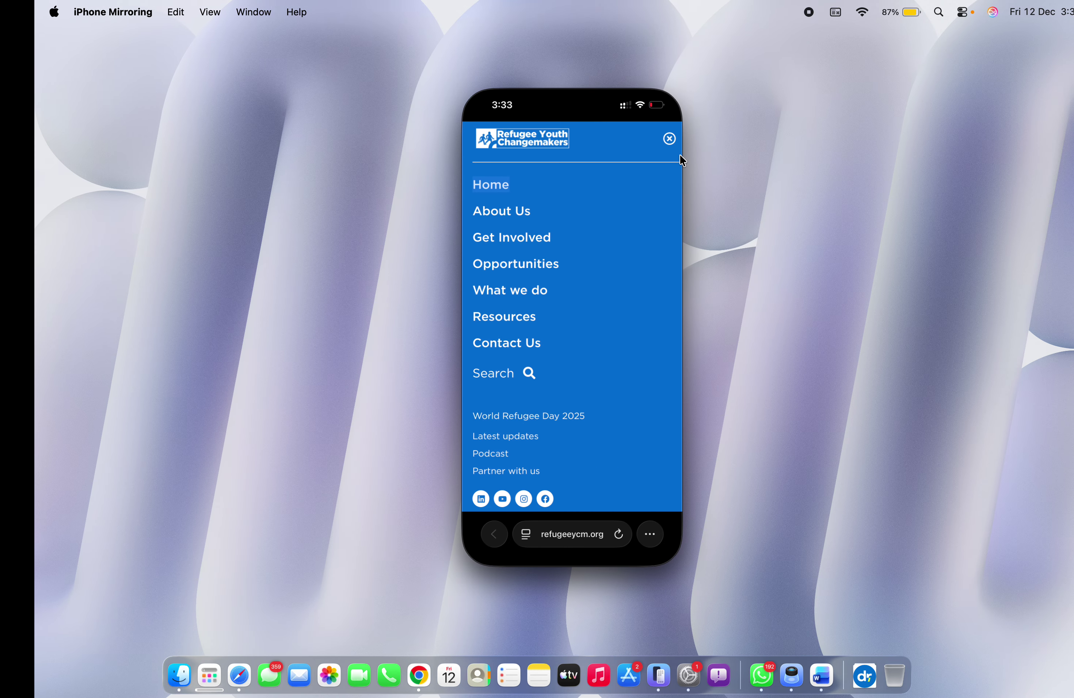
pyautogui.hotkey('ctrl', 'Left')
pyautogui.click(754, 54)
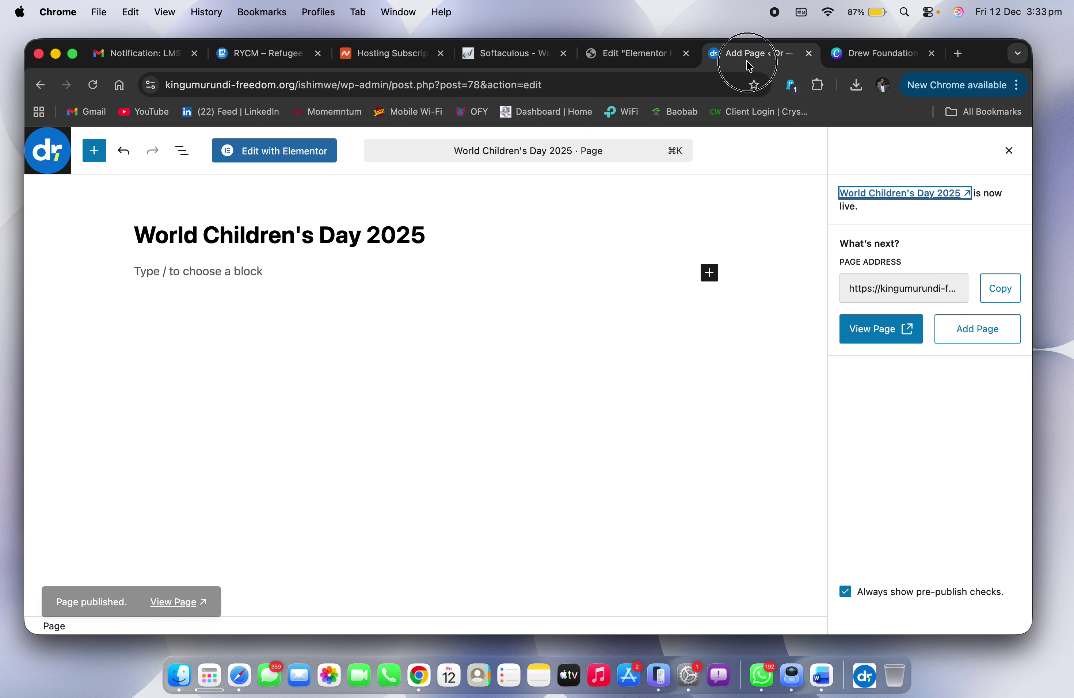
pyautogui.click(56, 165)
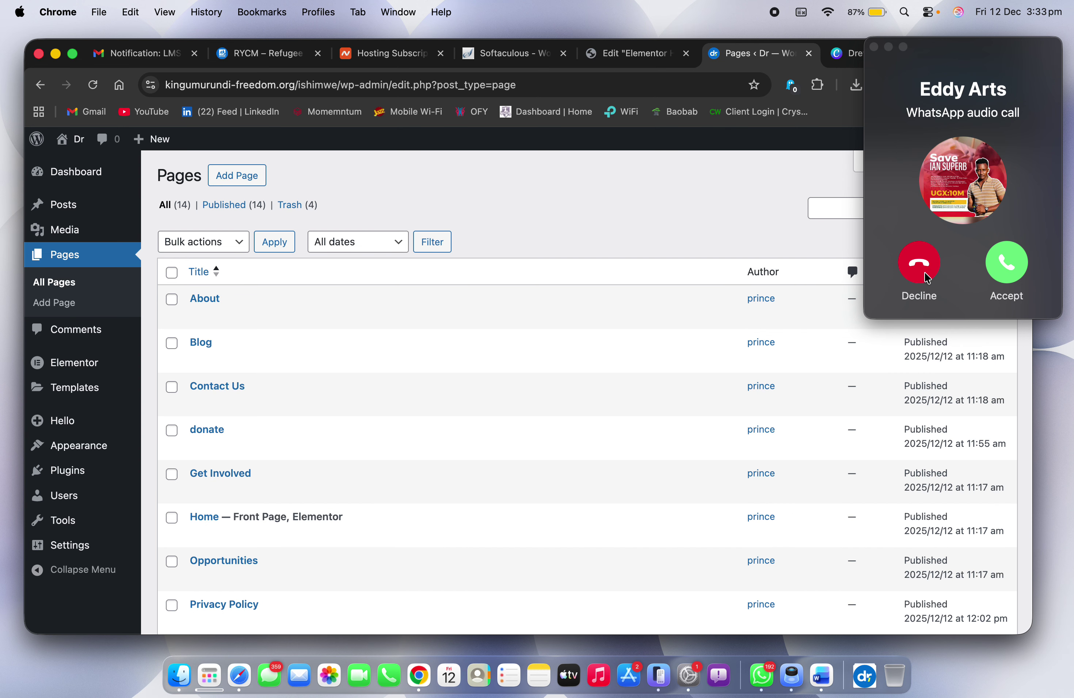
pyautogui.click(920, 267)
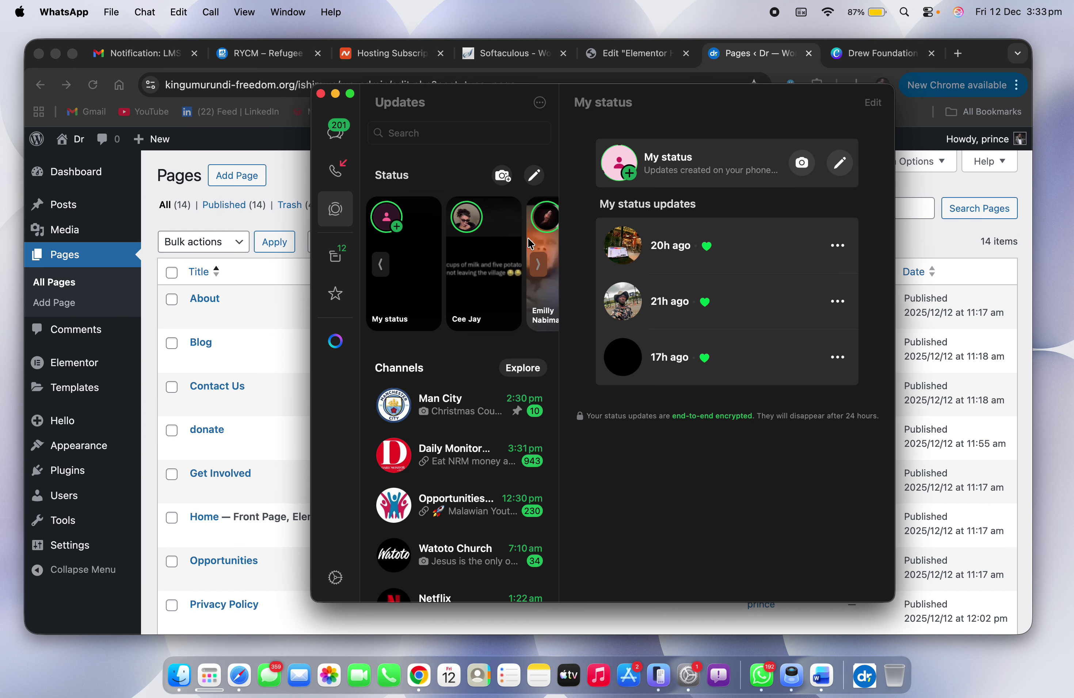
pyautogui.click(241, 178)
pyautogui.click(242, 178)
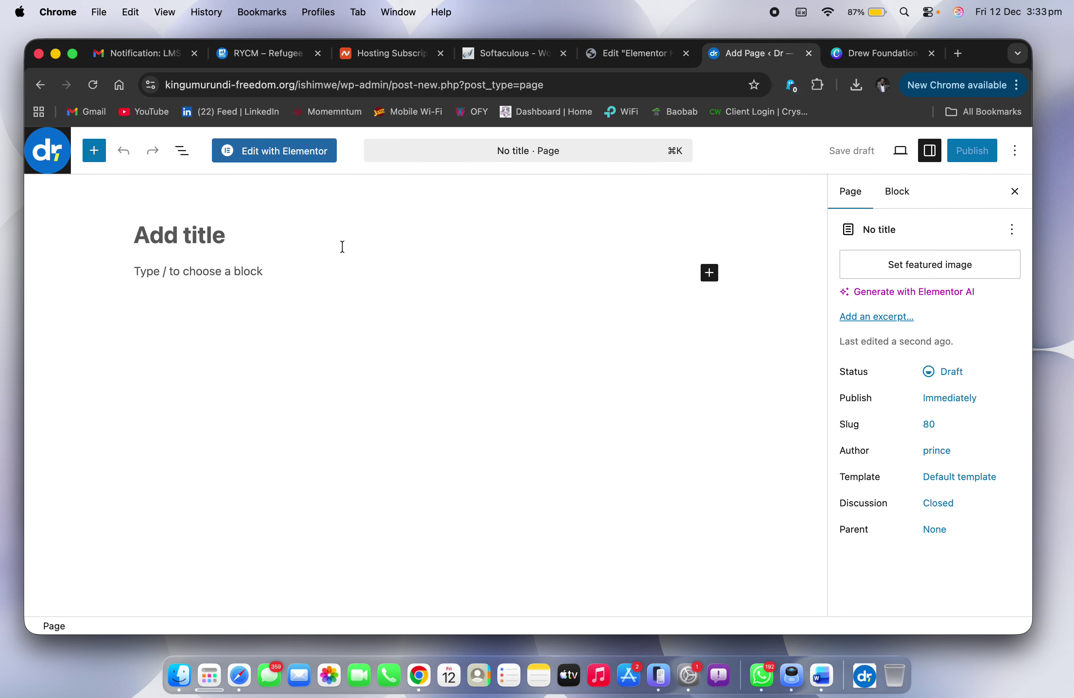
pyautogui.write('Podcast')
pyautogui.click(972, 151)
pyautogui.click(972, 154)
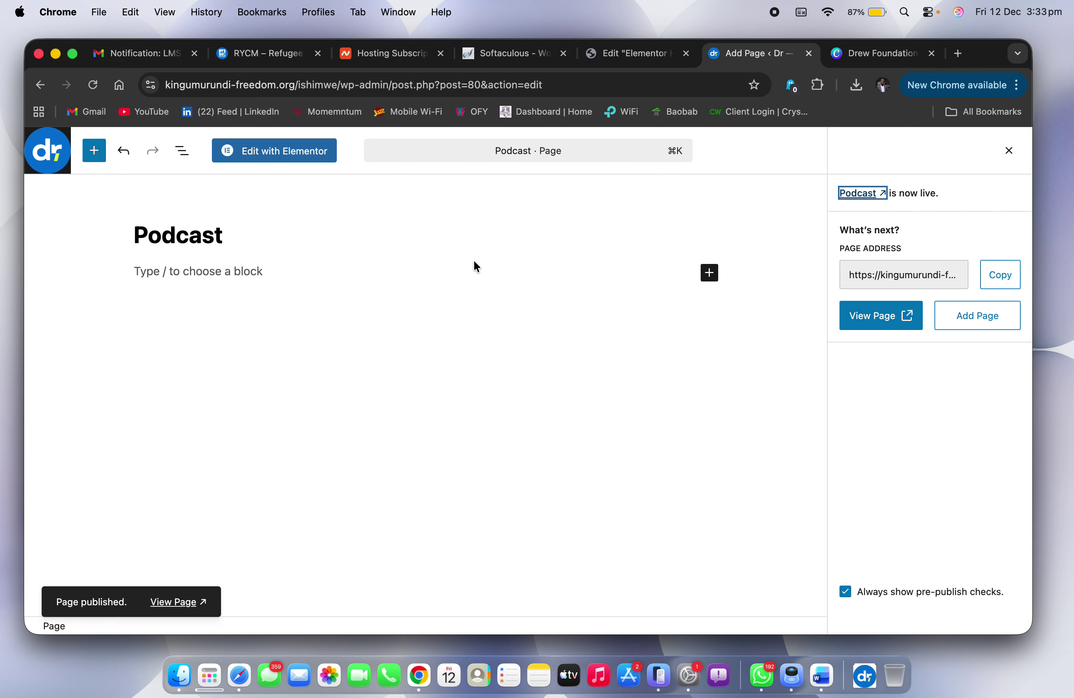
# Step: Replace the link of the Podcast heading in the Elementor menu with the Podcast page
pyautogui.click(603, 53)
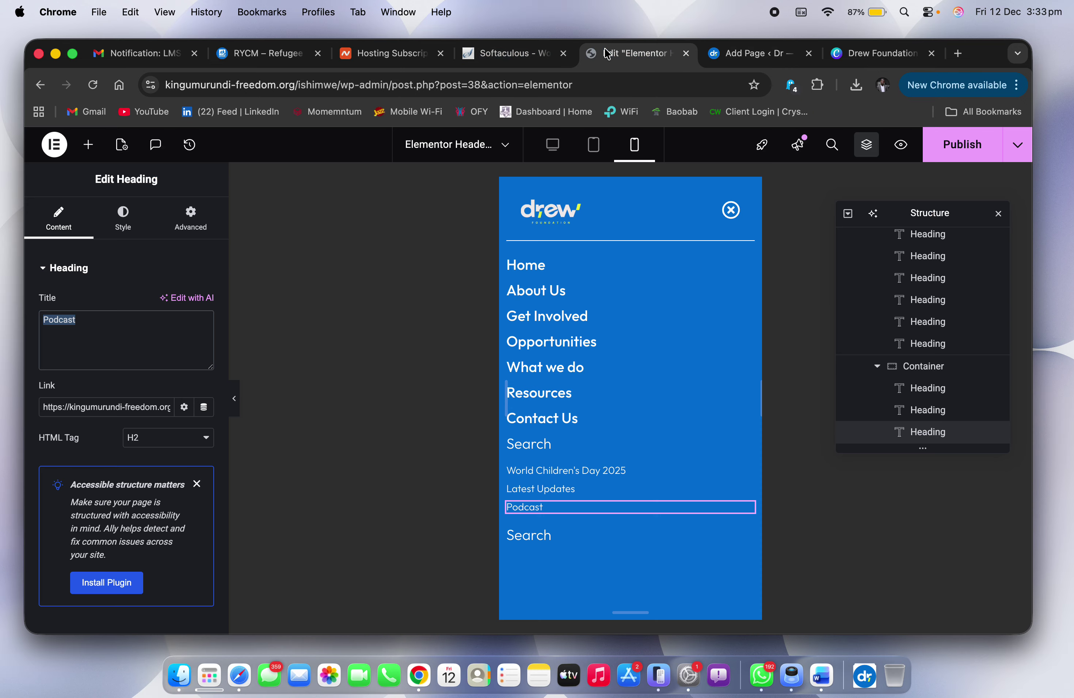
pyautogui.click(128, 413)
pyautogui.press('super+a')
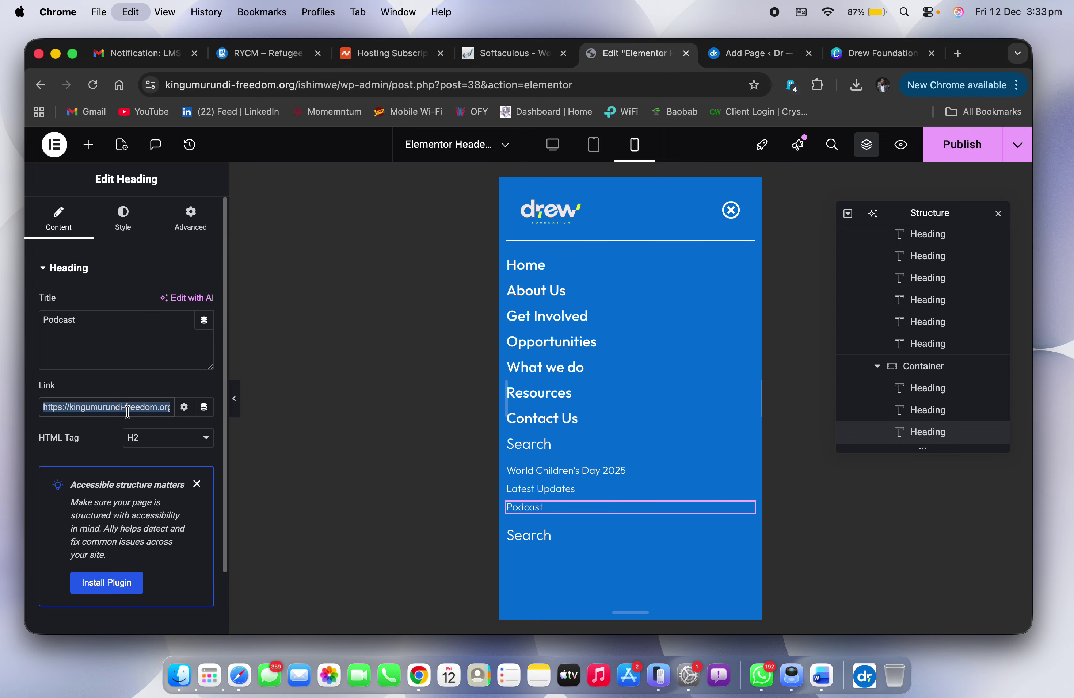
pyautogui.write('Podcast')
pyautogui.click(243, 428)
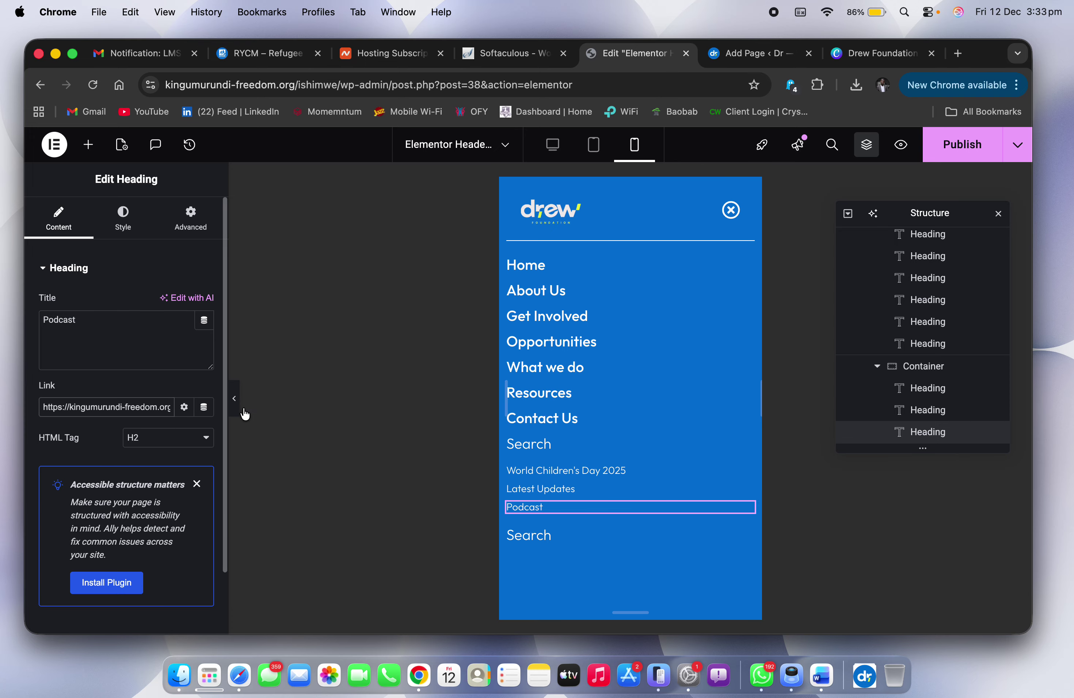
# Step: Check the reference mobile menu, duplicate the Podcast heading and retitle the copy "Partner with us"
pyautogui.hotkey('ctrl', 'Right')
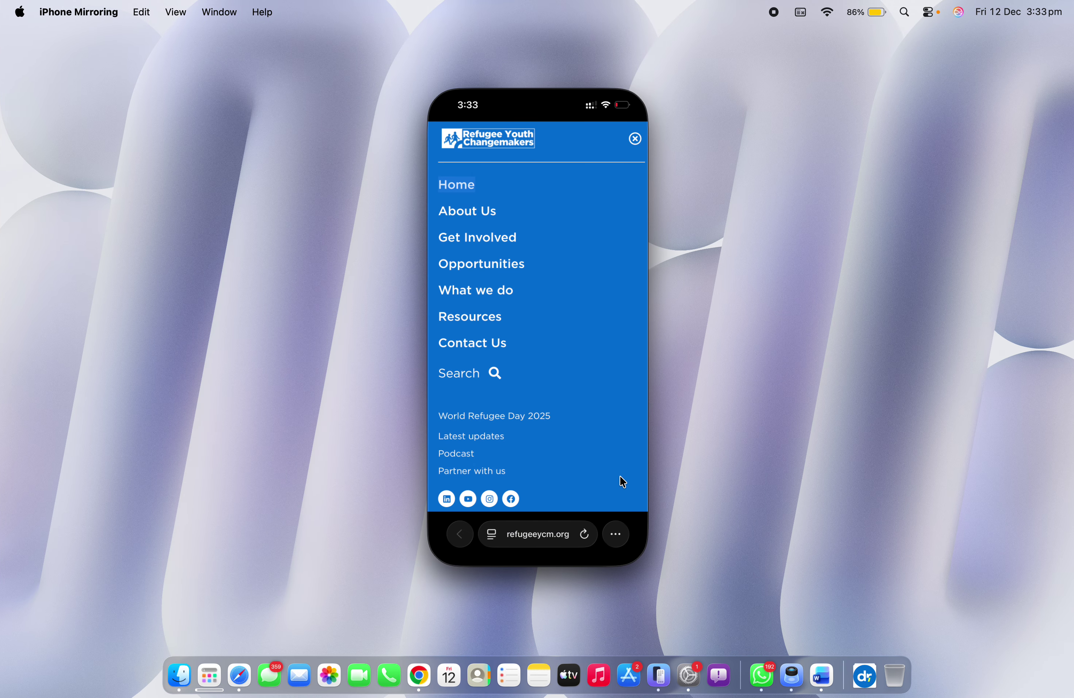
pyautogui.hotkey('ctrl', 'Left')
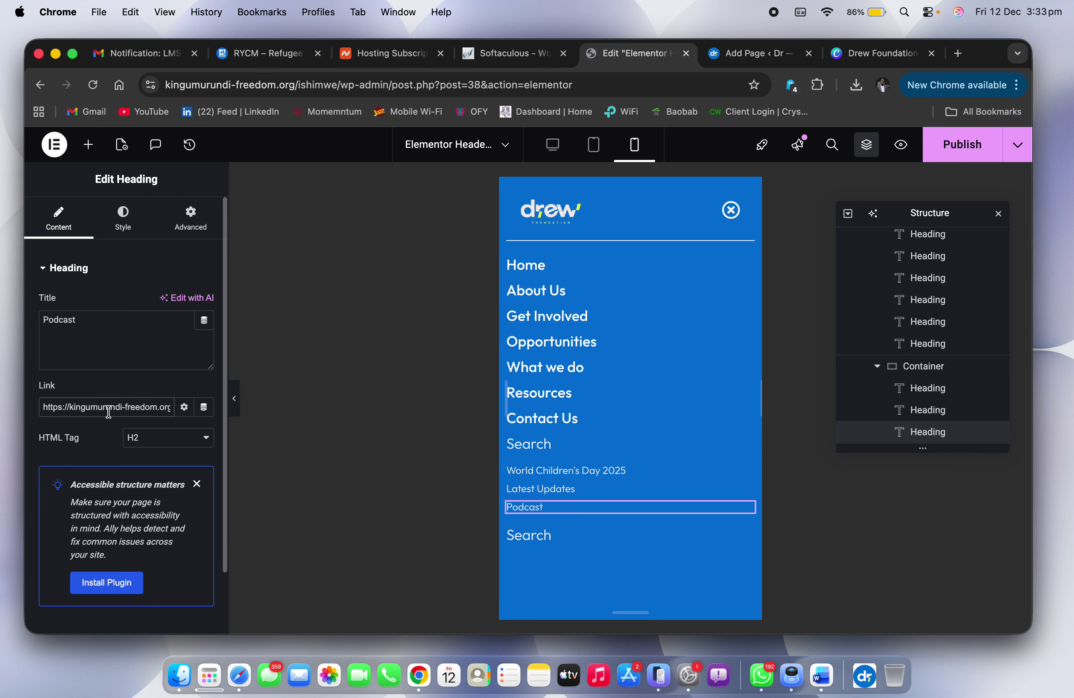
pyautogui.rightClick(555, 508)
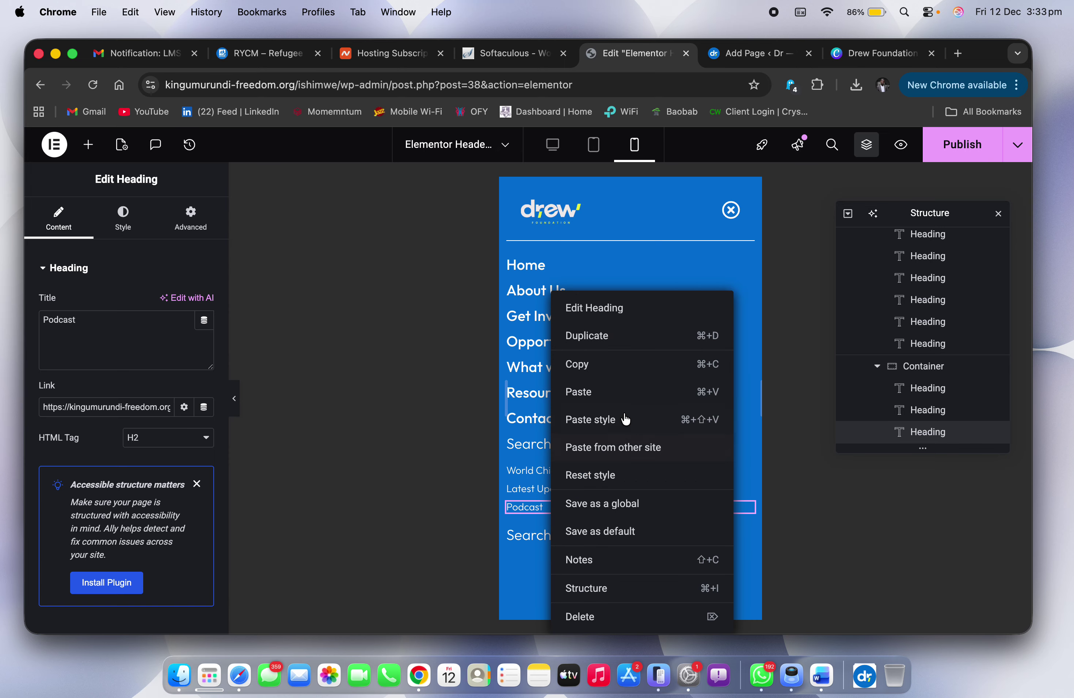
pyautogui.click(649, 343)
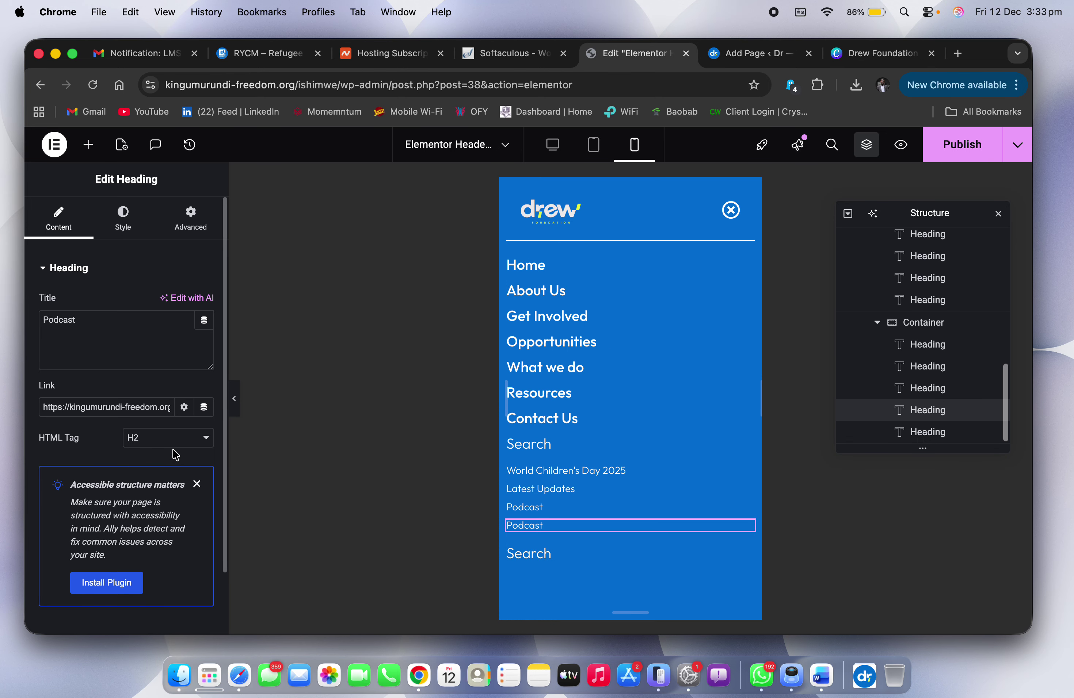
pyautogui.click(109, 332)
pyautogui.press('super+a')
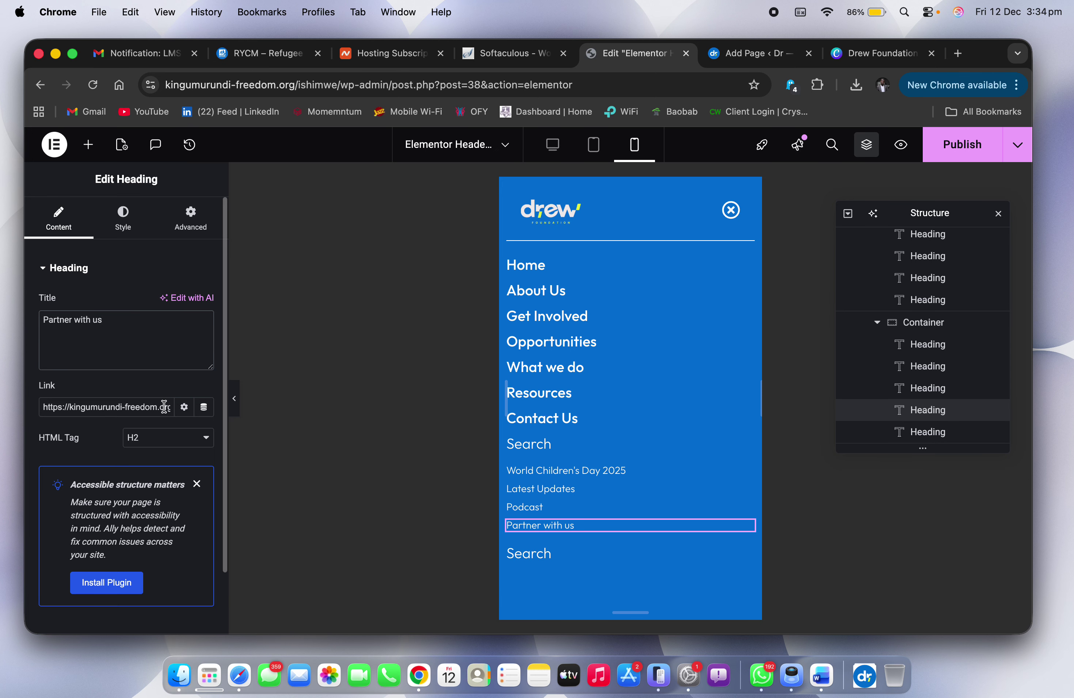
# Step: Copy the new heading's title and publish a new WordPress page titled "Partner with us"
pyautogui.press('super+c')
pyautogui.hotkey('ctrl', 'Right')
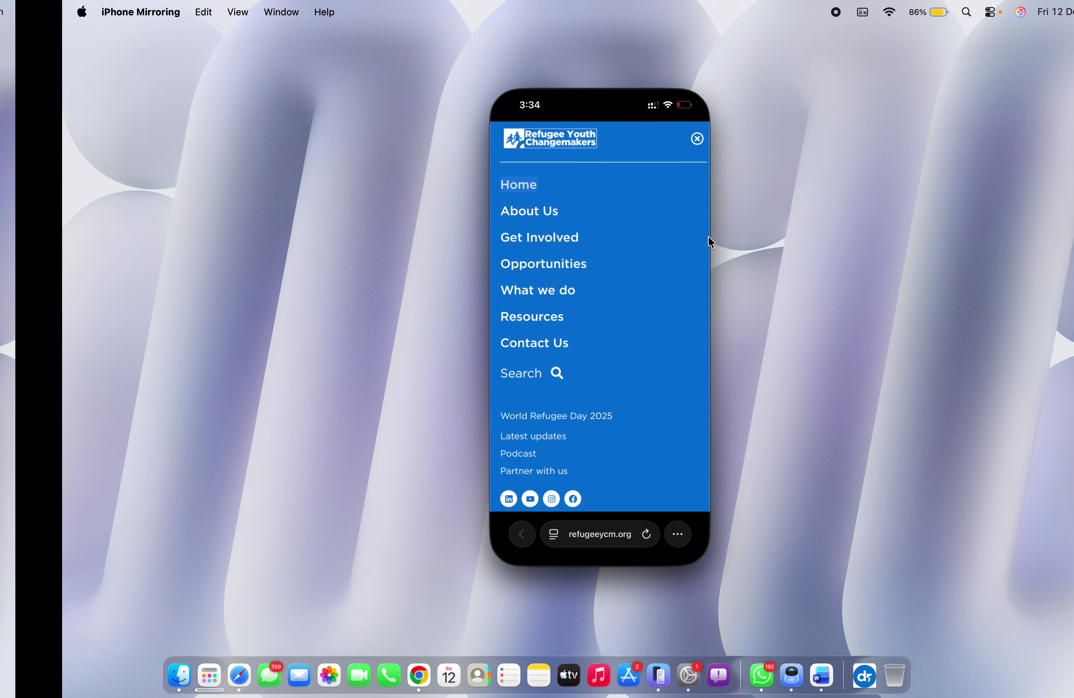
pyautogui.hotkey('ctrl', 'Left')
pyautogui.click(736, 55)
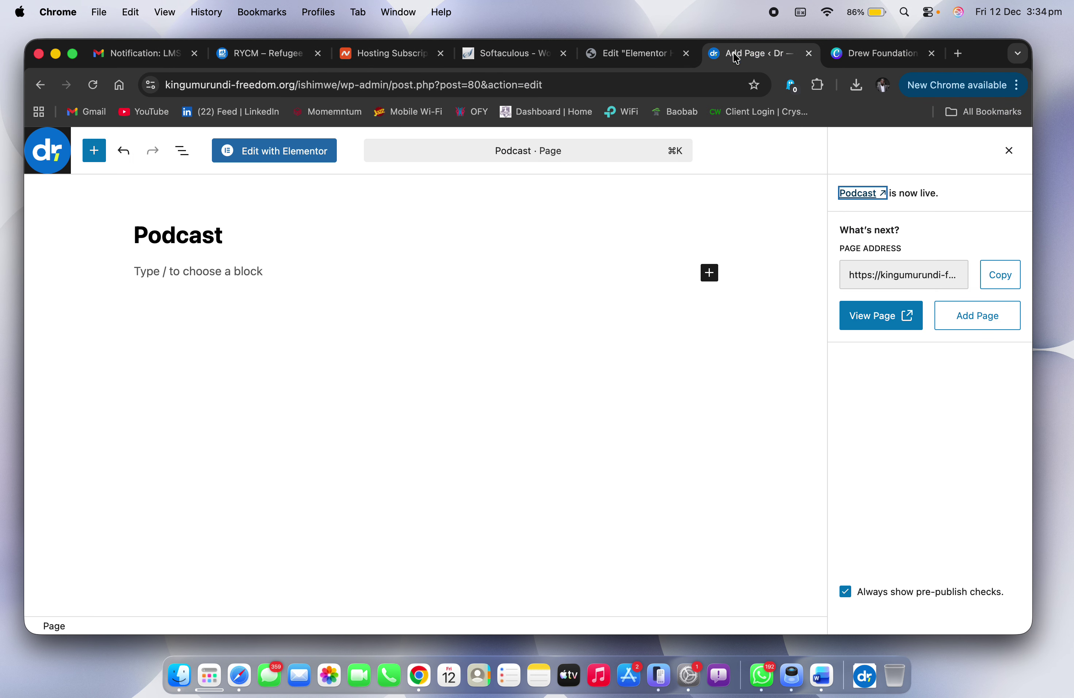
pyautogui.click(47, 151)
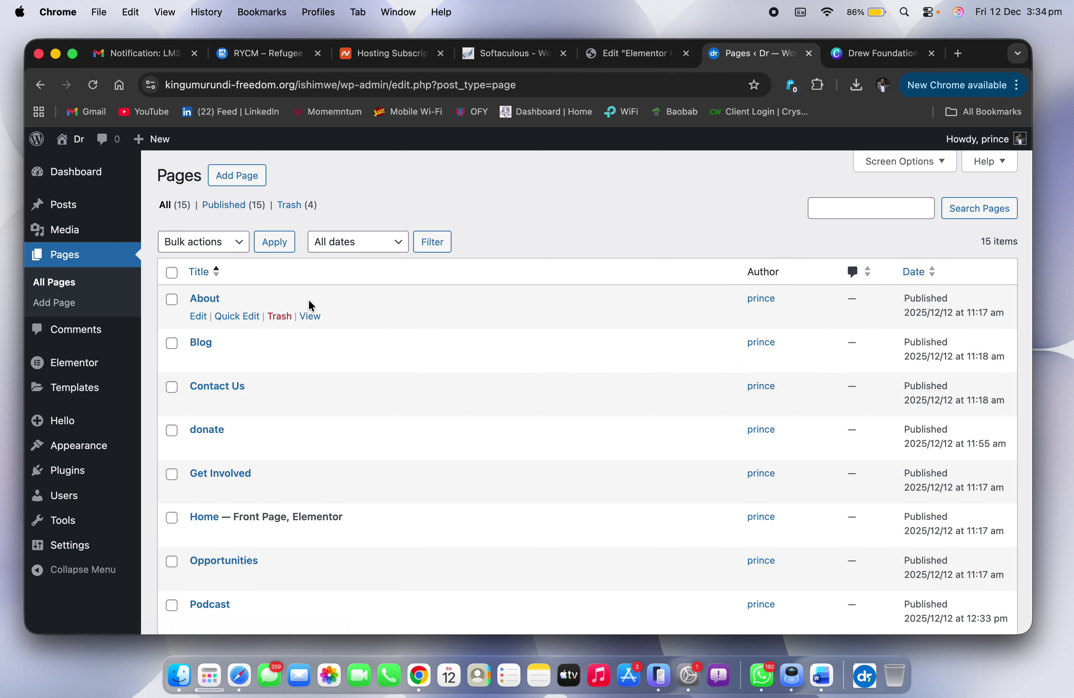
pyautogui.click(233, 177)
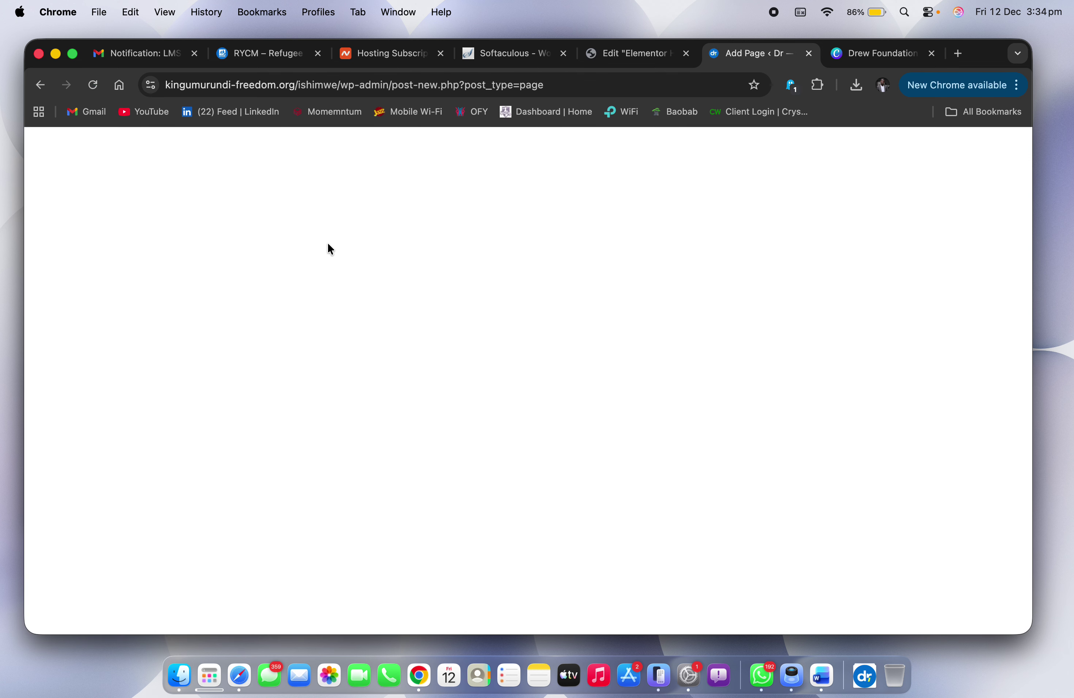
pyautogui.press('super+v')
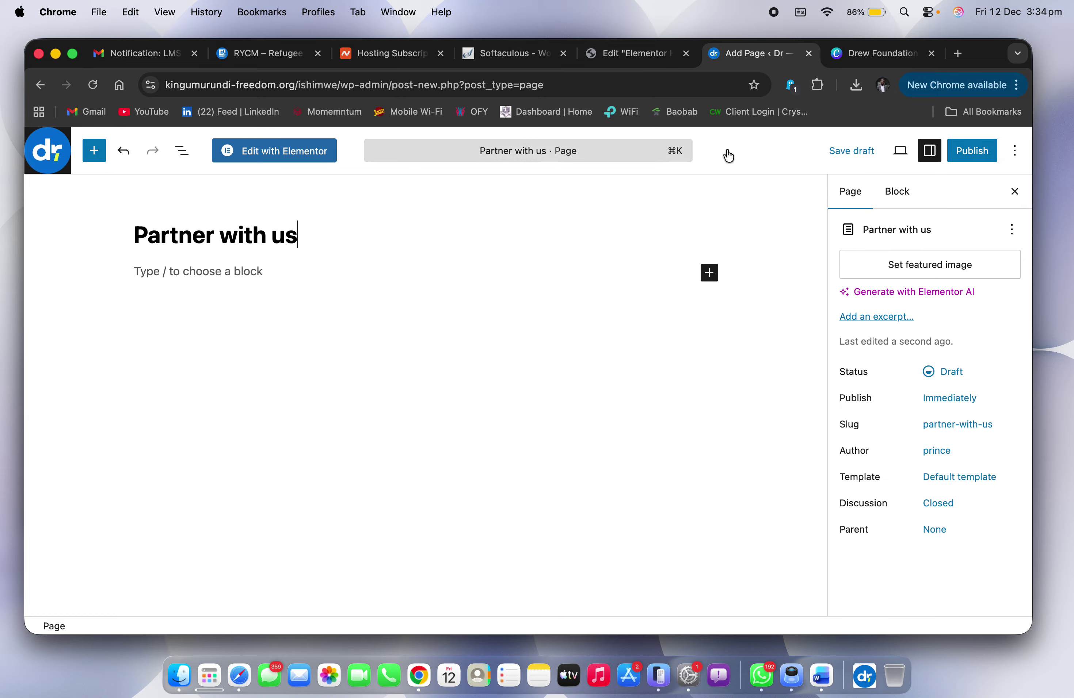
pyautogui.click(972, 150)
pyautogui.click(970, 151)
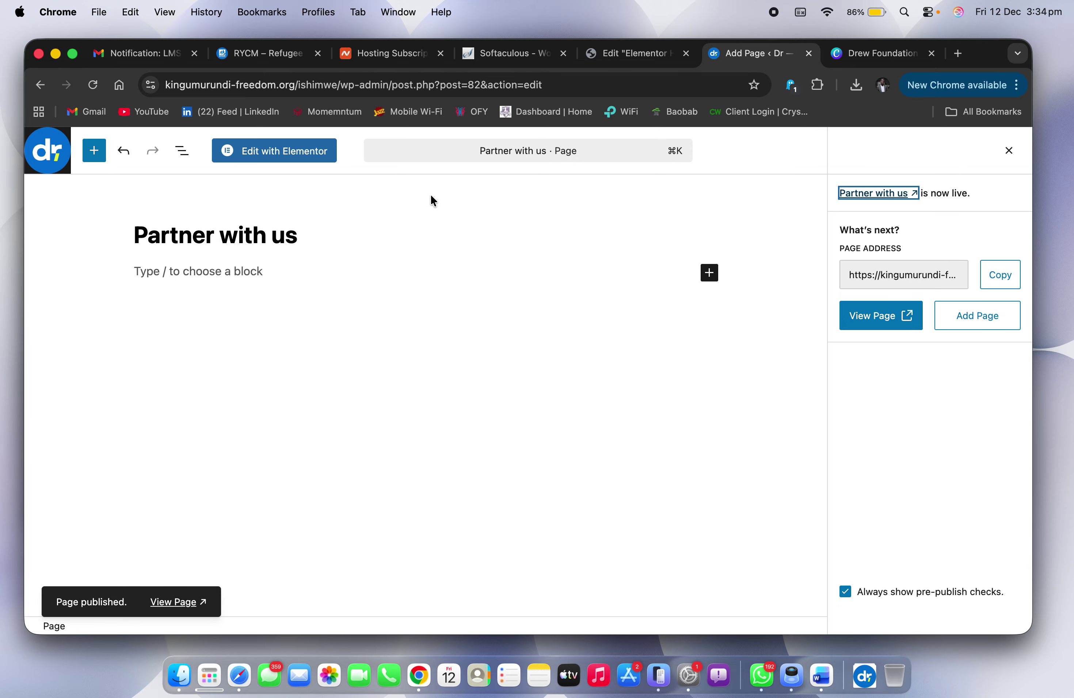
# Step: Link the Partner with us heading to the page of the same name and publish the Elementor header
pyautogui.click(618, 53)
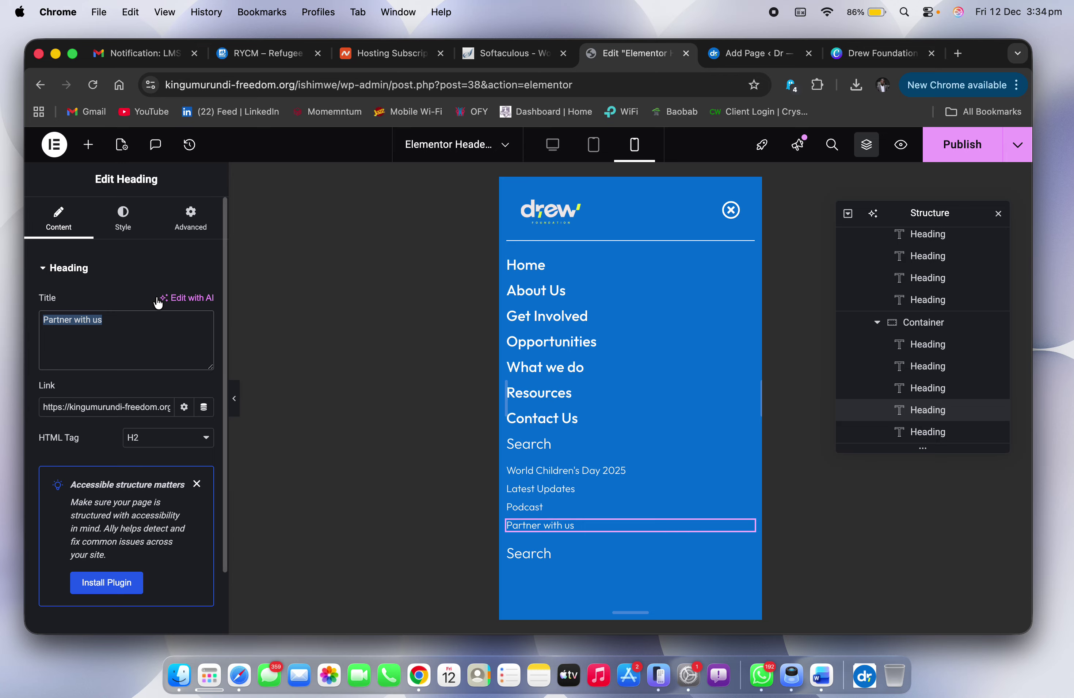
pyautogui.click(120, 400)
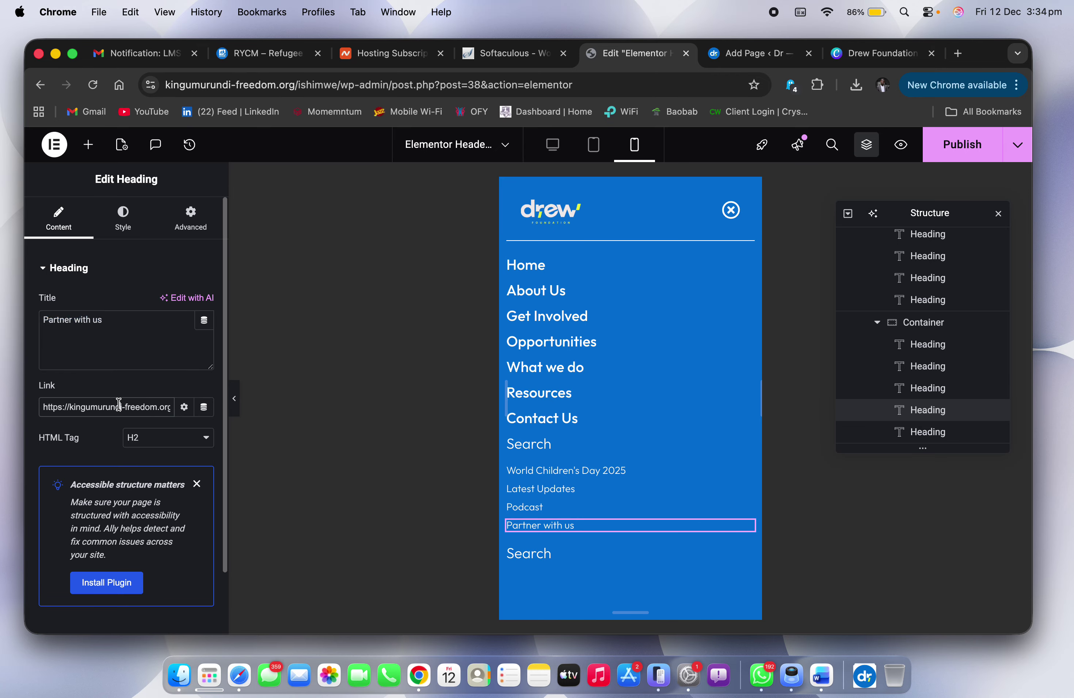
pyautogui.press('super+a')
pyautogui.press('super+v')
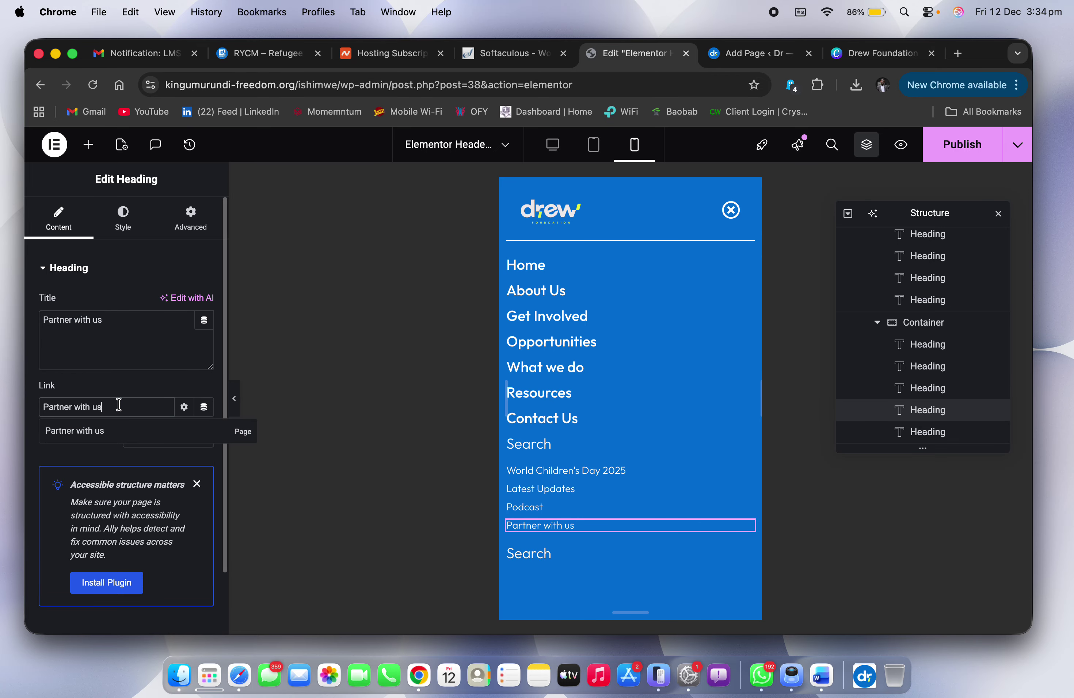
pyautogui.click(108, 436)
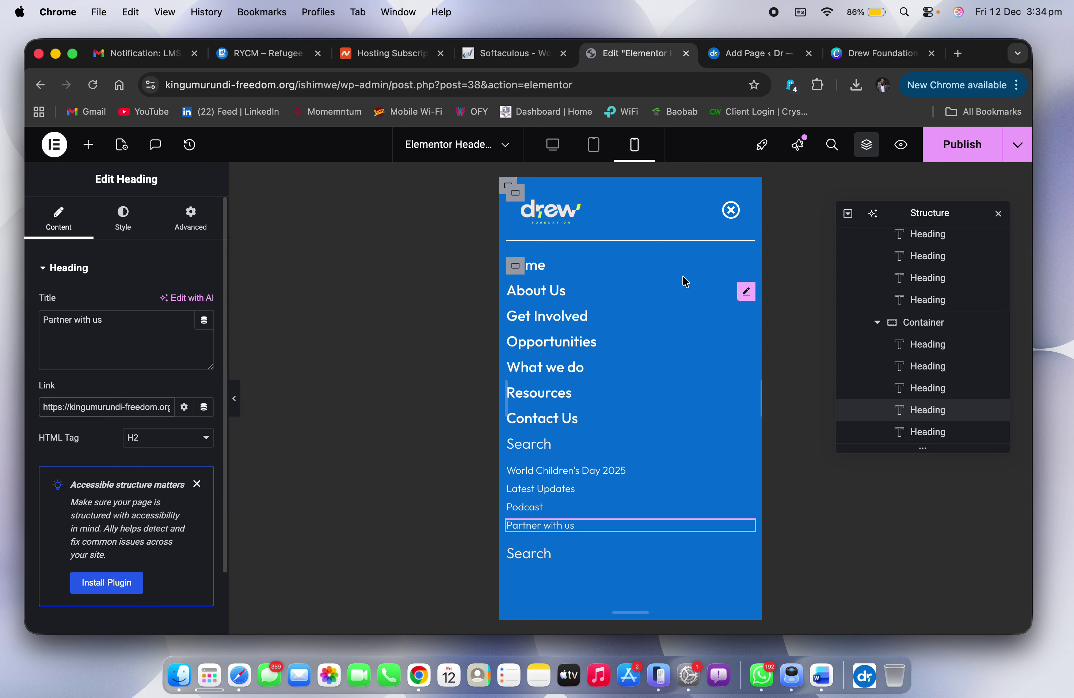
pyautogui.click(946, 154)
# Step: Compare with the reference mobile menu and delete the extra Search heading below Partner with us
pyautogui.hotkey('ctrl', 'Right')
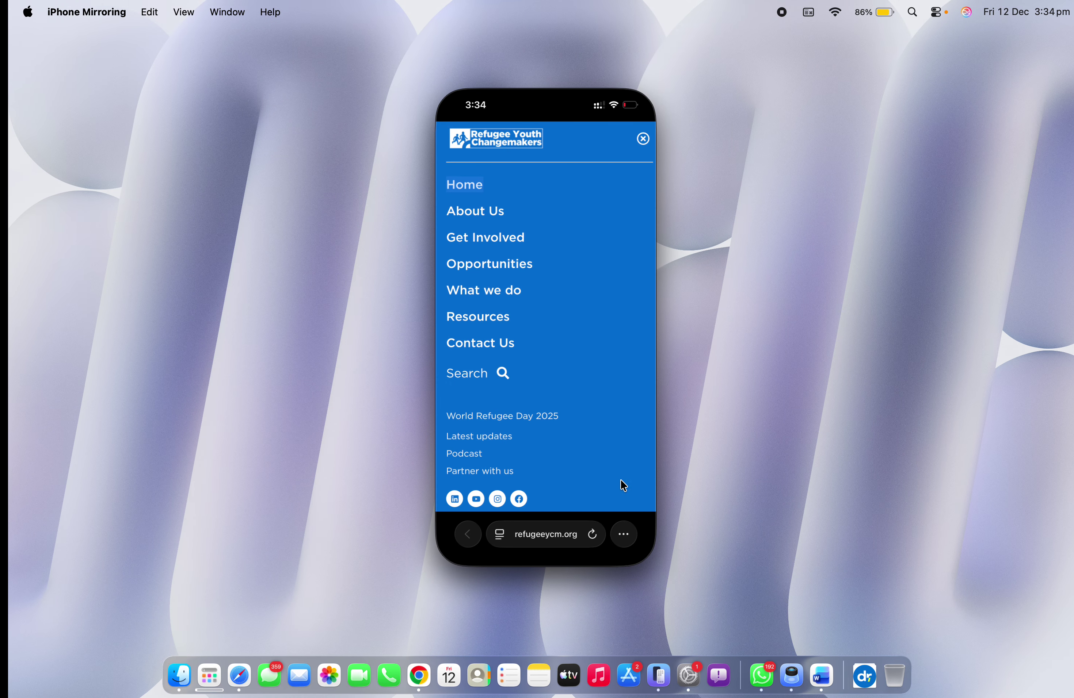
pyautogui.hotkey('ctrl', 'Left')
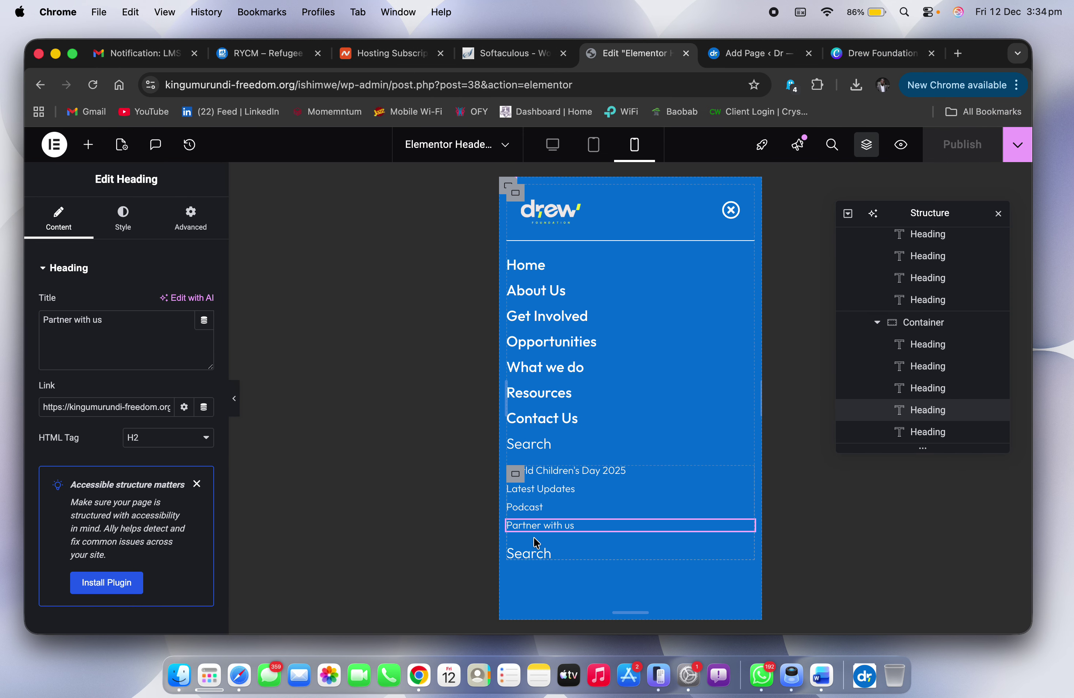
pyautogui.rightClick(531, 556)
pyautogui.click(567, 616)
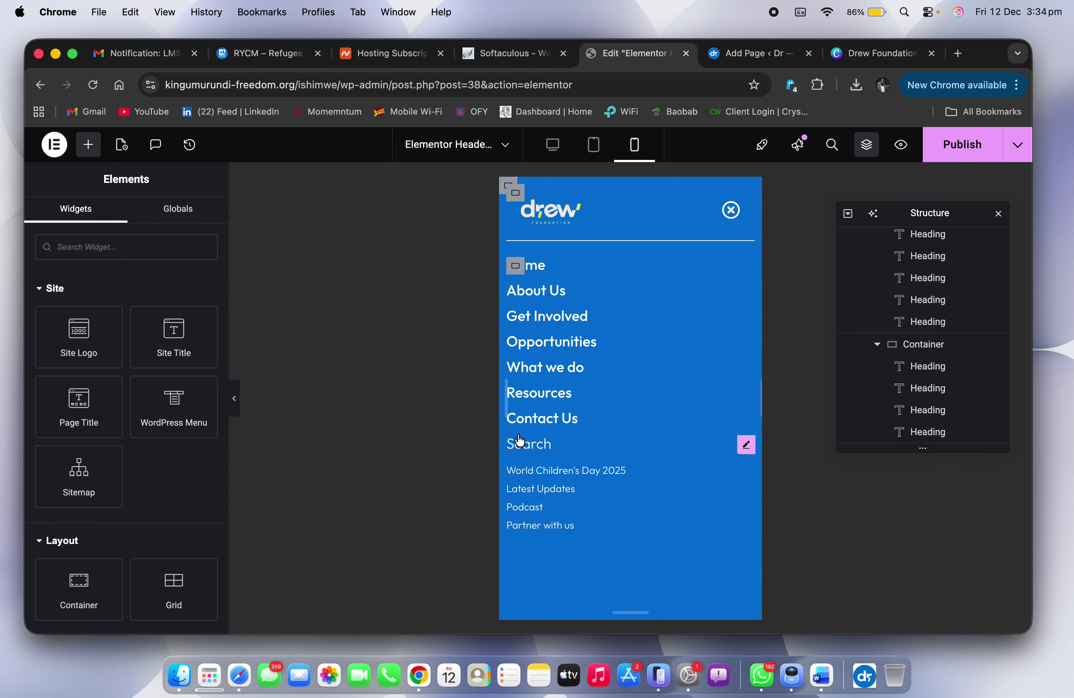
# Step: Duplicate the container of secondary links and delete all four headings from the copy, leaving it empty
pyautogui.rightClick(518, 476)
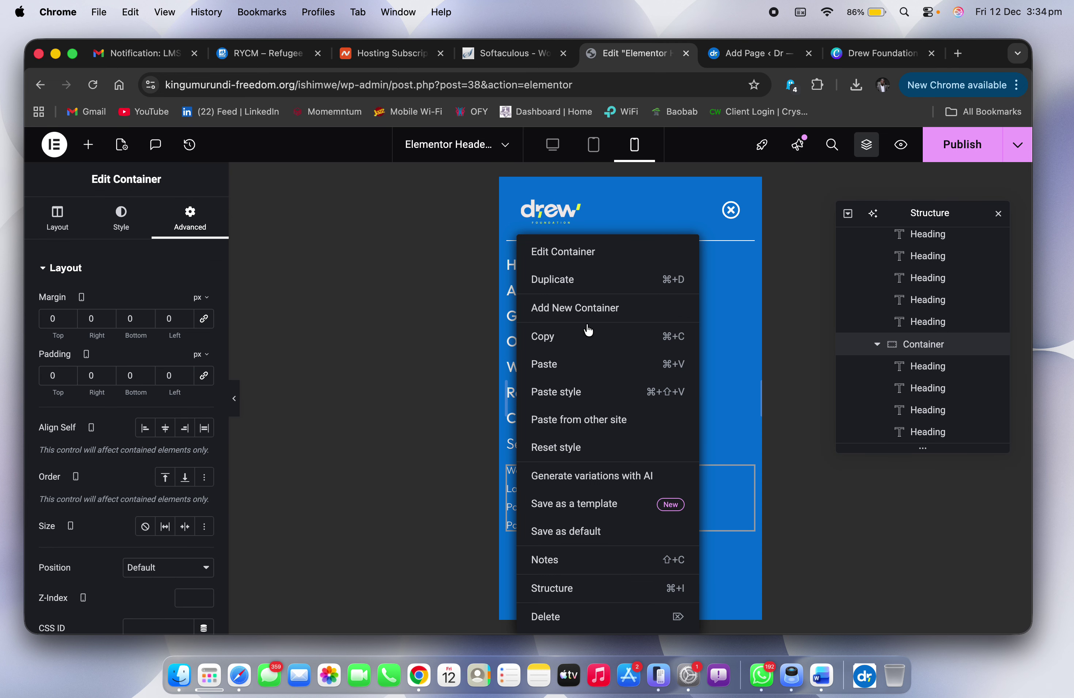
pyautogui.click(593, 291)
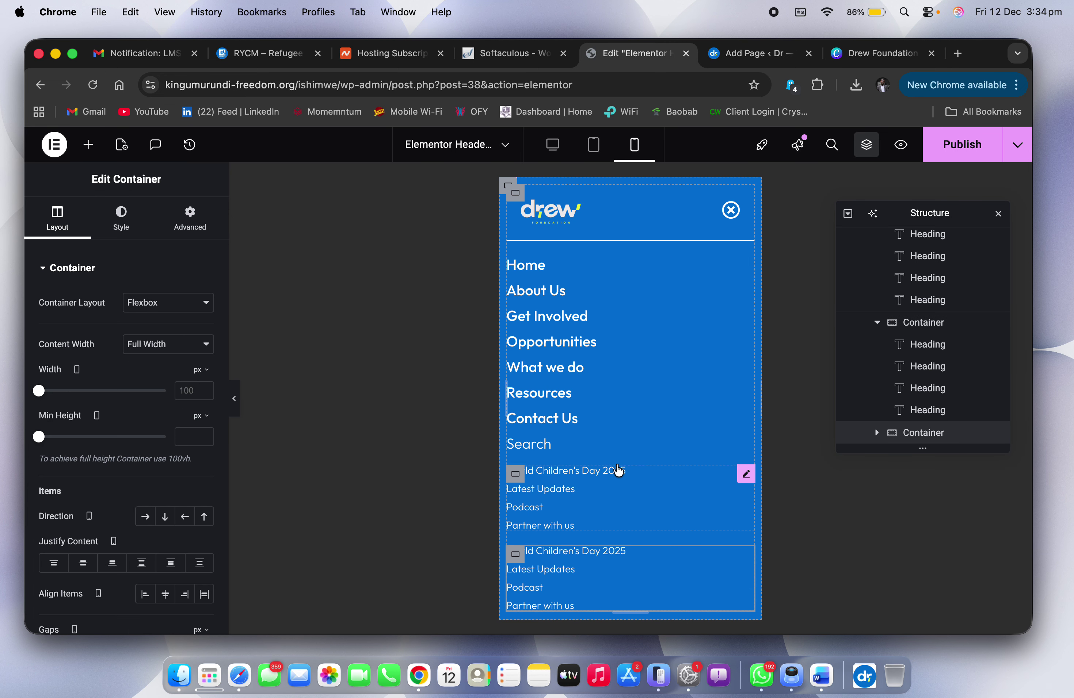
pyautogui.click(591, 559)
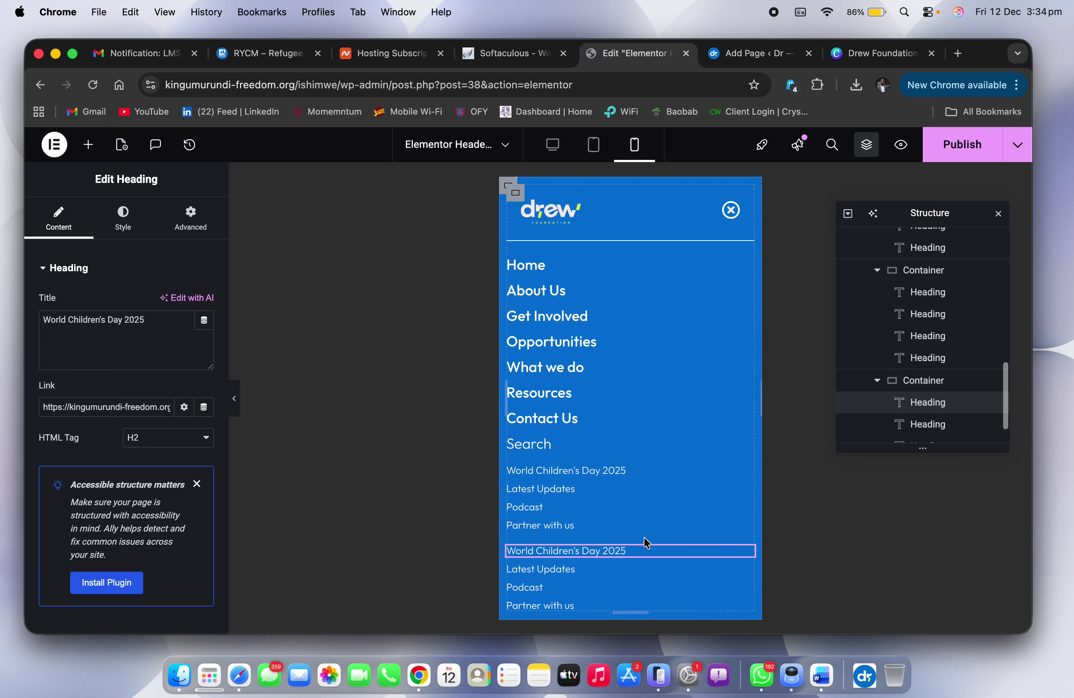
pyautogui.rightClick(635, 551)
pyautogui.click(637, 615)
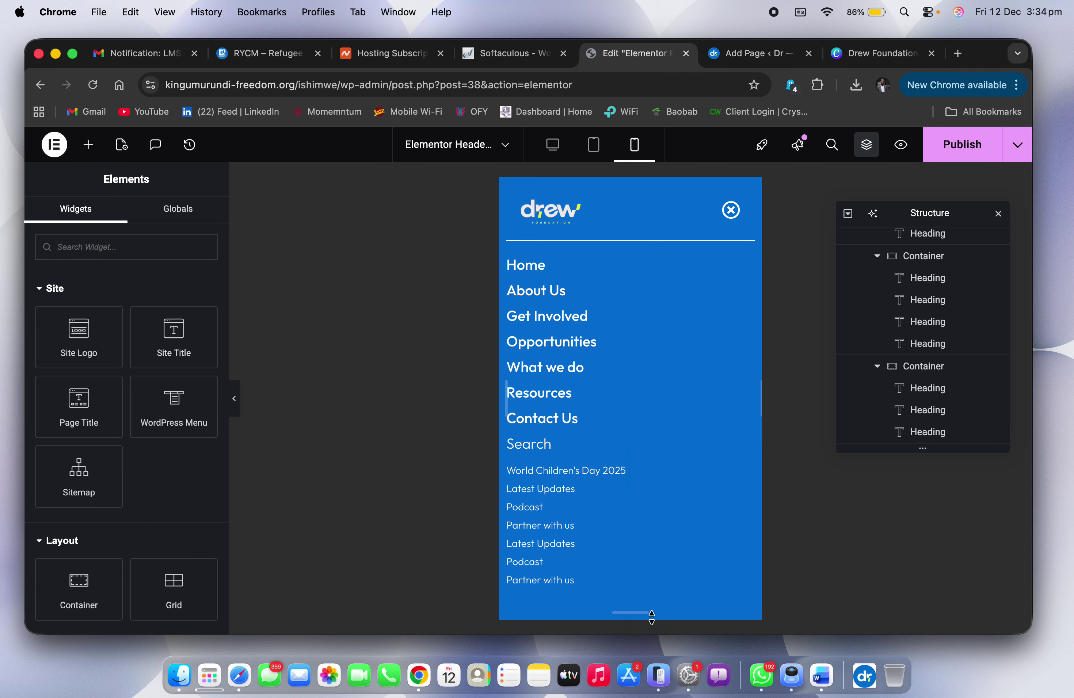
pyautogui.rightClick(558, 549)
pyautogui.click(601, 615)
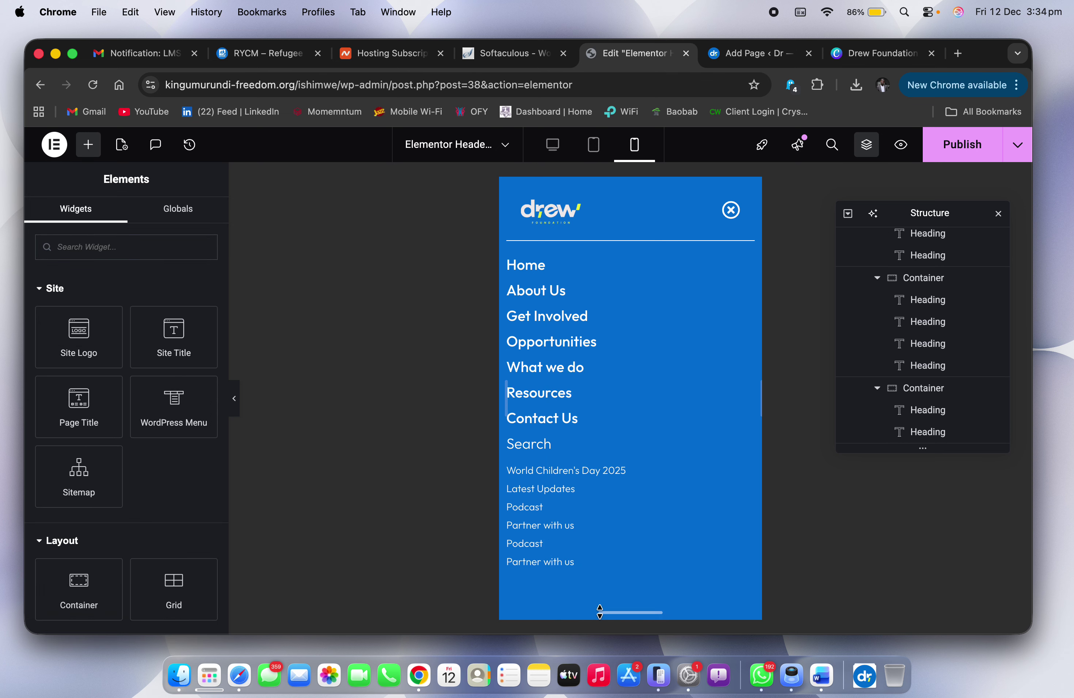
pyautogui.rightClick(546, 552)
pyautogui.click(604, 613)
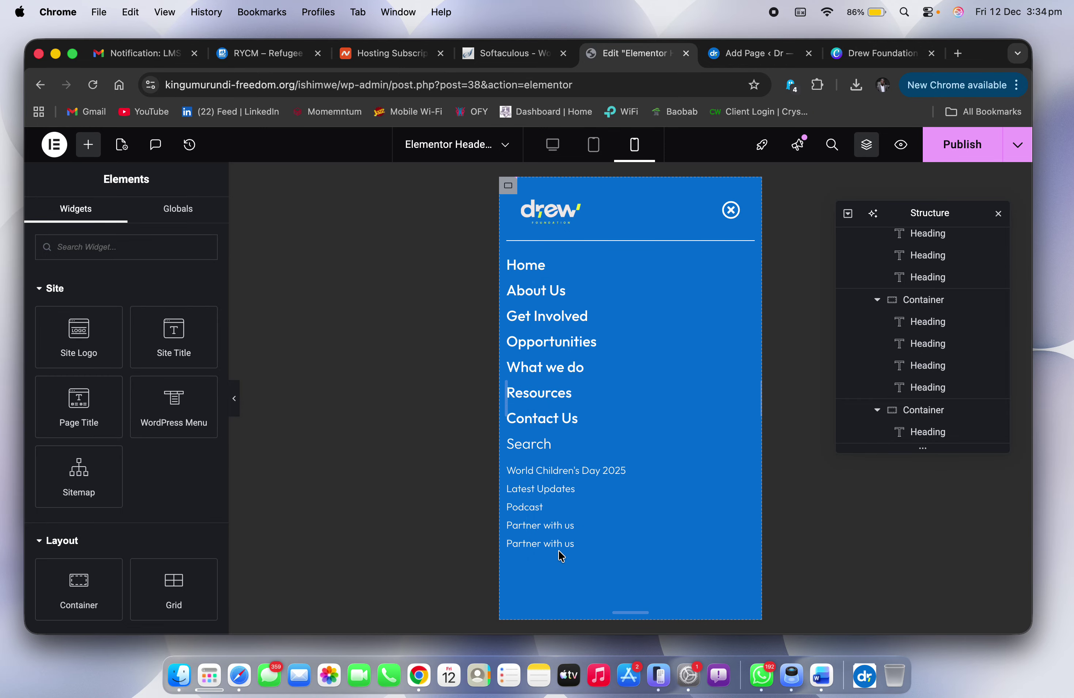
pyautogui.rightClick(557, 550)
pyautogui.click(607, 614)
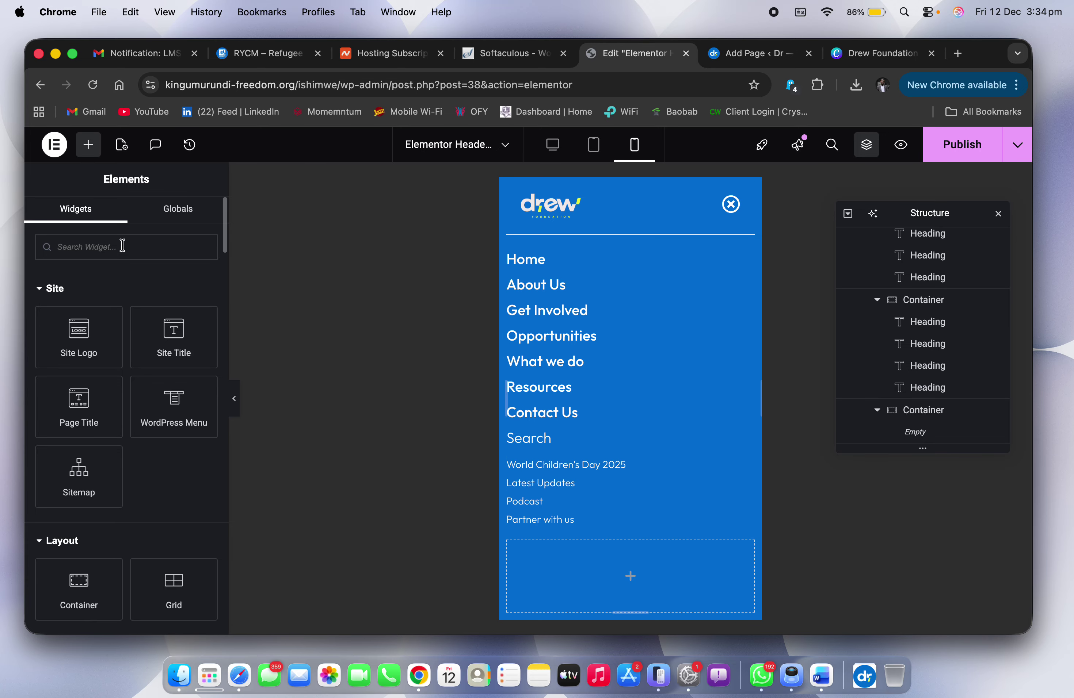
# Step: Find the Social Icons widget by searching "soci" and place it in the empty container below the secondary links
pyautogui.click(732, 54)
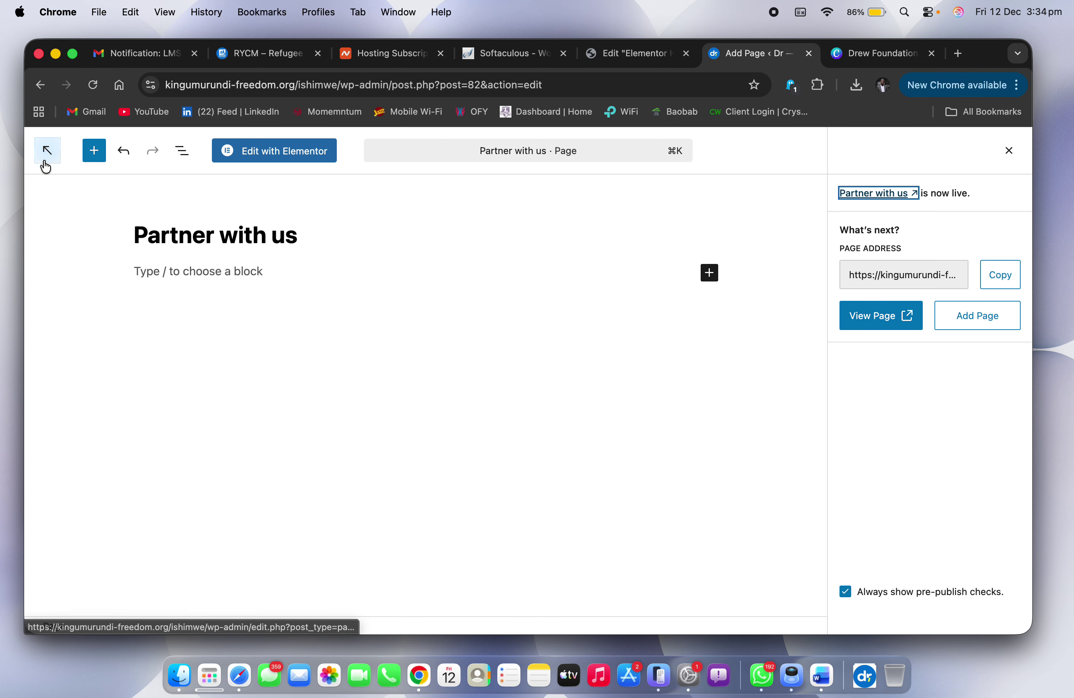
pyautogui.click(610, 60)
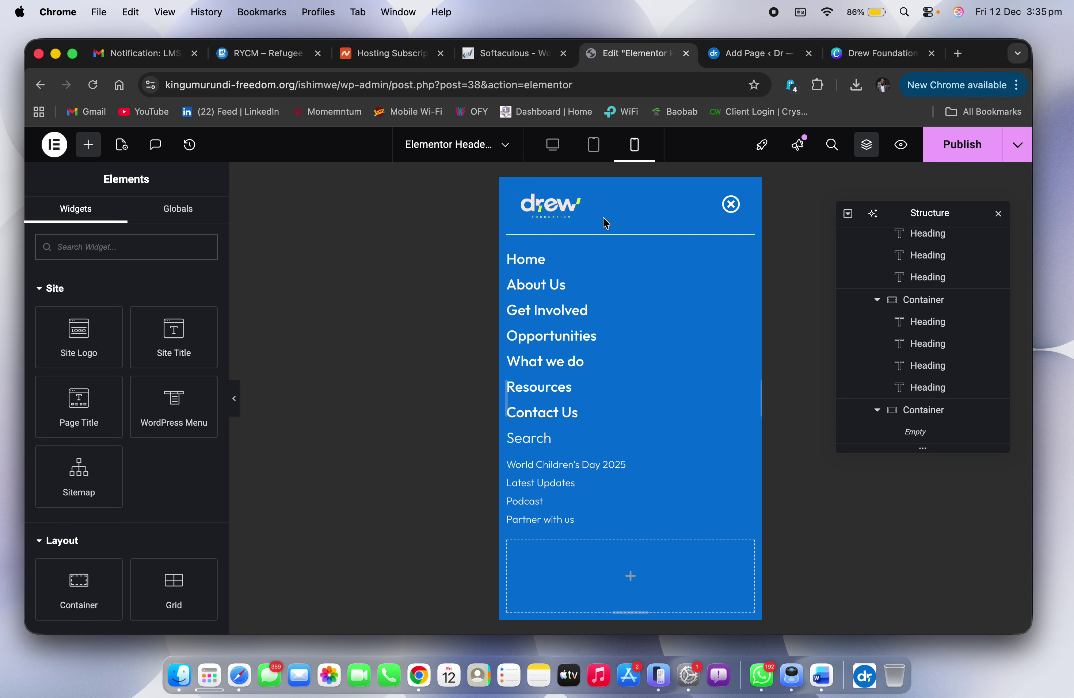
pyautogui.write('soci')
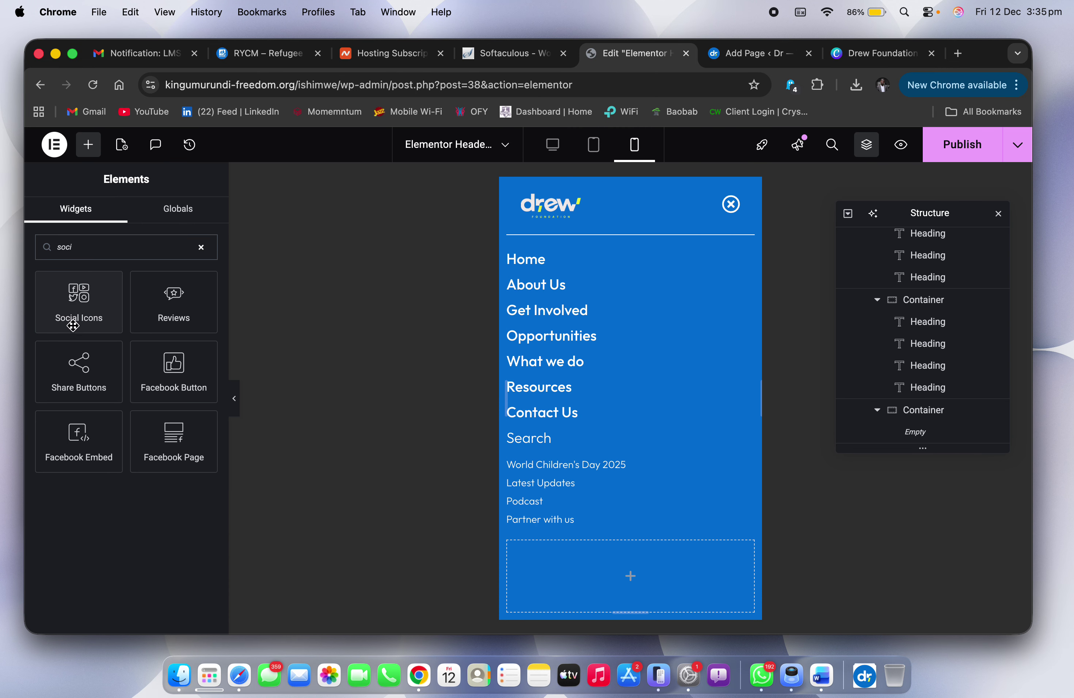
pyautogui.moveTo(72, 325); pyautogui.dragTo(566, 567)
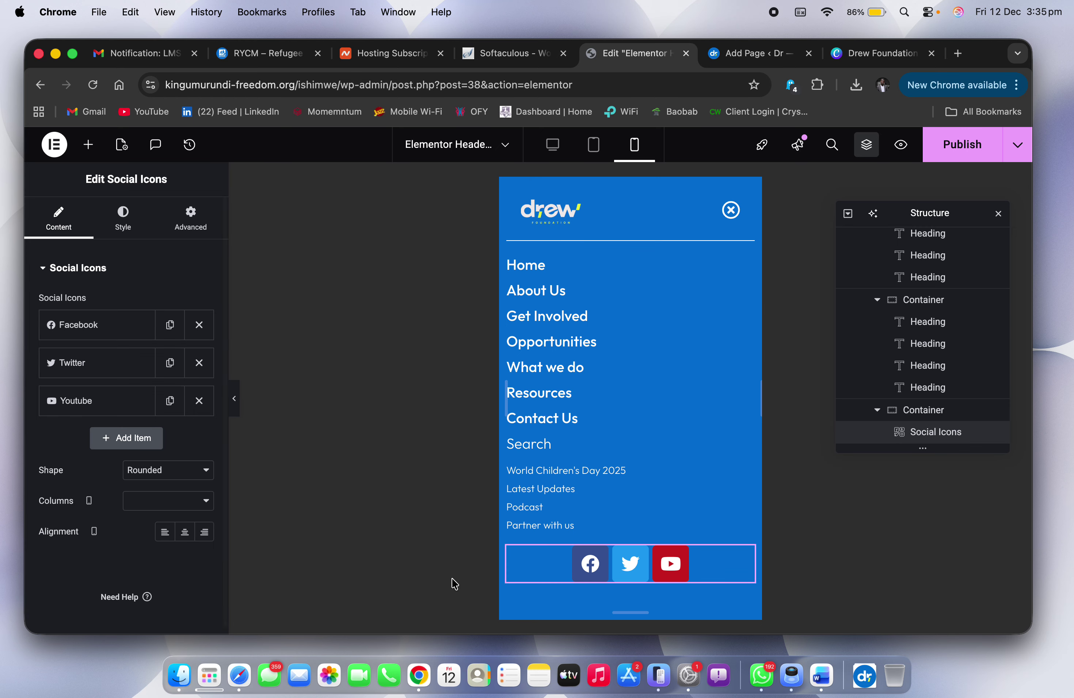
# Step: Align the social icons left and set their shape to Circle
pyautogui.click(122, 226)
pyautogui.click(83, 229)
pyautogui.click(164, 534)
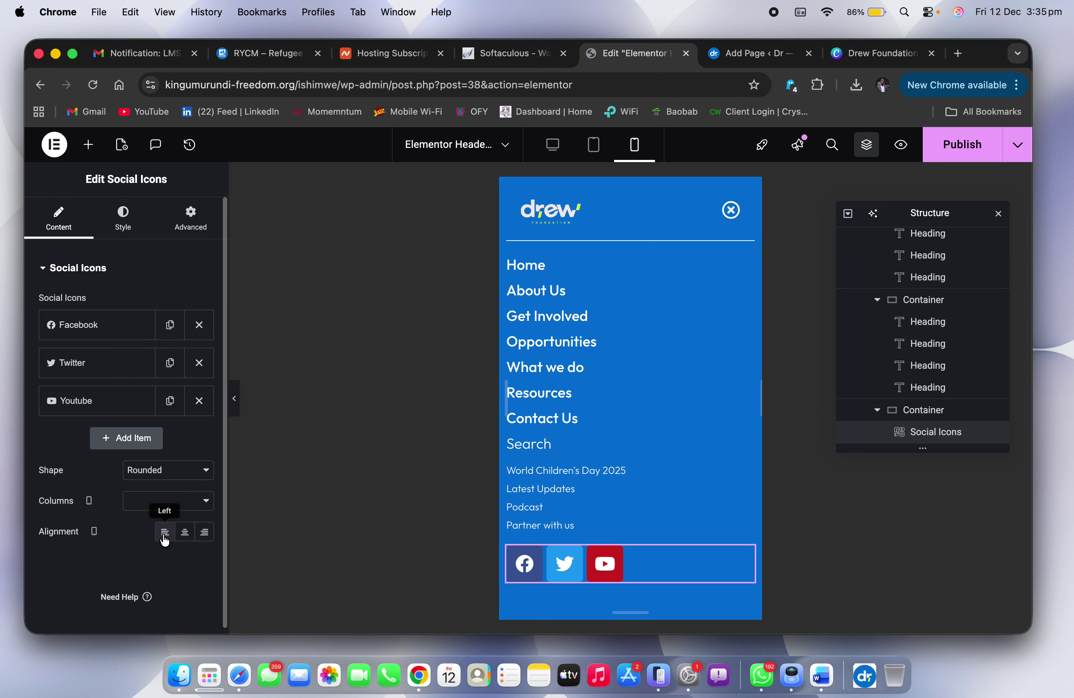
pyautogui.click(182, 472)
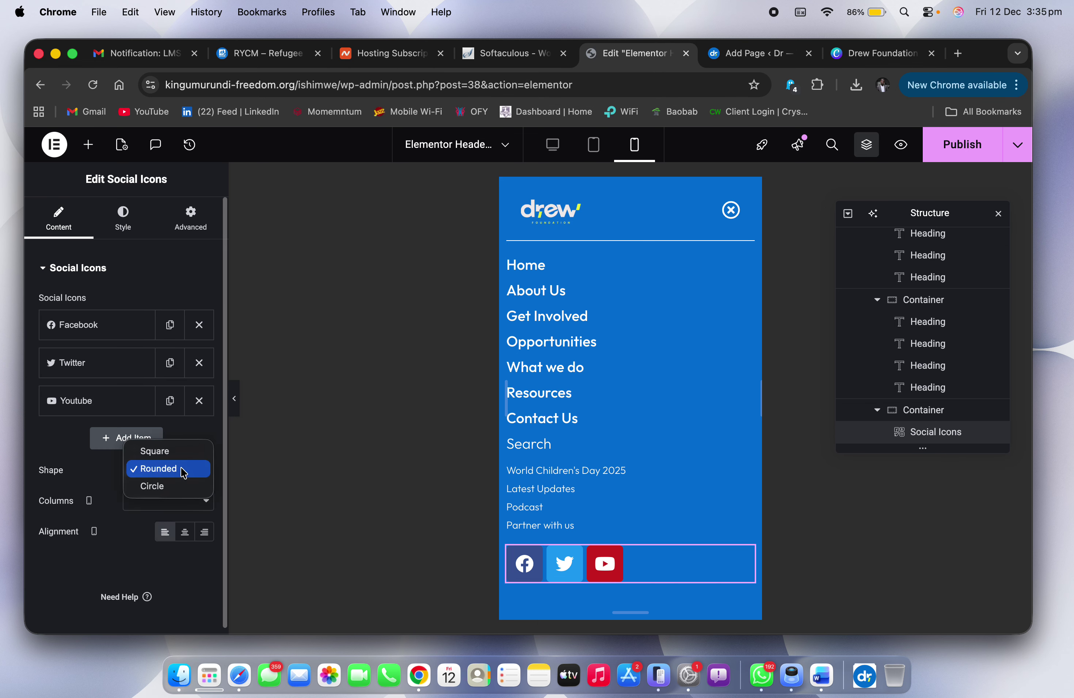
pyautogui.click(169, 486)
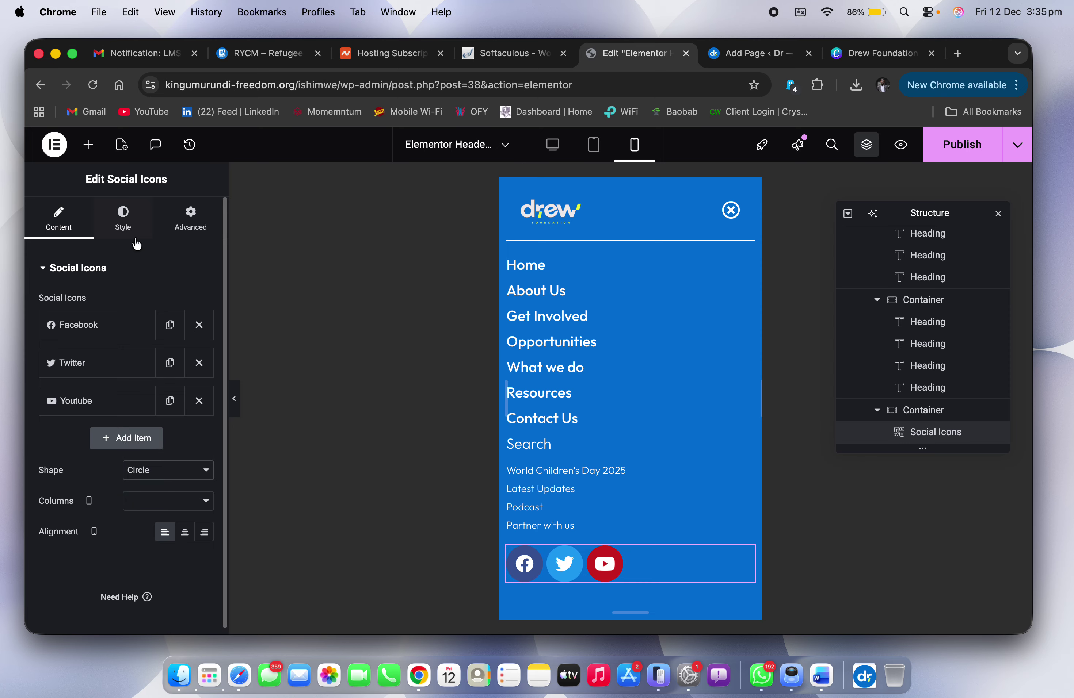
# Step: Give the social icons custom colors, with white as the primary color and the global blue as the secondary color
pyautogui.click(124, 227)
pyautogui.click(165, 304)
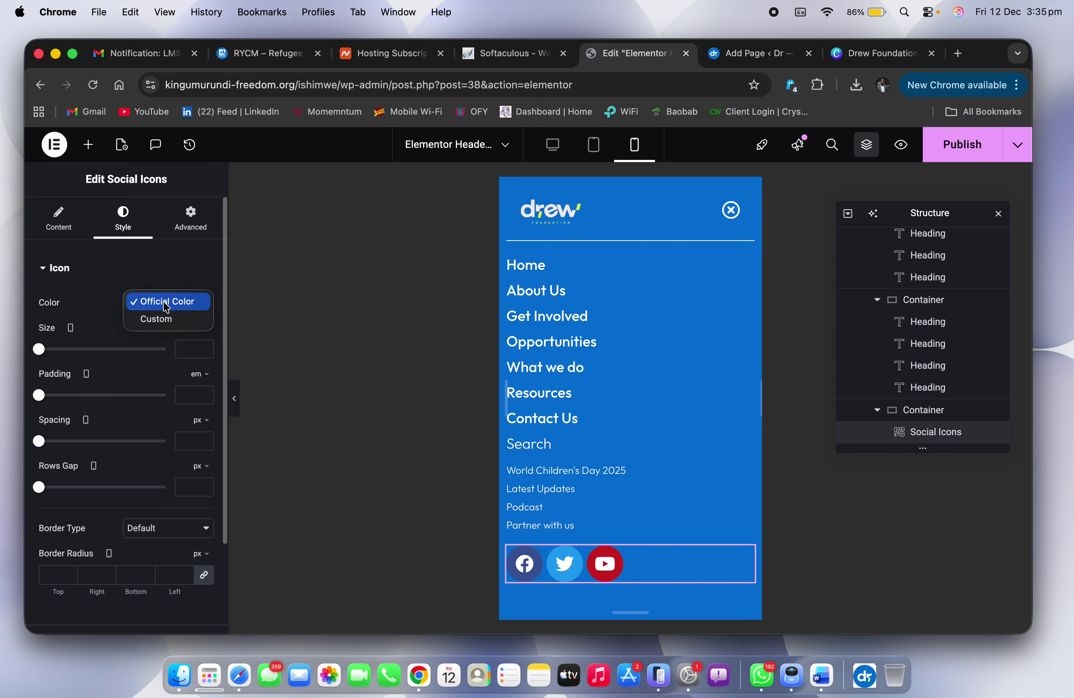
pyautogui.click(176, 317)
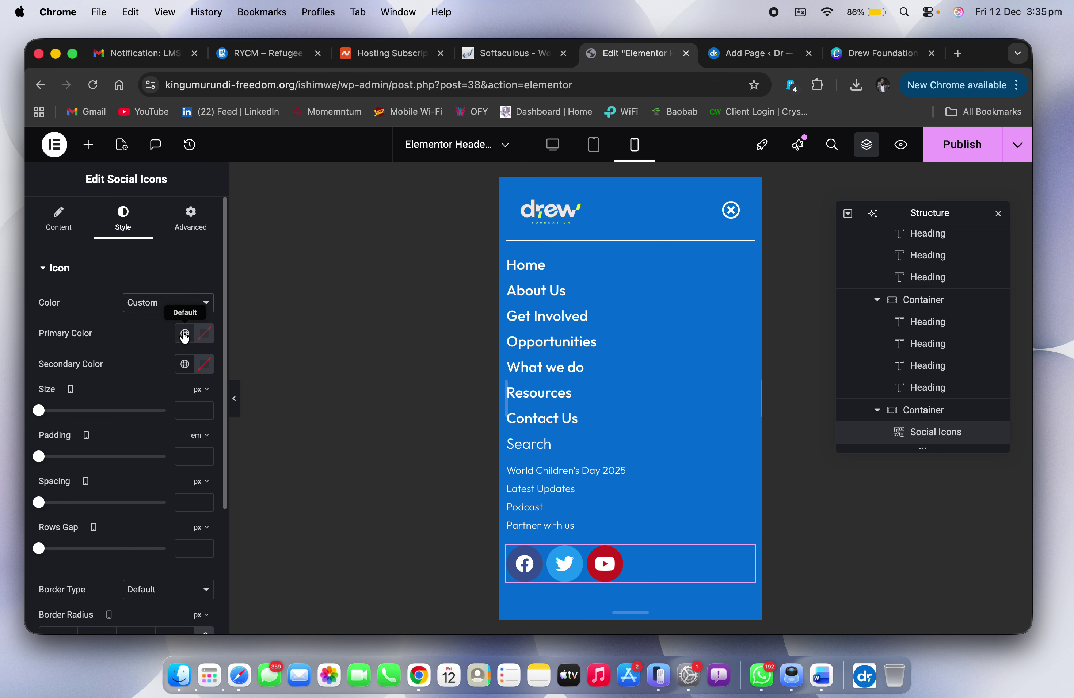
pyautogui.click(184, 334)
pyautogui.click(102, 512)
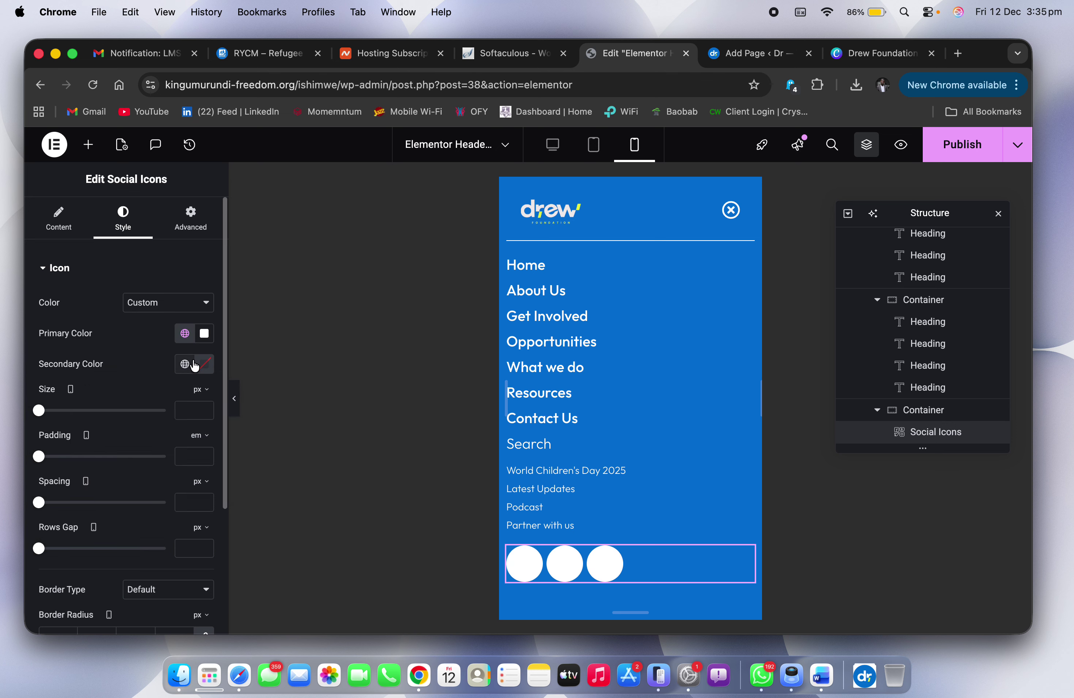
pyautogui.click(184, 366)
pyautogui.click(76, 442)
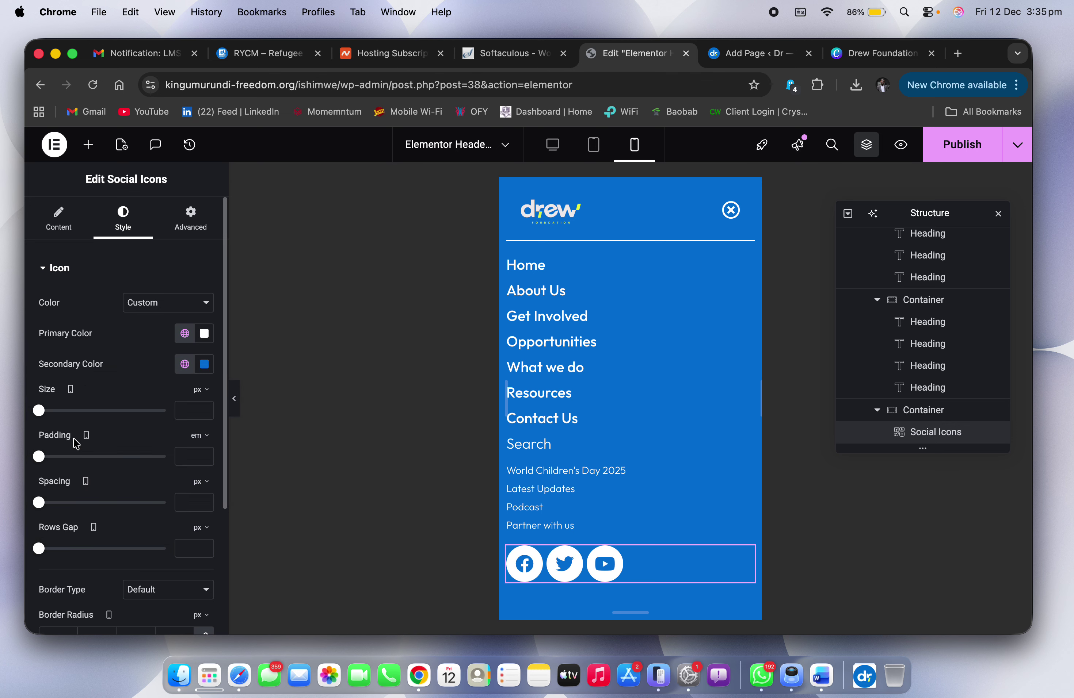
# Step: Reduce the social icons' size to 17 px
pyautogui.moveTo(39, 411); pyautogui.dragTo(45, 414)
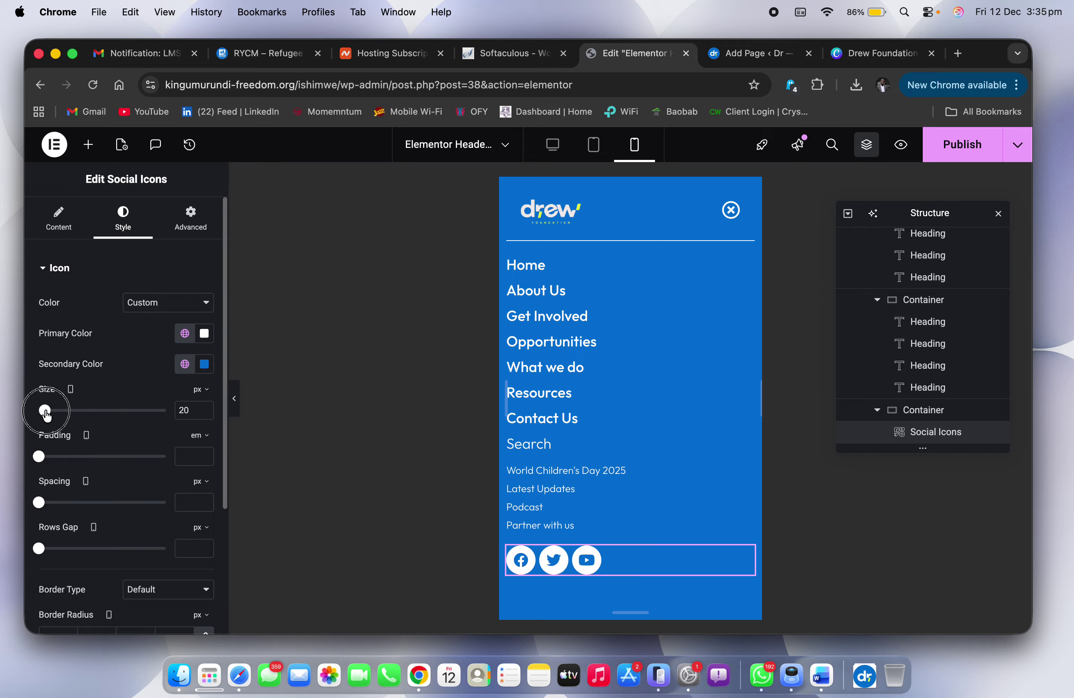
pyautogui.click(204, 414)
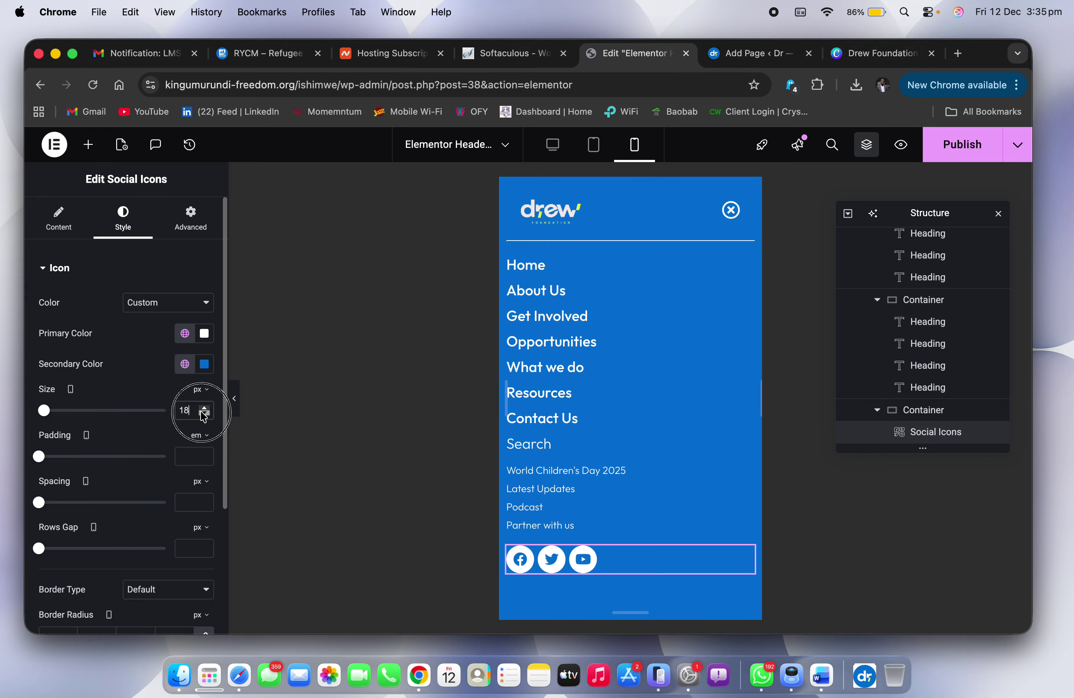
pyautogui.click(204, 414)
pyautogui.click(204, 415)
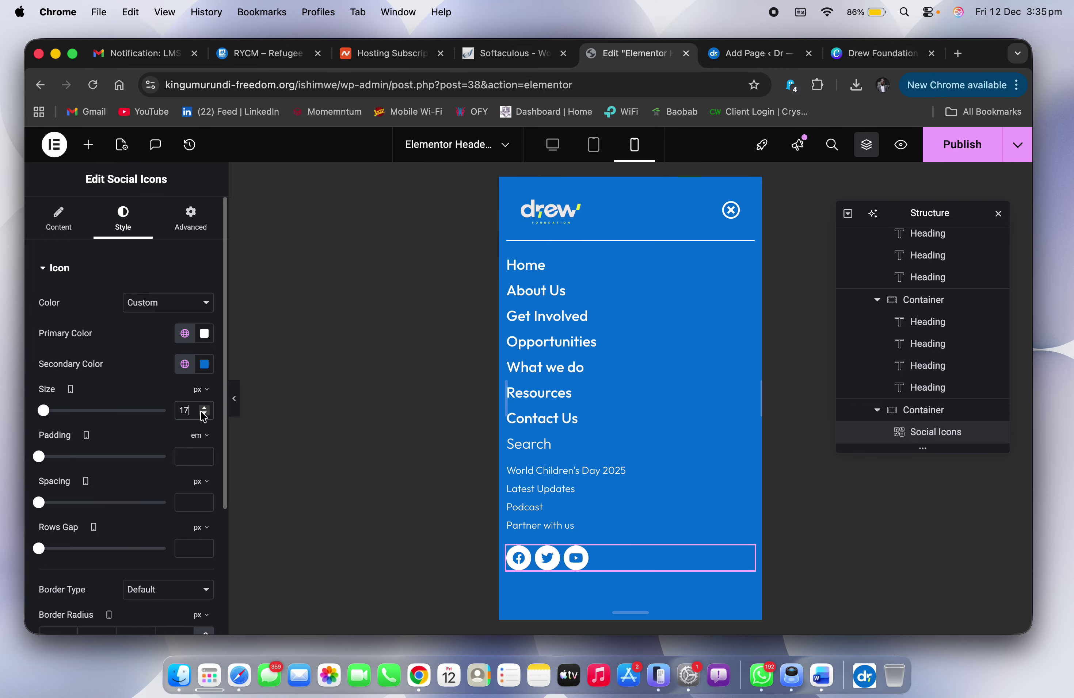
# Step: Add a fourth social icon using Threads from the icon library and compare the row with the reference menu
pyautogui.click(59, 220)
pyautogui.click(109, 437)
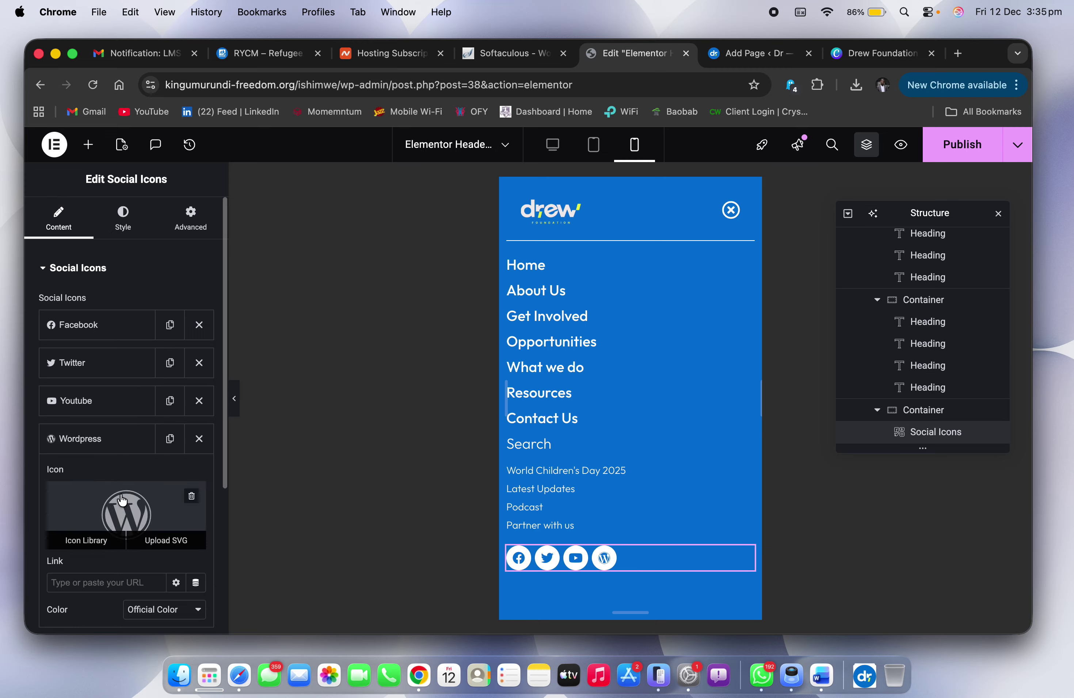
pyautogui.click(95, 545)
pyautogui.click(414, 291)
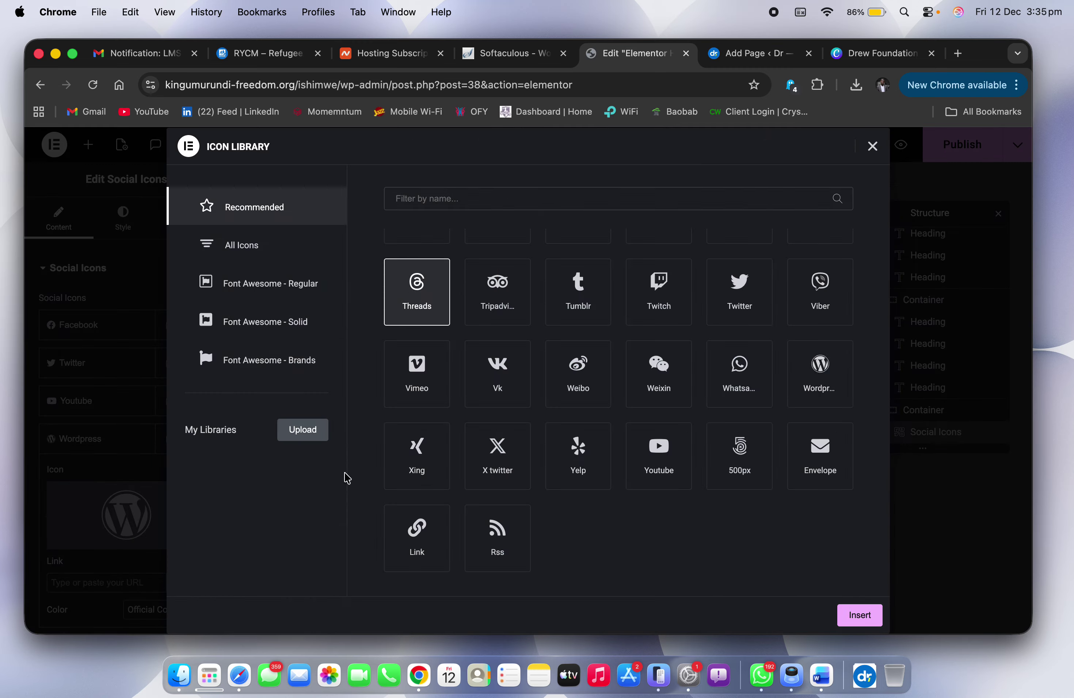
pyautogui.click(860, 617)
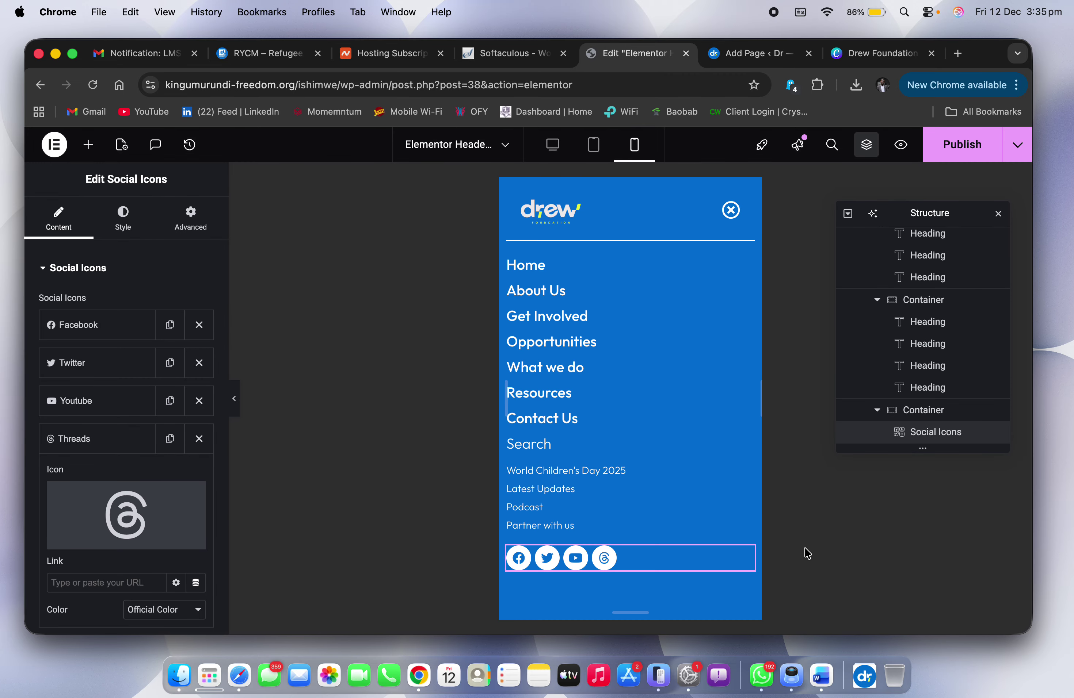
pyautogui.hotkey('ctrl', 'Right')
pyautogui.hotkey('ctrl', 'Left')
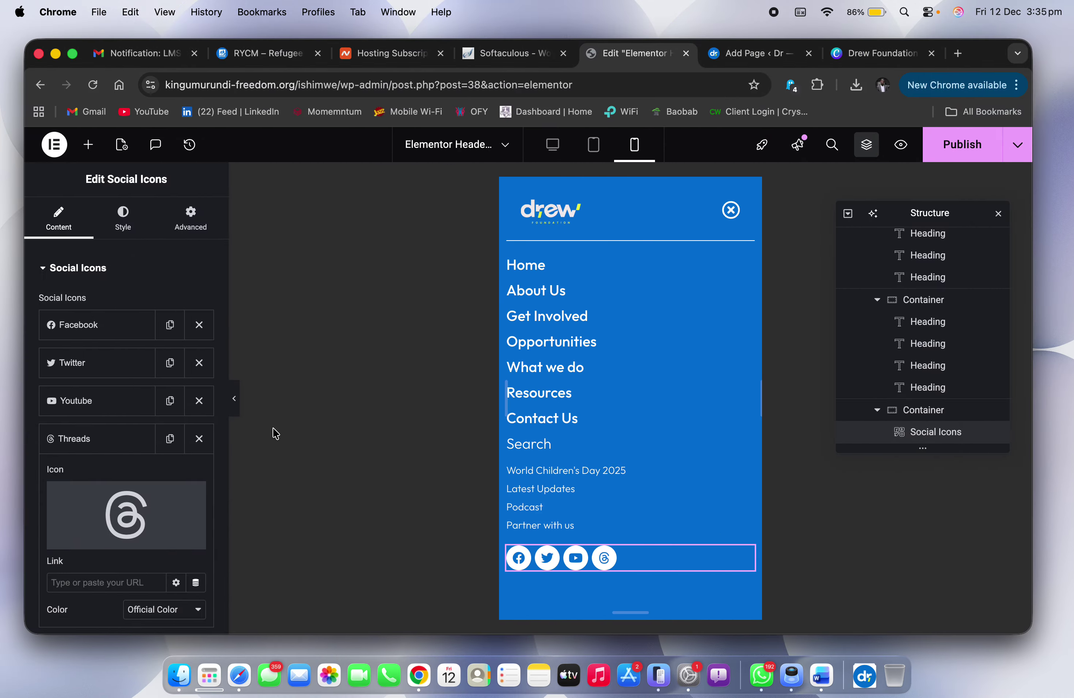
# Step: Set the social icons' size to 15 px and publish the header
pyautogui.click(122, 217)
pyautogui.click(204, 407)
pyautogui.click(205, 414)
pyautogui.click(205, 414)
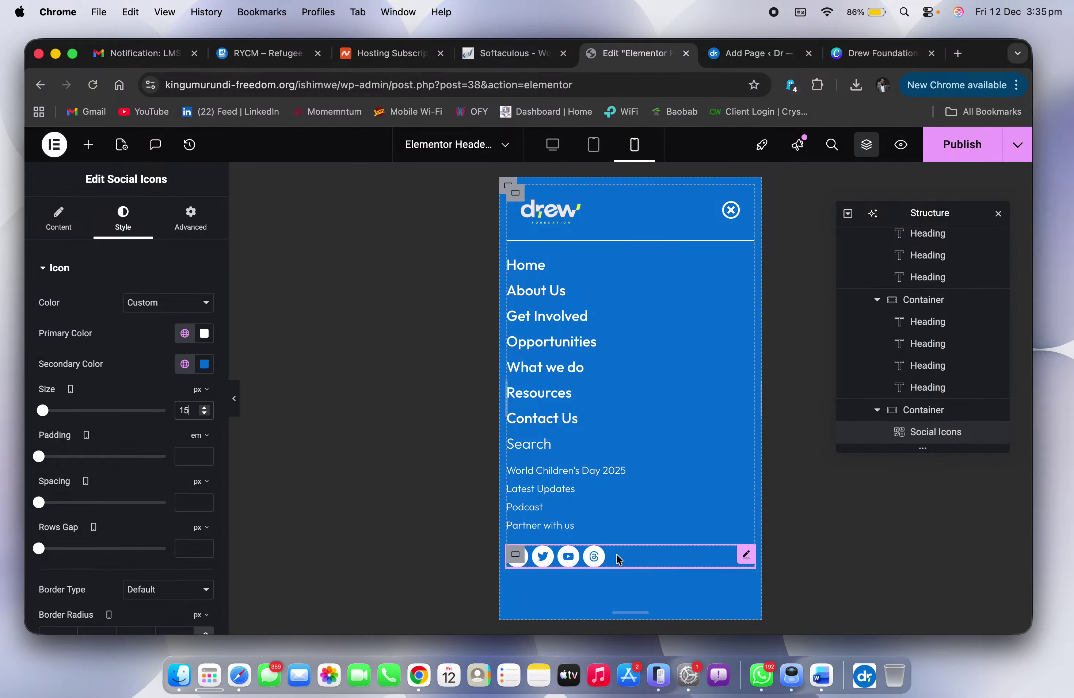
pyautogui.click(957, 146)
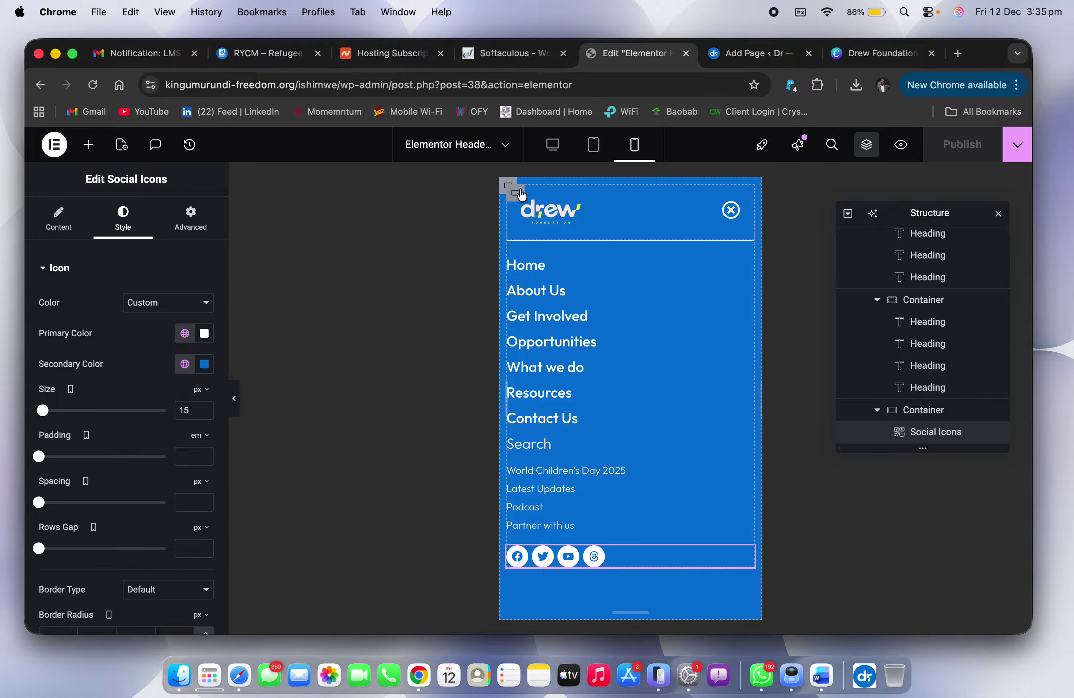
# Step: Compare side spacing with the reference menu, unlink the padding of the off-canvas outer container and set its left padding to 20 px
pyautogui.click(516, 193)
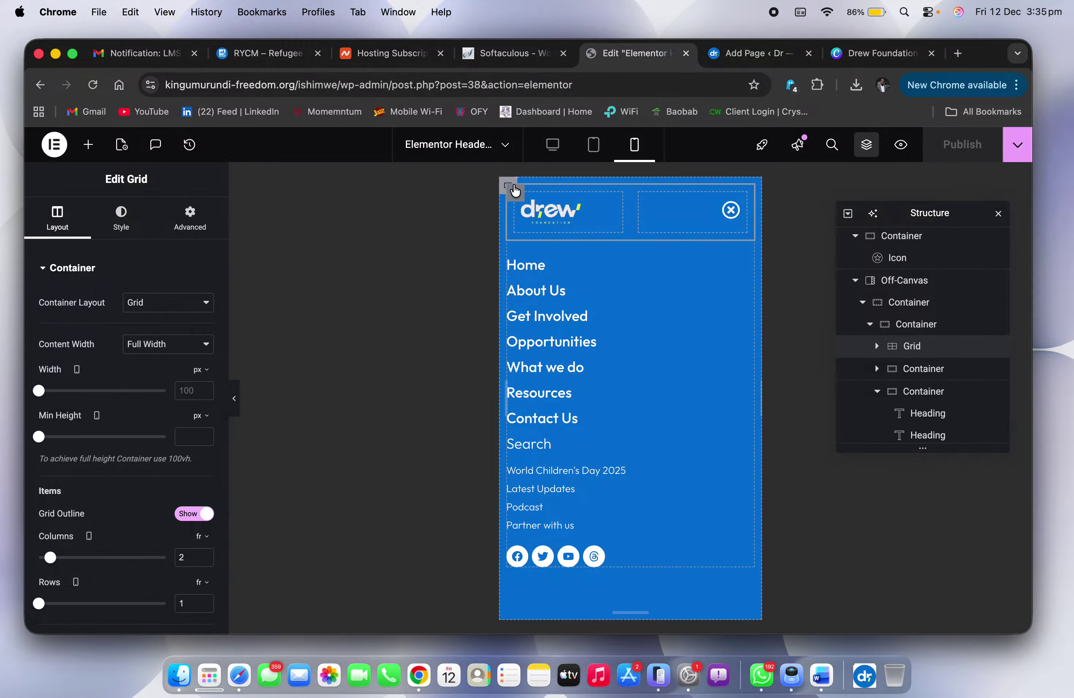
pyautogui.scroll(3, 930, 313)
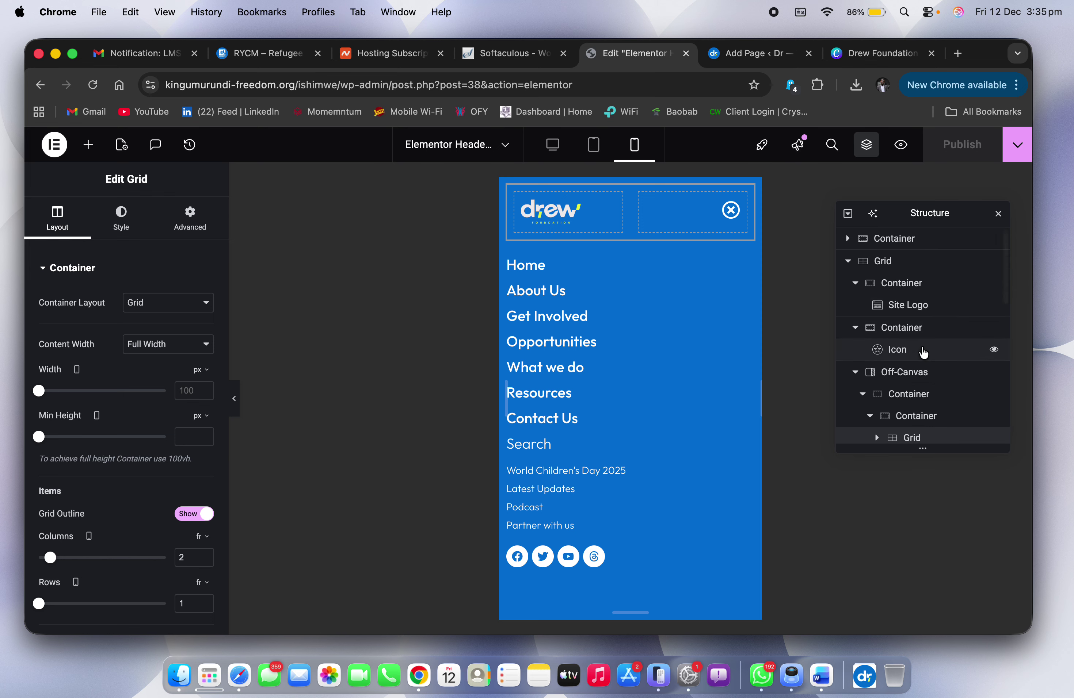
pyautogui.click(912, 395)
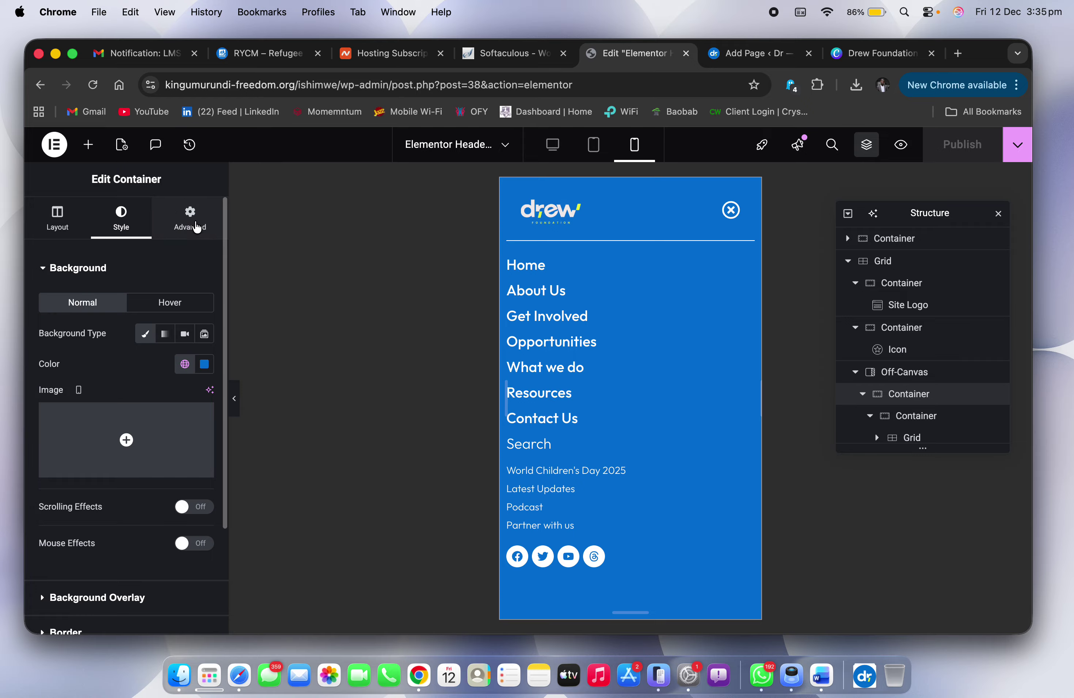
pyautogui.click(196, 228)
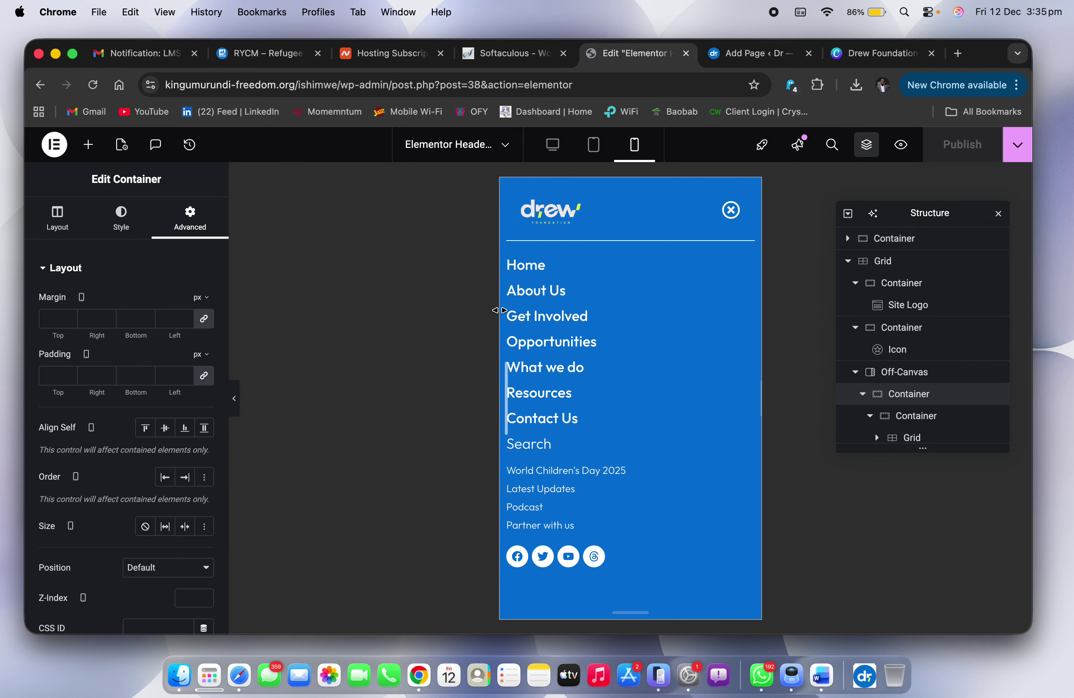
pyautogui.hotkey('ctrl', 'Right')
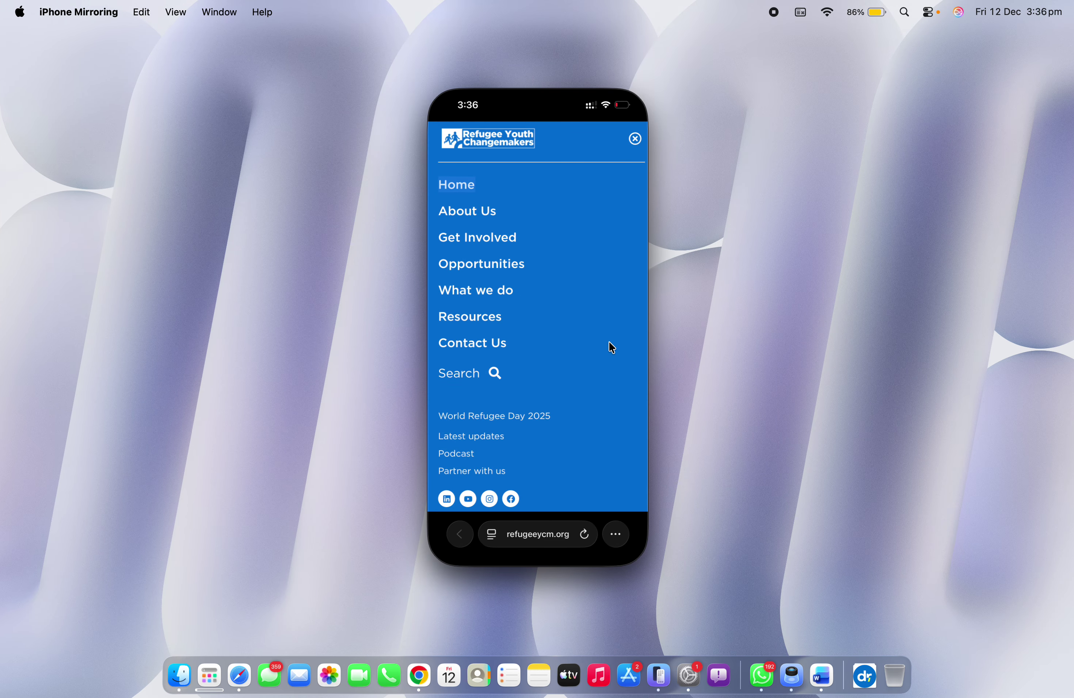
pyautogui.hotkey('ctrl', 'Left')
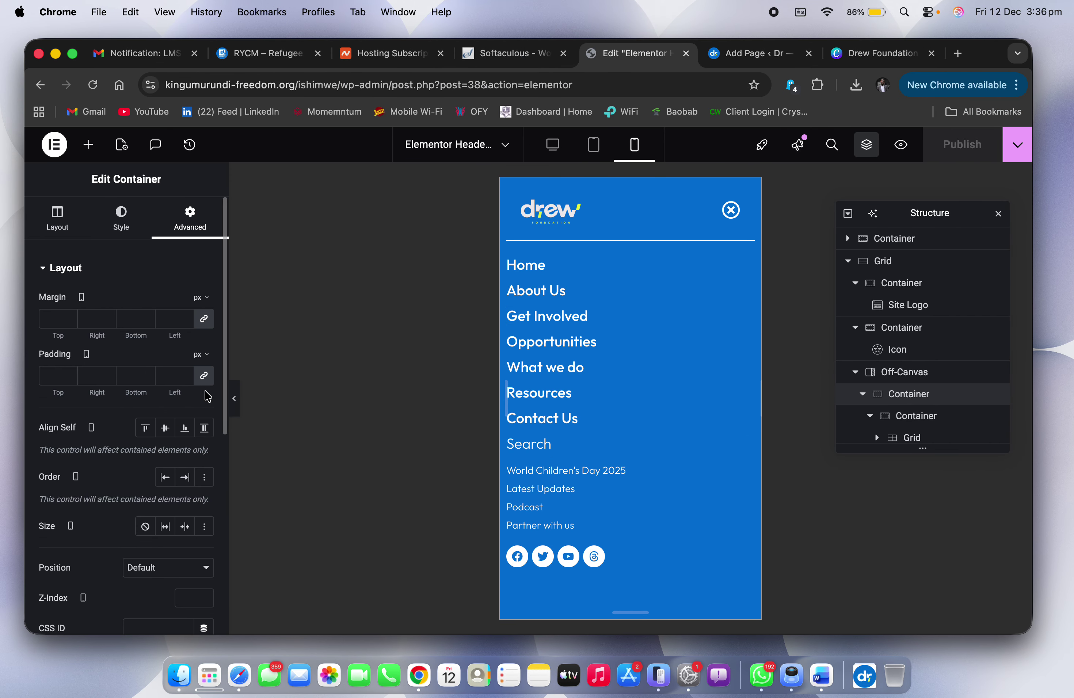
pyautogui.click(204, 376)
pyautogui.click(175, 376)
pyautogui.write('10')
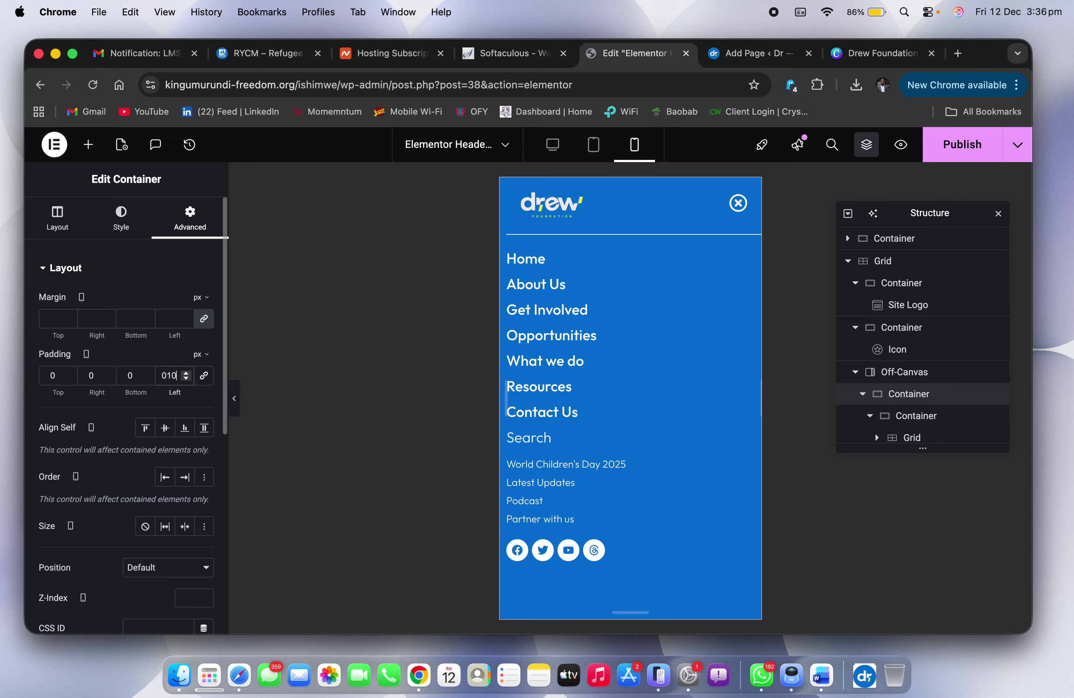
pyautogui.press('BackSpace')
pyautogui.press('BackSpace')
pyautogui.write('20')
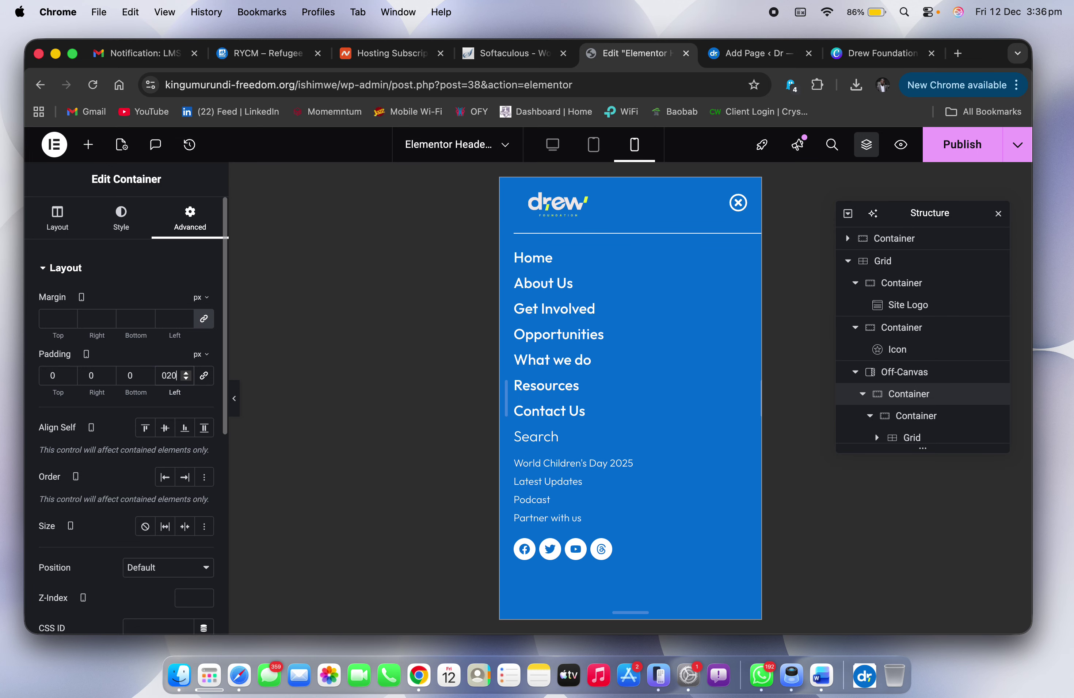
# Step: Set the outer container's right padding to 20 px and publish the header
pyautogui.click(95, 378)
pyautogui.write('20')
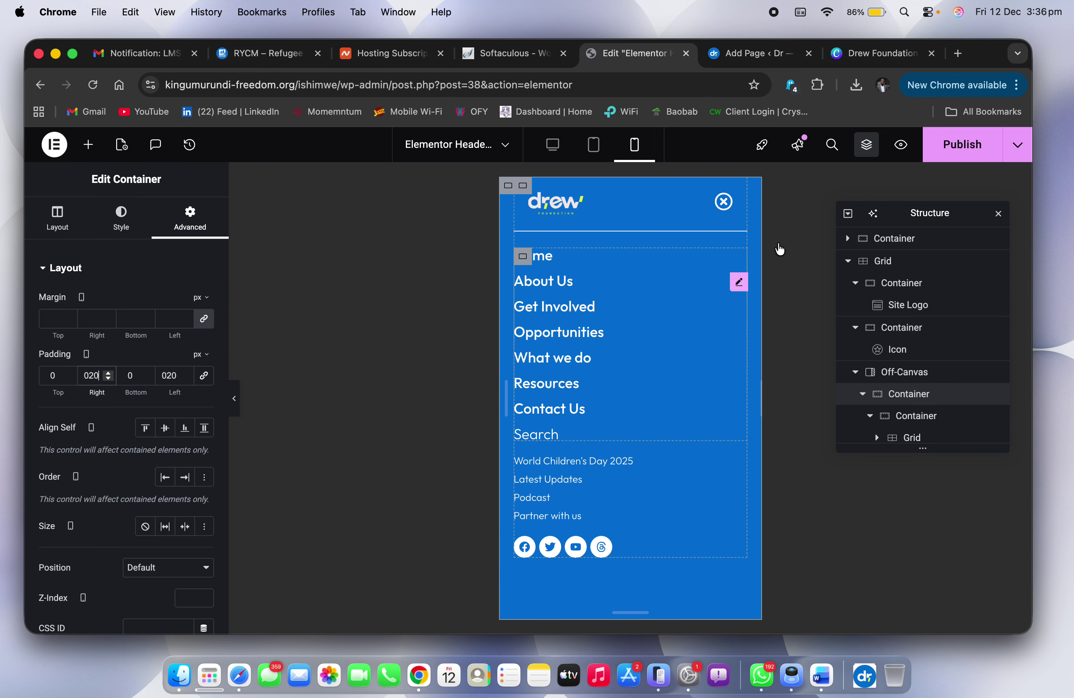
pyautogui.click(947, 154)
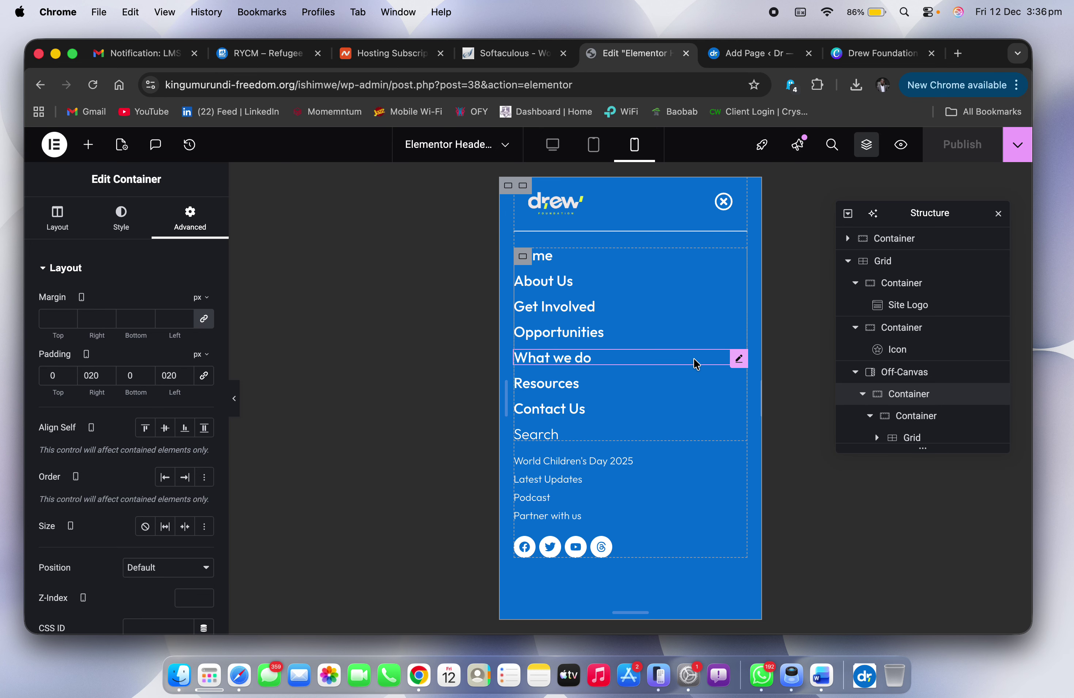
# Step: Link the close icon in the menu header to the Off-Canvas dynamic action
pyautogui.click(725, 207)
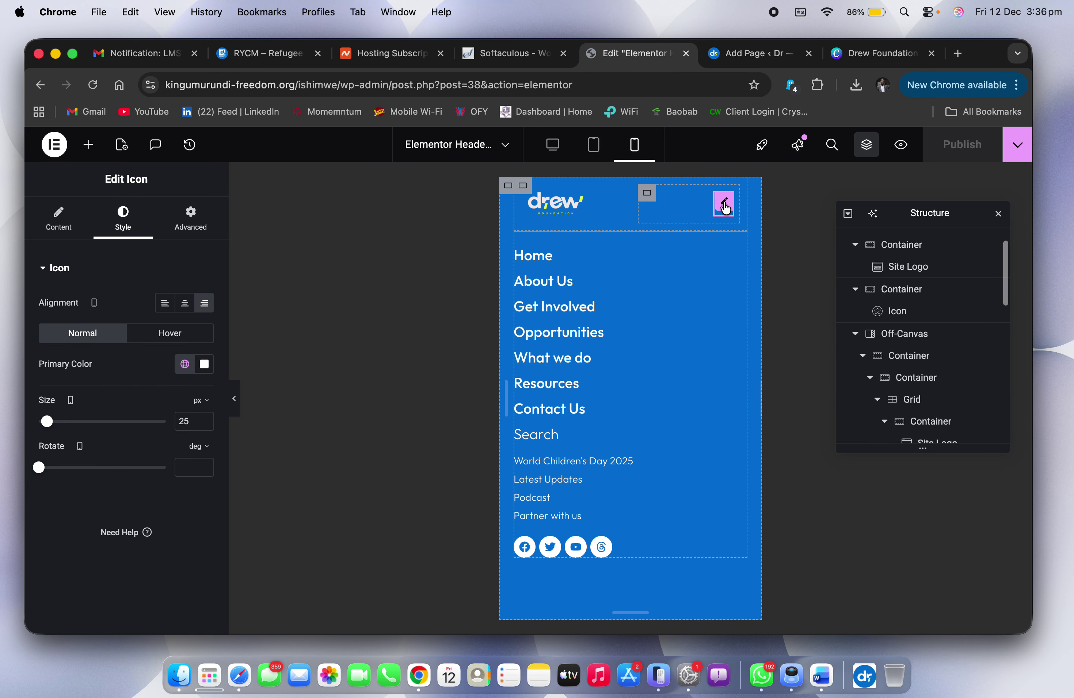
pyautogui.click(65, 225)
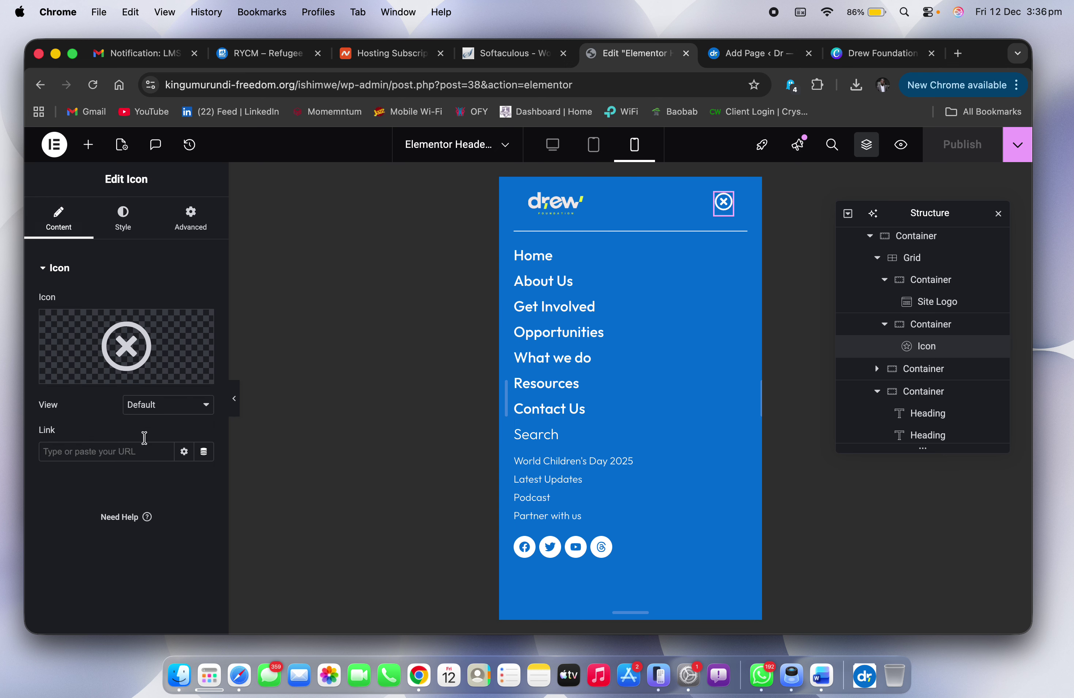
pyautogui.click(203, 452)
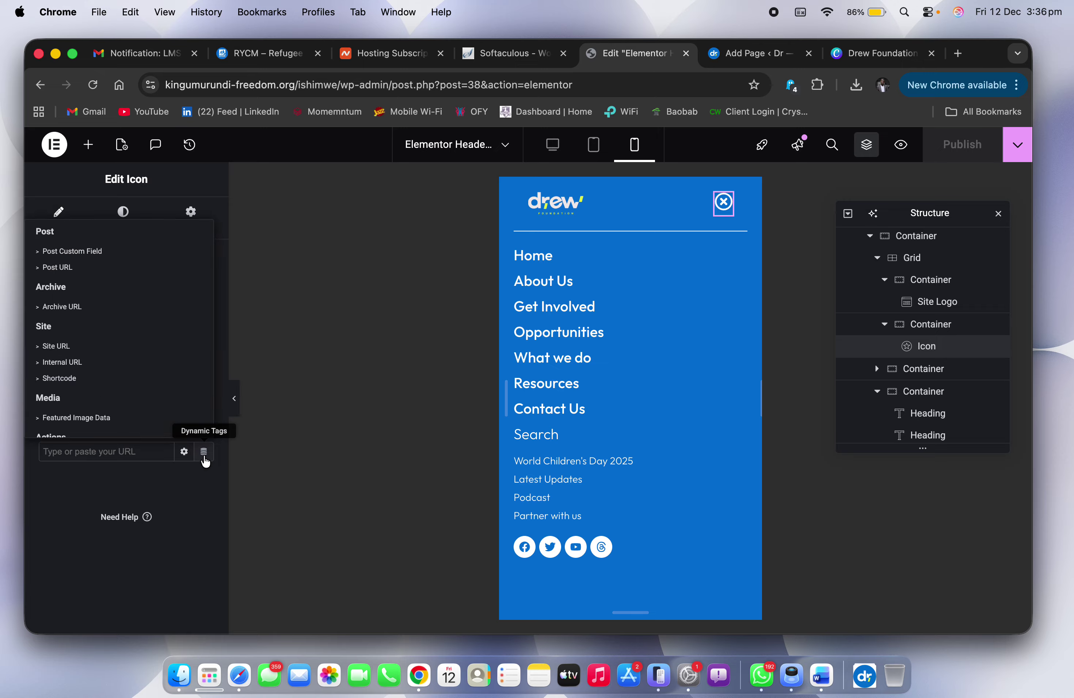
pyautogui.scroll(-4, 120, 375)
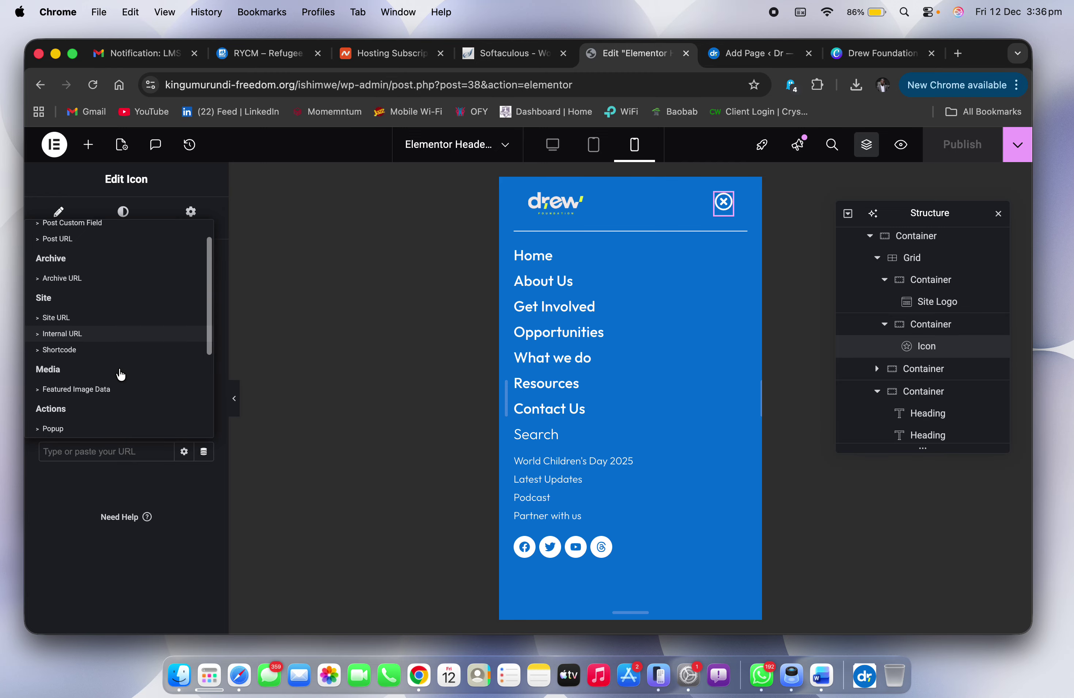
pyautogui.click(72, 379)
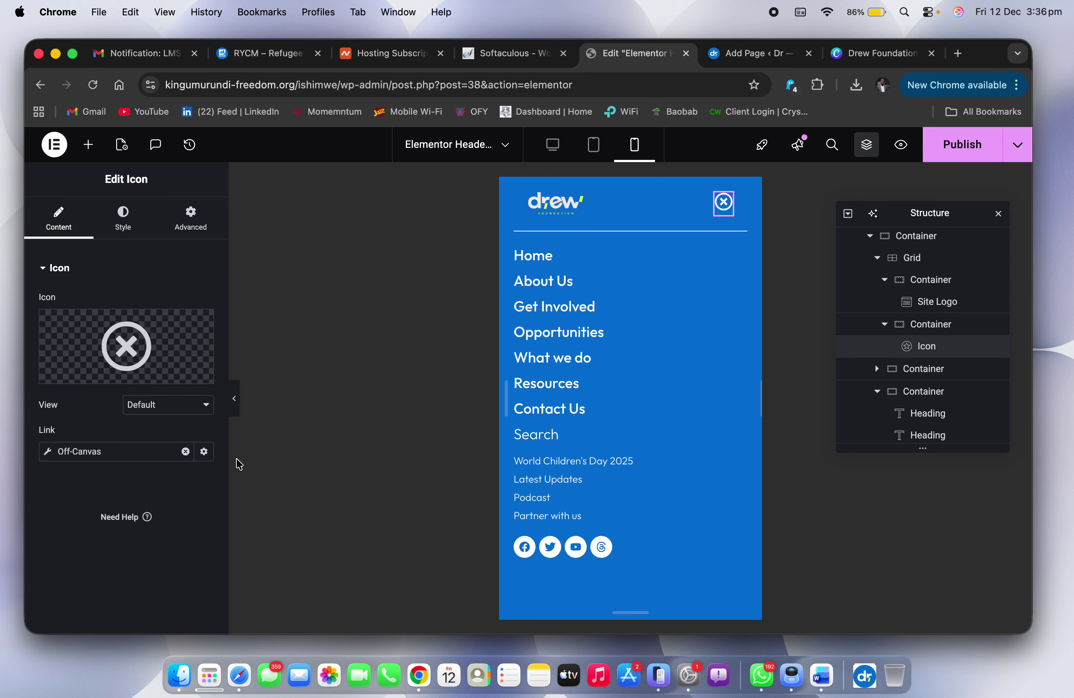
pyautogui.click(205, 453)
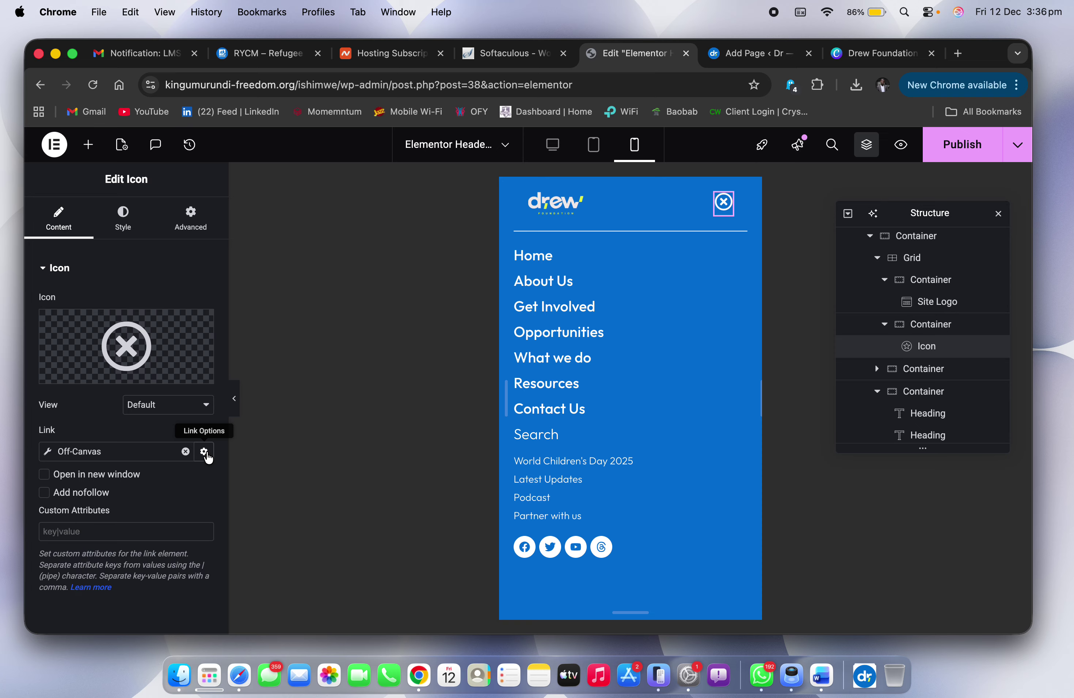
pyautogui.click(205, 452)
# Step: Set the close icon's link action to Close Off-Canvas and choose Off-Canvas as its target widget
pyautogui.click(89, 453)
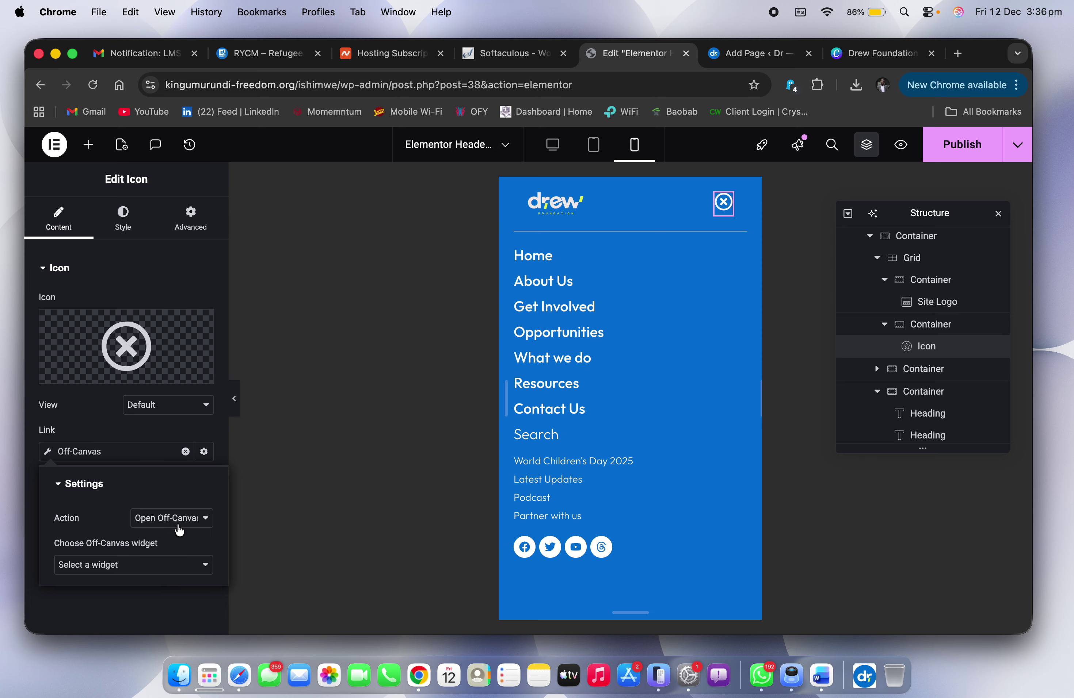
pyautogui.click(179, 526)
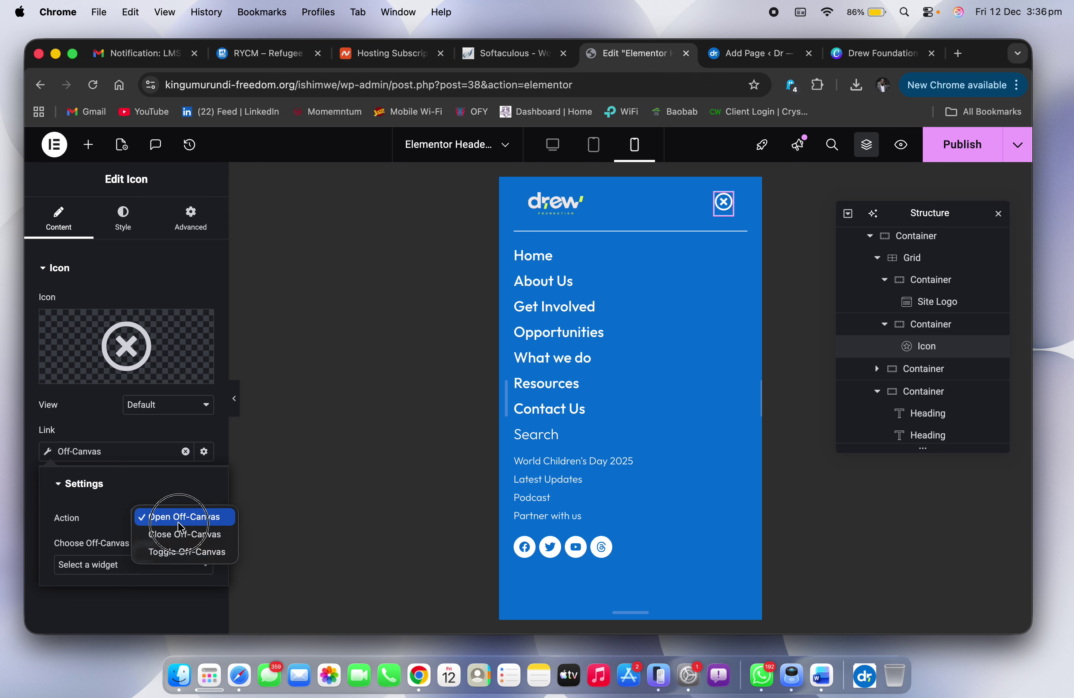
pyautogui.click(194, 535)
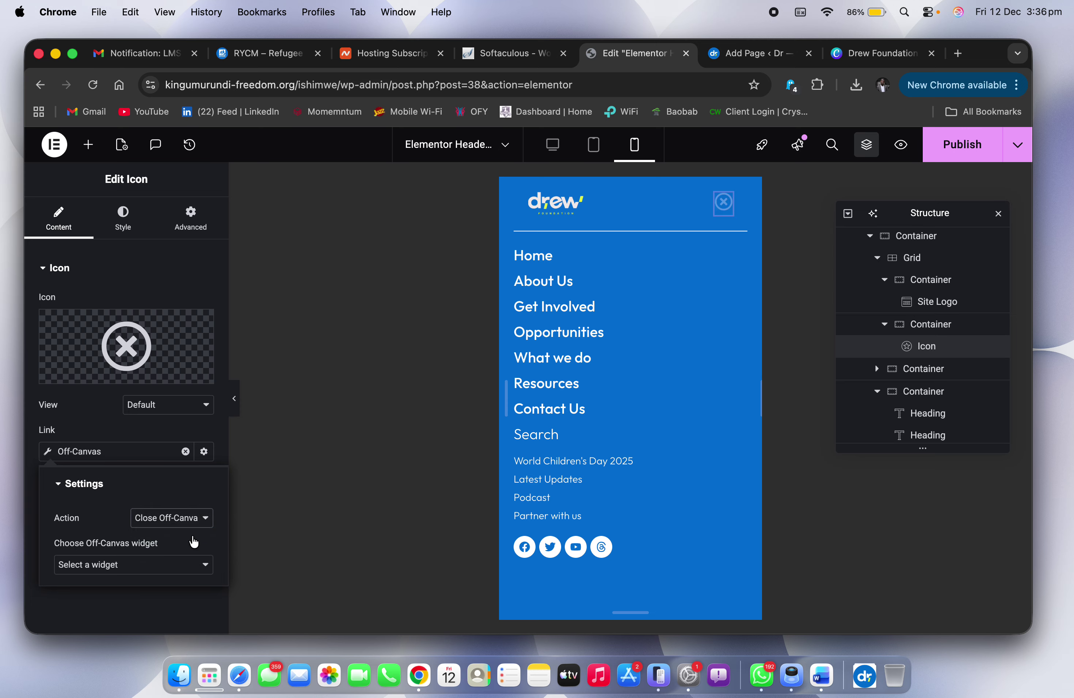
pyautogui.click(135, 567)
pyautogui.click(124, 580)
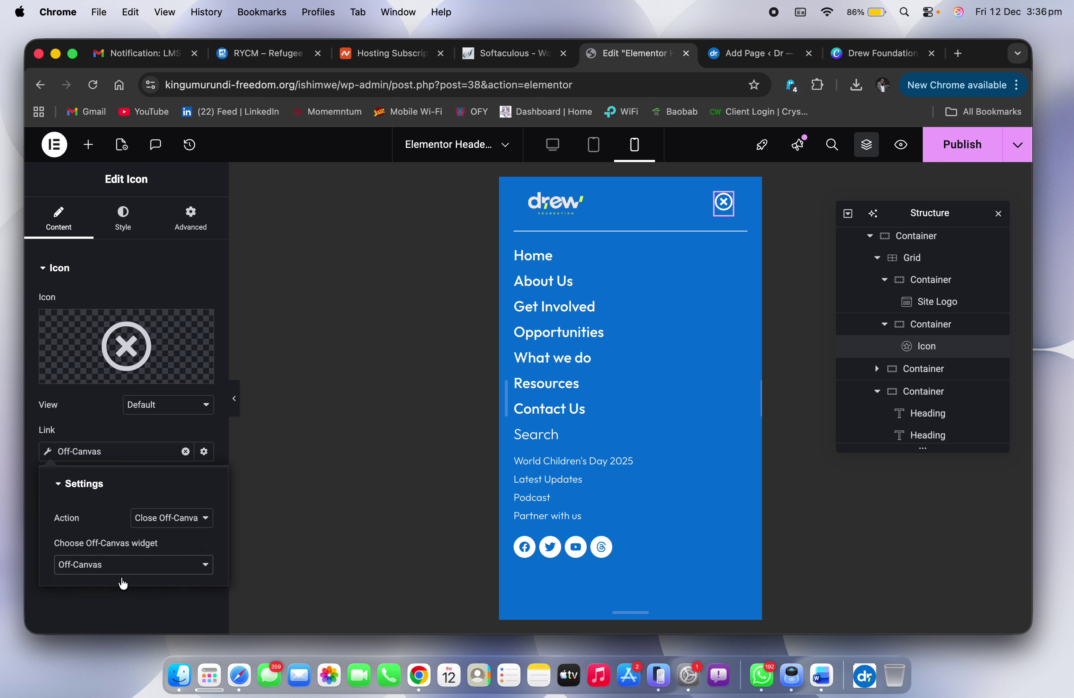
pyautogui.click(166, 432)
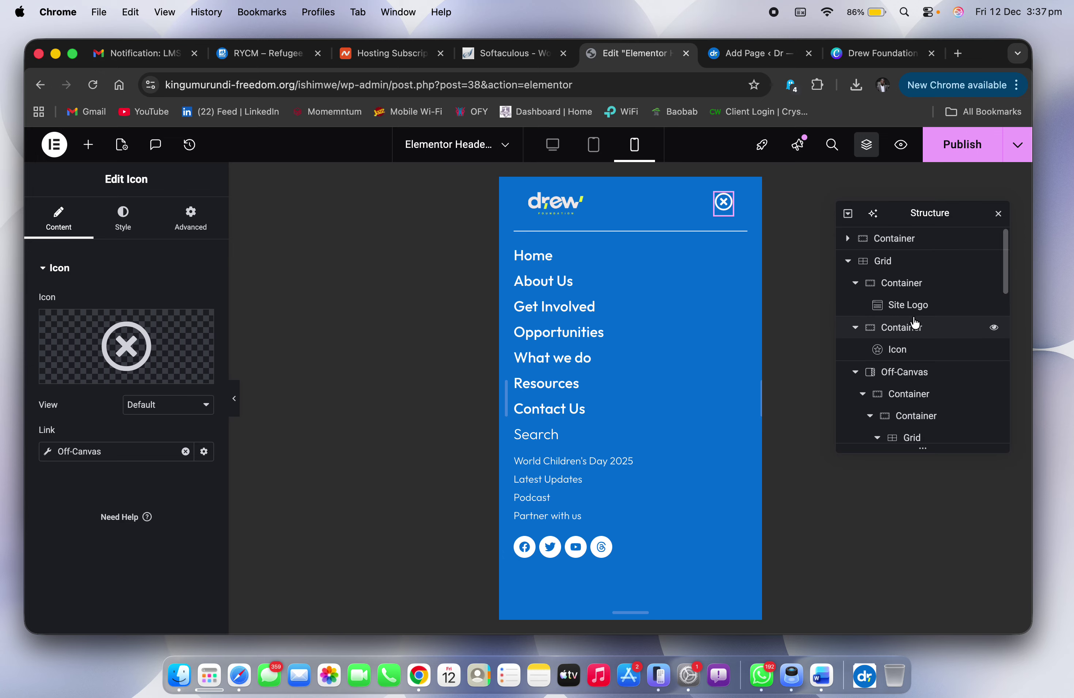
# Step: Rename the off-canvas widget as Off-Canvas-menu-mobile
pyautogui.click(916, 380)
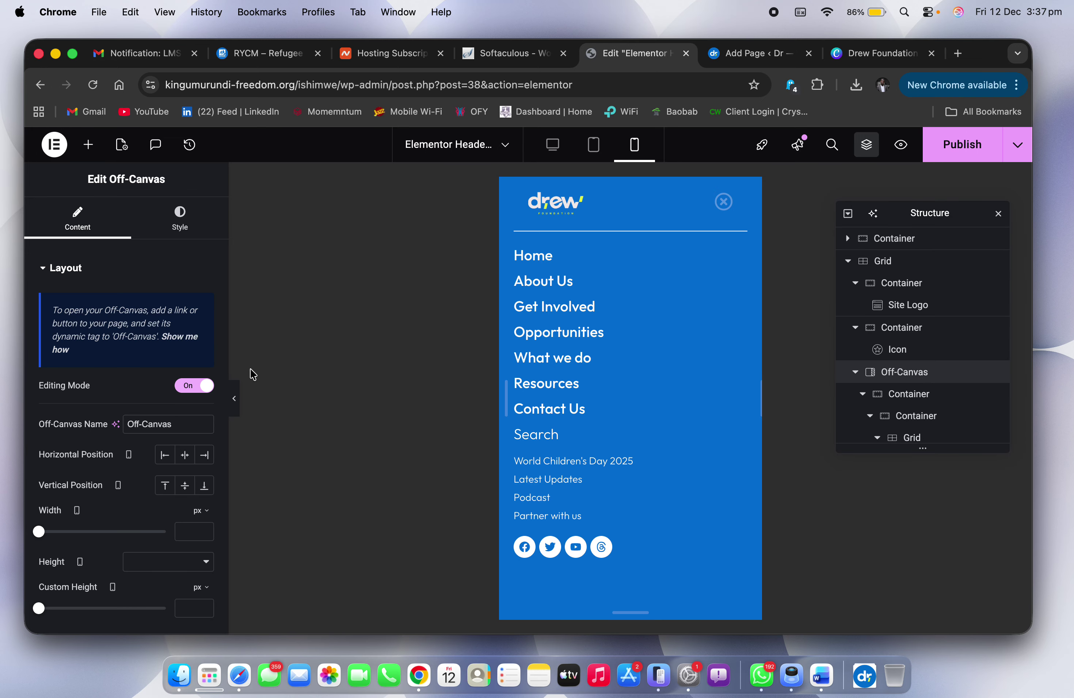
pyautogui.write('-men')
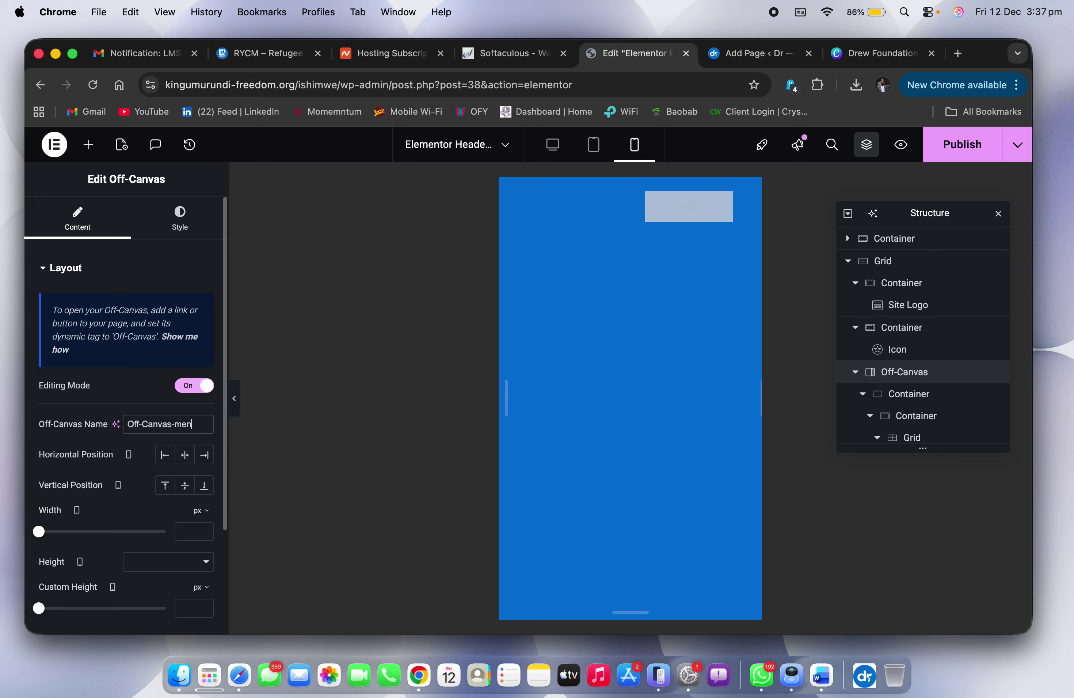
pyautogui.write('u-mobile')
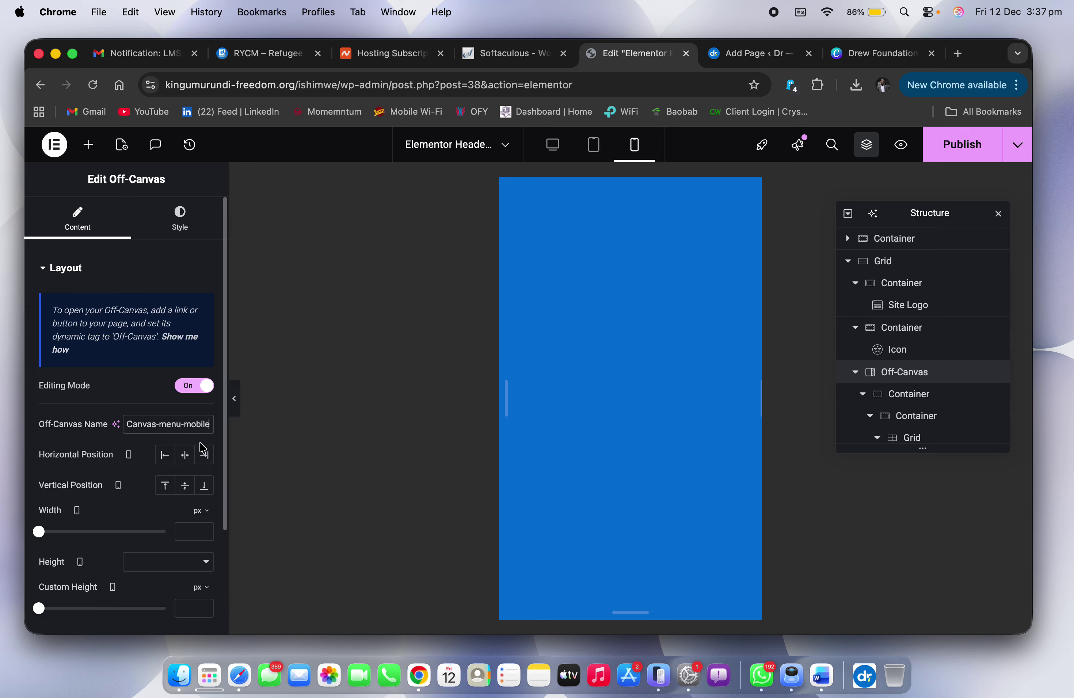
pyautogui.click(140, 401)
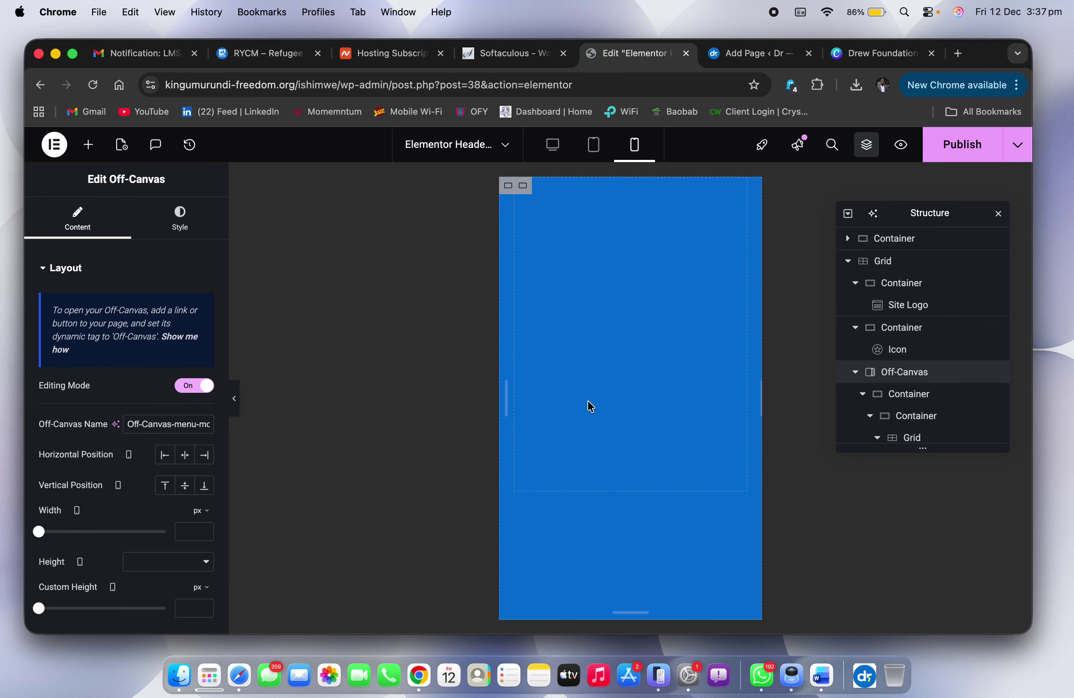
# Step: Examine the blank off-canvas preview by toggling the widget's editing mode and selecting its inner containers
pyautogui.scroll(-10, 589, 405)
pyautogui.scroll(-5, 590, 405)
pyautogui.scroll(10, 590, 405)
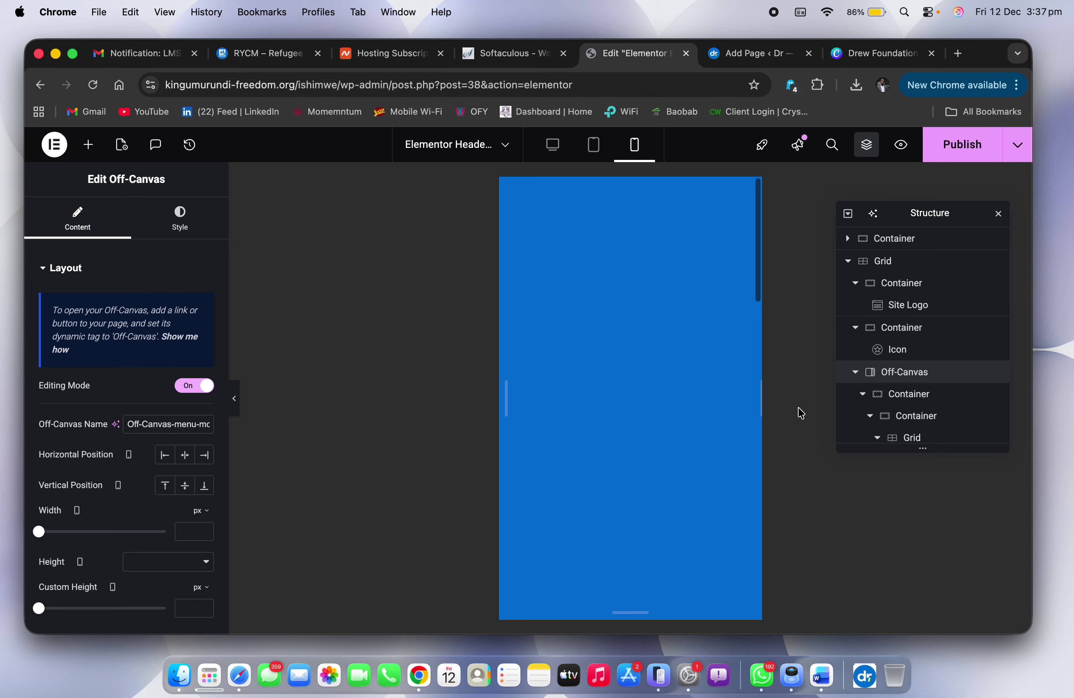
pyautogui.click(898, 393)
pyautogui.click(914, 377)
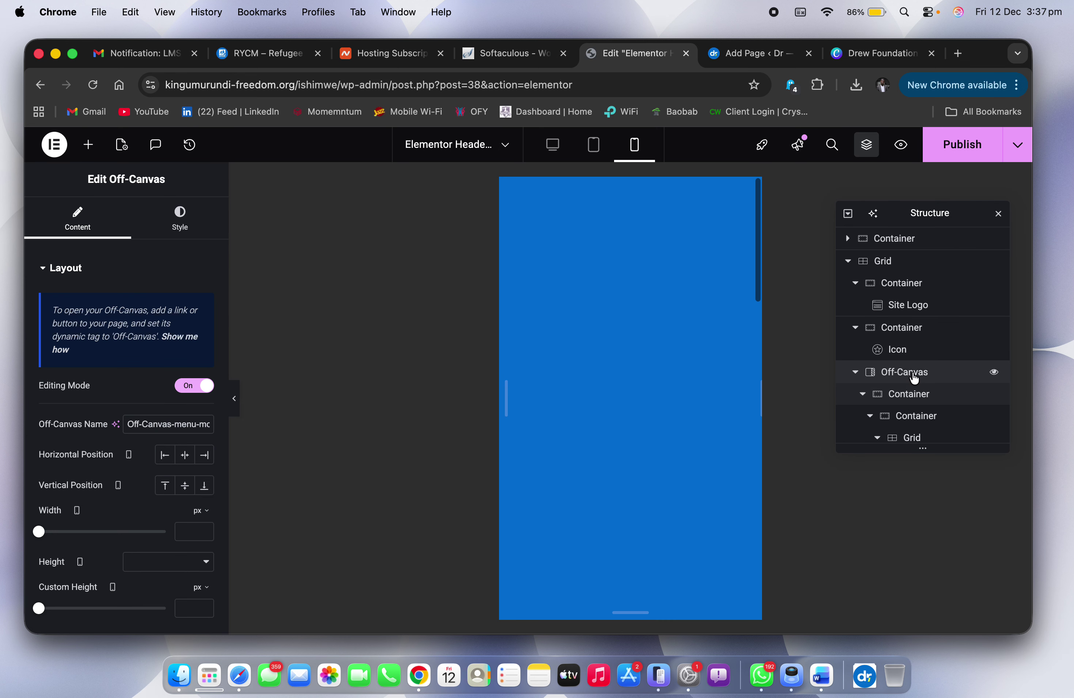
pyautogui.click(187, 386)
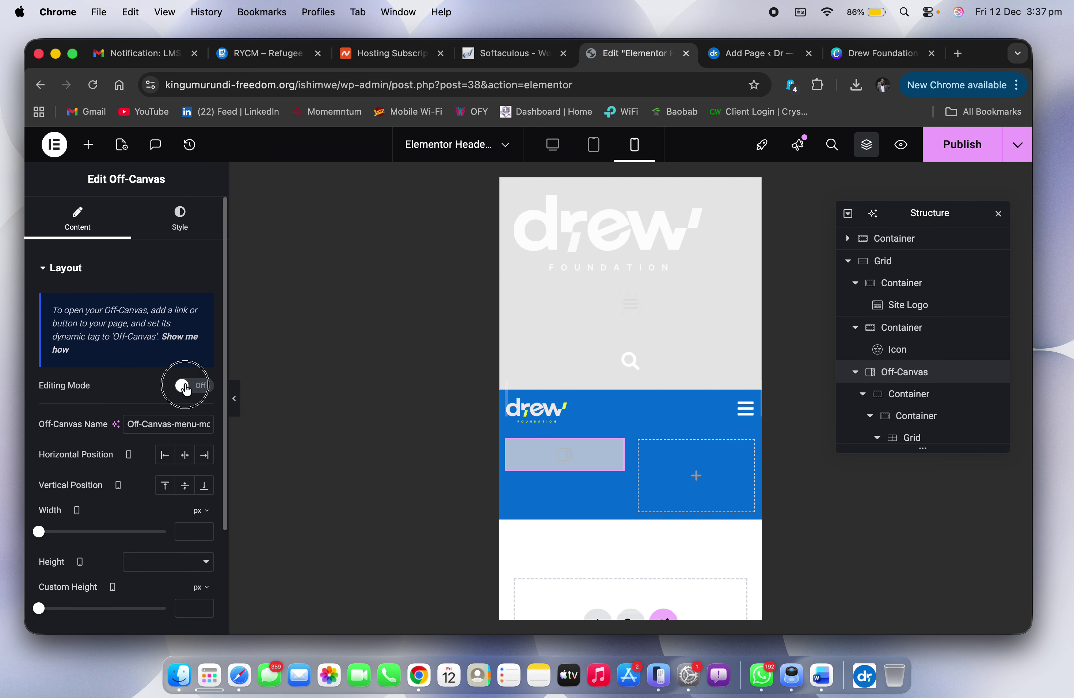
pyautogui.click(186, 387)
pyautogui.click(662, 417)
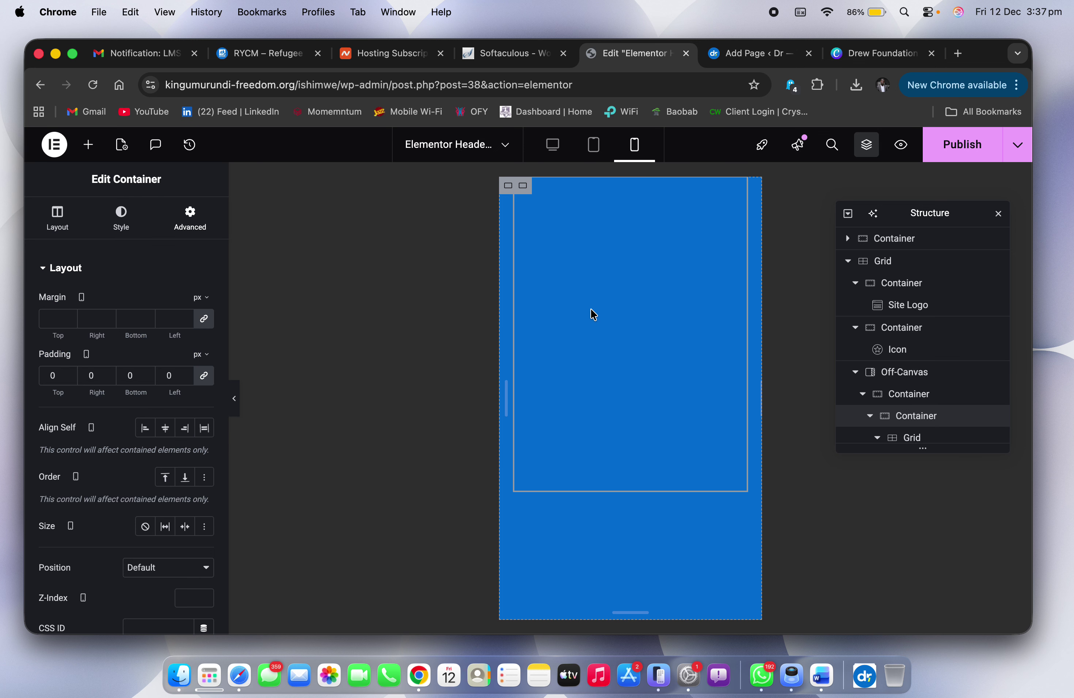
pyautogui.click(556, 257)
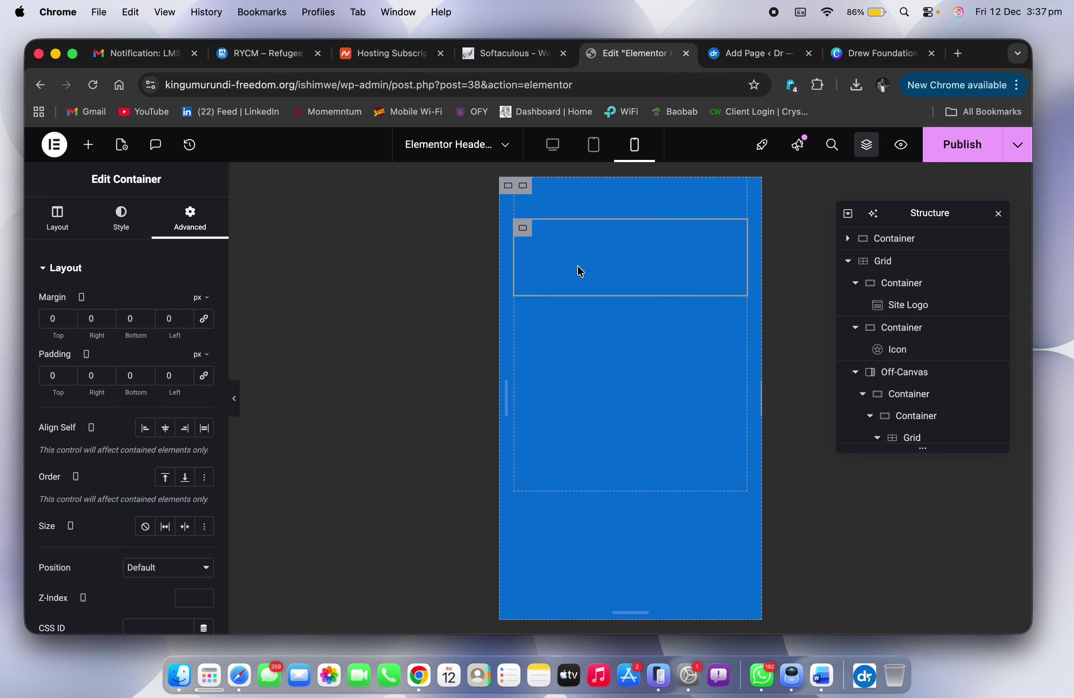
pyautogui.click(55, 219)
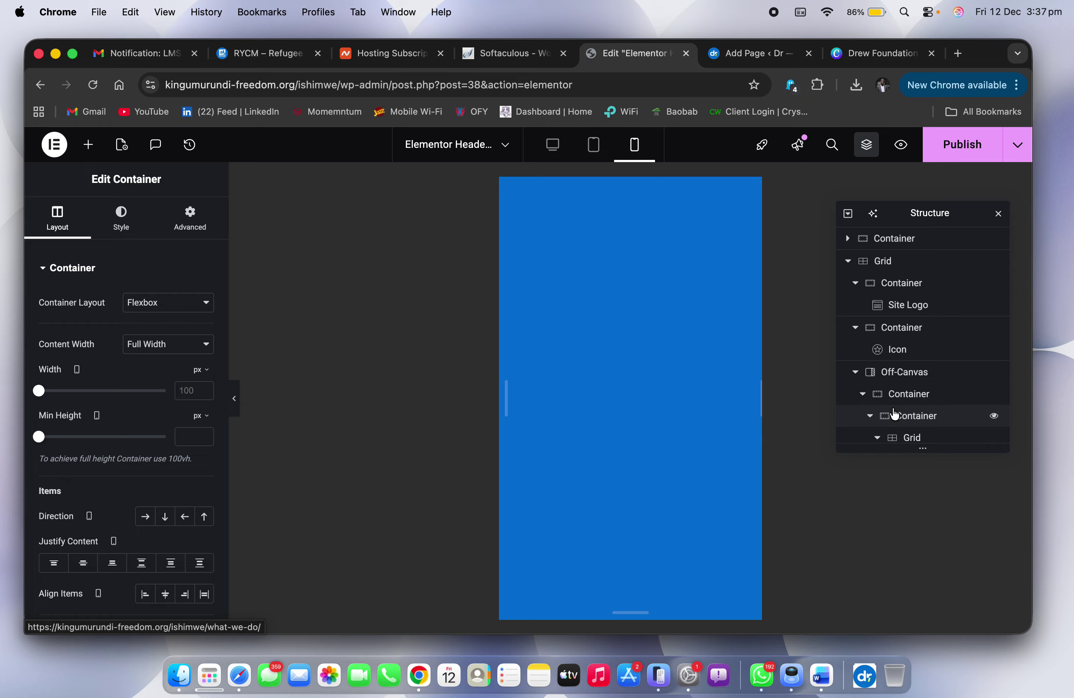
# Step: Check the menu content by toggling the off-canvas widget's editing mode, leaving it off to show the mobile header
pyautogui.click(902, 374)
pyautogui.click(199, 385)
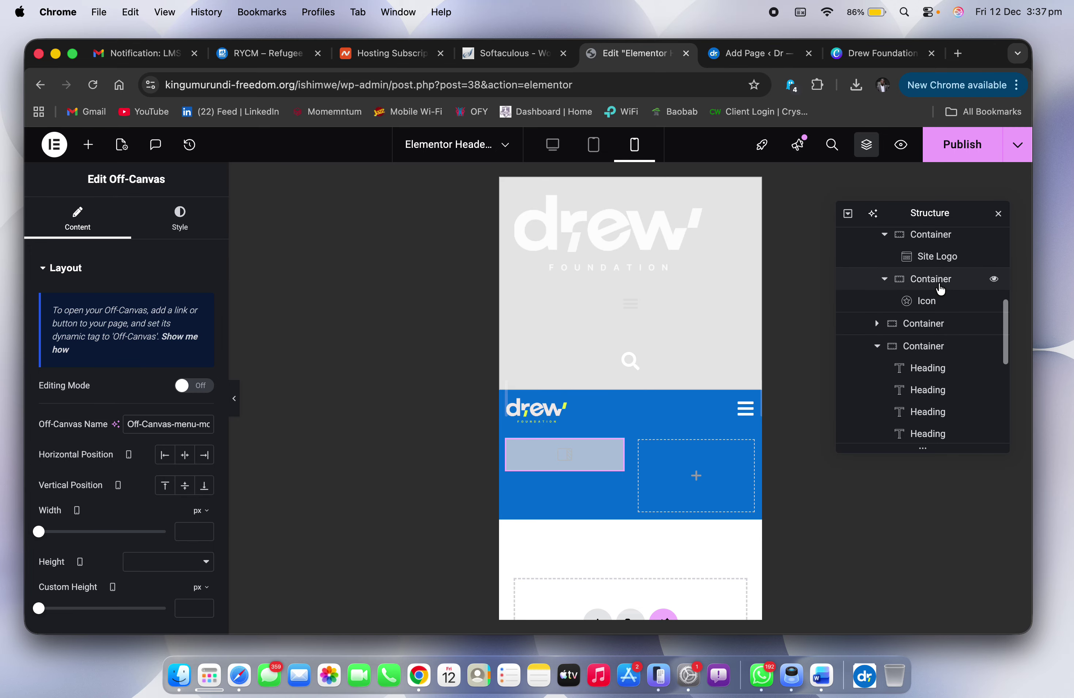
pyautogui.scroll(3, 941, 289)
pyautogui.scroll(5, 940, 289)
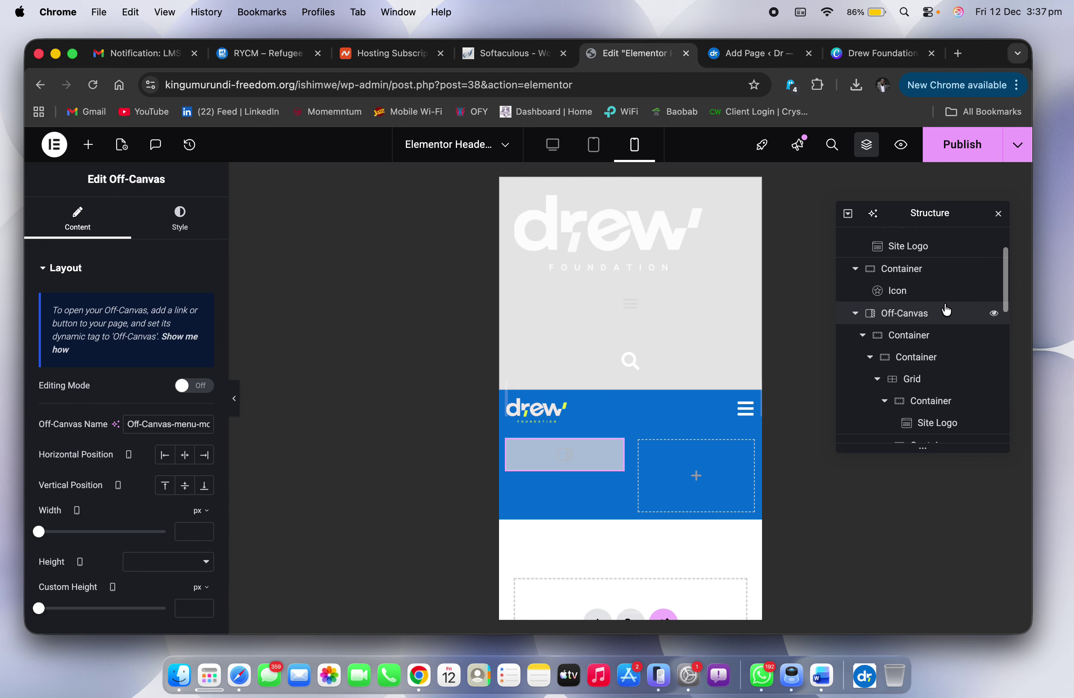
pyautogui.click(188, 389)
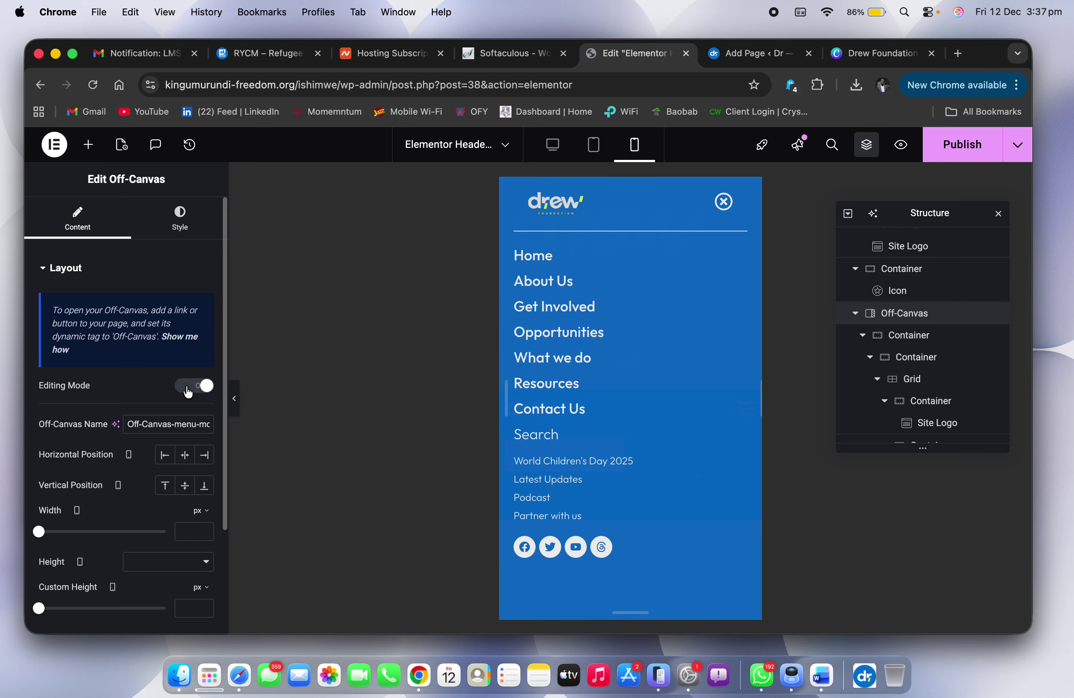
pyautogui.click(188, 389)
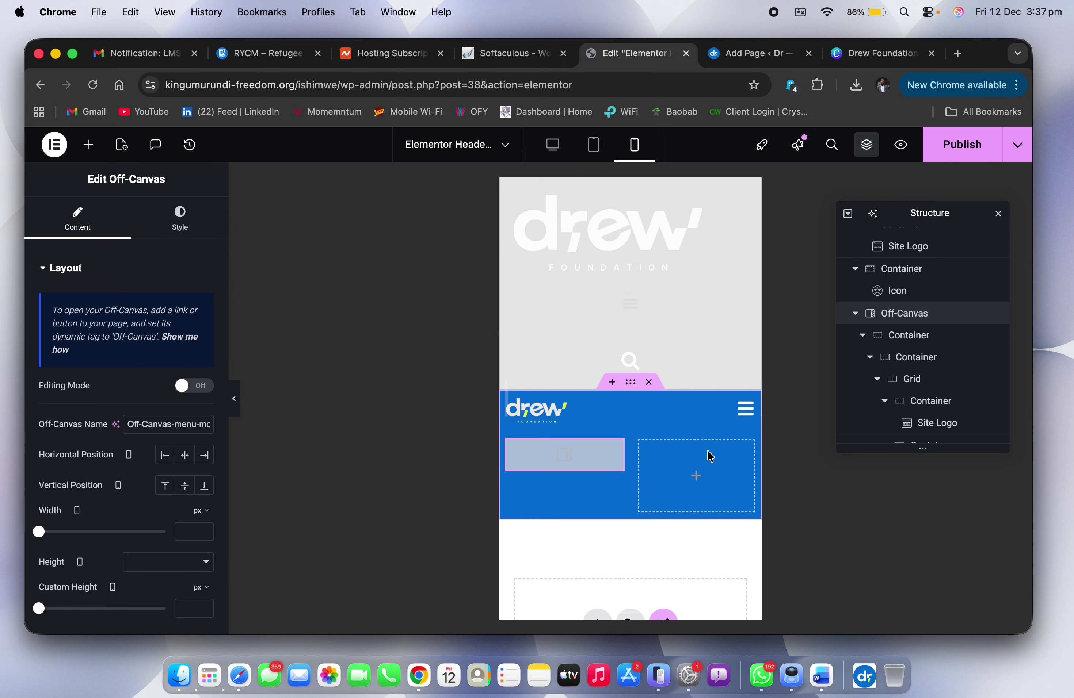
pyautogui.hotkey('ctrl', 'Right')
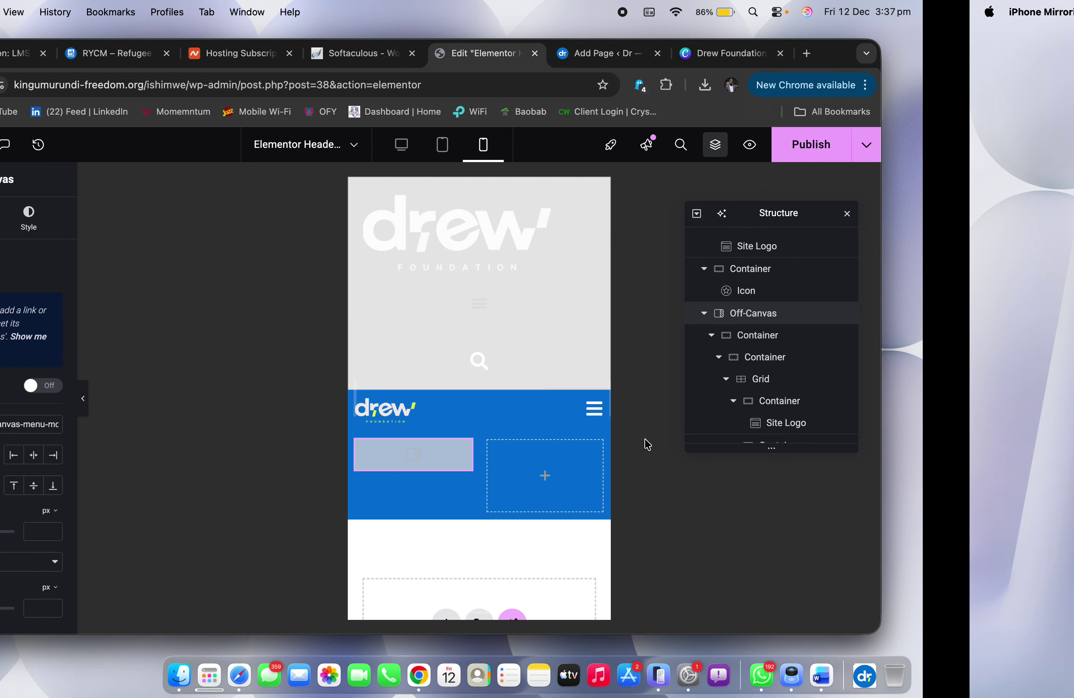
pyautogui.hotkey('ctrl', 'Left')
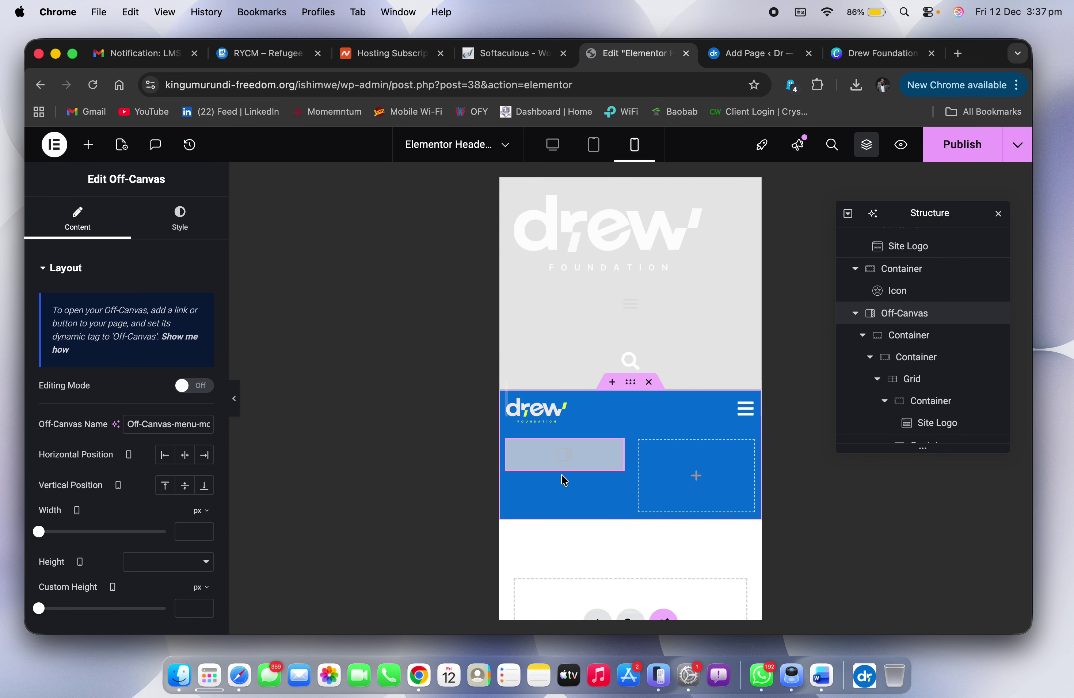
# Step: Link the hamburger icon in the mobile header to the Off-Canvas dynamic action
pyautogui.moveTo(553, 454)
pyautogui.click(746, 412)
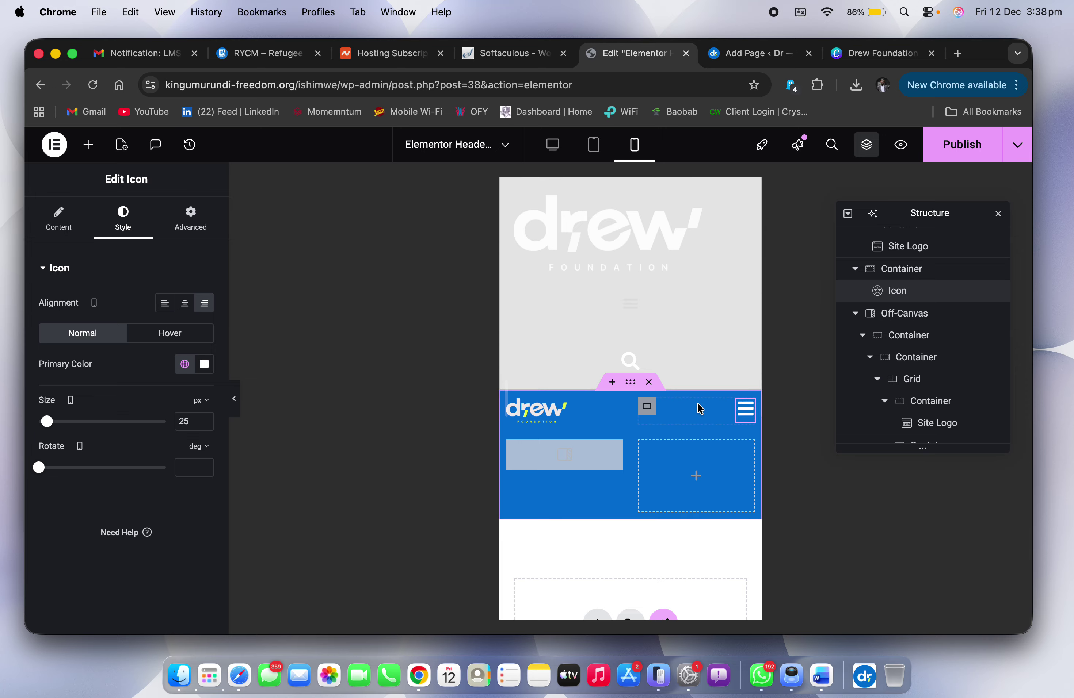
pyautogui.click(54, 222)
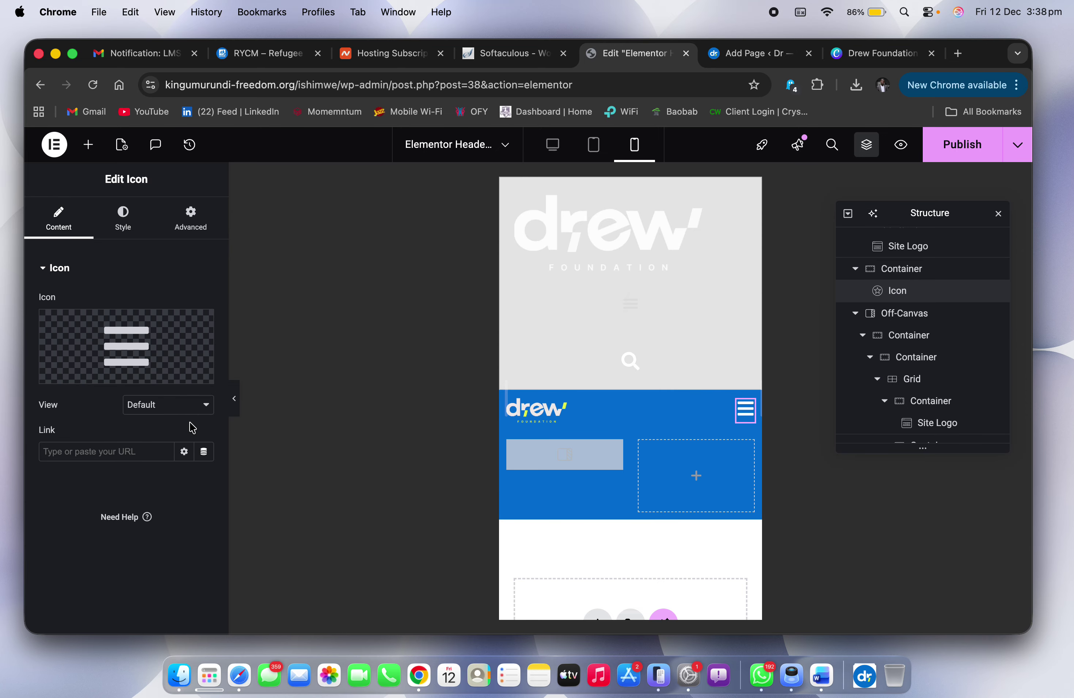
pyautogui.click(204, 452)
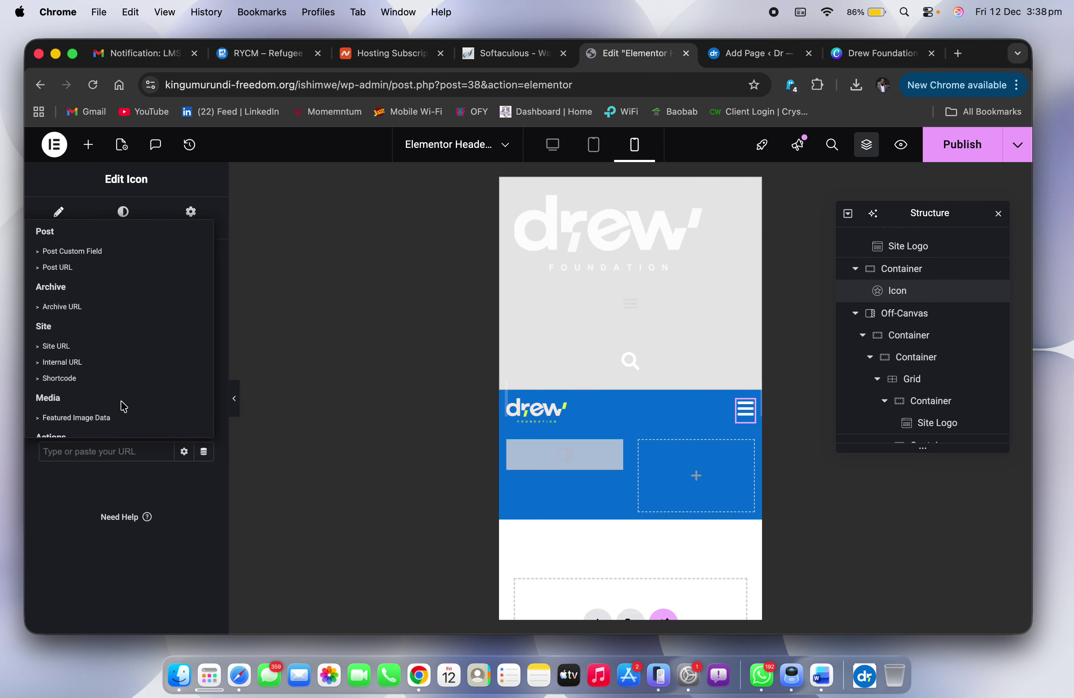
pyautogui.scroll(-3, 121, 403)
pyautogui.click(72, 391)
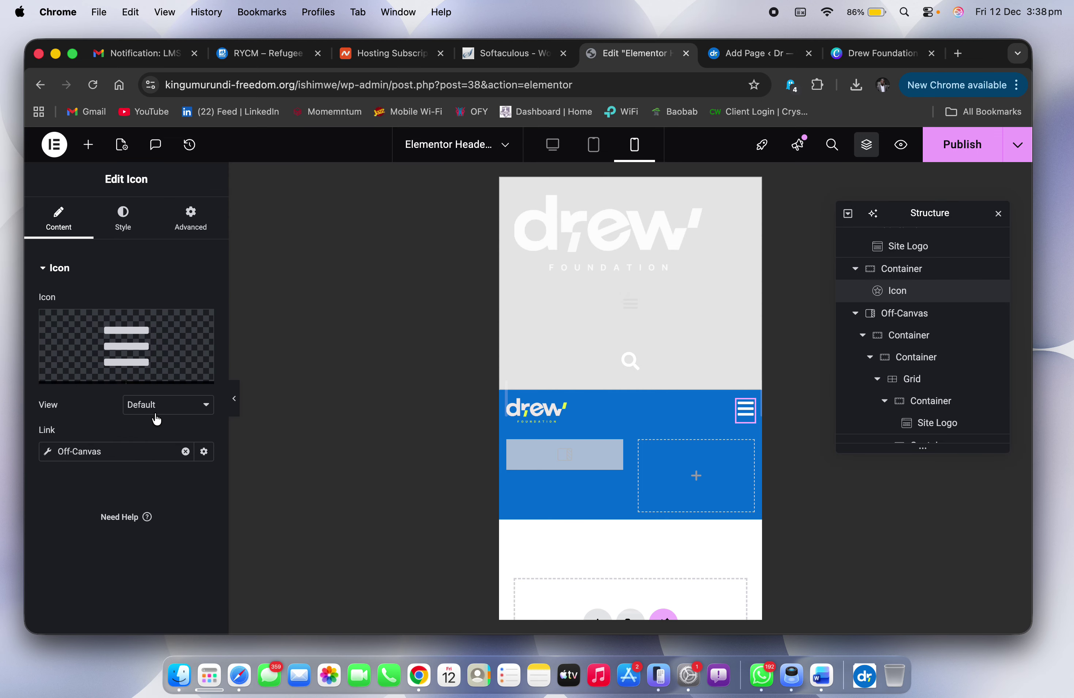
# Step: Target the mobile menu's off-canvas widget with the hamburger icon's Open Off-Canvas action and publish the header
pyautogui.click(123, 453)
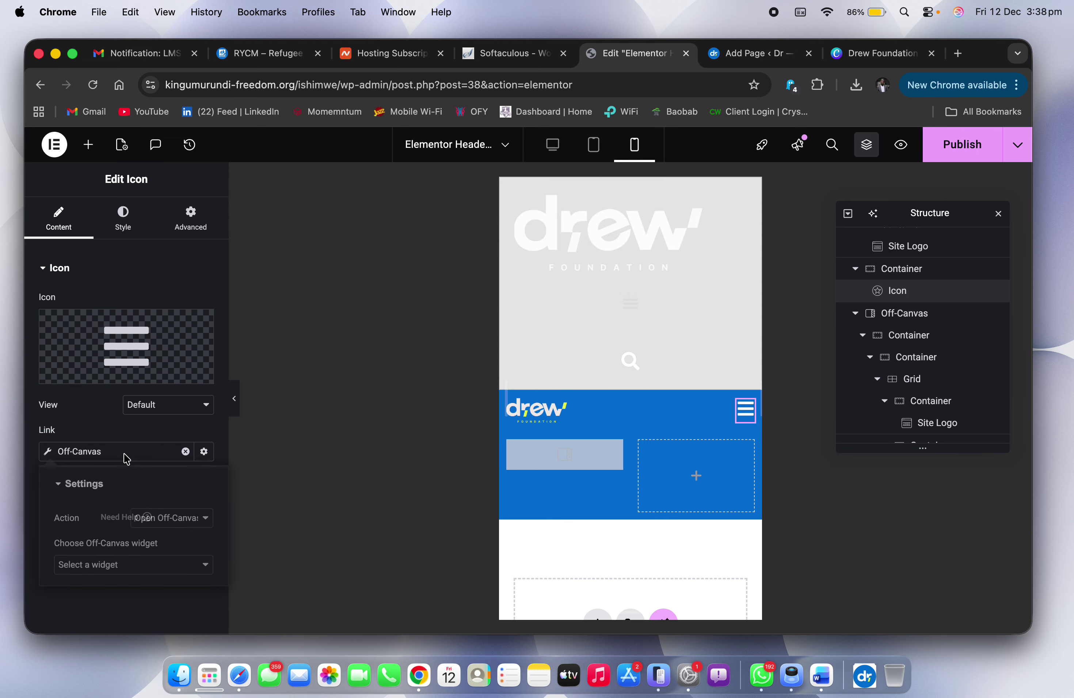
pyautogui.click(183, 526)
pyautogui.click(182, 521)
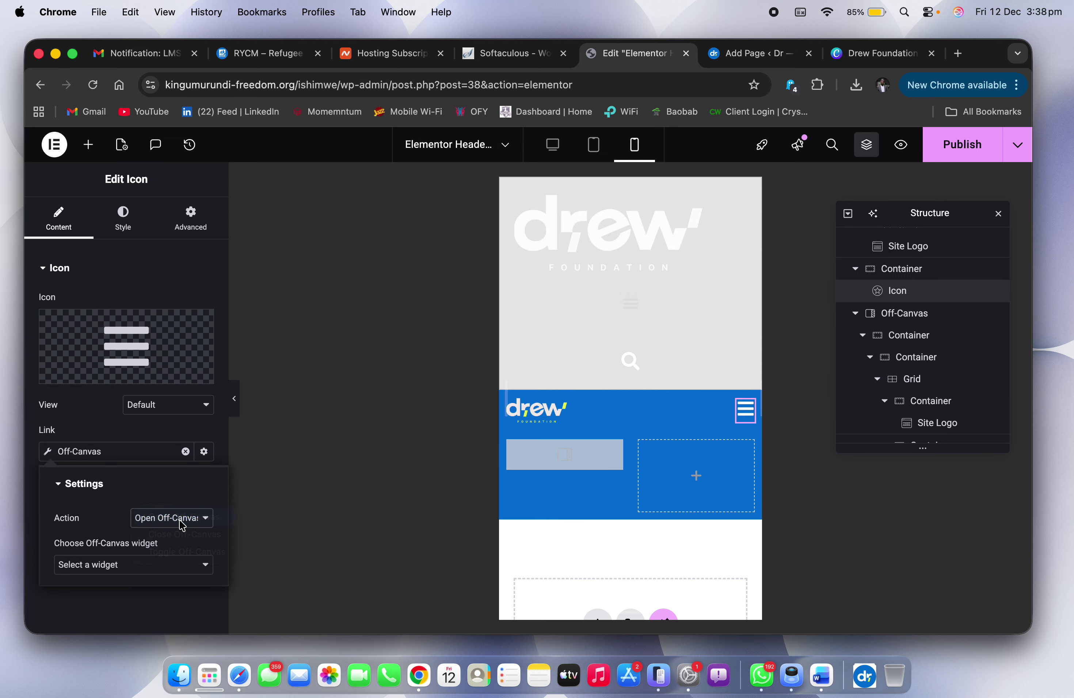
pyautogui.click(131, 565)
pyautogui.click(151, 582)
pyautogui.click(959, 145)
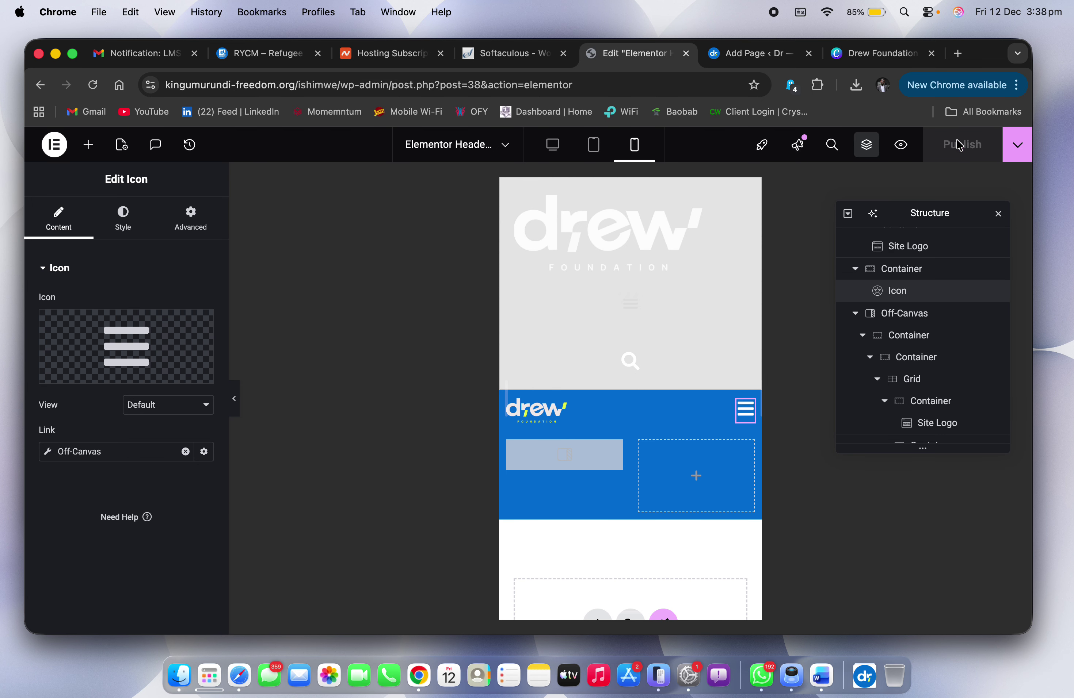
# Step: Switch to iPhone Mirroring and bring up the Drew Foundation site from the phone browser's open tabs
pyautogui.hotkey('ctrl', 'Right')
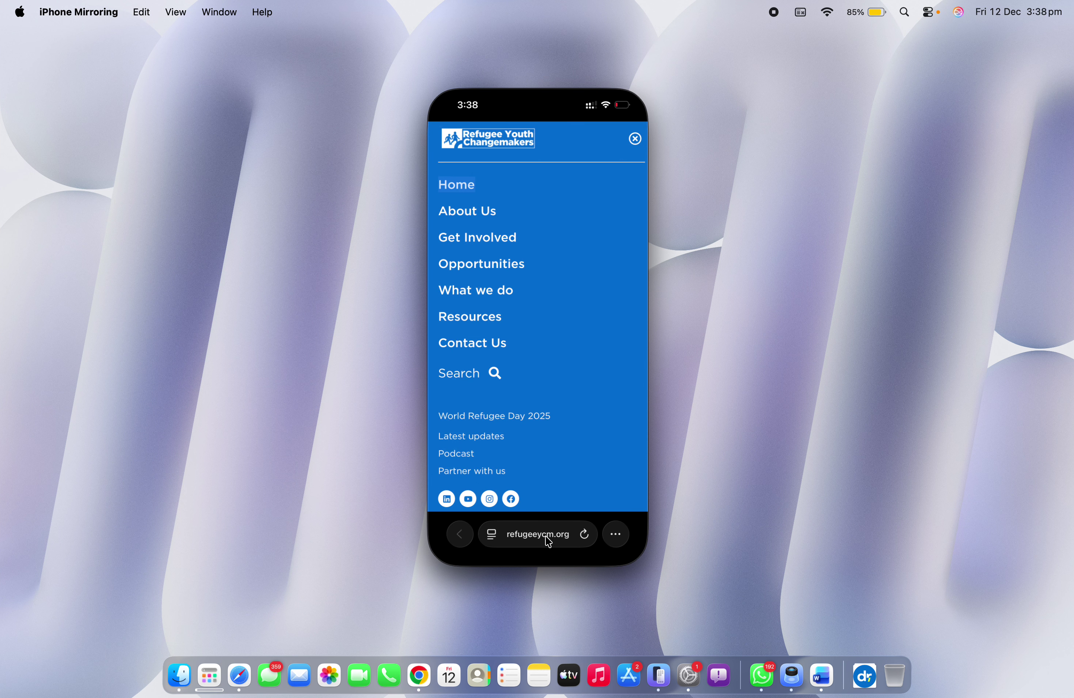
pyautogui.click(616, 534)
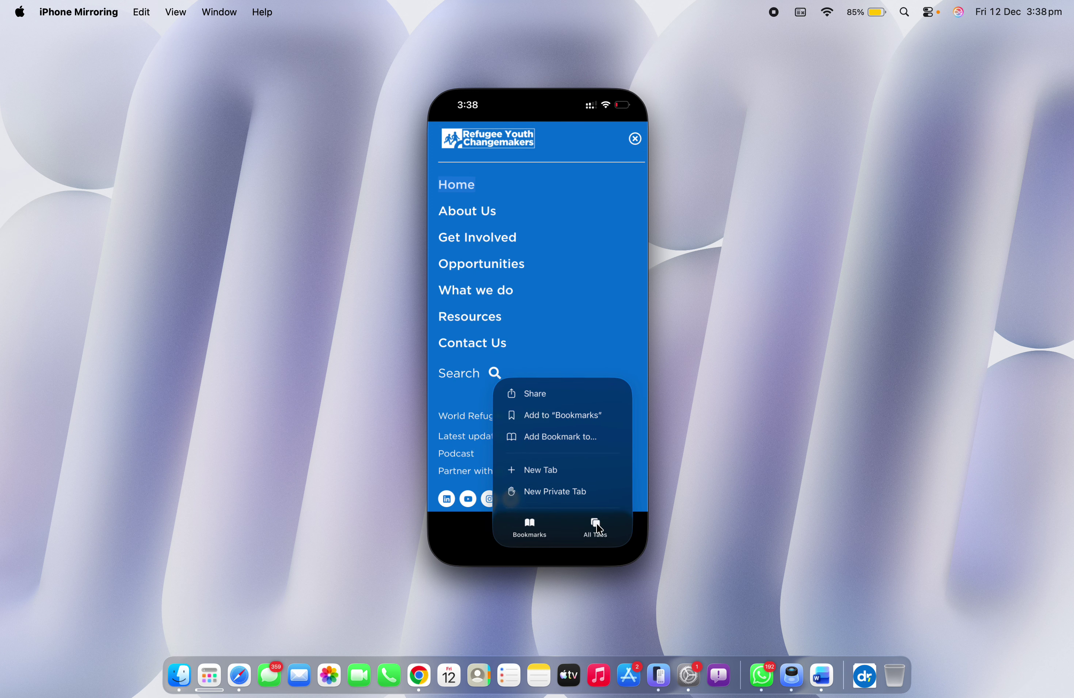
pyautogui.click(596, 529)
pyautogui.click(571, 328)
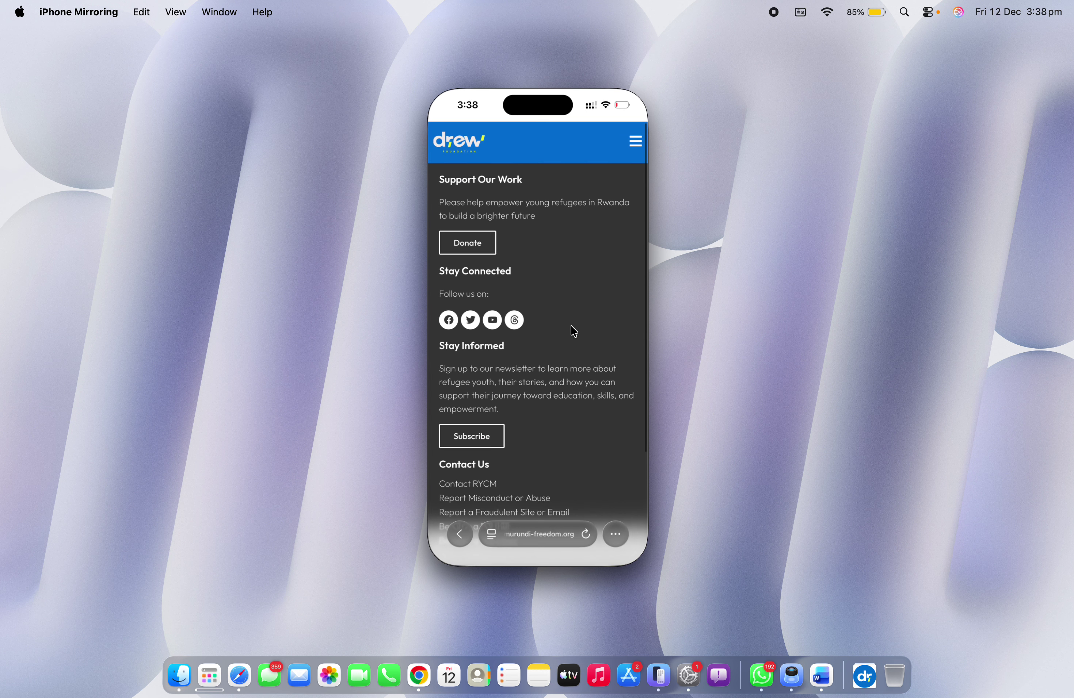
pyautogui.scroll(3, 537, 248)
pyautogui.scroll(5, 540, 255)
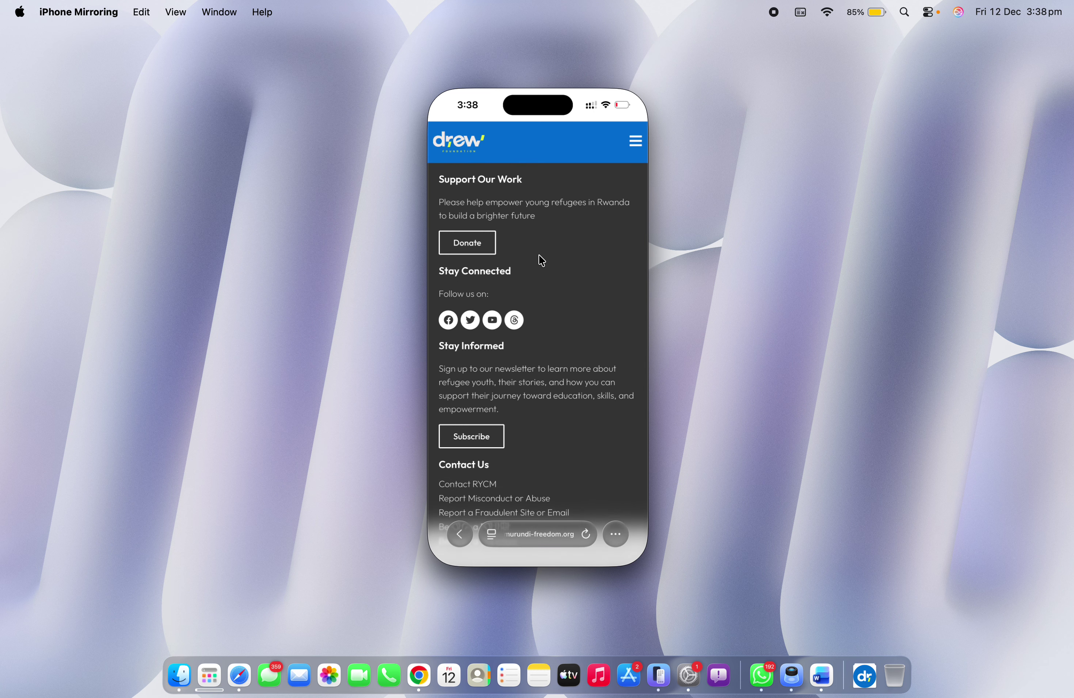
# Step: Test opening and closing the mobile menu repeatedly with the hamburger and close icons, and return to Elementor in Chrome
pyautogui.click(633, 151)
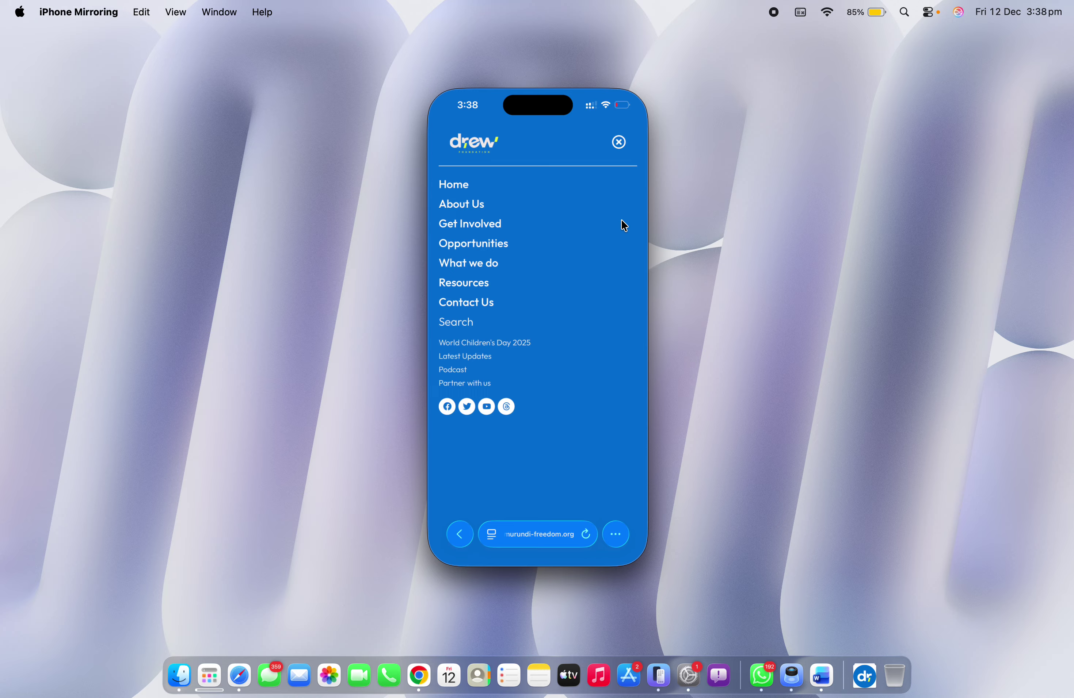
pyautogui.click(620, 148)
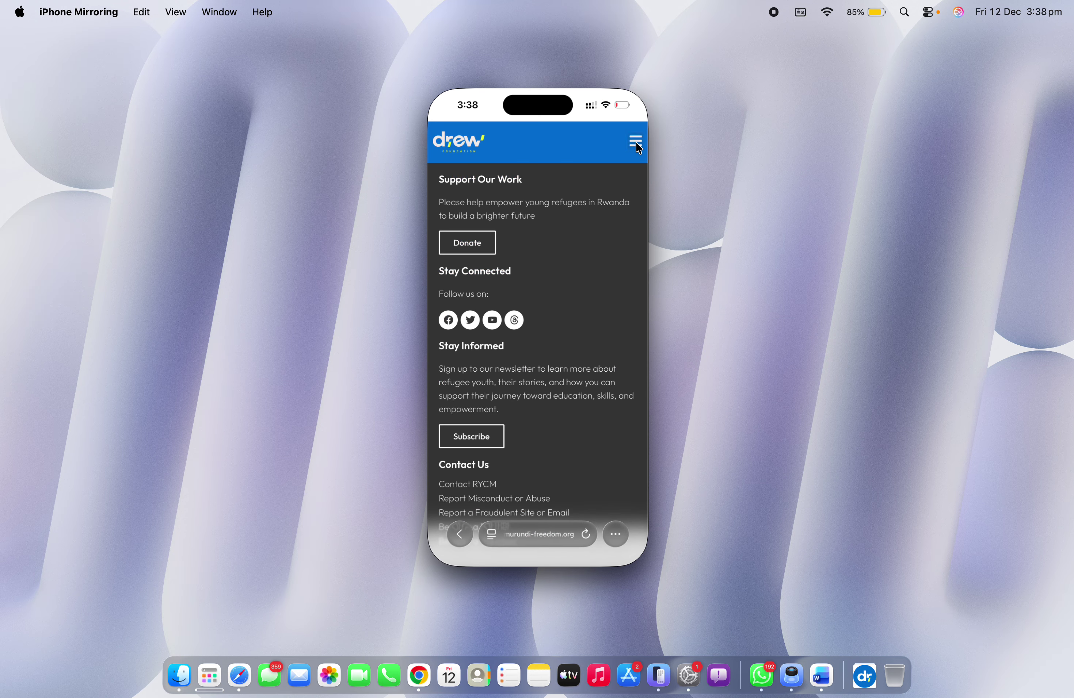
pyautogui.click(636, 147)
pyautogui.click(619, 143)
pyautogui.click(634, 146)
pyautogui.click(618, 143)
pyautogui.hotkey('ctrl', 'Left')
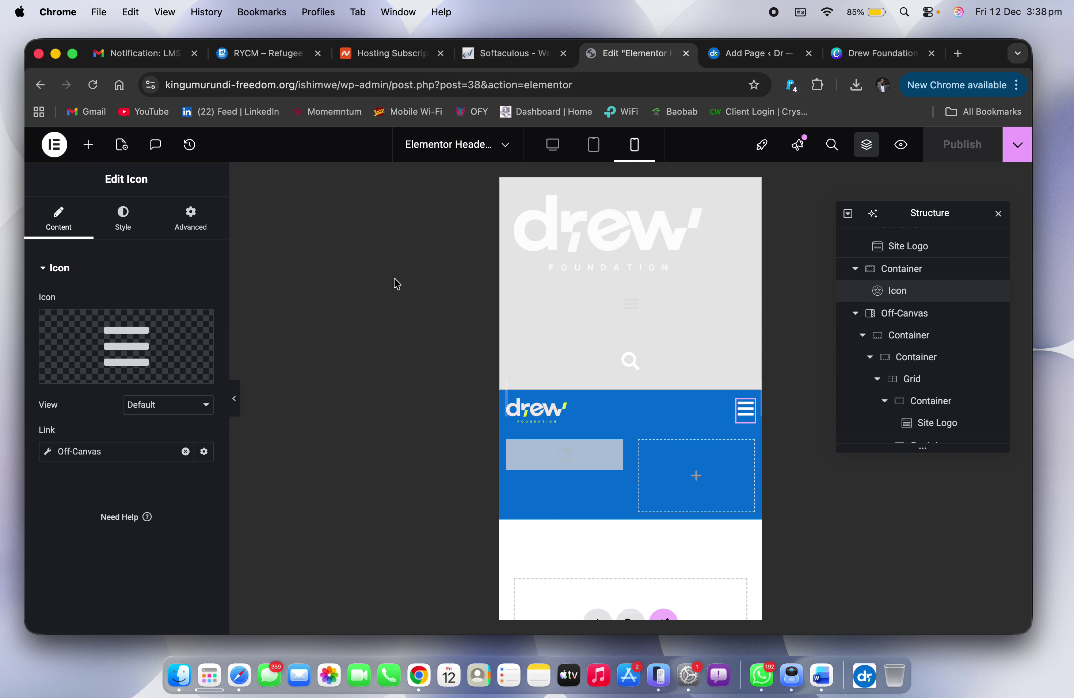